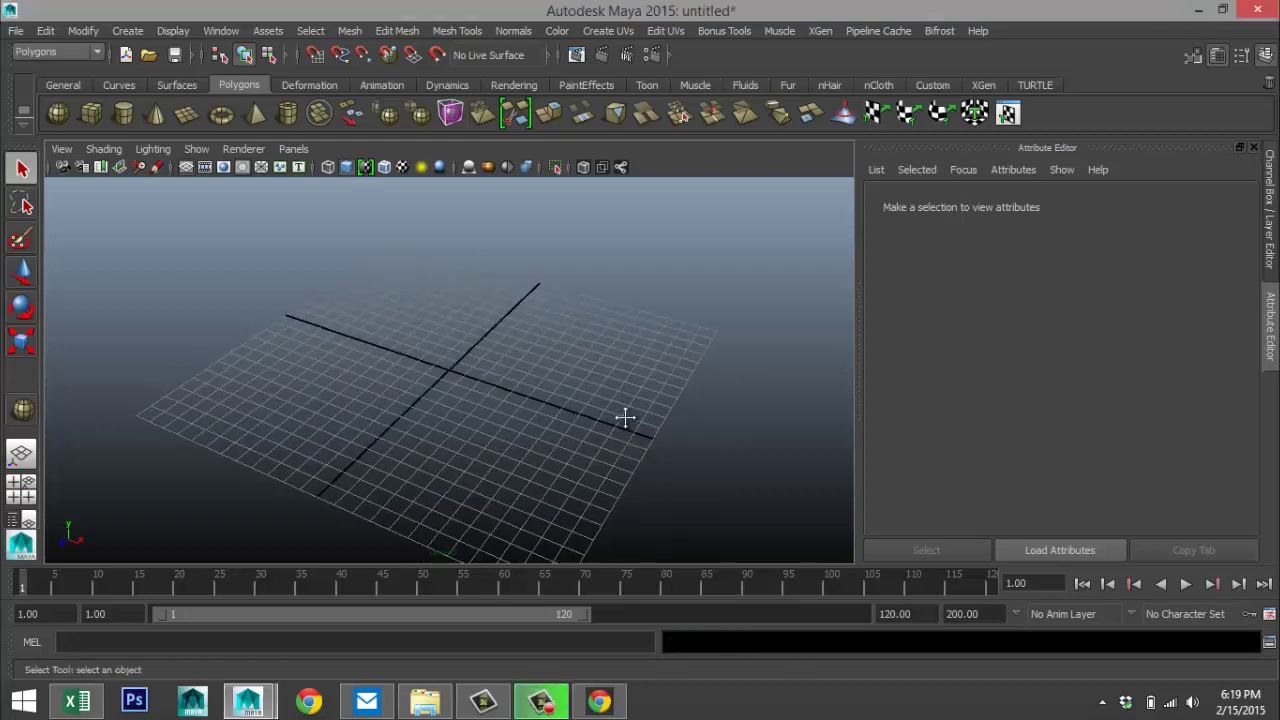
- Import Lightbulb2.jpg from the Desktop as an image plane in the front view
{"action": "left_click_drag", "start_coordinate": [654, 413], "coordinate": [648, 409], "text": "alt"}
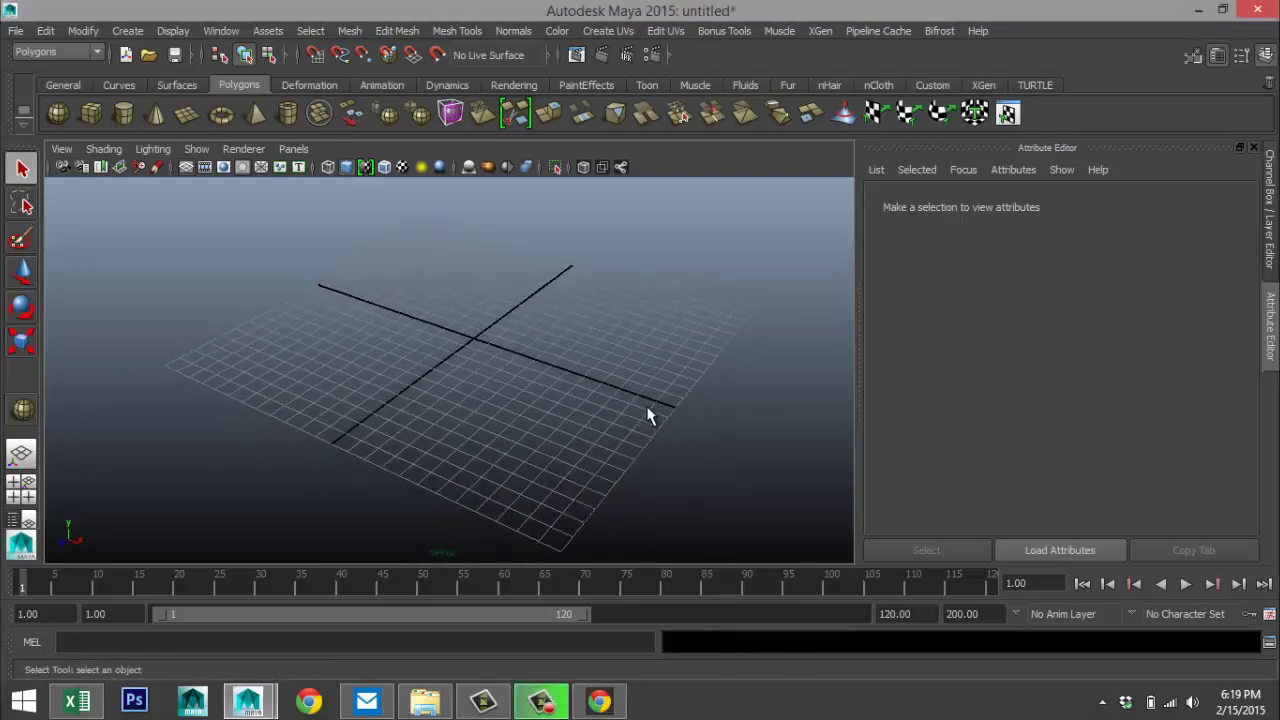
{"action": "left_click", "coordinate": [21, 496]}
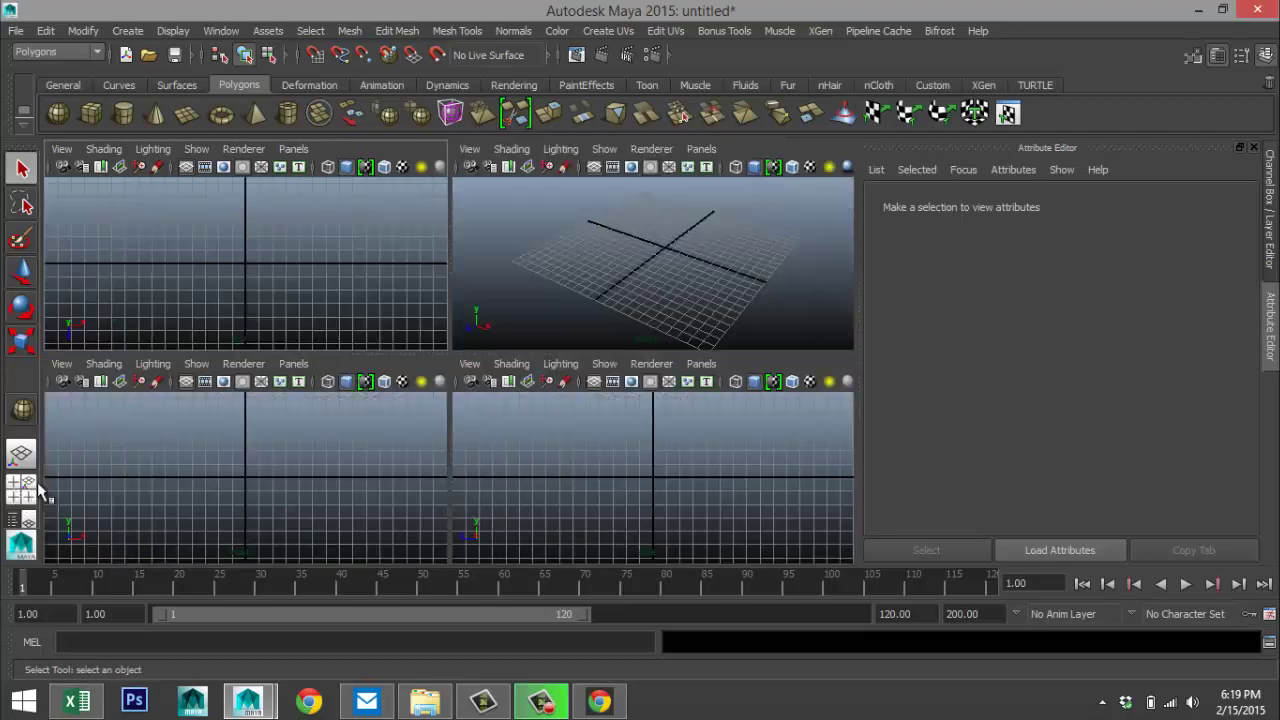
{"action": "left_click", "coordinate": [61, 364]}
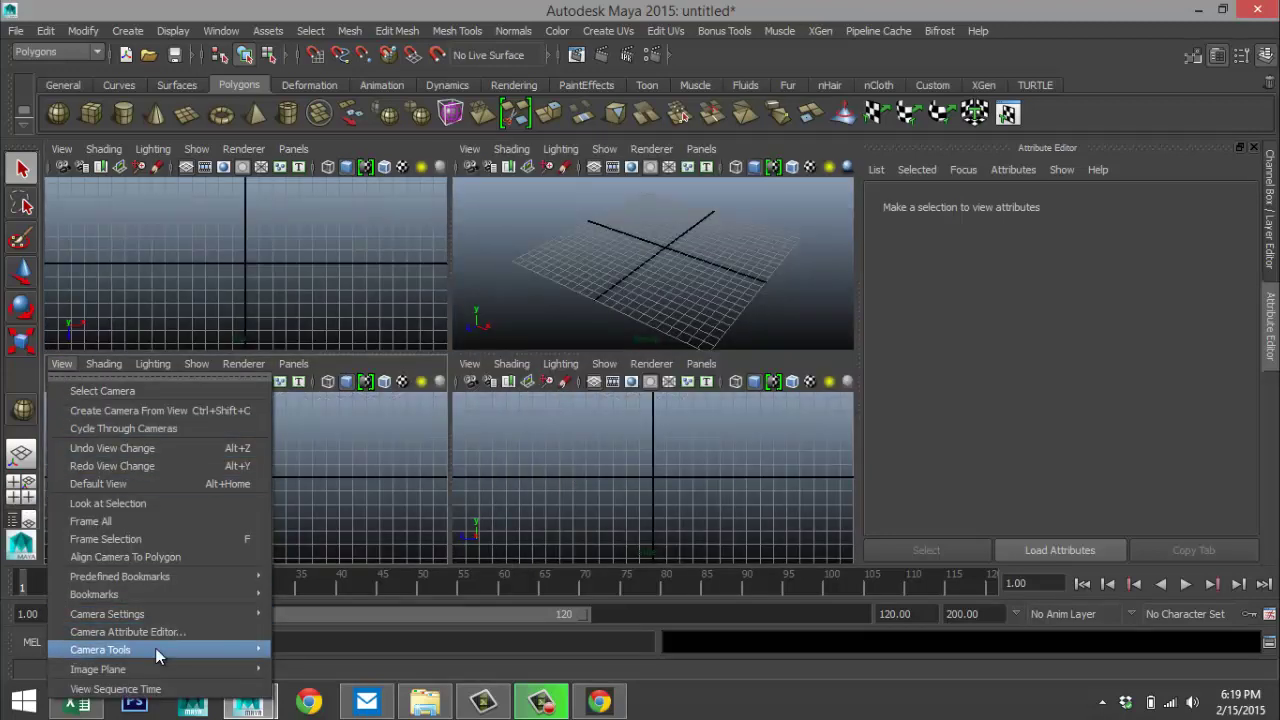
{"action": "mouse_move", "coordinate": [220, 669]}
{"action": "left_click", "coordinate": [323, 676]}
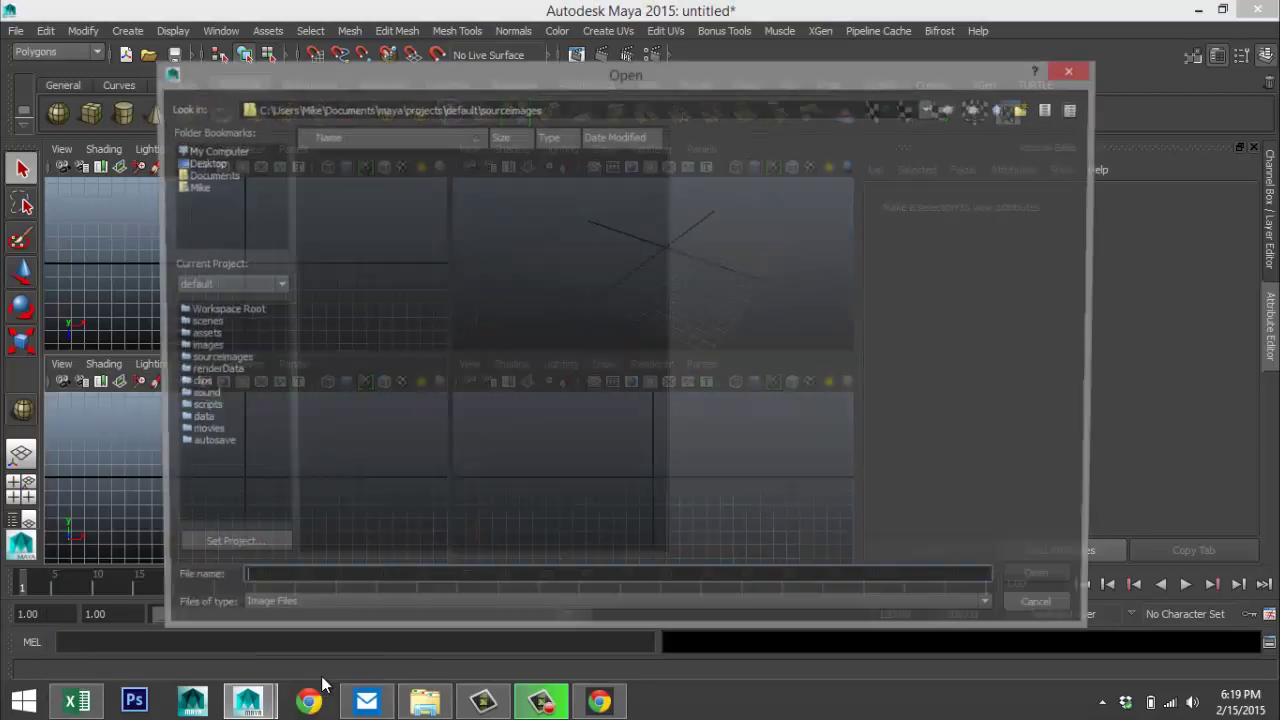
{"action": "left_click", "coordinate": [205, 163]}
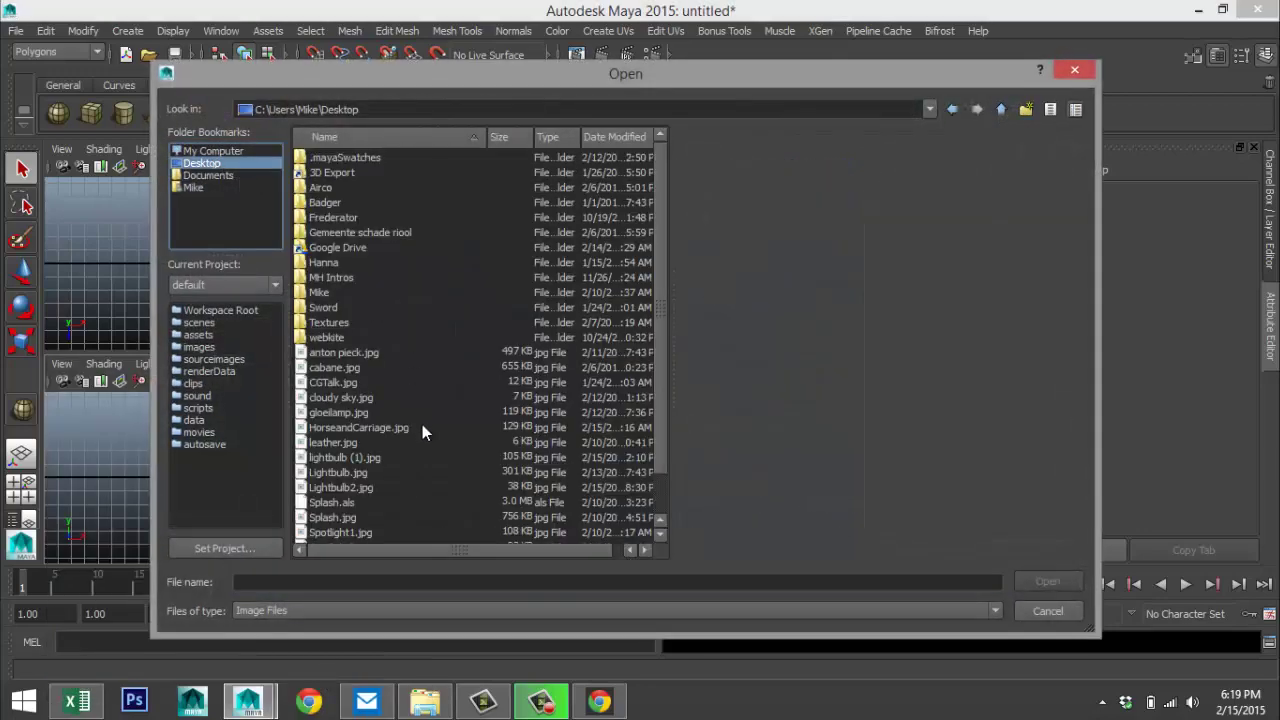
{"action": "left_click", "coordinate": [345, 487]}
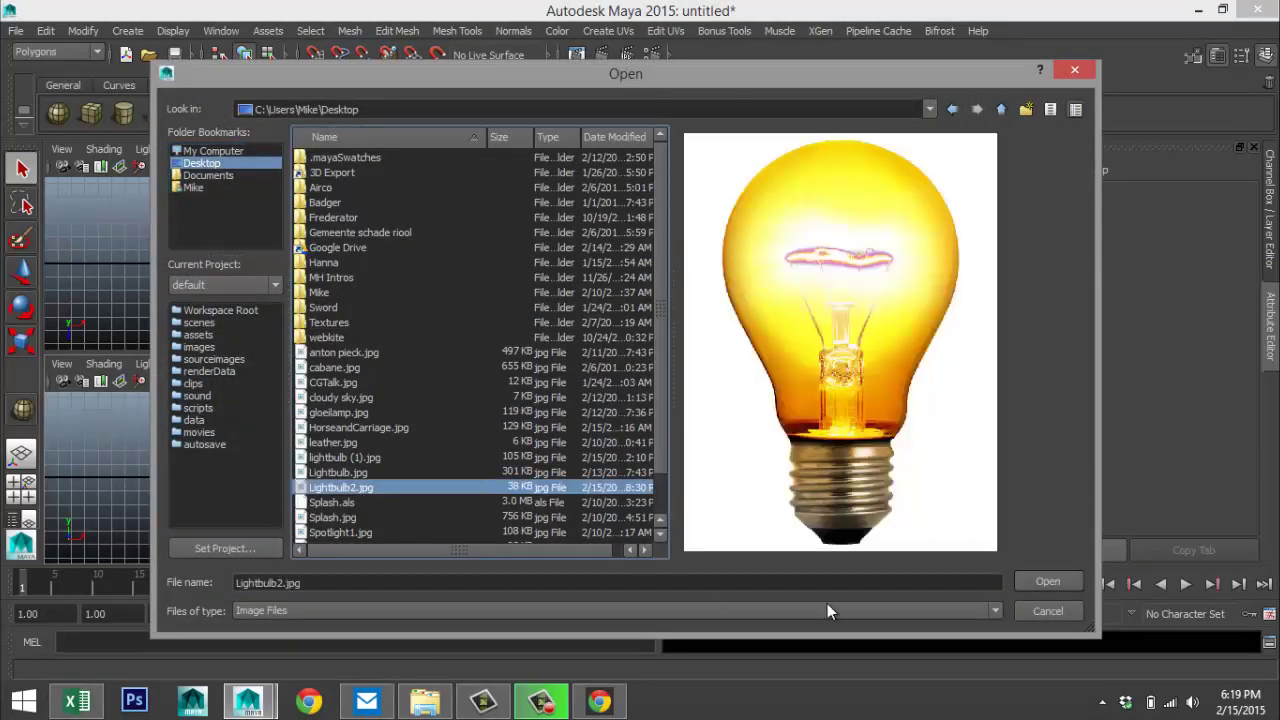
{"action": "left_click", "coordinate": [1052, 583]}
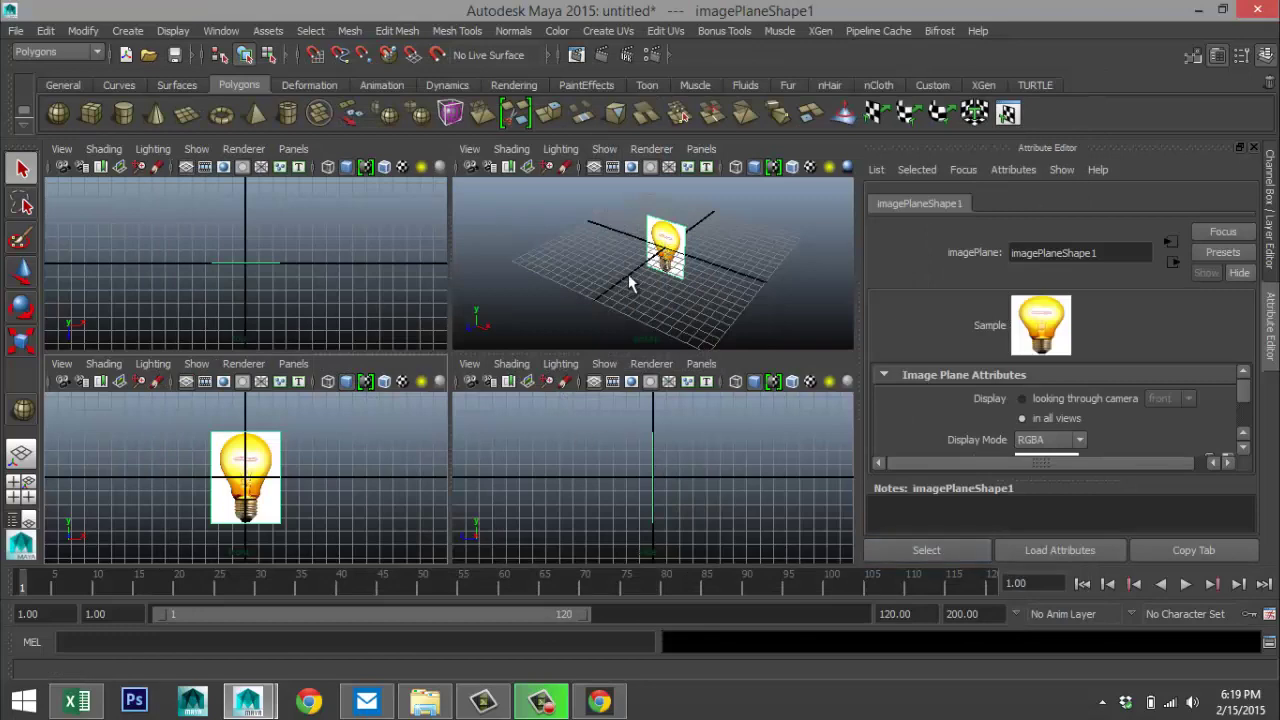
- Enlarge the light bulb image plane uniformly and raise it until its lower edge rests on the grid
{"action": "key", "text": "space"}
{"action": "left_click_drag", "start_coordinate": [564, 313], "coordinate": [547, 388], "text": "alt"}
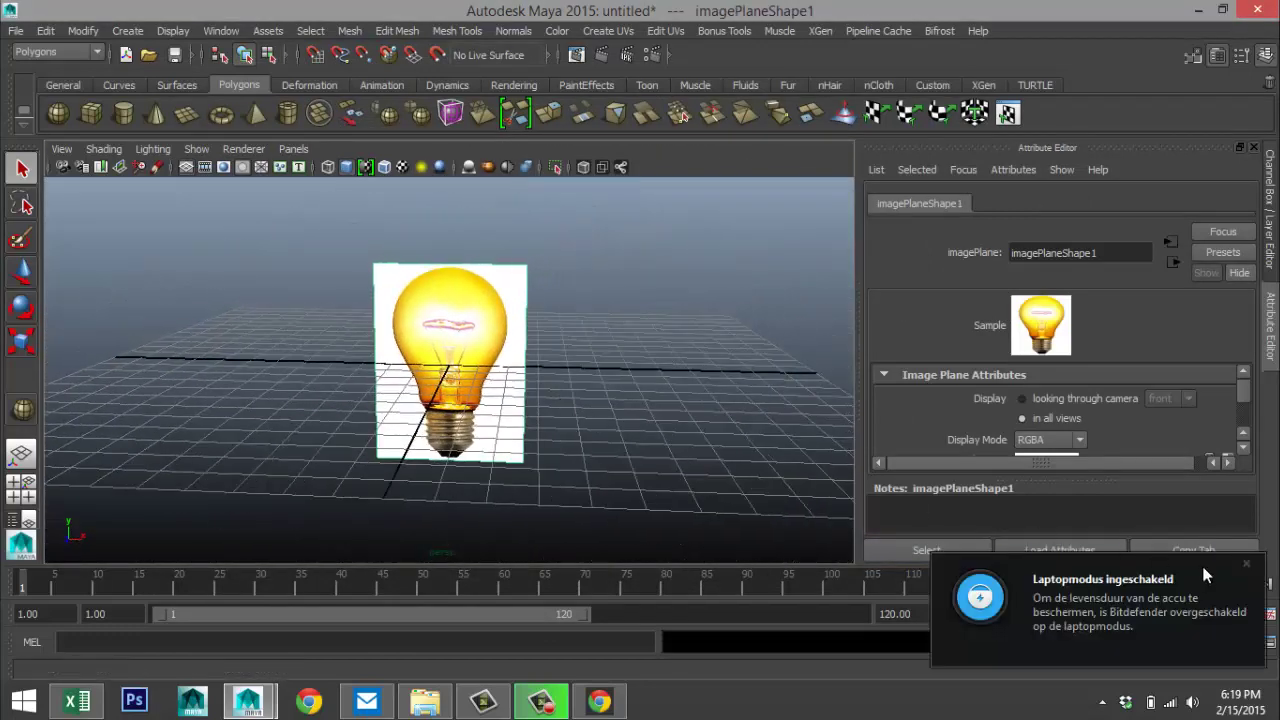
{"action": "left_click", "coordinate": [1244, 565]}
{"action": "left_click_drag", "start_coordinate": [569, 443], "coordinate": [570, 436], "text": "alt"}
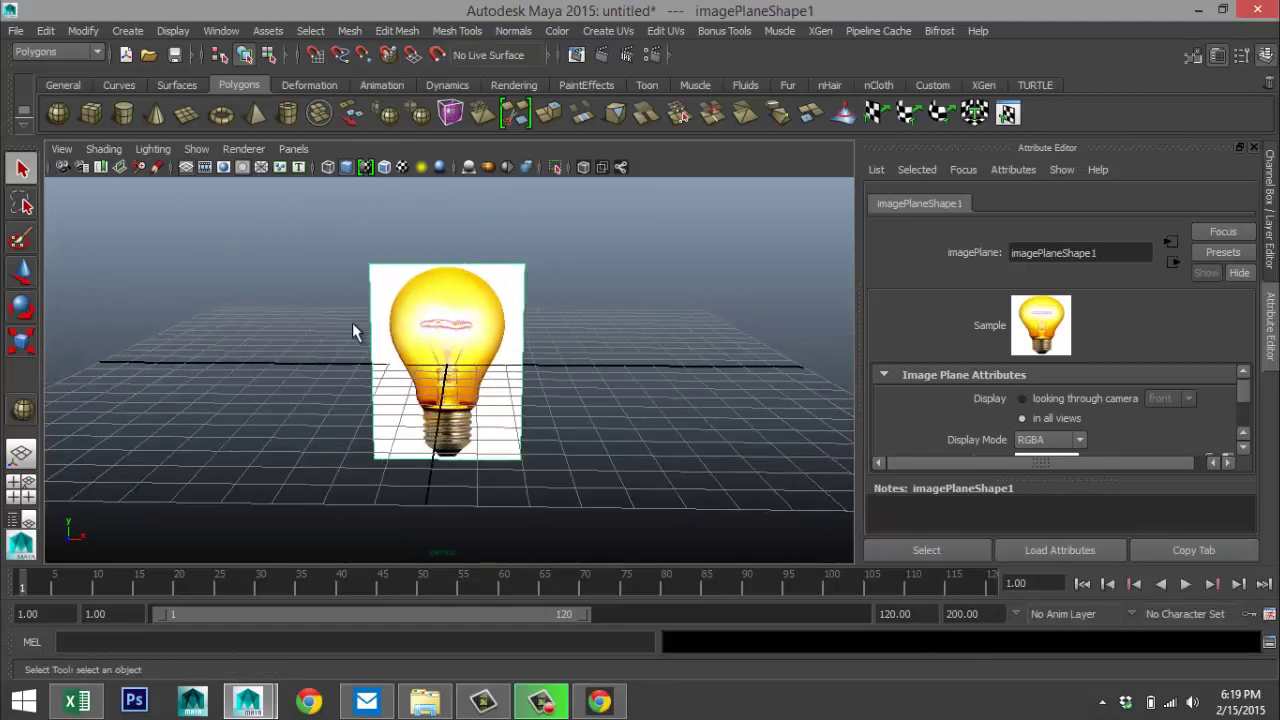
{"action": "scroll", "coordinate": [601, 462], "scroll_direction": "up", "scroll_amount": 4}
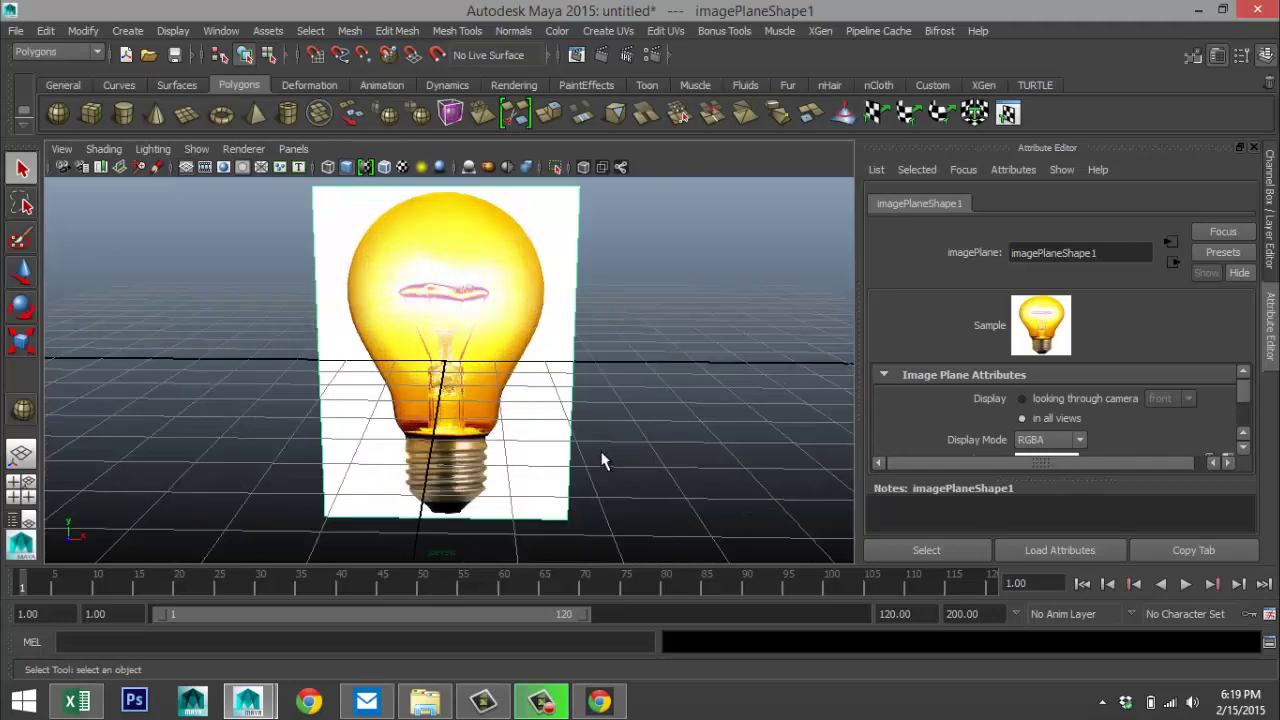
{"action": "left_click_drag", "start_coordinate": [594, 452], "coordinate": [596, 444], "text": "alt"}
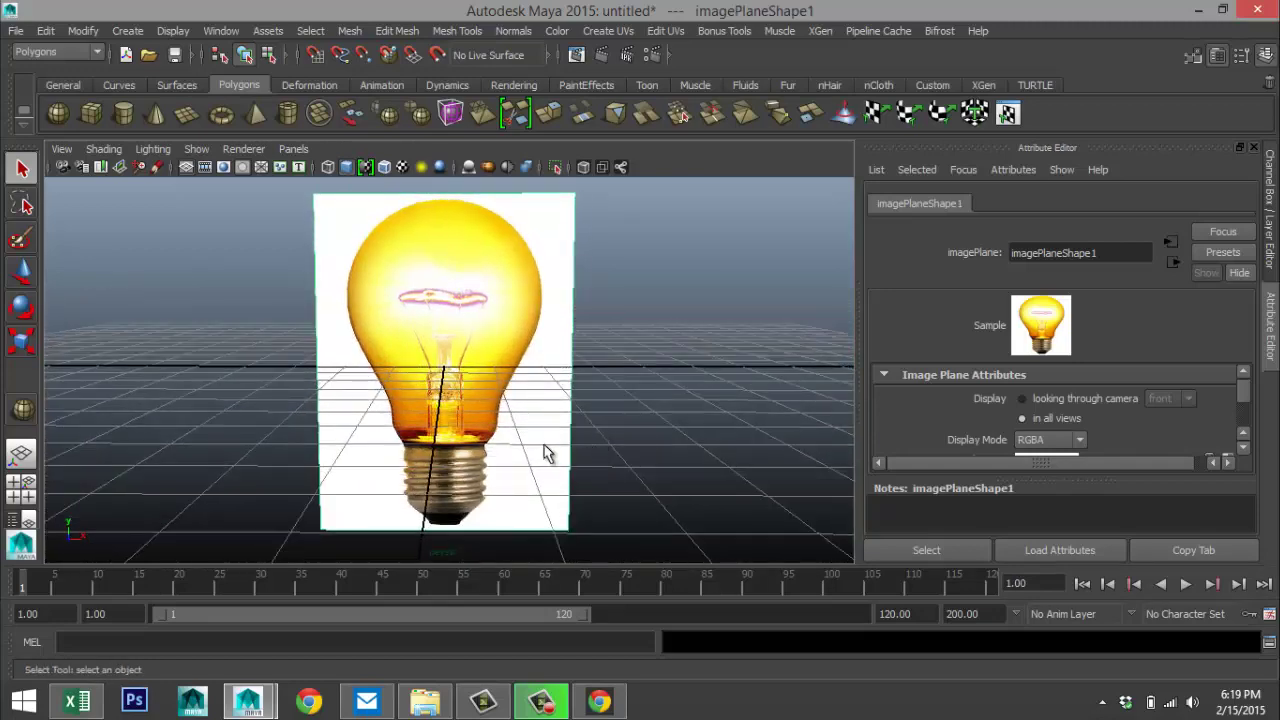
{"action": "key", "text": "r"}
{"action": "left_click_drag", "start_coordinate": [453, 374], "coordinate": [565, 398]}
{"action": "scroll", "coordinate": [556, 406], "scroll_direction": "down", "scroll_amount": 5}
{"action": "key", "text": "w"}
{"action": "left_click_drag", "start_coordinate": [448, 274], "coordinate": [475, 146]}
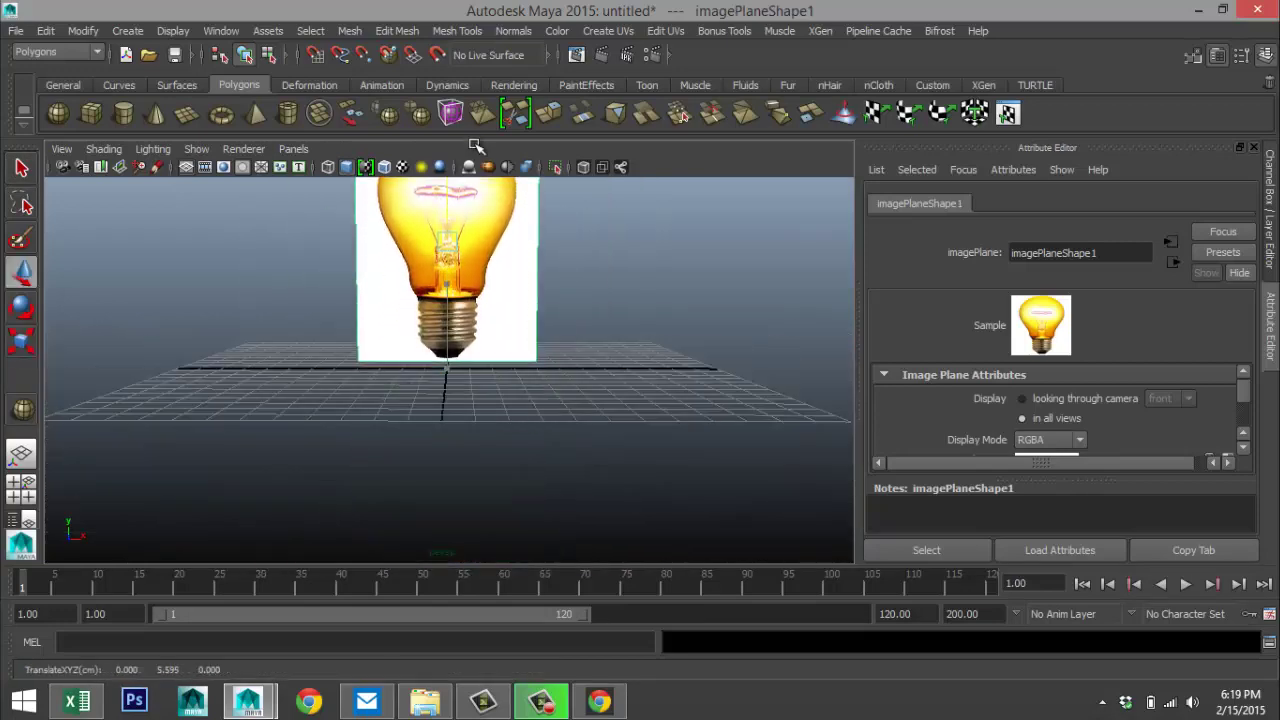
- Create a polygon sphere with a radius of about 2.5 on the grid in front of the image plane
{"action": "left_click", "coordinate": [21, 489]}
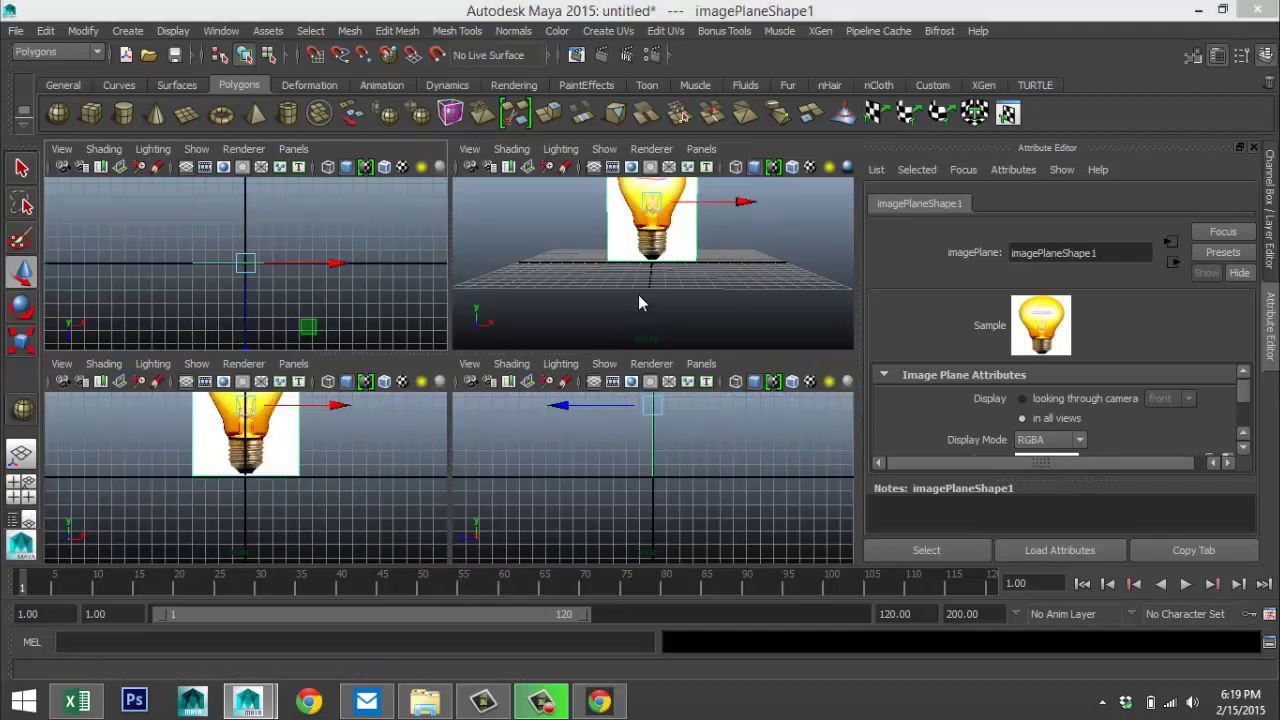
{"action": "key", "text": "space"}
{"action": "left_click_drag", "start_coordinate": [624, 401], "coordinate": [580, 420], "text": "alt"}
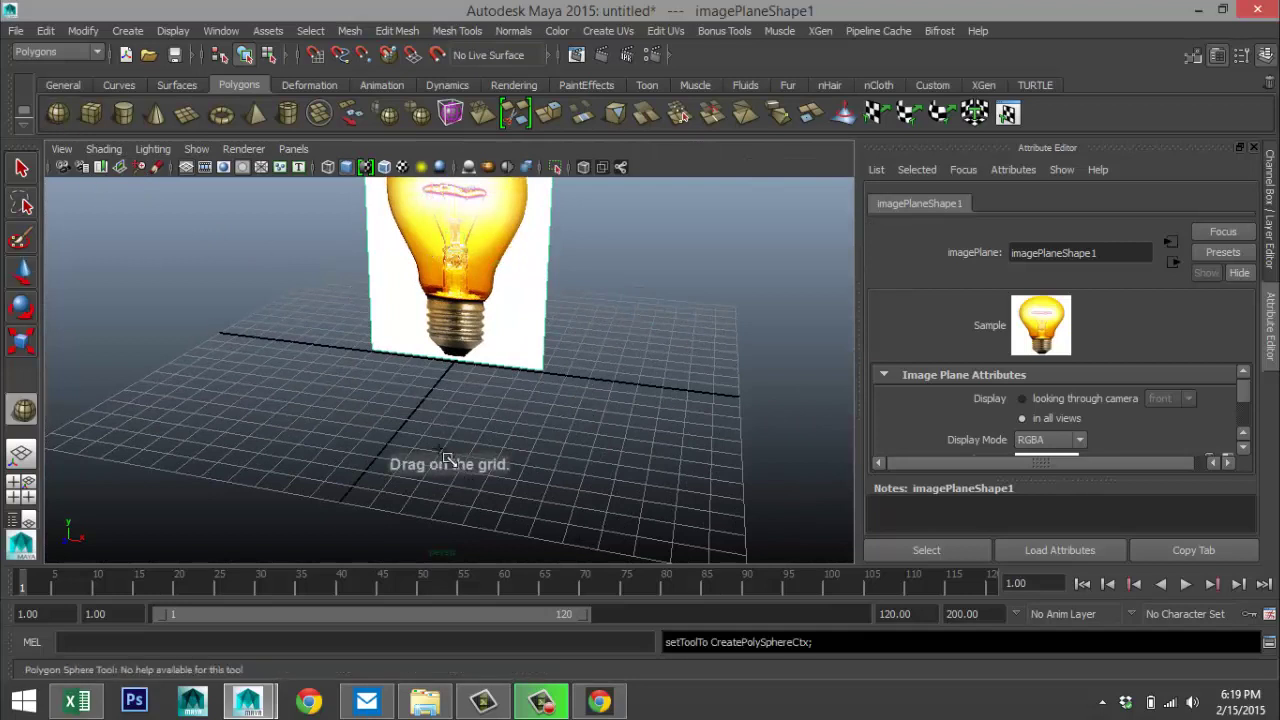
{"action": "left_click_drag", "start_coordinate": [410, 426], "coordinate": [478, 440]}
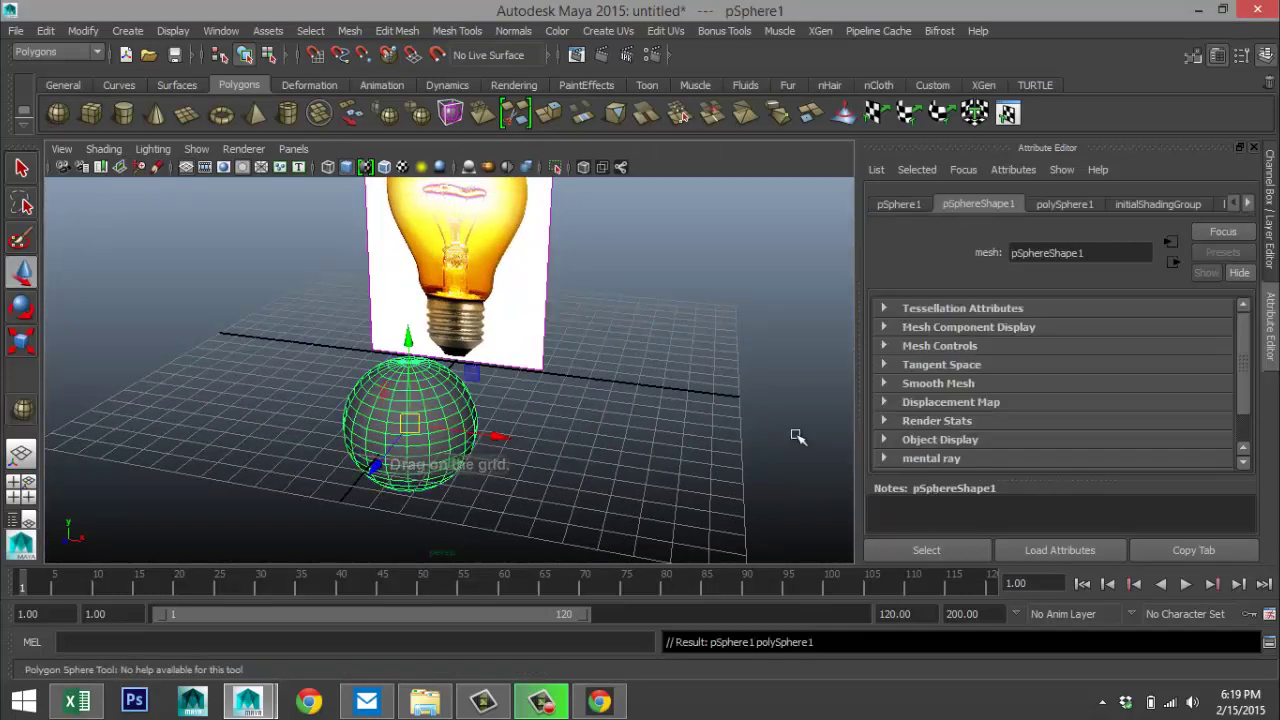
- Set the sphere's axis subdivisions and height subdivisions to 40 each
{"action": "left_click", "coordinate": [1062, 204]}
{"action": "left_click", "coordinate": [1054, 362]}
{"action": "type", "text": "40"}
{"action": "key", "text": "Tab"}
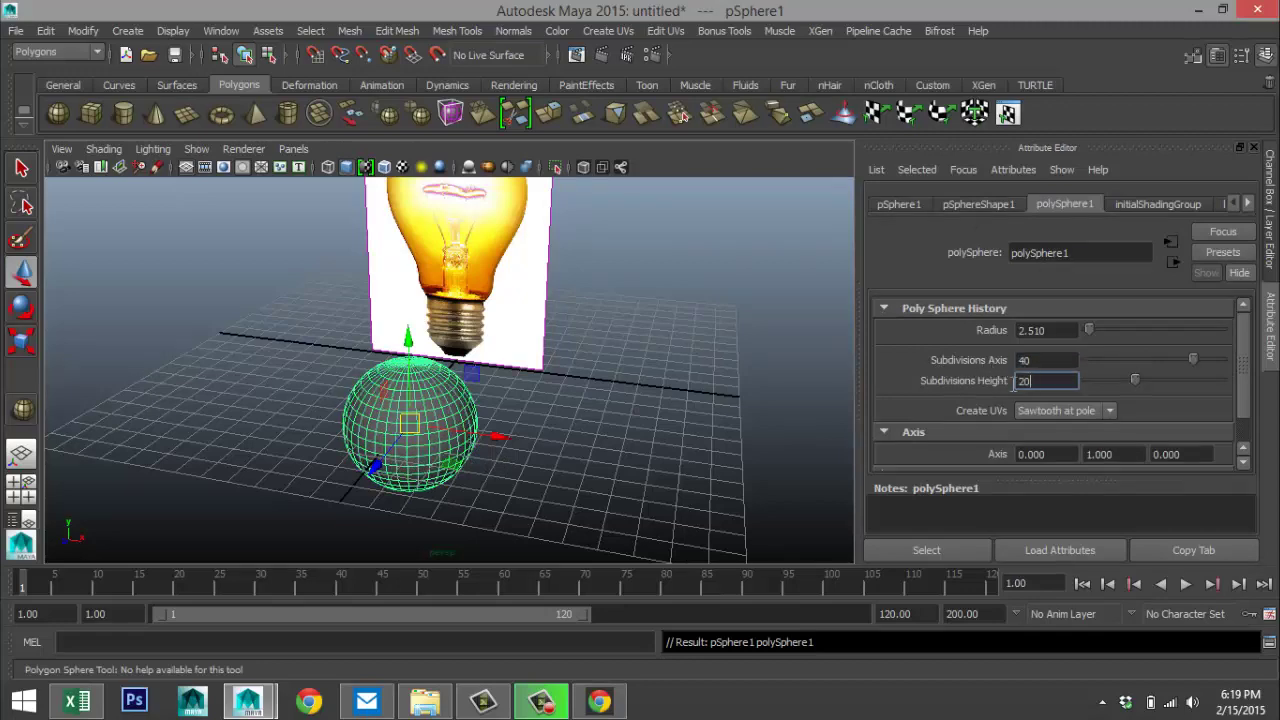
{"action": "type", "text": "40"}
{"action": "key", "text": "Tab"}
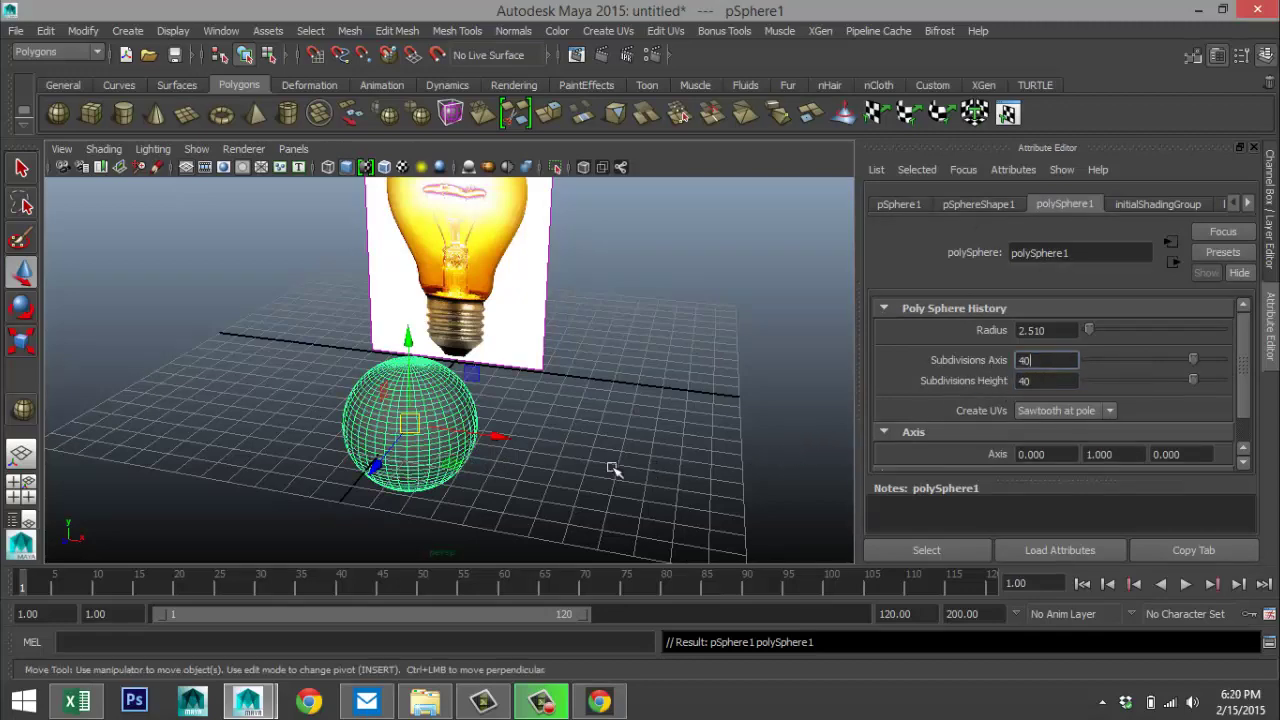
- Raise the sphere in the front view to a Y position of about 7.96, over the bulb's glass
{"action": "left_click", "coordinate": [22, 488]}
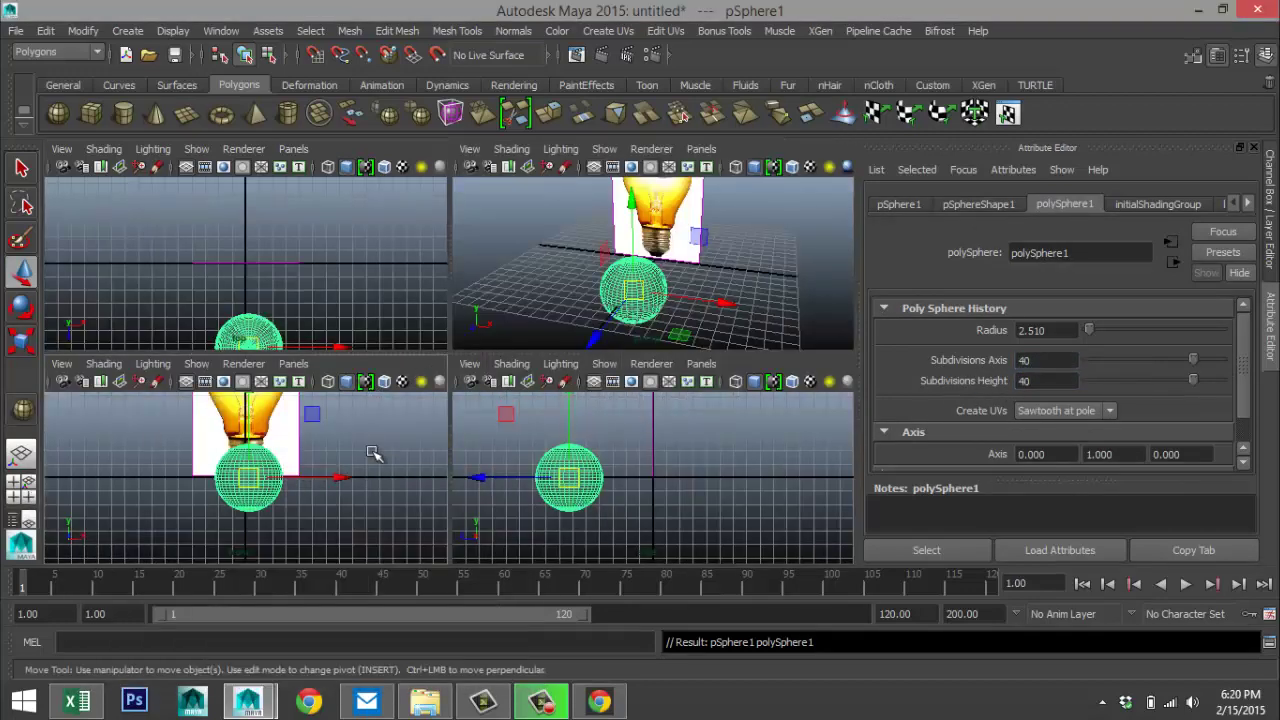
{"action": "key", "text": "space"}
{"action": "scroll", "coordinate": [445, 490], "scroll_direction": "down", "scroll_amount": 3}
{"action": "left_click_drag", "start_coordinate": [450, 280], "coordinate": [446, 149]}
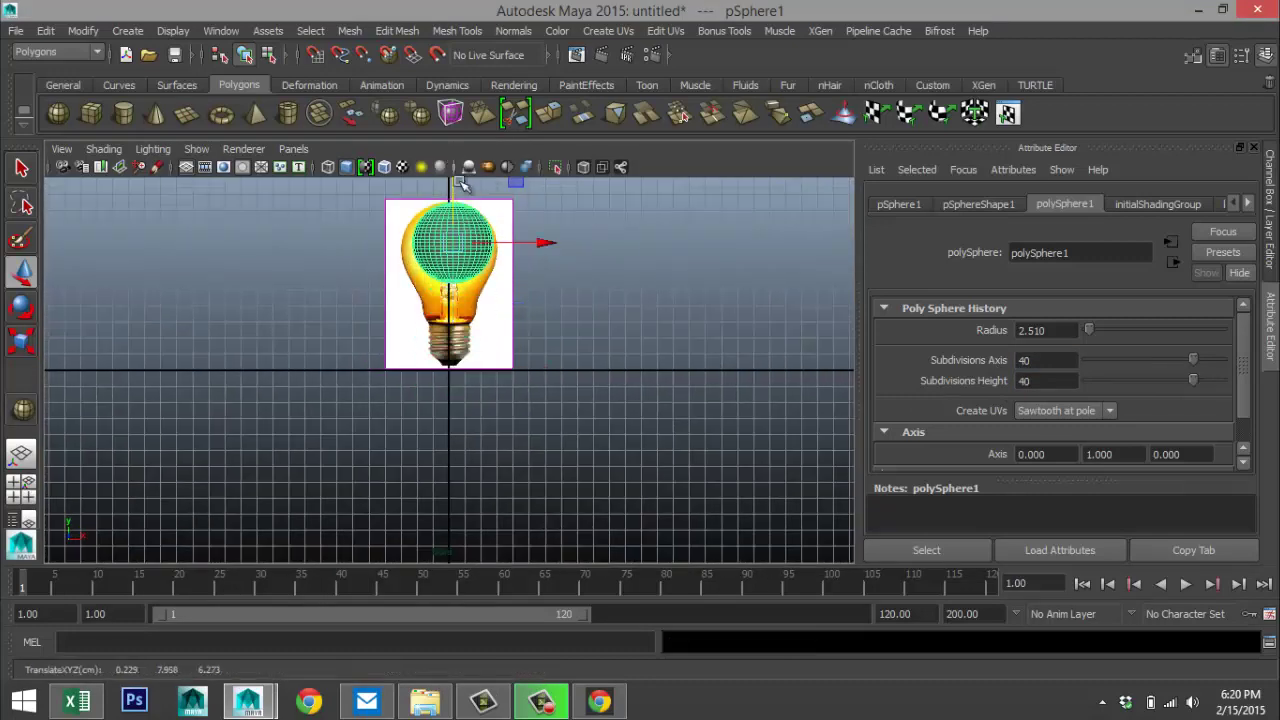
{"action": "key", "text": "f"}
{"action": "scroll", "coordinate": [590, 340], "scroll_direction": "down", "scroll_amount": 5}
{"action": "scroll", "coordinate": [605, 350], "scroll_direction": "up", "scroll_amount": 4}
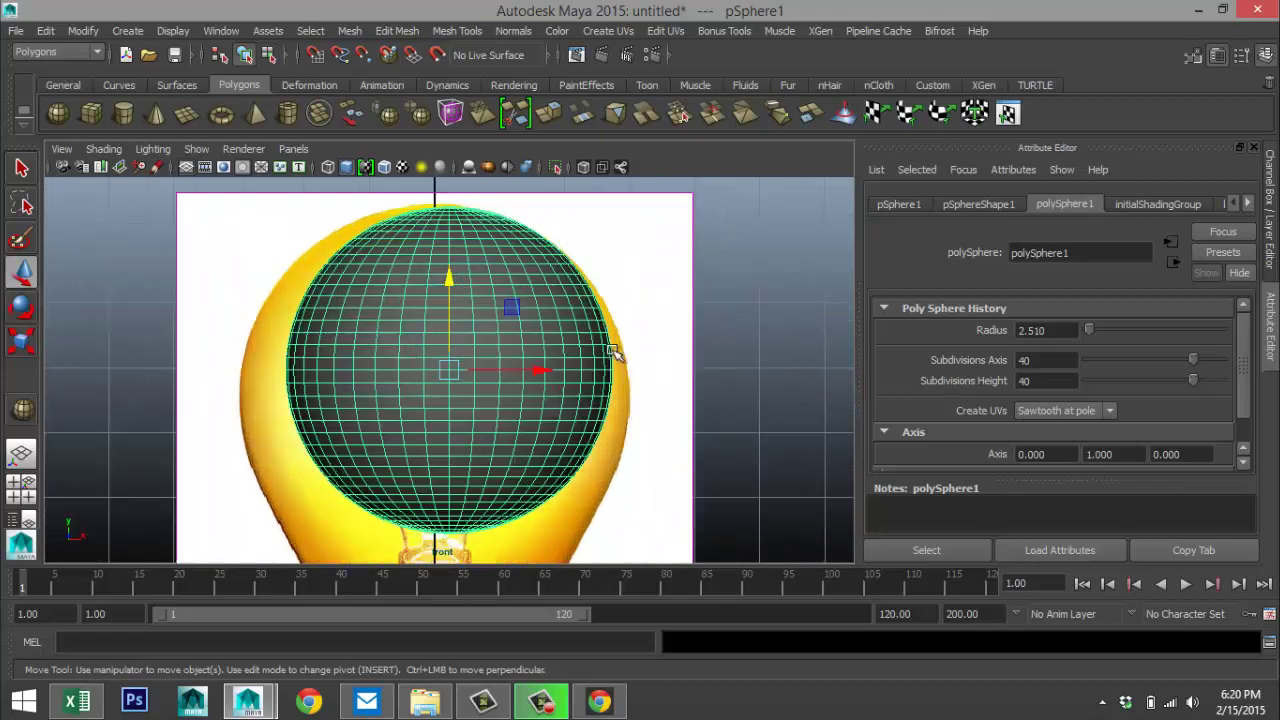
{"action": "scroll", "coordinate": [659, 355], "scroll_direction": "down", "scroll_amount": 3}
- Shift the image plane along X to about 0.255 so the bulb is centred behind the sphere
{"action": "left_click", "coordinate": [561, 288]}
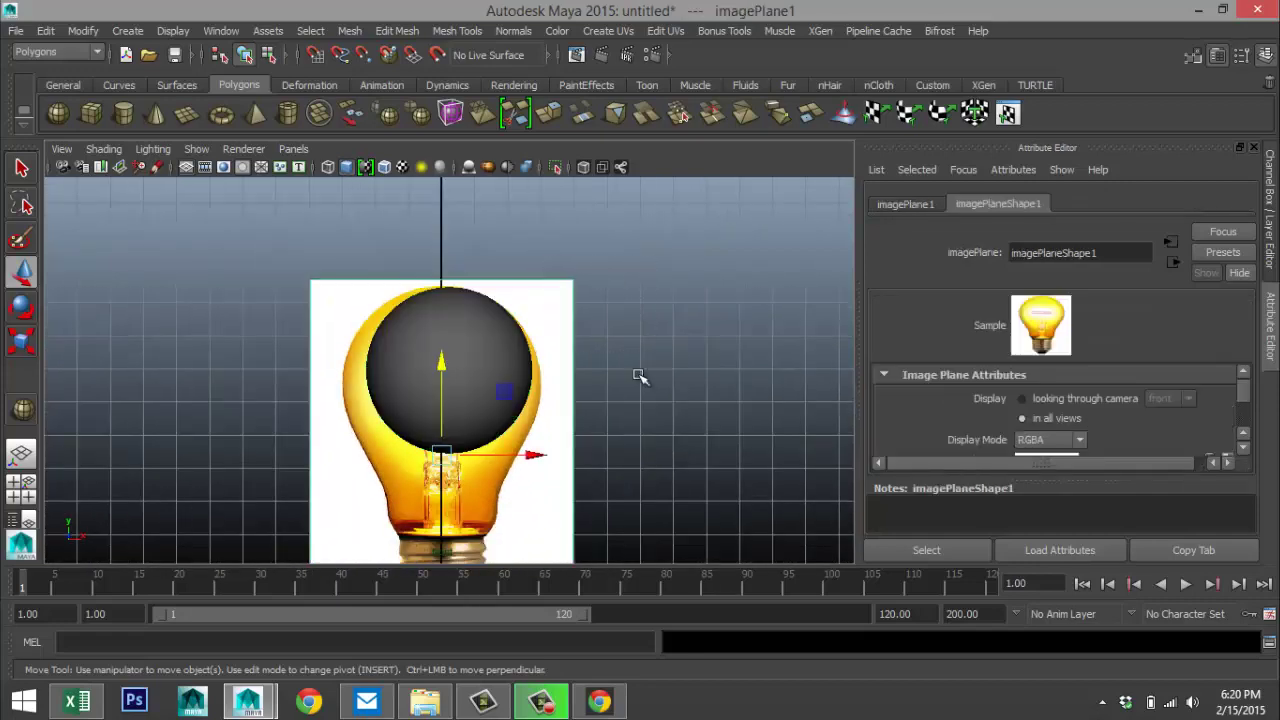
{"action": "left_click_drag", "start_coordinate": [530, 456], "coordinate": [540, 457]}
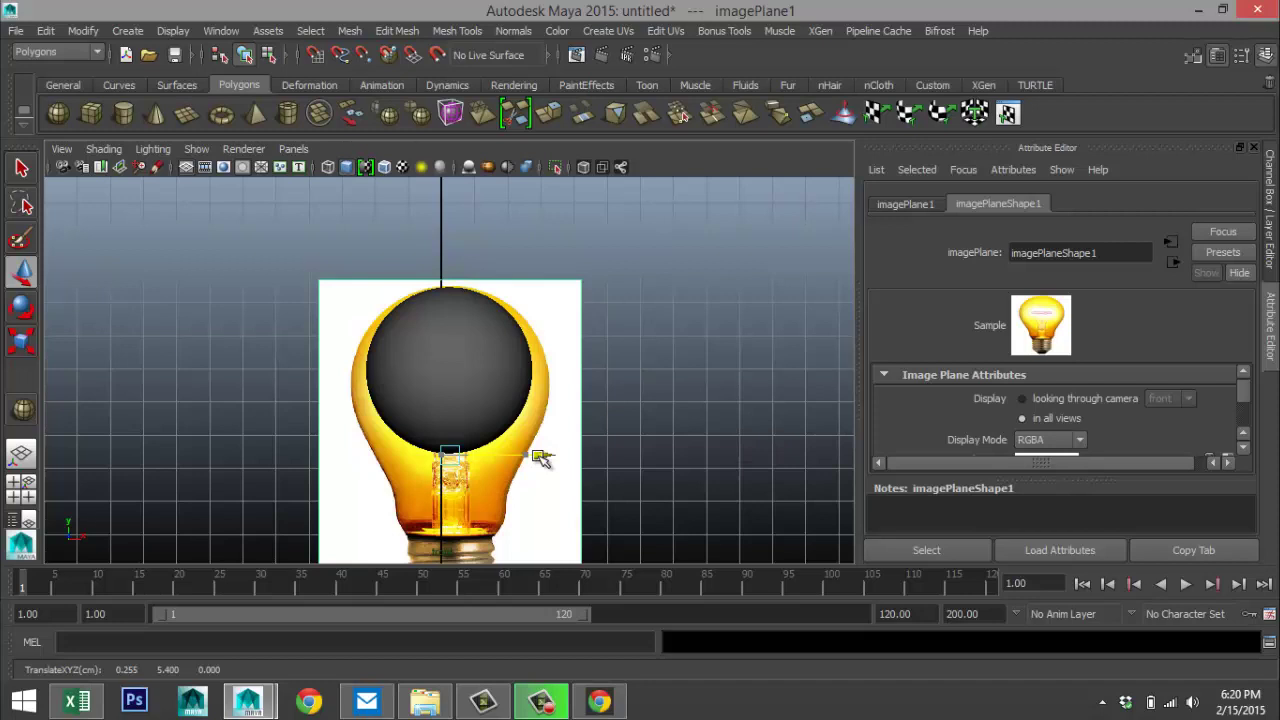
{"action": "left_click_drag", "start_coordinate": [540, 457], "coordinate": [543, 449]}
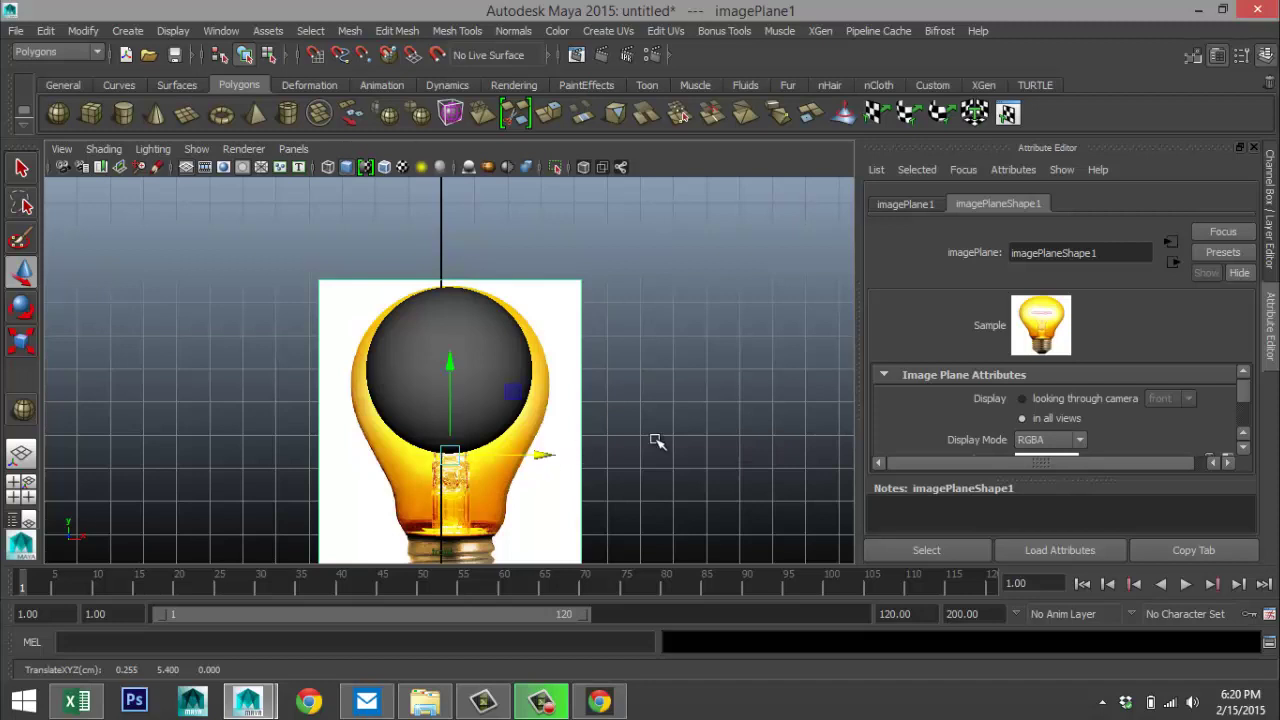
{"action": "scroll", "coordinate": [615, 428], "scroll_direction": "up", "scroll_amount": 2}
- Scale the sphere uniformly to about 1.2 and lower it to Y about 7.5 to match the bulb's round glass outline
{"action": "left_click", "coordinate": [527, 359]}
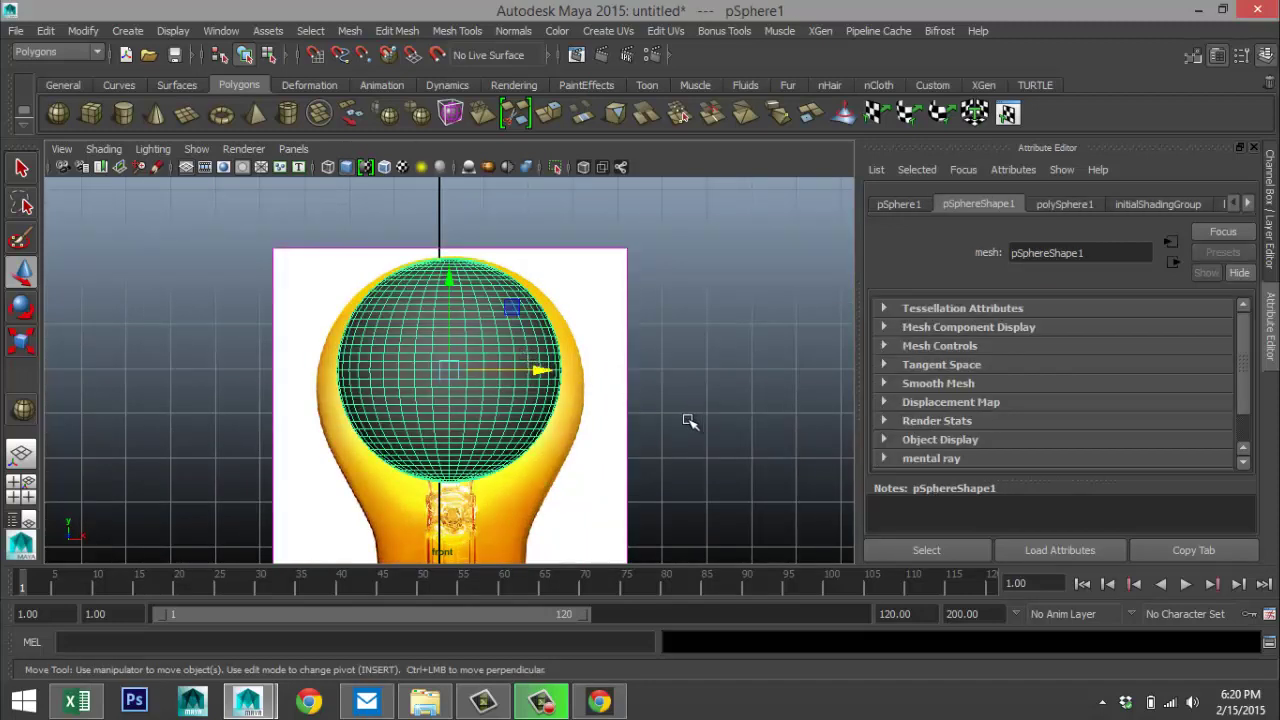
{"action": "key", "text": "r"}
{"action": "left_click_drag", "start_coordinate": [452, 373], "coordinate": [467, 381]}
{"action": "key", "text": "w"}
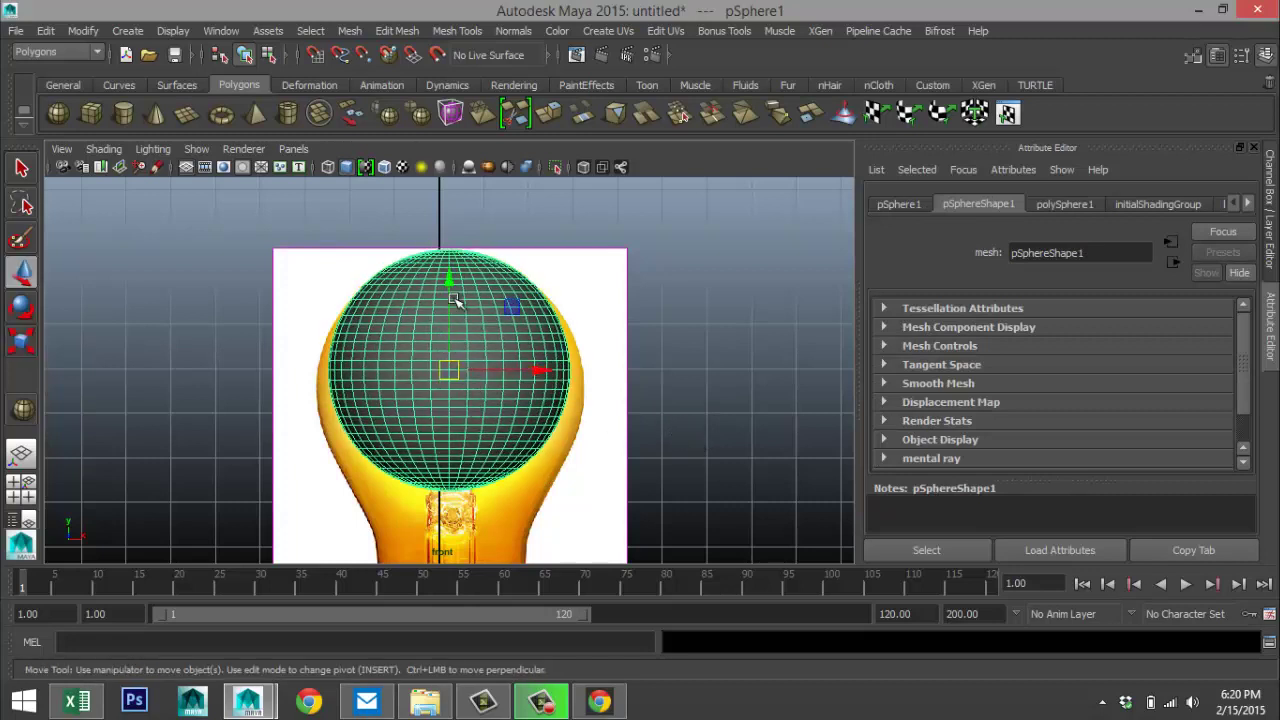
{"action": "left_click_drag", "start_coordinate": [455, 287], "coordinate": [456, 305]}
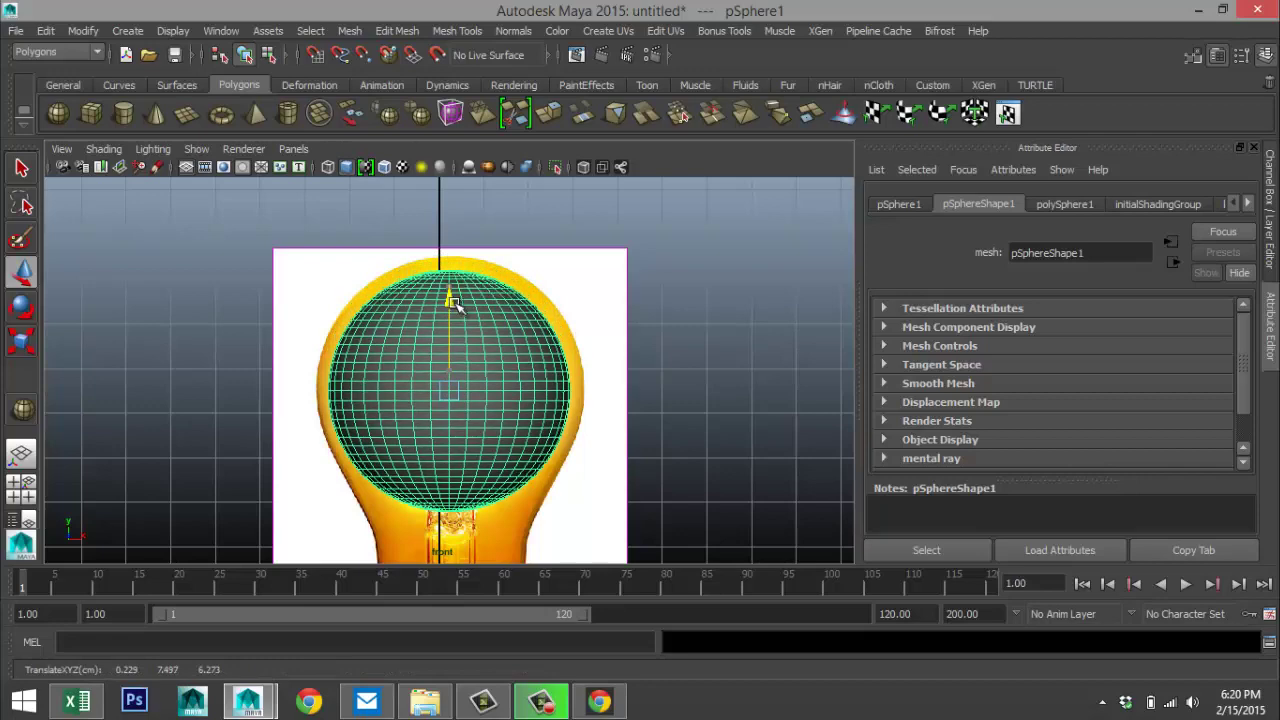
{"action": "key", "text": "r"}
{"action": "left_click_drag", "start_coordinate": [448, 395], "coordinate": [476, 392]}
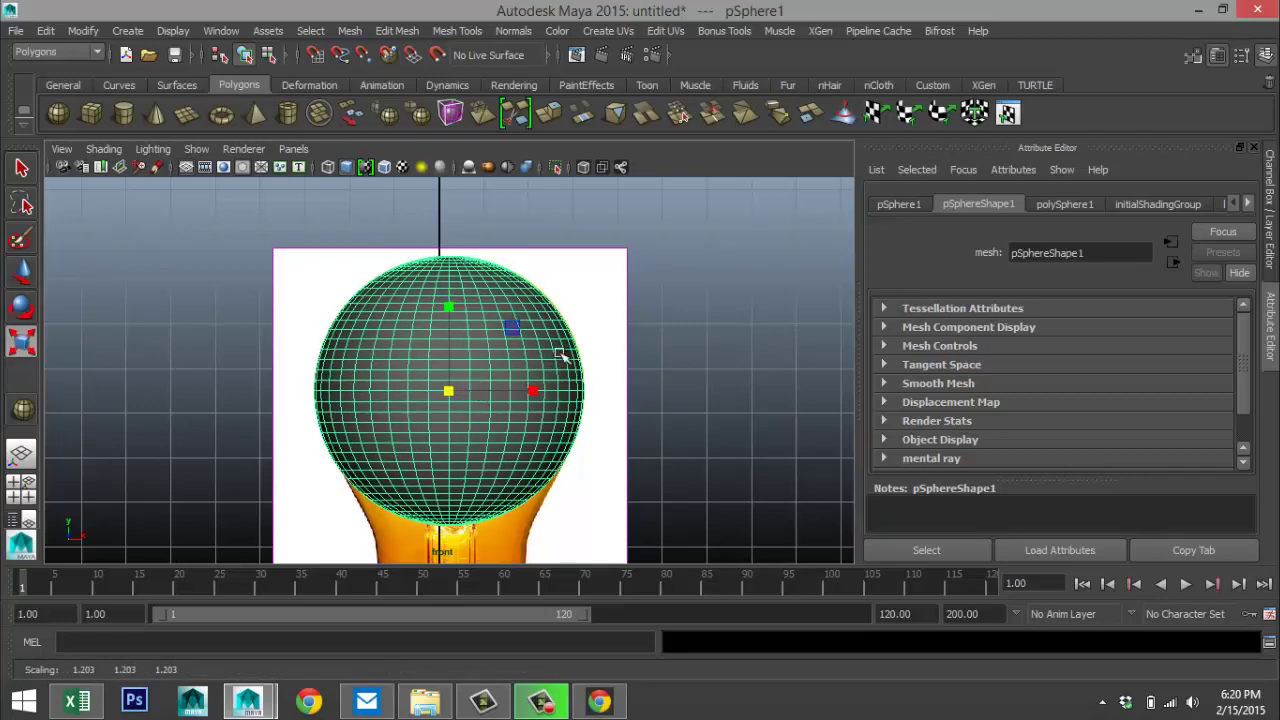
- Turn on X-ray shading and delete the sphere's lower faces below where the bulb's glass starts to narrow
{"action": "left_click", "coordinate": [582, 167]}
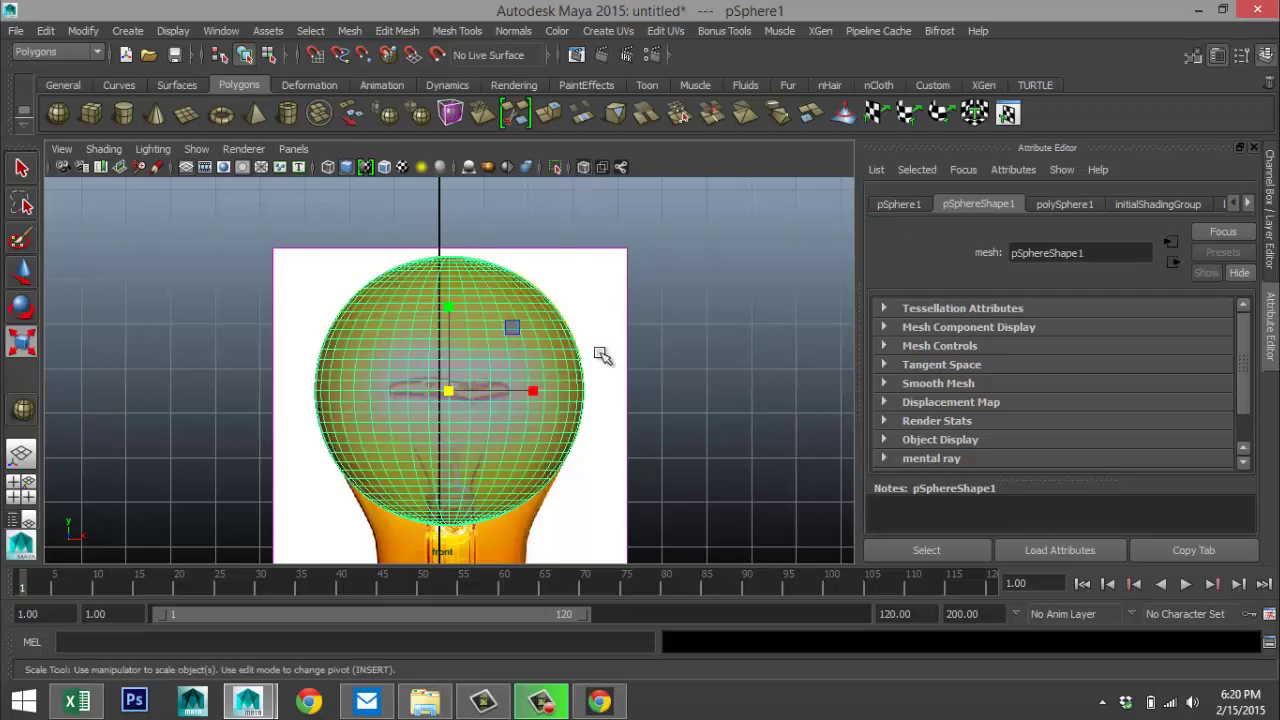
{"action": "middle_click_drag", "start_coordinate": [606, 501], "coordinate": [601, 467], "text": "alt"}
{"action": "scroll", "coordinate": [603, 468], "scroll_direction": "down", "scroll_amount": 3}
{"action": "scroll", "coordinate": [604, 467], "scroll_direction": "up", "scroll_amount": 4}
{"action": "scroll", "coordinate": [604, 465], "scroll_direction": "up", "scroll_amount": 2}
{"action": "middle_click_drag", "start_coordinate": [603, 463], "coordinate": [621, 403], "text": "alt"}
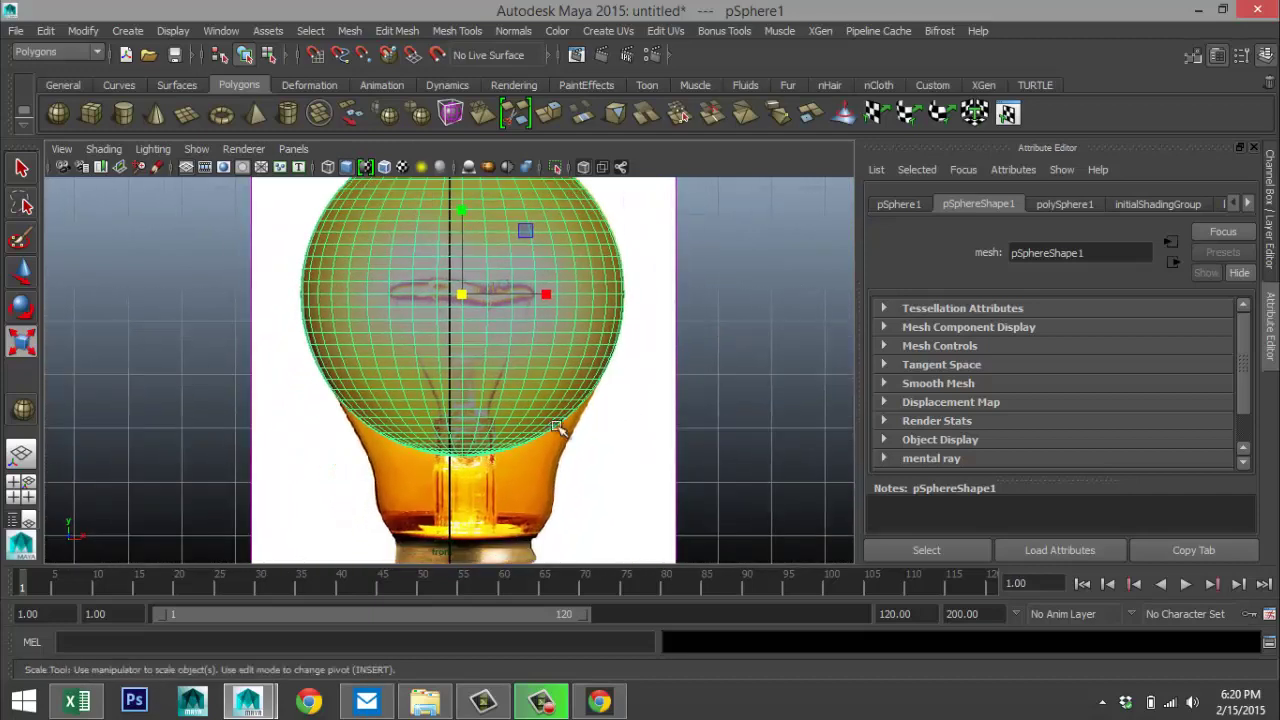
{"action": "right_click_drag", "start_coordinate": [489, 416], "coordinate": [491, 297]}
{"action": "left_click_drag", "start_coordinate": [177, 494], "coordinate": [713, 396]}
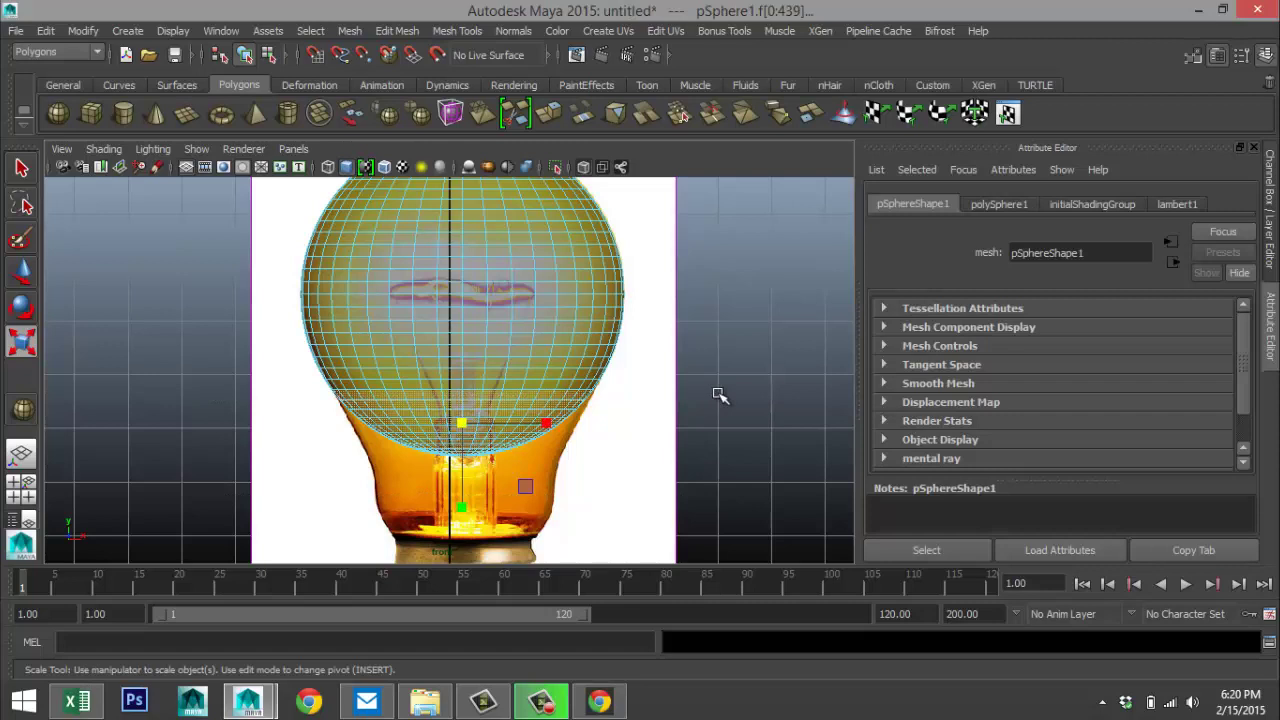
{"action": "key", "text": "Delete"}
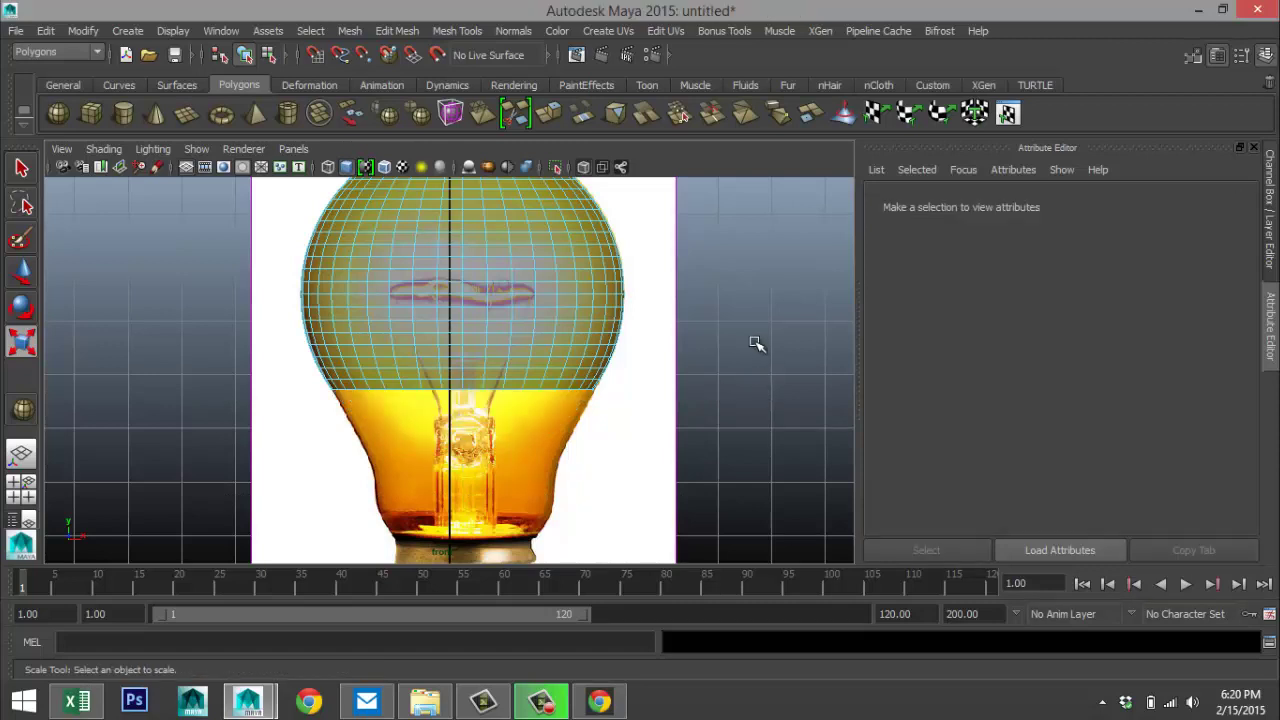
- In the perspective view, select the open border edge loop at the bottom of the cut sphere and extrude it
{"action": "left_click_drag", "start_coordinate": [651, 477], "coordinate": [657, 449], "text": "alt"}
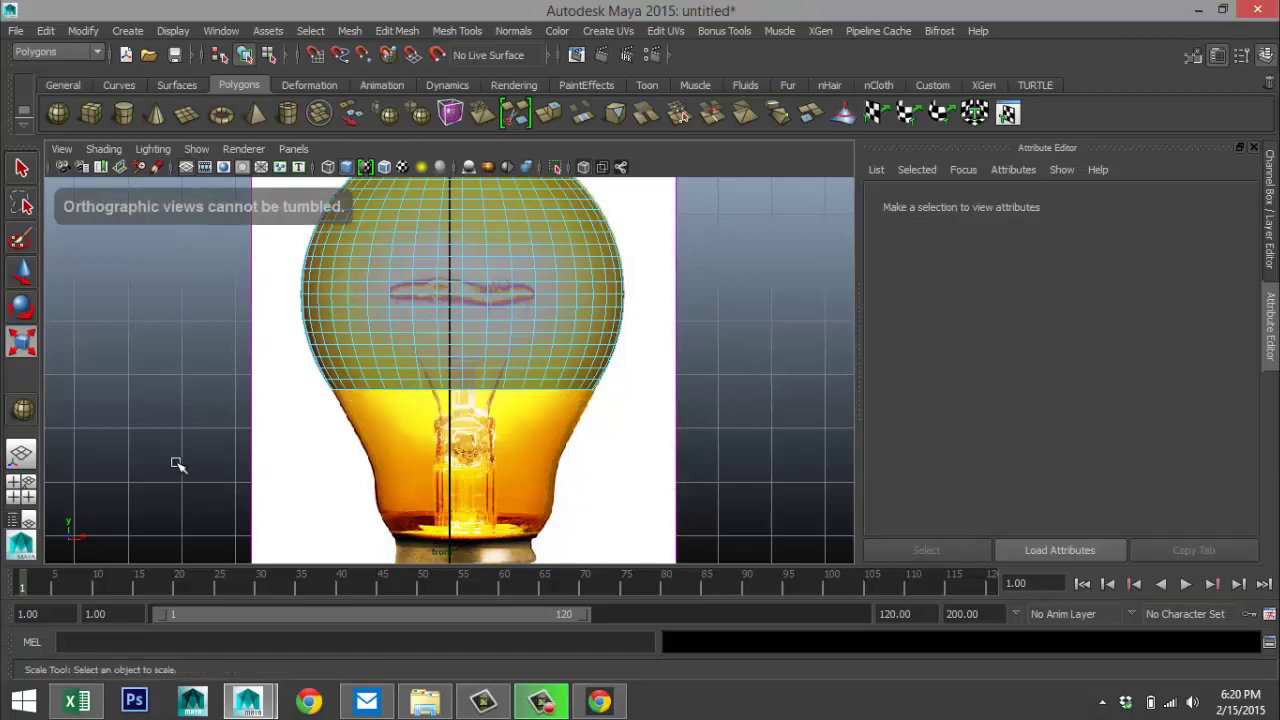
{"action": "left_click", "coordinate": [40, 478]}
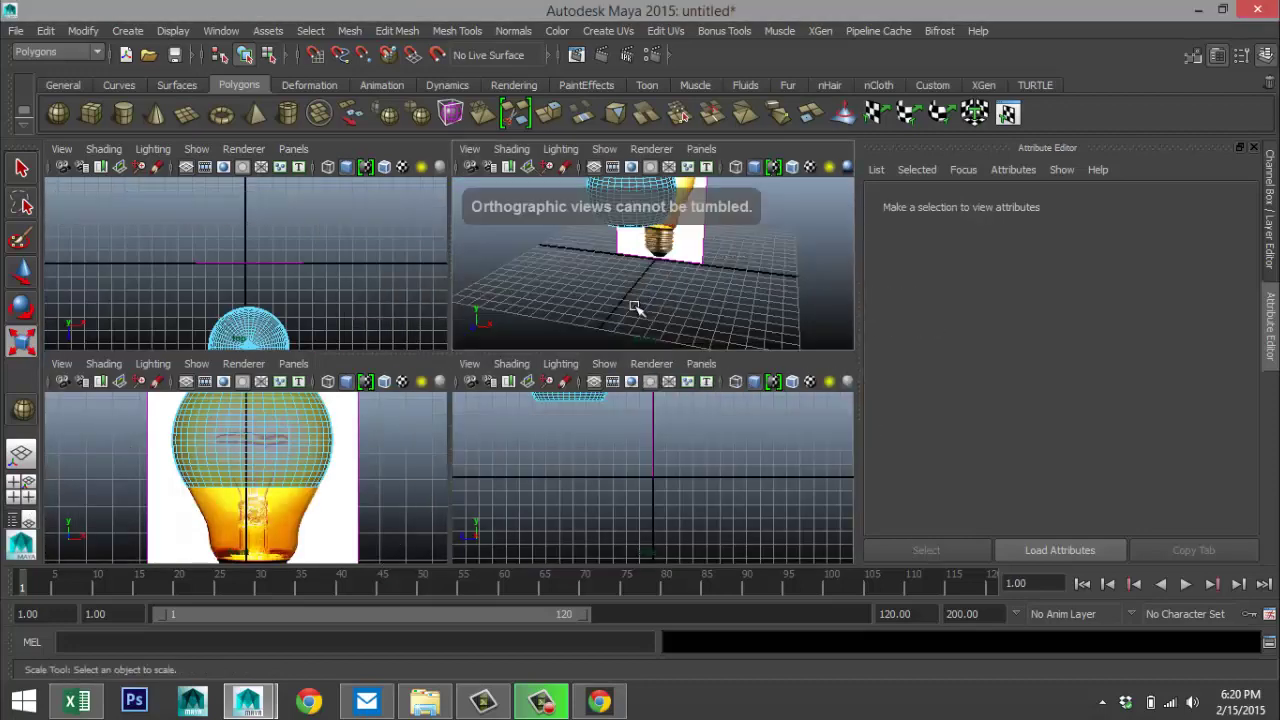
{"action": "key", "text": "space"}
{"action": "middle_click_drag", "start_coordinate": [541, 354], "coordinate": [595, 514], "text": "alt"}
{"action": "left_click_drag", "start_coordinate": [595, 514], "coordinate": [543, 438], "text": "alt"}
{"action": "right_click_drag", "start_coordinate": [450, 300], "coordinate": [436, 262]}
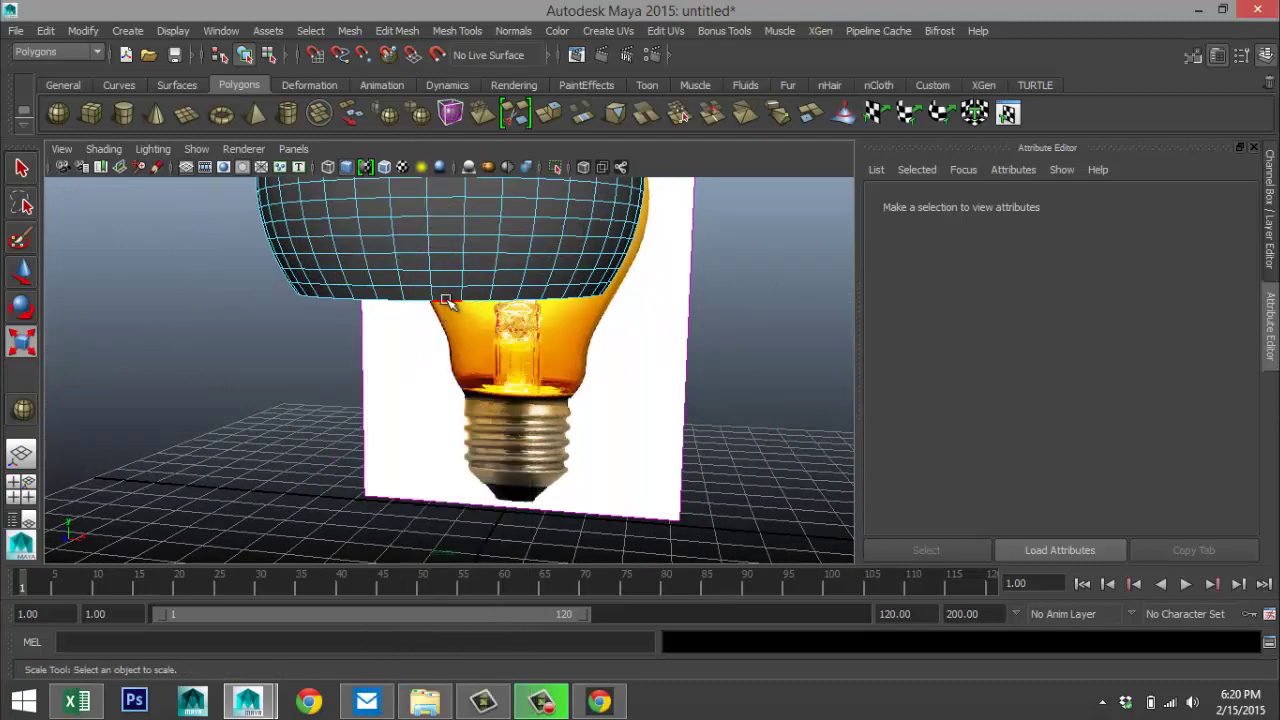
{"action": "double_click", "coordinate": [446, 298]}
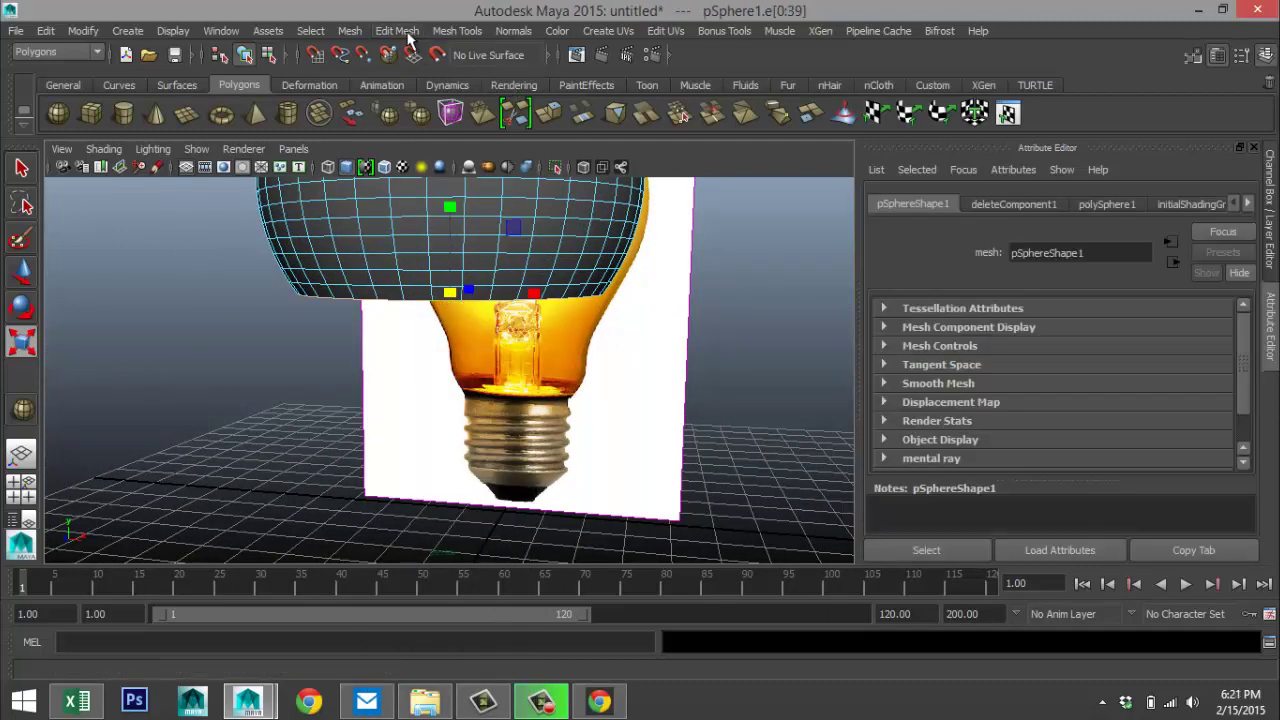
{"action": "left_click", "coordinate": [398, 31]}
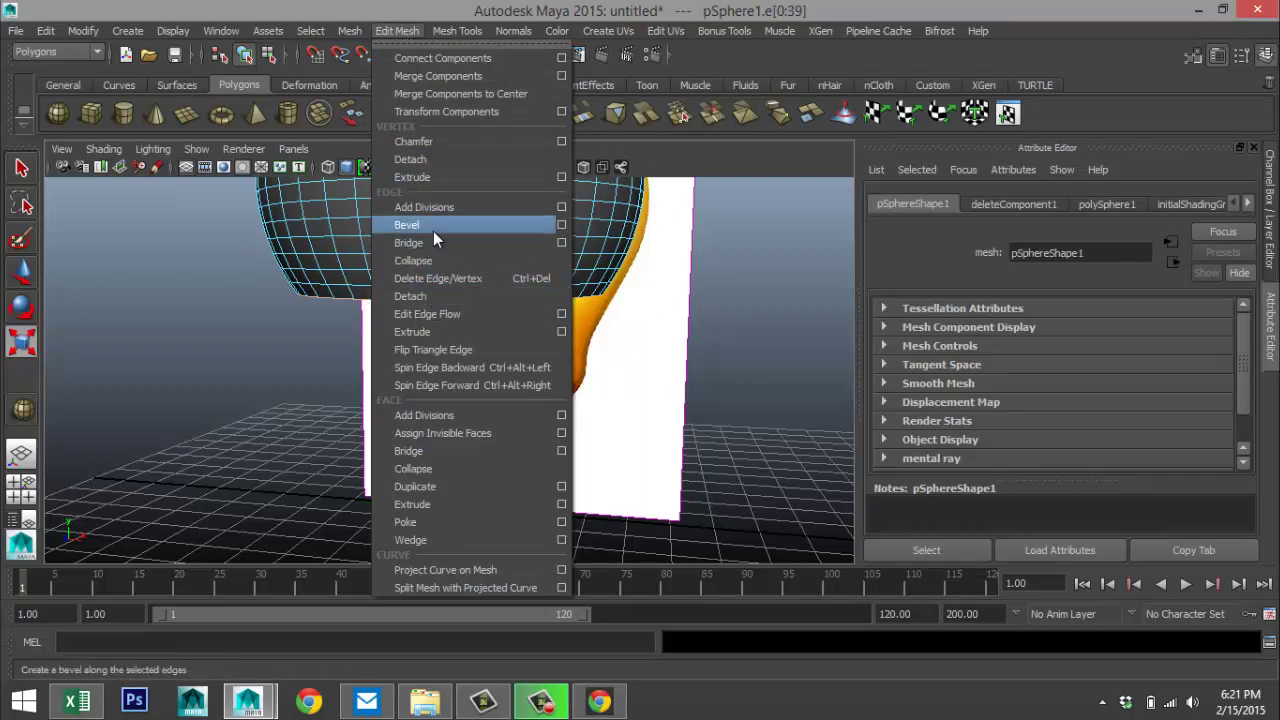
{"action": "left_click", "coordinate": [454, 334]}
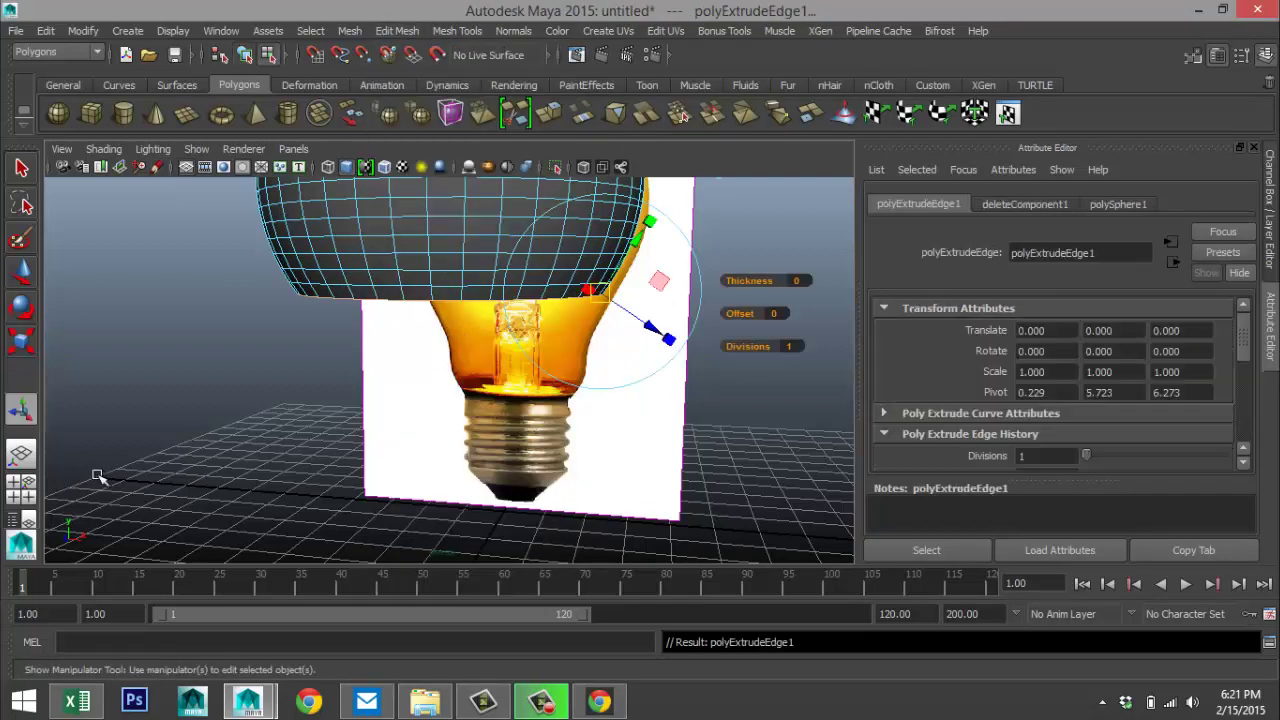
- Lower the extruded border in the front view to a Y position of about 5.5
{"action": "left_click", "coordinate": [30, 486]}
{"action": "key", "text": "space"}
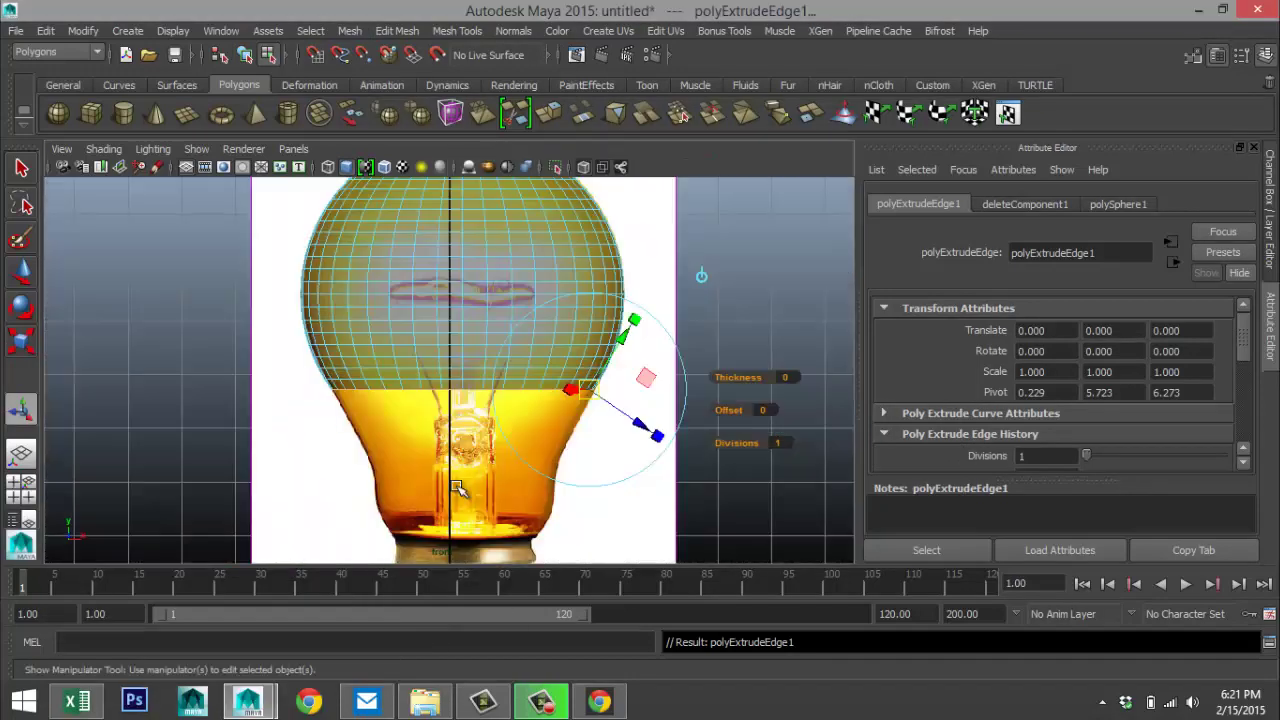
{"action": "scroll", "coordinate": [510, 500], "scroll_direction": "down", "scroll_amount": 2}
{"action": "scroll", "coordinate": [516, 490], "scroll_direction": "up", "scroll_amount": 2}
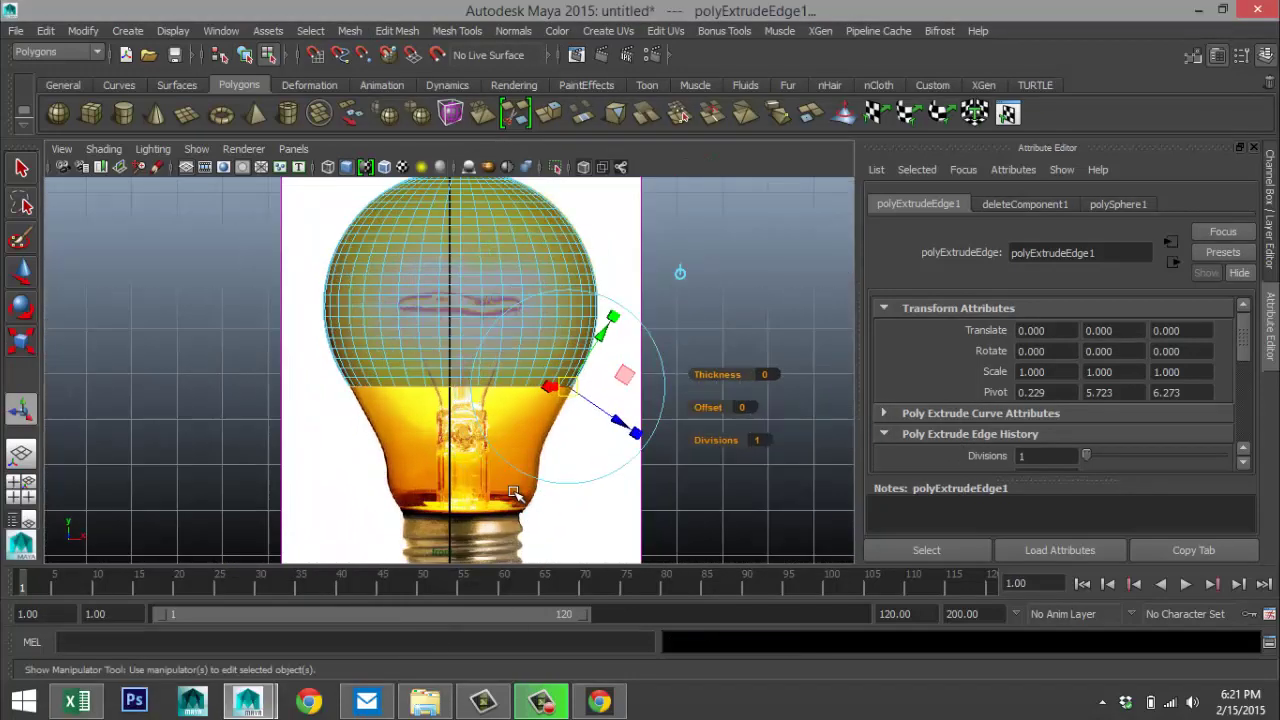
{"action": "key", "text": "w"}
{"action": "left_click_drag", "start_coordinate": [459, 293], "coordinate": [463, 305]}
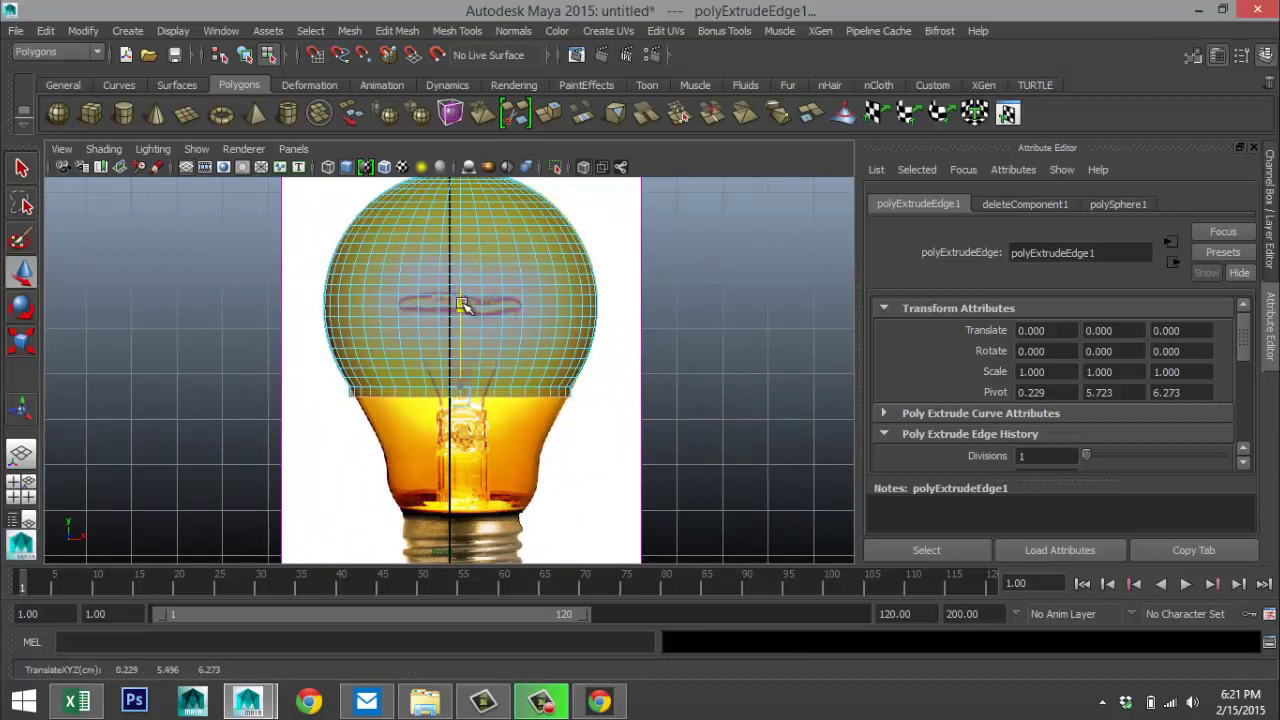
{"action": "left_click_drag", "start_coordinate": [463, 304], "coordinate": [463, 304]}
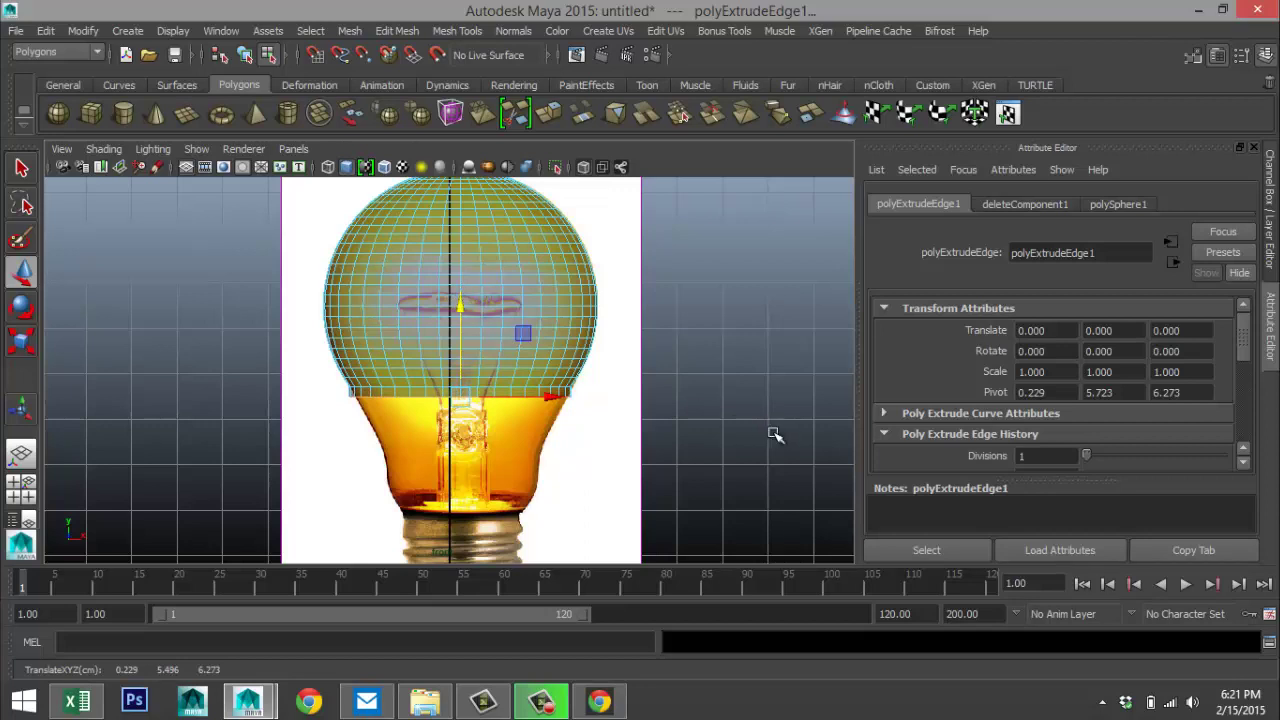
- Extrude the bottom border straight down in repeated short, even rows to the top of the metal cap, at Y about 2.9
{"action": "key", "text": "ctrl+e"}
{"action": "left_click_drag", "start_coordinate": [568, 340], "coordinate": [578, 474]}
{"action": "key", "text": "ctrl+e"}
{"action": "key", "text": "ctrl+e"}
{"action": "key", "text": "ctrl+e"}
{"action": "key", "text": "ctrl+e"}
{"action": "key", "text": "ctrl+e"}
{"action": "key", "text": "ctrl+e"}
{"action": "key", "text": "ctrl+e"}
{"action": "key", "text": "ctrl+e"}
{"action": "key", "text": "ctrl+e"}
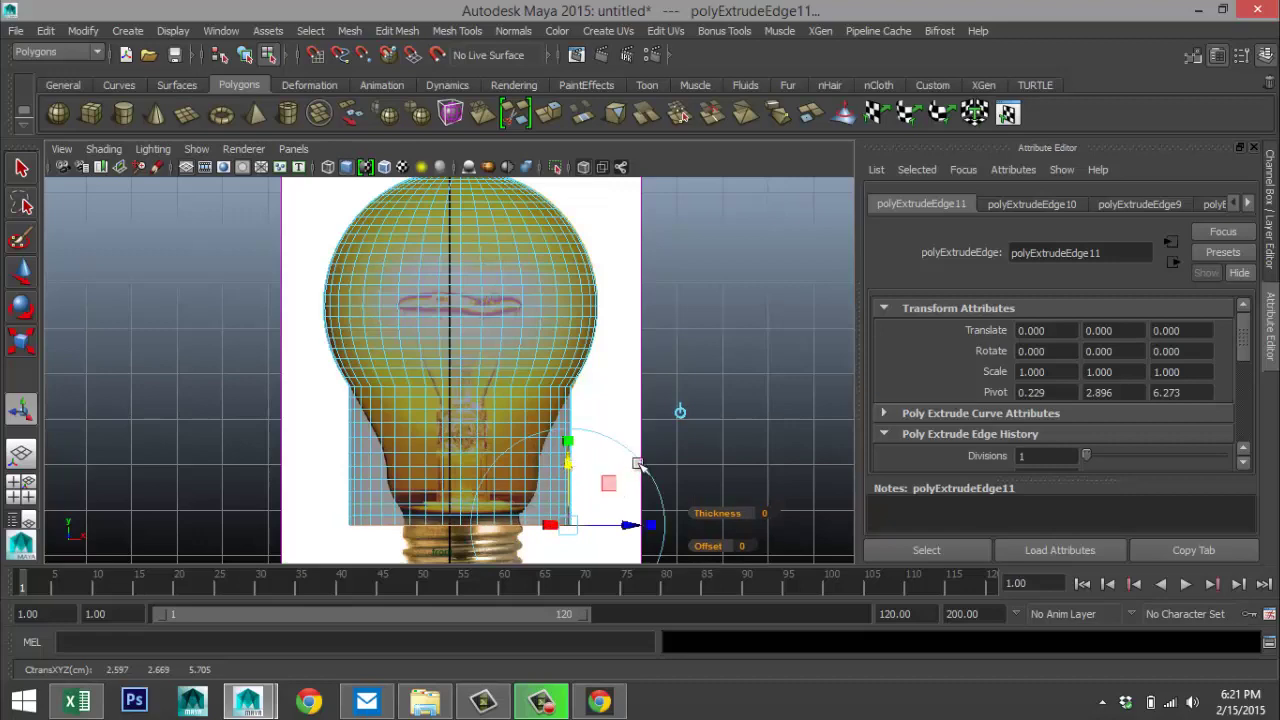
{"action": "key", "text": "q"}
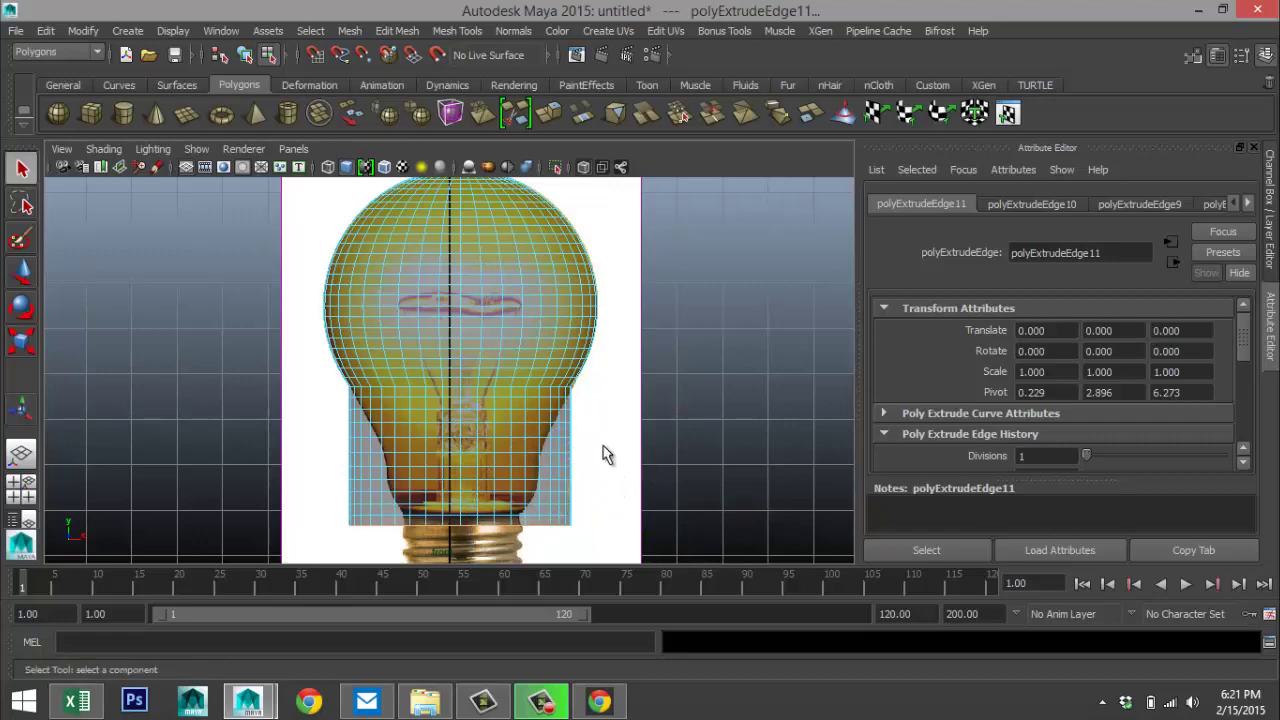
- Select the vertices of all extruded rows below the sphere and scale them inward so the top row meets the glass outline
{"action": "scroll", "coordinate": [600, 447], "scroll_direction": "up", "scroll_amount": 2}
{"action": "scroll", "coordinate": [598, 430], "scroll_direction": "up", "scroll_amount": 3}
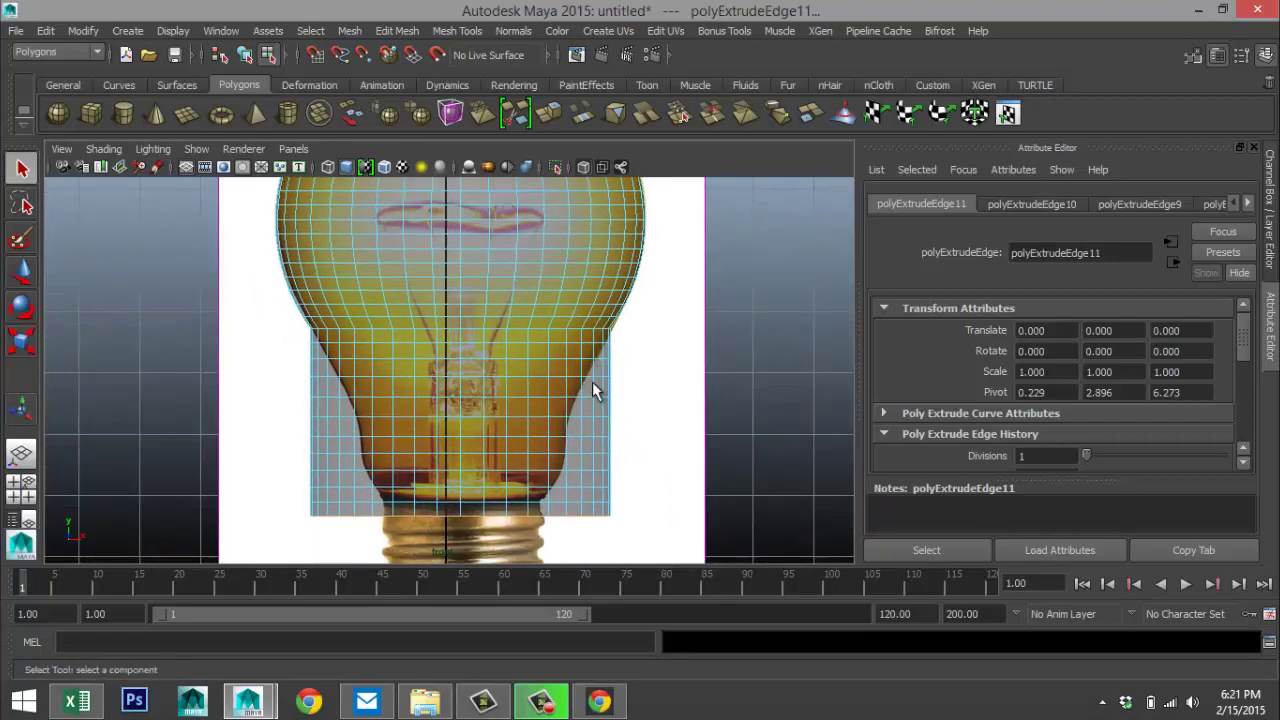
{"action": "scroll", "coordinate": [397, 368], "scroll_direction": "up", "scroll_amount": 2}
{"action": "right_click_drag", "start_coordinate": [389, 332], "coordinate": [378, 318]}
{"action": "scroll", "coordinate": [437, 391], "scroll_direction": "down", "scroll_amount": 5}
{"action": "scroll", "coordinate": [443, 400], "scroll_direction": "up", "scroll_amount": 5}
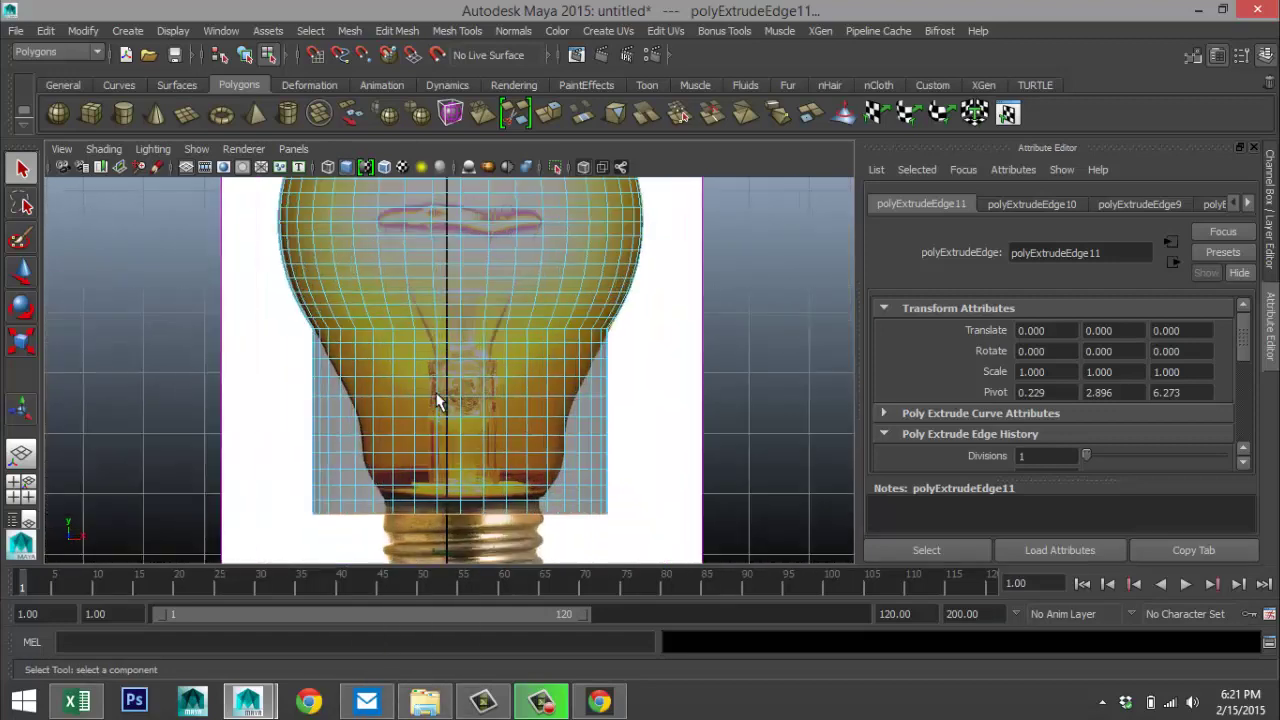
{"action": "scroll", "coordinate": [263, 341], "scroll_direction": "down", "scroll_amount": 1}
{"action": "left_click_drag", "start_coordinate": [277, 334], "coordinate": [737, 563]}
{"action": "right_click_drag", "start_coordinate": [505, 405], "coordinate": [425, 278]}
{"action": "left_click_drag", "start_coordinate": [257, 337], "coordinate": [700, 562]}
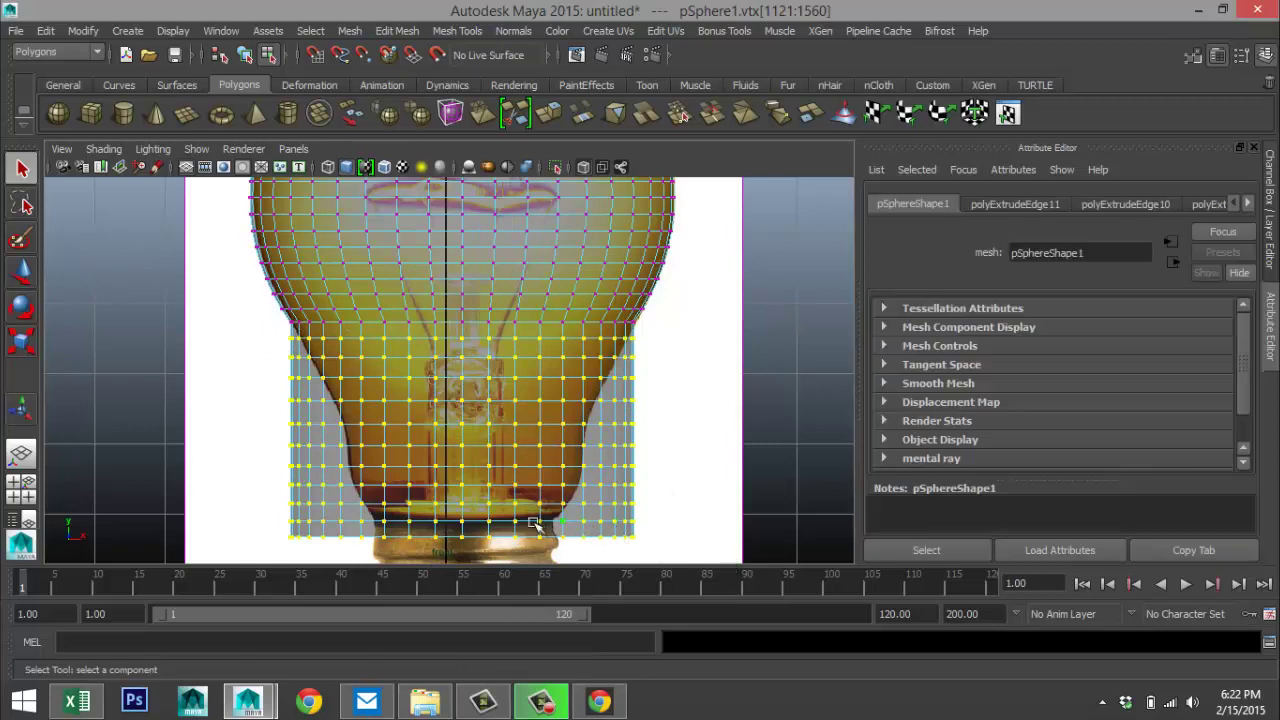
{"action": "key", "text": "r"}
{"action": "left_click_drag", "start_coordinate": [467, 440], "coordinate": [447, 442]}
- Scale the vertices inward from the second, third and fourth extruded rows downward in turn, following the narrowing glass
{"action": "left_click_drag", "start_coordinate": [265, 352], "coordinate": [750, 573]}
{"action": "left_click_drag", "start_coordinate": [463, 448], "coordinate": [443, 449]}
{"action": "left_click_drag", "start_coordinate": [285, 382], "coordinate": [730, 558]}
{"action": "left_click_drag", "start_coordinate": [467, 462], "coordinate": [433, 456]}
{"action": "left_click_drag", "start_coordinate": [308, 406], "coordinate": [714, 548]}
{"action": "left_click_drag", "start_coordinate": [463, 466], "coordinate": [449, 462]}
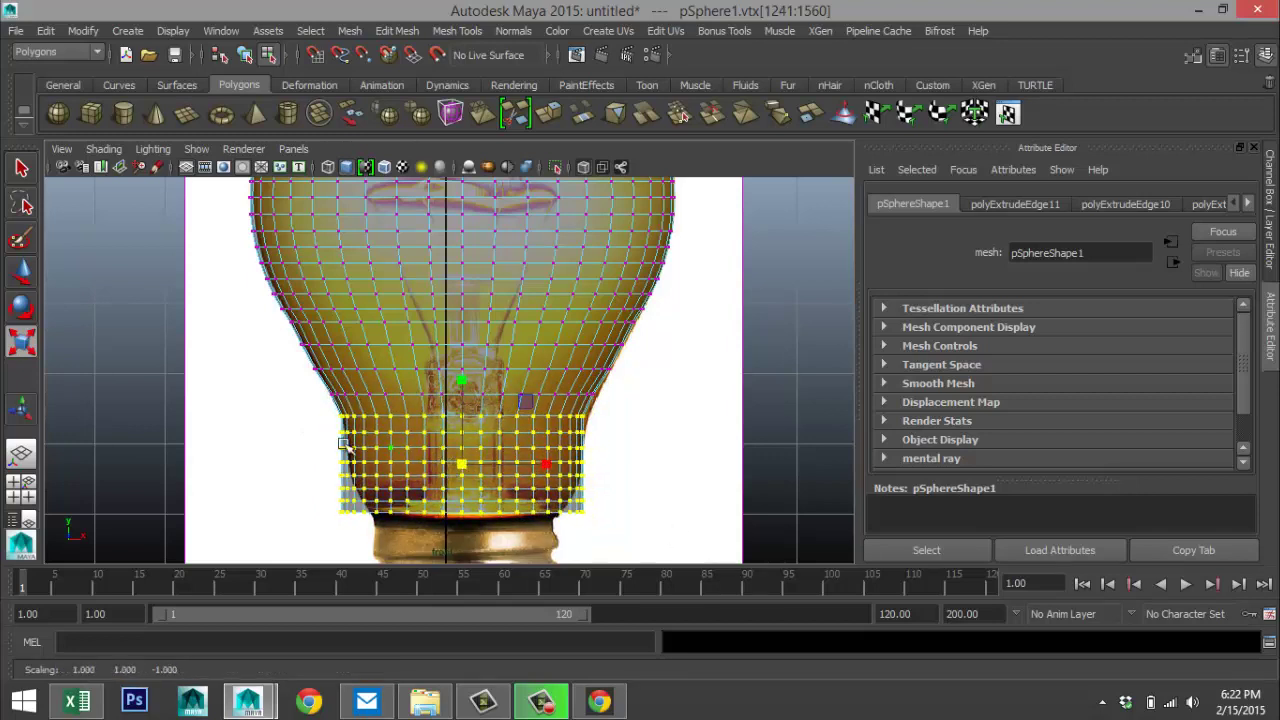
- Shrink the vertex selection row by row and scale the next two levels inward to about 0.98 and 0.97
{"action": "key", "text": "less"}
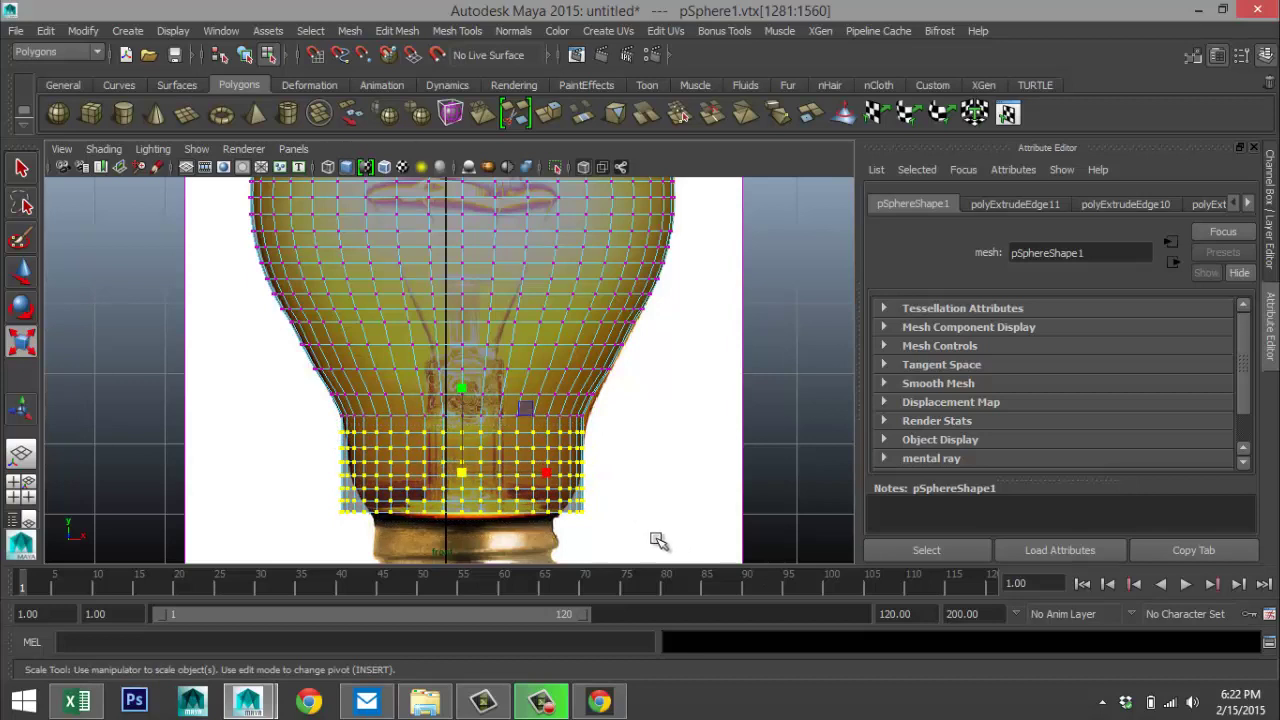
{"action": "left_click_drag", "start_coordinate": [465, 472], "coordinate": [461, 472]}
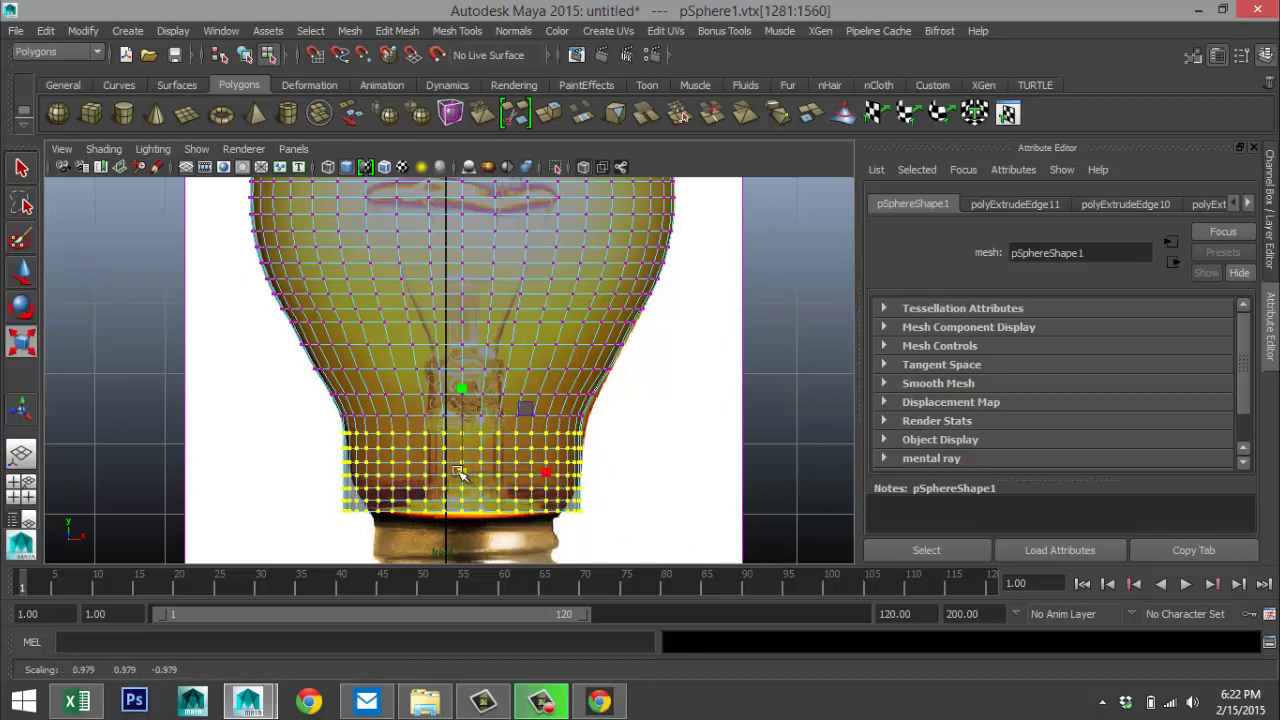
{"action": "key", "text": "less"}
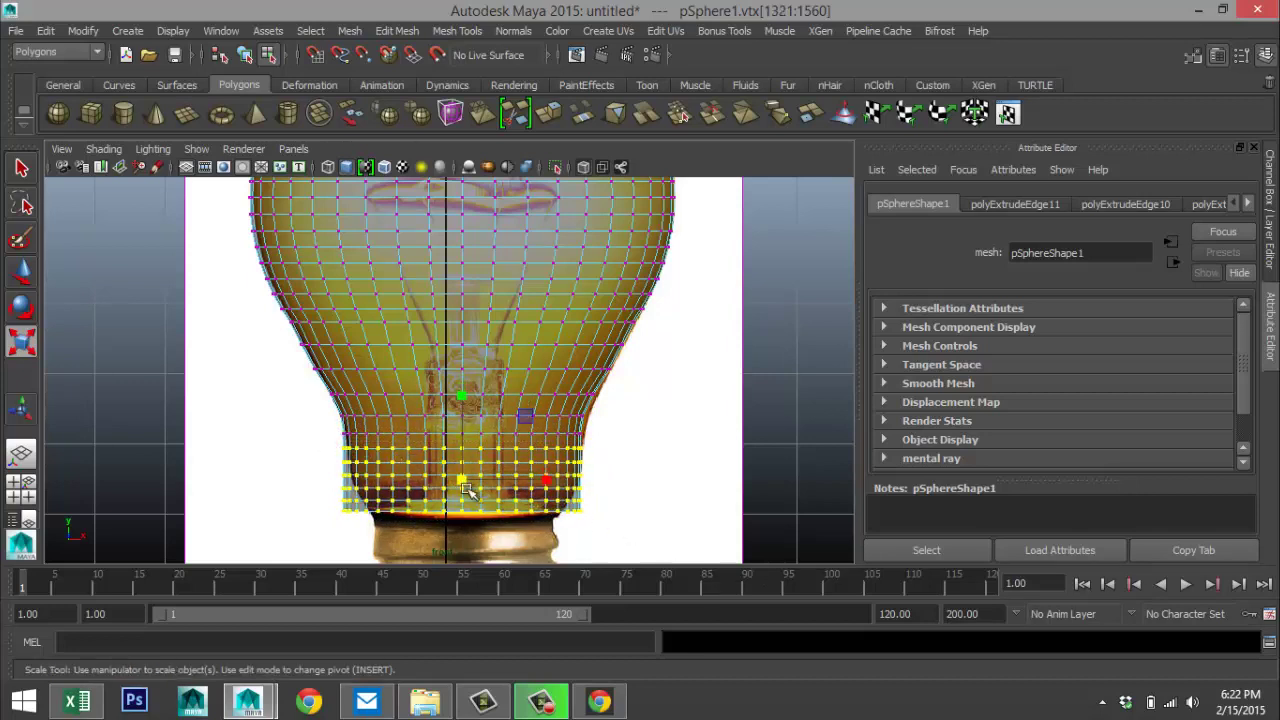
{"action": "left_click_drag", "start_coordinate": [463, 482], "coordinate": [450, 481]}
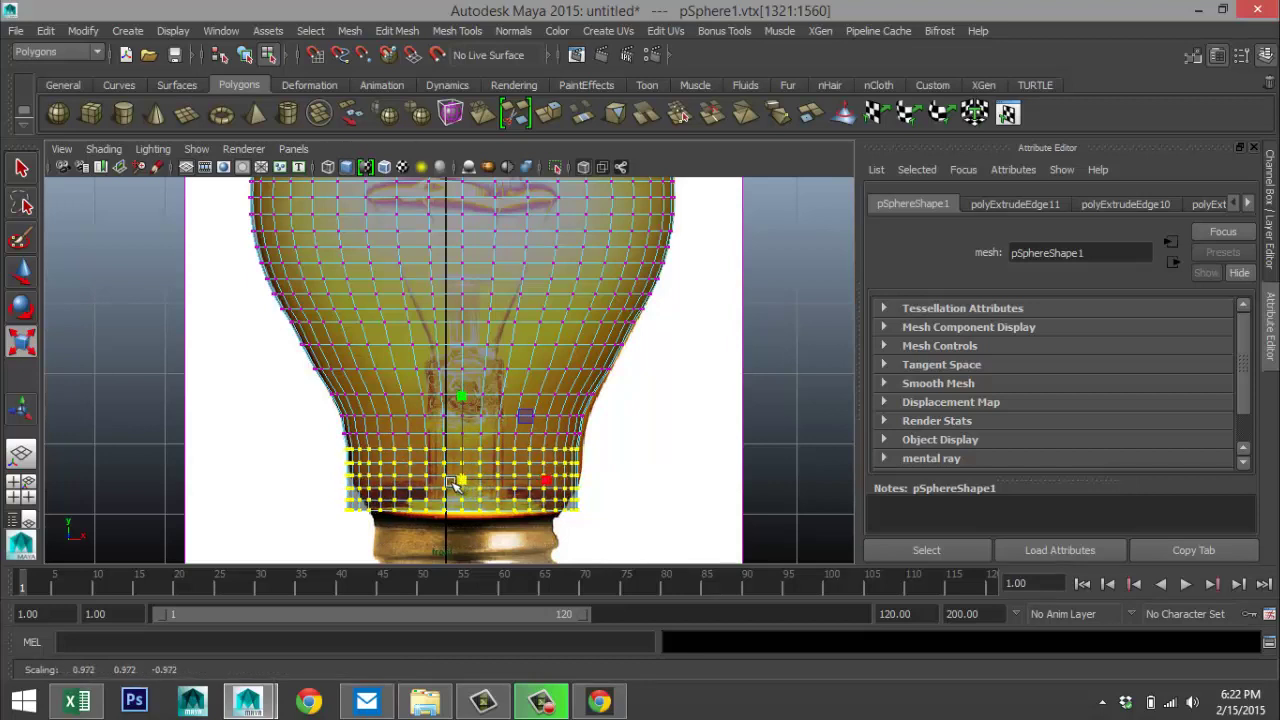
- Reduce the selection to the lowest four vertex rows and scale them slightly inward along the glass outline
{"action": "key", "text": "less"}
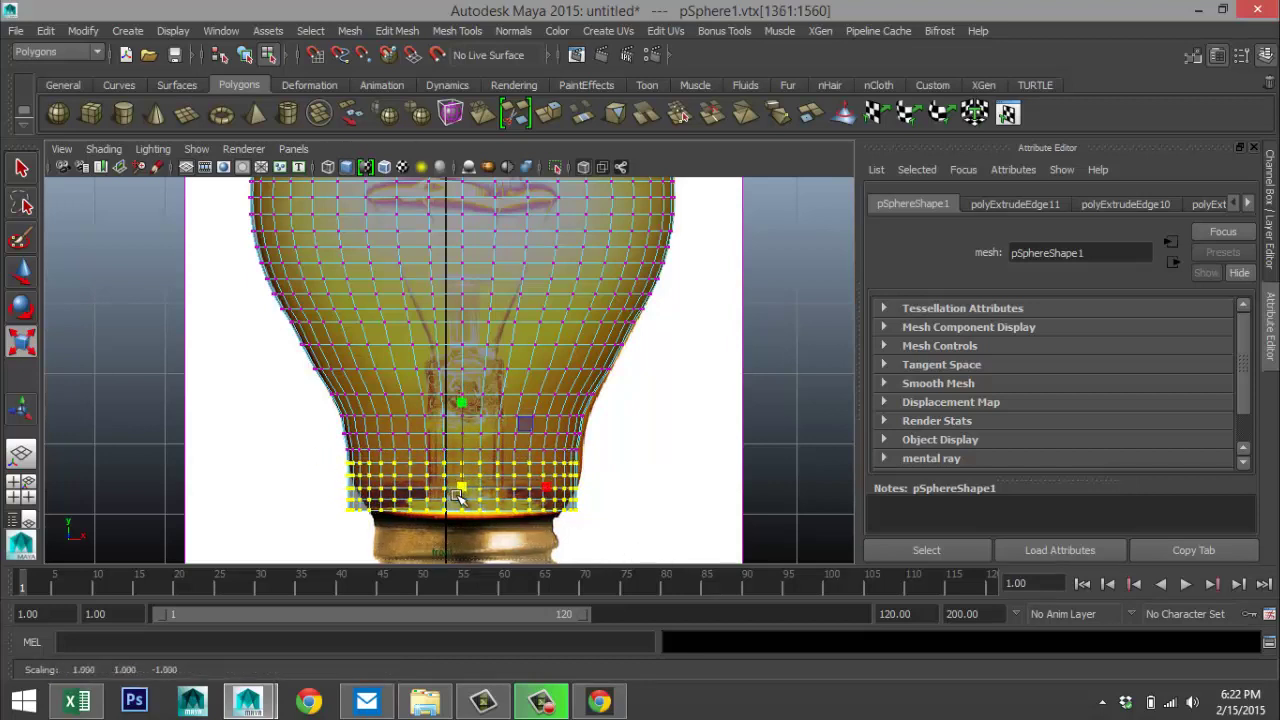
{"action": "key", "text": "f"}
{"action": "scroll", "coordinate": [466, 496], "scroll_direction": "down", "scroll_amount": 8}
{"action": "scroll", "coordinate": [474, 488], "scroll_direction": "up", "scroll_amount": 7}
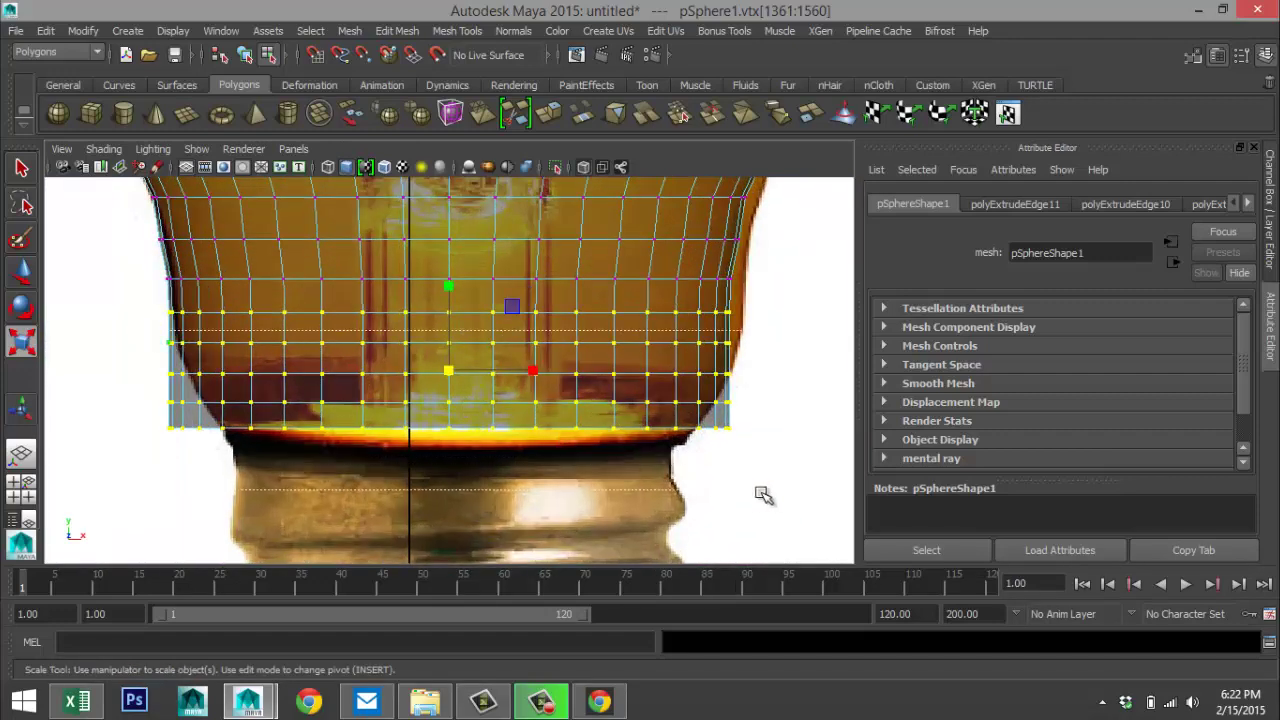
{"action": "key", "text": "less"}
{"action": "left_click_drag", "start_coordinate": [450, 394], "coordinate": [439, 388]}
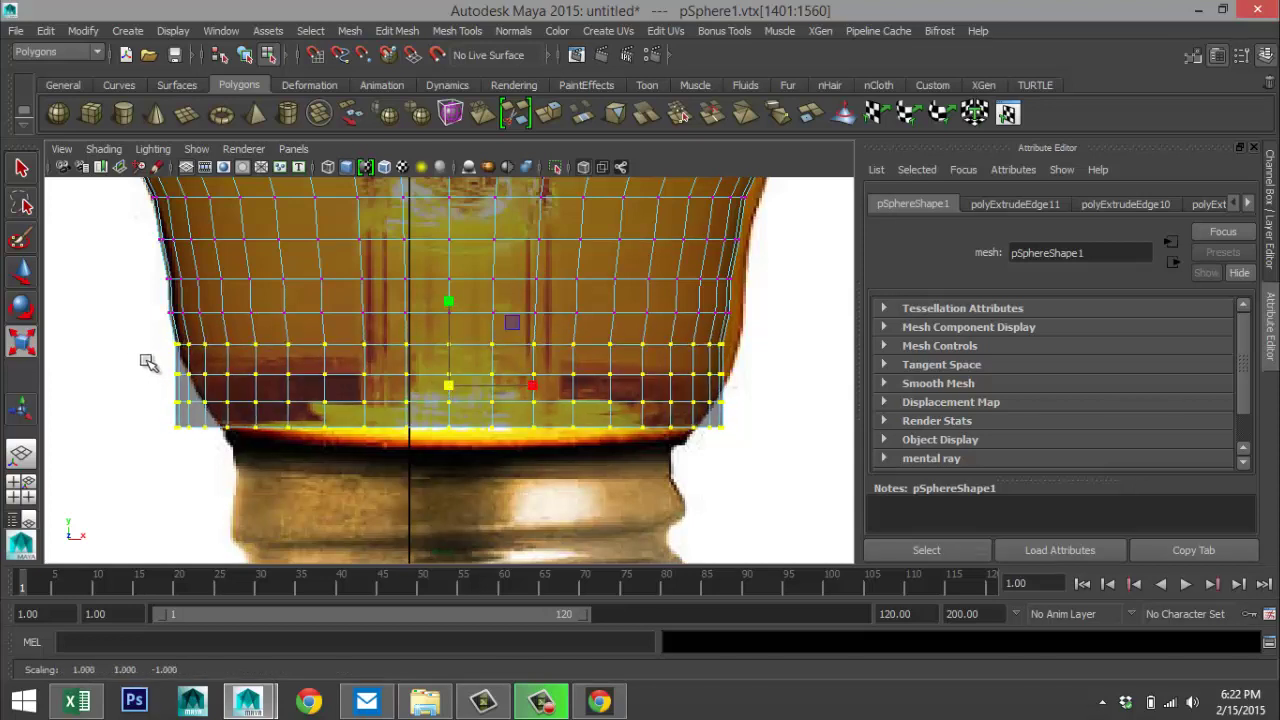
- Scale the remaining lowest vertex rows inward one level at a time so the bottom border matches the top of the metal cap
{"action": "key", "text": "less"}
{"action": "left_click_drag", "start_coordinate": [449, 401], "coordinate": [427, 420]}
{"action": "key", "text": "less"}
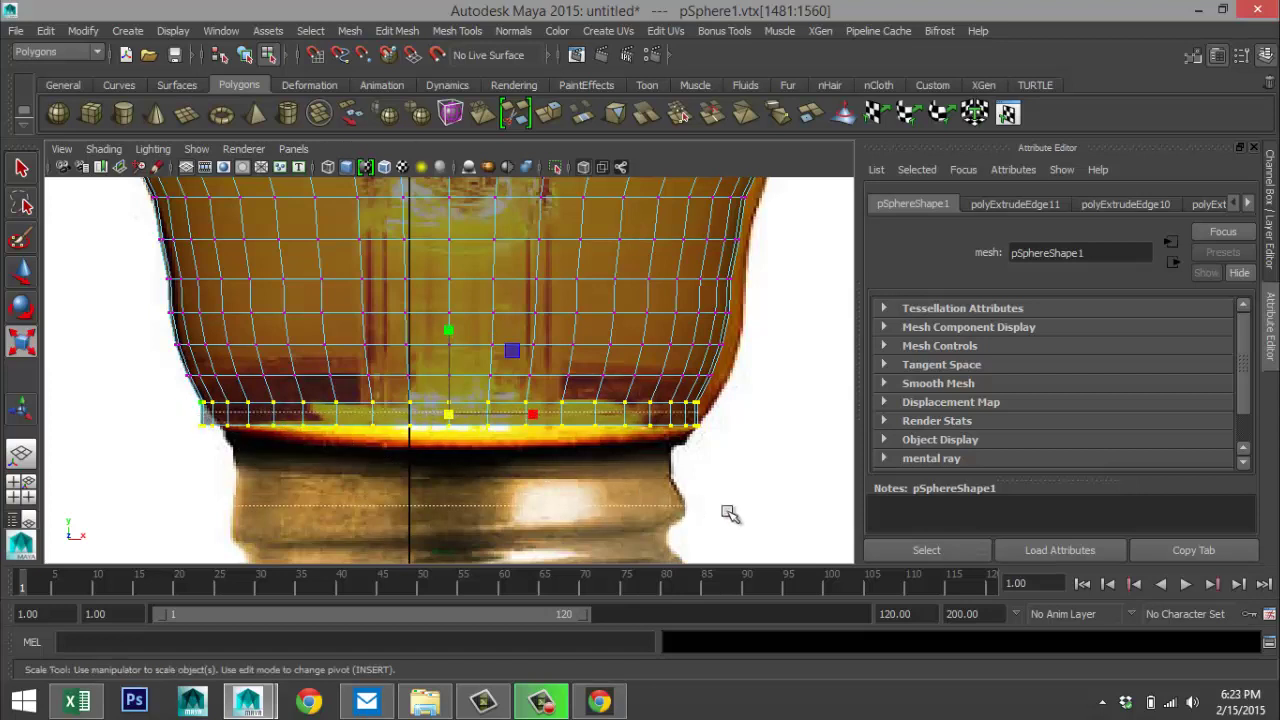
{"action": "key", "text": "less"}
{"action": "left_click_drag", "start_coordinate": [446, 430], "coordinate": [424, 440]}
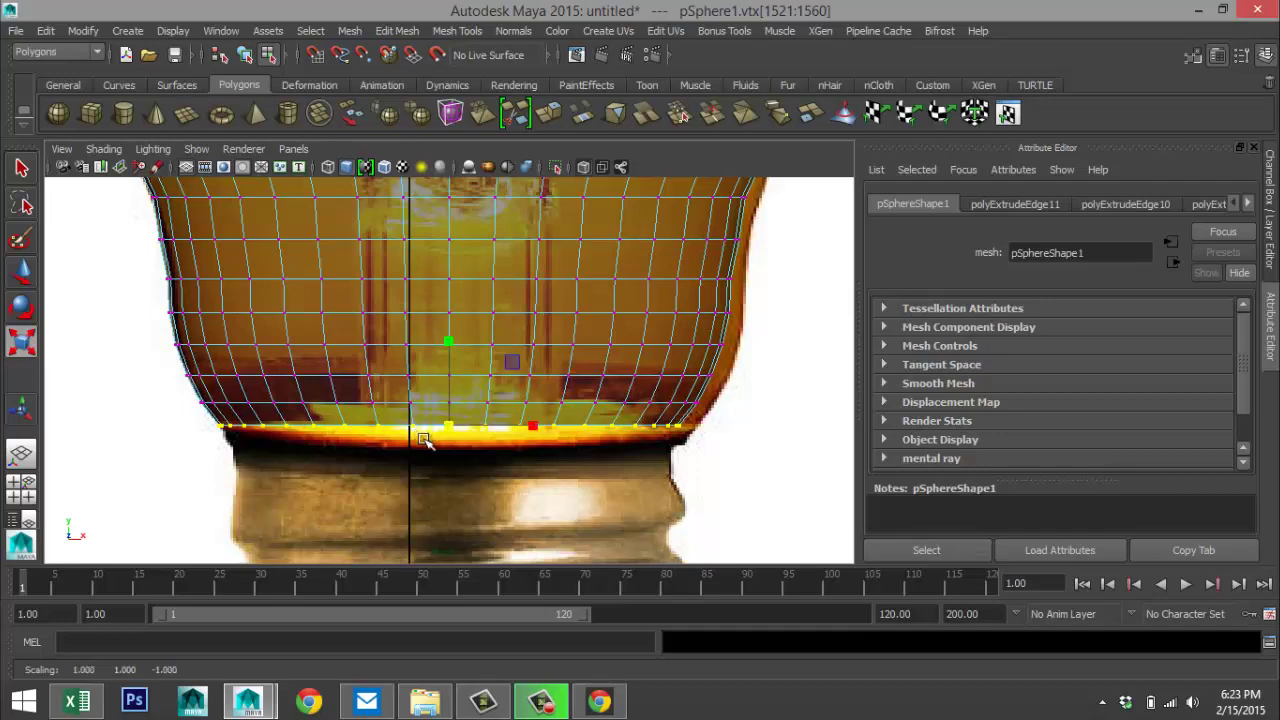
- In the perspective view, select the bottom border edge loop of the tapered glass and extrude it
{"action": "left_click", "coordinate": [21, 489]}
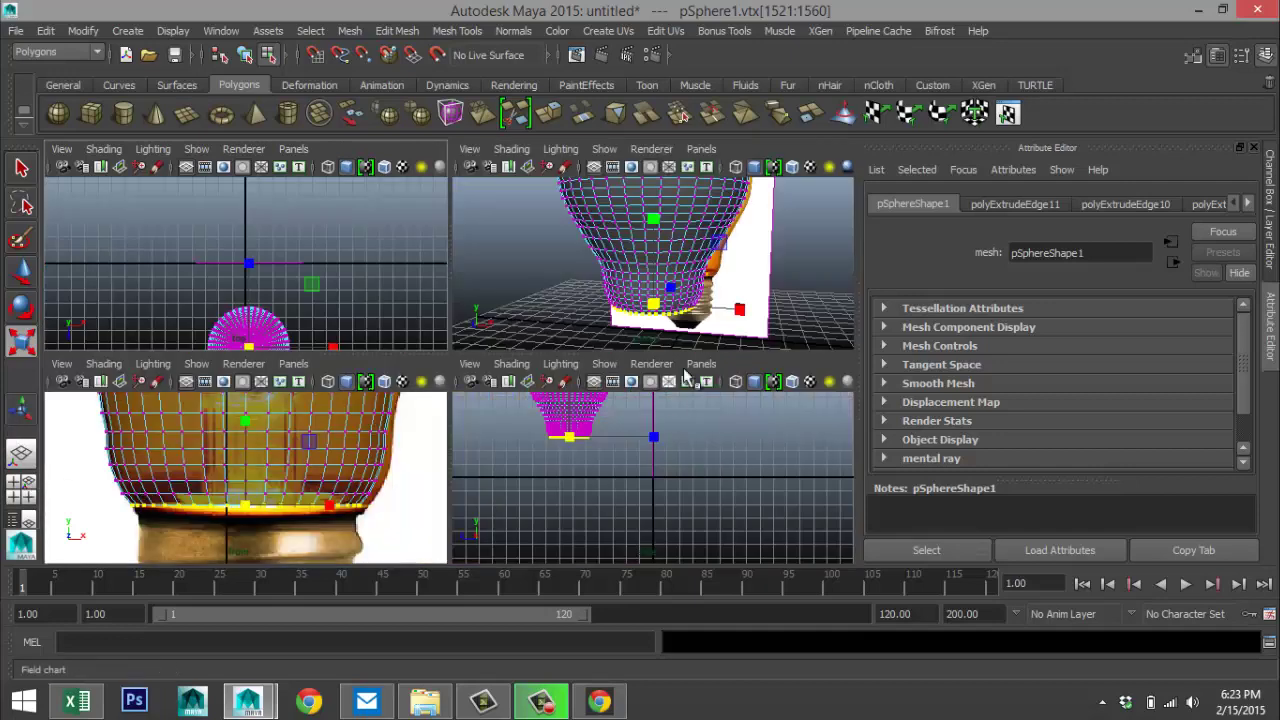
{"action": "key", "text": "space"}
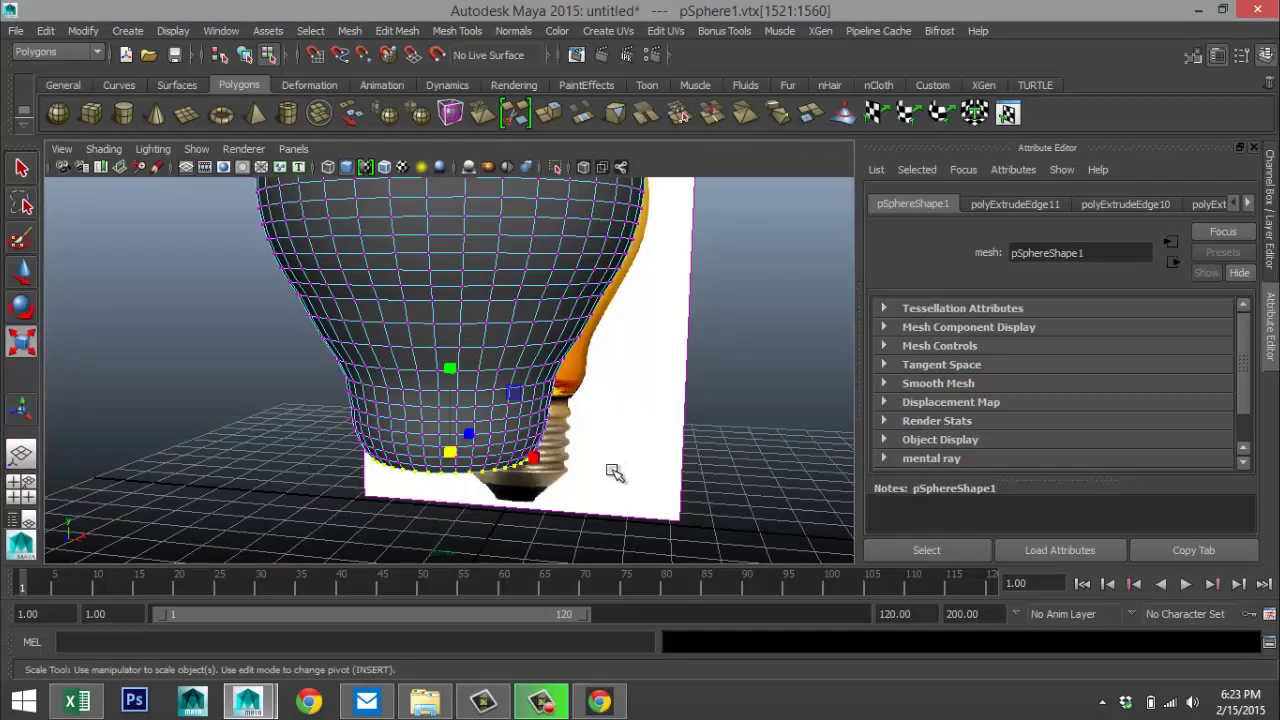
{"action": "left_click_drag", "start_coordinate": [613, 472], "coordinate": [617, 454], "text": "alt"}
{"action": "middle_click_drag", "start_coordinate": [617, 454], "coordinate": [623, 474], "text": "alt"}
{"action": "scroll", "coordinate": [621, 472], "scroll_direction": "up", "scroll_amount": 3}
{"action": "left_click", "coordinate": [720, 466]}
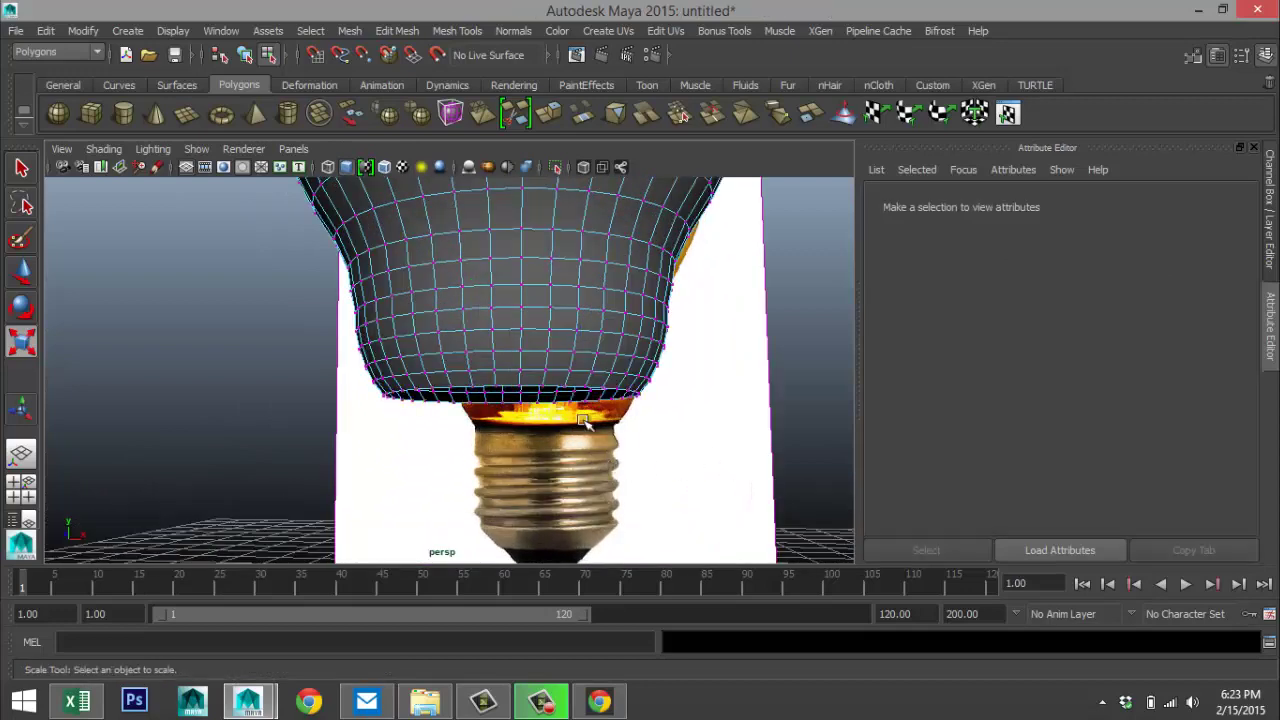
{"action": "right_click_drag", "start_coordinate": [531, 258], "coordinate": [531, 210]}
{"action": "left_click", "coordinate": [510, 386]}
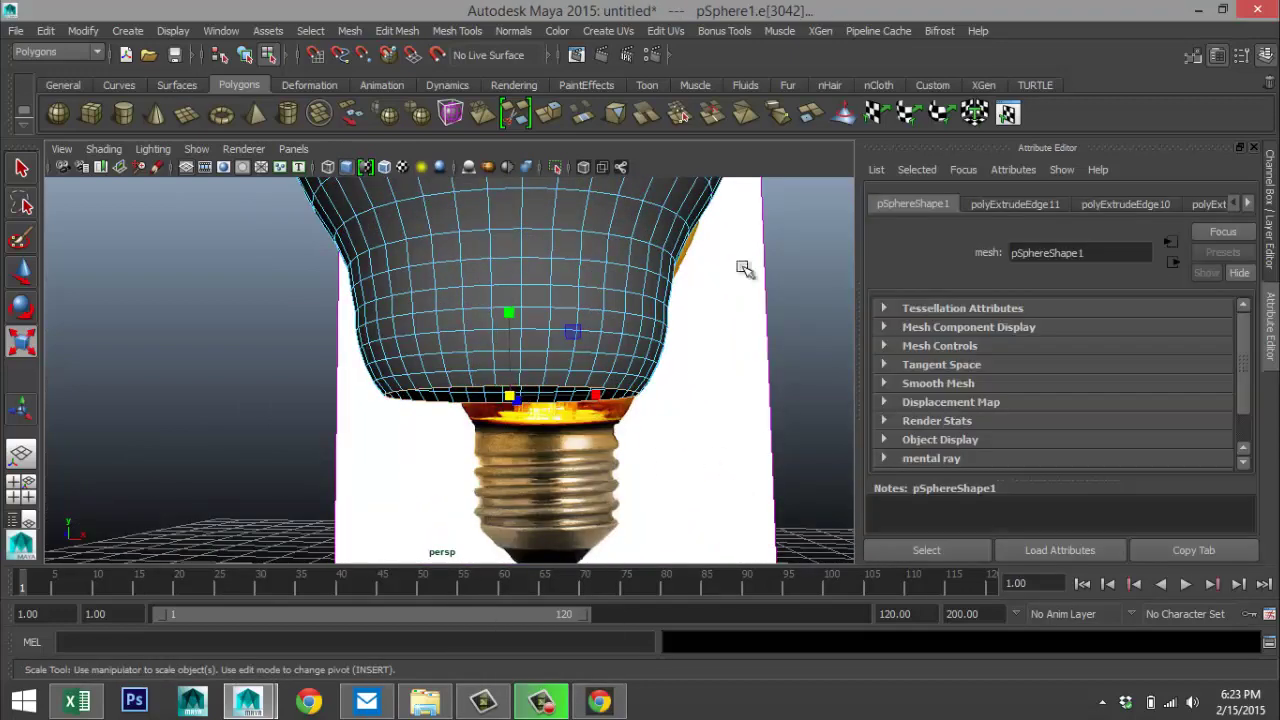
{"action": "left_click", "coordinate": [397, 31]}
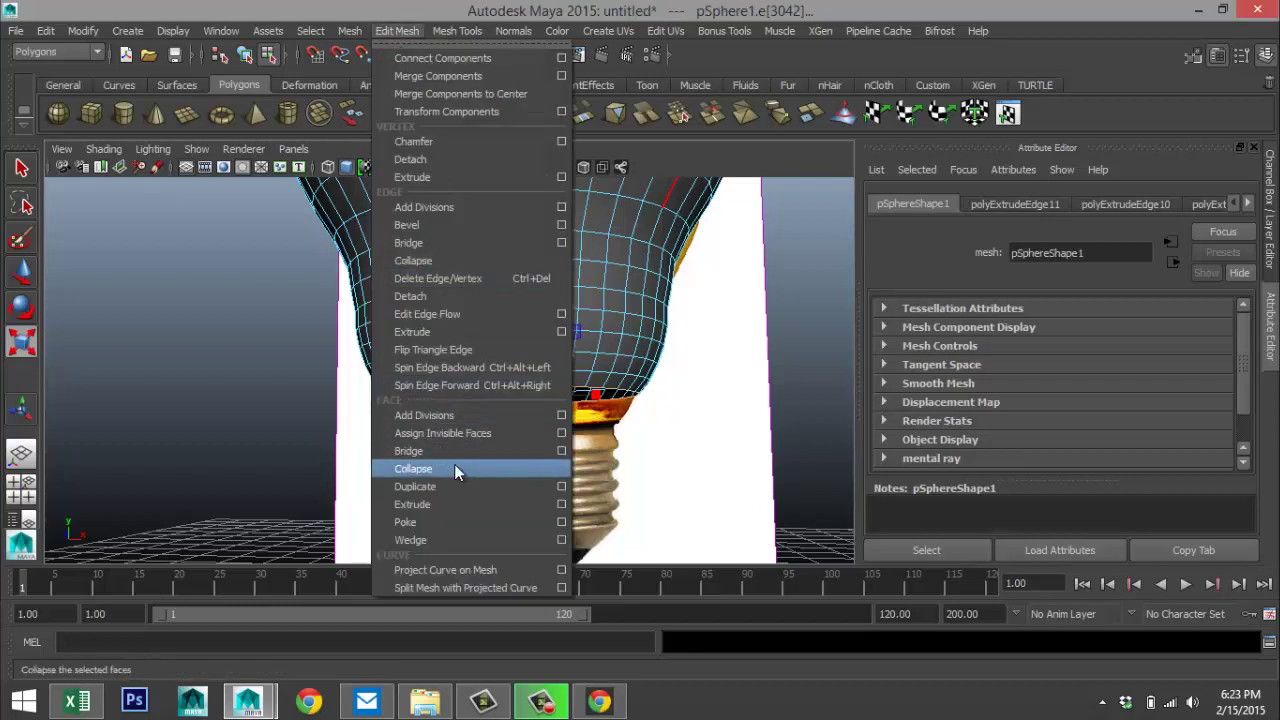
{"action": "left_click", "coordinate": [434, 333]}
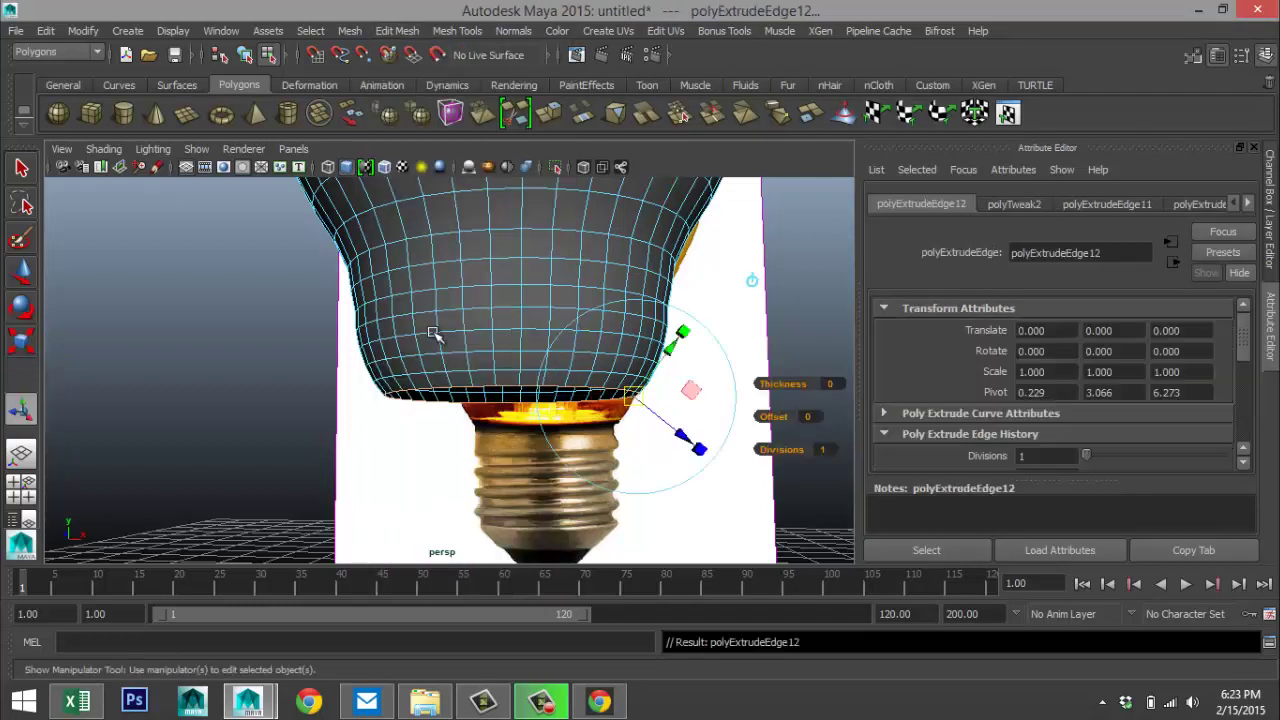
- Lower the new border to a Y position of about 2.9, checking it against the metal cap in the front view
{"action": "key", "text": "w"}
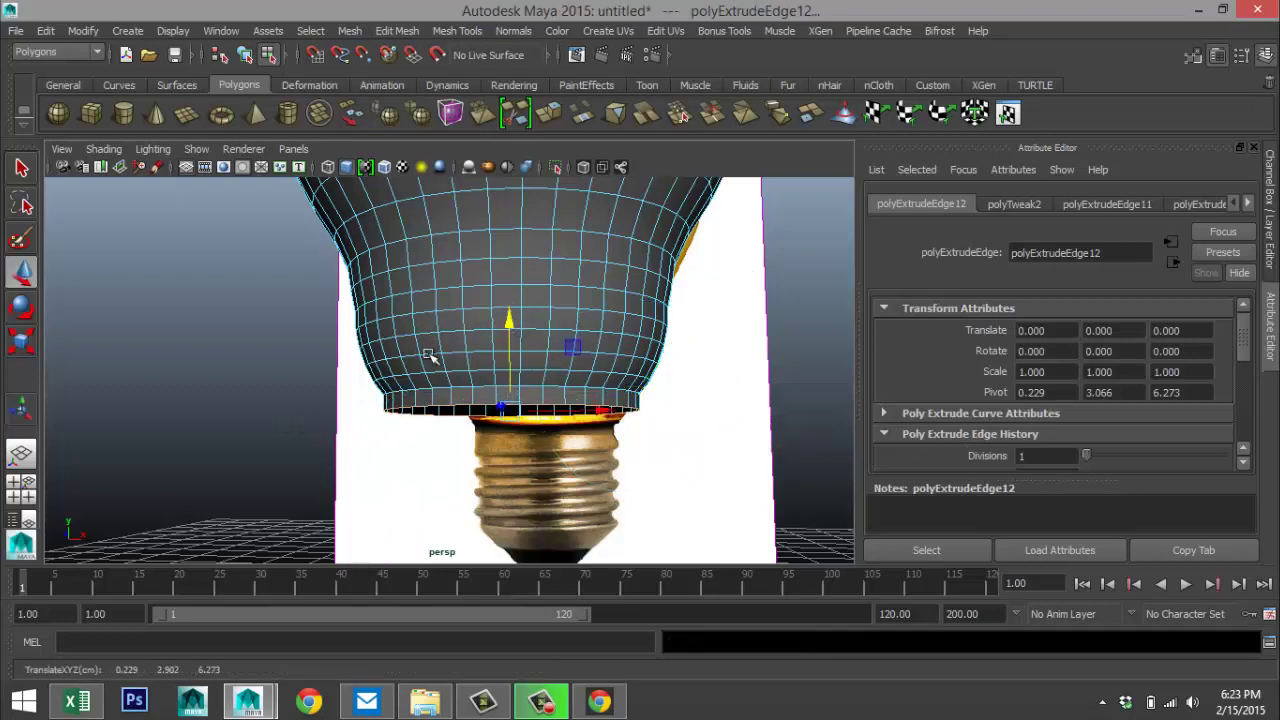
{"action": "left_click", "coordinate": [22, 490]}
{"action": "key", "text": "space"}
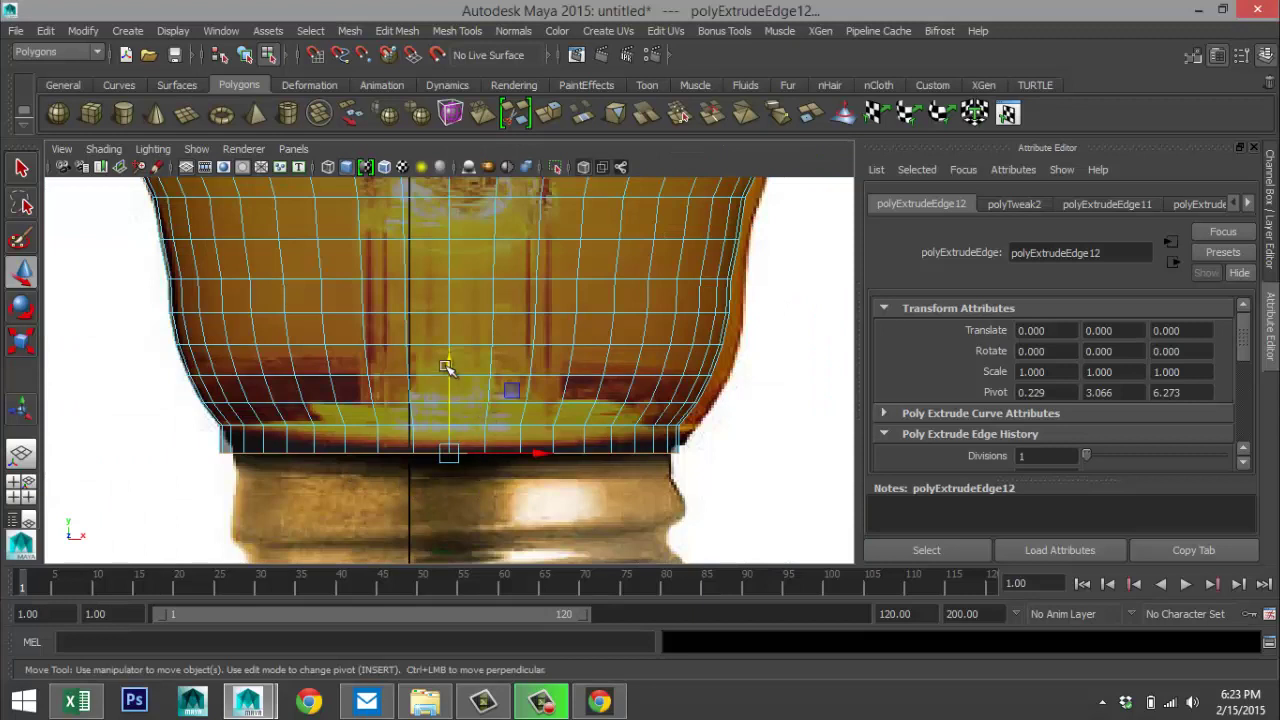
{"action": "left_click_drag", "start_coordinate": [447, 368], "coordinate": [447, 369]}
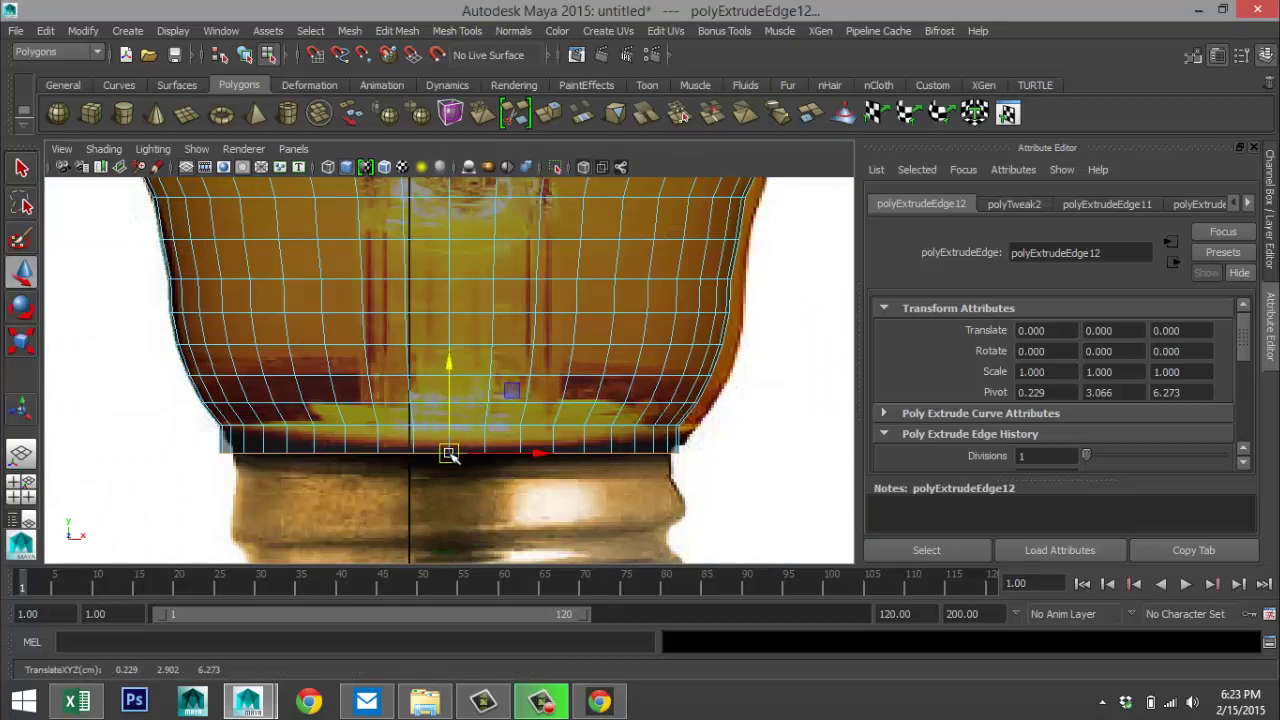
- Extrude the glass's bottom border edge again and lower the new border to a Y position of about 2.78
{"action": "key", "text": "ctrl+e"}
{"action": "key", "text": "w"}
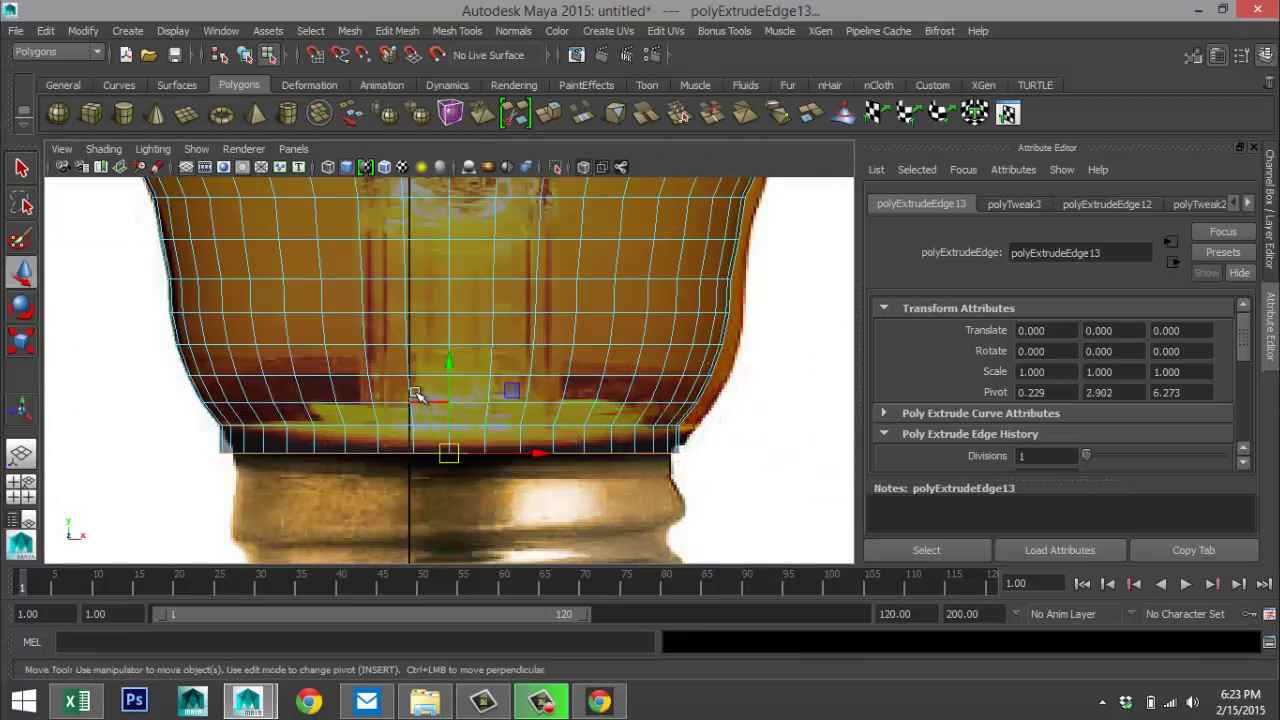
{"action": "left_click_drag", "start_coordinate": [451, 363], "coordinate": [452, 385]}
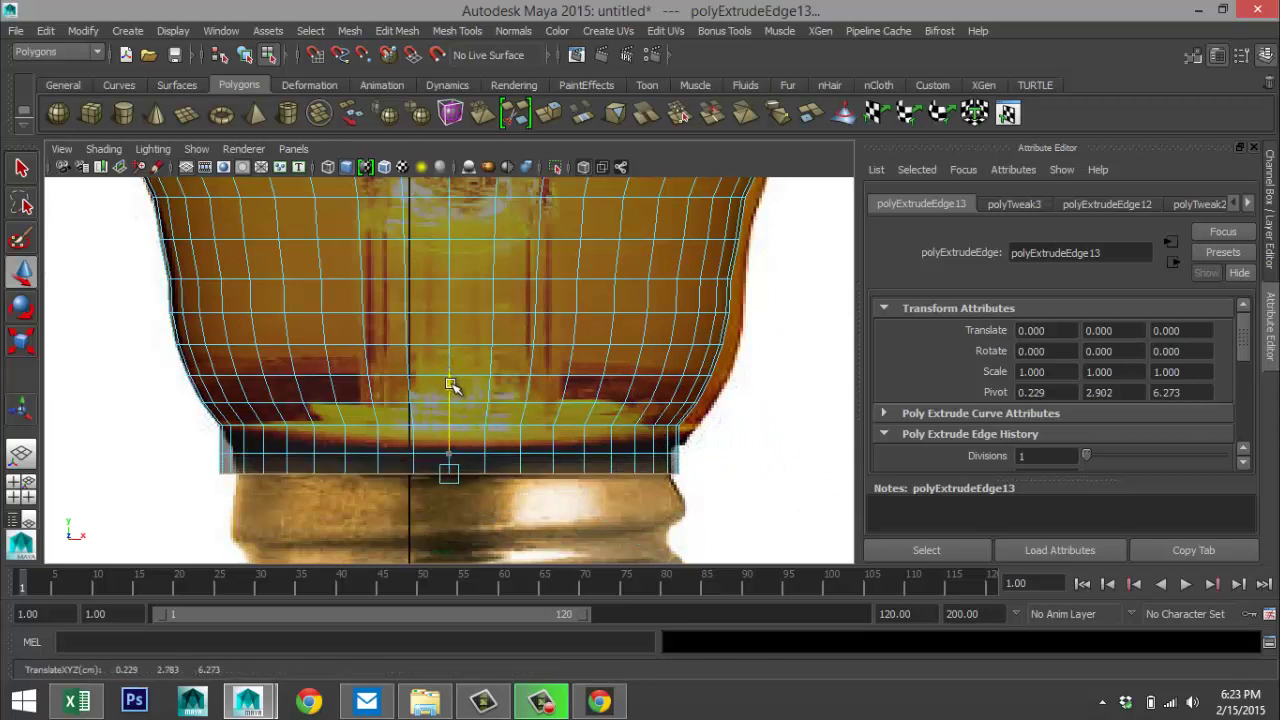
- Select the two lowest vertex rows of the glass and scale them uniformly inward to the width of the metal cap's top
{"action": "right_click_drag", "start_coordinate": [357, 256], "coordinate": [282, 271]}
{"action": "left_click_drag", "start_coordinate": [200, 440], "coordinate": [651, 562]}
{"action": "key", "text": "r"}
{"action": "left_click_drag", "start_coordinate": [449, 463], "coordinate": [431, 463]}
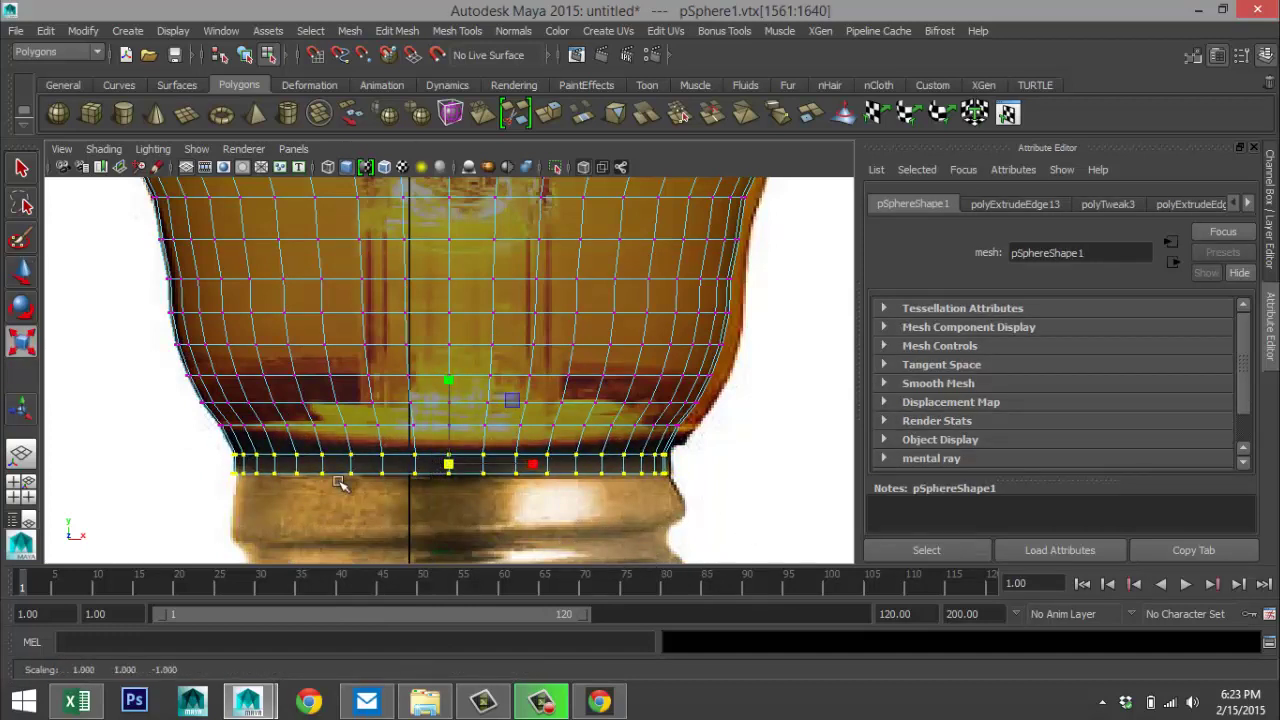
- Scale the lowest vertex row inward to about 0.97 and lower it to a Y position of about 2.74
{"action": "left_click_drag", "start_coordinate": [182, 461], "coordinate": [742, 558]}
{"action": "left_click_drag", "start_coordinate": [449, 475], "coordinate": [443, 477]}
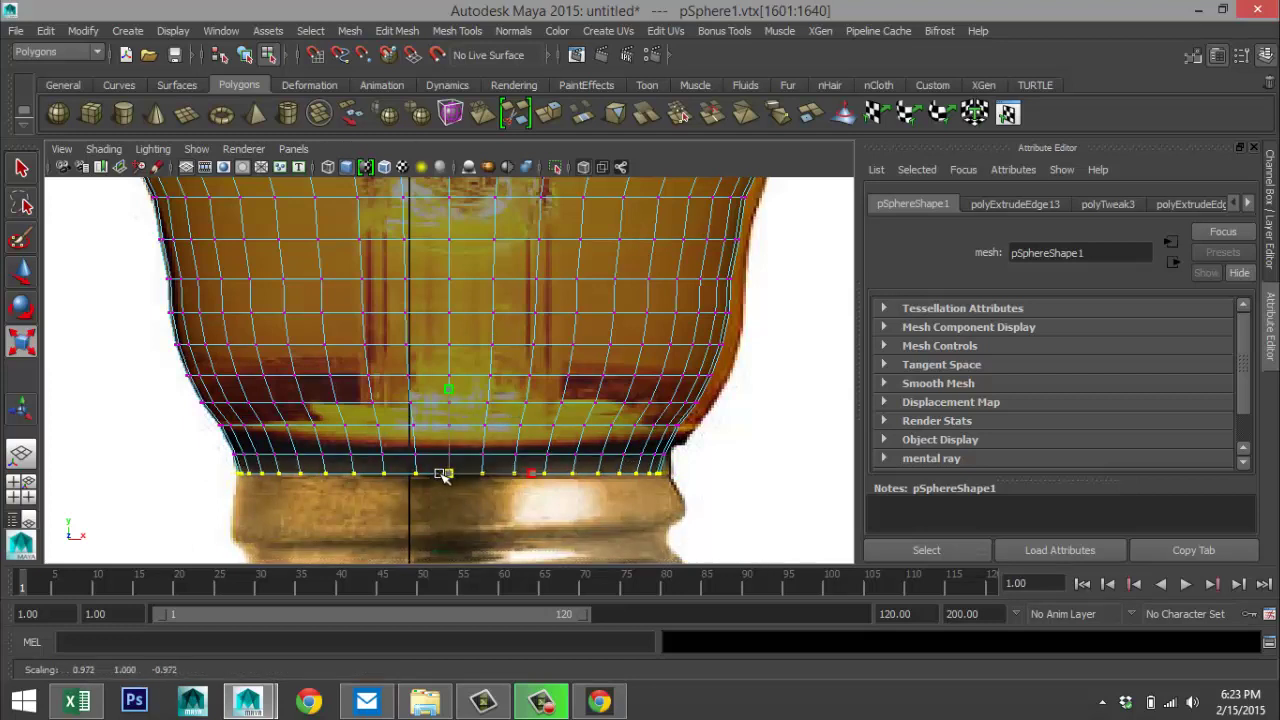
{"action": "key", "text": "w"}
{"action": "left_click_drag", "start_coordinate": [449, 386], "coordinate": [457, 400]}
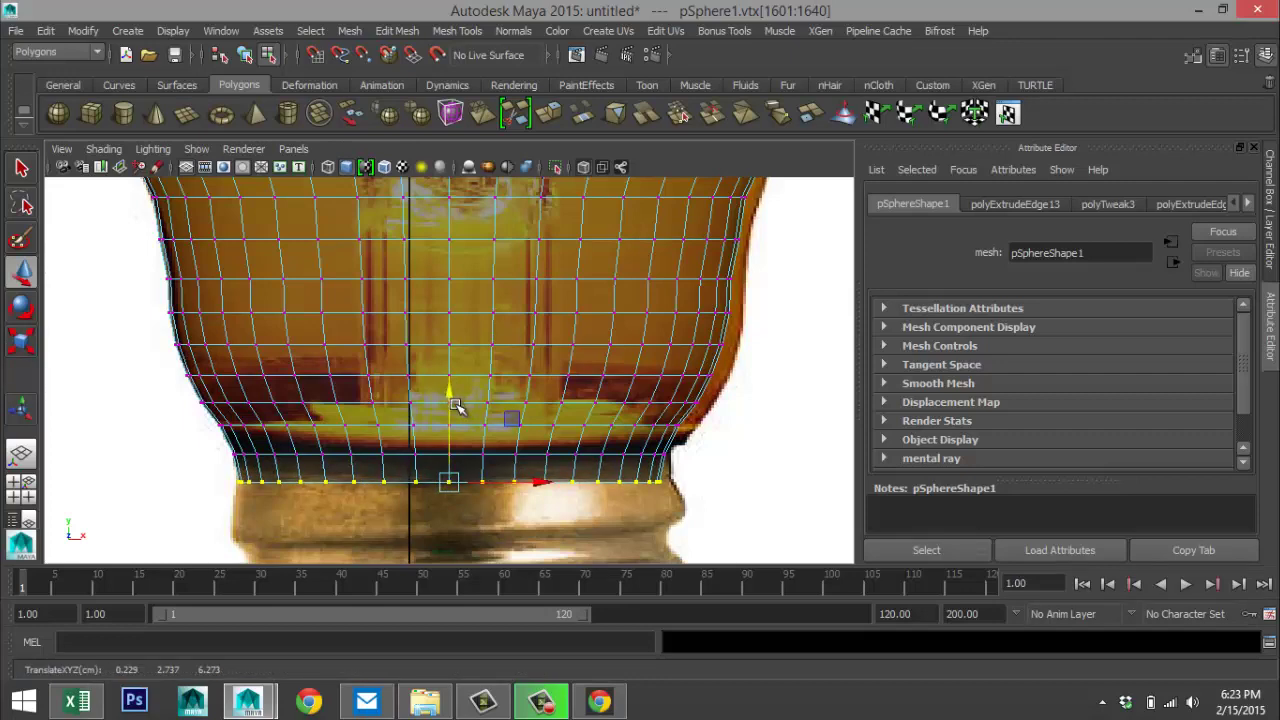
- Deselect the vertices and examine the whole glass mesh against the reference image in the front view
{"action": "scroll", "coordinate": [505, 415], "scroll_direction": "down", "scroll_amount": 5}
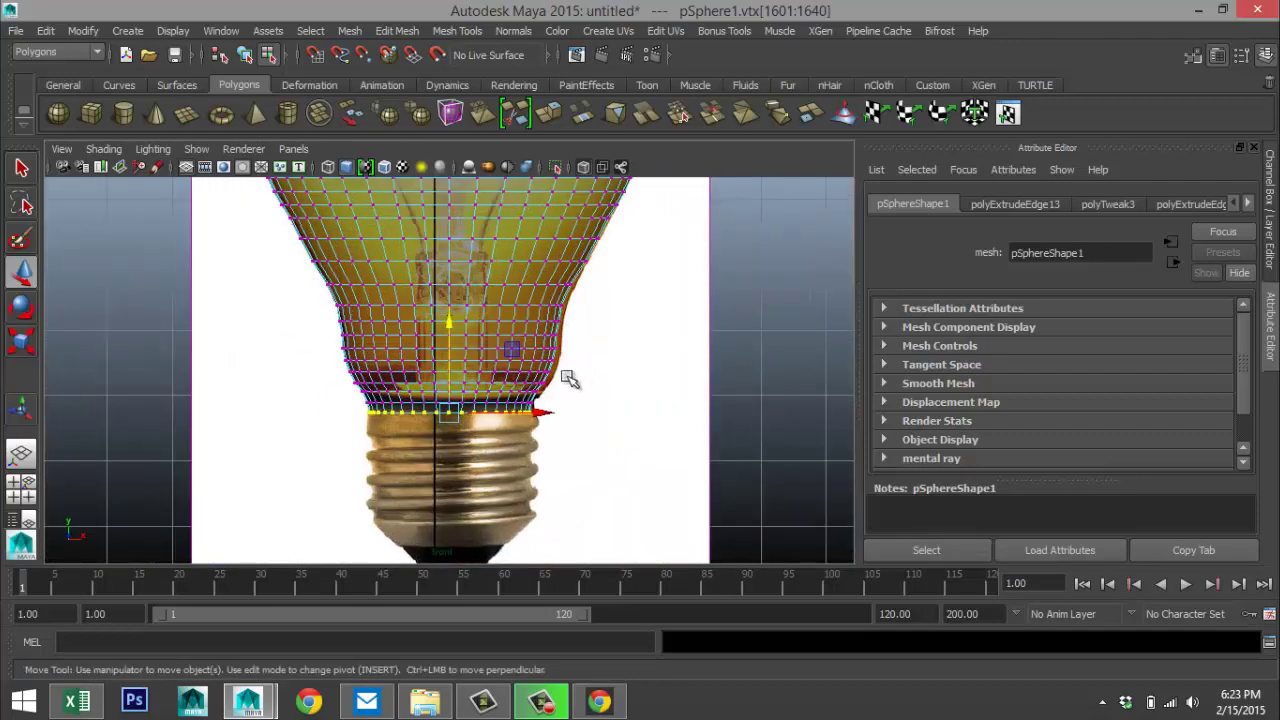
{"action": "left_click", "coordinate": [766, 437]}
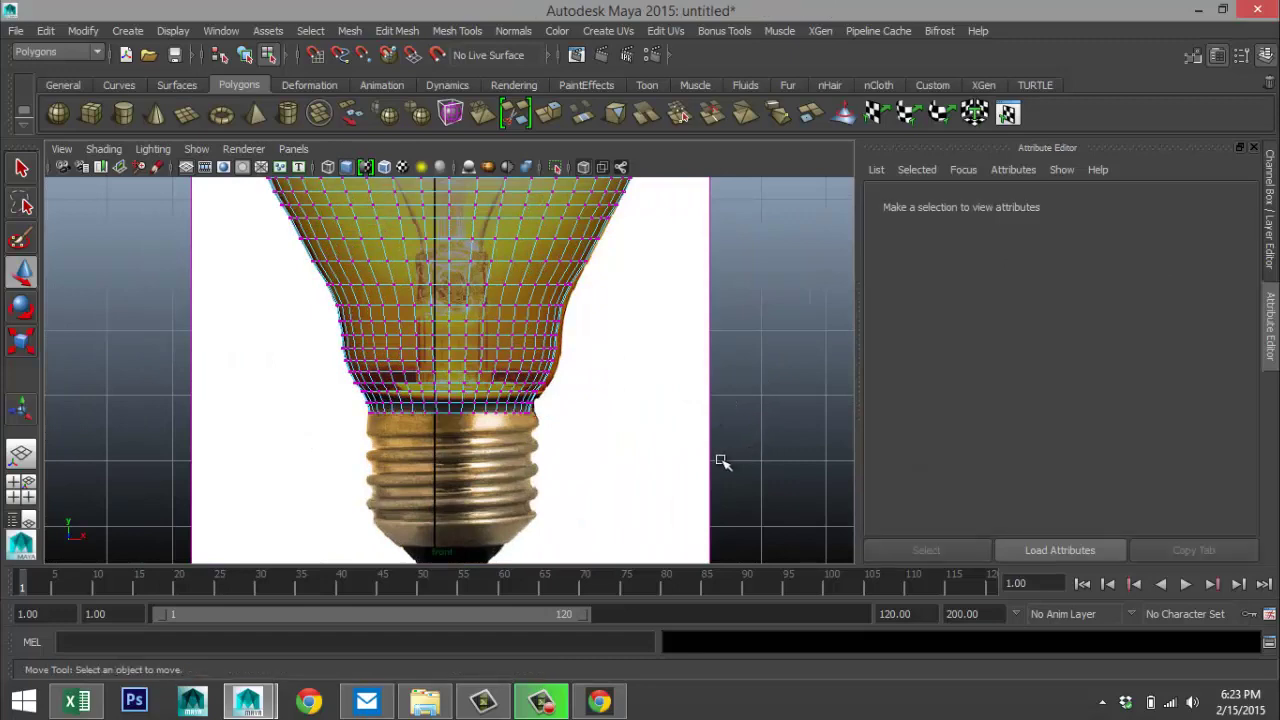
{"action": "scroll", "coordinate": [543, 400], "scroll_direction": "down", "scroll_amount": 5}
{"action": "scroll", "coordinate": [510, 388], "scroll_direction": "up", "scroll_amount": 3}
{"action": "middle_click_drag", "start_coordinate": [566, 284], "coordinate": [617, 388], "text": "alt"}
{"action": "scroll", "coordinate": [578, 463], "scroll_direction": "up", "scroll_amount": 3}
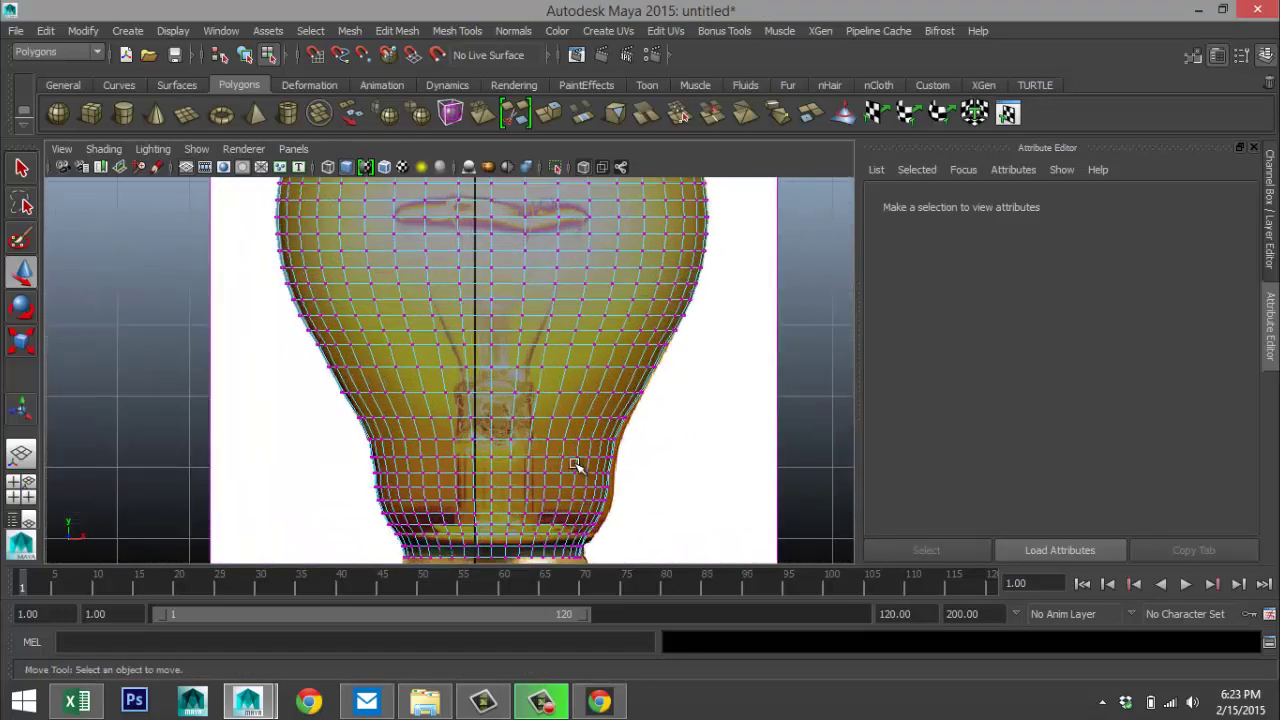
{"action": "scroll", "coordinate": [577, 465], "scroll_direction": "down", "scroll_amount": 5}
{"action": "scroll", "coordinate": [649, 417], "scroll_direction": "up", "scroll_amount": 1}
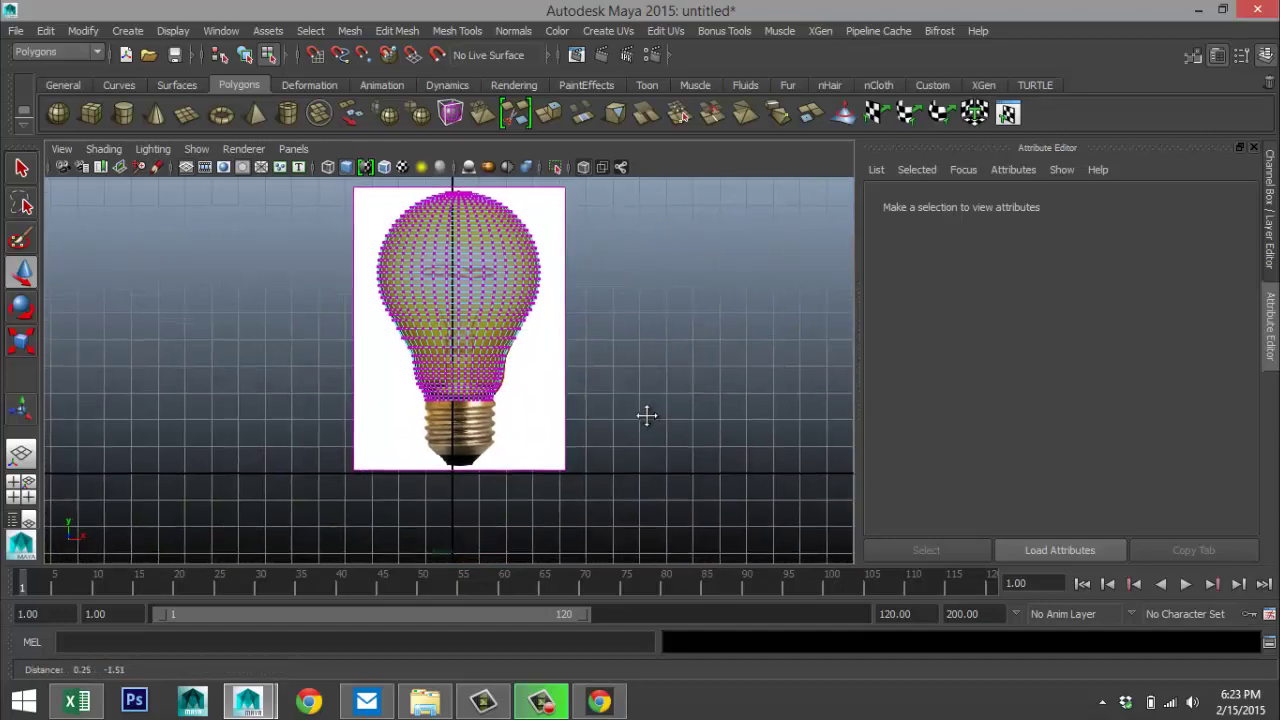
- In the perspective view, return the glass mesh to object mode and select it
{"action": "left_click", "coordinate": [22, 488]}
{"action": "key", "text": "space"}
{"action": "scroll", "coordinate": [597, 309], "scroll_direction": "down", "scroll_amount": 3}
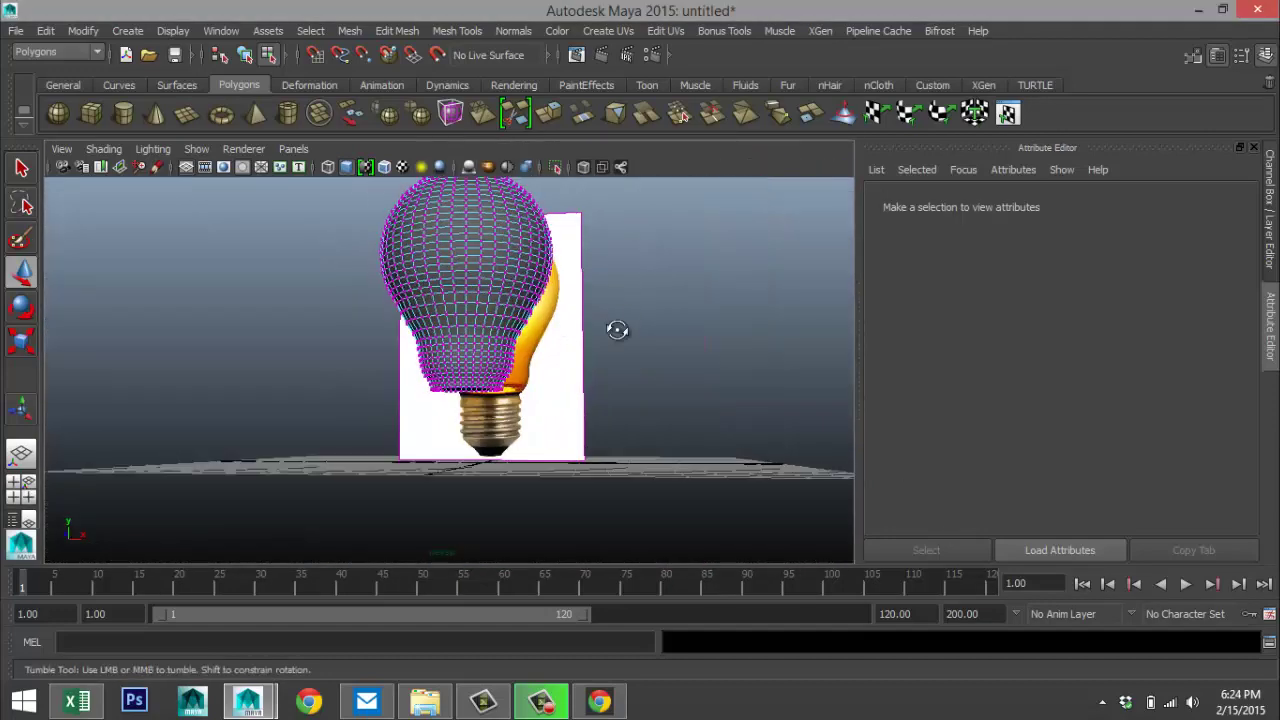
{"action": "left_click_drag", "start_coordinate": [617, 331], "coordinate": [690, 332], "text": "alt"}
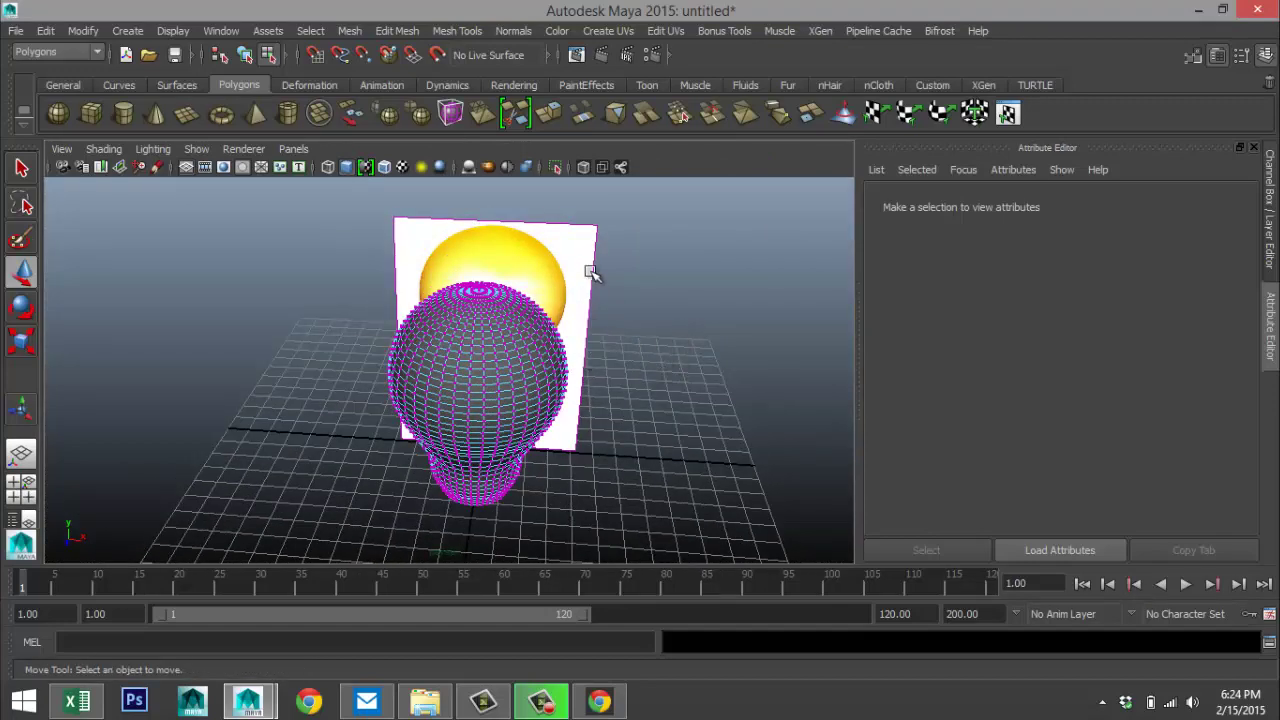
{"action": "right_click_drag", "start_coordinate": [490, 355], "coordinate": [558, 298]}
{"action": "left_click", "coordinate": [519, 357]}
- Turn on the smooth mesh preview for the glass and inspect its shape from several angles
{"action": "scroll", "coordinate": [674, 466], "scroll_direction": "down", "scroll_amount": 3}
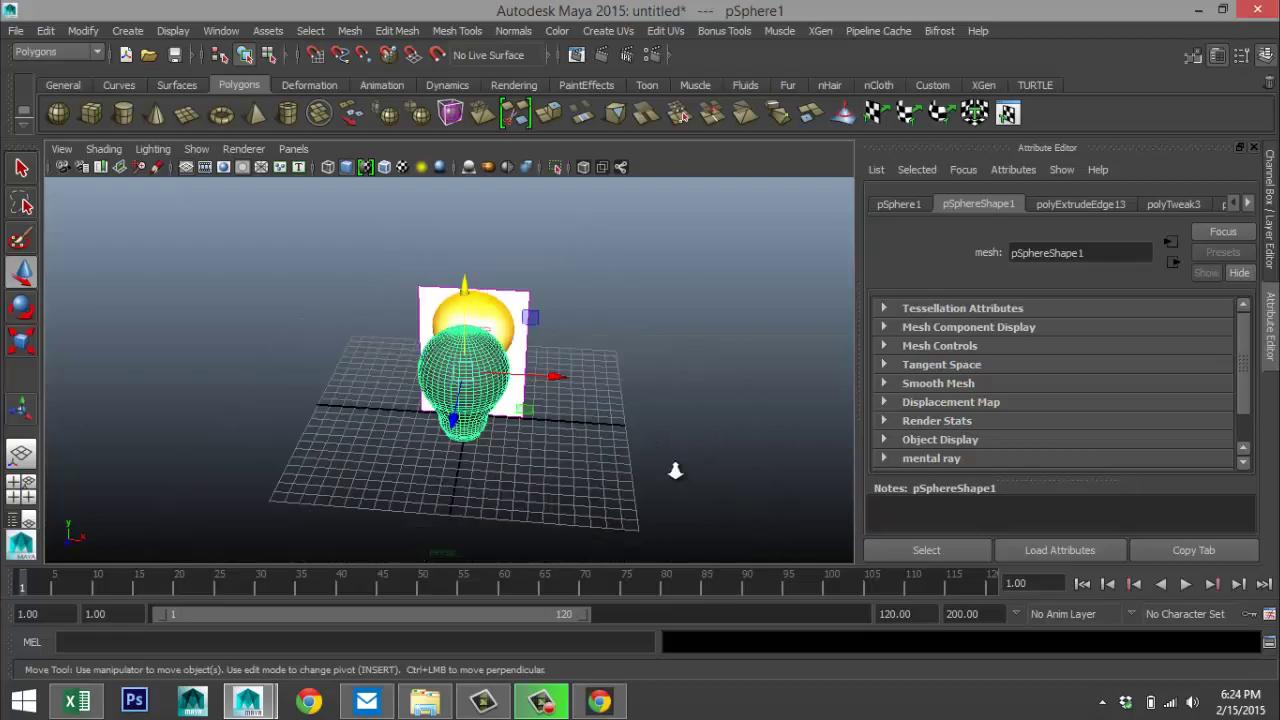
{"action": "scroll", "coordinate": [677, 466], "scroll_direction": "up", "scroll_amount": 5}
{"action": "mouse_move", "coordinate": [677, 466]}
{"action": "left_mouse_down", "text": "alt"}
{"action": "mouse_move", "coordinate": [677, 423]}
{"action": "mouse_move", "coordinate": [663, 449]}
{"action": "mouse_move", "coordinate": [538, 433]}
{"action": "mouse_move", "coordinate": [586, 403]}
{"action": "mouse_move", "coordinate": [620, 409]}
{"action": "mouse_move", "coordinate": [668, 458]}
{"action": "left_mouse_up", "text": "alt"}
{"action": "key", "text": "3"}
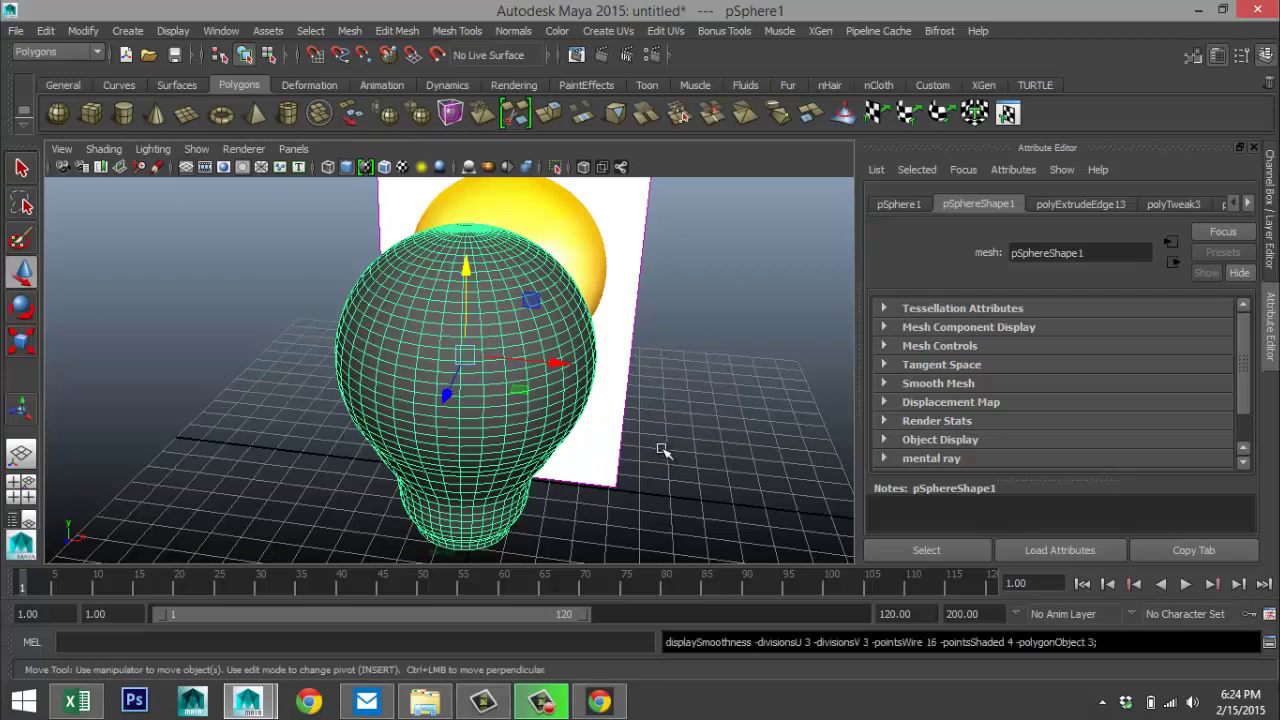
{"action": "scroll", "coordinate": [663, 445], "scroll_direction": "up", "scroll_amount": 5}
{"action": "scroll", "coordinate": [668, 444], "scroll_direction": "down", "scroll_amount": 5}
{"action": "left_click_drag", "start_coordinate": [667, 437], "coordinate": [689, 394], "text": "alt"}
{"action": "middle_click_drag", "start_coordinate": [689, 394], "coordinate": [707, 426], "text": "alt"}
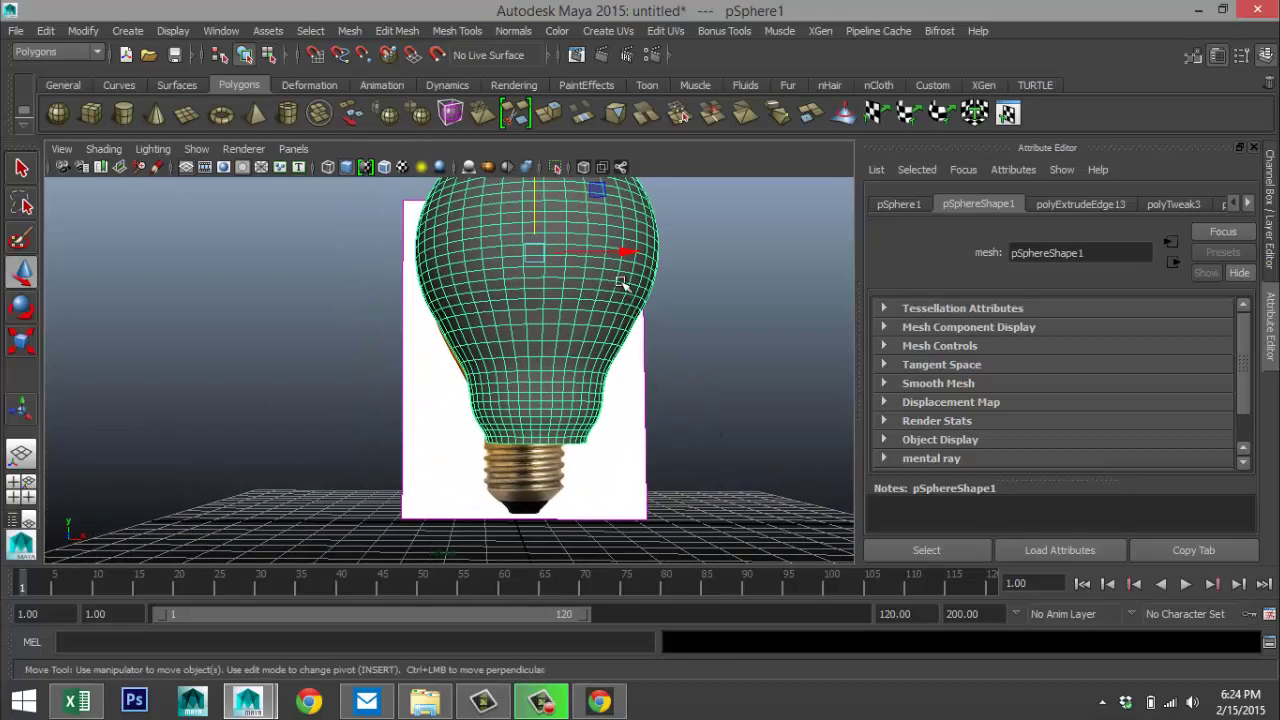
- Move the glass along negative X until it is clear of the reference image
{"action": "left_click_drag", "start_coordinate": [630, 255], "coordinate": [560, 258]}
{"action": "left_click_drag", "start_coordinate": [471, 258], "coordinate": [148, 193]}
{"action": "middle_click_drag", "start_coordinate": [586, 437], "coordinate": [534, 331], "text": "alt"}
{"action": "left_click_drag", "start_coordinate": [531, 380], "coordinate": [513, 421], "text": "alt"}
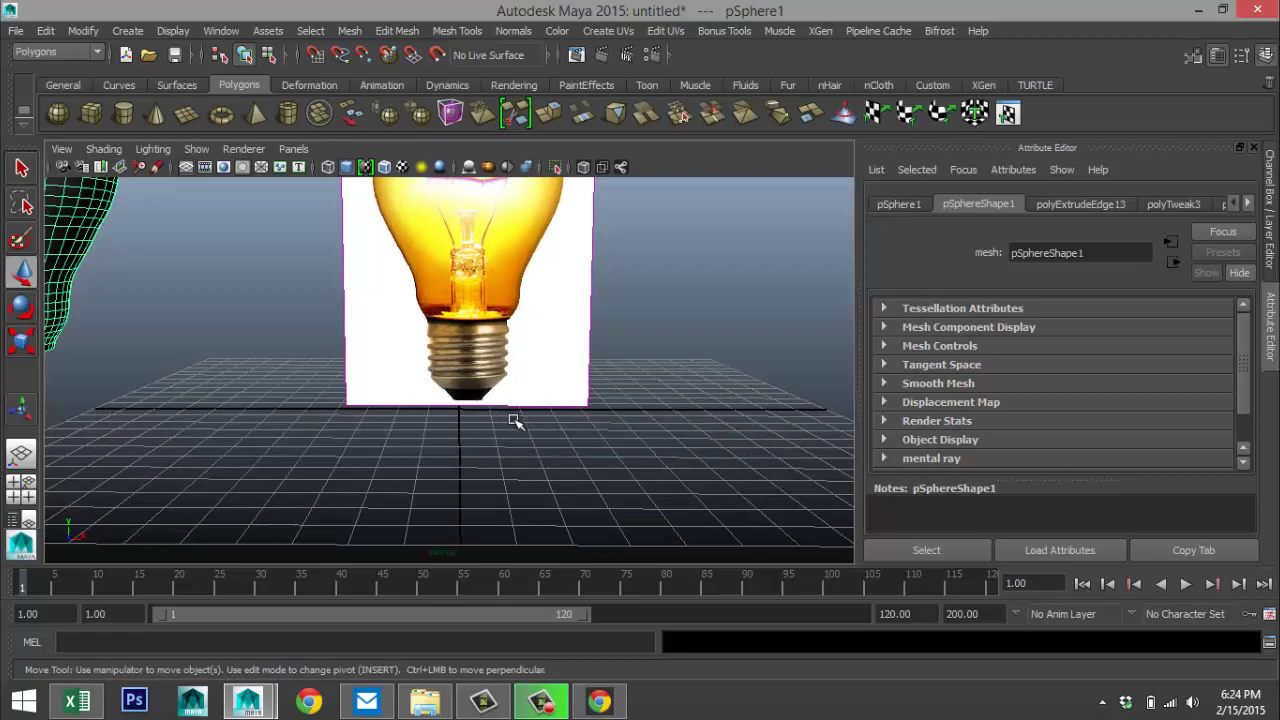
- Draw a polygon cylinder on the grid in front of the reference cap, about 1.96 in radius and 3.1 high
{"action": "left_click", "coordinate": [124, 118]}
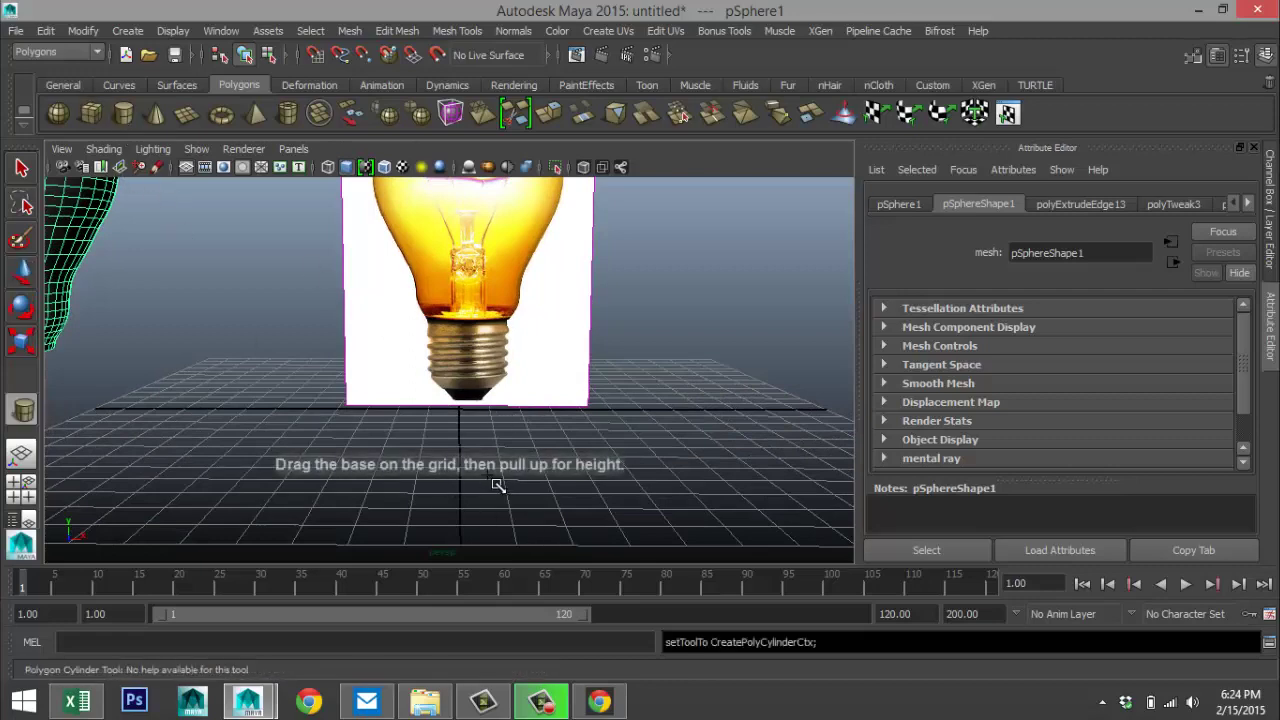
{"action": "scroll", "coordinate": [463, 490], "scroll_direction": "up", "scroll_amount": 2}
{"action": "left_click_drag", "start_coordinate": [463, 498], "coordinate": [465, 383]}
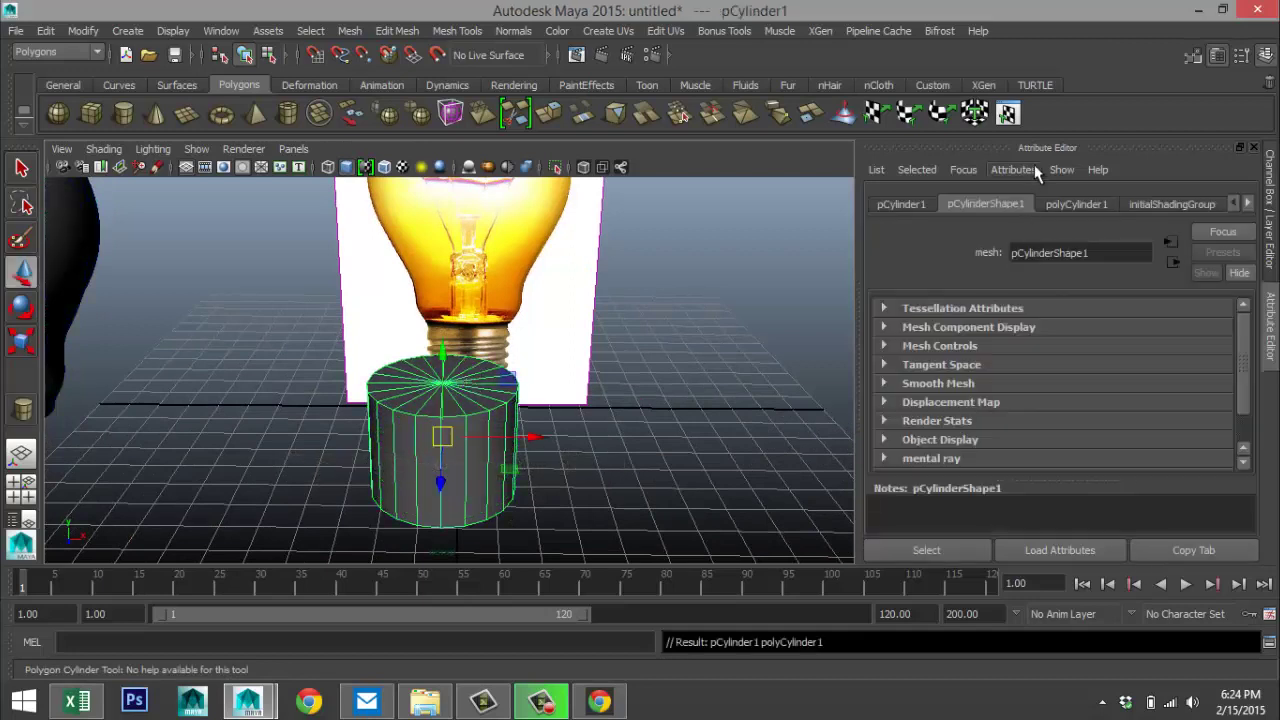
- Set the cylinder's axis subdivisions to 40, height subdivisions to 10 and cap subdivisions to 0
{"action": "left_click", "coordinate": [900, 204]}
{"action": "left_click", "coordinate": [1070, 204]}
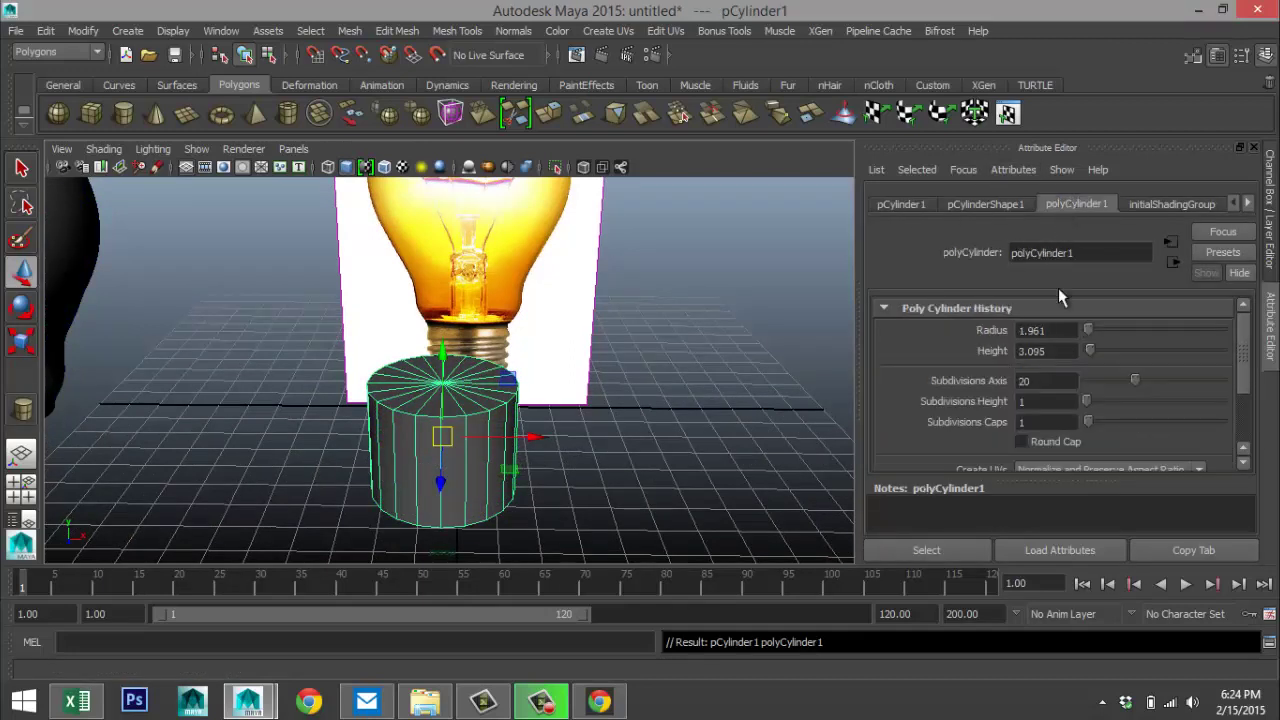
{"action": "left_click", "coordinate": [1040, 381]}
{"action": "type", "text": "40"}
{"action": "key", "text": "Return"}
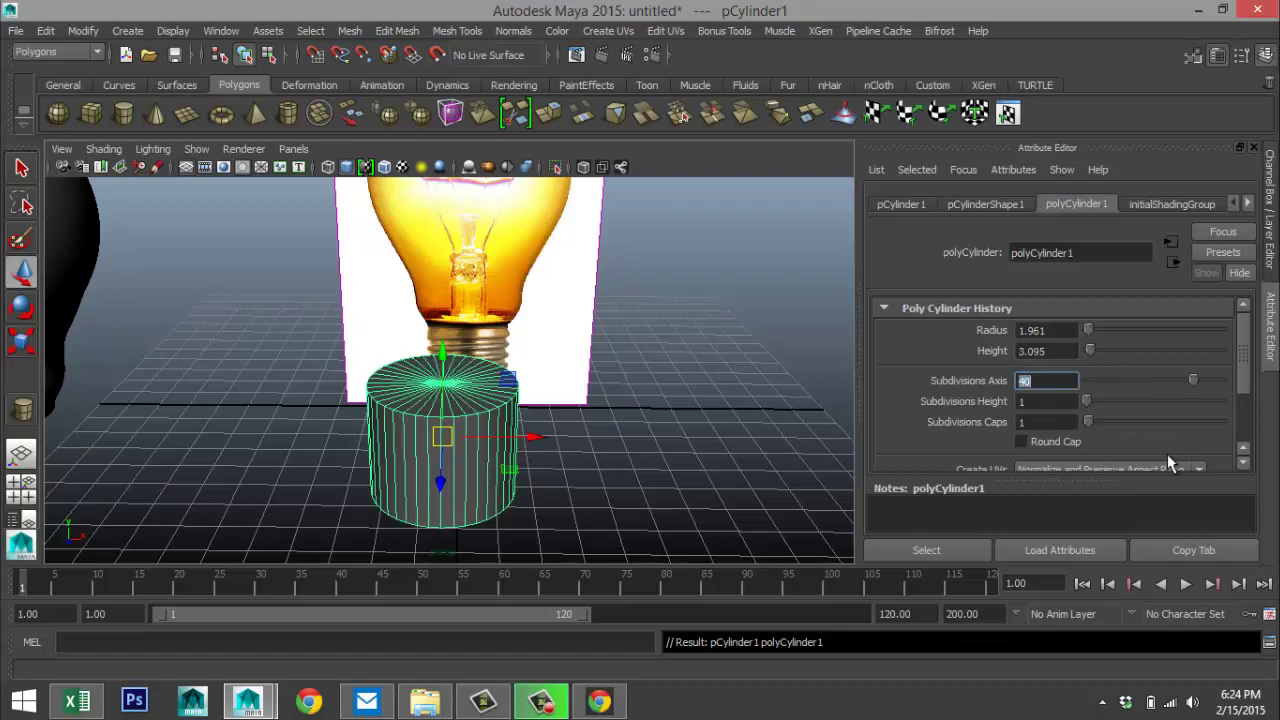
{"action": "left_click", "coordinate": [1055, 425]}
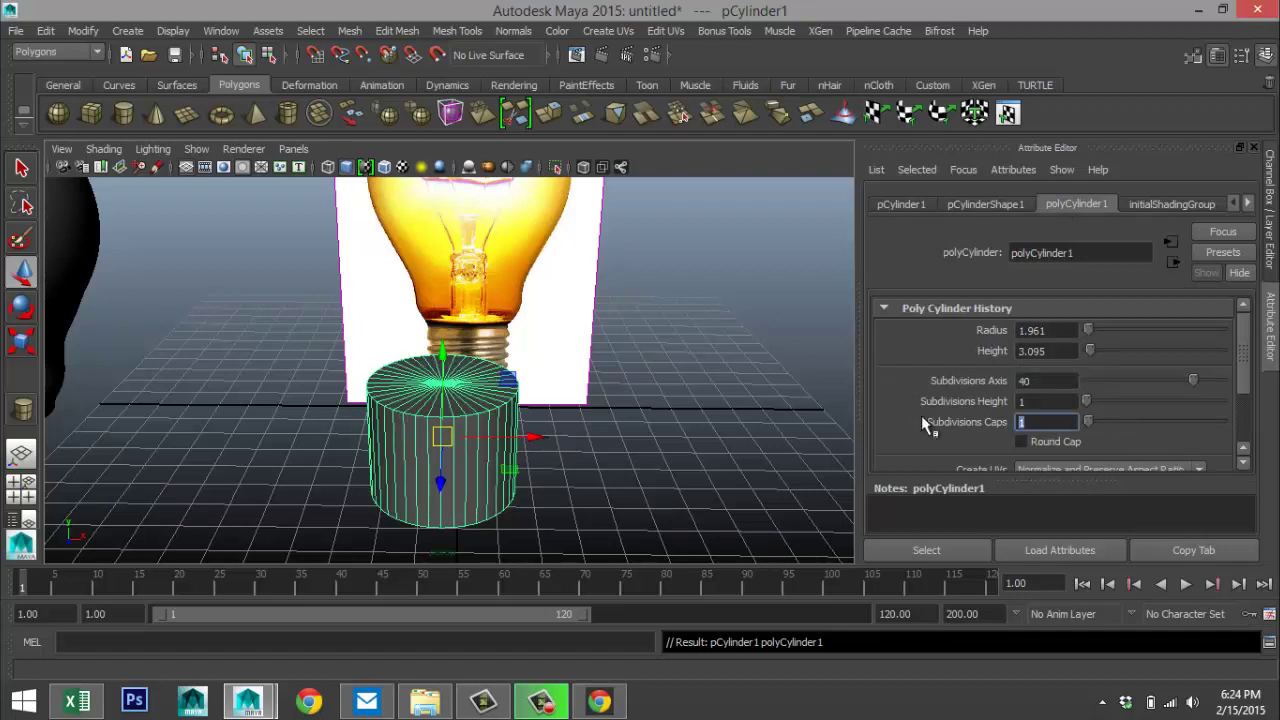
{"action": "type", "text": "0"}
{"action": "left_click", "coordinate": [1047, 401]}
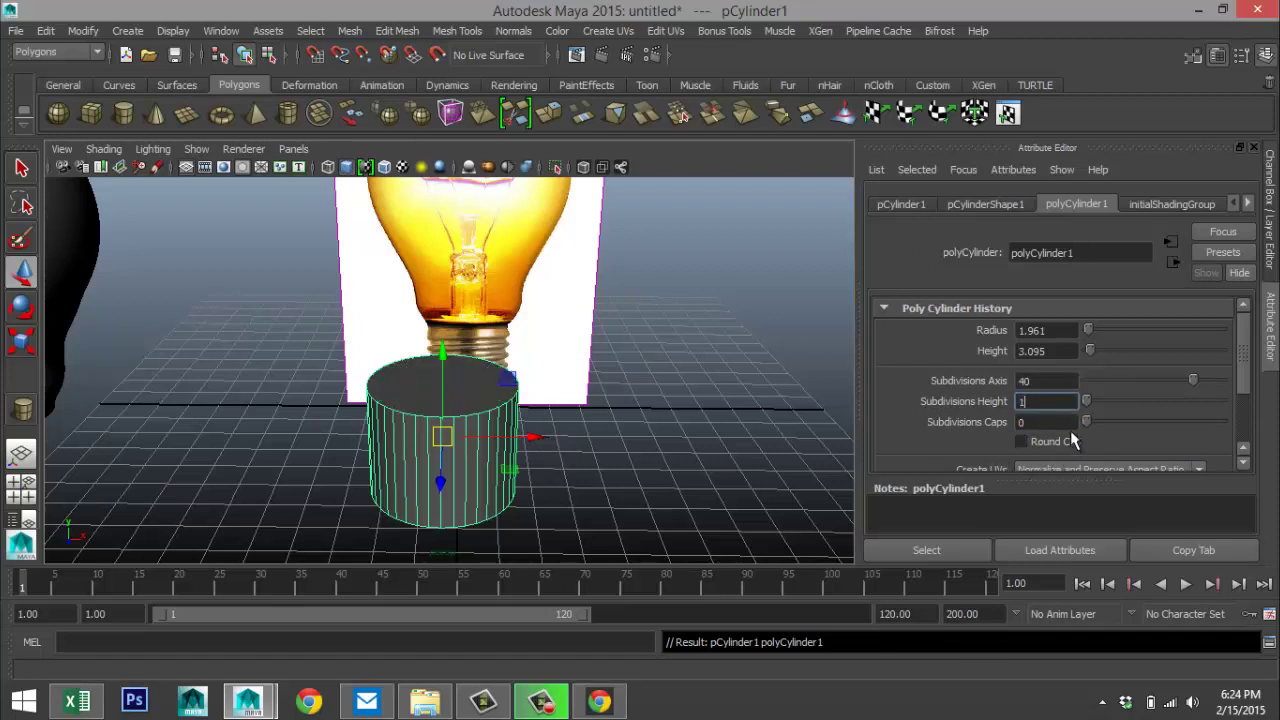
{"action": "left_click", "coordinate": [1057, 425]}
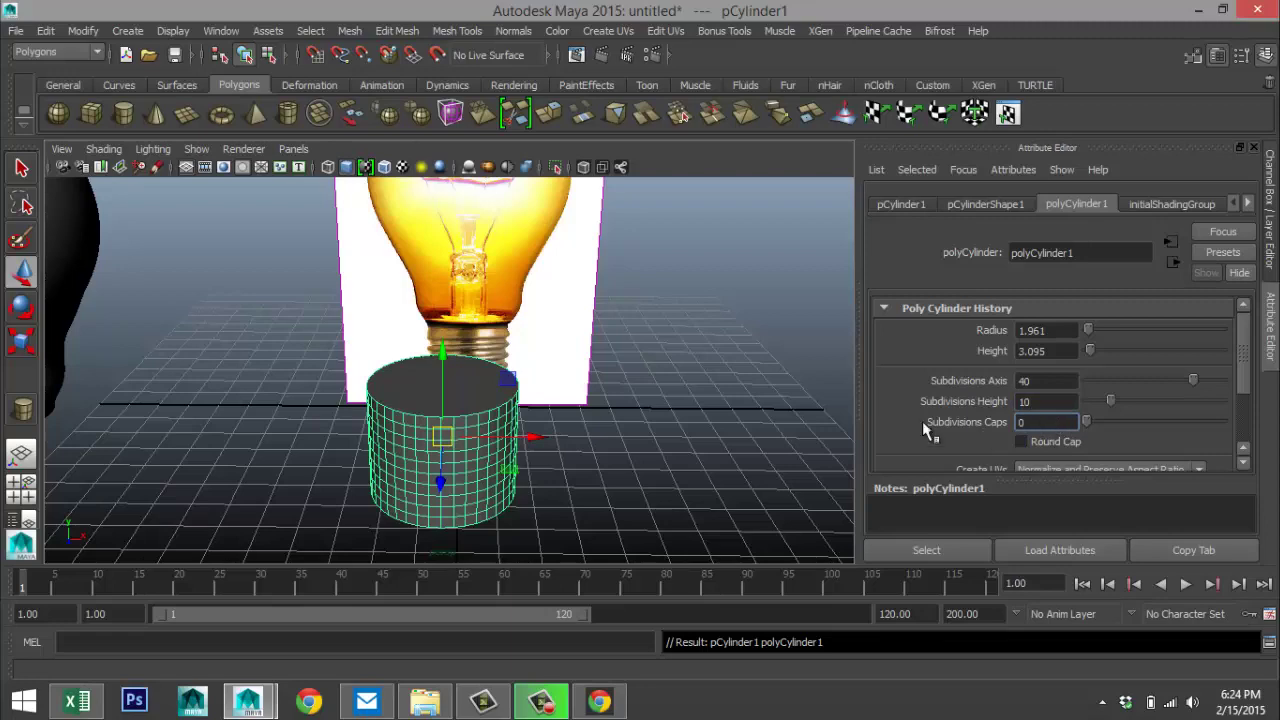
- Switch the cylinder to face mode and delete its top cap face
{"action": "scroll", "coordinate": [480, 468], "scroll_direction": "down", "scroll_amount": 3}
{"action": "scroll", "coordinate": [530, 440], "scroll_direction": "up", "scroll_amount": 6}
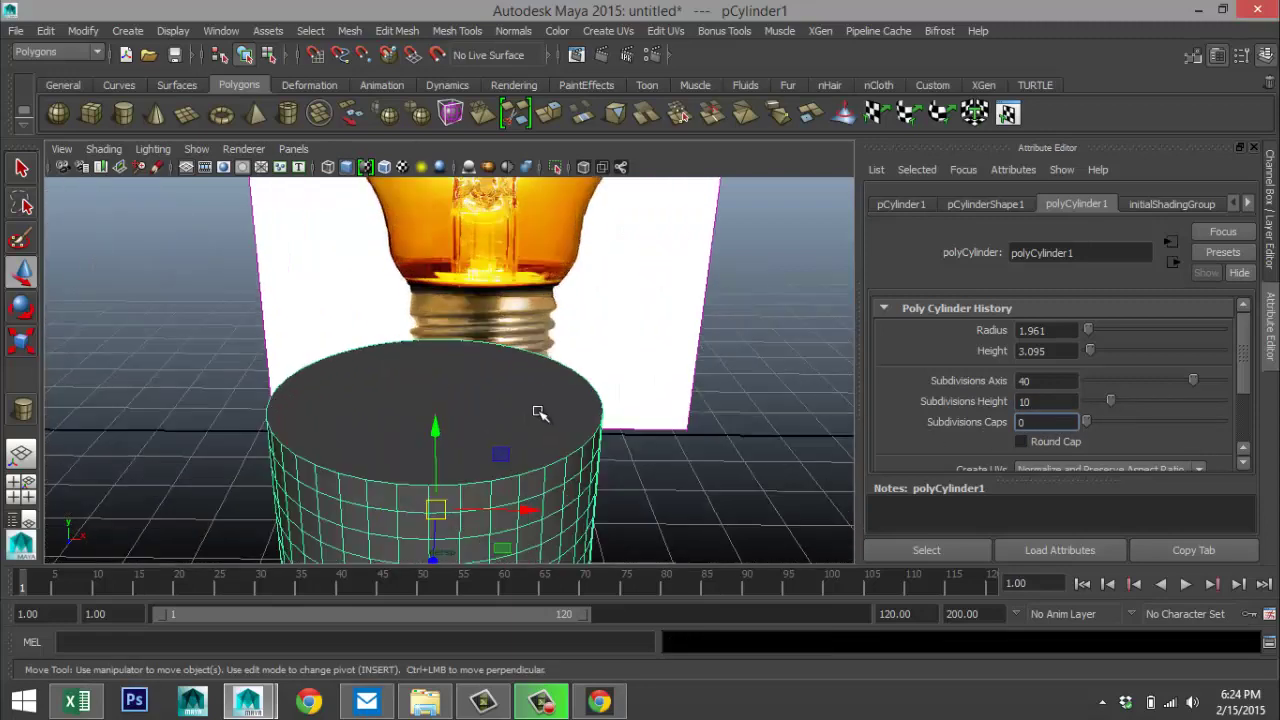
{"action": "mouse_move", "coordinate": [677, 466]}
{"action": "left_mouse_down", "text": "alt"}
{"action": "mouse_move", "coordinate": [626, 449]}
{"action": "mouse_move", "coordinate": [686, 434]}
{"action": "mouse_move", "coordinate": [696, 462]}
{"action": "left_mouse_up", "text": "alt"}
{"action": "right_click_drag", "start_coordinate": [543, 373], "coordinate": [525, 297]}
{"action": "left_click", "coordinate": [509, 343]}
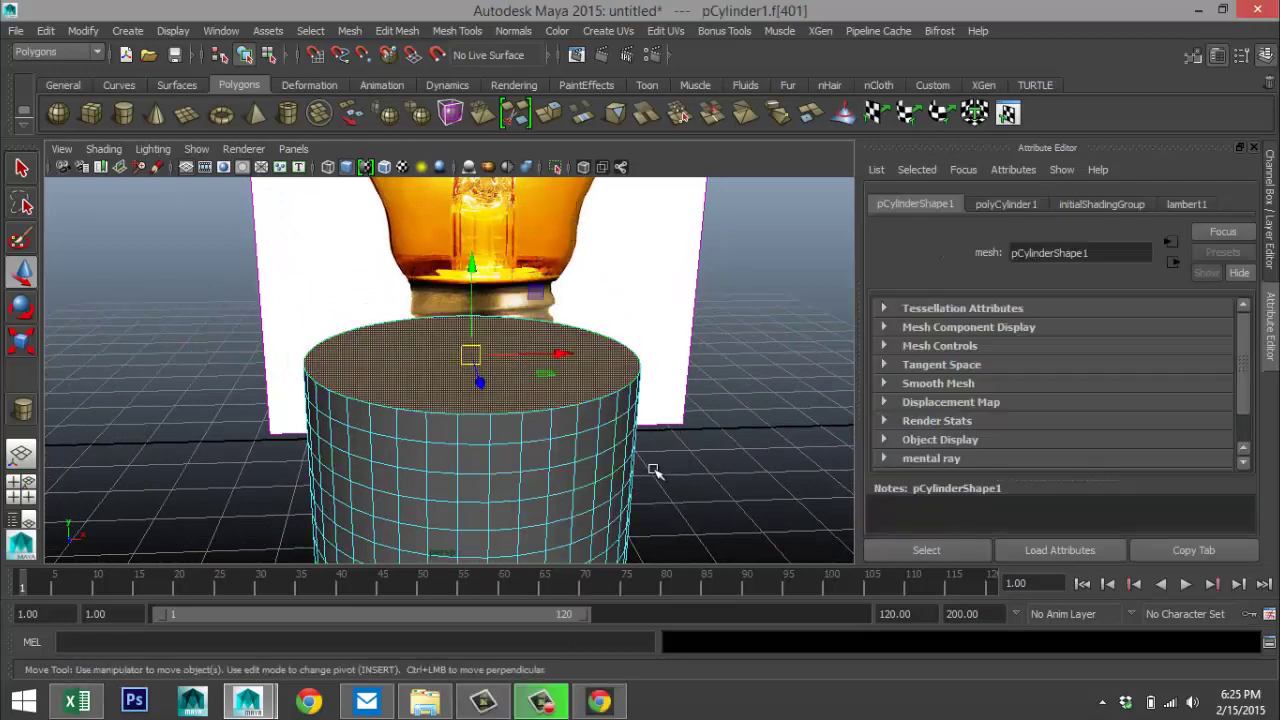
{"action": "left_click", "coordinate": [655, 467]}
- Select the cylinder's bottom cap face from below and delete it
{"action": "scroll", "coordinate": [655, 467], "scroll_direction": "down", "scroll_amount": 5}
{"action": "left_click_drag", "start_coordinate": [651, 466], "coordinate": [535, 377], "text": "alt"}
{"action": "left_click", "coordinate": [495, 346]}
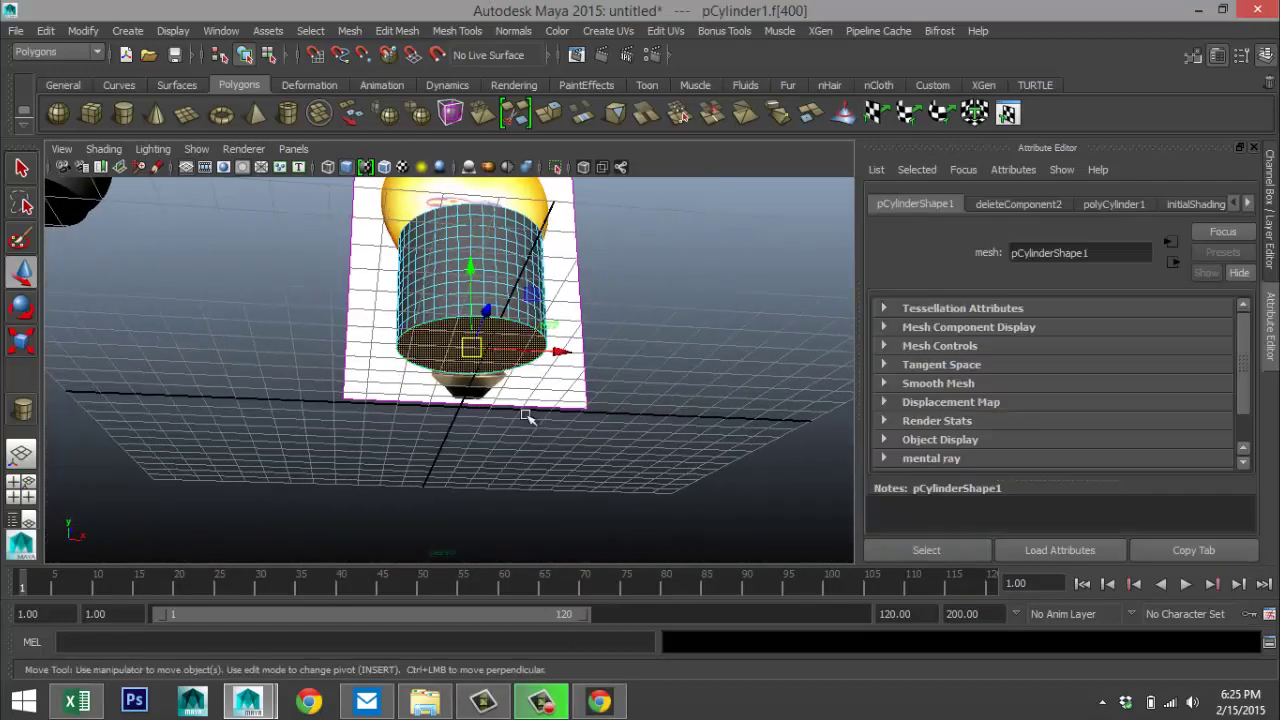
{"action": "left_click", "coordinate": [533, 424]}
- In the front view, select the cylinder in object mode and move it over the reference cap, at X about 0.3
{"action": "scroll", "coordinate": [515, 430], "scroll_direction": "down", "scroll_amount": 5}
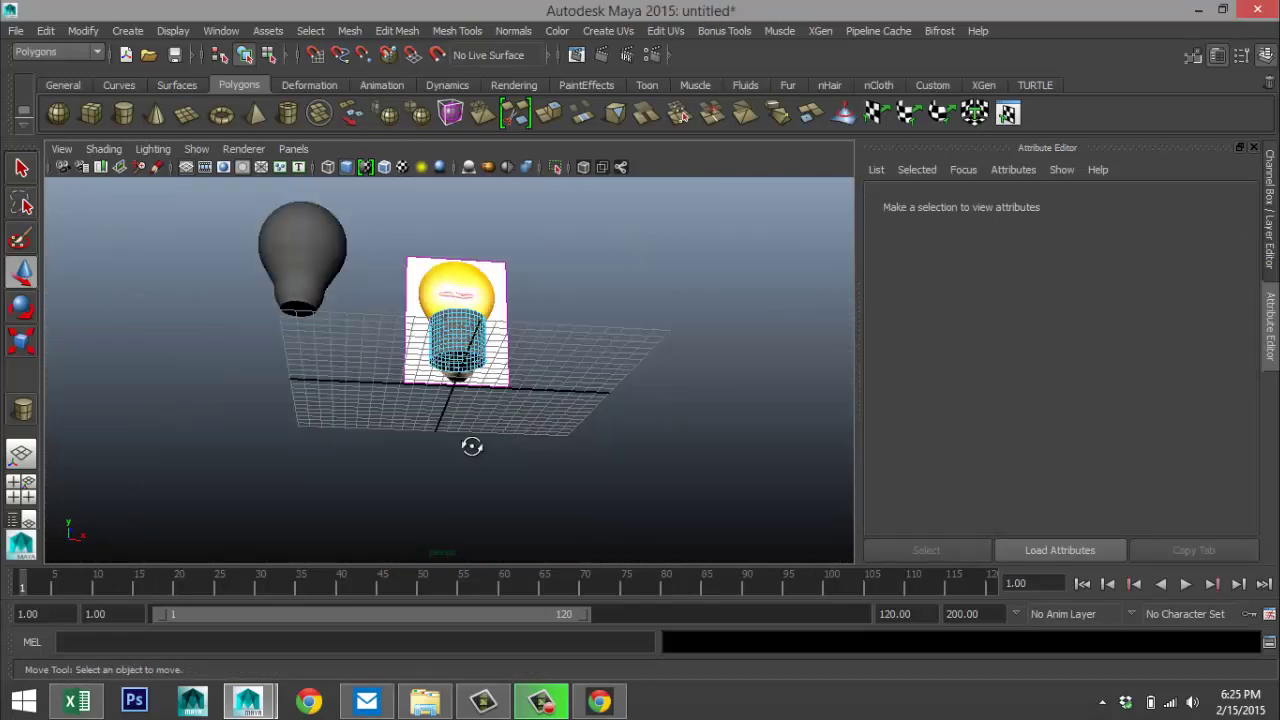
{"action": "left_click_drag", "start_coordinate": [472, 446], "coordinate": [331, 489], "text": "alt"}
{"action": "left_click", "coordinate": [21, 489]}
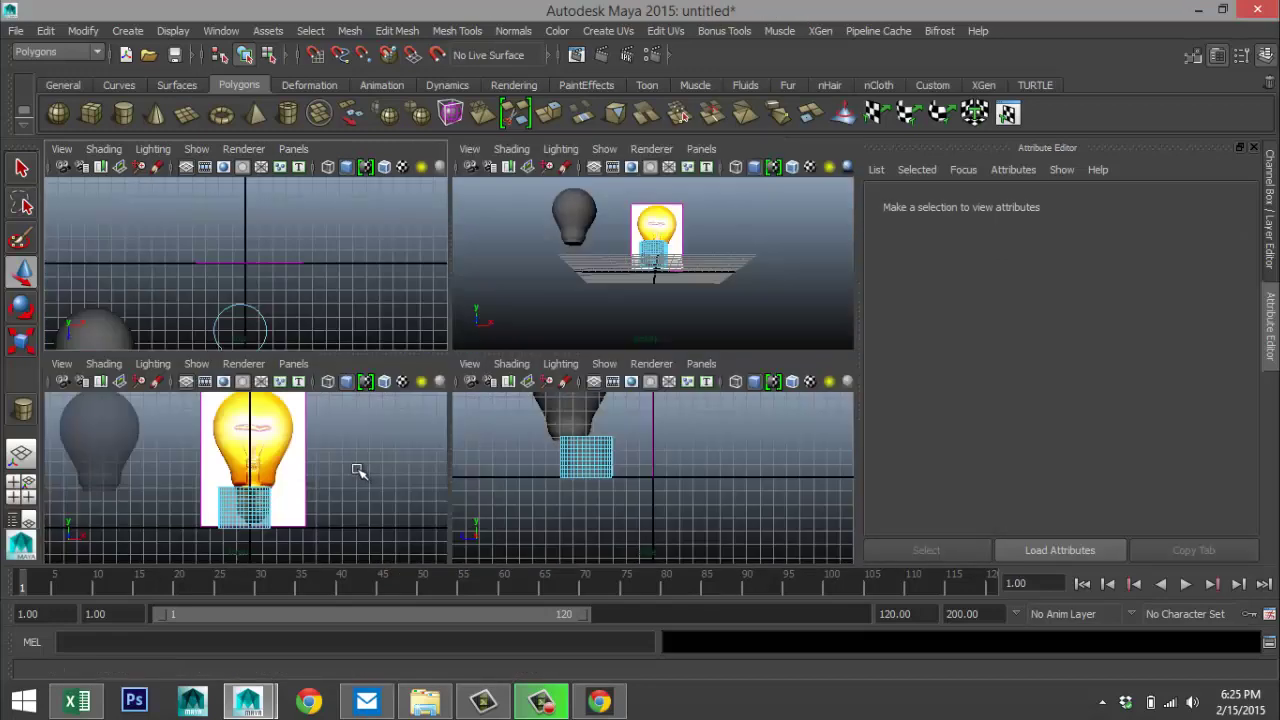
{"action": "key", "text": "space"}
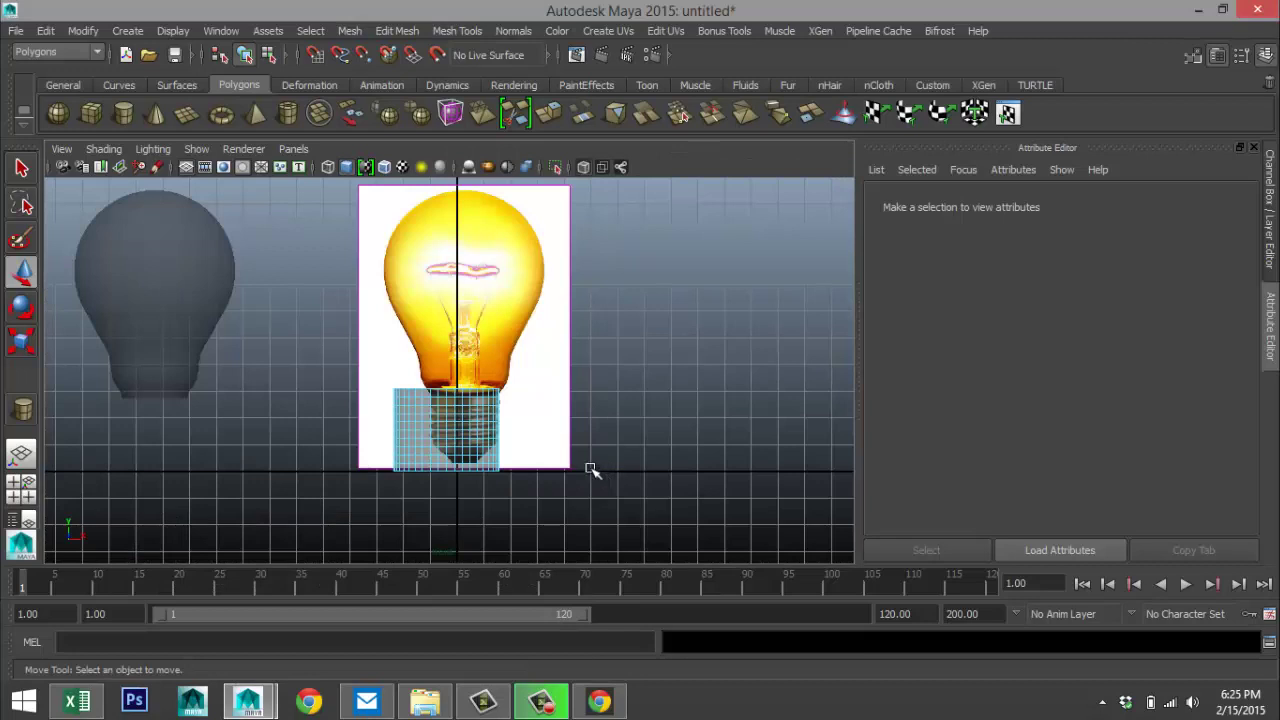
{"action": "right_click_drag", "start_coordinate": [449, 433], "coordinate": [600, 243]}
{"action": "right_click_drag", "start_coordinate": [463, 252], "coordinate": [555, 230]}
{"action": "left_click", "coordinate": [437, 443]}
{"action": "left_click_drag", "start_coordinate": [531, 429], "coordinate": [557, 429]}
{"action": "key", "text": "f"}
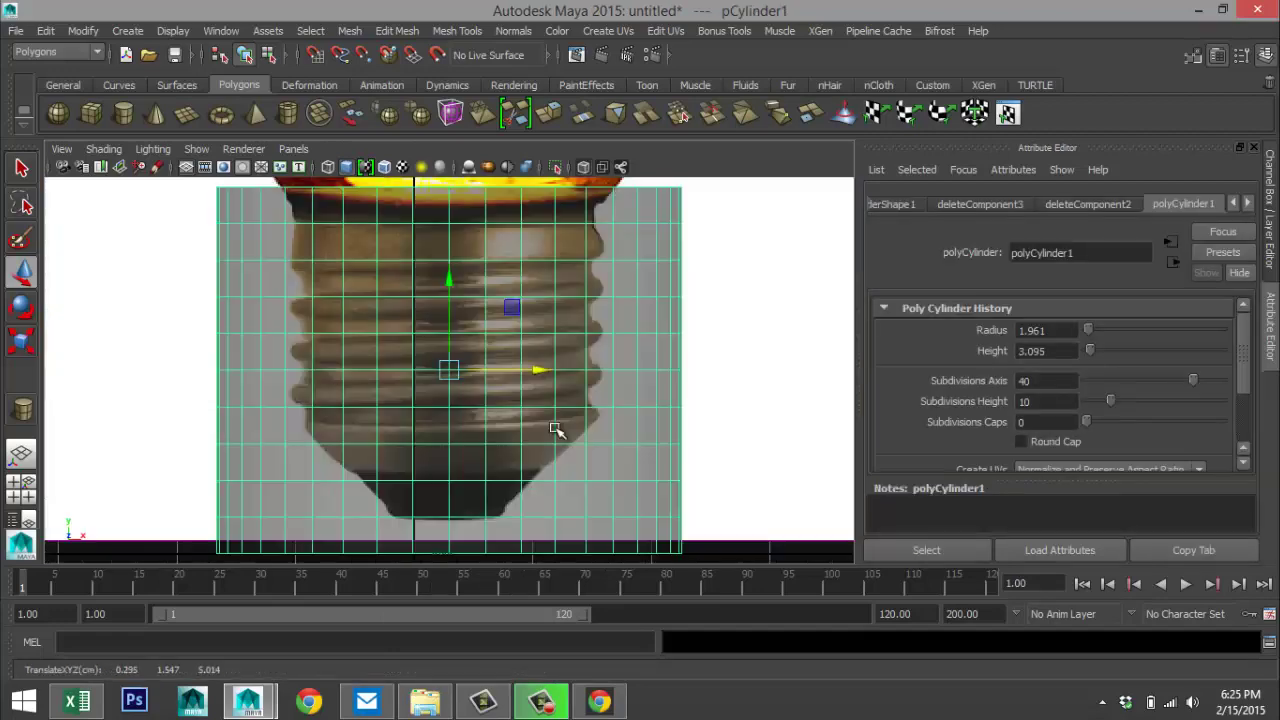
- Move the cylinder along X to the world centre line, at X about 0
{"action": "scroll", "coordinate": [563, 425], "scroll_direction": "down", "scroll_amount": 4}
{"action": "scroll", "coordinate": [560, 423], "scroll_direction": "up", "scroll_amount": 1}
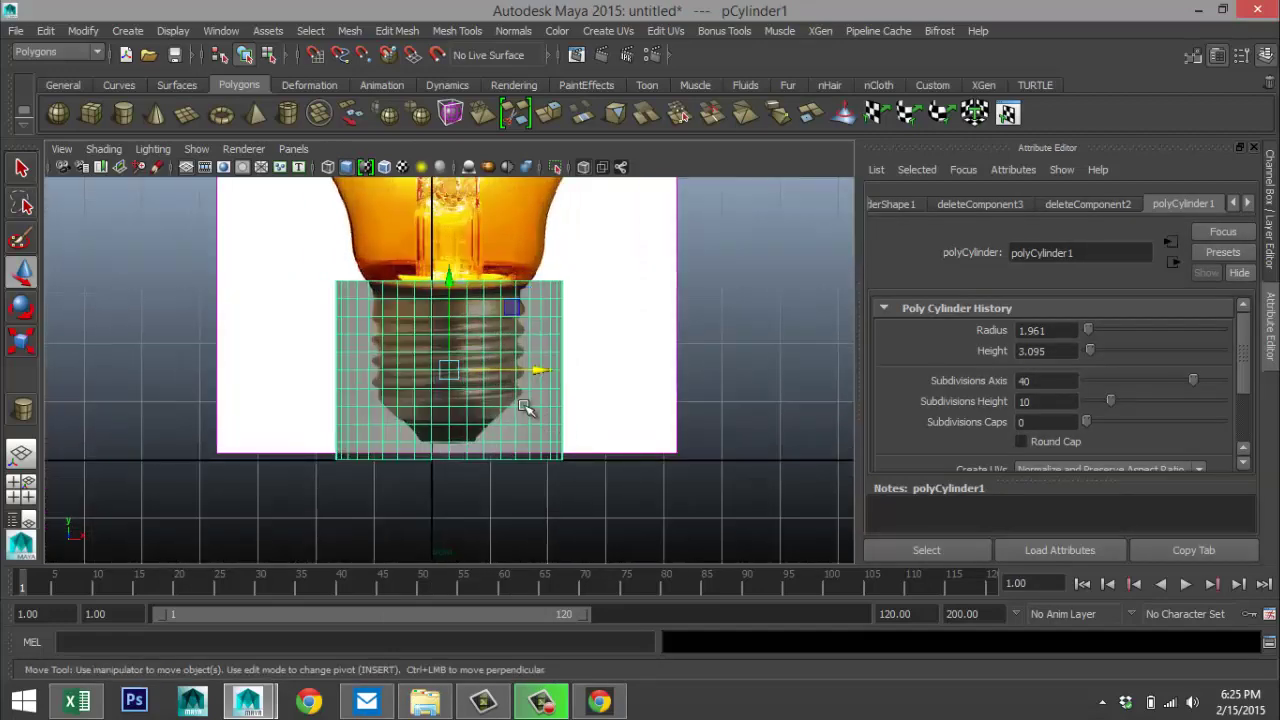
{"action": "left_click_drag", "start_coordinate": [538, 372], "coordinate": [524, 372]}
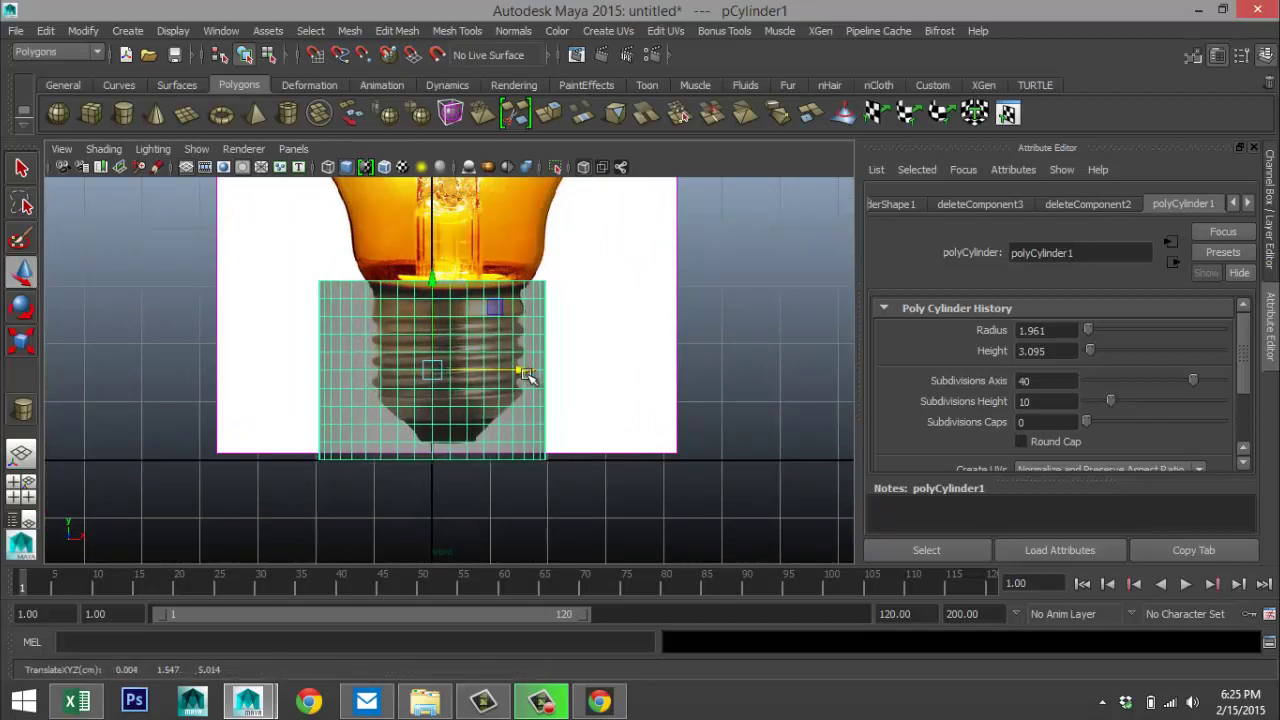
- Select the reference image plane and shift it along X to about 0.06, centring its metal cap on the cylinder
{"action": "scroll", "coordinate": [530, 382], "scroll_direction": "down", "scroll_amount": 3}
{"action": "scroll", "coordinate": [568, 438], "scroll_direction": "up", "scroll_amount": 1}
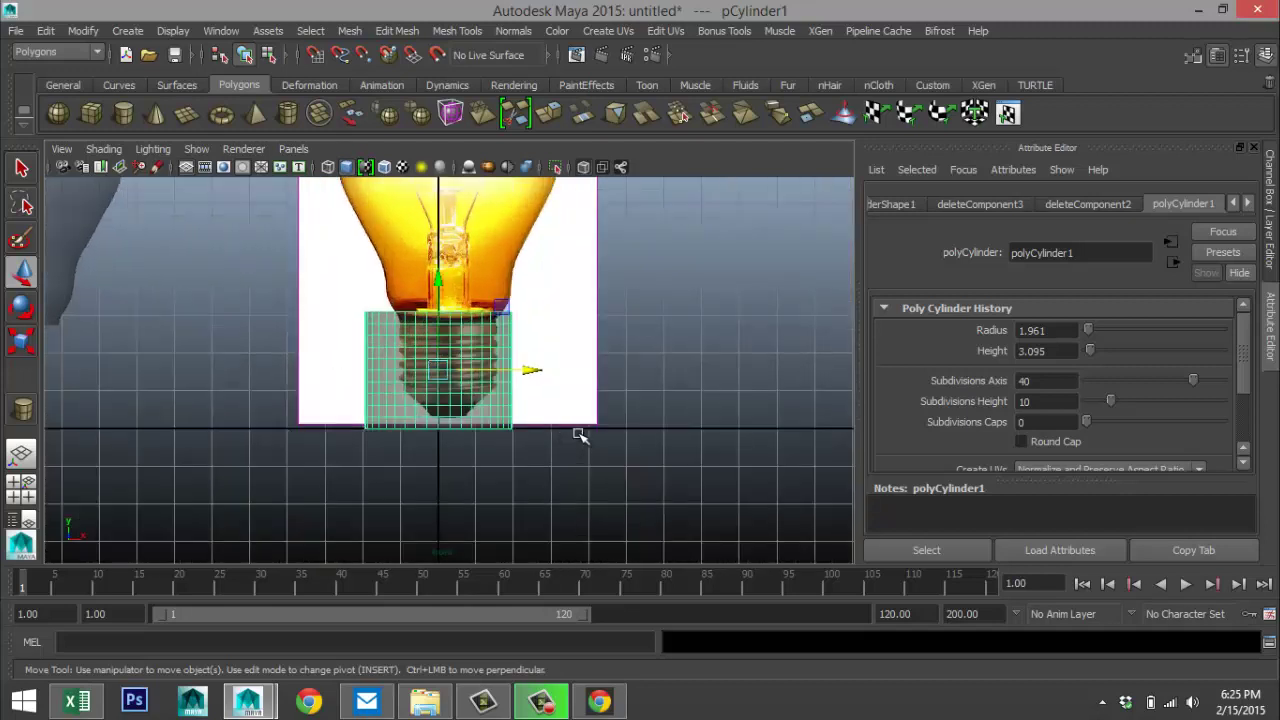
{"action": "left_click", "coordinate": [593, 389]}
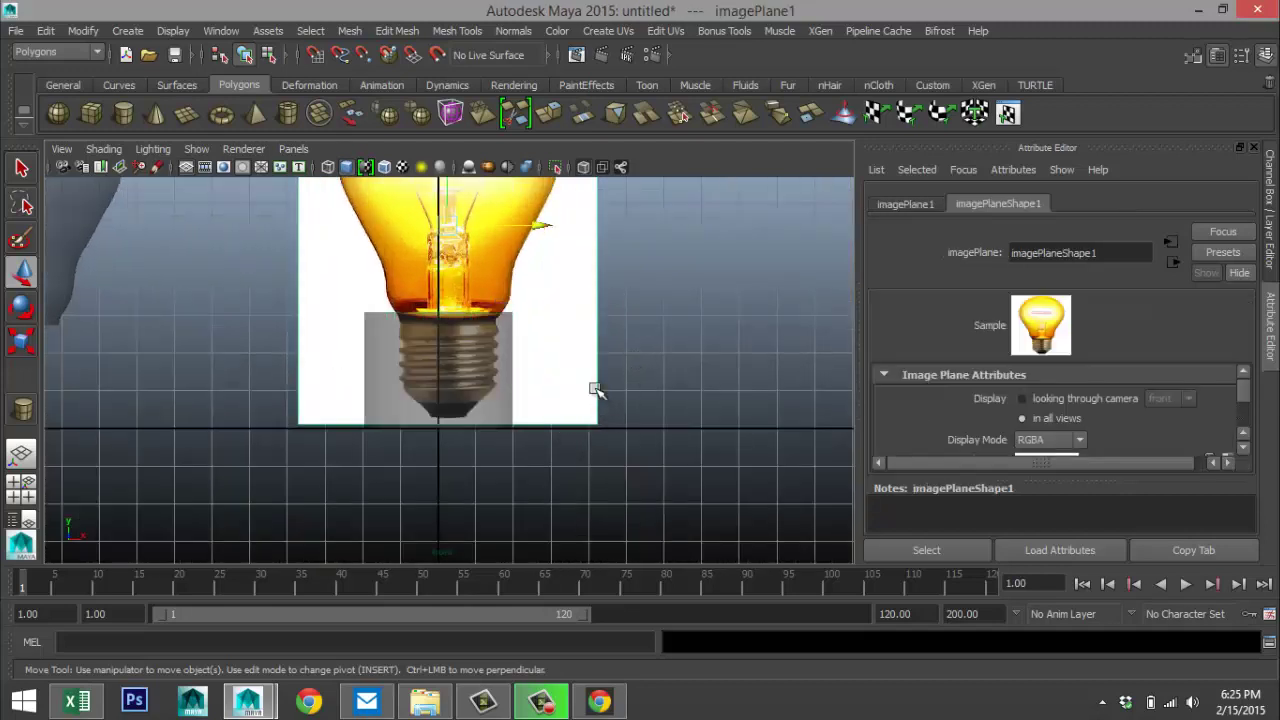
{"action": "left_click_drag", "start_coordinate": [541, 224], "coordinate": [535, 224]}
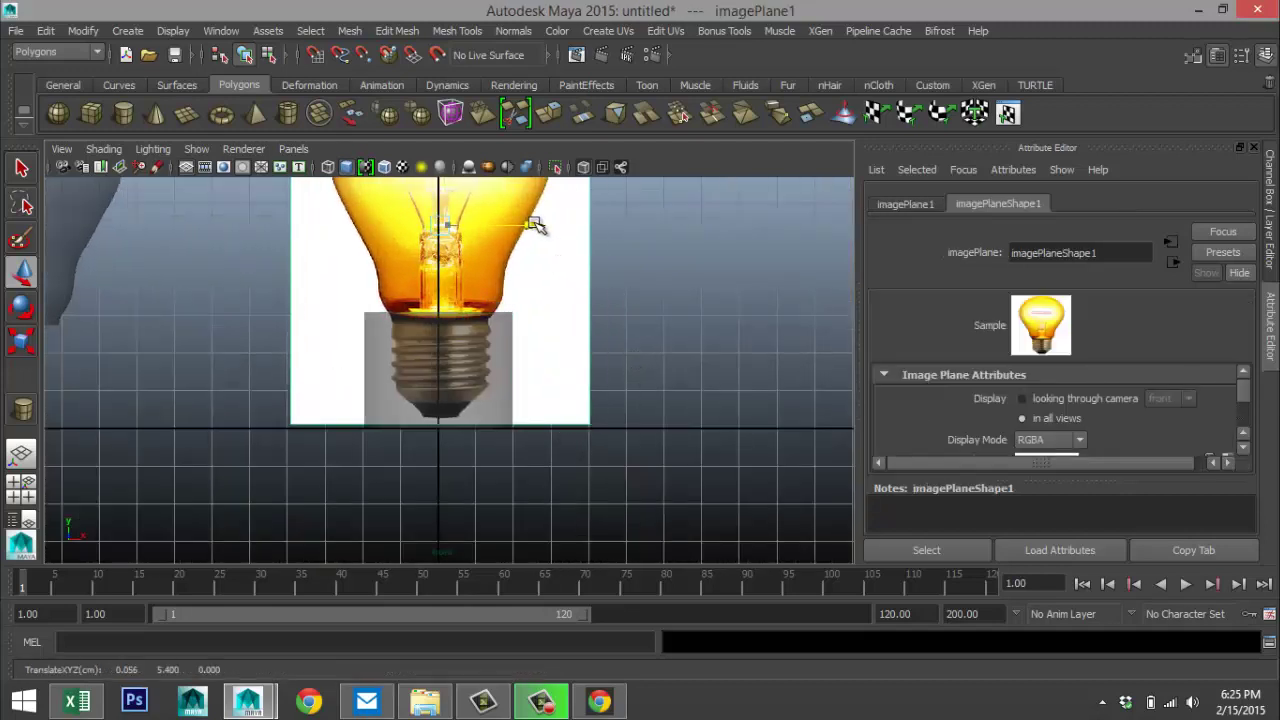
{"action": "scroll", "coordinate": [569, 409], "scroll_direction": "up", "scroll_amount": 2}
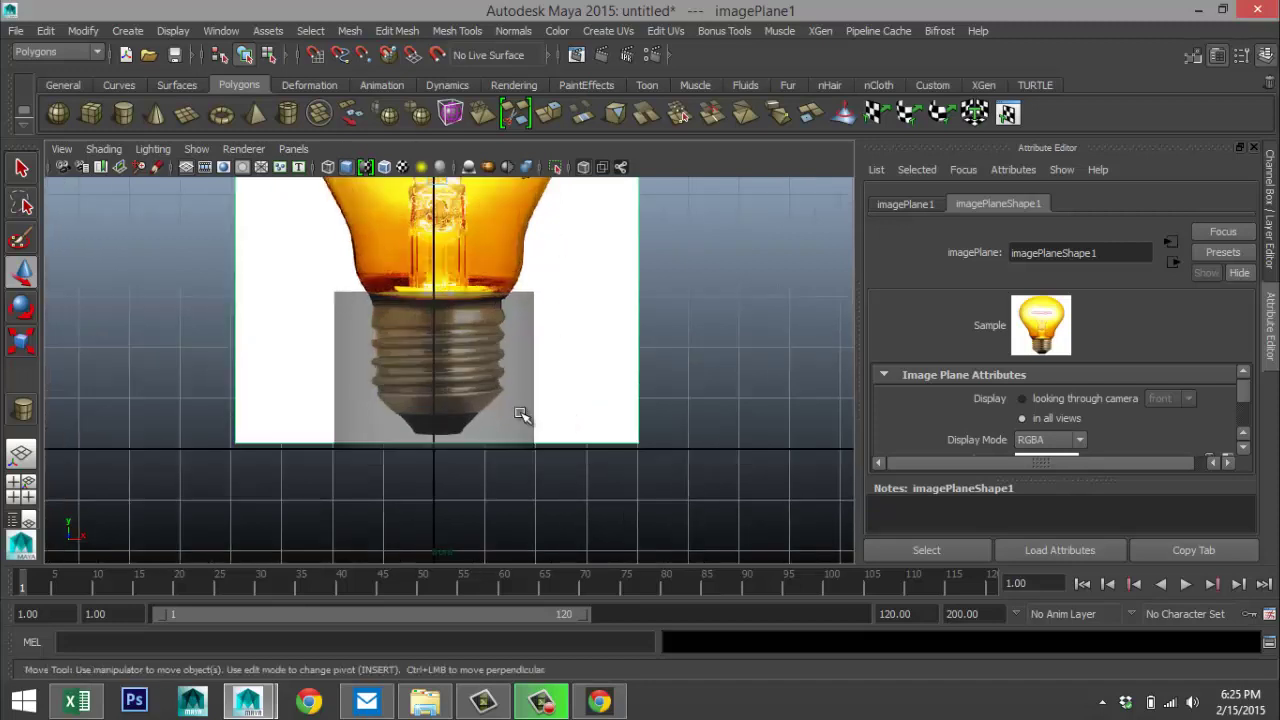
- Select the cylinder and scale it down uniformly to roughly the width of the metal cap in the reference image
{"action": "left_click", "coordinate": [521, 414]}
{"action": "key", "text": "r"}
{"action": "left_click_drag", "start_coordinate": [432, 371], "coordinate": [370, 382]}
- Select the reference image plane and nudge it along X to about -0.03, centring its metal cap on the cylinder
{"action": "left_click", "coordinate": [620, 430]}
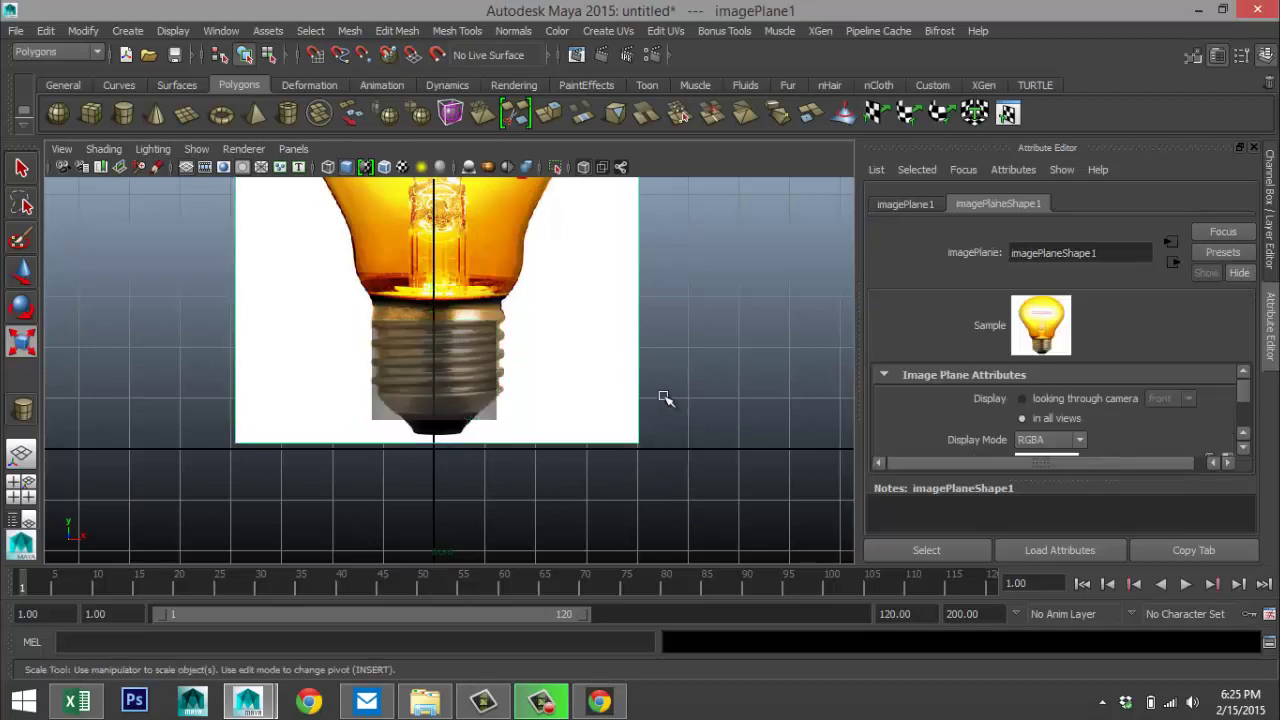
{"action": "key", "text": "w"}
{"action": "scroll", "coordinate": [693, 334], "scroll_direction": "down", "scroll_amount": 4}
{"action": "left_click_drag", "start_coordinate": [533, 245], "coordinate": [533, 248]}
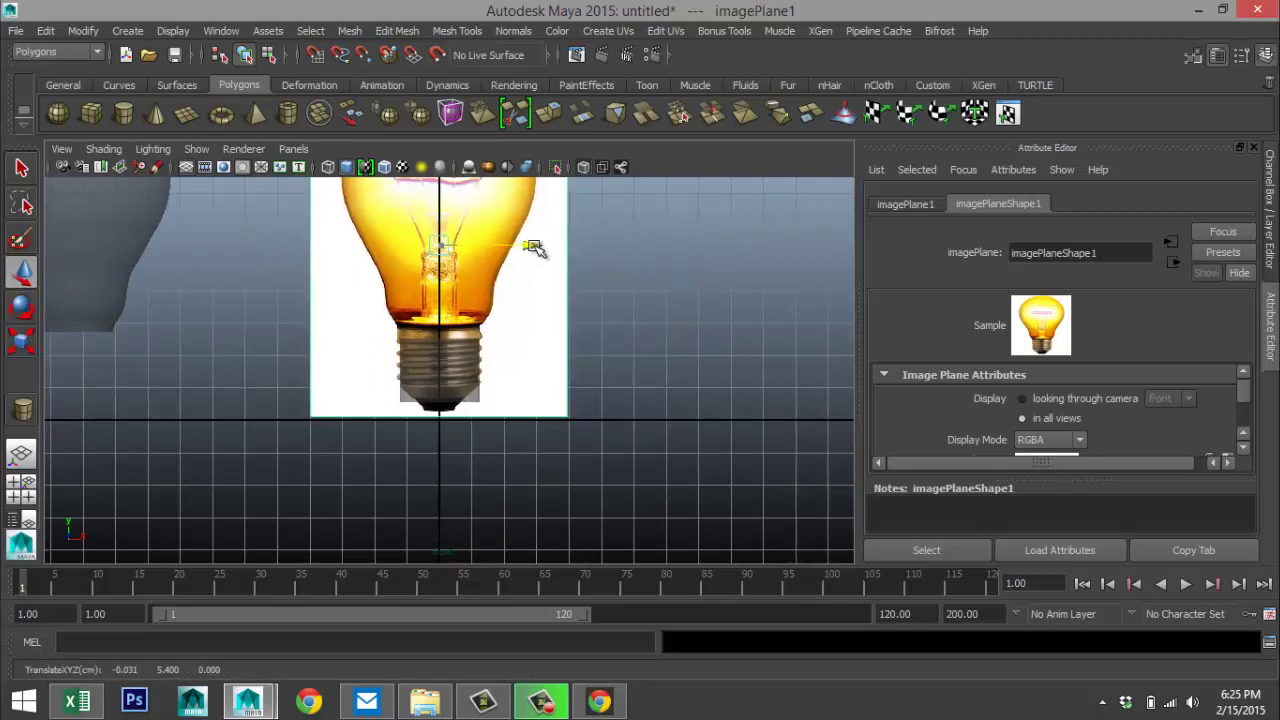
{"action": "scroll", "coordinate": [520, 400], "scroll_direction": "up", "scroll_amount": 5}
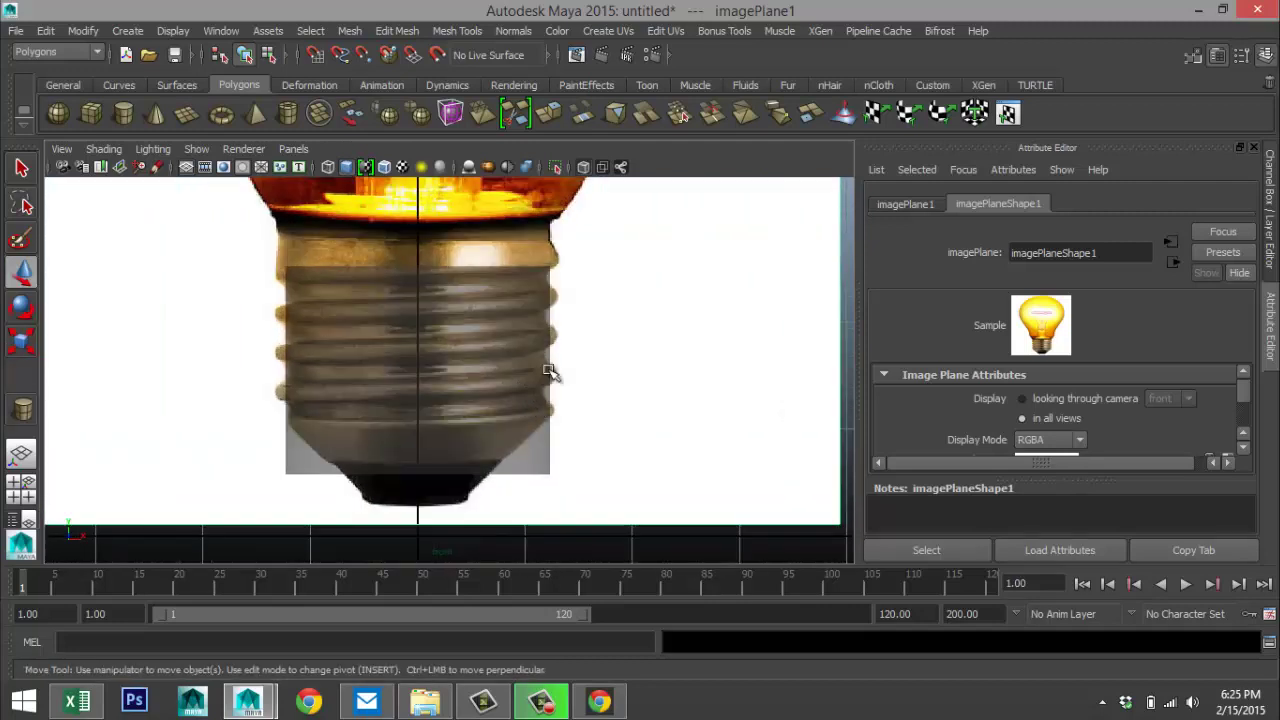
- Select the cylinder, raise it to Y about 1.92 and stretch its height to a Y scale of about 0.68
{"action": "middle_click_drag", "start_coordinate": [578, 396], "coordinate": [674, 420], "text": "alt"}
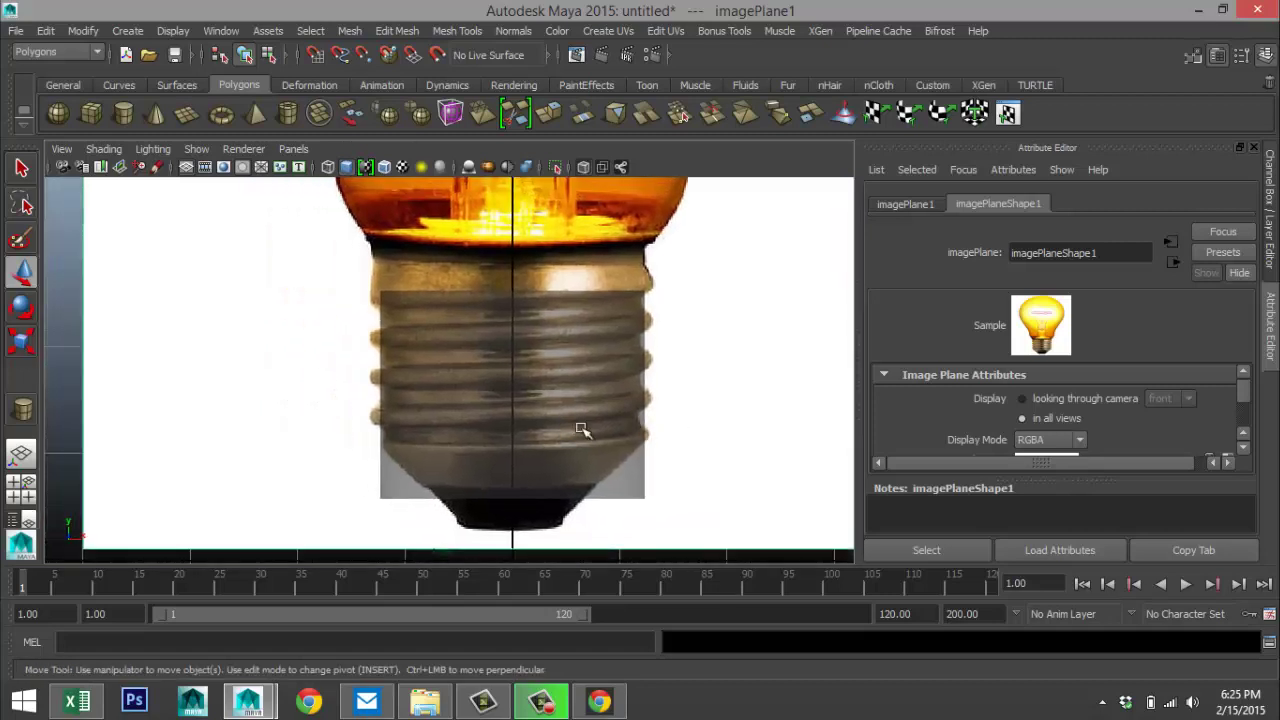
{"action": "left_click", "coordinate": [601, 452]}
{"action": "left_click_drag", "start_coordinate": [514, 302], "coordinate": [510, 260]}
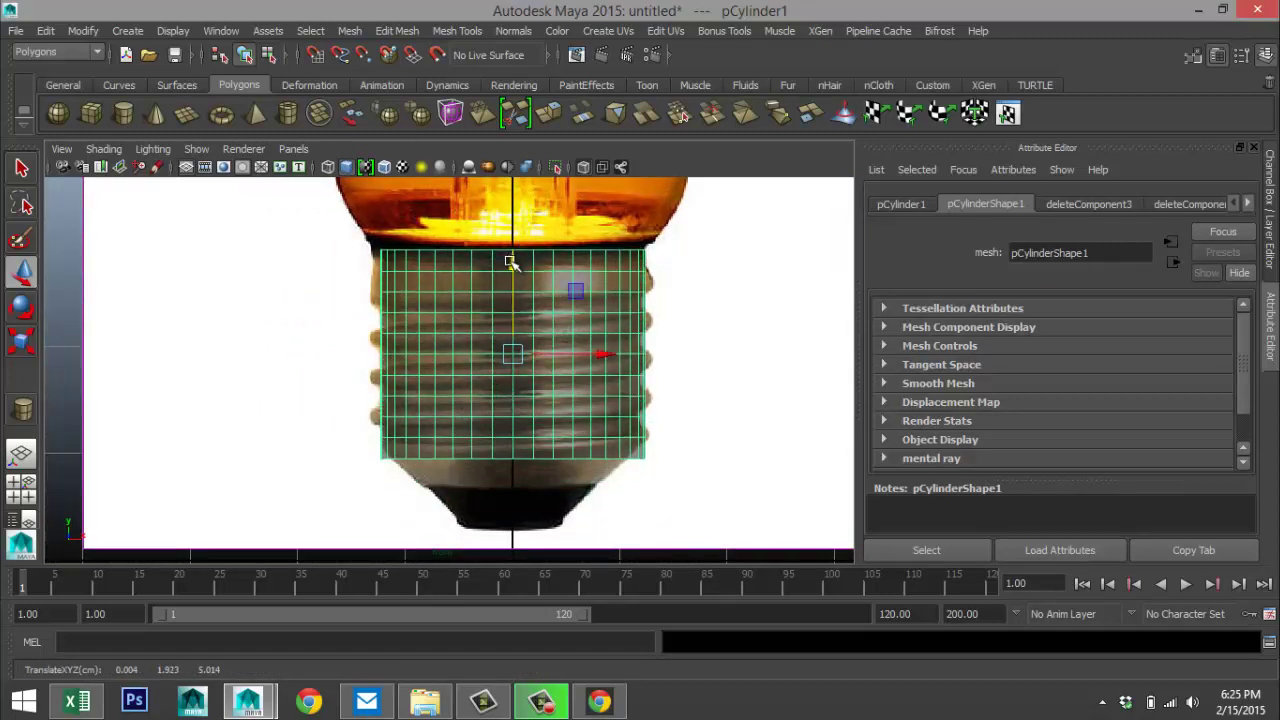
{"action": "key", "text": "r"}
{"action": "left_click_drag", "start_coordinate": [514, 271], "coordinate": [515, 263]}
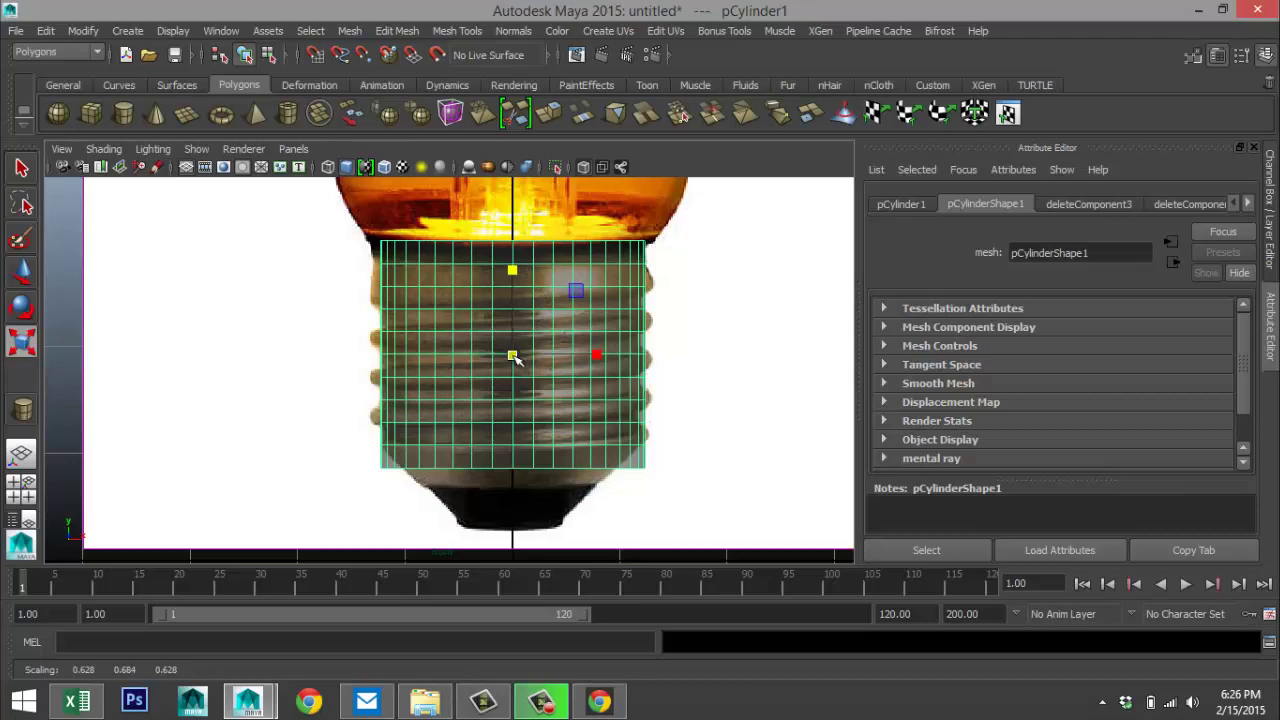
- Scale the cylinder up uniformly to the outer width of the reference threads and lower it to Y about 1.83
{"action": "left_click_drag", "start_coordinate": [511, 354], "coordinate": [527, 358]}
{"action": "key", "text": "w"}
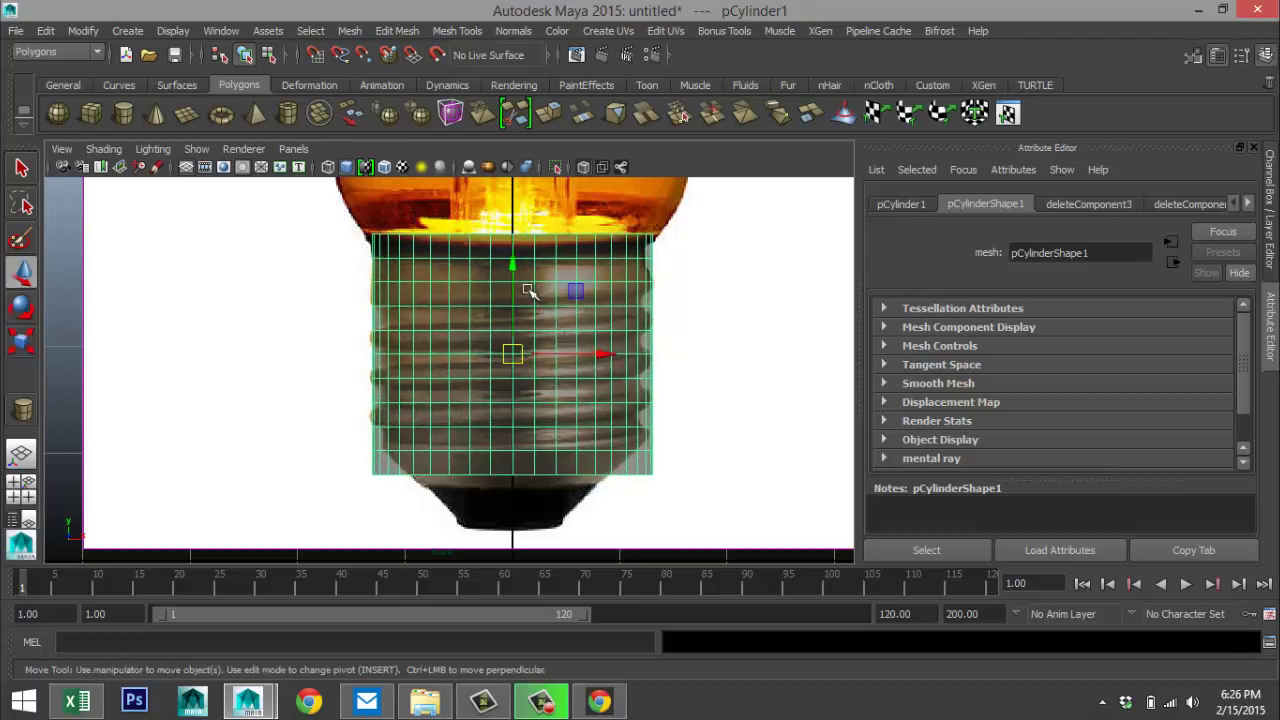
{"action": "left_click_drag", "start_coordinate": [517, 270], "coordinate": [517, 280]}
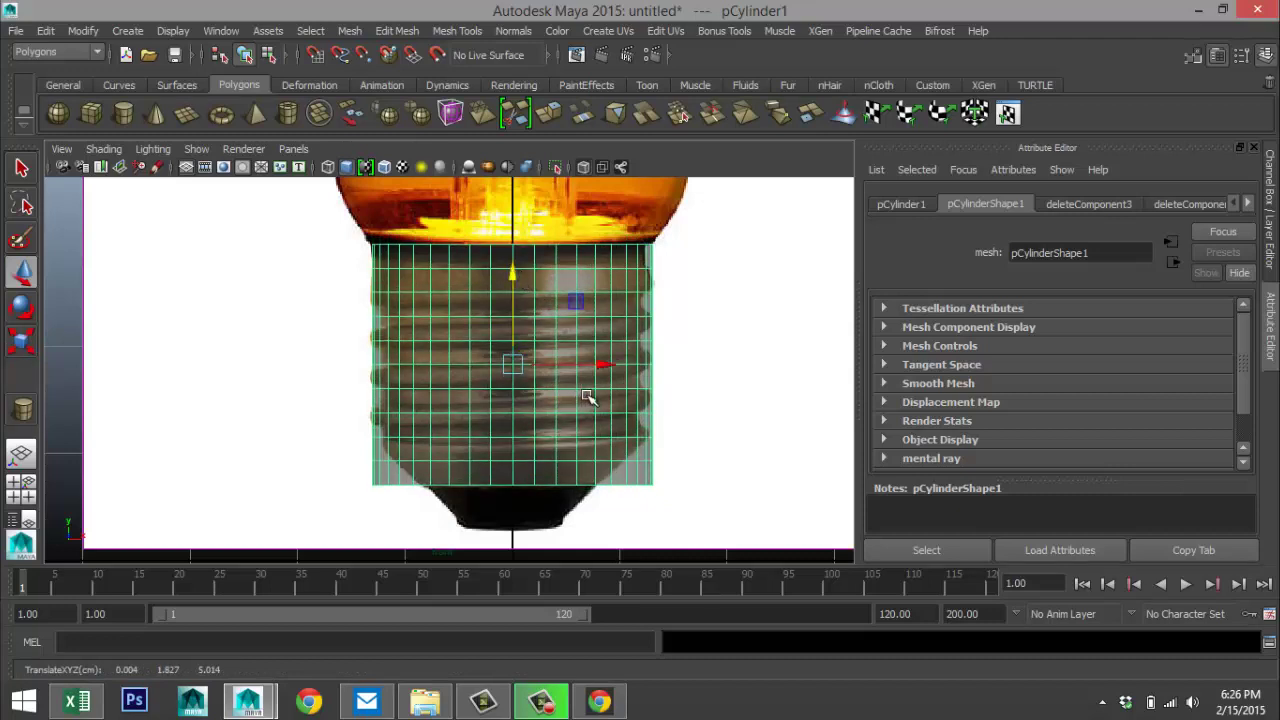
- In face mode, select four alternating horizontal face rings around the cylinder, starting with the third row from its upper edge
{"action": "middle_click_drag", "start_coordinate": [666, 388], "coordinate": [659, 404], "text": "alt"}
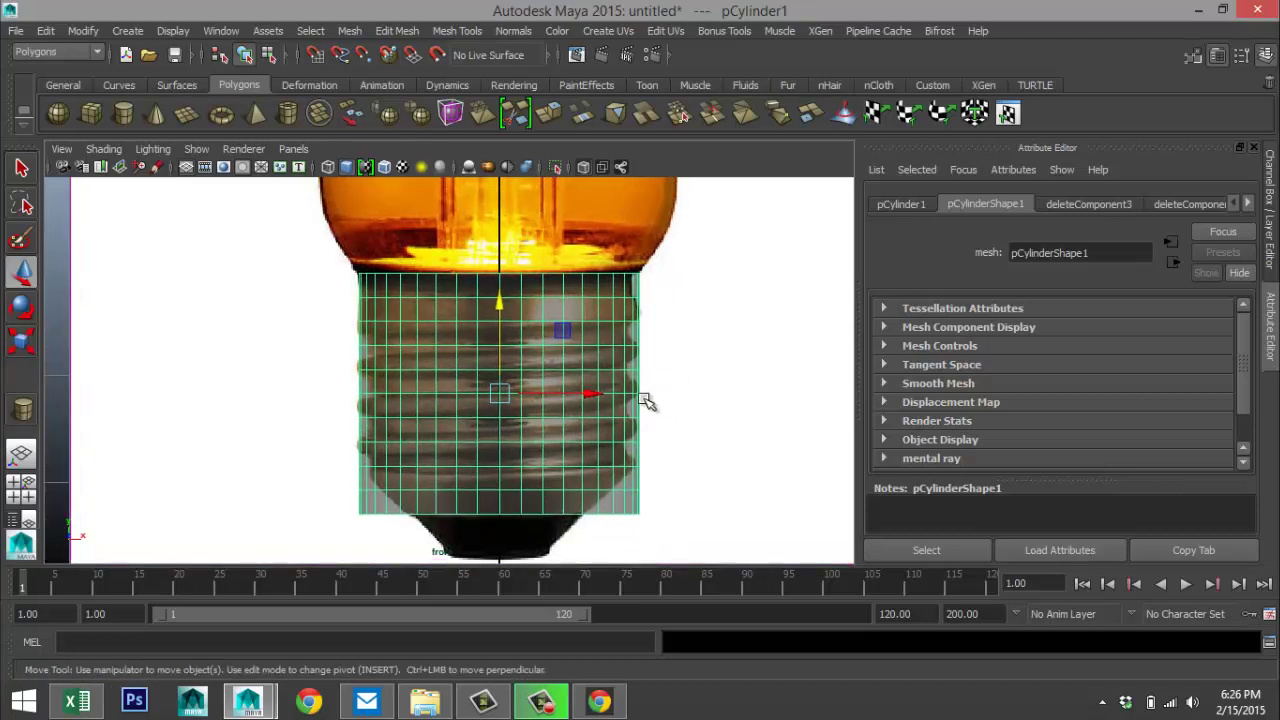
{"action": "right_click_drag", "start_coordinate": [418, 335], "coordinate": [416, 290]}
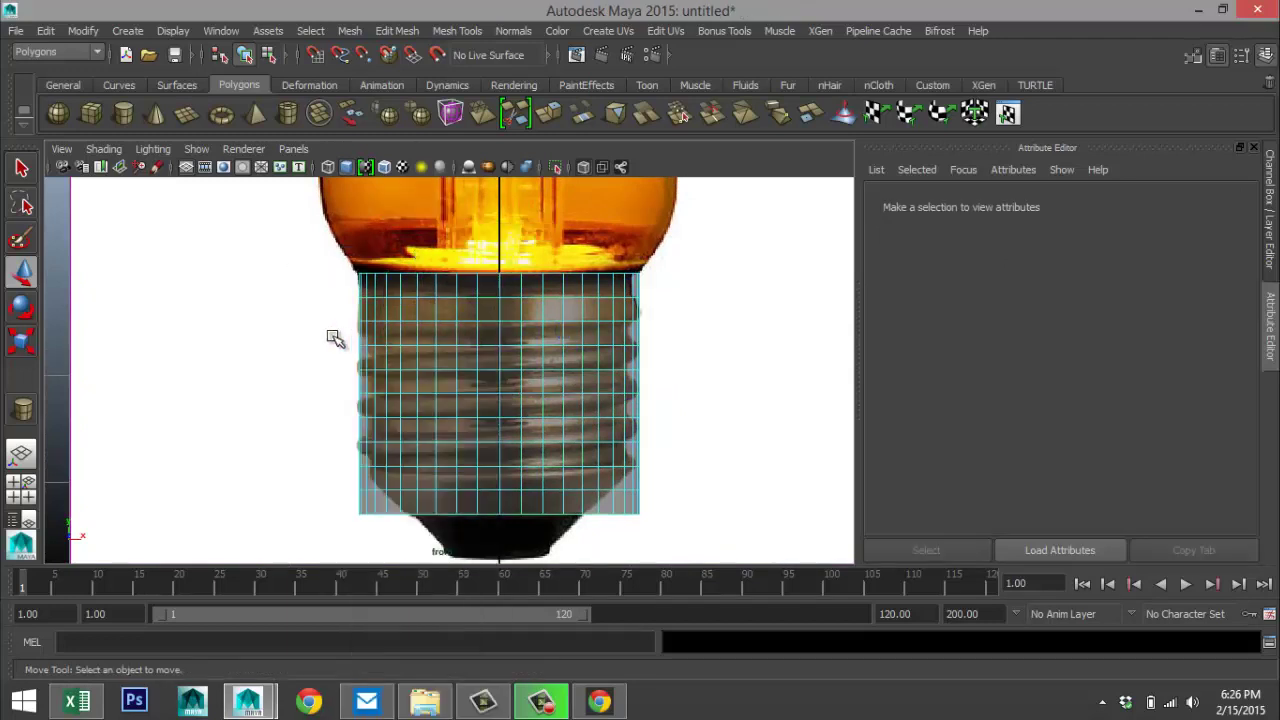
{"action": "left_click_drag", "start_coordinate": [327, 333], "coordinate": [684, 334]}
{"action": "left_click_drag", "start_coordinate": [339, 379], "coordinate": [695, 386], "text": "shift"}
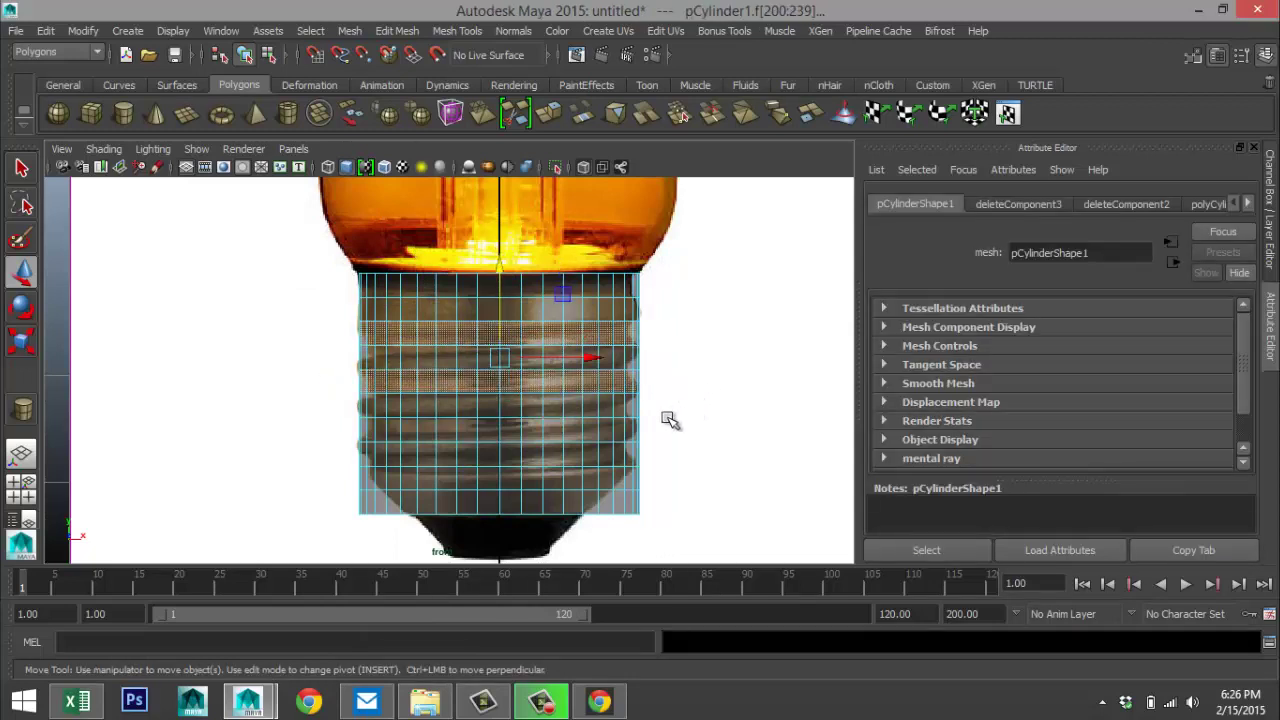
{"action": "left_click_drag", "start_coordinate": [354, 432], "coordinate": [712, 434]}
{"action": "left_click_drag", "start_coordinate": [337, 477], "coordinate": [711, 477]}
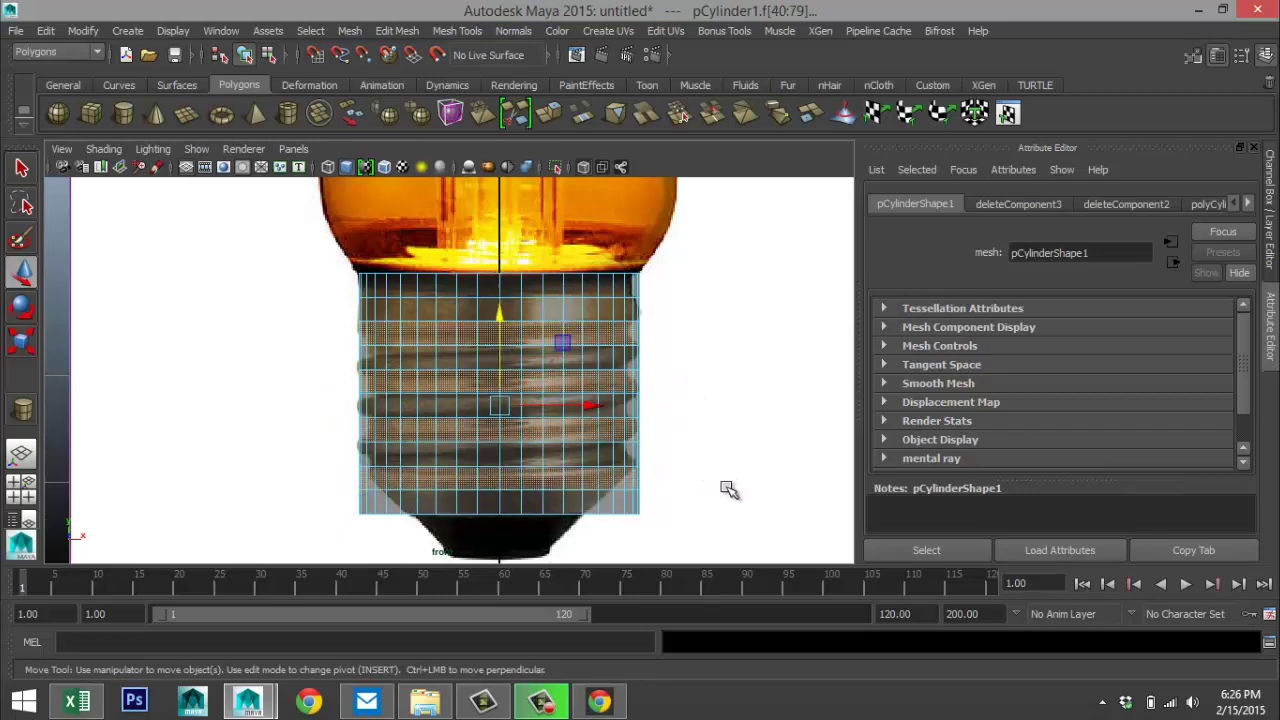
- Extrude the four selected face rings, scale them outward past the cylinder wall and reduce their vertical scale to level the ridges
{"action": "left_click", "coordinate": [397, 31]}
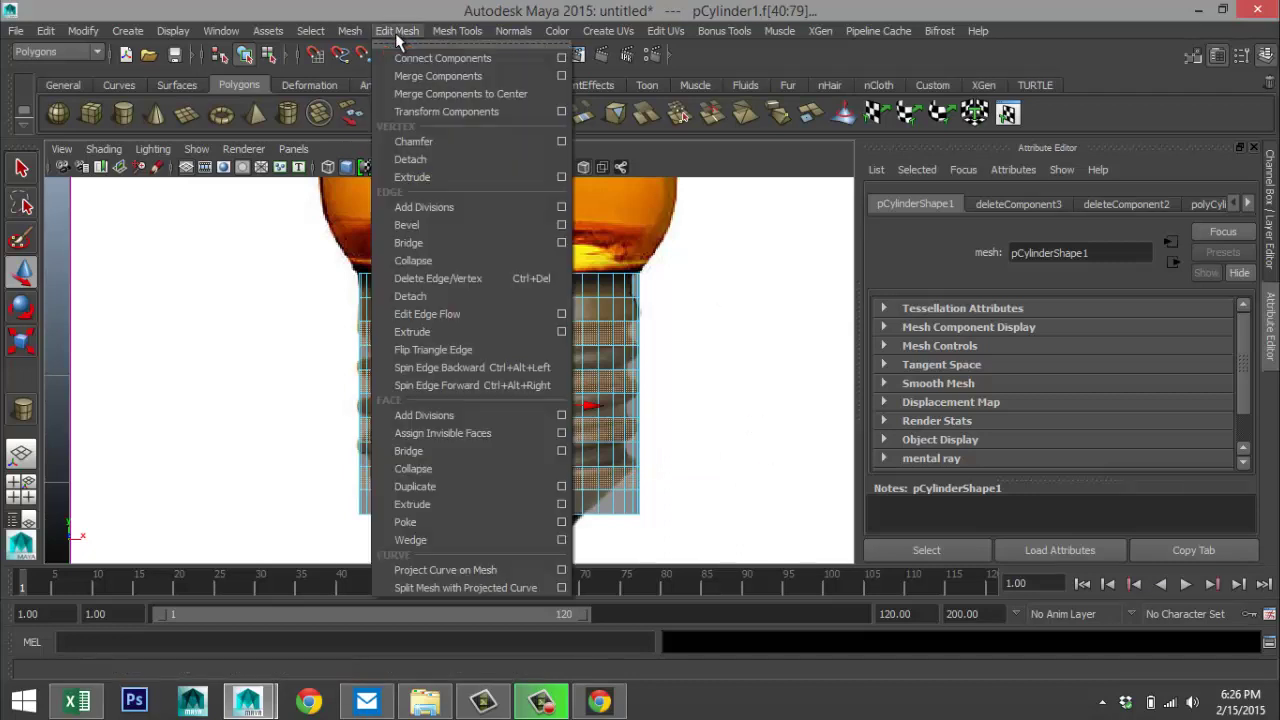
{"action": "left_click", "coordinate": [451, 505]}
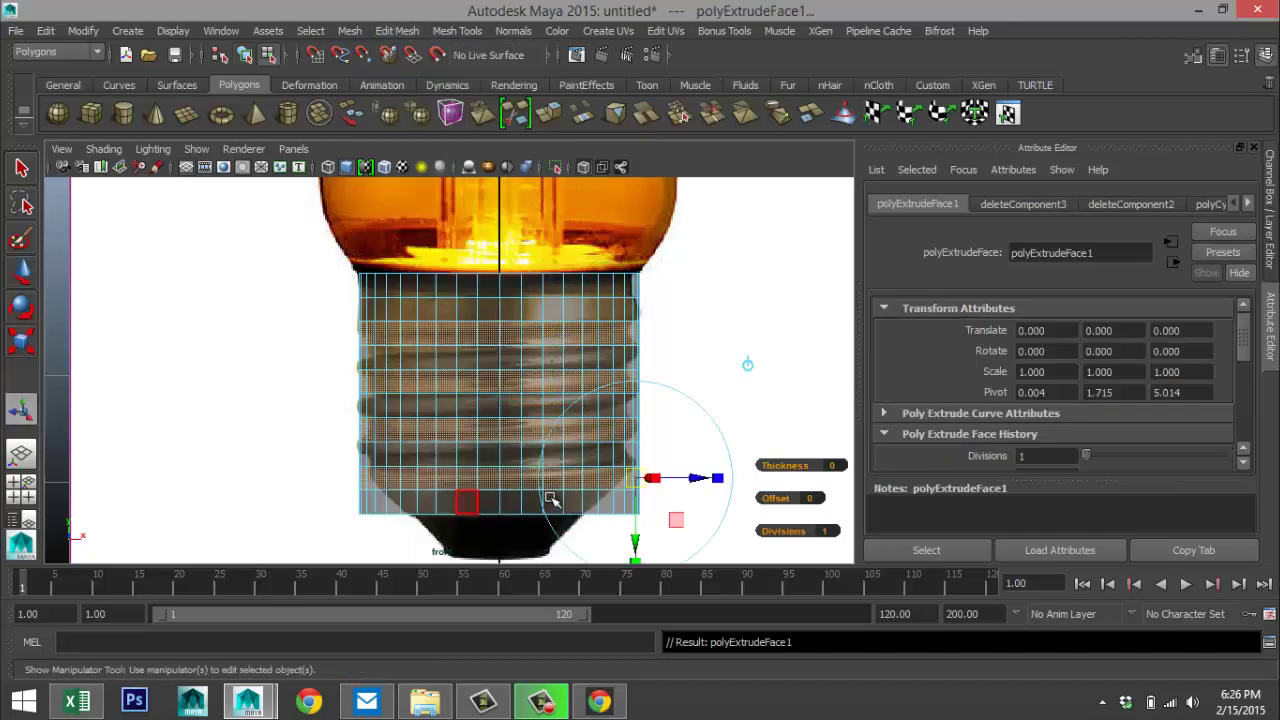
{"action": "key", "text": "r"}
{"action": "left_click_drag", "start_coordinate": [499, 406], "coordinate": [526, 419]}
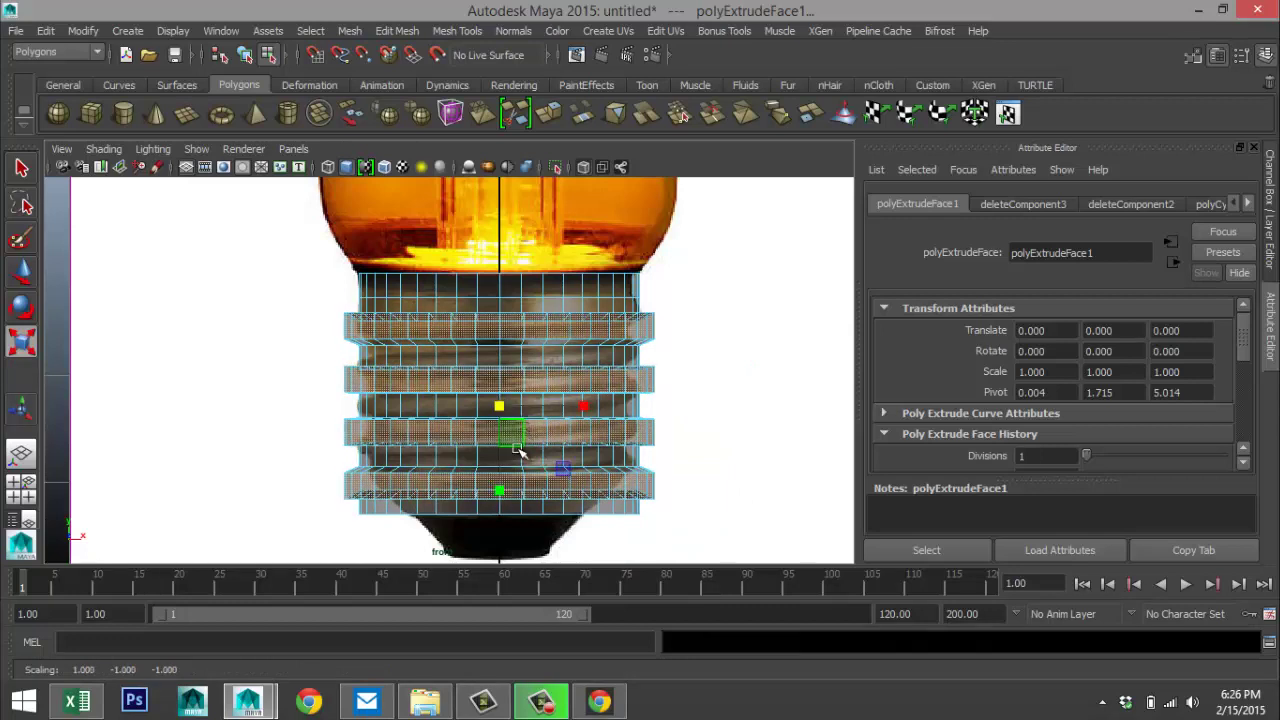
{"action": "left_click_drag", "start_coordinate": [500, 491], "coordinate": [505, 481]}
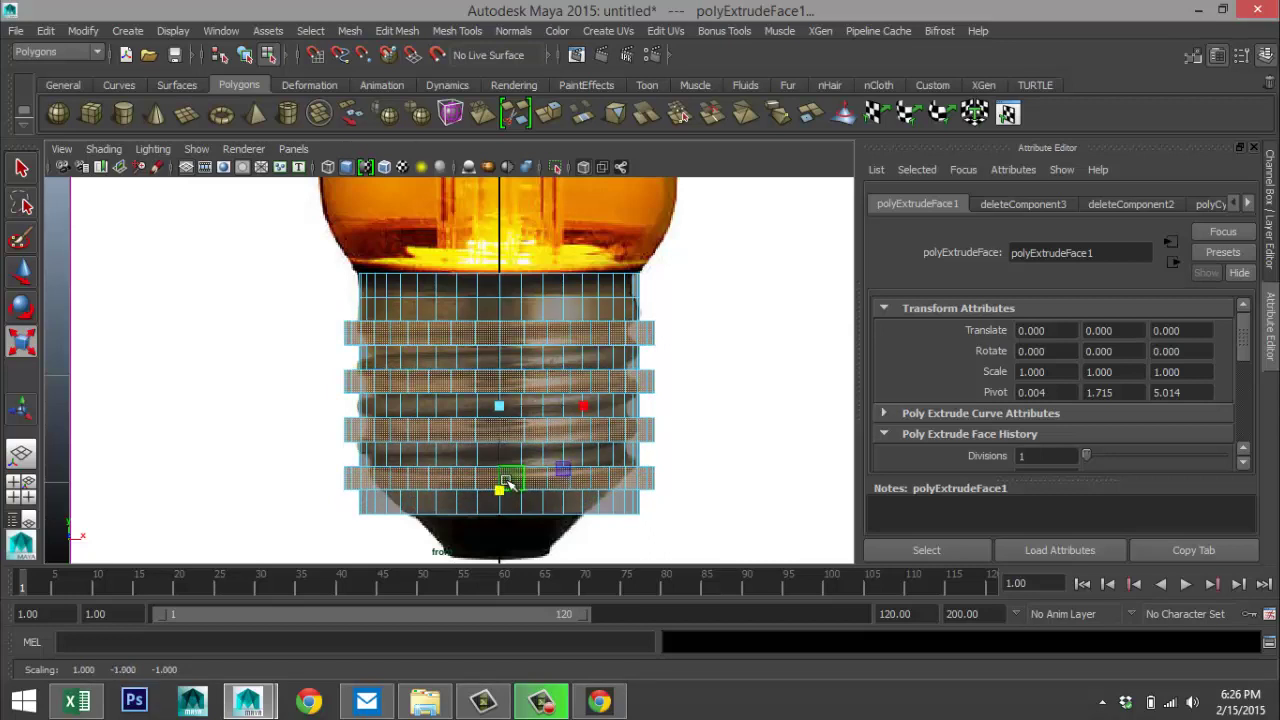
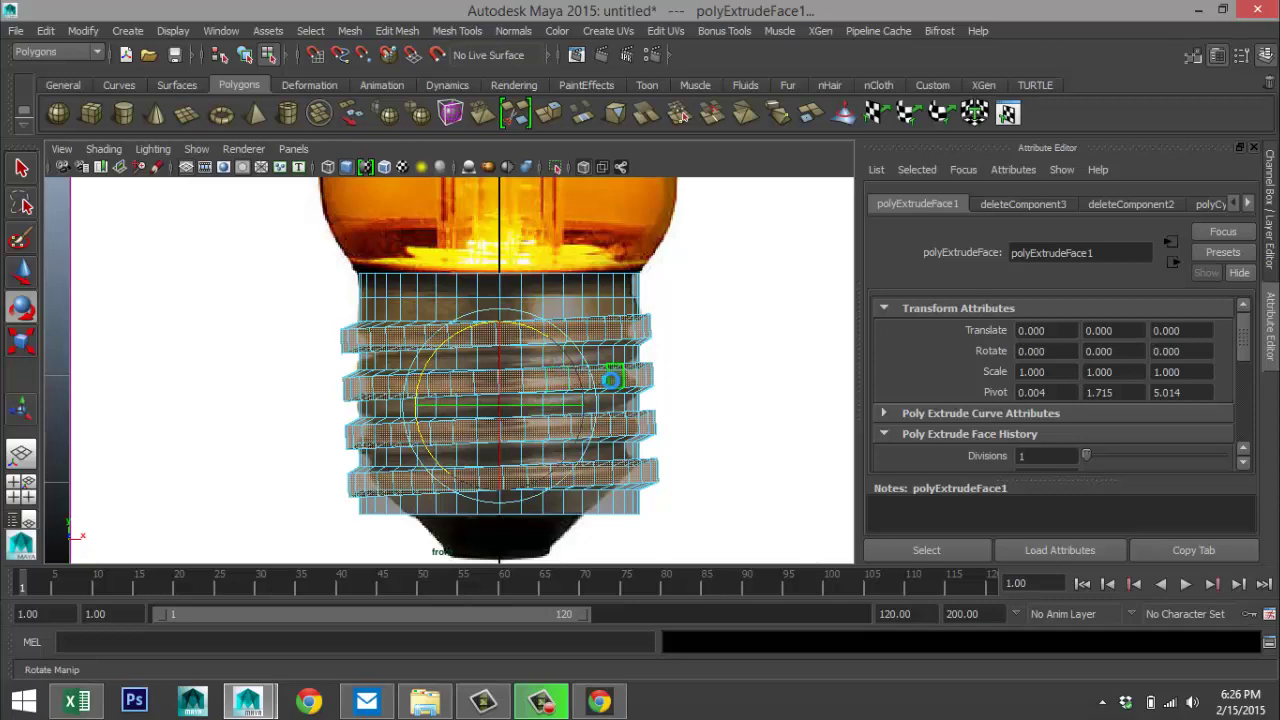
- Undo the last rotation of the extruded face rings and clear the face selection in the perspective view
{"action": "key", "text": "ctrl+z"}
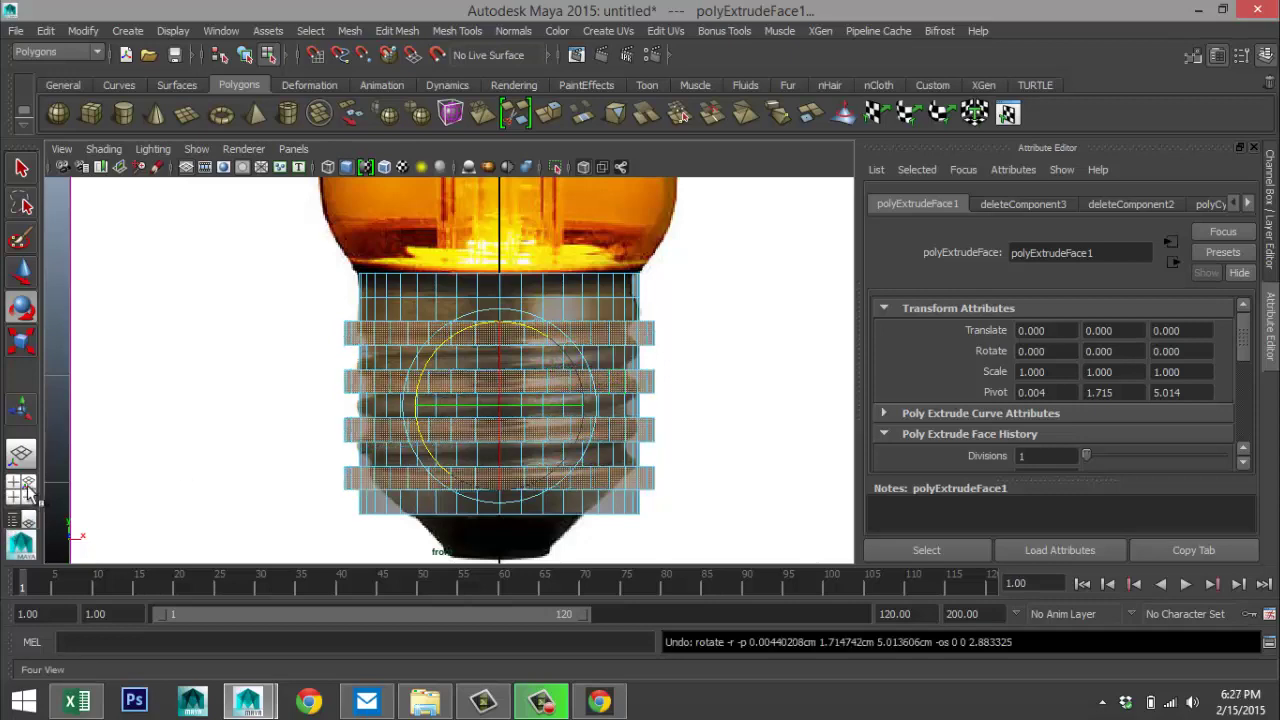
{"action": "left_click", "coordinate": [38, 490]}
{"action": "key", "text": "space"}
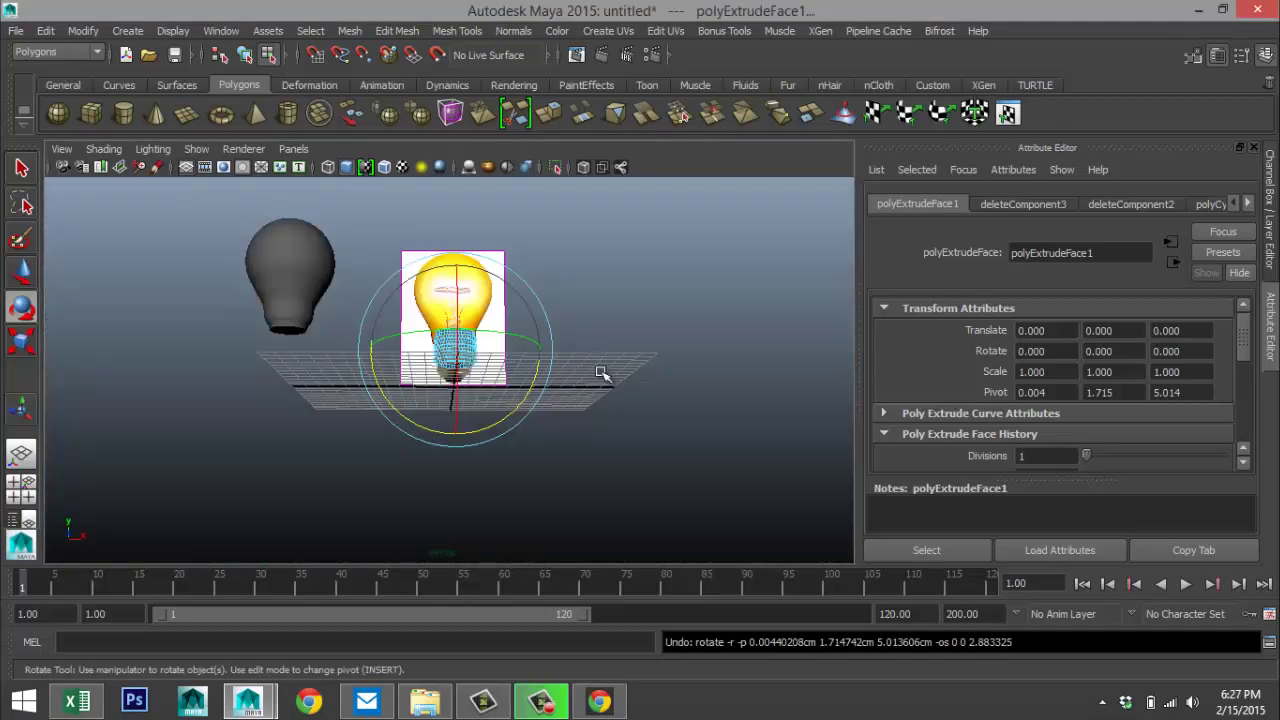
{"action": "scroll", "coordinate": [601, 372], "scroll_direction": "up", "scroll_amount": 3}
{"action": "left_click_drag", "start_coordinate": [598, 374], "coordinate": [627, 404], "text": "alt"}
{"action": "left_click", "coordinate": [614, 430]}
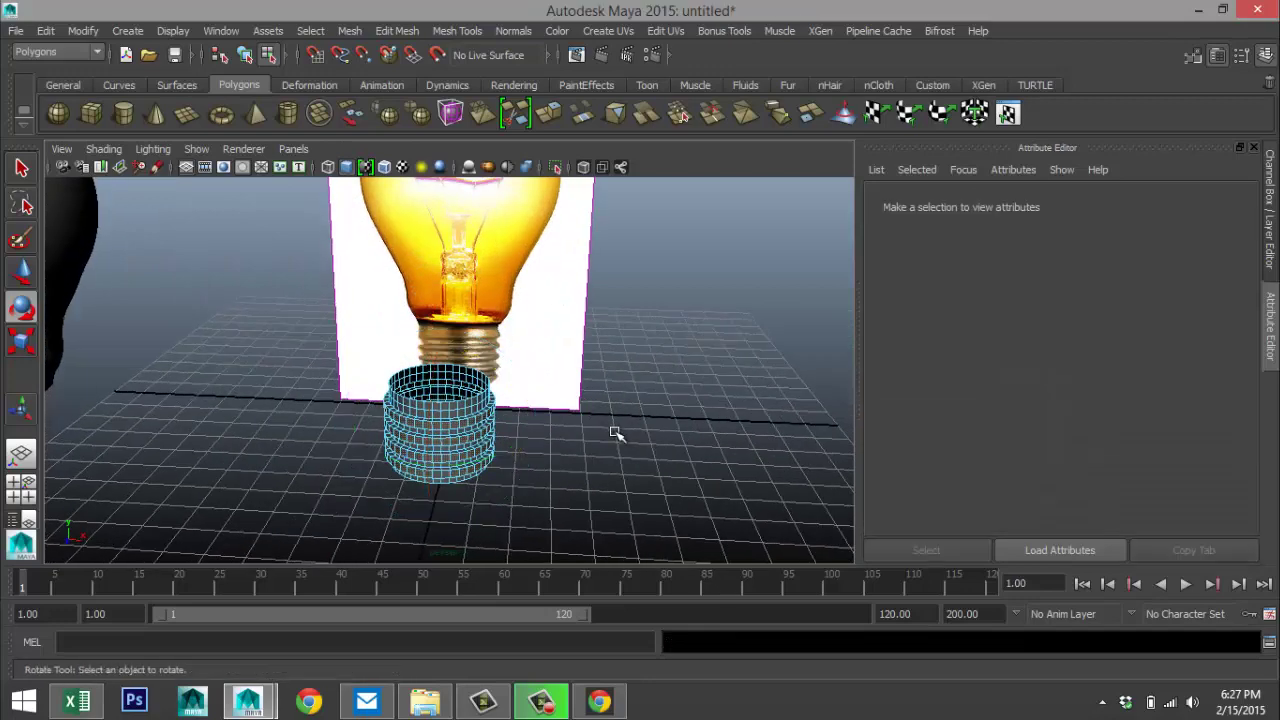
- Return the ridged cylinder to object mode, select it and switch it to edge selection
{"action": "middle_click_drag", "start_coordinate": [611, 434], "coordinate": [649, 367], "text": "alt"}
{"action": "scroll", "coordinate": [584, 398], "scroll_direction": "up", "scroll_amount": 4}
{"action": "right_click_drag", "start_coordinate": [526, 328], "coordinate": [607, 241]}
{"action": "left_click", "coordinate": [608, 241]}
{"action": "scroll", "coordinate": [600, 400], "scroll_direction": "up", "scroll_amount": 6}
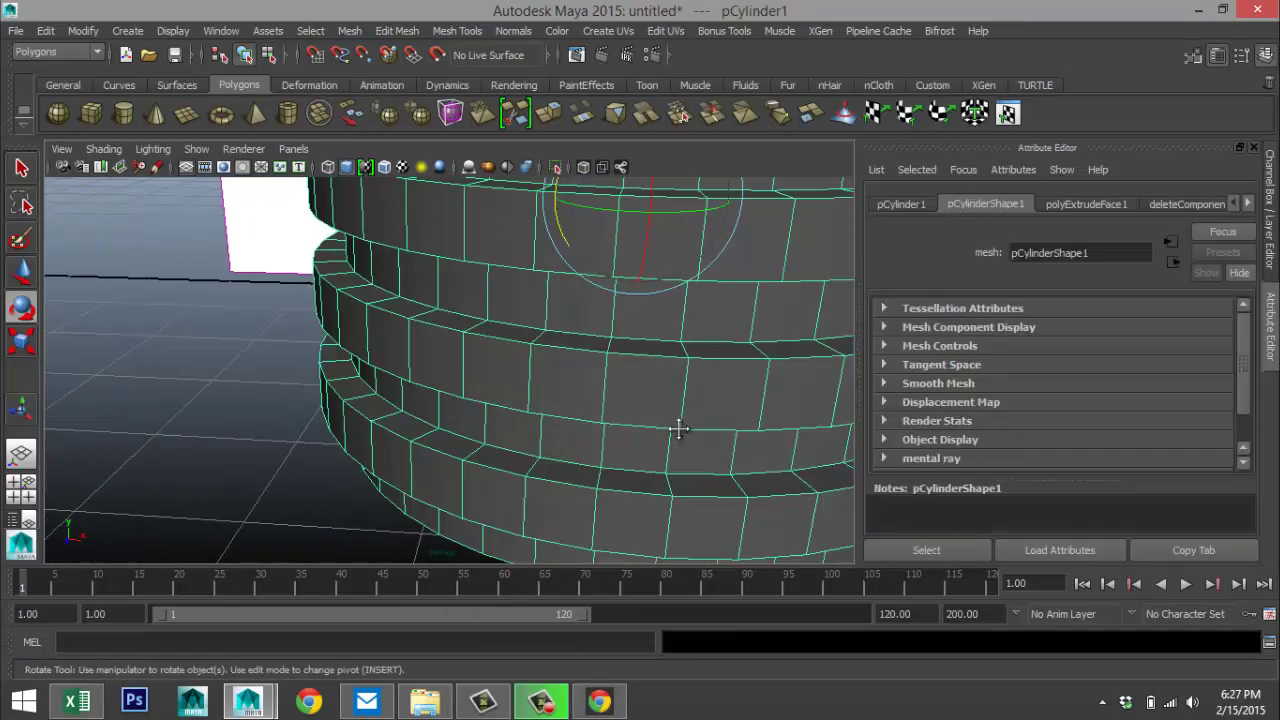
{"action": "scroll", "coordinate": [610, 455], "scroll_direction": "down", "scroll_amount": 5}
{"action": "scroll", "coordinate": [590, 440], "scroll_direction": "up", "scroll_amount": 3}
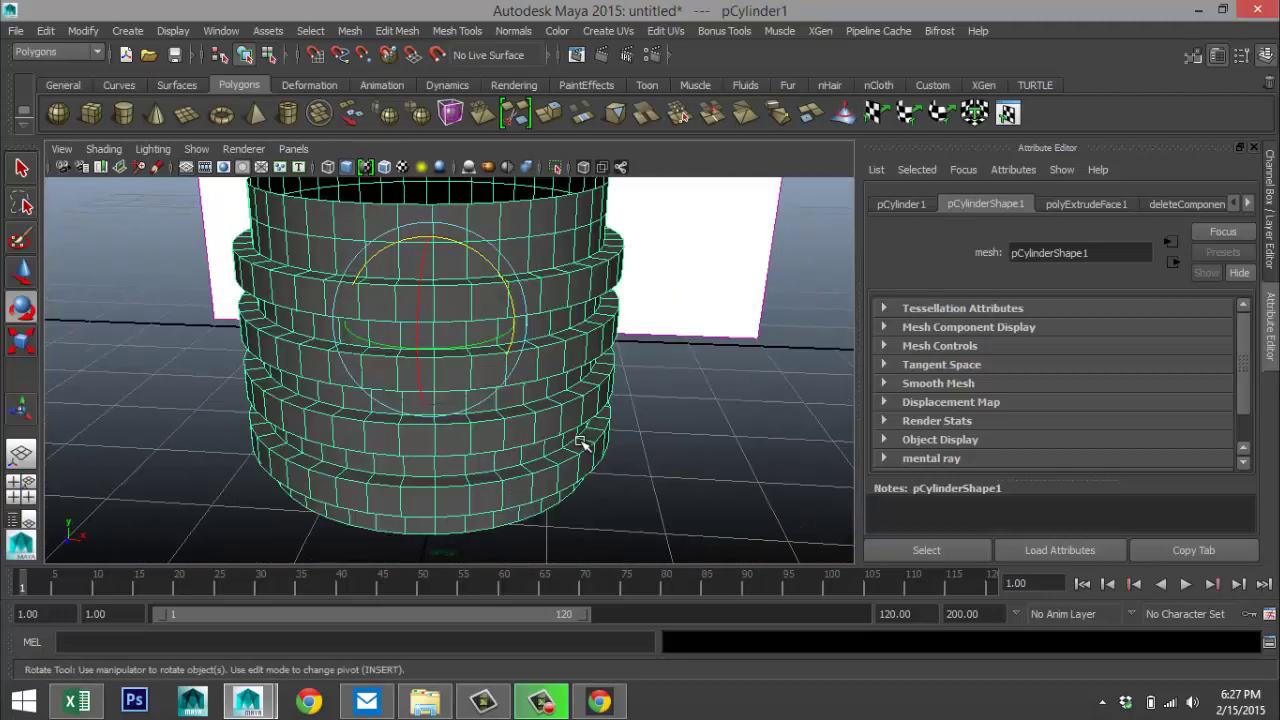
{"action": "scroll", "coordinate": [605, 442], "scroll_direction": "down", "scroll_amount": 1}
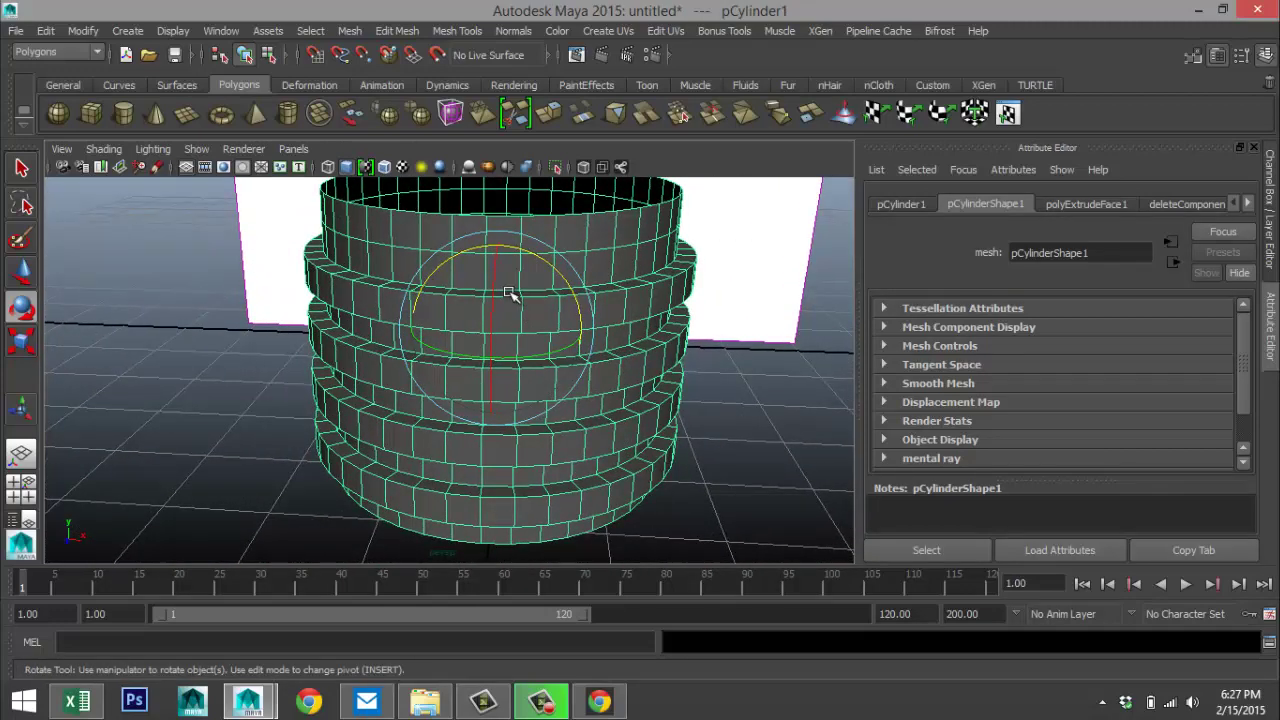
{"action": "right_click_drag", "start_coordinate": [508, 293], "coordinate": [526, 206]}
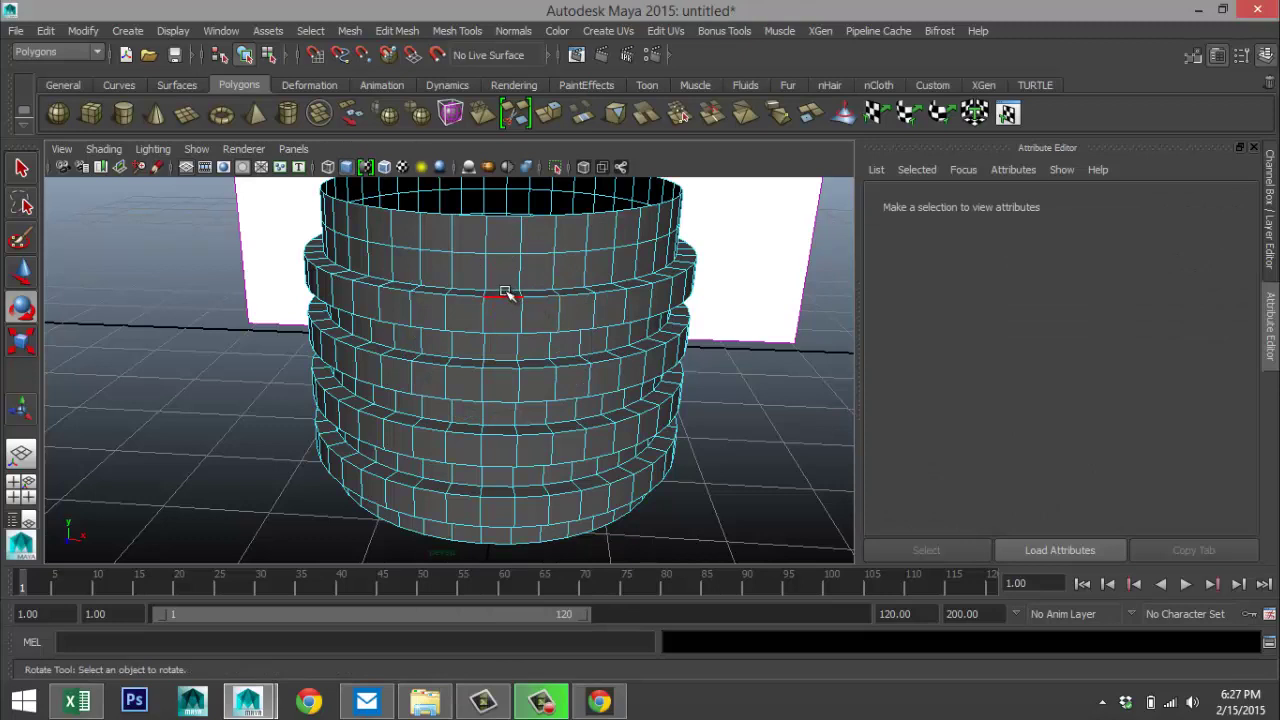
- Select the horizontal edge loops along the cylinder's ridges, working down from the first ridge's upper edge to the last ridge
{"action": "double_click", "coordinate": [506, 292]}
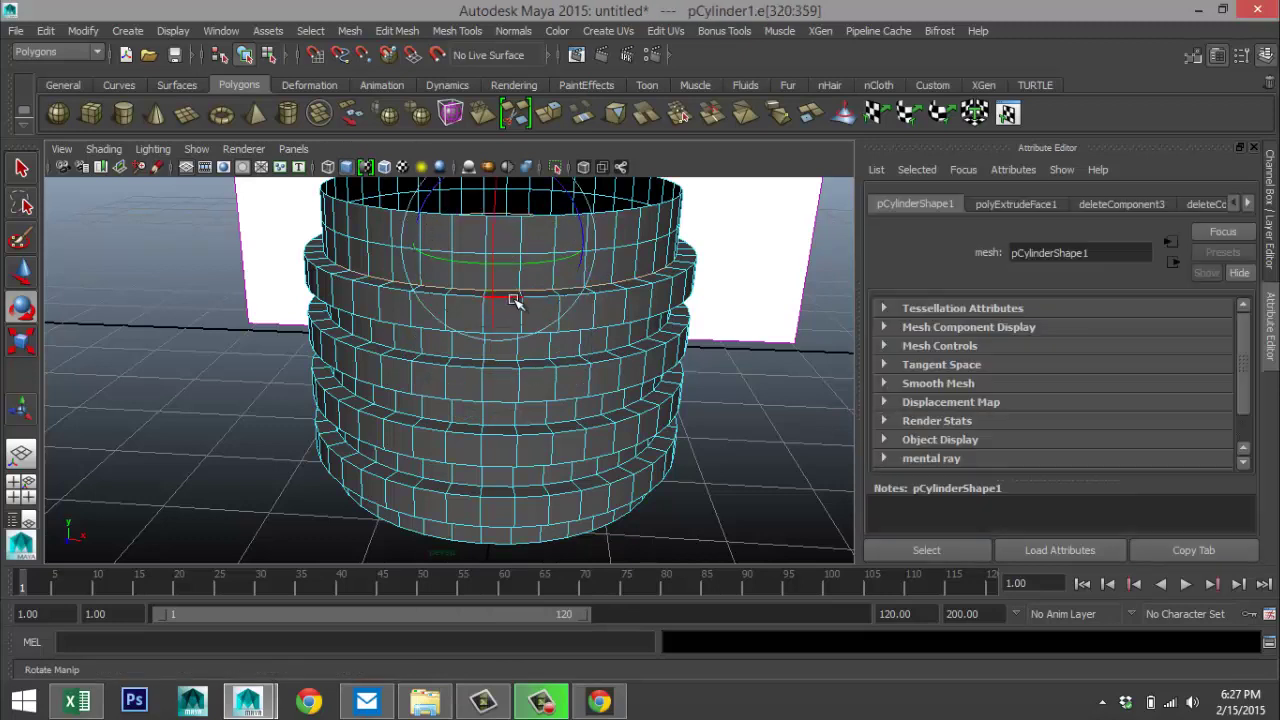
{"action": "double_click", "coordinate": [574, 331], "text": "shift"}
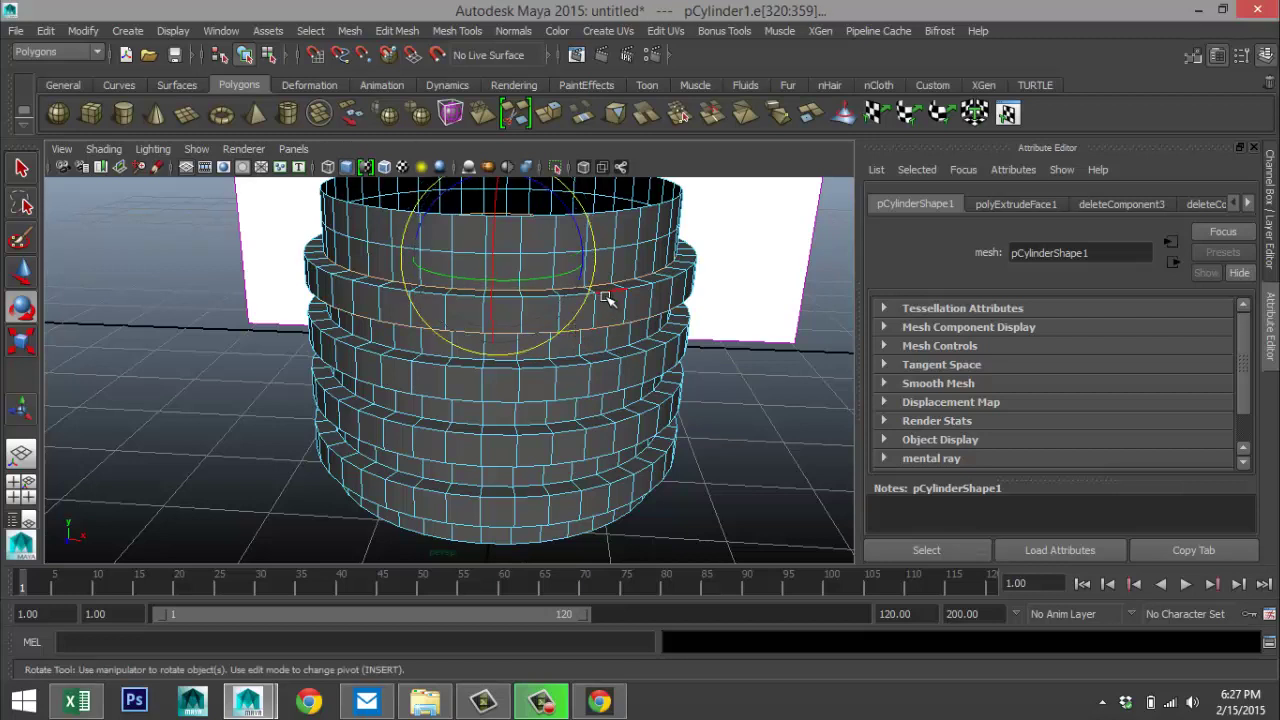
{"action": "double_click", "coordinate": [604, 364], "text": "shift"}
{"action": "double_click", "coordinate": [604, 398], "text": "shift"}
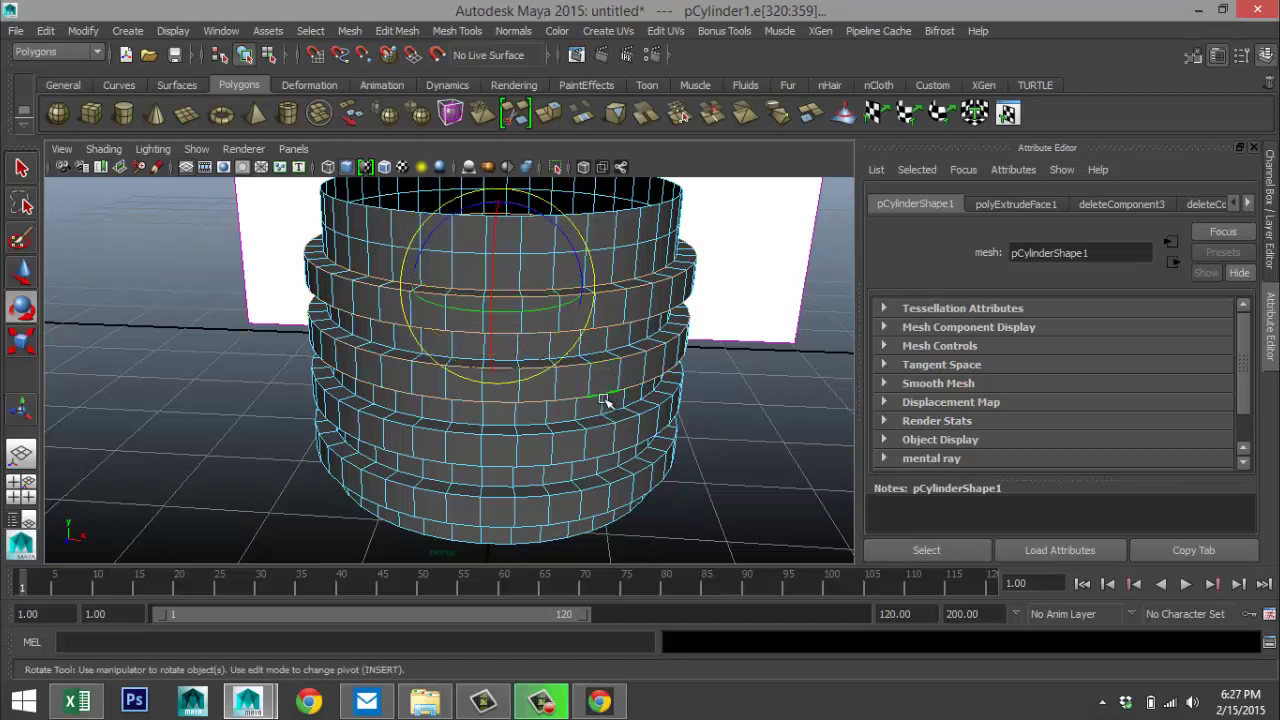
{"action": "left_click", "coordinate": [600, 427], "text": "shift"}
{"action": "left_click", "coordinate": [600, 458], "text": "shift"}
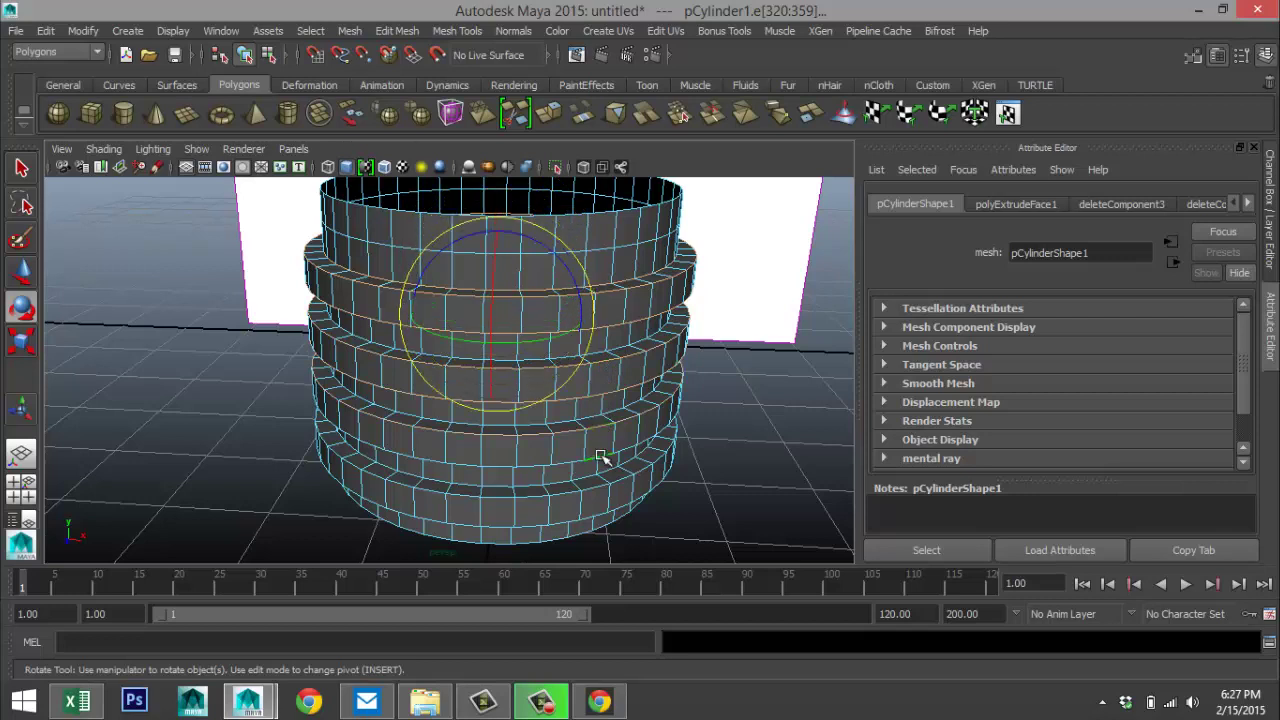
{"action": "left_click", "coordinate": [592, 490], "text": "shift"}
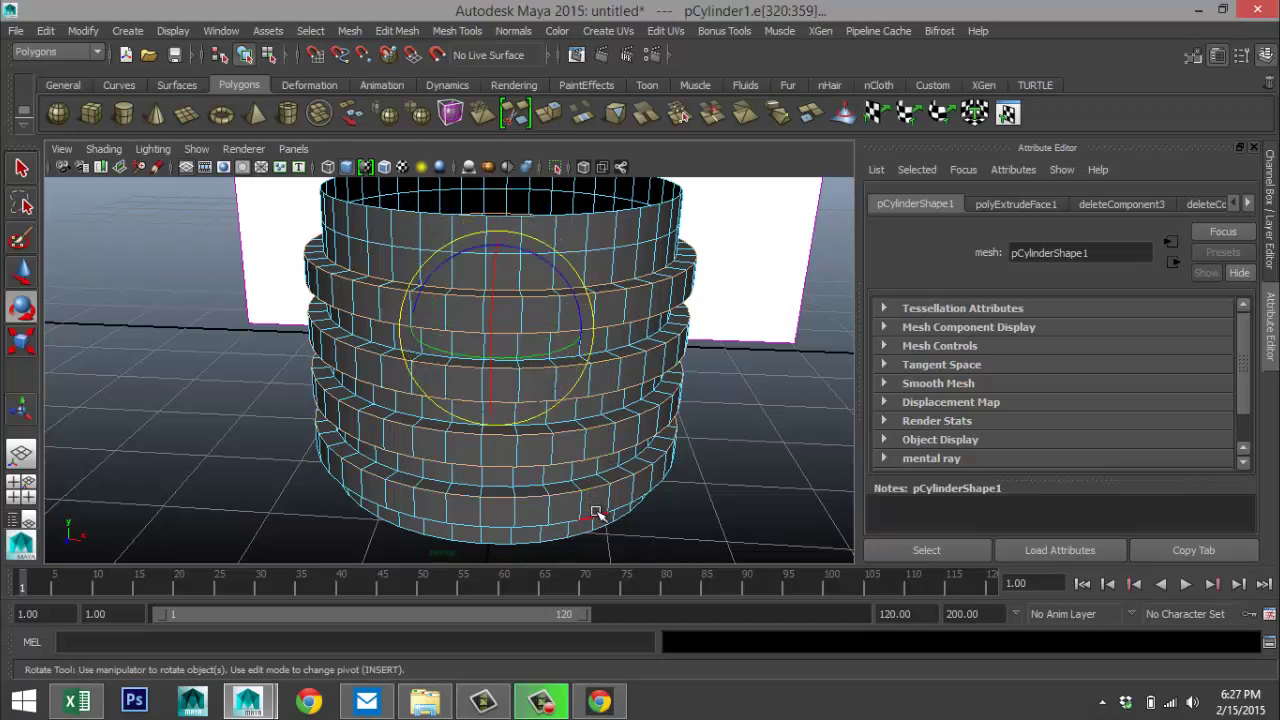
{"action": "left_click", "coordinate": [597, 513], "text": "shift"}
{"action": "left_click", "coordinate": [562, 487], "text": "shift"}
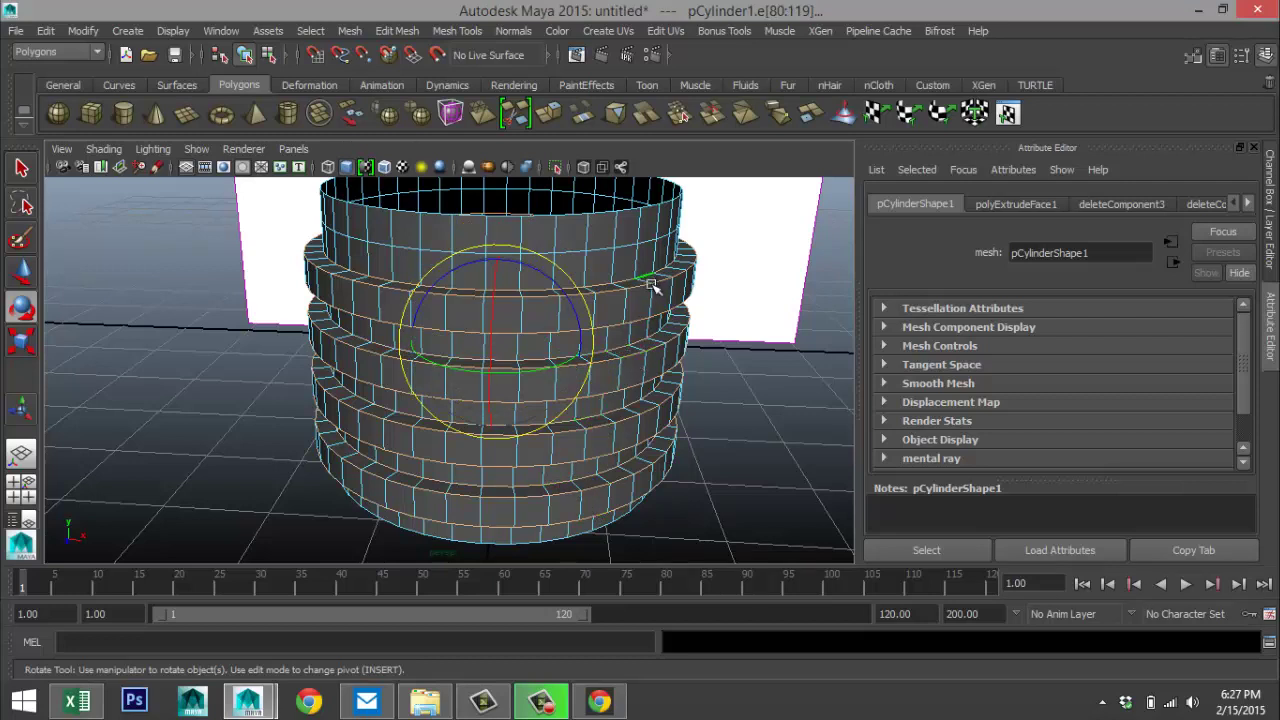
- Add the remaining edge loops on the undersides of the ridges to the selection, down to the inner loop beneath the lowest ridge
{"action": "left_click_drag", "start_coordinate": [652, 410], "coordinate": [646, 503], "text": "alt"}
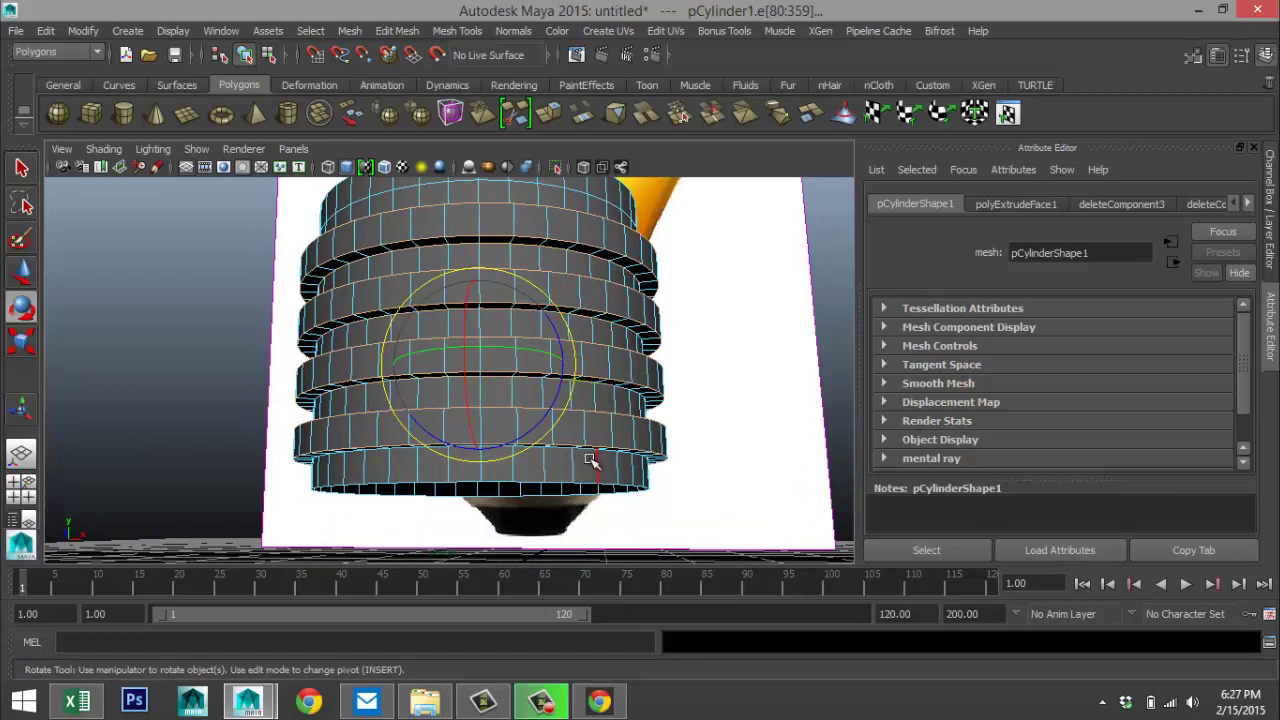
{"action": "double_click", "coordinate": [590, 455], "text": "shift"}
{"action": "scroll", "coordinate": [688, 452], "scroll_direction": "down", "scroll_amount": 4}
{"action": "left_click_drag", "start_coordinate": [651, 352], "coordinate": [600, 351], "text": "alt"}
{"action": "middle_click_drag", "start_coordinate": [600, 351], "coordinate": [540, 268], "text": "alt"}
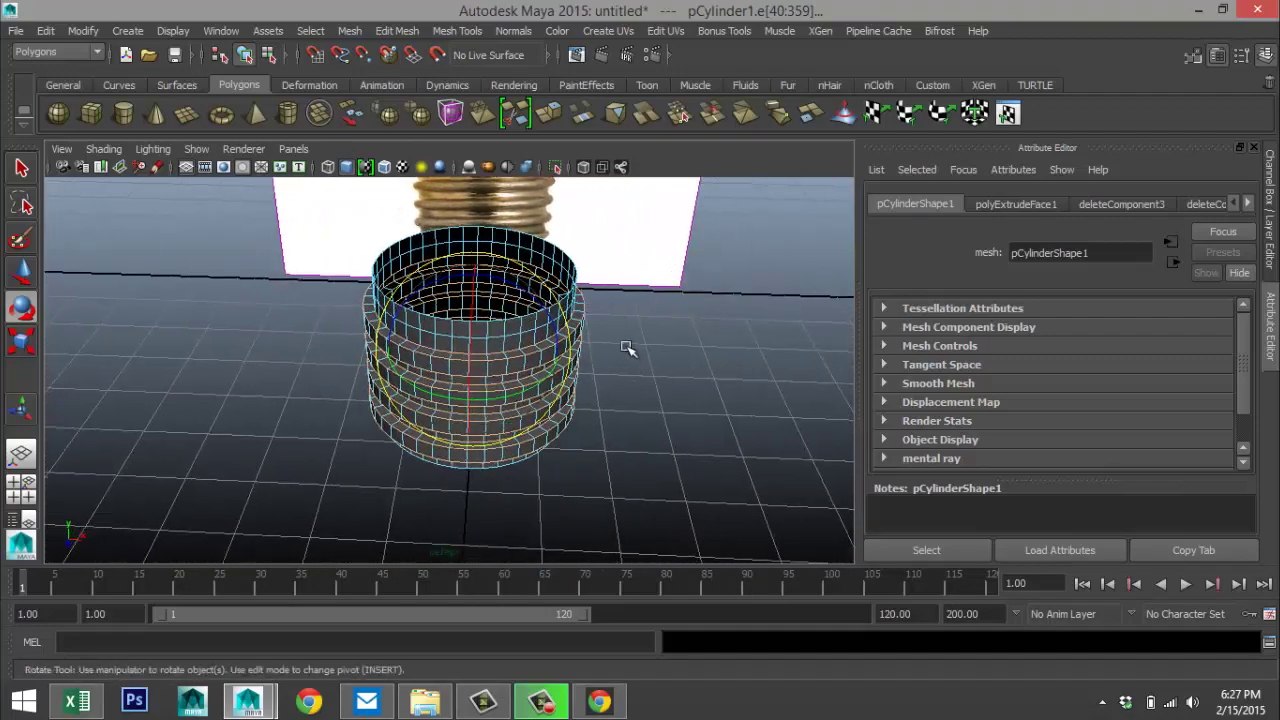
{"action": "scroll", "coordinate": [628, 350], "scroll_direction": "up", "scroll_amount": 6}
{"action": "scroll", "coordinate": [626, 355], "scroll_direction": "down", "scroll_amount": 6}
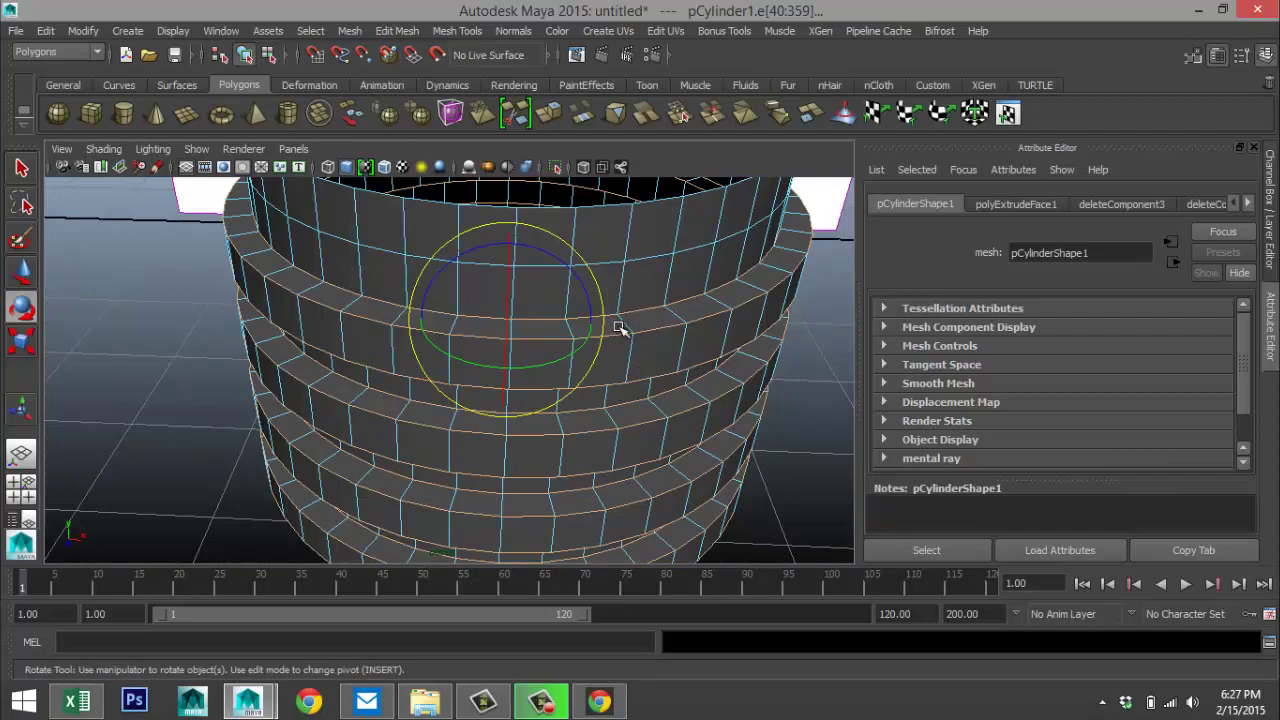
{"action": "left_click_drag", "start_coordinate": [634, 409], "coordinate": [603, 200], "text": "alt"}
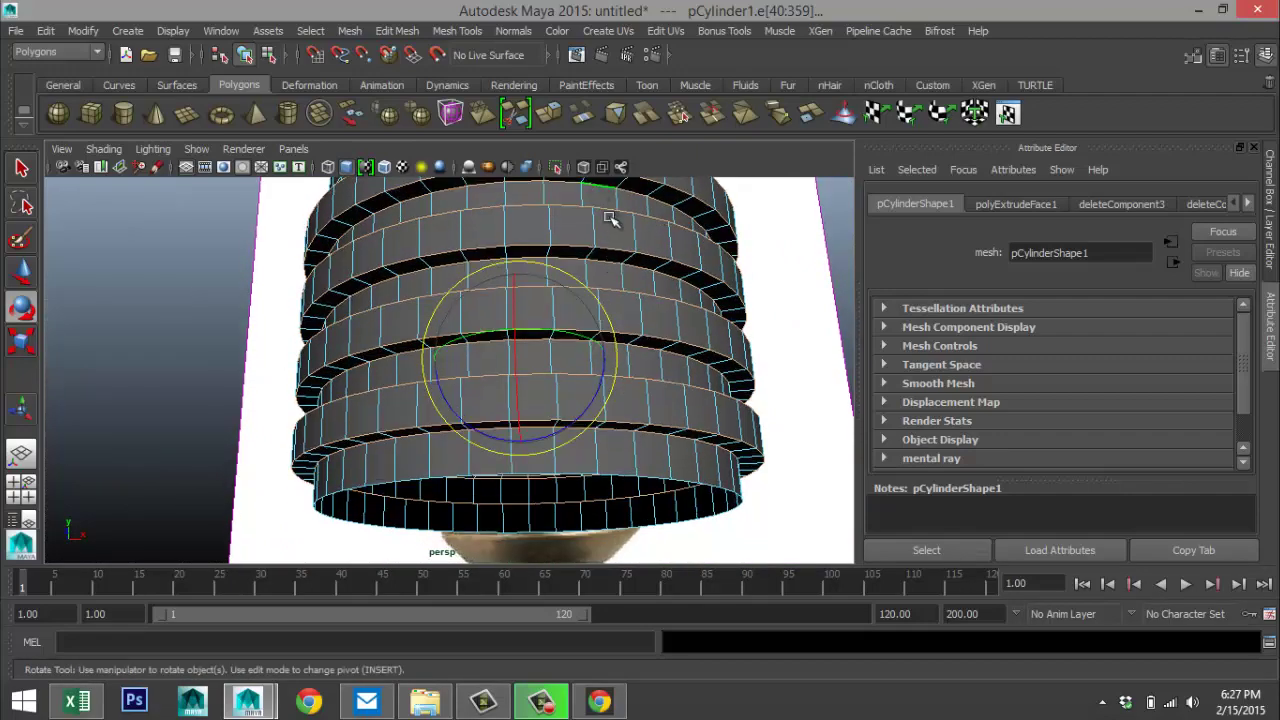
{"action": "left_click_drag", "start_coordinate": [624, 249], "coordinate": [600, 320], "text": "alt"}
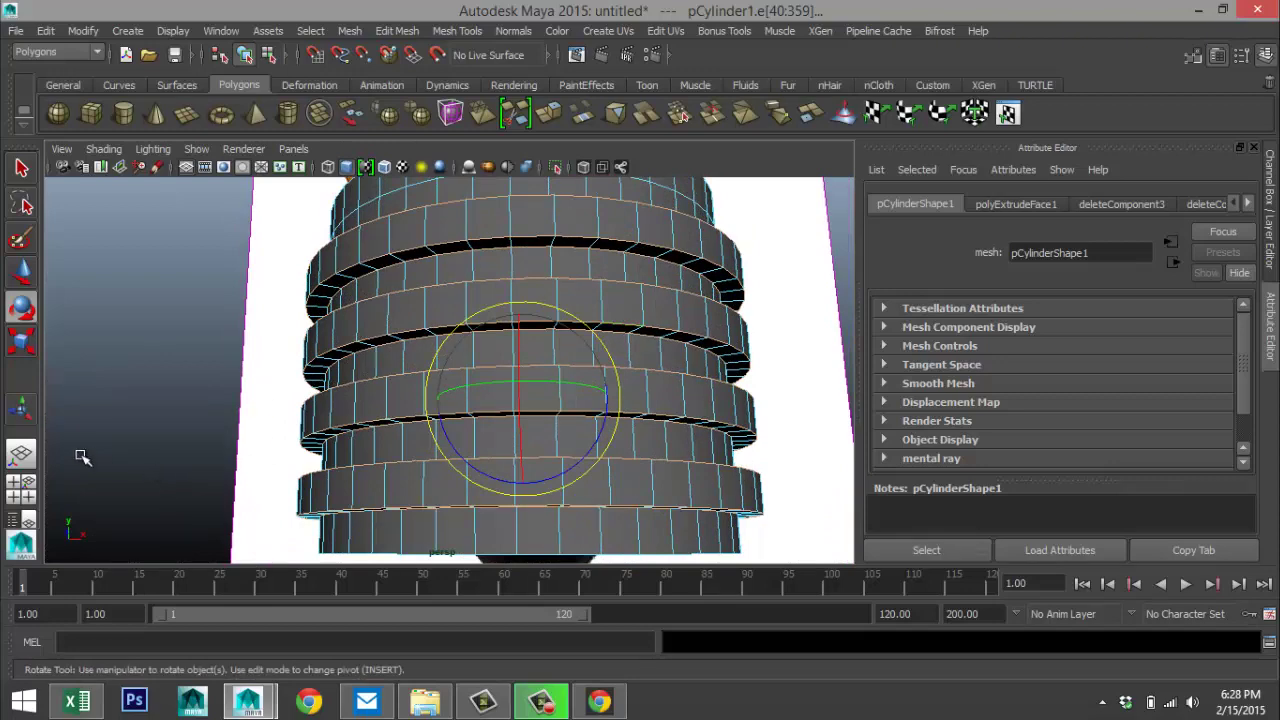
- In the front view, rotate the selected ridge edge loops slightly so the threads slant upward toward positive X
{"action": "left_click", "coordinate": [22, 494]}
{"action": "key", "text": "space"}
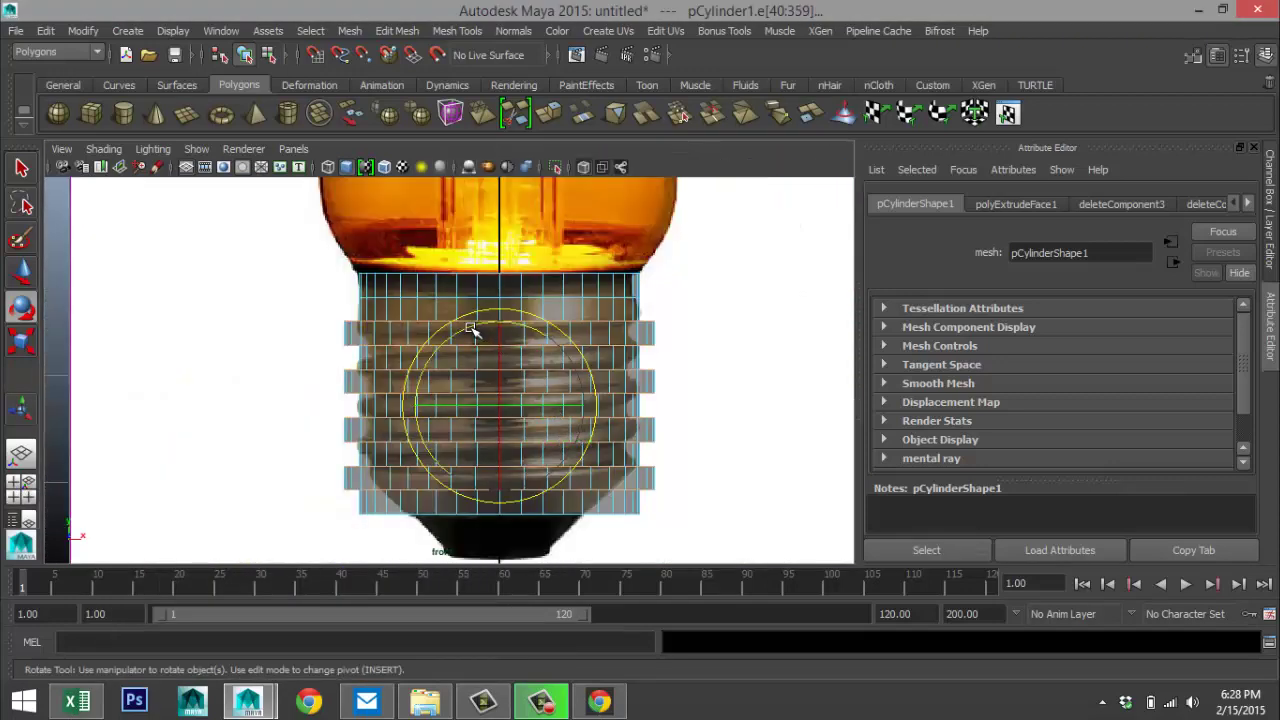
{"action": "left_click_drag", "start_coordinate": [470, 330], "coordinate": [465, 331]}
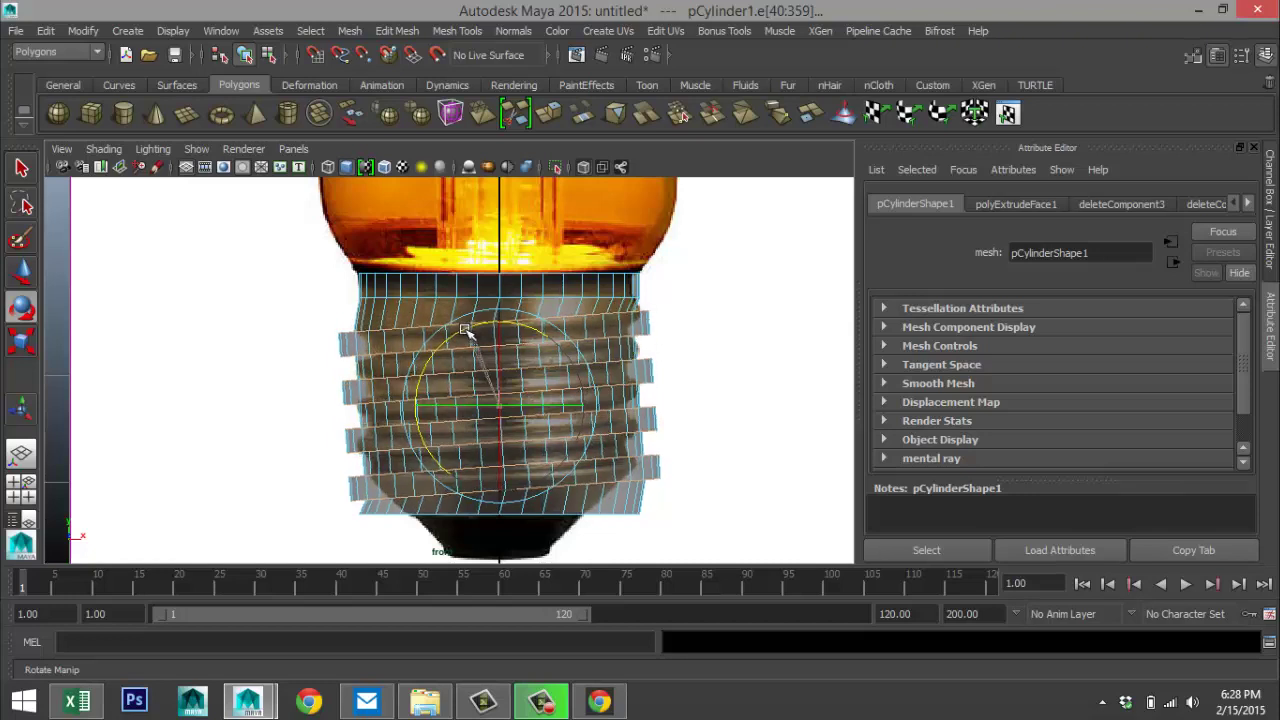
{"action": "left_click_drag", "start_coordinate": [465, 330], "coordinate": [465, 333]}
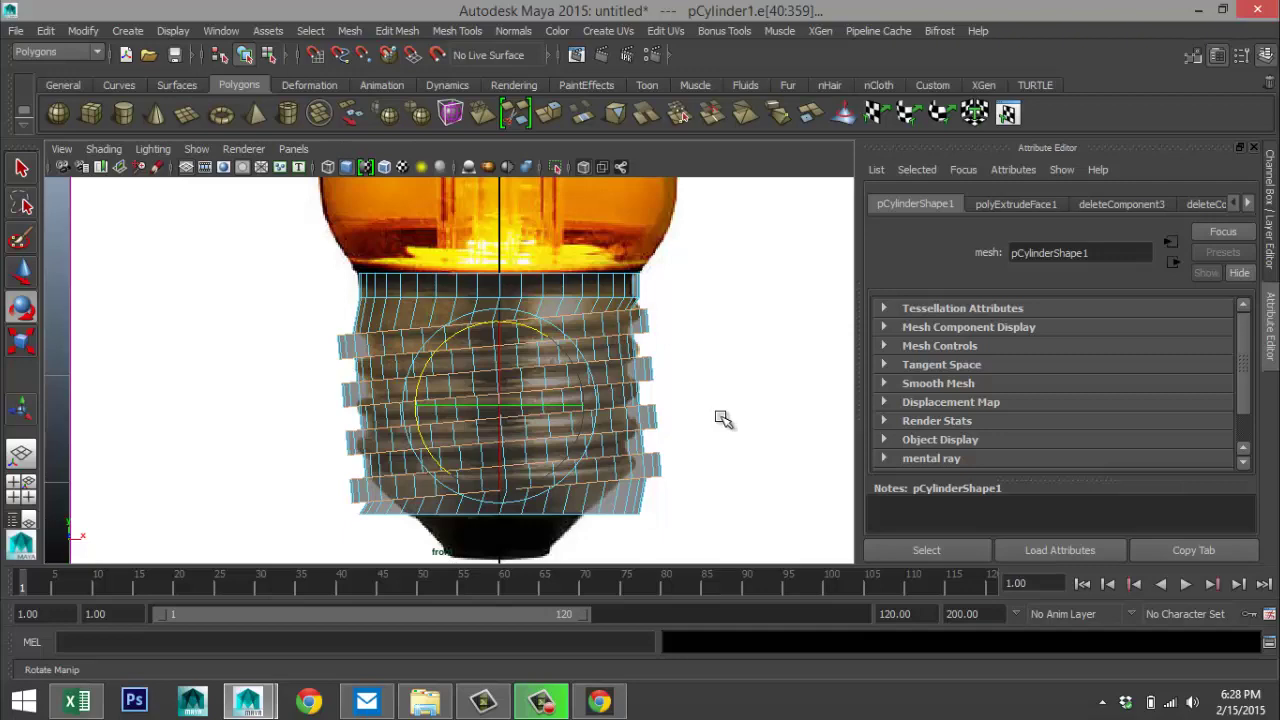
- Return the cylinder to object mode, show it in smooth mesh preview and examine the slanted threads in perspective
{"action": "left_click", "coordinate": [22, 488]}
{"action": "key", "text": "space"}
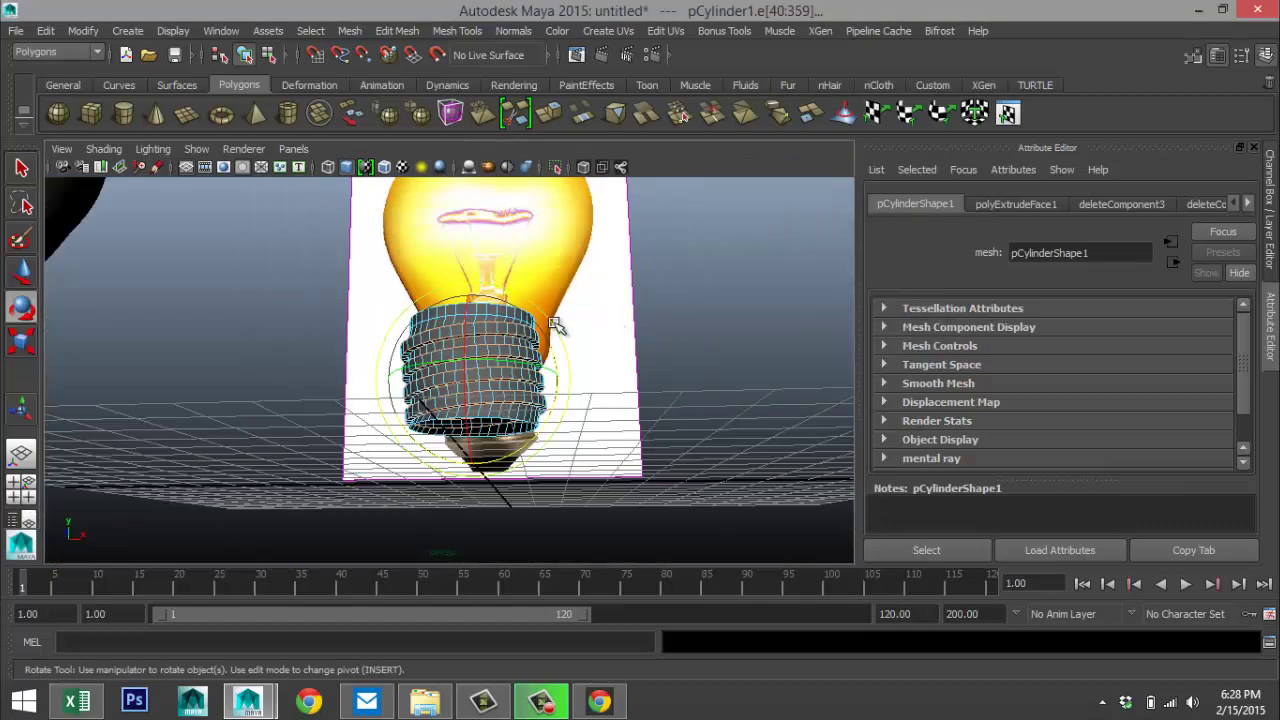
{"action": "left_click_drag", "start_coordinate": [555, 322], "coordinate": [590, 356], "text": "alt"}
{"action": "right_click_drag", "start_coordinate": [525, 254], "coordinate": [597, 234]}
{"action": "left_click", "coordinate": [530, 402]}
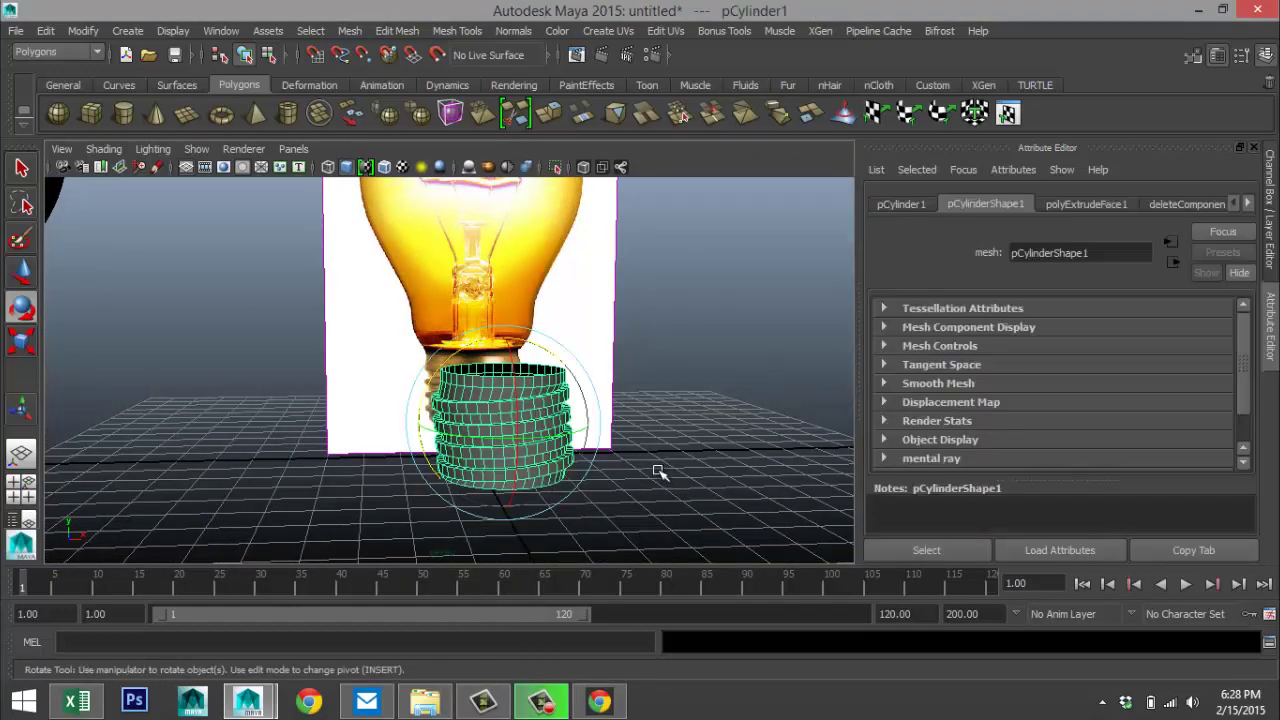
{"action": "left_click", "coordinate": [670, 468]}
{"action": "scroll", "coordinate": [671, 470], "scroll_direction": "up", "scroll_amount": 4}
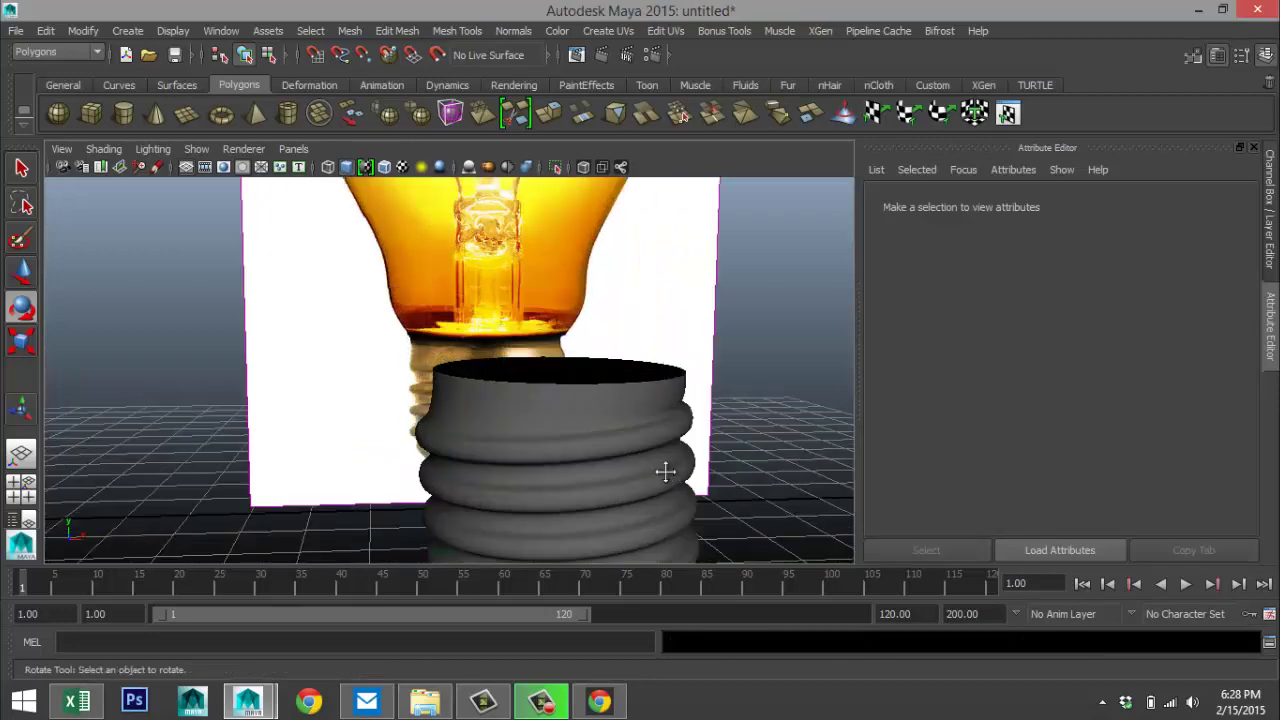
{"action": "middle_click_drag", "start_coordinate": [666, 471], "coordinate": [646, 363], "text": "alt"}
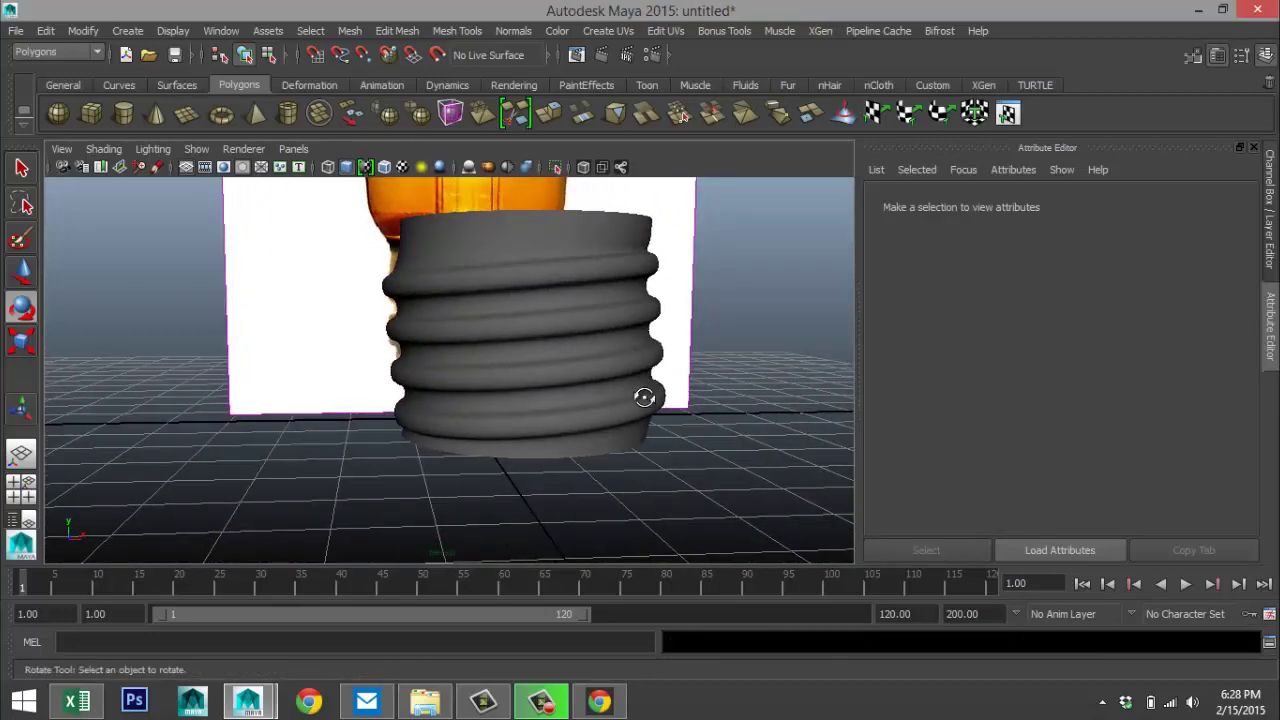
{"action": "left_click_drag", "start_coordinate": [646, 394], "coordinate": [628, 421], "text": "alt"}
- Turn off the cylinder's smooth mesh preview and inspect the unsmoothed ridges in perspective
{"action": "key", "text": "e"}
{"action": "left_click", "coordinate": [502, 434]}
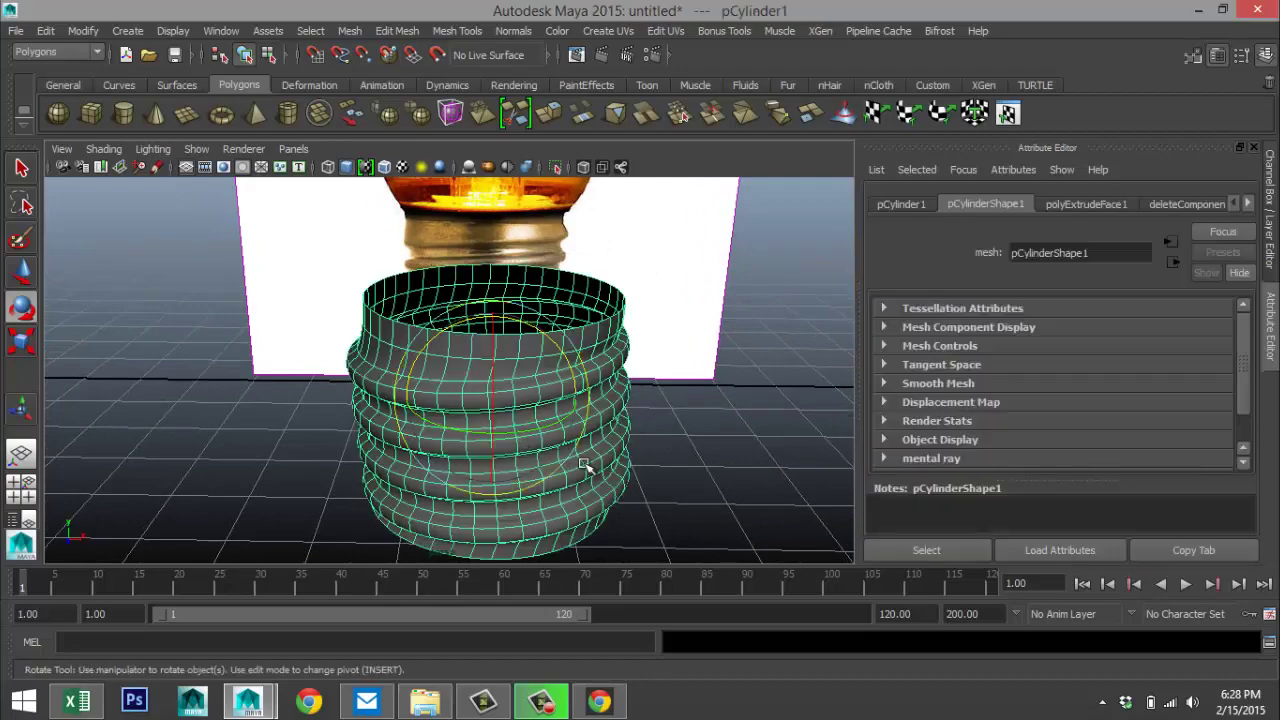
{"action": "key", "text": "1"}
{"action": "scroll", "coordinate": [585, 465], "scroll_direction": "up", "scroll_amount": 3}
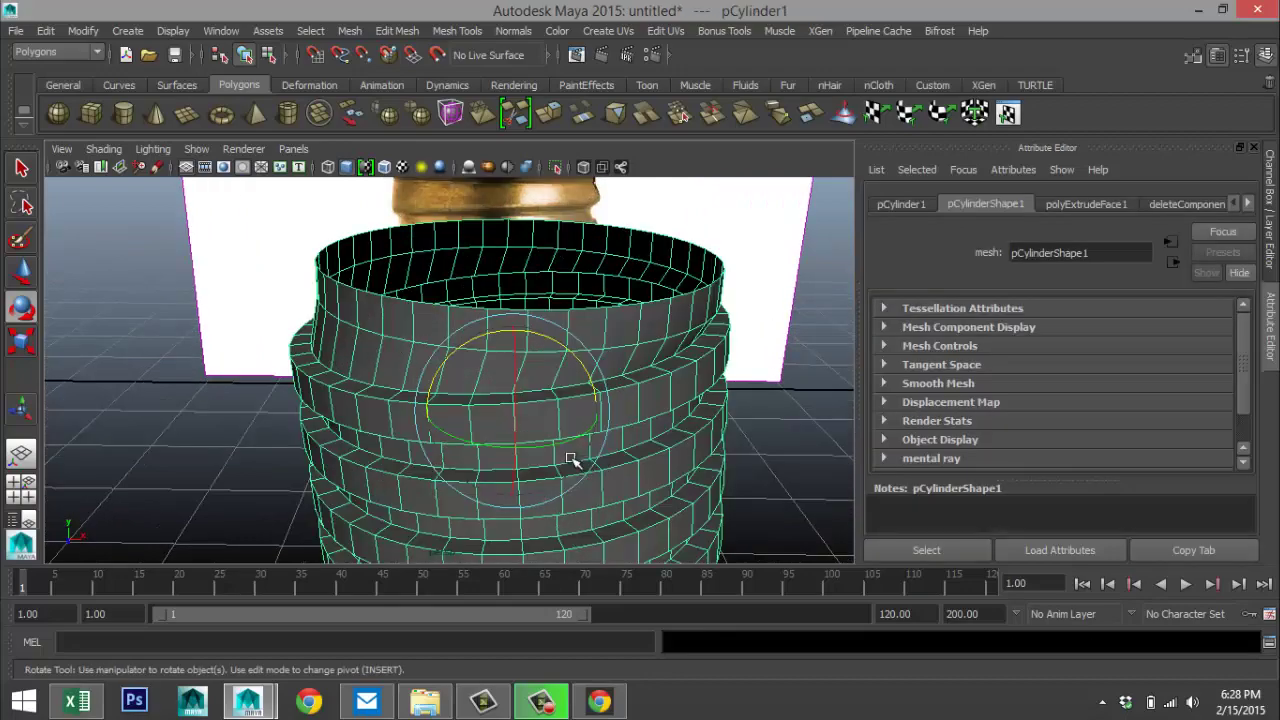
{"action": "left_click_drag", "start_coordinate": [570, 458], "coordinate": [508, 482], "text": "alt"}
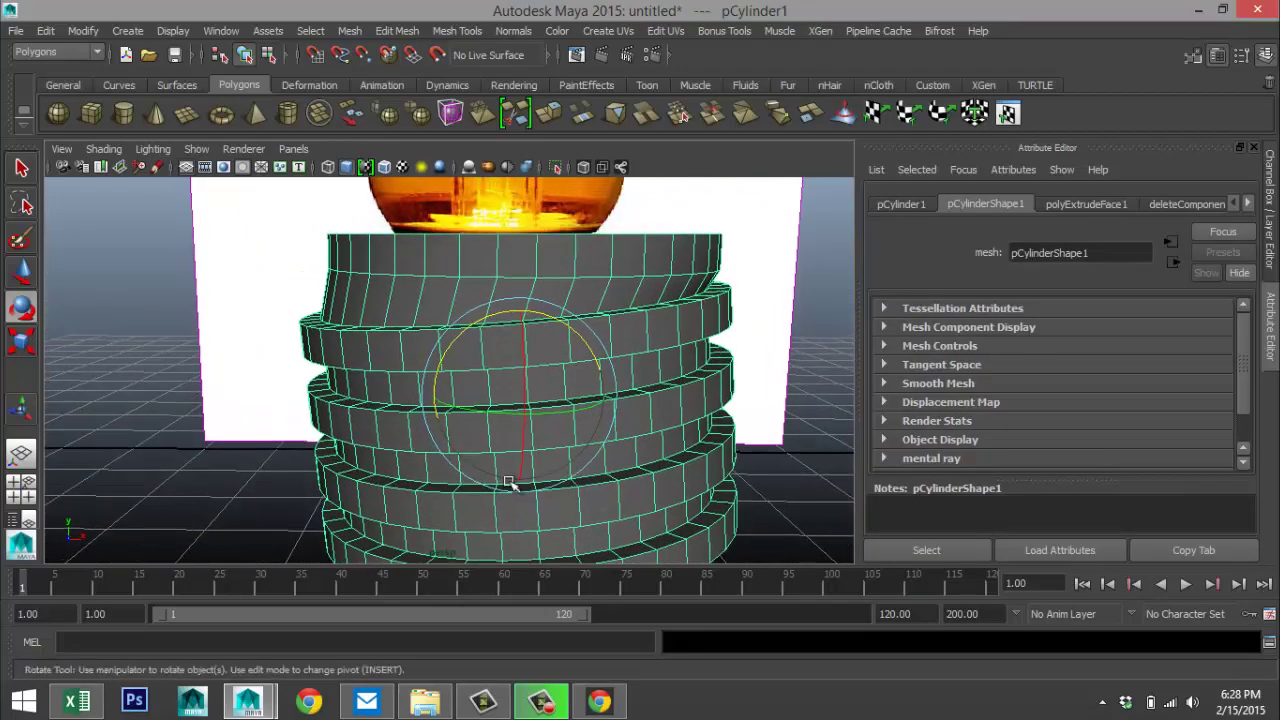
- In the front view, select all the thread vertices between the cylinder's end sections and move them to X about 0.060
{"action": "left_click", "coordinate": [22, 497]}
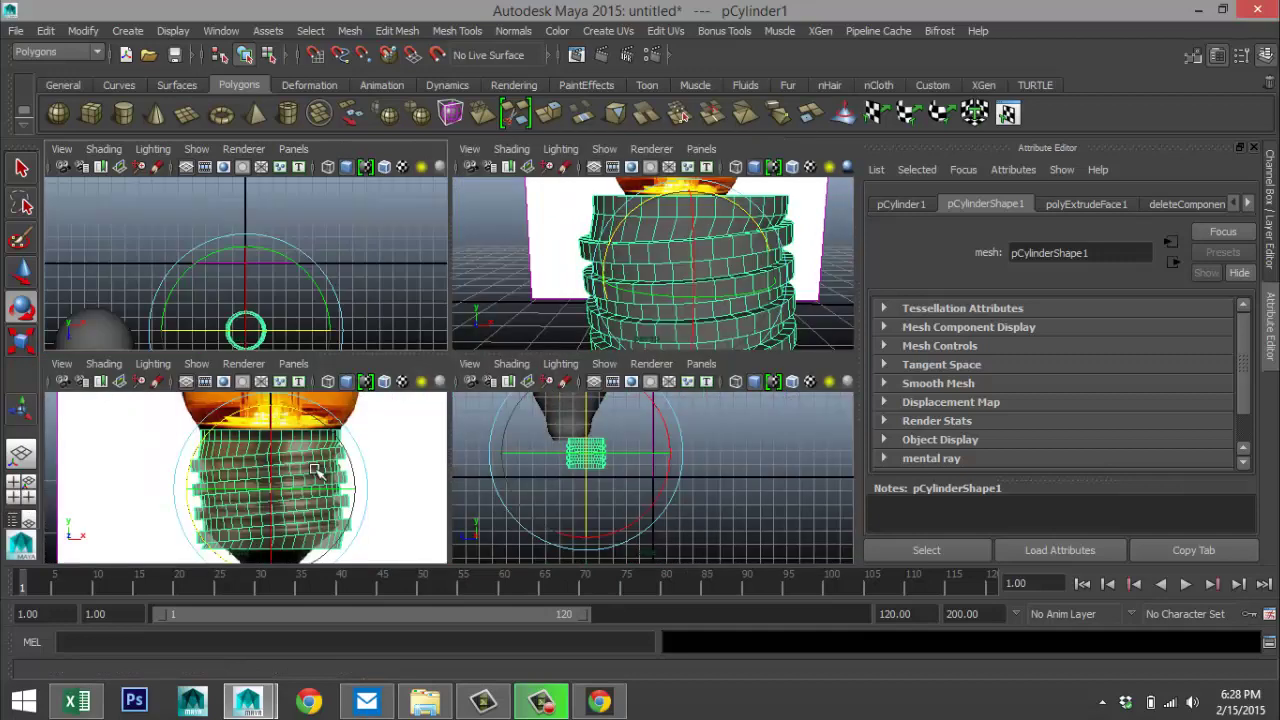
{"action": "key", "text": "space"}
{"action": "scroll", "coordinate": [603, 432], "scroll_direction": "up", "scroll_amount": 2}
{"action": "scroll", "coordinate": [600, 423], "scroll_direction": "down", "scroll_amount": 5}
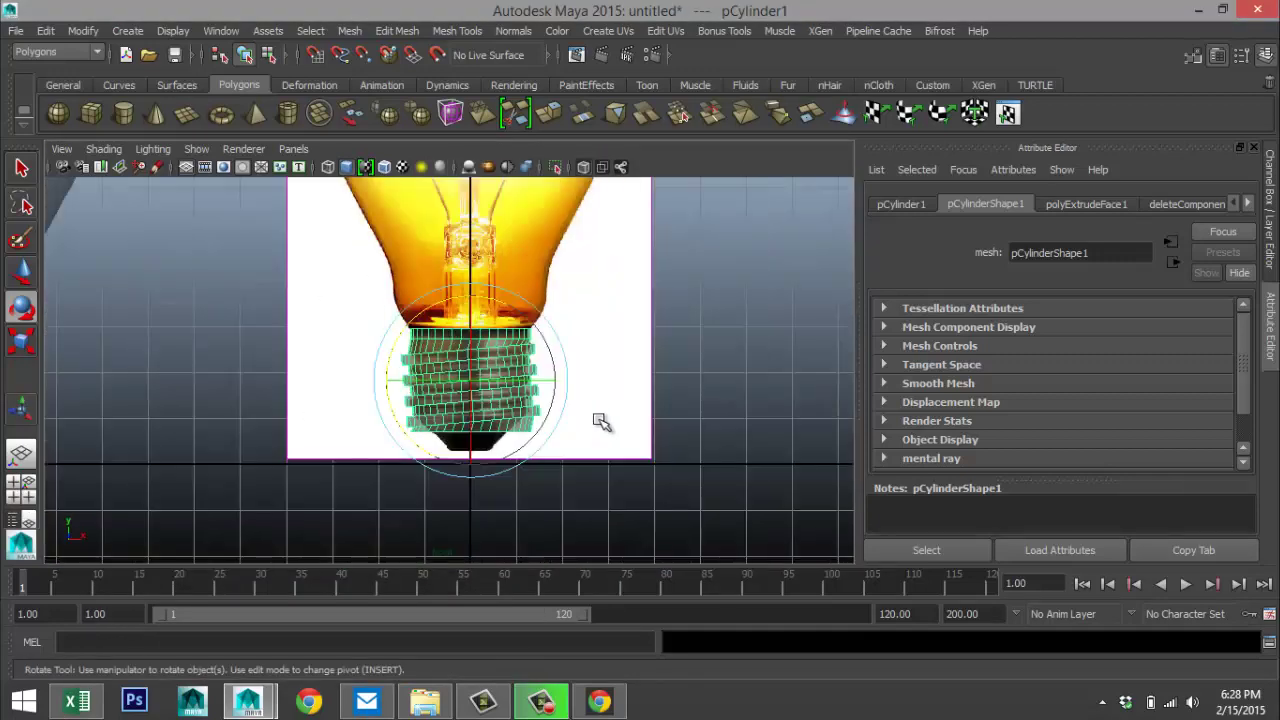
{"action": "scroll", "coordinate": [594, 420], "scroll_direction": "up", "scroll_amount": 4}
{"action": "right_click_drag", "start_coordinate": [465, 345], "coordinate": [410, 316]}
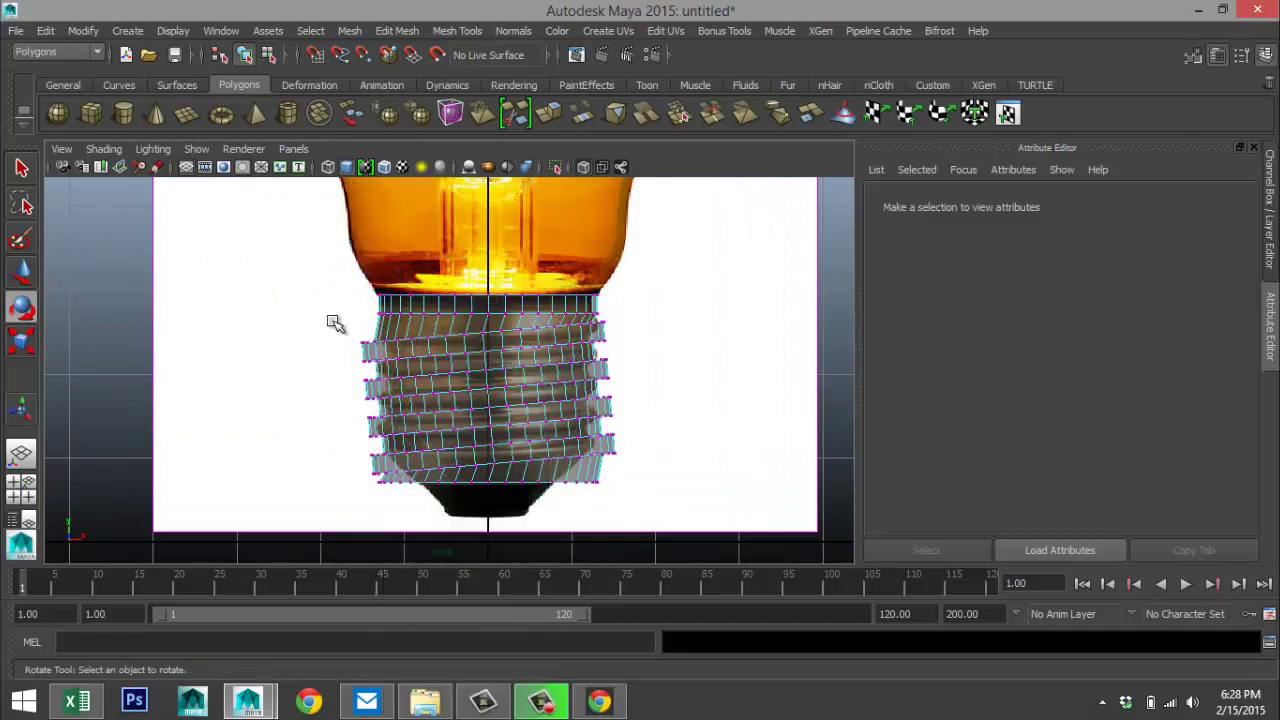
{"action": "left_click_drag", "start_coordinate": [330, 321], "coordinate": [638, 478]}
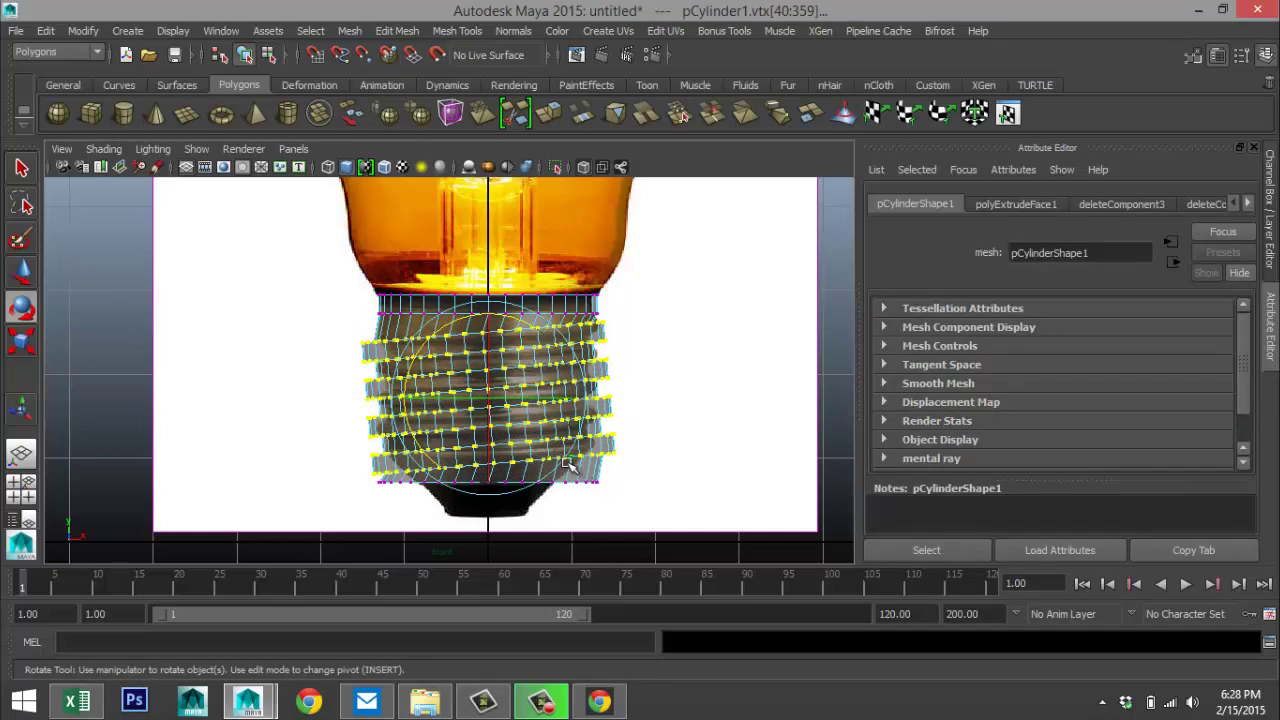
{"action": "key", "text": "w"}
{"action": "middle_click_drag", "start_coordinate": [578, 403], "coordinate": [582, 399]}
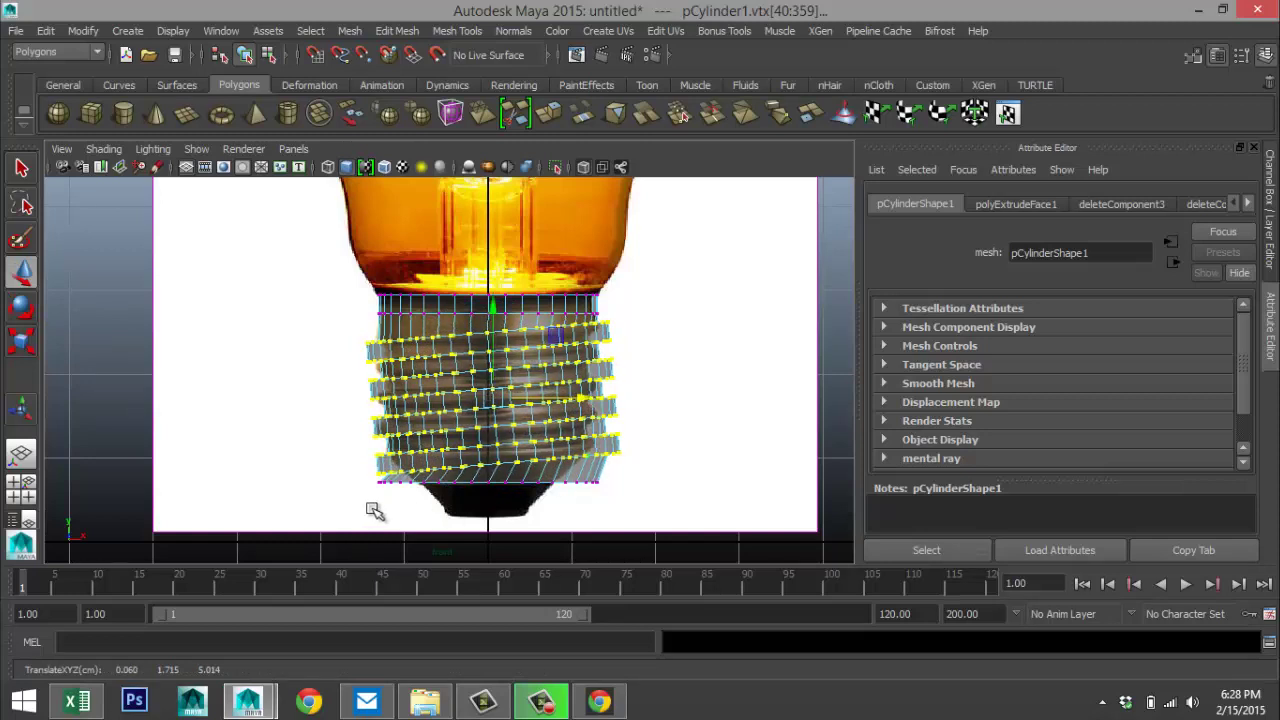
- Select the cylinder's lowest row of vertices and move it along X to about 0.139
{"action": "left_click_drag", "start_coordinate": [306, 500], "coordinate": [660, 484]}
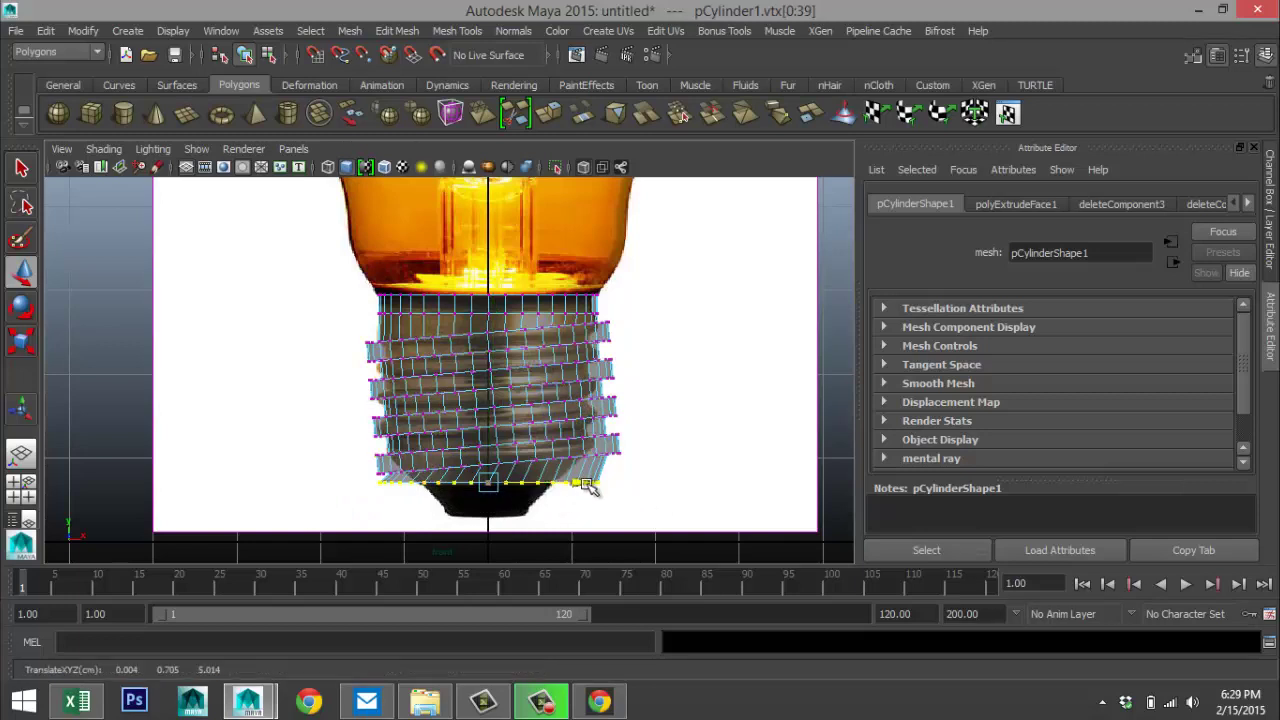
{"action": "middle_click_drag", "start_coordinate": [586, 483], "coordinate": [593, 484]}
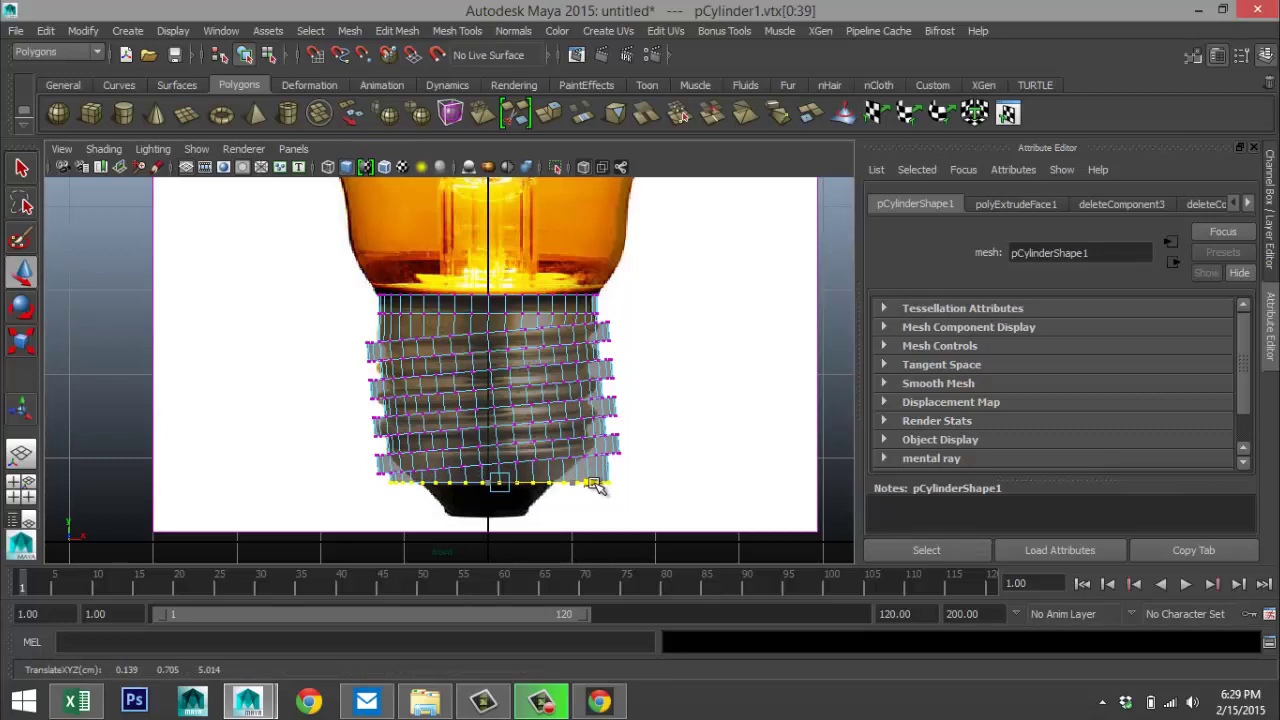
- Return the cylinder to object mode, deselect it and inspect the shifted threads in the perspective view
{"action": "left_click_drag", "start_coordinate": [594, 484], "coordinate": [594, 484]}
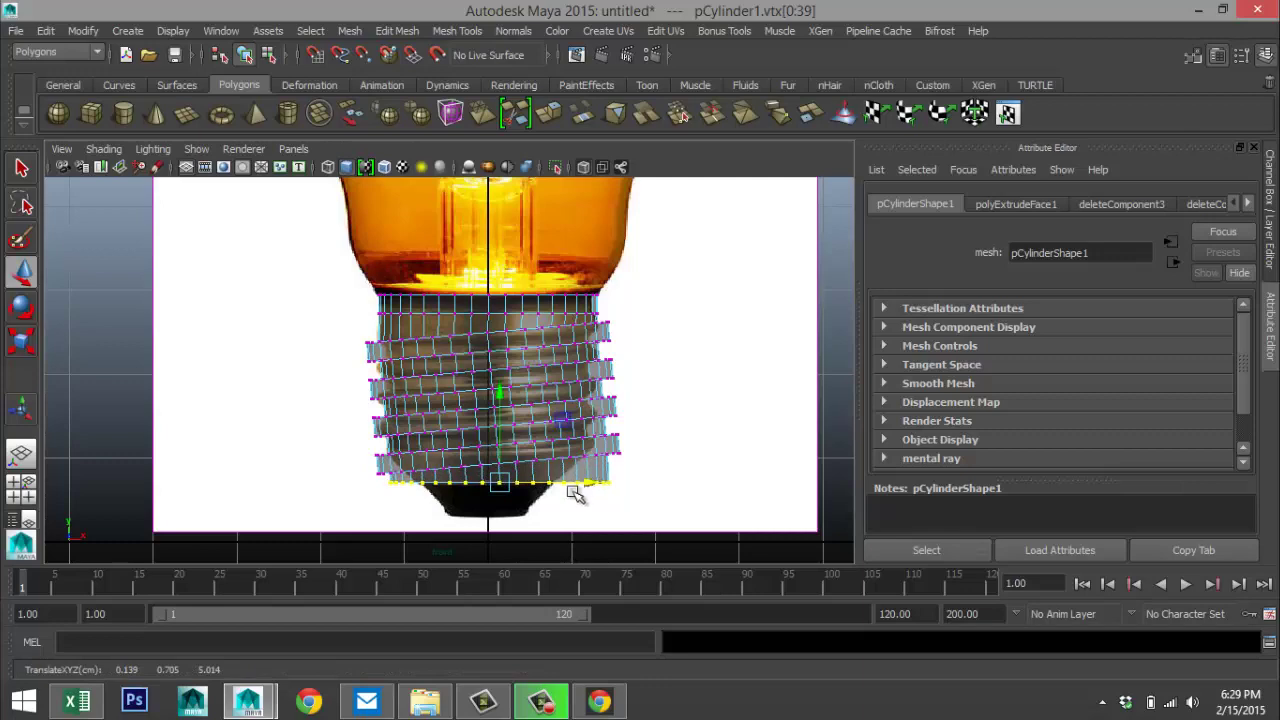
{"action": "left_click", "coordinate": [22, 489]}
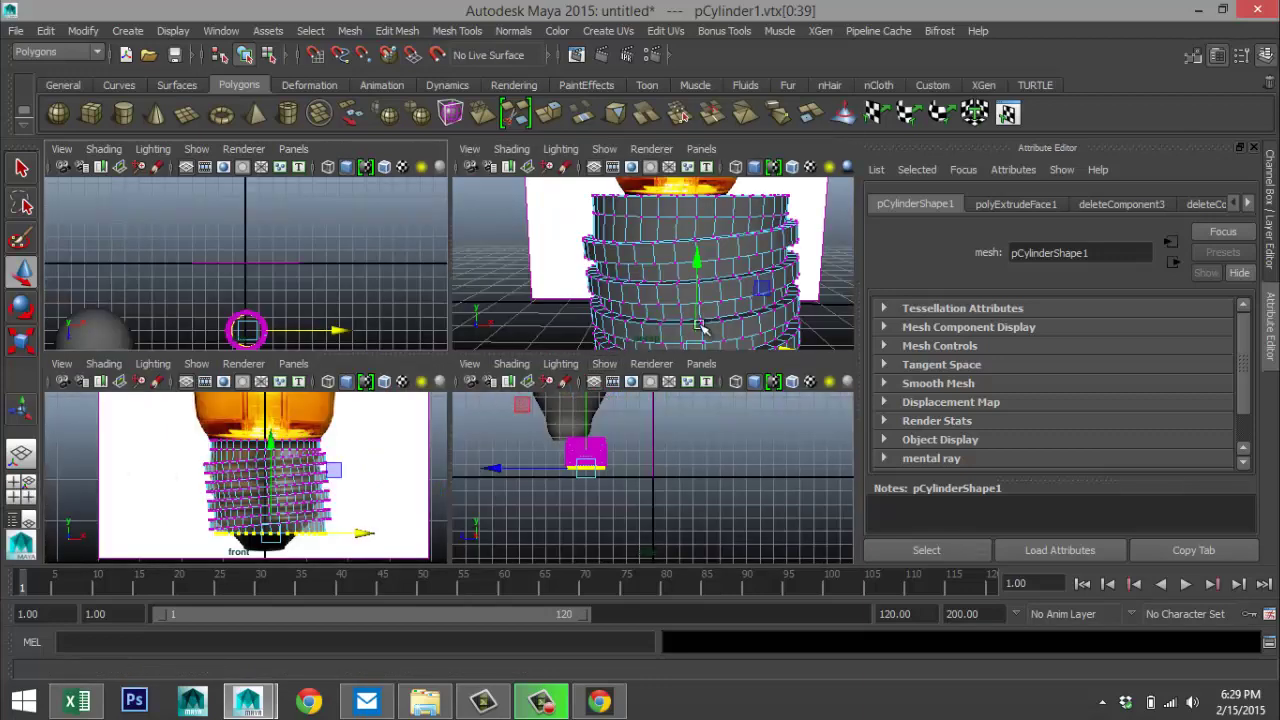
{"action": "key", "text": "space"}
{"action": "right_click_drag", "start_coordinate": [599, 265], "coordinate": [662, 246]}
{"action": "left_click", "coordinate": [833, 388]}
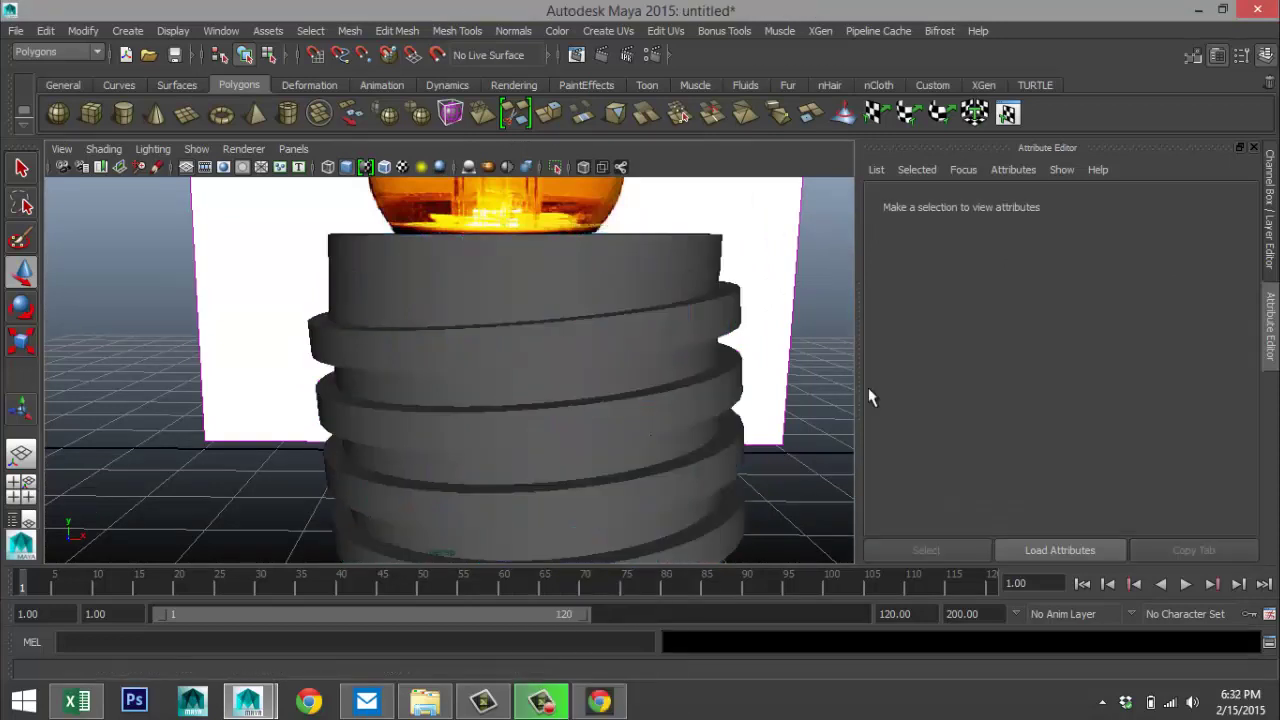
{"action": "left_click_drag", "start_coordinate": [543, 411], "coordinate": [547, 417], "text": "alt"}
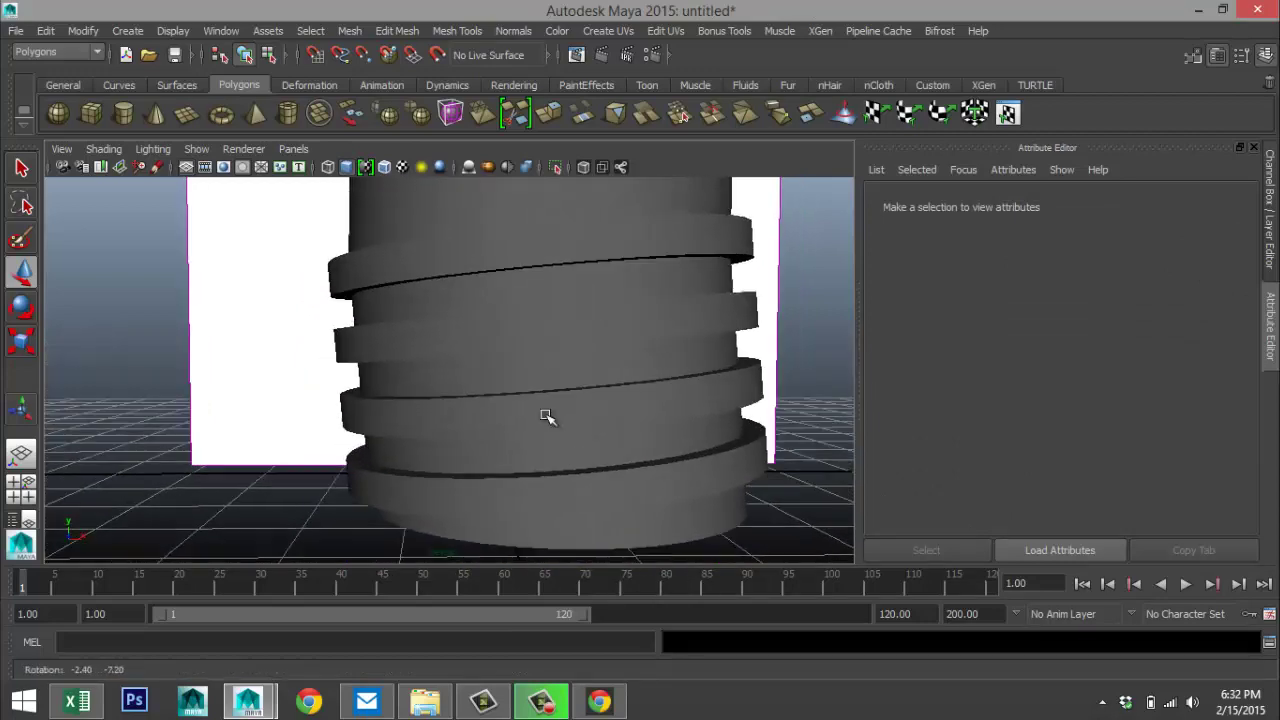
- In the front view, select the cylinder's top edge loop and scale it outward horizontally to about 1.04
{"action": "left_click", "coordinate": [30, 482]}
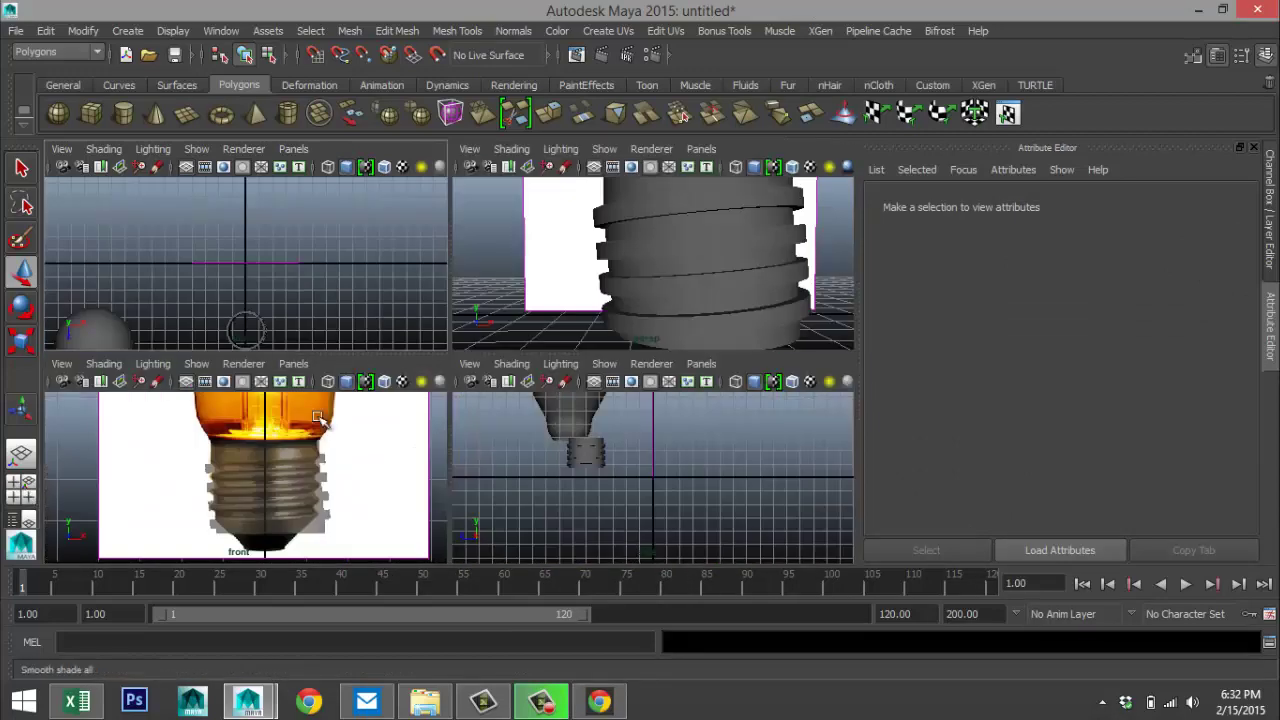
{"action": "key", "text": "space"}
{"action": "scroll", "coordinate": [533, 446], "scroll_direction": "up", "scroll_amount": 1}
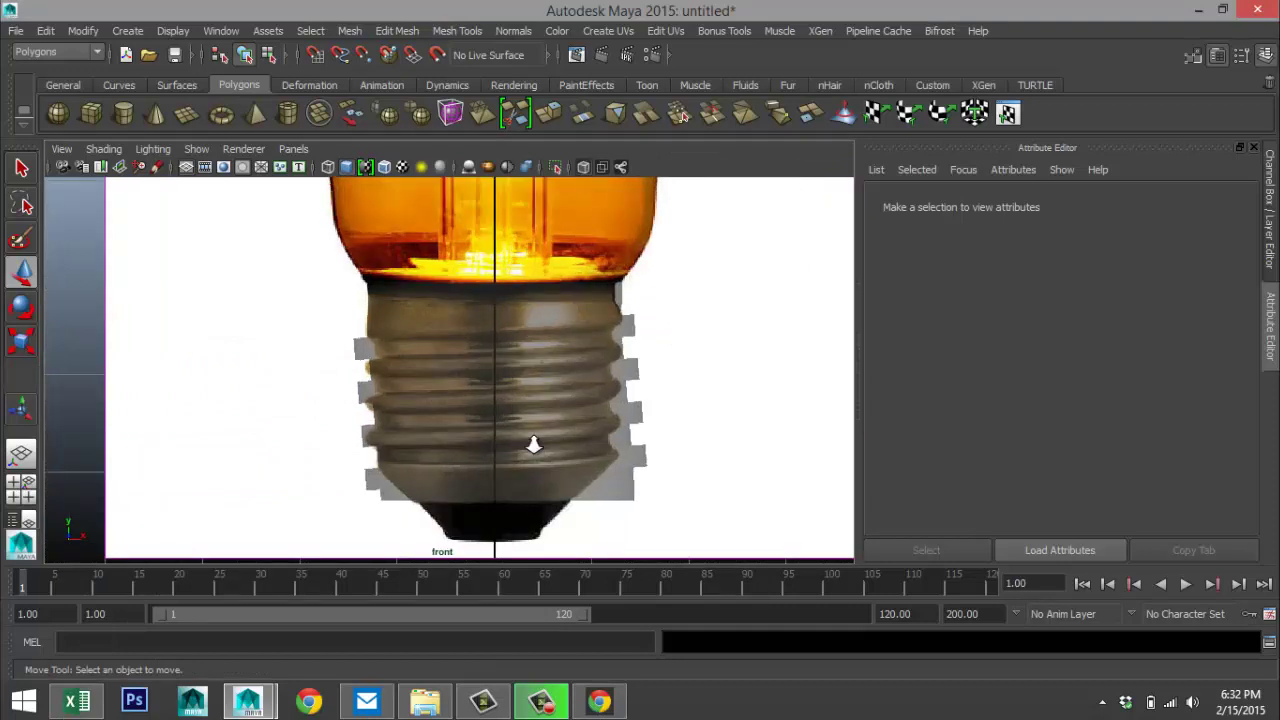
{"action": "scroll", "coordinate": [533, 446], "scroll_direction": "up", "scroll_amount": 1}
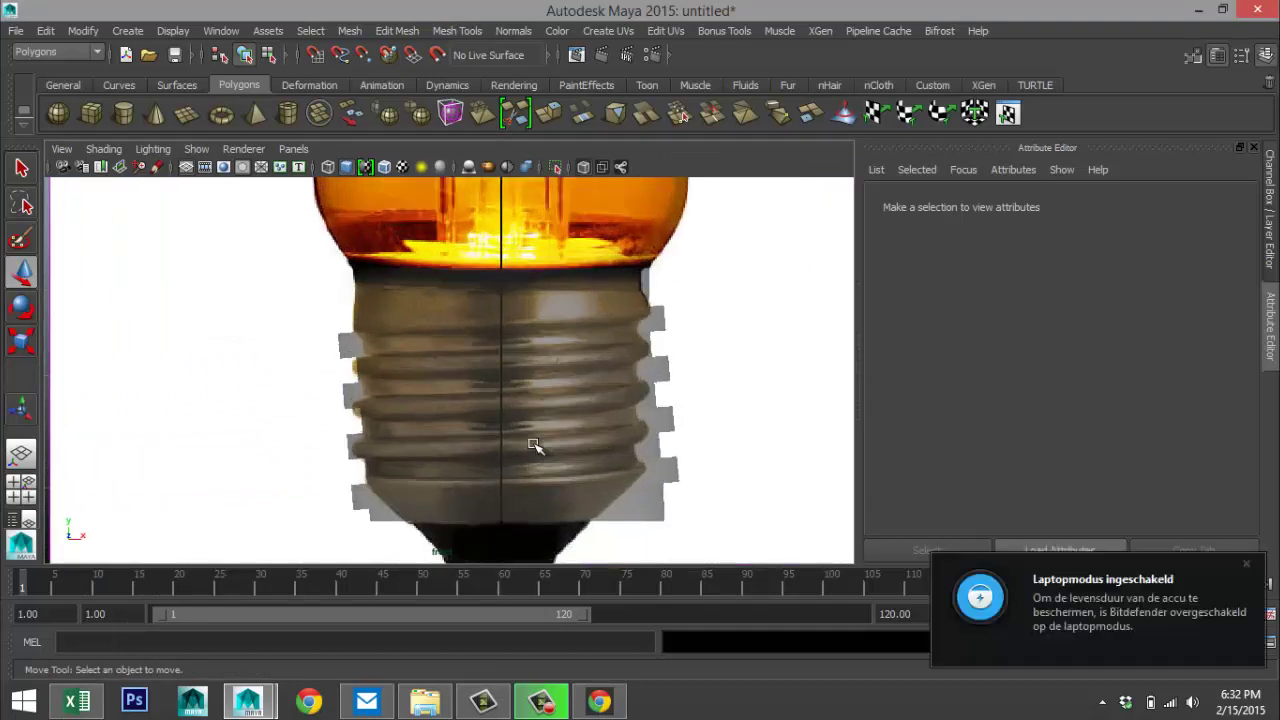
{"action": "left_click", "coordinate": [462, 281]}
{"action": "right_click_drag", "start_coordinate": [451, 280], "coordinate": [445, 292]}
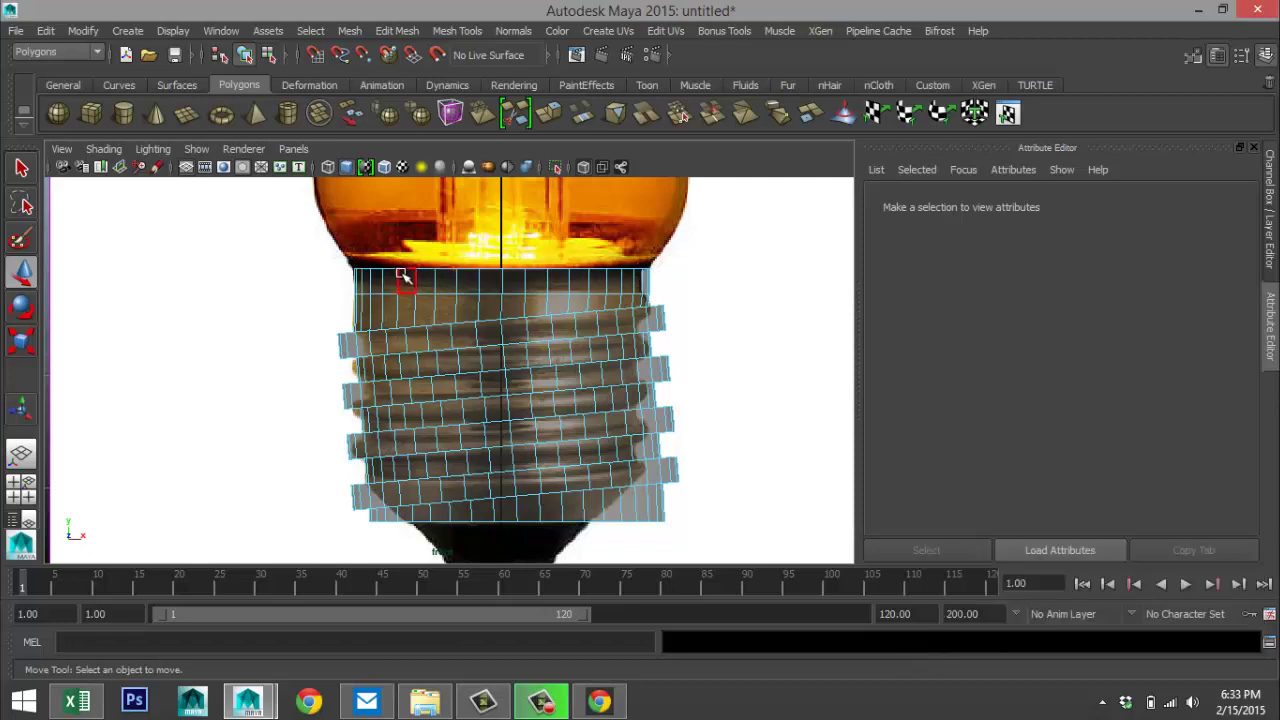
{"action": "right_click_drag", "start_coordinate": [406, 273], "coordinate": [400, 227]}
{"action": "double_click", "coordinate": [419, 269]}
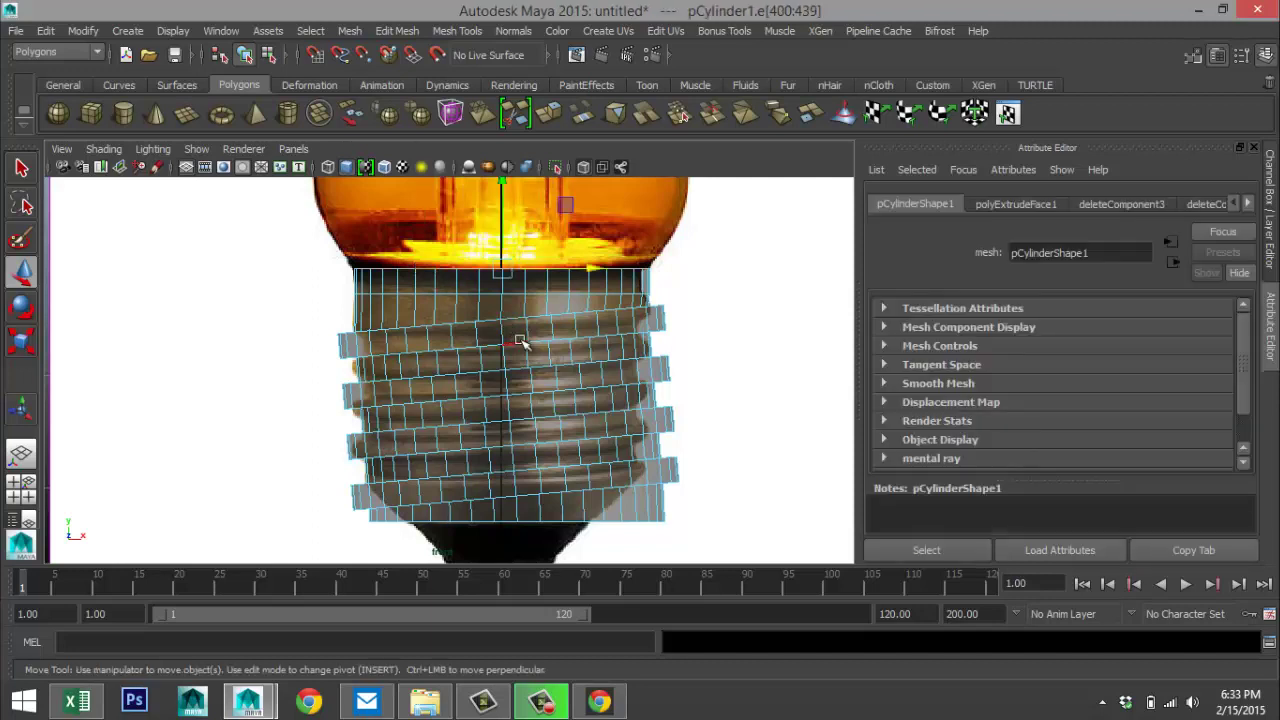
{"action": "key", "text": "r"}
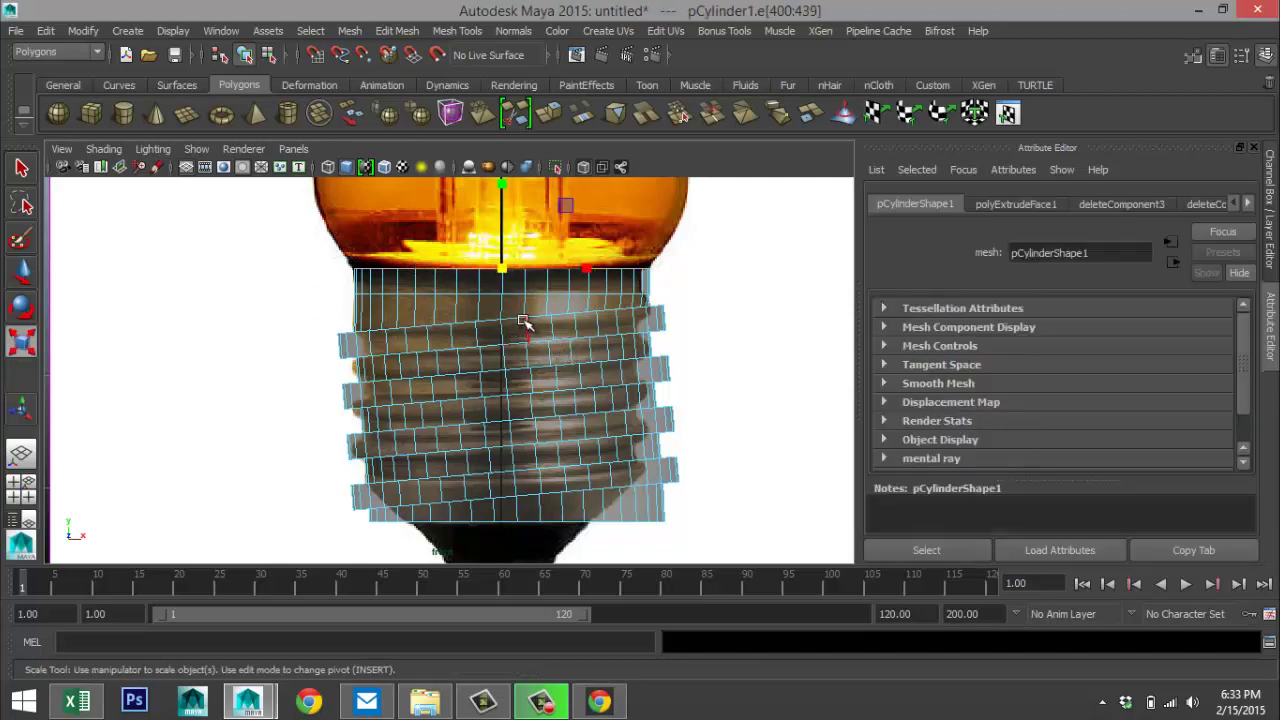
{"action": "left_click", "coordinate": [501, 268]}
{"action": "left_click_drag", "start_coordinate": [501, 268], "coordinate": [507, 270]}
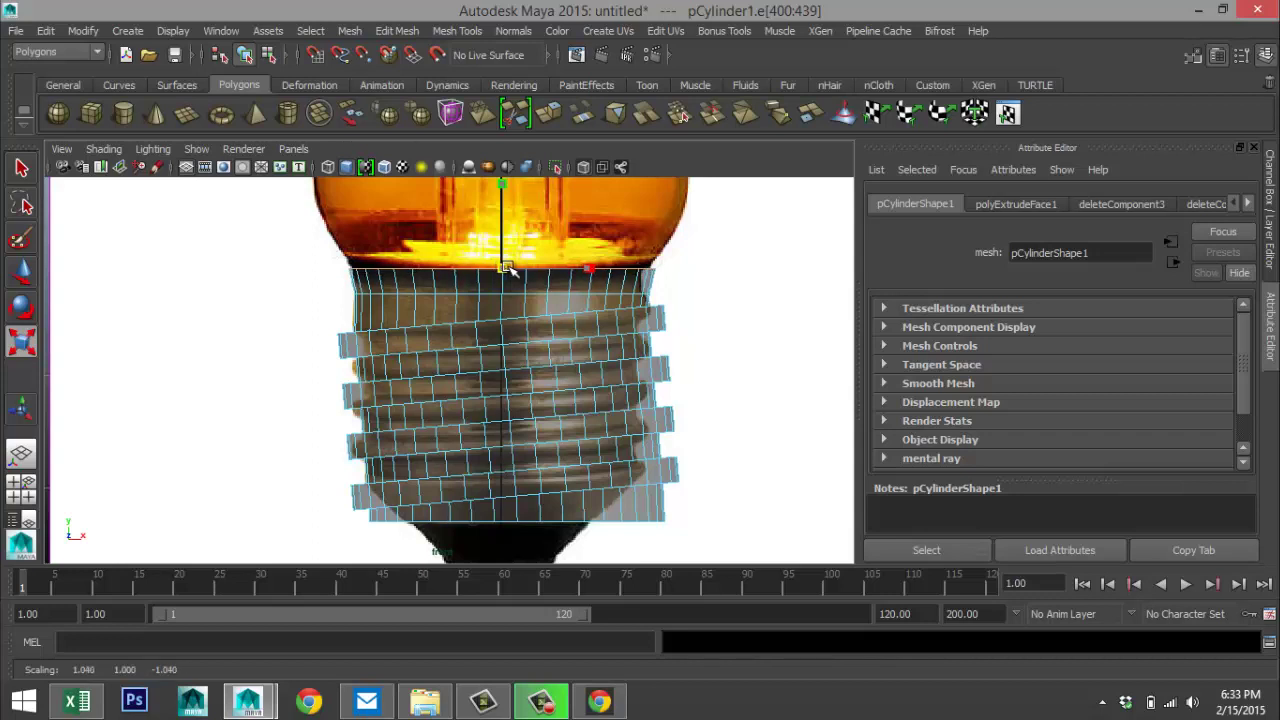
{"action": "left_click_drag", "start_coordinate": [507, 267], "coordinate": [507, 267]}
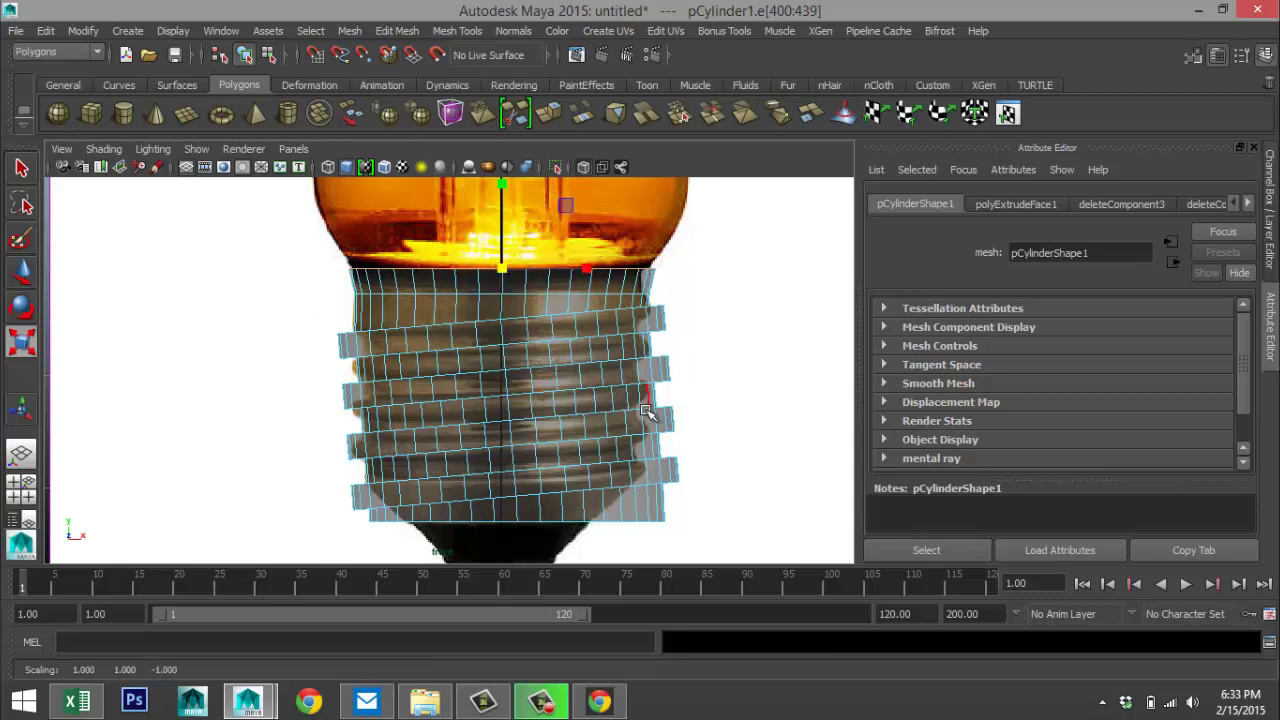
- In object mode, scale the whole cylinder vertically to about 0.689 and move it up to Y about 1.896
{"action": "middle_click_drag", "start_coordinate": [648, 413], "coordinate": [621, 264], "text": "alt"}
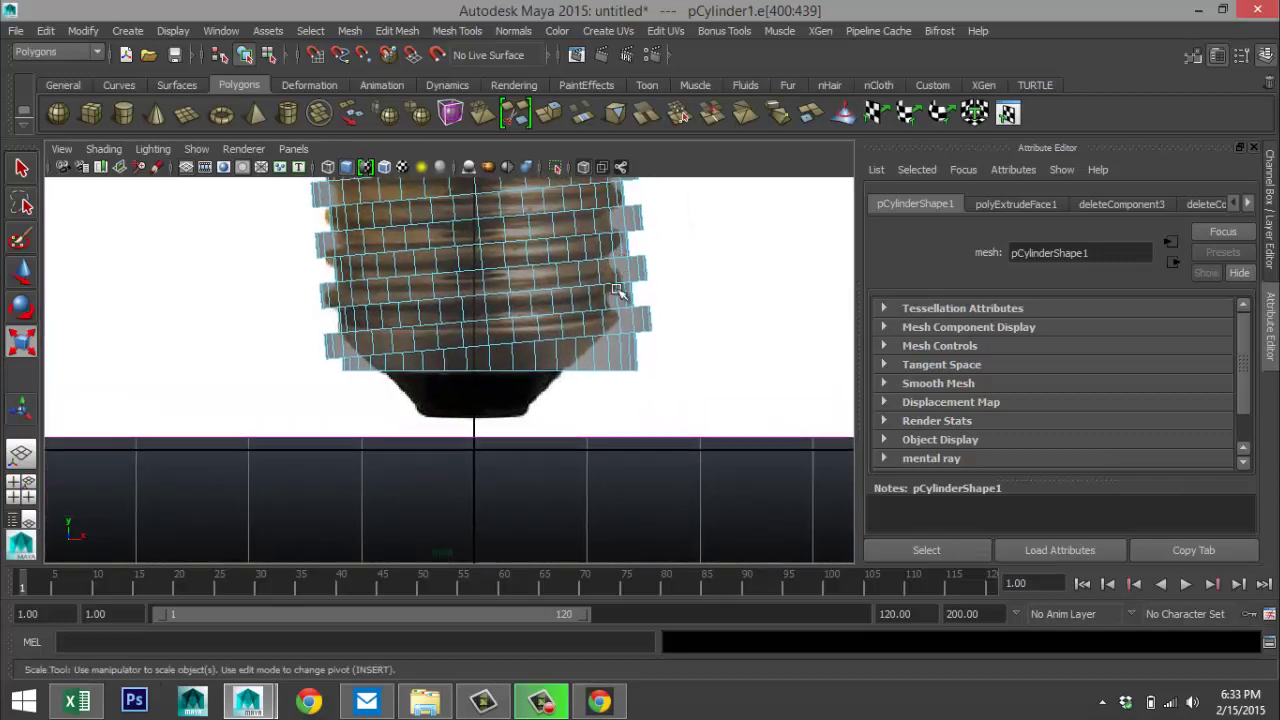
{"action": "scroll", "coordinate": [573, 405], "scroll_direction": "down", "scroll_amount": 5}
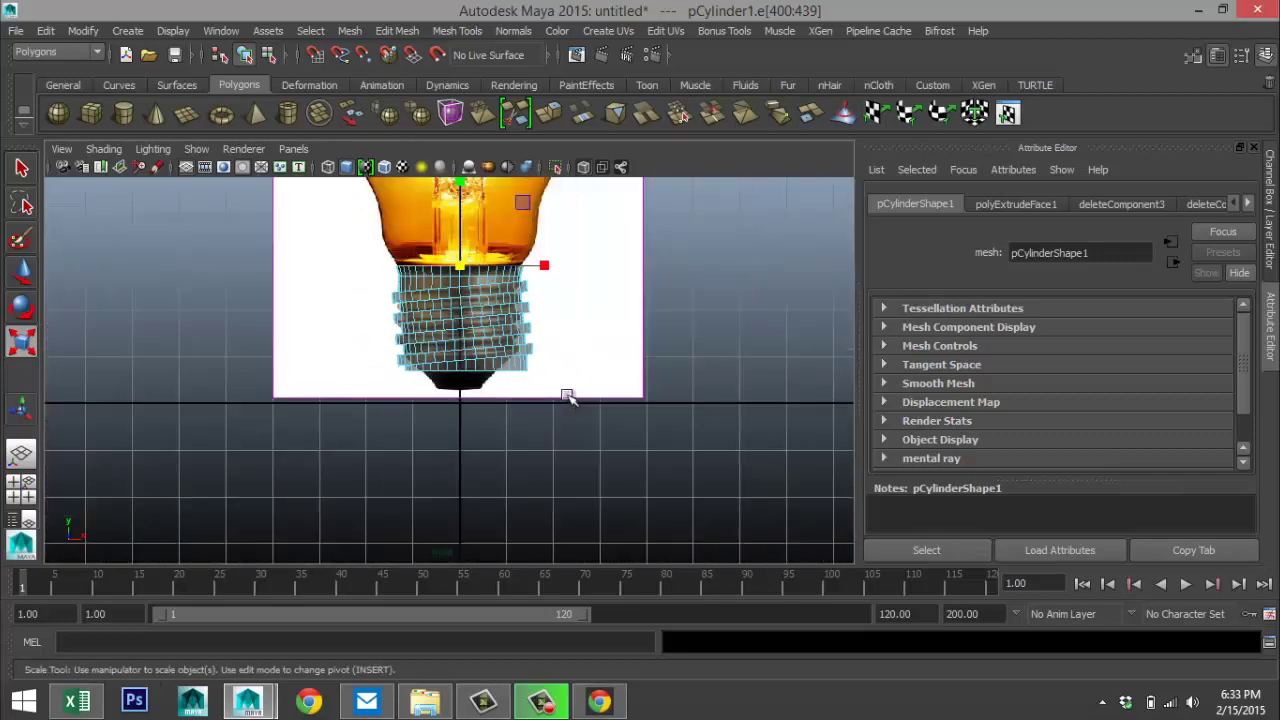
{"action": "right_click_drag", "start_coordinate": [472, 300], "coordinate": [545, 245]}
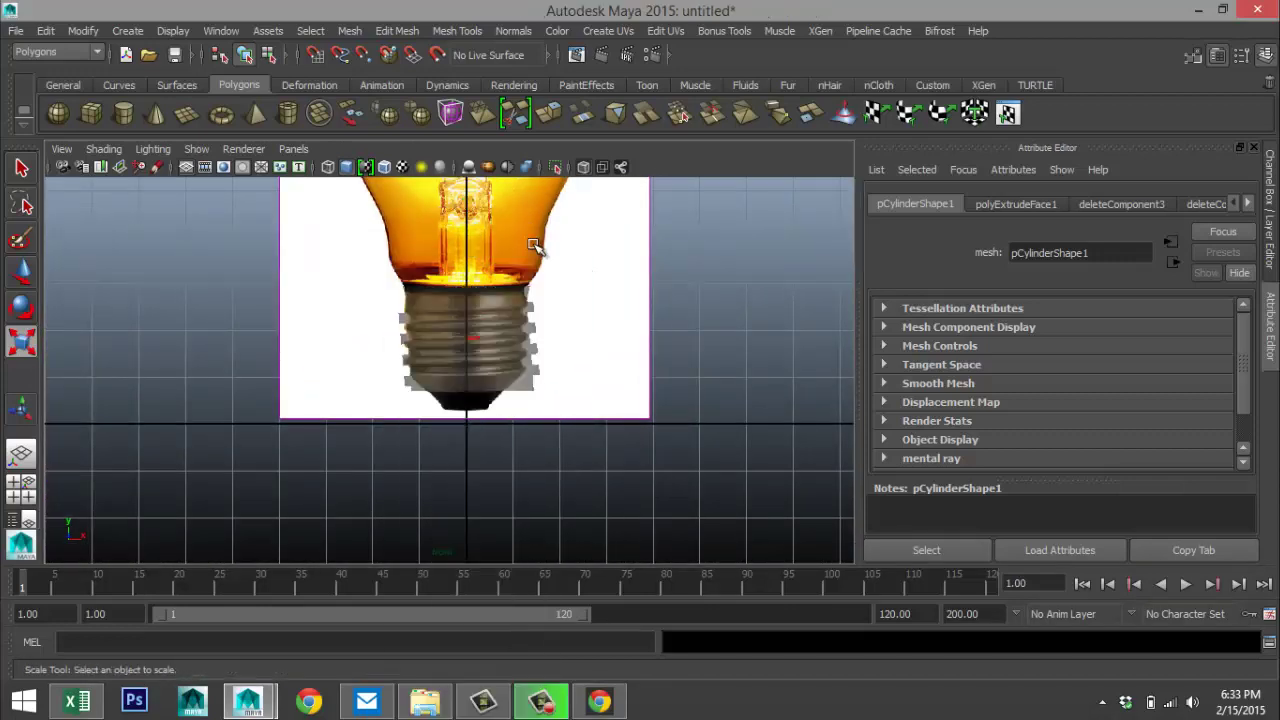
{"action": "left_click", "coordinate": [490, 320]}
{"action": "scroll", "coordinate": [516, 360], "scroll_direction": "up", "scroll_amount": 3}
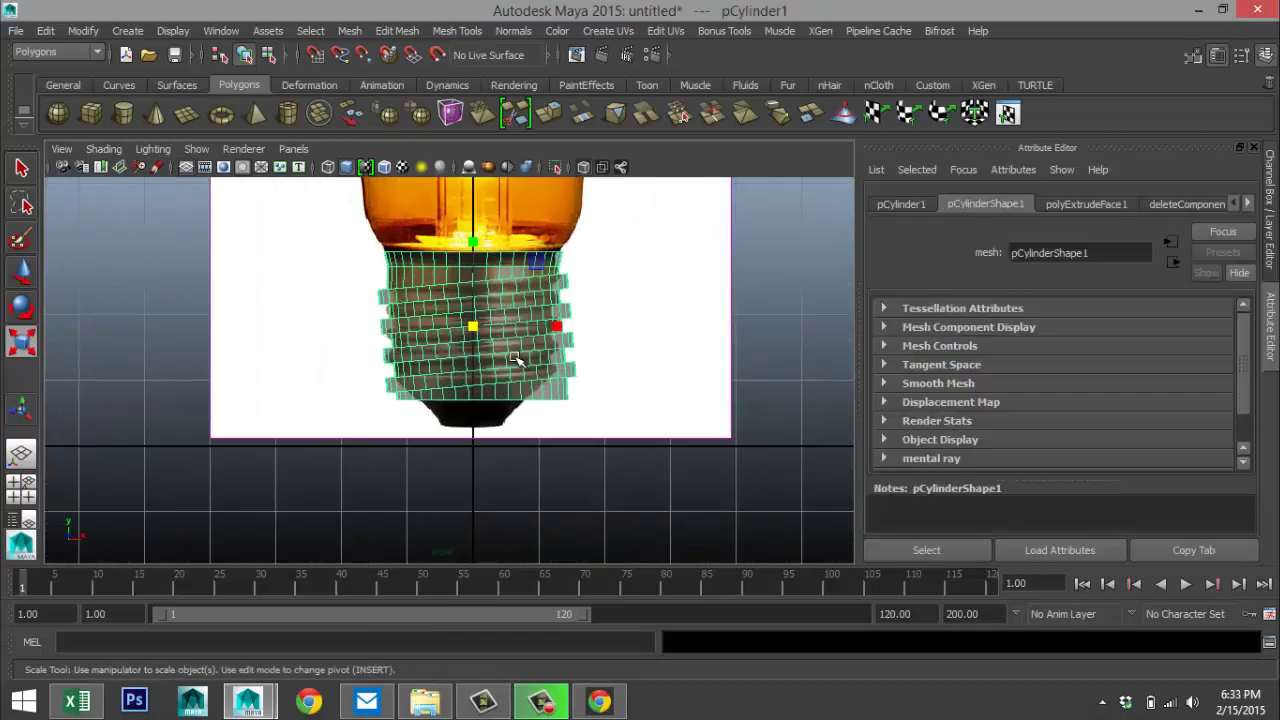
{"action": "left_click_drag", "start_coordinate": [484, 249], "coordinate": [475, 244]}
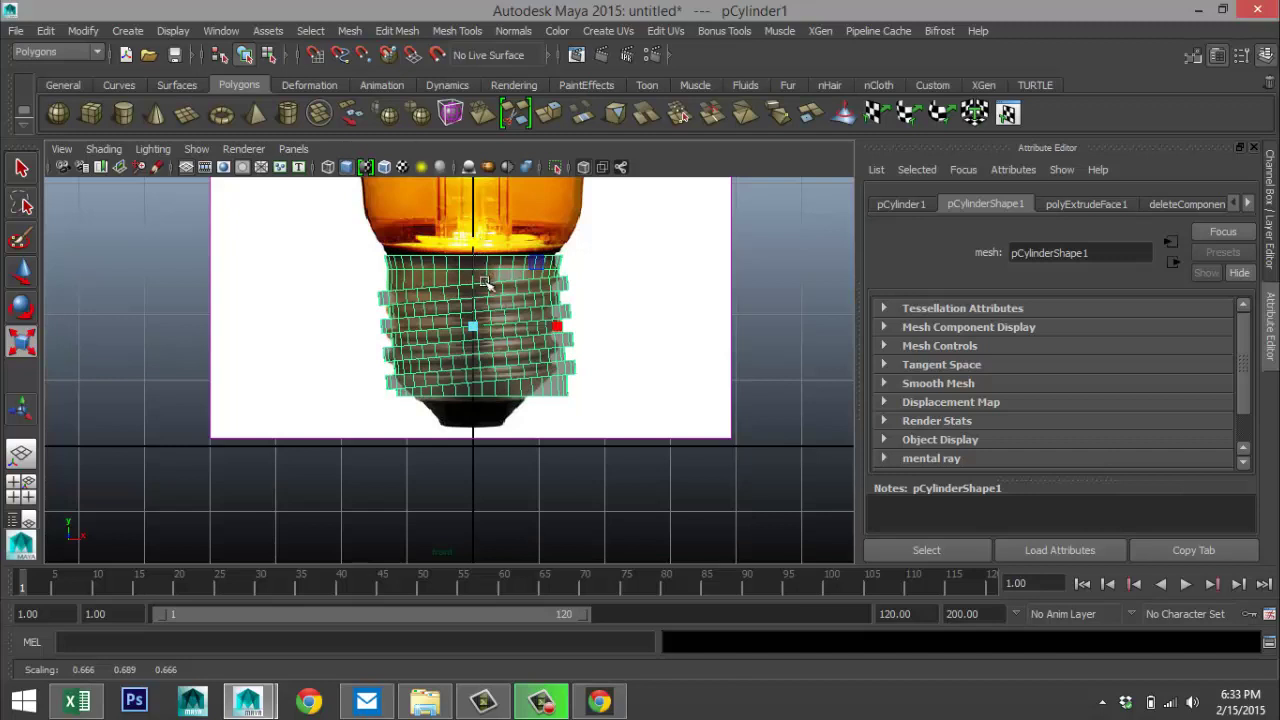
{"action": "key", "text": "w"}
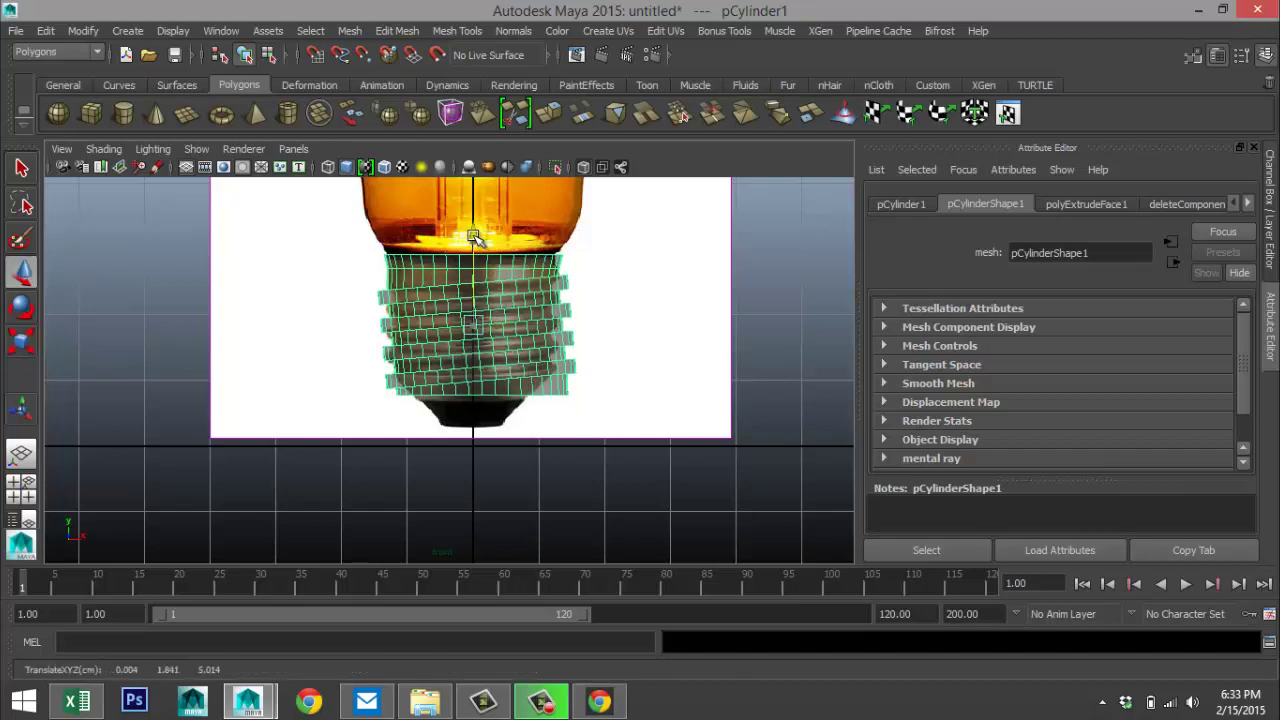
{"action": "left_click_drag", "start_coordinate": [474, 237], "coordinate": [475, 233]}
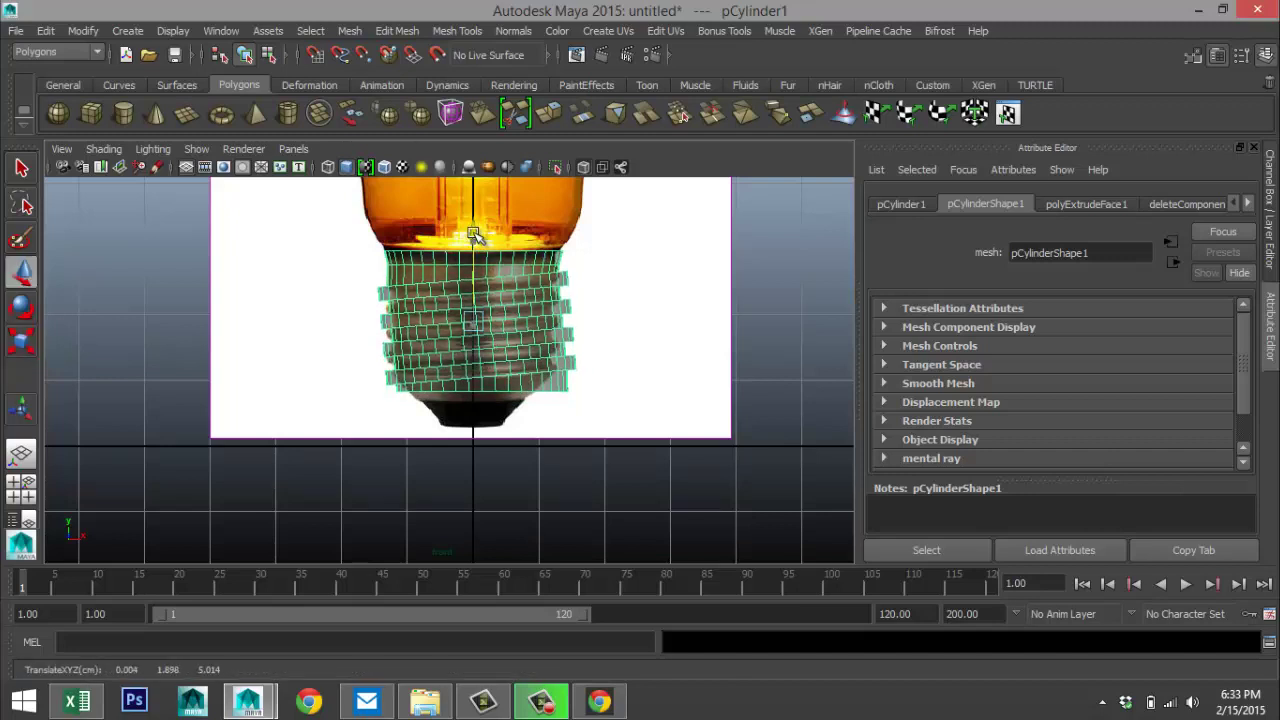
- Select the cylinder's bottom edge loop, extrude it and move the new edges down to Y about 0.384
{"action": "scroll", "coordinate": [588, 439], "scroll_direction": "up", "scroll_amount": 3}
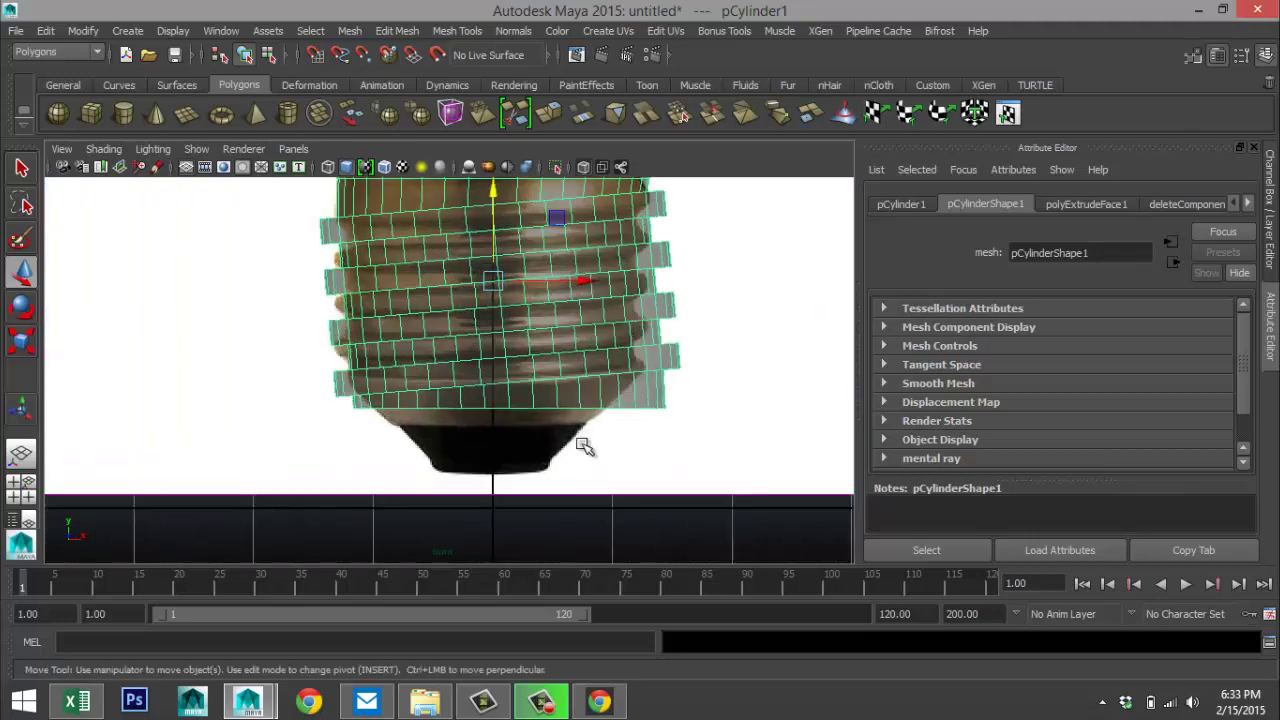
{"action": "middle_click_drag", "start_coordinate": [577, 441], "coordinate": [586, 350], "text": "alt"}
{"action": "scroll", "coordinate": [577, 370], "scroll_direction": "up", "scroll_amount": 2}
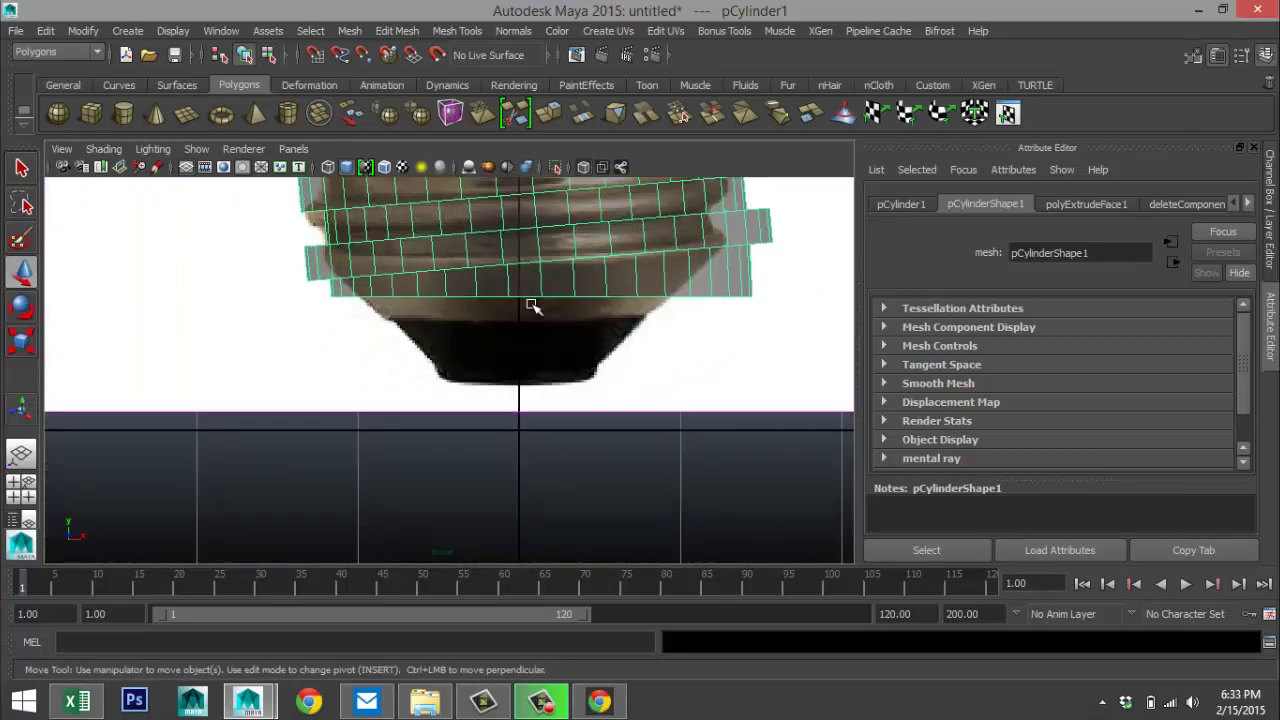
{"action": "right_click_drag", "start_coordinate": [530, 298], "coordinate": [533, 208]}
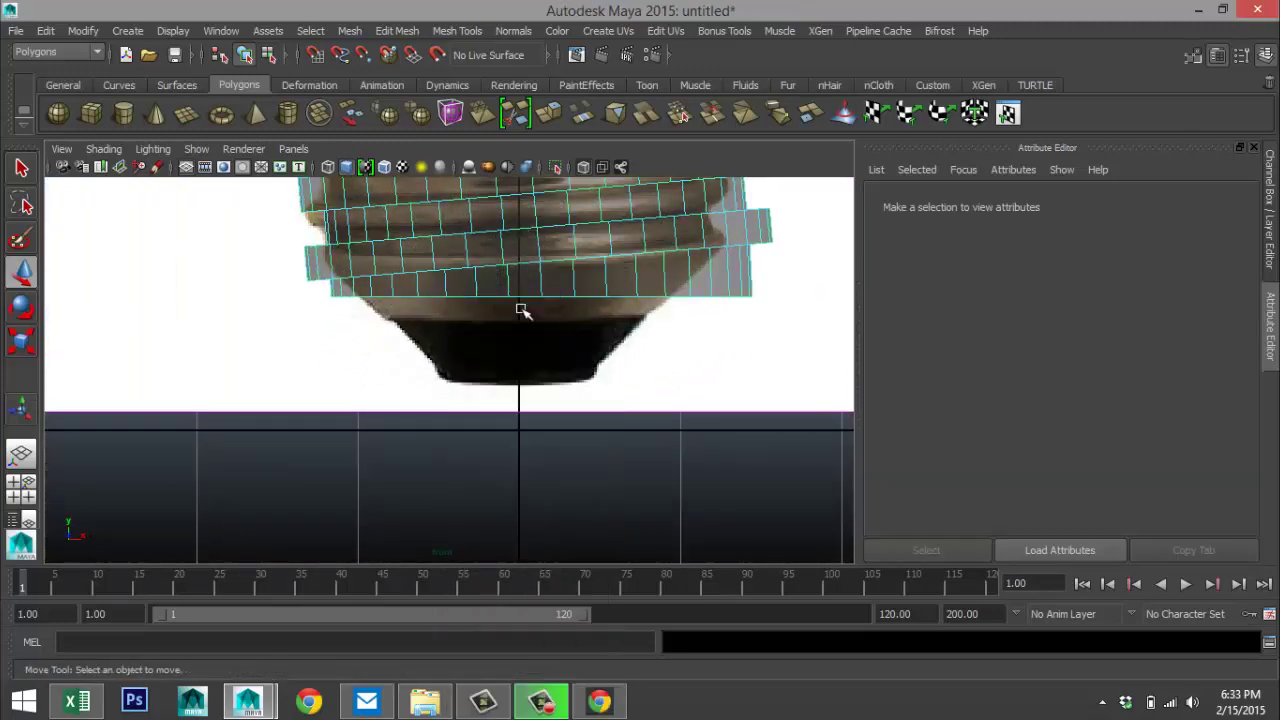
{"action": "double_click", "coordinate": [524, 297]}
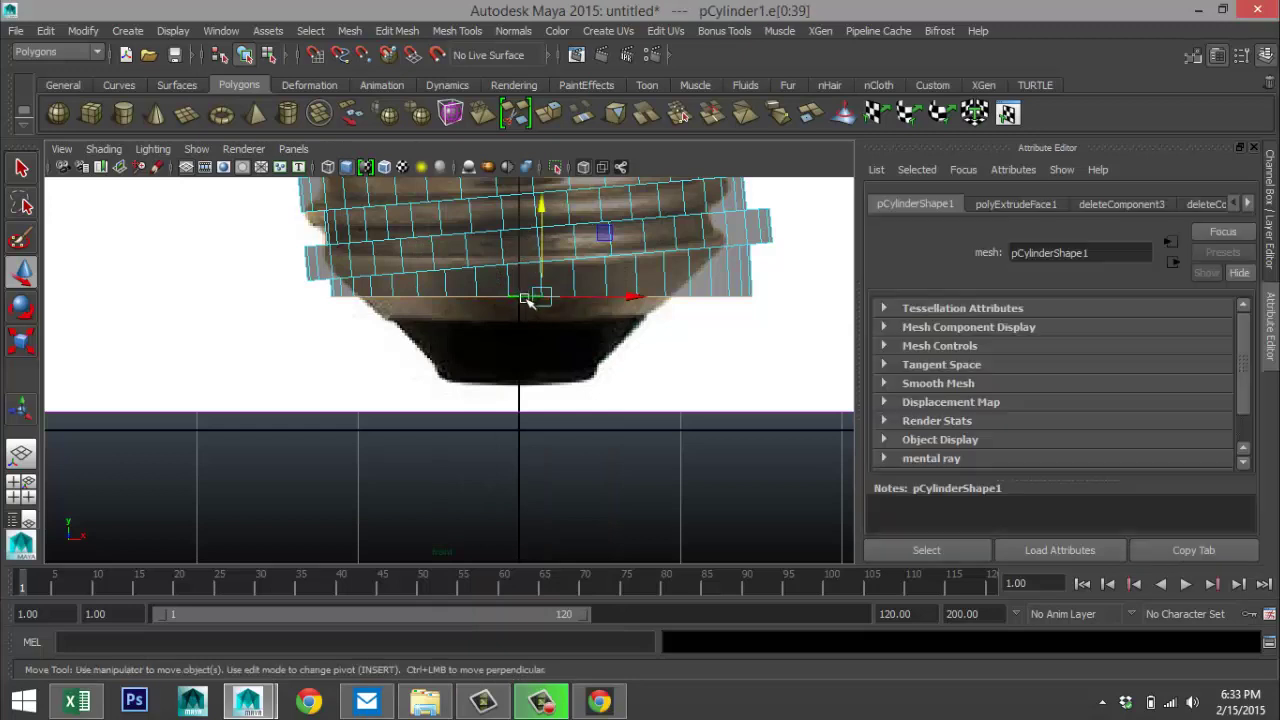
{"action": "left_click", "coordinate": [397, 31]}
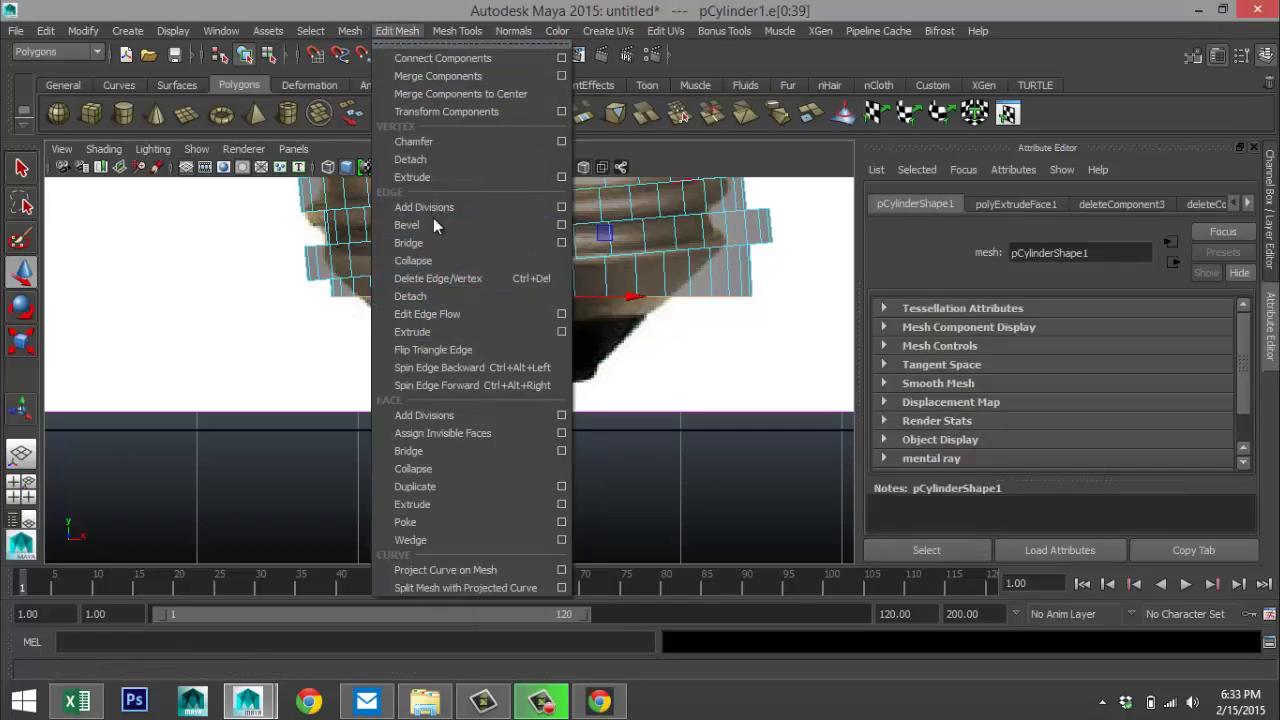
{"action": "left_click", "coordinate": [429, 332]}
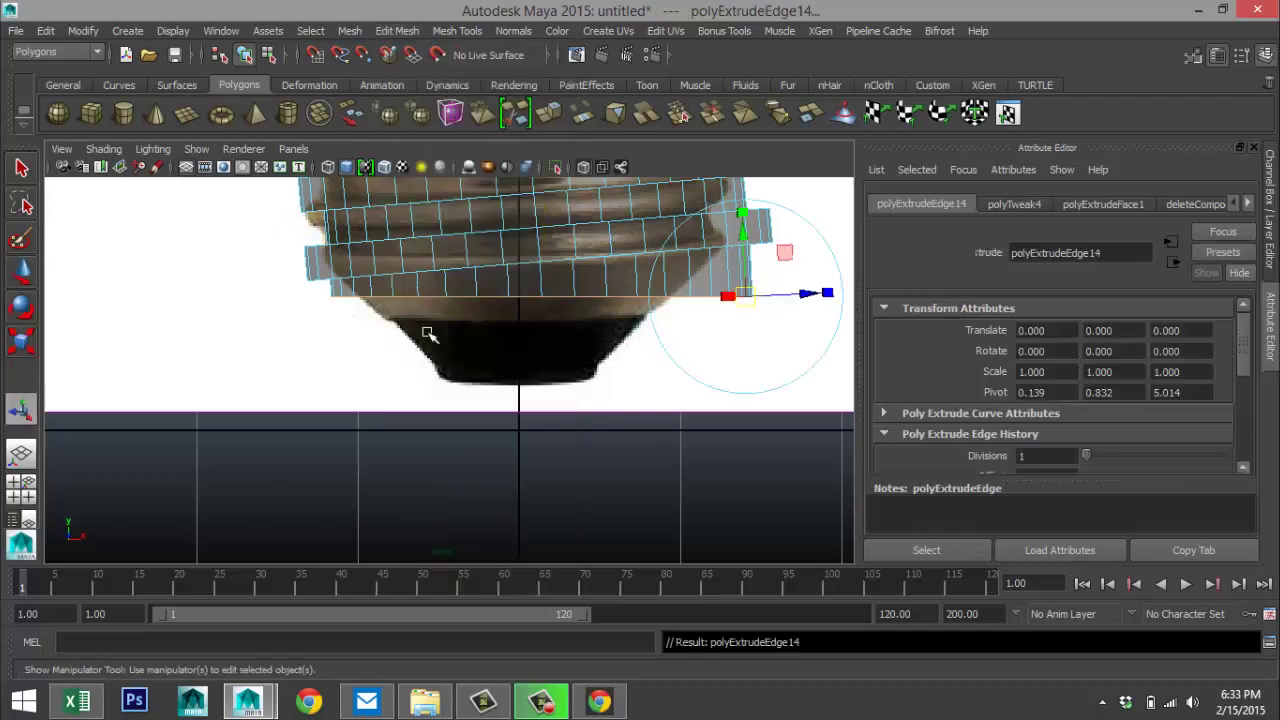
{"action": "key", "text": "w"}
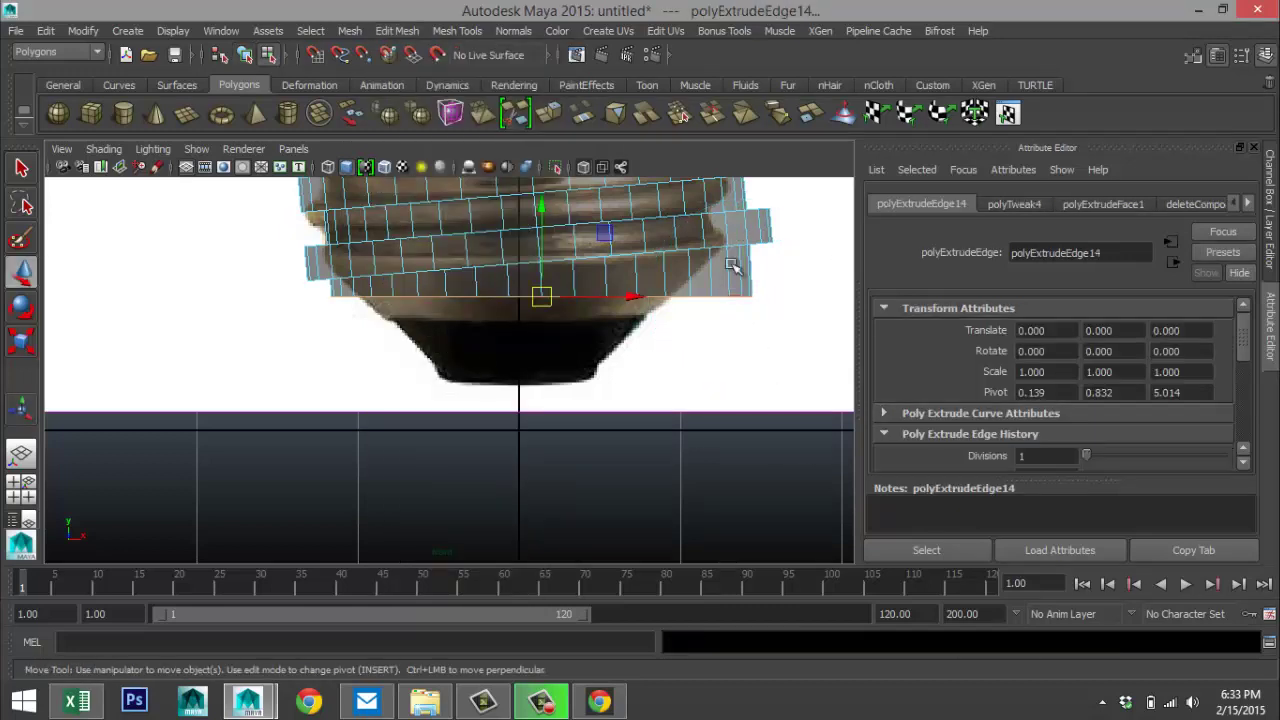
{"action": "left_click_drag", "start_coordinate": [541, 206], "coordinate": [545, 281]}
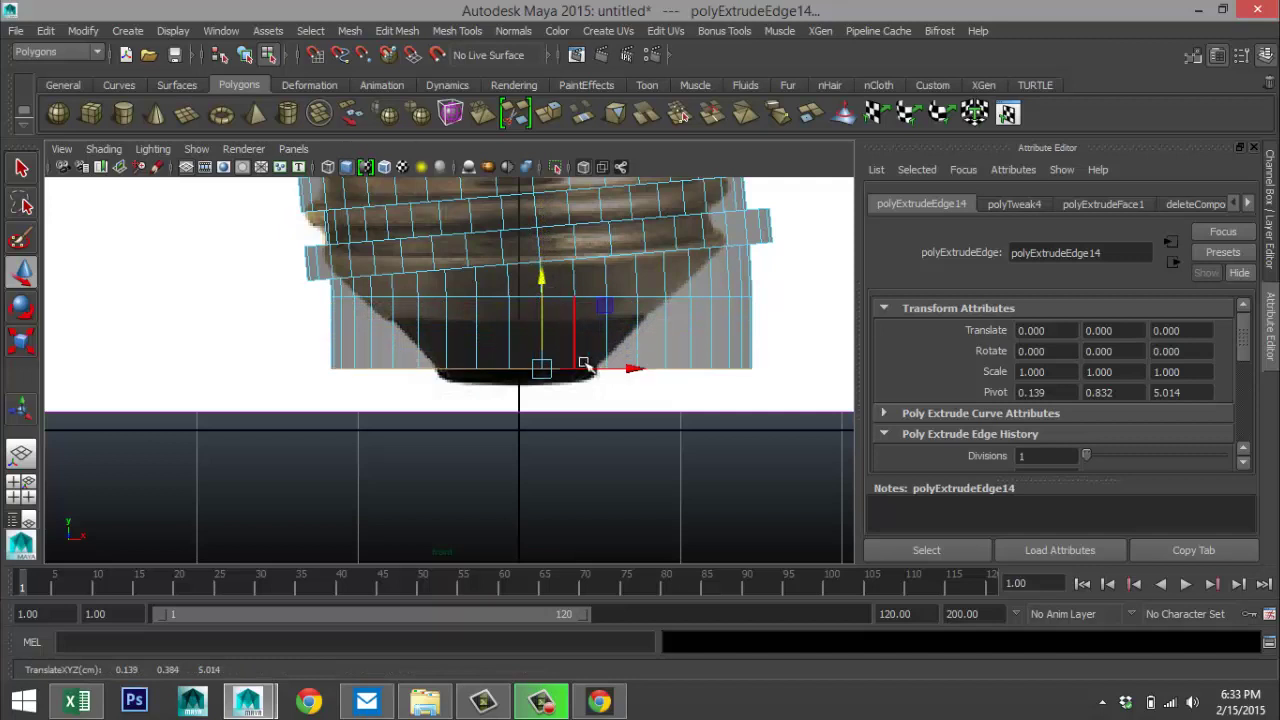
- Scale the extruded bottom edges inward to taper the base, and narrow the edge loop above them slightly
{"action": "key", "text": "r"}
{"action": "left_click_drag", "start_coordinate": [540, 367], "coordinate": [405, 347]}
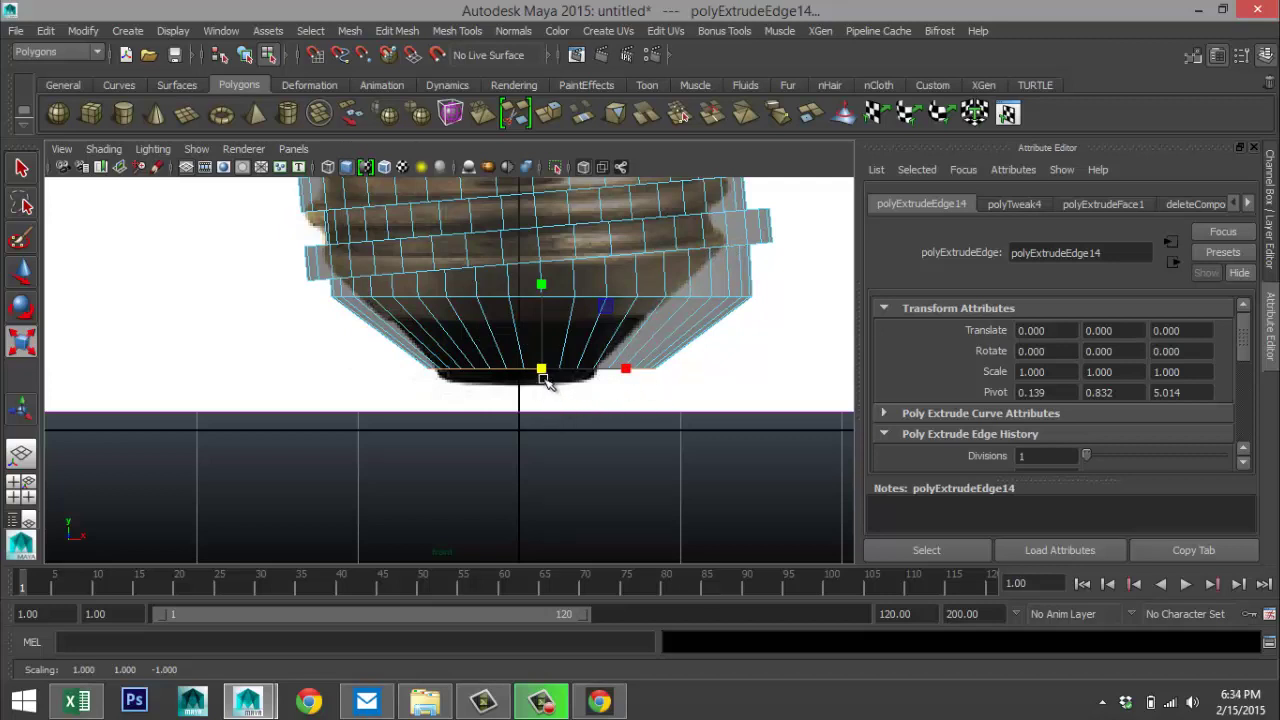
{"action": "double_click", "coordinate": [491, 298]}
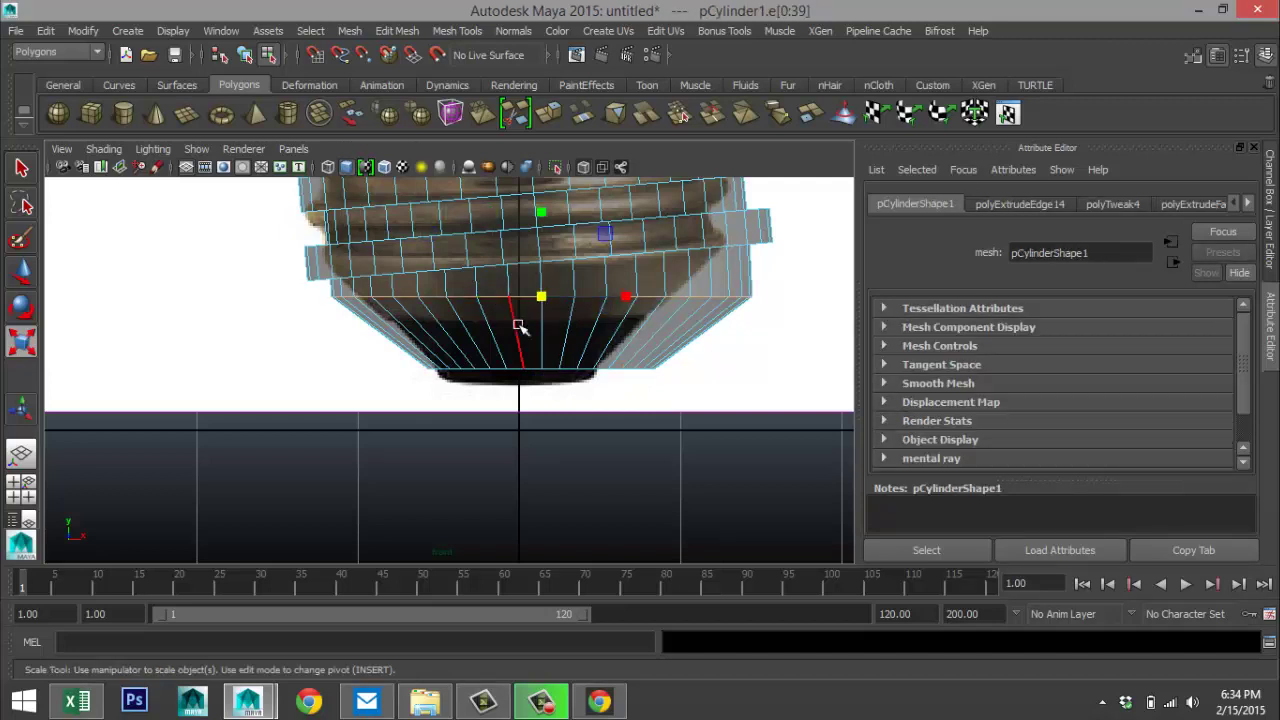
{"action": "left_click_drag", "start_coordinate": [543, 297], "coordinate": [512, 297]}
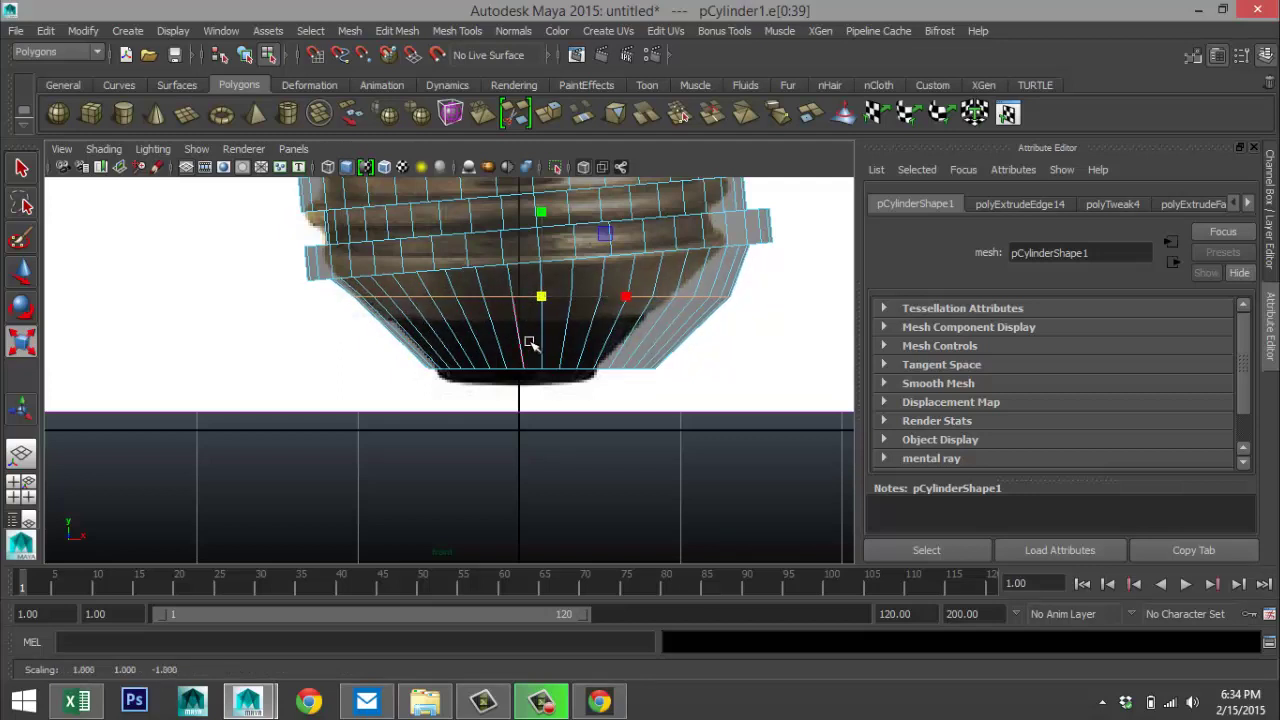
- Select the lowest edge loop again and scale it further inward horizontally to about 0.784
{"action": "left_click", "coordinate": [495, 369]}
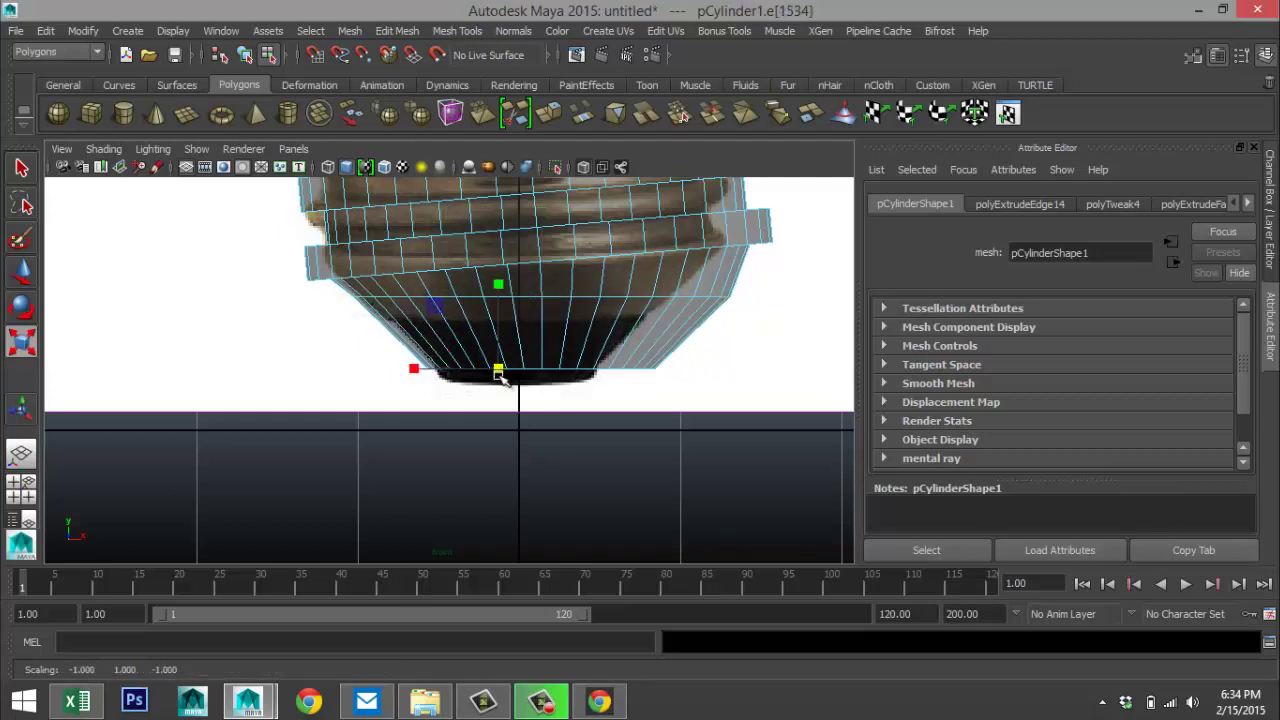
{"action": "left_click", "coordinate": [532, 369]}
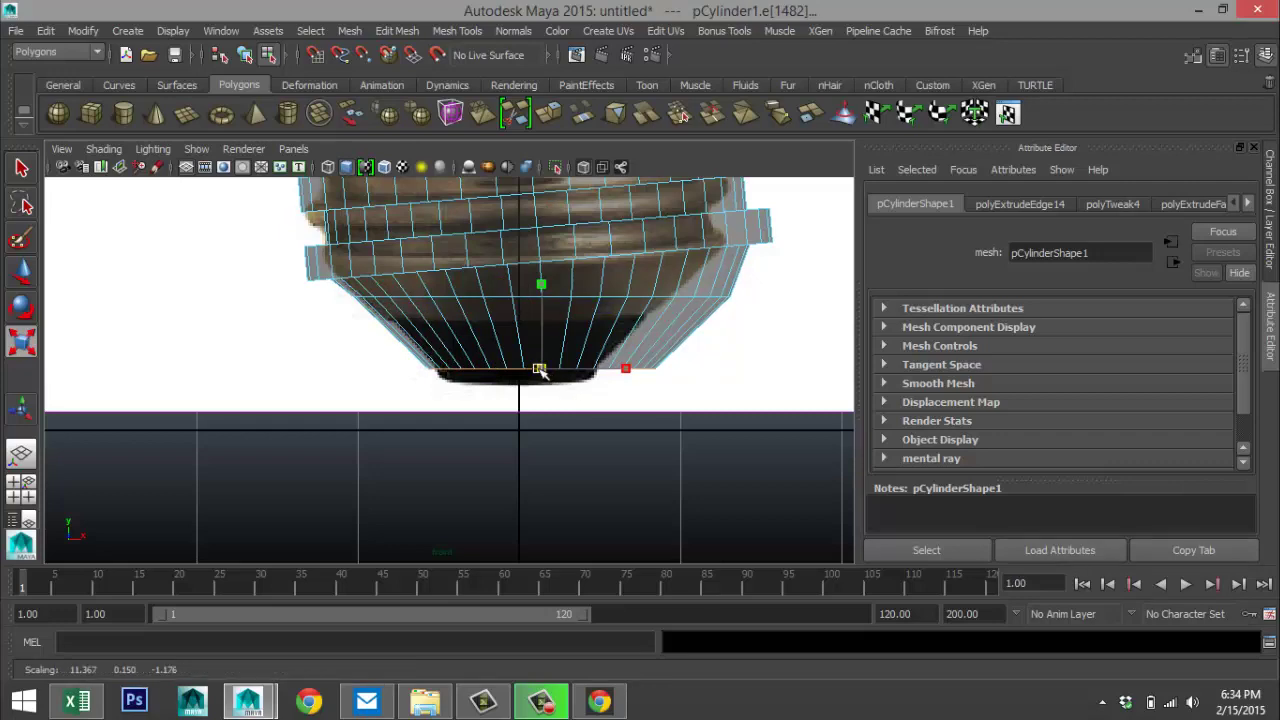
{"action": "left_click_drag", "start_coordinate": [527, 370], "coordinate": [507, 373]}
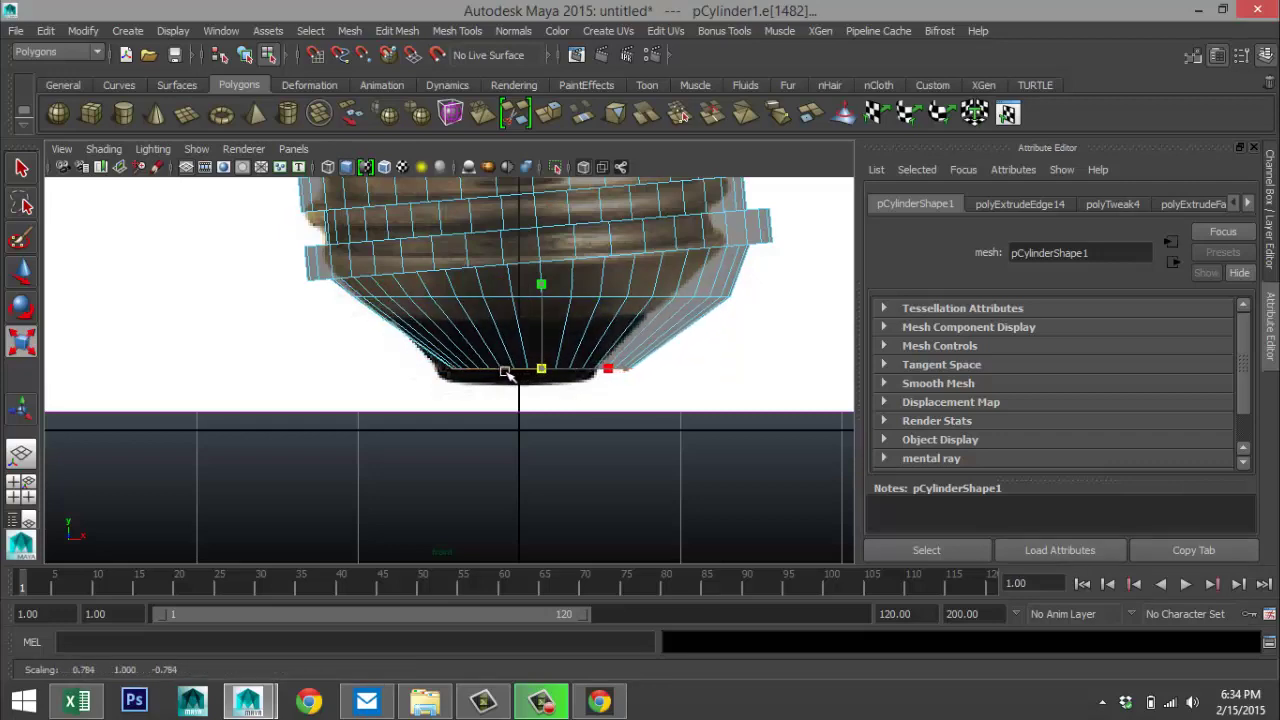
- Extrude the cap's bottom edge loop and move the new edges down to Y about 0.336
{"action": "left_click", "coordinate": [21, 487]}
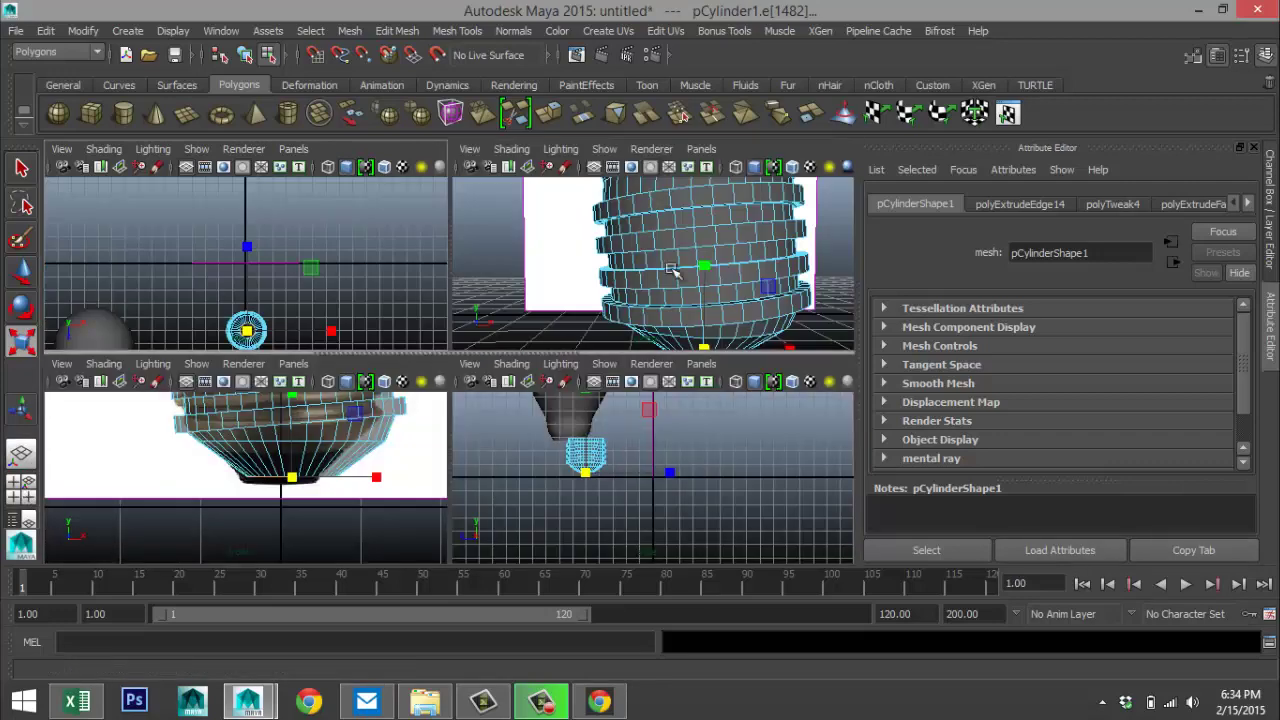
{"action": "key", "text": "space"}
{"action": "middle_click_drag", "start_coordinate": [590, 367], "coordinate": [582, 207], "text": "alt"}
{"action": "scroll", "coordinate": [566, 334], "scroll_direction": "up", "scroll_amount": 5}
{"action": "left_click_drag", "start_coordinate": [540, 343], "coordinate": [535, 345], "text": "alt"}
{"action": "key", "text": "r"}
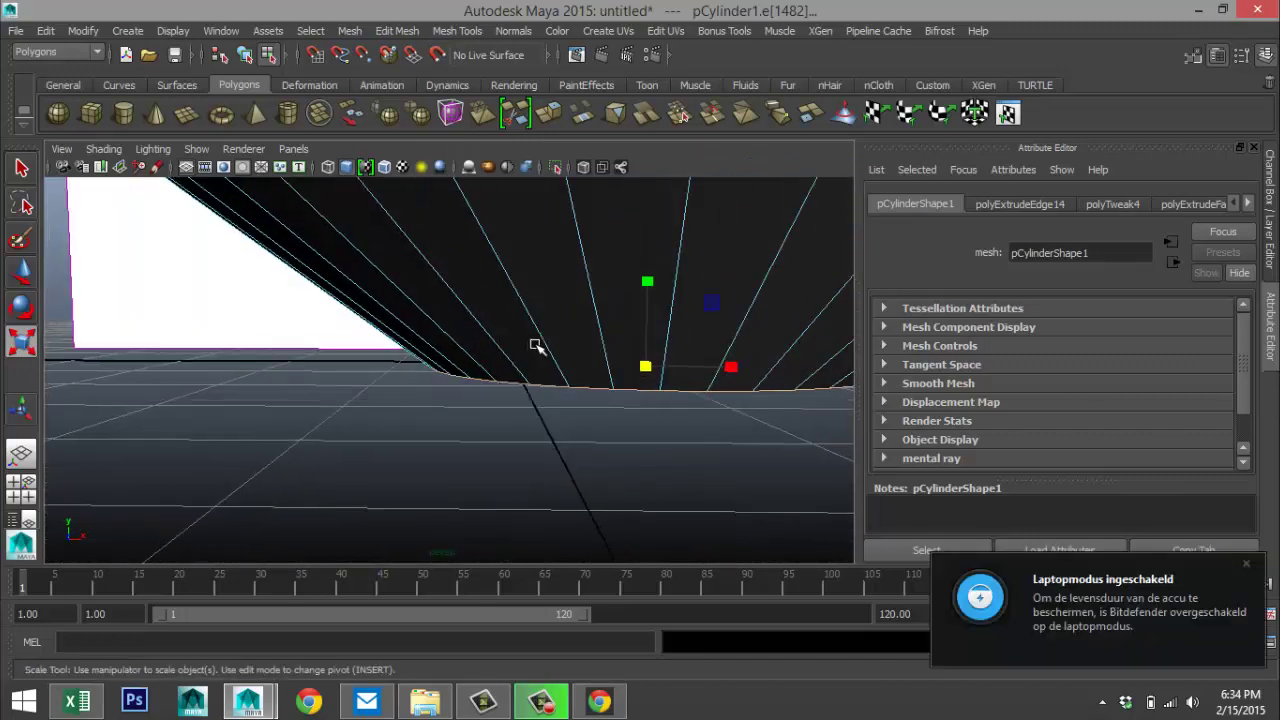
{"action": "left_click", "coordinate": [398, 31]}
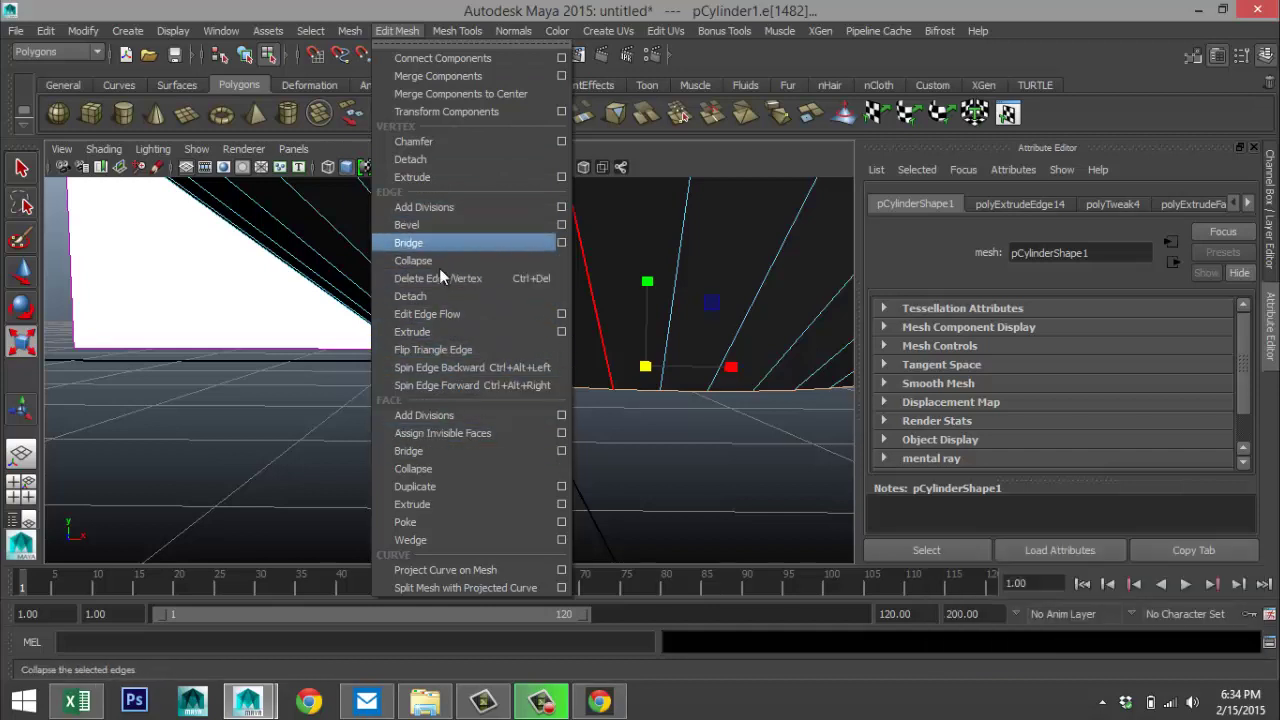
{"action": "left_click", "coordinate": [446, 331]}
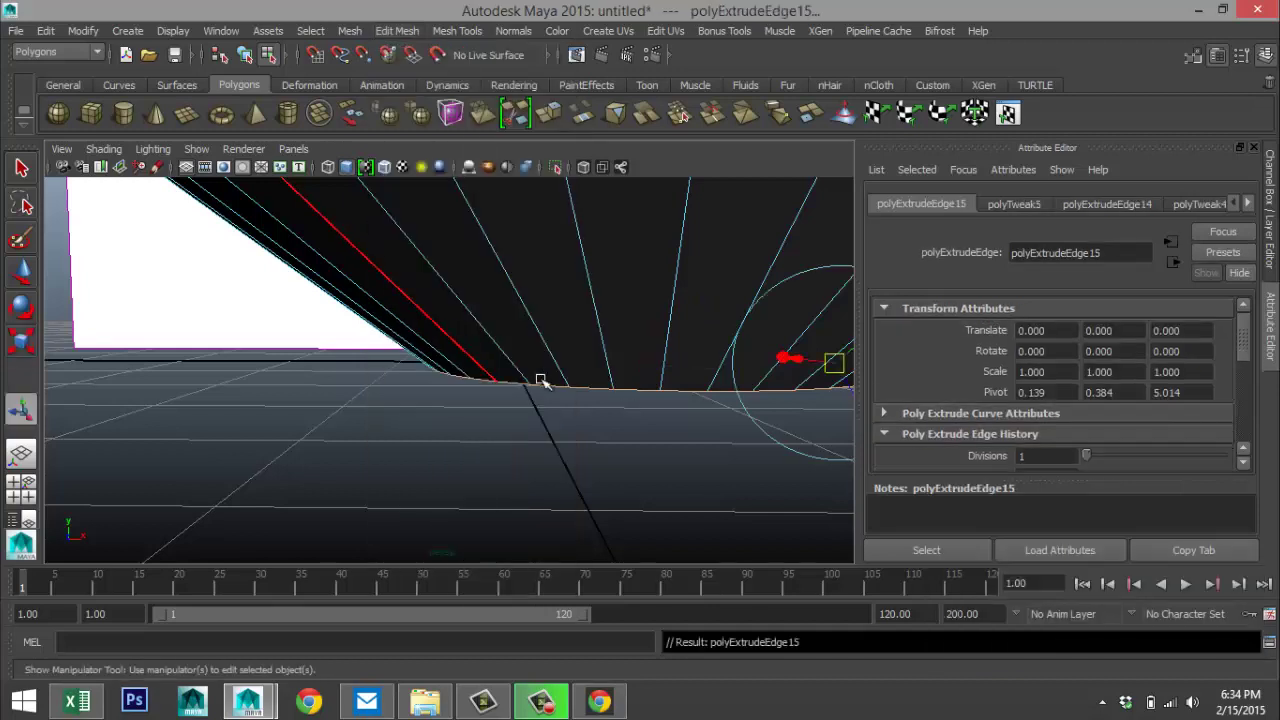
{"action": "key", "text": "w"}
{"action": "left_click_drag", "start_coordinate": [648, 285], "coordinate": [650, 297]}
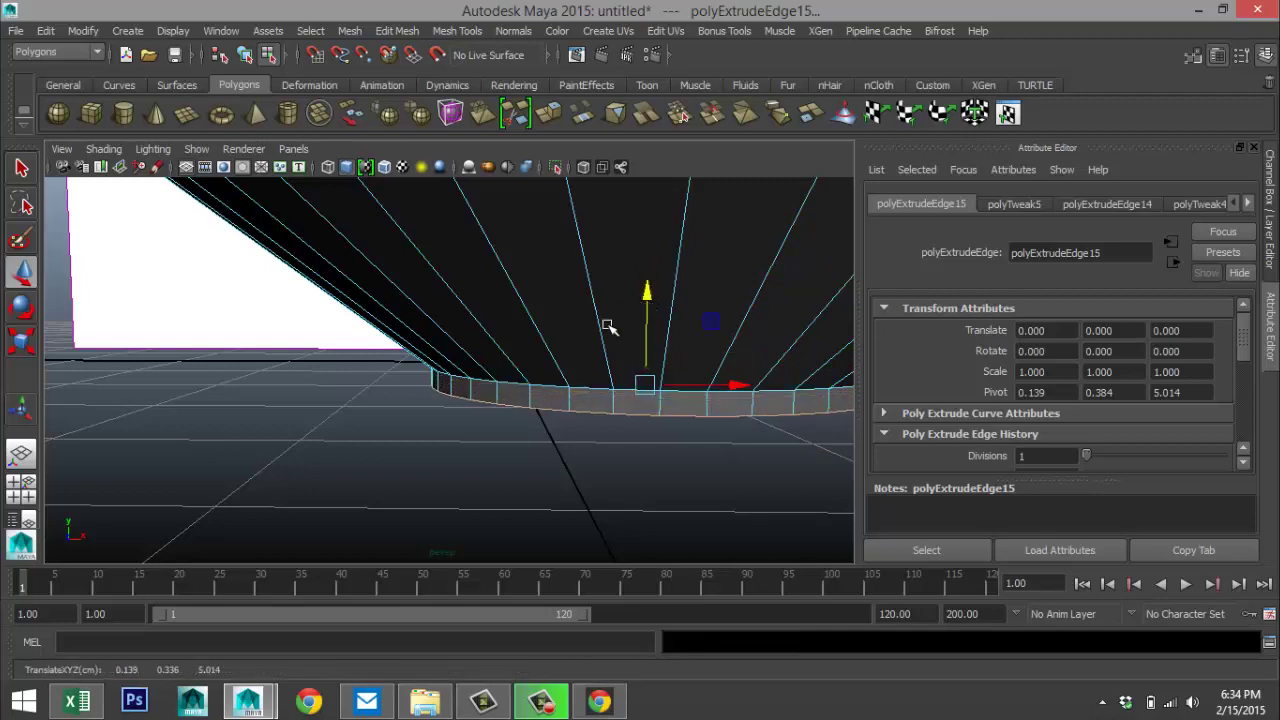
- Extrude the bottom rim edges again and scale them inward to the centre to close the underside of the cap
{"action": "left_click_drag", "start_coordinate": [528, 378], "coordinate": [506, 362], "text": "alt"}
{"action": "middle_click_drag", "start_coordinate": [506, 362], "coordinate": [494, 463], "text": "alt"}
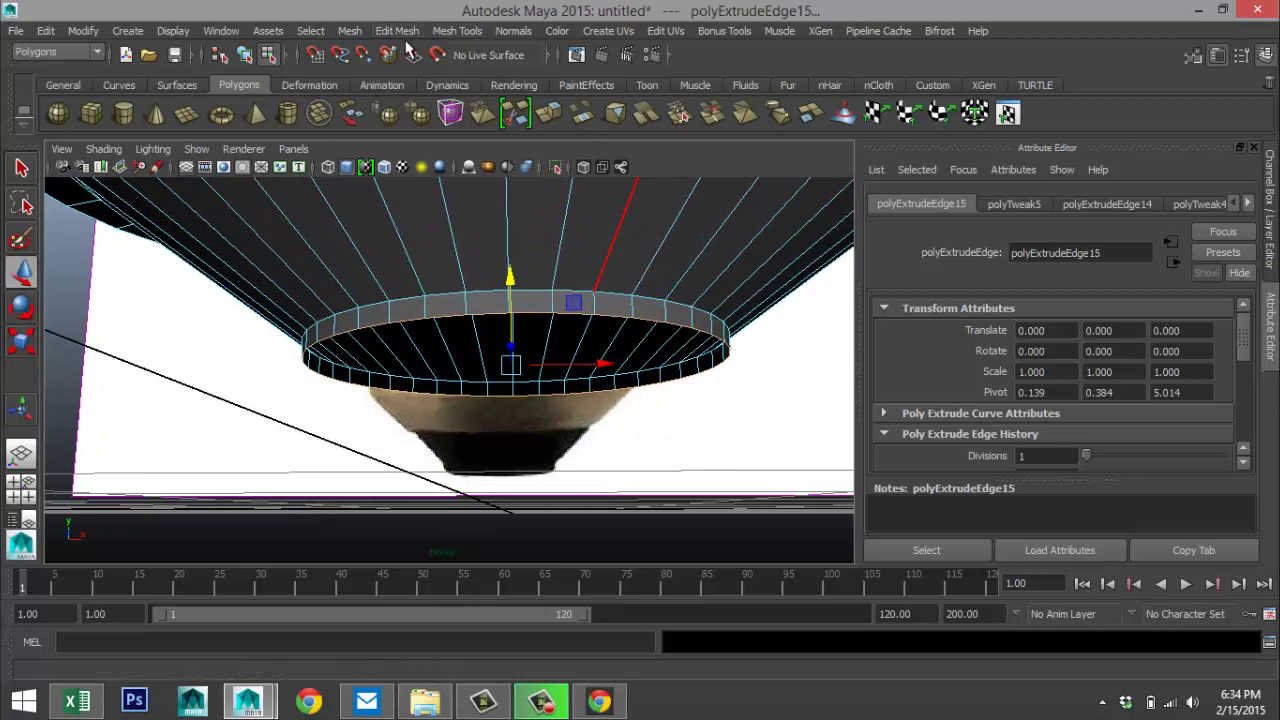
{"action": "key", "text": "ctrl+e"}
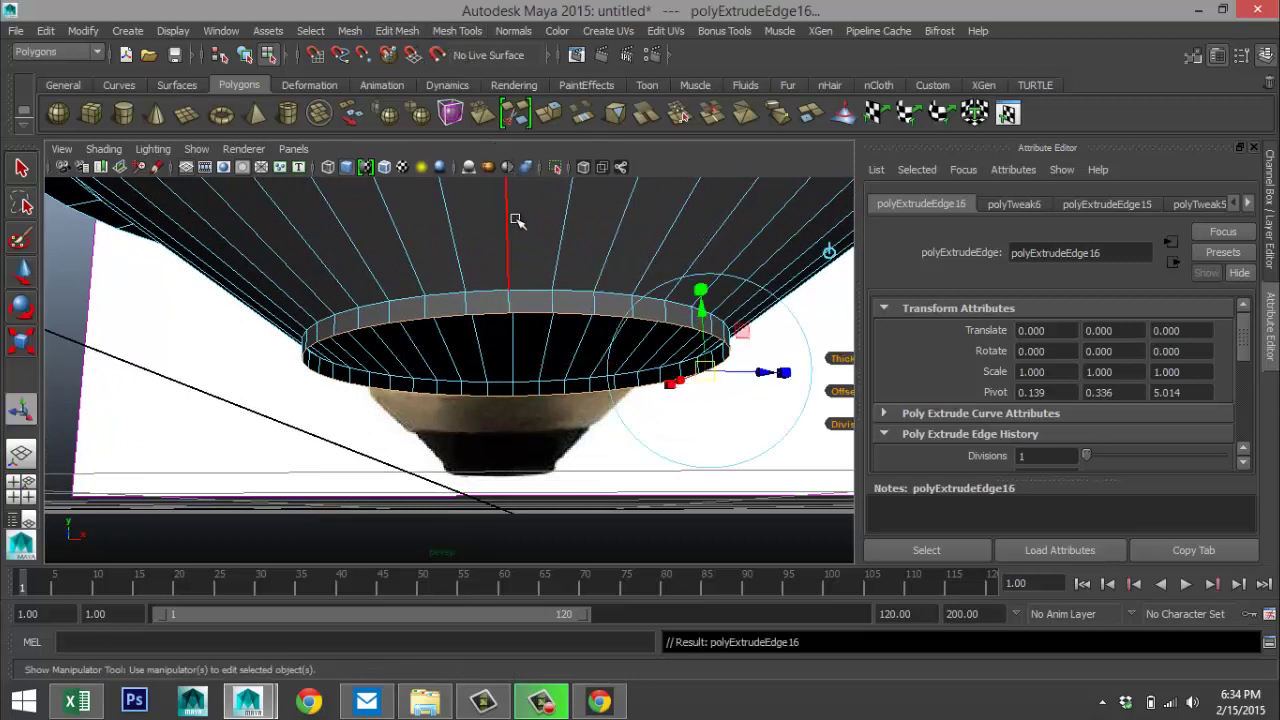
{"action": "key", "text": "r"}
{"action": "left_click_drag", "start_coordinate": [510, 366], "coordinate": [231, 365]}
{"action": "scroll", "coordinate": [571, 396], "scroll_direction": "up", "scroll_amount": 5}
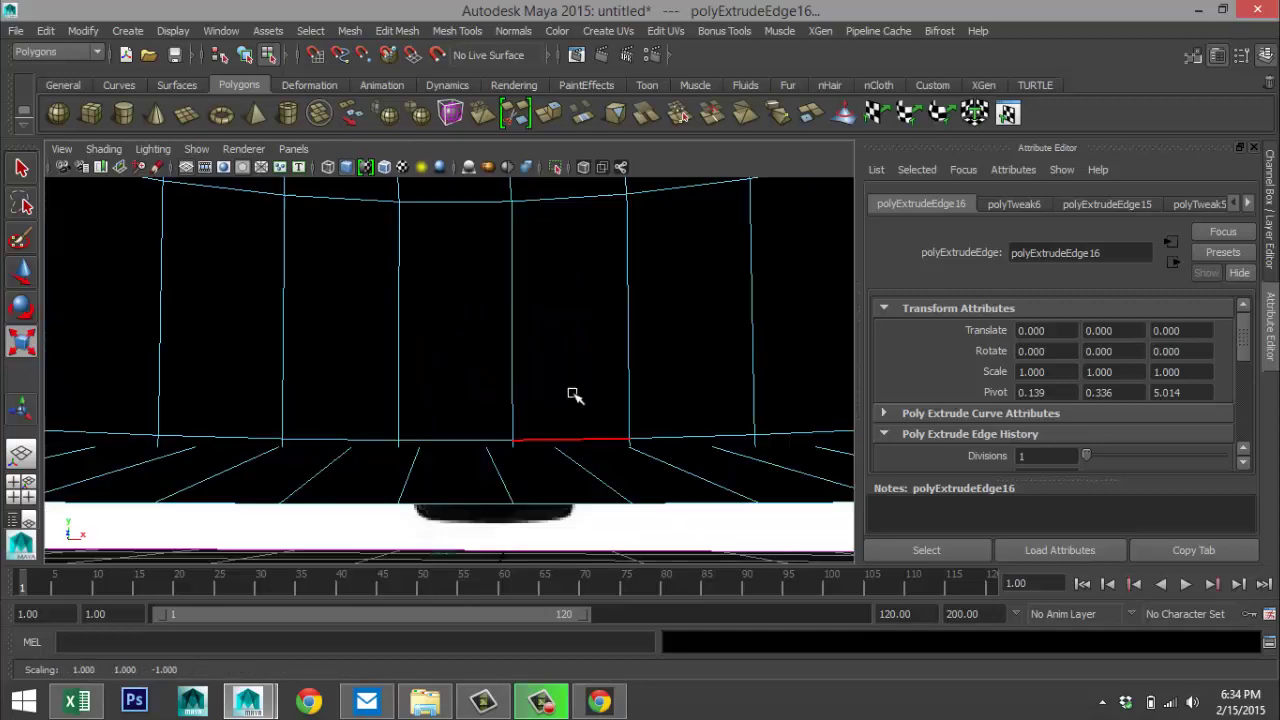
{"action": "scroll", "coordinate": [578, 378], "scroll_direction": "down", "scroll_amount": 5}
{"action": "scroll", "coordinate": [576, 377], "scroll_direction": "up", "scroll_amount": 8}
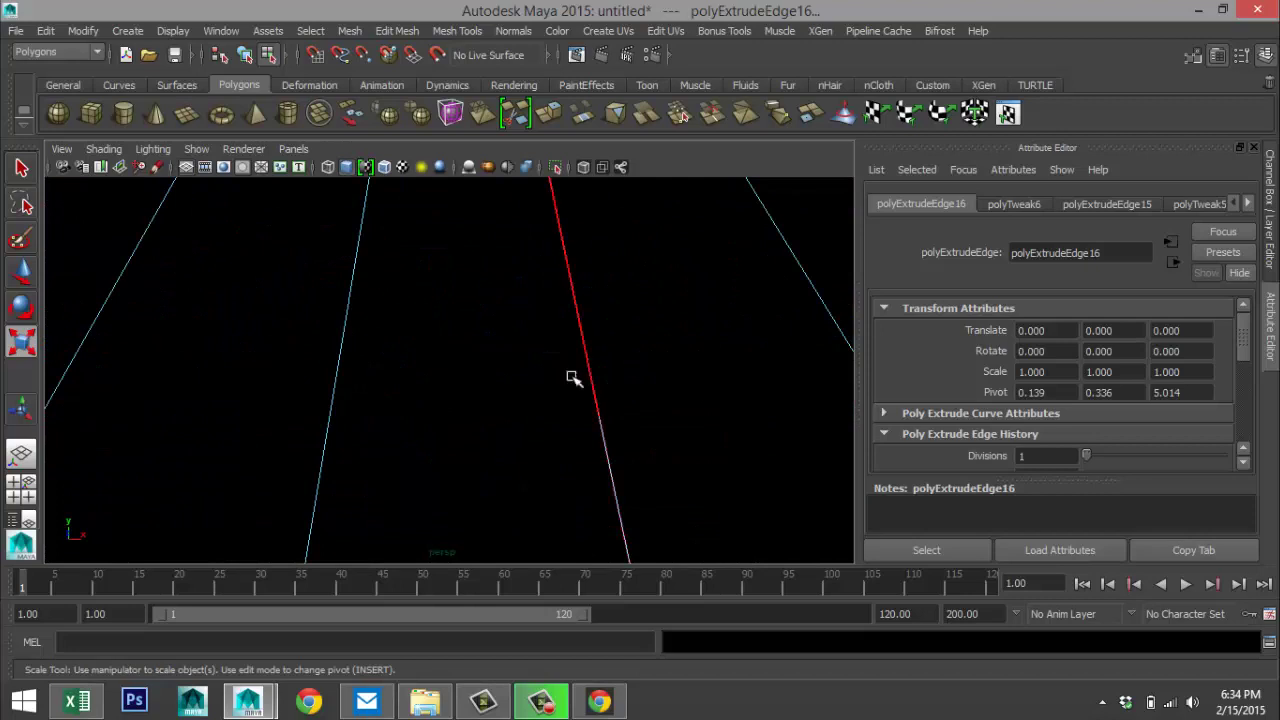
{"action": "scroll", "coordinate": [573, 378], "scroll_direction": "down", "scroll_amount": 8}
{"action": "left_click_drag", "start_coordinate": [449, 371], "coordinate": [517, 414]}
{"action": "key", "text": "w"}
{"action": "left_click_drag", "start_coordinate": [451, 286], "coordinate": [575, 355]}
{"action": "scroll", "coordinate": [454, 308], "scroll_direction": "down", "scroll_amount": 5}
{"action": "right_click_drag", "start_coordinate": [481, 275], "coordinate": [545, 255]}
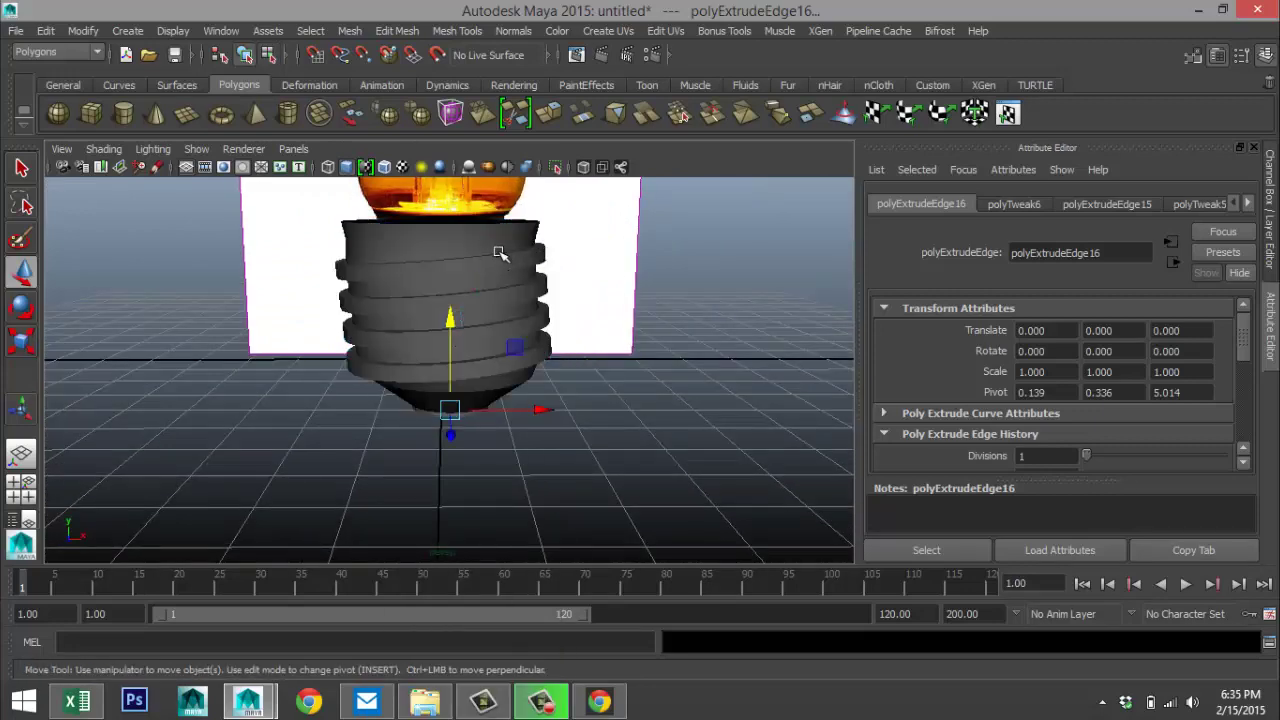
- Turn on smooth mesh preview for the screw cap cylinder and deselect it
{"action": "left_click", "coordinate": [540, 288]}
{"action": "key", "text": "3"}
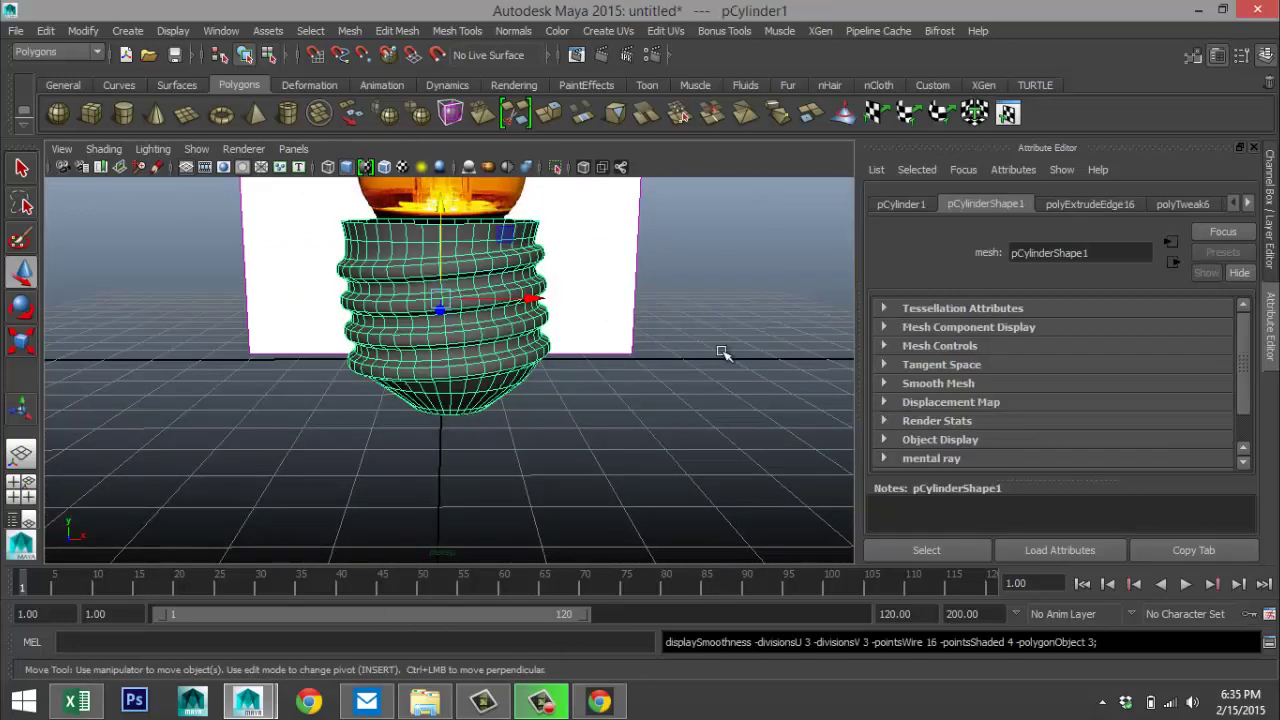
{"action": "left_click", "coordinate": [656, 371]}
{"action": "mouse_move", "coordinate": [654, 371]}
{"action": "left_mouse_down", "text": "alt"}
{"action": "mouse_move", "coordinate": [646, 351]}
{"action": "mouse_move", "coordinate": [645, 362]}
{"action": "left_mouse_up", "text": "alt"}
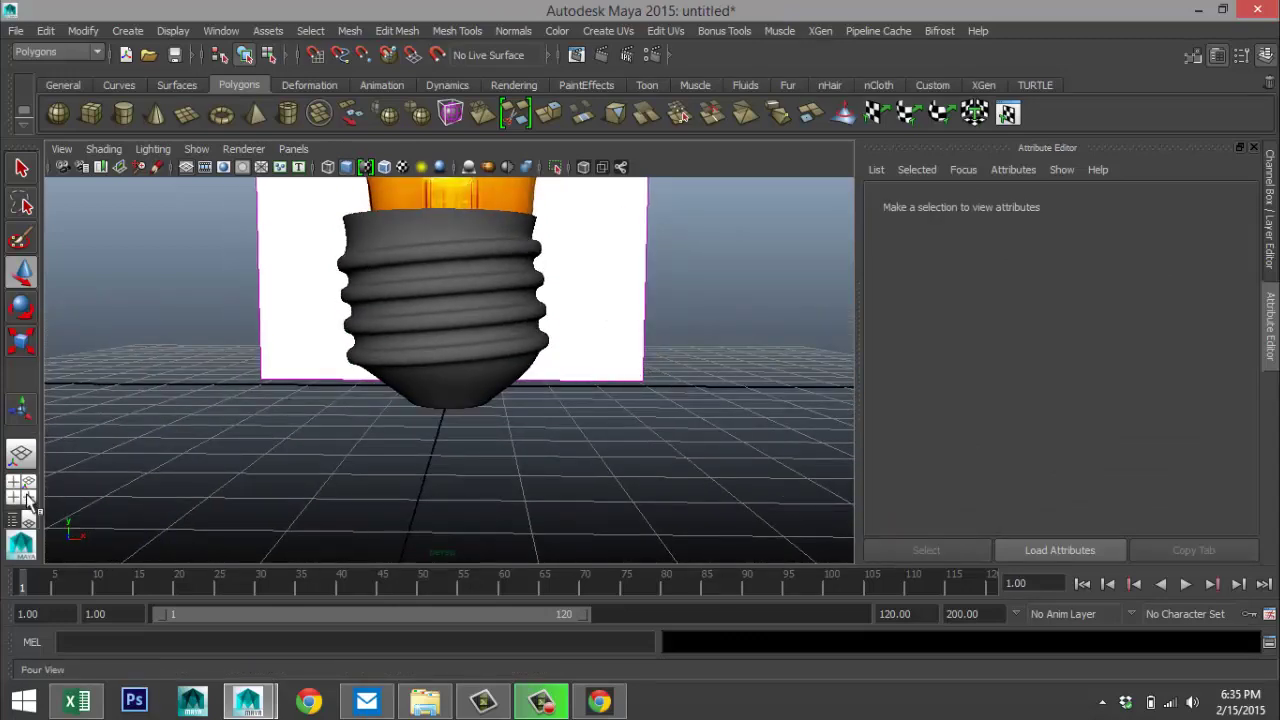
- Shift the glass bulb sideways in the front view to X about 0.052 and check its fit on the cap
{"action": "key", "text": "space"}
{"action": "key", "text": "space"}
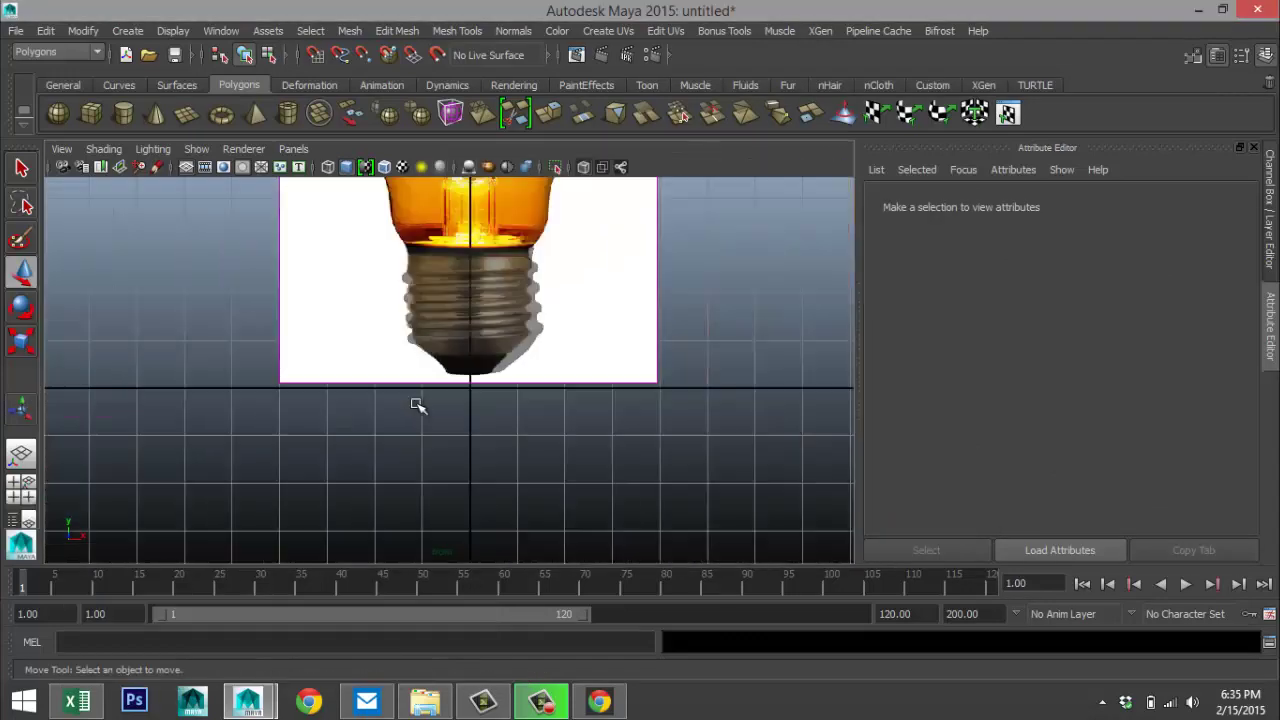
{"action": "left_click", "coordinate": [290, 238]}
{"action": "left_click_drag", "start_coordinate": [372, 254], "coordinate": [549, 263]}
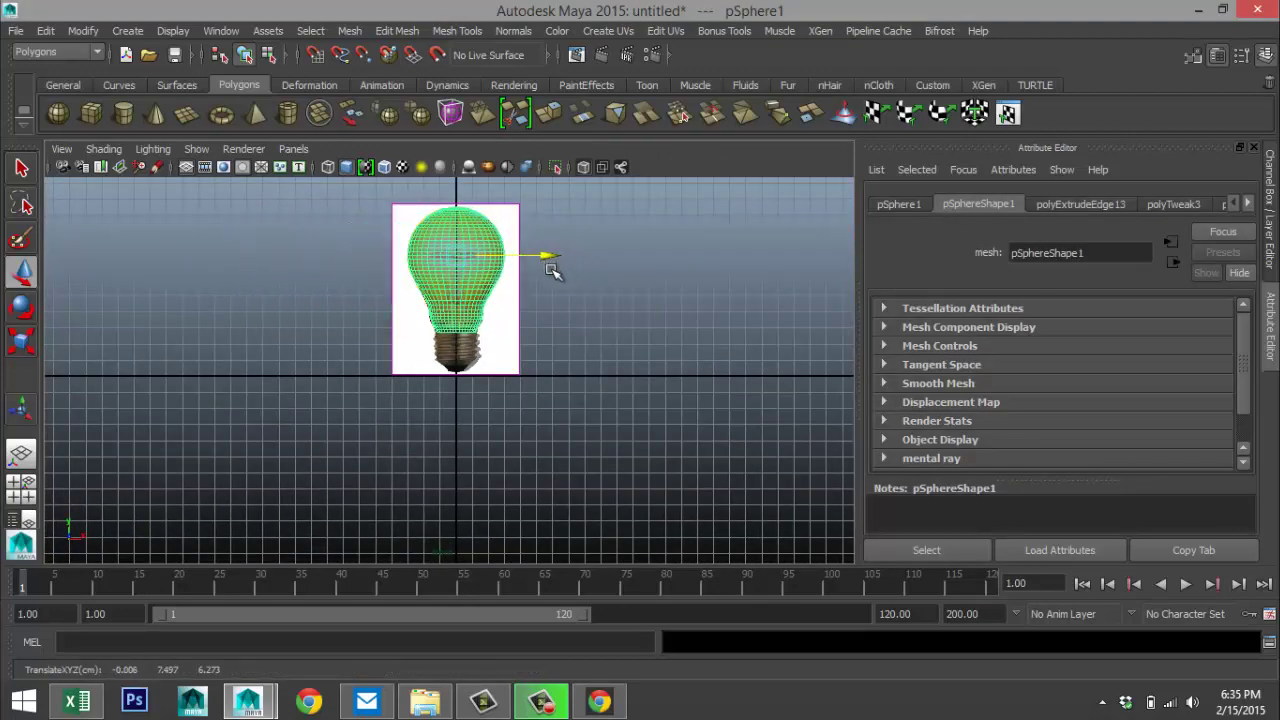
{"action": "scroll", "coordinate": [578, 370], "scroll_direction": "up", "scroll_amount": 5}
{"action": "scroll", "coordinate": [580, 300], "scroll_direction": "up", "scroll_amount": 5}
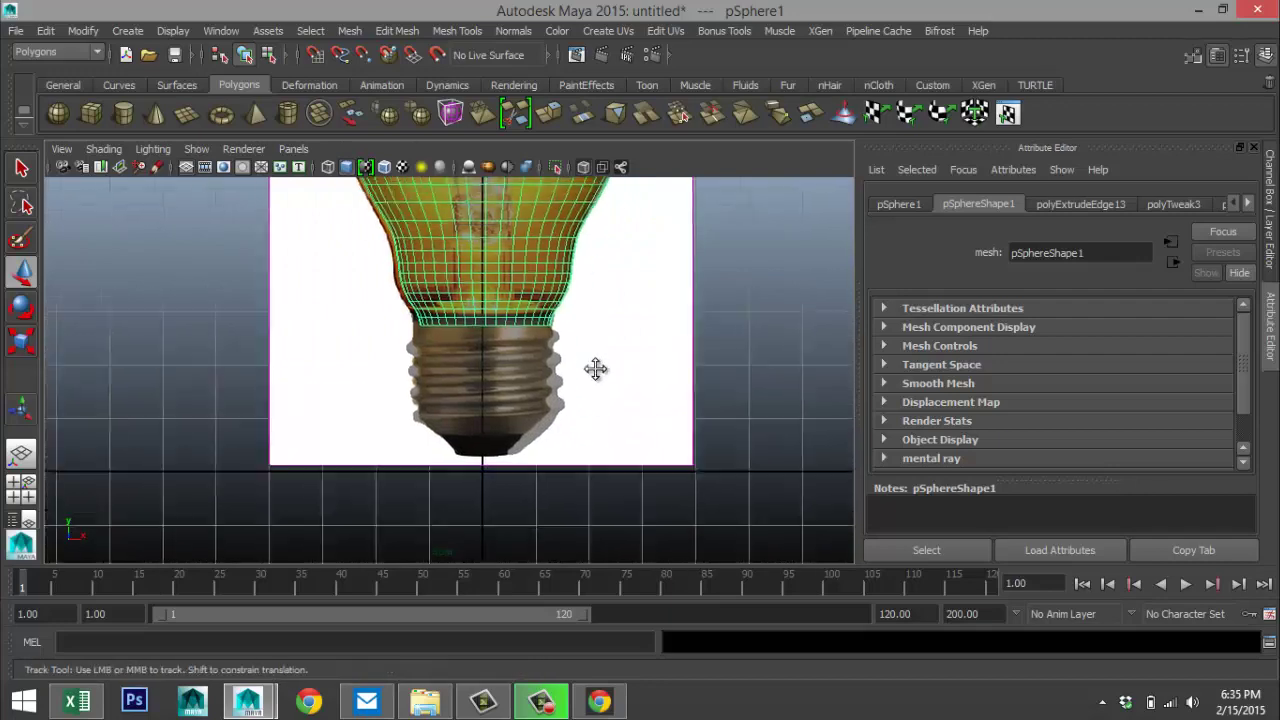
{"action": "left_click", "coordinate": [20, 488]}
{"action": "key", "text": "space"}
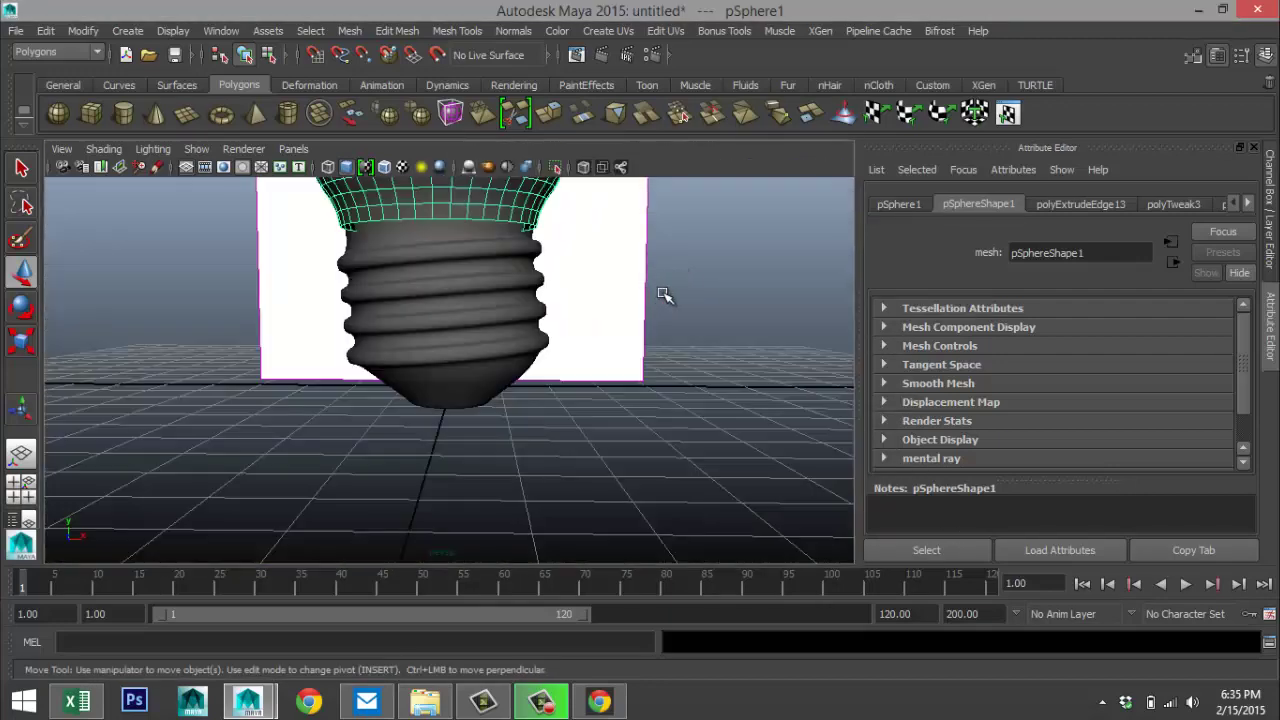
{"action": "left_click_drag", "start_coordinate": [665, 295], "coordinate": [631, 329], "text": "alt"}
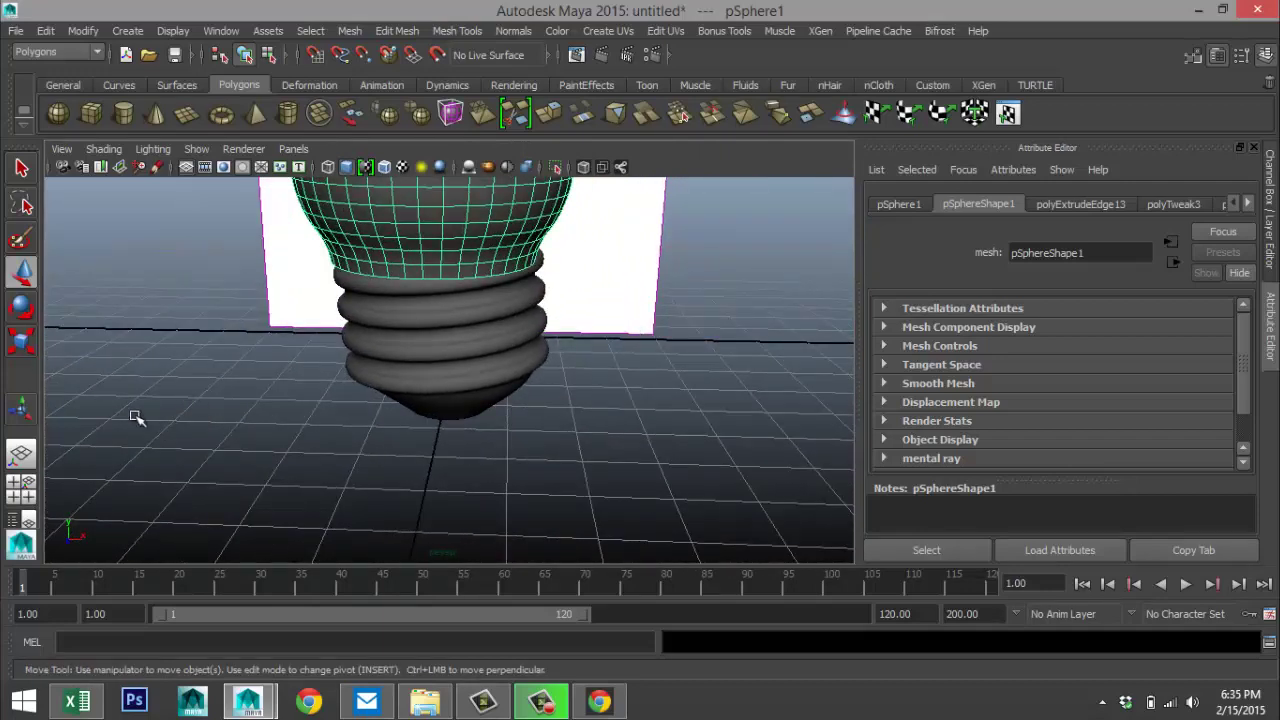
- Set the glass bulb's translation to 0 on all three axes
{"action": "left_click", "coordinate": [22, 486]}
{"action": "key", "text": "space"}
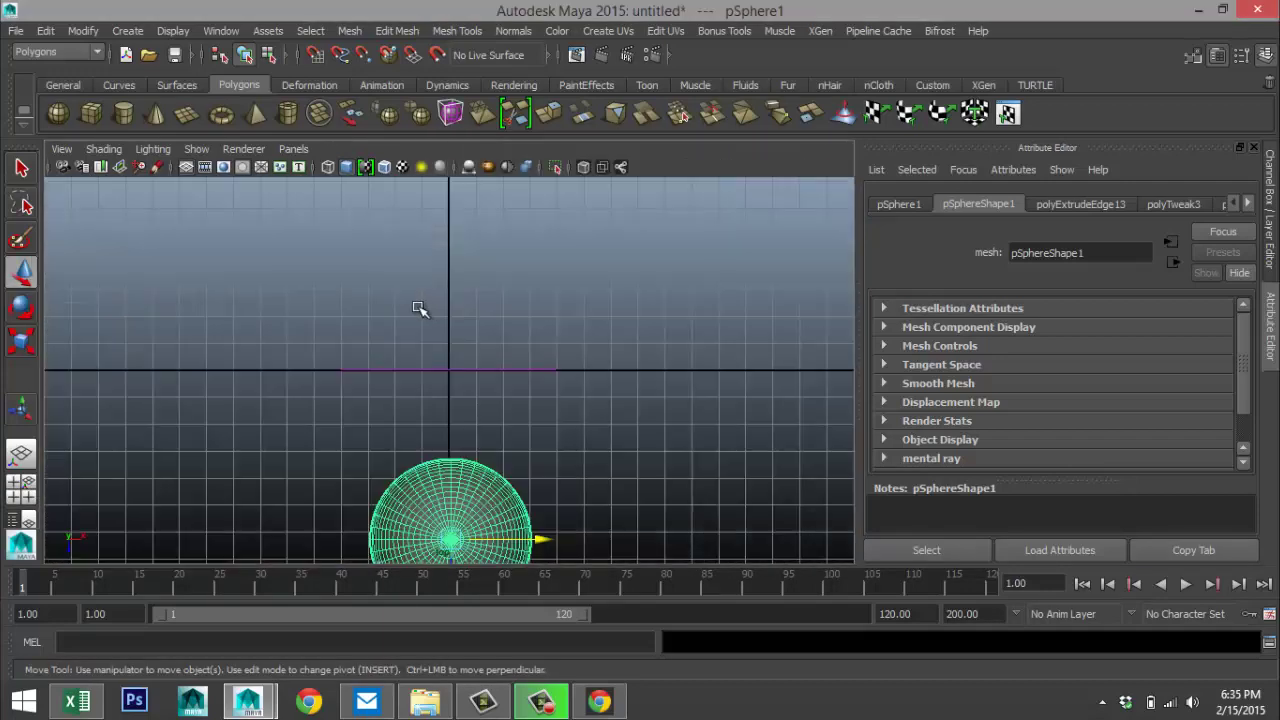
{"action": "key", "text": "f"}
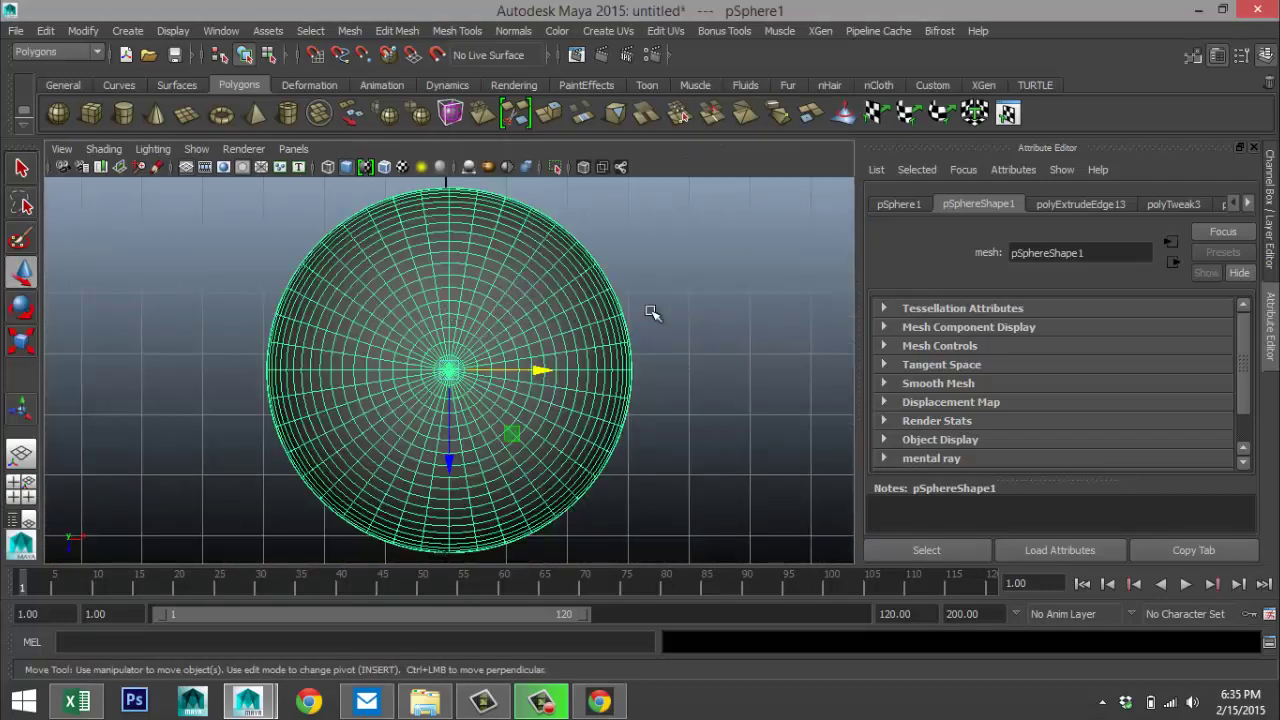
{"action": "left_click", "coordinate": [900, 205]}
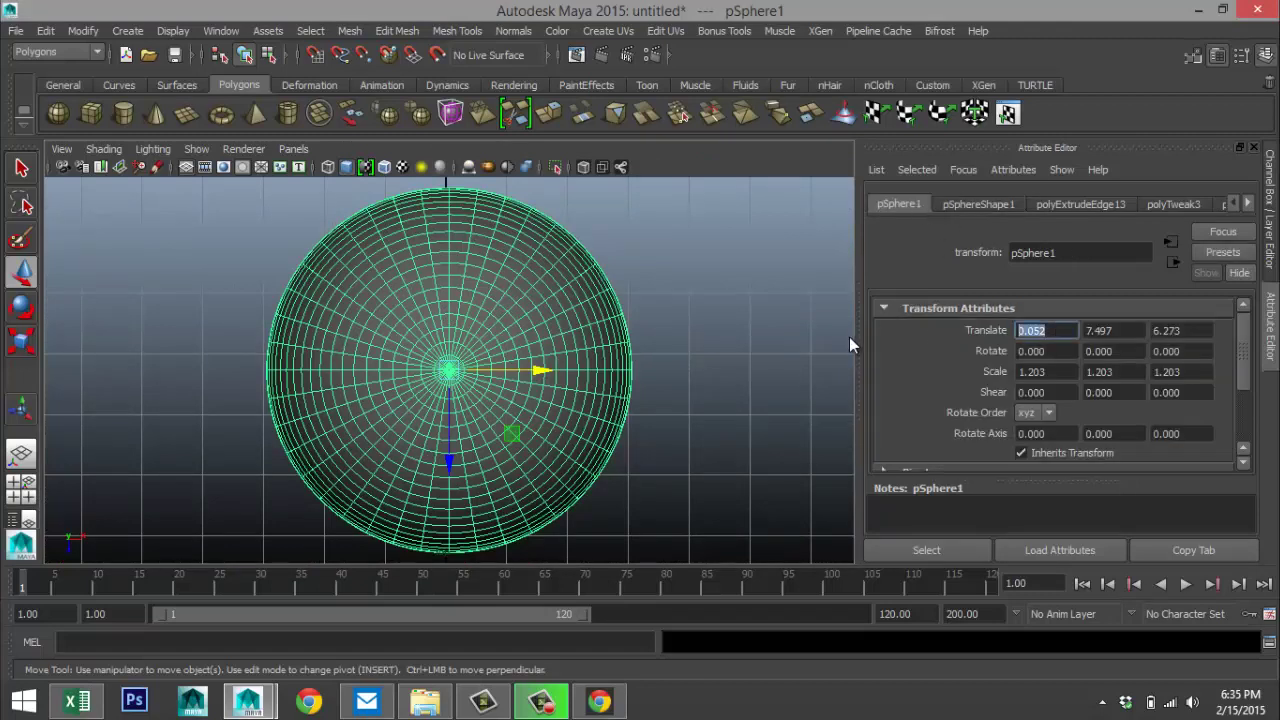
{"action": "type", "text": "0"}
{"action": "key", "text": "Tab"}
{"action": "type", "text": "0"}
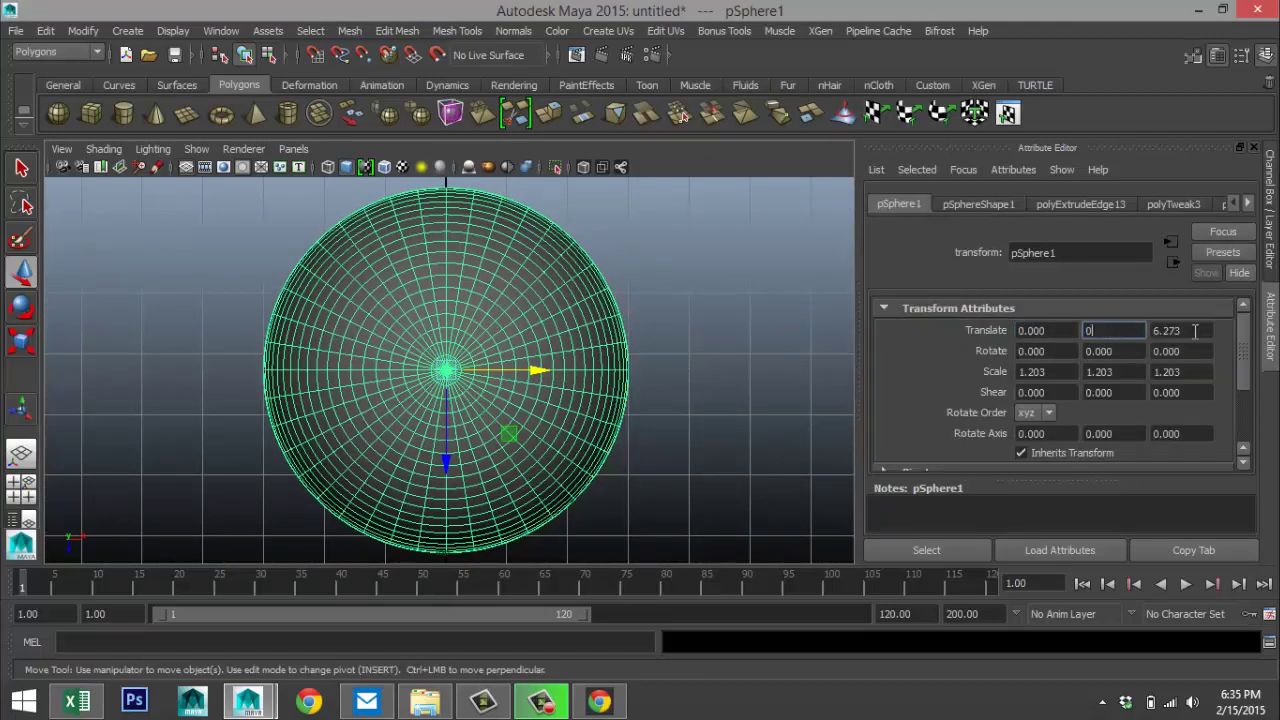
{"action": "key", "text": "Tab"}
{"action": "type", "text": "0"}
{"action": "left_click", "coordinate": [1130, 330]}
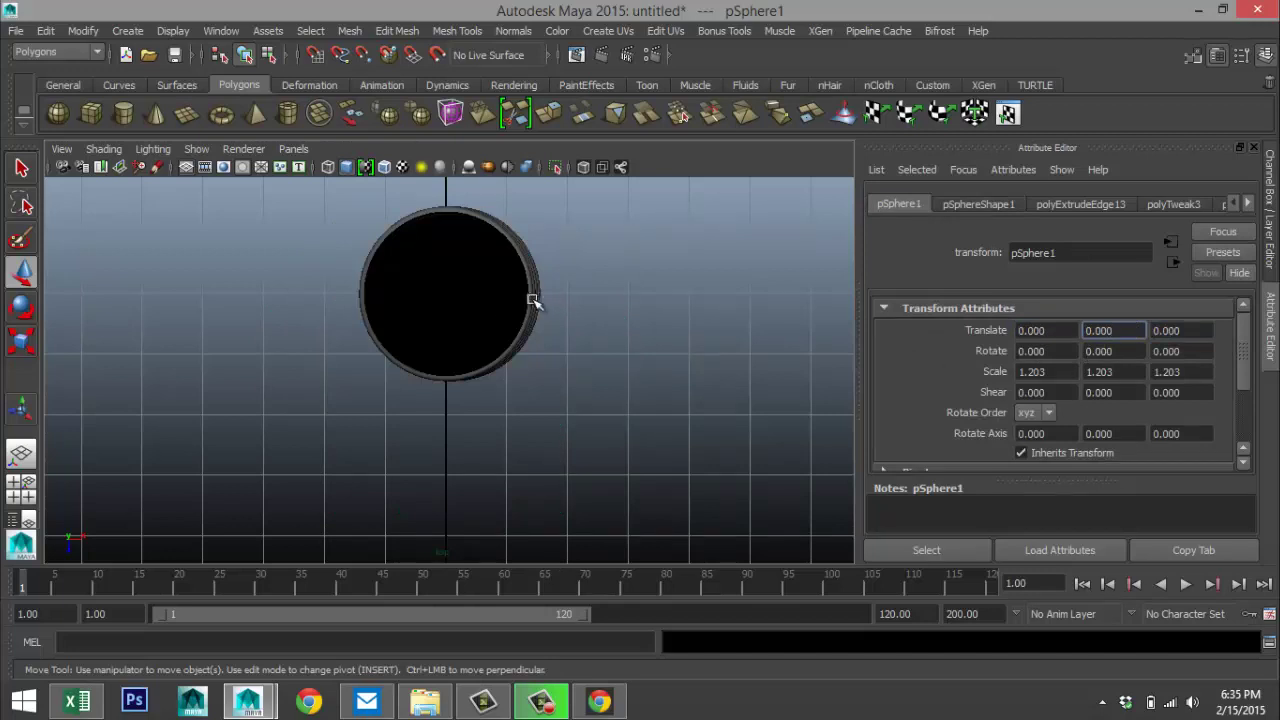
- Select the screw cap cylinder and set its translation to 0 on all three axes
{"action": "left_click", "coordinate": [532, 296]}
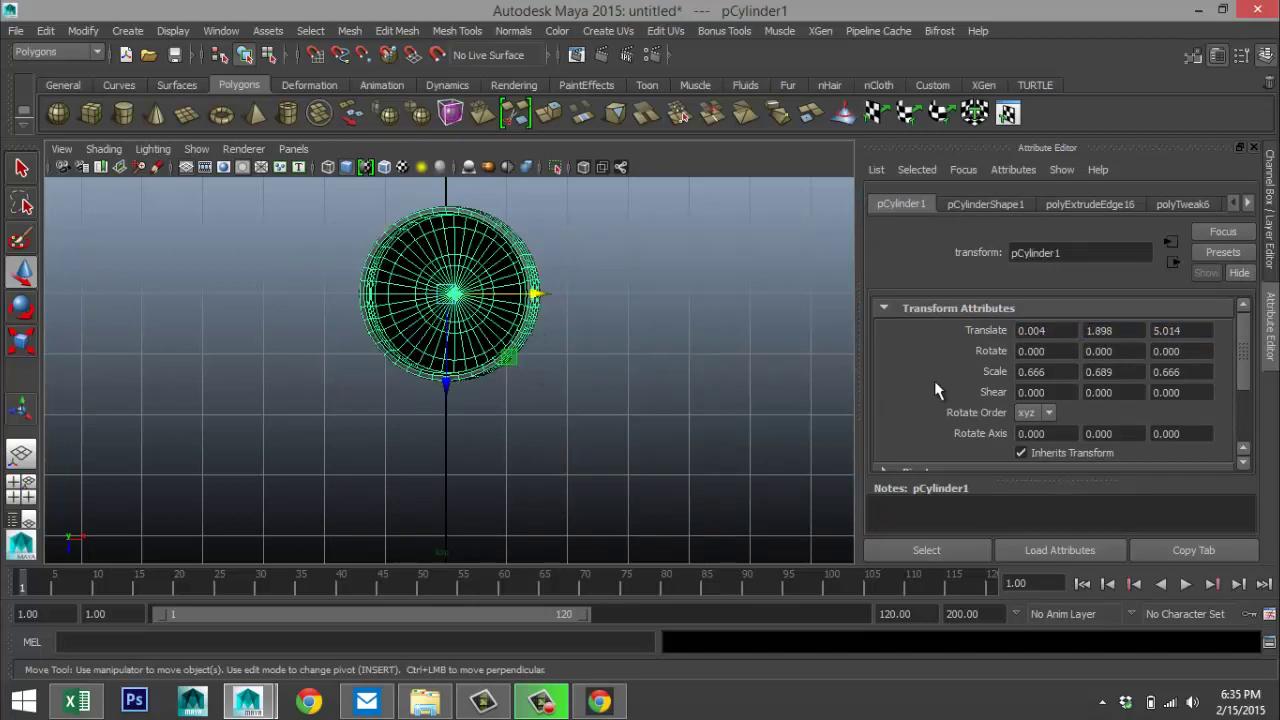
{"action": "key", "text": "Tab"}
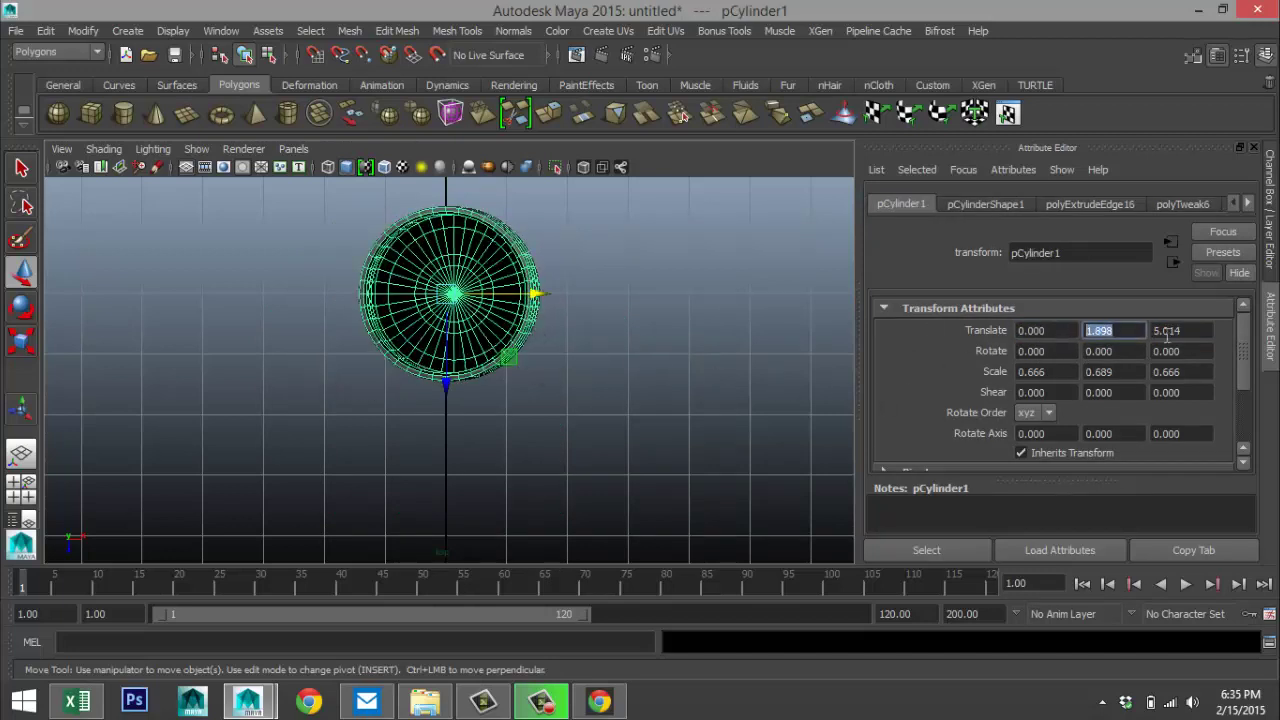
{"action": "type", "text": "0"}
{"action": "key", "text": "Tab"}
{"action": "type", "text": "0"}
{"action": "left_click", "coordinate": [1132, 330]}
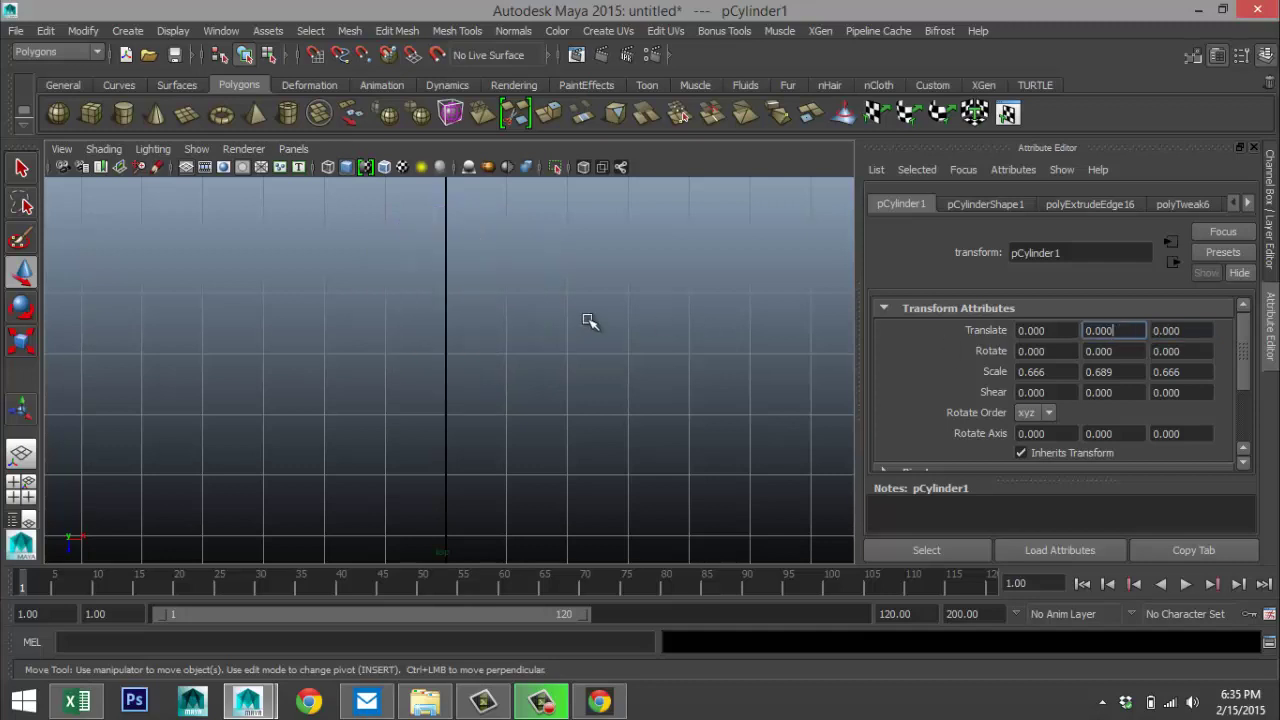
- Select the glass bulb in the top view and switch that view to wireframe display
{"action": "key", "text": "f"}
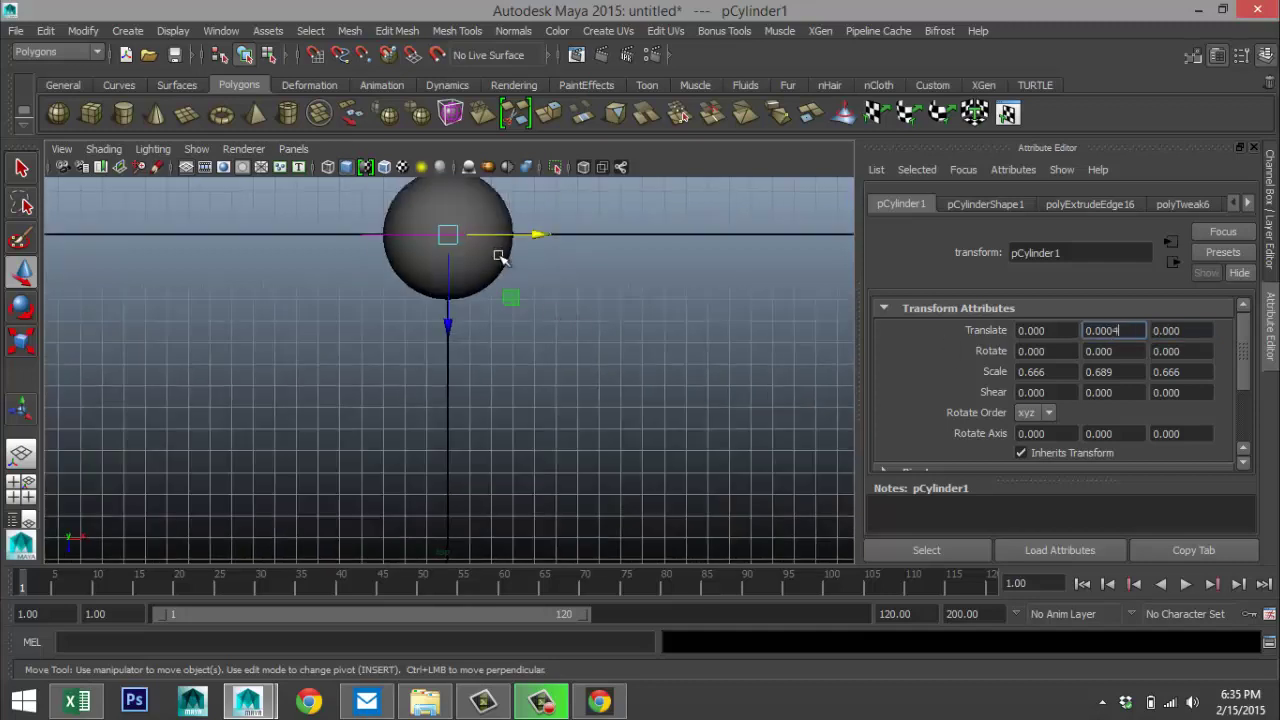
{"action": "left_click", "coordinate": [500, 248]}
{"action": "key", "text": "4"}
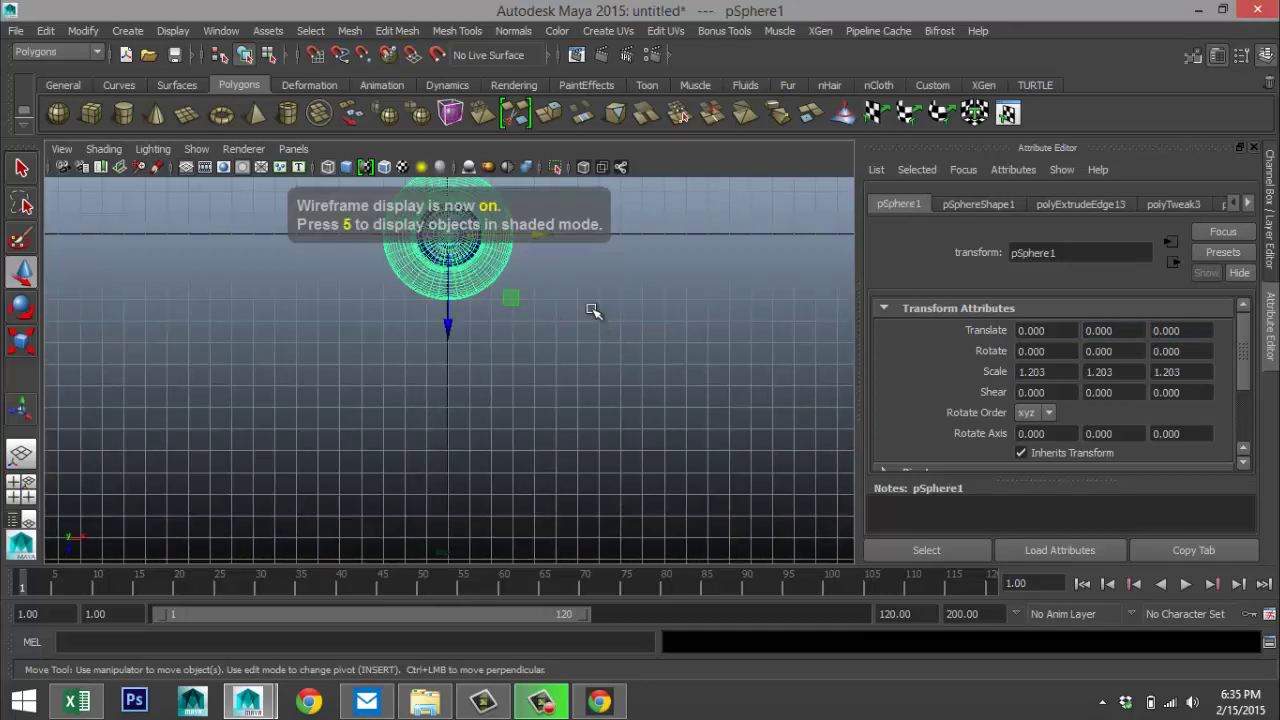
{"action": "key", "text": "f"}
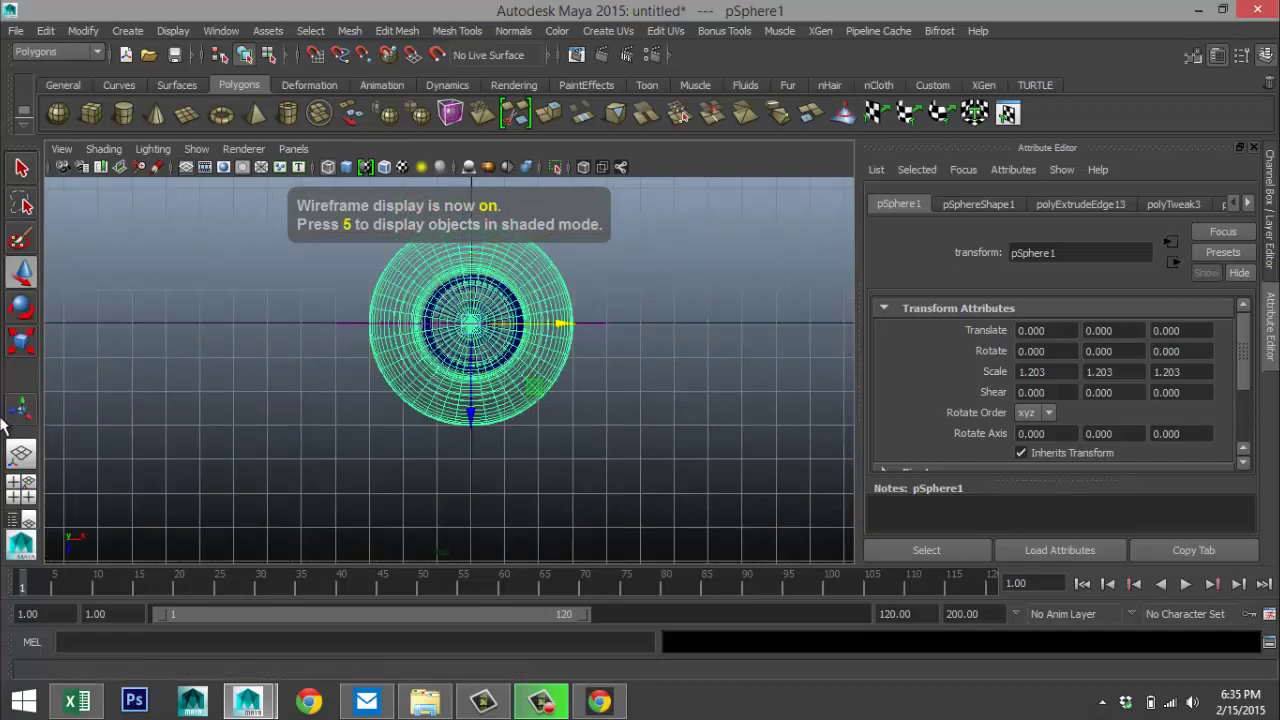
- Raise the glass bulb in the perspective view to Y about 5.464 so it sits on the screw cap
{"action": "left_click", "coordinate": [22, 488]}
{"action": "key", "text": "space"}
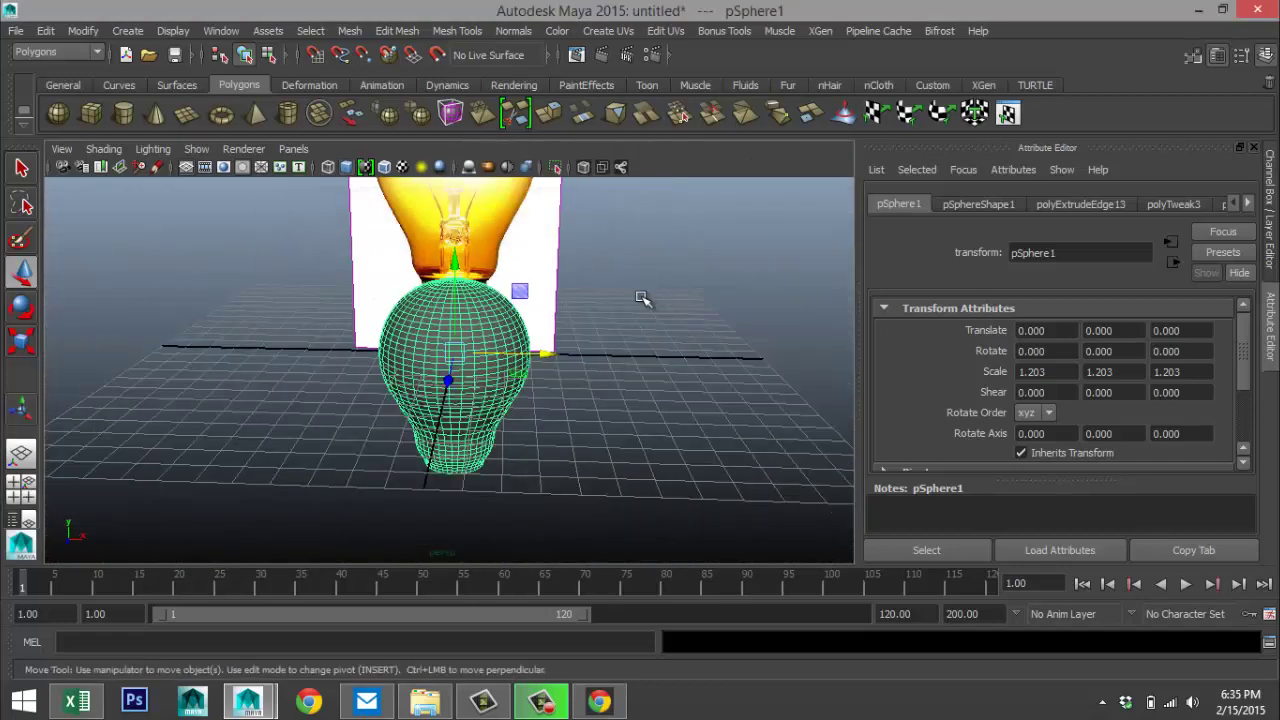
{"action": "middle_click_drag", "start_coordinate": [622, 337], "coordinate": [613, 277], "text": "alt"}
{"action": "left_click_drag", "start_coordinate": [628, 331], "coordinate": [634, 330], "text": "alt"}
{"action": "left_click_drag", "start_coordinate": [433, 202], "coordinate": [442, 40]}
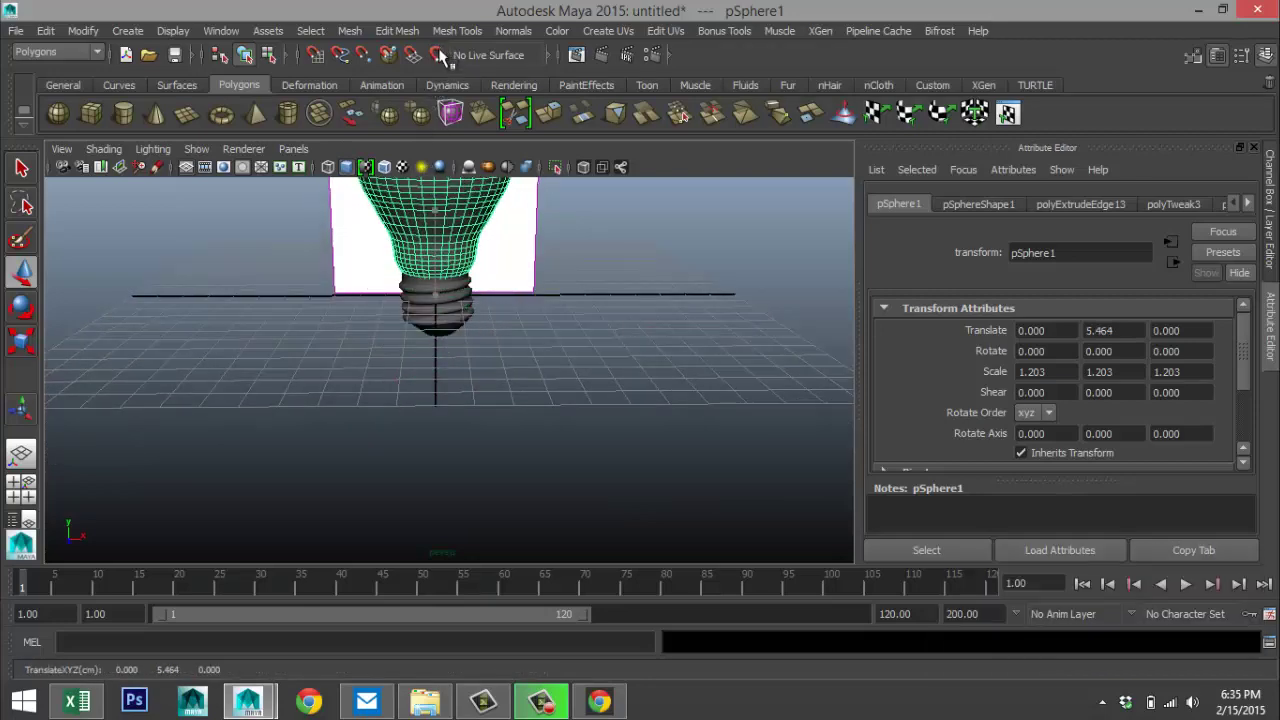
- Move the reference image plane back behind the bulb to Z about -44.201
{"action": "left_click_drag", "start_coordinate": [613, 342], "coordinate": [677, 364], "text": "alt"}
{"action": "scroll", "coordinate": [673, 371], "scroll_direction": "down", "scroll_amount": 8}
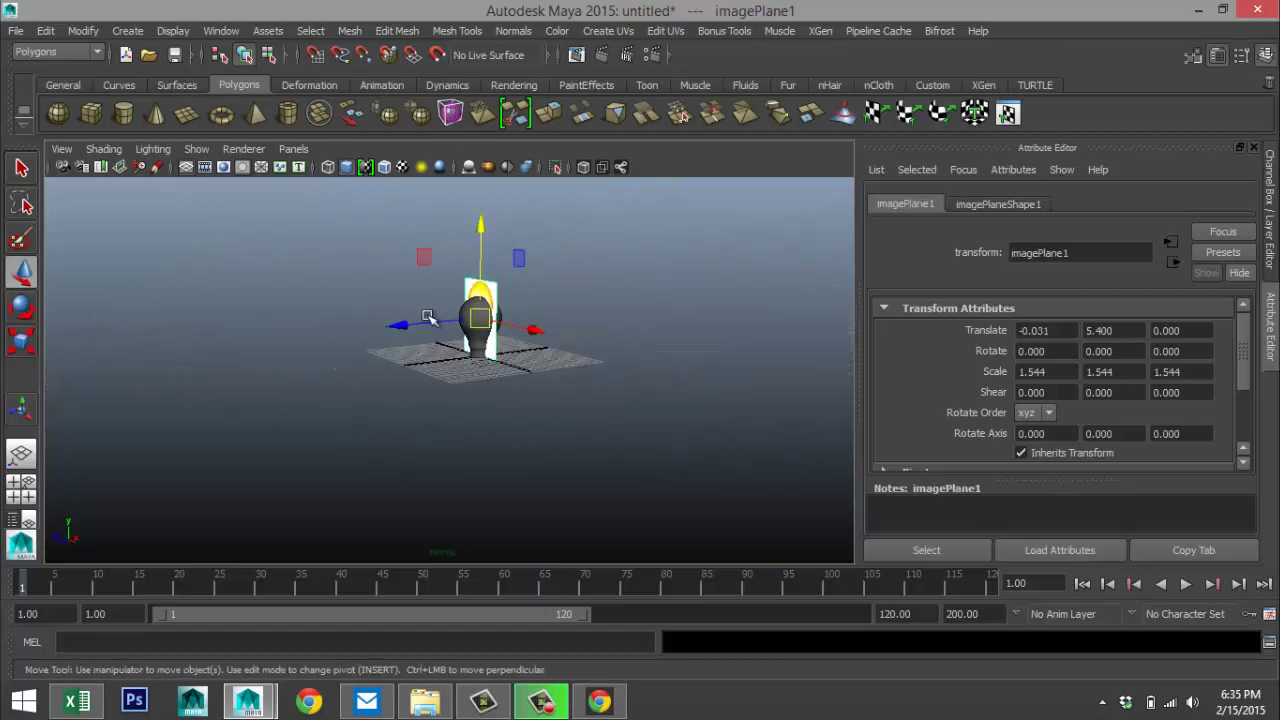
{"action": "left_click_drag", "start_coordinate": [397, 320], "coordinate": [632, 328]}
{"action": "scroll", "coordinate": [586, 357], "scroll_direction": "up", "scroll_amount": 10}
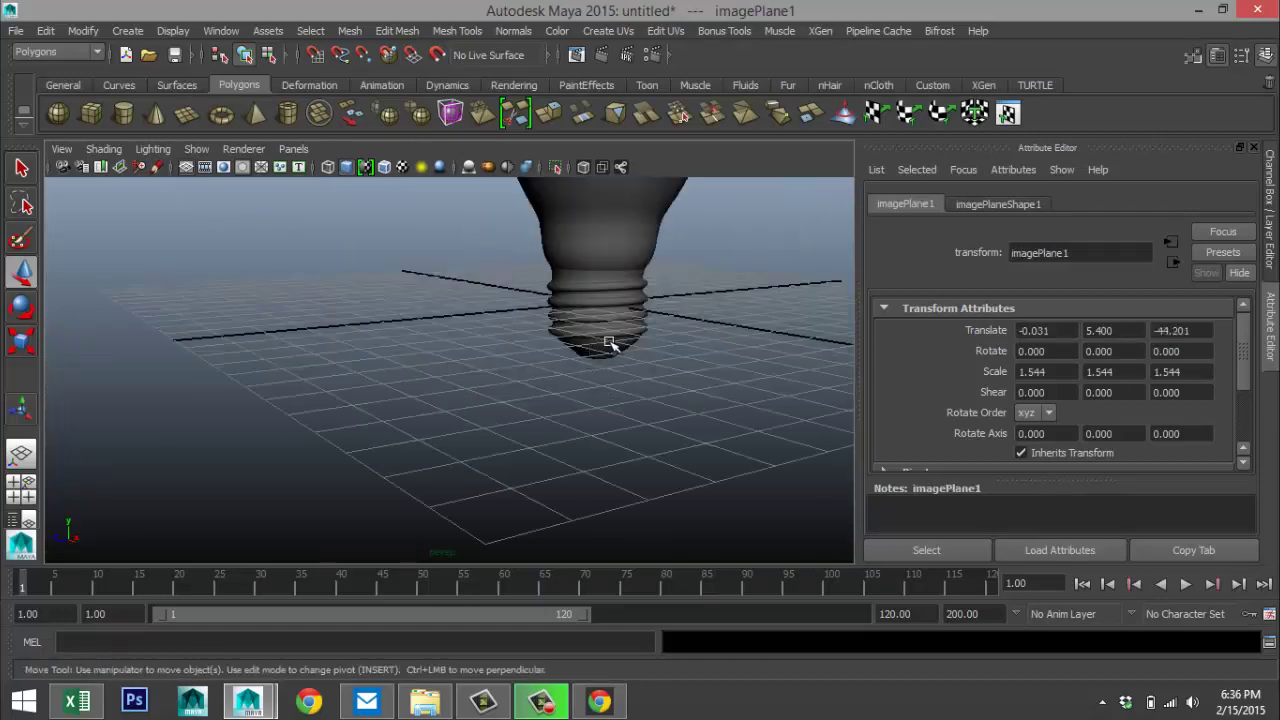
- Move the reference image plane sideways in the front view, clear of the bulb, to X about -20.472
{"action": "left_click", "coordinate": [445, 420]}
{"action": "left_click_drag", "start_coordinate": [445, 420], "coordinate": [574, 434], "text": "alt"}
{"action": "left_click", "coordinate": [22, 487]}
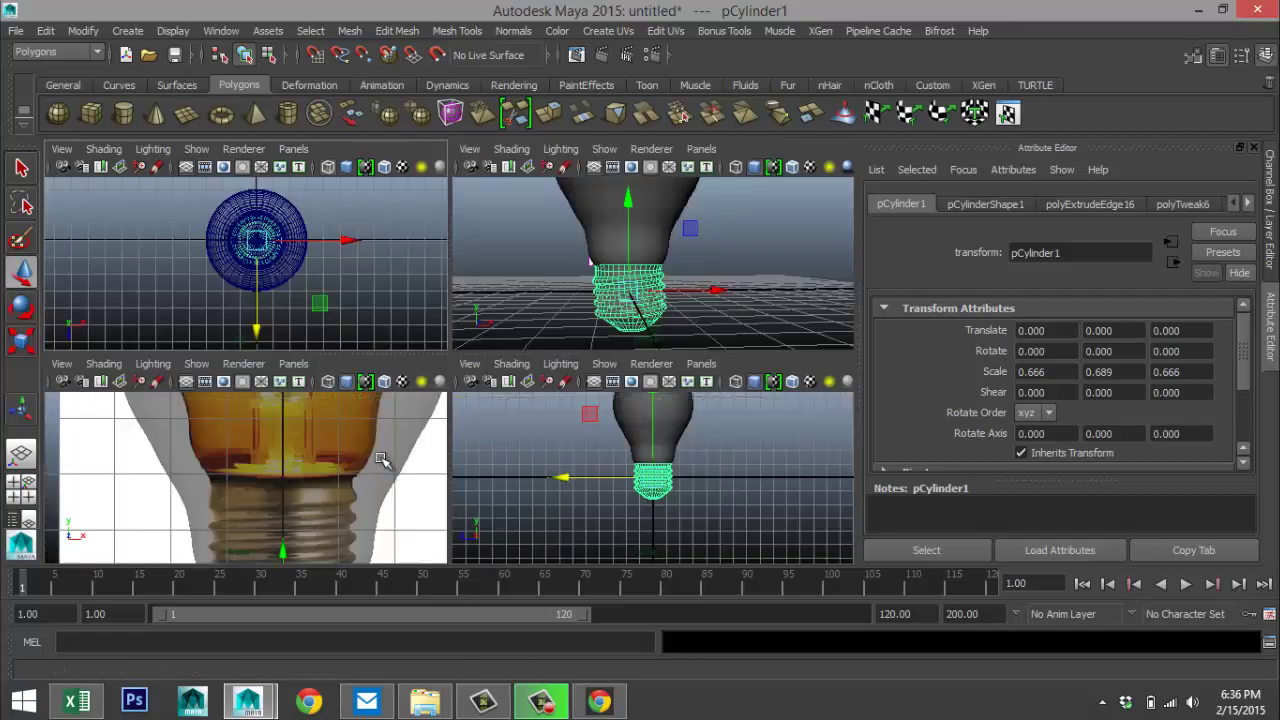
{"action": "key", "text": "space"}
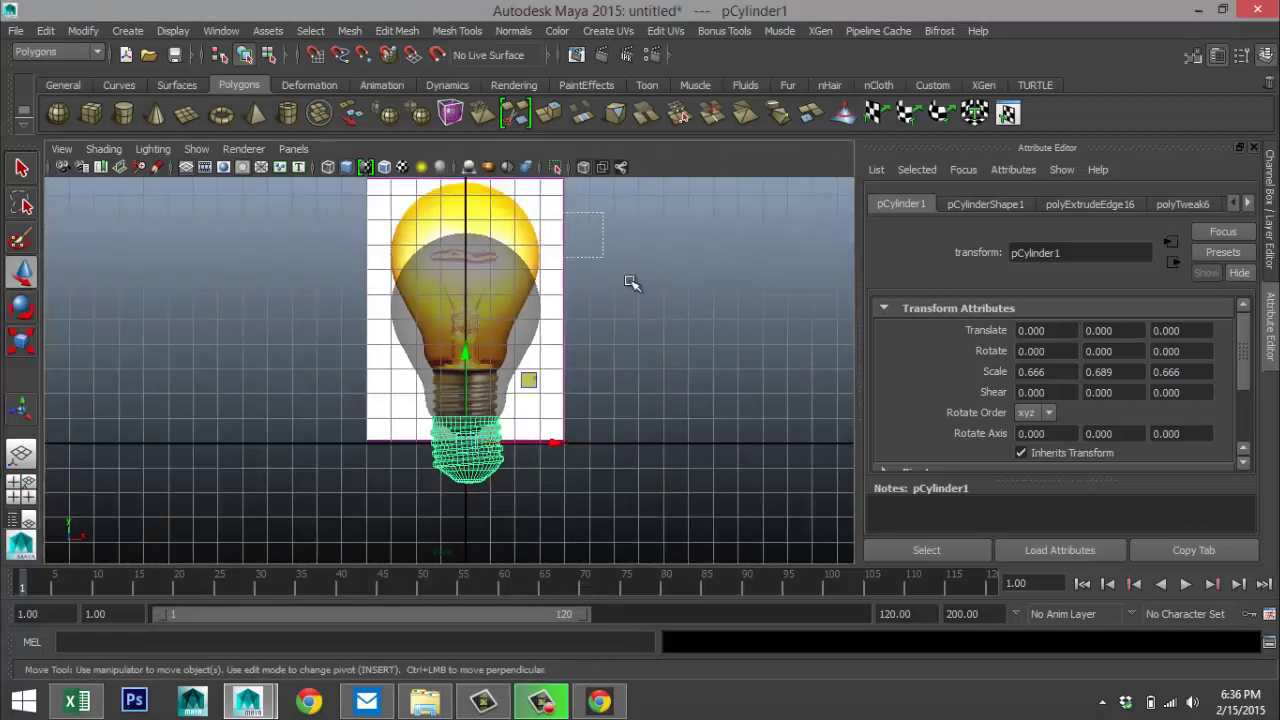
{"action": "left_click", "coordinate": [557, 349]}
{"action": "left_click_drag", "start_coordinate": [560, 308], "coordinate": [52, 318]}
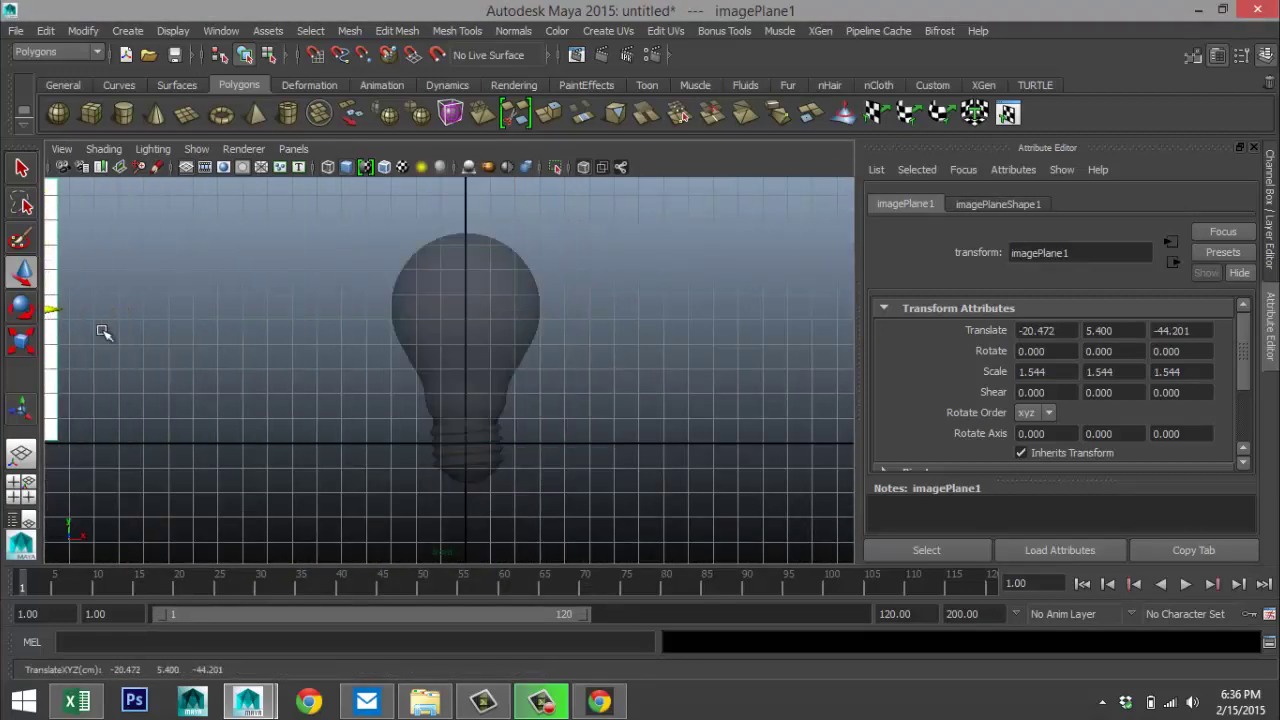
- Select the screw cap's tapered bottom edges in the front view and shift them slightly sideways to X about 0.075
{"action": "scroll", "coordinate": [500, 414], "scroll_direction": "up", "scroll_amount": 5}
{"action": "middle_click_drag", "start_coordinate": [662, 338], "coordinate": [663, 234], "text": "alt"}
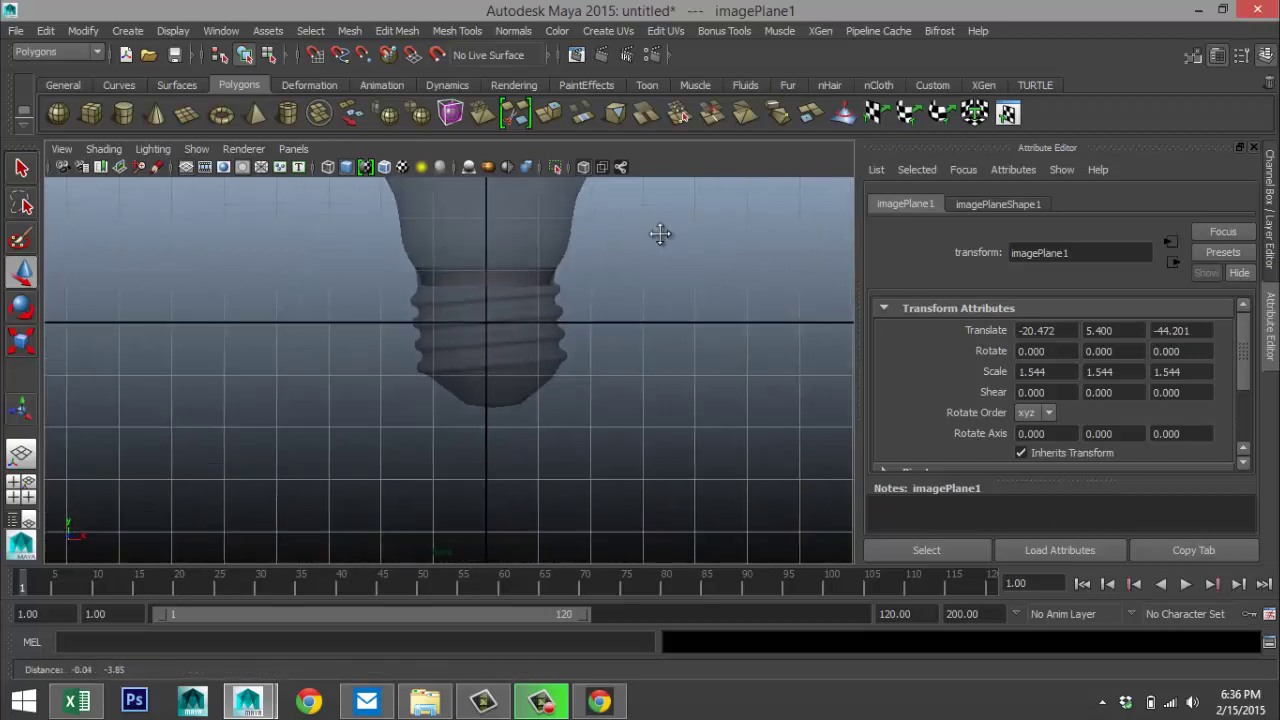
{"action": "scroll", "coordinate": [663, 266], "scroll_direction": "up", "scroll_amount": 3}
{"action": "middle_click_drag", "start_coordinate": [672, 292], "coordinate": [653, 322], "text": "alt"}
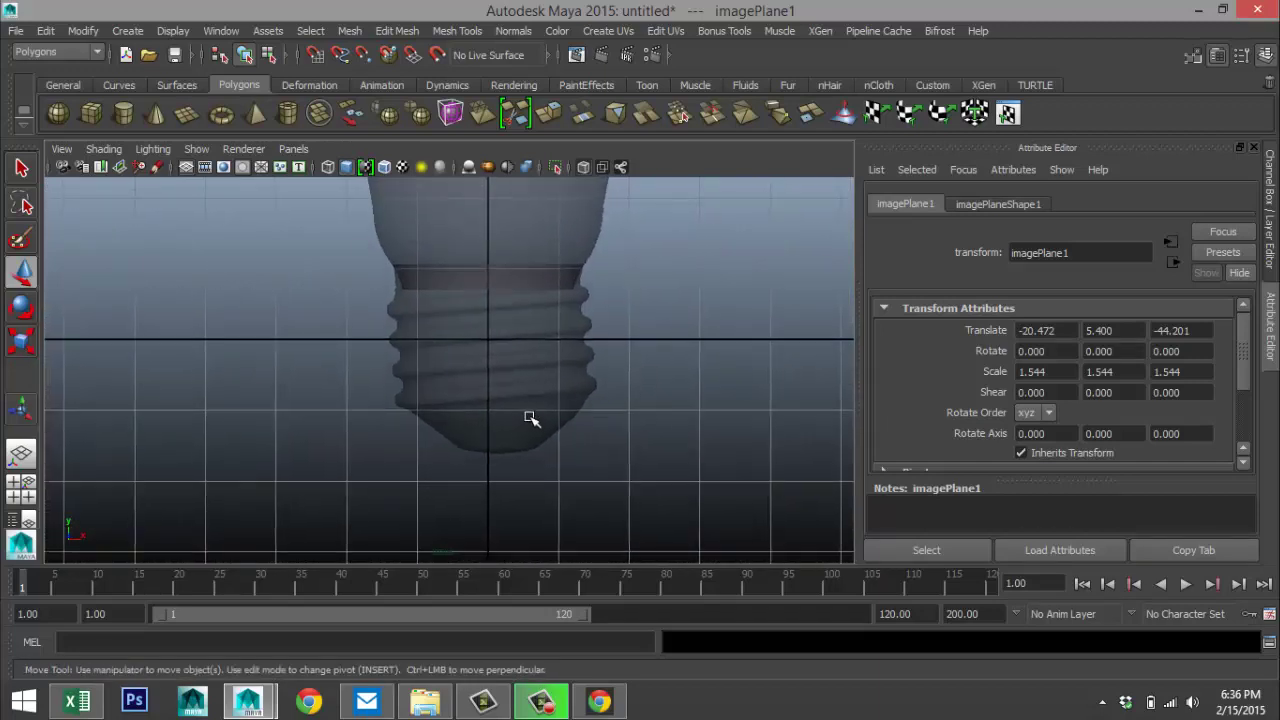
{"action": "left_click", "coordinate": [541, 447]}
{"action": "scroll", "coordinate": [555, 470], "scroll_direction": "up", "scroll_amount": 2}
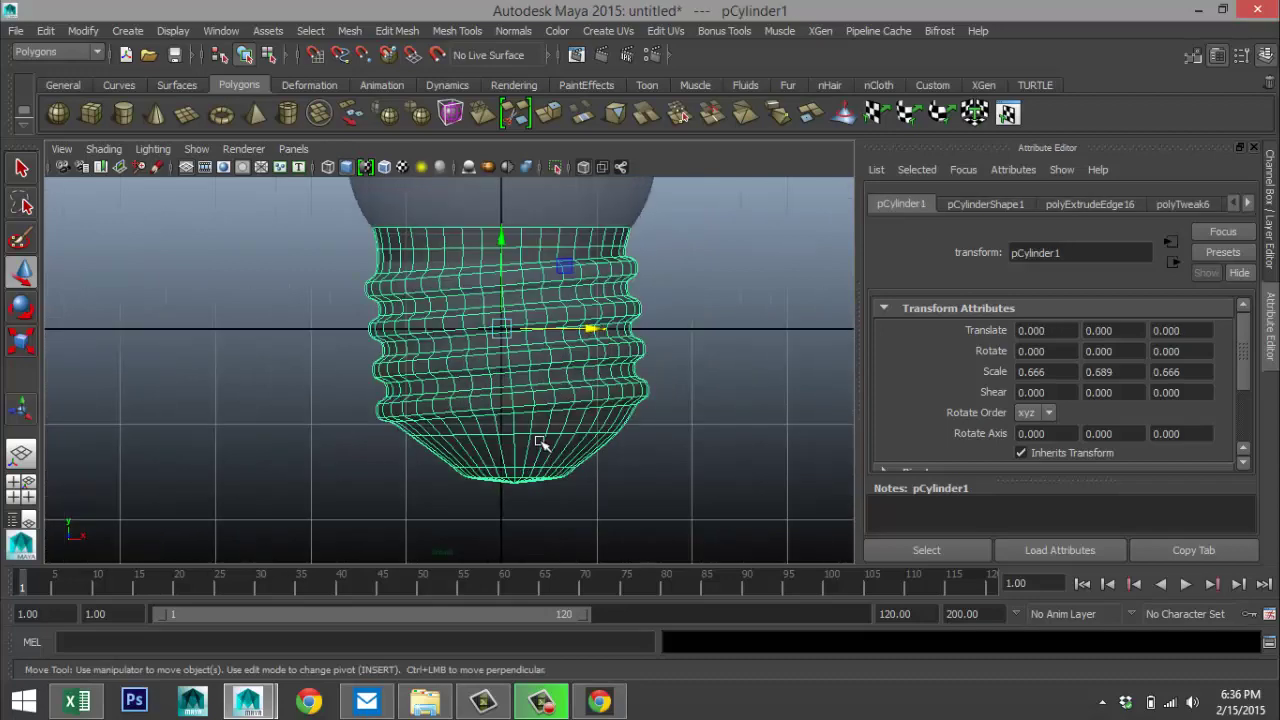
{"action": "right_click_drag", "start_coordinate": [541, 437], "coordinate": [539, 212]}
{"action": "left_click_drag", "start_coordinate": [433, 435], "coordinate": [658, 527]}
{"action": "left_click_drag", "start_coordinate": [601, 441], "coordinate": [597, 443]}
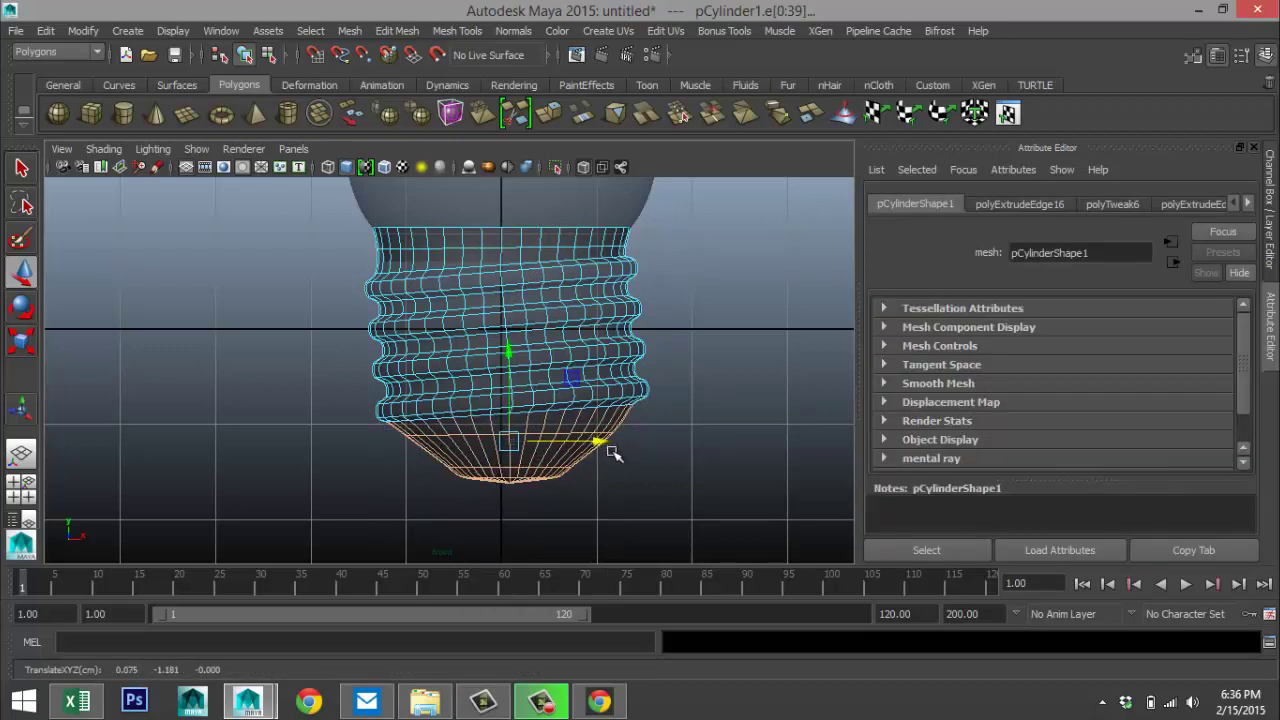
{"action": "left_click", "coordinate": [722, 441]}
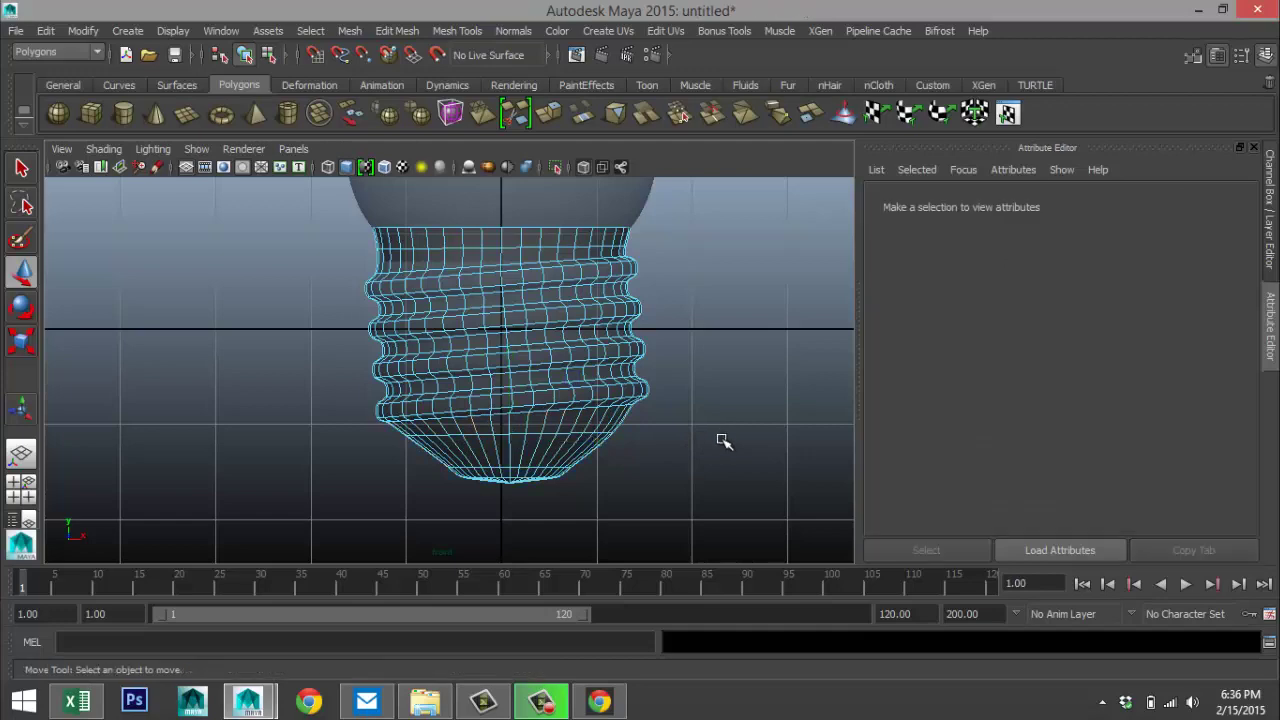
- Move the glass bulb sideways in the perspective view, clear of the screw cap, to X about -18.133
{"action": "scroll", "coordinate": [730, 430], "scroll_direction": "down", "scroll_amount": 3}
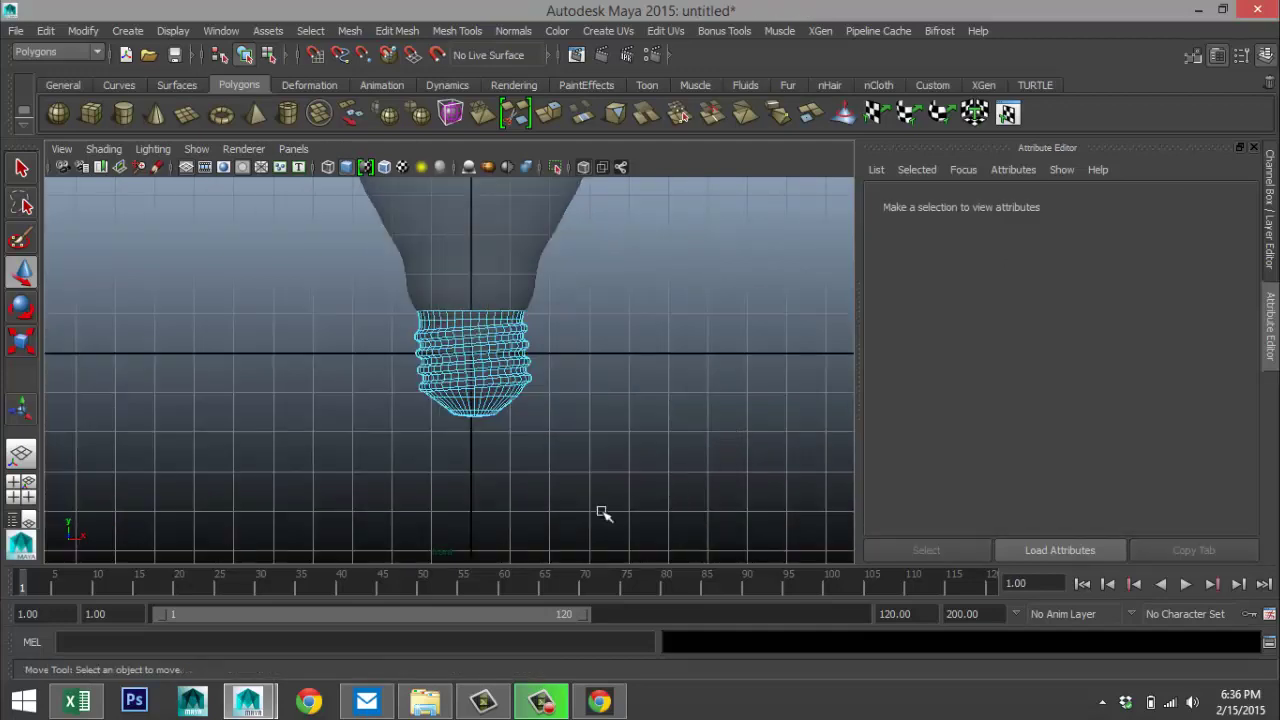
{"action": "middle_click_drag", "start_coordinate": [635, 459], "coordinate": [643, 490], "text": "alt"}
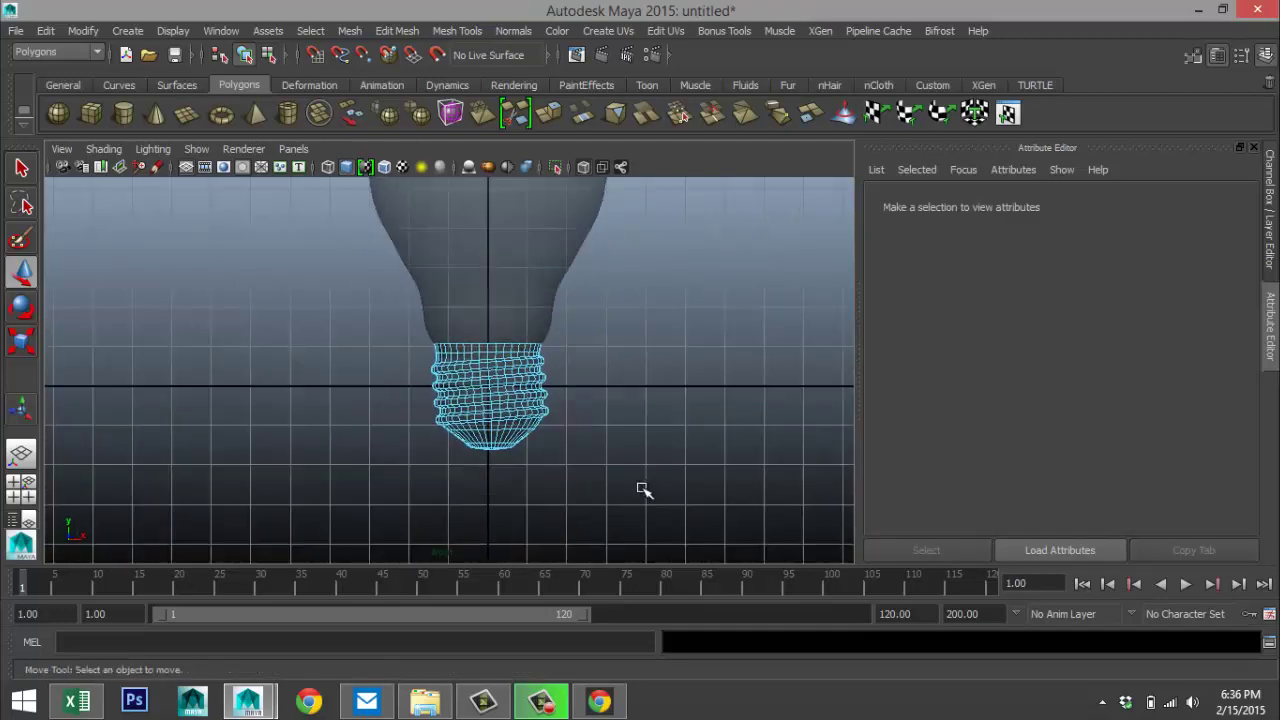
{"action": "left_click", "coordinate": [21, 490]}
{"action": "key", "text": "space"}
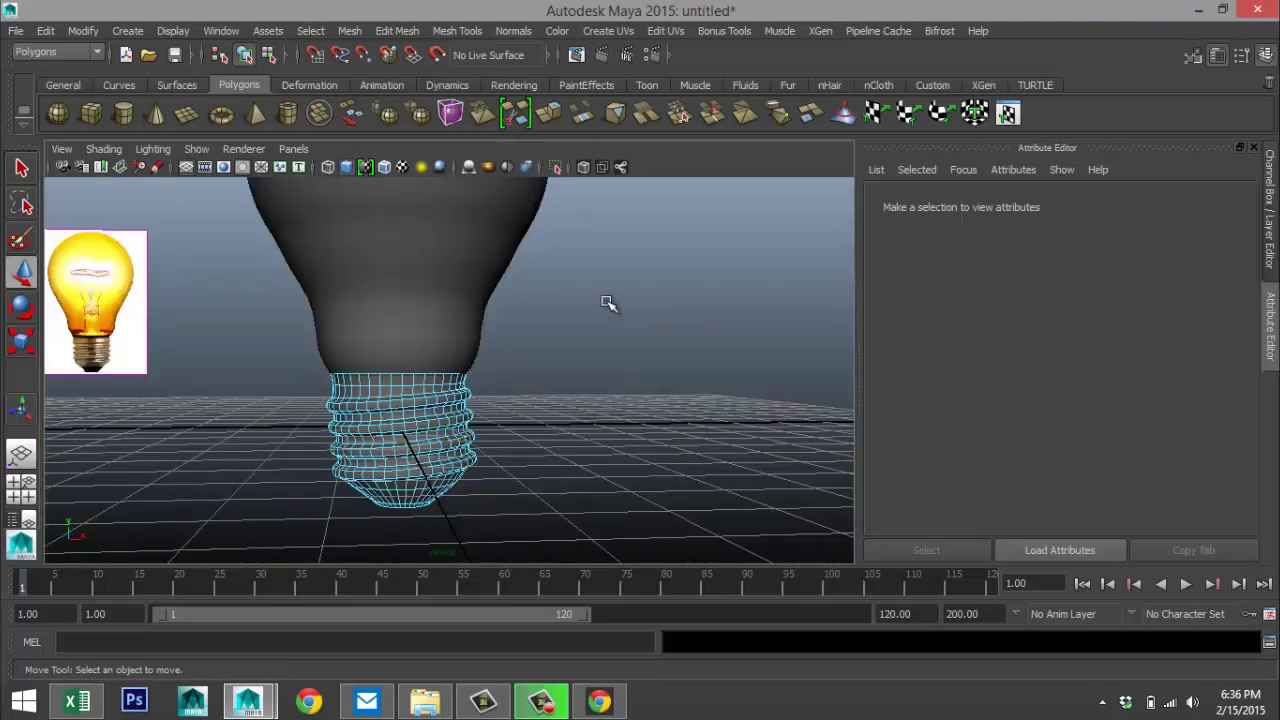
{"action": "left_click_drag", "start_coordinate": [606, 304], "coordinate": [580, 314], "text": "alt"}
{"action": "middle_click_drag", "start_coordinate": [564, 325], "coordinate": [670, 355], "text": "alt"}
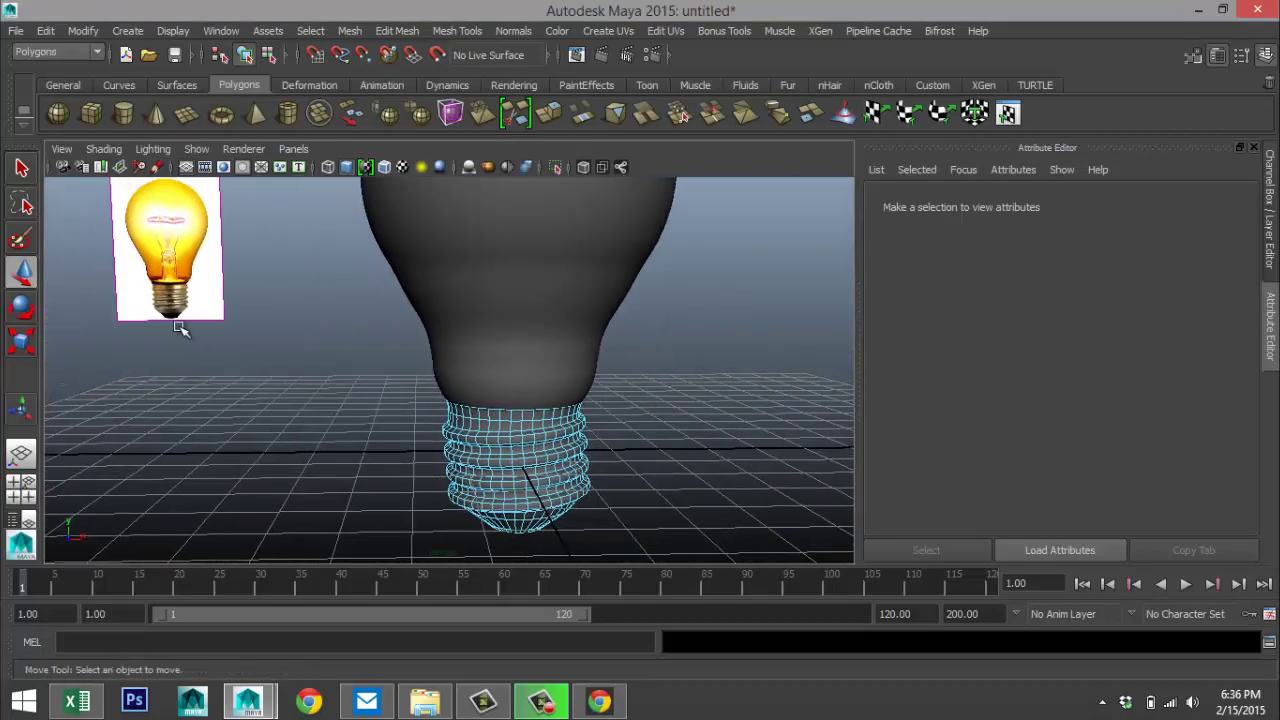
{"action": "scroll", "coordinate": [190, 292], "scroll_direction": "down", "scroll_amount": 3}
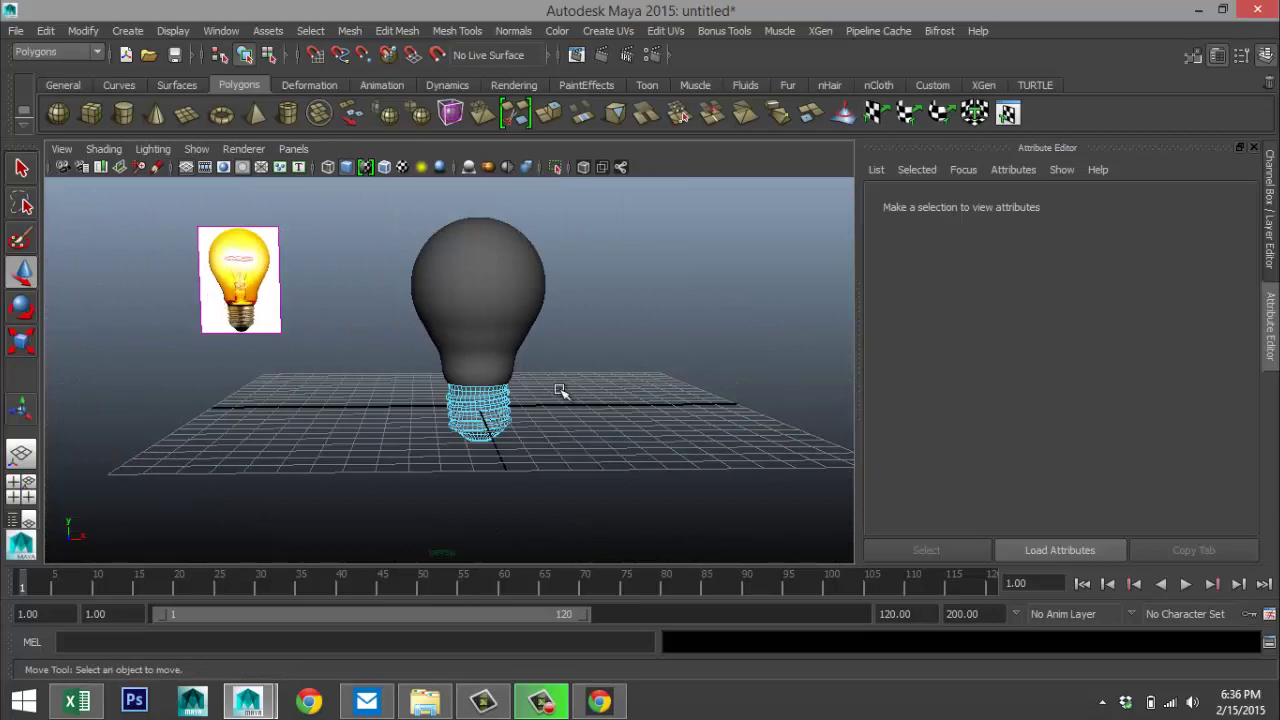
{"action": "mouse_move", "coordinate": [559, 390]}
{"action": "left_mouse_down", "text": "alt"}
{"action": "mouse_move", "coordinate": [571, 414]}
{"action": "mouse_move", "coordinate": [578, 405]}
{"action": "left_mouse_up", "text": "alt"}
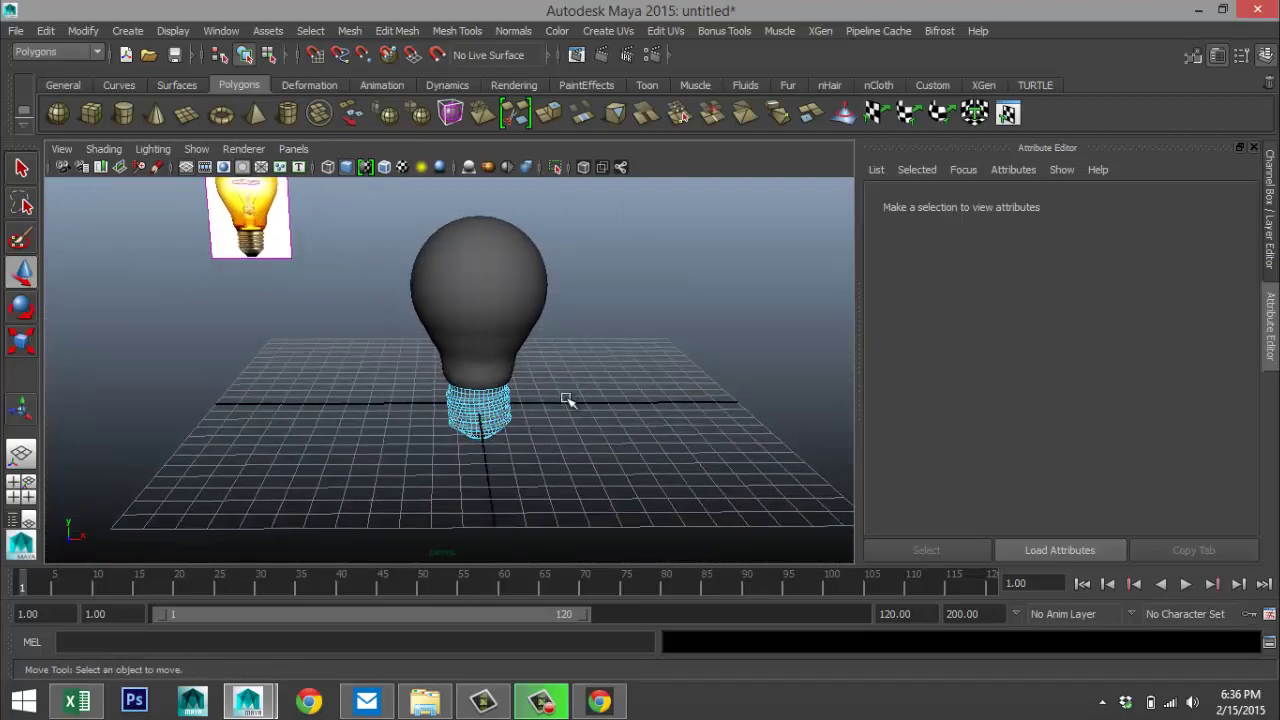
{"action": "left_click", "coordinate": [511, 299]}
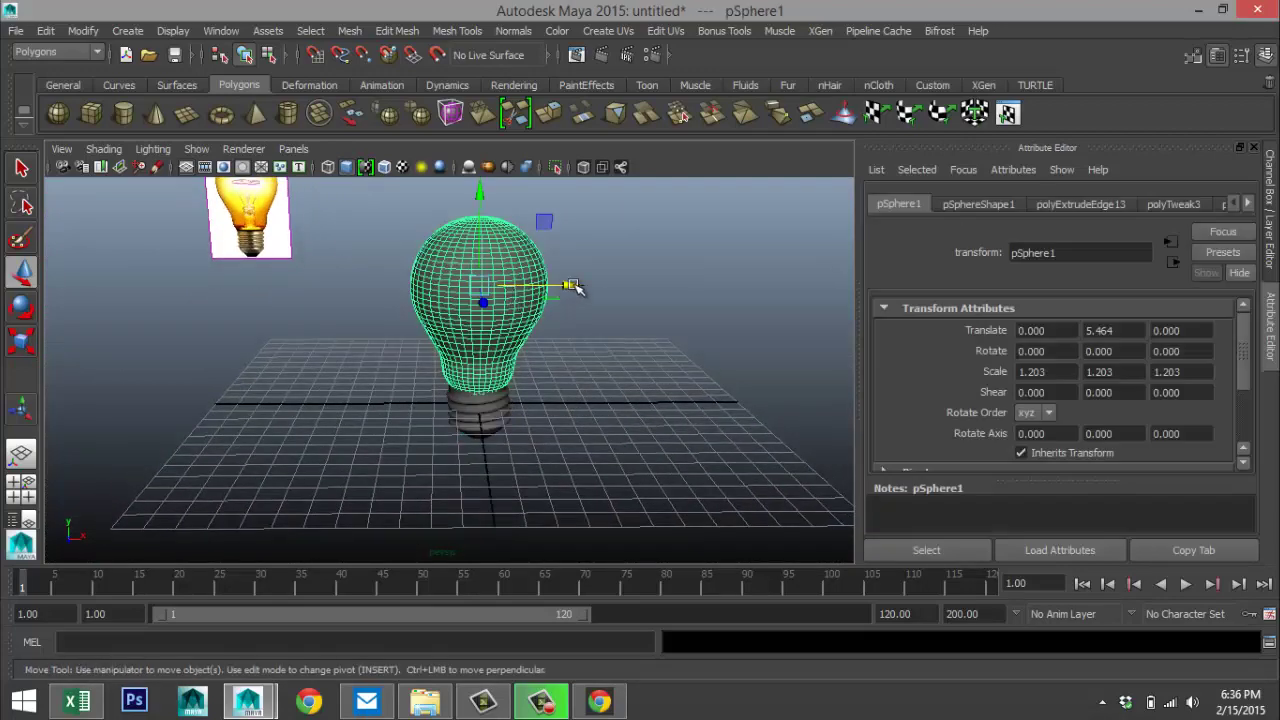
{"action": "left_click_drag", "start_coordinate": [573, 287], "coordinate": [163, 294]}
- Create a flat polygon cylinder beside the screw cap, with a radius of about 1.268 and a height of about 0.137
{"action": "scroll", "coordinate": [603, 463], "scroll_direction": "up", "scroll_amount": 3}
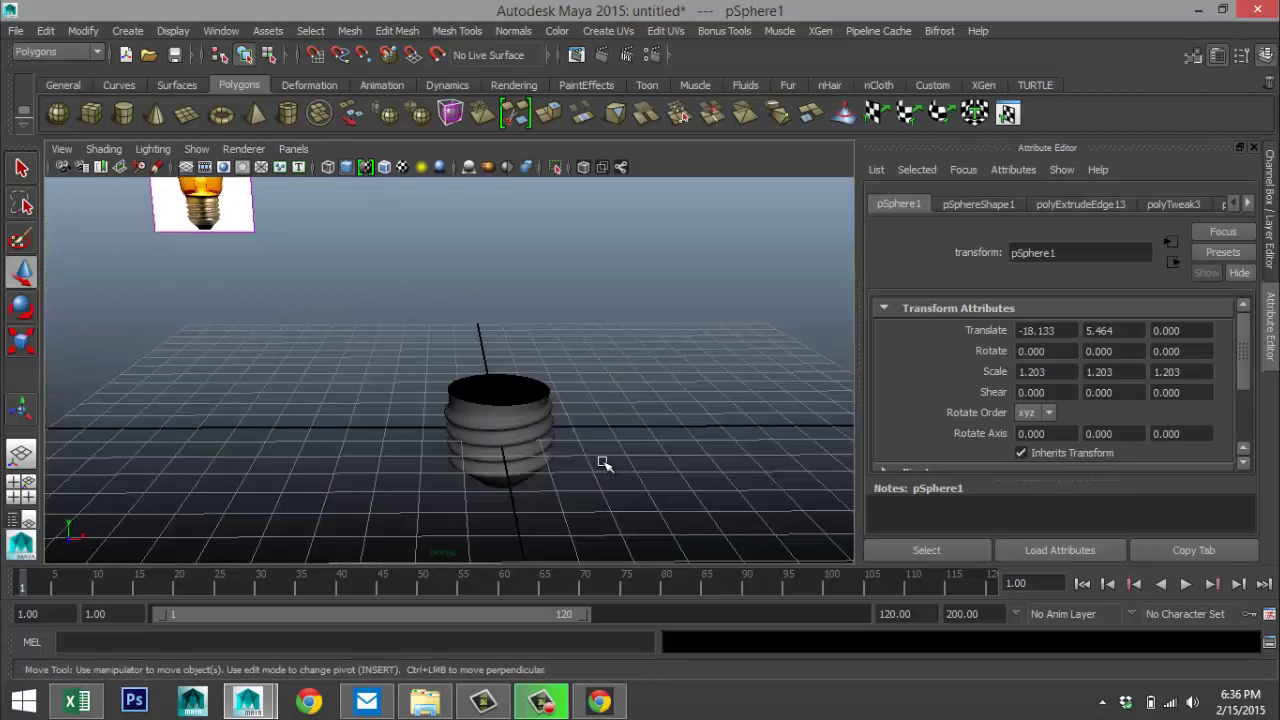
{"action": "left_click_drag", "start_coordinate": [603, 463], "coordinate": [560, 480], "text": "alt"}
{"action": "middle_click_drag", "start_coordinate": [534, 468], "coordinate": [440, 430], "text": "alt"}
{"action": "left_click_drag", "start_coordinate": [445, 432], "coordinate": [455, 465], "text": "alt"}
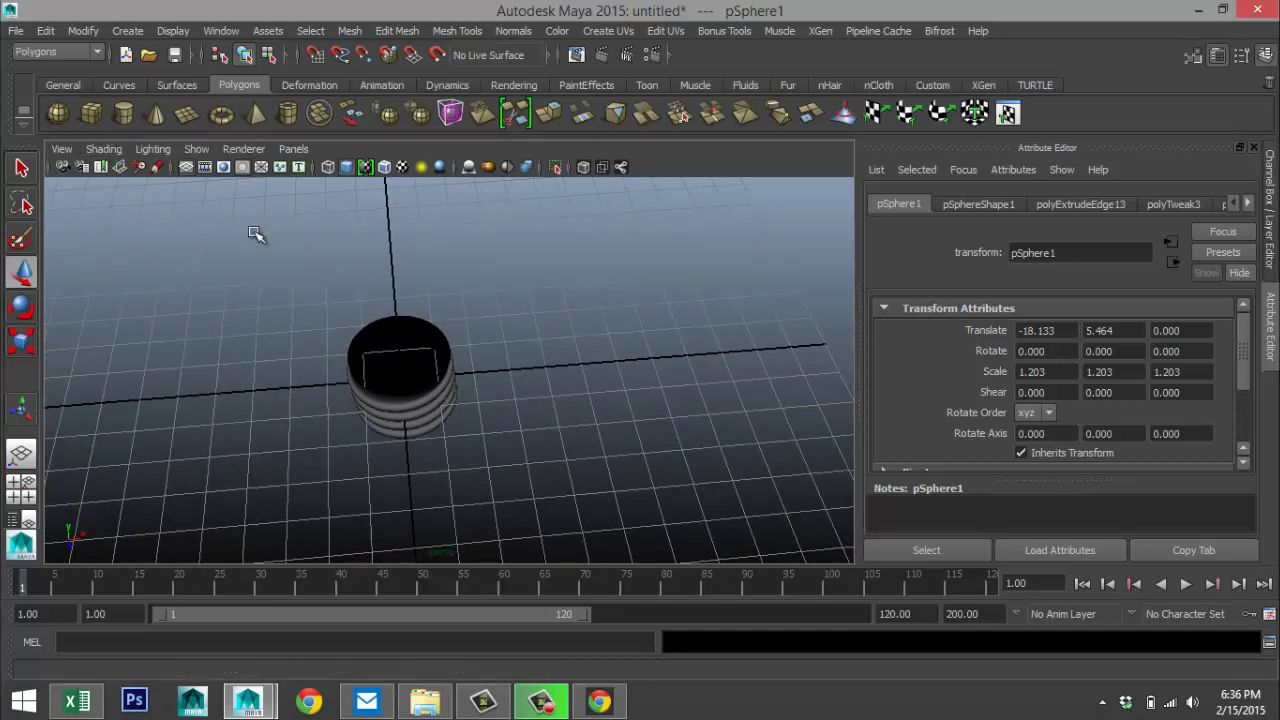
{"action": "left_click_drag", "start_coordinate": [586, 471], "coordinate": [645, 480]}
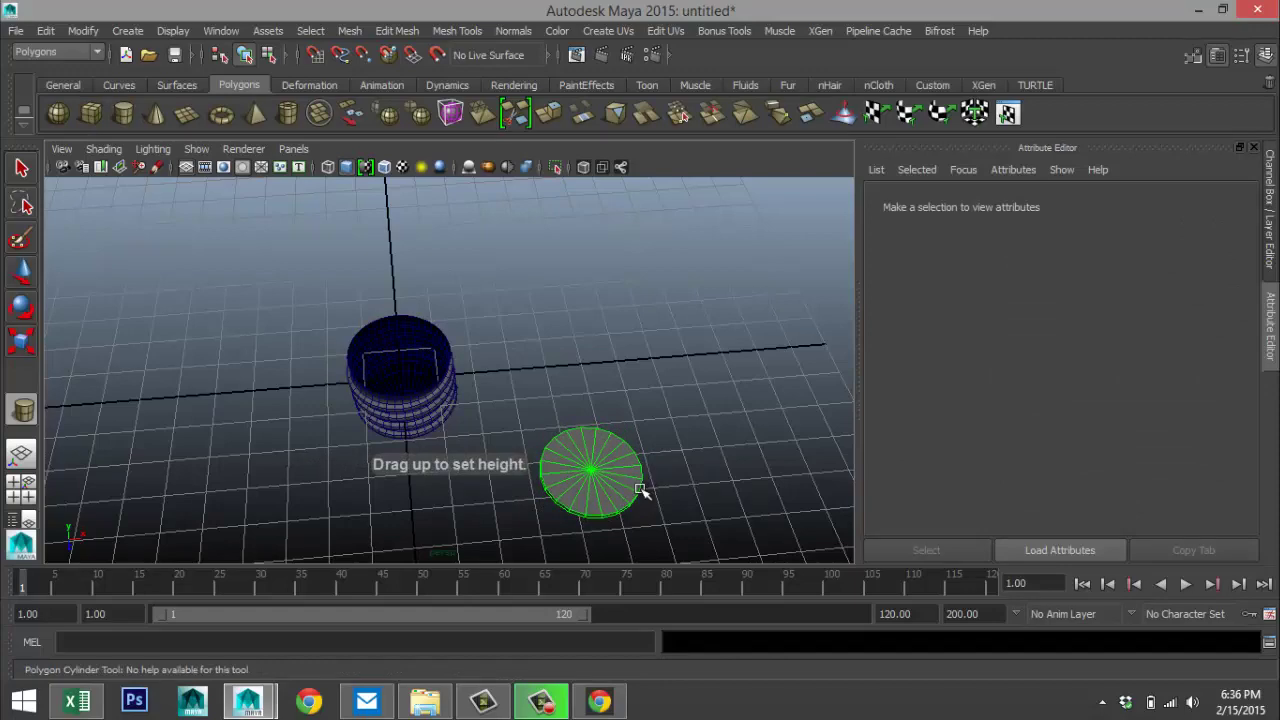
{"action": "left_click", "coordinate": [640, 490]}
{"action": "key", "text": "w"}
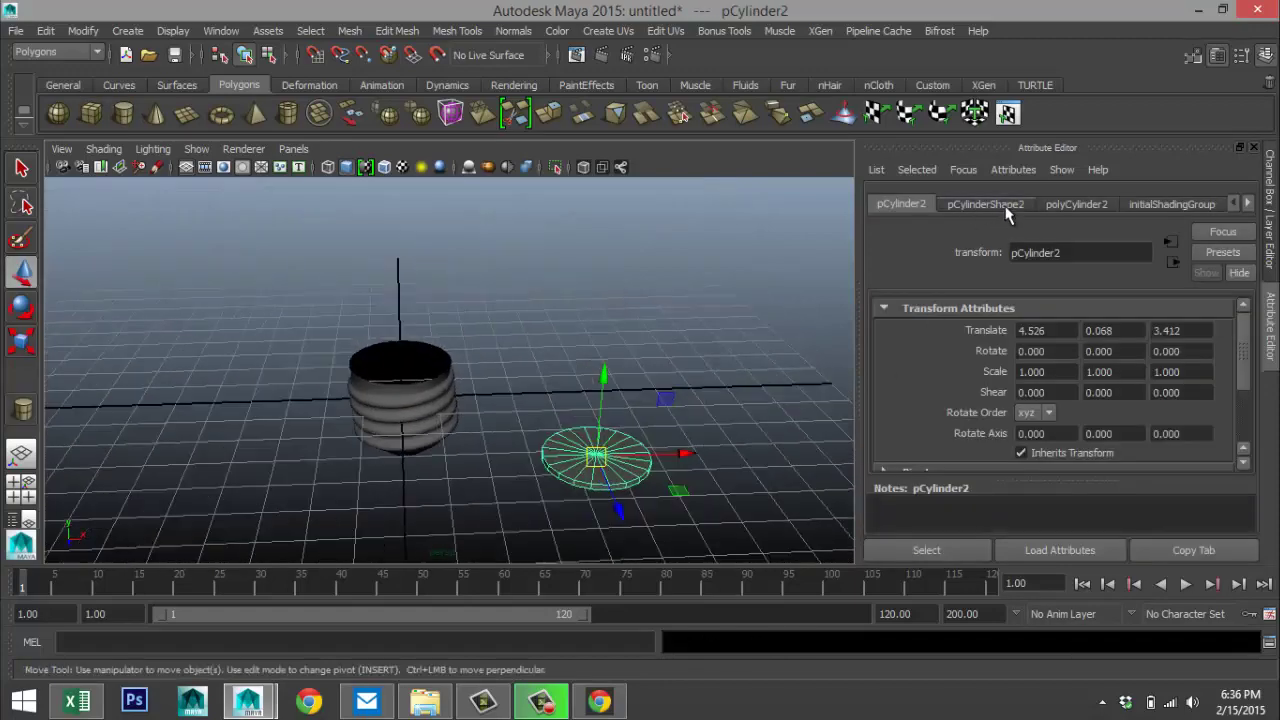
- Set the flat cylinder's axis subdivisions to 40 and its cap subdivisions to 0
{"action": "left_click", "coordinate": [1006, 206]}
{"action": "left_click", "coordinate": [1068, 205]}
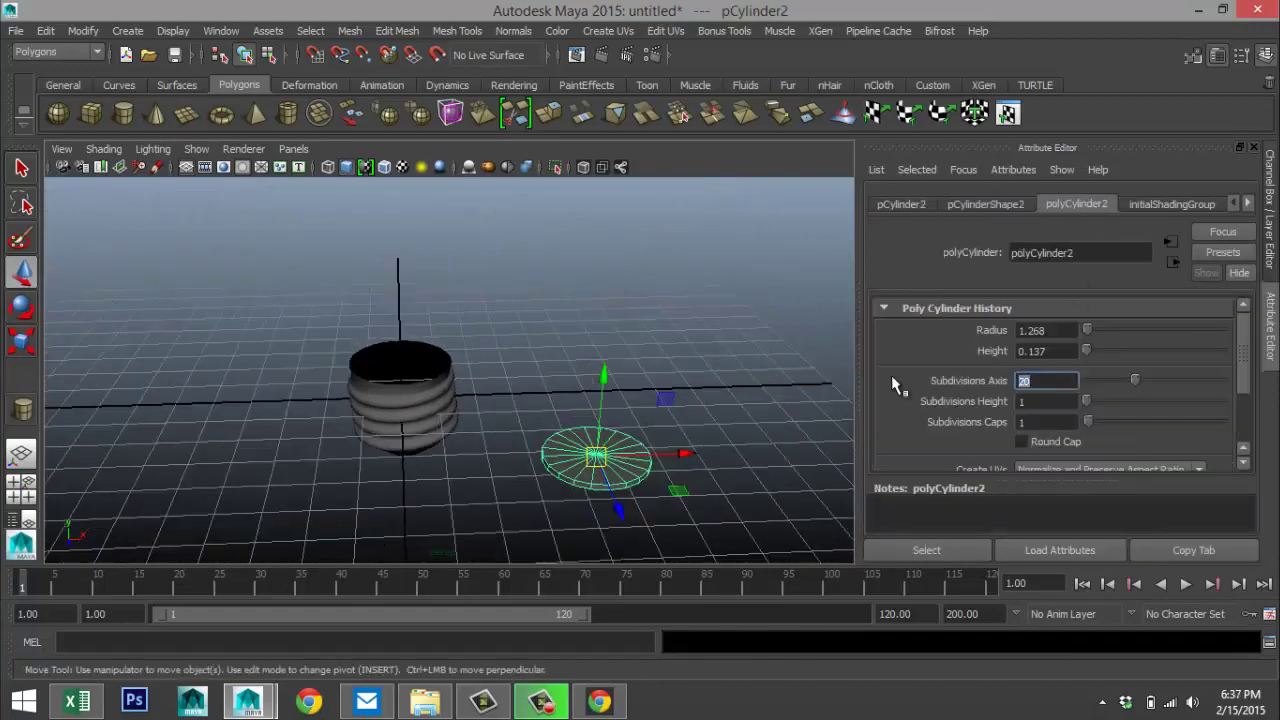
{"action": "type", "text": "40"}
{"action": "key", "text": "Return"}
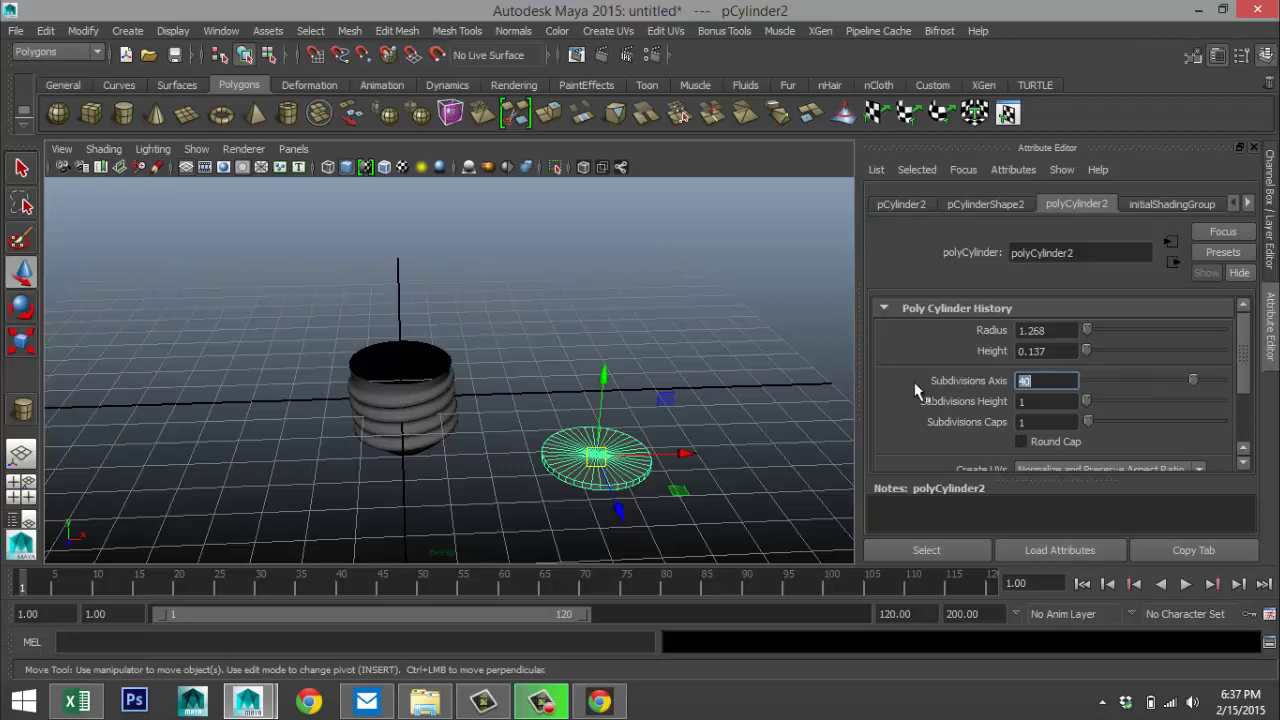
{"action": "left_click", "coordinate": [1036, 422]}
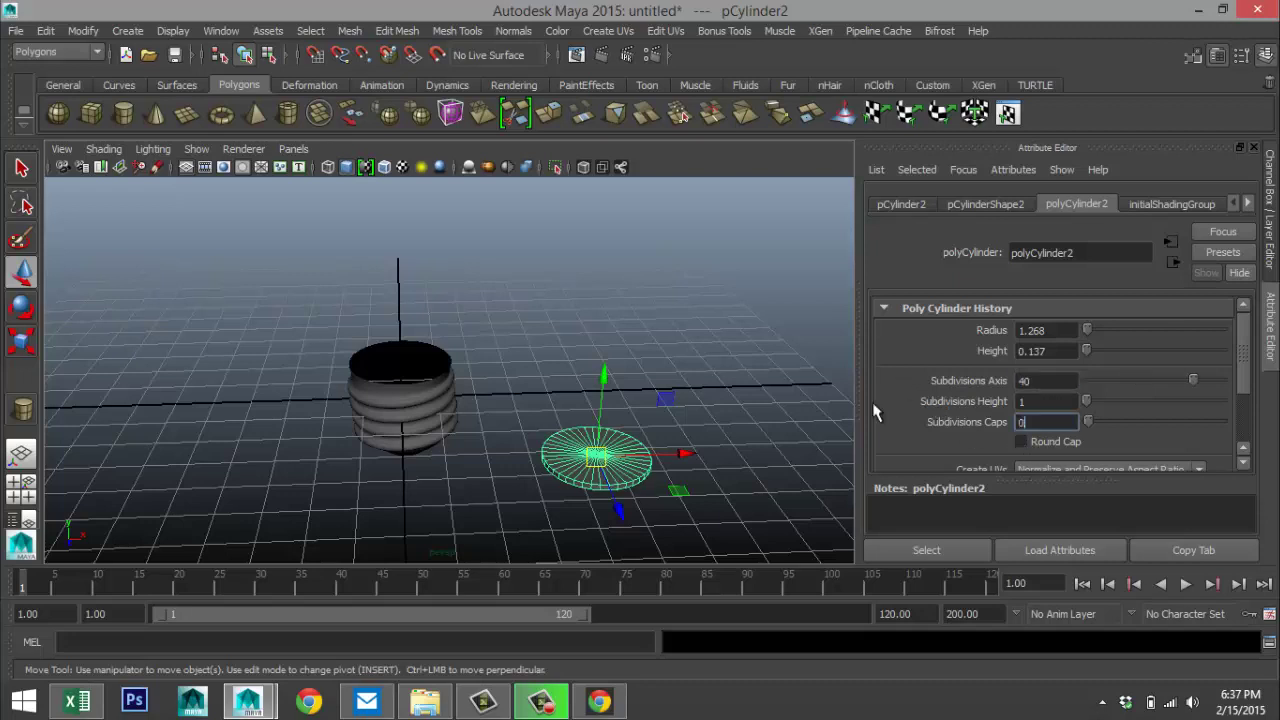
{"action": "type", "text": "0"}
{"action": "key", "text": "Return"}
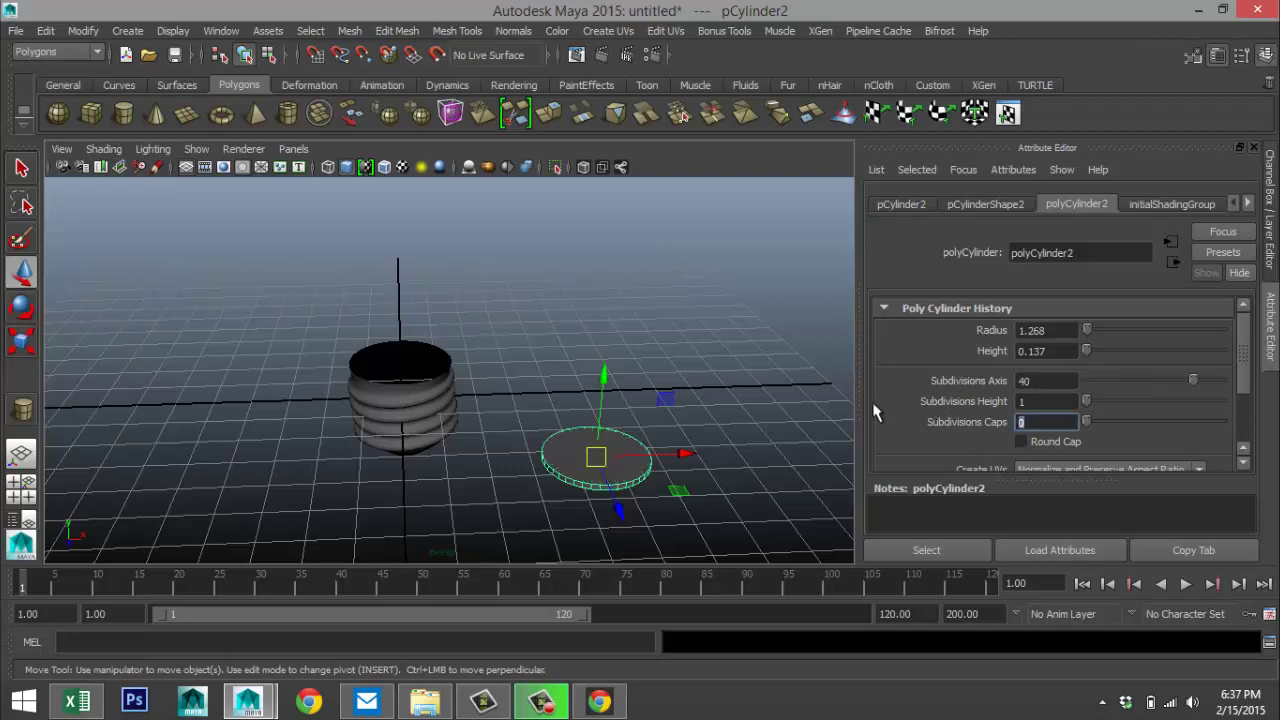
- Extrude the flat cylinder's top face, scale it inward and raise it slightly to form a bevelled disc
{"action": "right_click_drag", "start_coordinate": [563, 450], "coordinate": [562, 298]}
{"action": "left_click", "coordinate": [563, 457]}
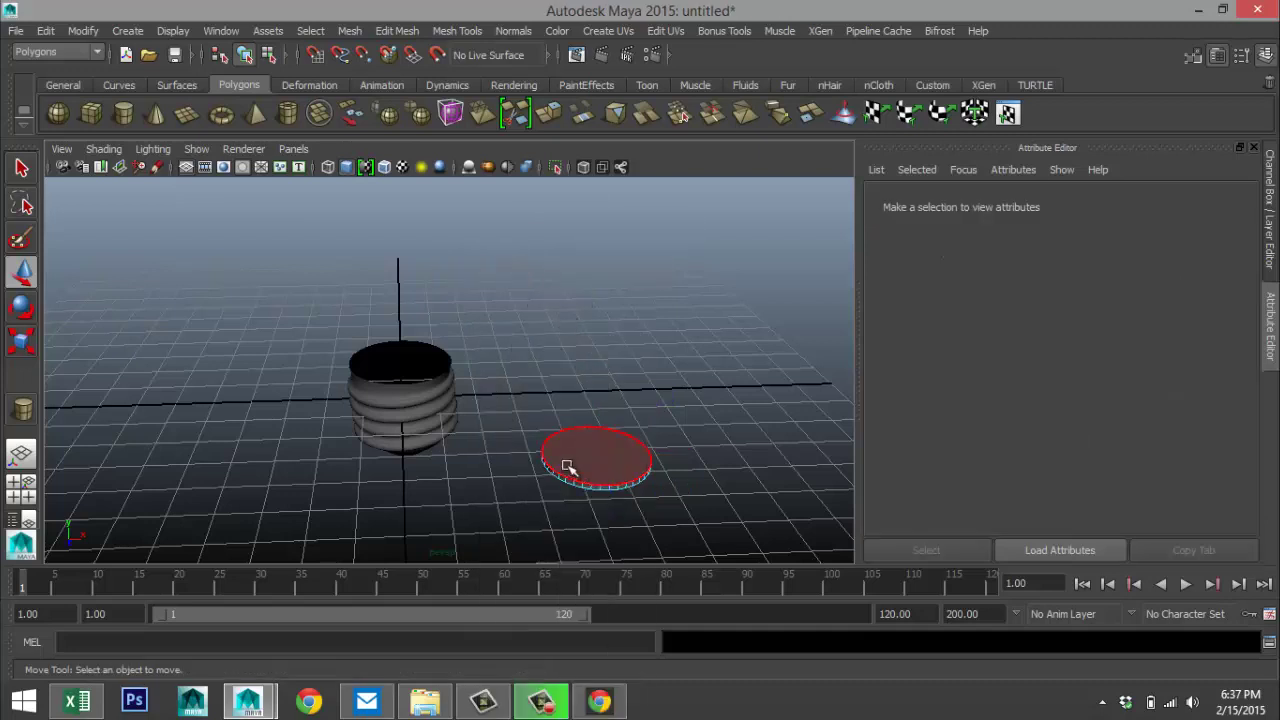
{"action": "left_click", "coordinate": [395, 31]}
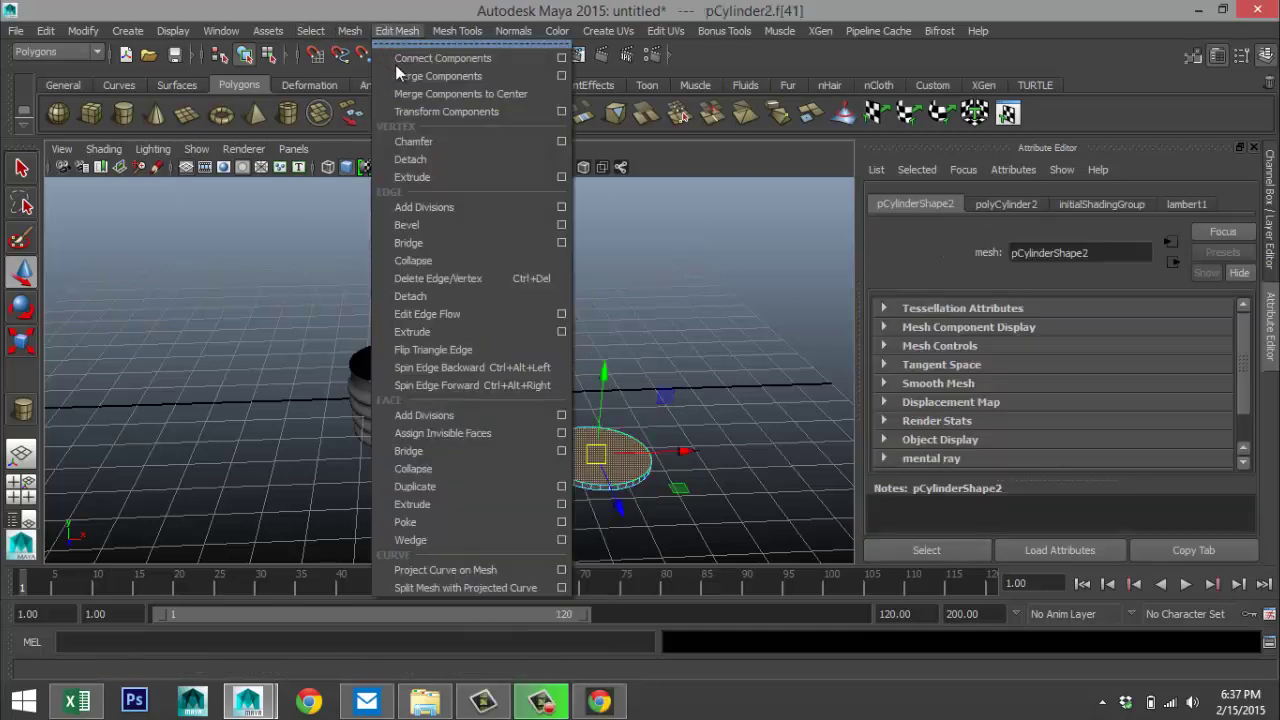
{"action": "left_click", "coordinate": [436, 507]}
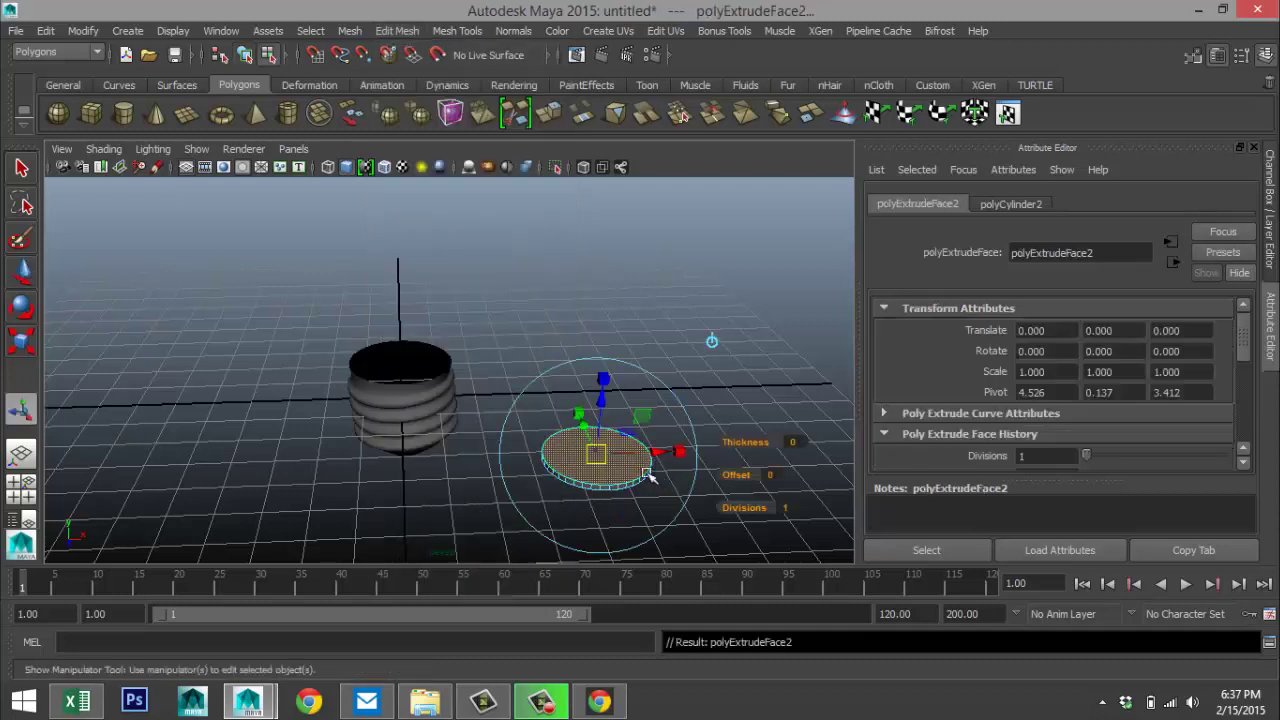
{"action": "key", "text": "r"}
{"action": "left_click_drag", "start_coordinate": [597, 455], "coordinate": [585, 455]}
{"action": "key", "text": "w"}
{"action": "left_click_drag", "start_coordinate": [603, 379], "coordinate": [602, 370]}
{"action": "mouse_move", "coordinate": [531, 454]}
{"action": "left_mouse_down", "text": "alt"}
{"action": "mouse_move", "coordinate": [531, 417]}
{"action": "mouse_move", "coordinate": [520, 457]}
{"action": "left_mouse_up", "text": "alt"}
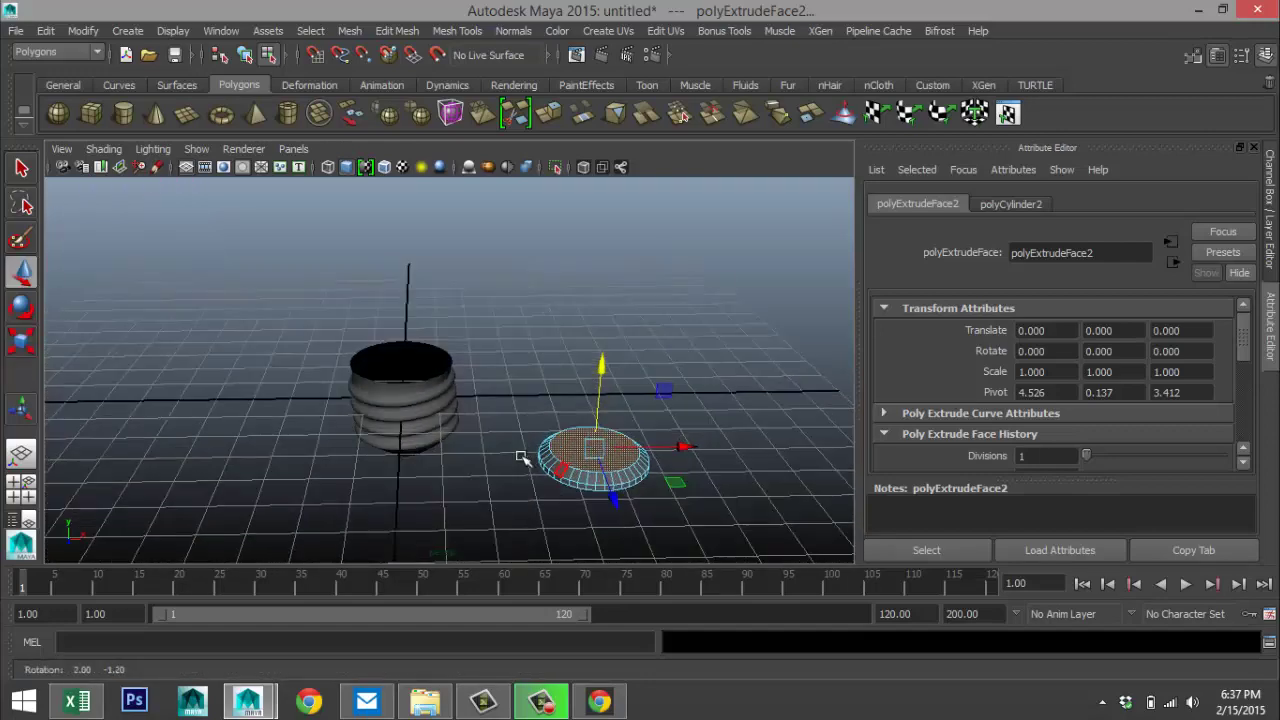
{"action": "right_click_drag", "start_coordinate": [608, 472], "coordinate": [625, 442]}
{"action": "right_click_drag", "start_coordinate": [629, 255], "coordinate": [683, 278]}
- Place the bevelled disc at the origin by setting its X, Y and Z translation to 0
{"action": "left_click", "coordinate": [624, 481]}
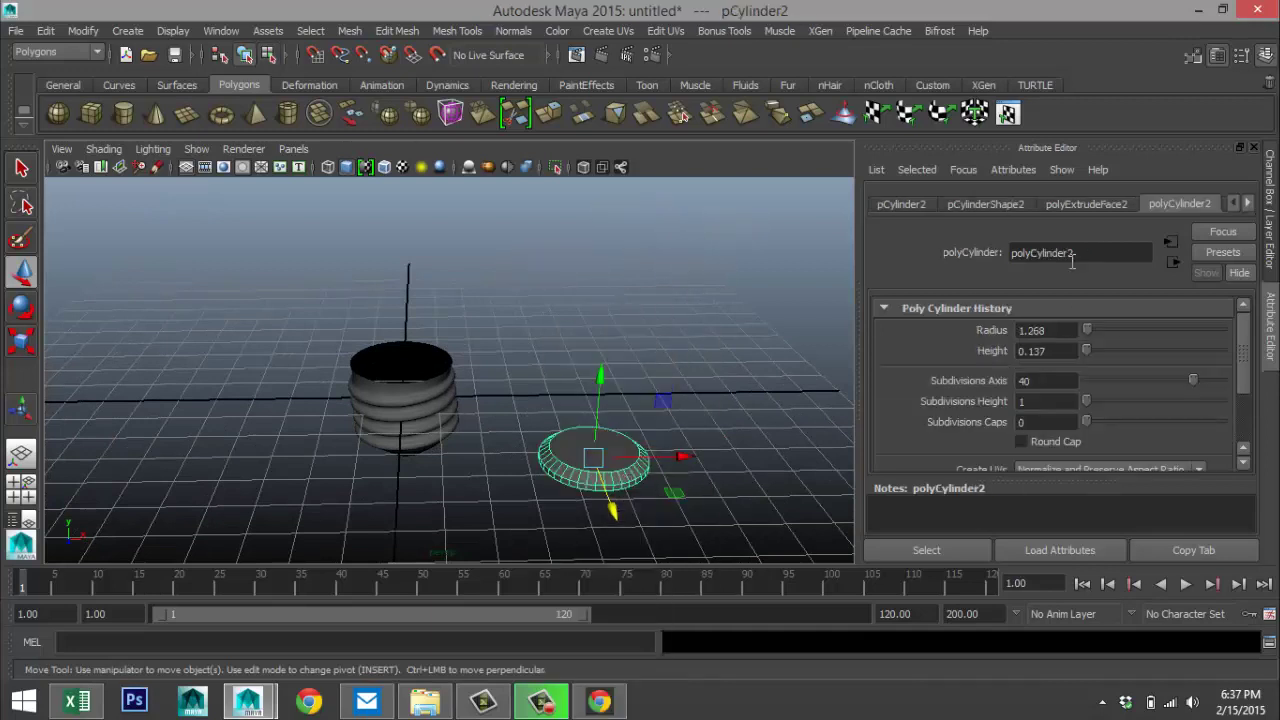
{"action": "left_click", "coordinate": [903, 206]}
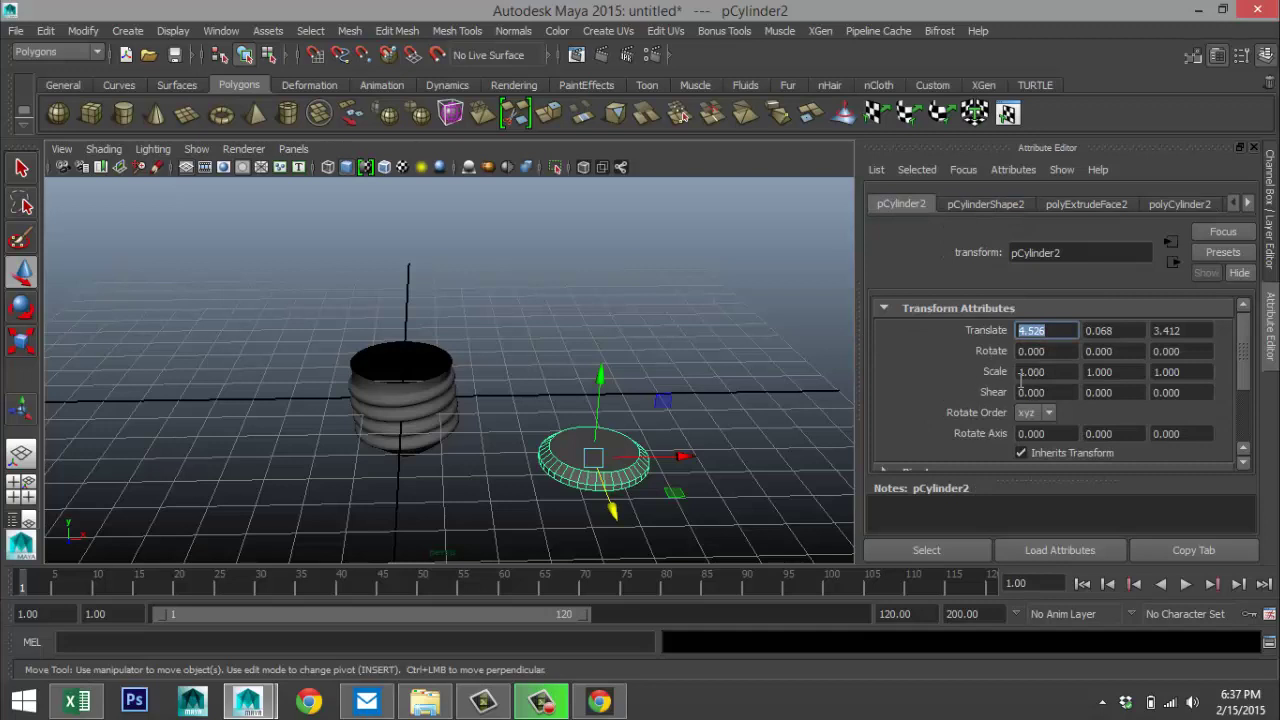
{"action": "type", "text": "0"}
{"action": "key", "text": "Tab"}
{"action": "type", "text": "0"}
{"action": "key", "text": "Tab"}
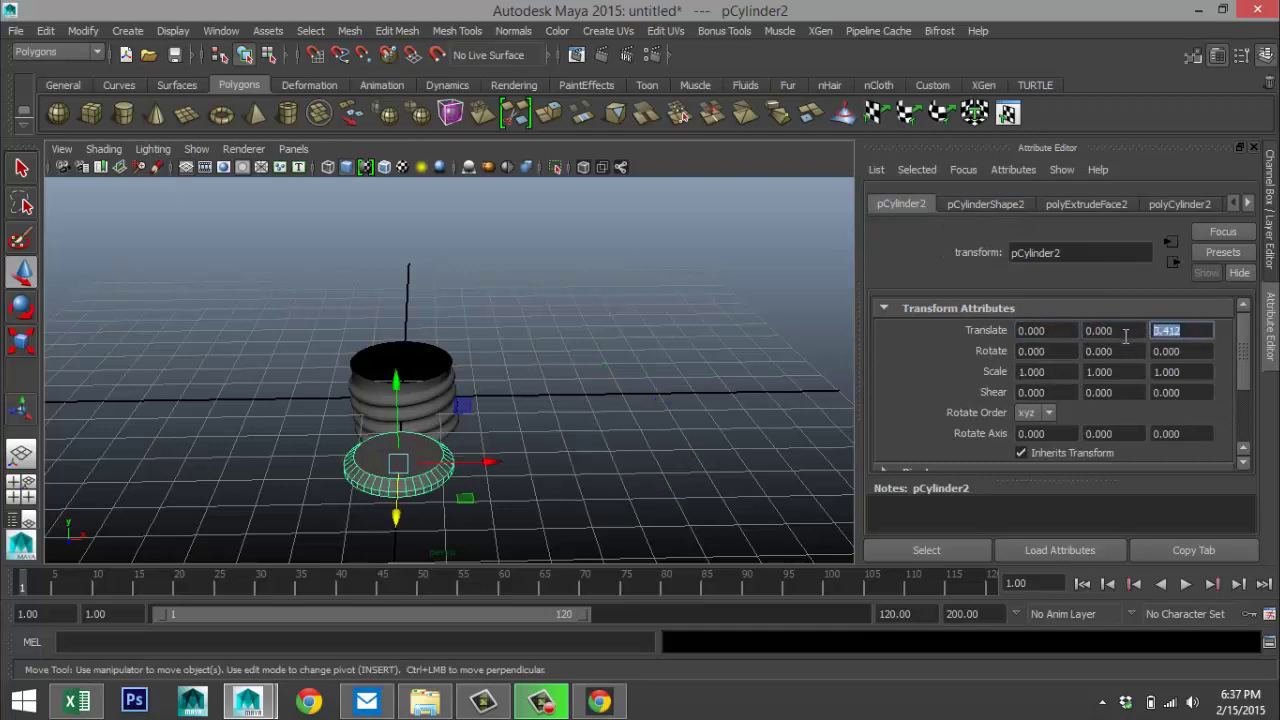
{"action": "type", "text": "0"}
{"action": "left_click", "coordinate": [1120, 335]}
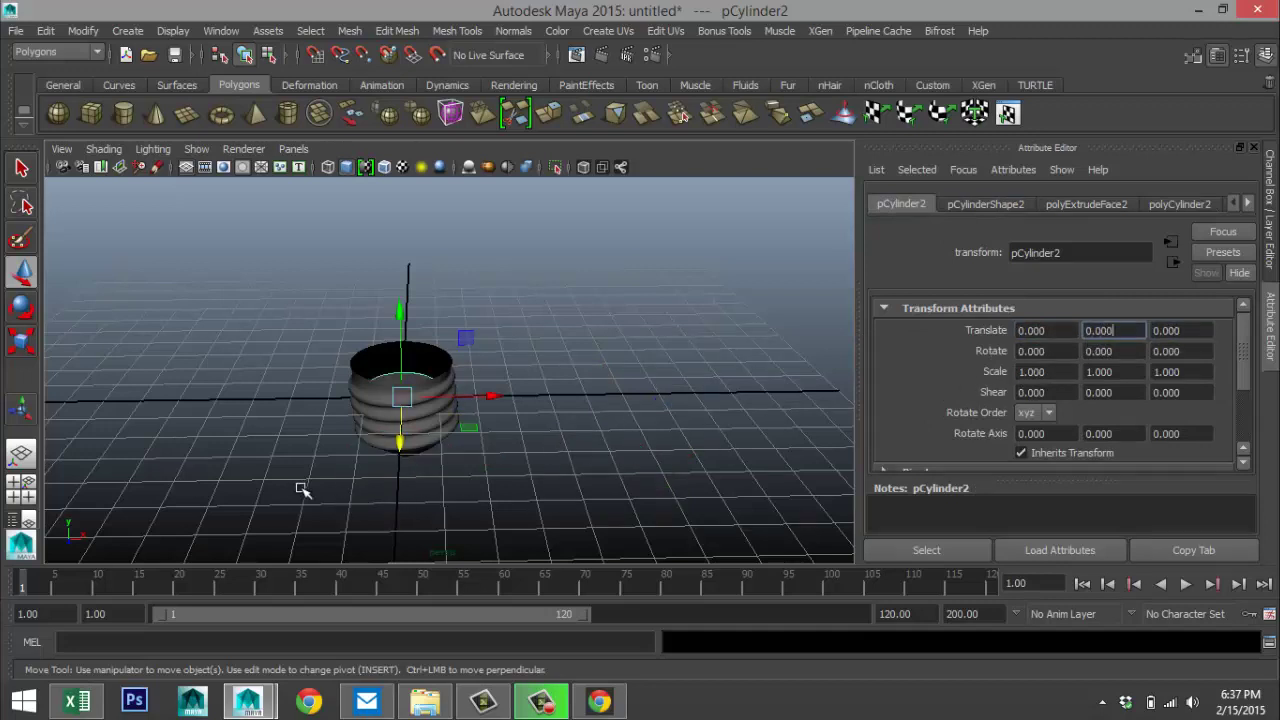
- Raise the disc to Y about 0.607 inside the screw cap's opening and check its fit from the top view
{"action": "left_click_drag", "start_coordinate": [401, 312], "coordinate": [409, 290]}
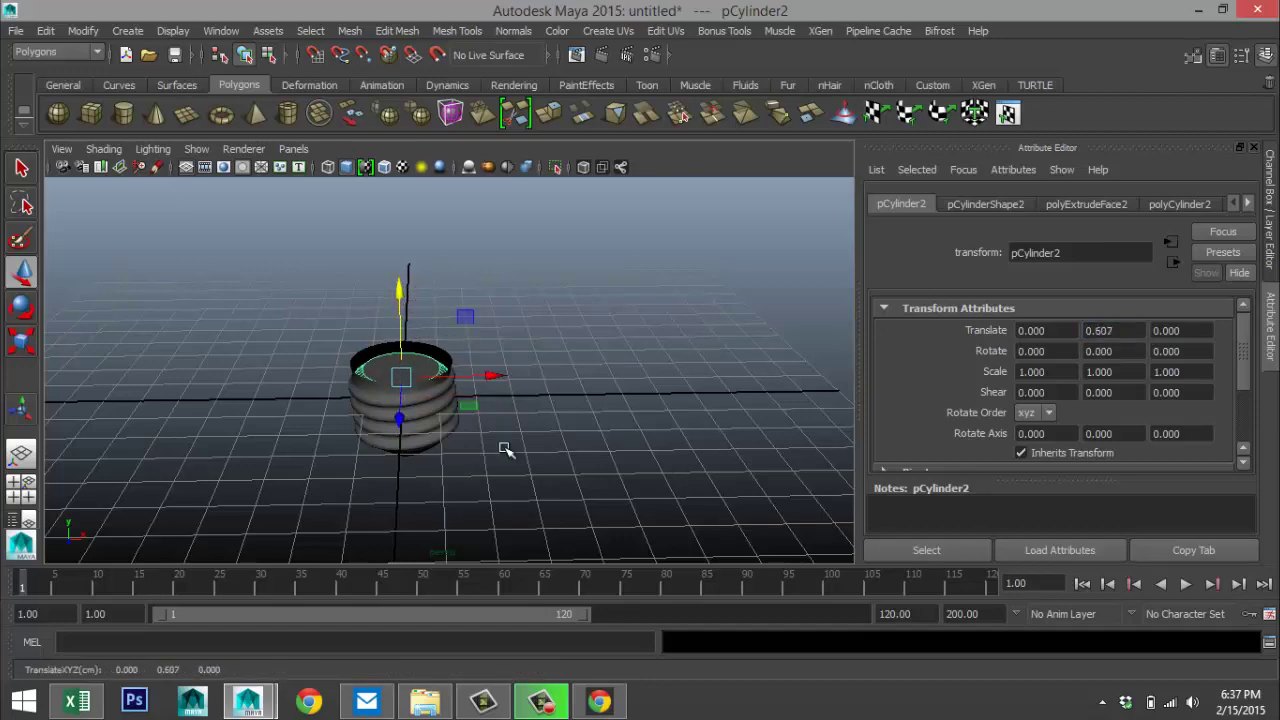
{"action": "scroll", "coordinate": [495, 446], "scroll_direction": "up", "scroll_amount": 4}
{"action": "left_click_drag", "start_coordinate": [486, 443], "coordinate": [423, 506], "text": "alt"}
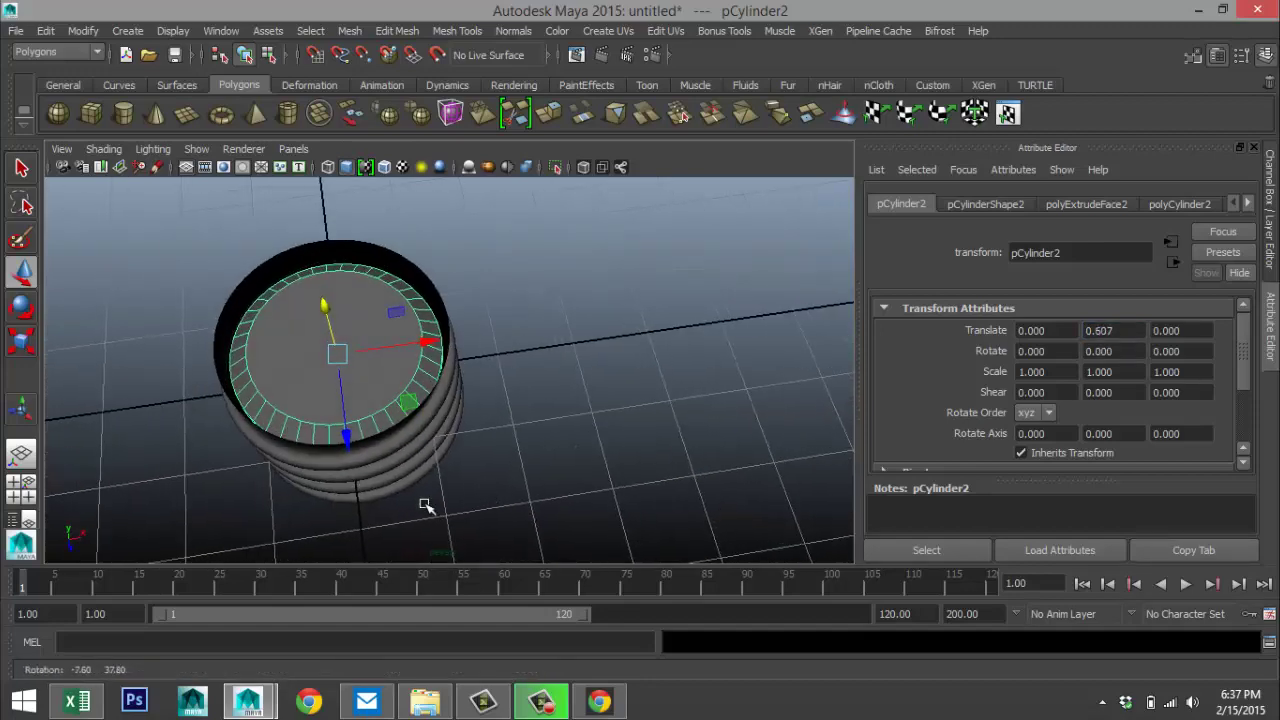
{"action": "left_click", "coordinate": [21, 489]}
{"action": "key", "text": "space"}
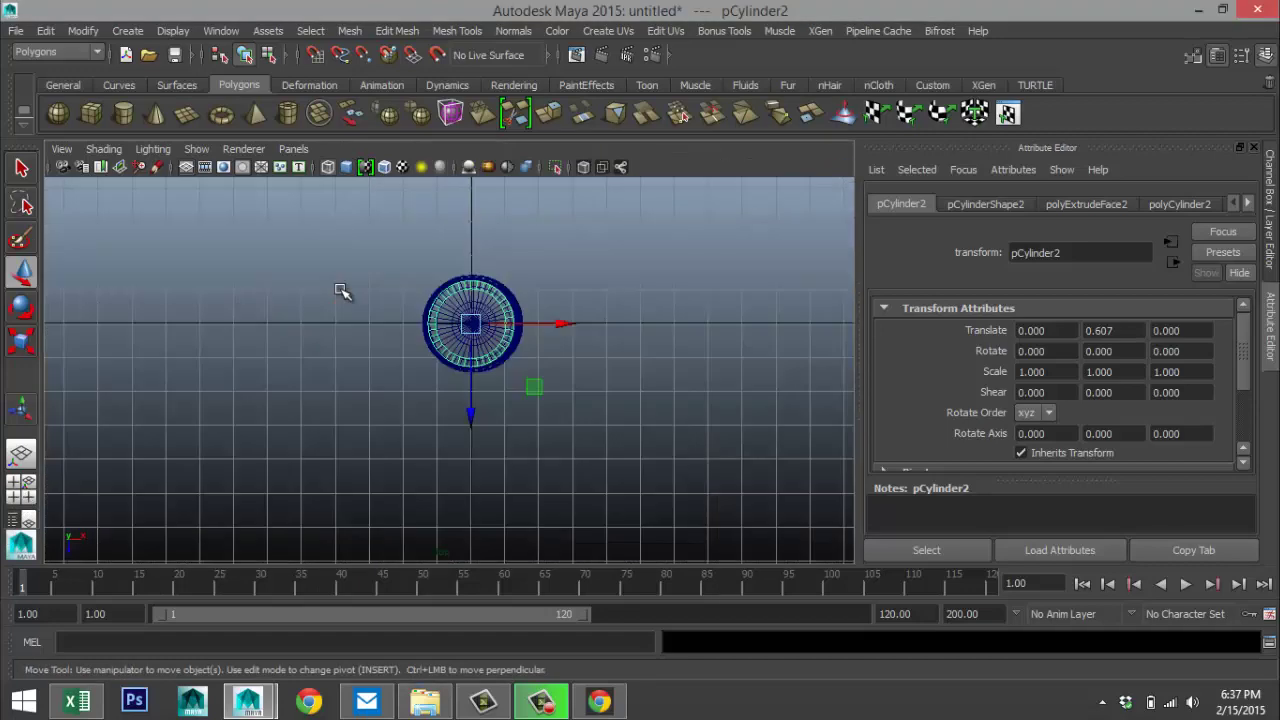
{"action": "key", "text": "f"}
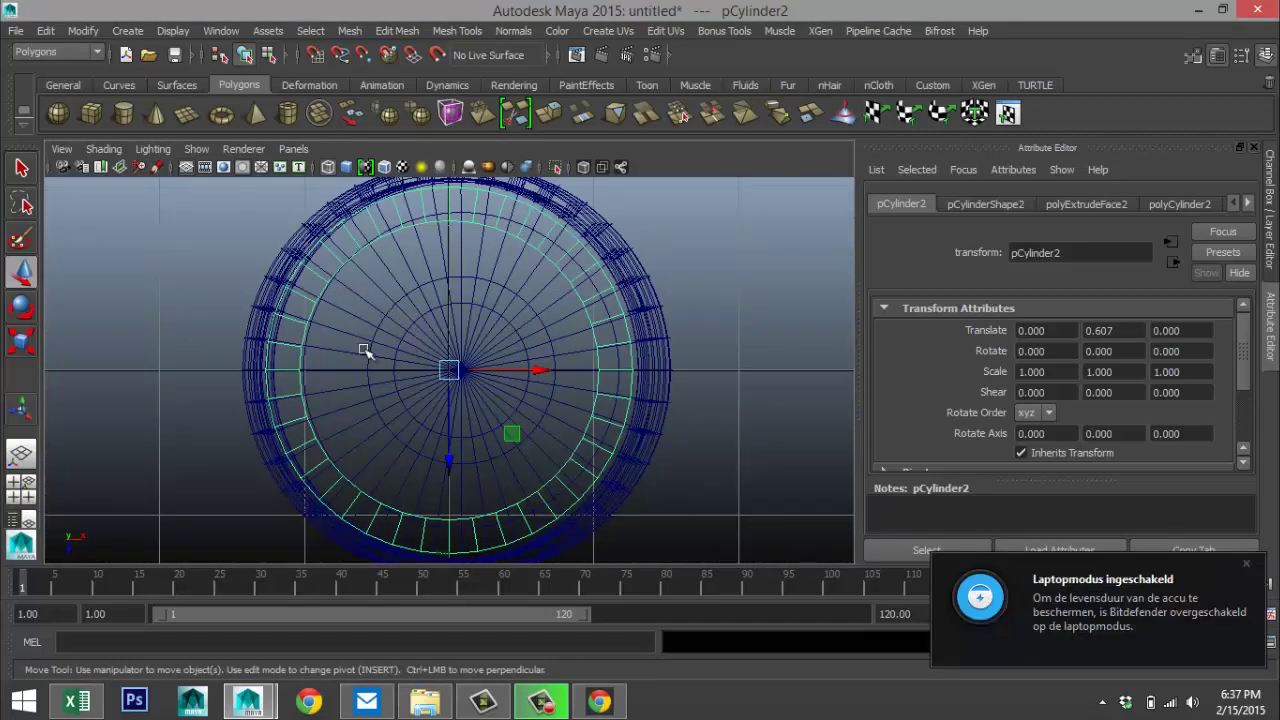
{"action": "left_click", "coordinate": [21, 489]}
{"action": "key", "text": "space"}
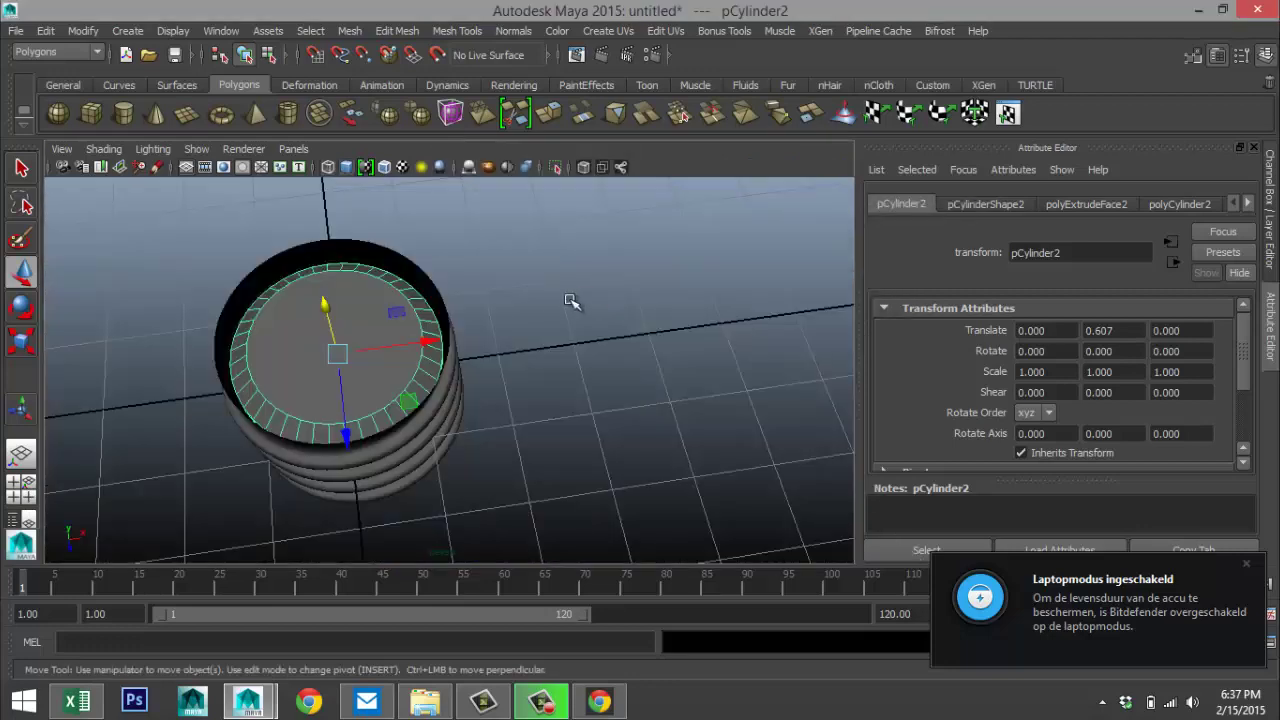
- Scale the disc uniformly to about 0.989 to fit inside the screw cap's opening
{"action": "key", "text": "r"}
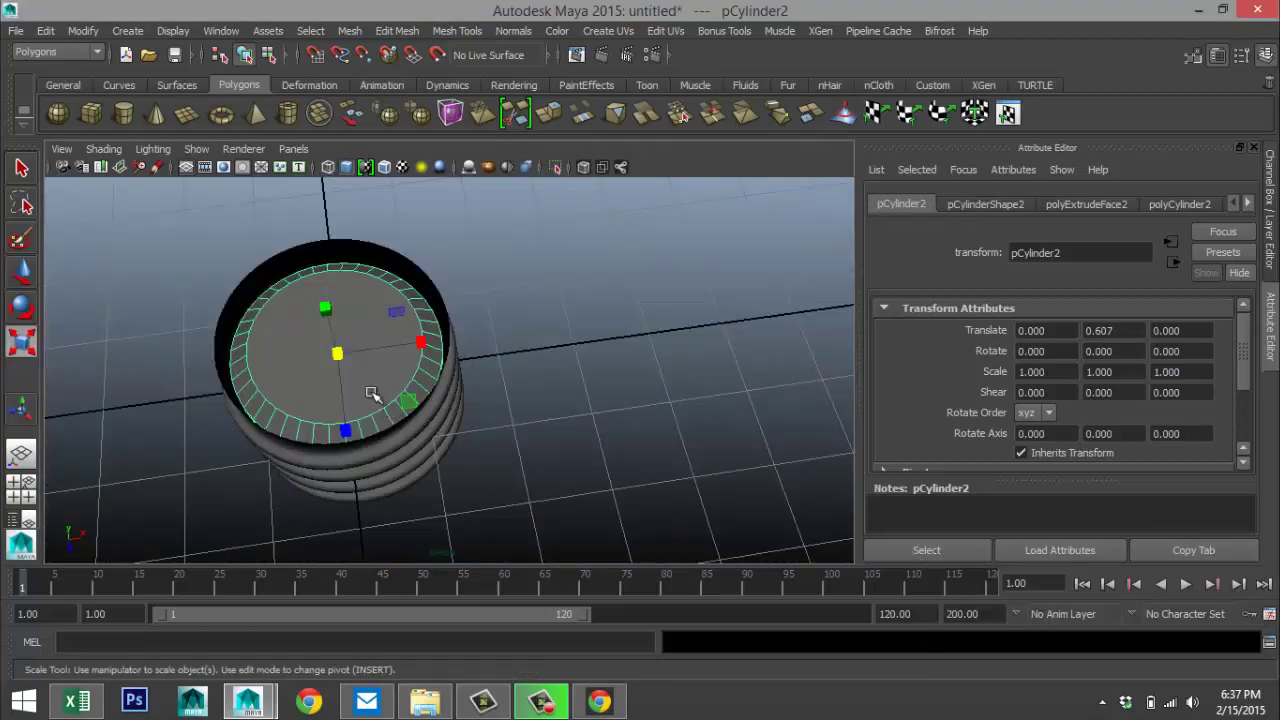
{"action": "left_click_drag", "start_coordinate": [336, 353], "coordinate": [346, 354]}
{"action": "left_click_drag", "start_coordinate": [358, 433], "coordinate": [428, 435], "text": "alt"}
{"action": "left_click_drag", "start_coordinate": [584, 437], "coordinate": [590, 389], "text": "alt"}
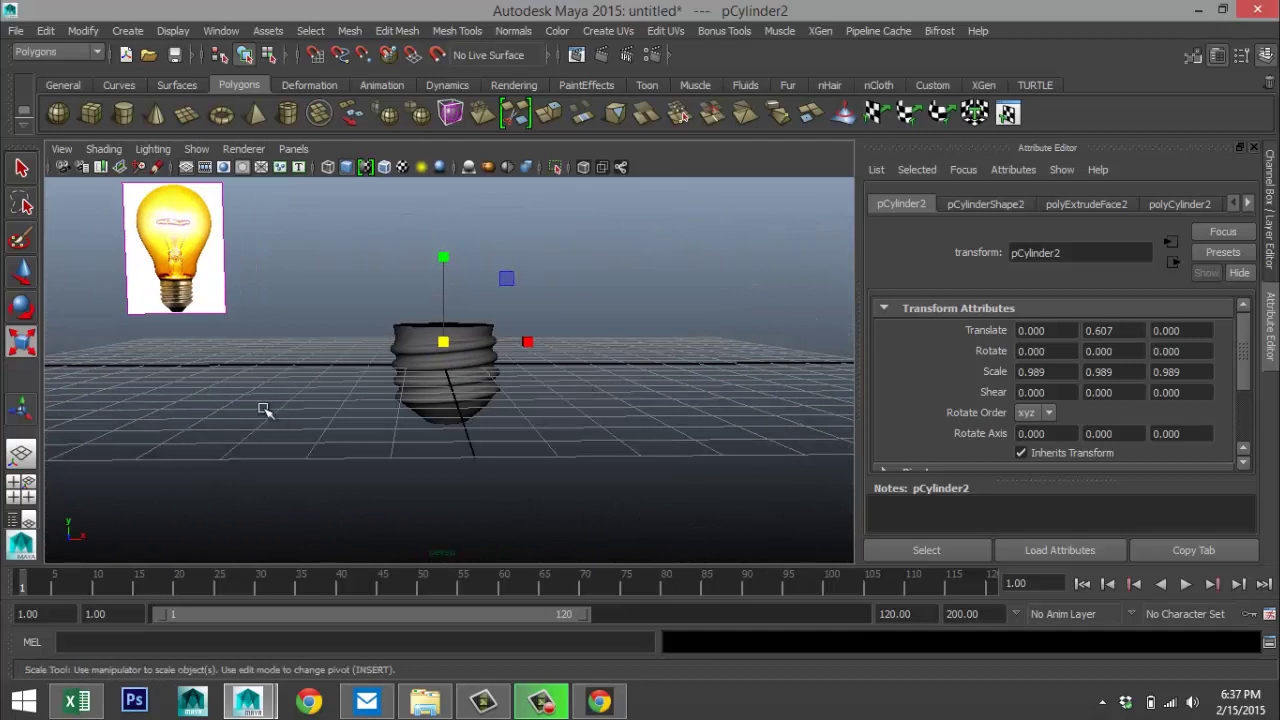
- Move the bulb reference image to X about -0.011 and Y about 3.601 so its cap lines up with the modelled screw cap
{"action": "left_click_drag", "start_coordinate": [200, 268], "coordinate": [304, 335]}
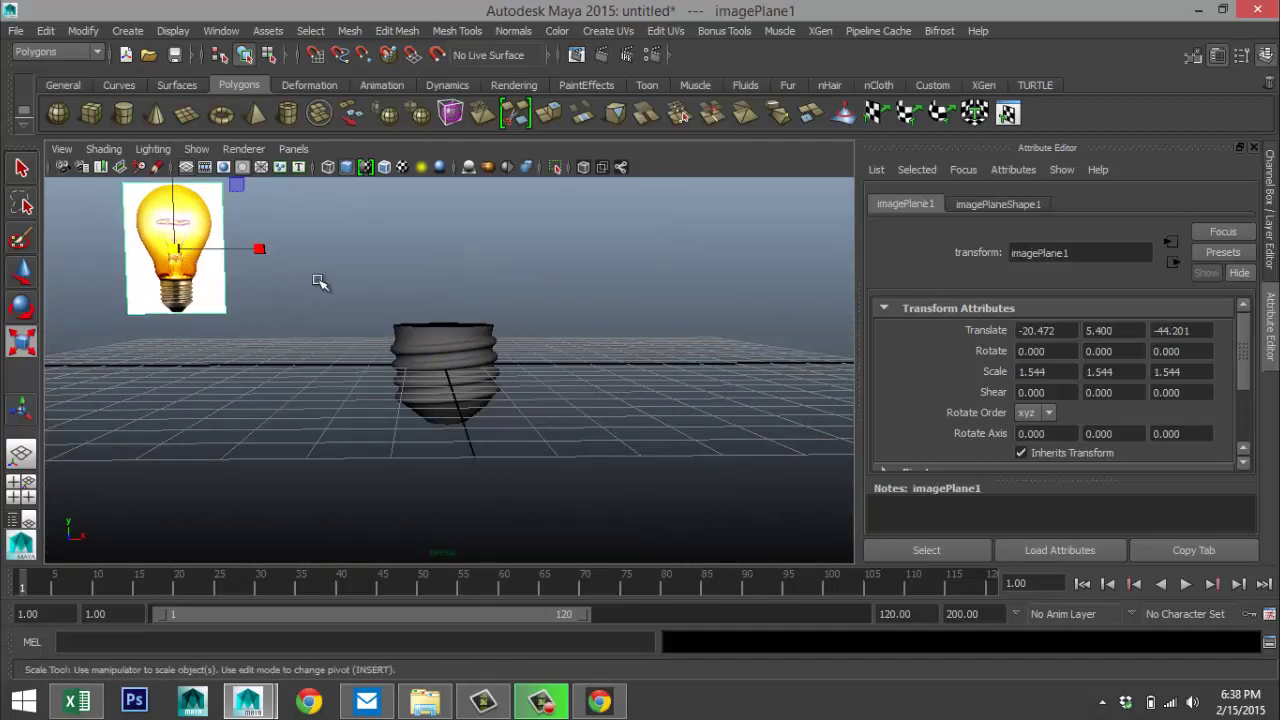
{"action": "key", "text": "w"}
{"action": "left_click_drag", "start_coordinate": [268, 248], "coordinate": [537, 249]}
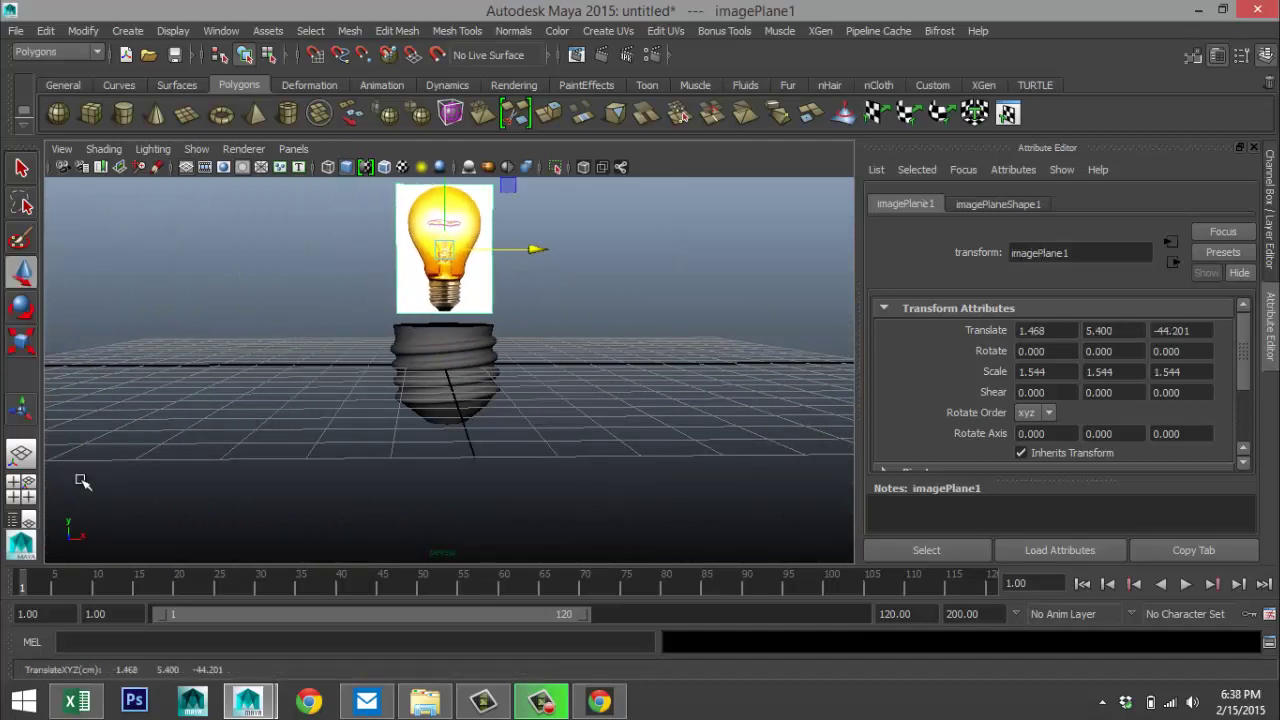
{"action": "left_click", "coordinate": [21, 489]}
{"action": "key", "text": "space"}
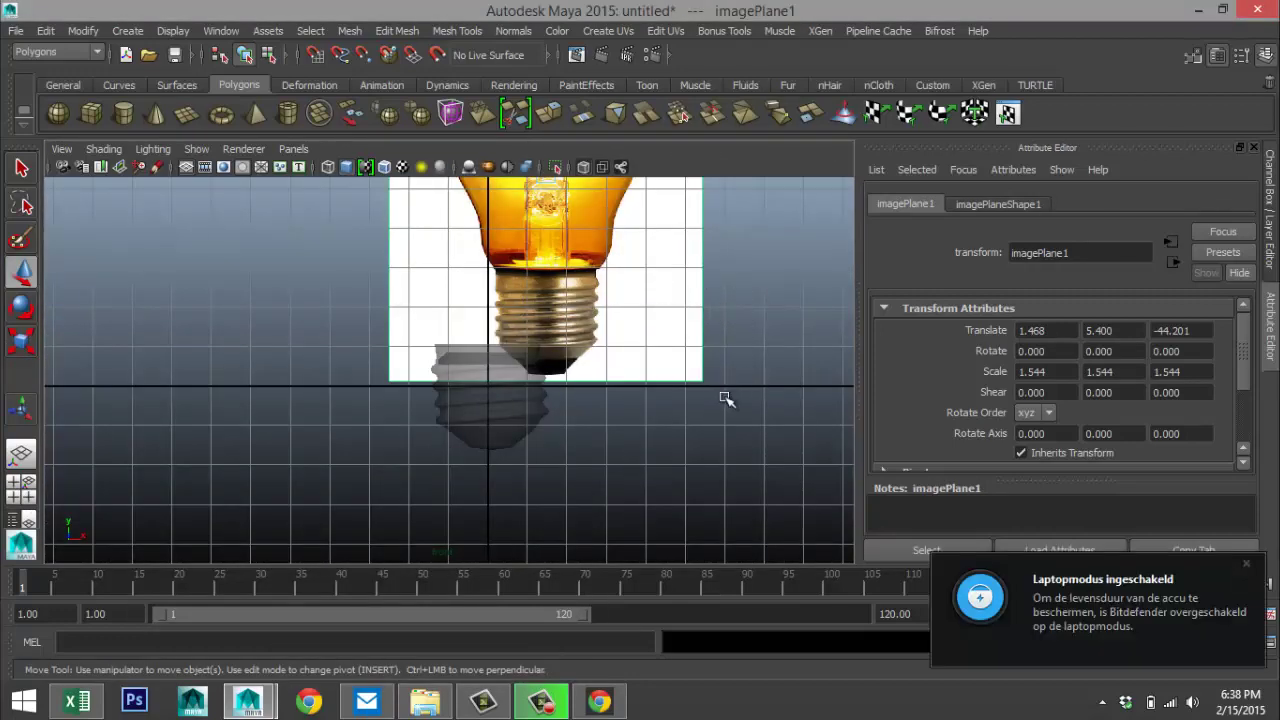
{"action": "scroll", "coordinate": [660, 360], "scroll_direction": "down", "scroll_amount": 3}
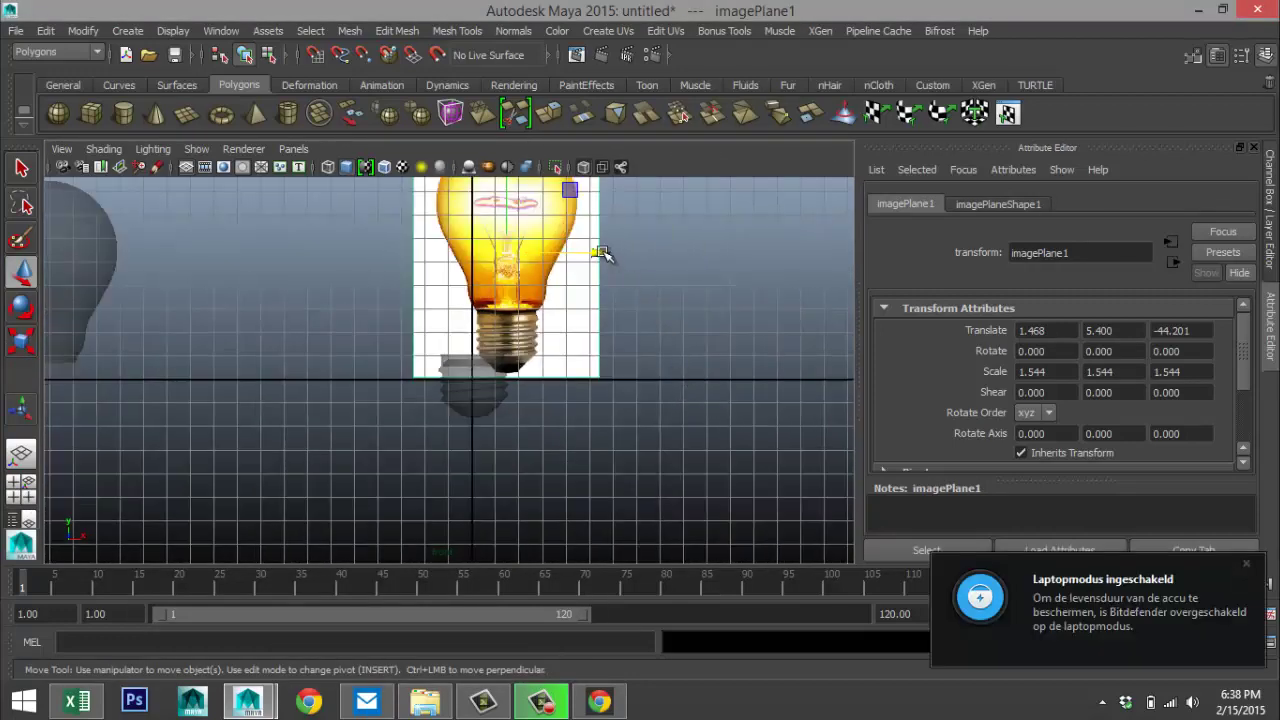
{"action": "left_click_drag", "start_coordinate": [603, 254], "coordinate": [567, 262]}
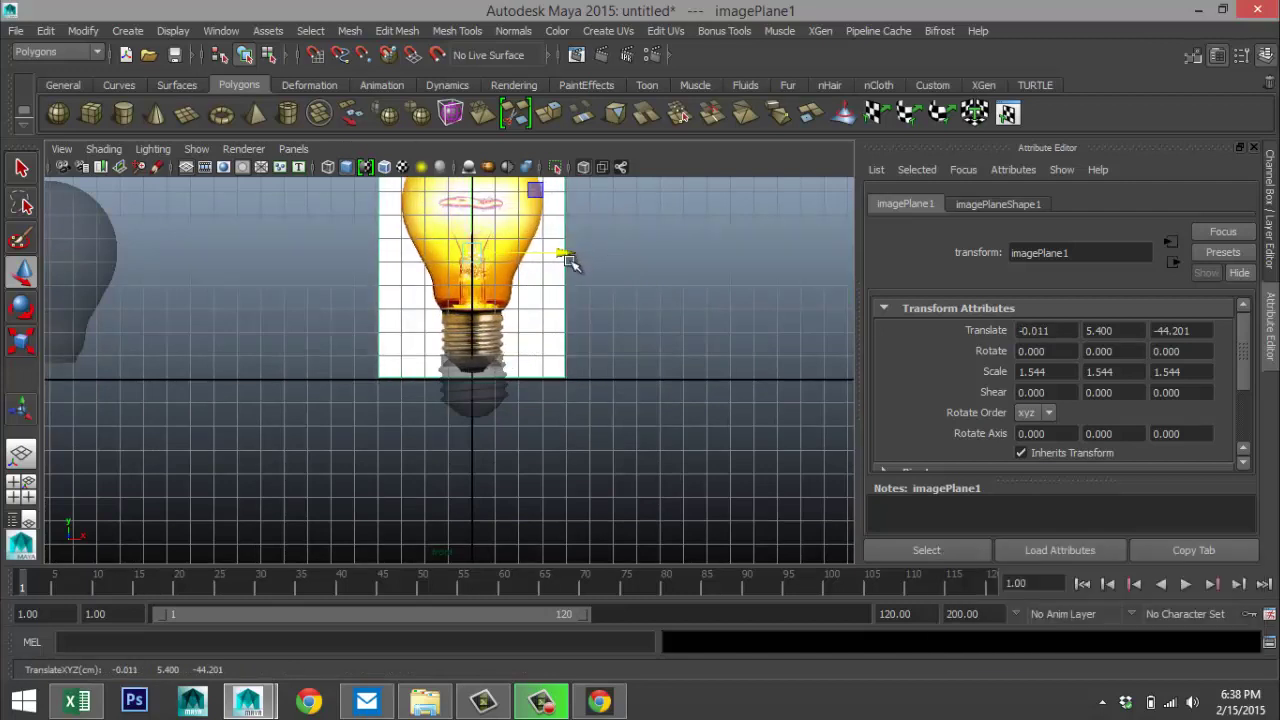
{"action": "left_click_drag", "start_coordinate": [473, 200], "coordinate": [472, 236]}
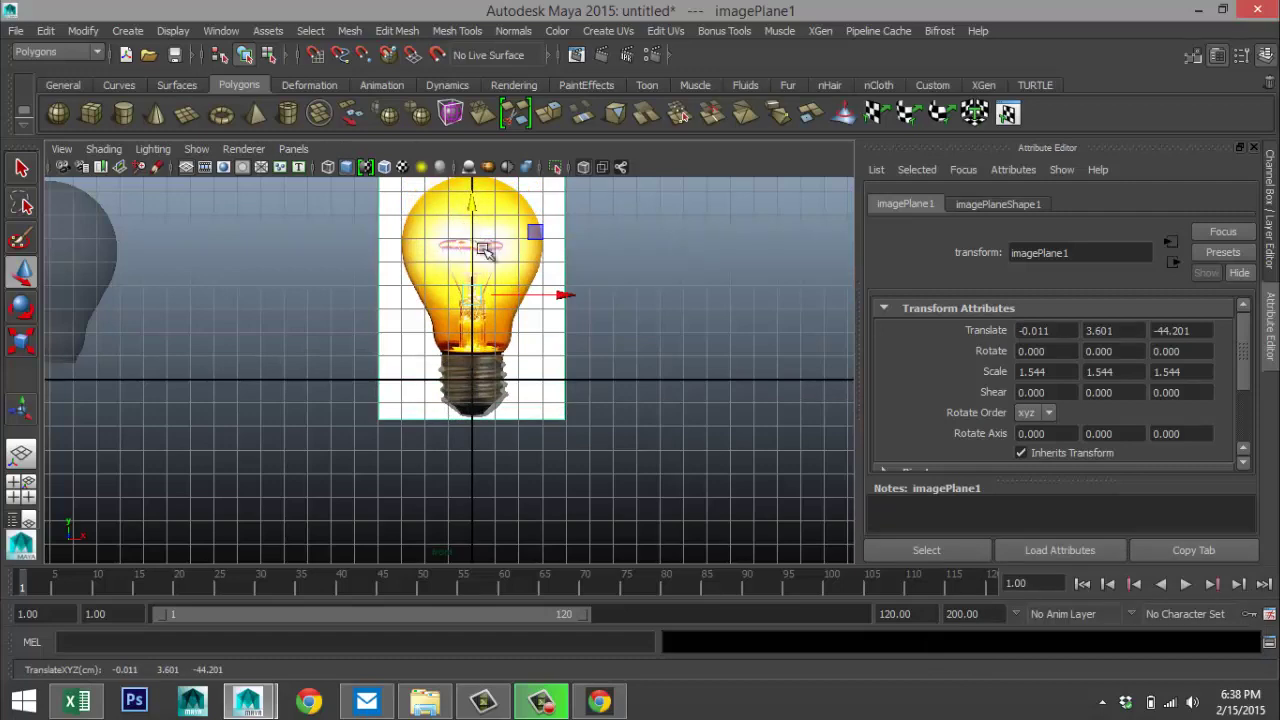
{"action": "scroll", "coordinate": [568, 364], "scroll_direction": "up", "scroll_amount": 4}
{"action": "scroll", "coordinate": [641, 306], "scroll_direction": "up", "scroll_amount": 3}
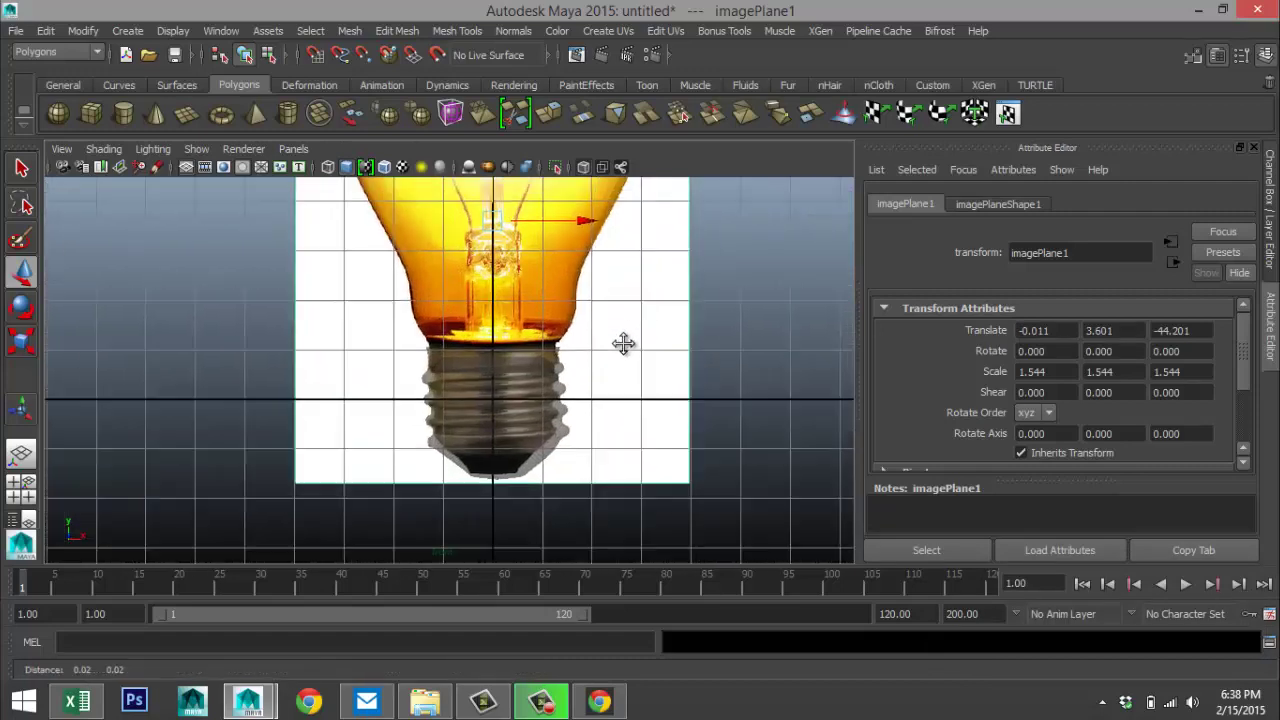
- Create a polygon cube as a tall upright box on the grid beside the screw cap
{"action": "left_click", "coordinate": [21, 488]}
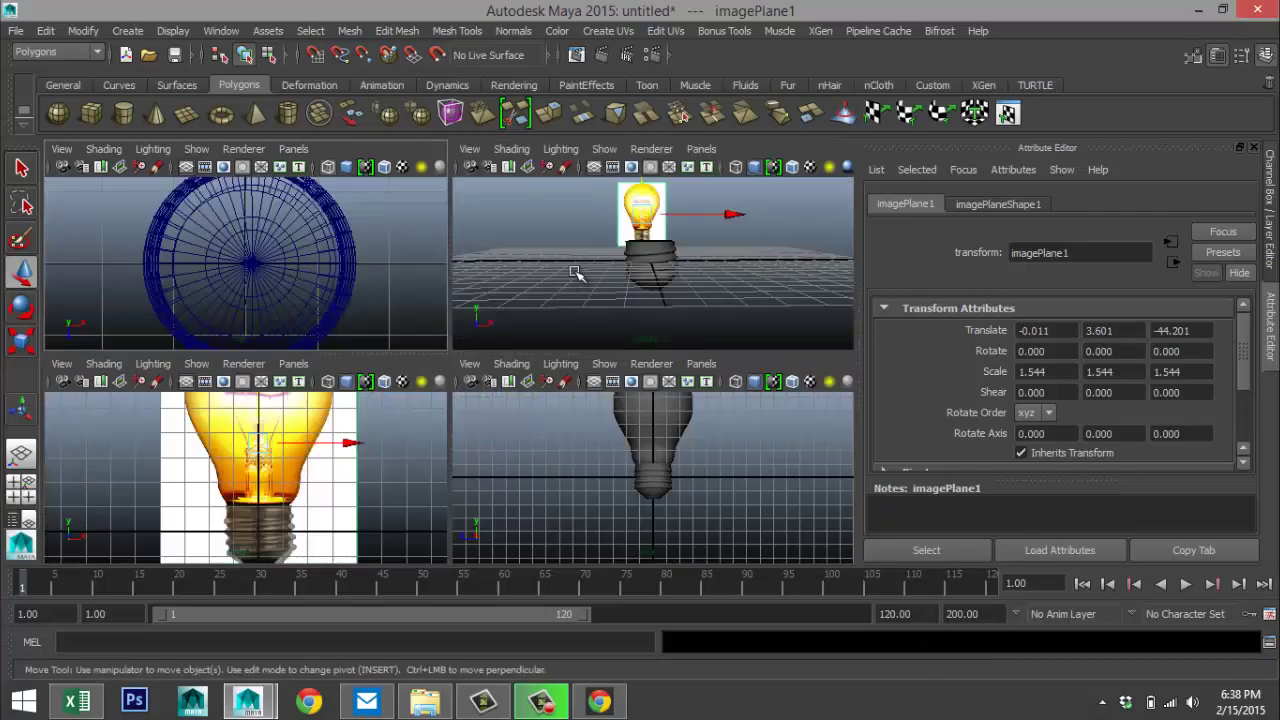
{"action": "key", "text": "space"}
{"action": "left_click_drag", "start_coordinate": [660, 358], "coordinate": [634, 400], "text": "alt"}
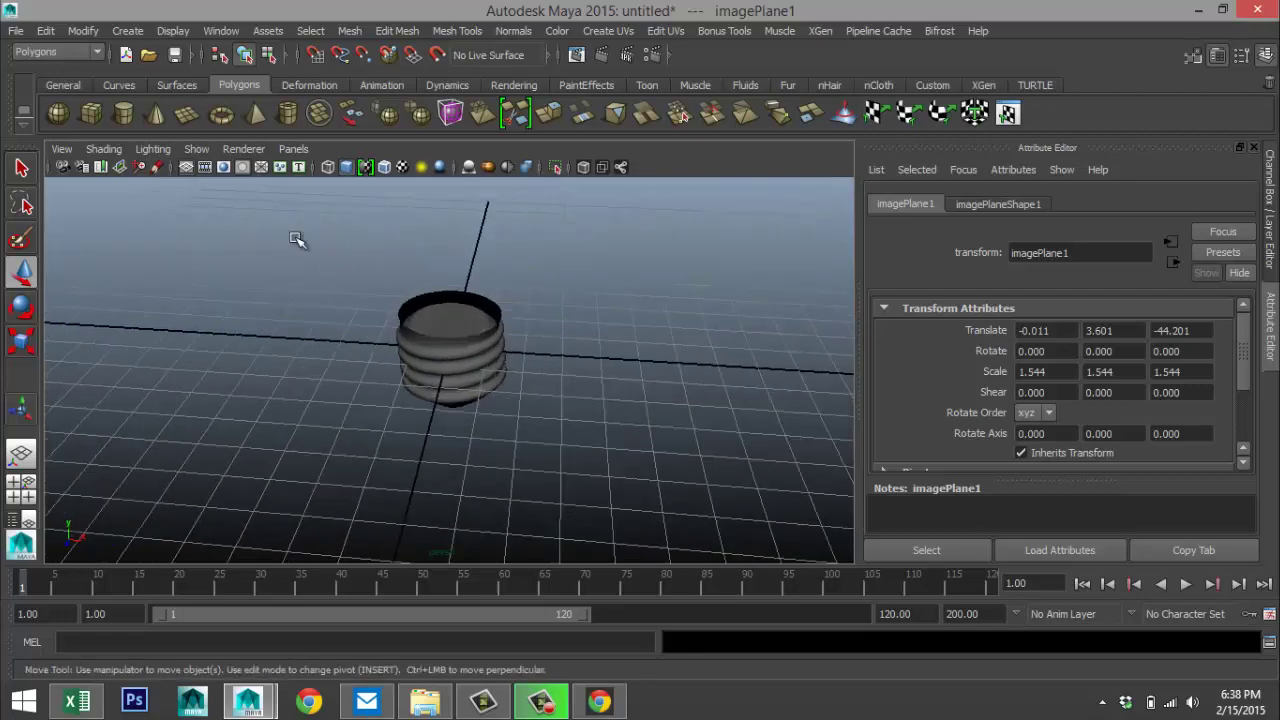
{"action": "left_click", "coordinate": [87, 113]}
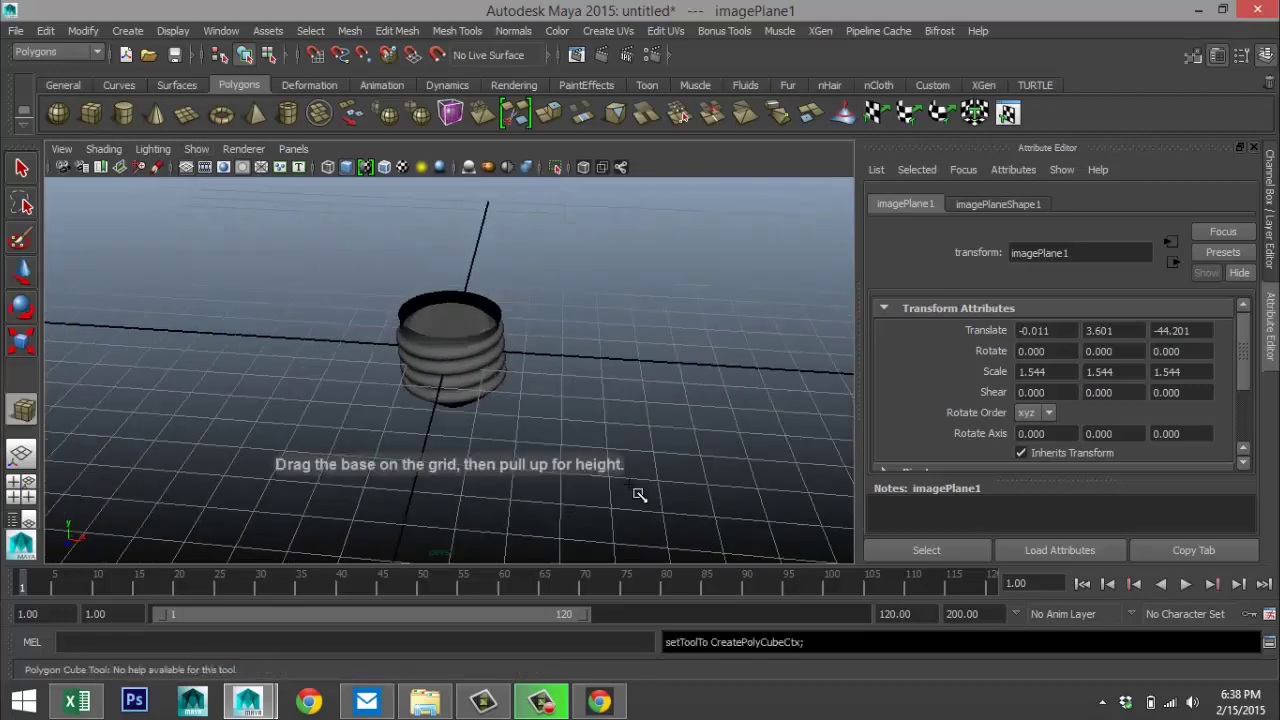
{"action": "left_click_drag", "start_coordinate": [594, 509], "coordinate": [735, 350]}
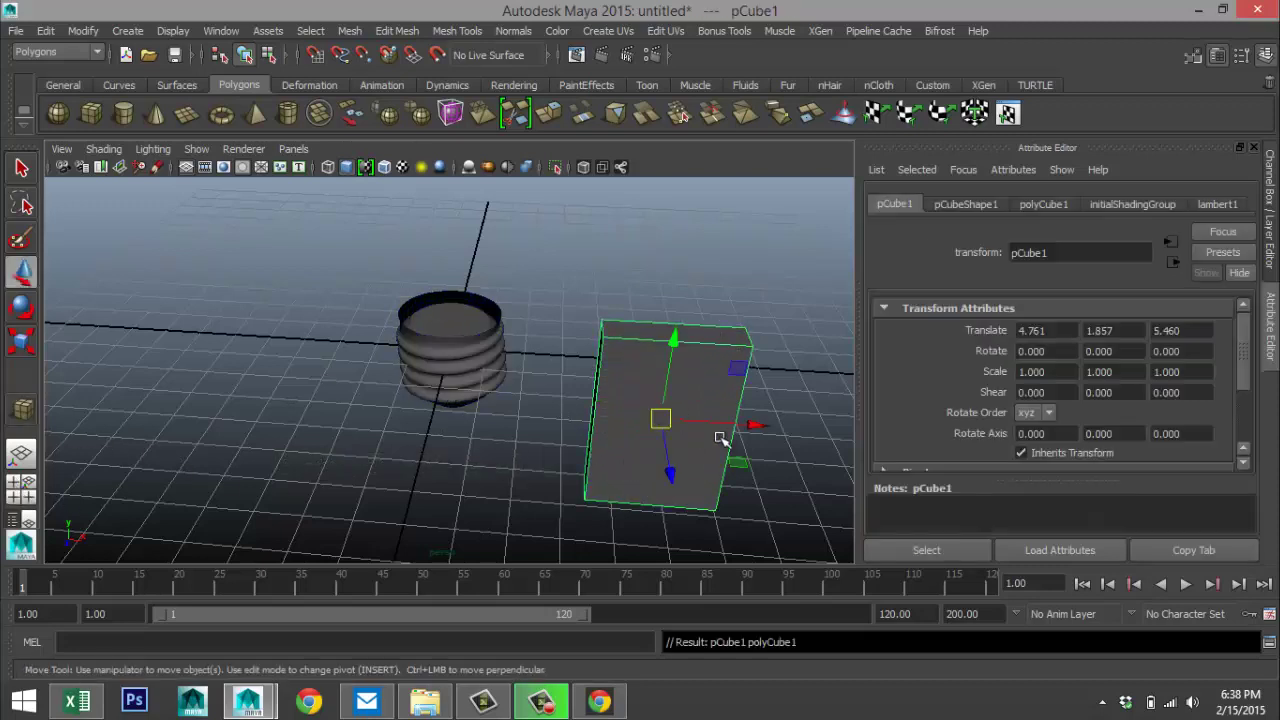
- Move the box to X about 0.037 and Y about 2.973, over the filament support in the reference image
{"action": "left_click_drag", "start_coordinate": [755, 427], "coordinate": [527, 410]}
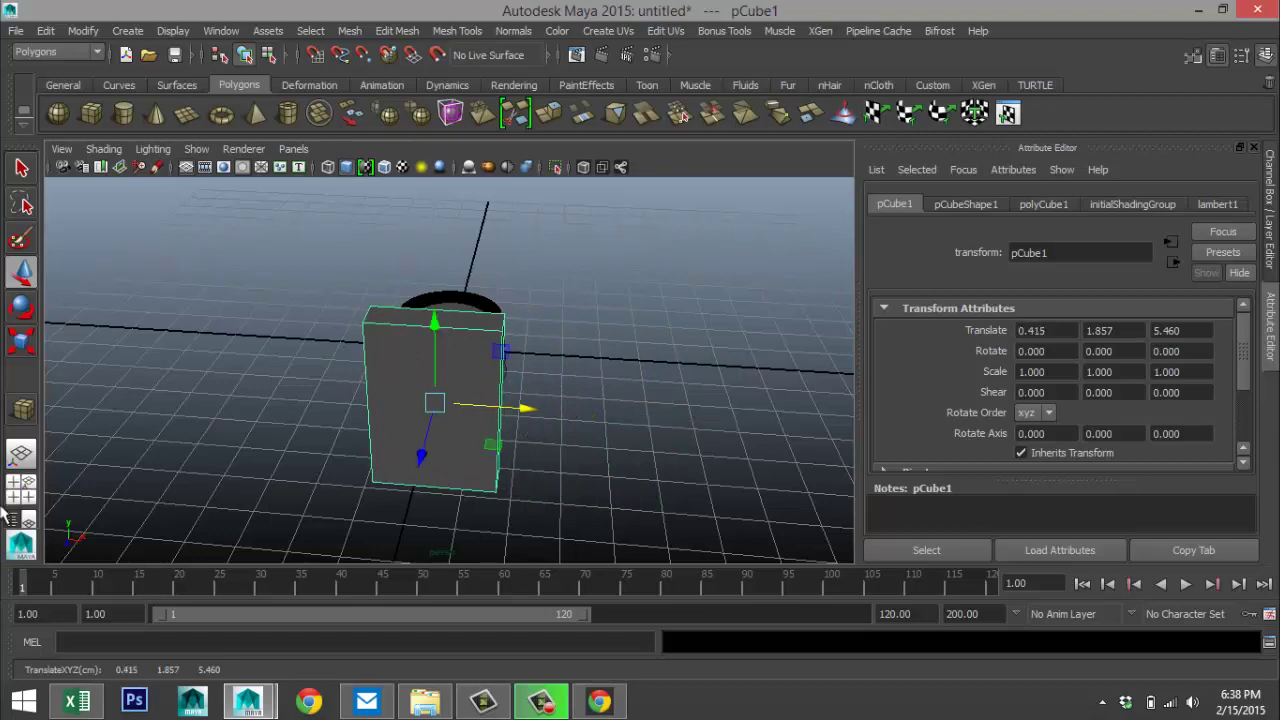
{"action": "left_click", "coordinate": [24, 492]}
{"action": "key", "text": "space"}
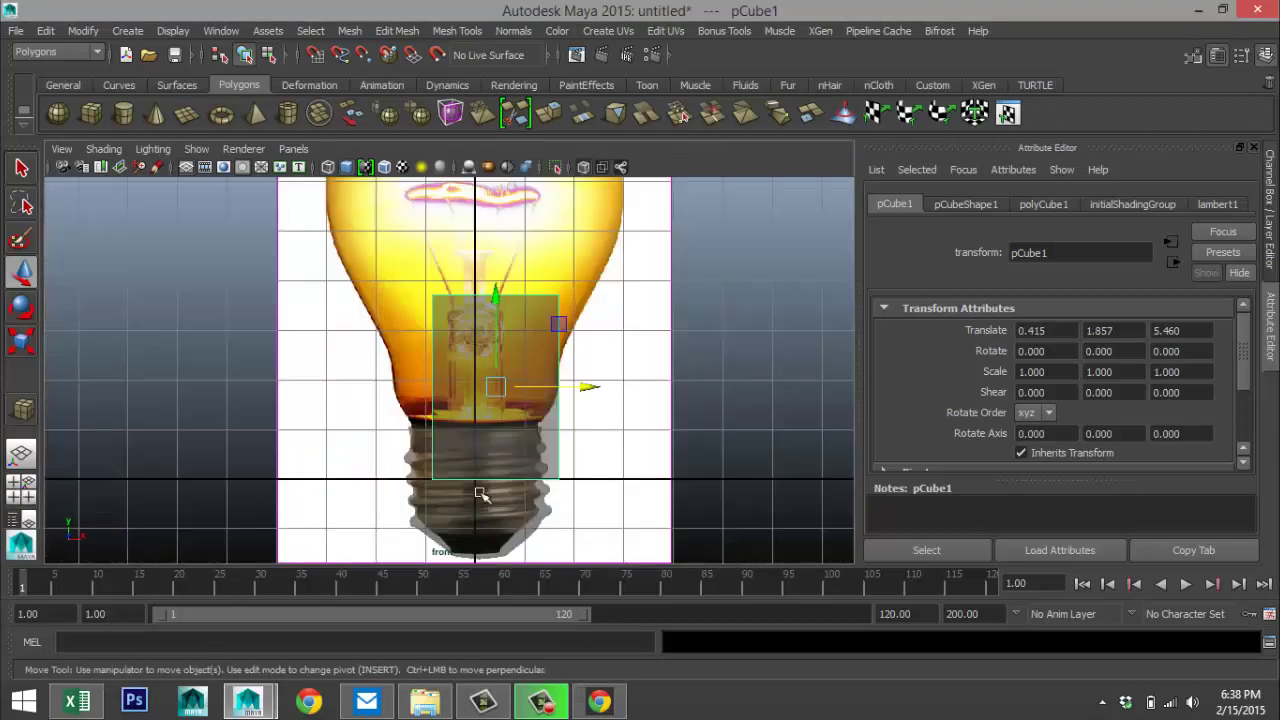
{"action": "left_click_drag", "start_coordinate": [586, 389], "coordinate": [570, 390]}
{"action": "left_click_drag", "start_coordinate": [475, 297], "coordinate": [463, 241]}
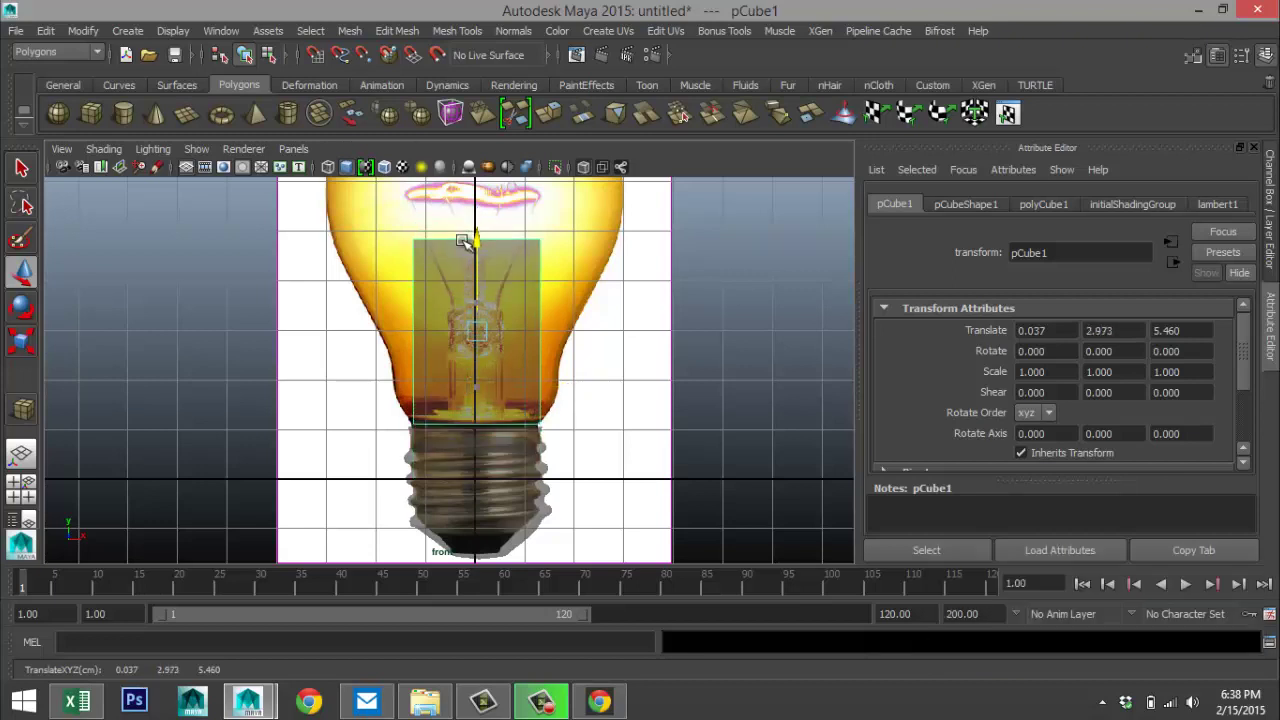
- Narrow the box to X scale about 0.465 and lower its top vertices to Y about 3.469 to match the filament support
{"action": "key", "text": "r"}
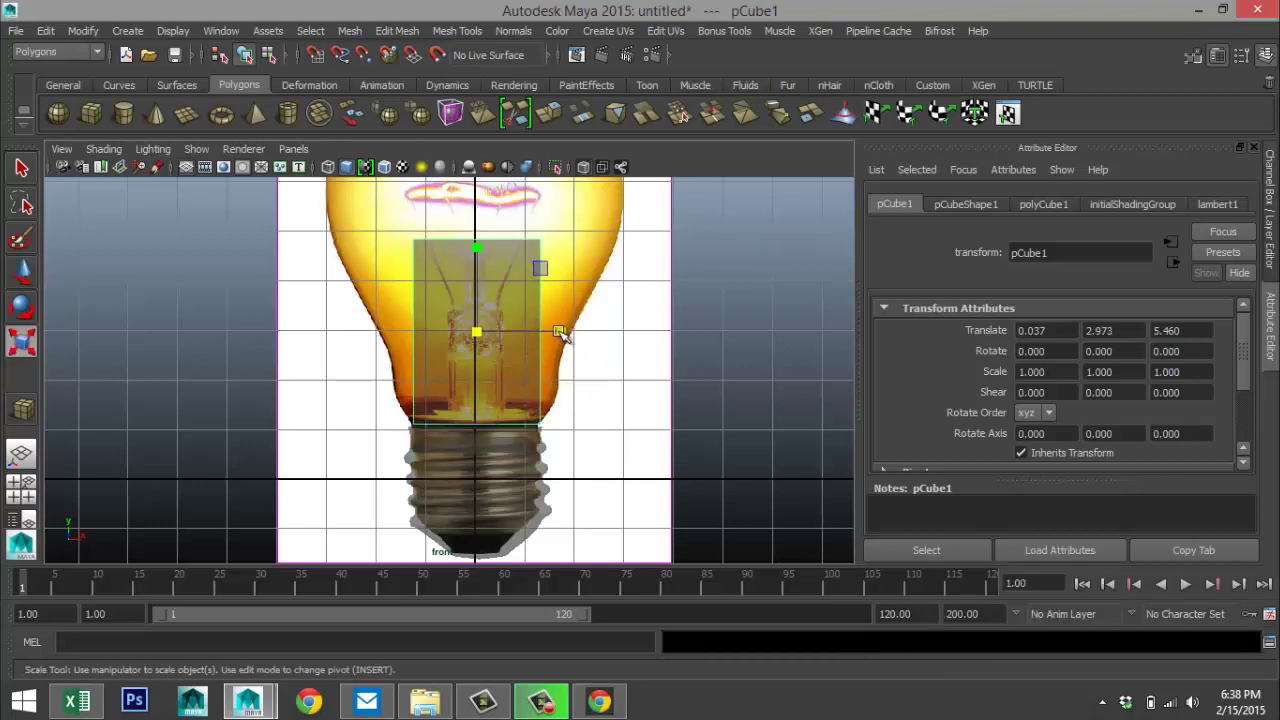
{"action": "left_click_drag", "start_coordinate": [559, 332], "coordinate": [516, 336]}
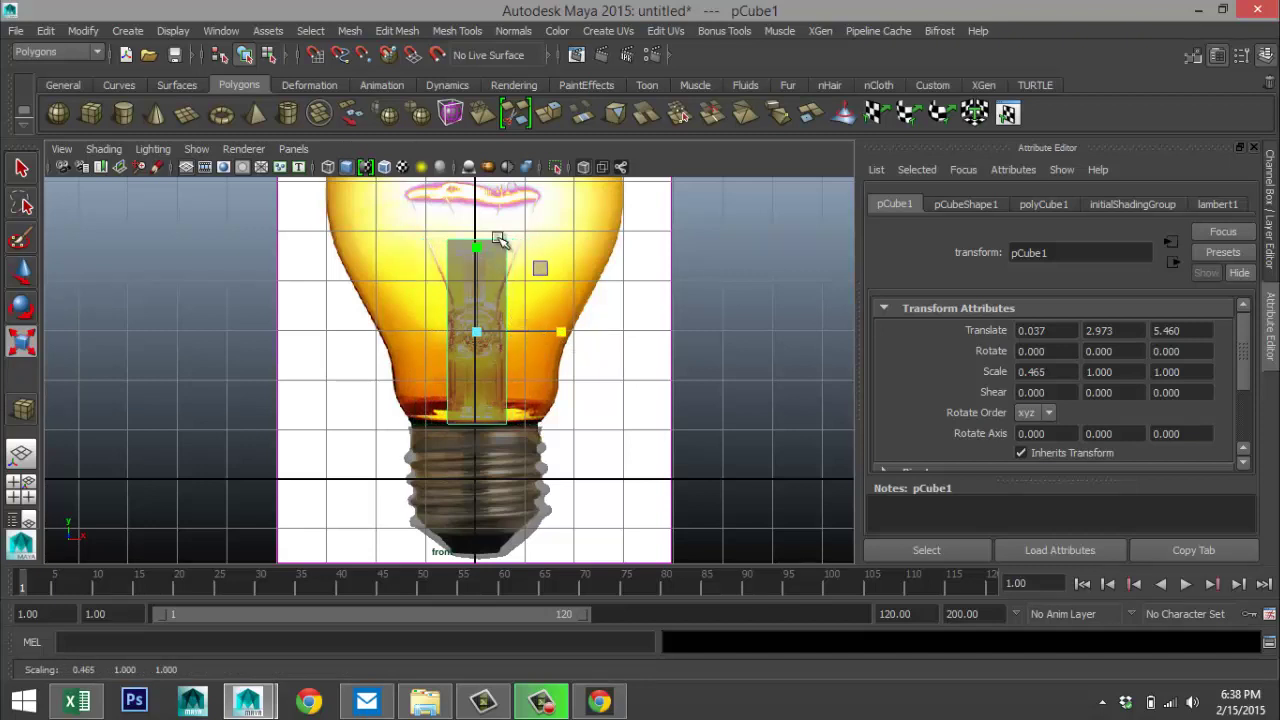
{"action": "right_click_drag", "start_coordinate": [498, 239], "coordinate": [442, 235]}
{"action": "left_click_drag", "start_coordinate": [420, 220], "coordinate": [572, 274]}
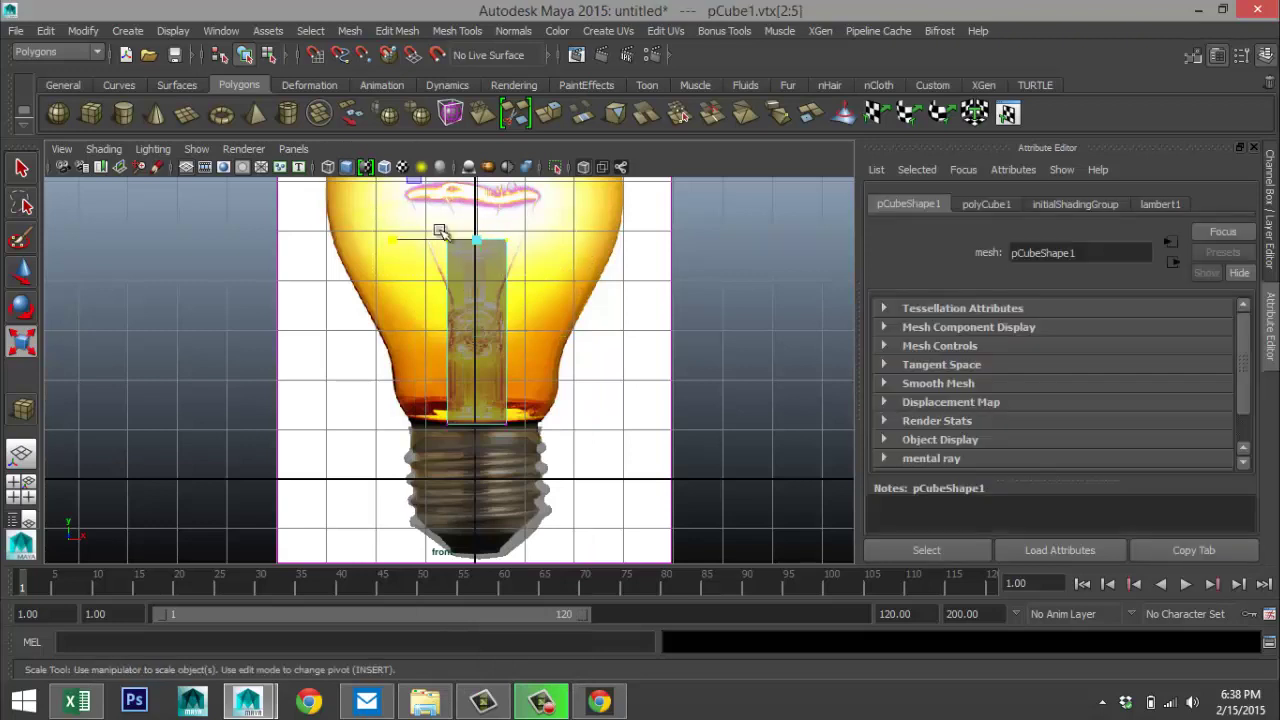
{"action": "key", "text": "w"}
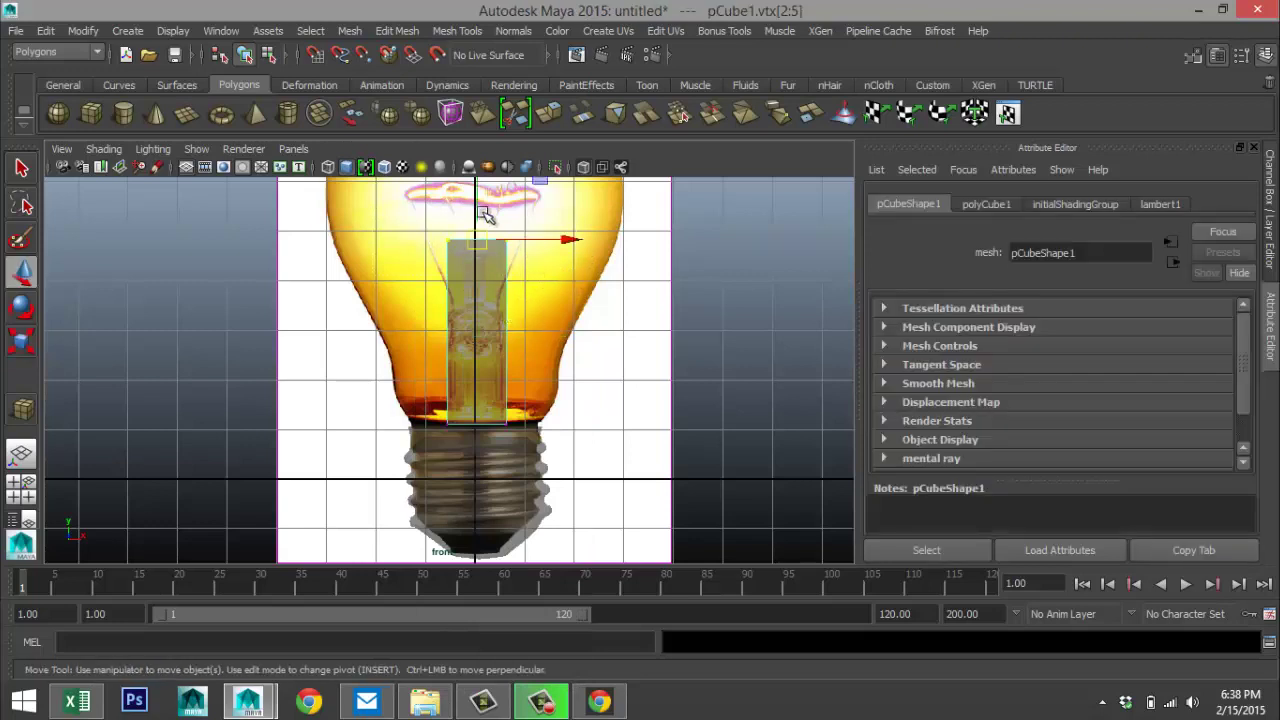
{"action": "left_click_drag", "start_coordinate": [480, 197], "coordinate": [489, 266]}
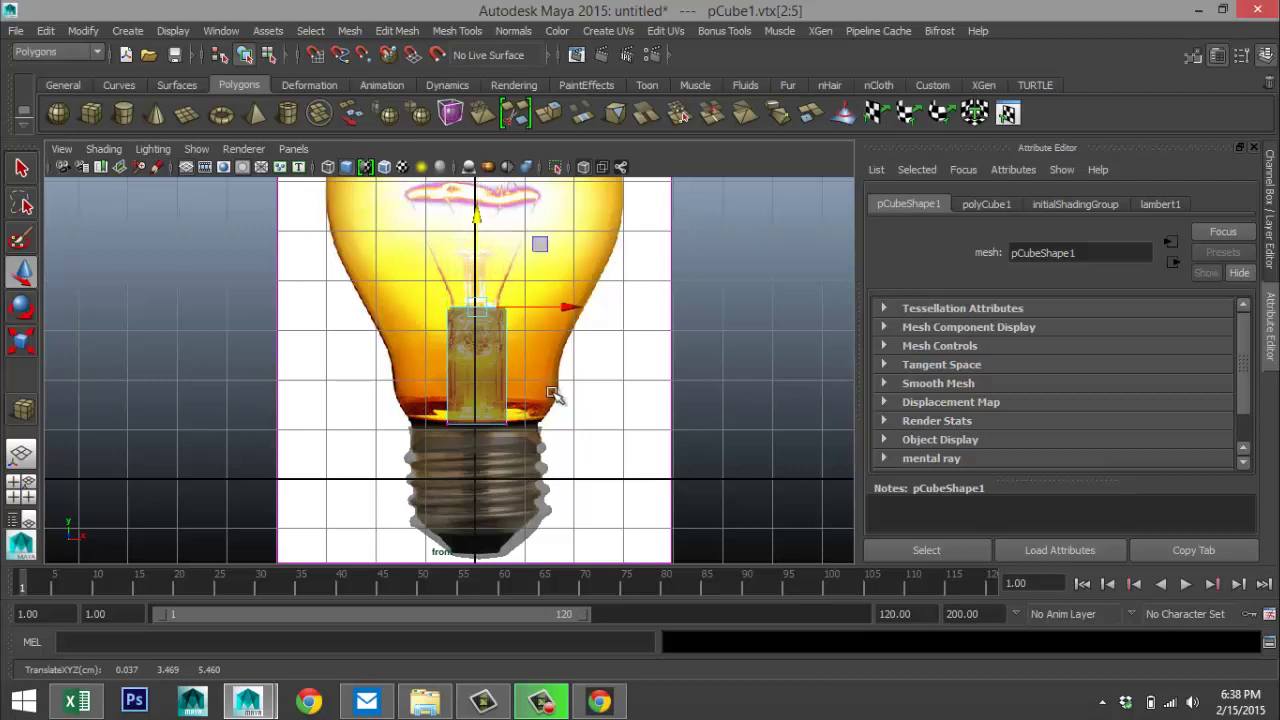
- Insert 2 evenly spaced horizontal edge loops around the box using the Insert Edge Loop Tool's multiple edge loops option
{"action": "scroll", "coordinate": [553, 396], "scroll_direction": "up", "scroll_amount": 3}
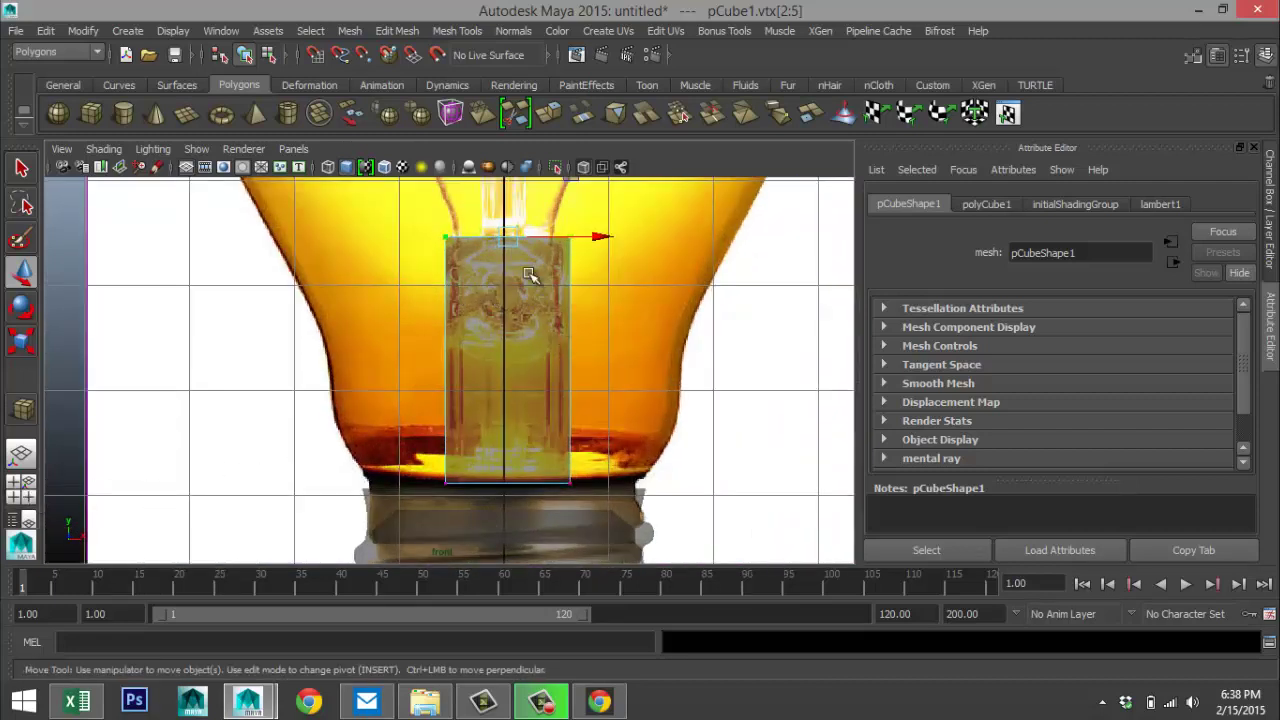
{"action": "left_click", "coordinate": [404, 36]}
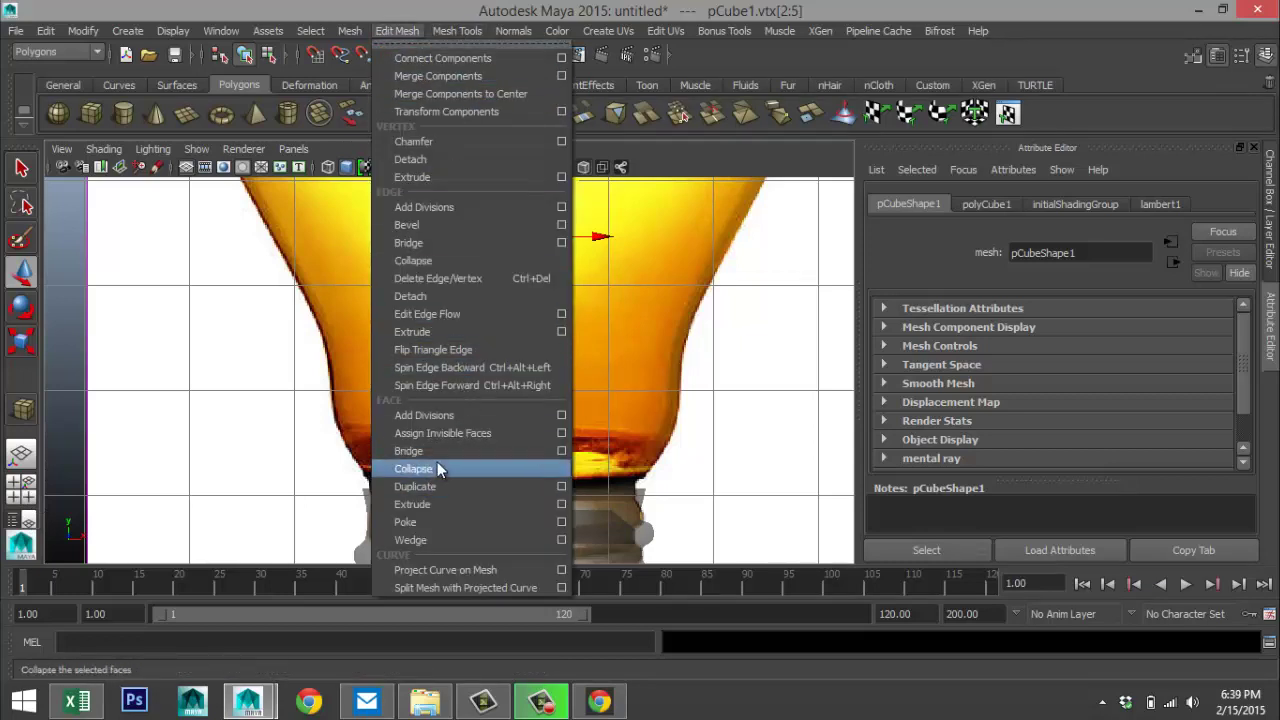
{"action": "mouse_move", "coordinate": [477, 33]}
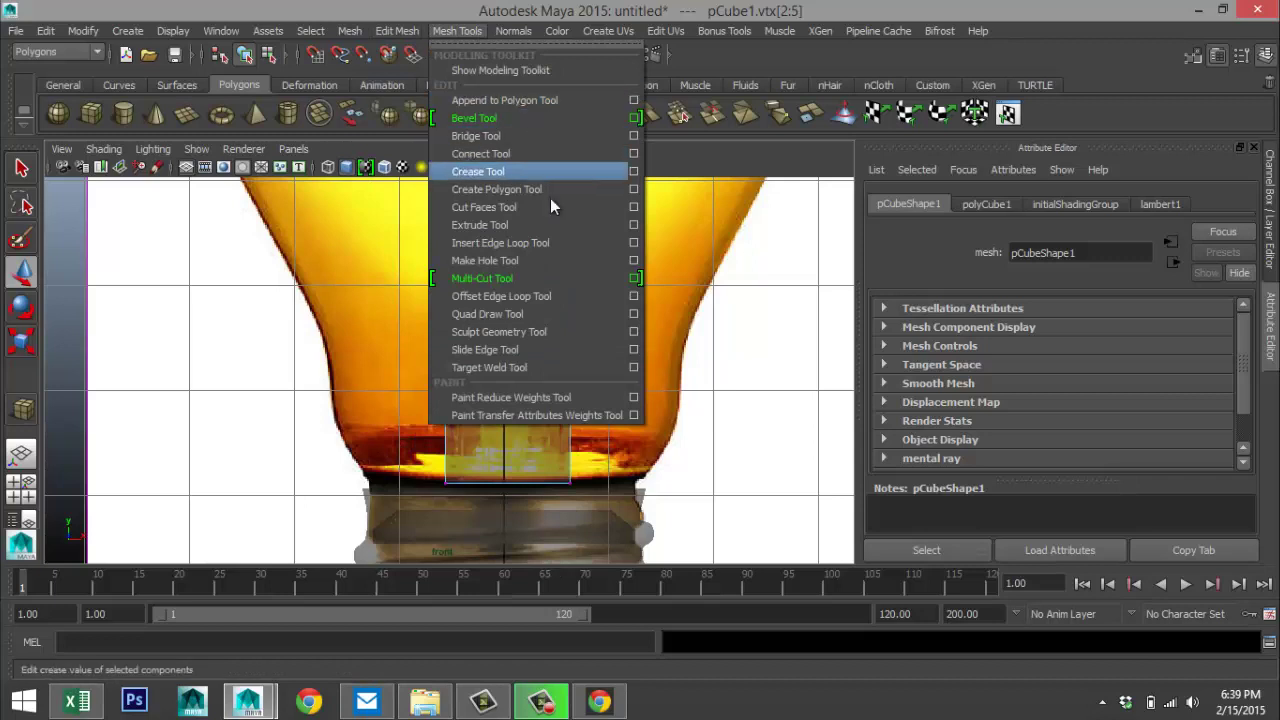
{"action": "left_click", "coordinate": [634, 244]}
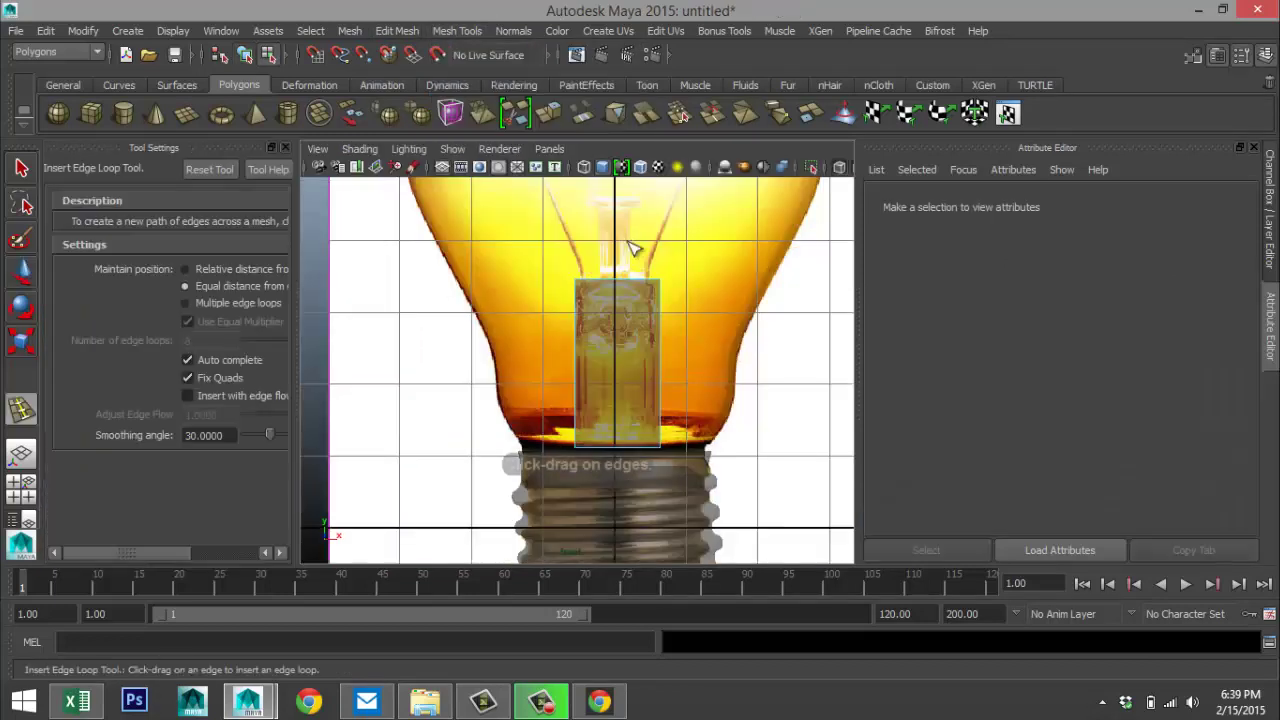
{"action": "left_click", "coordinate": [185, 303]}
{"action": "left_click_drag", "start_coordinate": [200, 341], "coordinate": [247, 346]}
{"action": "type", "text": "2"}
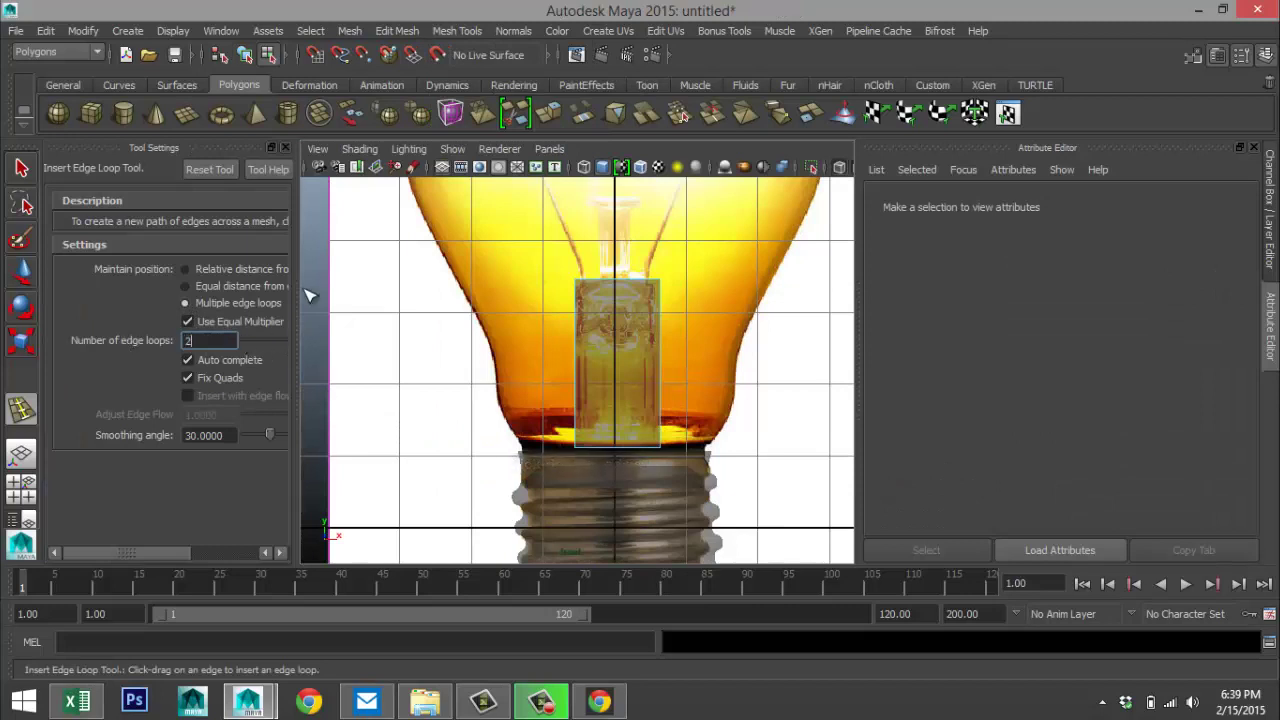
{"action": "left_click", "coordinate": [665, 357]}
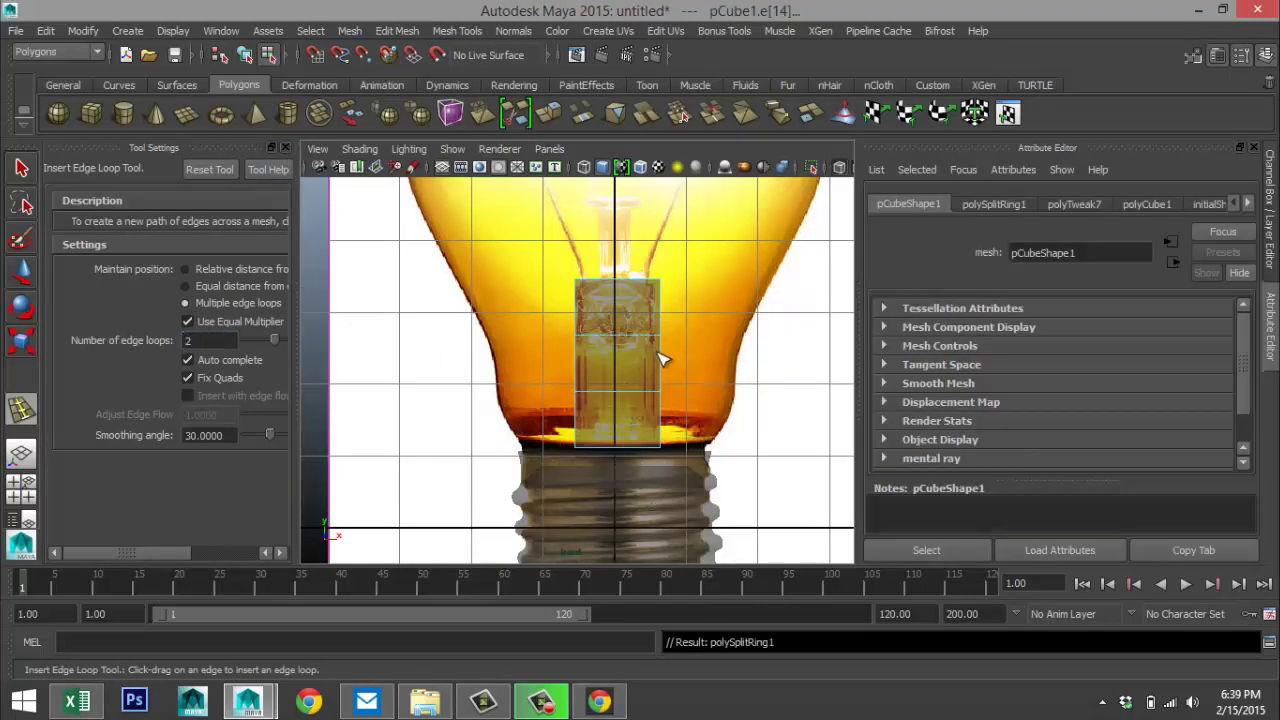
- Raise the box's upper edge loop to Y about 3.103 and move the lower loop up closer beneath it
{"action": "key", "text": "q"}
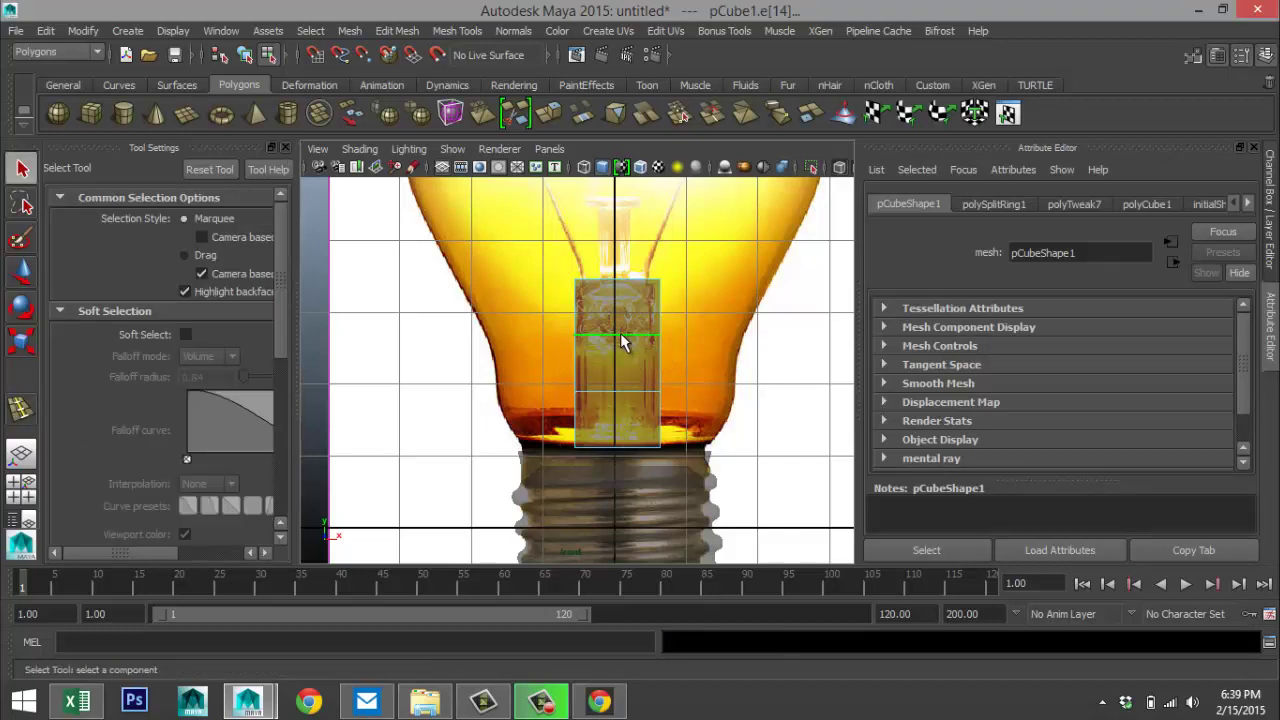
{"action": "right_click_drag", "start_coordinate": [620, 333], "coordinate": [630, 328]}
{"action": "key", "text": "w"}
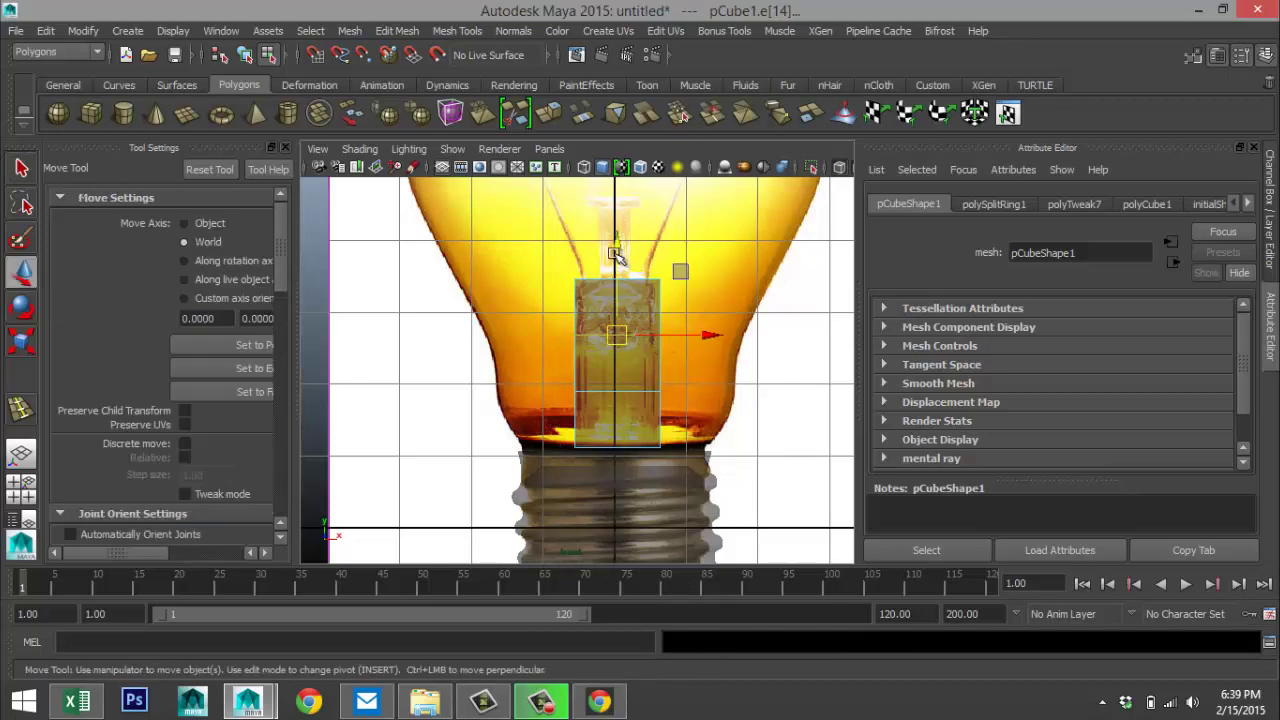
{"action": "left_click_drag", "start_coordinate": [617, 255], "coordinate": [618, 222]}
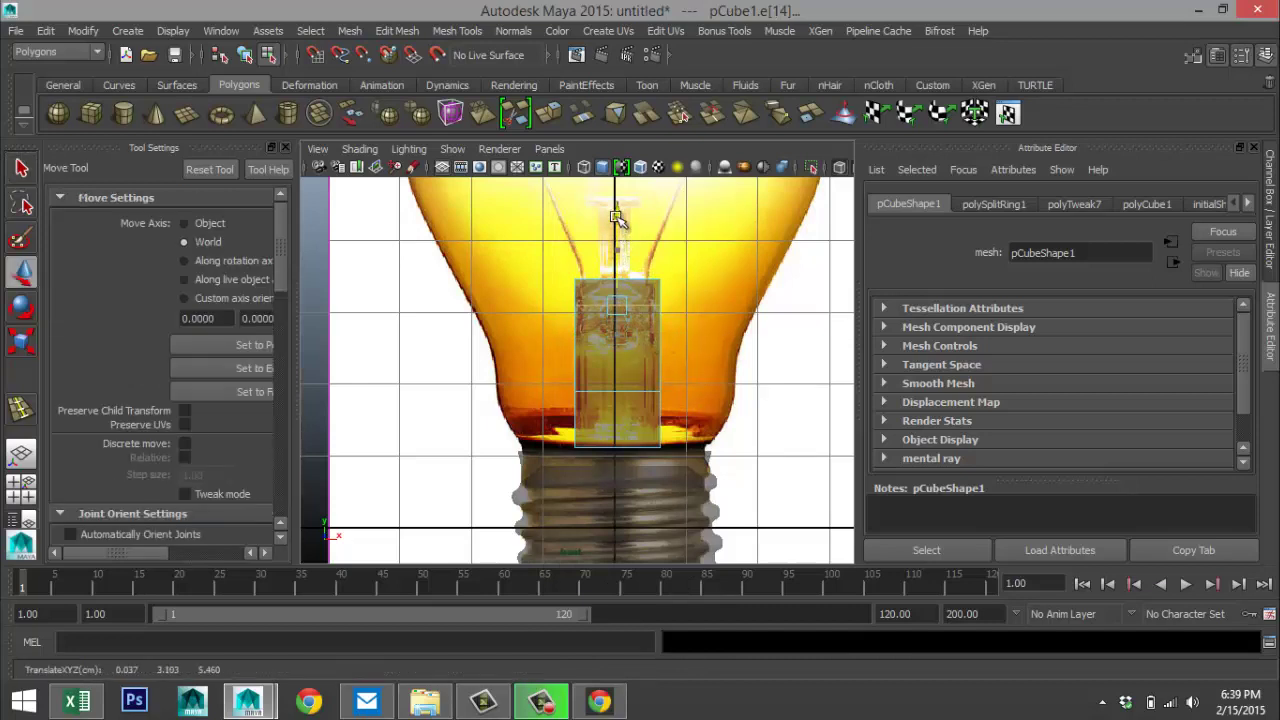
{"action": "left_click", "coordinate": [628, 384]}
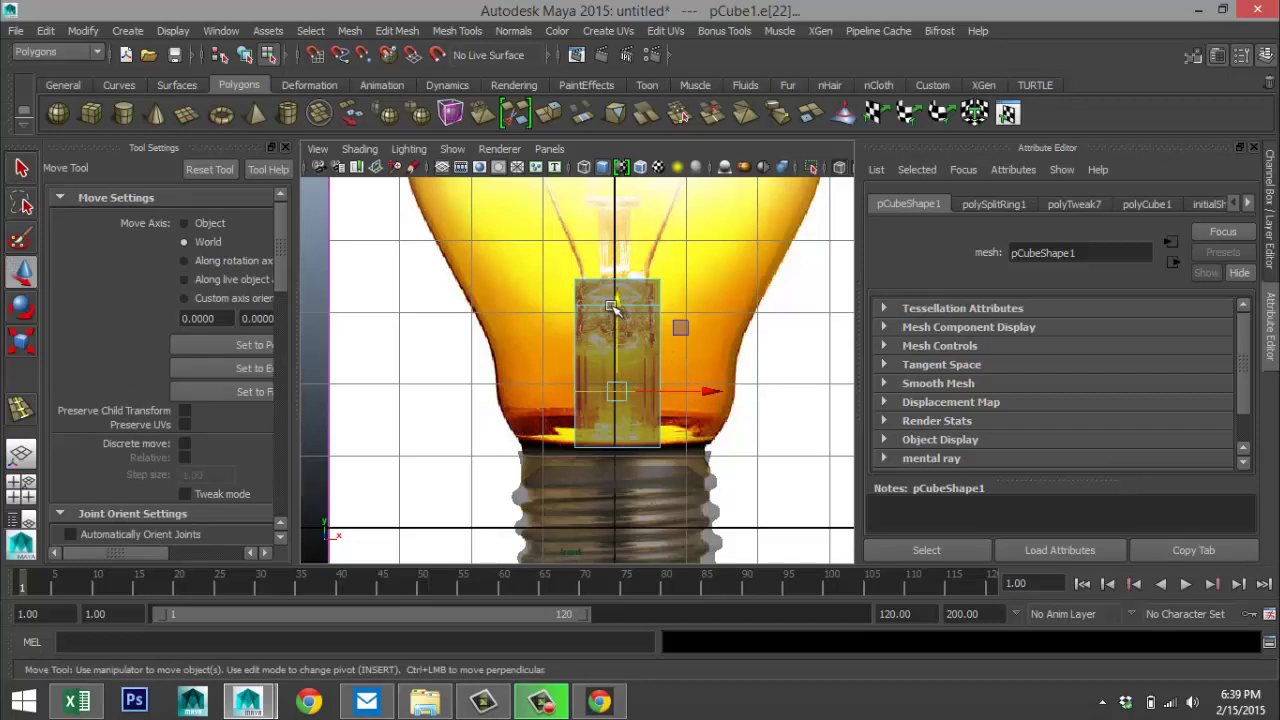
{"action": "left_click_drag", "start_coordinate": [615, 297], "coordinate": [627, 249]}
- Extrude the ring of faces between the box's two horizontal edge loops and scale it inward to about 0.741 as a recessed neck
{"action": "left_click", "coordinate": [21, 488]}
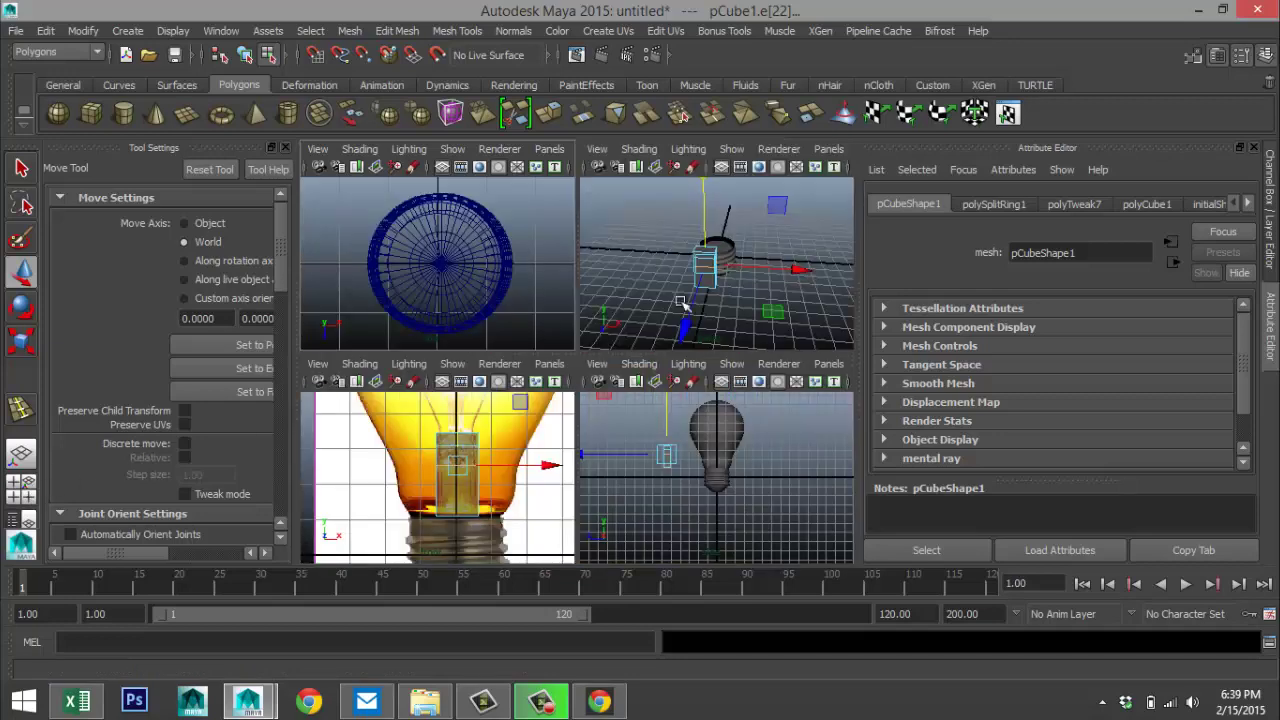
{"action": "key", "text": "space"}
{"action": "scroll", "coordinate": [686, 329], "scroll_direction": "up", "scroll_amount": 5}
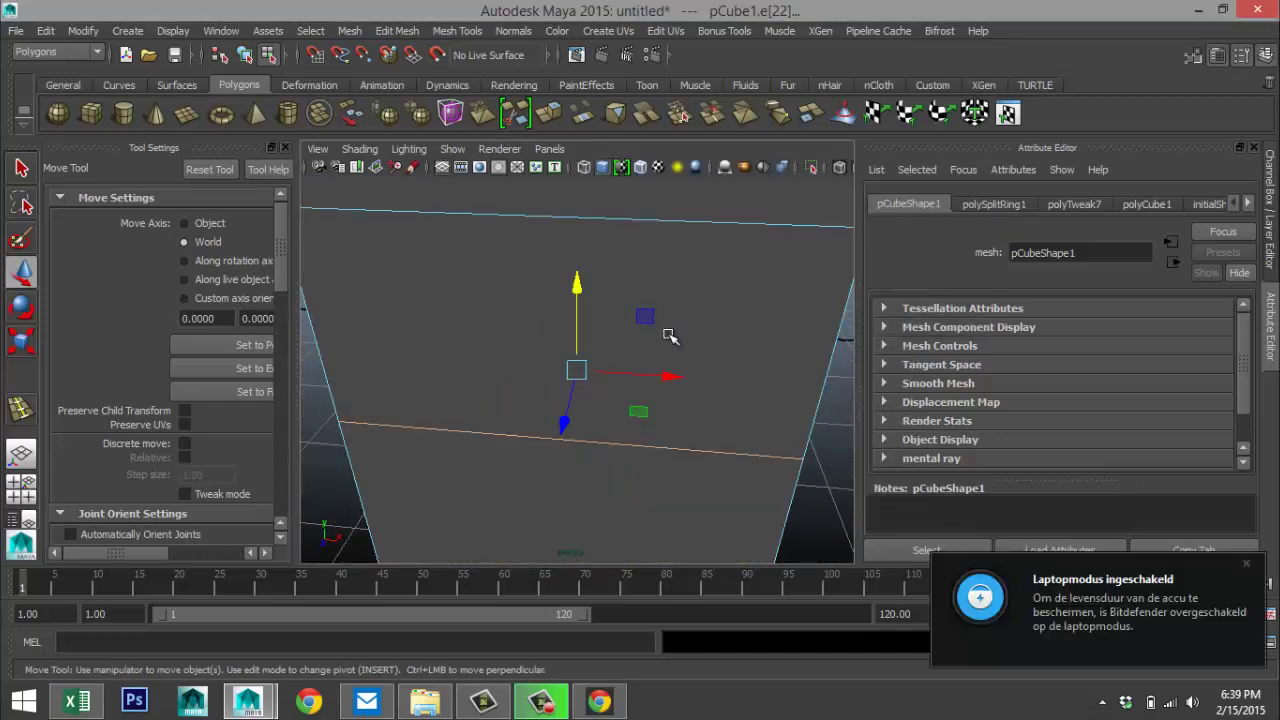
{"action": "scroll", "coordinate": [671, 343], "scroll_direction": "down", "scroll_amount": 3}
{"action": "left_click_drag", "start_coordinate": [582, 366], "coordinate": [597, 344], "text": "alt"}
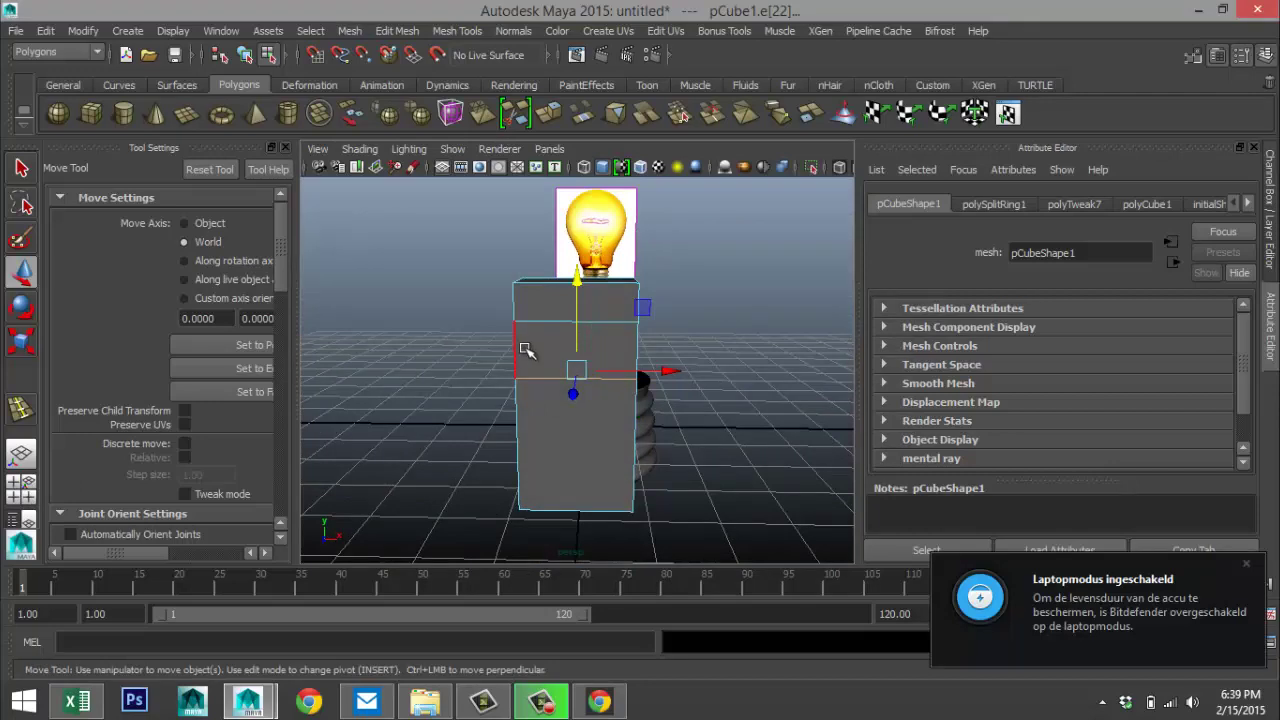
{"action": "right_click_drag", "start_coordinate": [528, 350], "coordinate": [531, 301]}
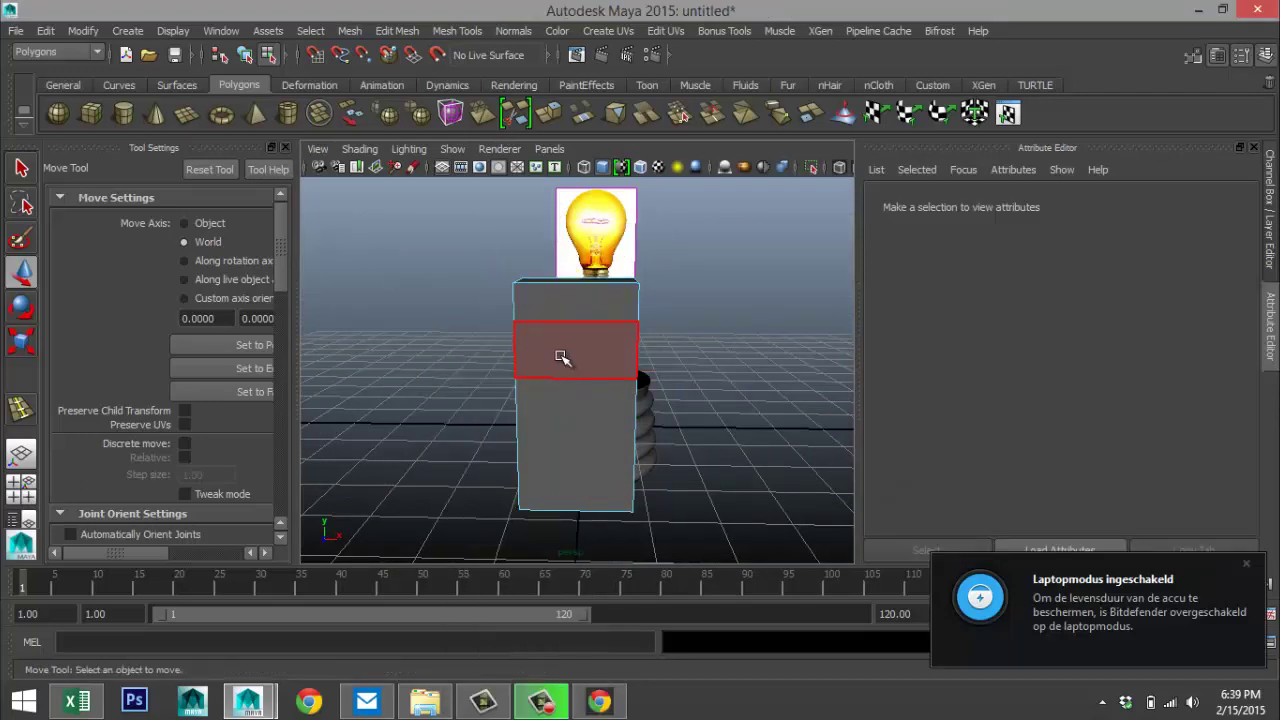
{"action": "left_click", "coordinate": [561, 357]}
{"action": "left_click_drag", "start_coordinate": [420, 397], "coordinate": [494, 400], "text": "alt"}
{"action": "double_click", "coordinate": [535, 365]}
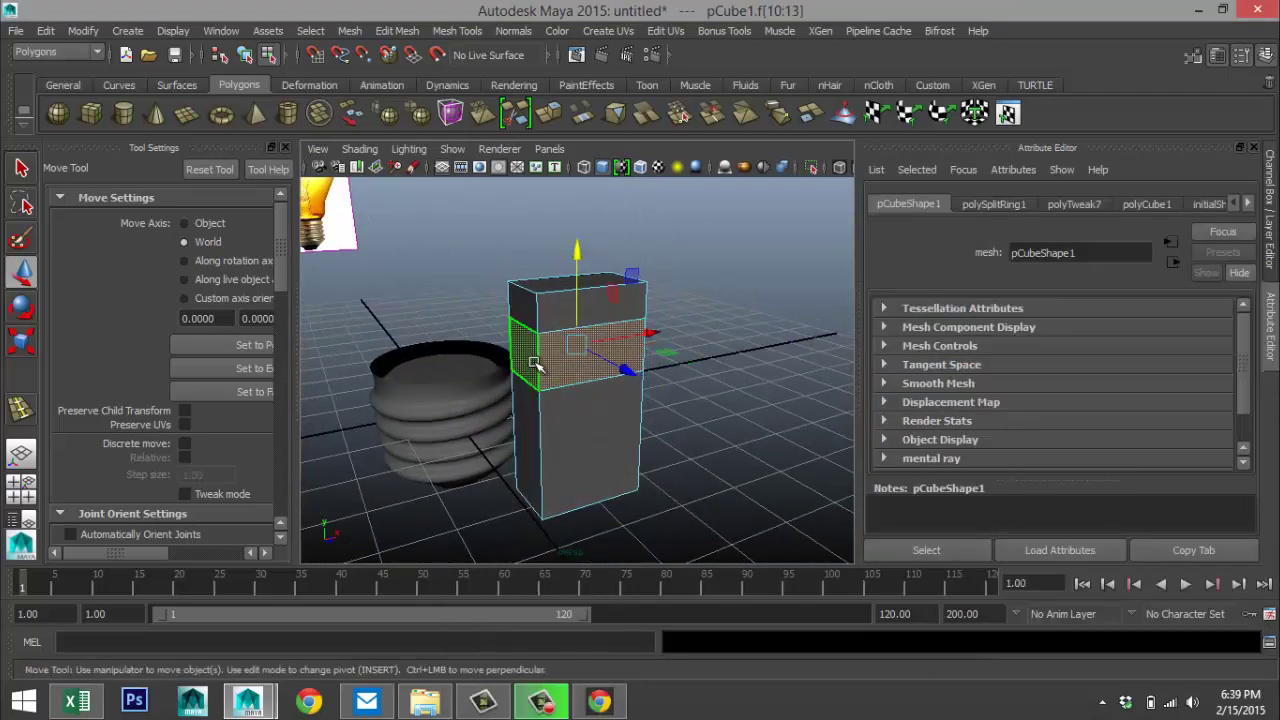
{"action": "left_click_drag", "start_coordinate": [666, 437], "coordinate": [620, 434], "text": "alt"}
{"action": "left_click", "coordinate": [397, 31]}
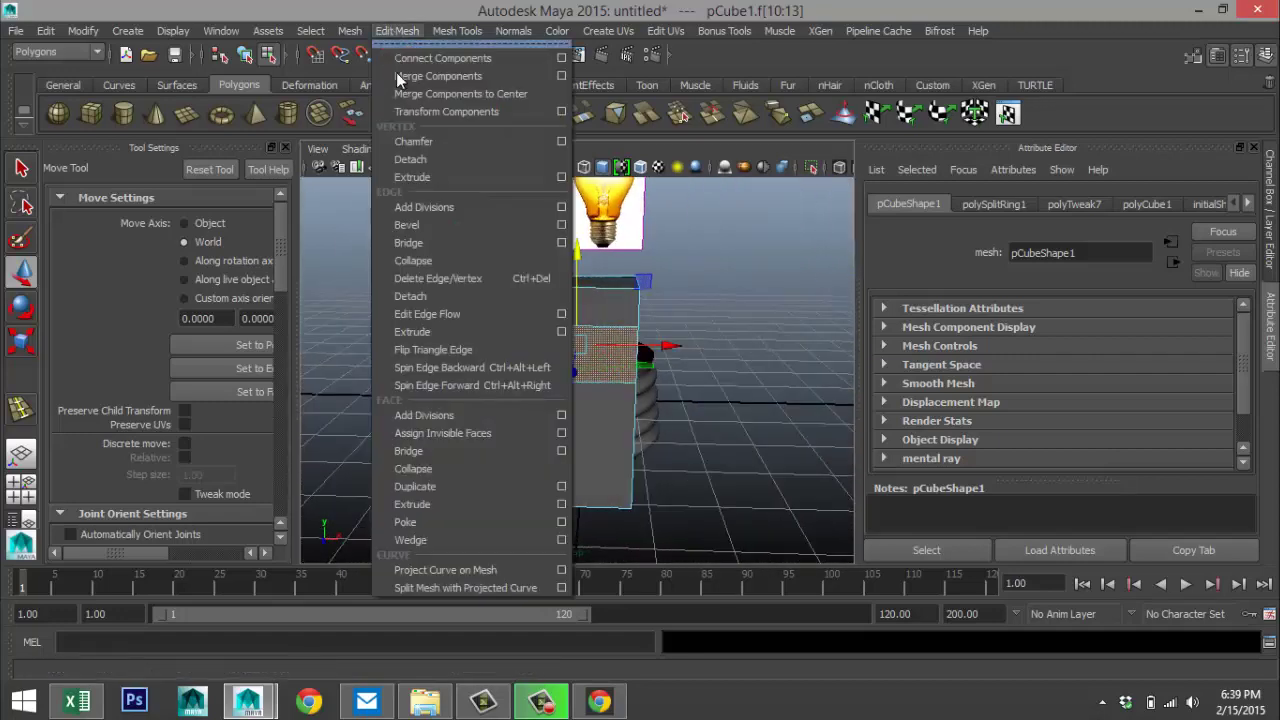
{"action": "left_click", "coordinate": [446, 505]}
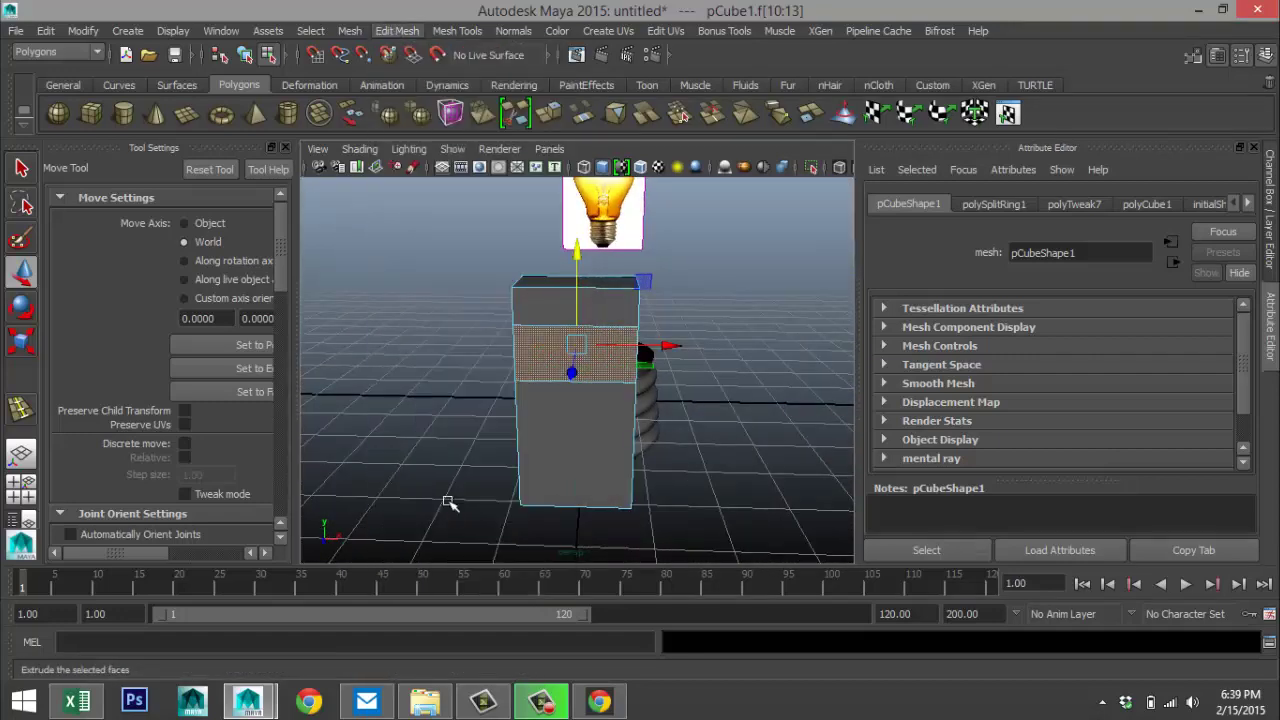
{"action": "key", "text": "r"}
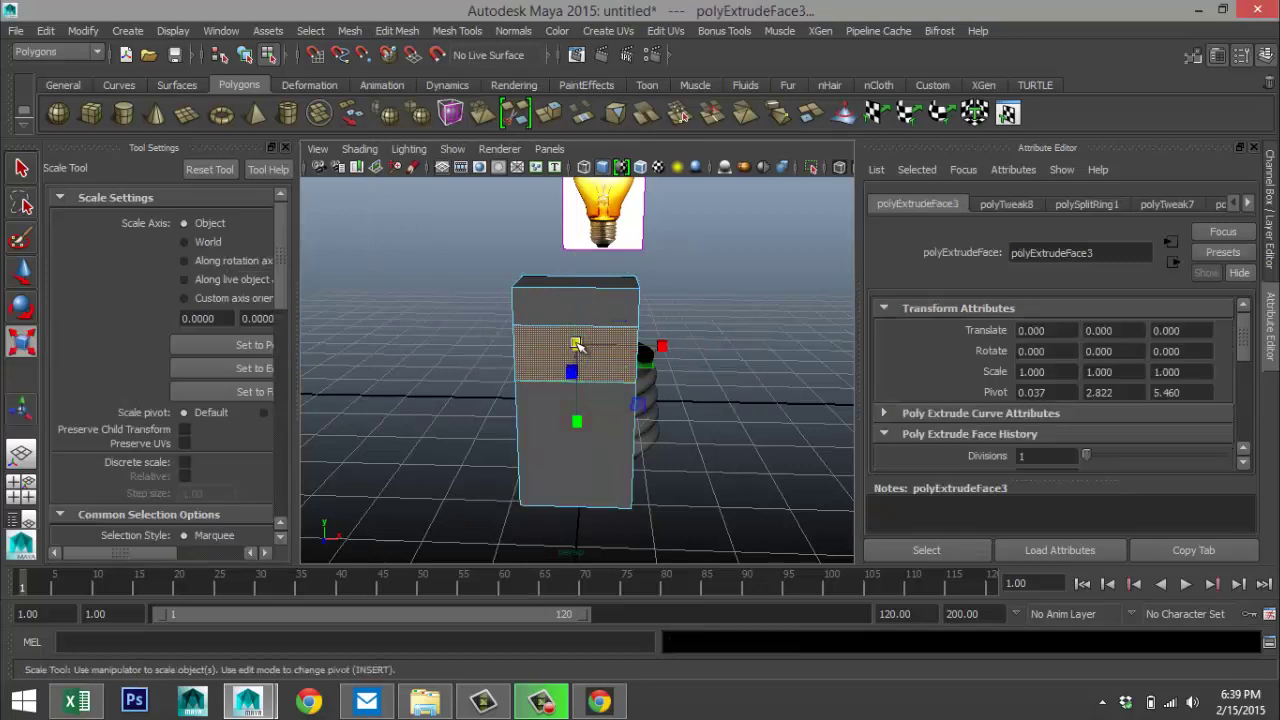
{"action": "left_click_drag", "start_coordinate": [575, 345], "coordinate": [556, 343]}
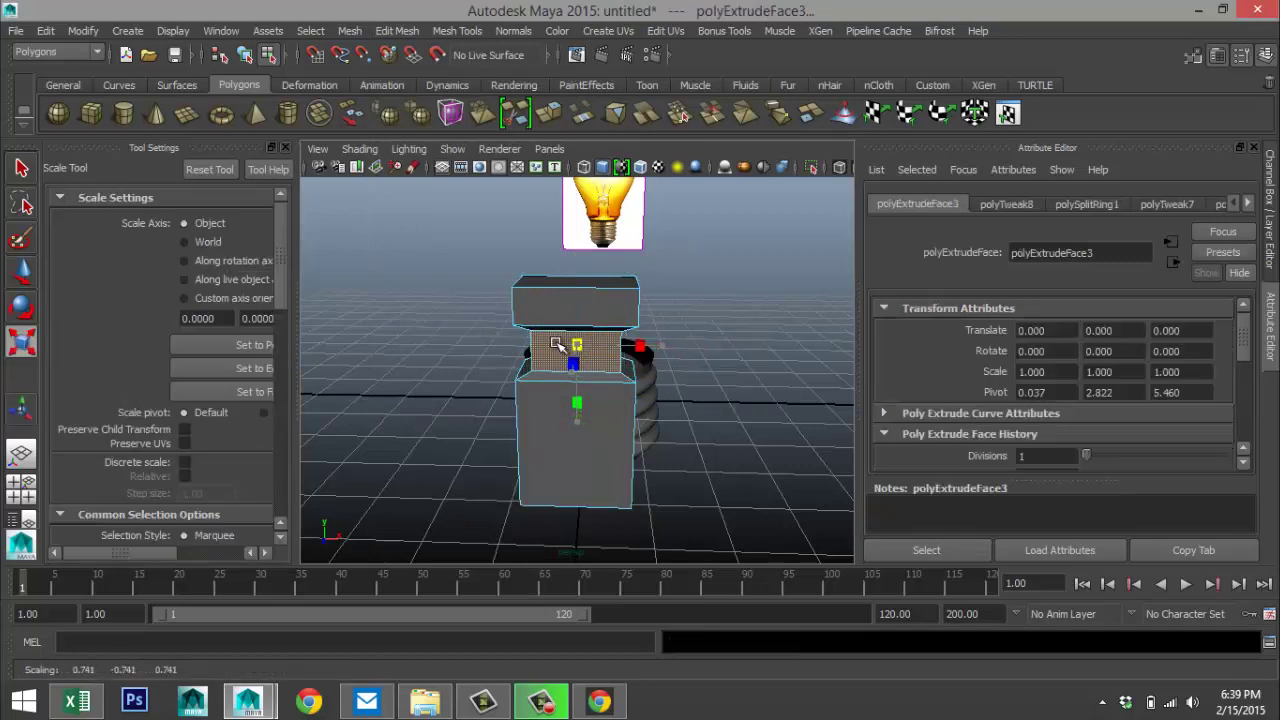
- Insert four edge loops close to the box's vertical corner edges using the Insert Edge Loop Tool's equal distance option
{"action": "left_click_drag", "start_coordinate": [643, 434], "coordinate": [651, 466], "text": "alt"}
{"action": "right_click_drag", "start_coordinate": [651, 466], "coordinate": [680, 486], "text": "alt"}
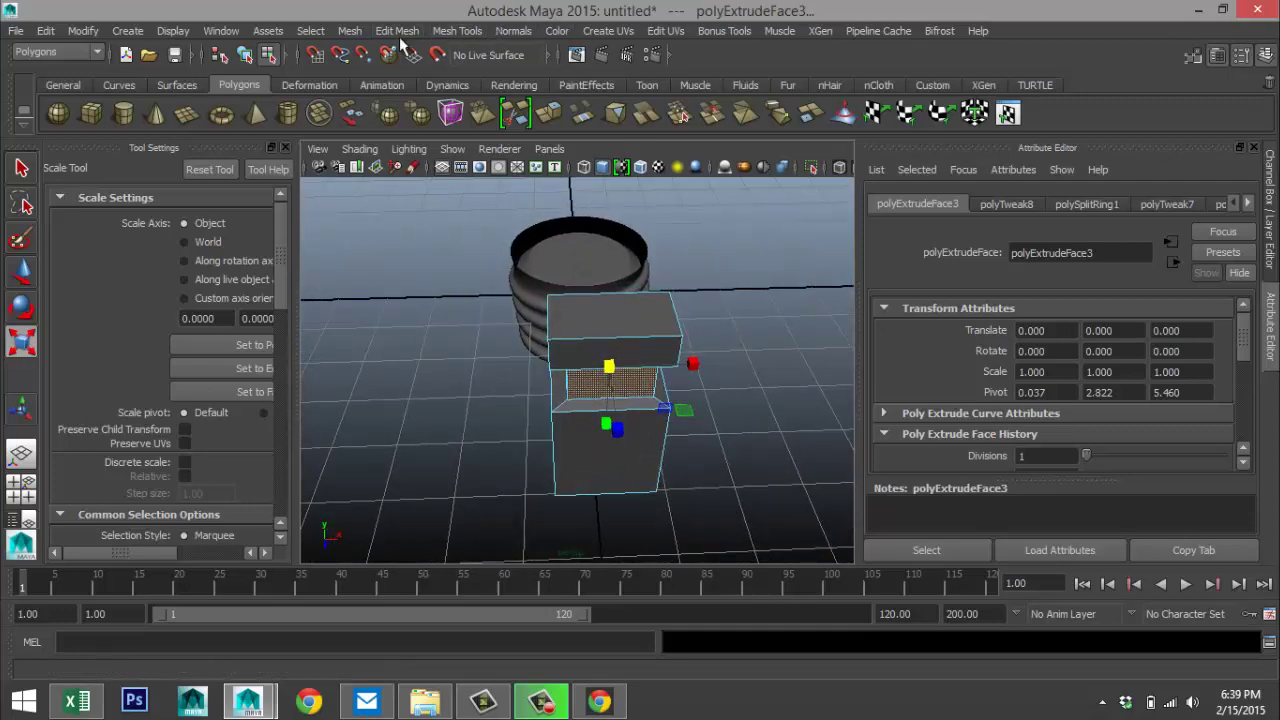
{"action": "left_click", "coordinate": [458, 31]}
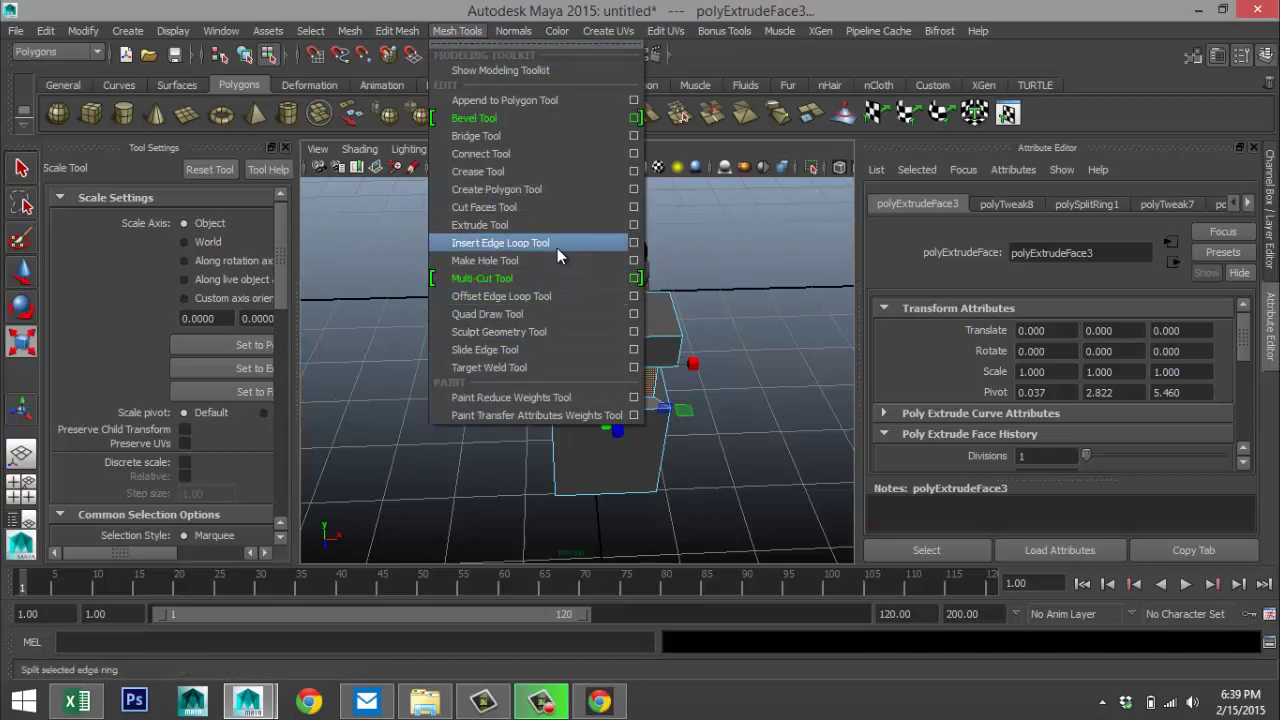
{"action": "left_click", "coordinate": [632, 248]}
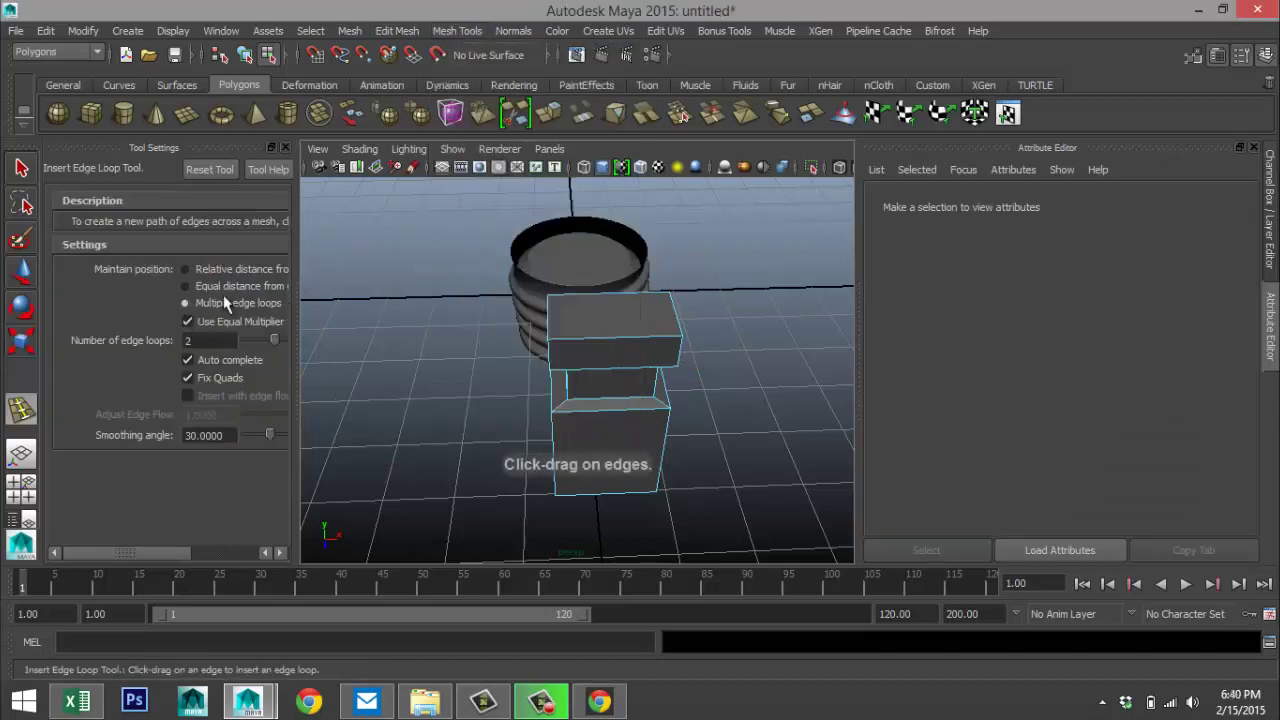
{"action": "left_click", "coordinate": [185, 287]}
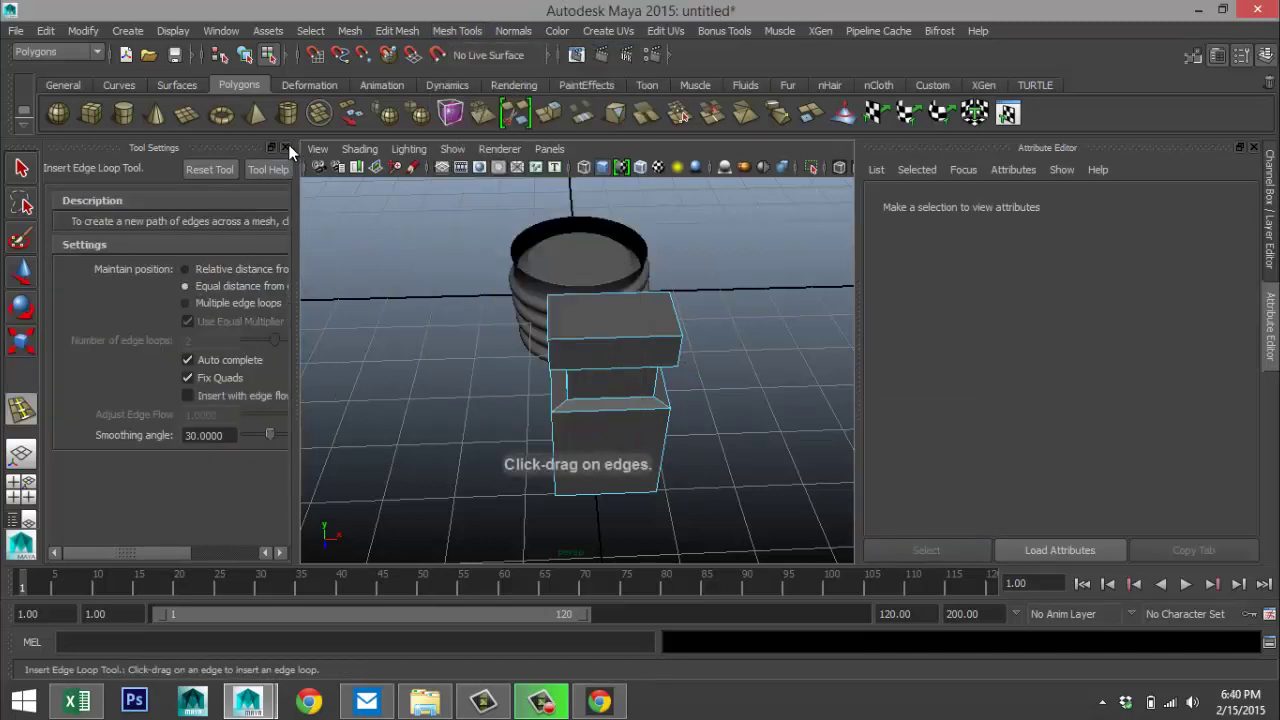
{"action": "left_click", "coordinate": [286, 147]}
{"action": "left_click_drag", "start_coordinate": [455, 330], "coordinate": [421, 337]}
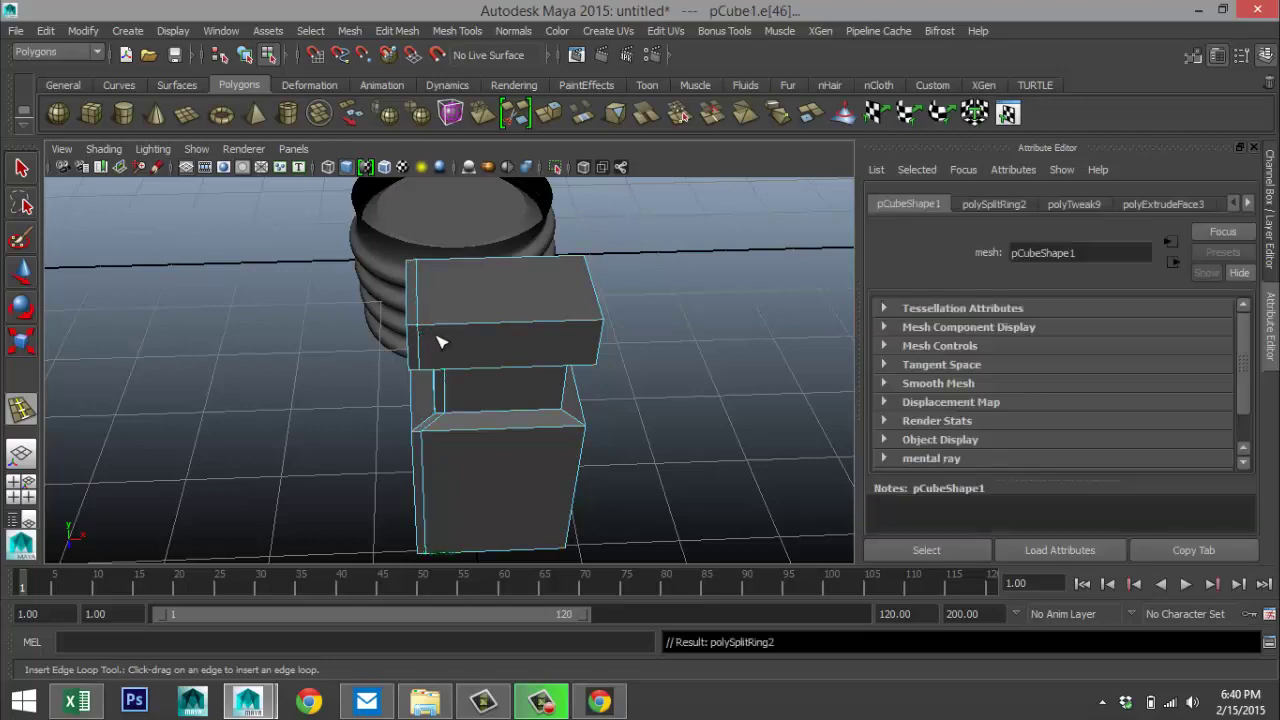
{"action": "mouse_move", "coordinate": [572, 326]}
{"action": "left_mouse_down"}
{"action": "mouse_move", "coordinate": [594, 326]}
{"action": "mouse_move", "coordinate": [591, 314]}
{"action": "left_mouse_up"}
{"action": "left_click_drag", "start_coordinate": [494, 437], "coordinate": [520, 328], "text": "alt"}
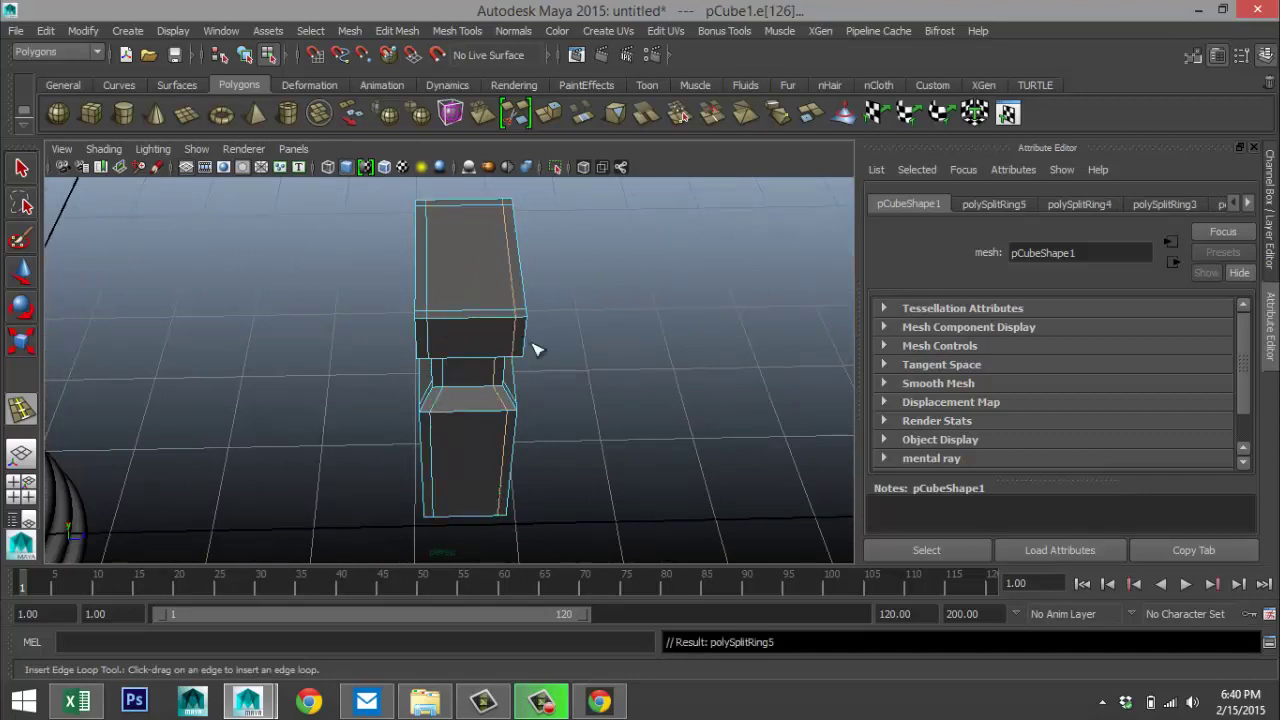
{"action": "left_click_drag", "start_coordinate": [641, 429], "coordinate": [455, 425], "text": "alt"}
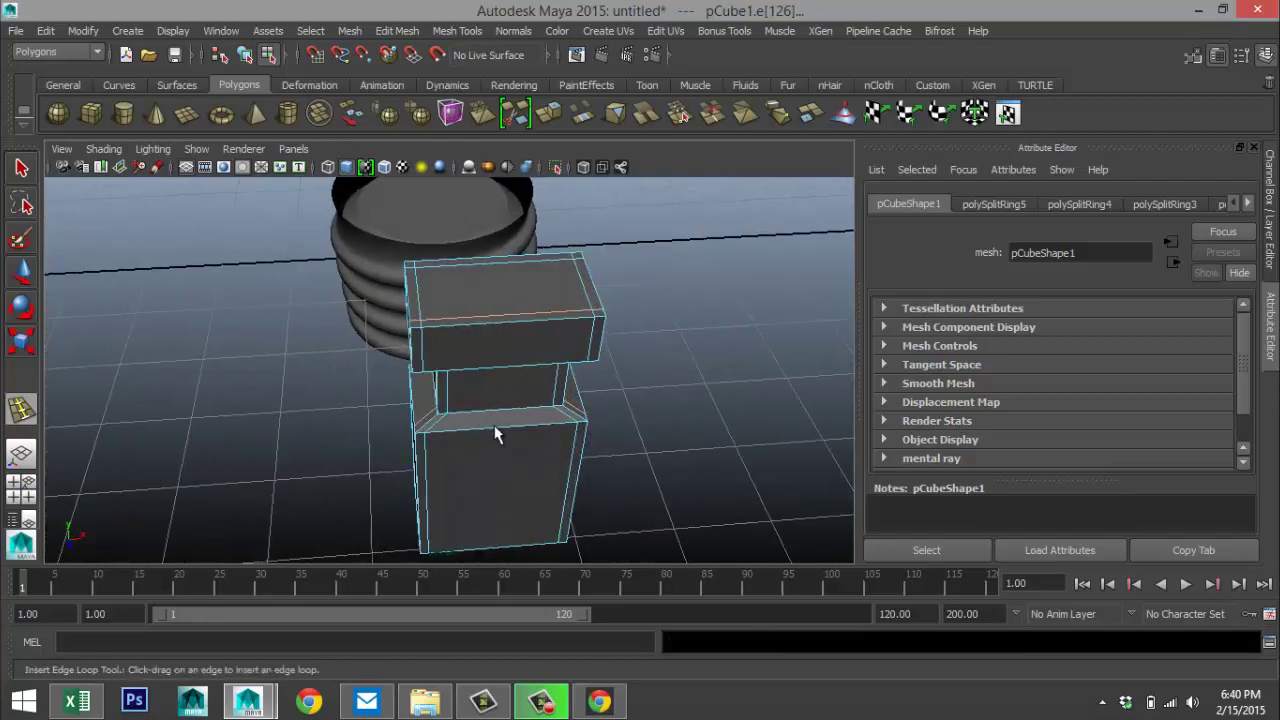
- Check the filament support's shape in smooth mesh preview and return it to the unsmoothed display
{"action": "key", "text": "q"}
{"action": "right_click_drag", "start_coordinate": [521, 350], "coordinate": [584, 244]}
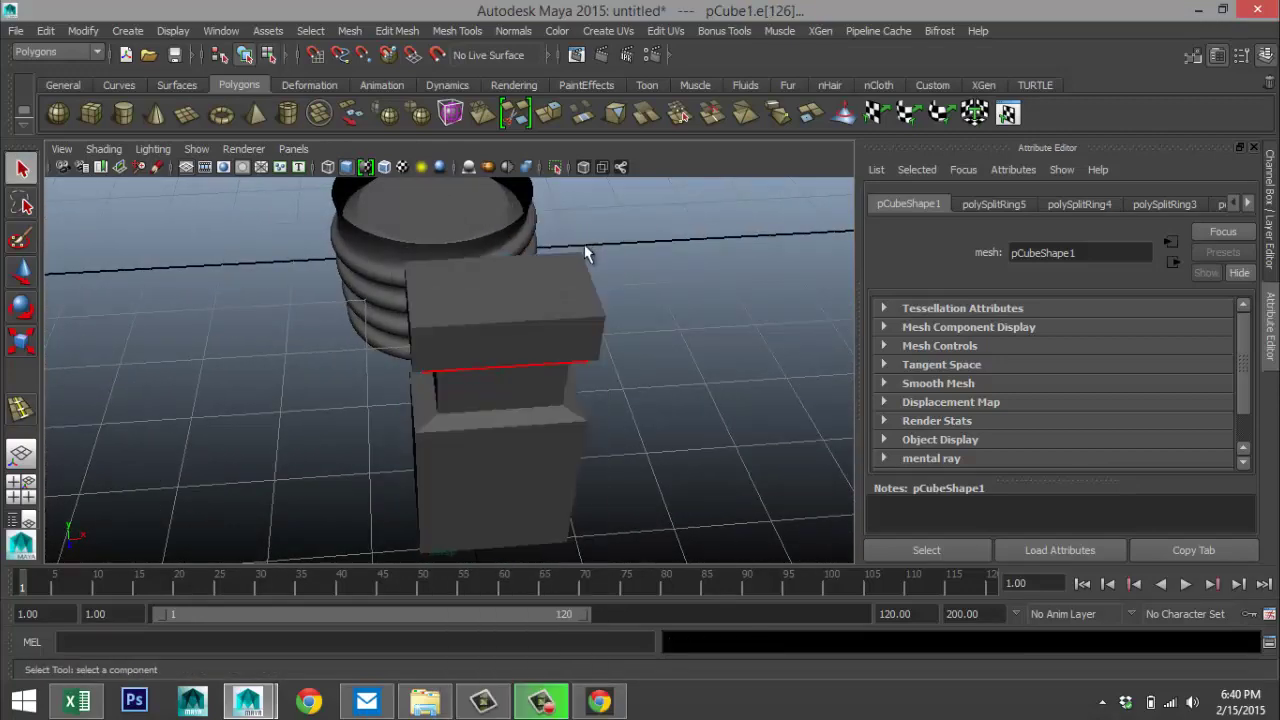
{"action": "key", "text": "3"}
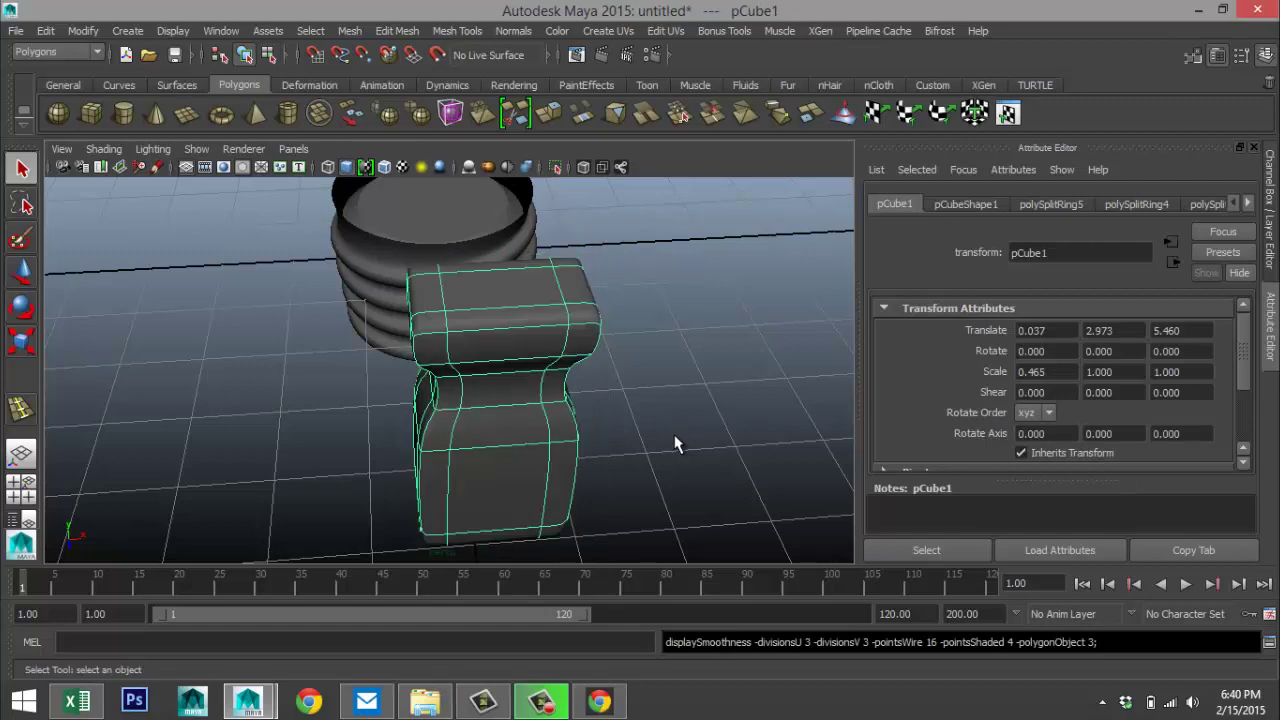
{"action": "left_click_drag", "start_coordinate": [663, 449], "coordinate": [617, 380], "text": "alt"}
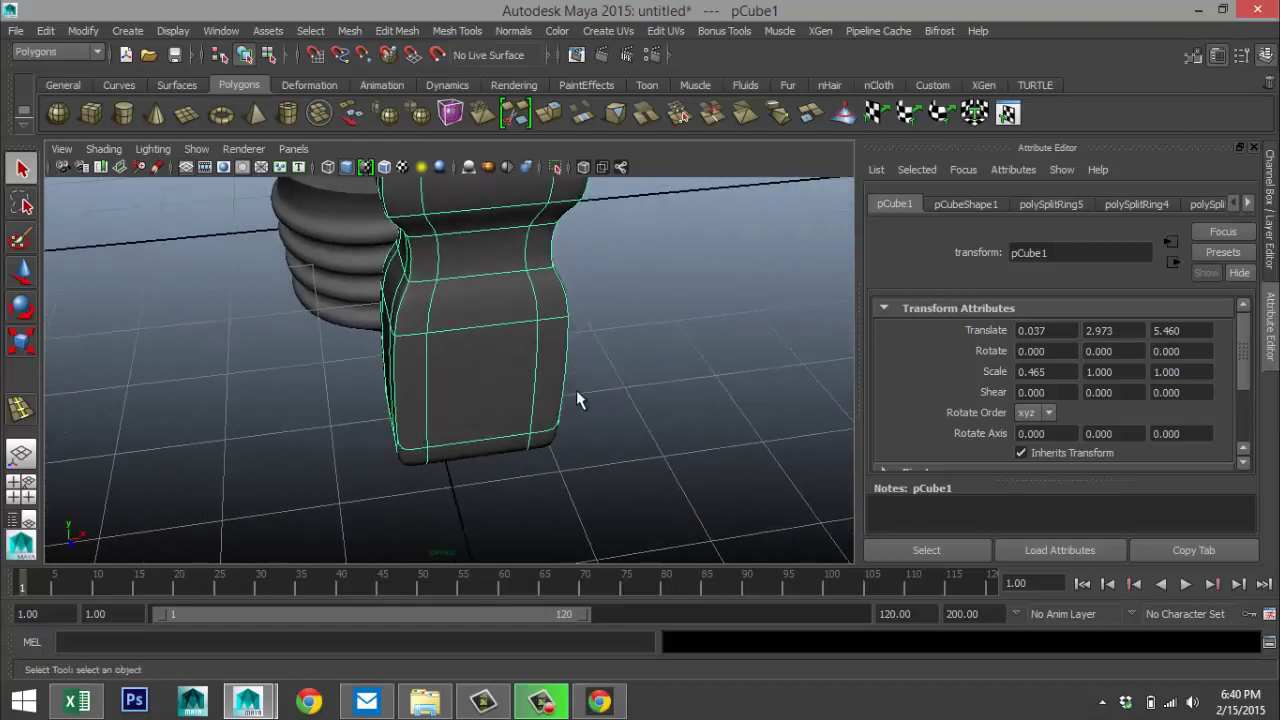
{"action": "key", "text": "1"}
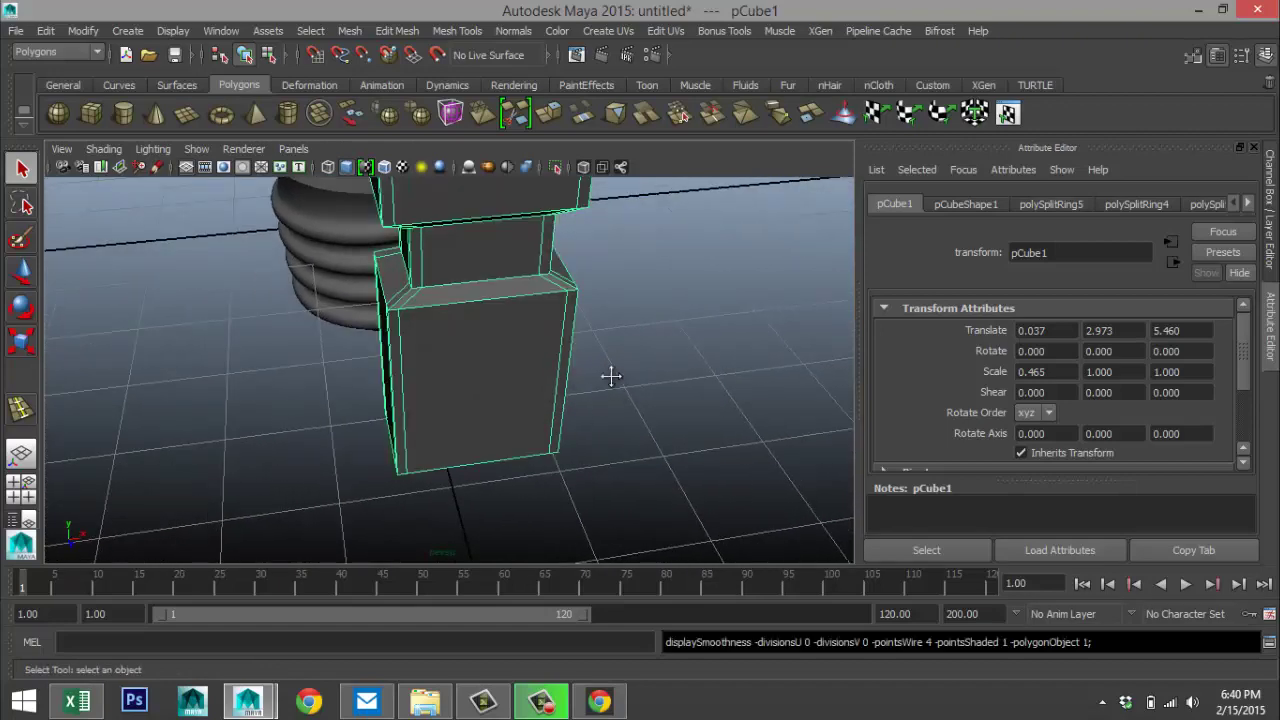
- Insert 2 evenly spaced vertical edge loops across the middle of the support using the multiple edge loops option
{"action": "left_click_drag", "start_coordinate": [611, 376], "coordinate": [586, 476], "text": "alt"}
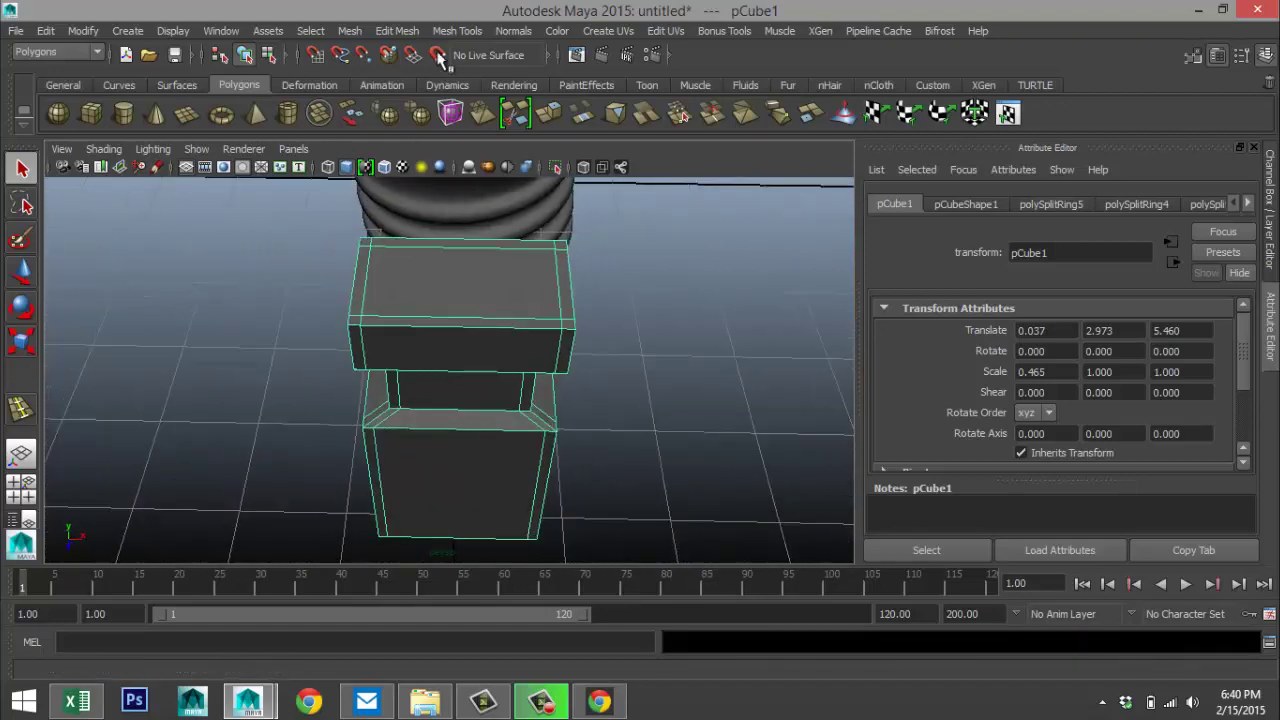
{"action": "left_click", "coordinate": [457, 30]}
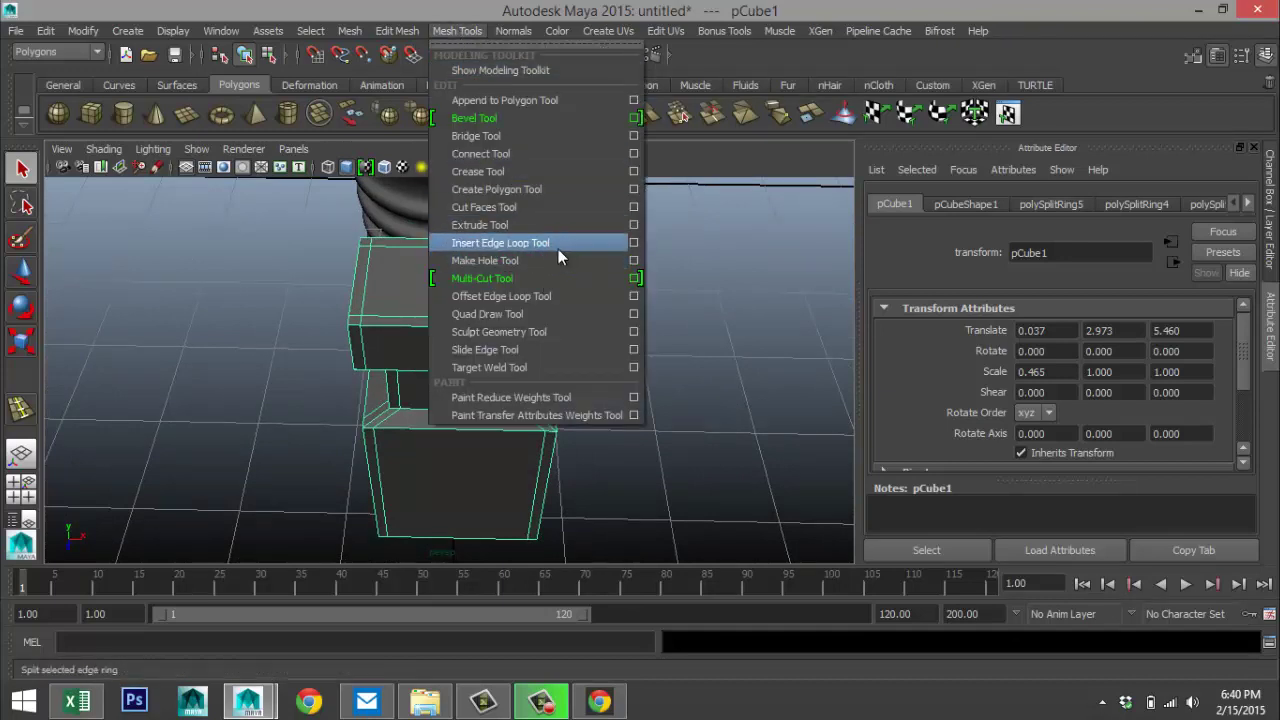
{"action": "left_click", "coordinate": [634, 250]}
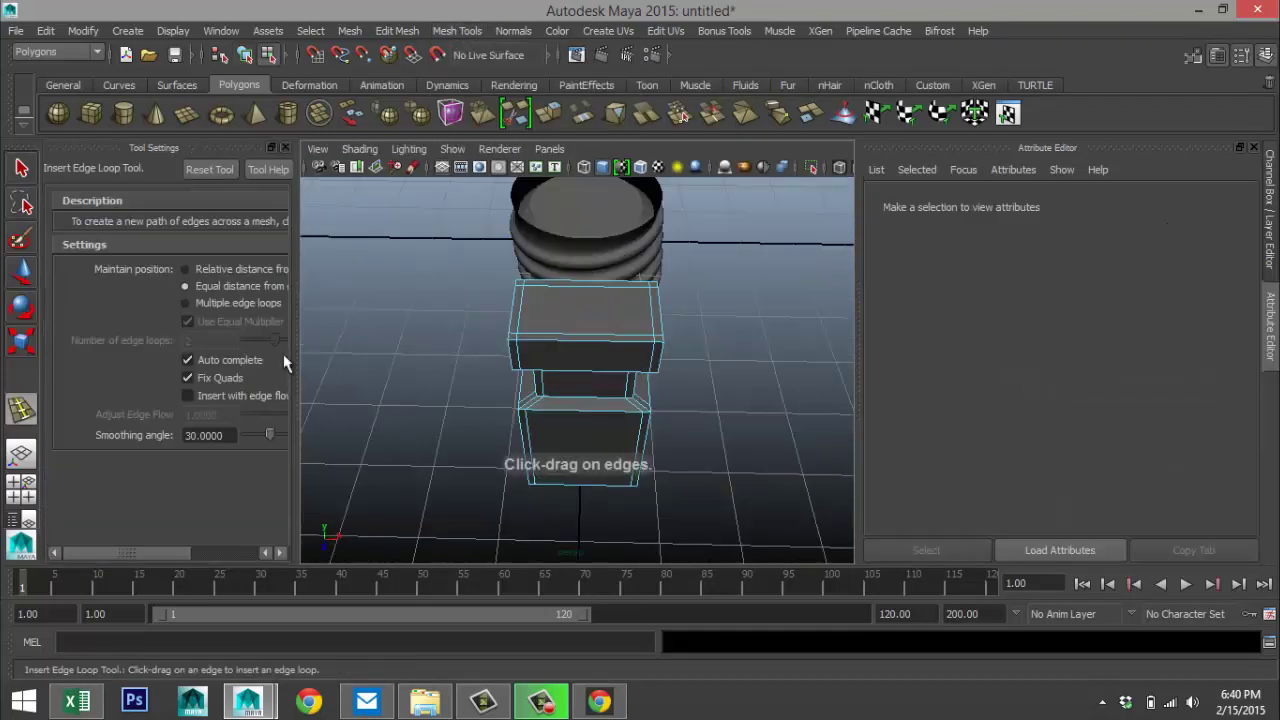
{"action": "left_click", "coordinate": [186, 304]}
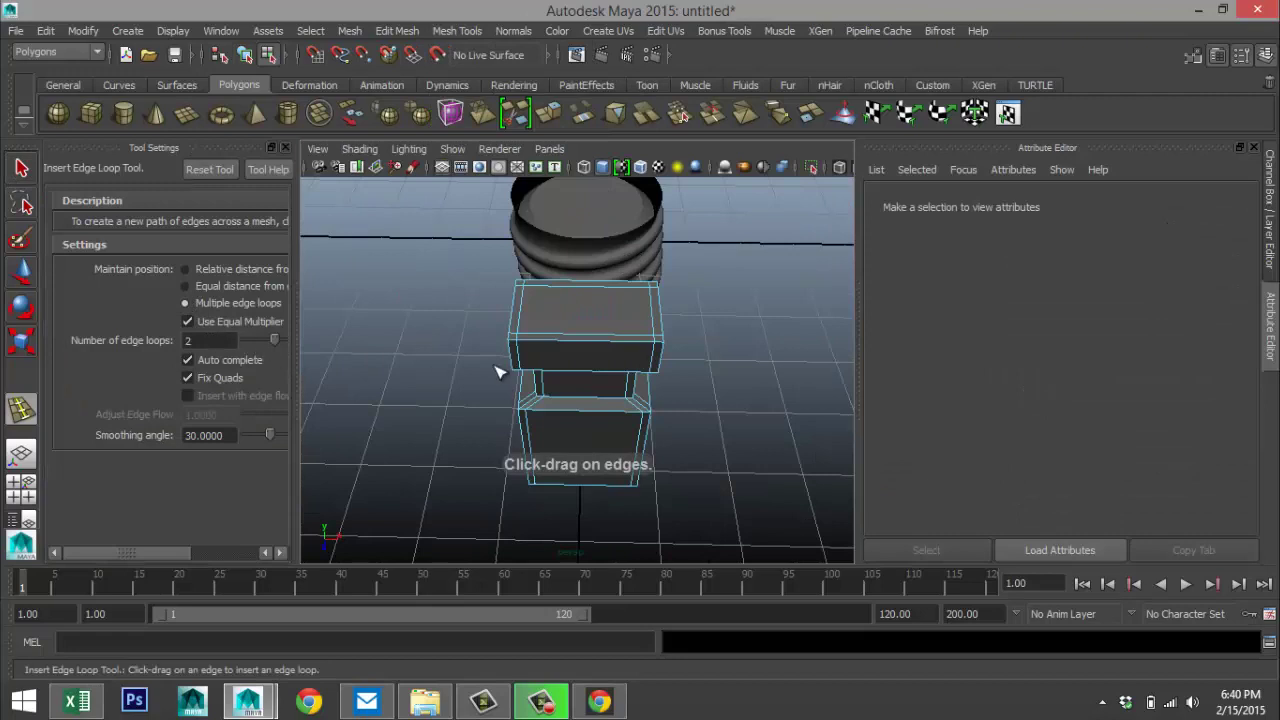
{"action": "left_click", "coordinate": [590, 346]}
{"action": "key", "text": "q"}
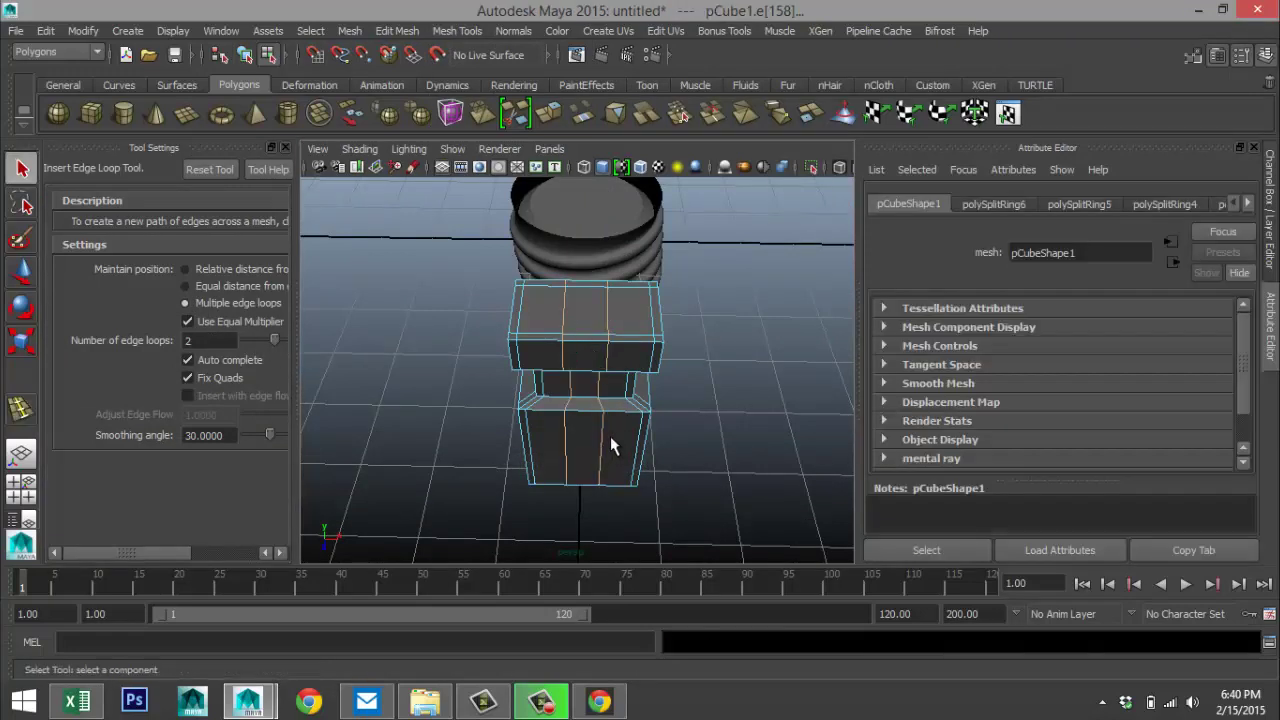
- Extrude the central front and back faces of the recessed neck and scale them outward in depth by about 1.464
{"action": "scroll", "coordinate": [600, 445], "scroll_direction": "up", "scroll_amount": 3}
{"action": "left_click_drag", "start_coordinate": [591, 443], "coordinate": [612, 385], "text": "alt"}
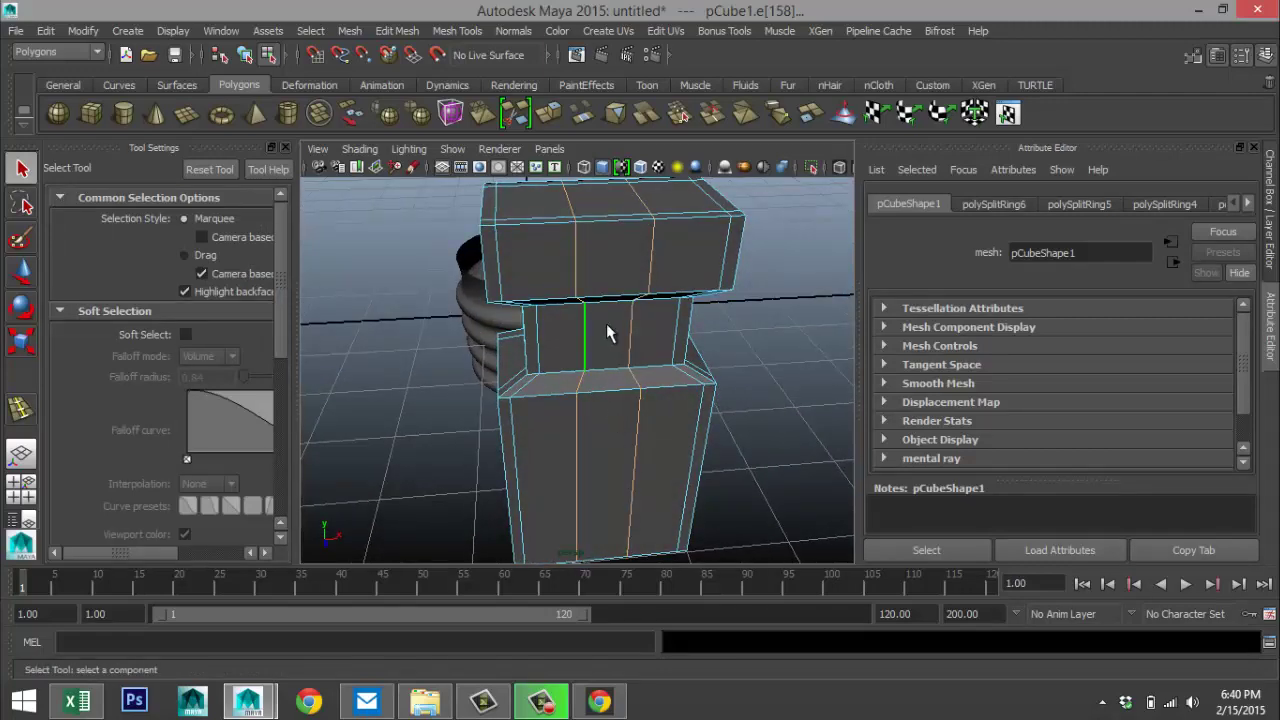
{"action": "right_click_drag", "start_coordinate": [606, 323], "coordinate": [606, 318]}
{"action": "left_click", "coordinate": [611, 340]}
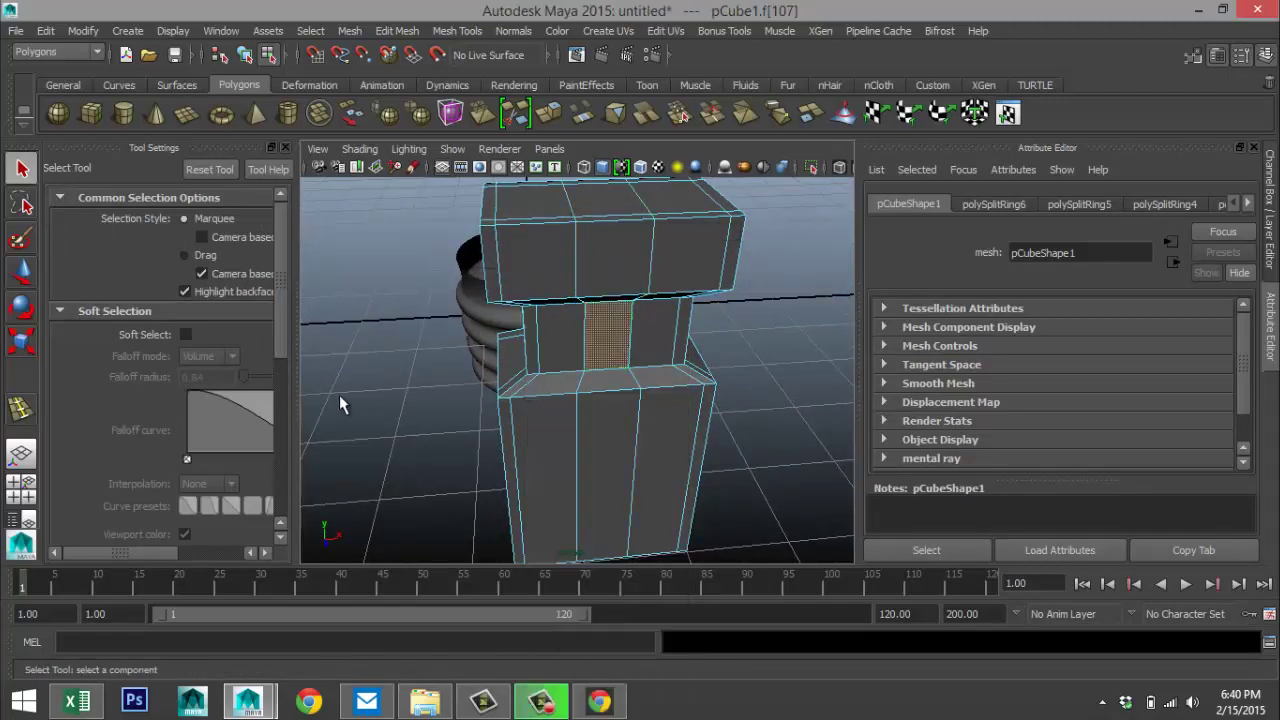
{"action": "left_click_drag", "start_coordinate": [339, 404], "coordinate": [616, 361], "text": "alt"}
{"action": "left_click", "coordinate": [587, 283]}
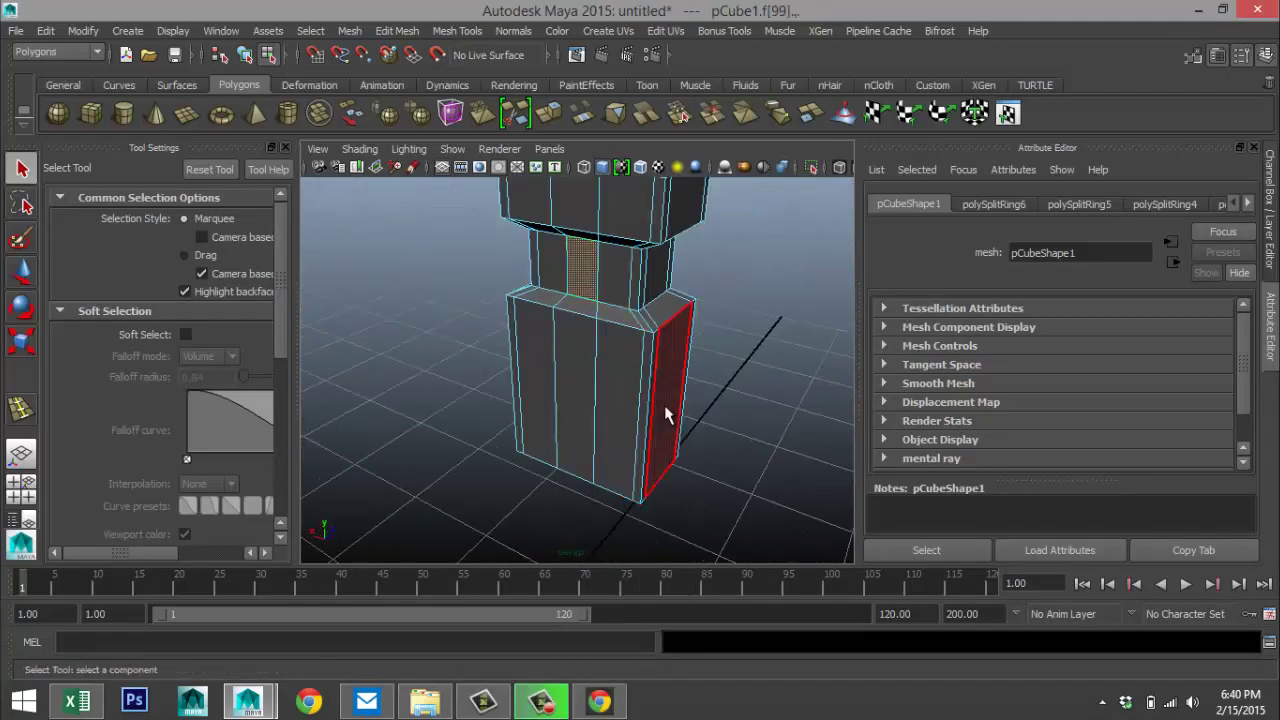
{"action": "left_click_drag", "start_coordinate": [666, 409], "coordinate": [415, 420], "text": "alt"}
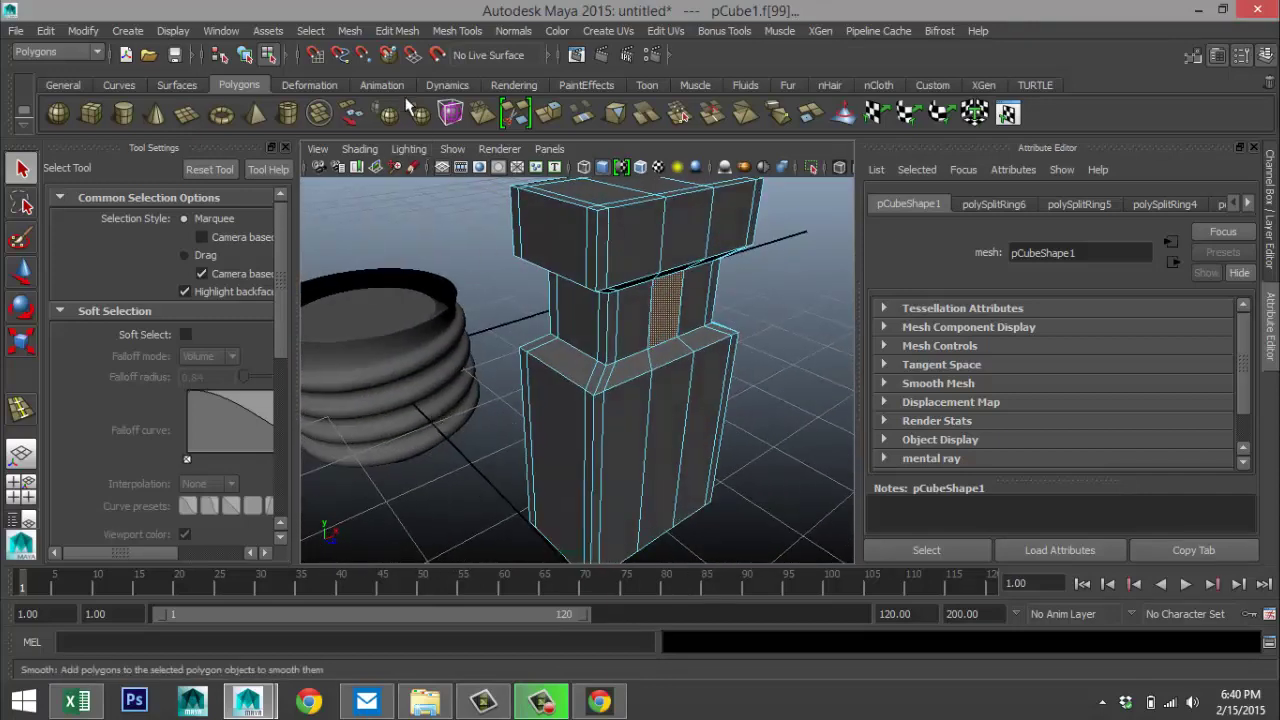
{"action": "left_click", "coordinate": [397, 31]}
{"action": "left_click", "coordinate": [465, 504]}
{"action": "key", "text": "r"}
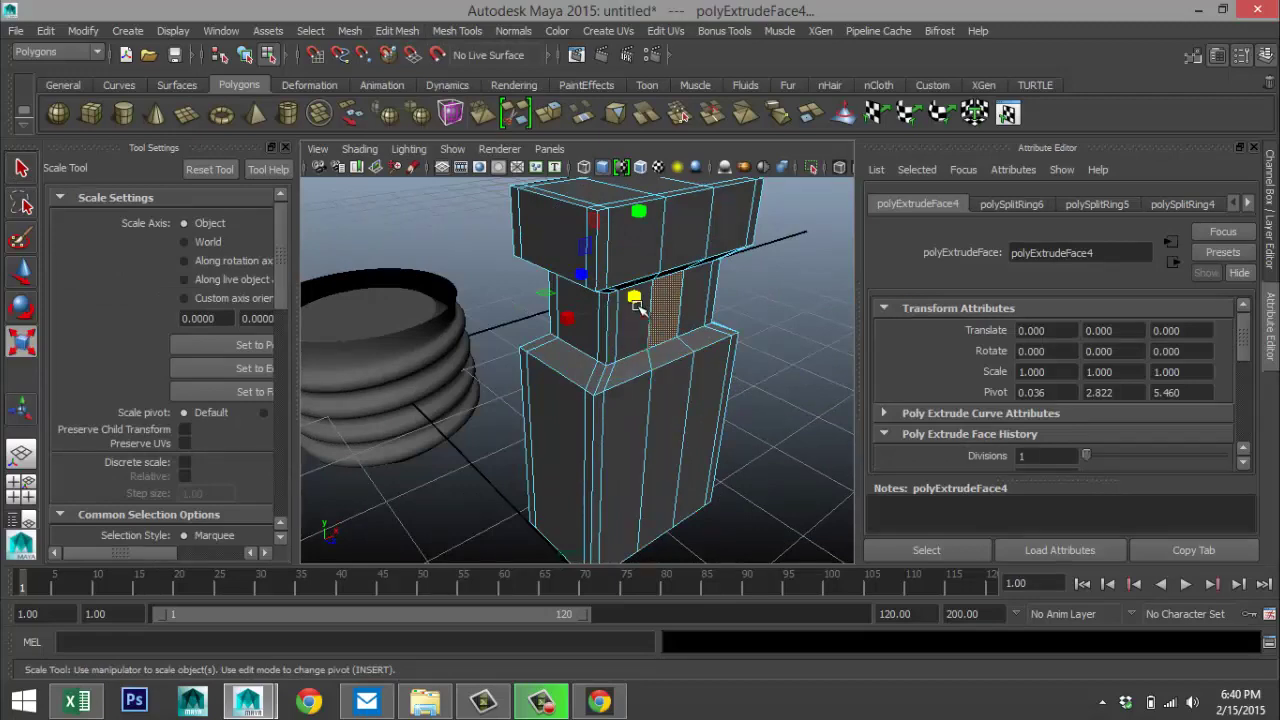
{"action": "left_click_drag", "start_coordinate": [586, 281], "coordinate": [560, 263]}
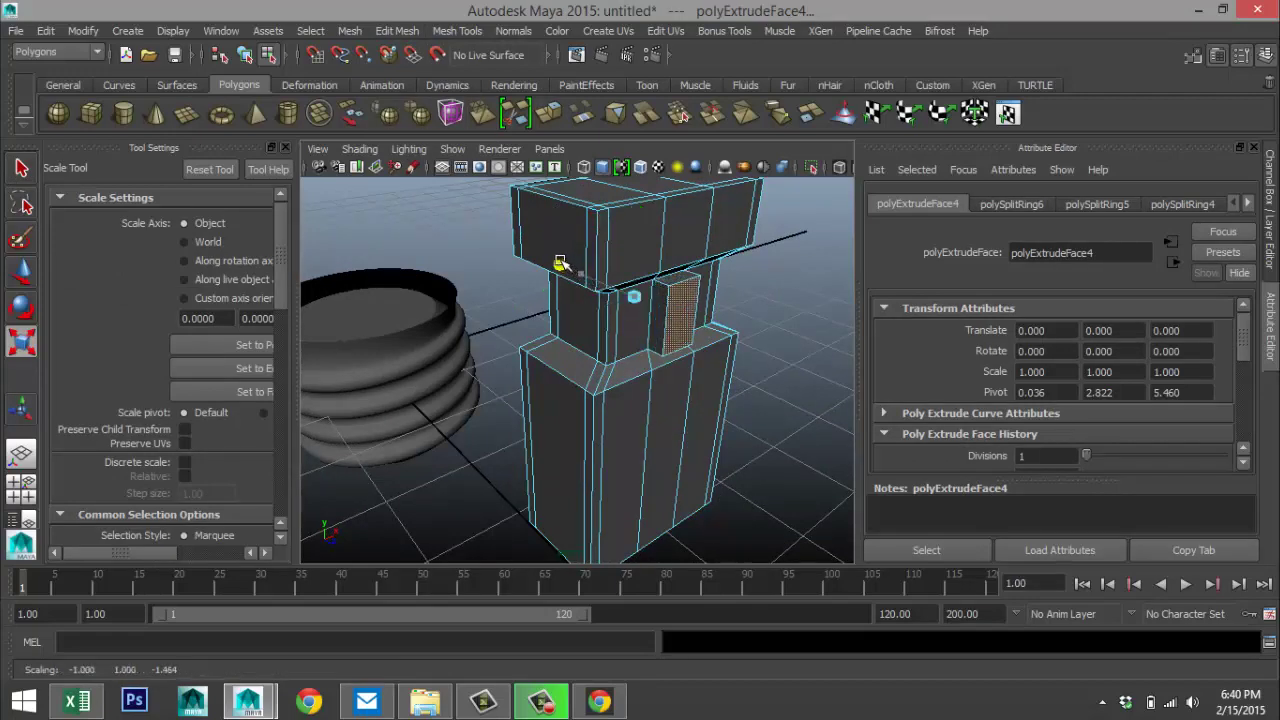
- Extrude the central face on top of the support and move it straight up to form a tall block
{"action": "left_click_drag", "start_coordinate": [430, 380], "coordinate": [460, 395], "text": "alt"}
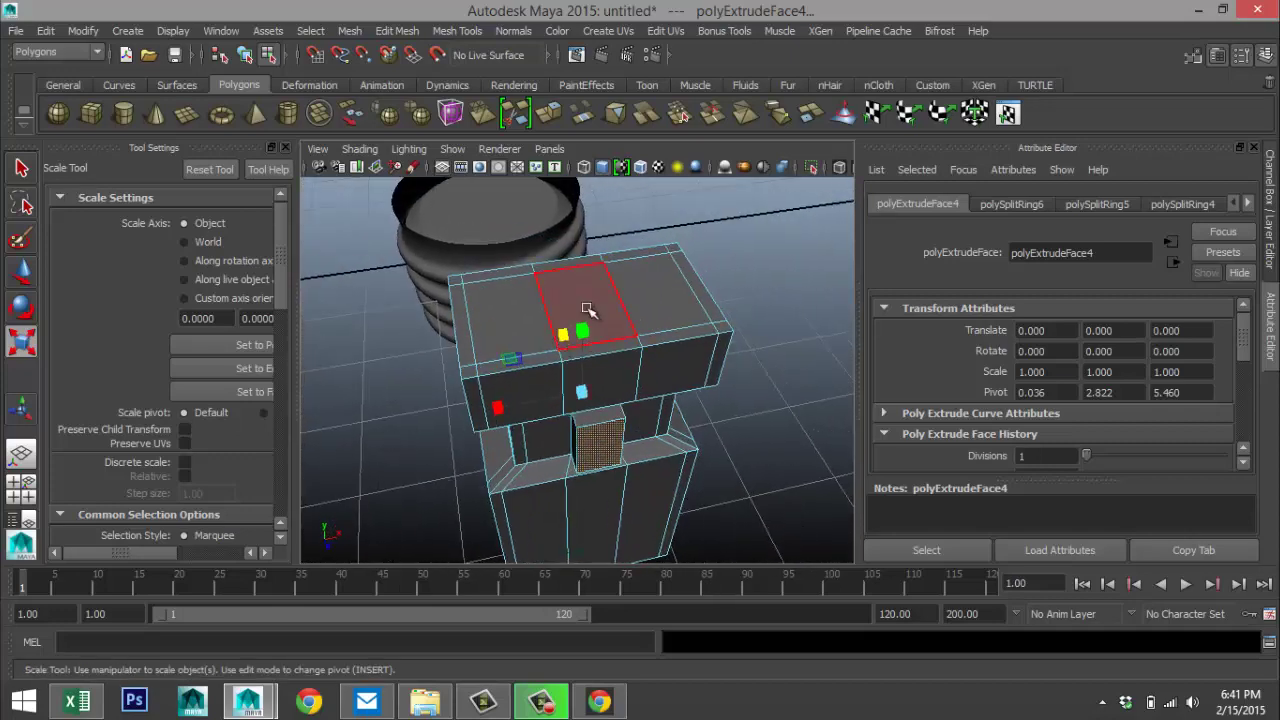
{"action": "left_click", "coordinate": [600, 300]}
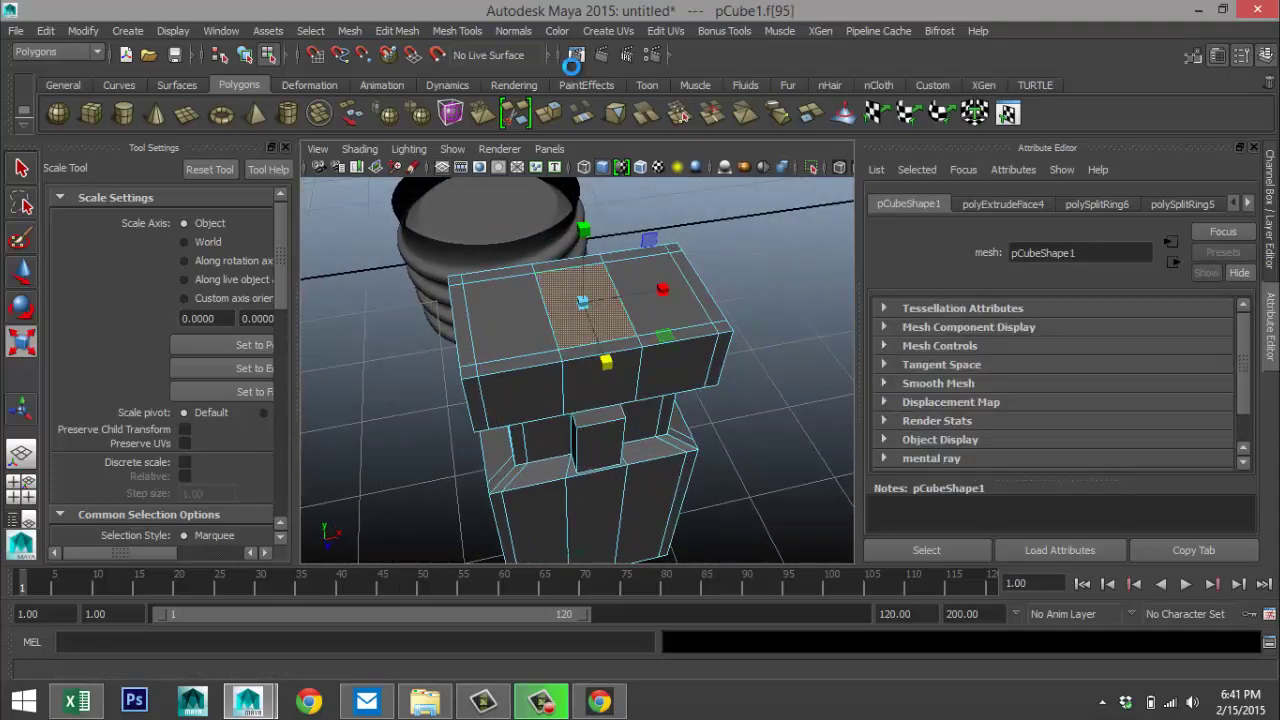
{"action": "key", "text": "ctrl+e"}
{"action": "key", "text": "w"}
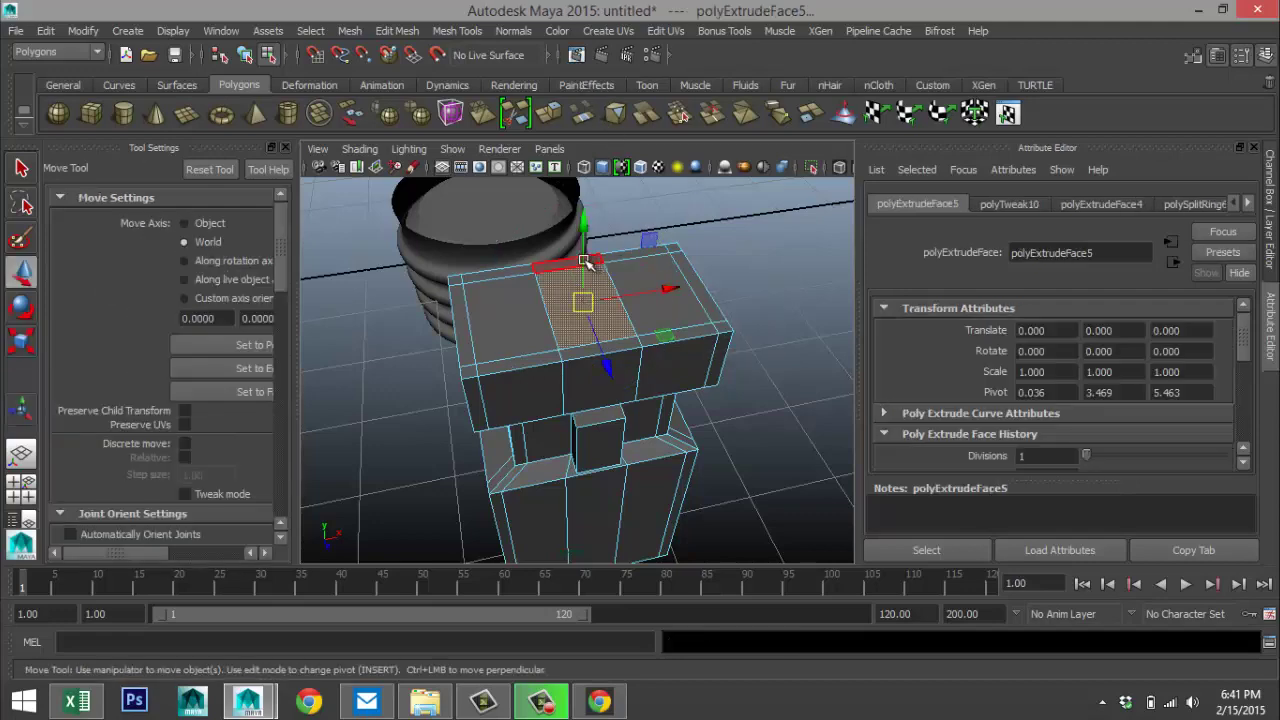
{"action": "left_click_drag", "start_coordinate": [585, 222], "coordinate": [588, 128]}
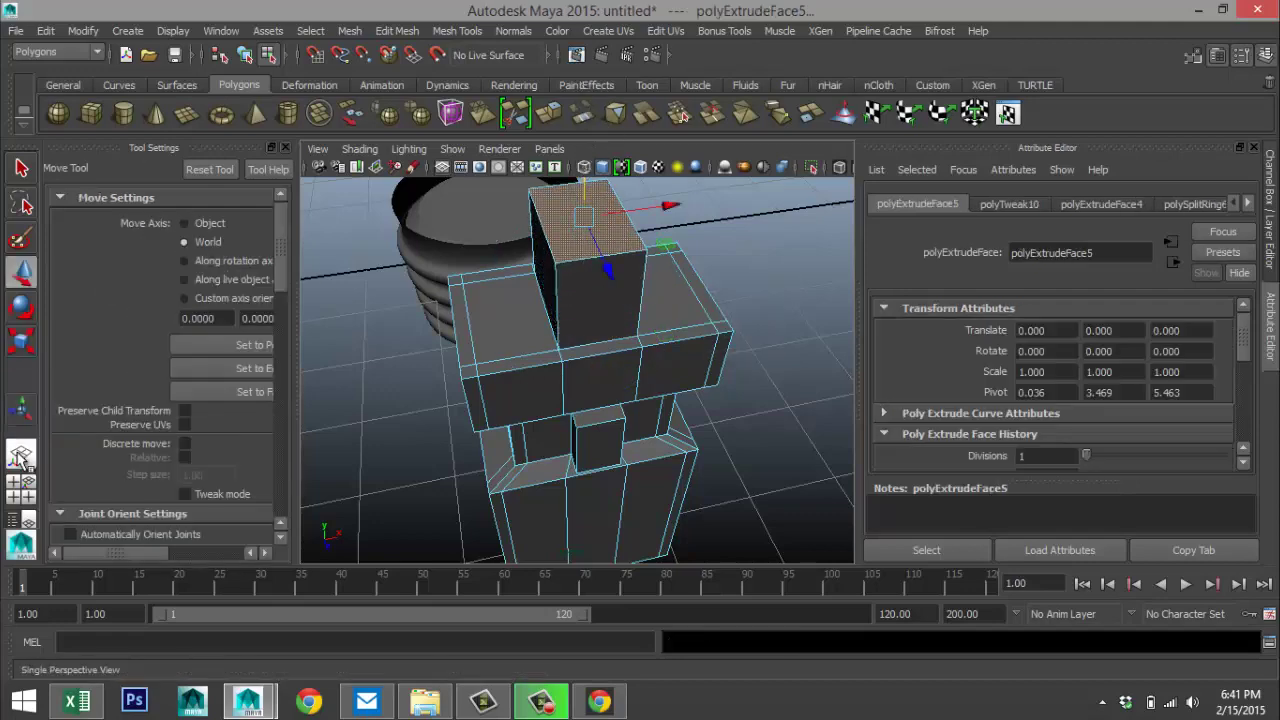
- Raise the central block's top face in the front view to just below the flared tip of the reference stem
{"action": "left_click", "coordinate": [25, 492]}
{"action": "key", "text": "space"}
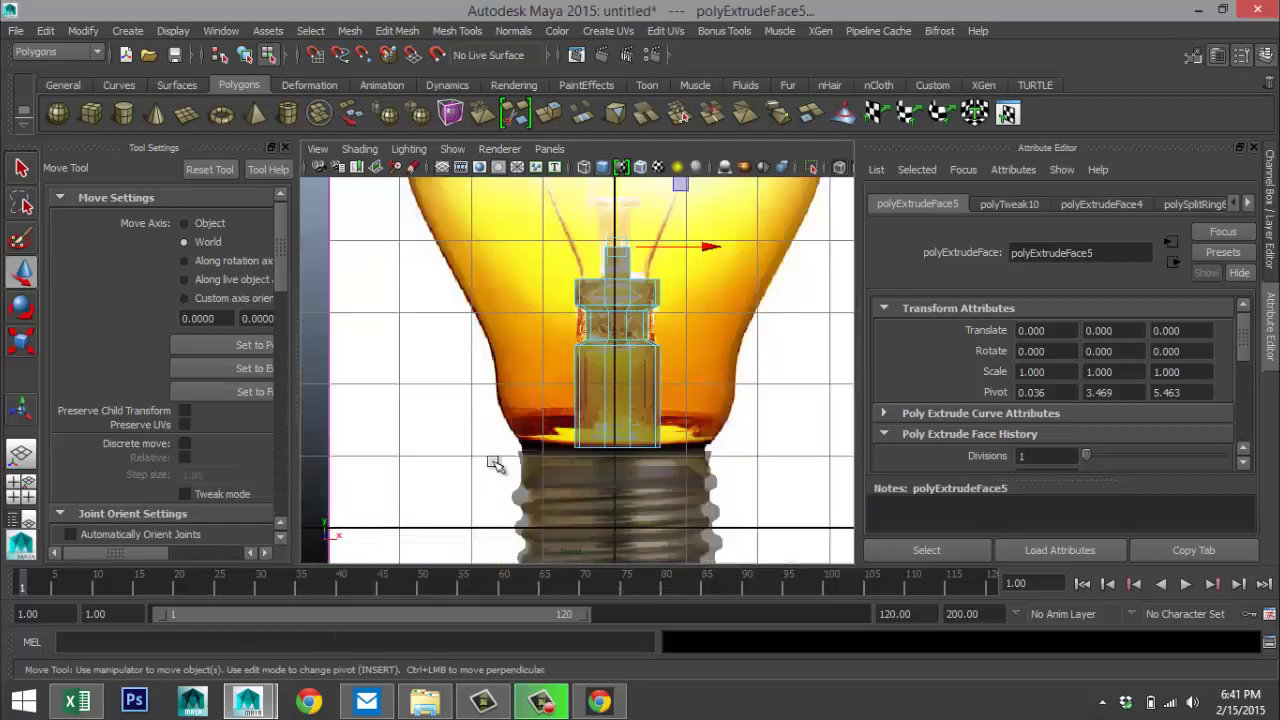
{"action": "scroll", "coordinate": [662, 387], "scroll_direction": "down", "scroll_amount": 5}
{"action": "scroll", "coordinate": [662, 387], "scroll_direction": "up", "scroll_amount": 5}
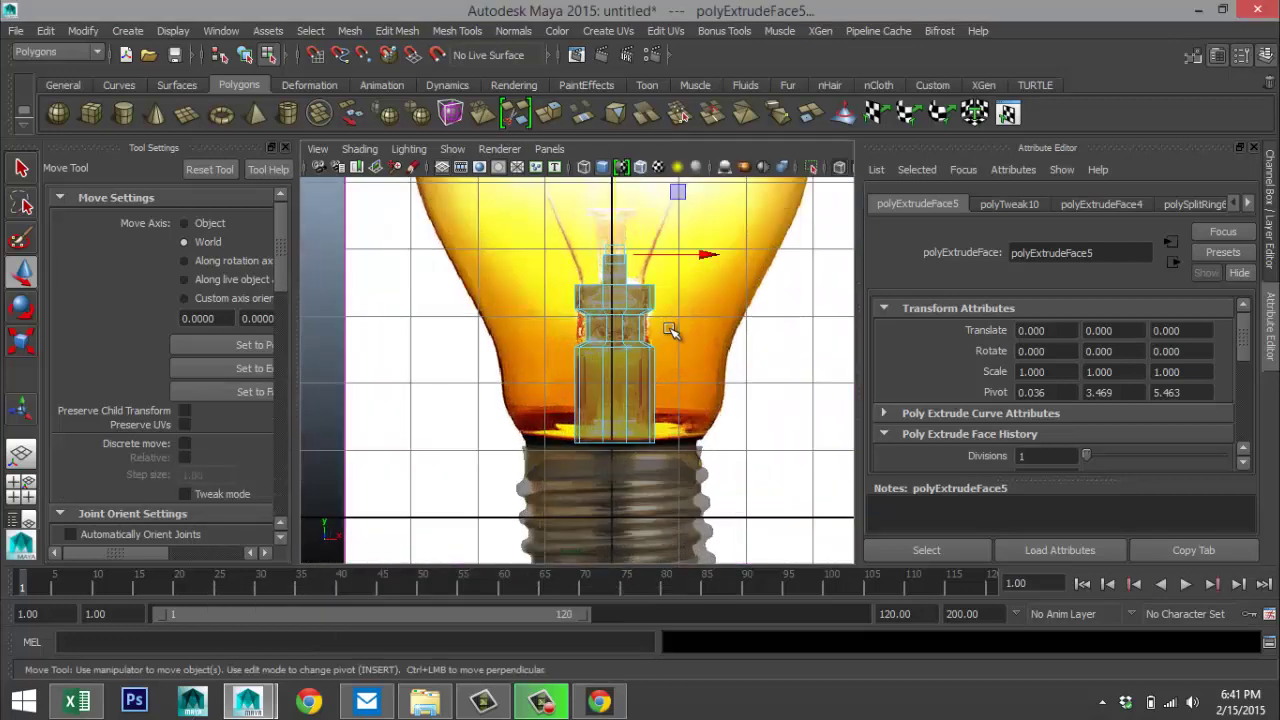
{"action": "scroll", "coordinate": [663, 266], "scroll_direction": "down", "scroll_amount": 3}
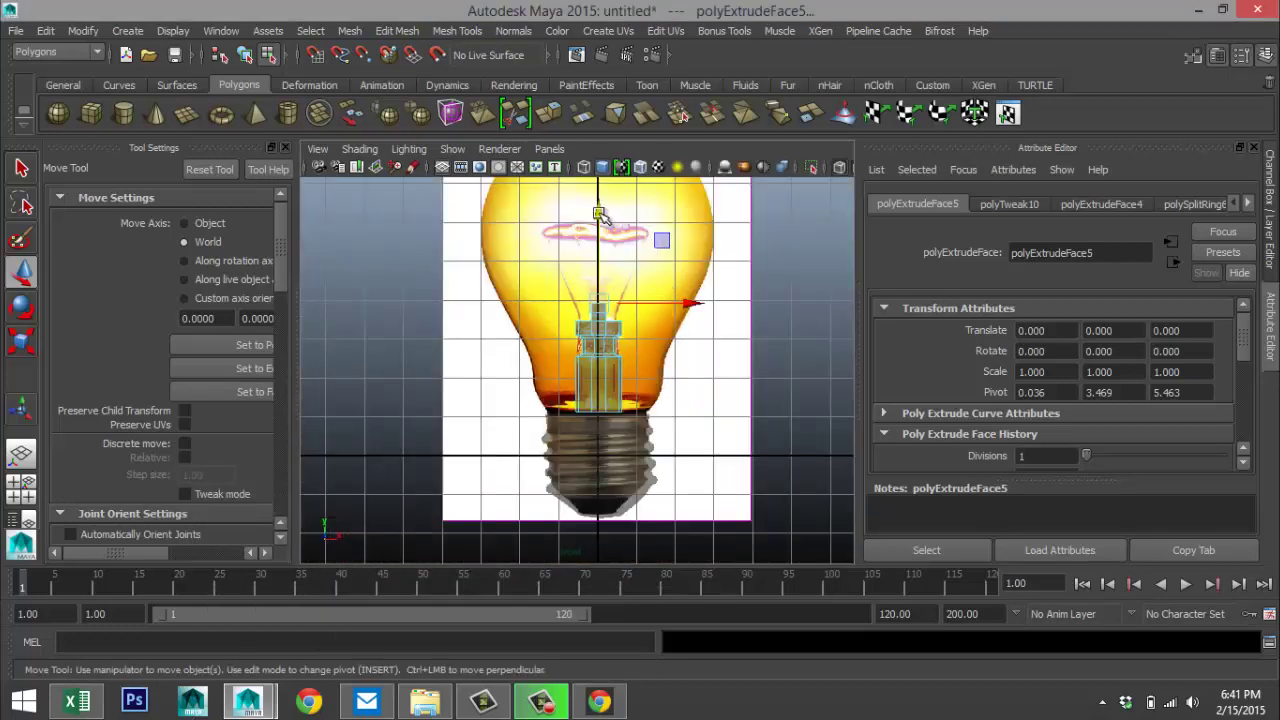
{"action": "left_click_drag", "start_coordinate": [600, 214], "coordinate": [598, 197]}
{"action": "scroll", "coordinate": [664, 315], "scroll_direction": "up", "scroll_amount": 4}
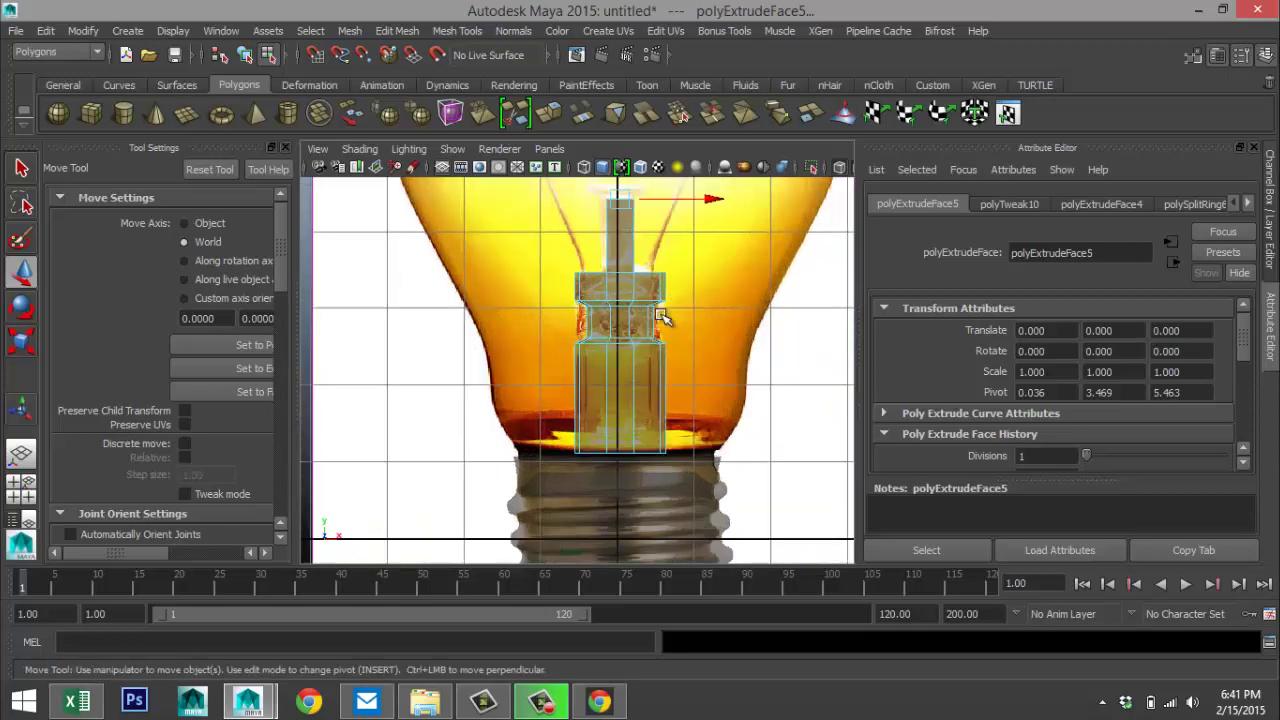
{"action": "middle_click_drag", "start_coordinate": [664, 324], "coordinate": [664, 325], "text": "alt"}
{"action": "scroll", "coordinate": [663, 326], "scroll_direction": "up", "scroll_amount": 3}
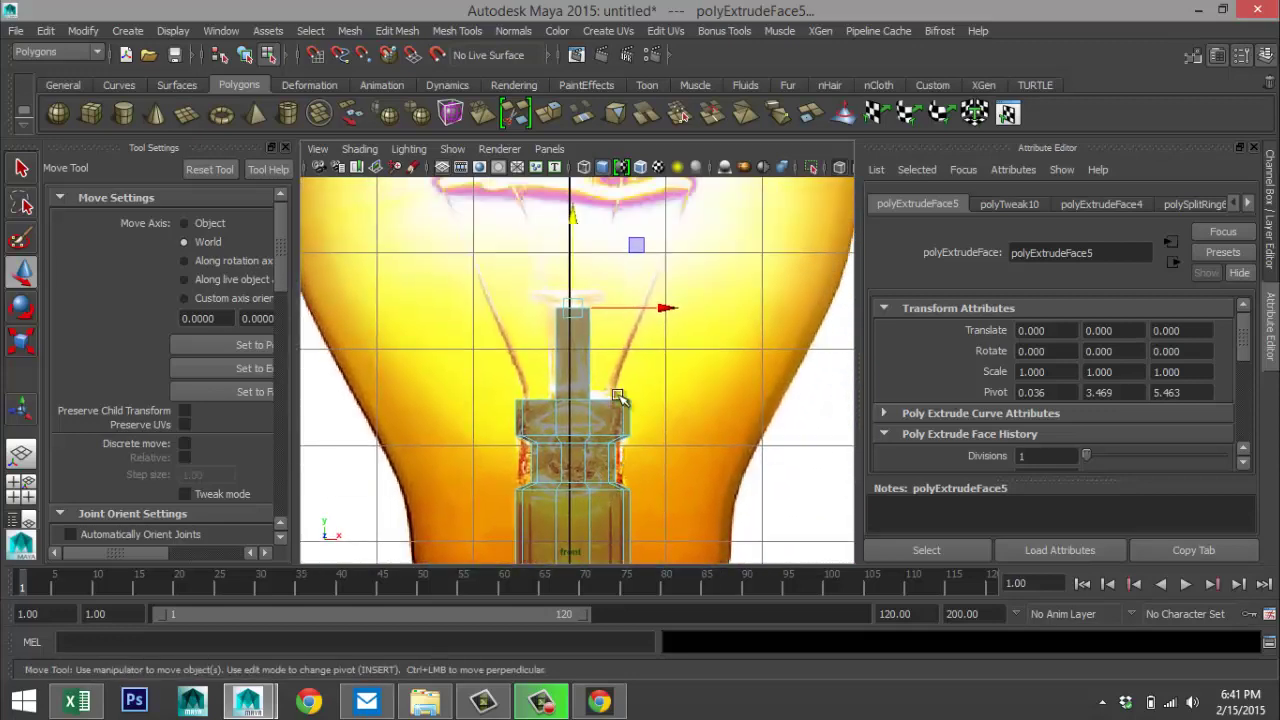
{"action": "scroll", "coordinate": [622, 395], "scroll_direction": "up", "scroll_amount": 3}
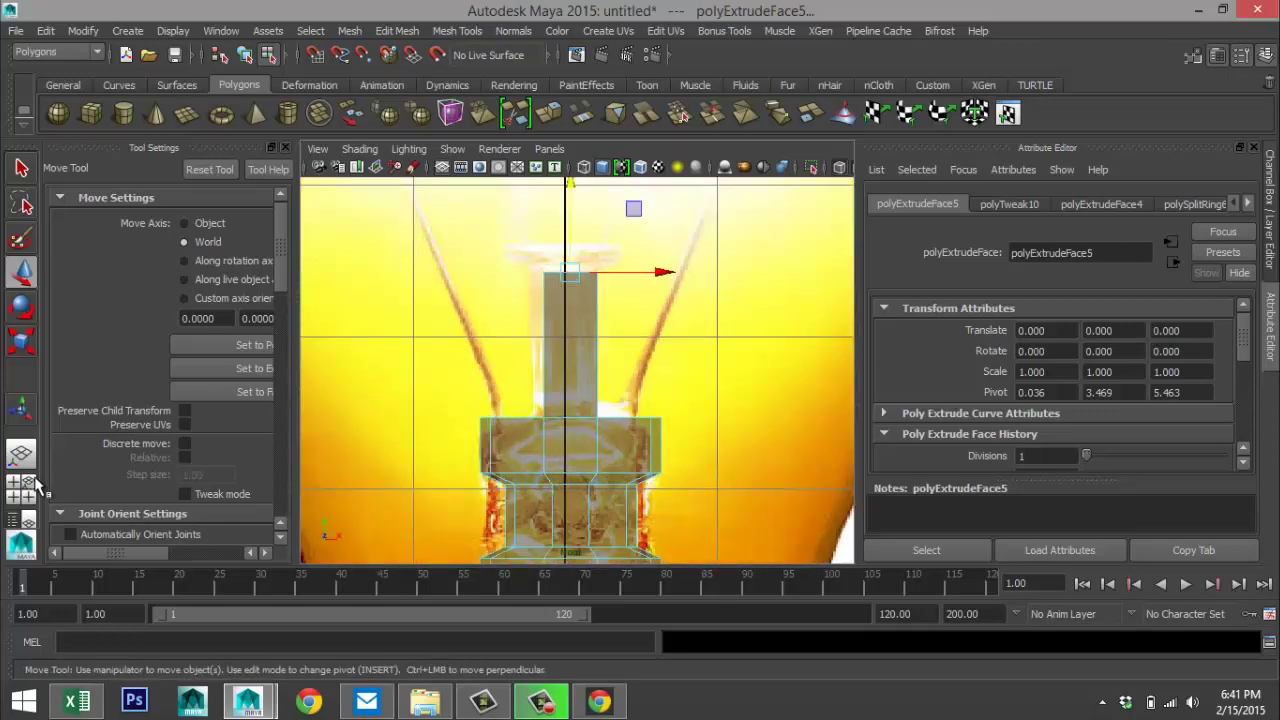
- Extrude the top face of the support's tall central block and scale it outward evenly to form a wider rim
{"action": "key", "text": "space"}
{"action": "key", "text": "space"}
{"action": "scroll", "coordinate": [675, 295], "scroll_direction": "down", "scroll_amount": 3}
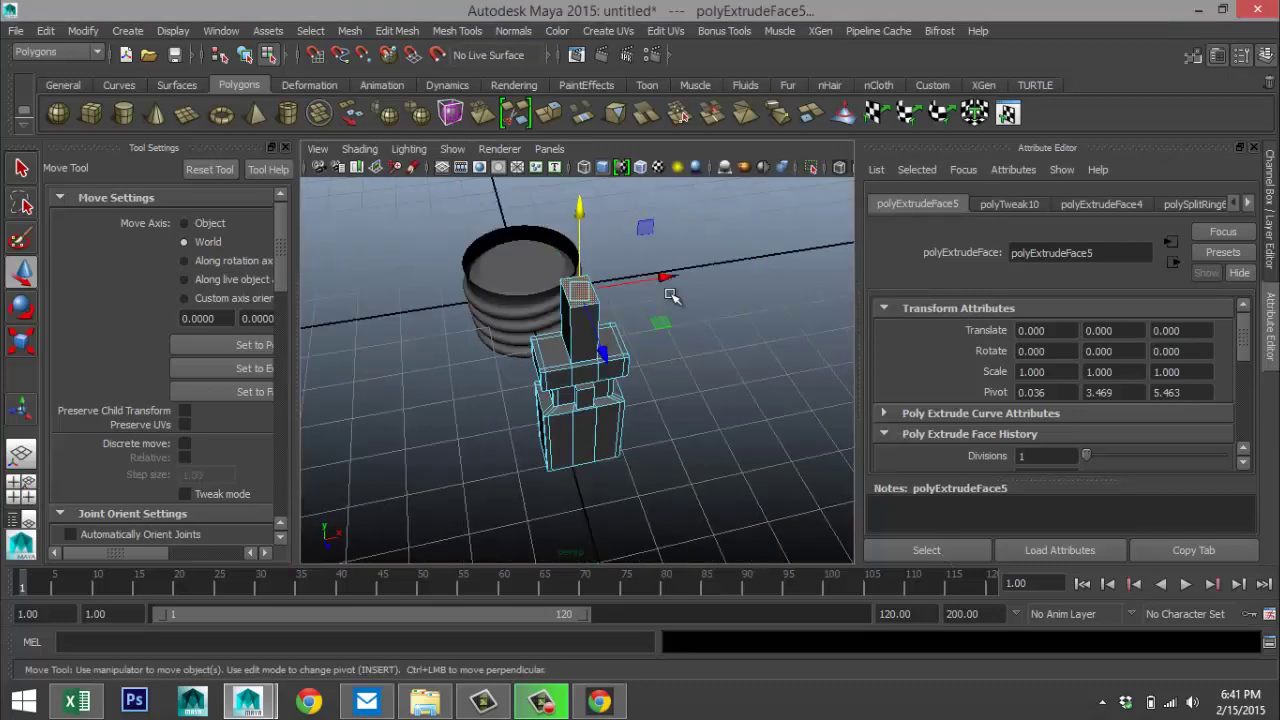
{"action": "scroll", "coordinate": [660, 299], "scroll_direction": "up", "scroll_amount": 5}
{"action": "middle_click_drag", "start_coordinate": [663, 297], "coordinate": [628, 473], "text": "alt"}
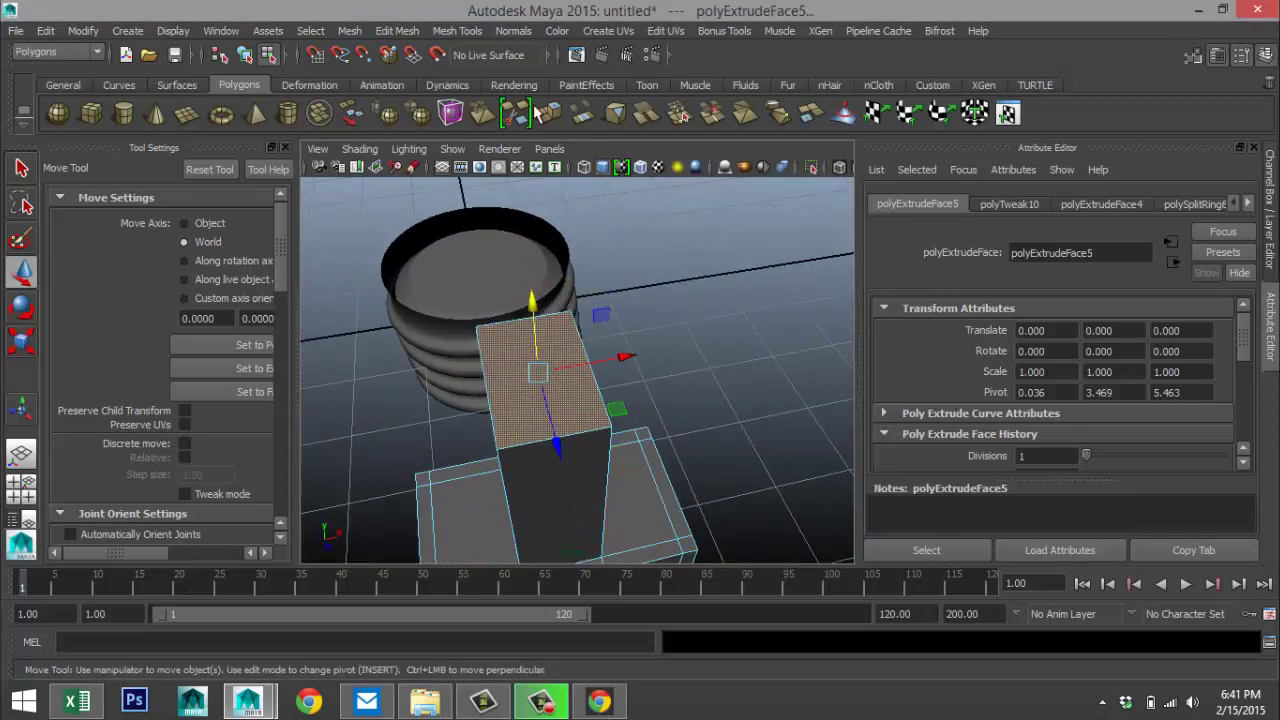
{"action": "left_click", "coordinate": [397, 31]}
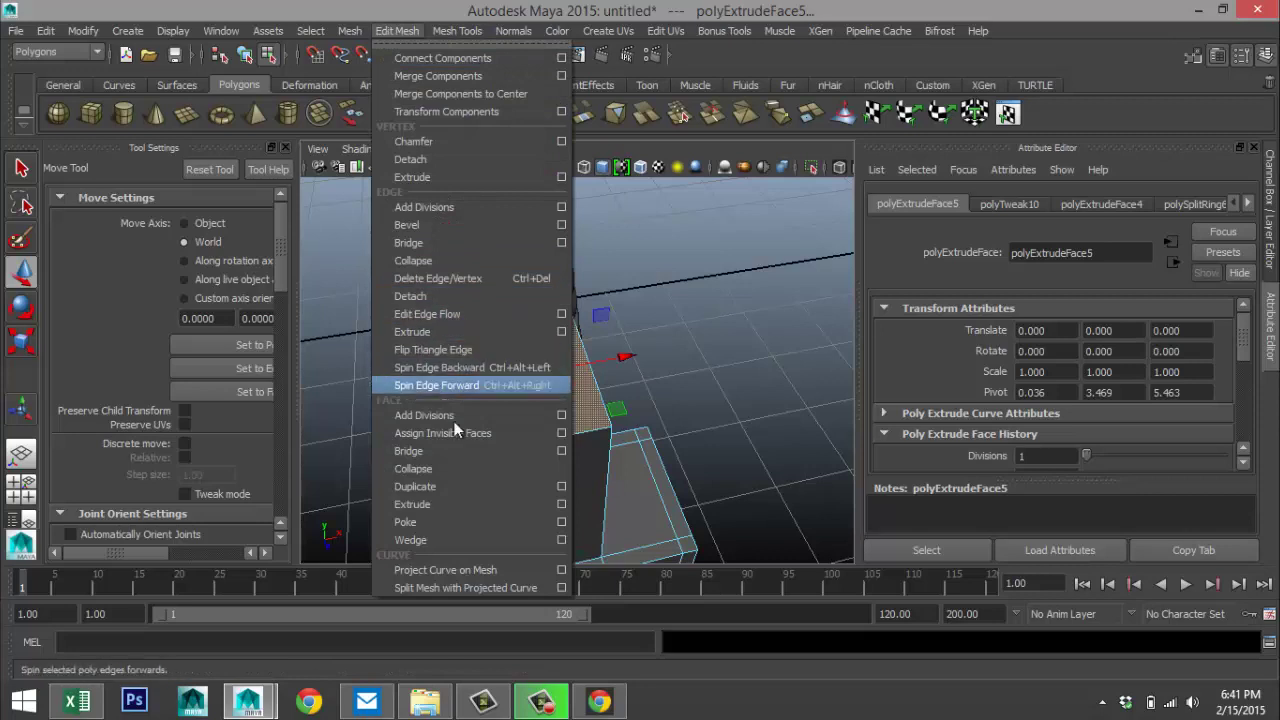
{"action": "left_click", "coordinate": [455, 505]}
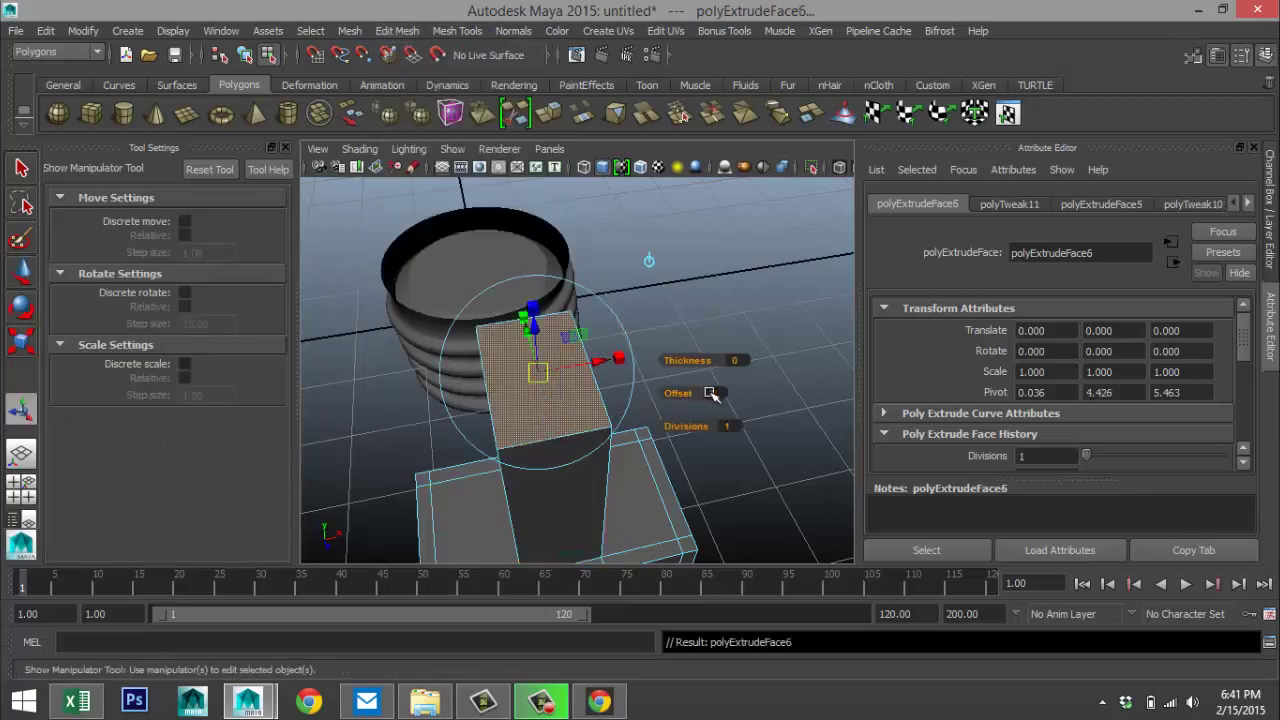
{"action": "key", "text": "r"}
{"action": "left_click_drag", "start_coordinate": [537, 371], "coordinate": [595, 370]}
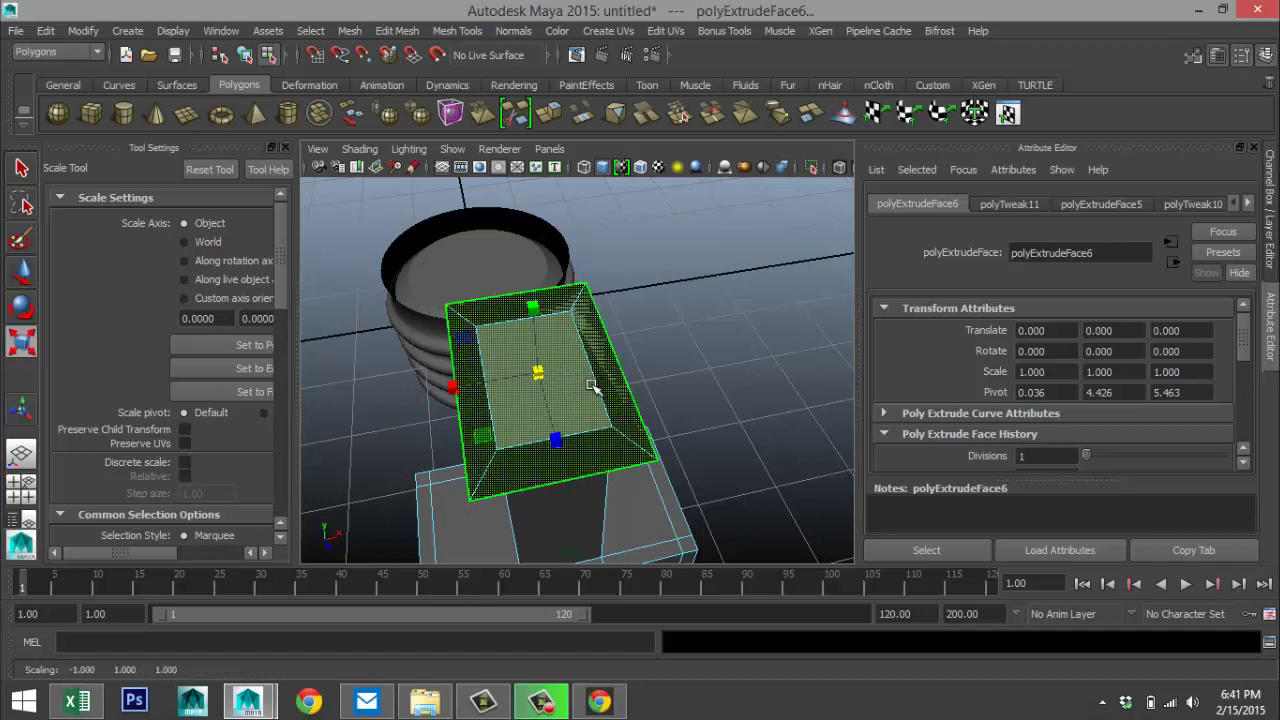
- Extrude the widened top face again and raise it to a height of about 4.538 to form a thin flat cap
{"action": "key", "text": "ctrl+e"}
{"action": "key", "text": "w"}
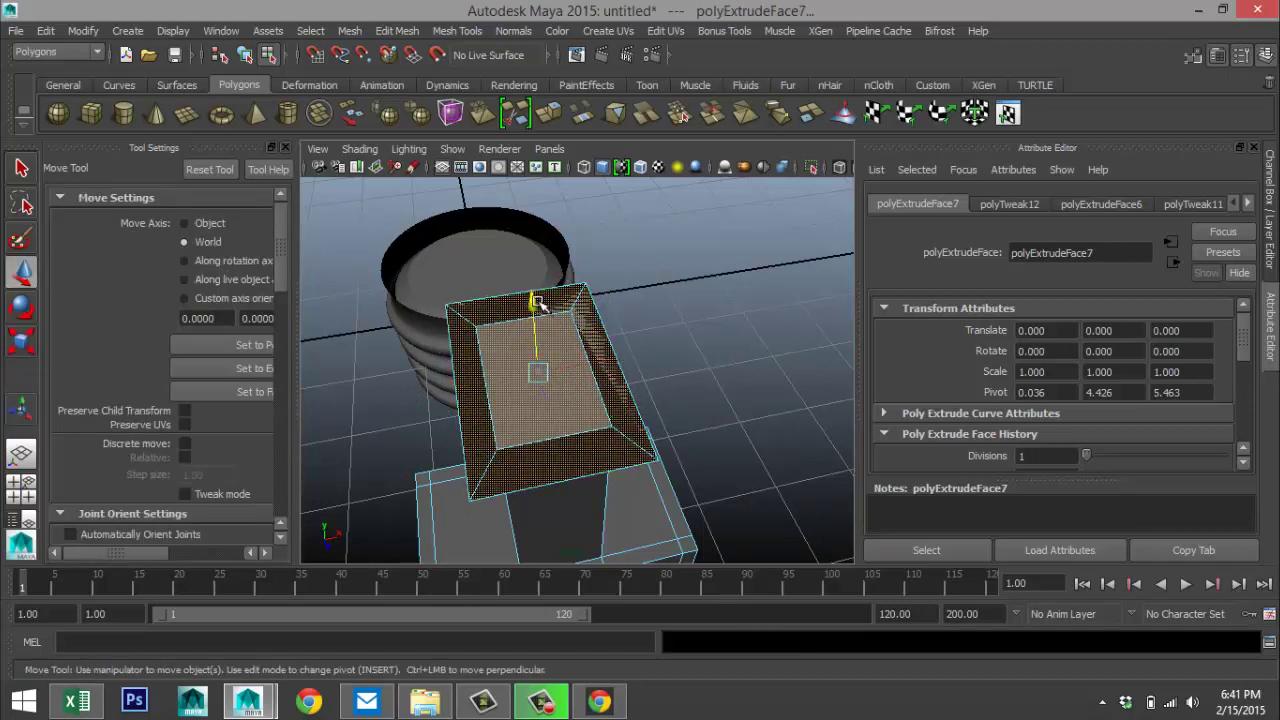
{"action": "left_click_drag", "start_coordinate": [537, 303], "coordinate": [537, 274]}
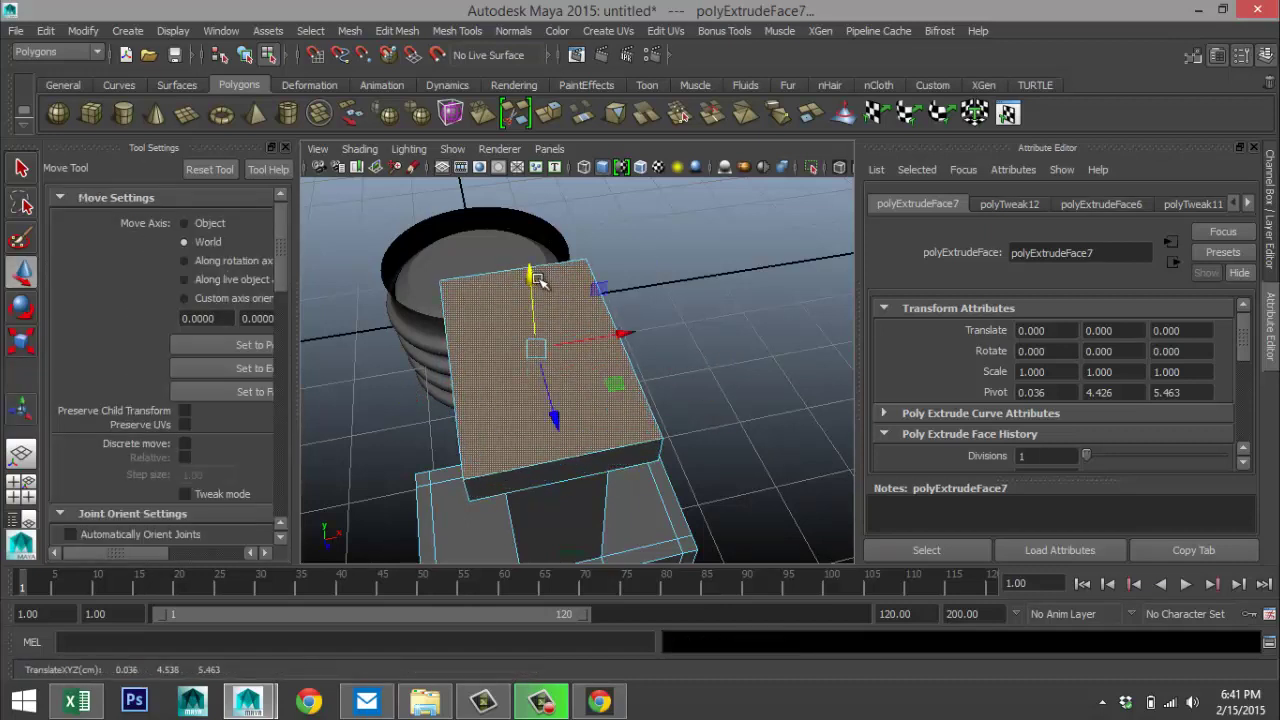
{"action": "left_click_drag", "start_coordinate": [616, 337], "coordinate": [649, 370], "text": "alt"}
{"action": "scroll", "coordinate": [641, 354], "scroll_direction": "down", "scroll_amount": 8}
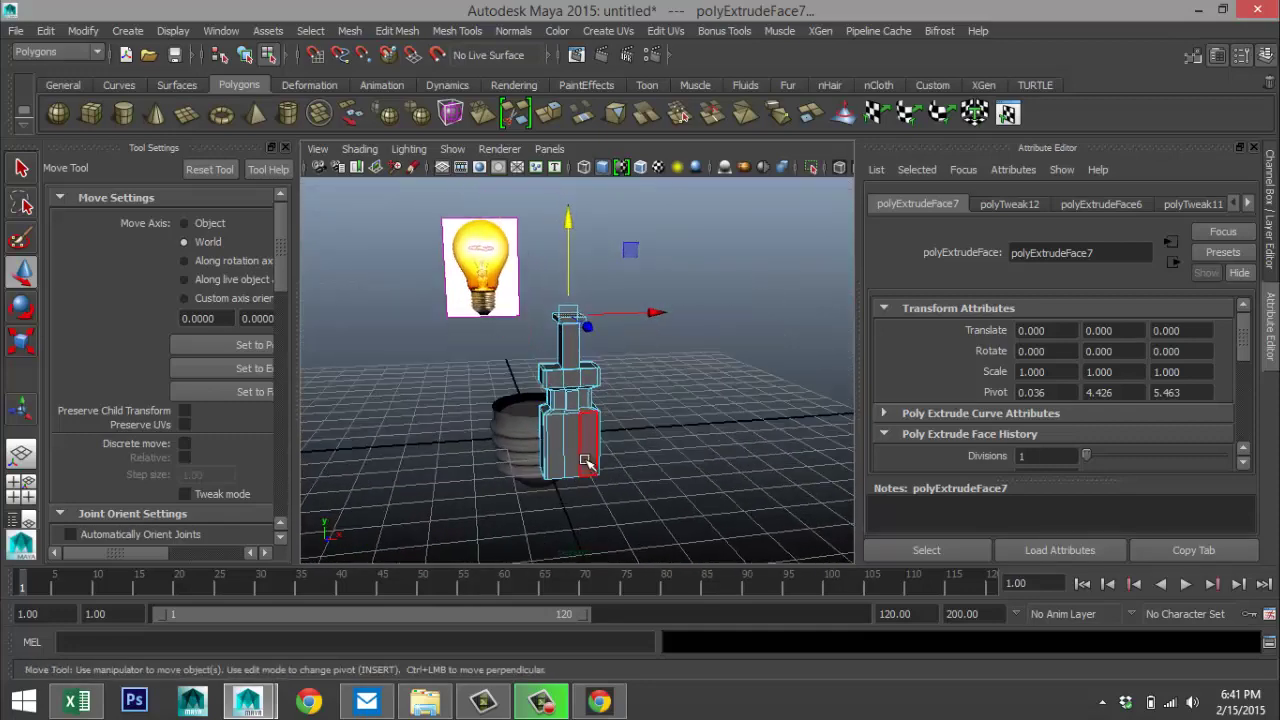
- Return the filament support to object mode and show it in smooth mesh preview
{"action": "right_click_drag", "start_coordinate": [587, 457], "coordinate": [663, 241]}
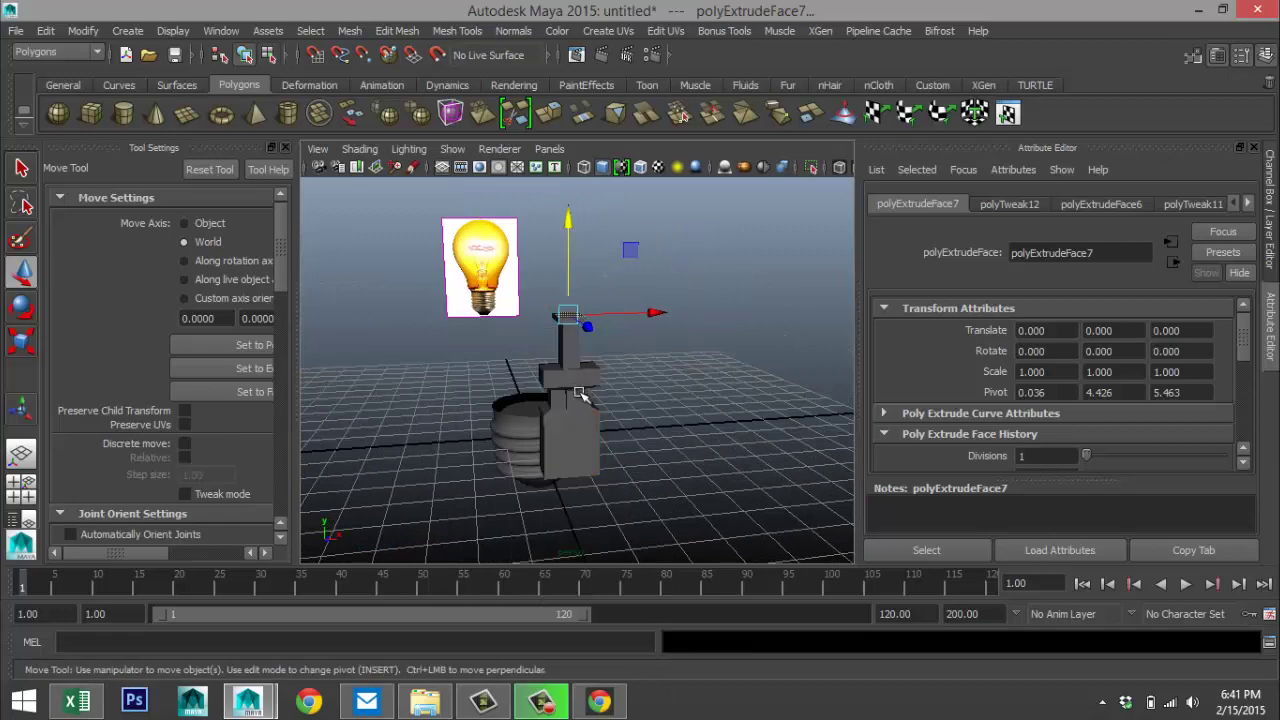
{"action": "key", "text": "3"}
{"action": "scroll", "coordinate": [709, 502], "scroll_direction": "up", "scroll_amount": 5}
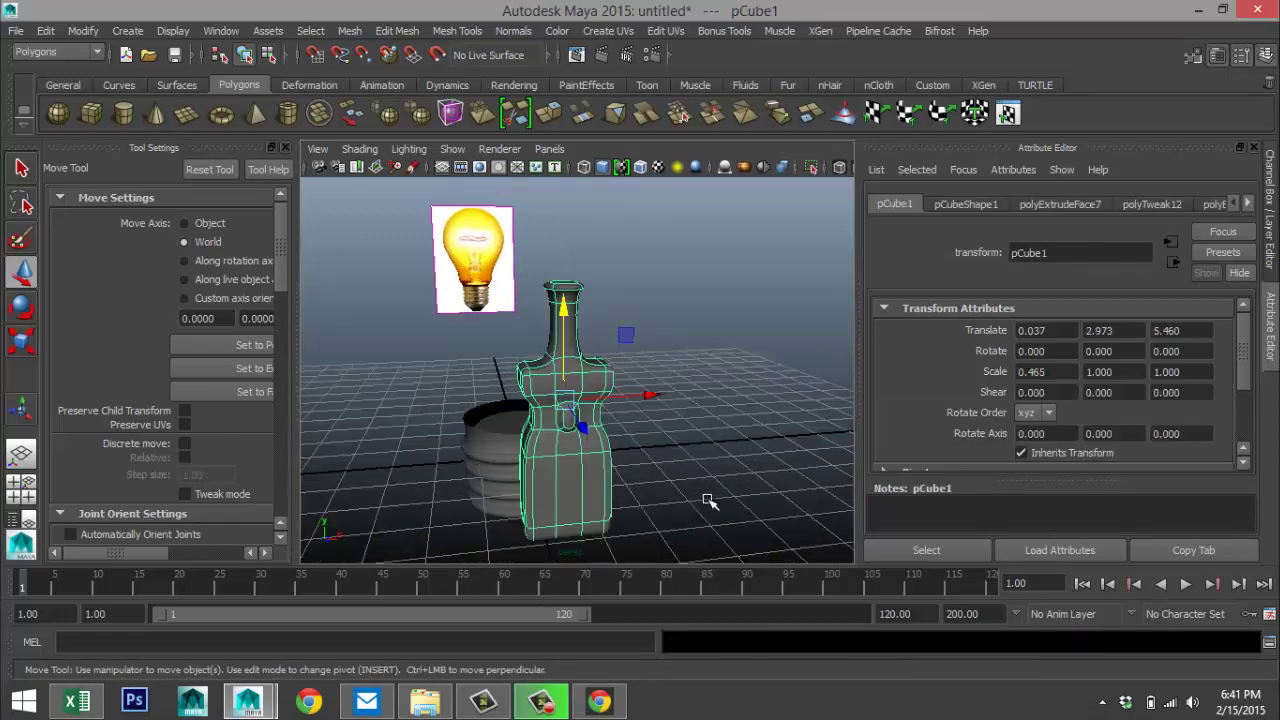
{"action": "left_click_drag", "start_coordinate": [621, 490], "coordinate": [757, 484], "text": "alt"}
{"action": "scroll", "coordinate": [757, 484], "scroll_direction": "up", "scroll_amount": 3}
{"action": "middle_click_drag", "start_coordinate": [757, 484], "coordinate": [620, 475], "text": "alt"}
- Narrow the filament support in depth by scaling it along Z to about 0.637
{"action": "key", "text": "r"}
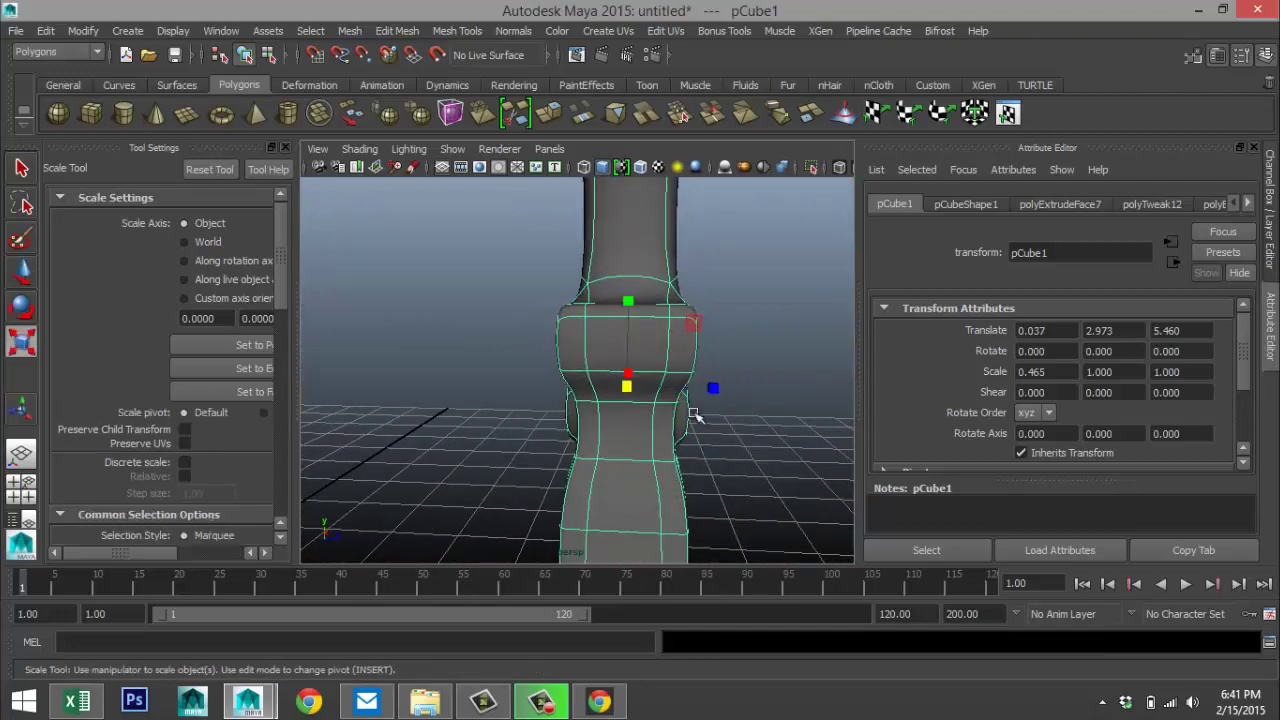
{"action": "left_click_drag", "start_coordinate": [716, 392], "coordinate": [664, 408]}
{"action": "scroll", "coordinate": [698, 396], "scroll_direction": "down", "scroll_amount": 4}
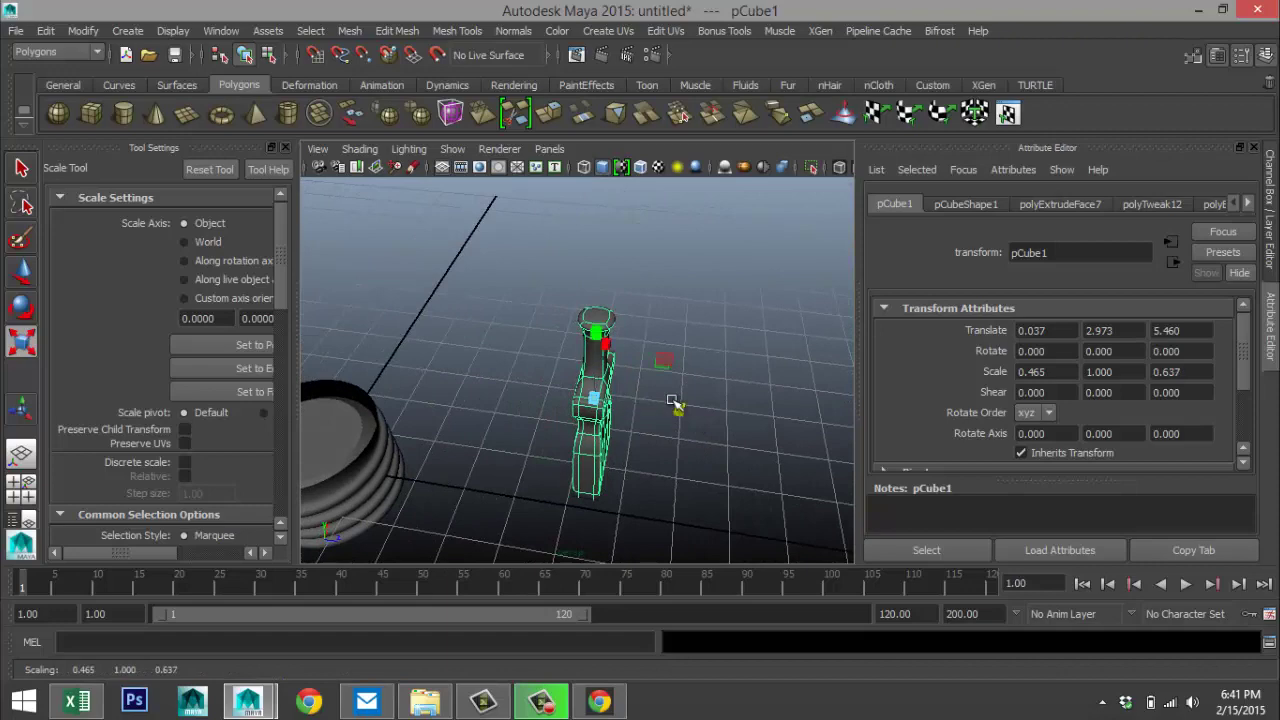
{"action": "left_click", "coordinate": [685, 305]}
{"action": "scroll", "coordinate": [691, 331], "scroll_direction": "up", "scroll_amount": 5}
{"action": "scroll", "coordinate": [693, 333], "scroll_direction": "down", "scroll_amount": 5}
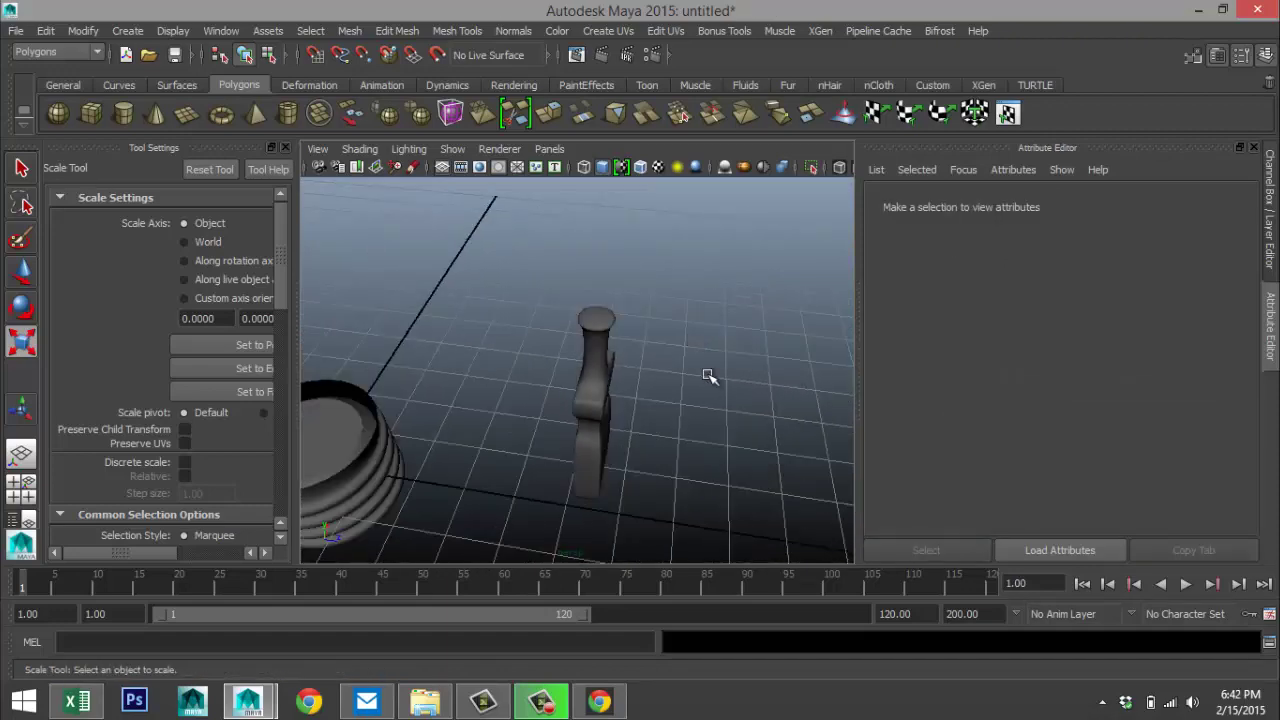
{"action": "left_click_drag", "start_coordinate": [711, 377], "coordinate": [588, 357], "text": "alt"}
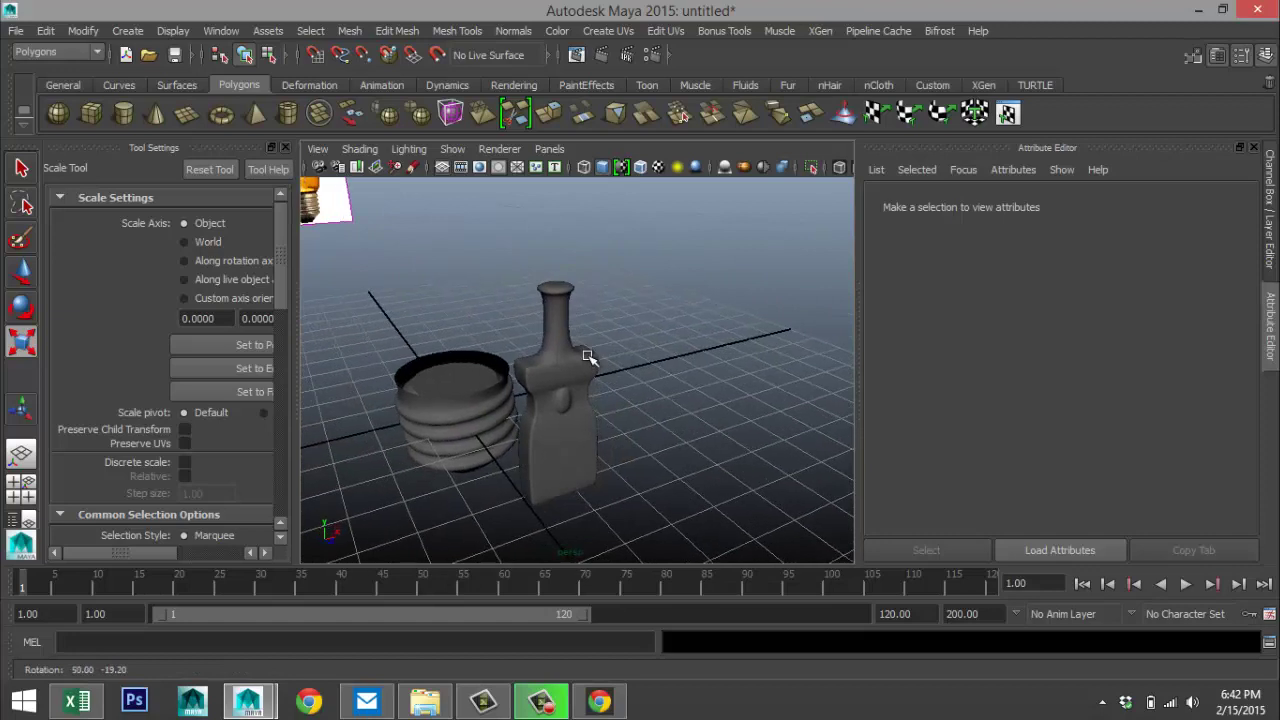
- Set the filament support's X, Y and Z translation to 0
{"action": "left_click", "coordinate": [580, 467]}
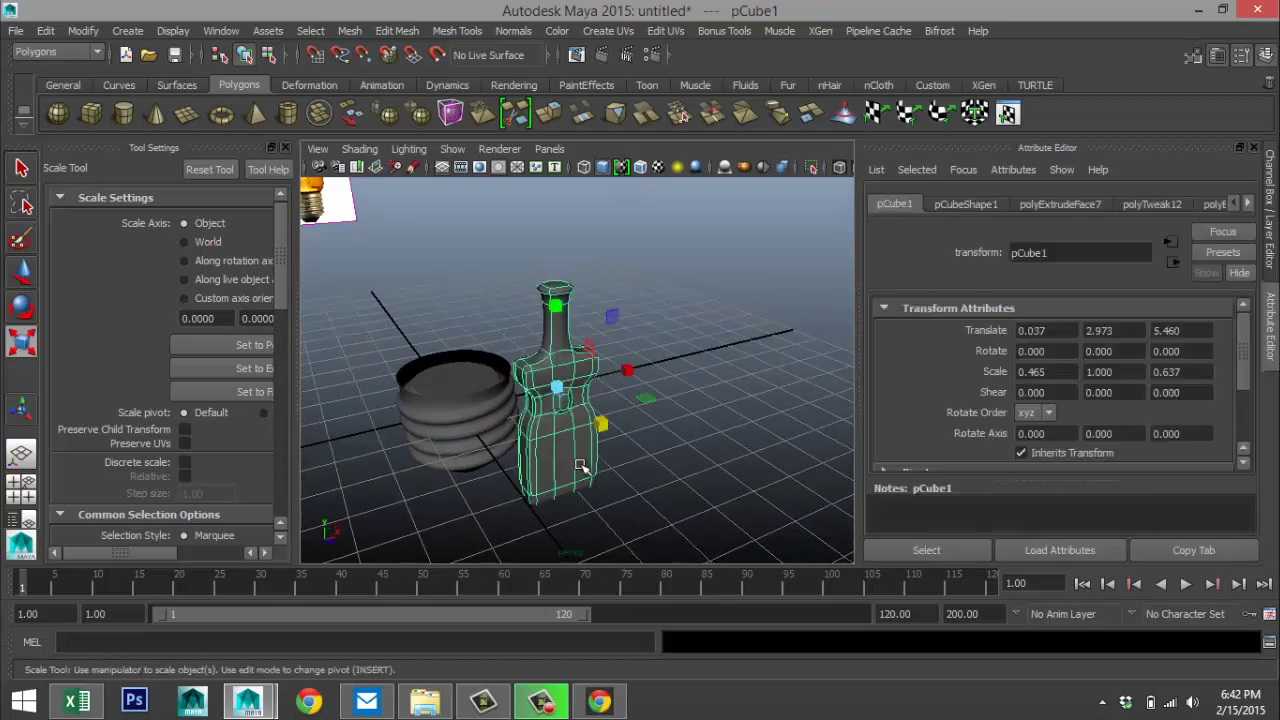
{"action": "left_click", "coordinate": [980, 207]}
{"action": "left_click", "coordinate": [1052, 205]}
{"action": "left_click", "coordinate": [897, 204]}
{"action": "left_click", "coordinate": [1063, 335]}
{"action": "type", "text": "0"}
{"action": "left_click", "coordinate": [1131, 330]}
{"action": "type", "text": "0"}
{"action": "key", "text": "Tab"}
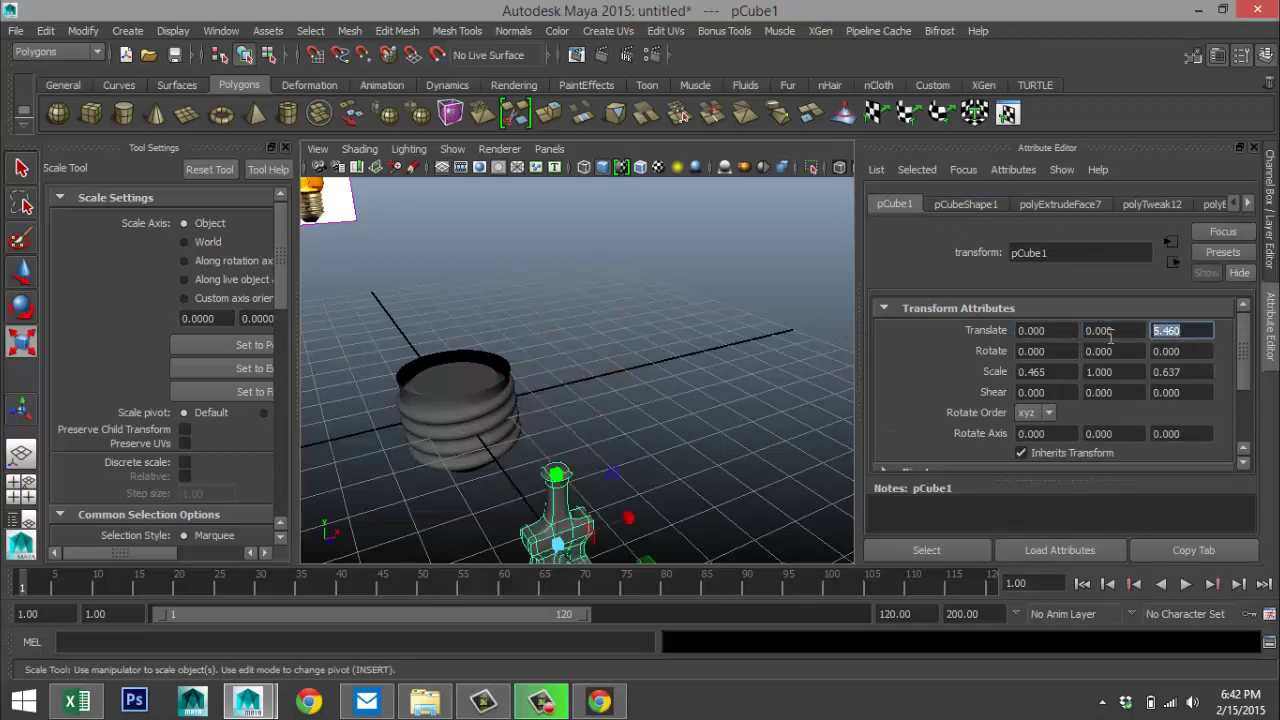
{"action": "type", "text": "0"}
{"action": "left_click", "coordinate": [1128, 331]}
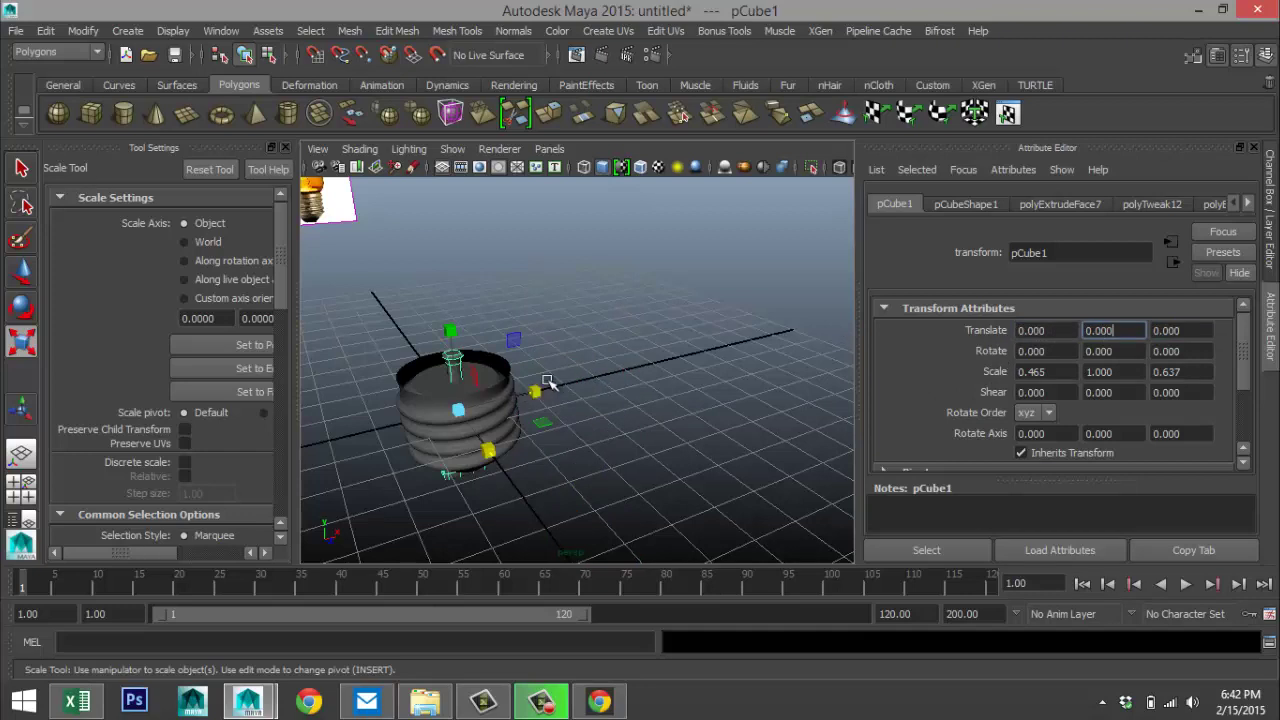
- Raise the filament support to a Y translation of about 3.071, aligning it with the reference image in the front view
{"action": "left_click", "coordinate": [640, 358]}
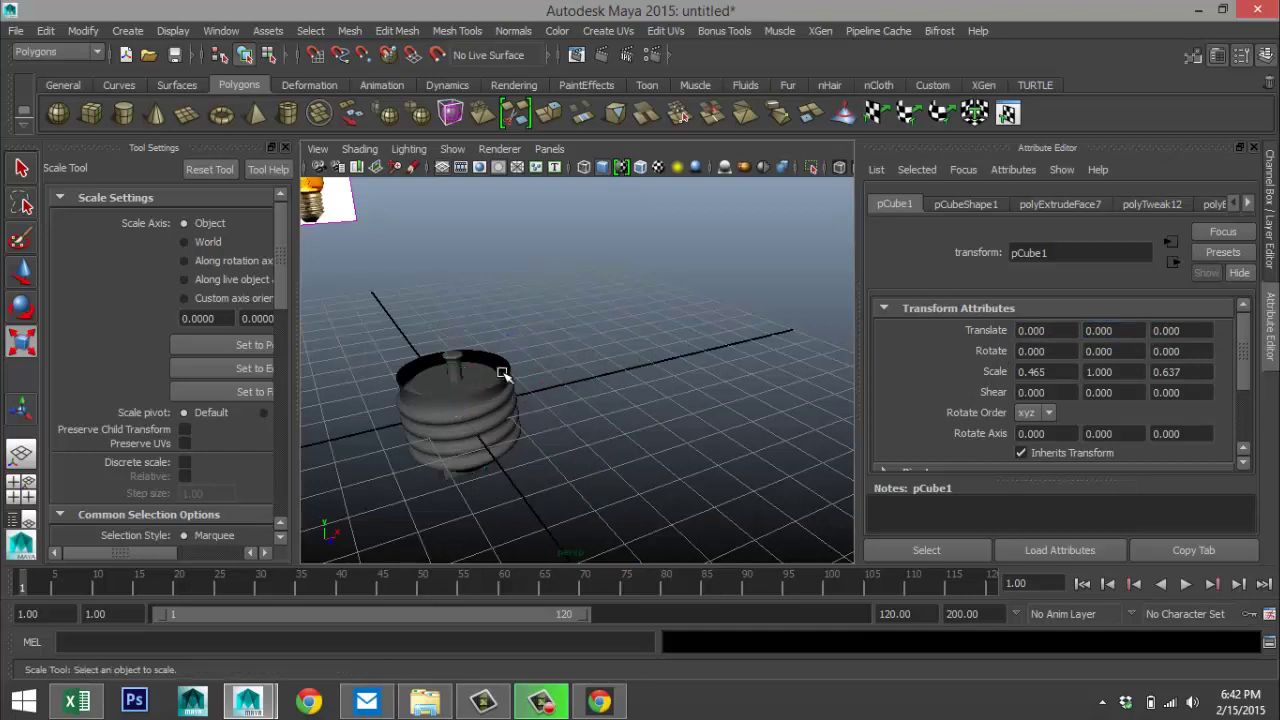
{"action": "left_click", "coordinate": [451, 363]}
{"action": "key", "text": "w"}
{"action": "left_click_drag", "start_coordinate": [448, 322], "coordinate": [437, 212]}
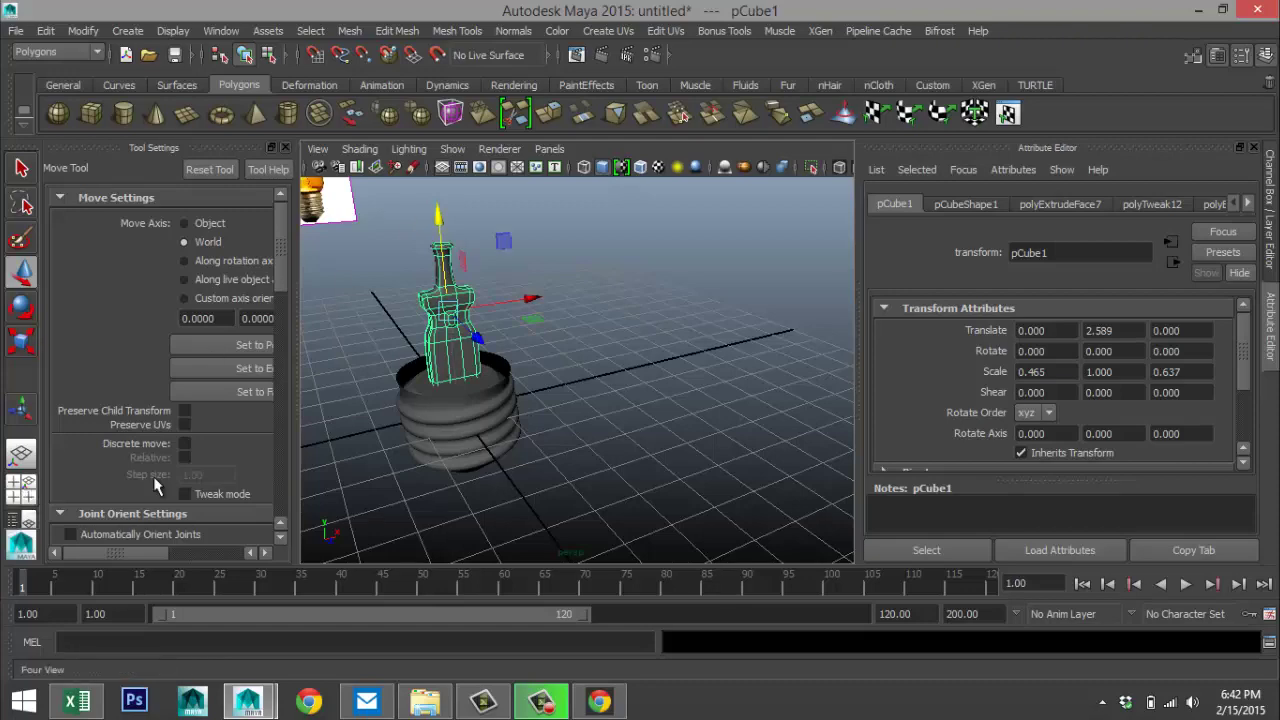
{"action": "left_click", "coordinate": [22, 488]}
{"action": "key", "text": "space"}
{"action": "scroll", "coordinate": [577, 400], "scroll_direction": "down", "scroll_amount": 2}
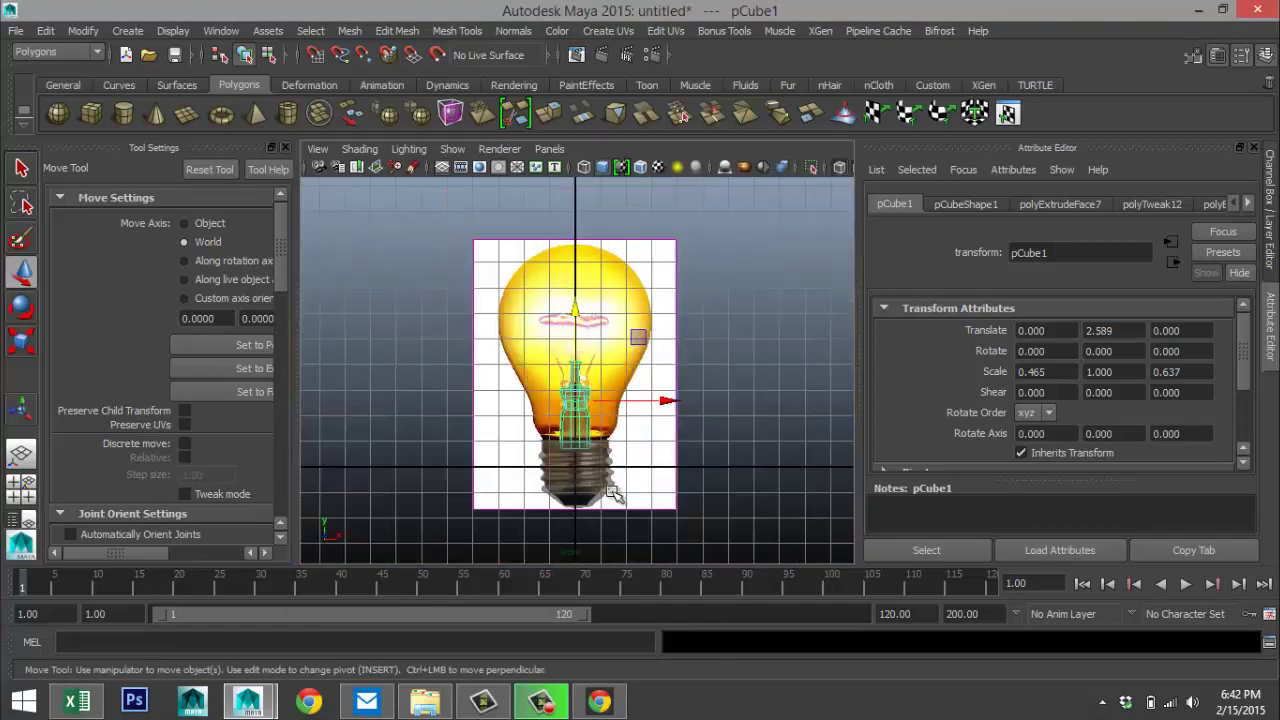
{"action": "scroll", "coordinate": [577, 400], "scroll_direction": "up", "scroll_amount": 3}
{"action": "left_click_drag", "start_coordinate": [573, 347], "coordinate": [574, 318]}
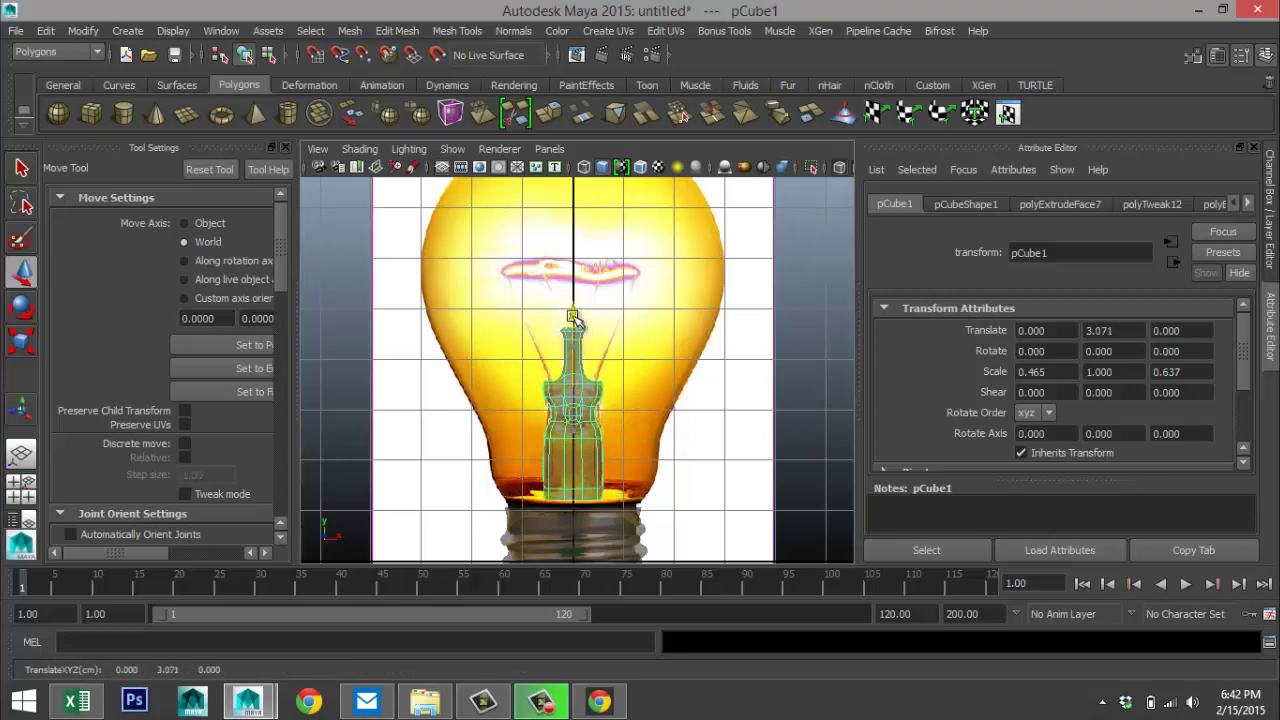
- Select the vertices along the filament support's base and move them down to the disc inside the screw cap
{"action": "left_click", "coordinate": [24, 488]}
{"action": "key", "text": "space"}
{"action": "scroll", "coordinate": [617, 404], "scroll_direction": "up", "scroll_amount": 3}
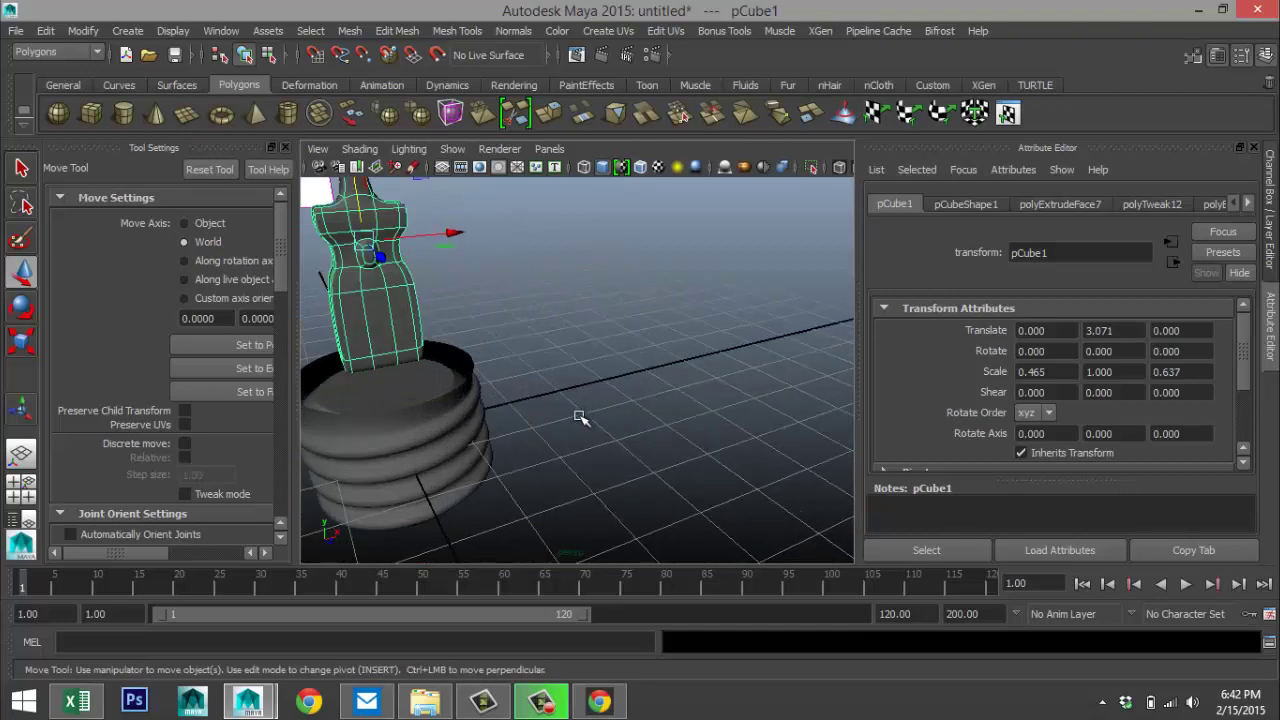
{"action": "middle_click_drag", "start_coordinate": [646, 388], "coordinate": [709, 354], "text": "alt"}
{"action": "left_click_drag", "start_coordinate": [709, 354], "coordinate": [603, 351], "text": "alt"}
{"action": "middle_click_drag", "start_coordinate": [550, 376], "coordinate": [719, 346], "text": "alt"}
{"action": "right_click_drag", "start_coordinate": [512, 362], "coordinate": [445, 256]}
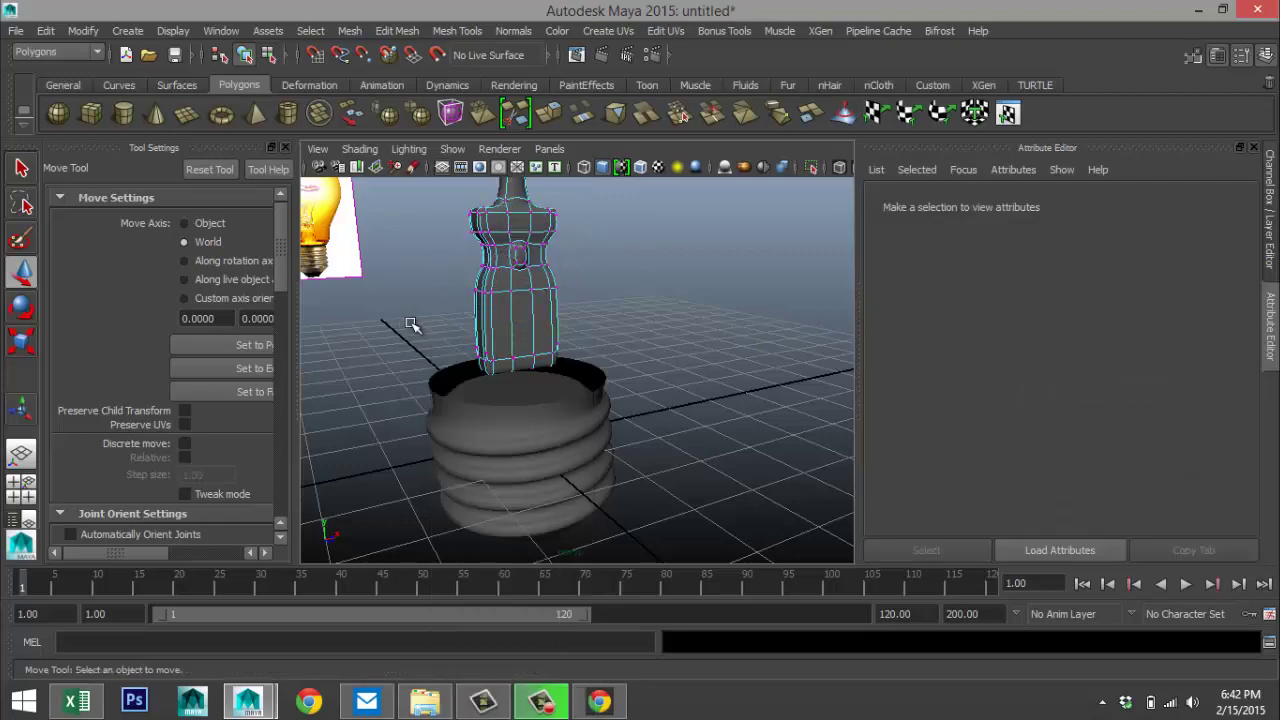
{"action": "left_click_drag", "start_coordinate": [470, 352], "coordinate": [662, 405]}
{"action": "left_click_drag", "start_coordinate": [399, 440], "coordinate": [442, 416], "text": "alt"}
{"action": "left_click_drag", "start_coordinate": [512, 278], "coordinate": [520, 308]}
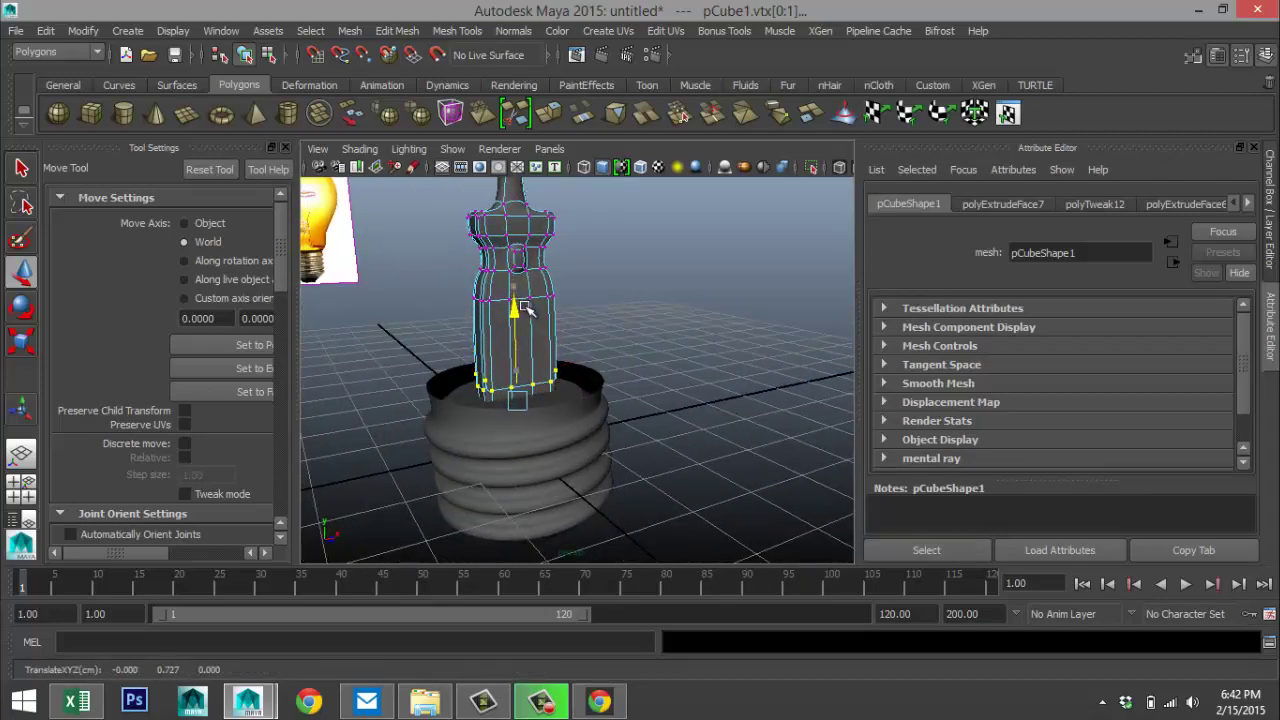
{"action": "left_click", "coordinate": [667, 374]}
- Create a thin, tall polygon cylinder on the grid, off to the side of the bulb model
{"action": "scroll", "coordinate": [667, 425], "scroll_direction": "down", "scroll_amount": 5}
{"action": "scroll", "coordinate": [680, 425], "scroll_direction": "up", "scroll_amount": 1}
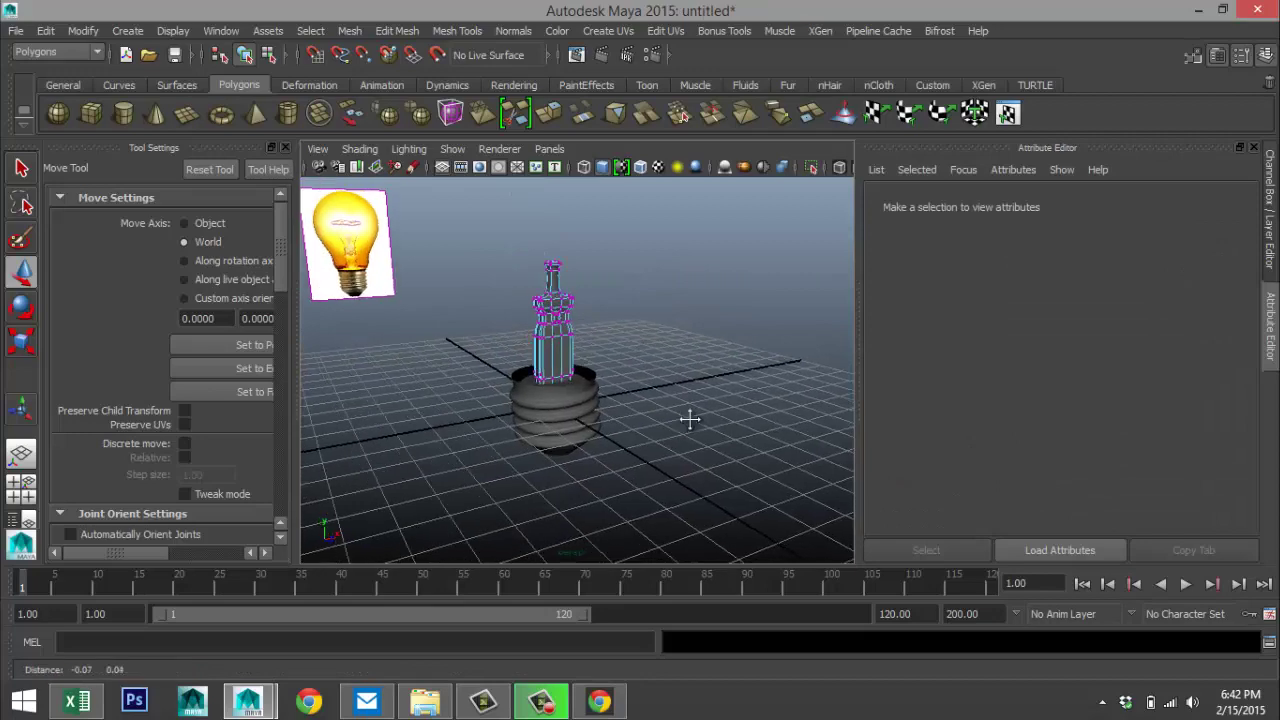
{"action": "left_click_drag", "start_coordinate": [690, 419], "coordinate": [443, 488], "text": "alt"}
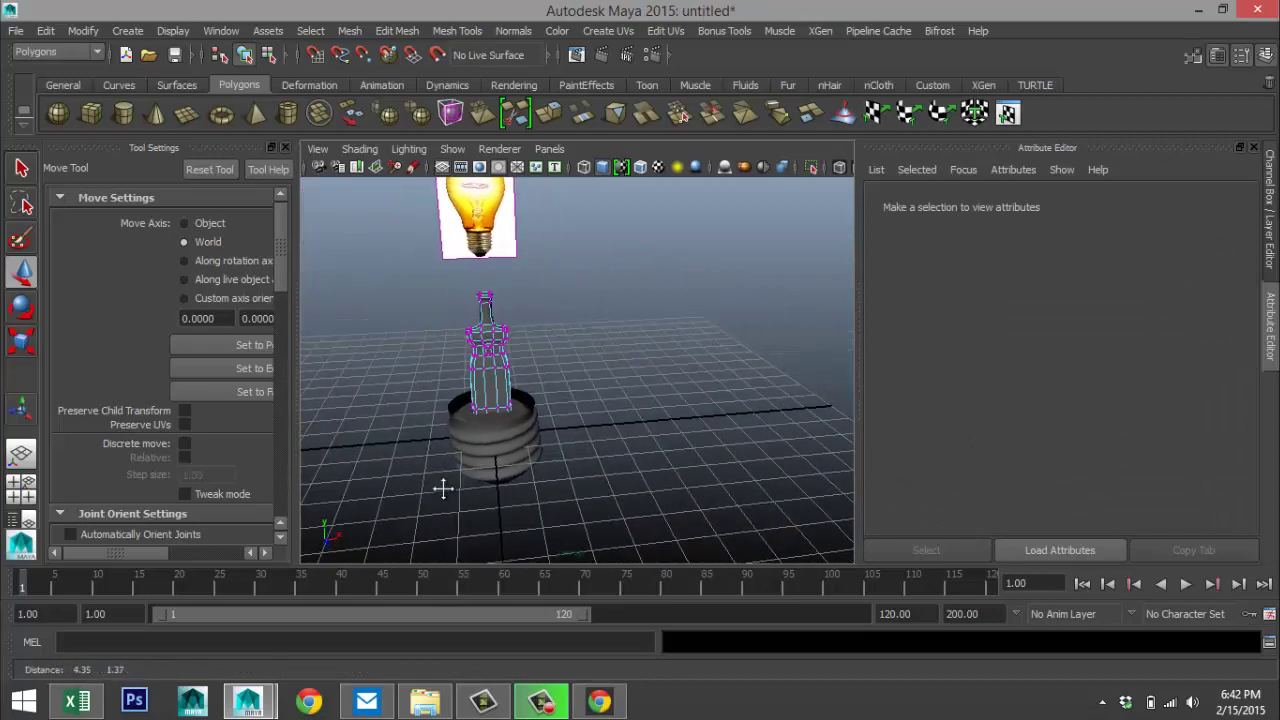
{"action": "scroll", "coordinate": [503, 496], "scroll_direction": "down", "scroll_amount": 5}
{"action": "scroll", "coordinate": [575, 478], "scroll_direction": "up", "scroll_amount": 5}
{"action": "middle_click_drag", "start_coordinate": [587, 407], "coordinate": [595, 416], "text": "alt"}
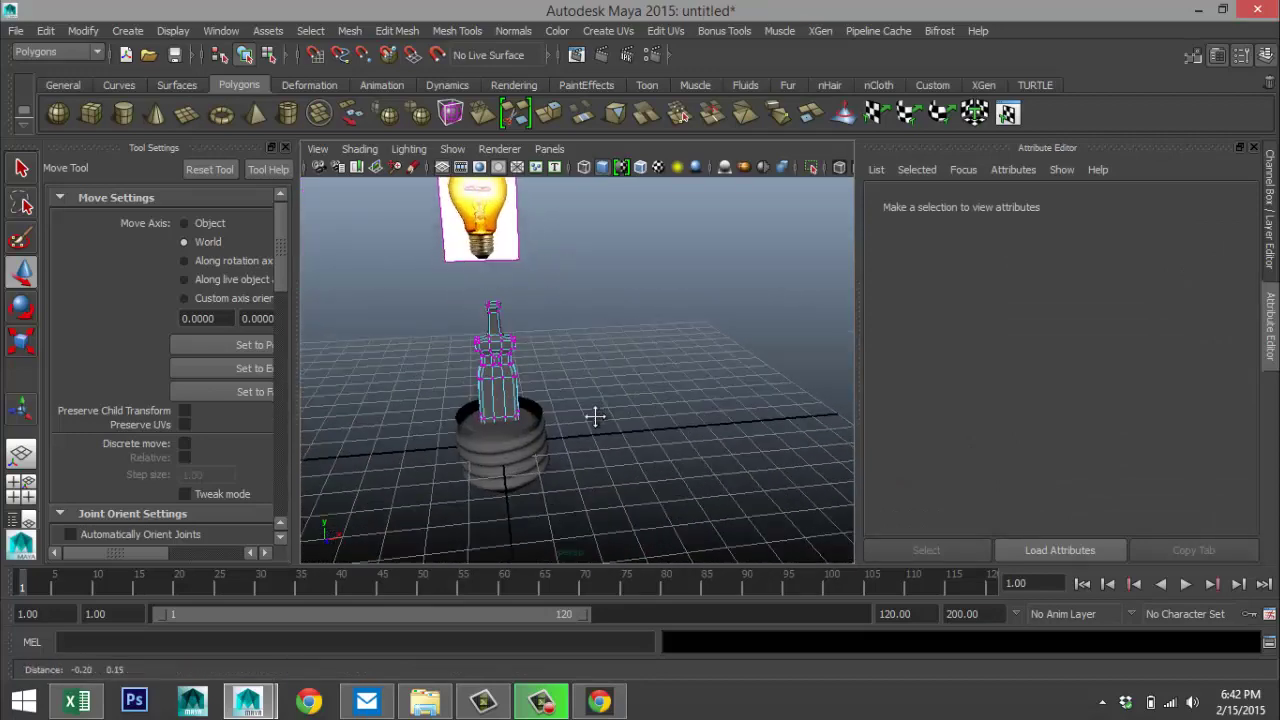
{"action": "left_click_drag", "start_coordinate": [595, 416], "coordinate": [593, 448], "text": "alt"}
{"action": "right_click_drag", "start_coordinate": [593, 448], "coordinate": [500, 414], "text": "alt"}
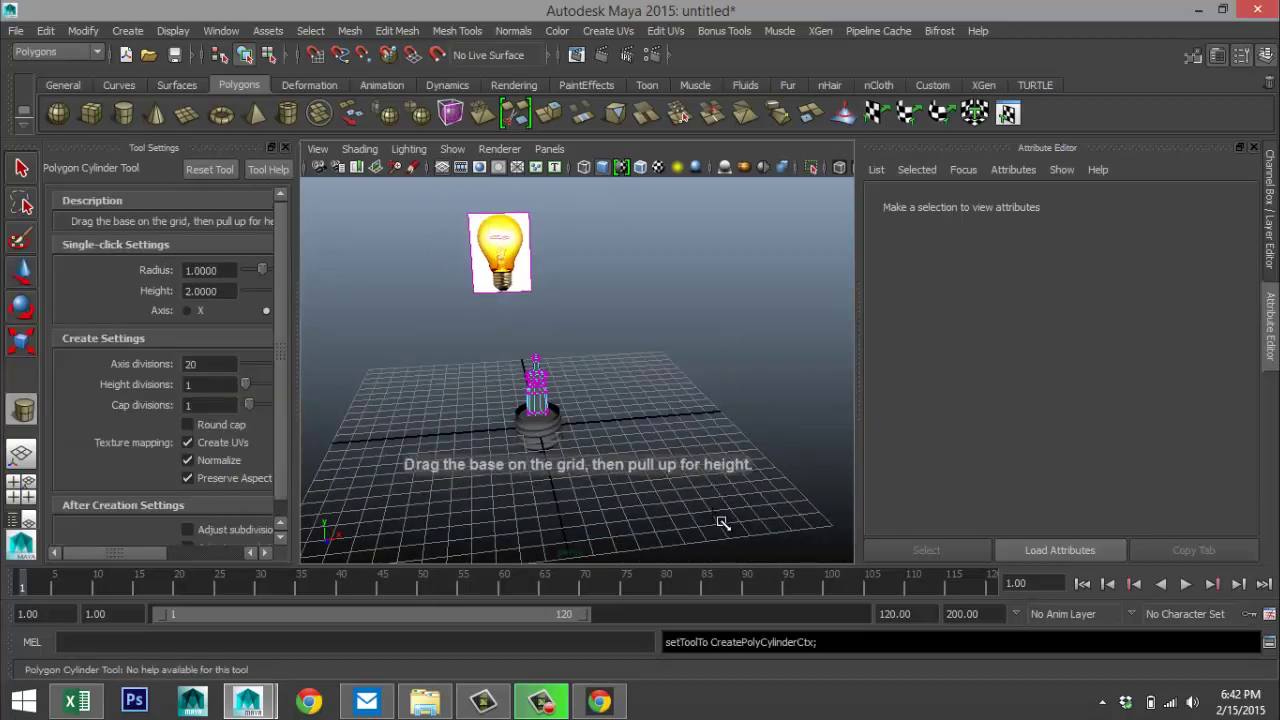
{"action": "left_click_drag", "start_coordinate": [712, 515], "coordinate": [751, 255]}
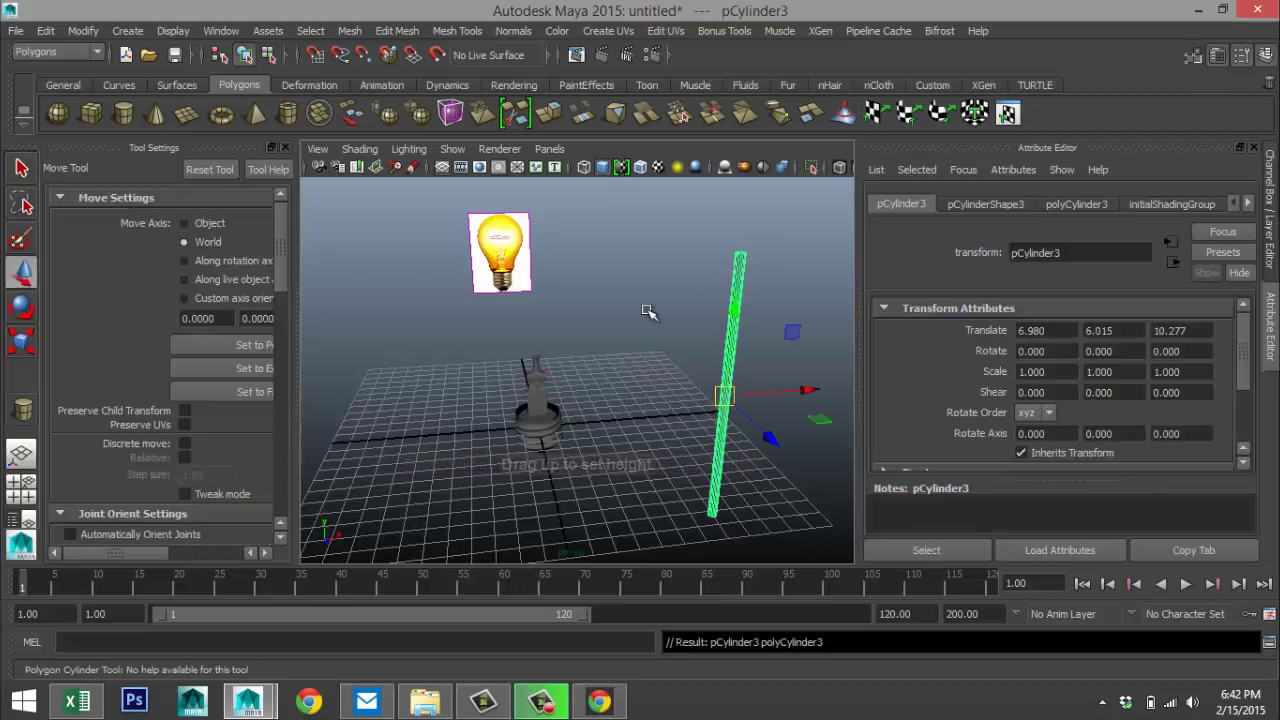
- Move the tall thin cylinder along X to about -0.059, over the centre of the bulb reference in the front view
{"action": "left_click", "coordinate": [21, 488]}
{"action": "key", "text": "space"}
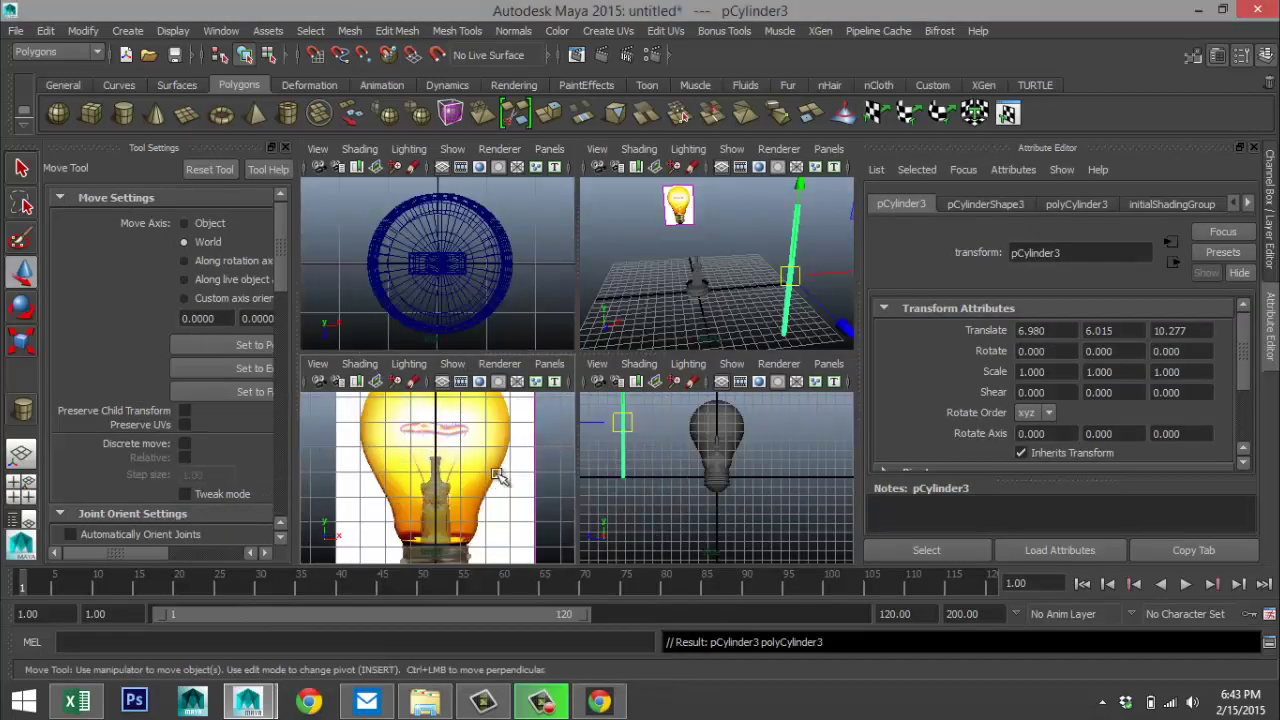
{"action": "scroll", "coordinate": [606, 508], "scroll_direction": "down", "scroll_amount": 6}
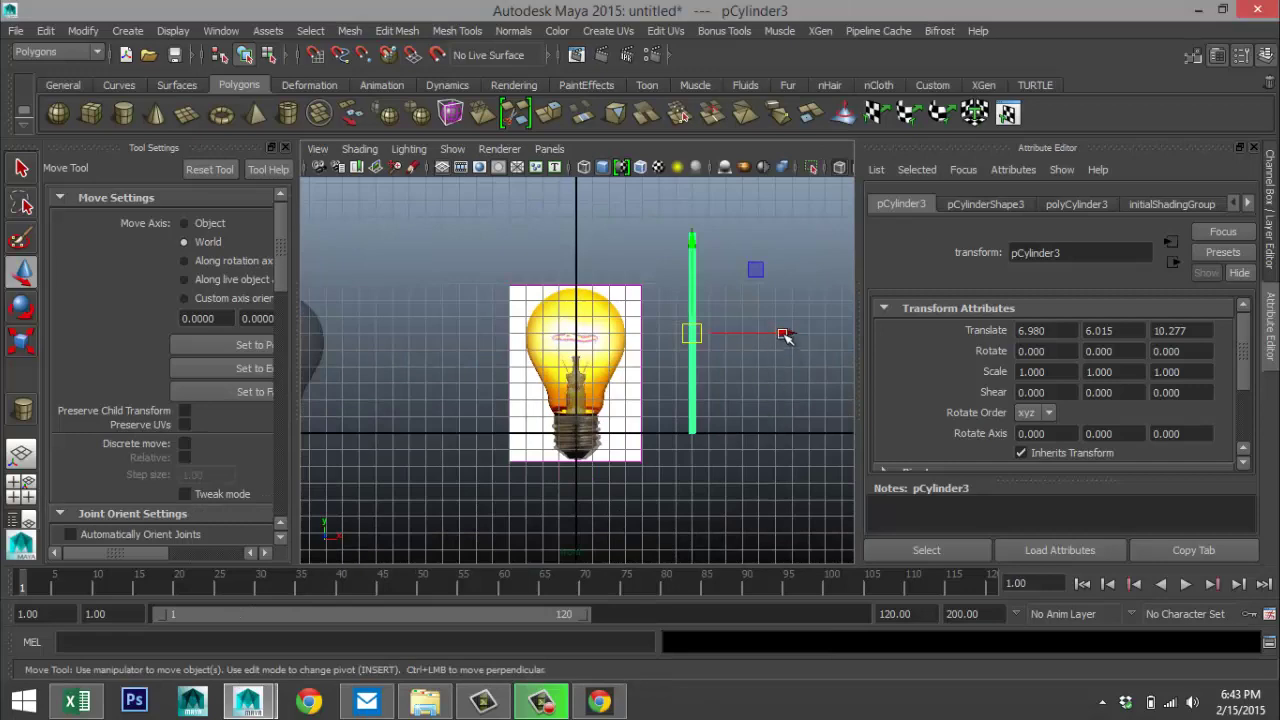
{"action": "left_click_drag", "start_coordinate": [785, 336], "coordinate": [667, 328]}
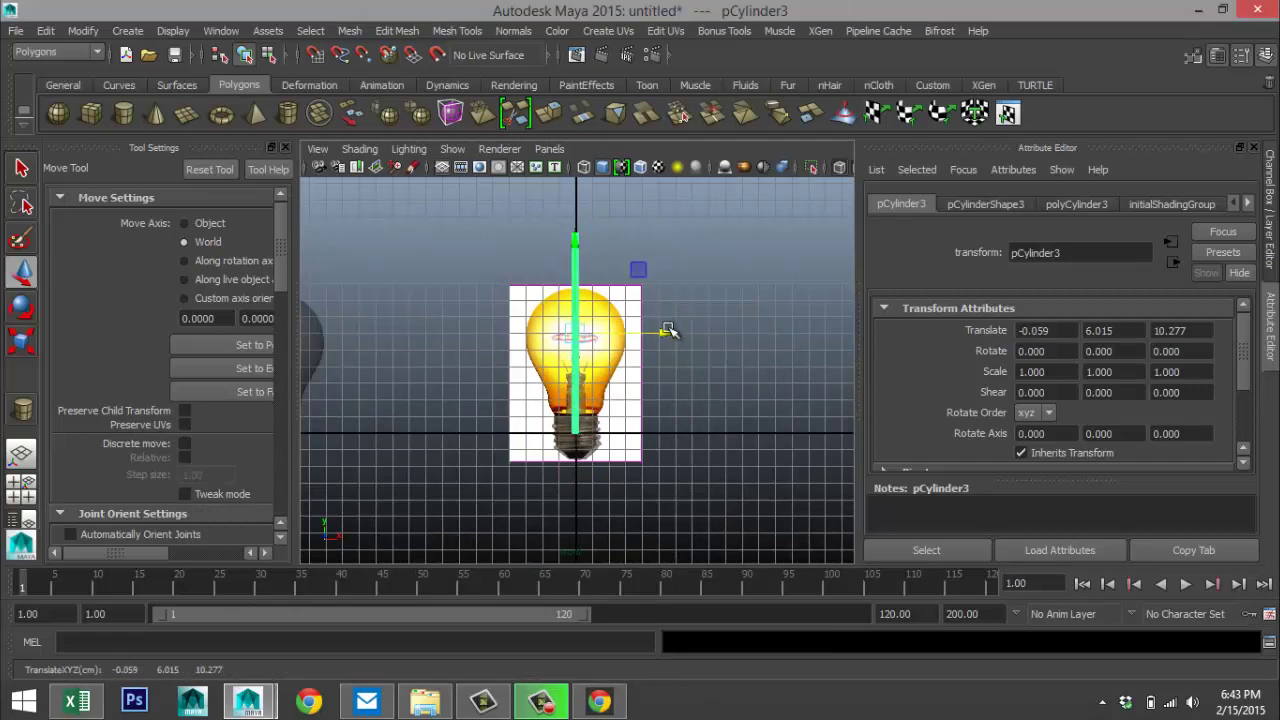
{"action": "scroll", "coordinate": [658, 383], "scroll_direction": "up", "scroll_amount": 3}
{"action": "scroll", "coordinate": [651, 420], "scroll_direction": "down", "scroll_amount": 3}
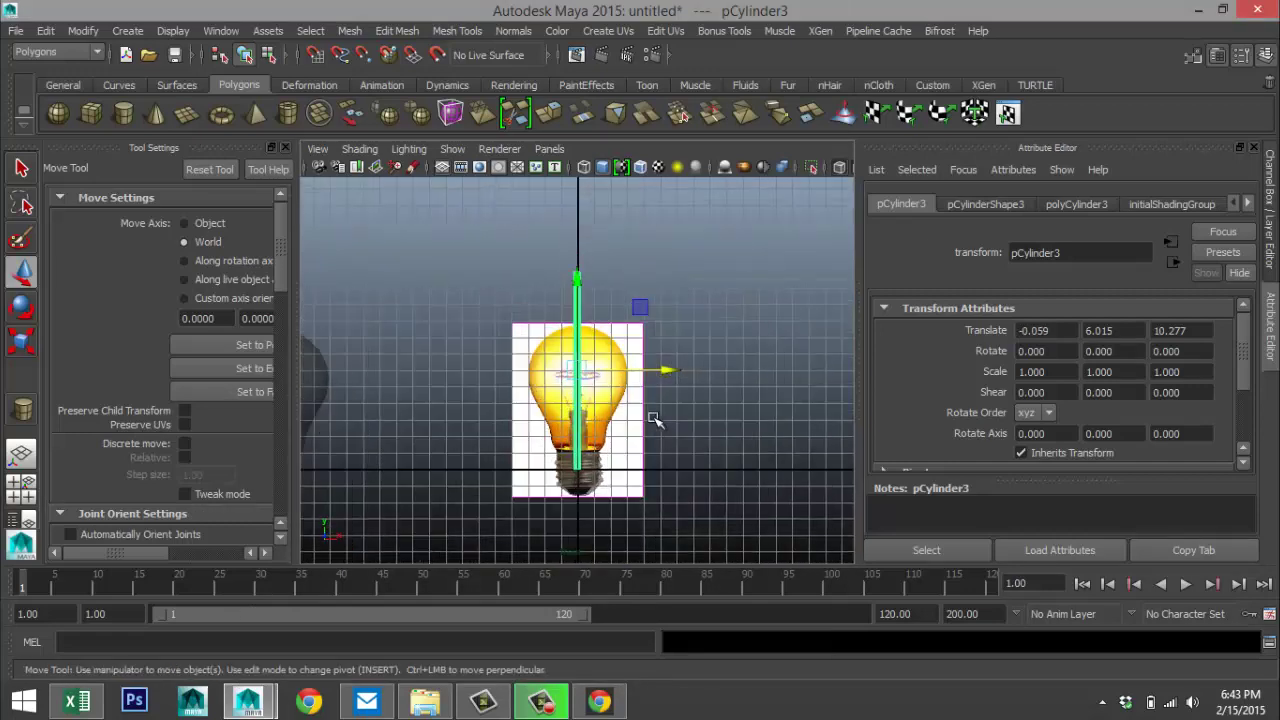
{"action": "scroll", "coordinate": [651, 457], "scroll_direction": "up", "scroll_amount": 4}
{"action": "middle_click_drag", "start_coordinate": [646, 466], "coordinate": [652, 380], "text": "alt"}
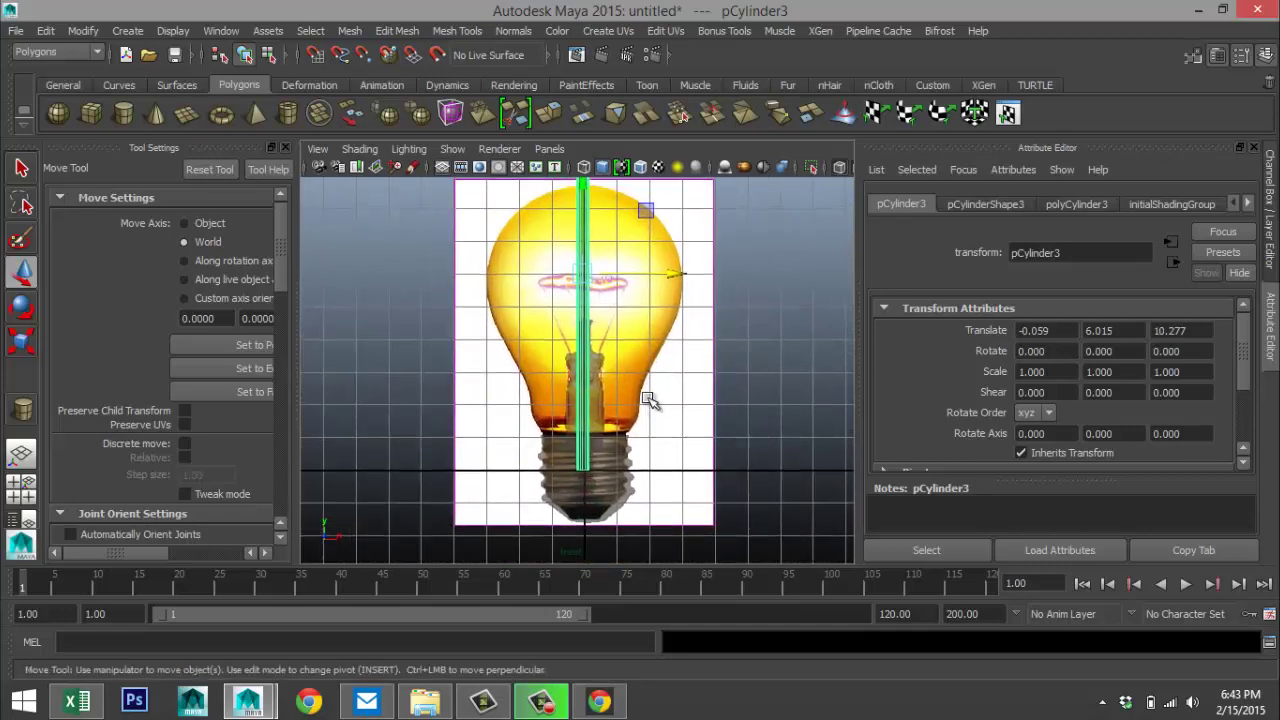
{"action": "scroll", "coordinate": [640, 410], "scroll_direction": "up", "scroll_amount": 2}
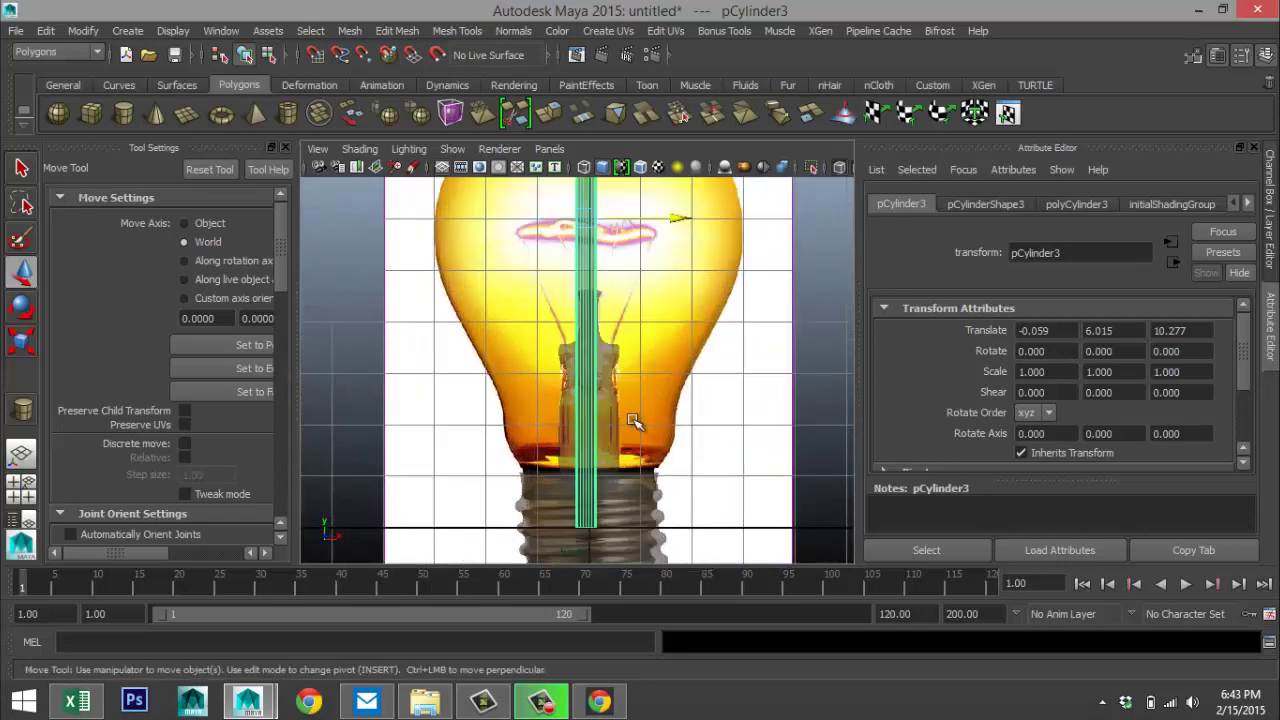
- Set the thin cylinder's axis subdivisions to 40
{"action": "left_click", "coordinate": [988, 206]}
{"action": "left_click", "coordinate": [1058, 205]}
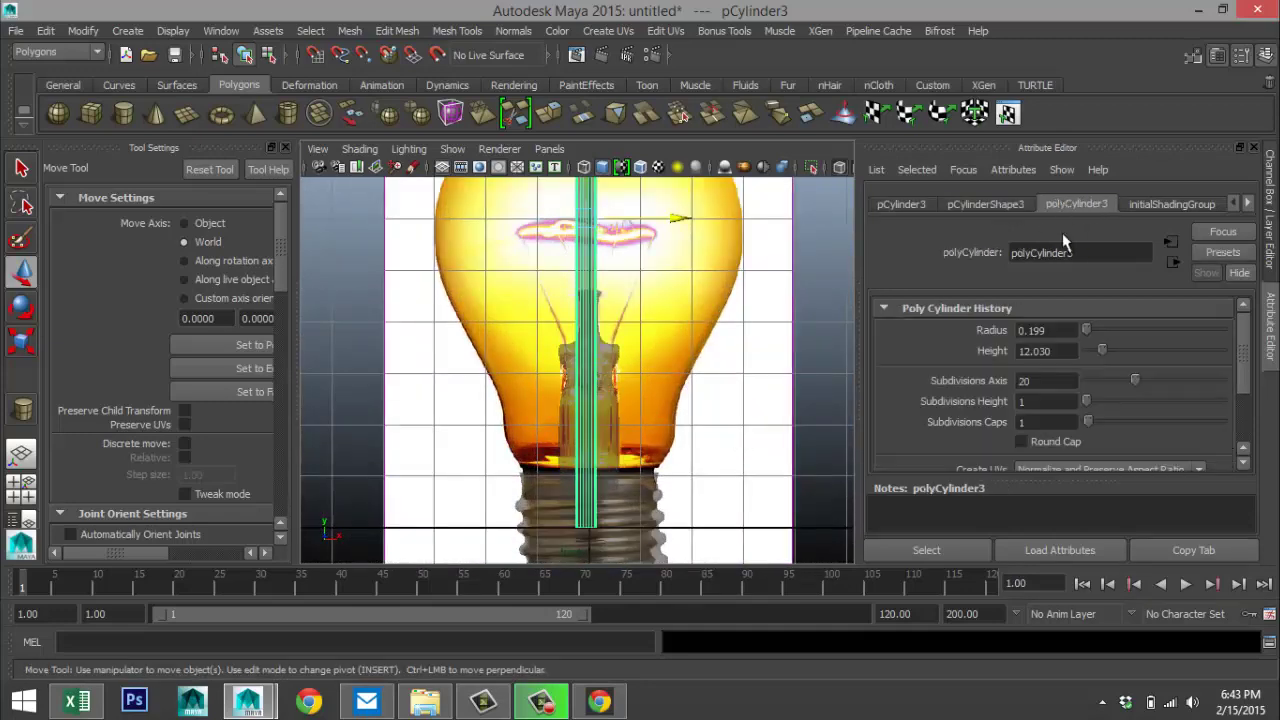
{"action": "type", "text": "40"}
{"action": "key", "text": "Return"}
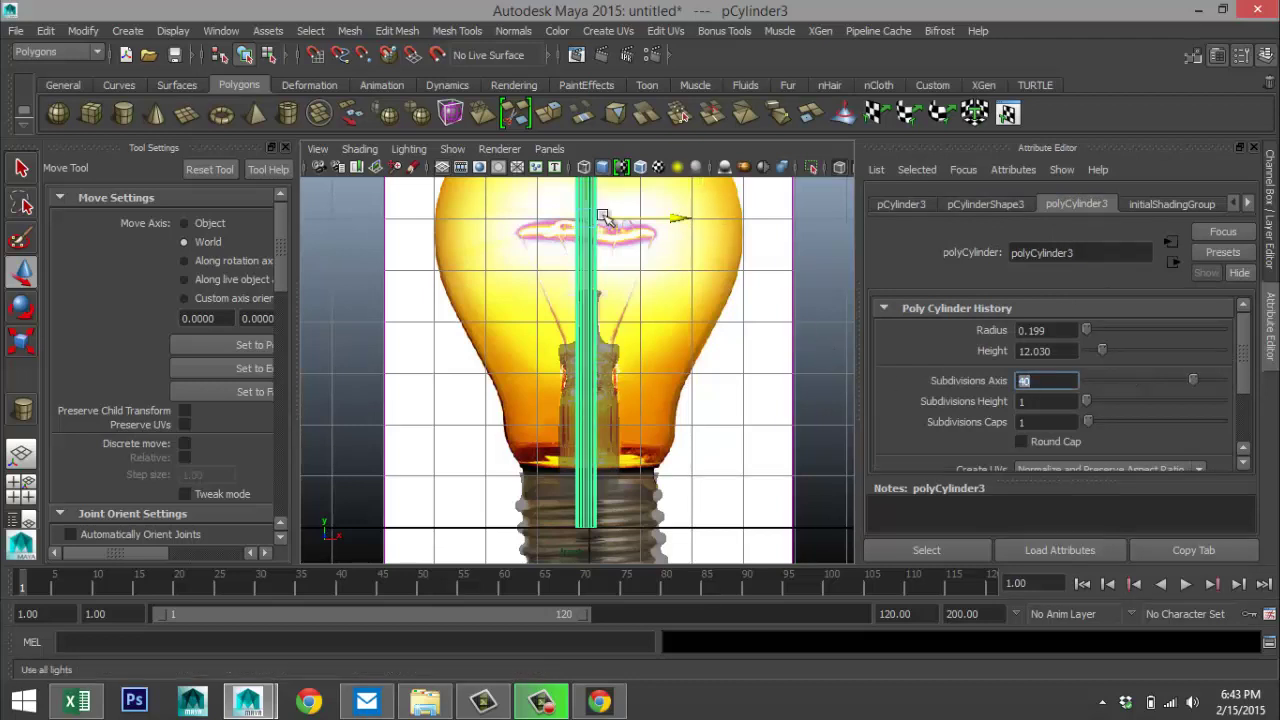
{"action": "left_click", "coordinate": [752, 411]}
{"action": "left_click", "coordinate": [581, 253]}
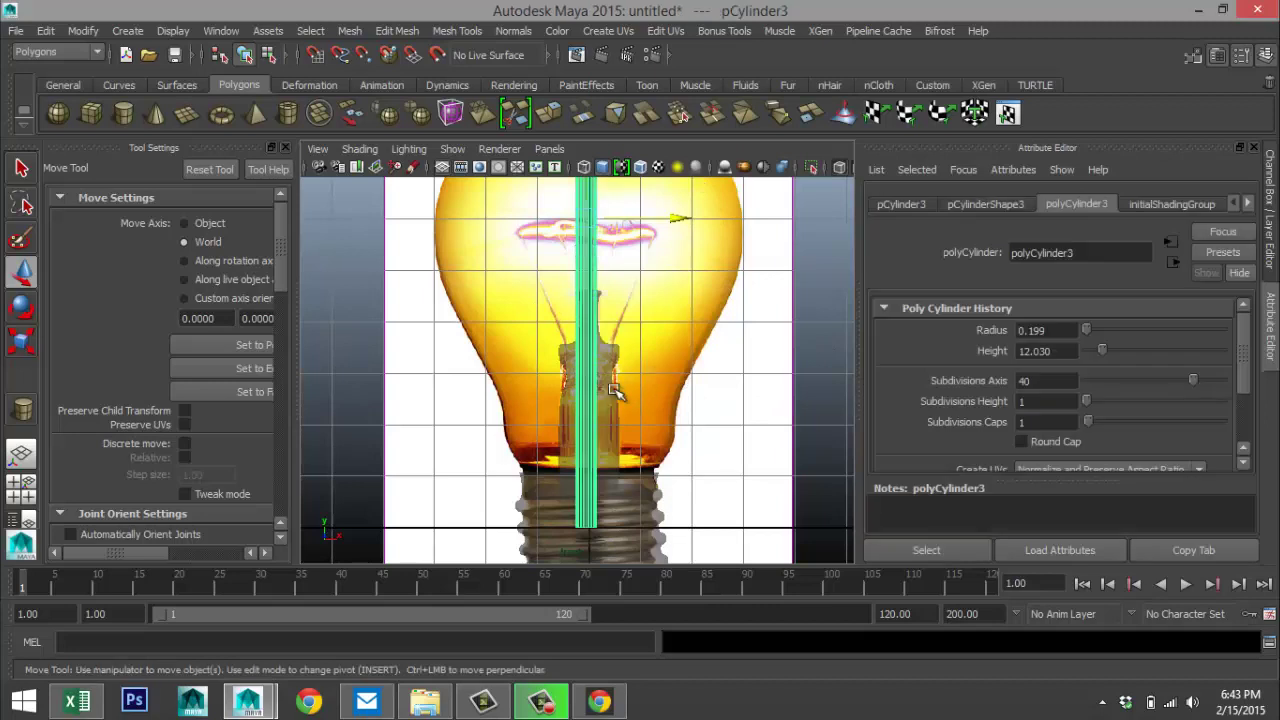
- Scale the cylinder uniformly to about 0.162 and move it to about X -0.399, Y 3.938, where the reference's left wire meets the support
{"action": "key", "text": "r"}
{"action": "left_click_drag", "start_coordinate": [584, 218], "coordinate": [358, 242]}
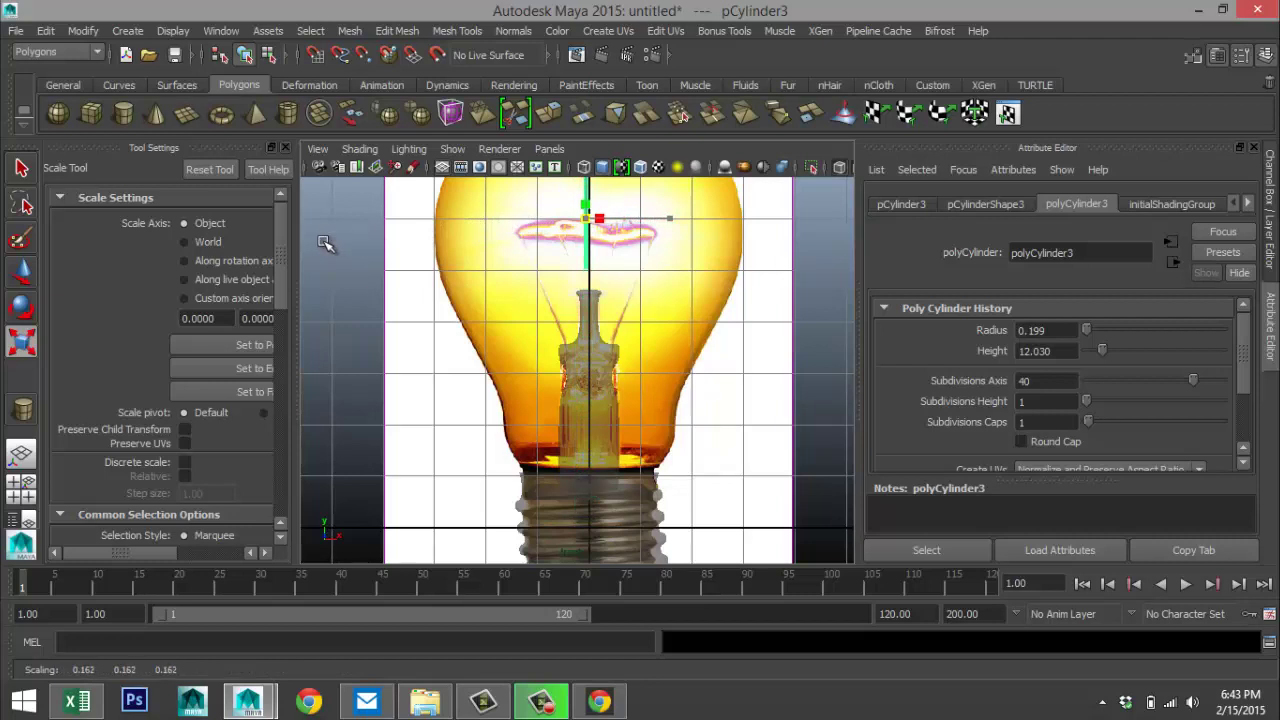
{"action": "key", "text": "w"}
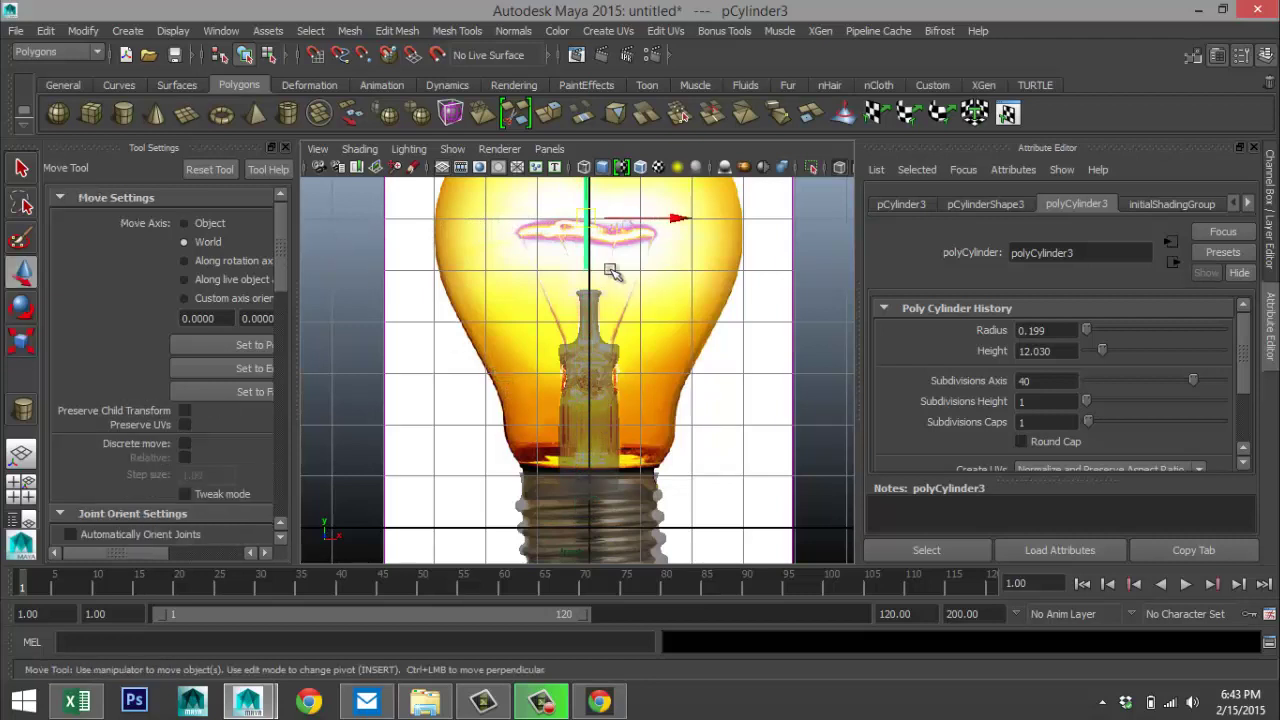
{"action": "left_click_drag", "start_coordinate": [590, 192], "coordinate": [592, 272]}
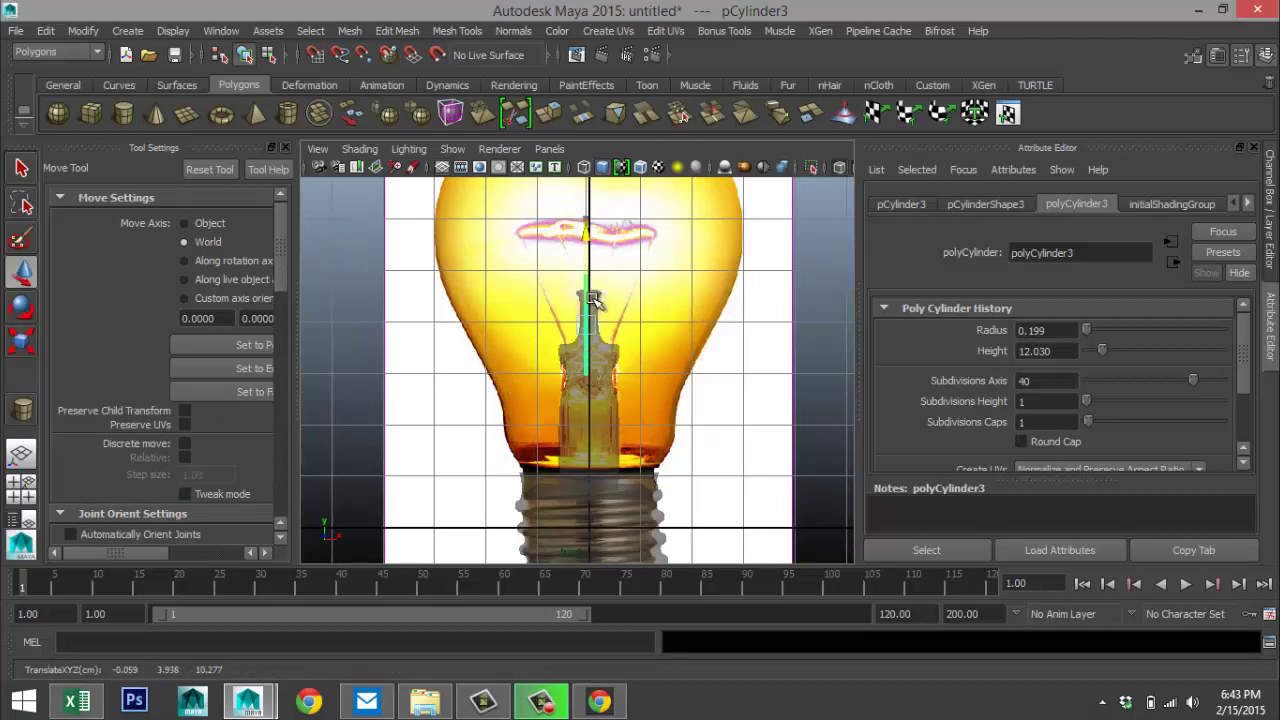
{"action": "left_click_drag", "start_coordinate": [676, 323], "coordinate": [662, 326]}
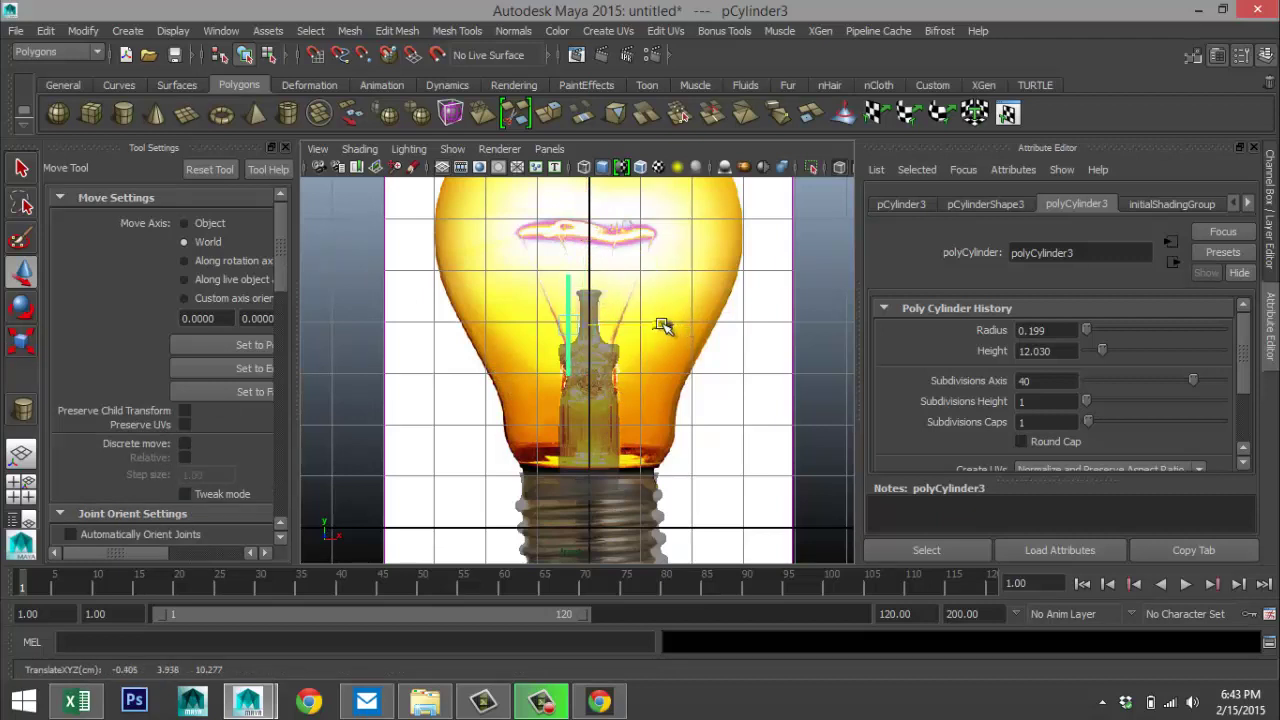
{"action": "scroll", "coordinate": [630, 395], "scroll_direction": "up", "scroll_amount": 5}
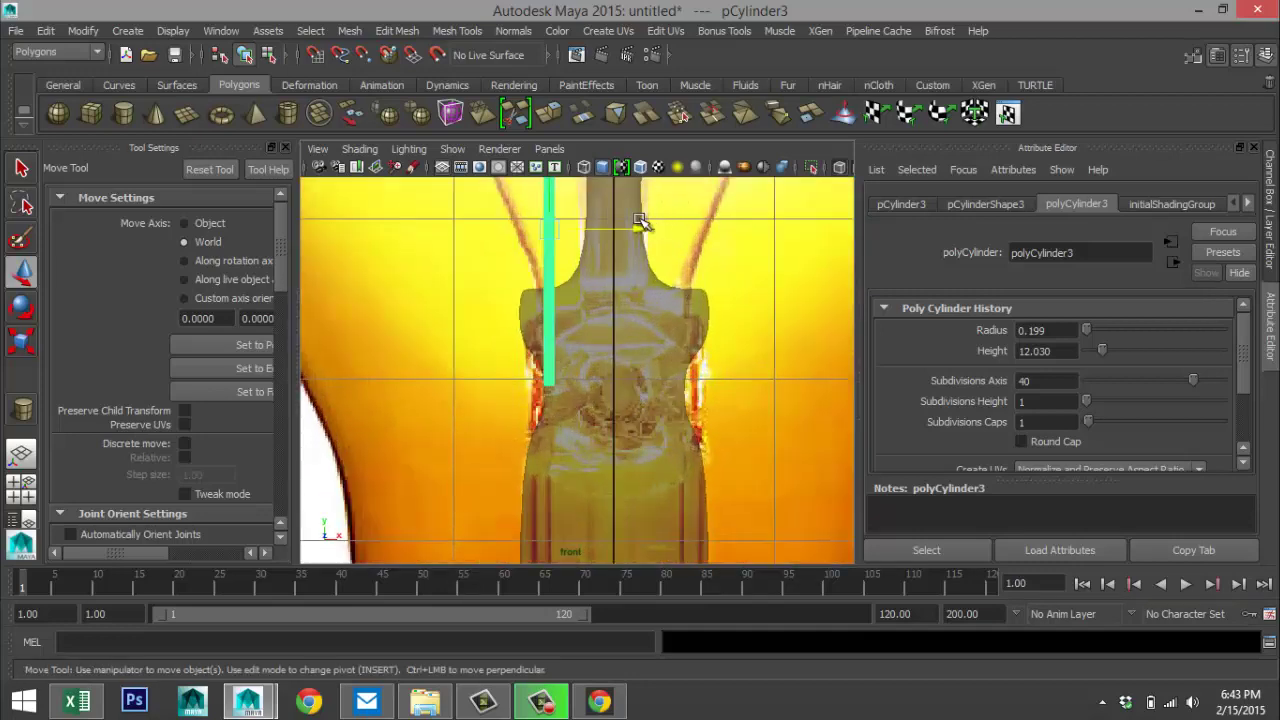
{"action": "left_click_drag", "start_coordinate": [641, 228], "coordinate": [643, 229]}
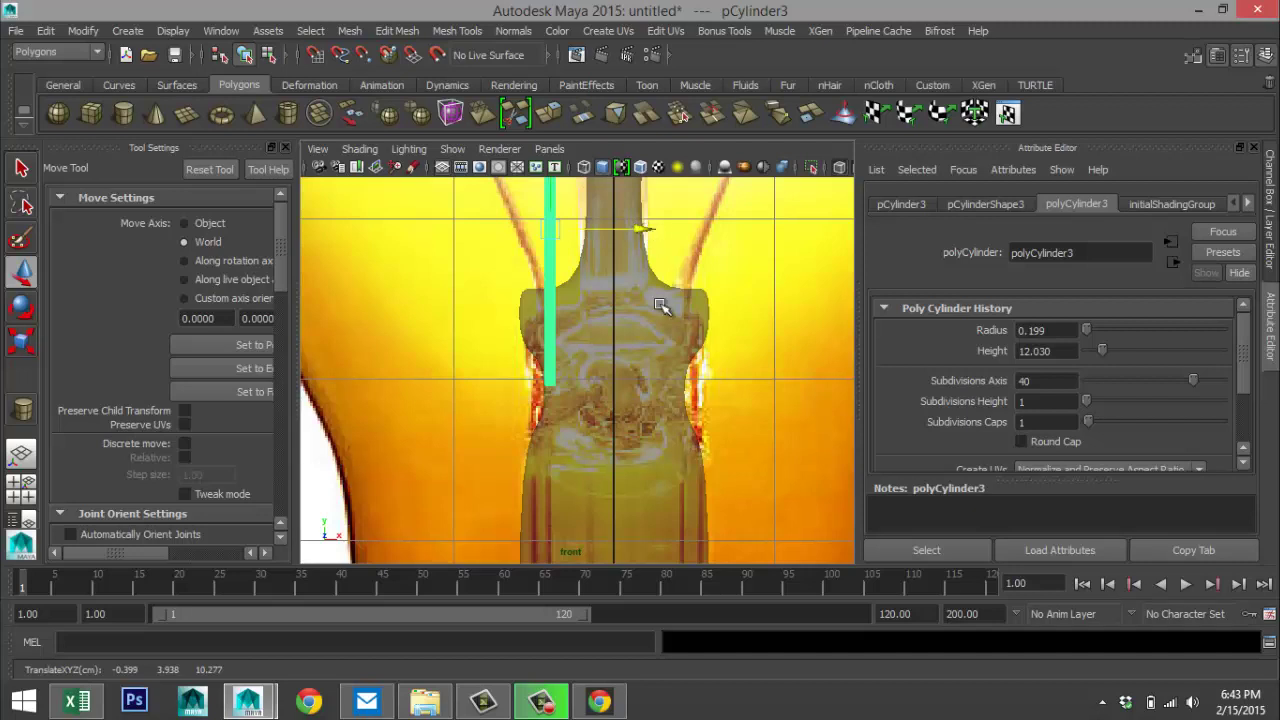
{"action": "middle_click_drag", "start_coordinate": [673, 304], "coordinate": [675, 341], "text": "alt"}
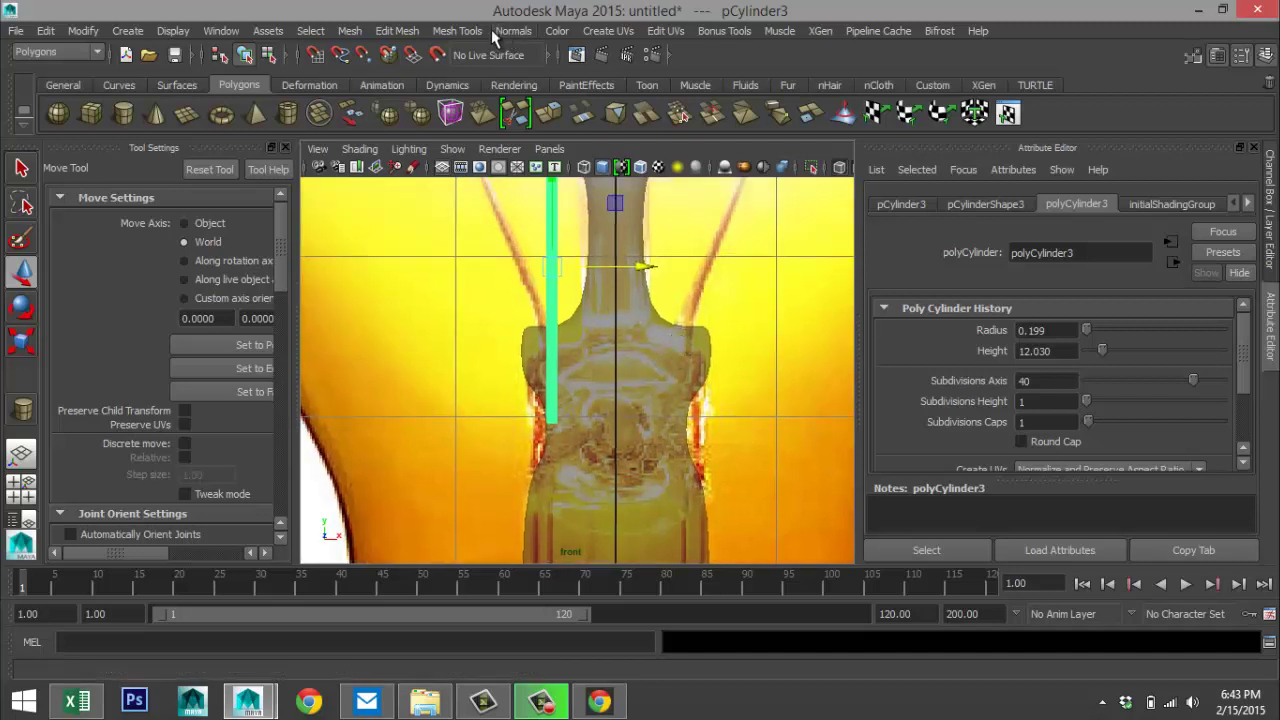
- Insert an edge loop using equal distance from edge around the thin cylinder, level with the filament support's shoulder
{"action": "left_click", "coordinate": [455, 33]}
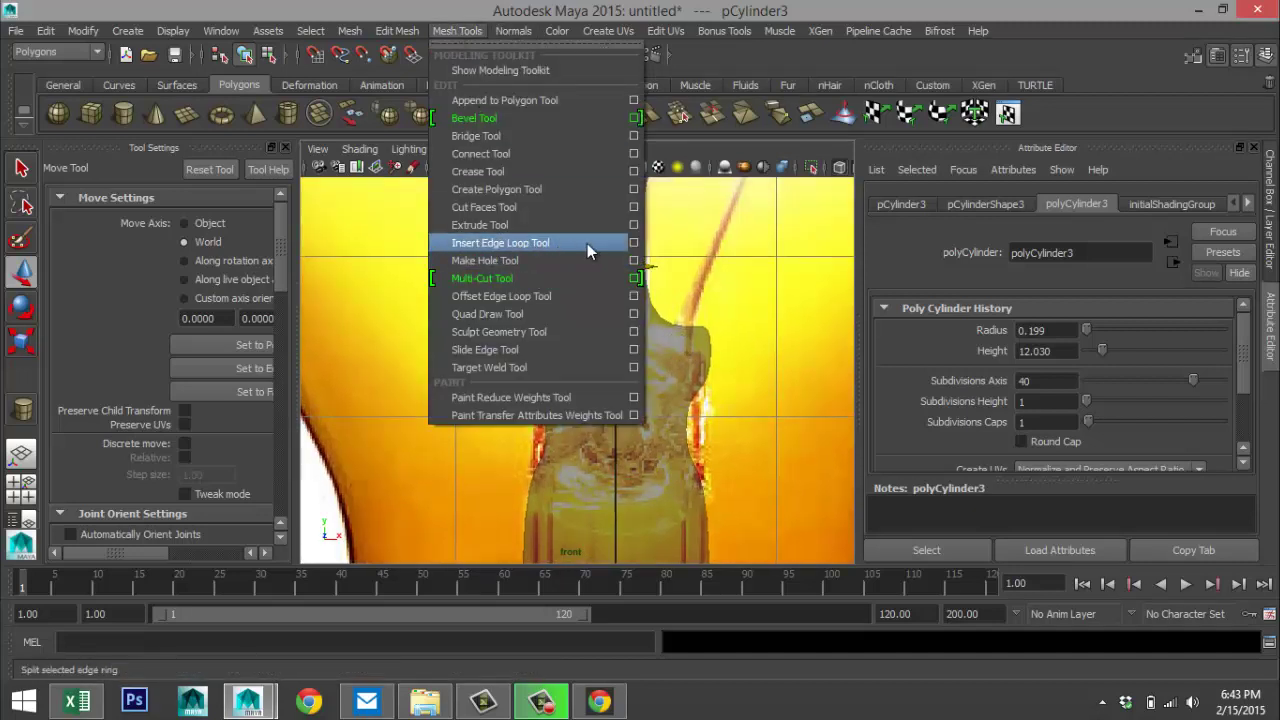
{"action": "left_click", "coordinate": [636, 248]}
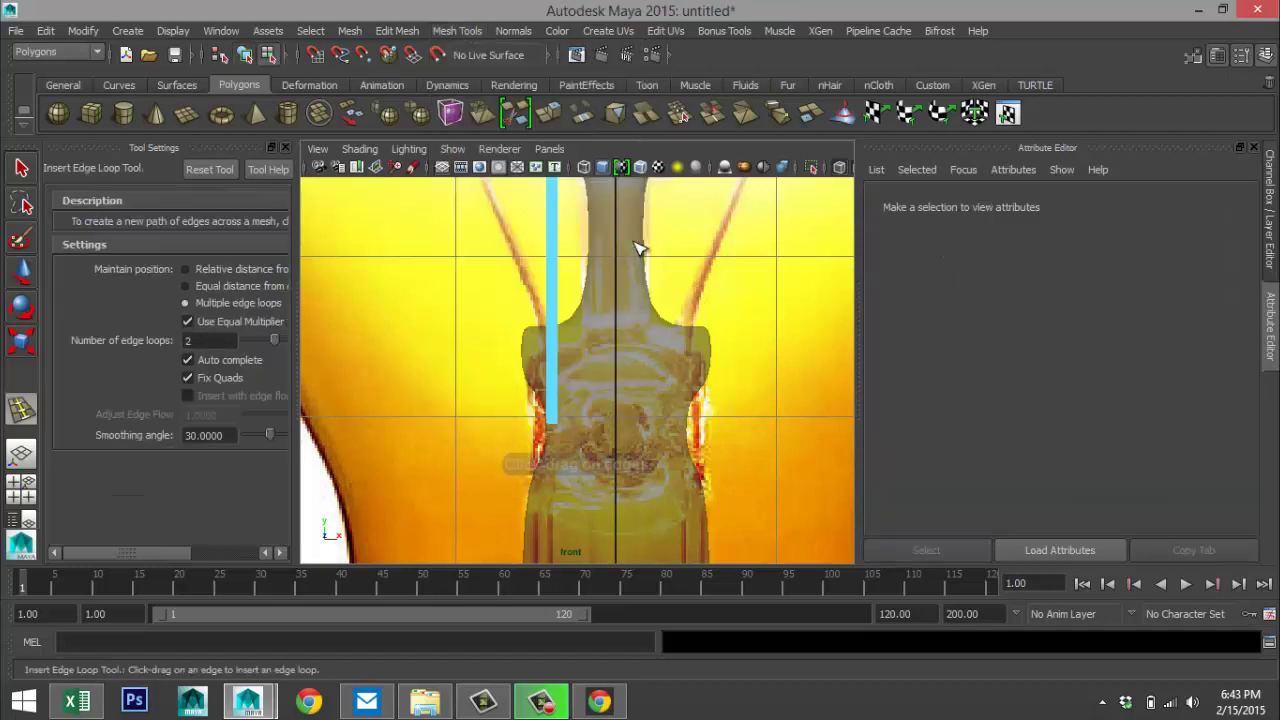
{"action": "left_click", "coordinate": [186, 285]}
{"action": "left_click", "coordinate": [285, 147]}
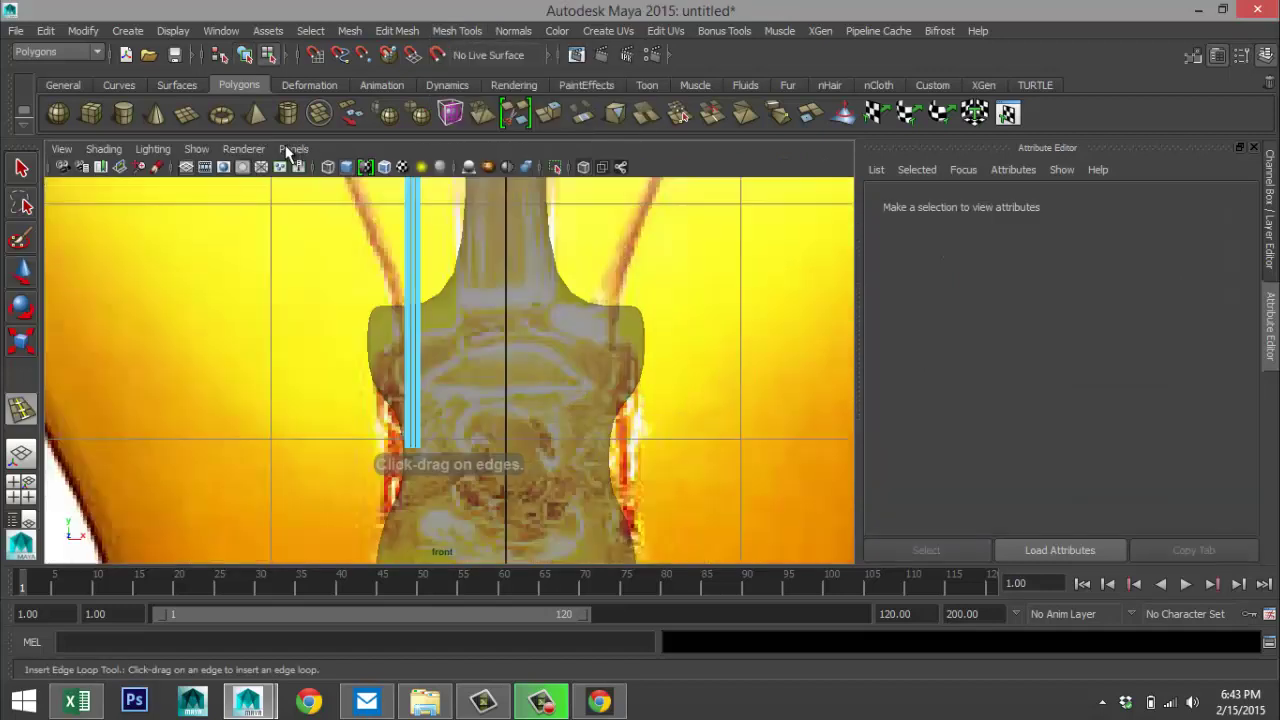
{"action": "left_click", "coordinate": [420, 312]}
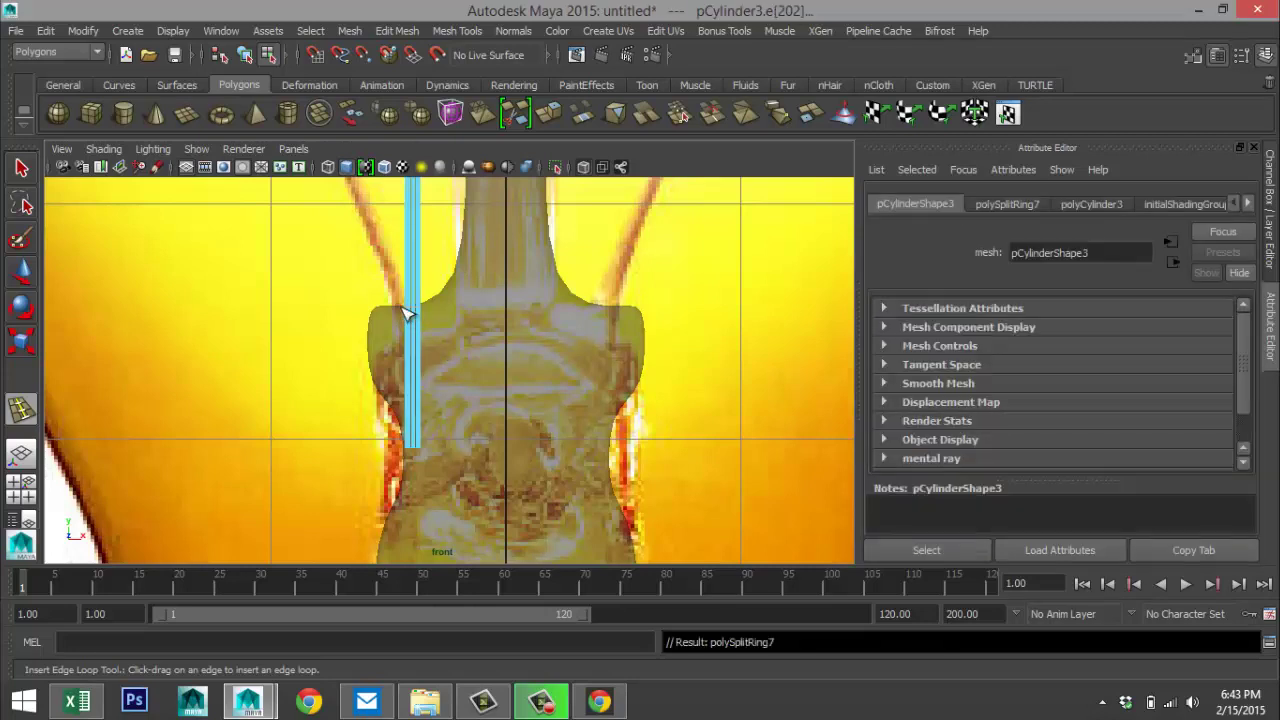
{"action": "scroll", "coordinate": [340, 287], "scroll_direction": "down", "scroll_amount": 5}
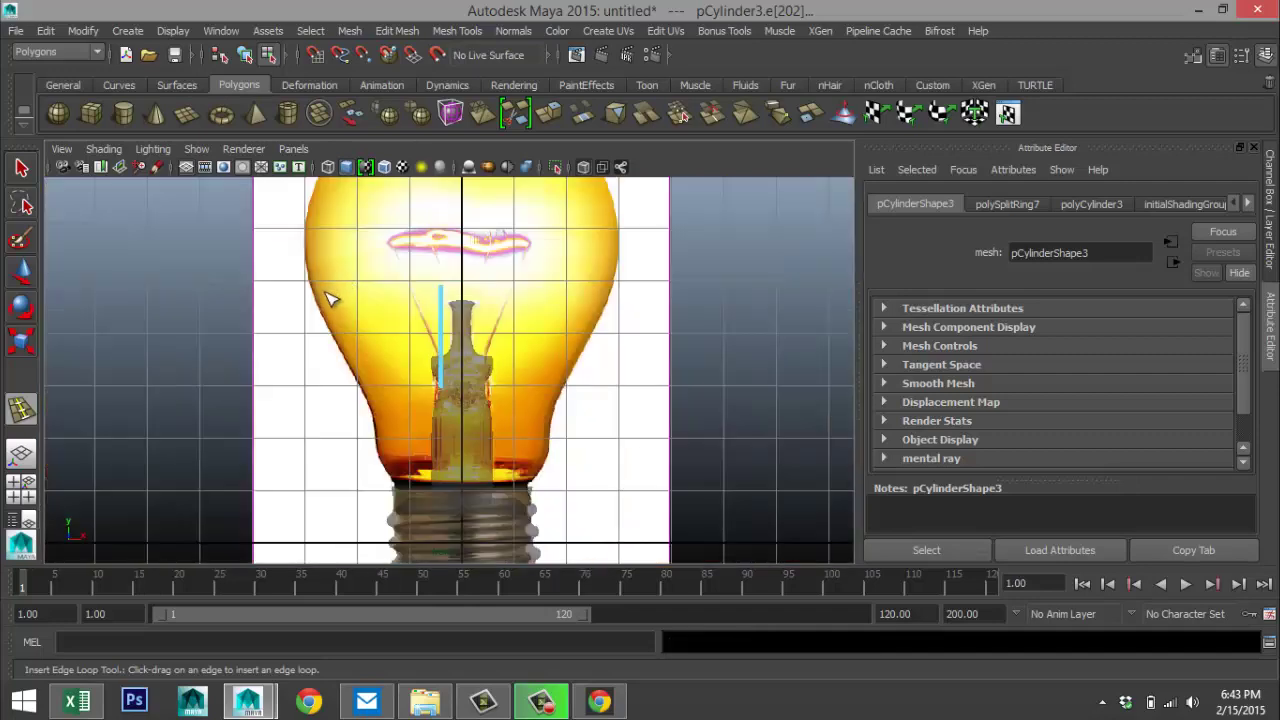
- Select the thin cylinder's top vertices and move them to the left end of the reference filament, forming a slanted wire
{"action": "key", "text": "q"}
{"action": "scroll", "coordinate": [560, 340], "scroll_direction": "up", "scroll_amount": 4}
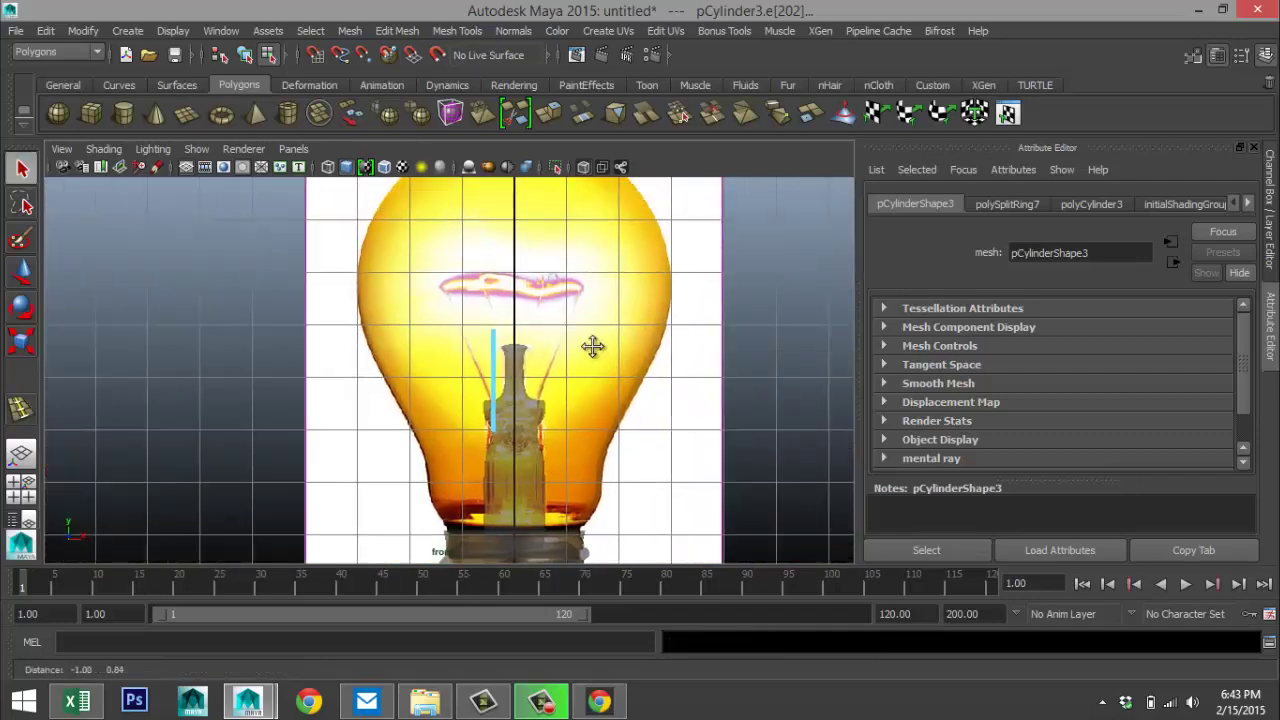
{"action": "scroll", "coordinate": [560, 340], "scroll_direction": "up", "scroll_amount": 4}
{"action": "middle_click_drag", "start_coordinate": [612, 330], "coordinate": [490, 421], "text": "alt"}
{"action": "right_click_drag", "start_coordinate": [499, 315], "coordinate": [430, 269]}
{"action": "left_click_drag", "start_coordinate": [442, 290], "coordinate": [535, 354]}
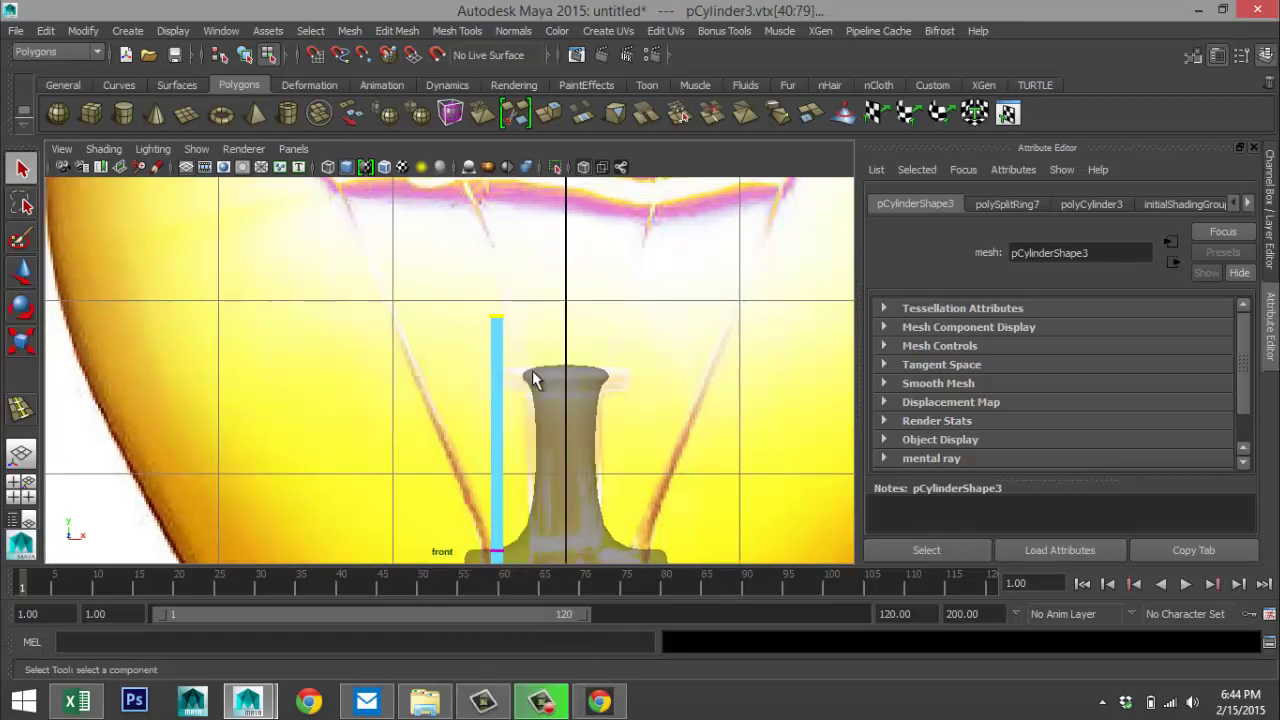
{"action": "key", "text": "w"}
{"action": "scroll", "coordinate": [537, 385], "scroll_direction": "down", "scroll_amount": 5}
{"action": "scroll", "coordinate": [540, 370], "scroll_direction": "up", "scroll_amount": 4}
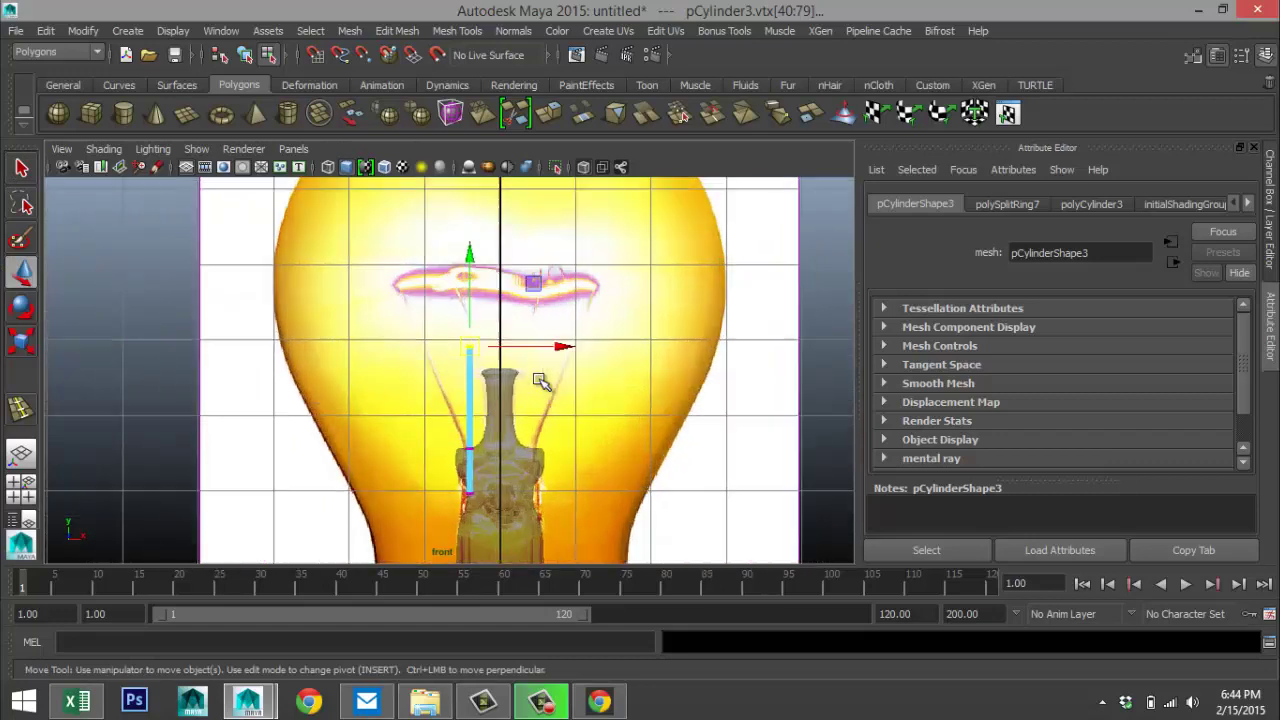
{"action": "left_click_drag", "start_coordinate": [478, 345], "coordinate": [394, 274]}
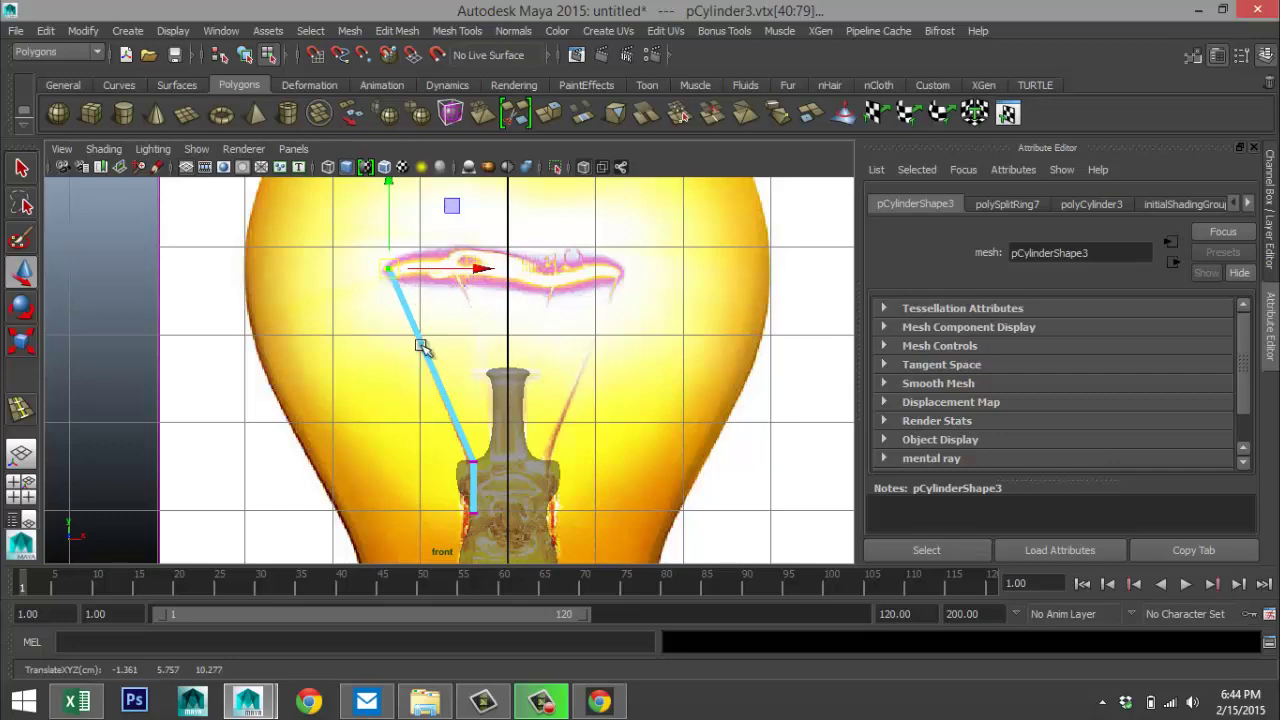
- Switch back to whole-object selection and move the bent wire along Z to the filament support
{"action": "left_click", "coordinate": [26, 503]}
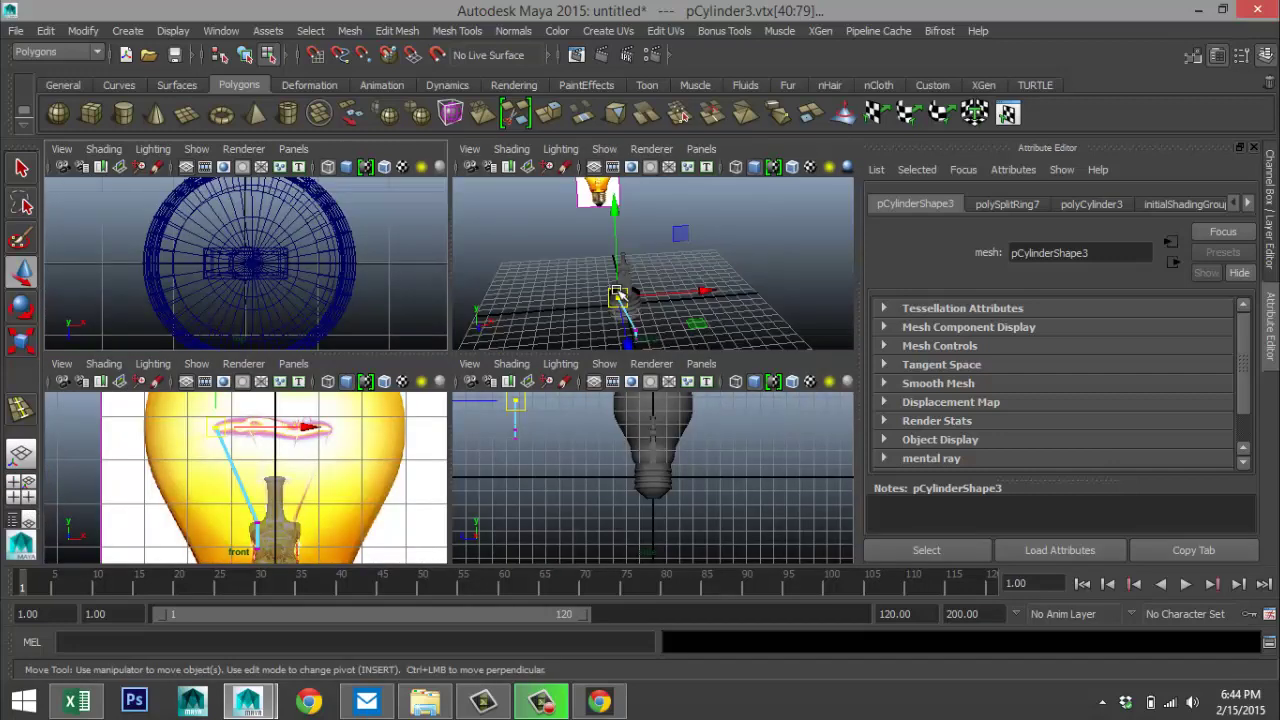
{"action": "key", "text": "space"}
{"action": "key", "text": "f"}
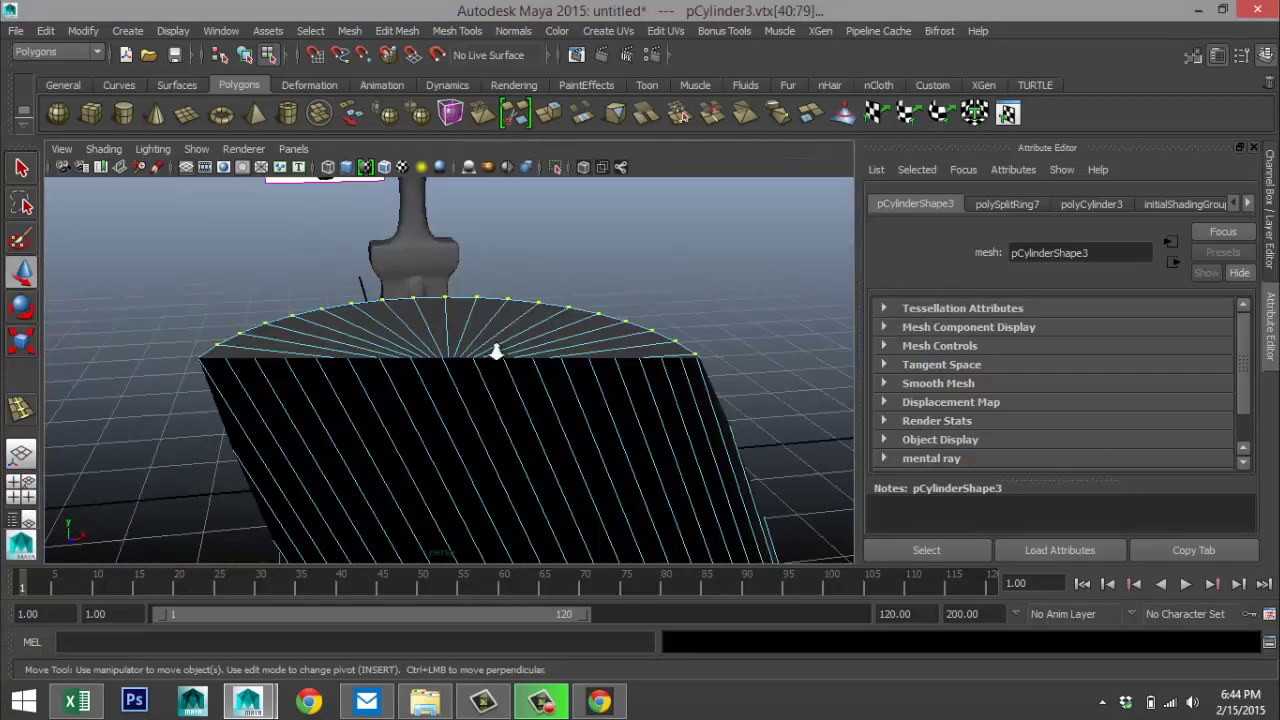
{"action": "scroll", "coordinate": [496, 352], "scroll_direction": "down", "scroll_amount": 6}
{"action": "left_click_drag", "start_coordinate": [271, 372], "coordinate": [520, 424], "text": "alt"}
{"action": "middle_click_drag", "start_coordinate": [331, 403], "coordinate": [389, 404], "text": "alt"}
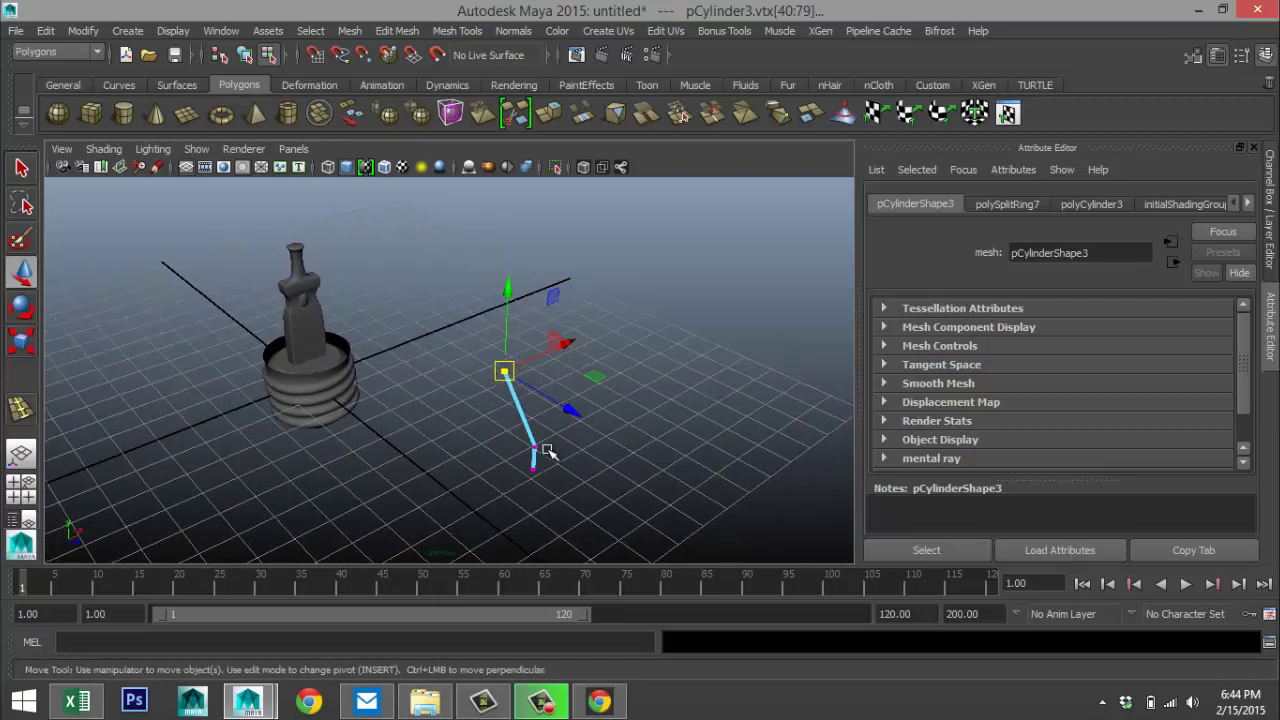
{"action": "right_click_drag", "start_coordinate": [524, 422], "coordinate": [600, 229]}
{"action": "left_click", "coordinate": [524, 418]}
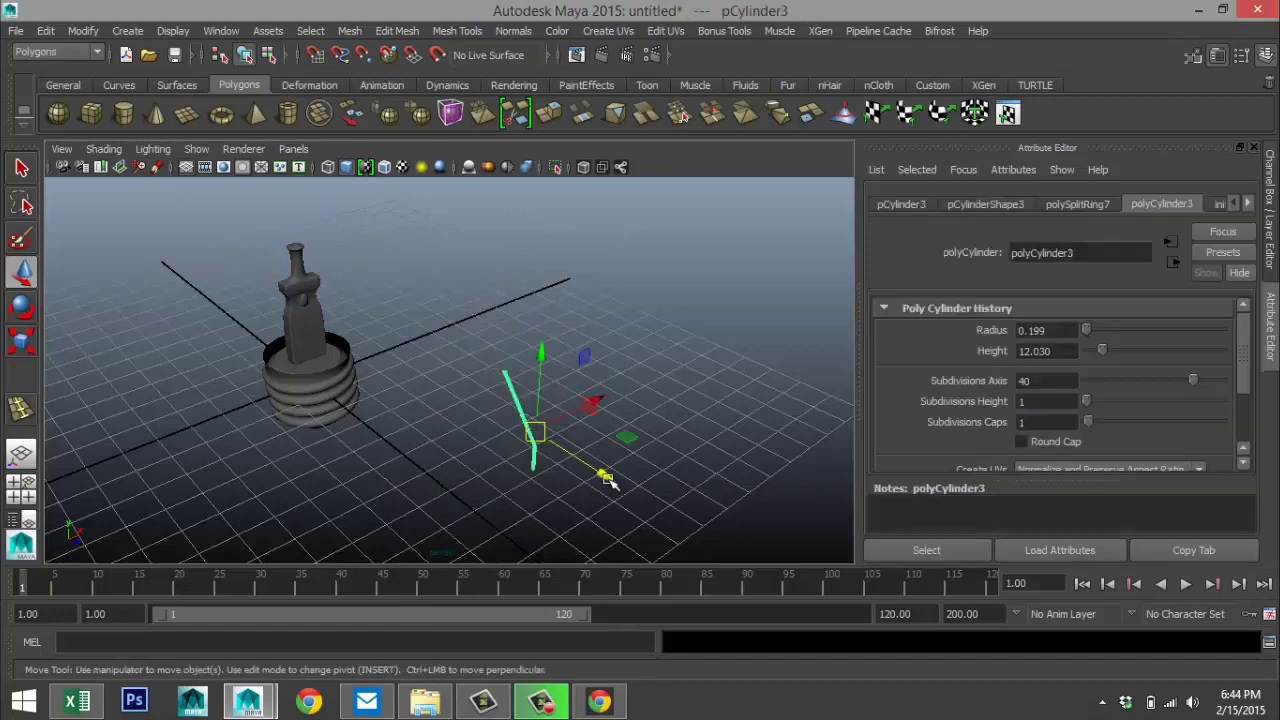
{"action": "middle_click_drag", "start_coordinate": [524, 418], "coordinate": [325, 284]}
- Centre the wire on the filament support's midline in the top view, at a Z translation of about -0.006
{"action": "left_click", "coordinate": [21, 488]}
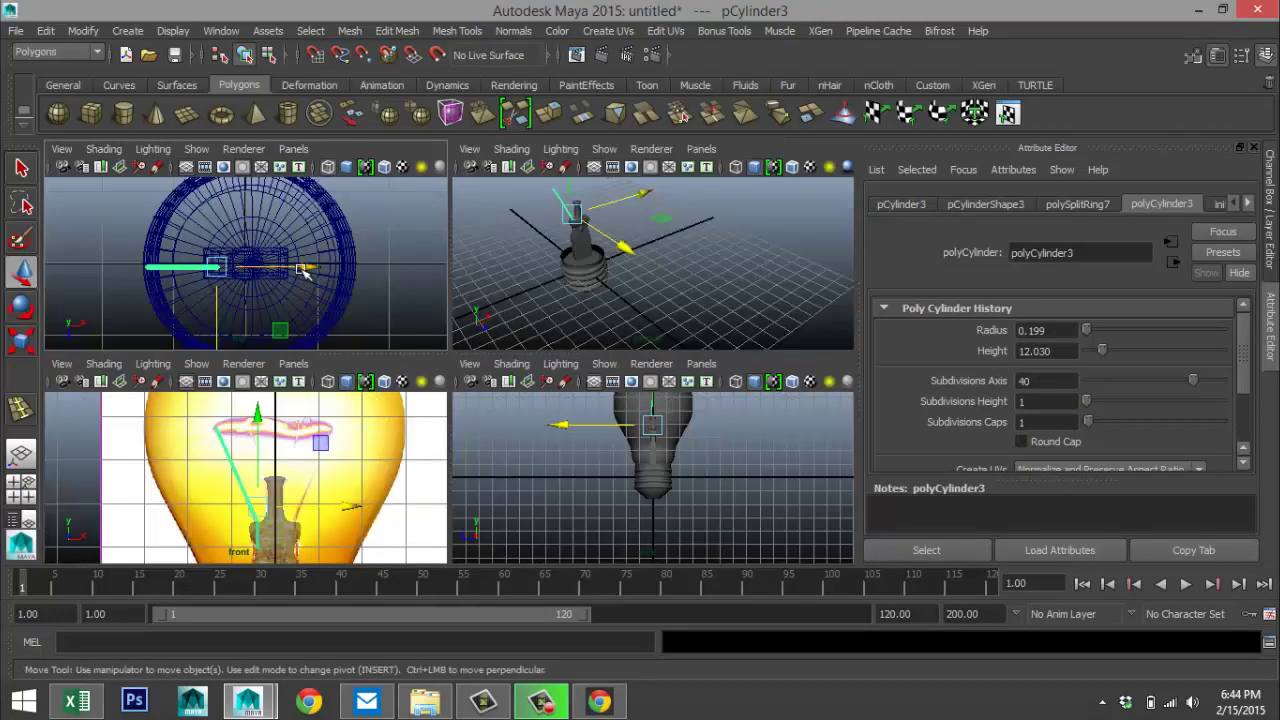
{"action": "key", "text": "space"}
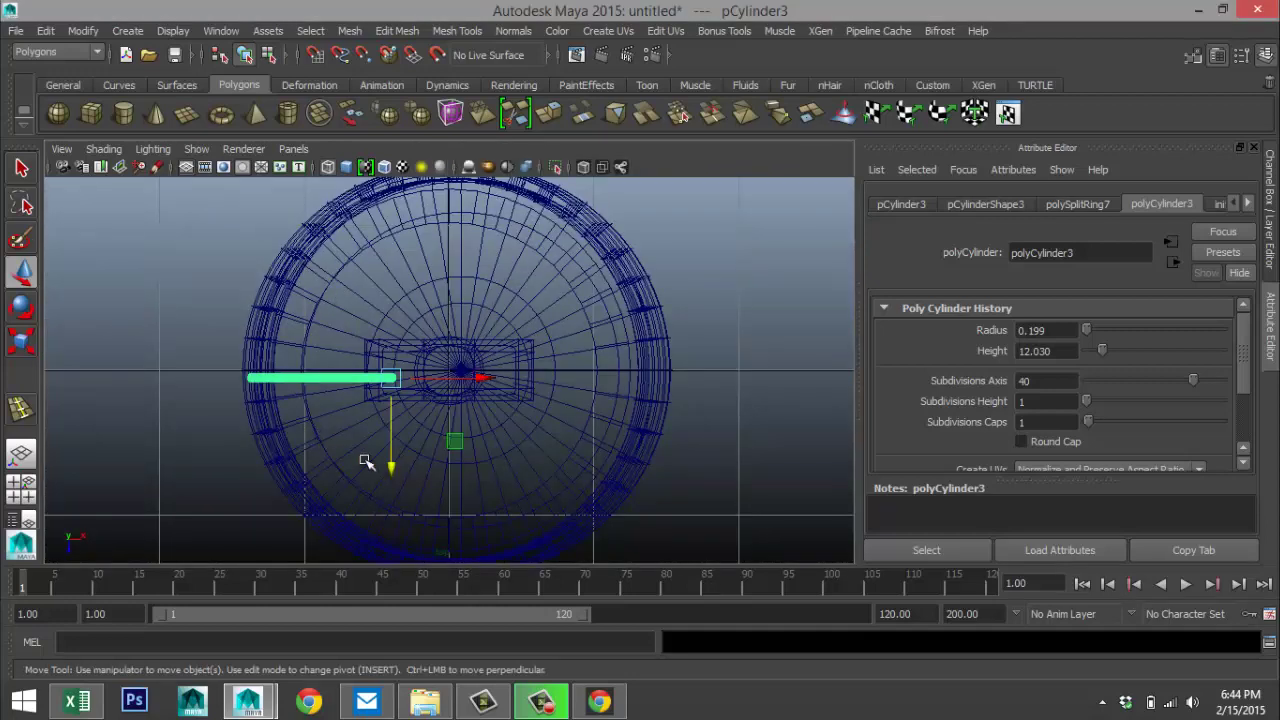
{"action": "left_click_drag", "start_coordinate": [390, 466], "coordinate": [394, 460]}
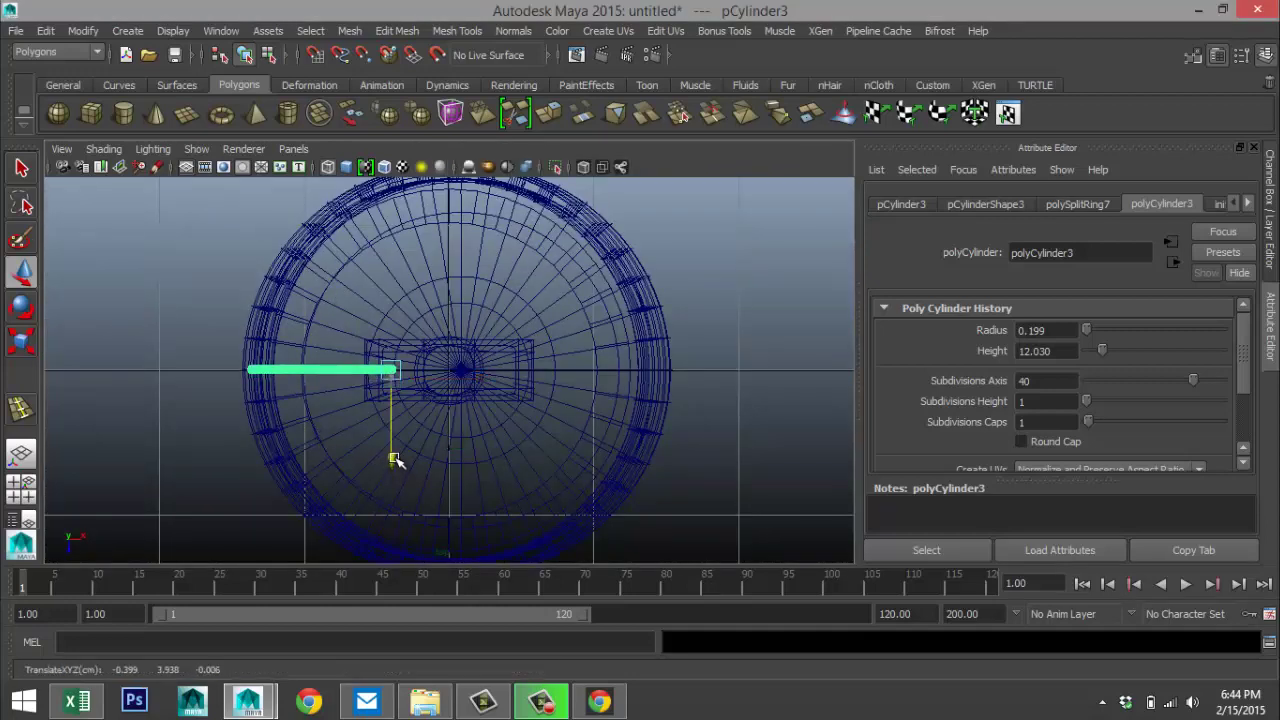
{"action": "left_click", "coordinate": [21, 488]}
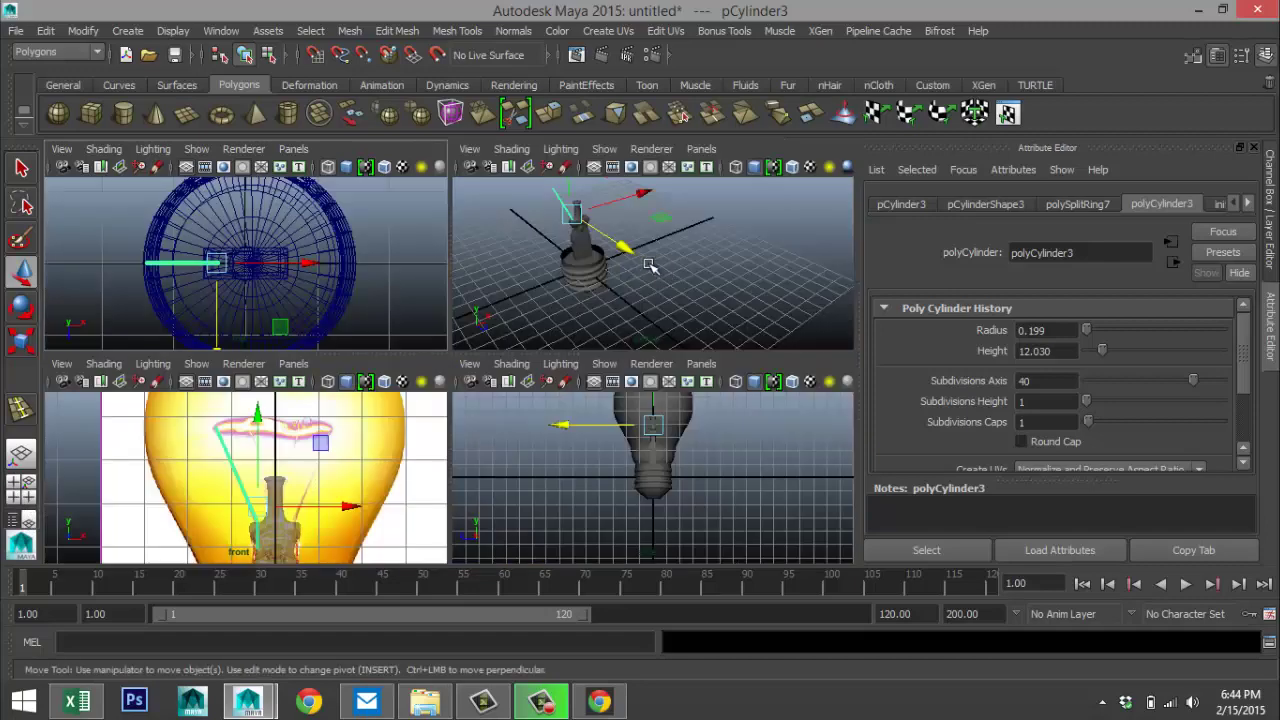
{"action": "key", "text": "space"}
{"action": "middle_click_drag", "start_coordinate": [283, 401], "coordinate": [486, 470], "text": "alt"}
{"action": "left_click_drag", "start_coordinate": [520, 403], "coordinate": [363, 423], "text": "alt"}
{"action": "middle_click_drag", "start_coordinate": [363, 423], "coordinate": [338, 431], "text": "alt"}
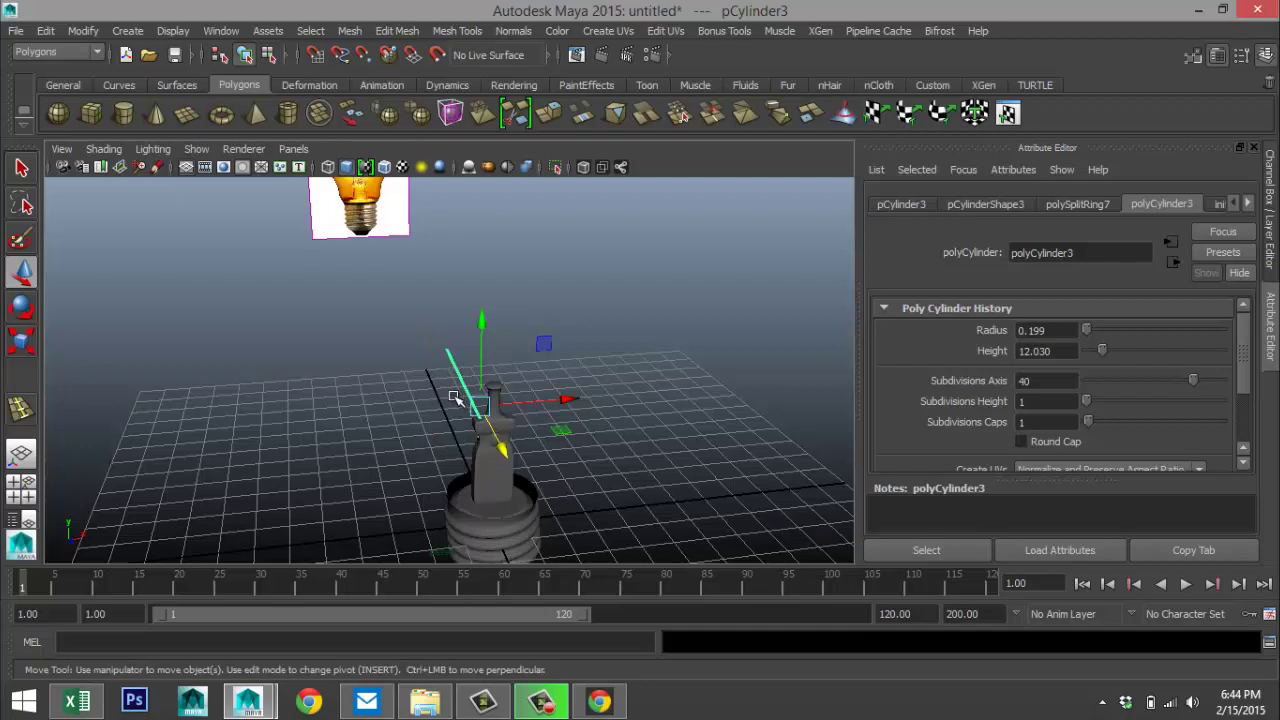
- Try to insert an edge loop near the upper end of the slanted wire, and undo it
{"action": "left_click", "coordinate": [22, 488]}
{"action": "scroll", "coordinate": [347, 474], "scroll_direction": "down", "scroll_amount": 3}
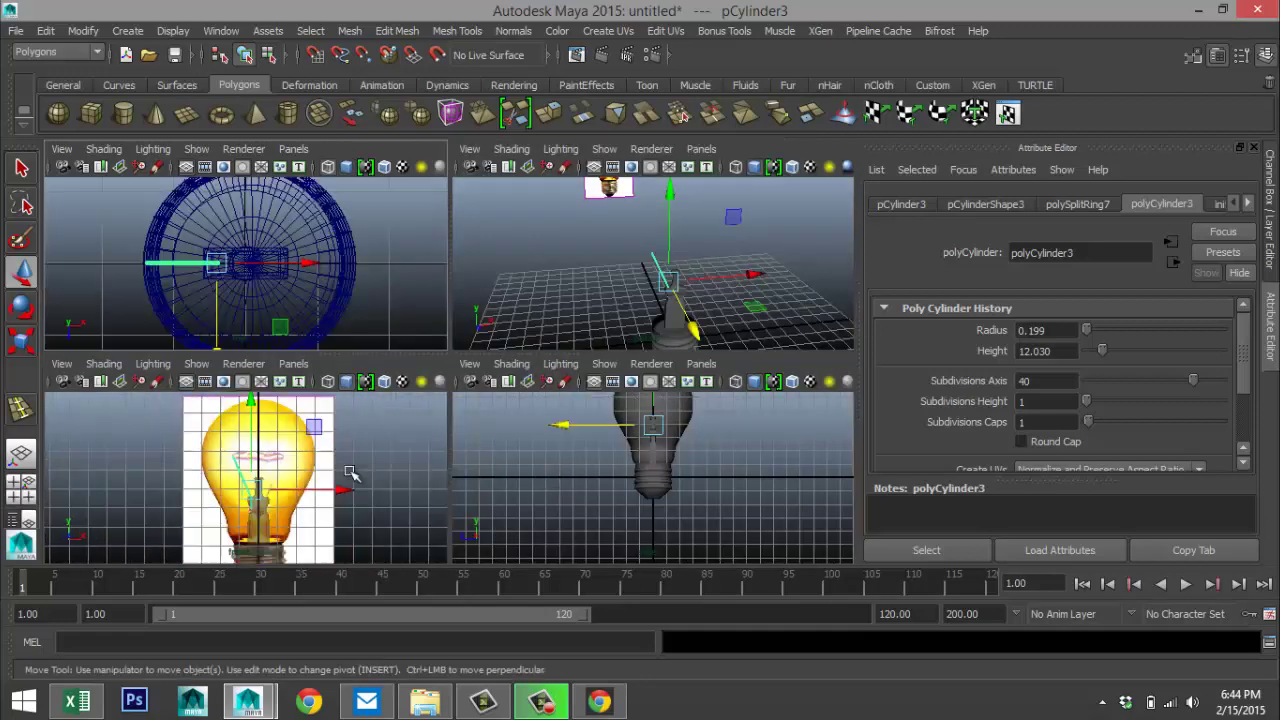
{"action": "scroll", "coordinate": [285, 460], "scroll_direction": "up", "scroll_amount": 2}
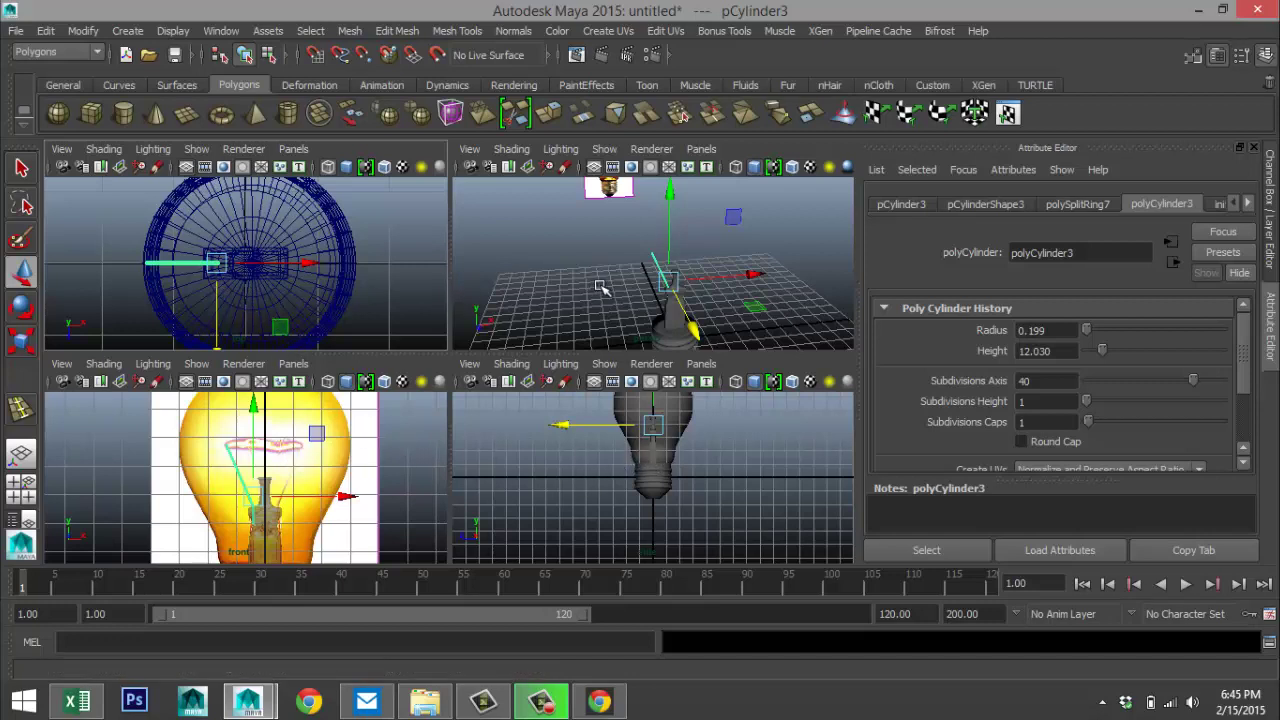
{"action": "key", "text": "space"}
{"action": "scroll", "coordinate": [443, 396], "scroll_direction": "up", "scroll_amount": 4}
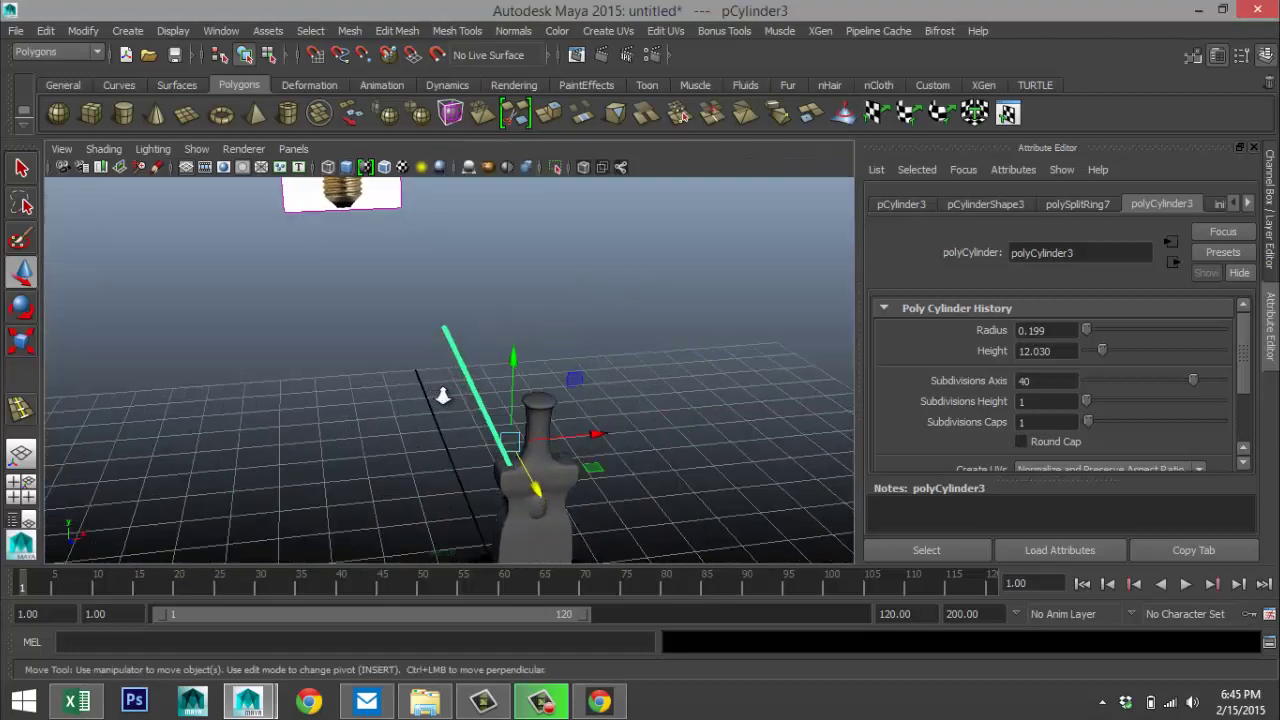
{"action": "scroll", "coordinate": [441, 397], "scroll_direction": "up", "scroll_amount": 2}
{"action": "middle_click_drag", "start_coordinate": [436, 395], "coordinate": [457, 387], "text": "alt"}
{"action": "scroll", "coordinate": [457, 385], "scroll_direction": "up", "scroll_amount": 4}
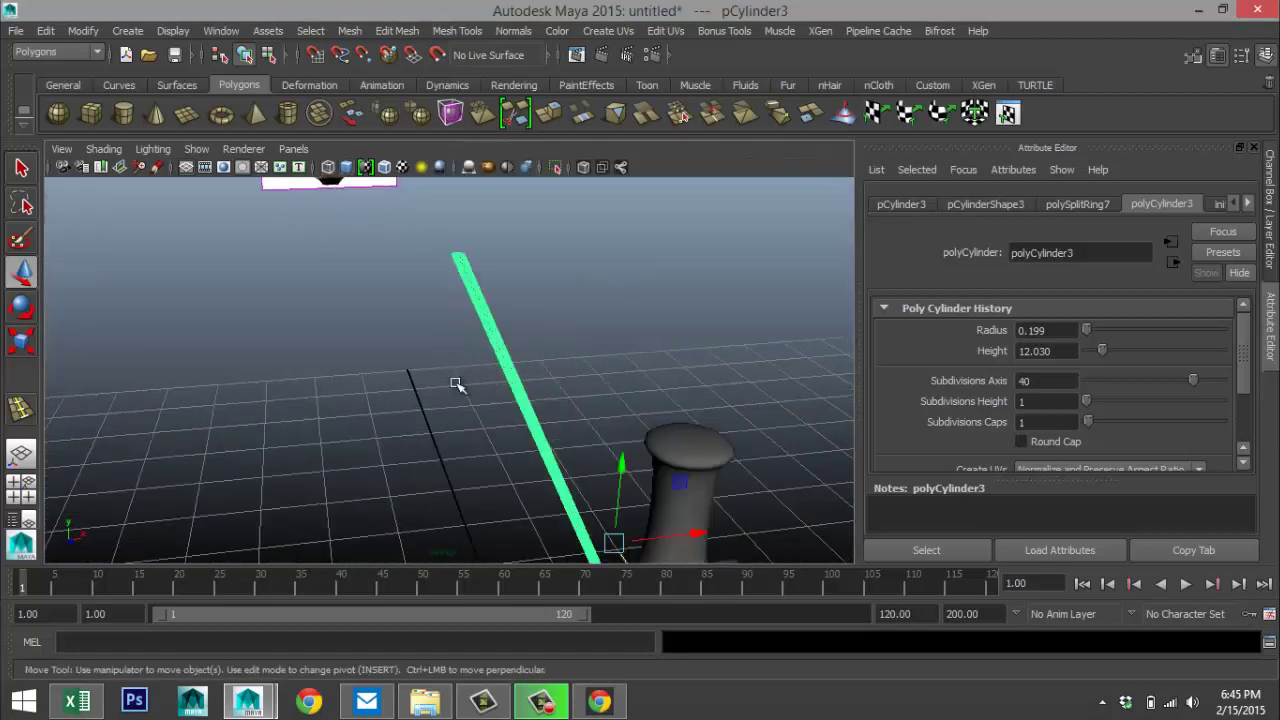
{"action": "scroll", "coordinate": [456, 384], "scroll_direction": "up", "scroll_amount": 2}
{"action": "middle_click_drag", "start_coordinate": [426, 322], "coordinate": [428, 497], "text": "alt"}
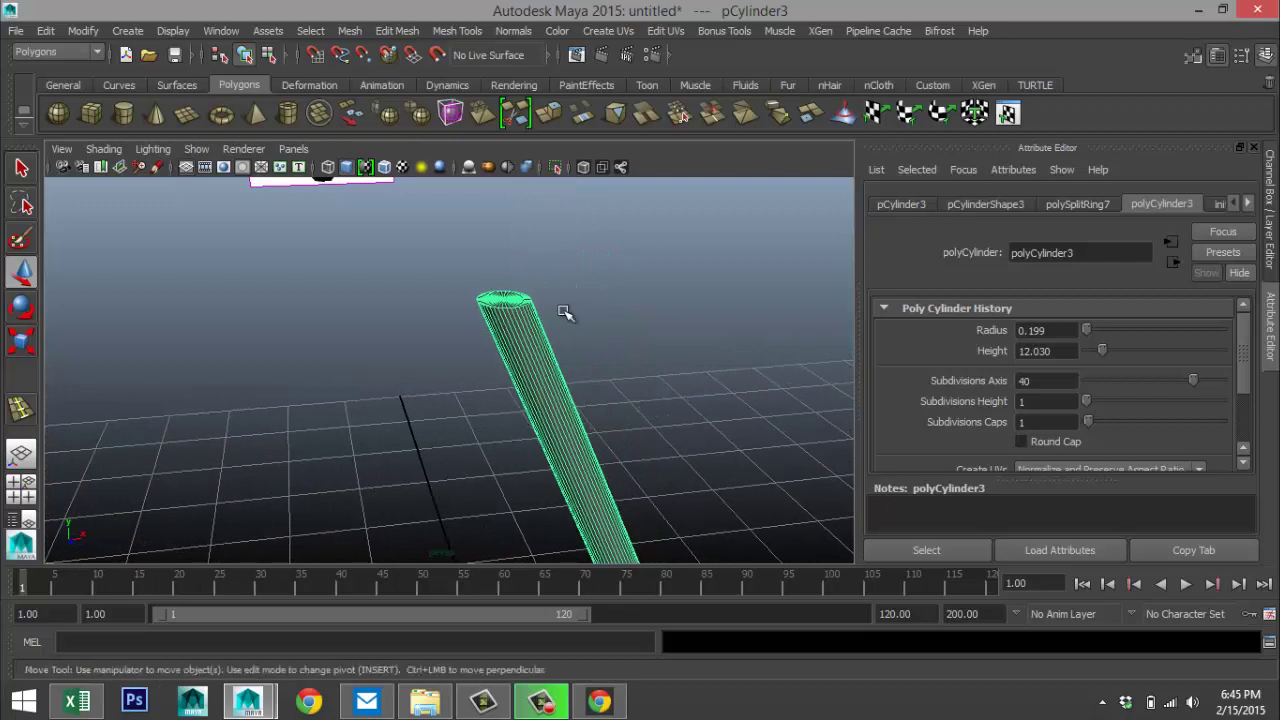
{"action": "left_click", "coordinate": [456, 31]}
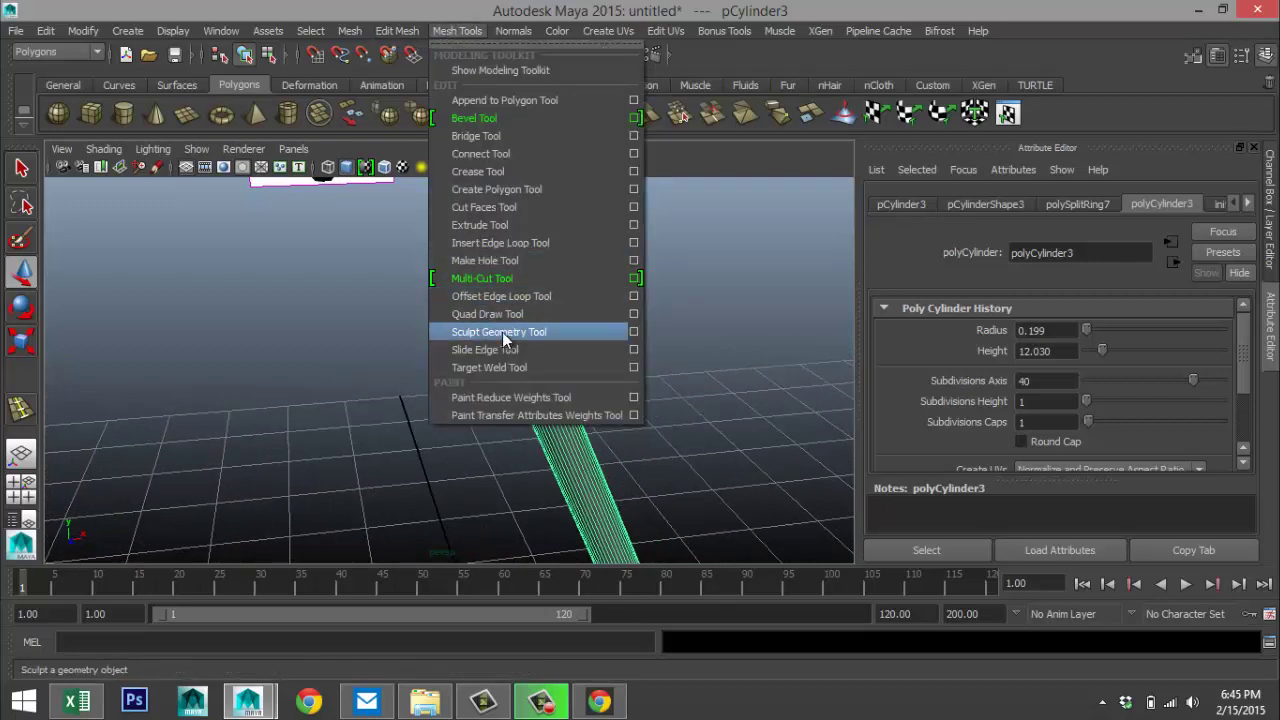
{"action": "left_click", "coordinate": [526, 243]}
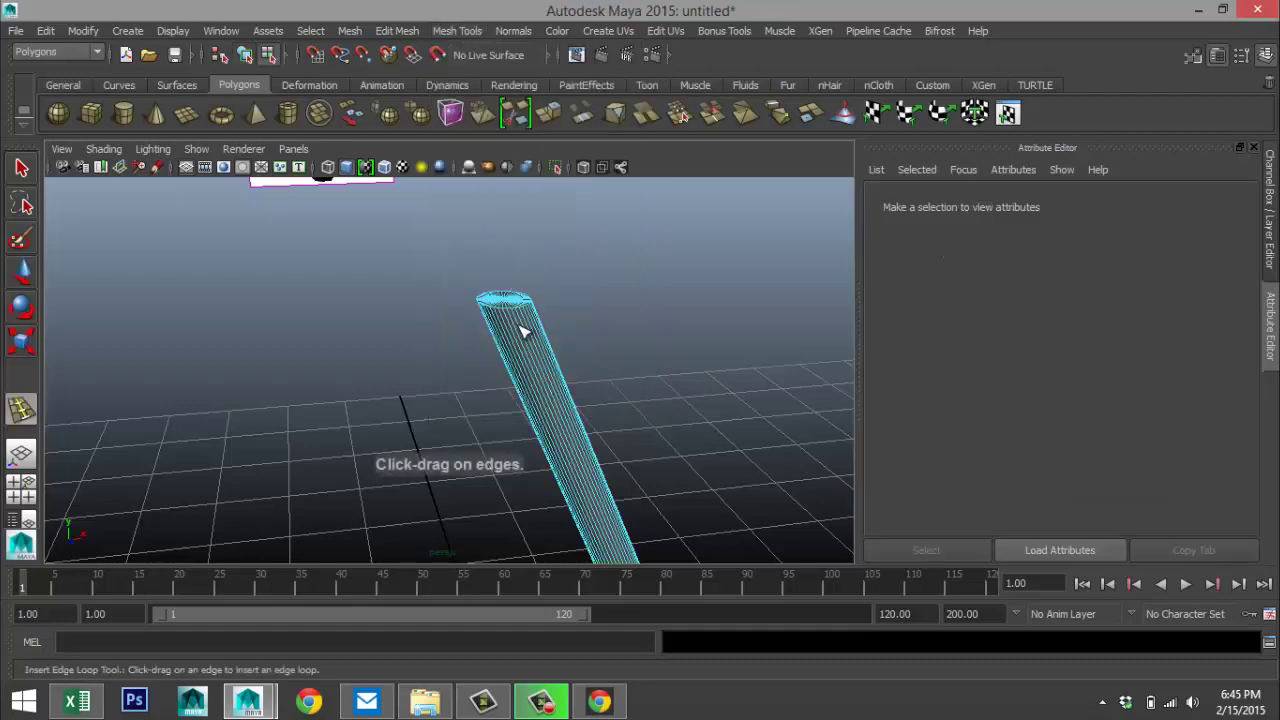
{"action": "mouse_move", "coordinate": [521, 329]}
{"action": "left_mouse_down"}
{"action": "mouse_move", "coordinate": [471, 354]}
{"action": "mouse_move", "coordinate": [517, 334]}
{"action": "left_mouse_up"}
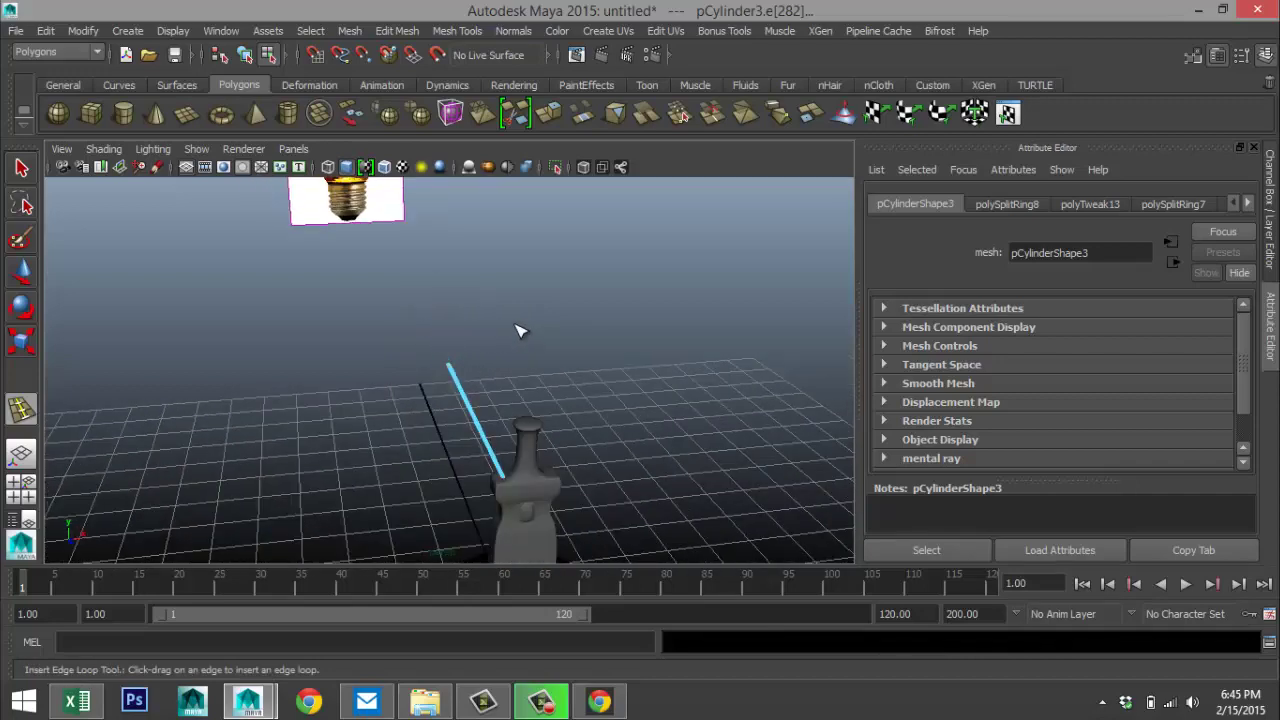
{"action": "middle_click_drag", "start_coordinate": [519, 323], "coordinate": [531, 326], "text": "alt"}
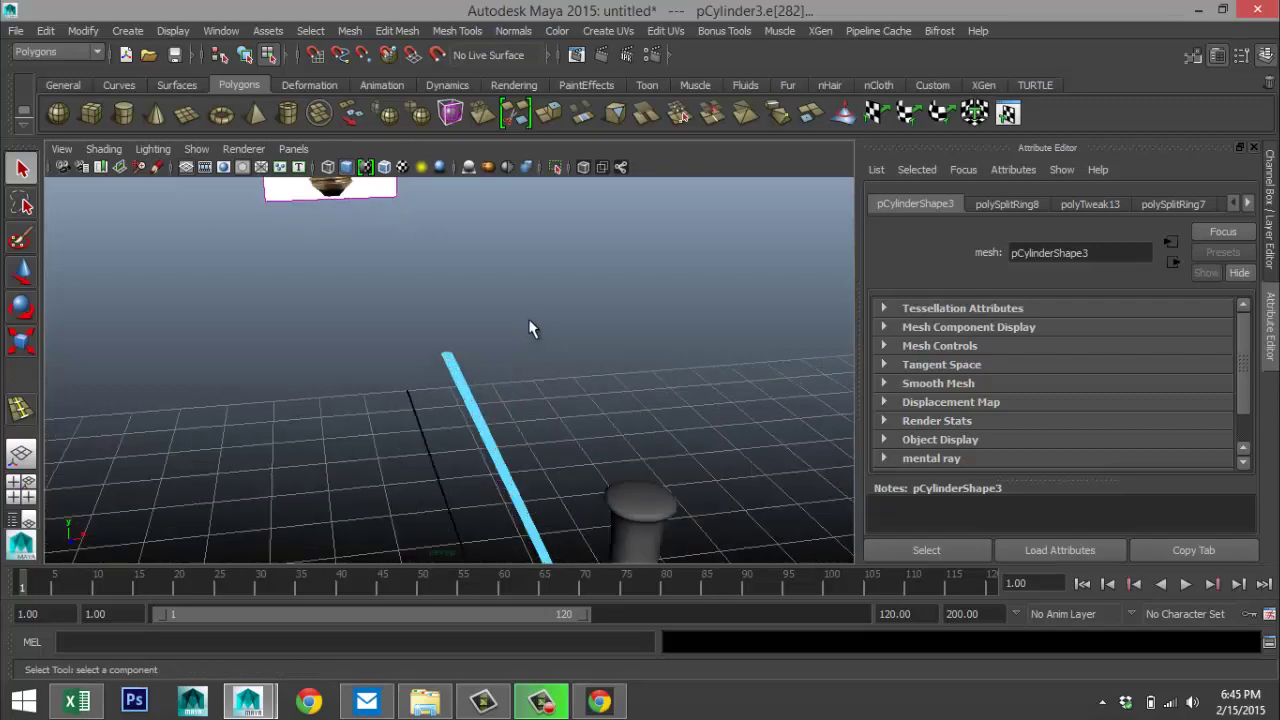
{"action": "key", "text": "f"}
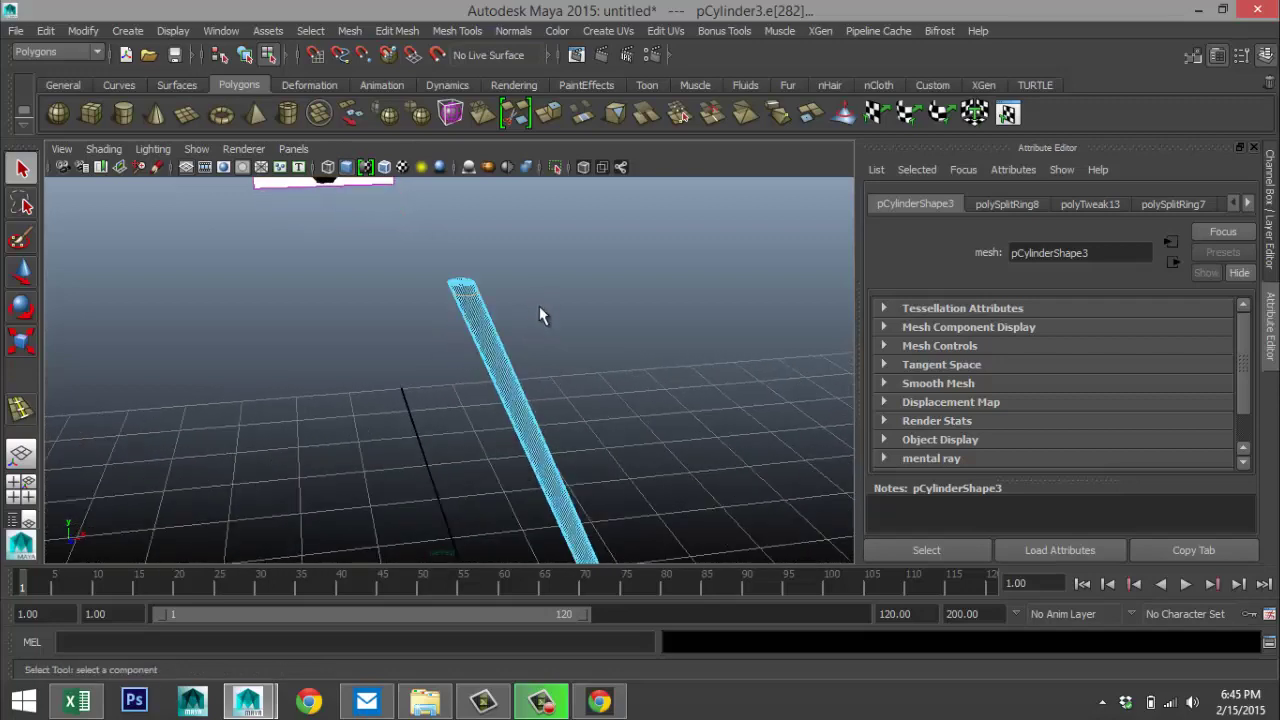
{"action": "key", "text": "ctrl+z"}
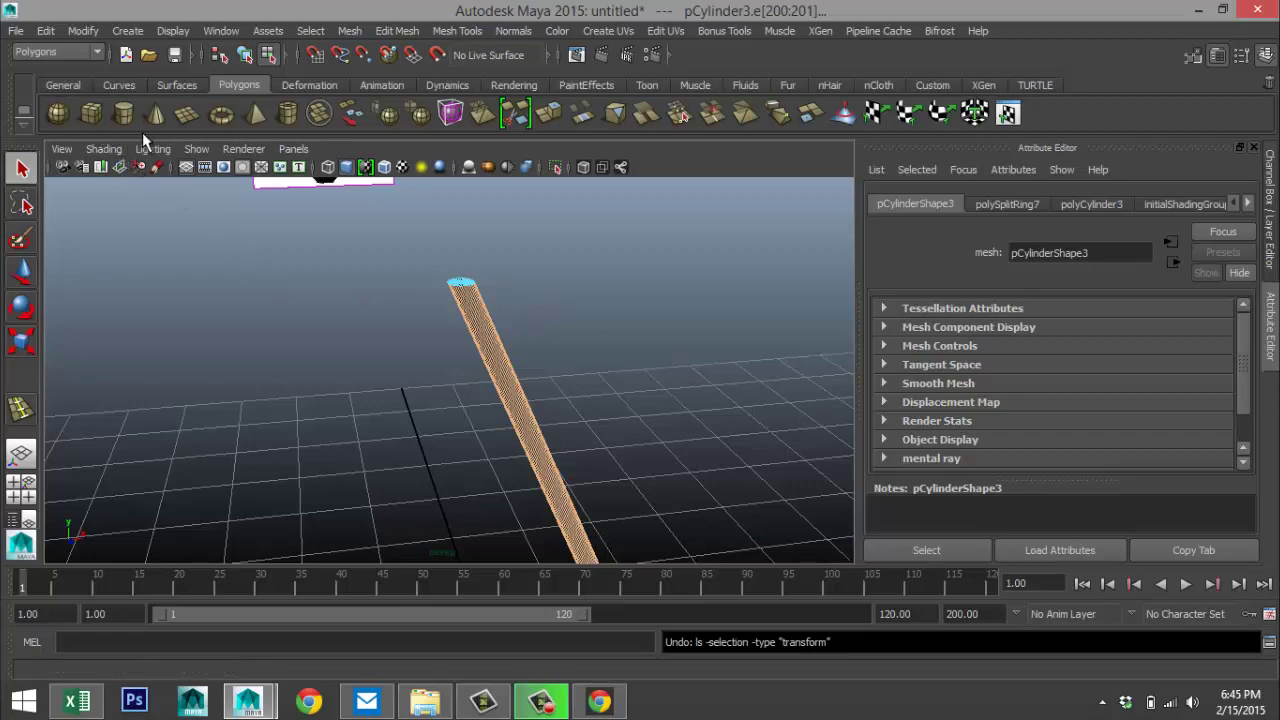
- Create a polygon torus with a radius of about 1.887 on the grid beside the bulb and select it as a whole object
{"action": "left_click", "coordinate": [221, 113]}
{"action": "scroll", "coordinate": [324, 298], "scroll_direction": "down", "scroll_amount": 5}
{"action": "left_click_drag", "start_coordinate": [290, 478], "coordinate": [397, 501]}
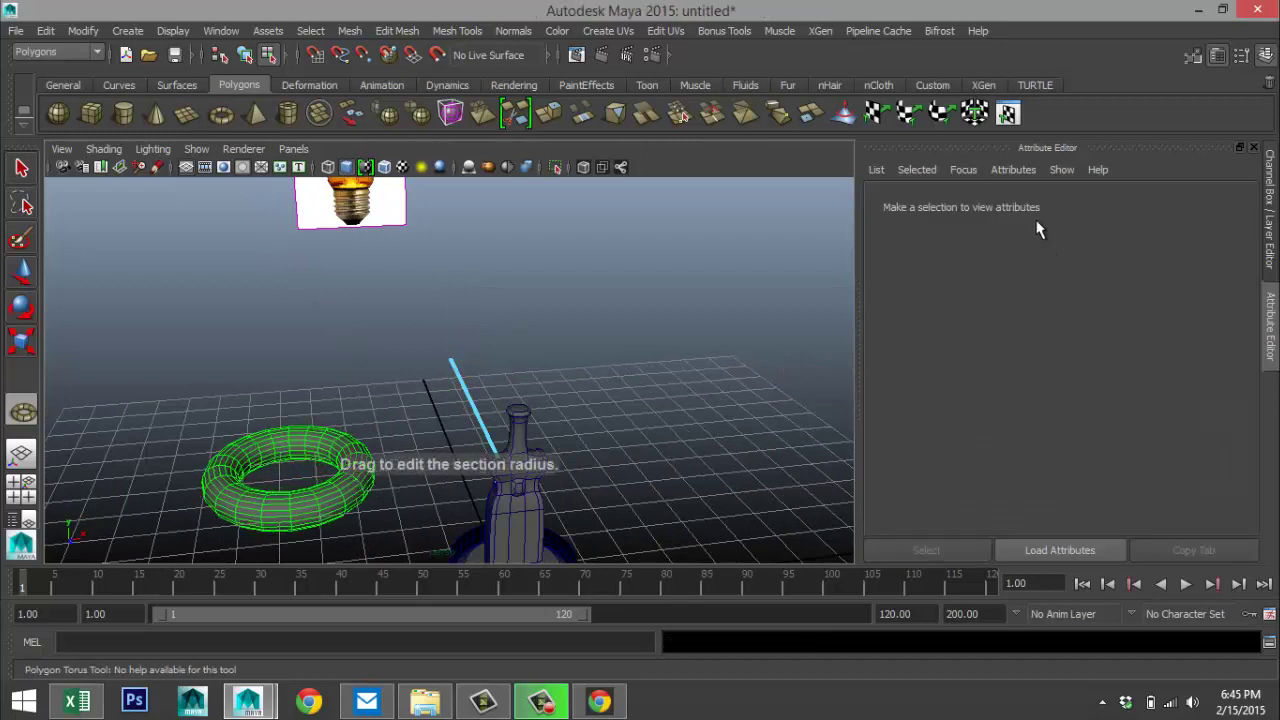
{"action": "left_click", "coordinate": [343, 500]}
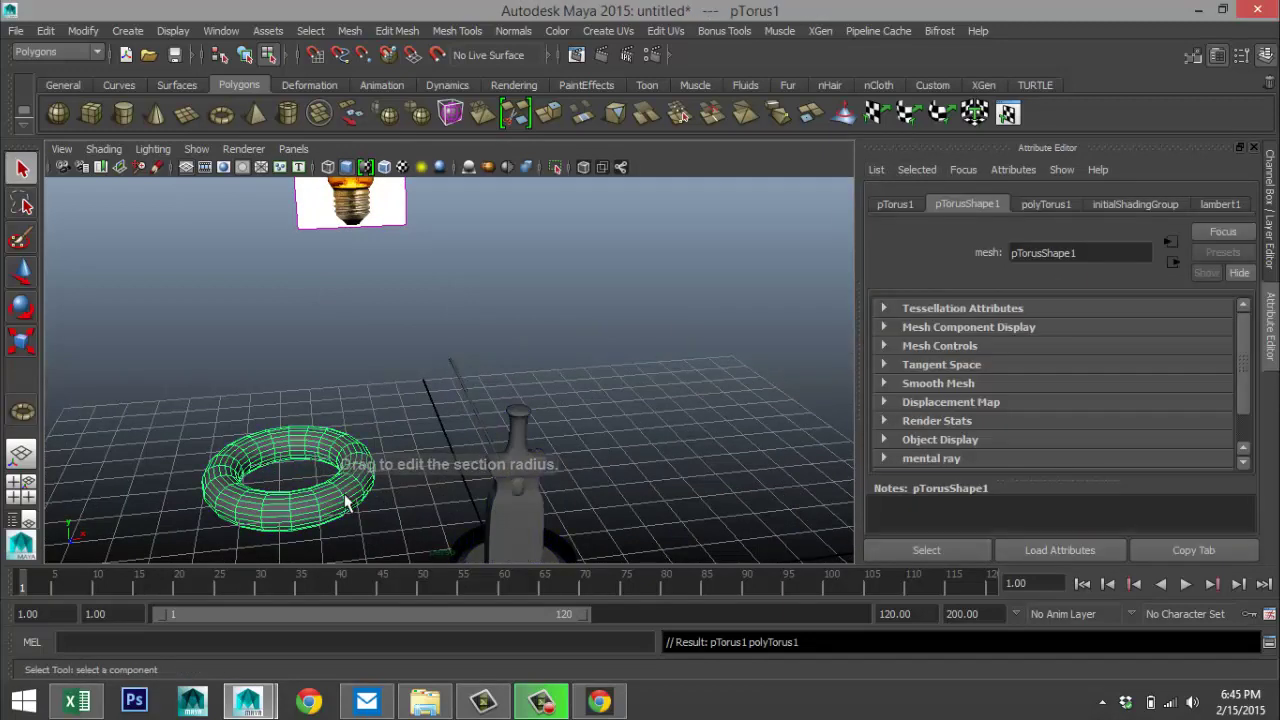
{"action": "right_click_drag", "start_coordinate": [343, 500], "coordinate": [417, 232]}
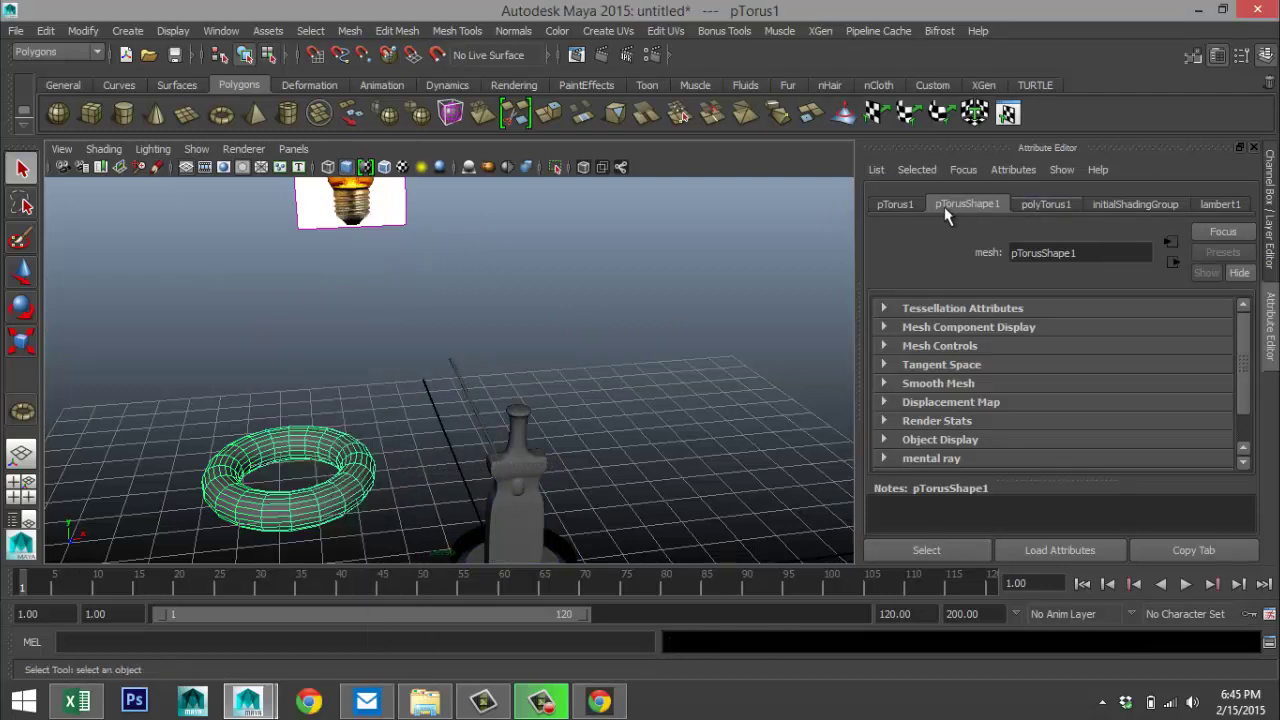
- Set the torus's axis and height subdivisions to 40 and its section radius to 0.1
{"action": "left_click", "coordinate": [897, 206]}
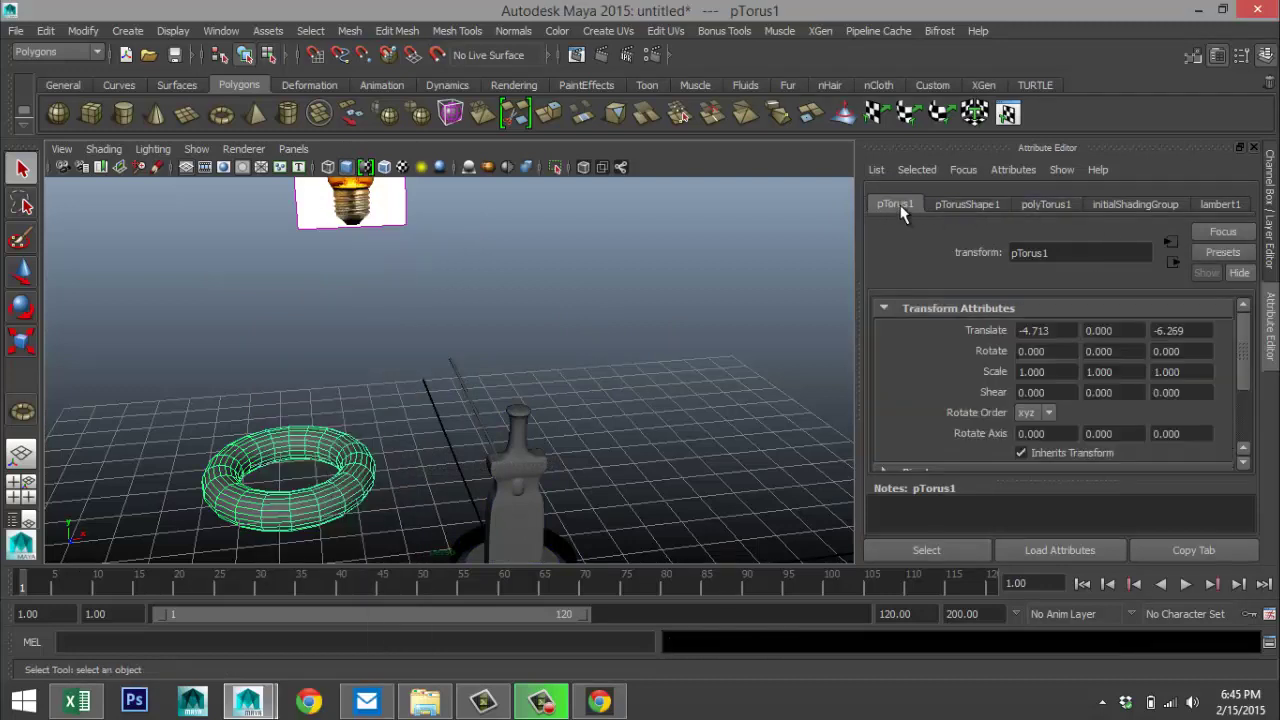
{"action": "left_click", "coordinate": [1047, 204]}
{"action": "left_click", "coordinate": [1062, 401]}
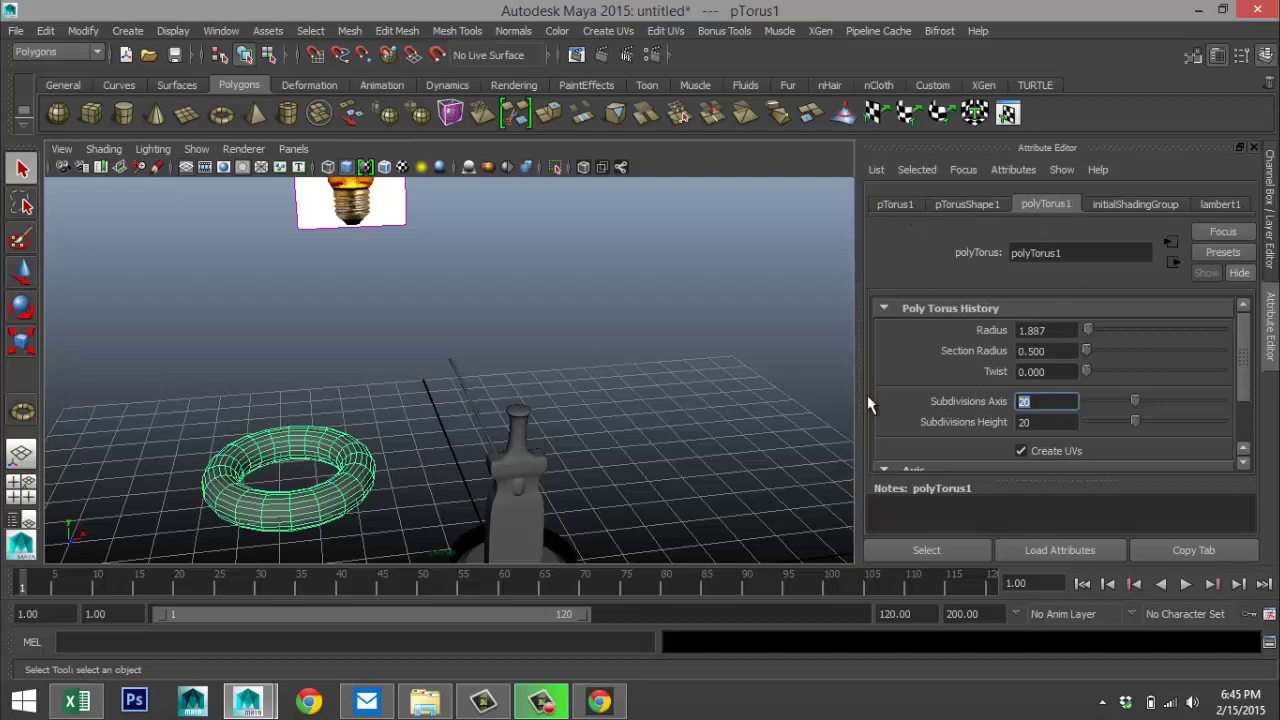
{"action": "left_click", "coordinate": [1048, 422]}
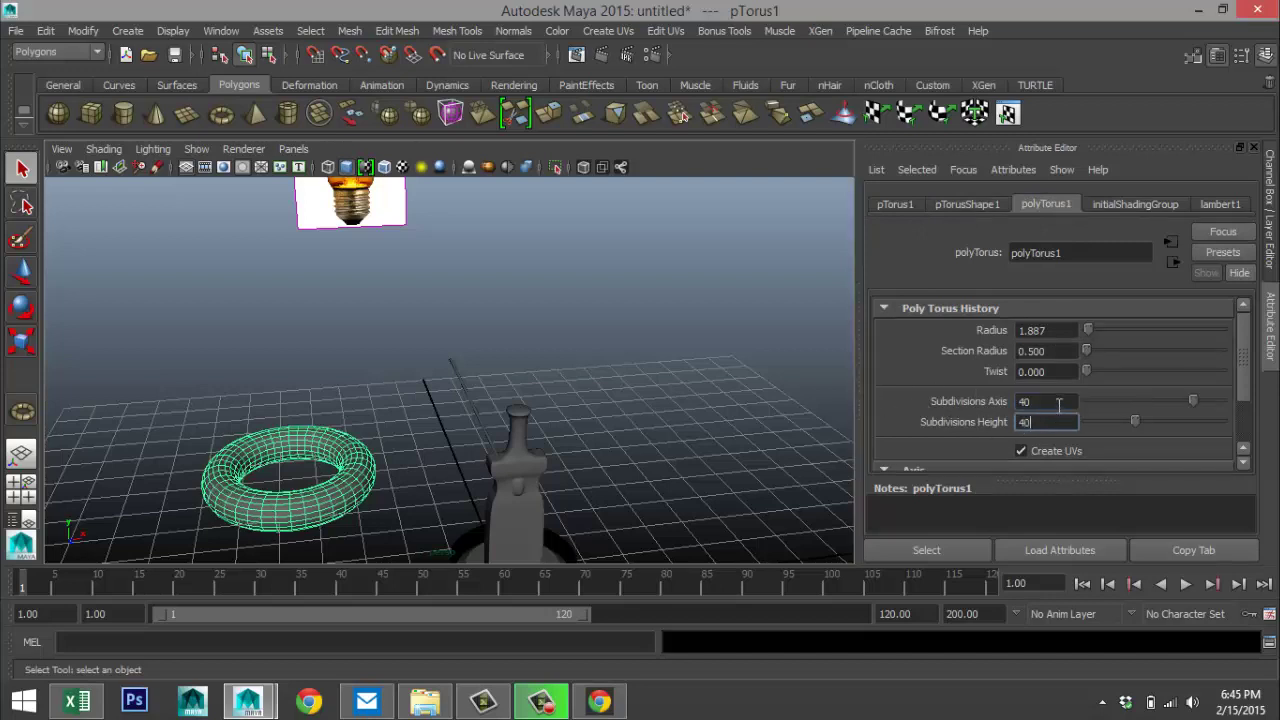
{"action": "left_click", "coordinate": [1058, 402]}
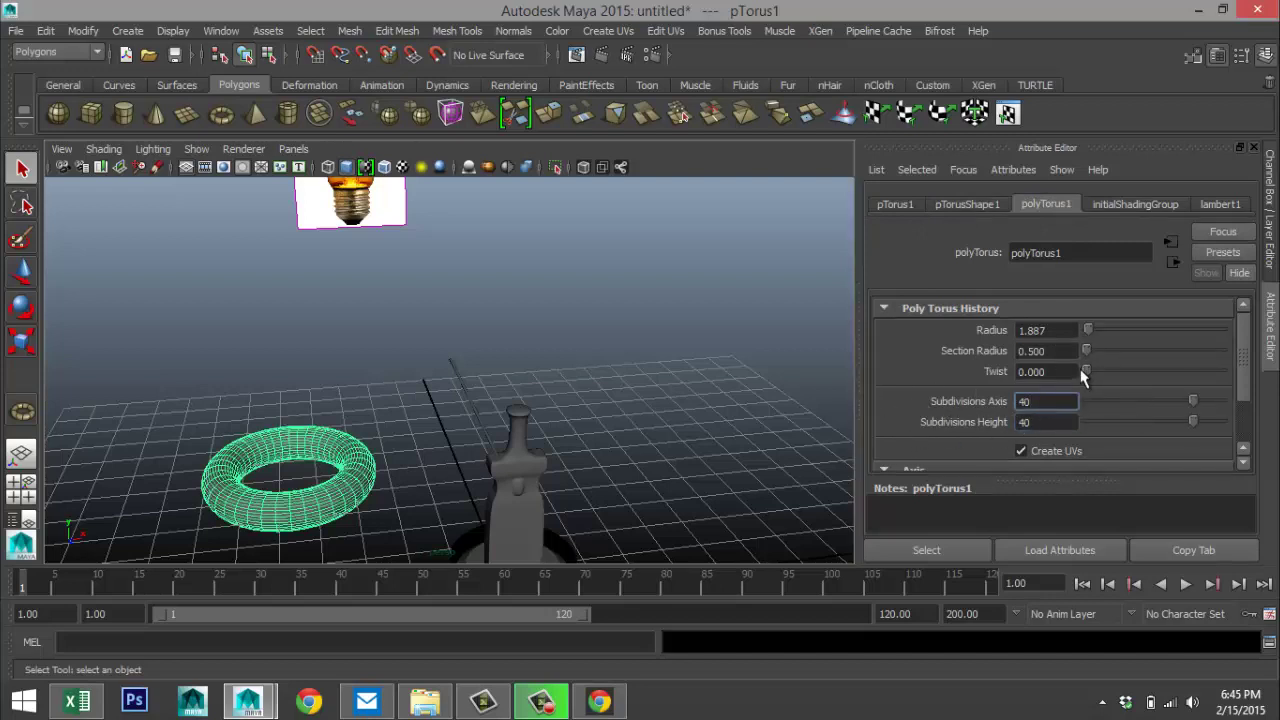
{"action": "left_click", "coordinate": [1071, 351]}
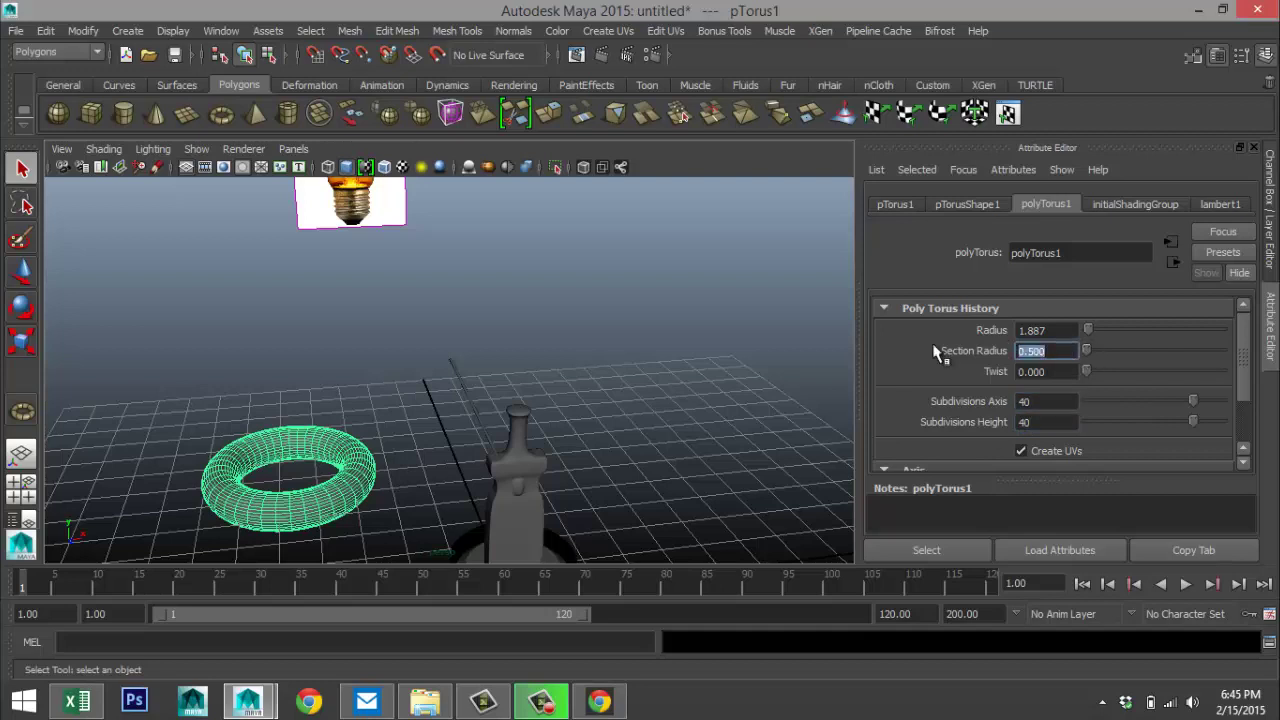
{"action": "type", "text": "0.1"}
{"action": "key", "text": "Return"}
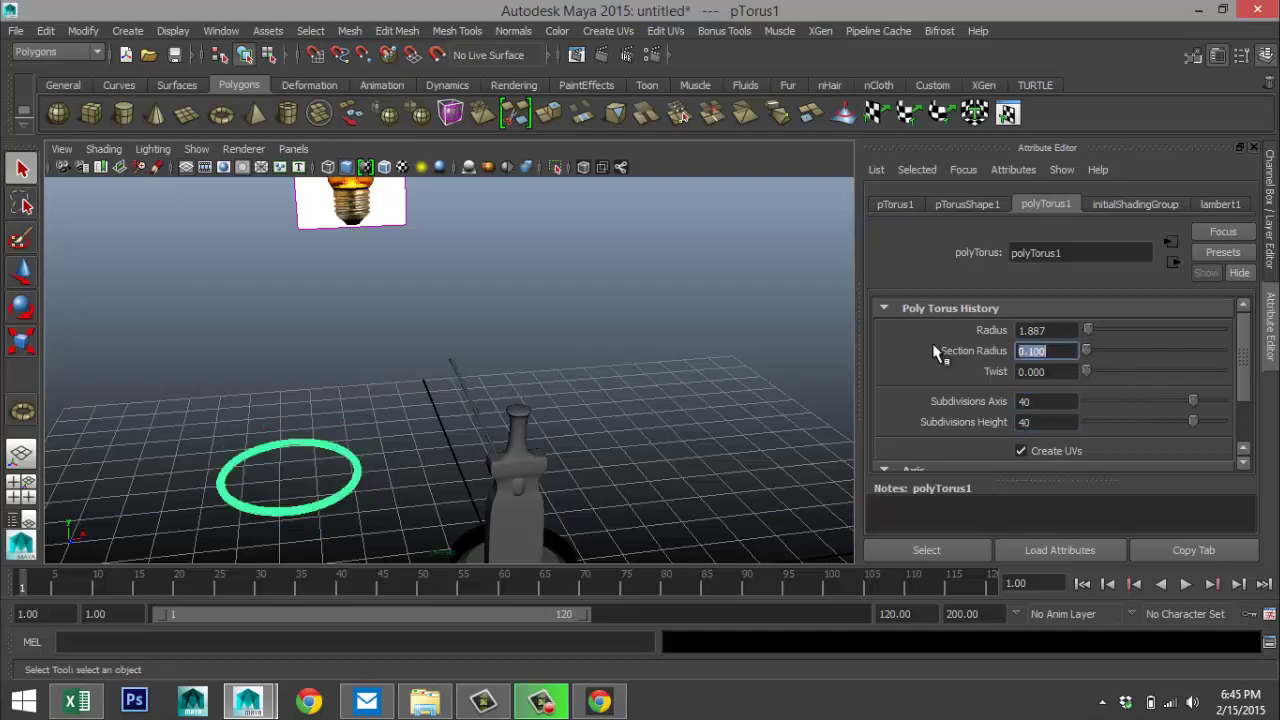
- Stand the torus upright by rotating it to 90 degrees about X
{"action": "left_click", "coordinate": [312, 410]}
{"action": "left_click", "coordinate": [346, 462]}
{"action": "key", "text": "e"}
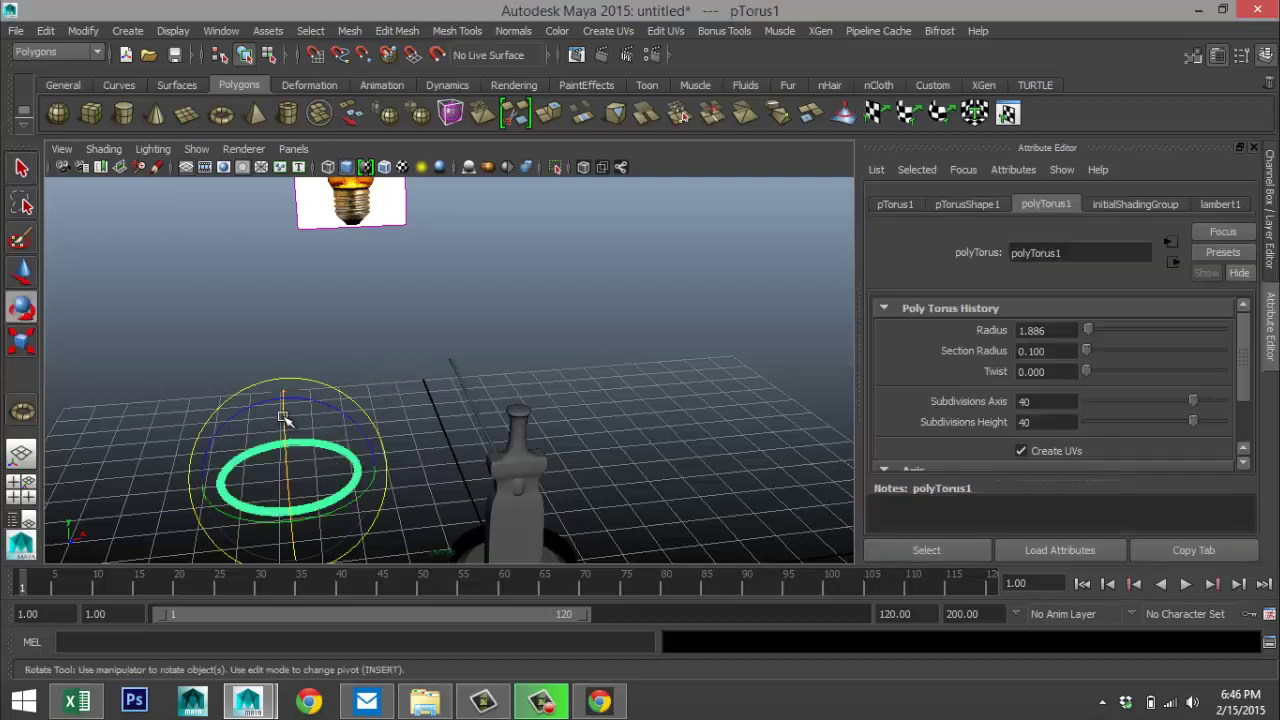
{"action": "left_click_drag", "start_coordinate": [286, 414], "coordinate": [322, 533]}
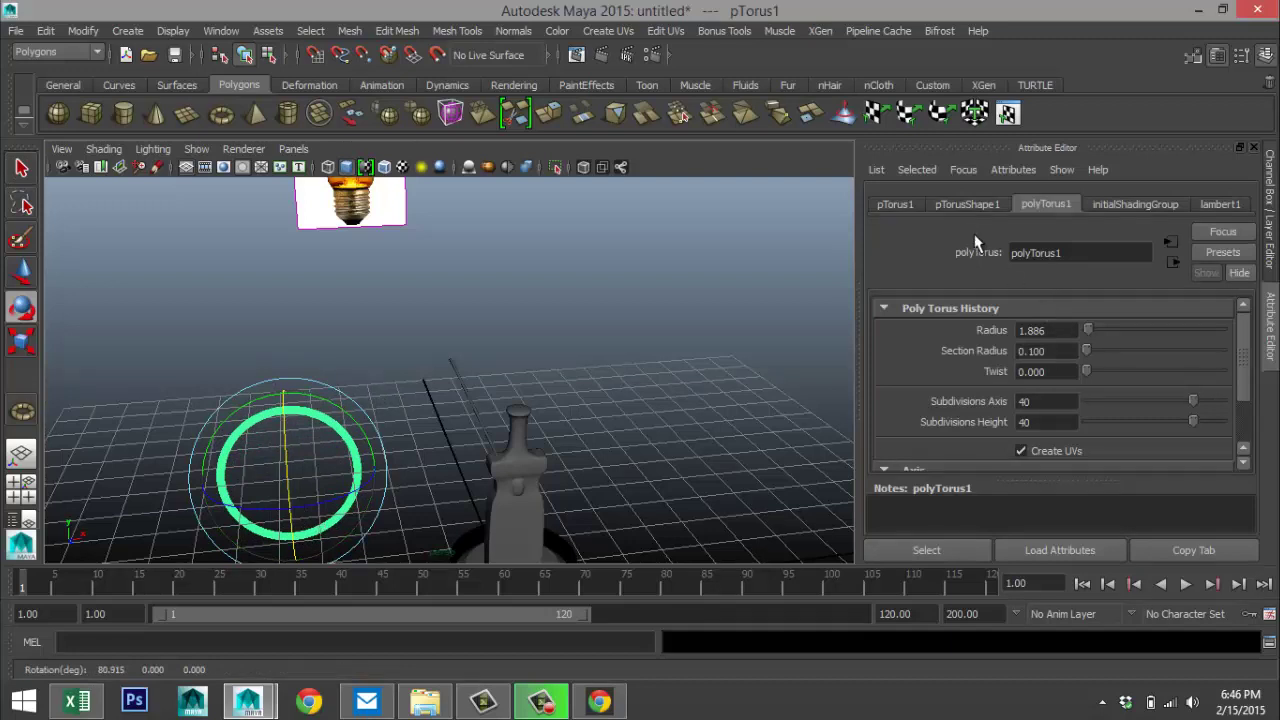
{"action": "left_click", "coordinate": [895, 204]}
{"action": "left_click", "coordinate": [1063, 351]}
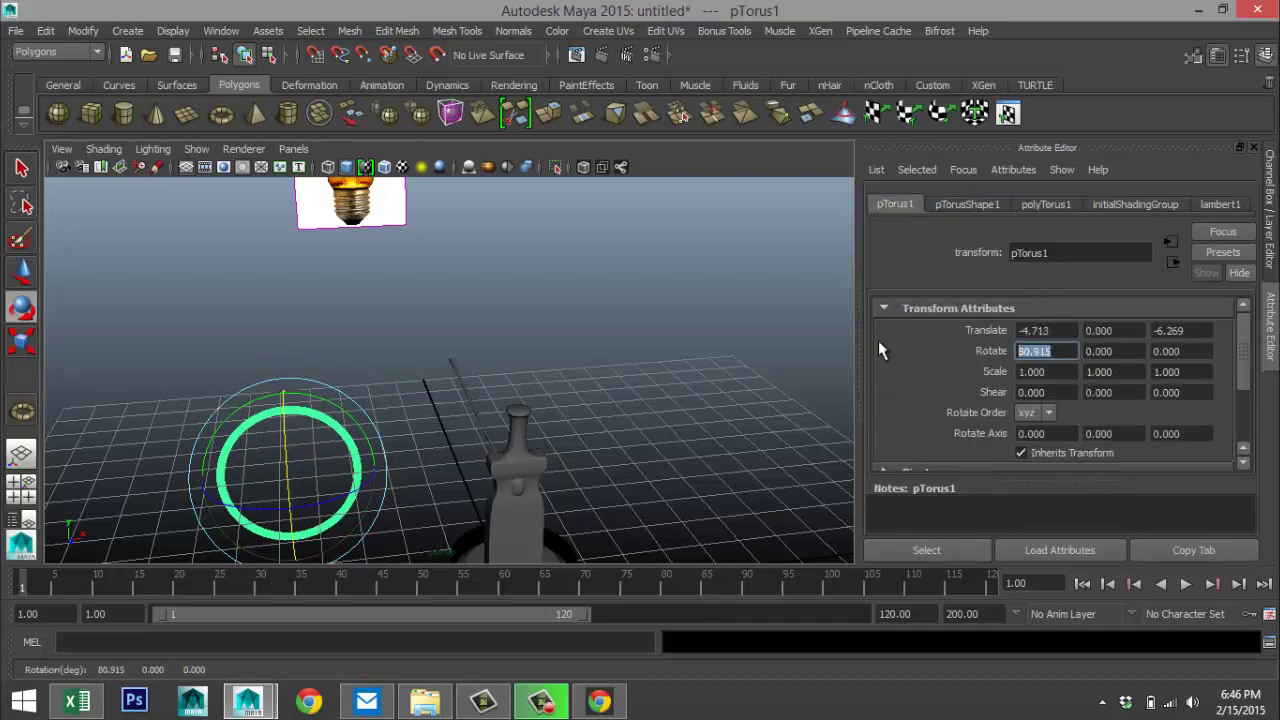
{"action": "type", "text": "90"}
{"action": "key", "text": "Return"}
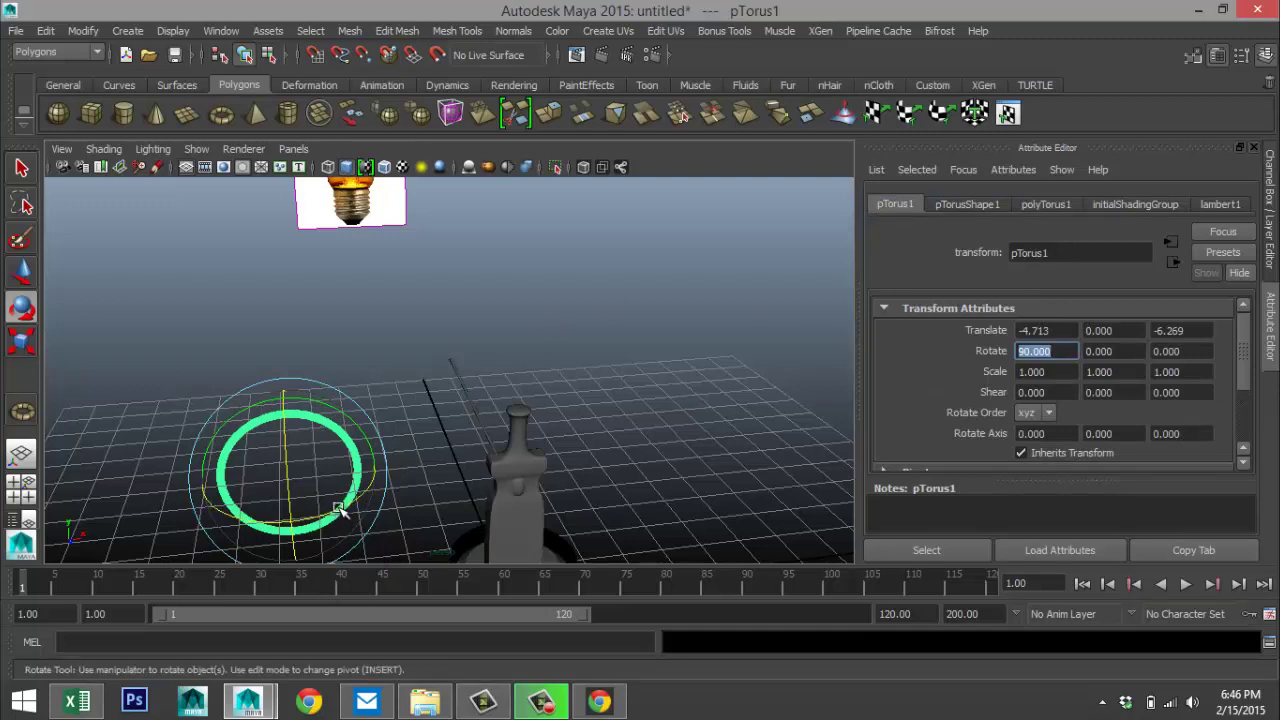
- Turn the upright torus to -90 degrees about Y
{"action": "left_click_drag", "start_coordinate": [340, 510], "coordinate": [225, 527]}
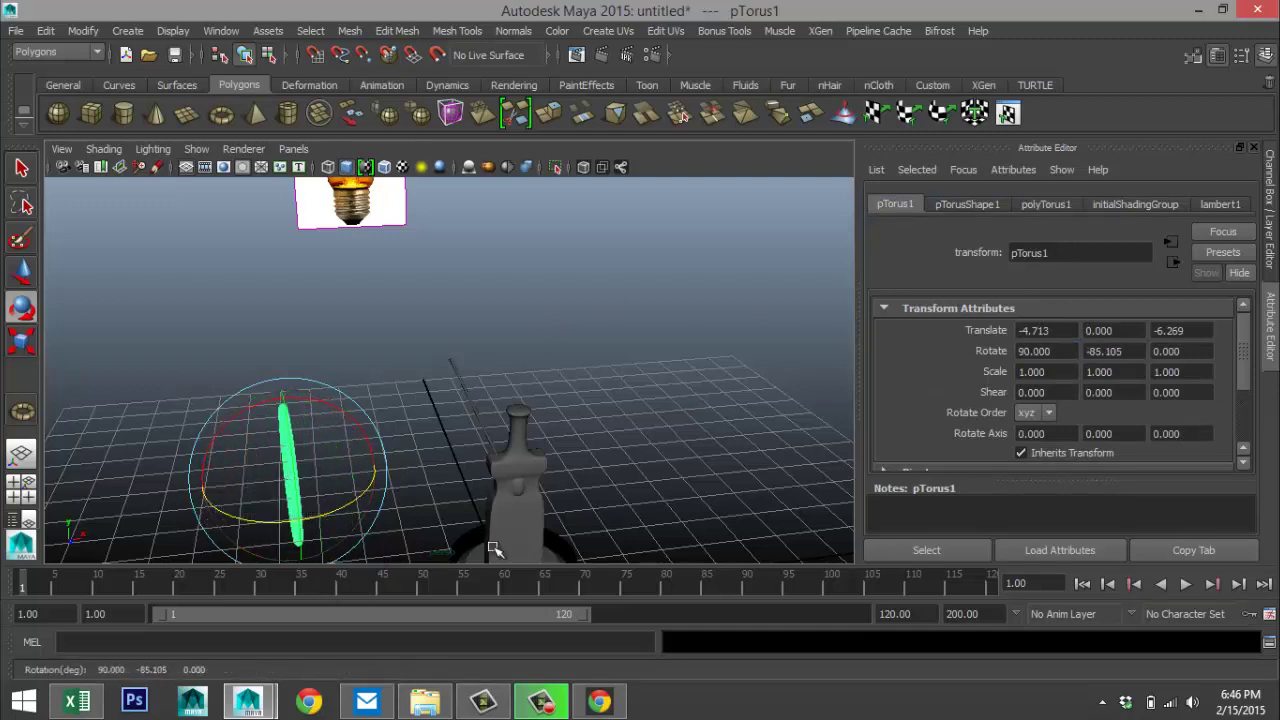
{"action": "left_click", "coordinate": [1131, 351]}
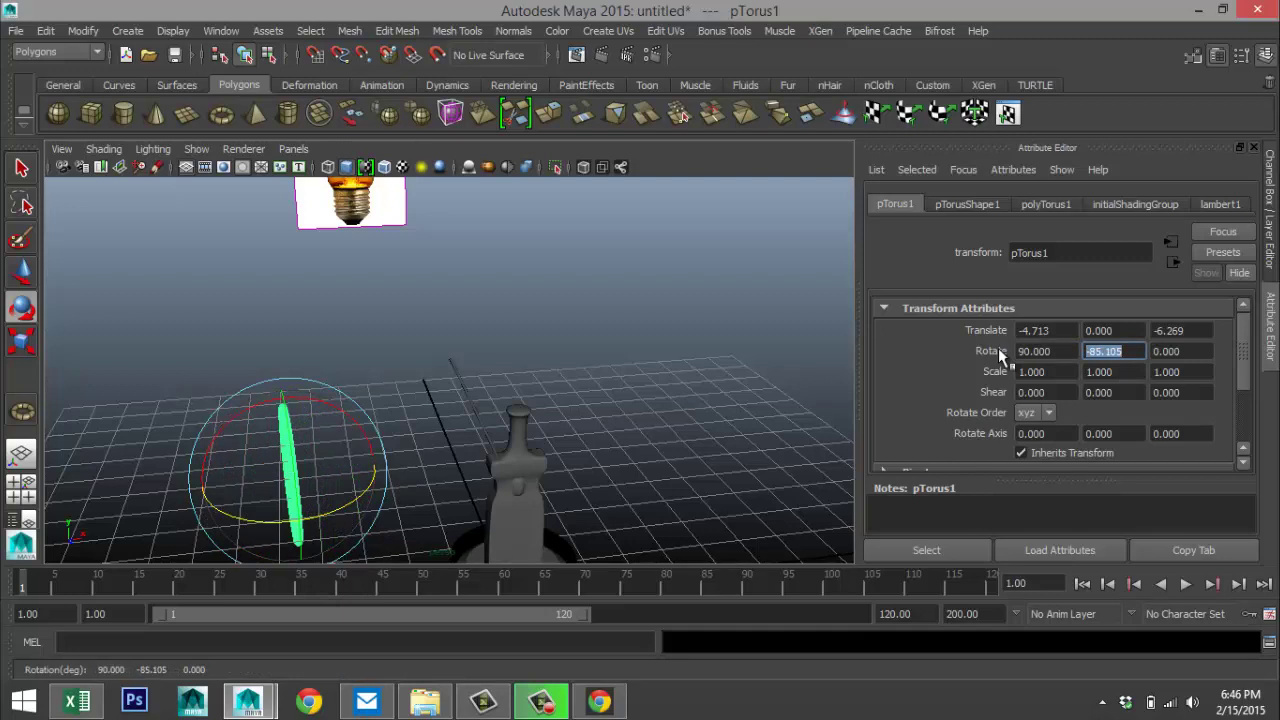
{"action": "type", "text": "-90"}
{"action": "key", "text": "Return"}
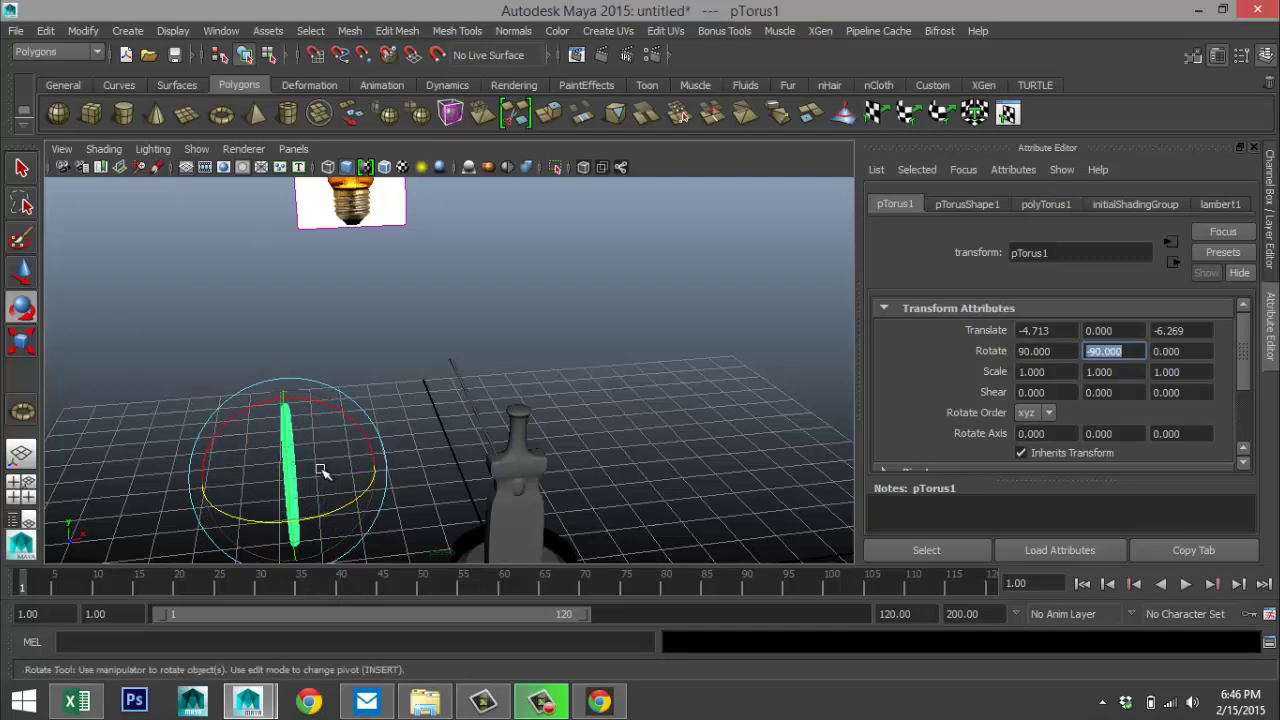
- Scale the torus down uniformly to about 0.149
{"action": "left_click", "coordinate": [380, 380]}
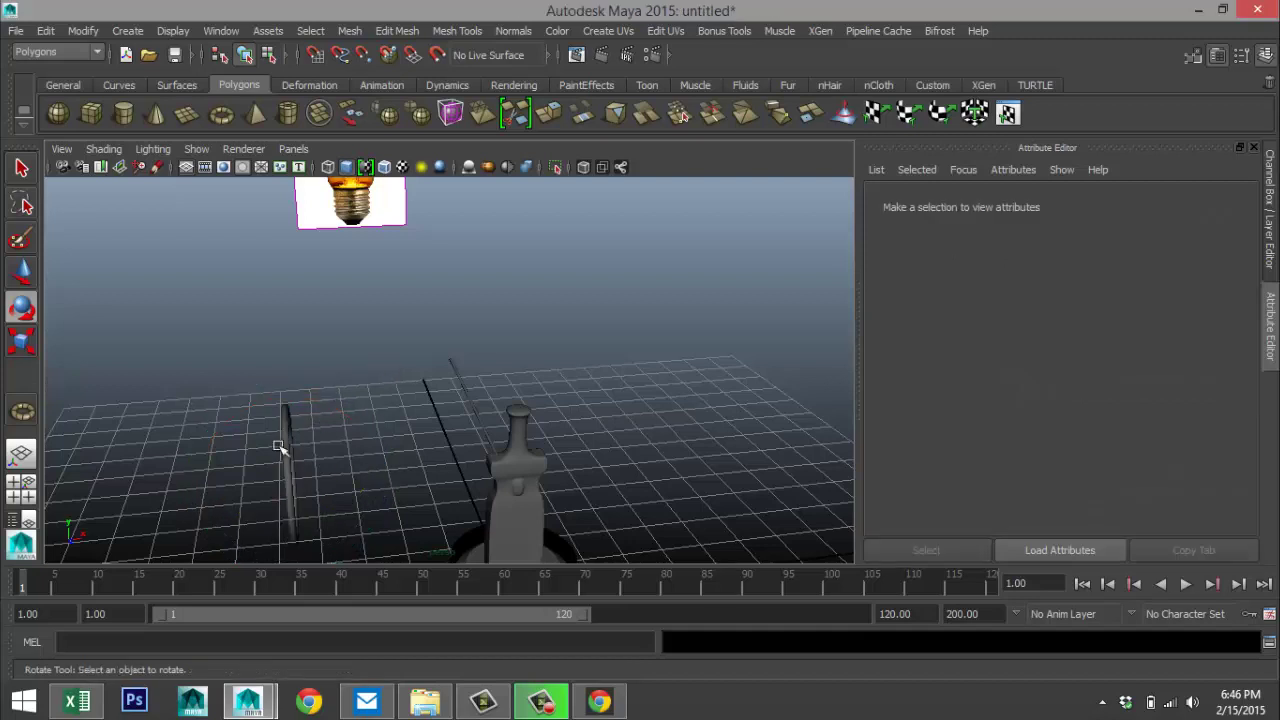
{"action": "left_click", "coordinate": [283, 443]}
{"action": "key", "text": "r"}
{"action": "left_click_drag", "start_coordinate": [289, 478], "coordinate": [208, 486]}
- Move the small torus along X to about -0.422 and up along Y to about 3.759
{"action": "key", "text": "w"}
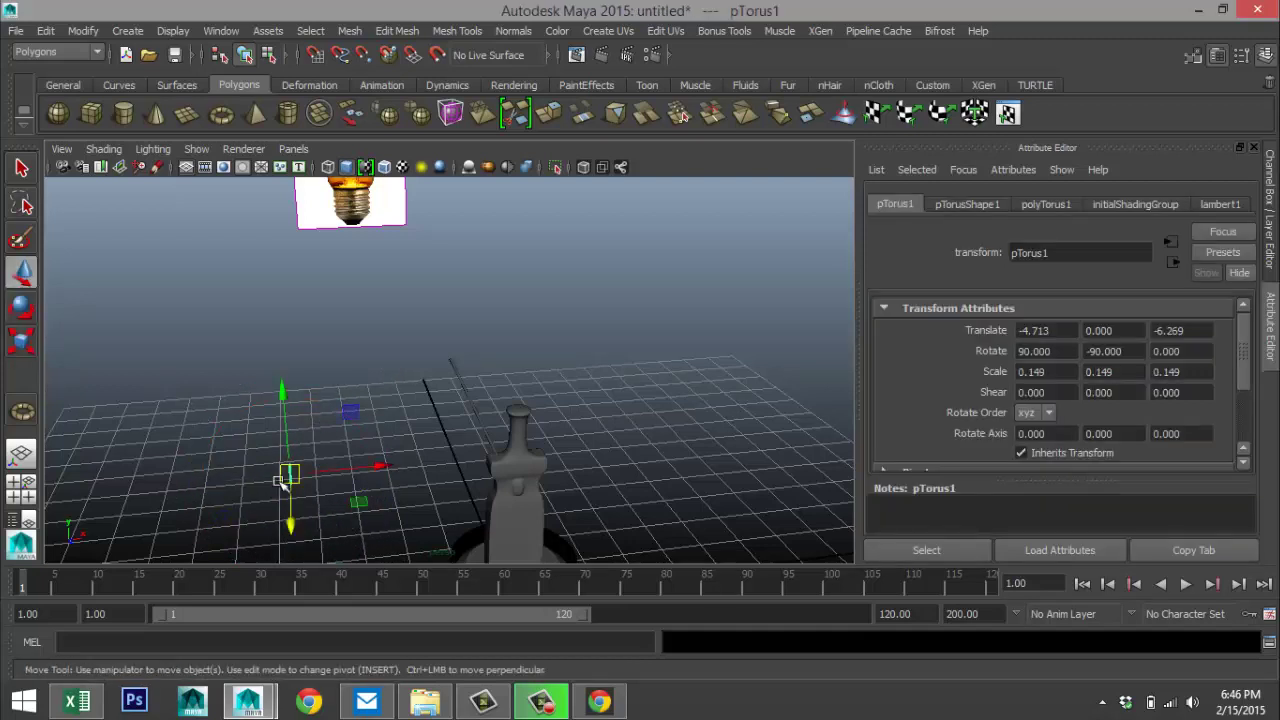
{"action": "left_click_drag", "start_coordinate": [366, 468], "coordinate": [508, 463]}
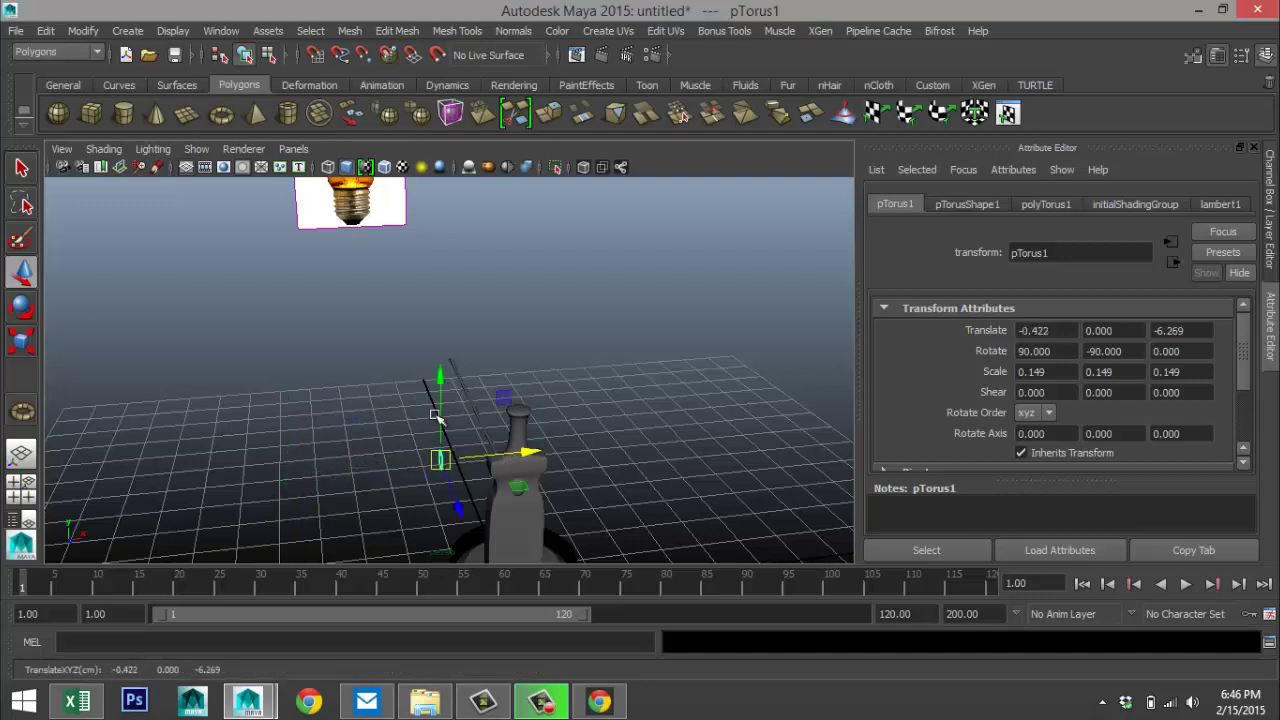
{"action": "left_click_drag", "start_coordinate": [434, 371], "coordinate": [447, 272]}
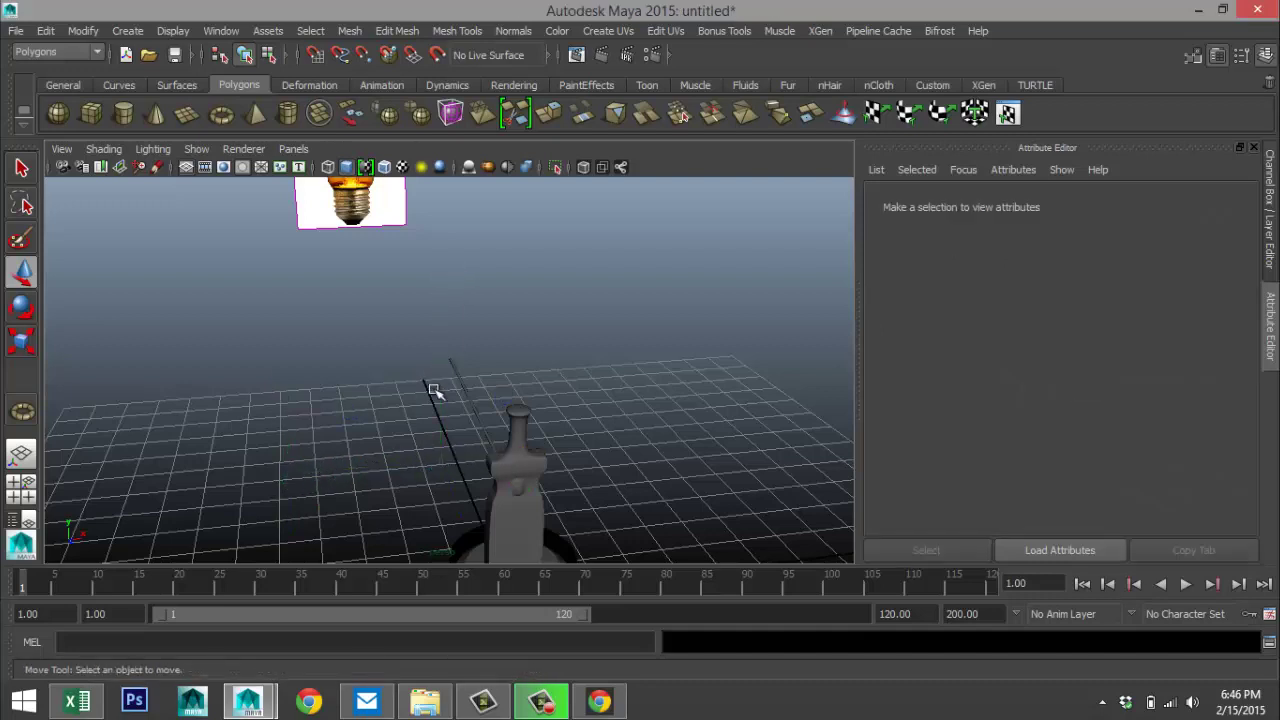
{"action": "left_click", "coordinate": [440, 465]}
{"action": "left_click_drag", "start_coordinate": [443, 378], "coordinate": [443, 257]}
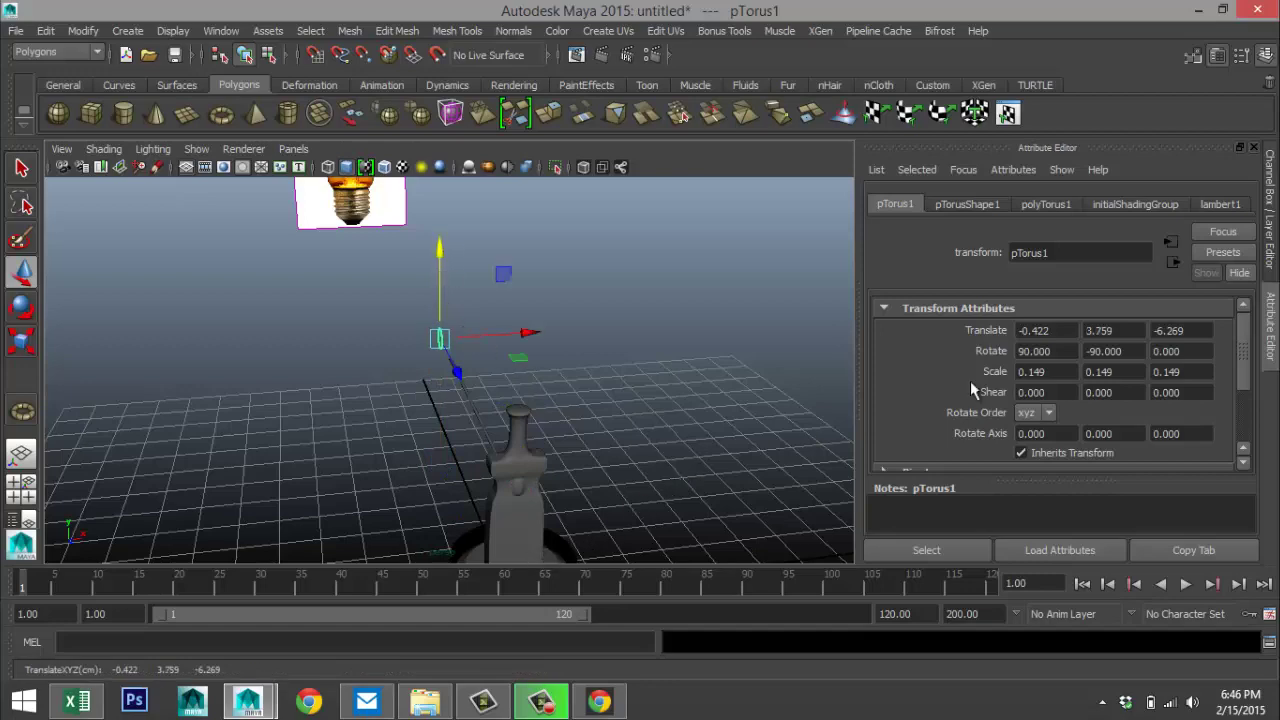
- Move the torus along Z in the top view onto the slanted wire, at a Z translation of about -0.001
{"action": "left_click", "coordinate": [33, 490]}
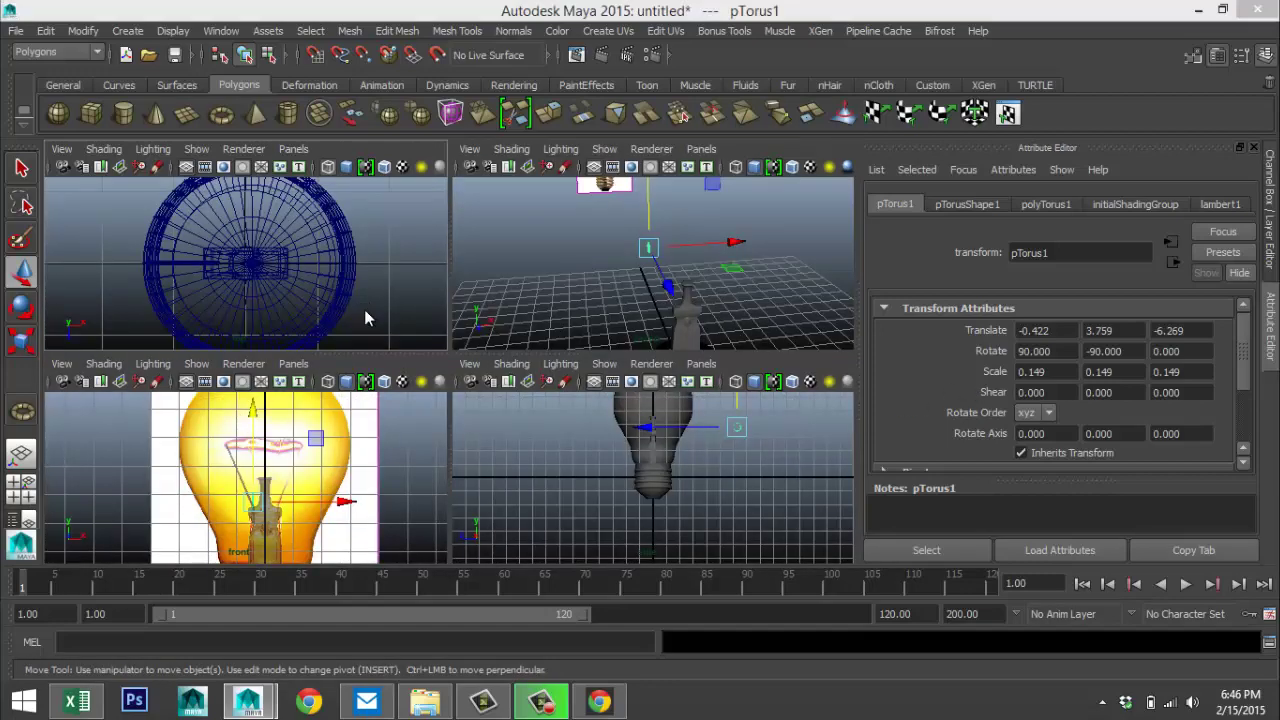
{"action": "key", "text": "space"}
{"action": "key", "text": "f"}
{"action": "scroll", "coordinate": [420, 375], "scroll_direction": "down", "scroll_amount": 10}
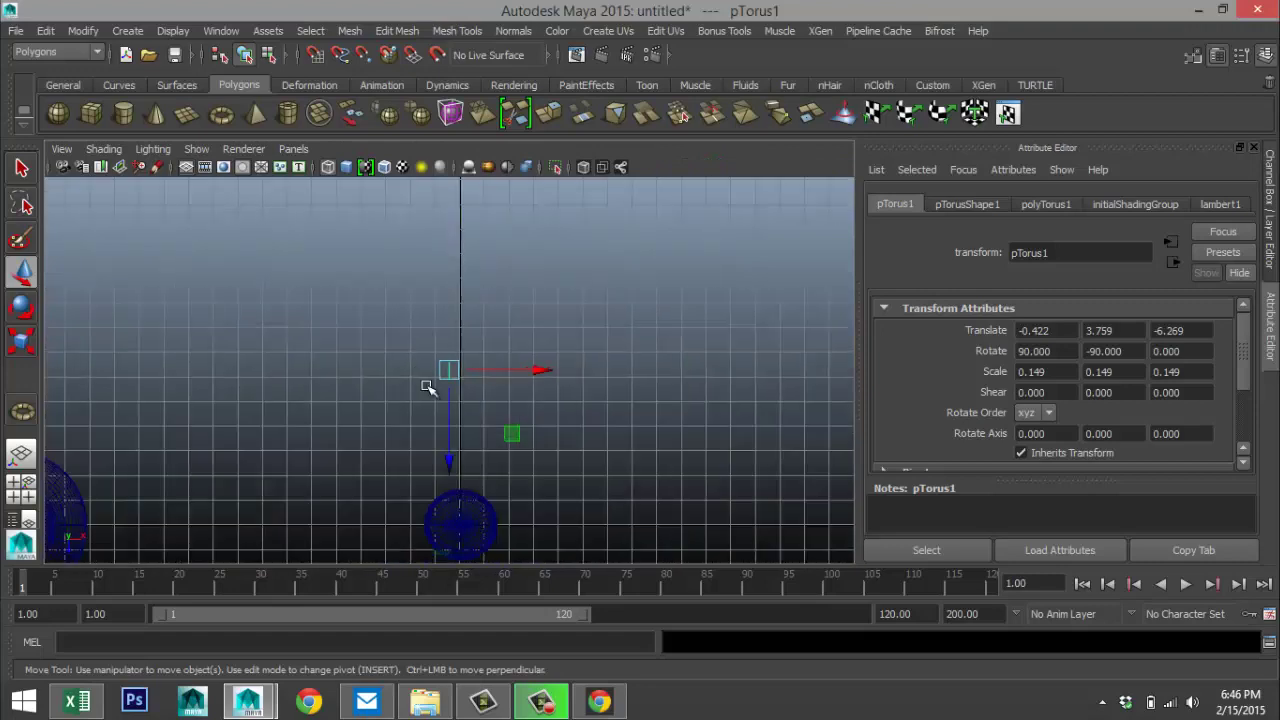
{"action": "left_click_drag", "start_coordinate": [450, 458], "coordinate": [472, 585]}
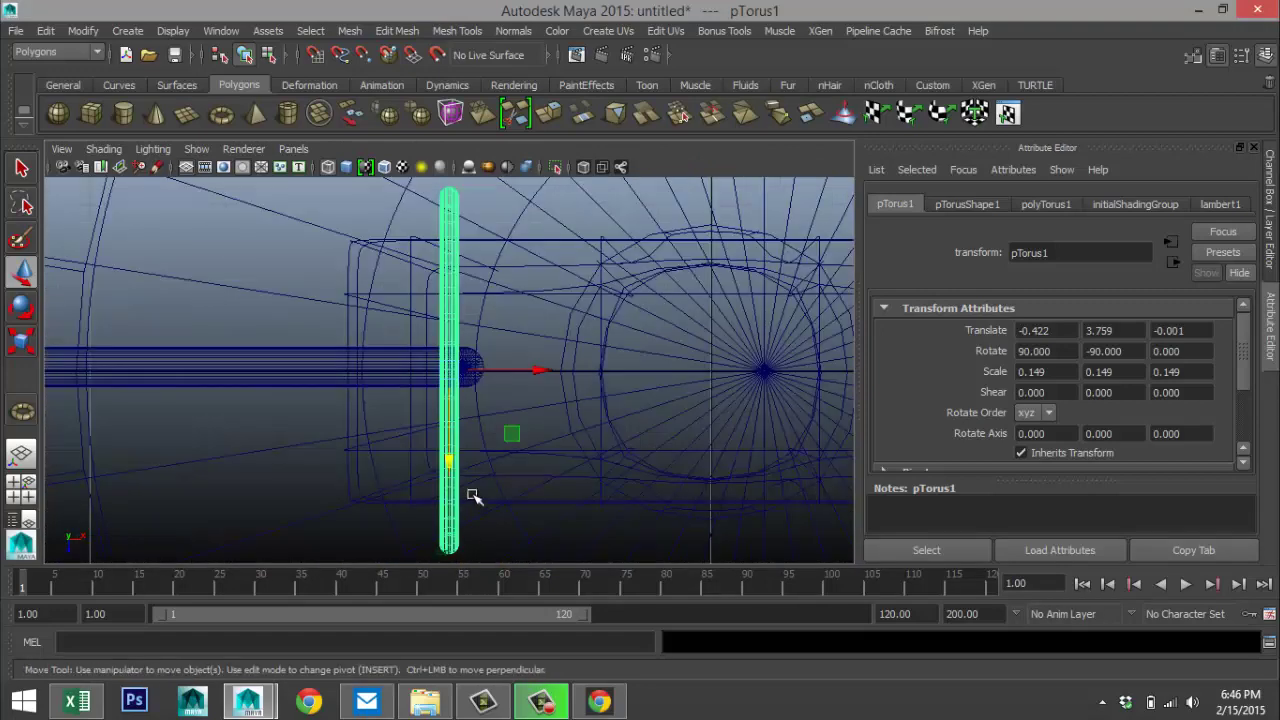
- Scale the torus on the wire down uniformly to about 0.026
{"action": "scroll", "coordinate": [471, 497], "scroll_direction": "down", "scroll_amount": 5}
{"action": "scroll", "coordinate": [471, 497], "scroll_direction": "up", "scroll_amount": 3}
{"action": "scroll", "coordinate": [471, 497], "scroll_direction": "up", "scroll_amount": 4}
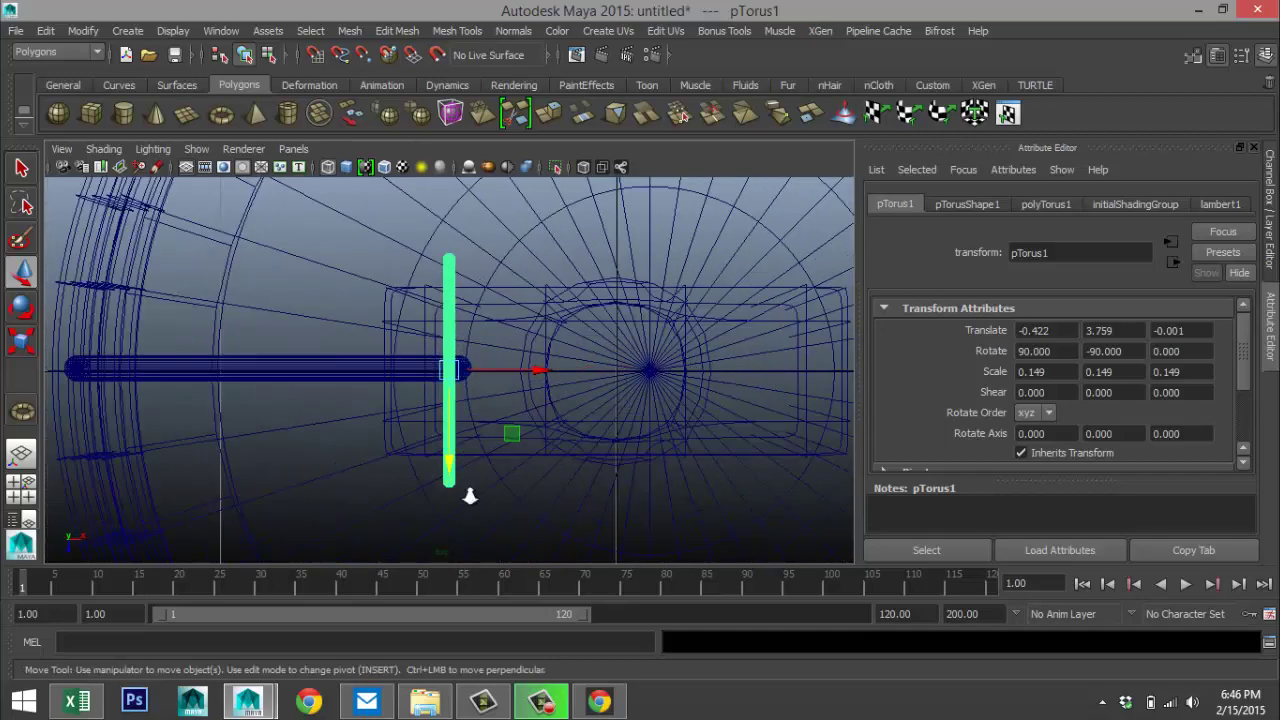
{"action": "key", "text": "r"}
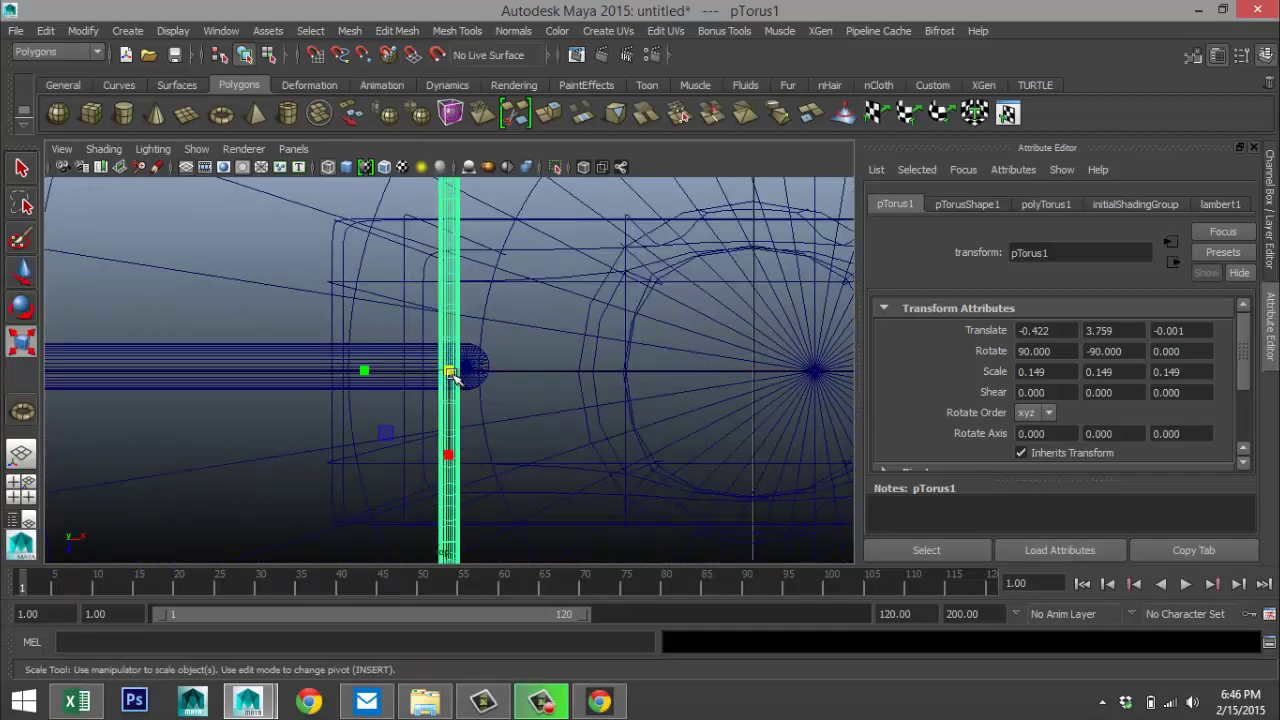
{"action": "left_click_drag", "start_coordinate": [450, 373], "coordinate": [206, 400]}
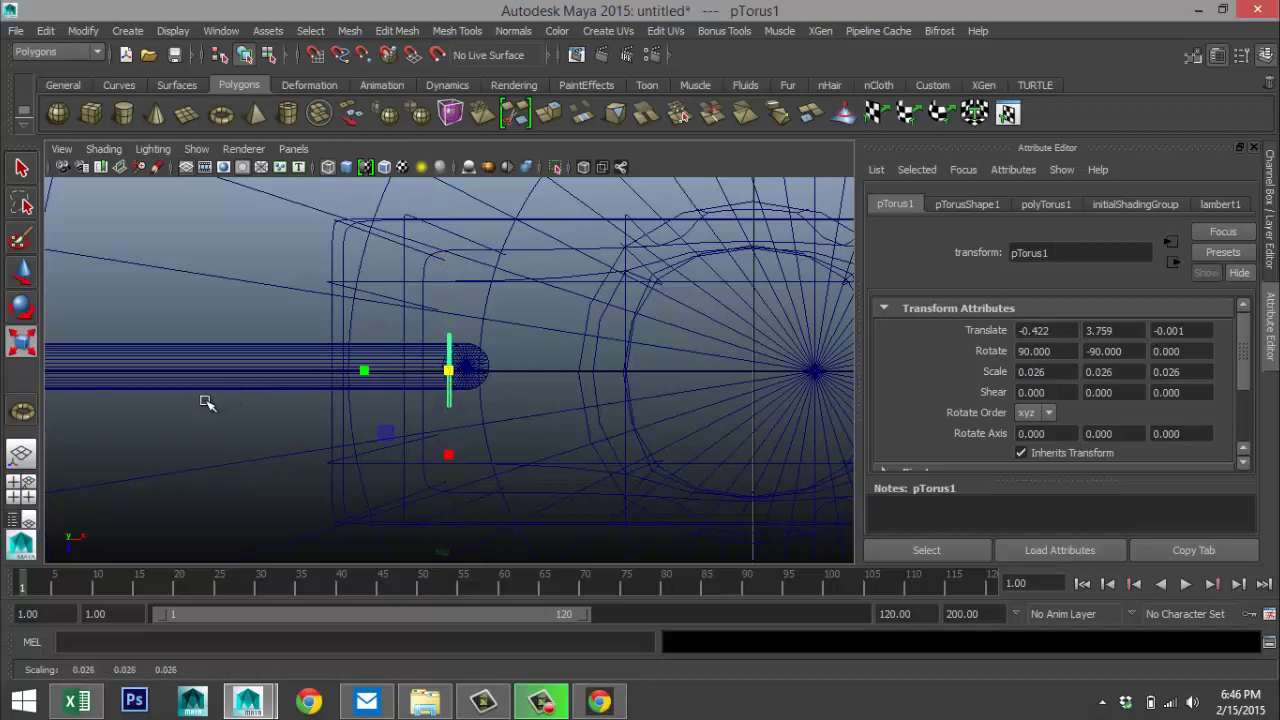
- Move the torus to the upper end of the slanted wire, at about -1.365 in X and 5.795 in Y
{"action": "left_click", "coordinate": [28, 486]}
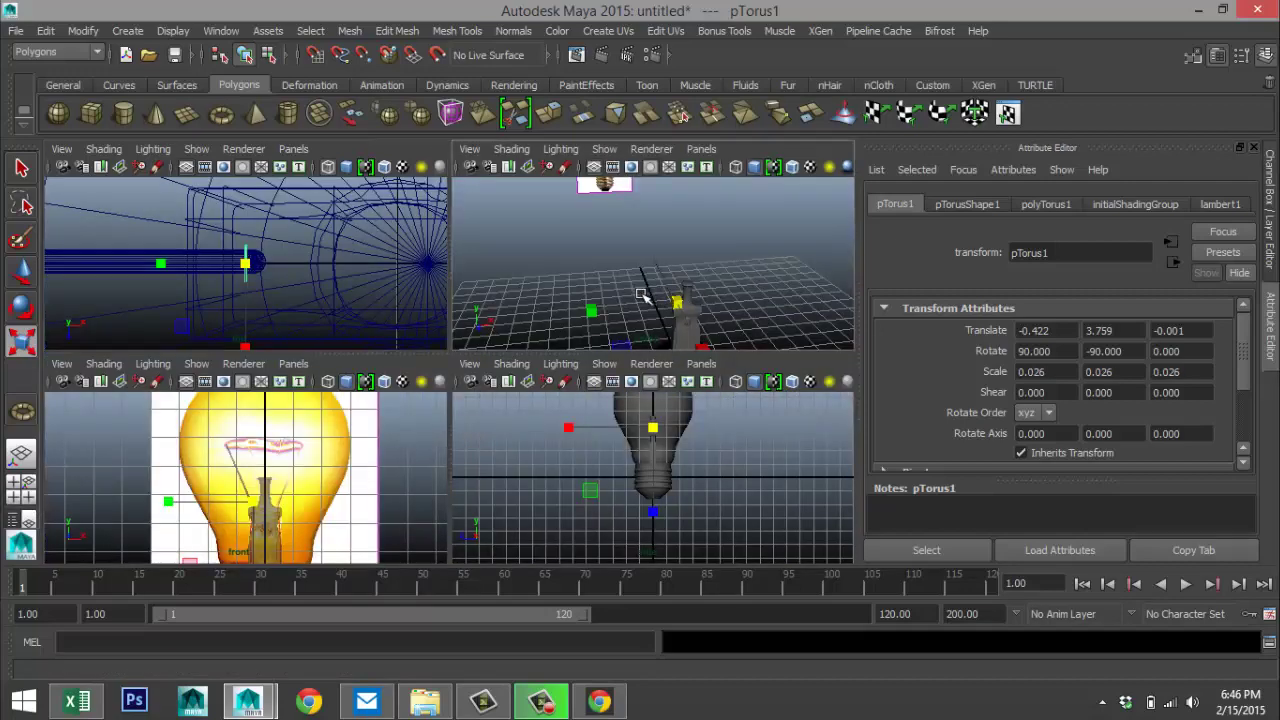
{"action": "key", "text": "f"}
{"action": "scroll", "coordinate": [640, 306], "scroll_direction": "down", "scroll_amount": 5}
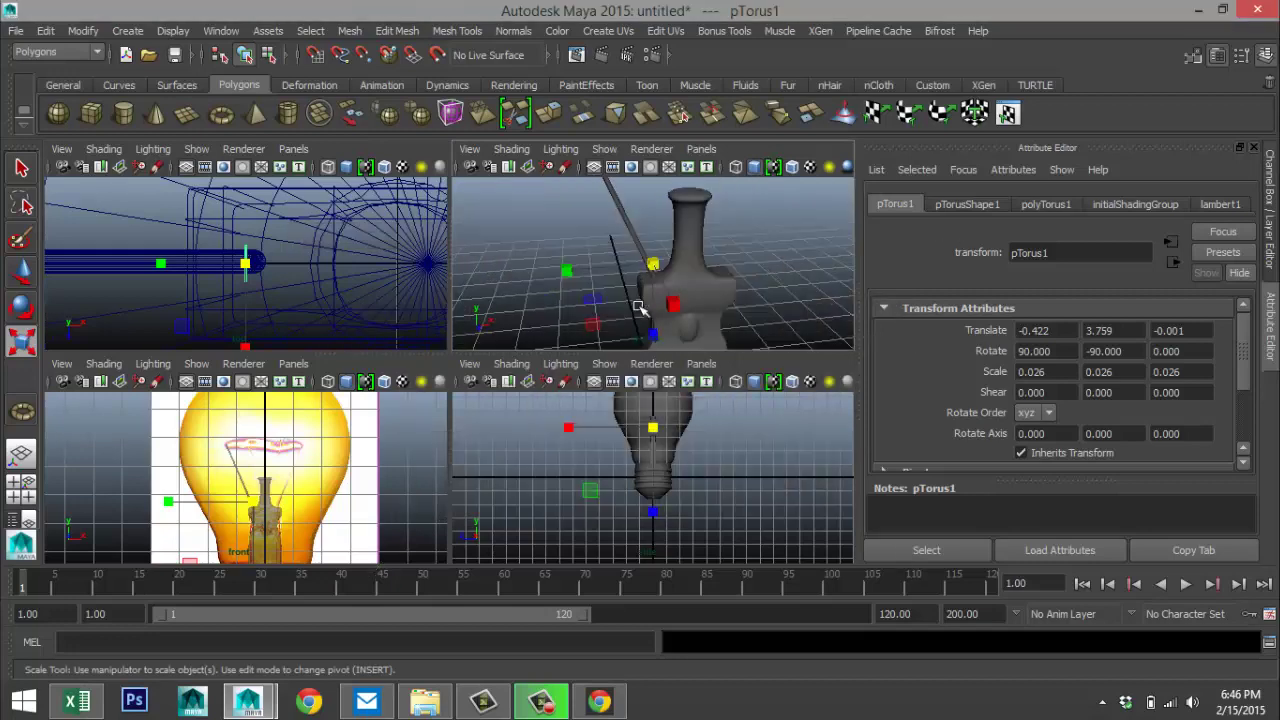
{"action": "key", "text": "space"}
{"action": "scroll", "coordinate": [563, 355], "scroll_direction": "up", "scroll_amount": 3}
{"action": "scroll", "coordinate": [563, 358], "scroll_direction": "down", "scroll_amount": 5}
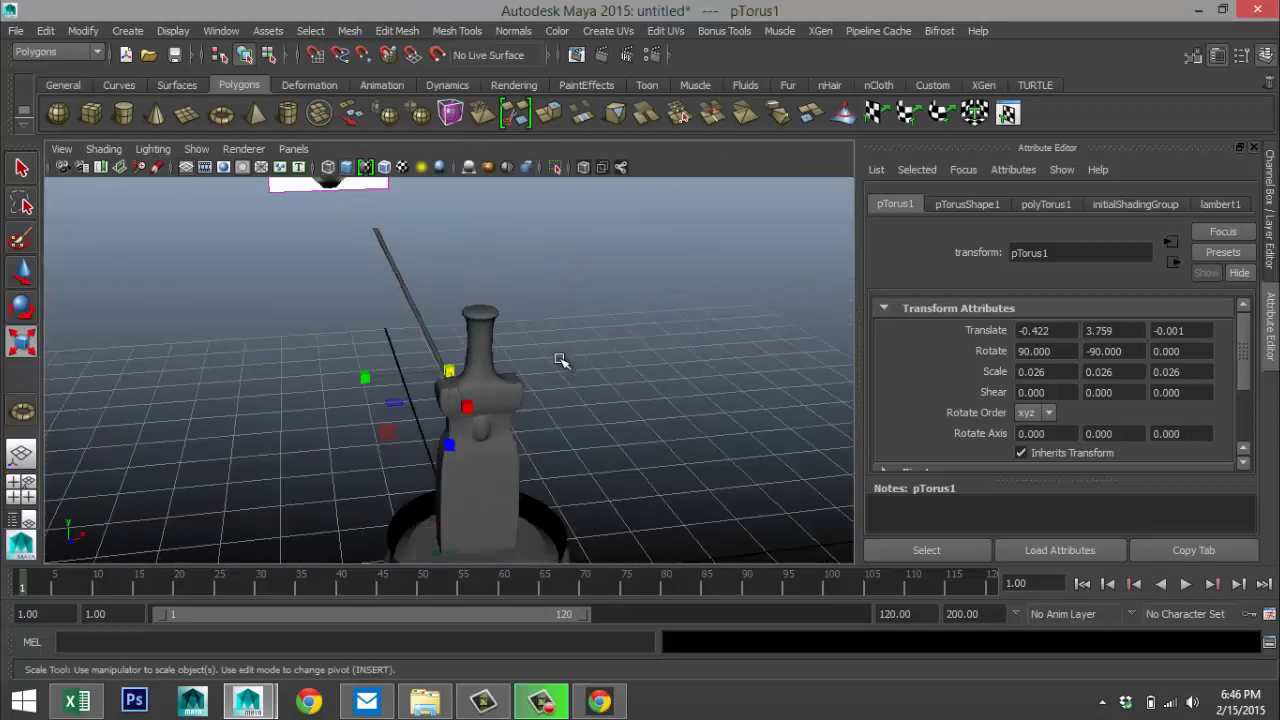
{"action": "key", "text": "w"}
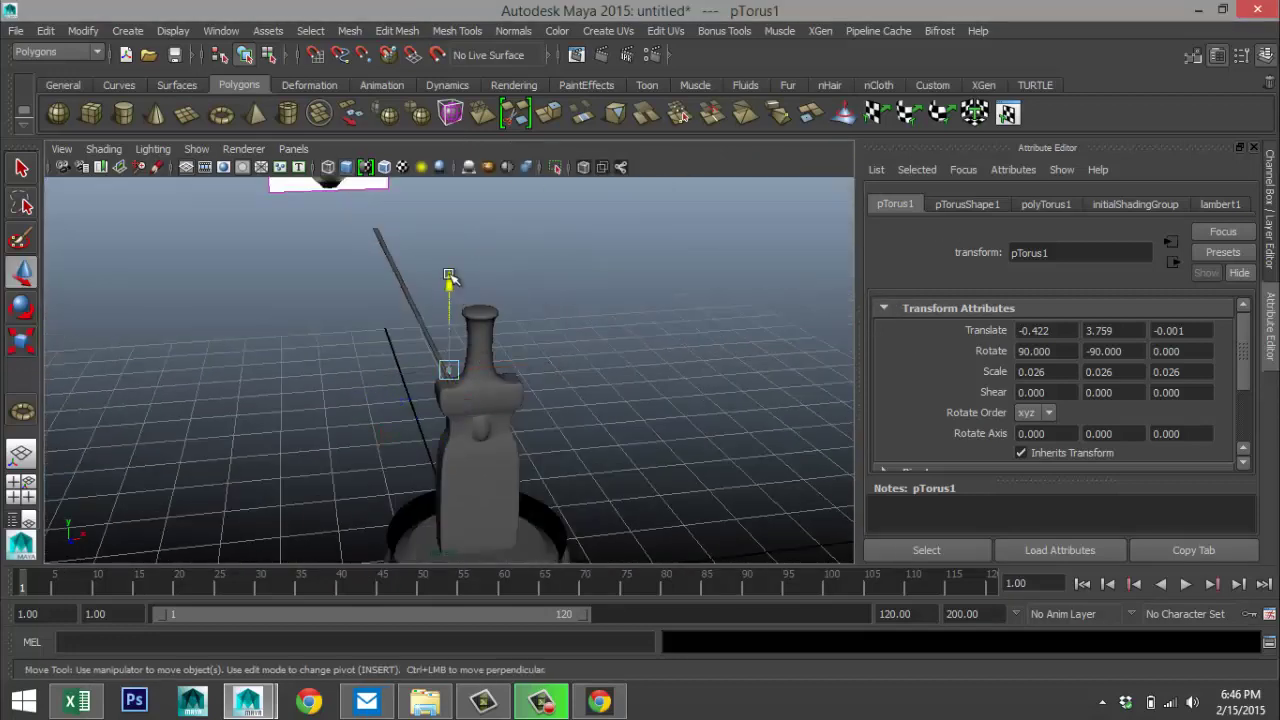
{"action": "left_click_drag", "start_coordinate": [449, 286], "coordinate": [445, 135]}
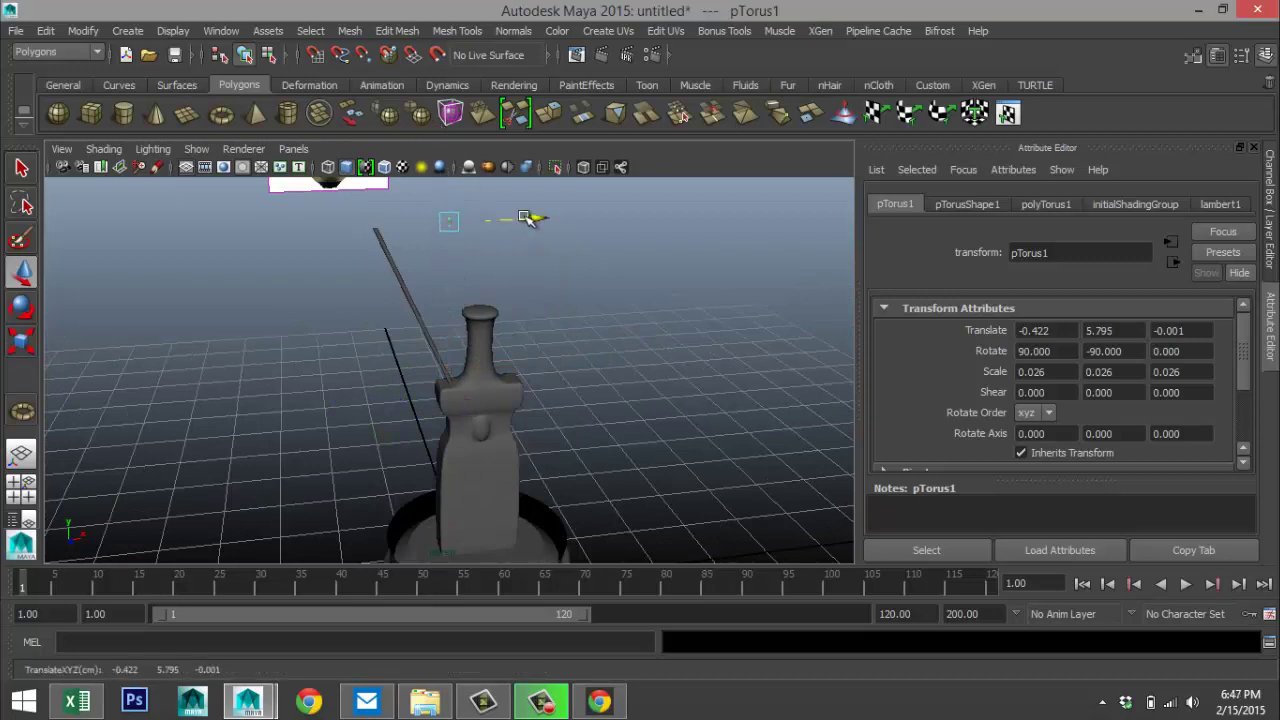
{"action": "left_click_drag", "start_coordinate": [535, 221], "coordinate": [465, 228]}
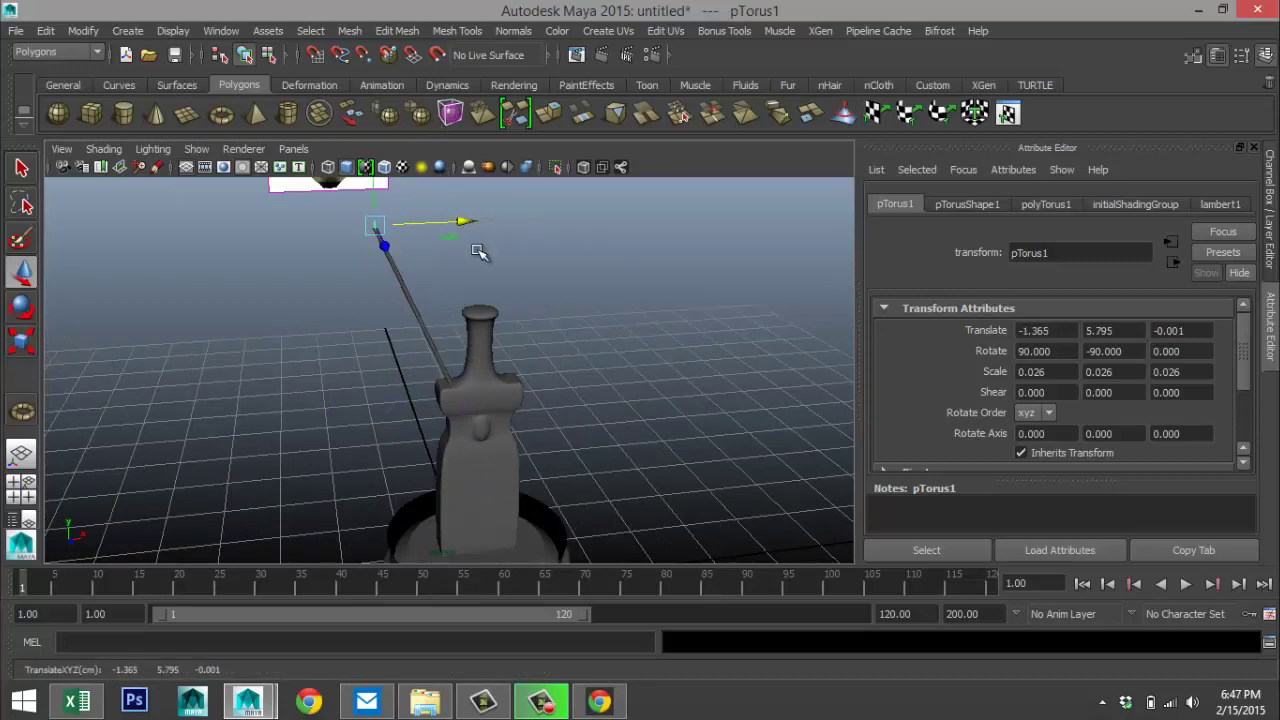
- Enlarge the torus at the wire's tip uniformly to a scale of about 0.222
{"action": "key", "text": "f"}
{"action": "scroll", "coordinate": [483, 262], "scroll_direction": "down", "scroll_amount": 5}
{"action": "scroll", "coordinate": [483, 266], "scroll_direction": "up", "scroll_amount": 6}
{"action": "scroll", "coordinate": [480, 275], "scroll_direction": "up", "scroll_amount": 4}
{"action": "scroll", "coordinate": [480, 286], "scroll_direction": "down", "scroll_amount": 10}
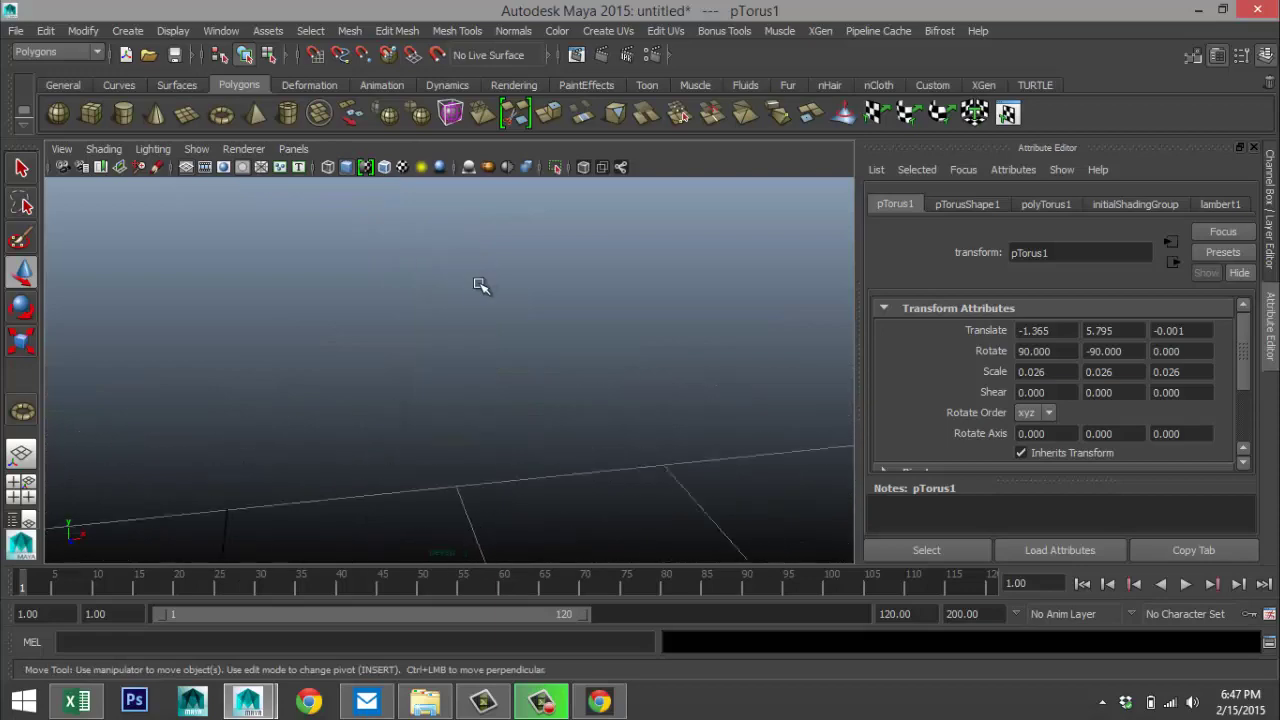
{"action": "left_click_drag", "start_coordinate": [476, 289], "coordinate": [466, 343], "text": "alt"}
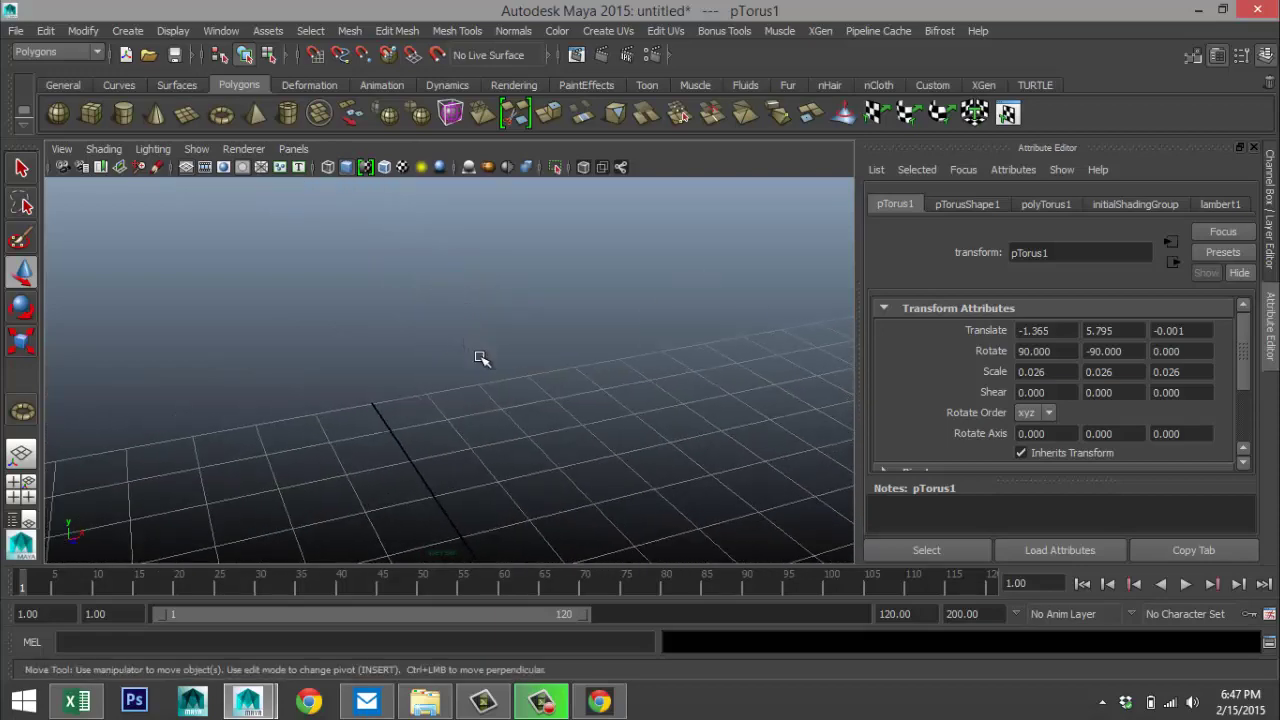
{"action": "key", "text": "f"}
{"action": "key", "text": "r"}
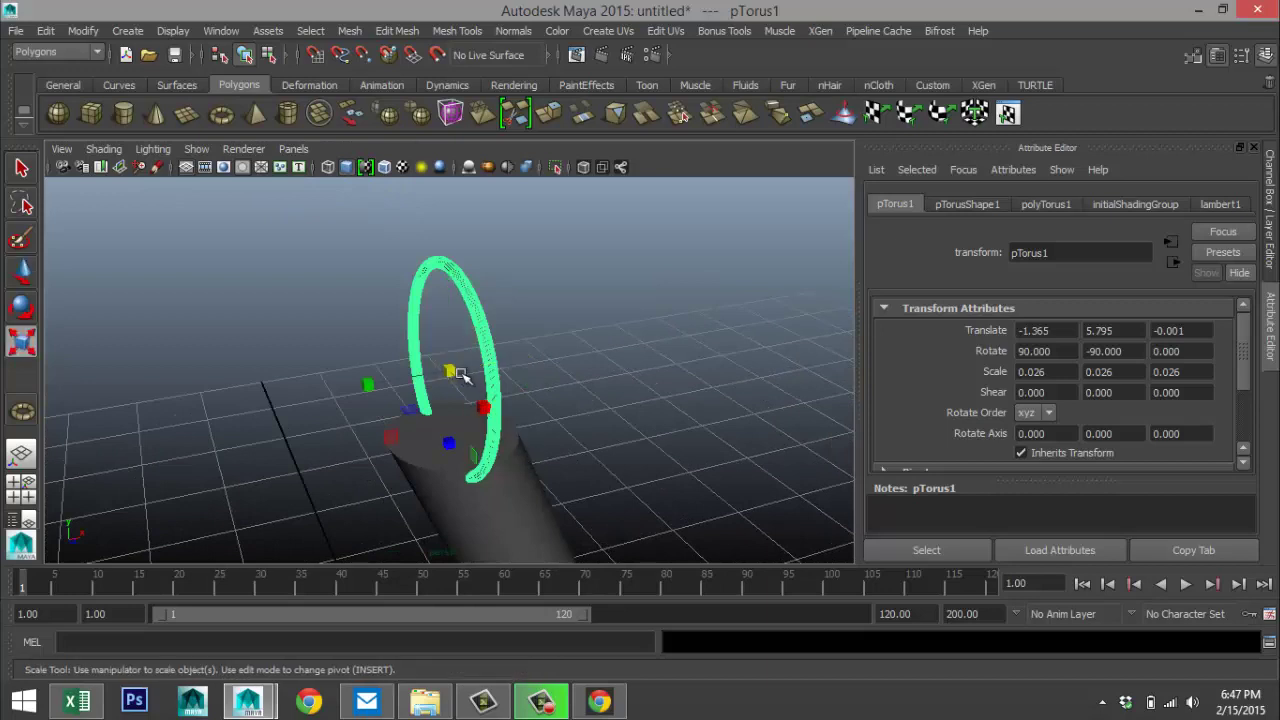
{"action": "left_click_drag", "start_coordinate": [451, 371], "coordinate": [527, 371]}
{"action": "left_click_drag", "start_coordinate": [627, 374], "coordinate": [630, 374]}
{"action": "scroll", "coordinate": [591, 388], "scroll_direction": "down", "scroll_amount": 7}
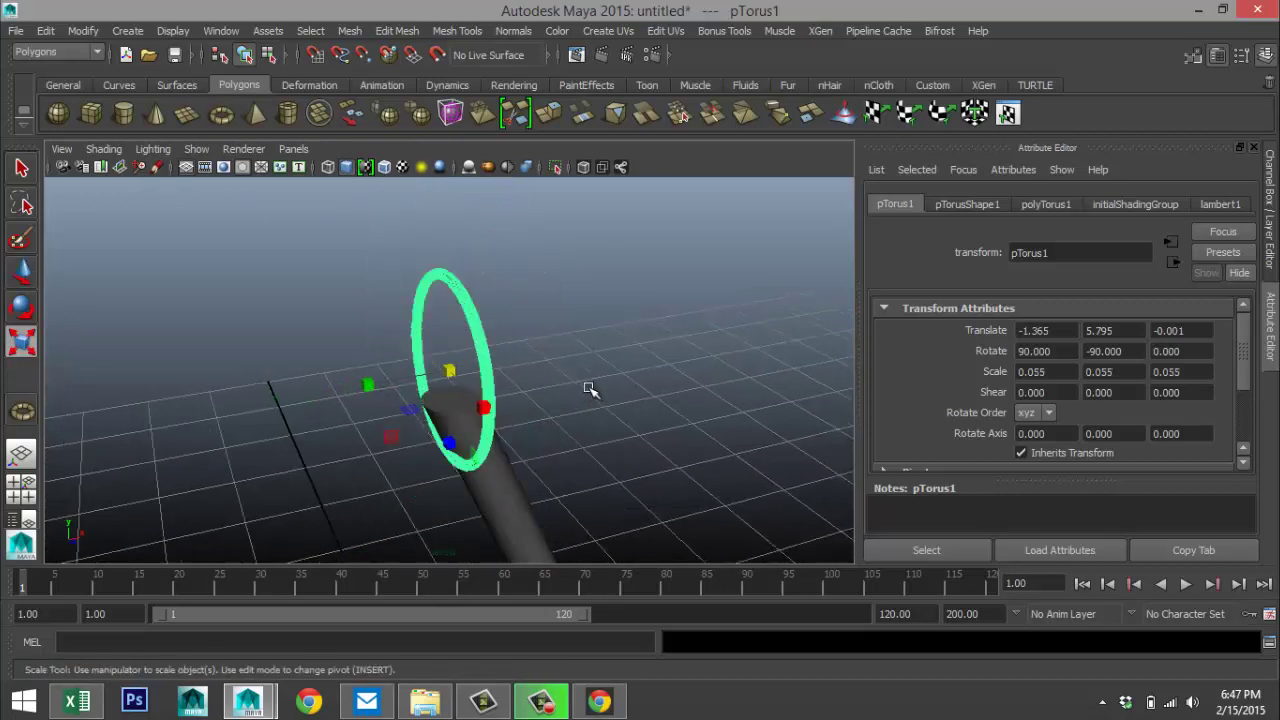
{"action": "left_click_drag", "start_coordinate": [451, 371], "coordinate": [634, 372]}
{"action": "left_click_drag", "start_coordinate": [460, 374], "coordinate": [563, 400]}
- Raise the enlarged torus so its lower edge meets the wire's tip, at about 6.166 in Y and -1.358 in X
{"action": "key", "text": "w"}
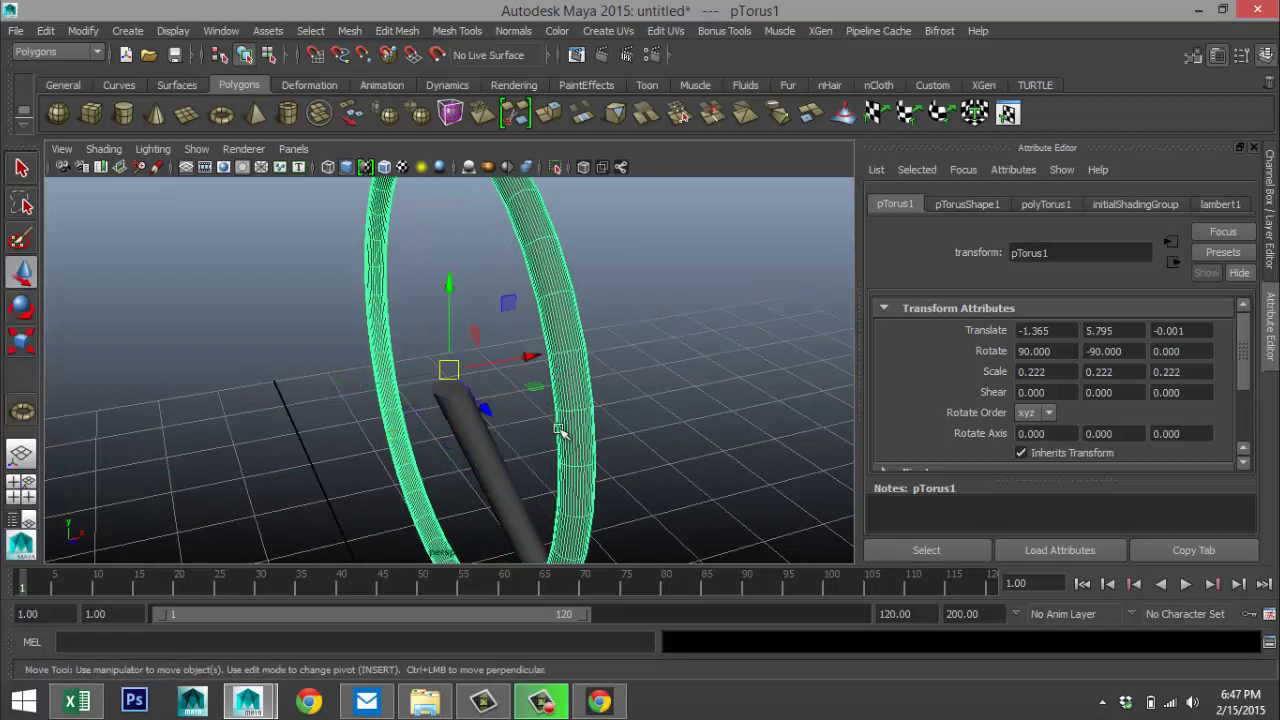
{"action": "left_click_drag", "start_coordinate": [473, 323], "coordinate": [437, 37]}
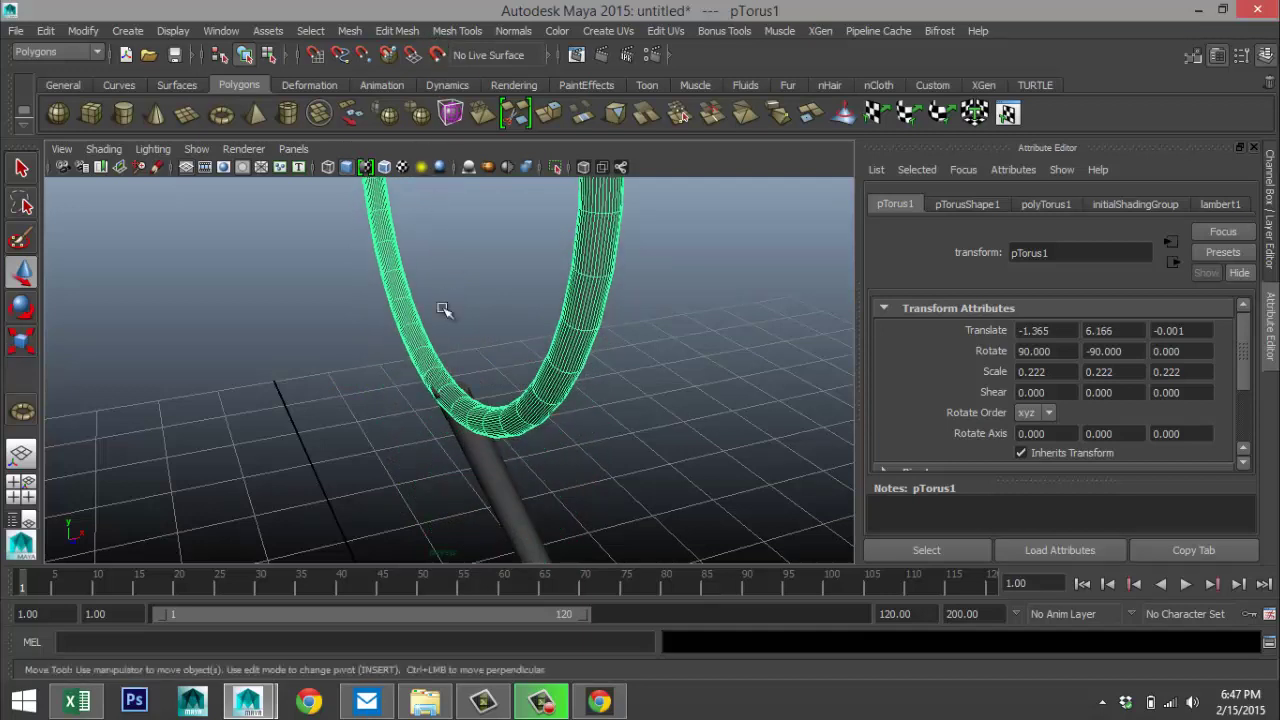
{"action": "scroll", "coordinate": [437, 326], "scroll_direction": "down", "scroll_amount": 2}
{"action": "left_click_drag", "start_coordinate": [510, 198], "coordinate": [516, 198]}
{"action": "left_click_drag", "start_coordinate": [424, 328], "coordinate": [360, 443], "text": "alt"}
- Frame the torus in the side view and display that view in wireframe
{"action": "key", "text": "space"}
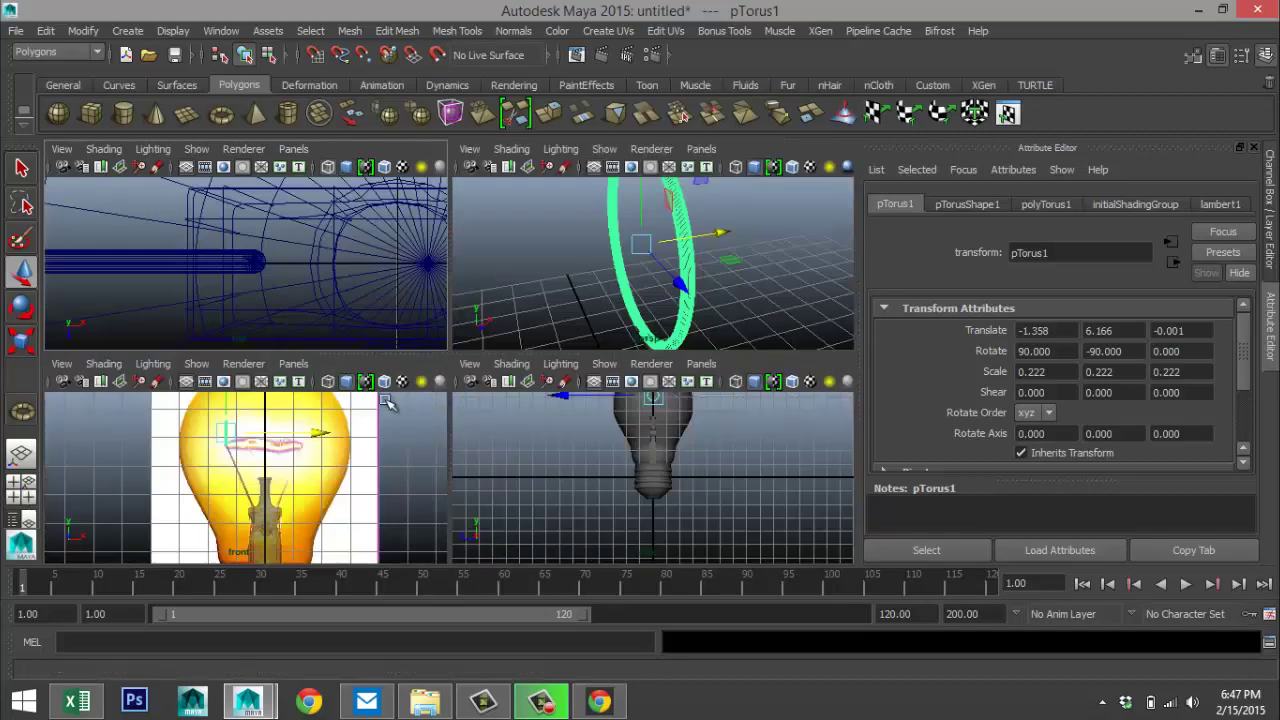
{"action": "scroll", "coordinate": [300, 480], "scroll_direction": "down", "scroll_amount": 3}
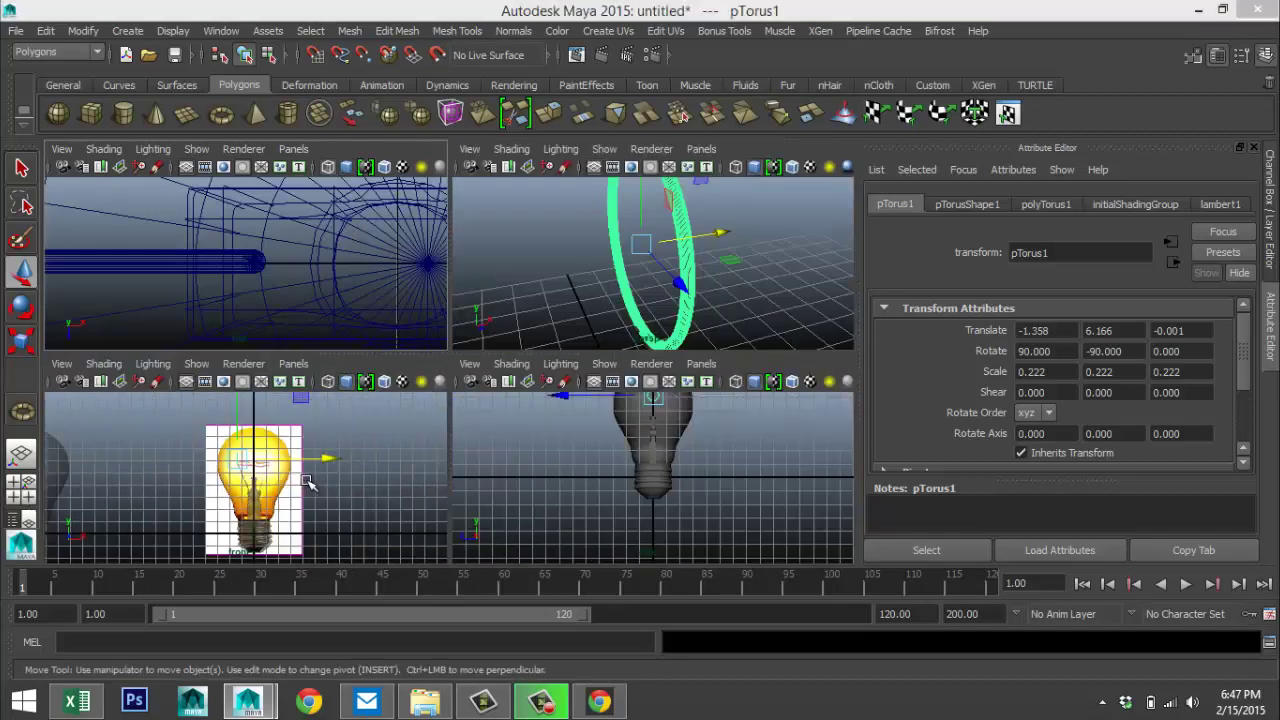
{"action": "key", "text": "space"}
{"action": "key", "text": "f"}
{"action": "scroll", "coordinate": [315, 458], "scroll_direction": "down", "scroll_amount": 6}
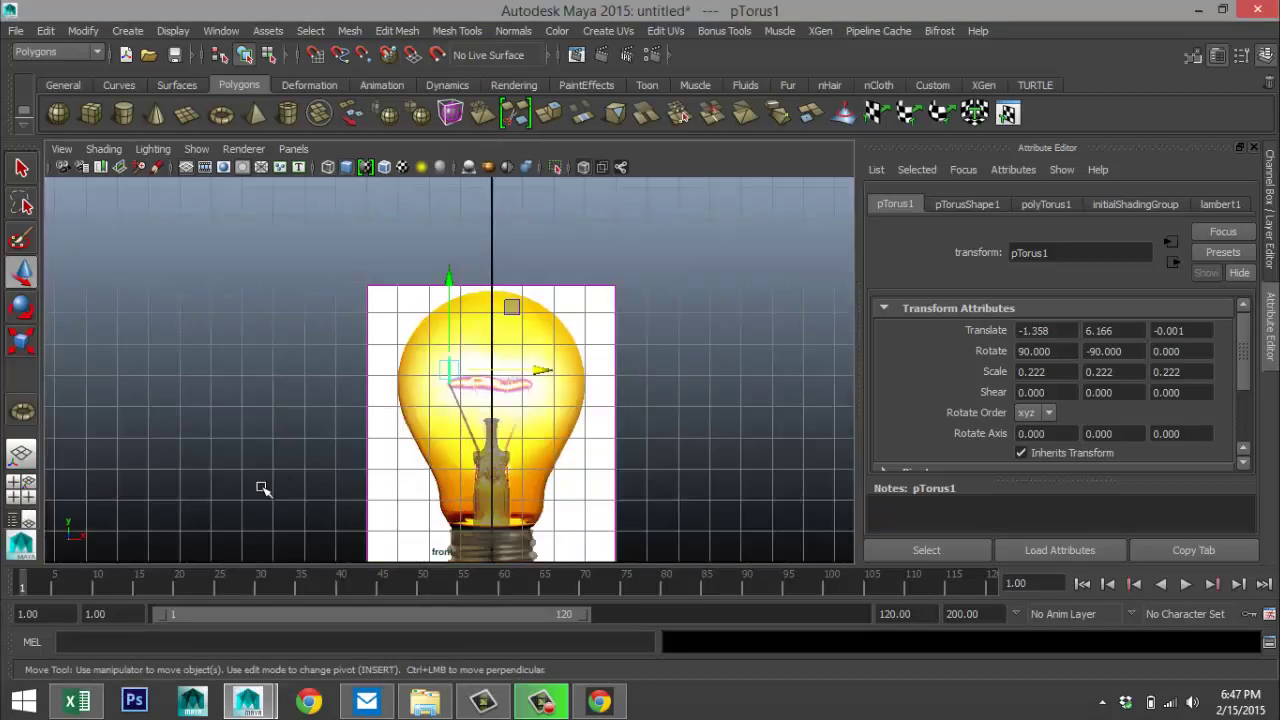
{"action": "left_click", "coordinate": [27, 491]}
{"action": "key", "text": "space"}
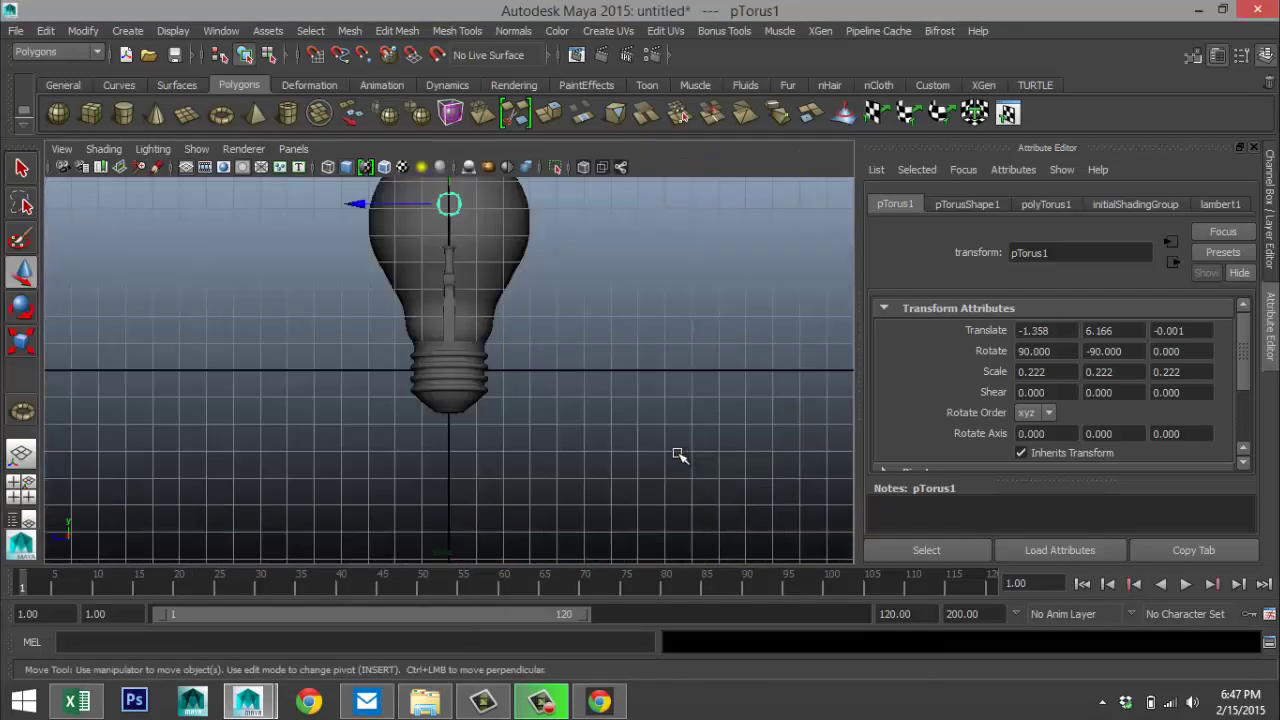
{"action": "key", "text": "f"}
{"action": "scroll", "coordinate": [664, 455], "scroll_direction": "down", "scroll_amount": 4}
{"action": "scroll", "coordinate": [661, 454], "scroll_direction": "up", "scroll_amount": 3}
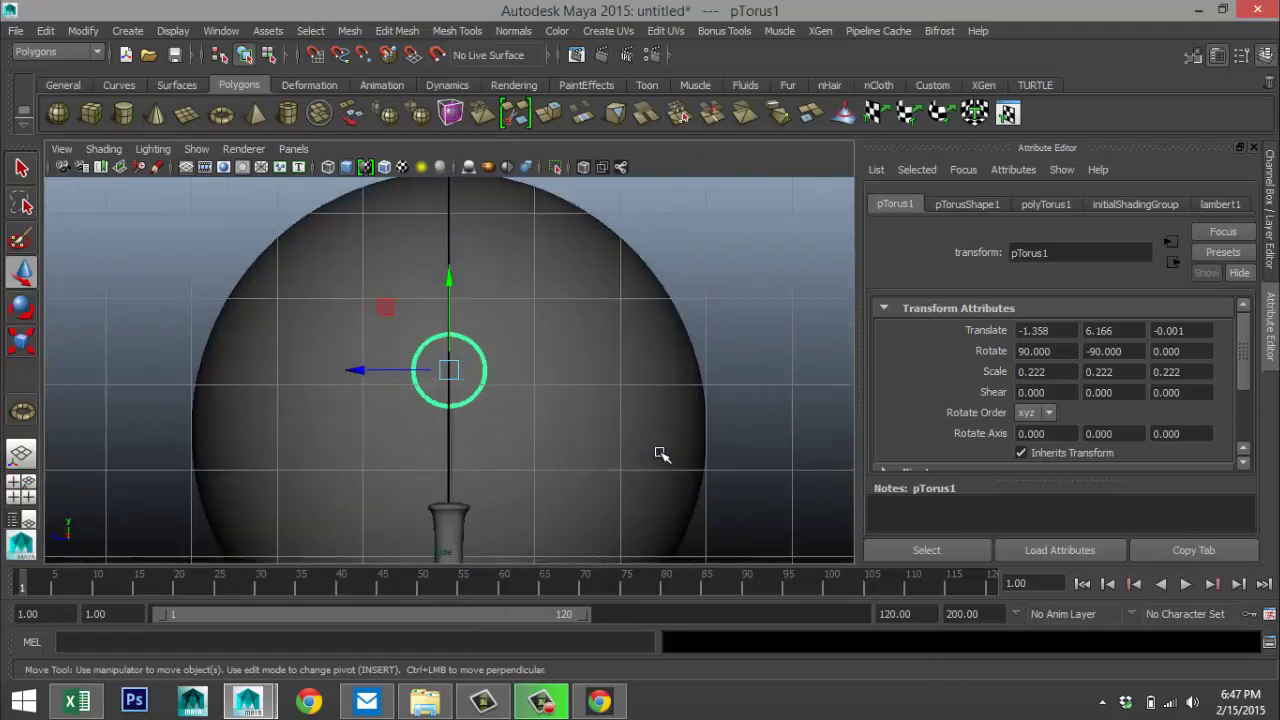
{"action": "key", "text": "4"}
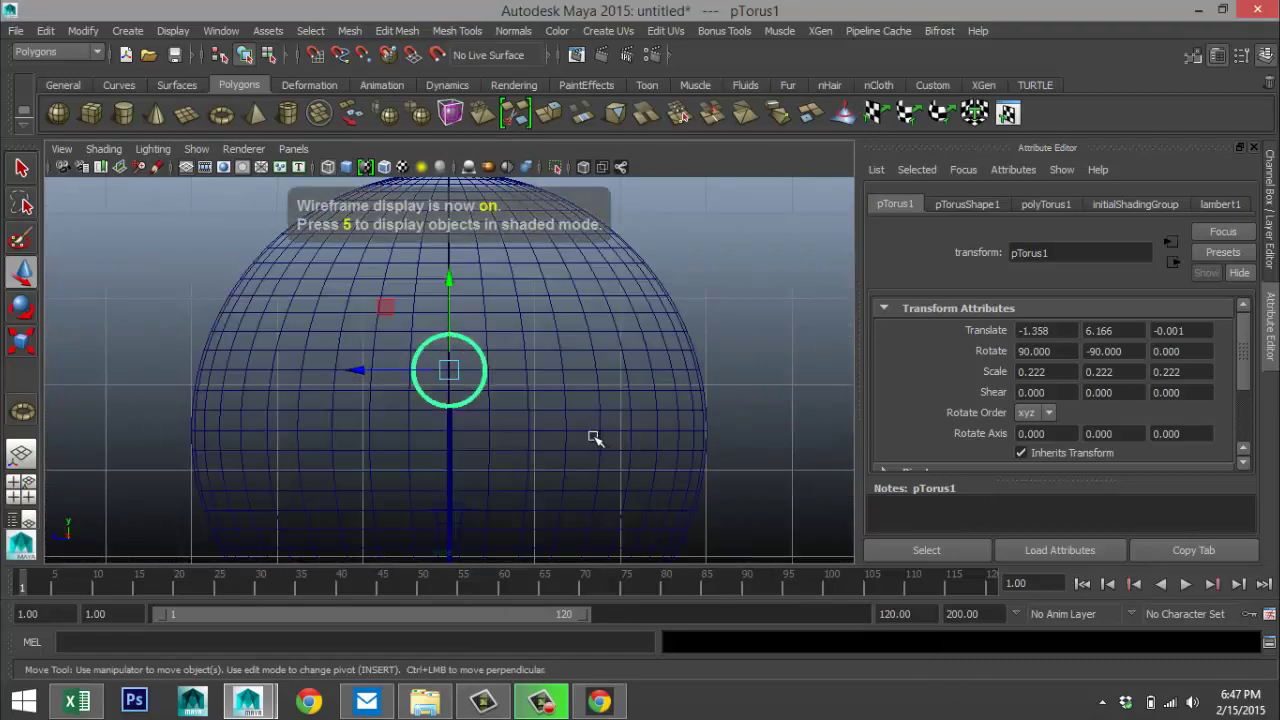
- Delete the torus faces along the lower -Z arc beside the wire to open the ring into a hook
{"action": "scroll", "coordinate": [594, 437], "scroll_direction": "up", "scroll_amount": 4}
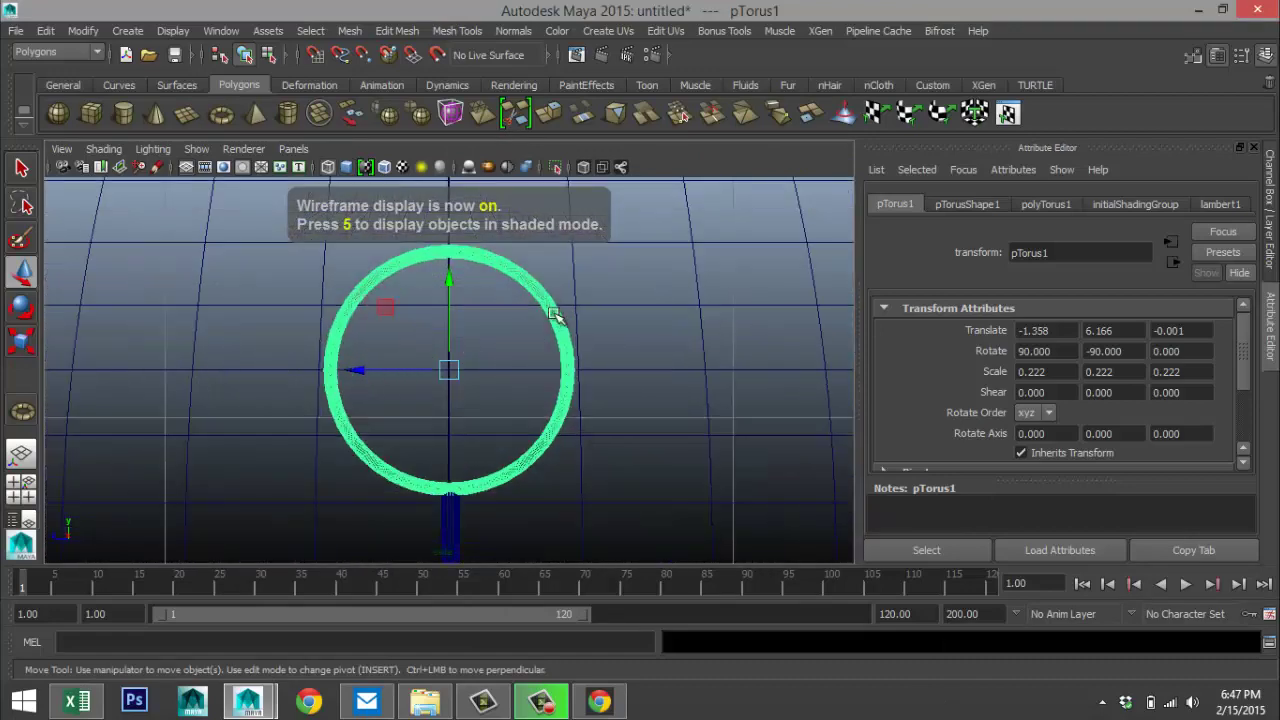
{"action": "right_click_drag", "start_coordinate": [557, 315], "coordinate": [560, 305]}
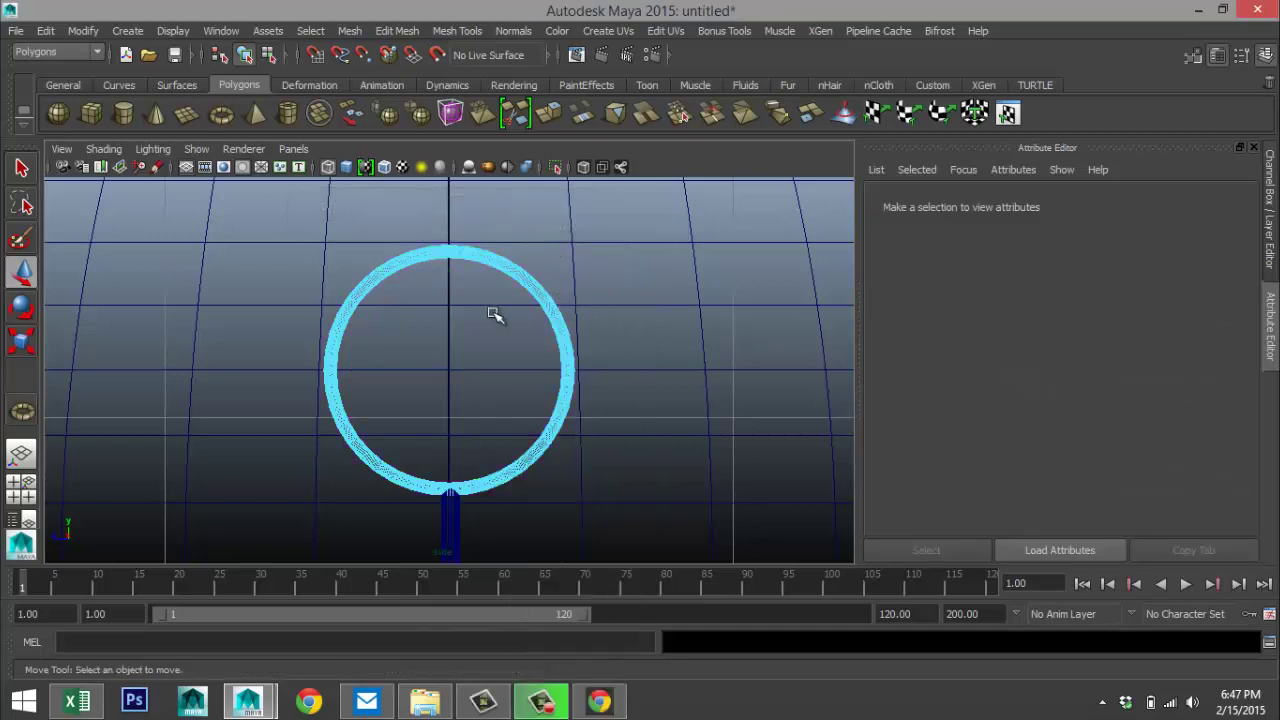
{"action": "left_click_drag", "start_coordinate": [472, 348], "coordinate": [665, 525]}
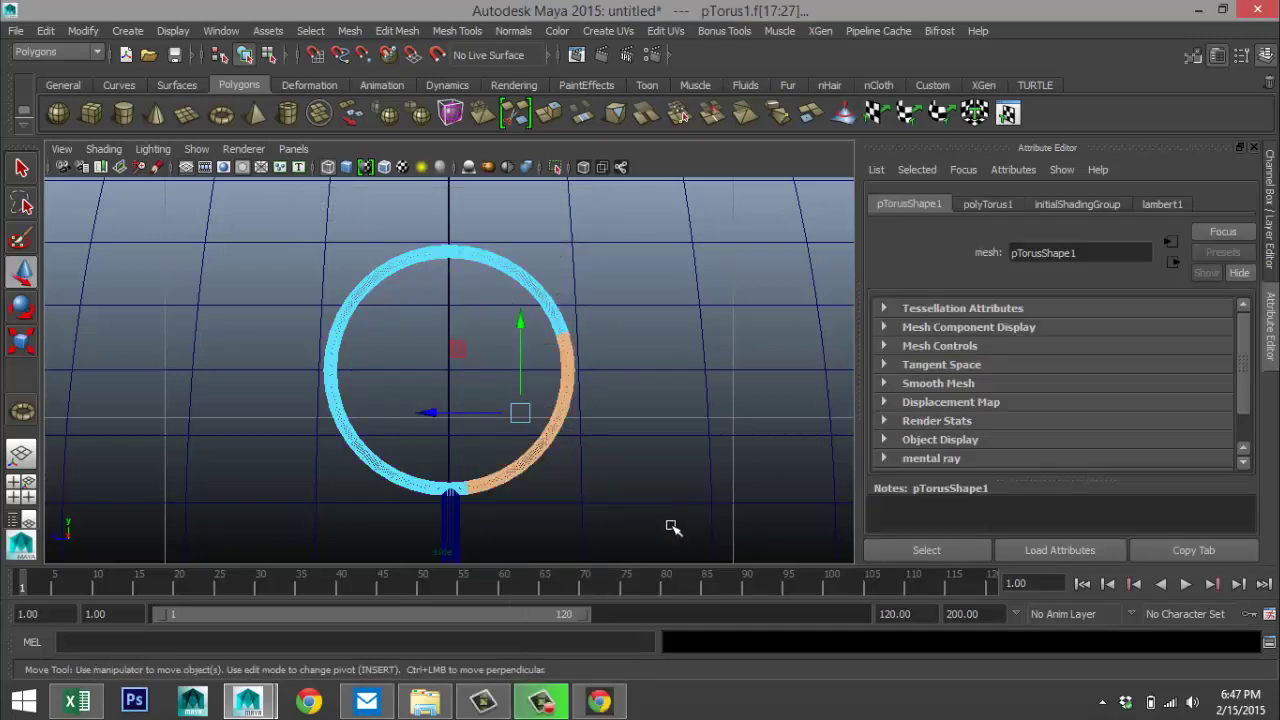
{"action": "key", "text": "Delete"}
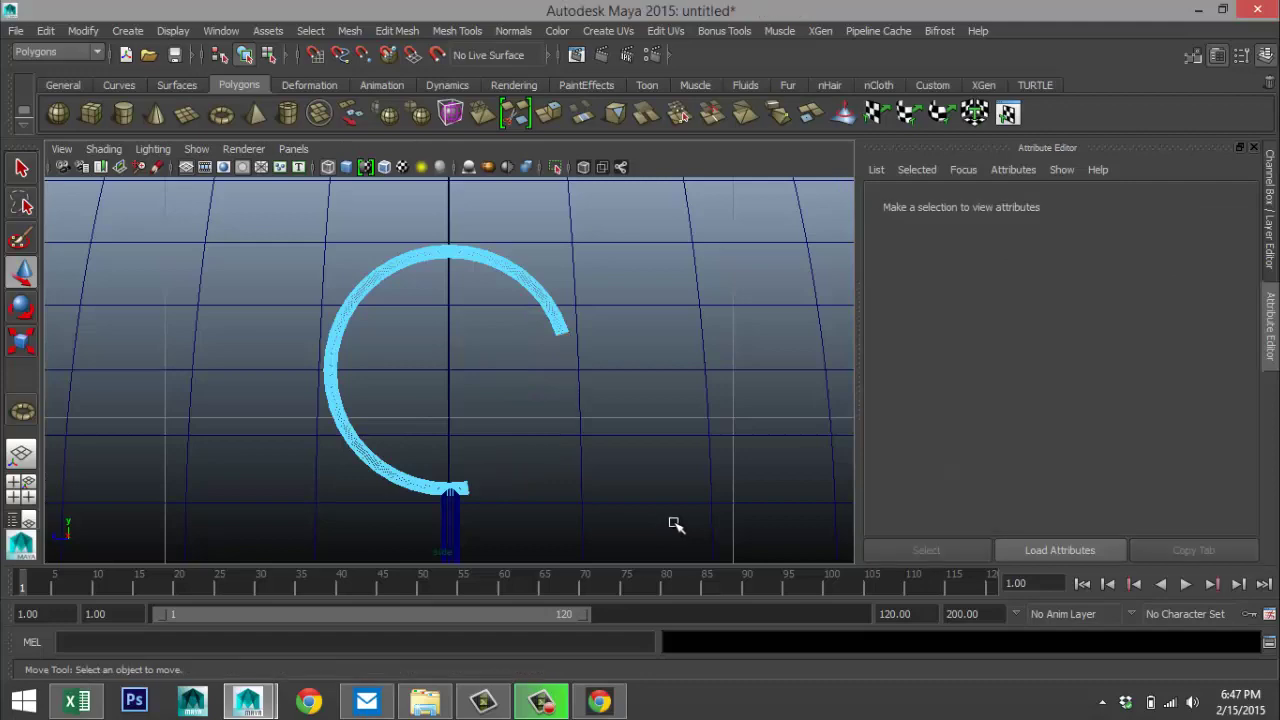
- Examine the open ring against the filament and support wires of the reference image in the front view
{"action": "left_click", "coordinate": [23, 488]}
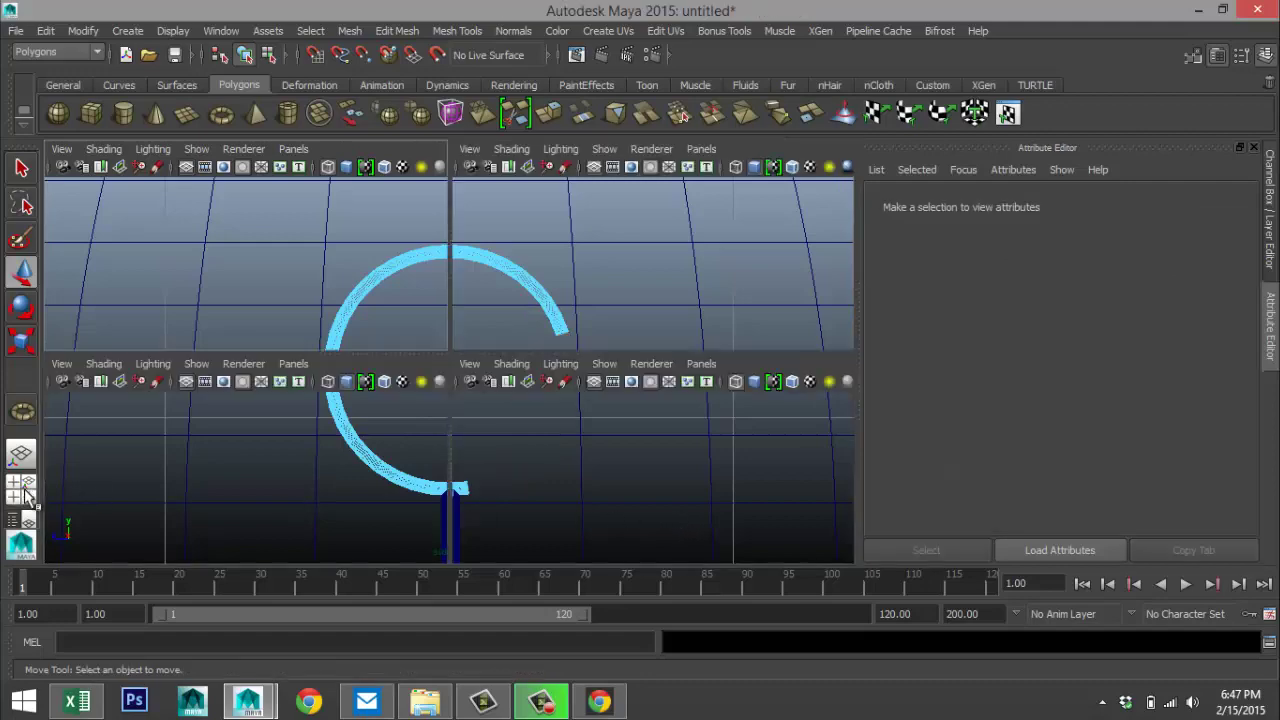
{"action": "key", "text": "space"}
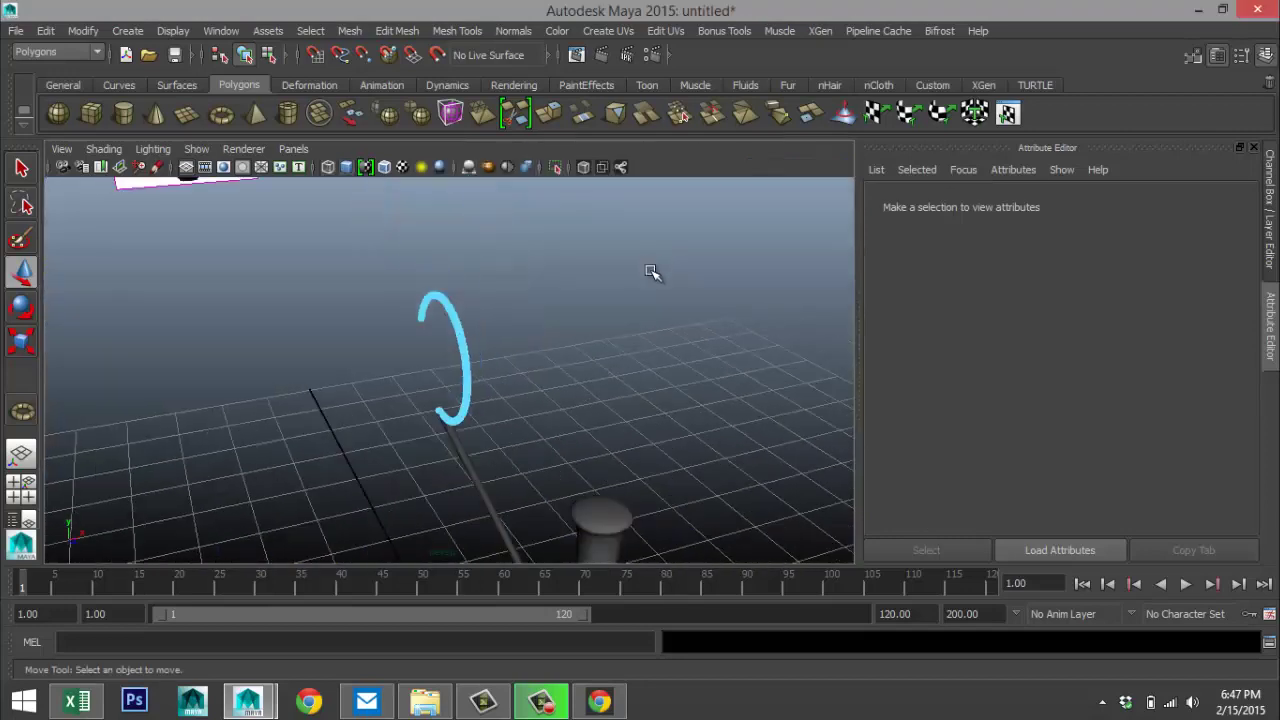
{"action": "left_click", "coordinate": [30, 490]}
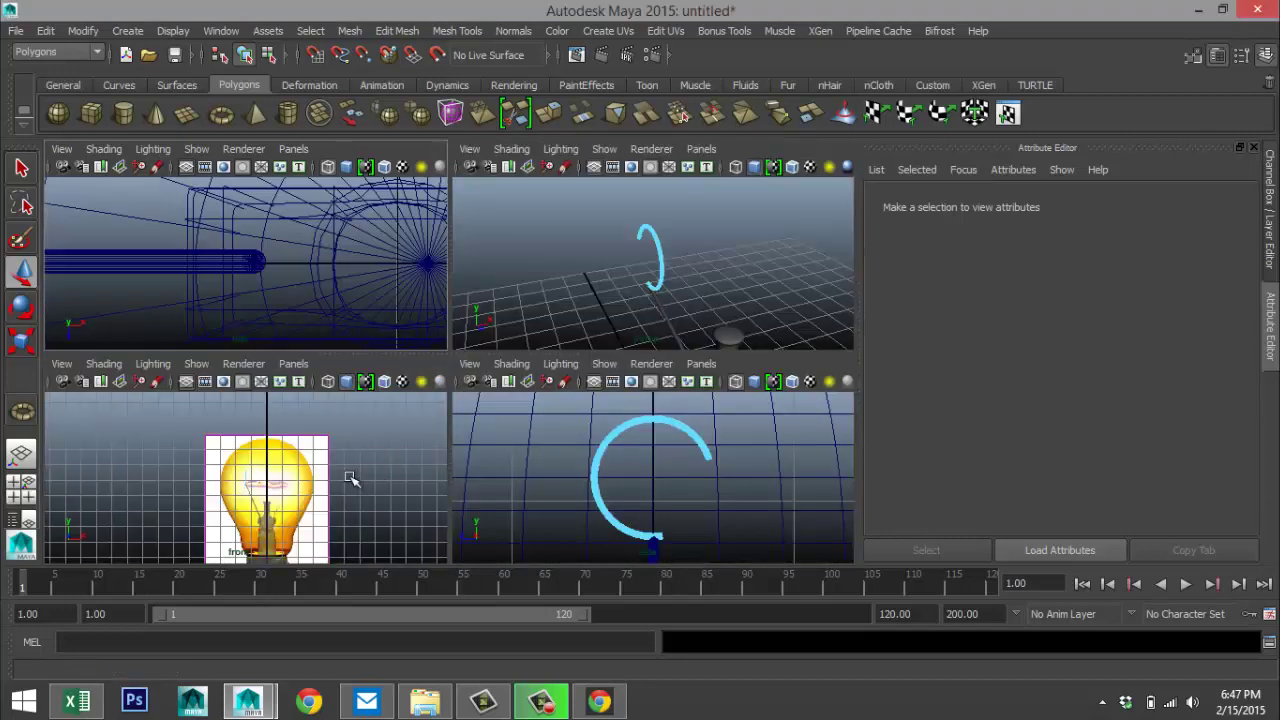
{"action": "key", "text": "space"}
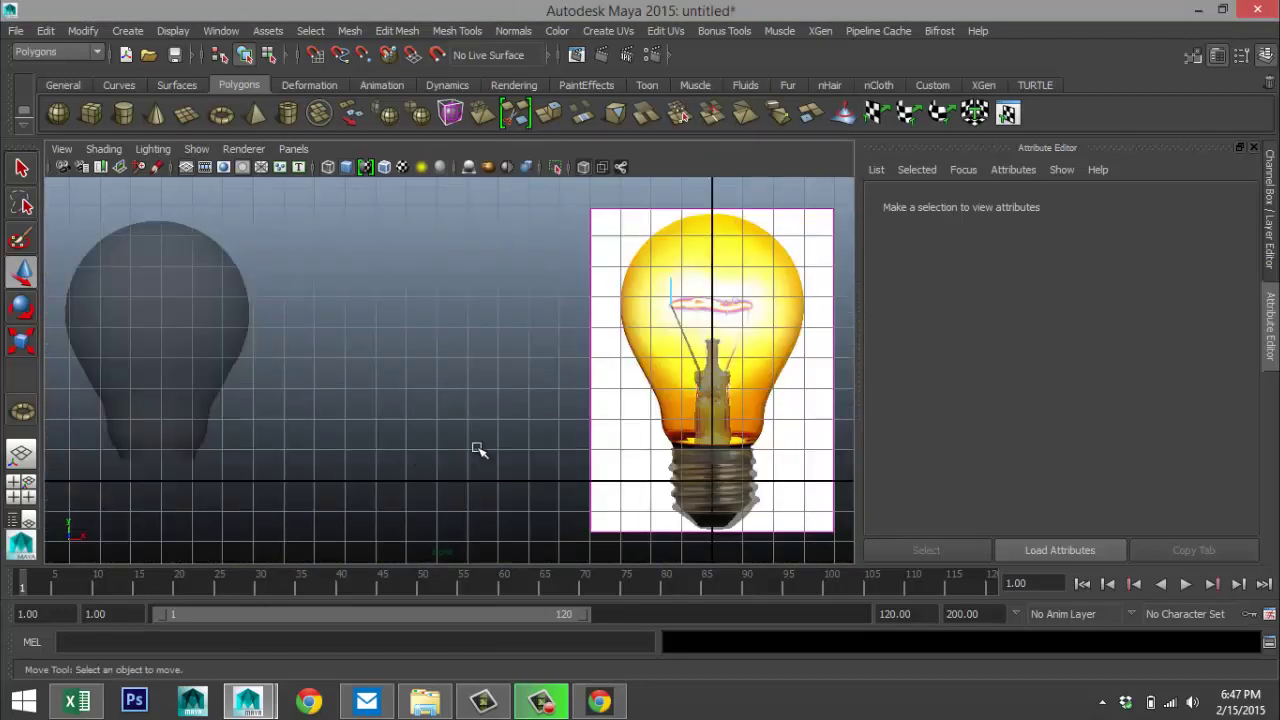
{"action": "middle_click_drag", "start_coordinate": [615, 384], "coordinate": [391, 389], "text": "alt"}
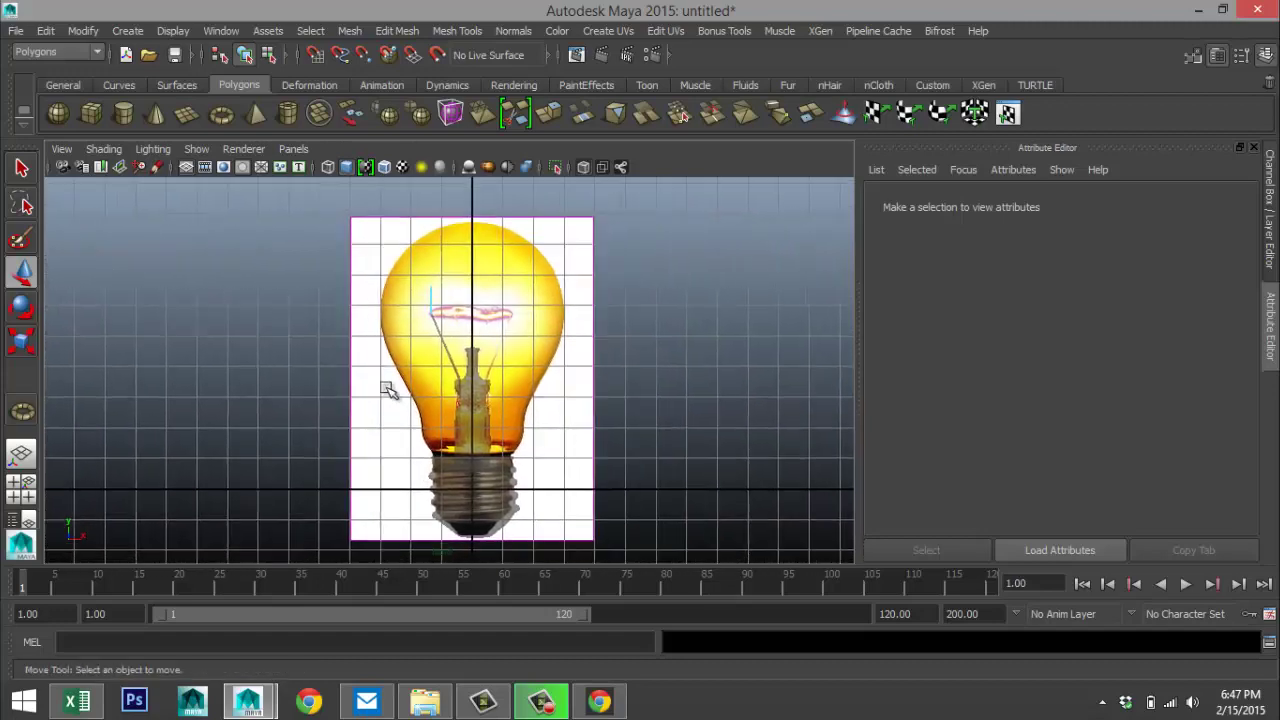
{"action": "scroll", "coordinate": [463, 389], "scroll_direction": "up", "scroll_amount": 4}
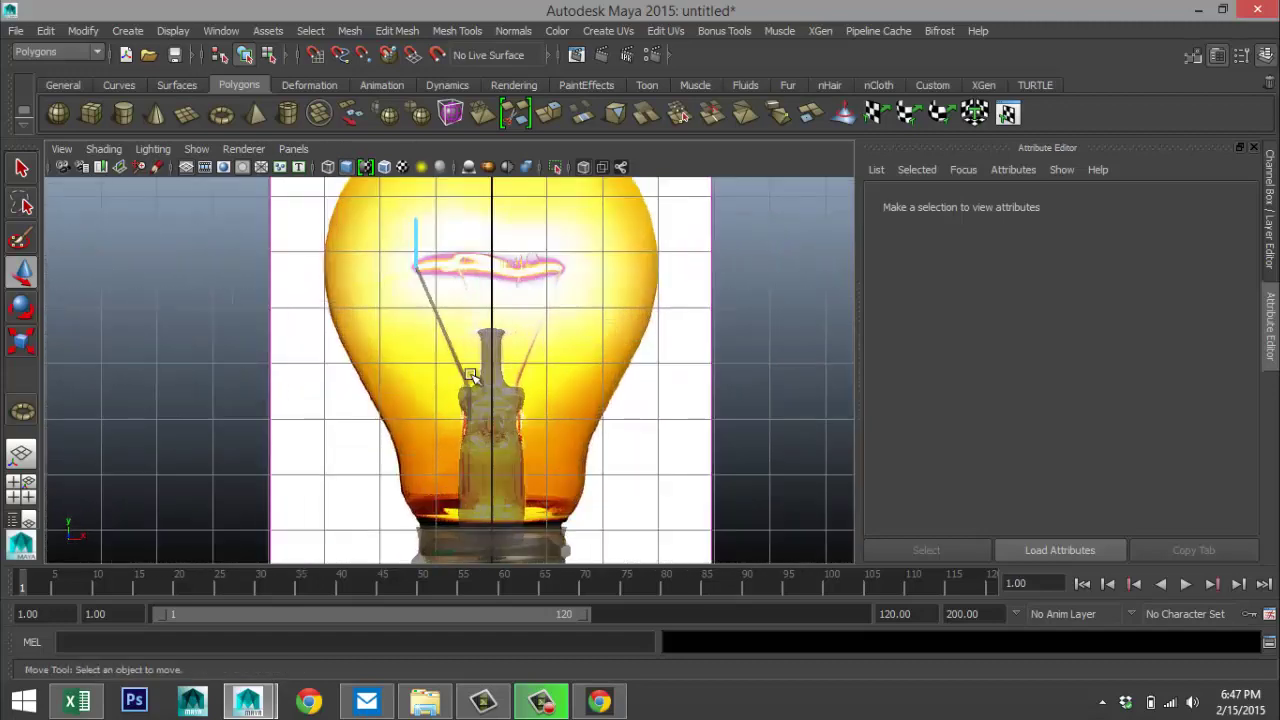
- Scale the open ring down uniformly to about 0.050 and lower it to about 5.854 in Y at the wire's tip
{"action": "left_click", "coordinate": [24, 490]}
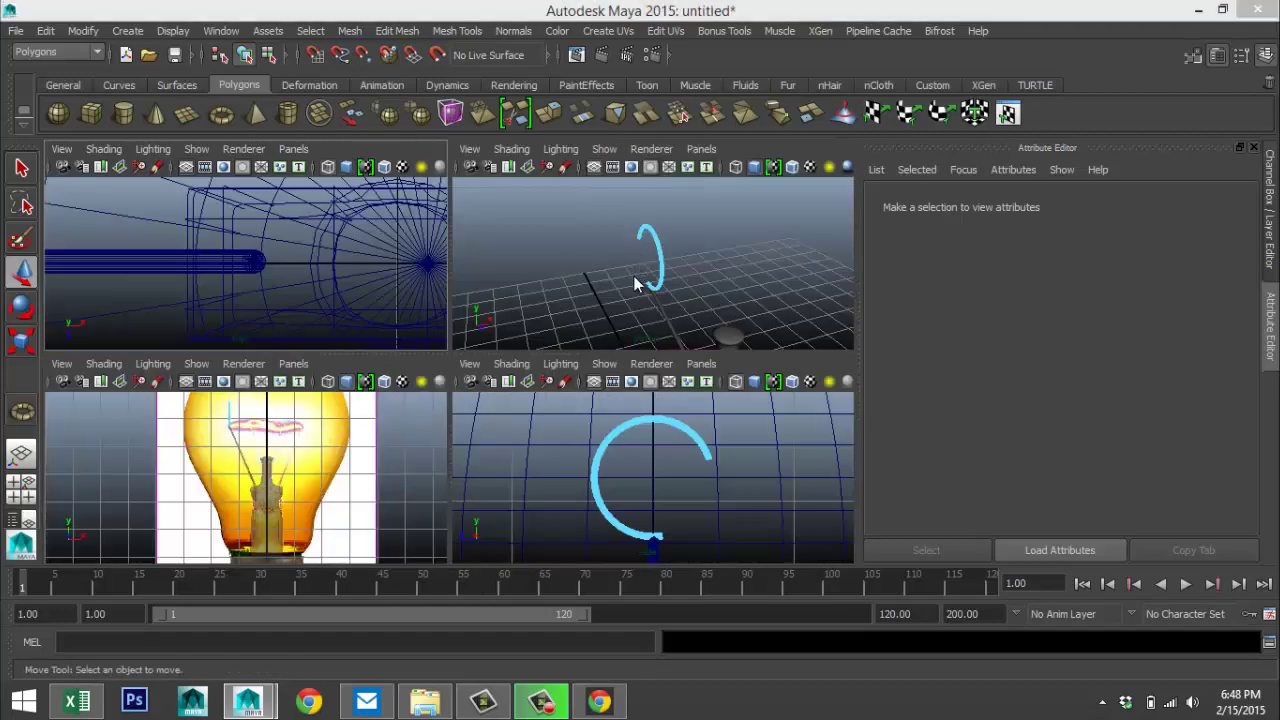
{"action": "key", "text": "space"}
{"action": "right_click_drag", "start_coordinate": [470, 380], "coordinate": [548, 232]}
{"action": "left_click", "coordinate": [460, 355]}
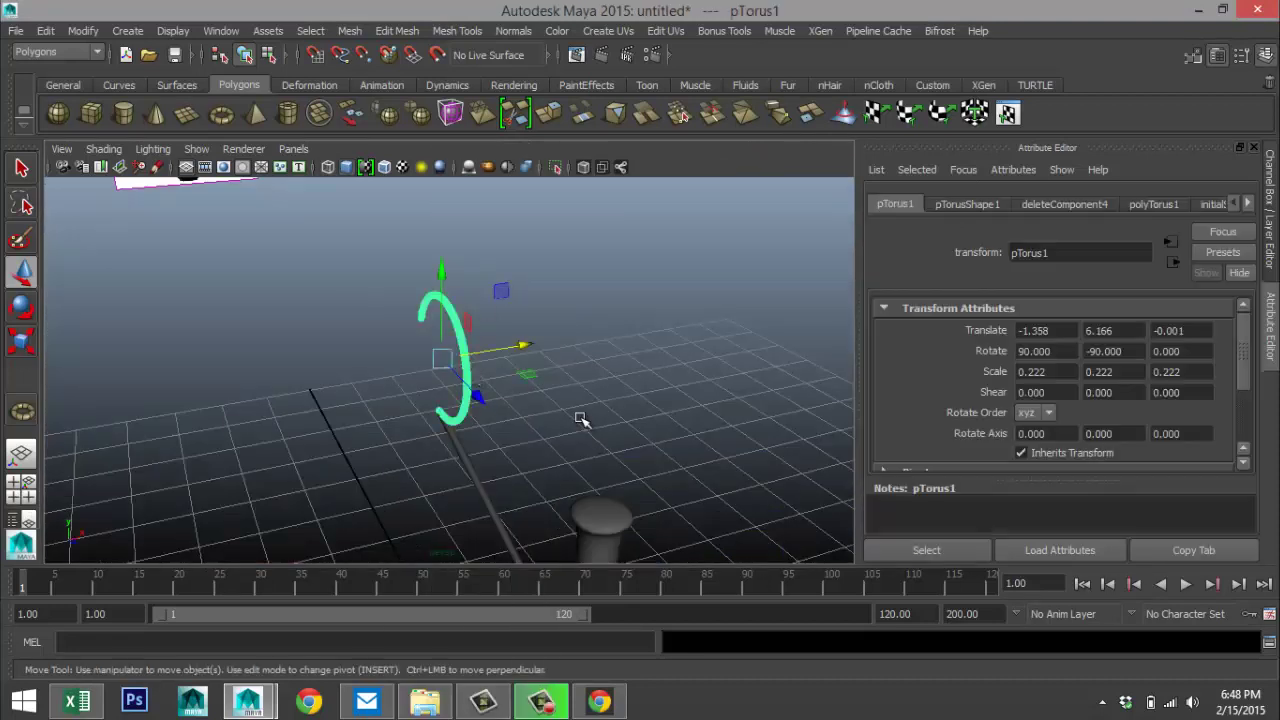
{"action": "key", "text": "r"}
{"action": "left_click_drag", "start_coordinate": [441, 358], "coordinate": [367, 373]}
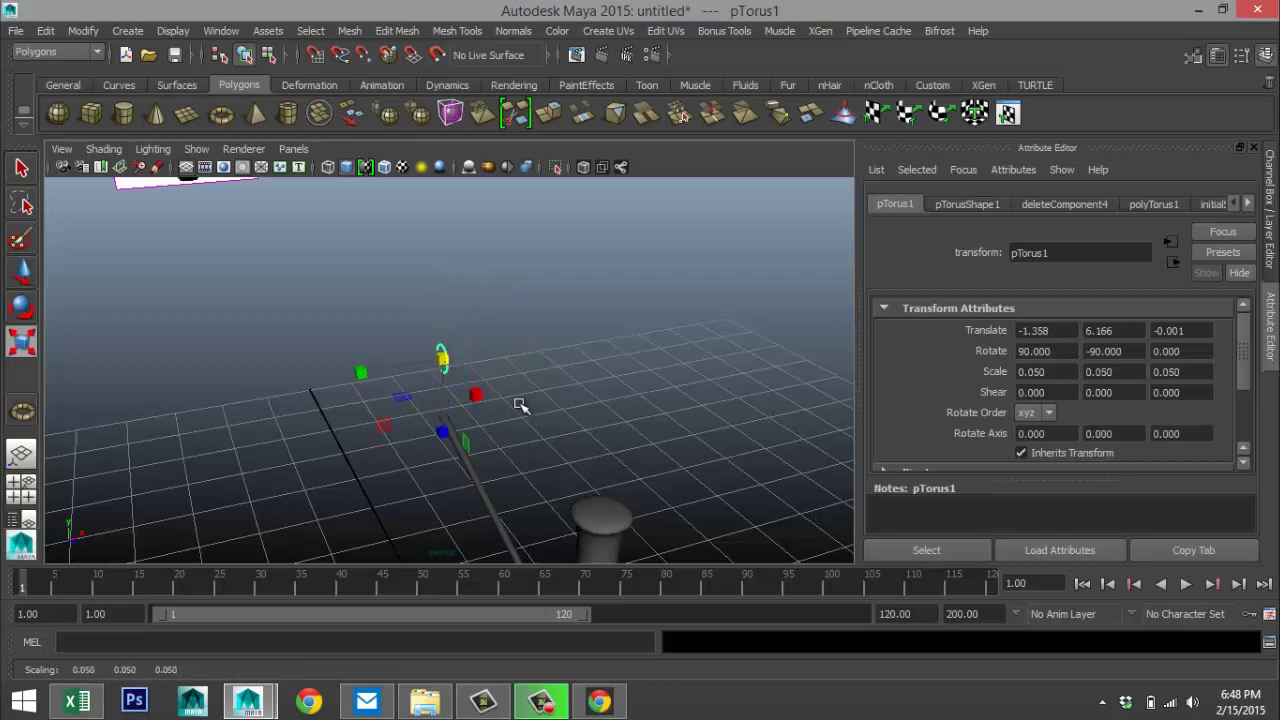
{"action": "key", "text": "w"}
{"action": "left_click_drag", "start_coordinate": [443, 266], "coordinate": [441, 314]}
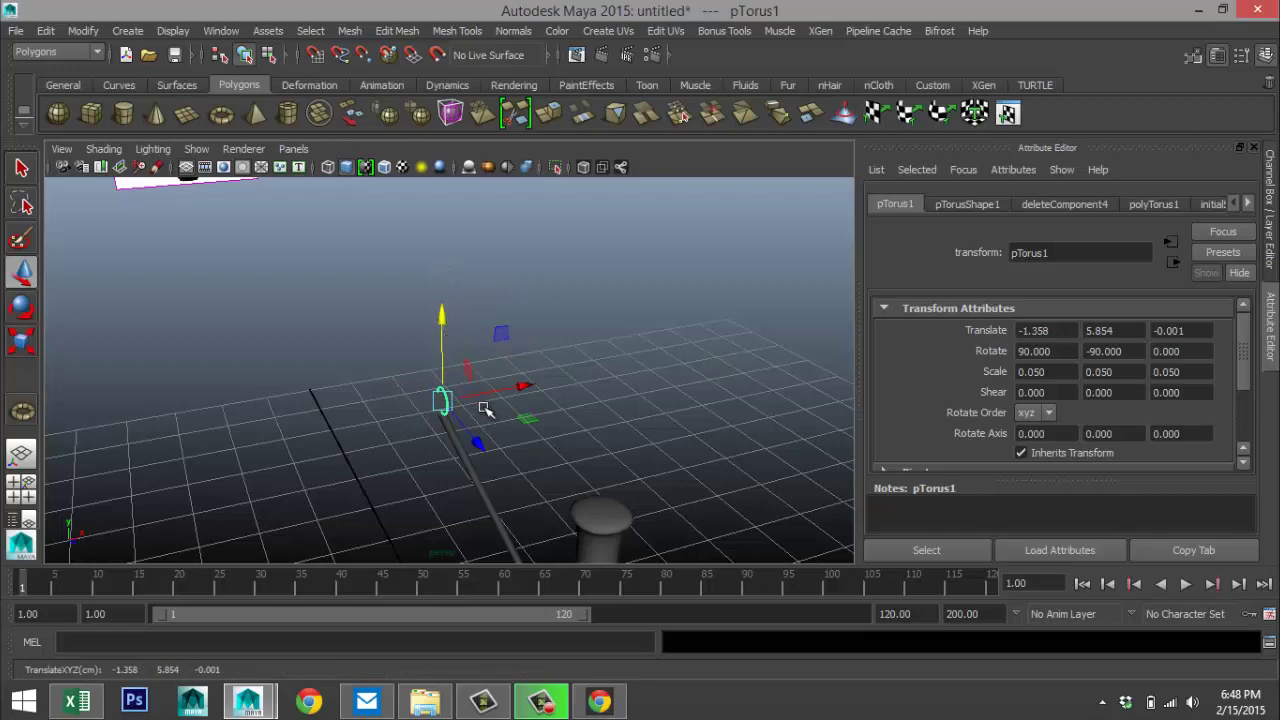
- Tilt the open torus hook to about 110.94 in X rotation and move it to about X -1.396, Y 5.841 at the wire's tip
{"action": "scroll", "coordinate": [484, 408], "scroll_direction": "up", "scroll_amount": 3}
{"action": "scroll", "coordinate": [490, 405], "scroll_direction": "down", "scroll_amount": 3}
{"action": "left_click_drag", "start_coordinate": [551, 409], "coordinate": [500, 413], "text": "alt"}
{"action": "key", "text": "e"}
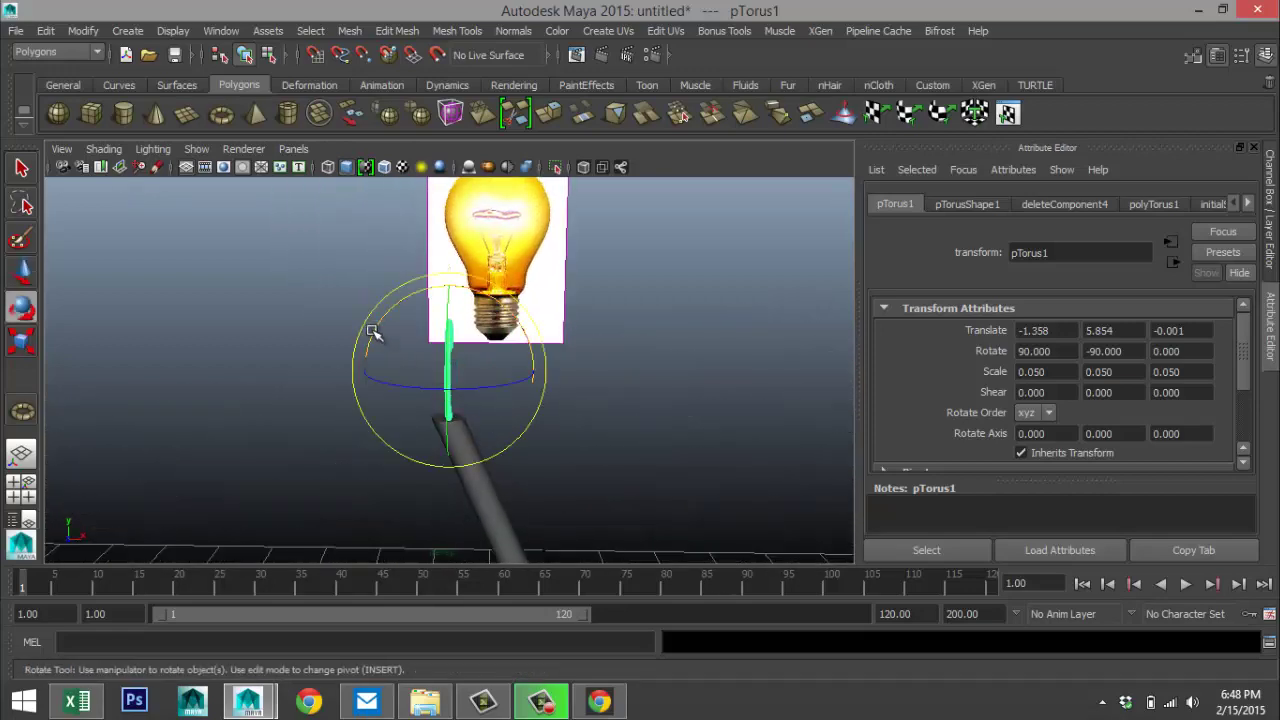
{"action": "mouse_move", "coordinate": [376, 336]}
{"action": "left_mouse_down"}
{"action": "mouse_move", "coordinate": [372, 322]}
{"action": "mouse_move", "coordinate": [370, 346]}
{"action": "left_mouse_up"}
{"action": "key", "text": "w"}
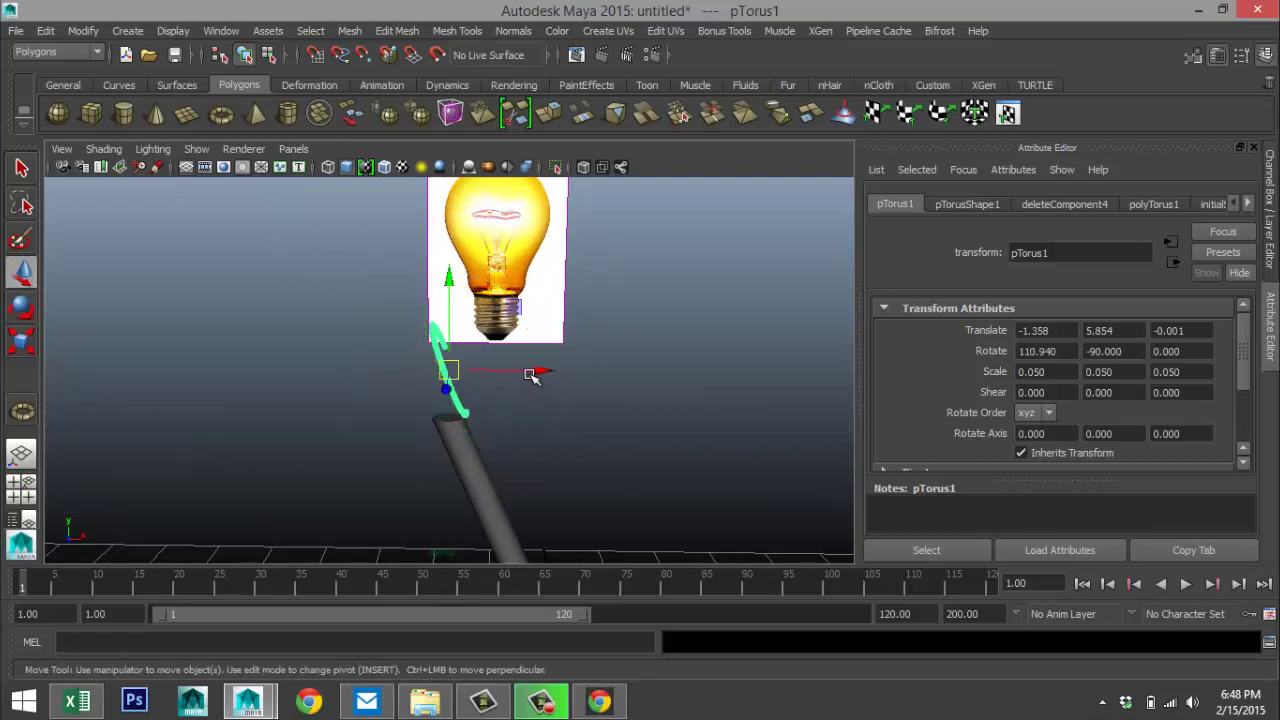
{"action": "left_click_drag", "start_coordinate": [525, 372], "coordinate": [515, 373]}
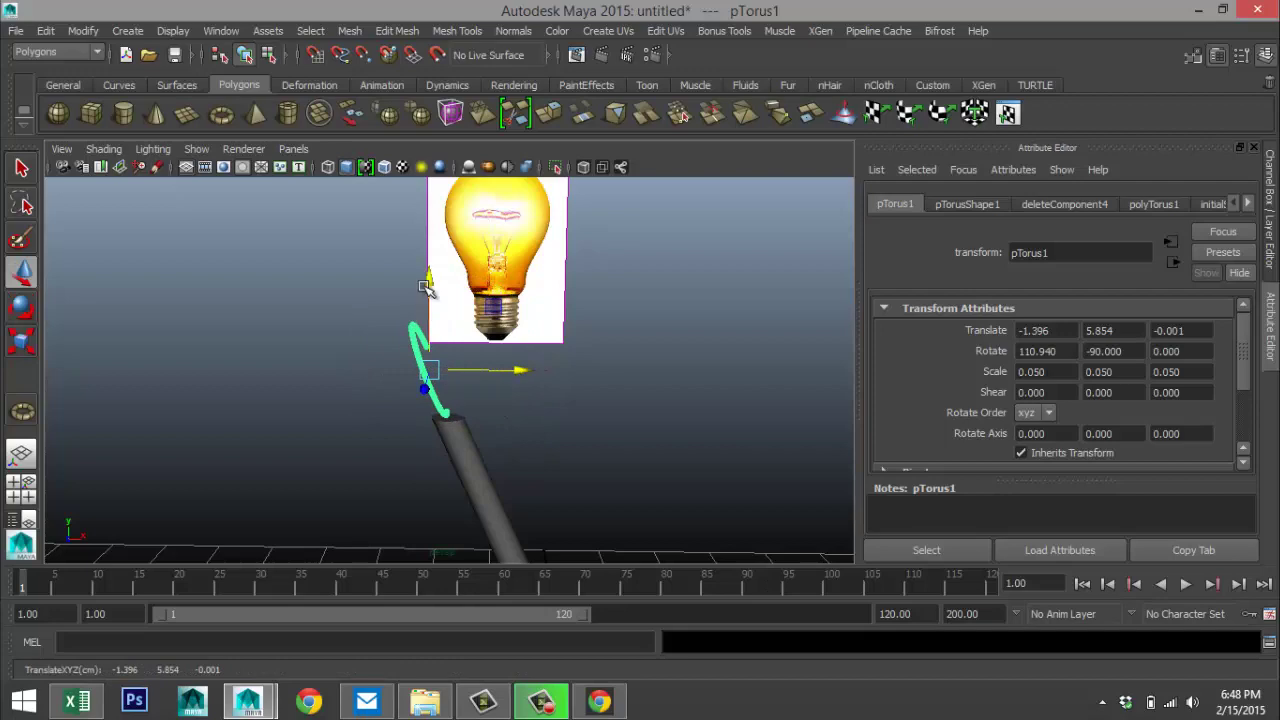
{"action": "left_click_drag", "start_coordinate": [428, 284], "coordinate": [432, 290]}
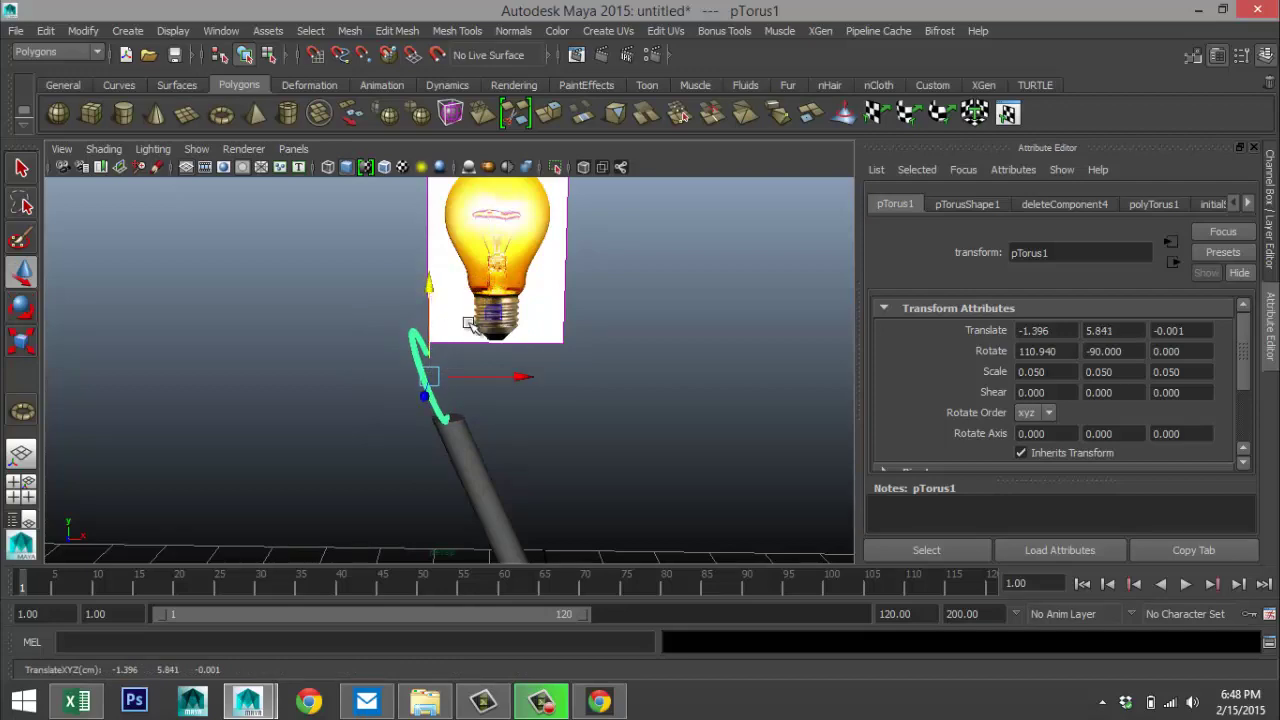
- Scale the bent support wire down uniformly to about 0.085
{"action": "left_click_drag", "start_coordinate": [537, 345], "coordinate": [588, 389], "text": "alt"}
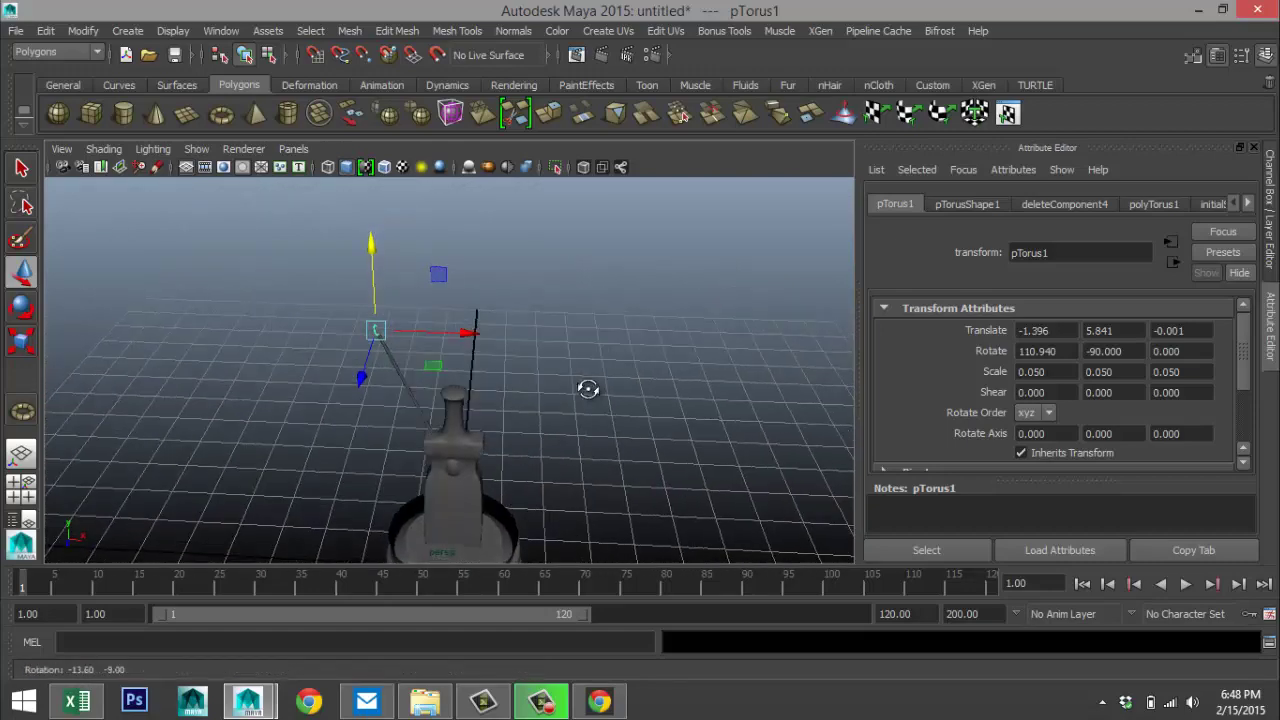
{"action": "left_click", "coordinate": [413, 401]}
{"action": "left_click_drag", "start_coordinate": [486, 467], "coordinate": [518, 456], "text": "alt"}
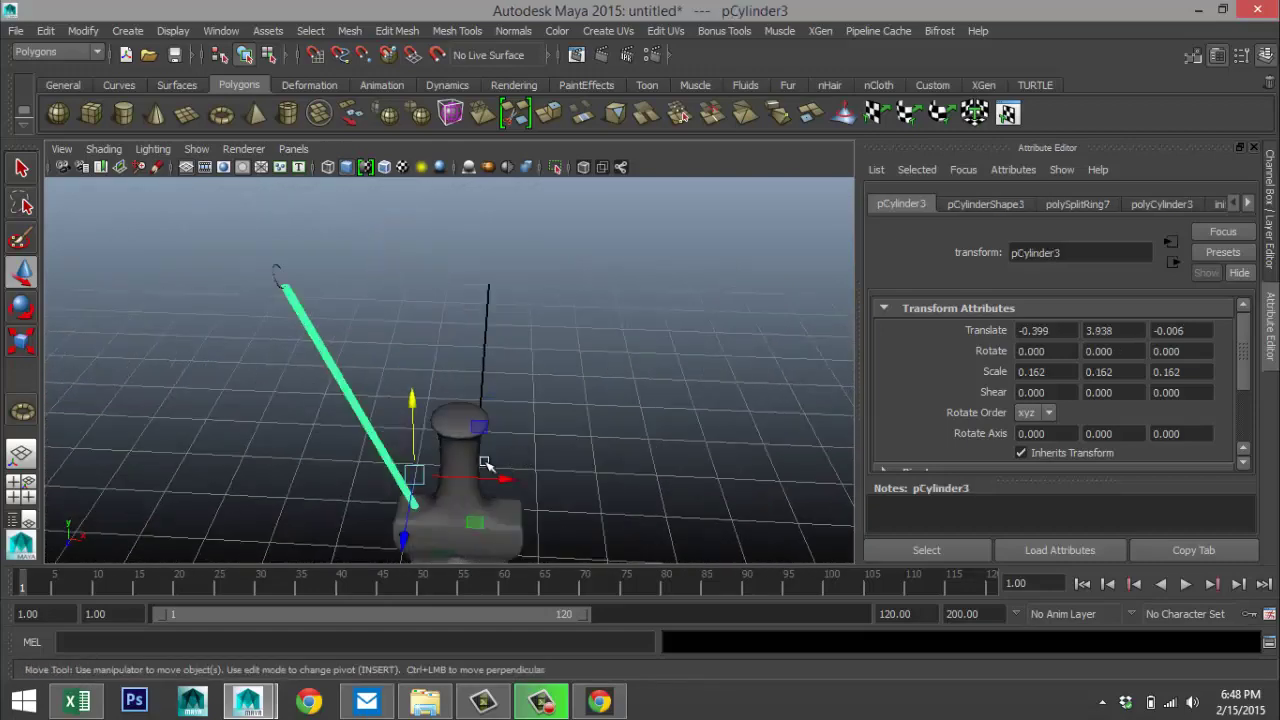
{"action": "key", "text": "r"}
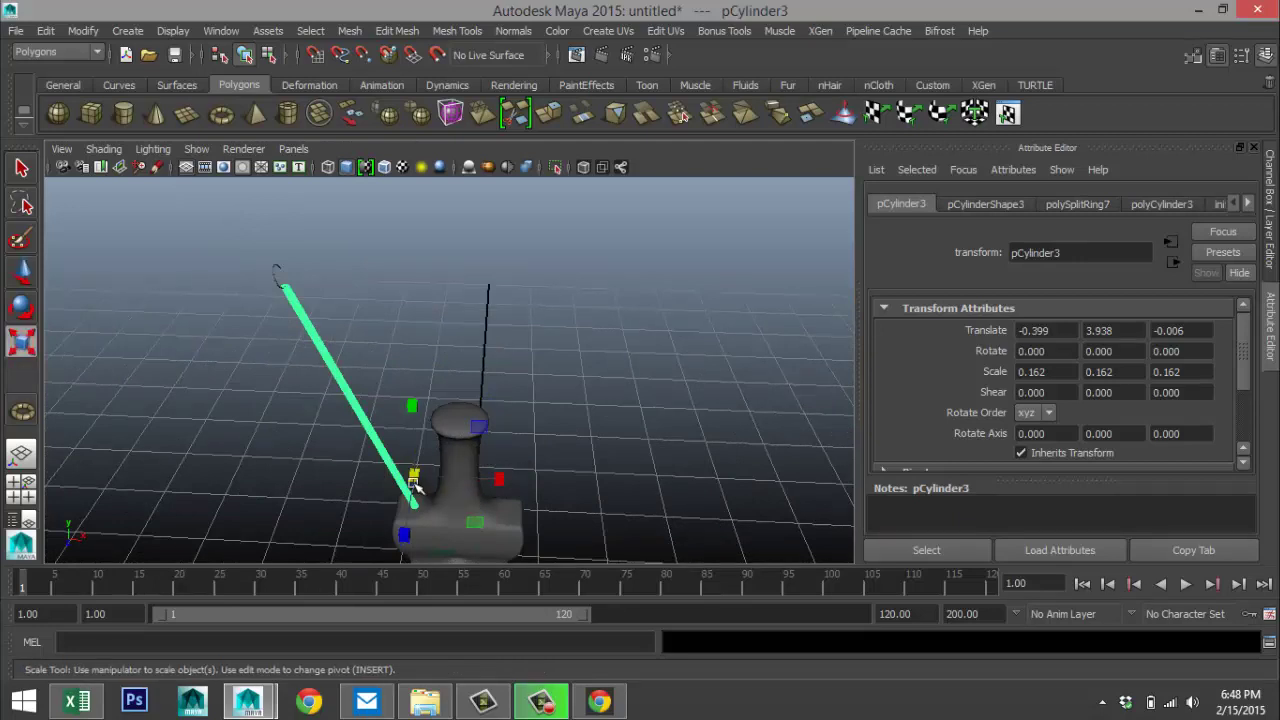
{"action": "left_click_drag", "start_coordinate": [414, 476], "coordinate": [318, 473]}
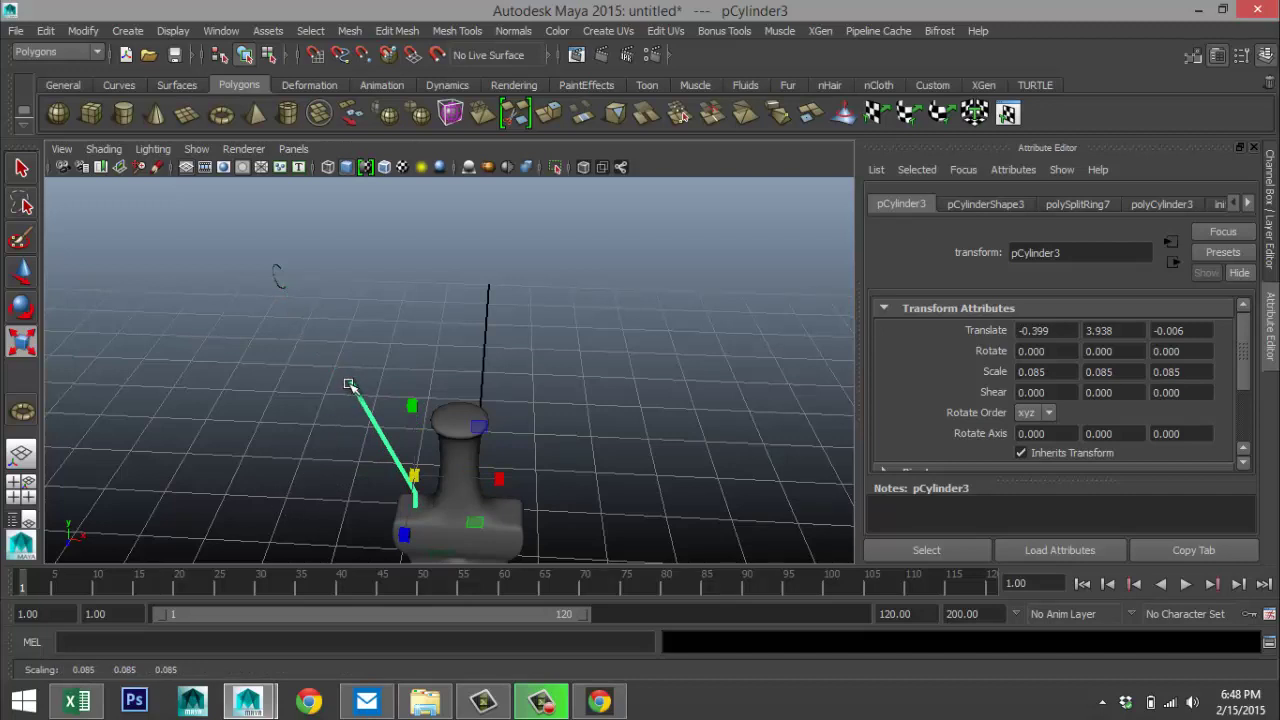
- Move the wire's upper end vertices in the front view to the -X end of the filament in the reference image
{"action": "right_click_drag", "start_coordinate": [350, 384], "coordinate": [281, 258]}
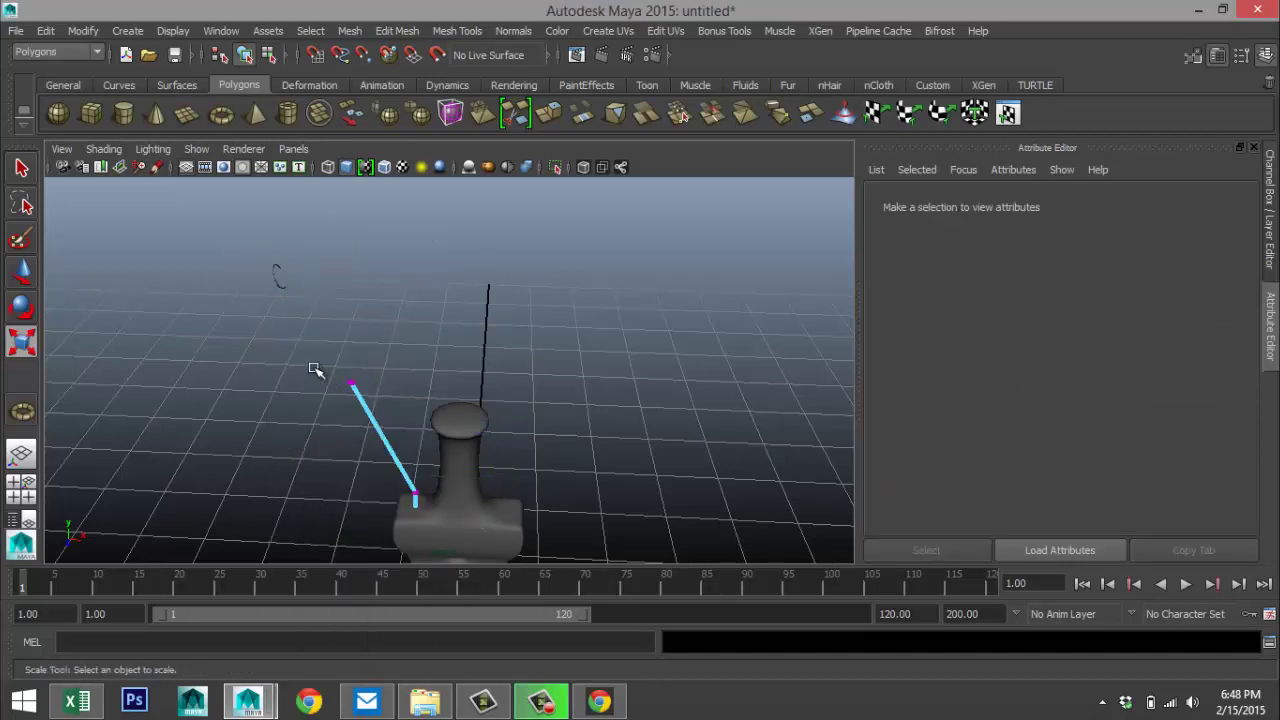
{"action": "left_click_drag", "start_coordinate": [315, 370], "coordinate": [356, 390]}
{"action": "left_click", "coordinate": [21, 490]}
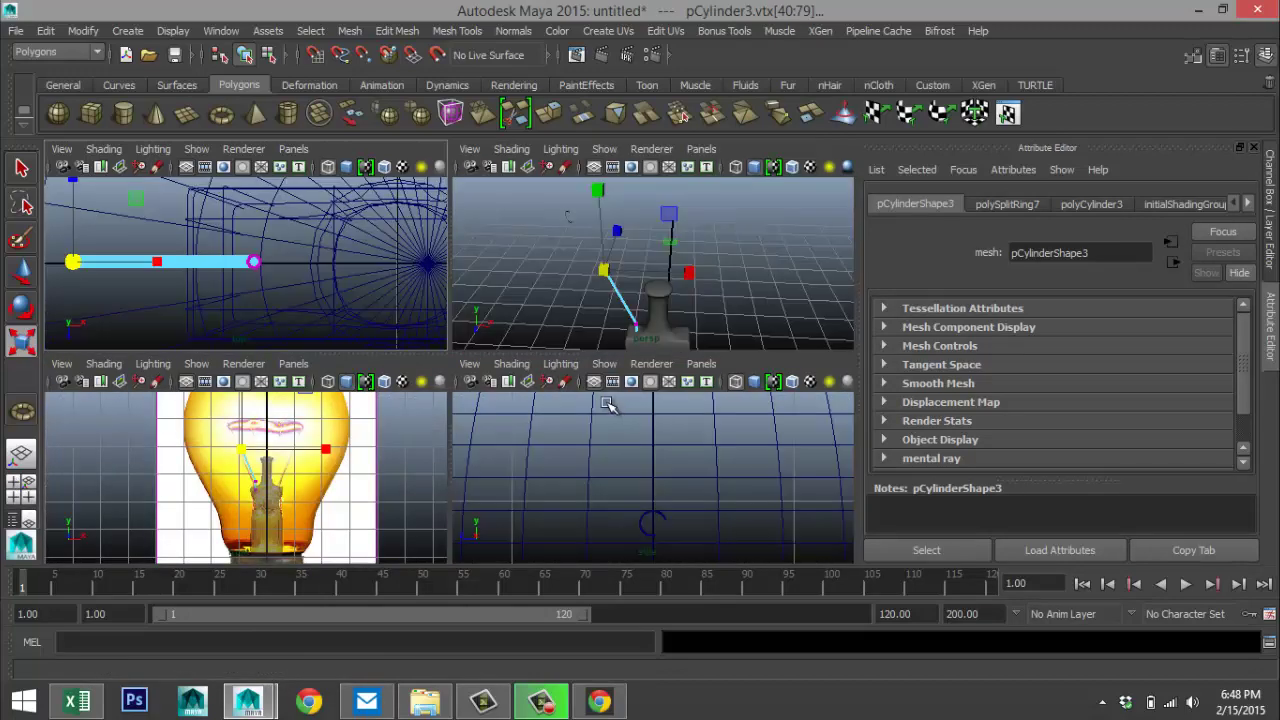
{"action": "key", "text": "space"}
{"action": "key", "text": "f"}
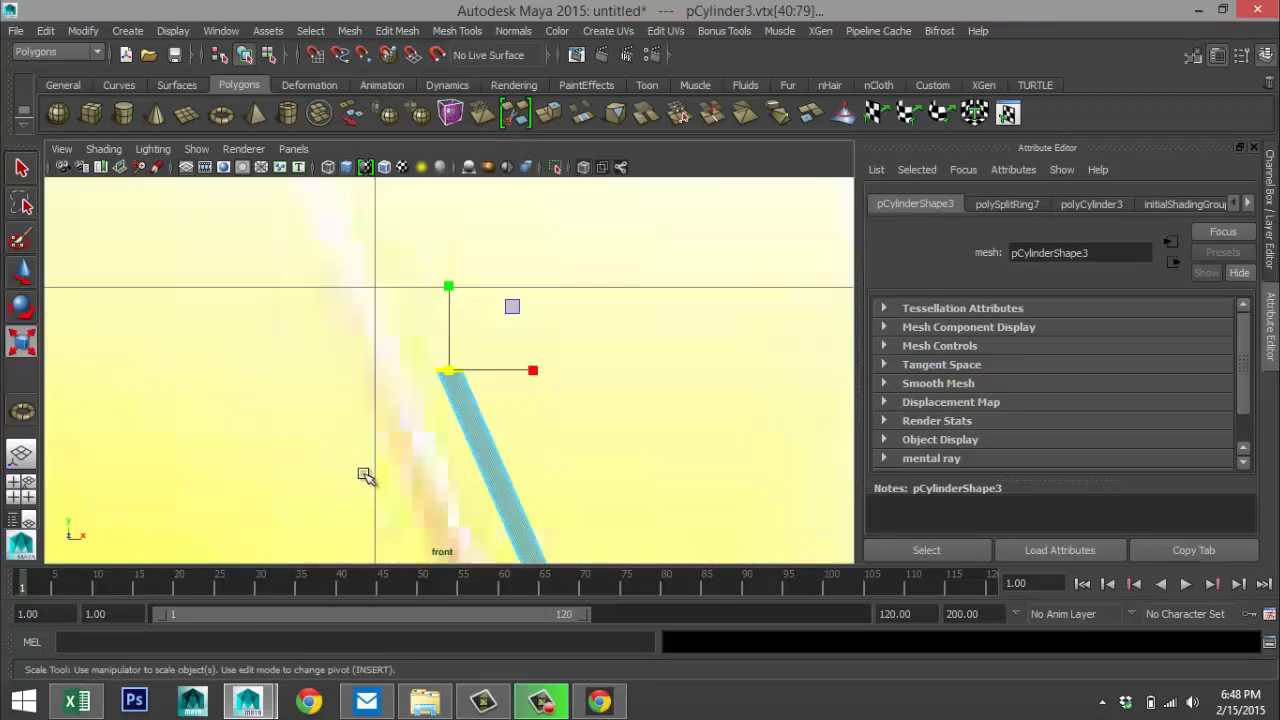
{"action": "scroll", "coordinate": [370, 477], "scroll_direction": "down", "scroll_amount": 10}
{"action": "scroll", "coordinate": [413, 461], "scroll_direction": "up", "scroll_amount": 5}
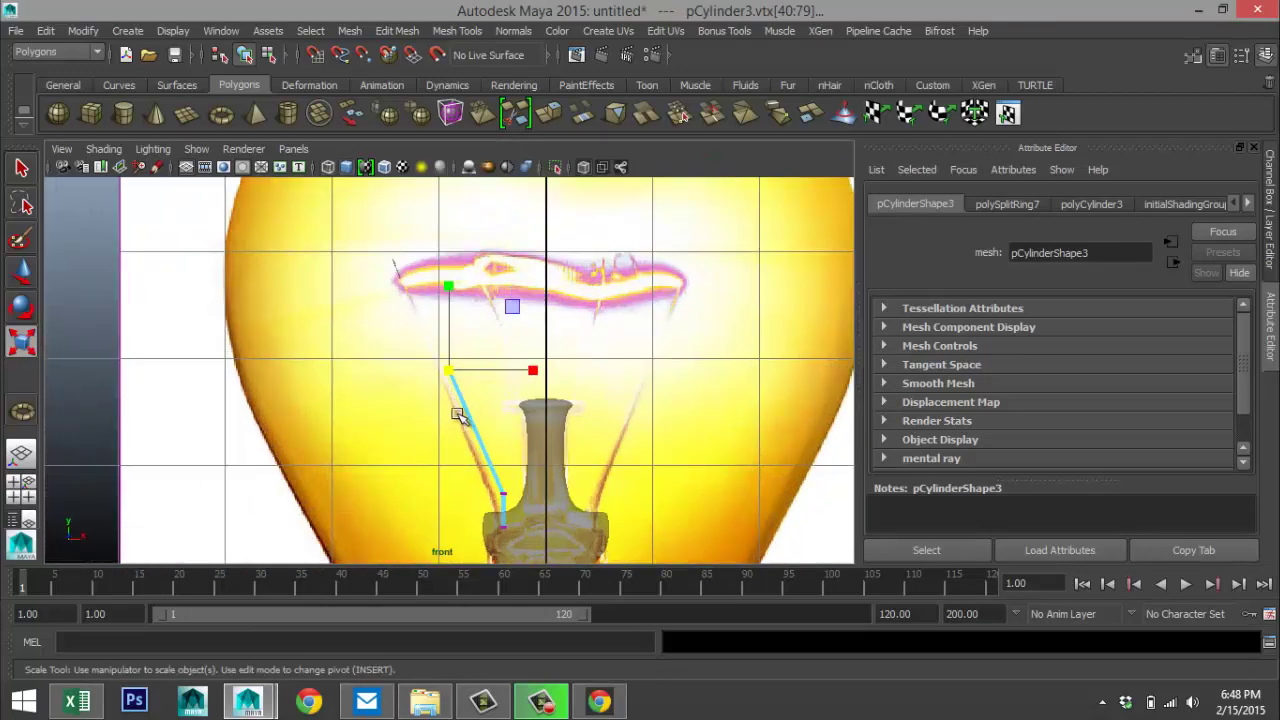
{"action": "key", "text": "w"}
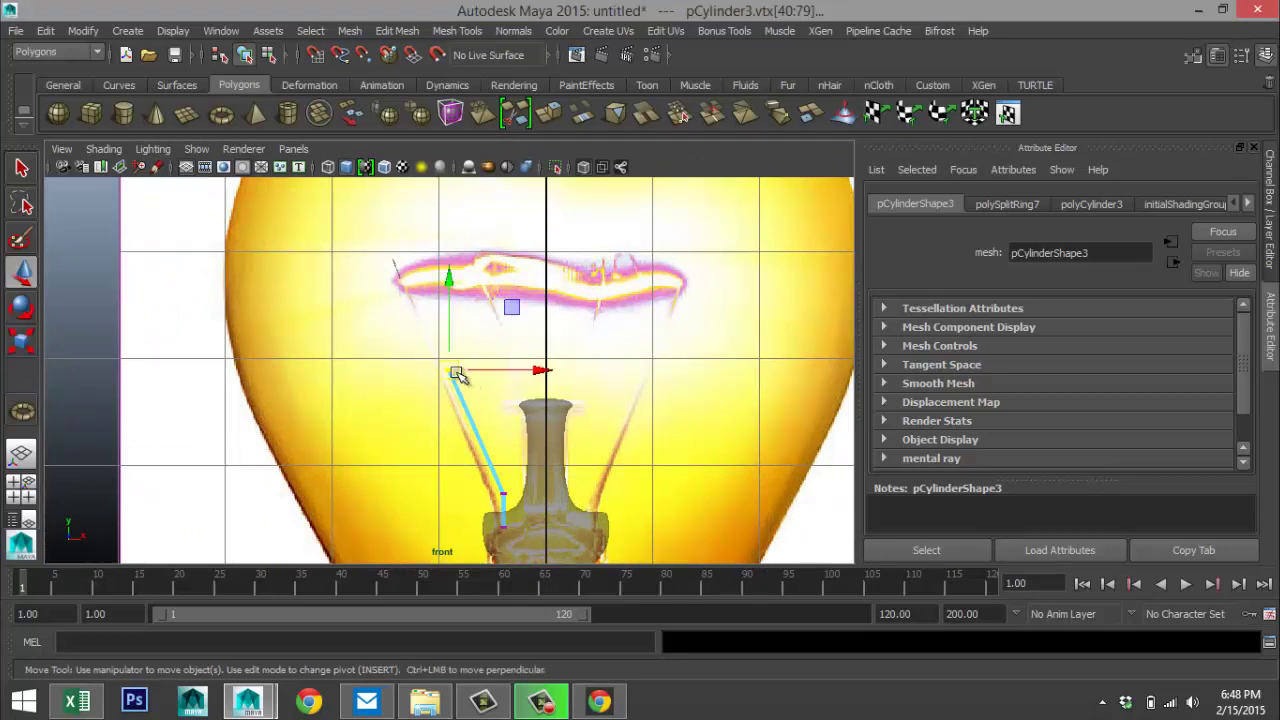
{"action": "left_click_drag", "start_coordinate": [457, 367], "coordinate": [397, 274]}
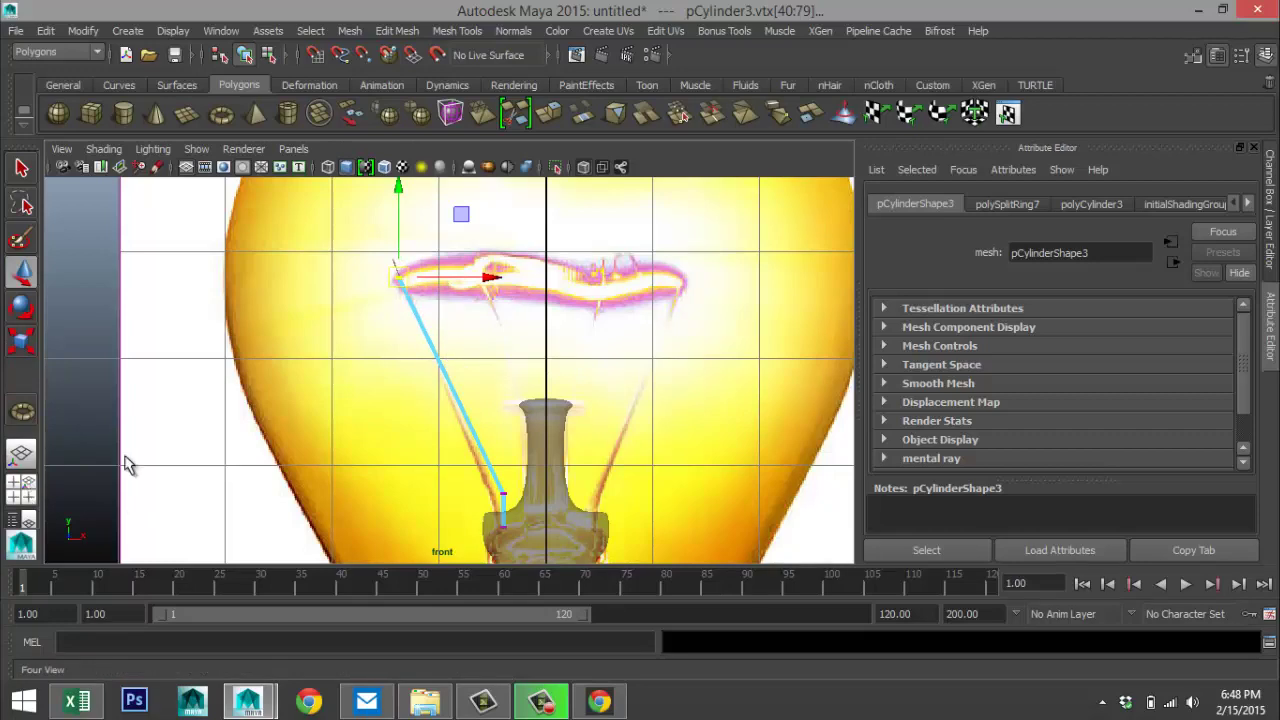
- Duplicate the bent wire together with its hook and move the copies along X until the hook is at about -0.546
{"action": "key", "text": "space"}
{"action": "key", "text": "space"}
{"action": "scroll", "coordinate": [562, 284], "scroll_direction": "up", "scroll_amount": 3}
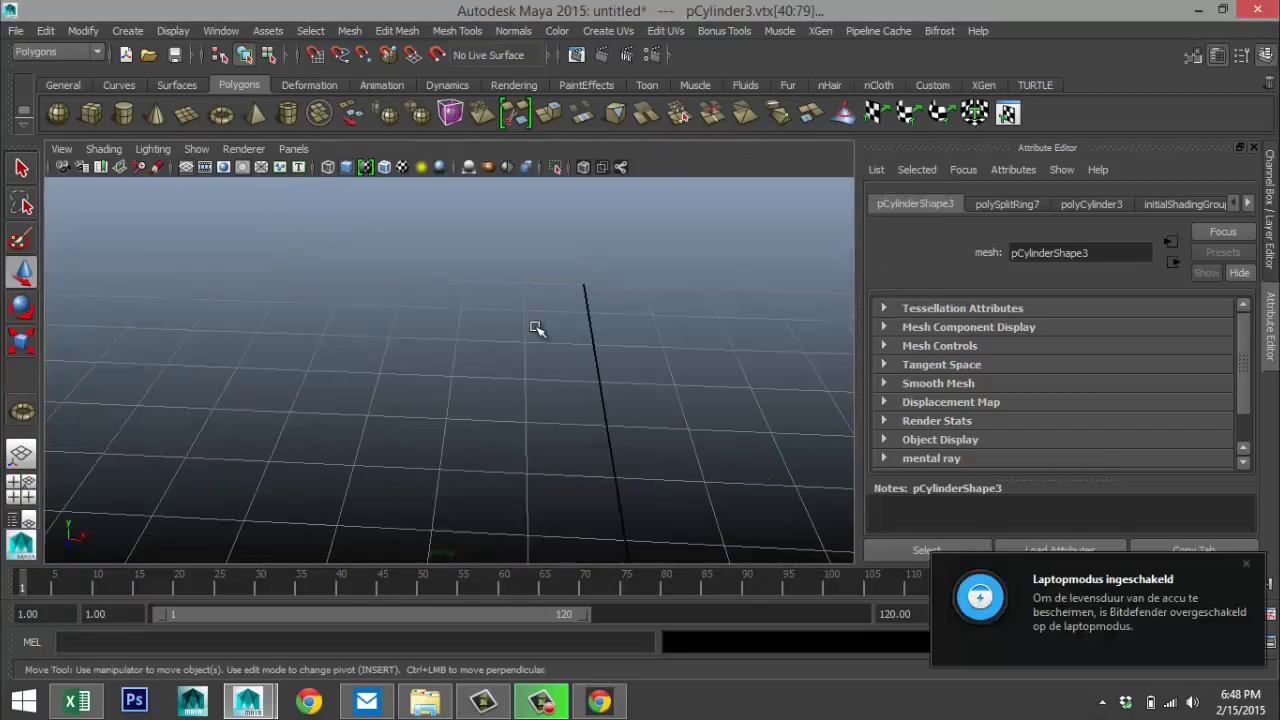
{"action": "scroll", "coordinate": [537, 330], "scroll_direction": "up", "scroll_amount": 3}
{"action": "left_click_drag", "start_coordinate": [515, 372], "coordinate": [544, 403], "text": "alt"}
{"action": "left_click", "coordinate": [544, 328]}
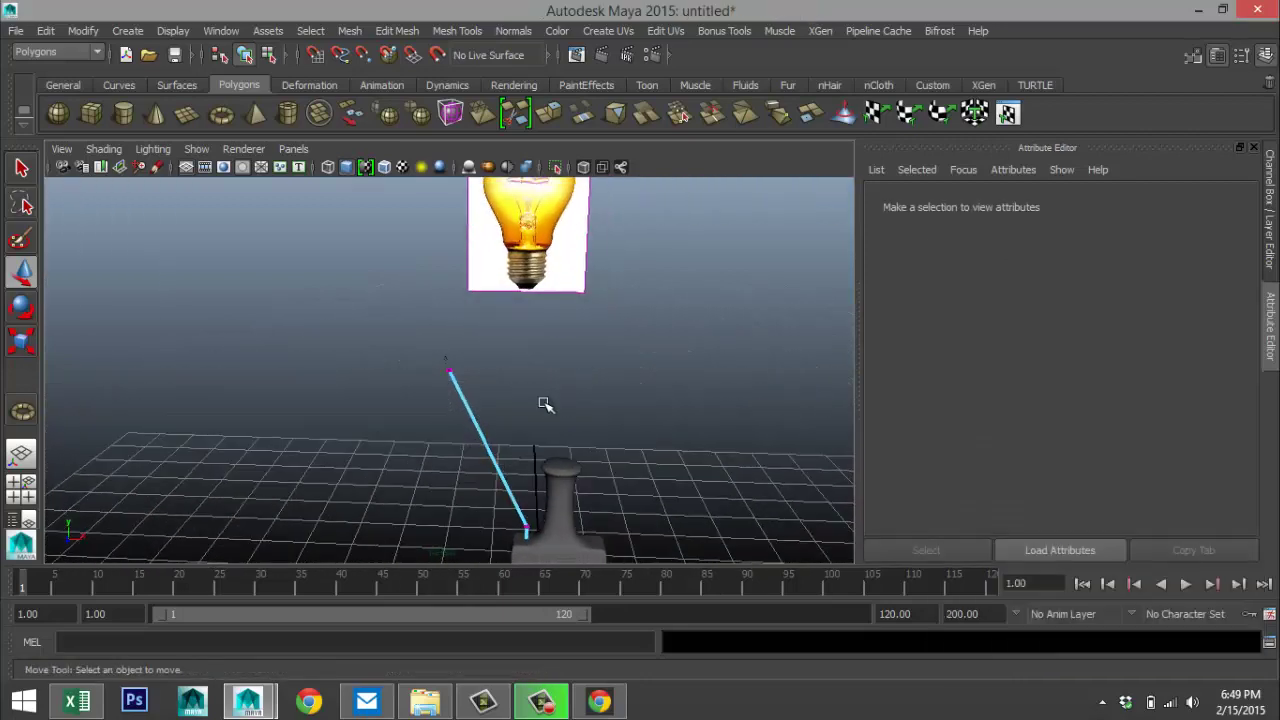
{"action": "left_click_drag", "start_coordinate": [402, 341], "coordinate": [474, 401]}
{"action": "right_click_drag", "start_coordinate": [460, 388], "coordinate": [532, 233]}
{"action": "left_click", "coordinate": [469, 409]}
{"action": "left_click", "coordinate": [451, 374]}
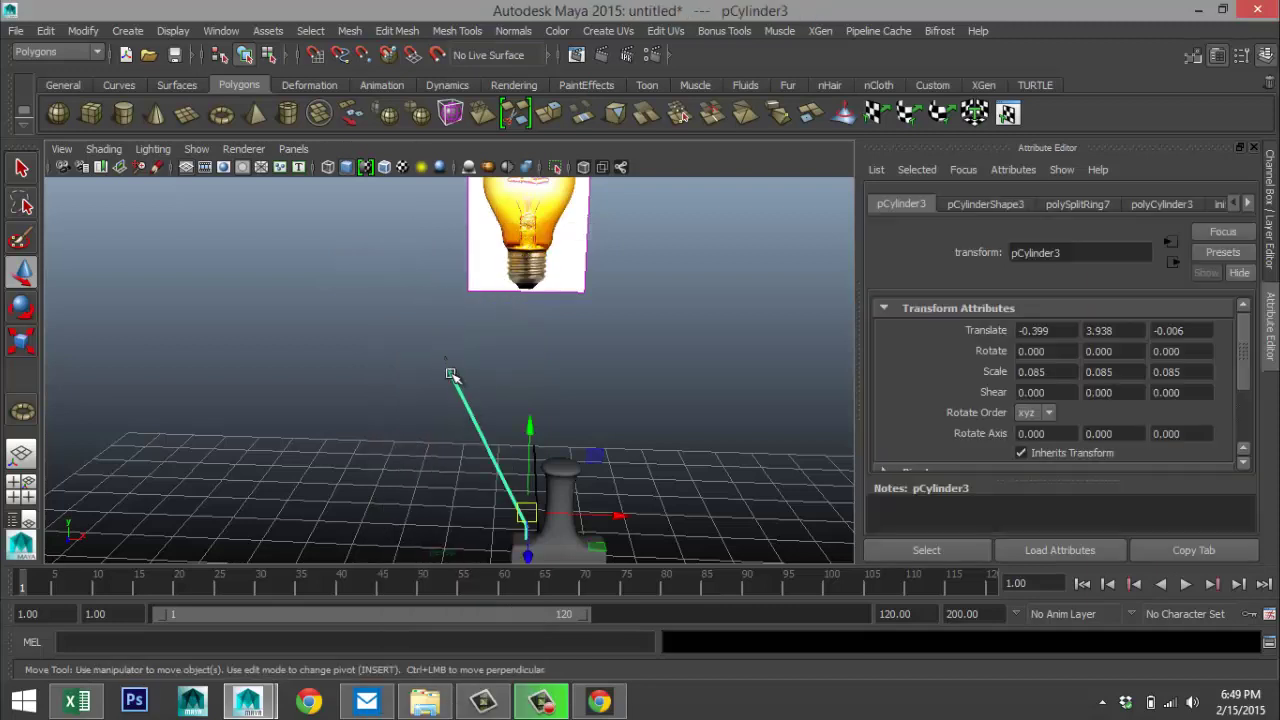
{"action": "left_click", "coordinate": [447, 362]}
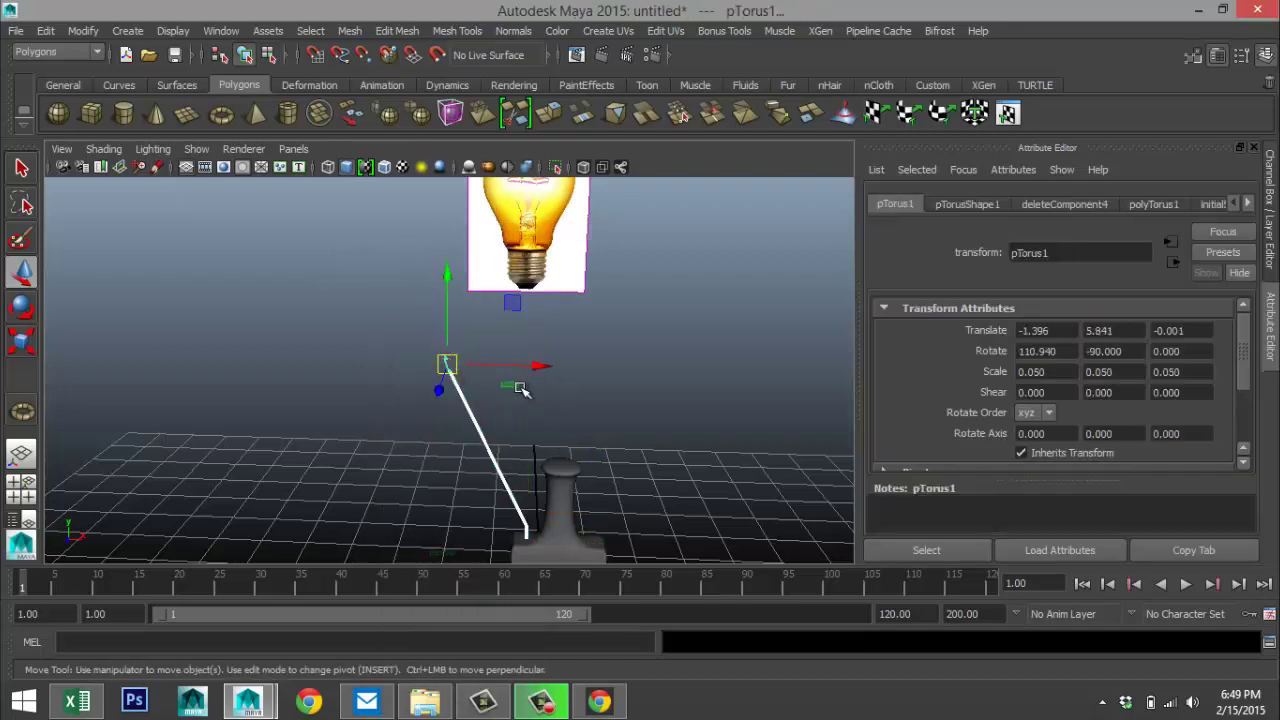
{"action": "key", "text": "ctrl+d"}
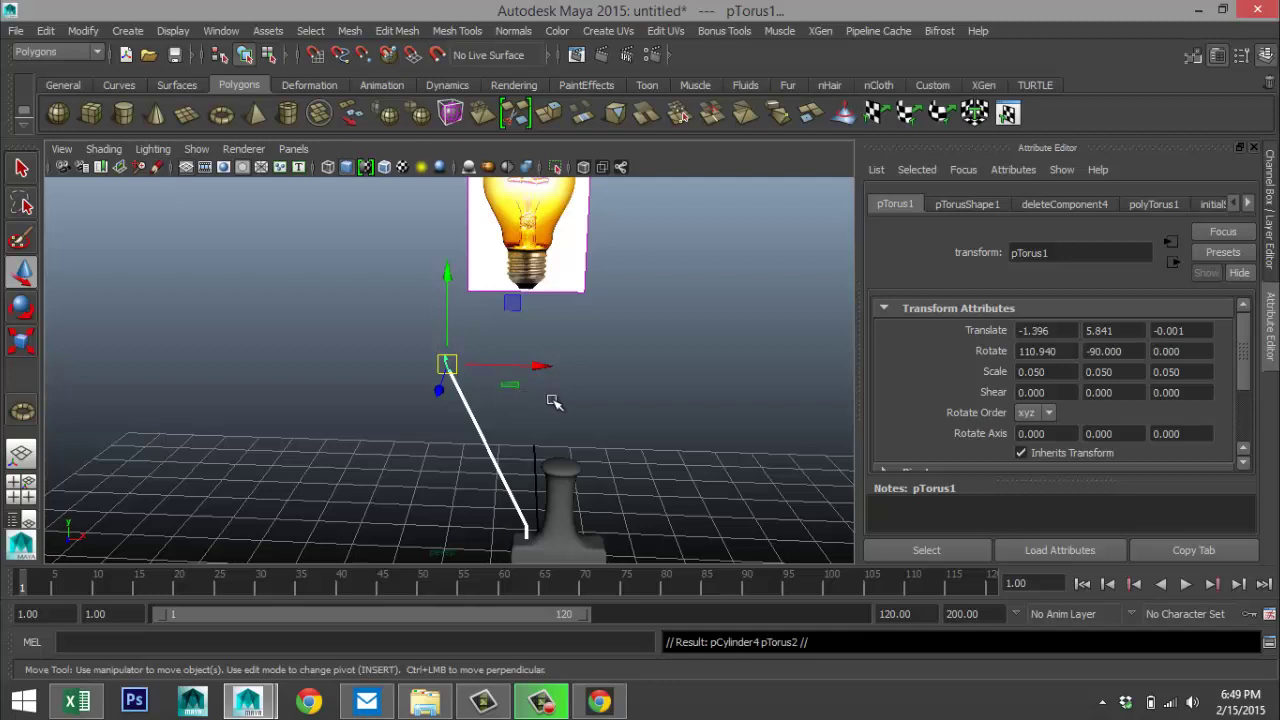
{"action": "left_click_drag", "start_coordinate": [540, 366], "coordinate": [612, 368]}
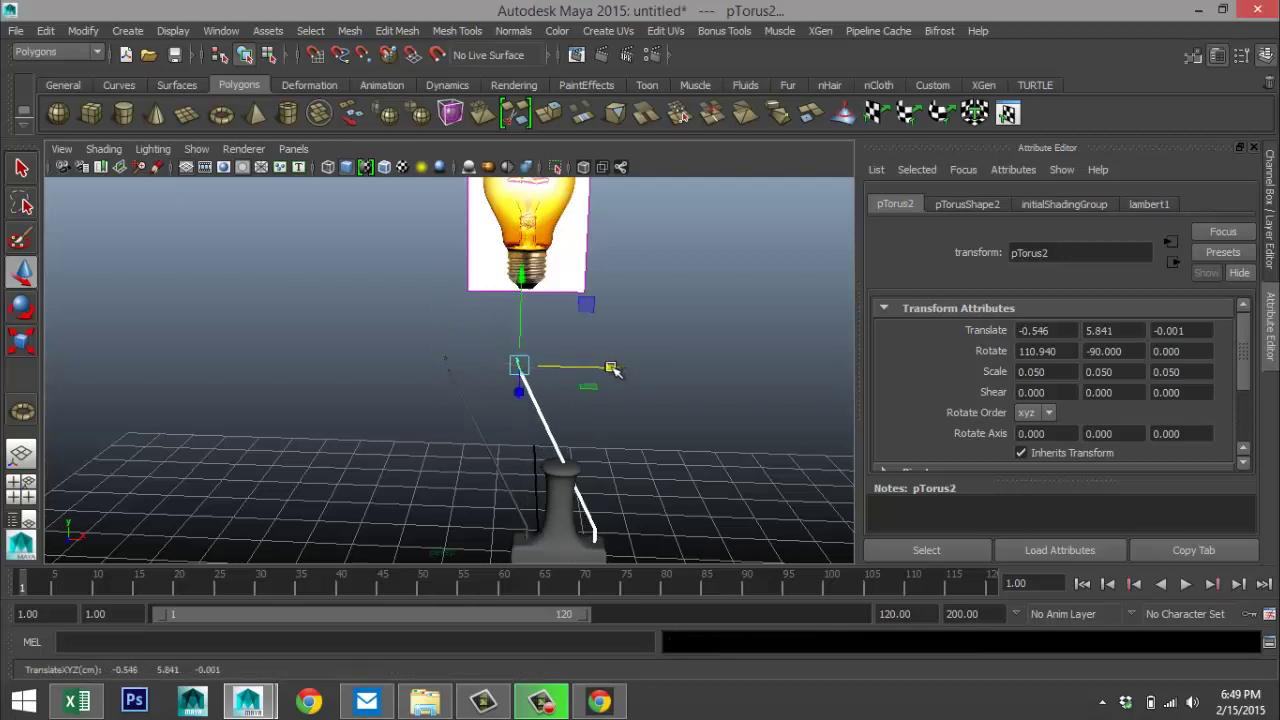
- Reshape the copied wire in the front view to lean to the filament's +X end and move its hook to about 1.271 in X
{"action": "left_click", "coordinate": [21, 488]}
{"action": "key", "text": "space"}
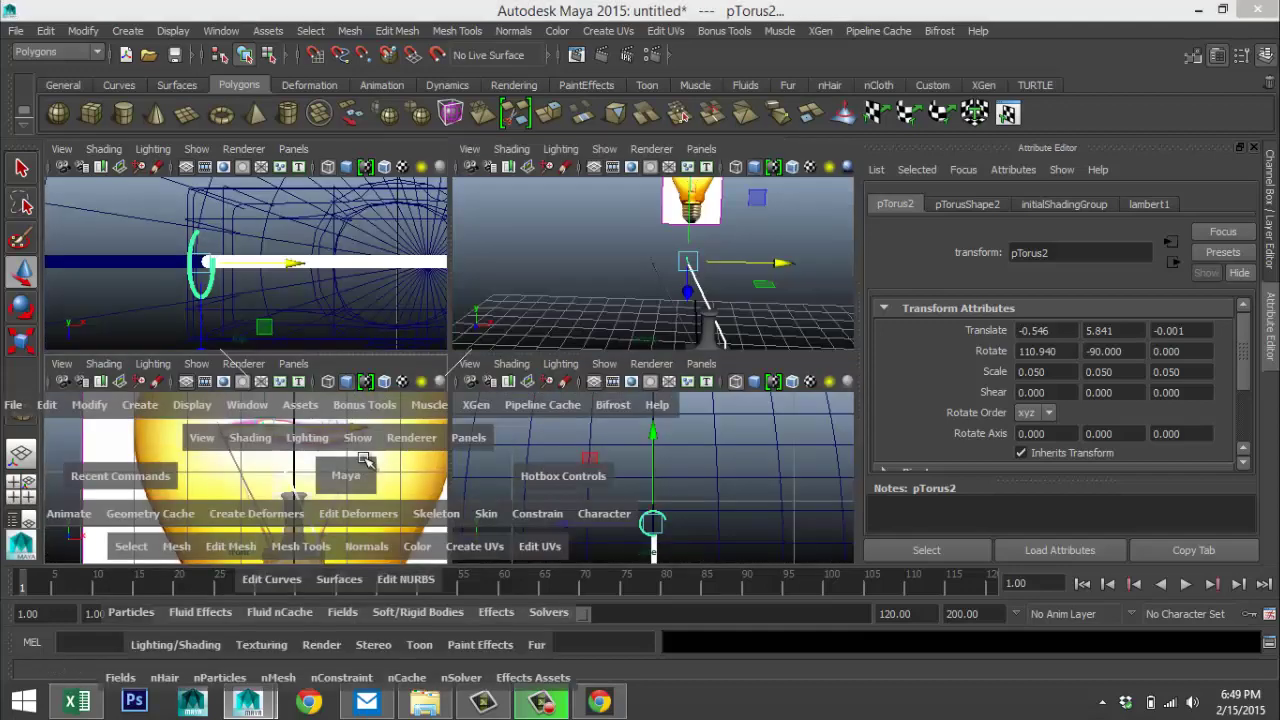
{"action": "scroll", "coordinate": [575, 430], "scroll_direction": "up", "scroll_amount": 6}
{"action": "middle_click_drag", "start_coordinate": [630, 350], "coordinate": [474, 414], "text": "alt"}
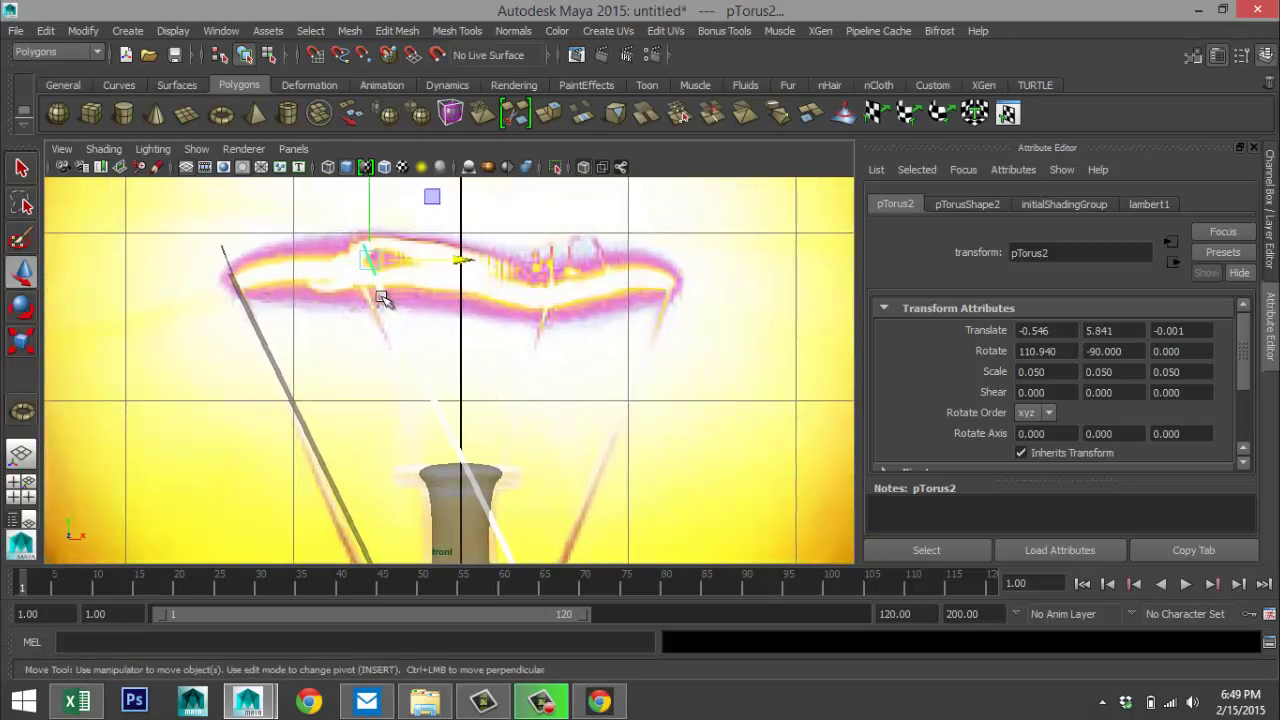
{"action": "right_click_drag", "start_coordinate": [380, 298], "coordinate": [305, 280]}
{"action": "left_click_drag", "start_coordinate": [315, 227], "coordinate": [467, 330]}
{"action": "left_click_drag", "start_coordinate": [466, 273], "coordinate": [770, 341]}
{"action": "left_click_drag", "start_coordinate": [336, 238], "coordinate": [627, 277]}
{"action": "middle_click_drag", "start_coordinate": [627, 278], "coordinate": [763, 296]}
- Rotate the copied hook to about 67.558 in X and move it to about 1.336 in X at the copied wire's tip
{"action": "key", "text": "f"}
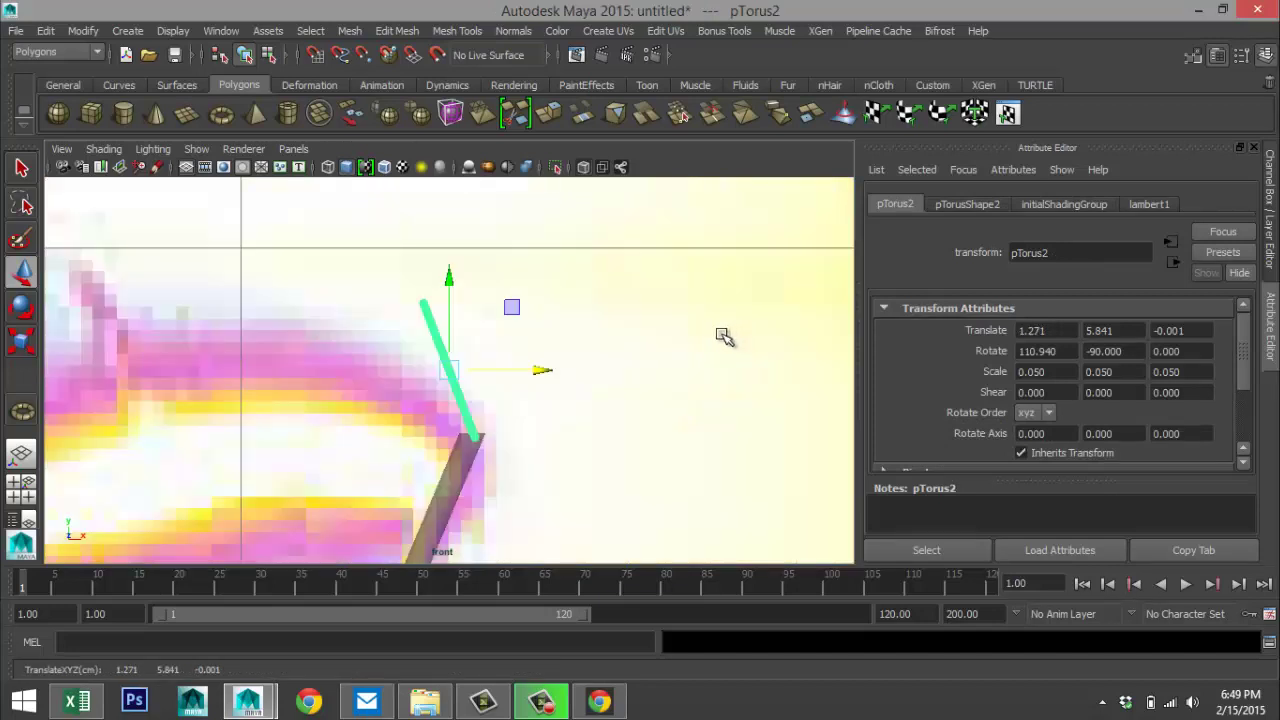
{"action": "key", "text": "e"}
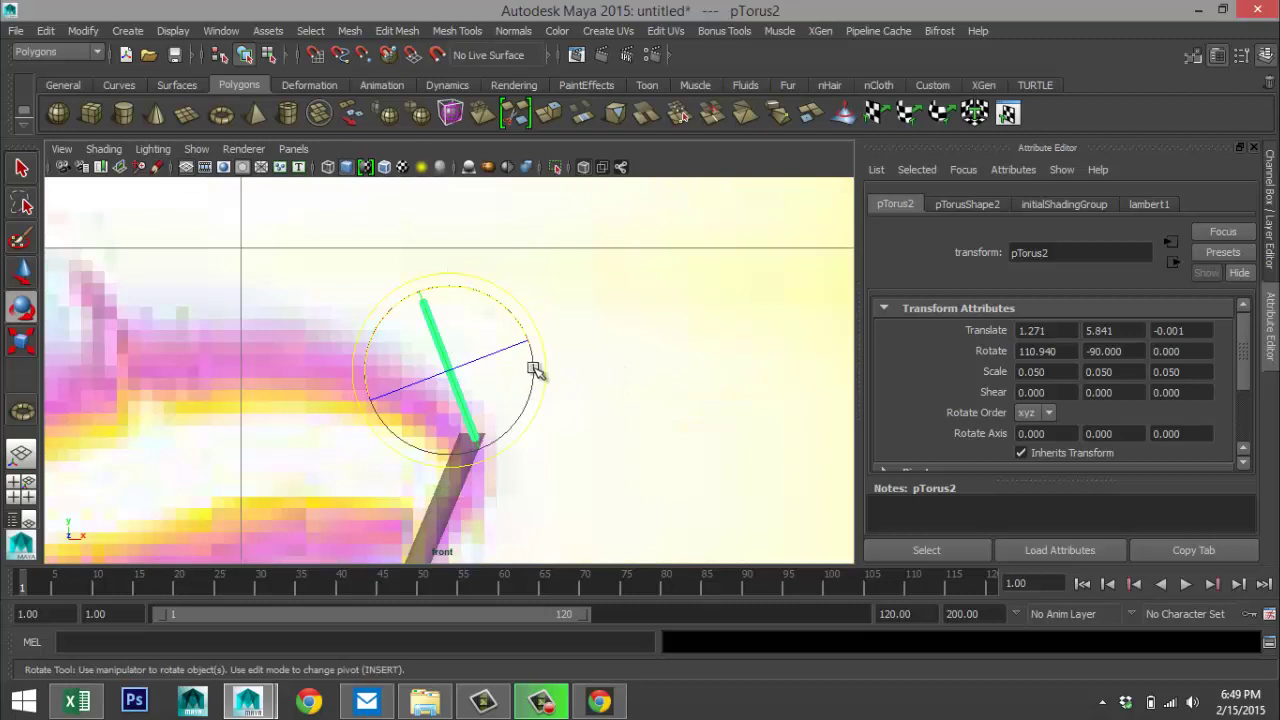
{"action": "left_click_drag", "start_coordinate": [532, 370], "coordinate": [509, 426]}
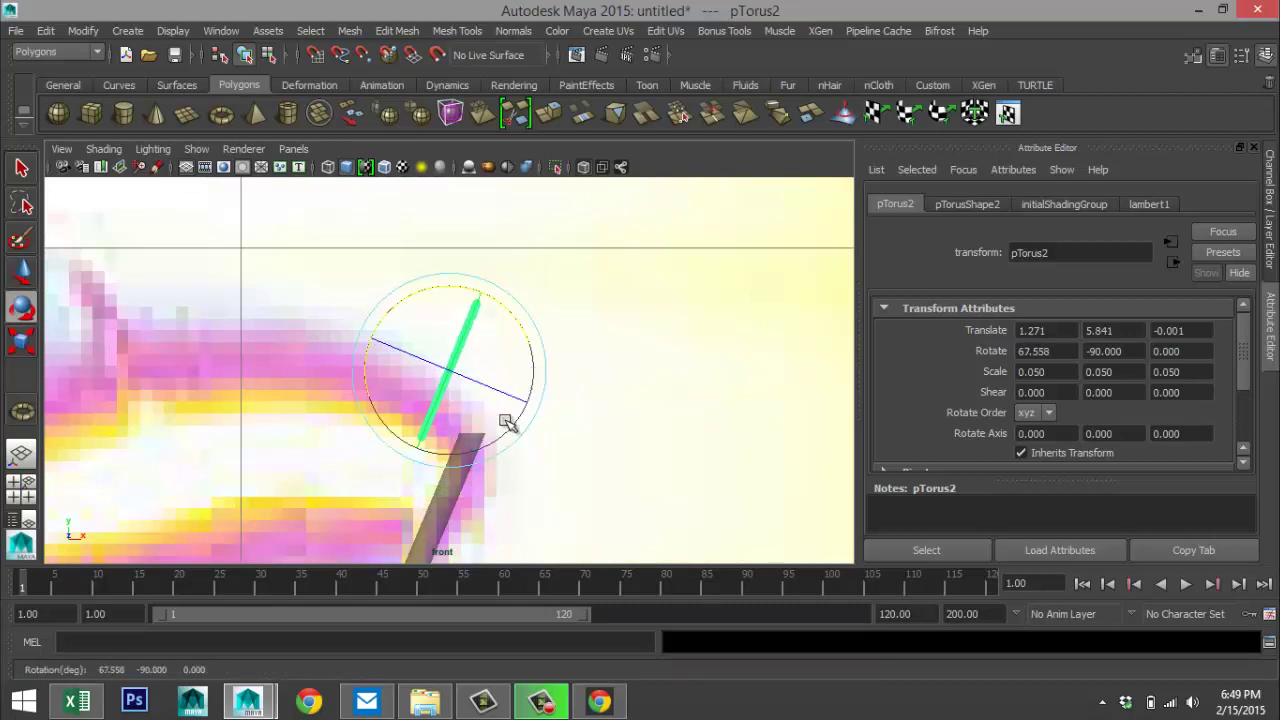
{"action": "key", "text": "w"}
{"action": "left_click_drag", "start_coordinate": [530, 368], "coordinate": [589, 372]}
- Examine the filament and its support wires on the reference image against the modeled parts in the perspective view
{"action": "left_click", "coordinate": [20, 488]}
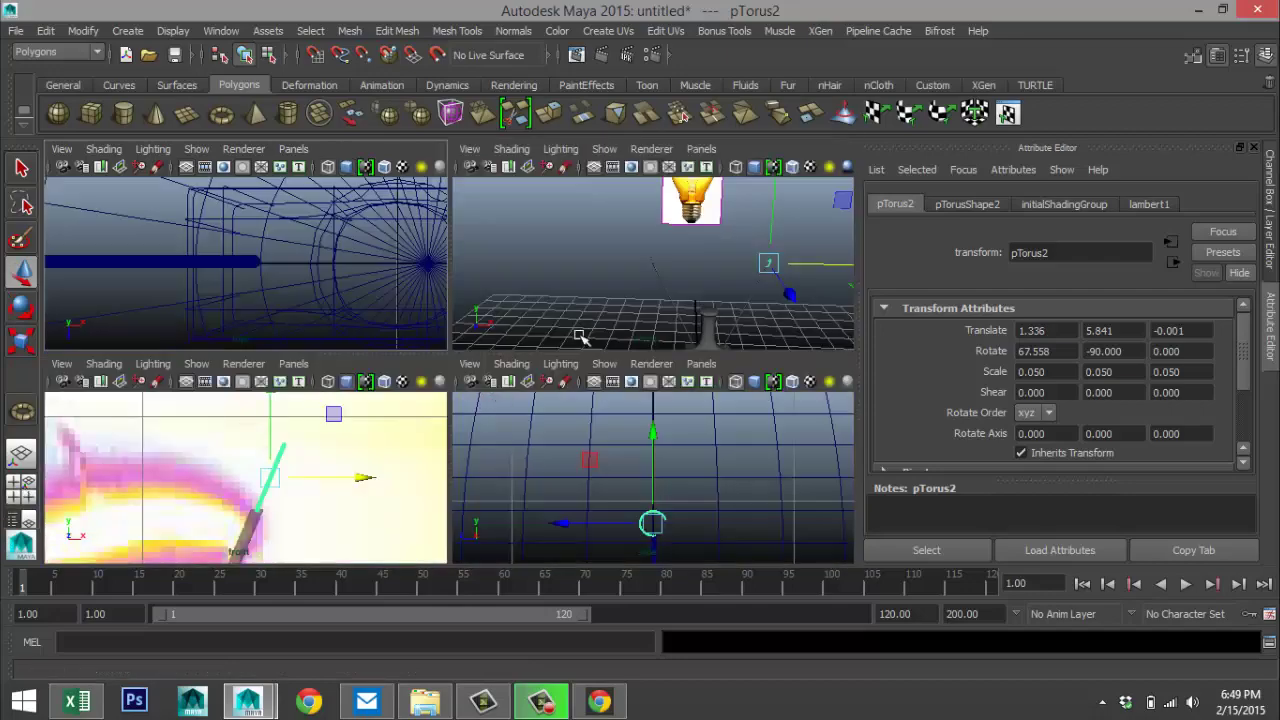
{"action": "key", "text": "space"}
{"action": "mouse_move", "coordinate": [391, 432]}
{"action": "left_mouse_down", "text": "alt"}
{"action": "mouse_move", "coordinate": [560, 426]}
{"action": "mouse_move", "coordinate": [386, 414]}
{"action": "left_mouse_up", "text": "alt"}
{"action": "middle_click_drag", "start_coordinate": [363, 386], "coordinate": [440, 430], "text": "alt"}
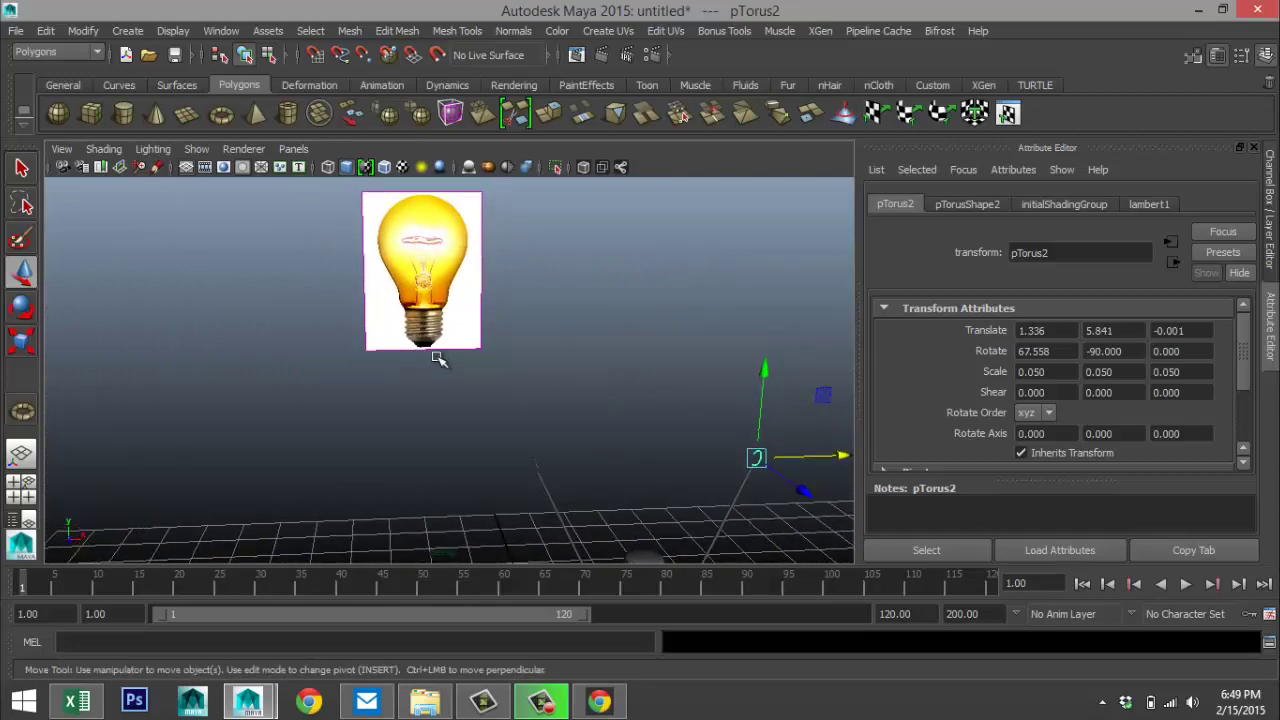
{"action": "left_click_drag", "start_coordinate": [477, 285], "coordinate": [490, 320], "text": "alt"}
{"action": "left_click", "coordinate": [475, 289]}
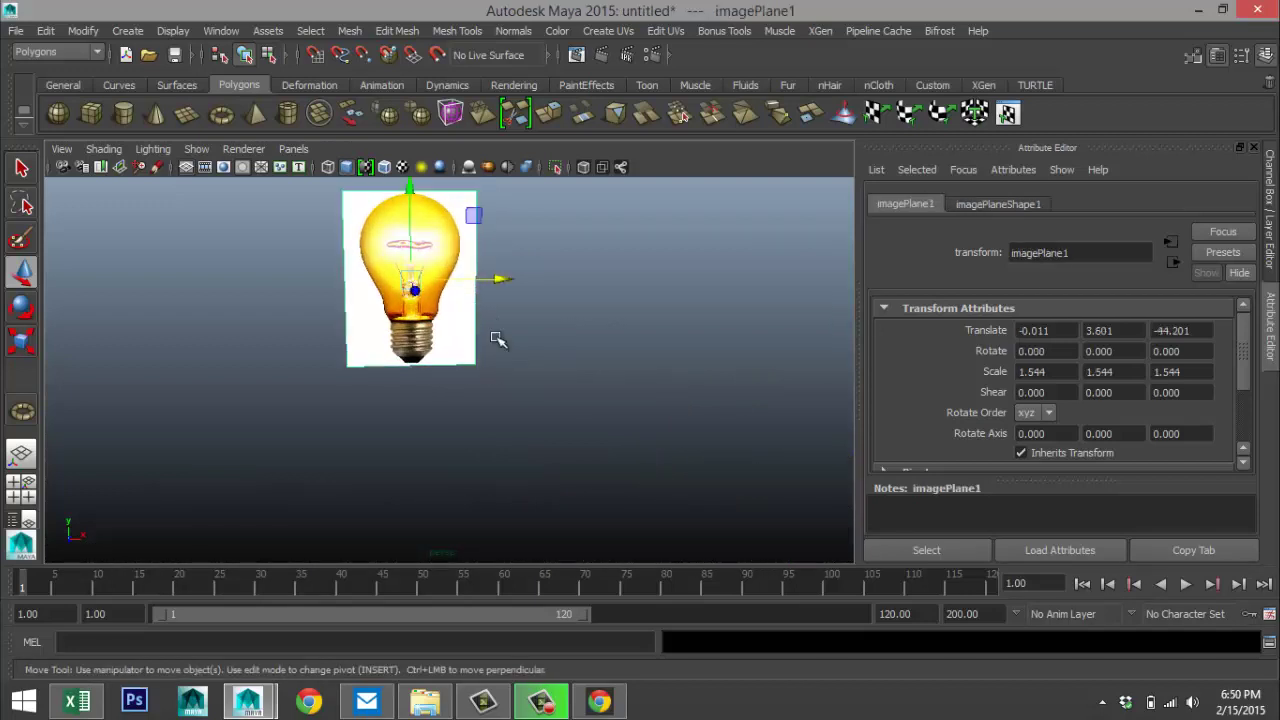
{"action": "key", "text": "f"}
{"action": "scroll", "coordinate": [488, 385], "scroll_direction": "up", "scroll_amount": 5}
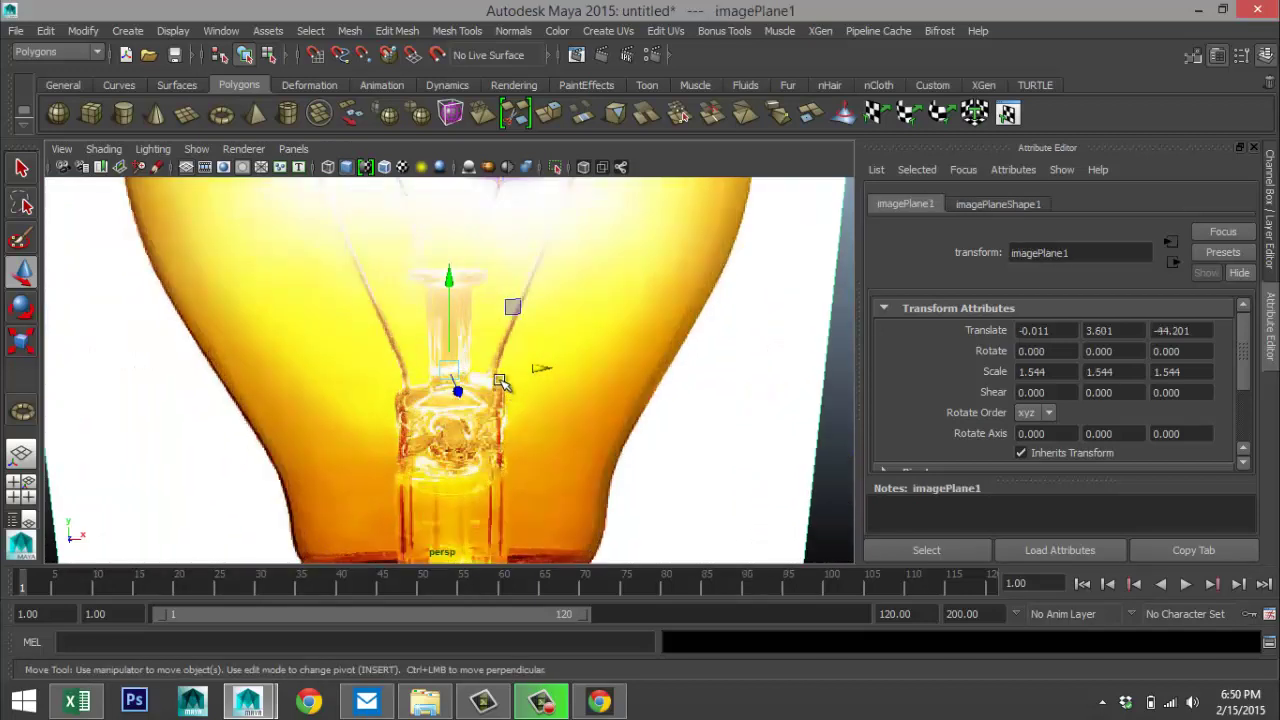
{"action": "middle_click_drag", "start_coordinate": [520, 289], "coordinate": [531, 443], "text": "alt"}
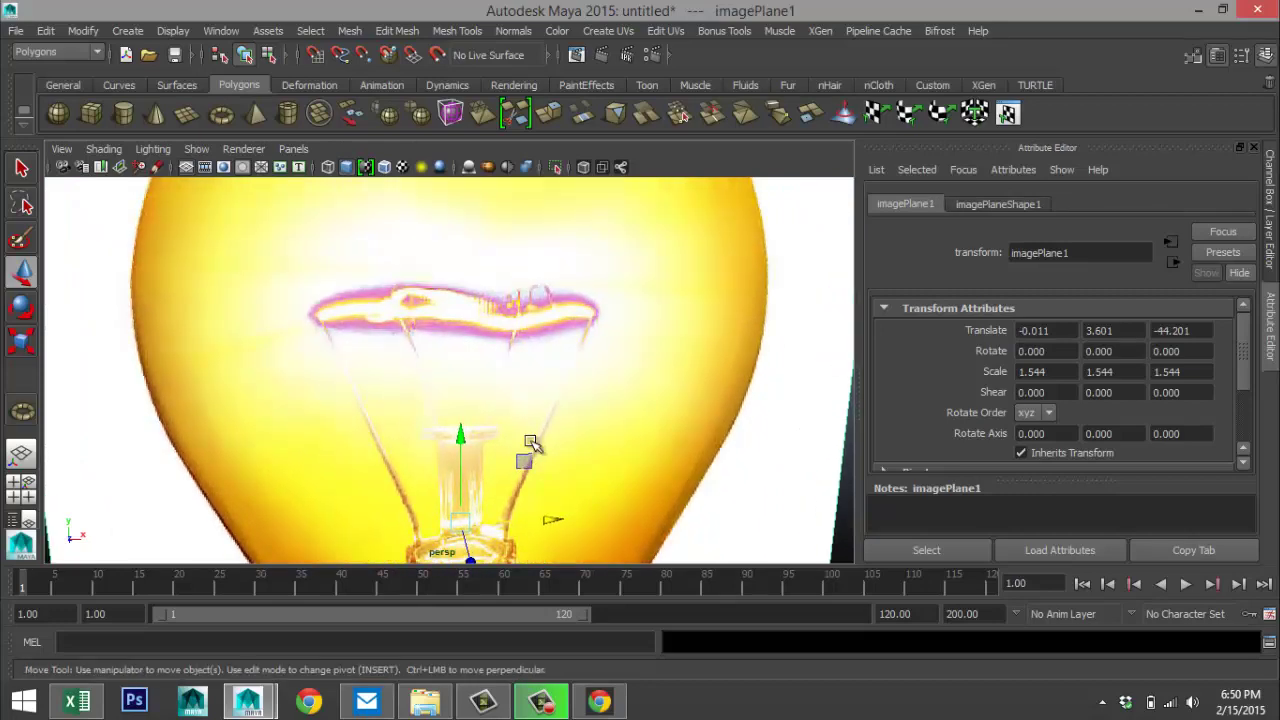
{"action": "scroll", "coordinate": [528, 432], "scroll_direction": "down", "scroll_amount": 2}
{"action": "scroll", "coordinate": [527, 436], "scroll_direction": "up", "scroll_amount": 1}
{"action": "scroll", "coordinate": [522, 441], "scroll_direction": "down", "scroll_amount": 1}
{"action": "scroll", "coordinate": [531, 454], "scroll_direction": "down", "scroll_amount": 4}
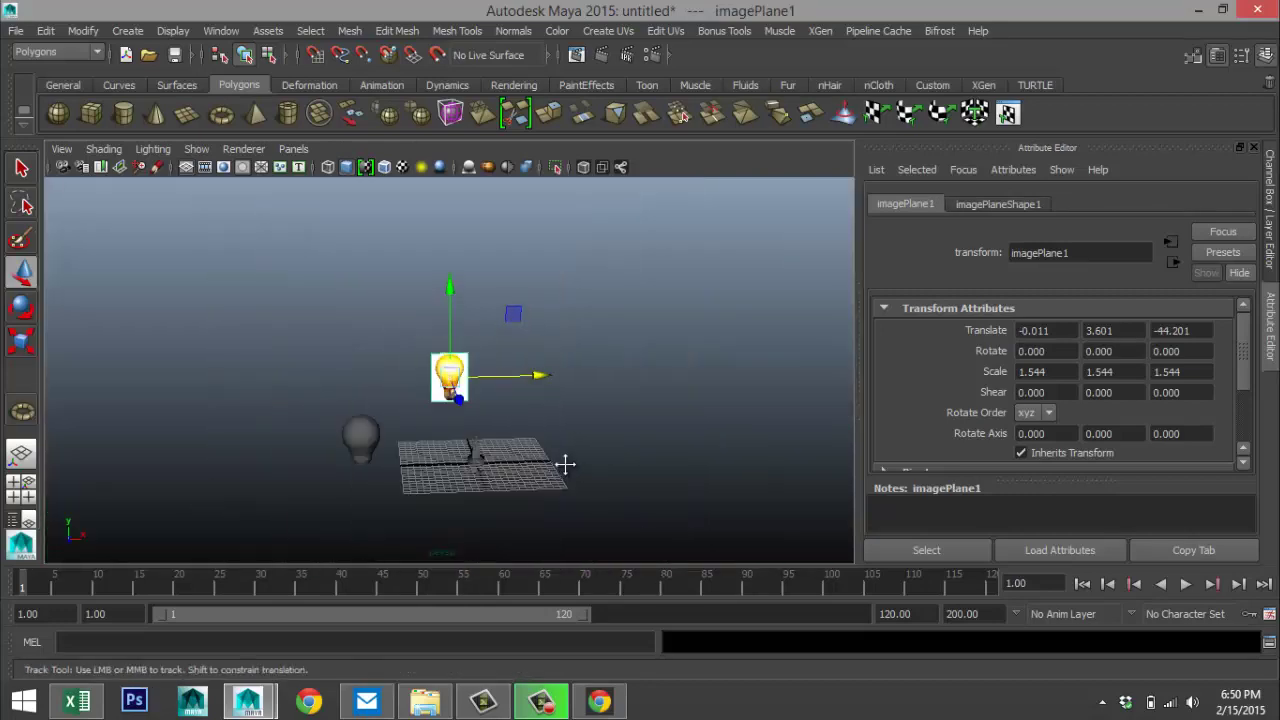
{"action": "middle_click_drag", "start_coordinate": [563, 463], "coordinate": [534, 398], "text": "alt"}
{"action": "scroll", "coordinate": [492, 368], "scroll_direction": "up", "scroll_amount": 4}
{"action": "scroll", "coordinate": [498, 362], "scroll_direction": "down", "scroll_amount": 1}
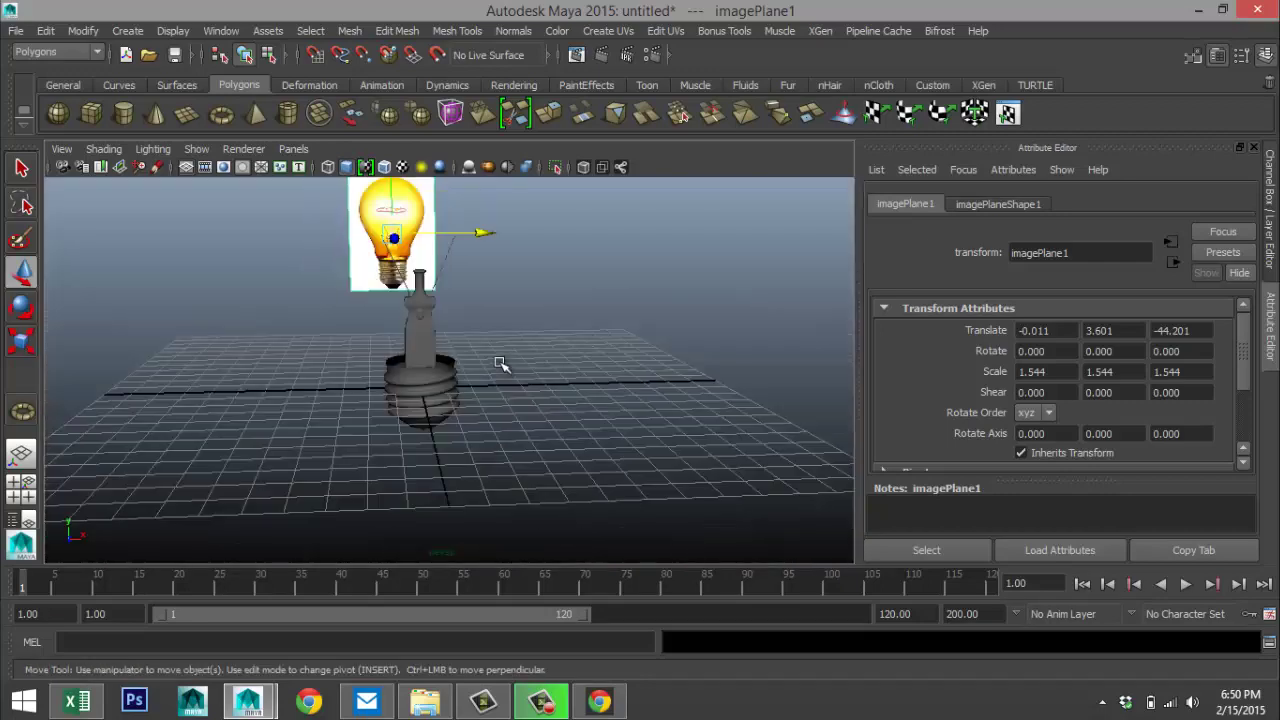
{"action": "middle_click_drag", "start_coordinate": [495, 325], "coordinate": [522, 382], "text": "alt"}
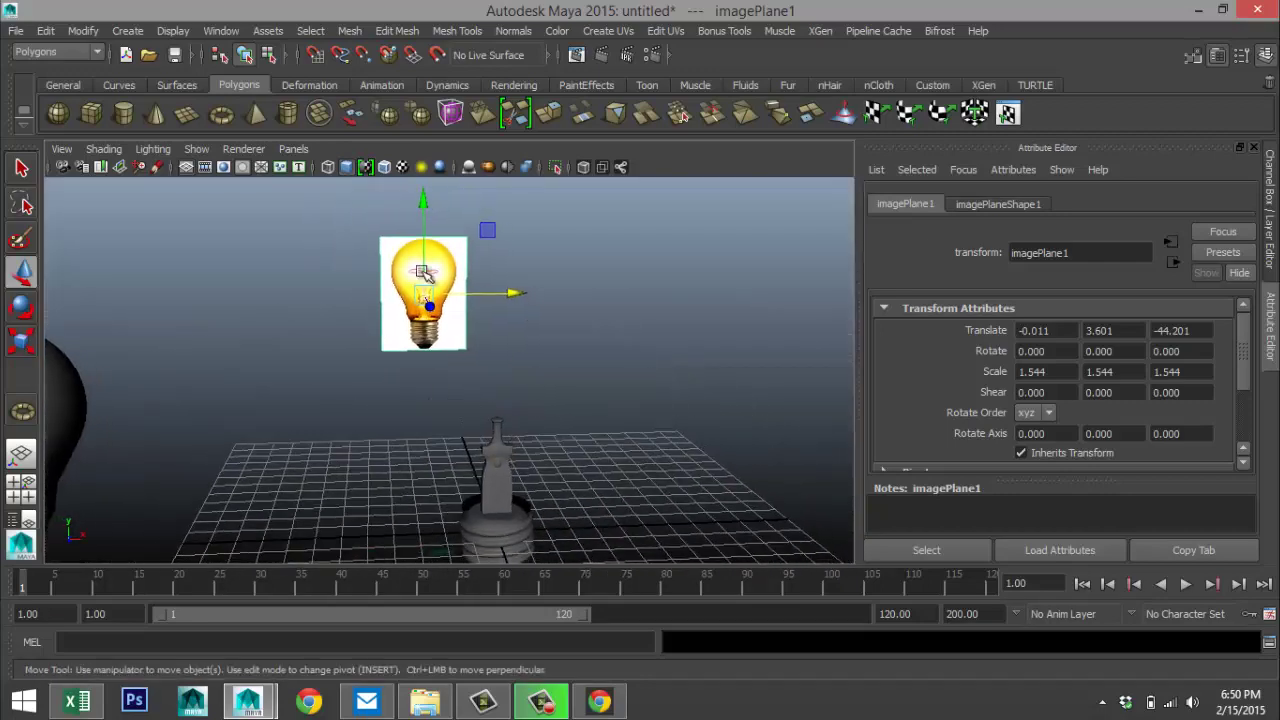
- Delete the reference image plane from the scene
{"action": "left_click_drag", "start_coordinate": [323, 214], "coordinate": [410, 296]}
{"action": "key", "text": "Delete"}
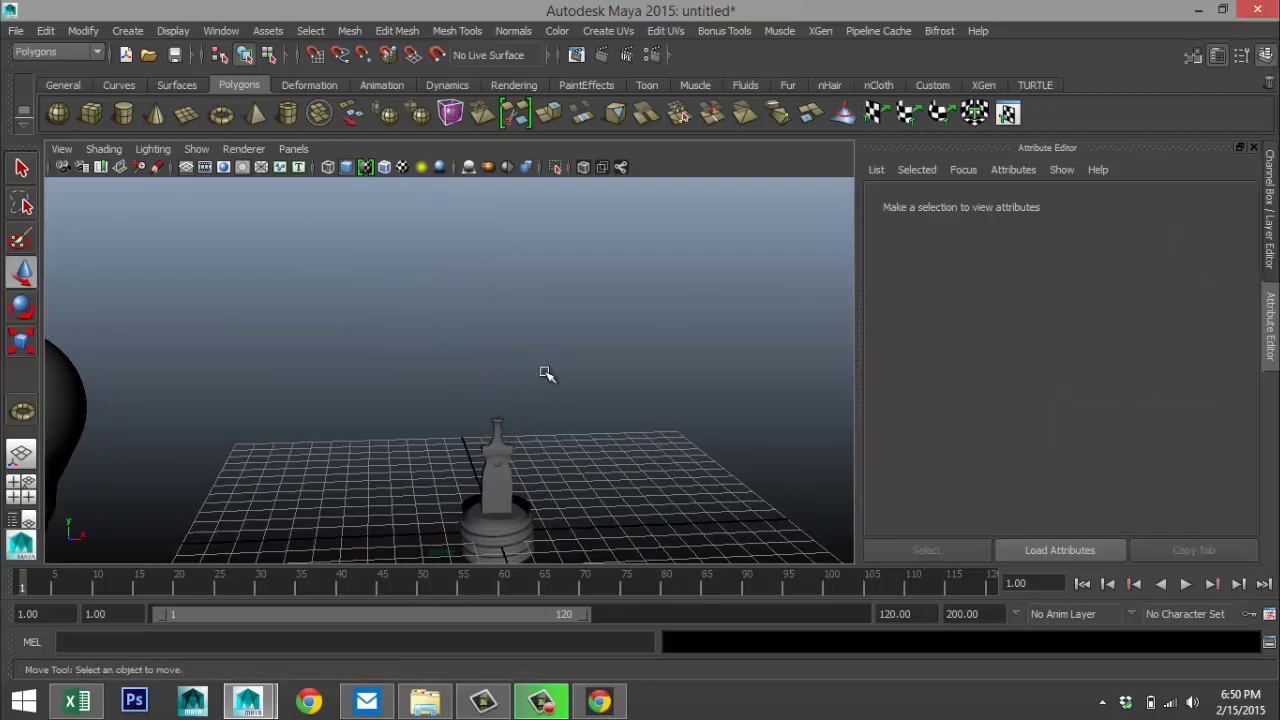
{"action": "left_click_drag", "start_coordinate": [543, 371], "coordinate": [593, 414], "text": "alt"}
{"action": "scroll", "coordinate": [591, 413], "scroll_direction": "down", "scroll_amount": 3}
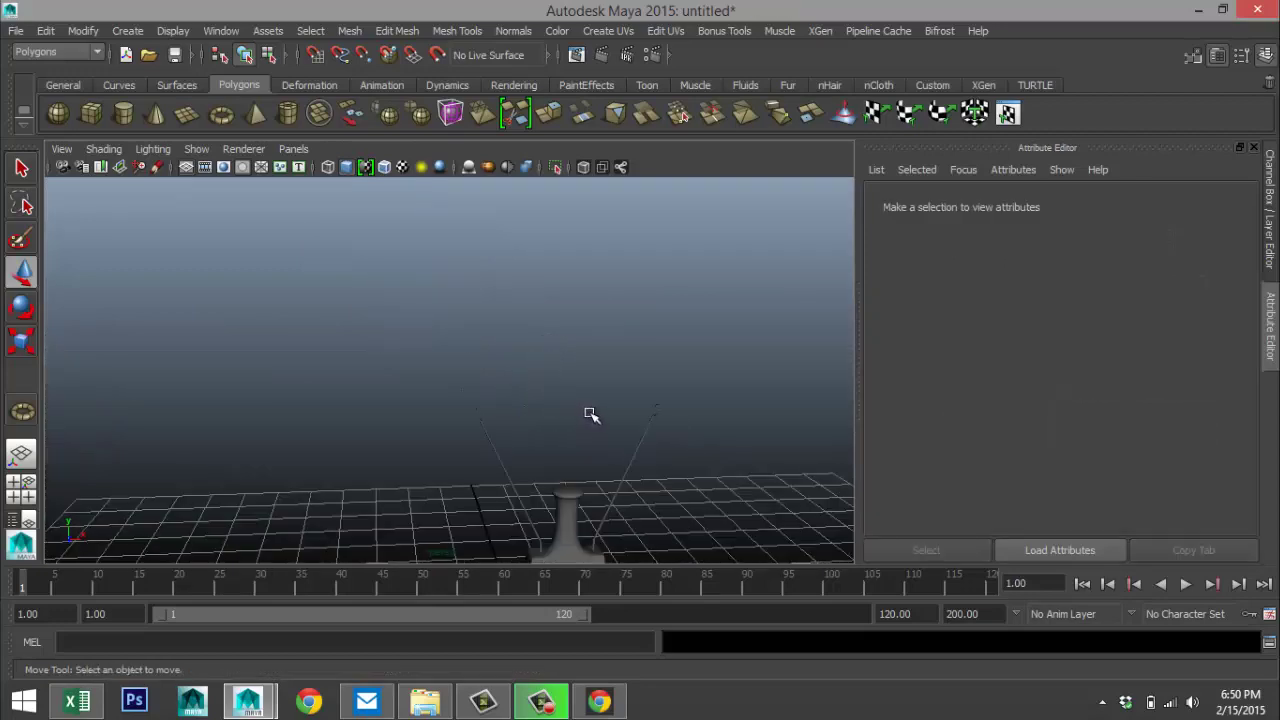
- Combine the bent wire on the filament support's -X side and its torus hook into one mesh
{"action": "mouse_move", "coordinate": [588, 411]}
{"action": "middle_mouse_down", "text": "alt"}
{"action": "mouse_move", "coordinate": [561, 371]}
{"action": "mouse_move", "coordinate": [575, 406]}
{"action": "middle_mouse_up", "text": "alt"}
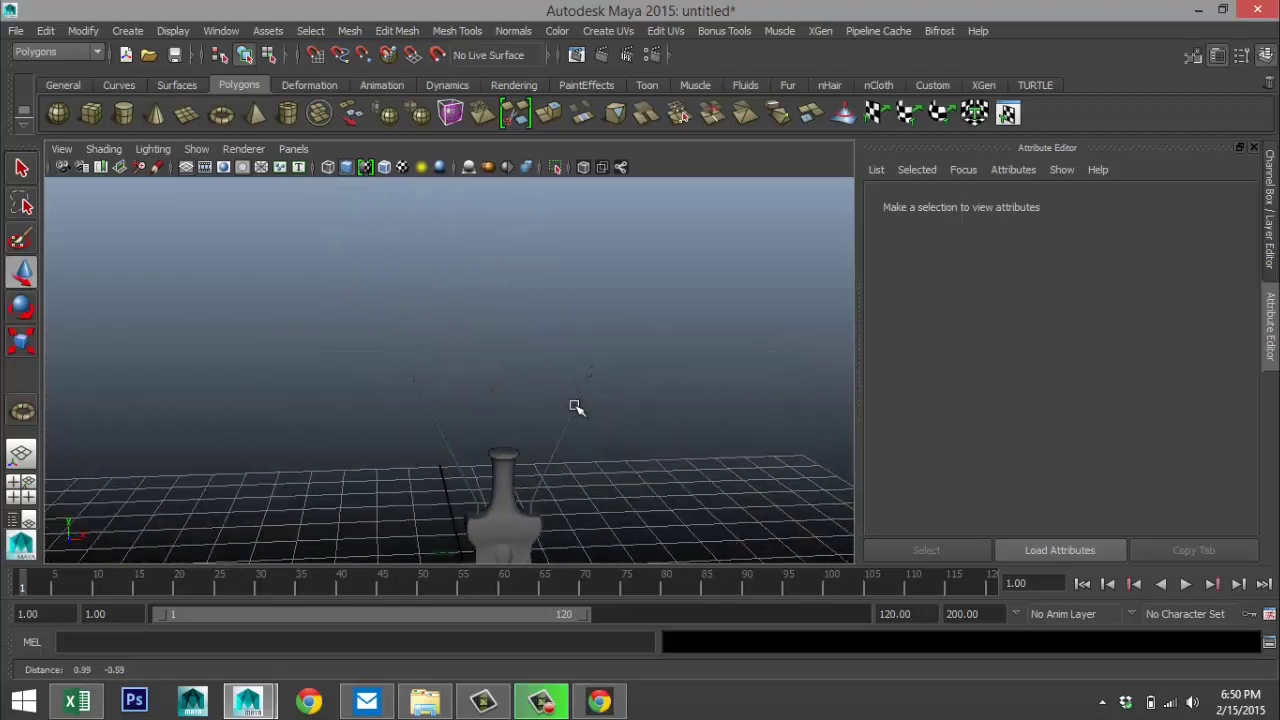
{"action": "left_click", "coordinate": [445, 443]}
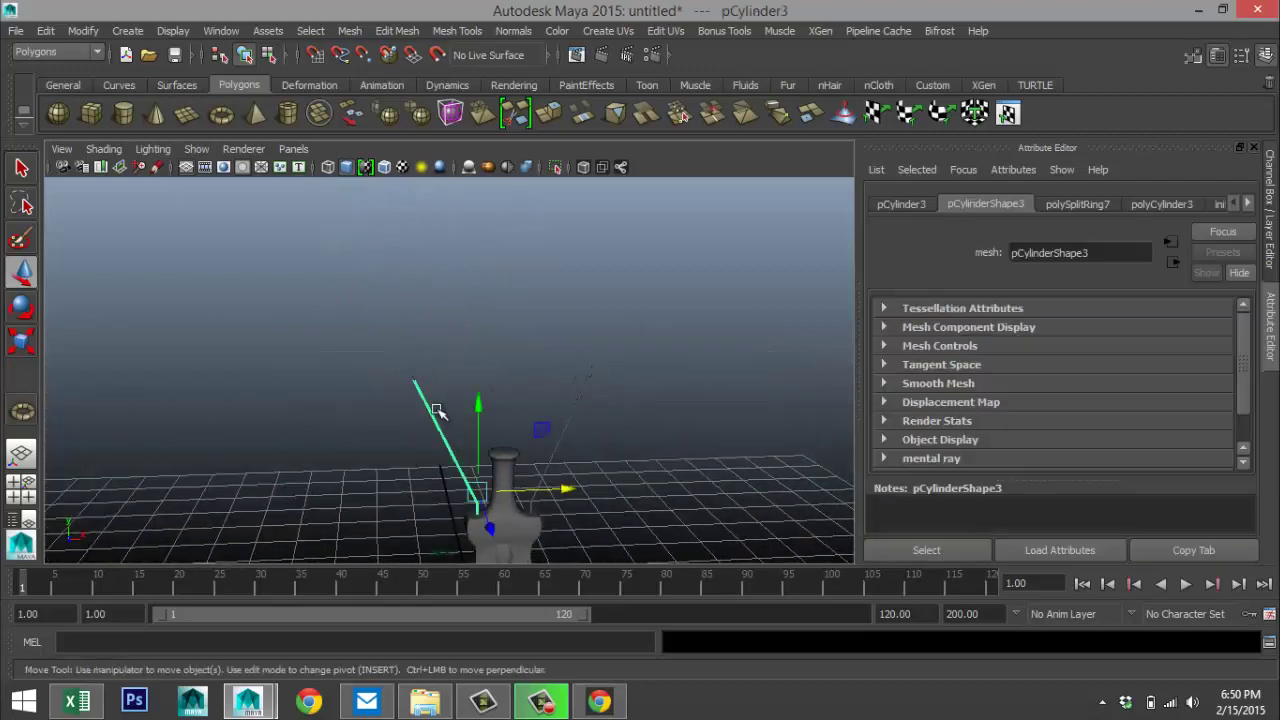
{"action": "left_click", "coordinate": [414, 374]}
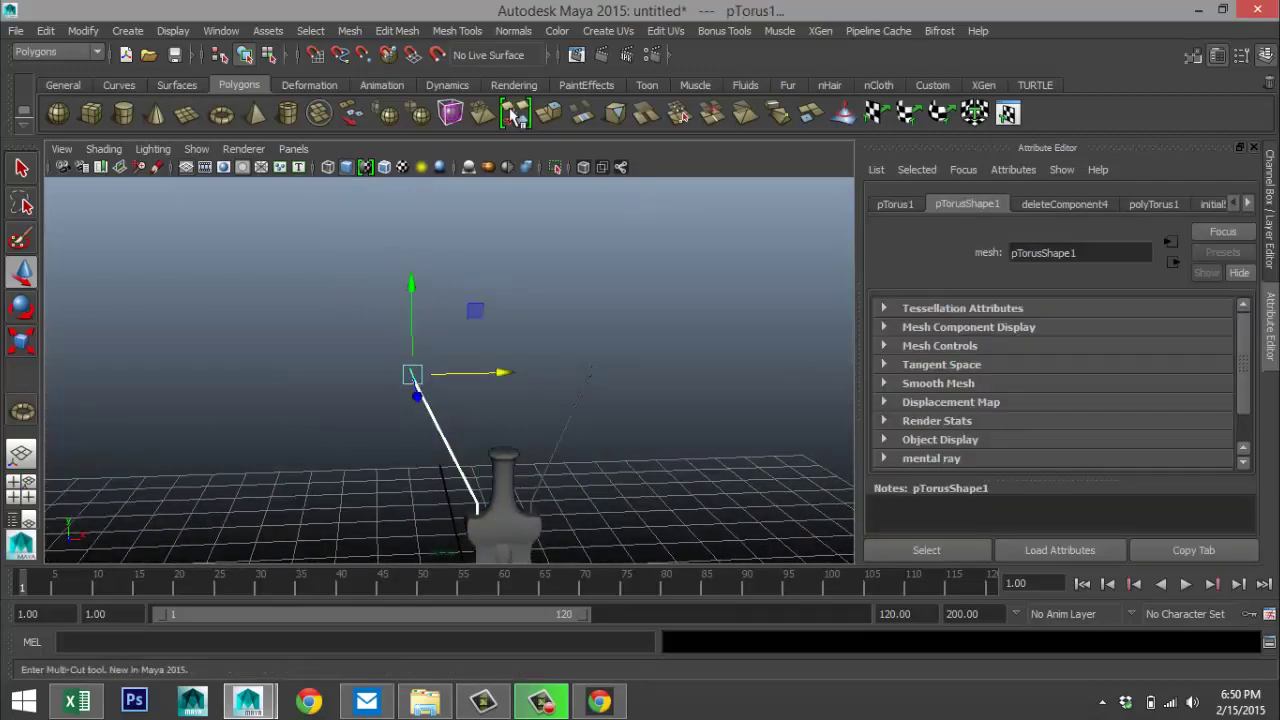
{"action": "left_click", "coordinate": [348, 31]}
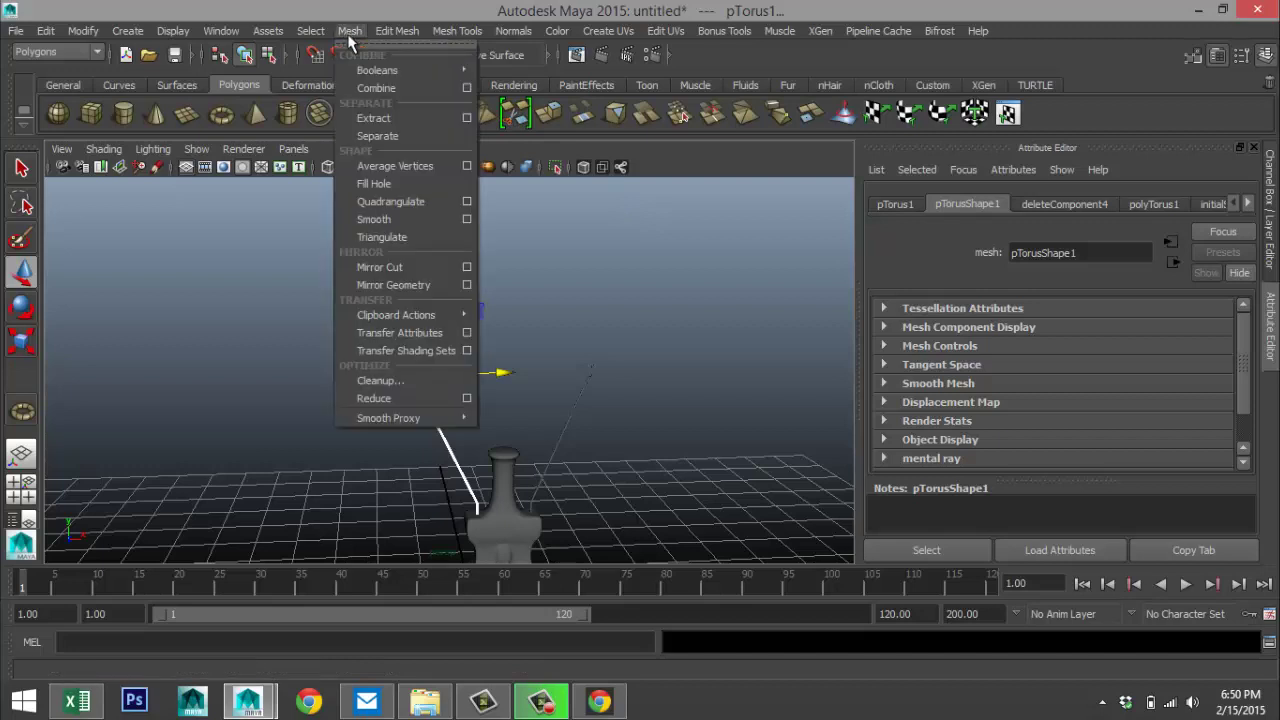
{"action": "left_click", "coordinate": [397, 89]}
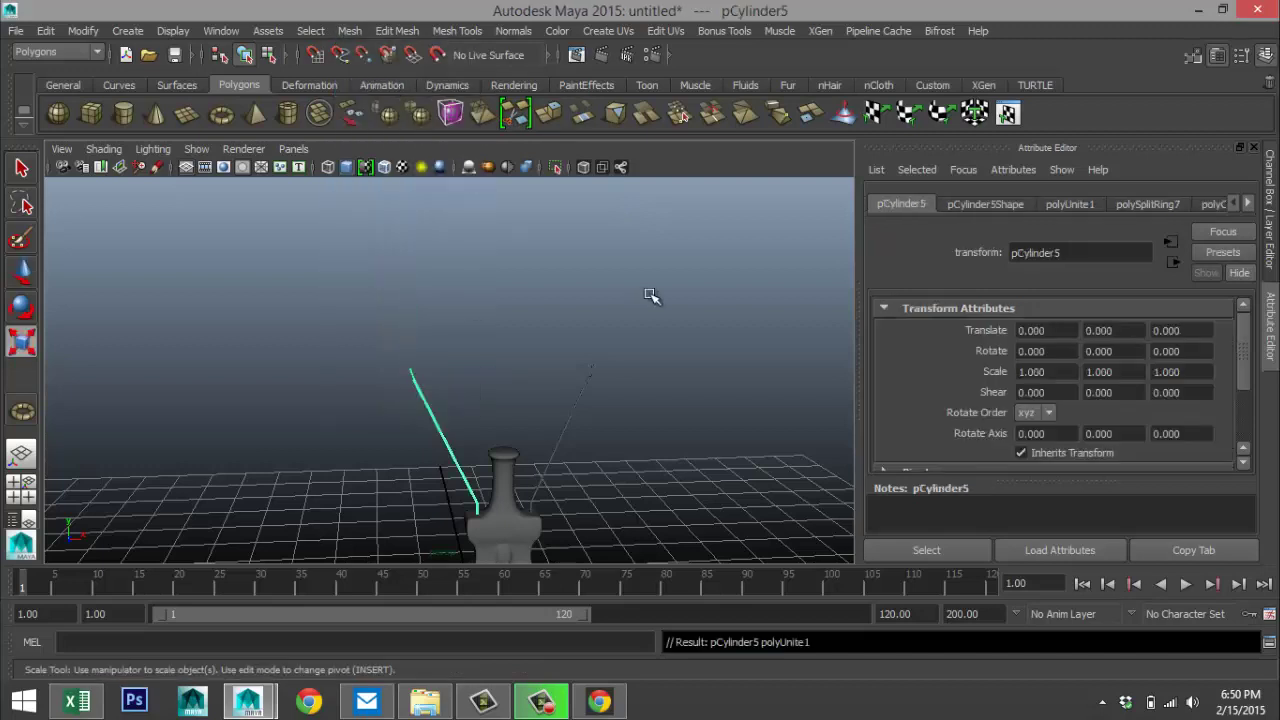
- Duplicate the combined wire, center the copy's pivot and move it to about 0.668 in X
{"action": "key", "text": "ctrl+d"}
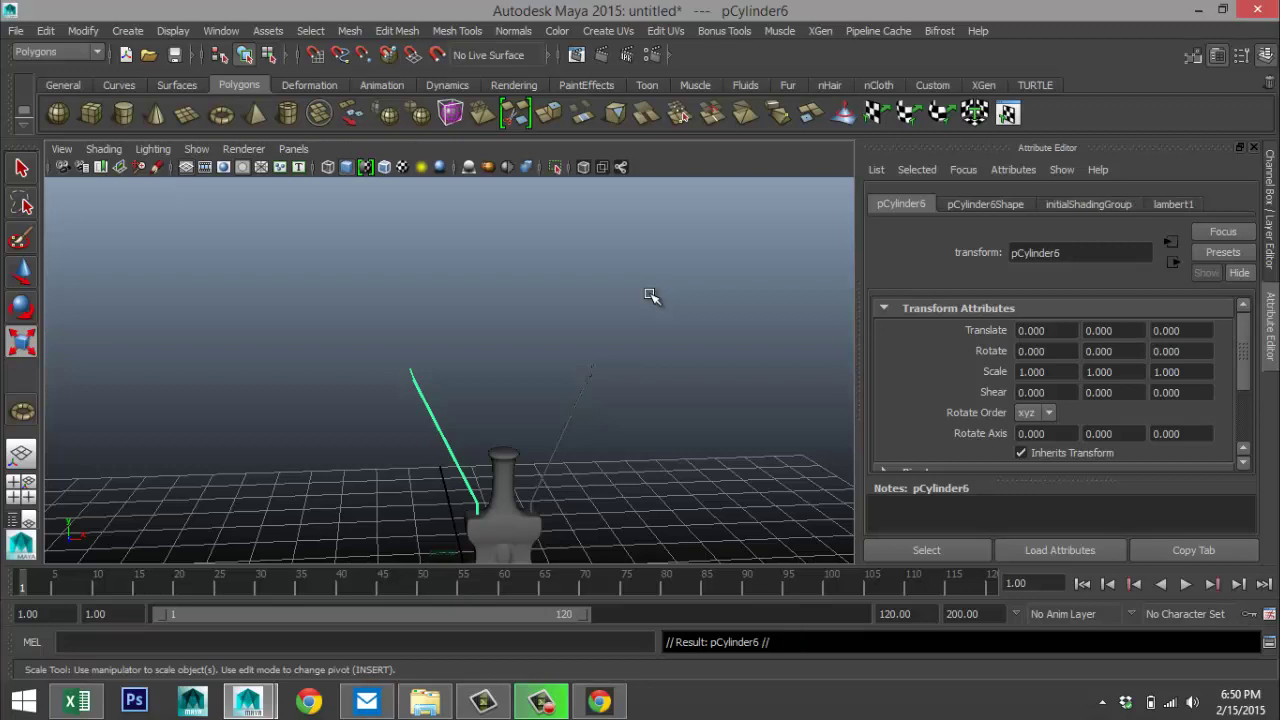
{"action": "key", "text": "w"}
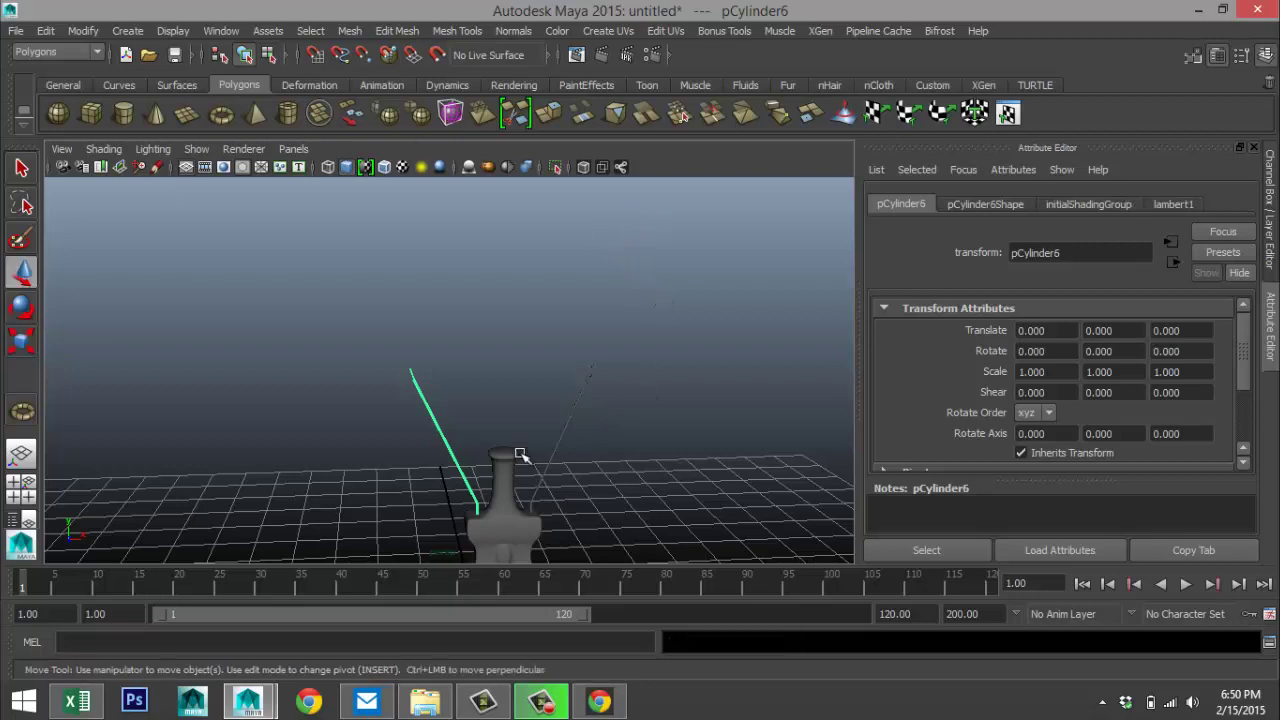
{"action": "left_click", "coordinate": [83, 30]}
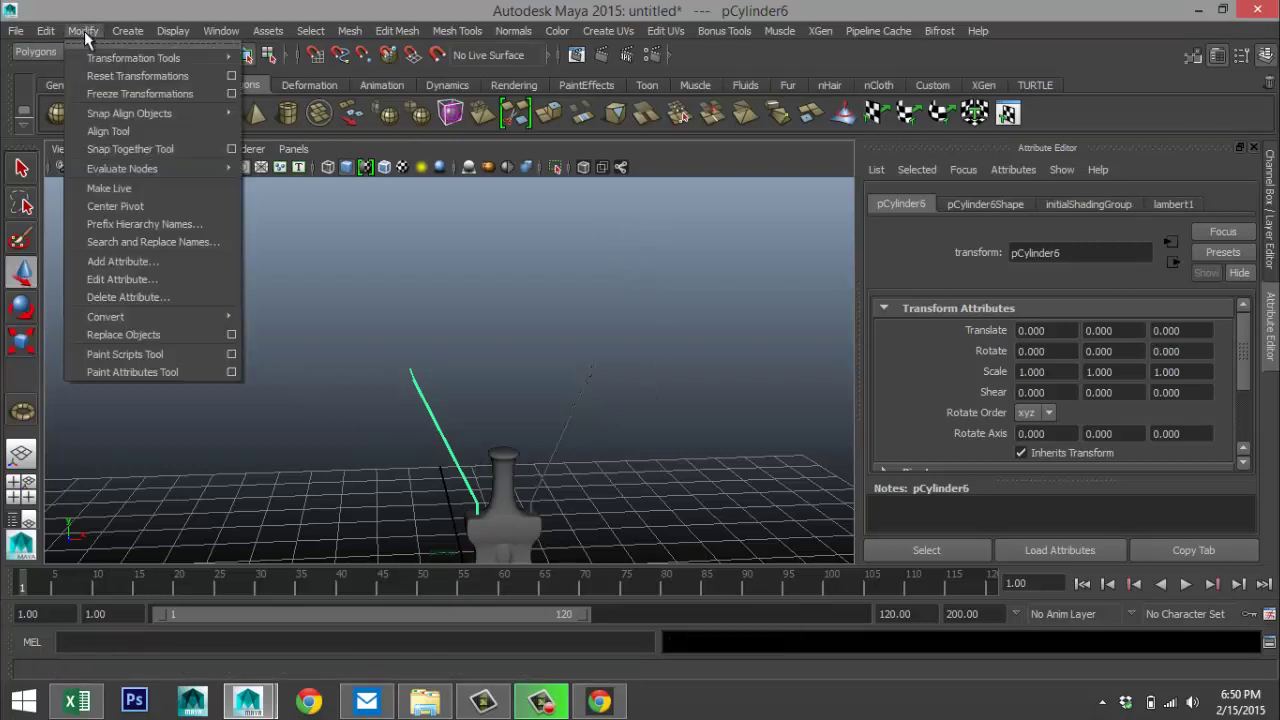
{"action": "left_click", "coordinate": [139, 205]}
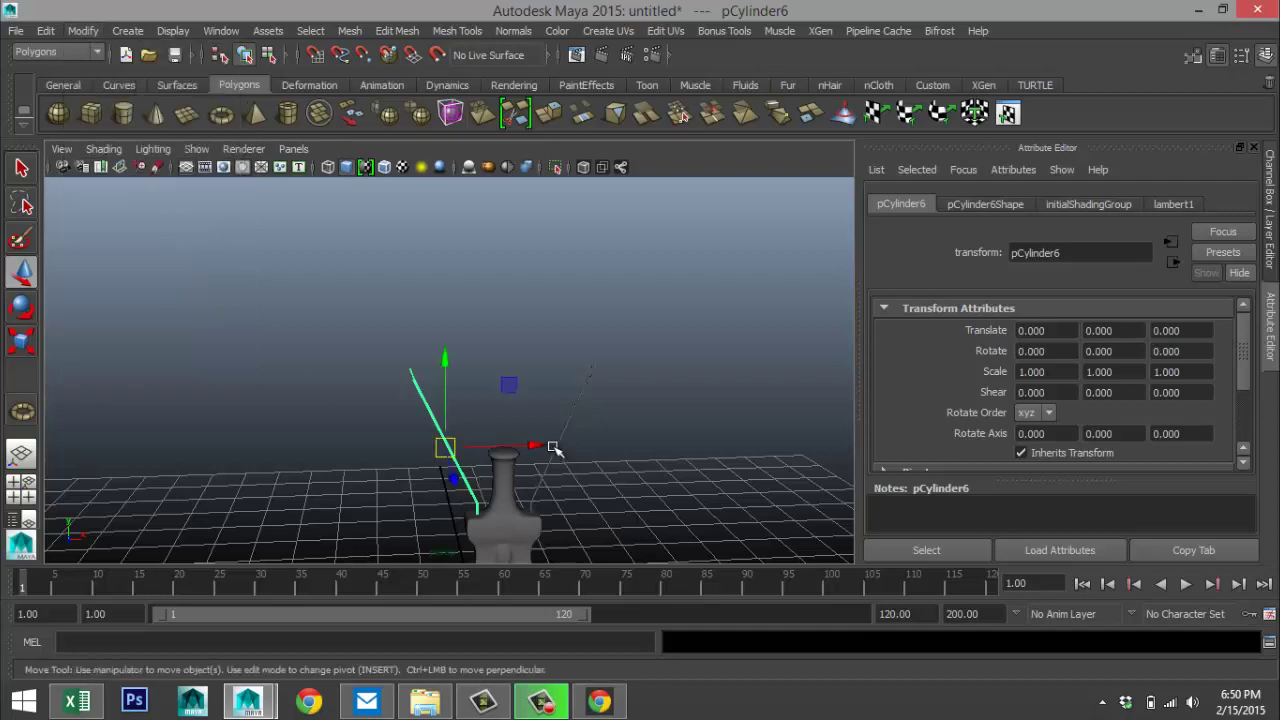
{"action": "left_click_drag", "start_coordinate": [555, 448], "coordinate": [583, 444]}
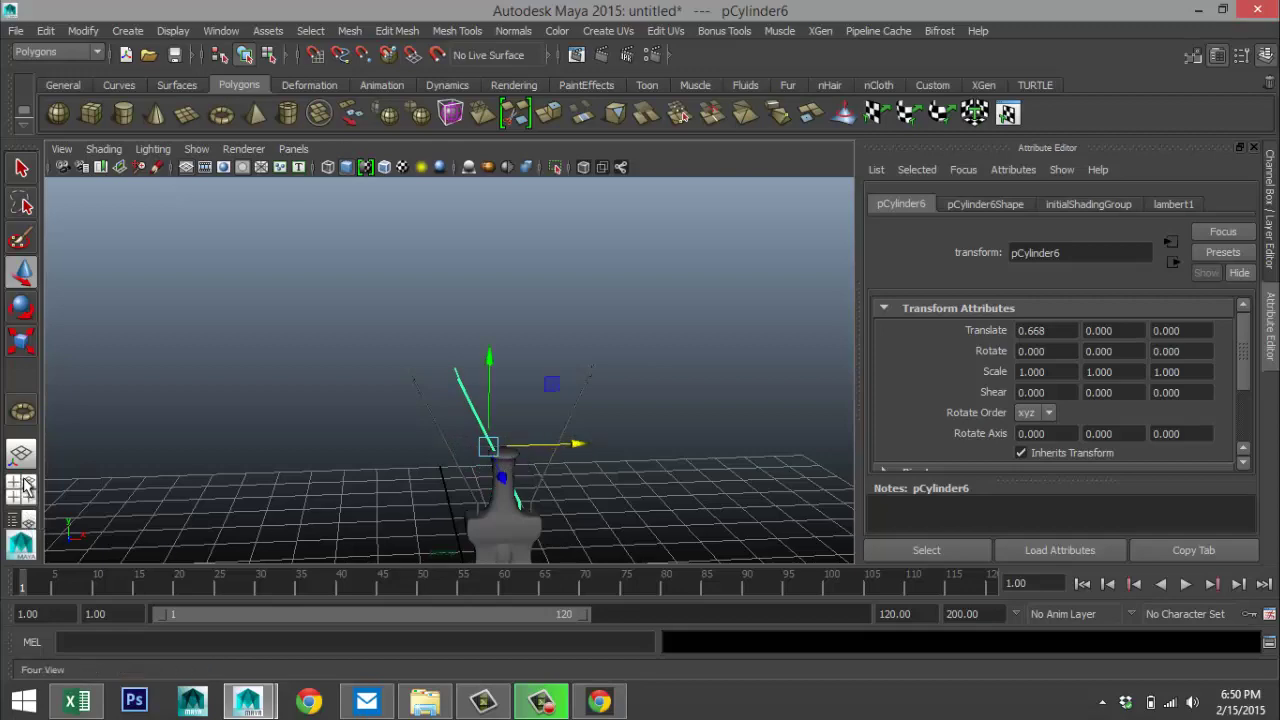
- Scale the duplicated wire uniformly to about 0.441 in the front view
{"action": "left_click", "coordinate": [22, 488]}
{"action": "key", "text": "space"}
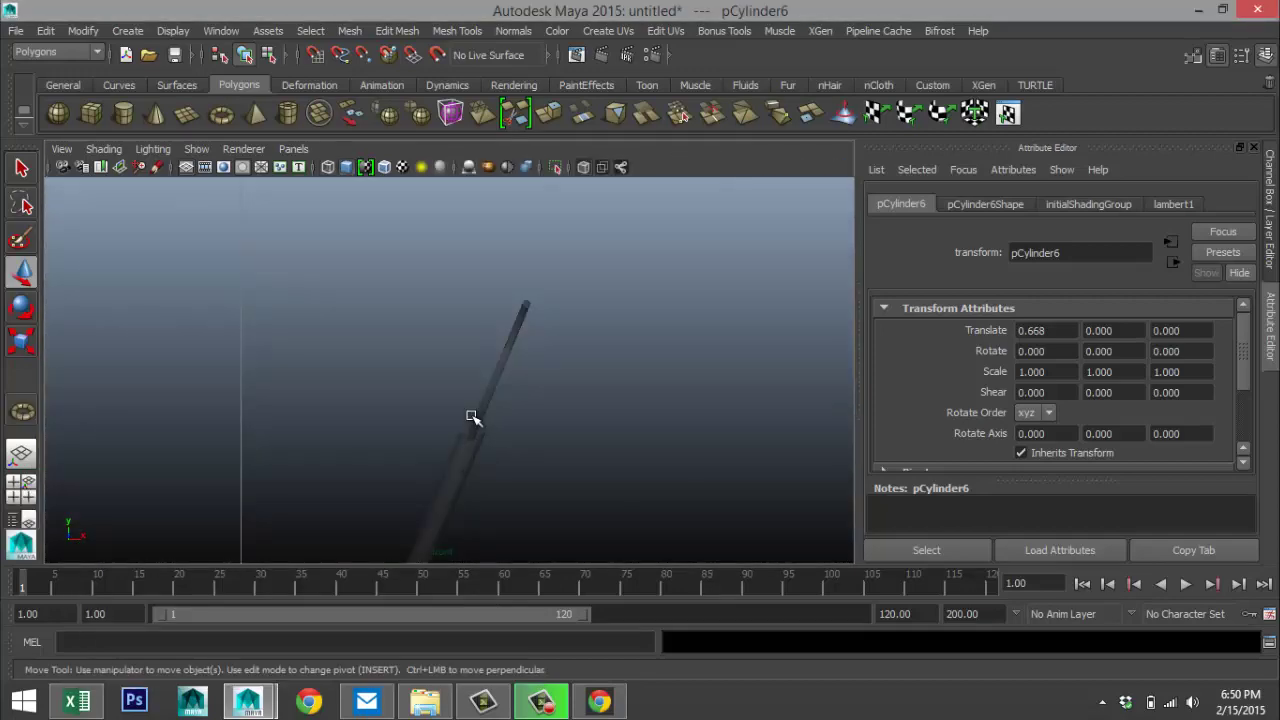
{"action": "scroll", "coordinate": [481, 418], "scroll_direction": "down", "scroll_amount": 5}
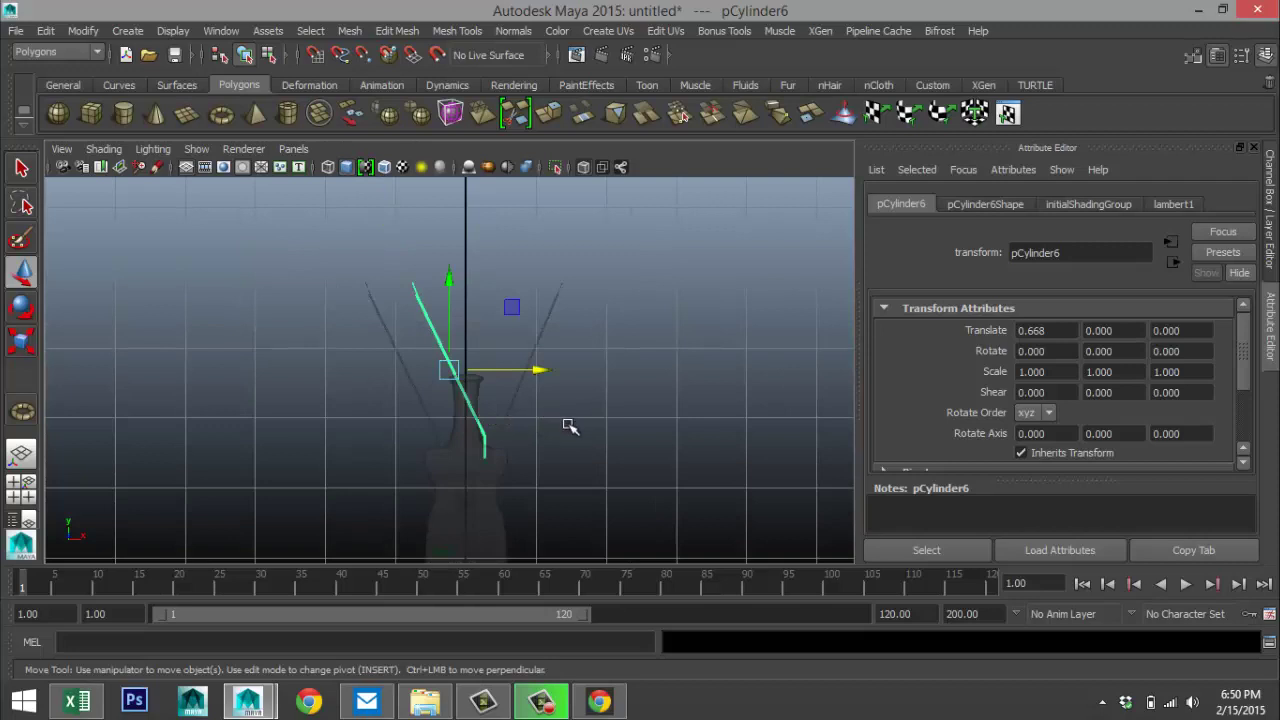
{"action": "key", "text": "r"}
{"action": "left_click_drag", "start_coordinate": [452, 373], "coordinate": [411, 374]}
{"action": "key", "text": "w"}
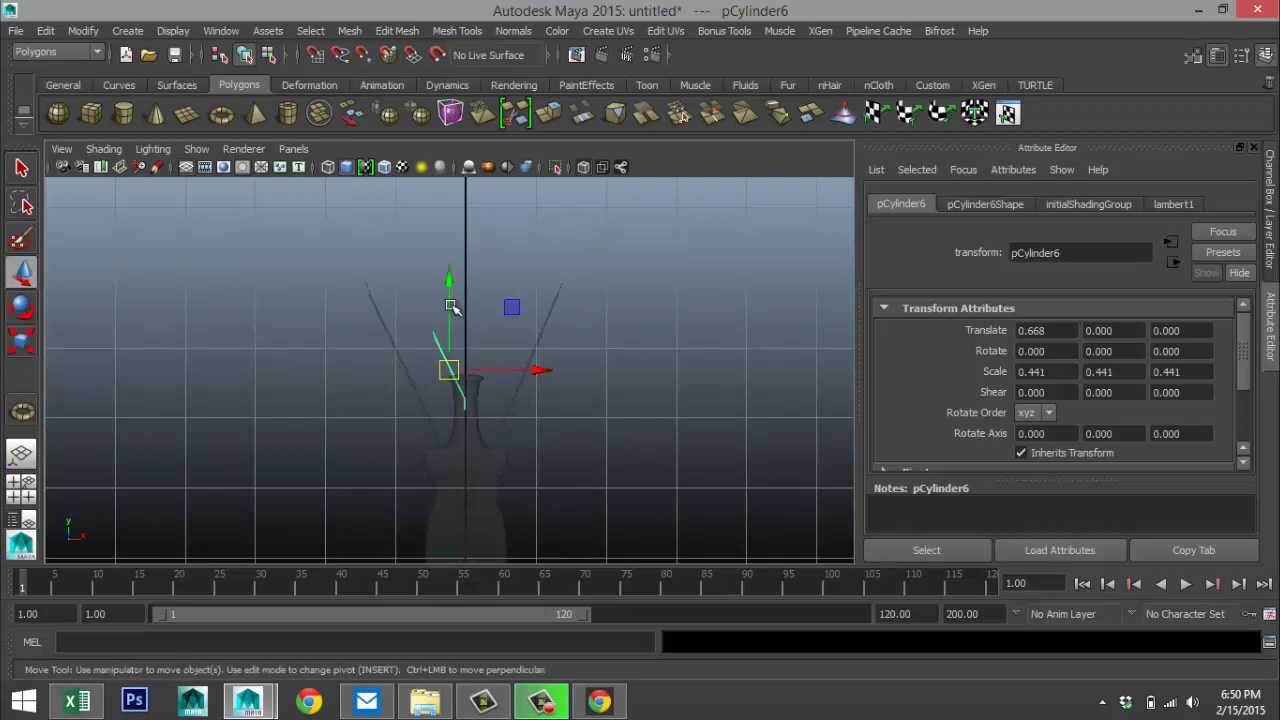
- Position the small wire on top of the filament support at about 0.588 in X and 0.424 in Y
{"action": "left_click_drag", "start_coordinate": [449, 279], "coordinate": [443, 251]}
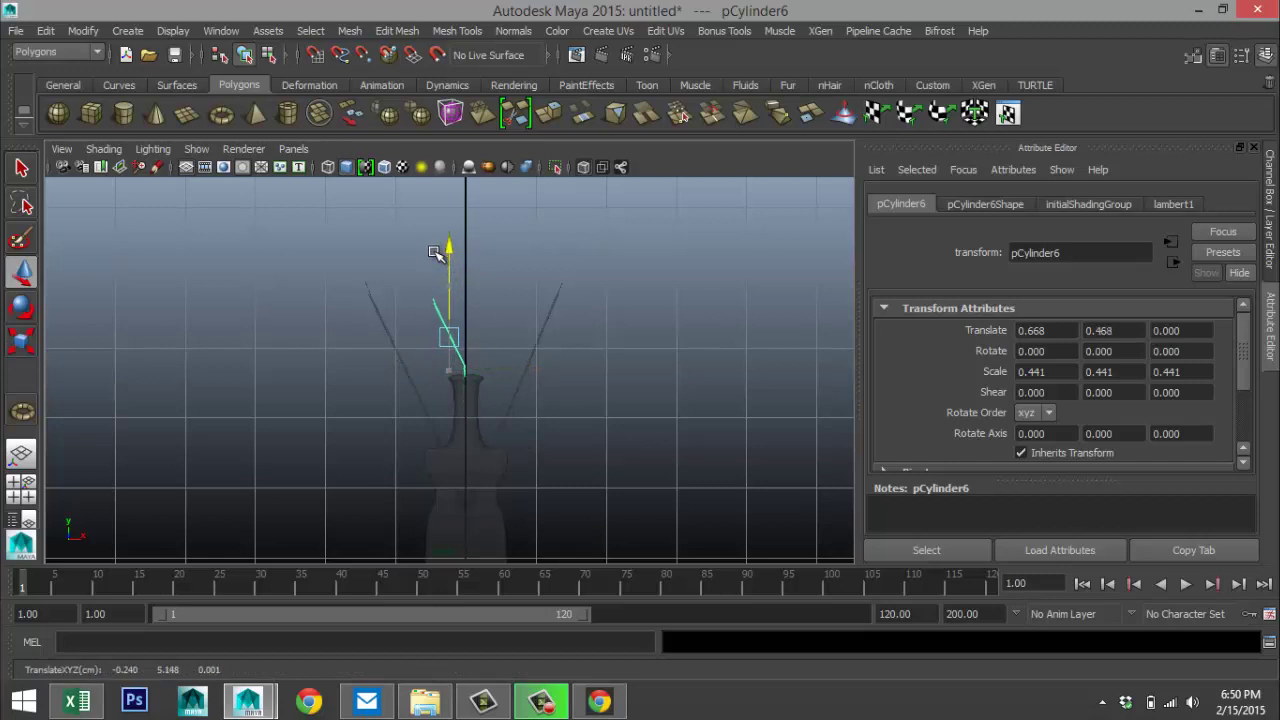
{"action": "left_click_drag", "start_coordinate": [540, 337], "coordinate": [538, 336]}
{"action": "scroll", "coordinate": [500, 349], "scroll_direction": "up", "scroll_amount": 3}
{"action": "middle_click_drag", "start_coordinate": [497, 311], "coordinate": [534, 371], "text": "alt"}
{"action": "scroll", "coordinate": [554, 411], "scroll_direction": "up", "scroll_amount": 2}
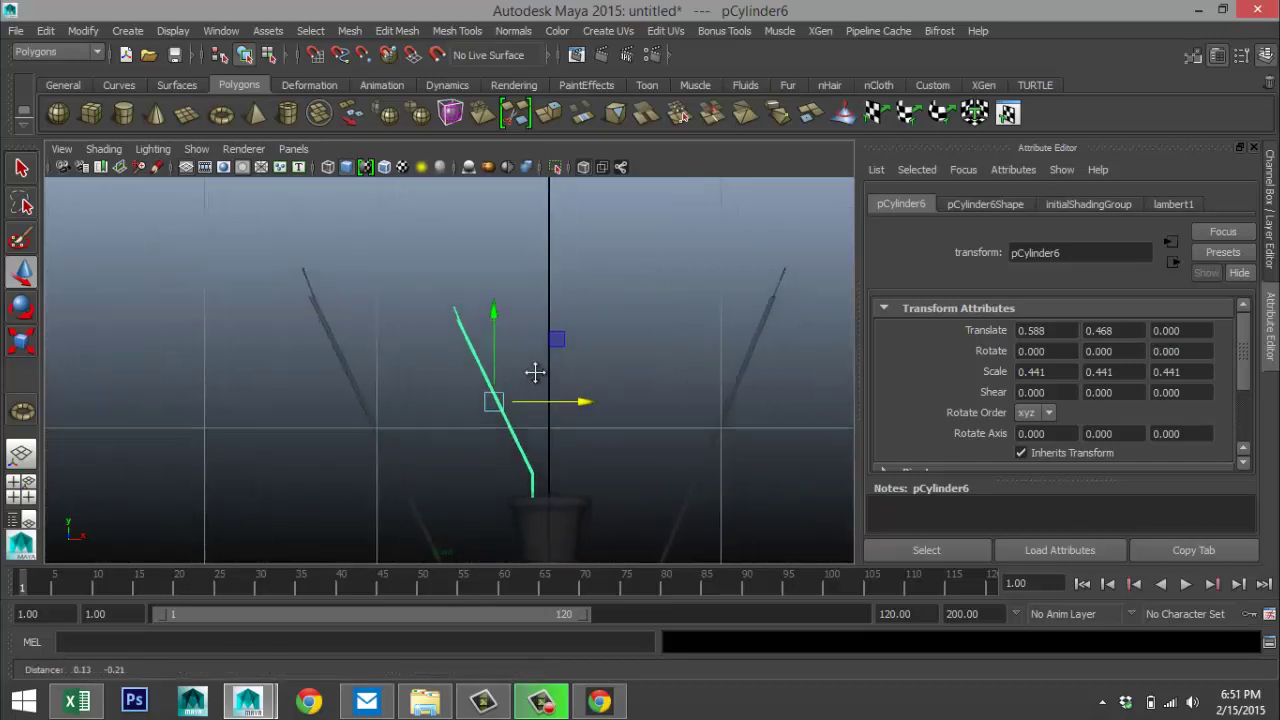
{"action": "left_click_drag", "start_coordinate": [491, 314], "coordinate": [497, 320]}
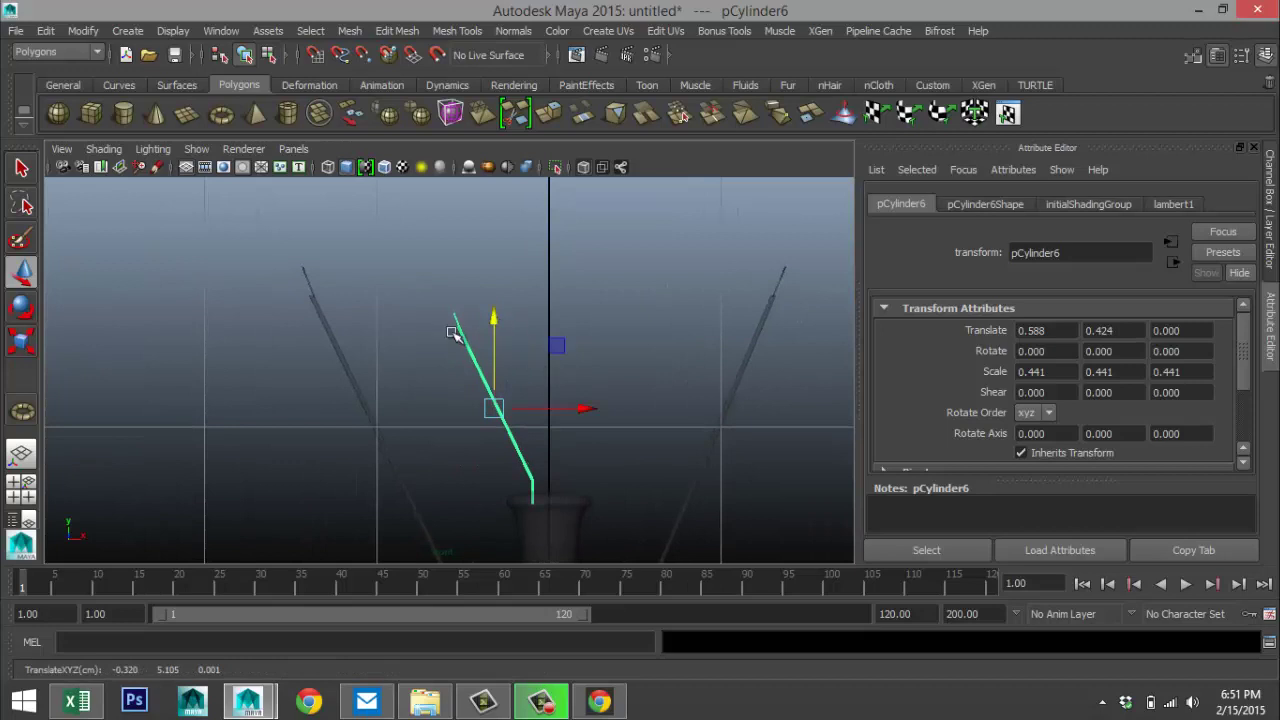
- Raise the small wire's tip and hook vertices to lengthen its slanted section, and return to object mode
{"action": "right_click_drag", "start_coordinate": [458, 328], "coordinate": [374, 277]}
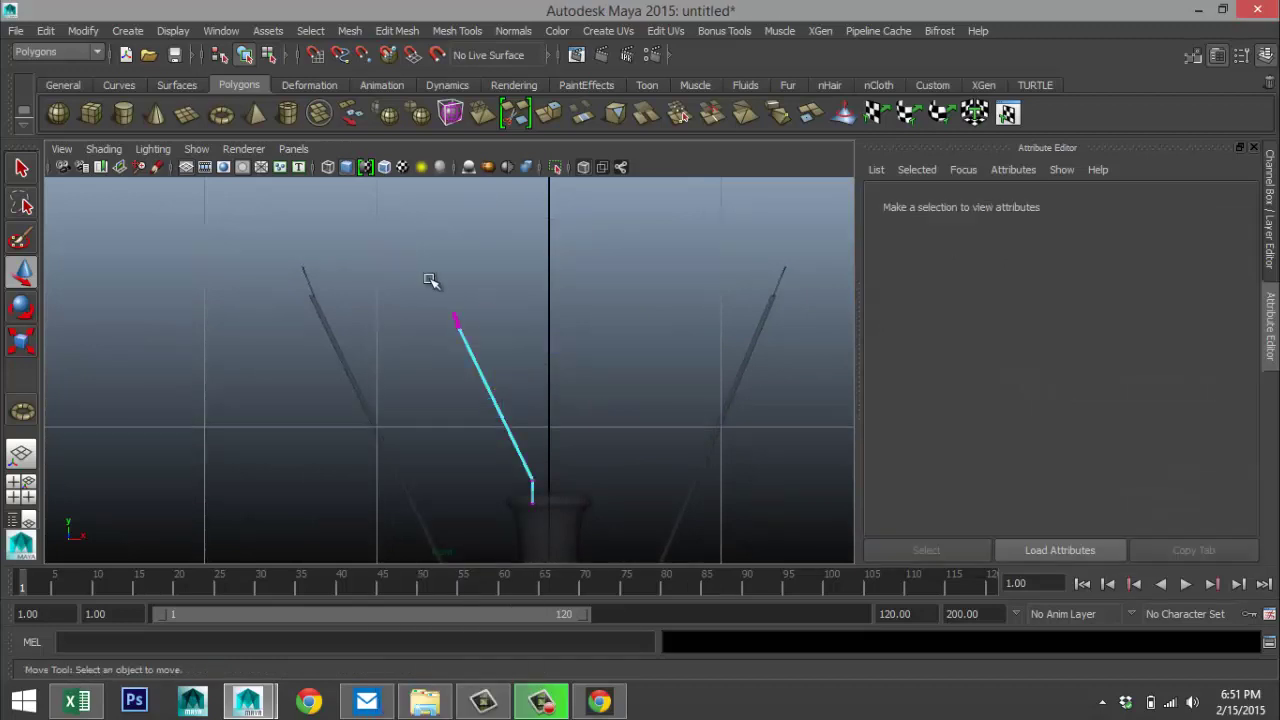
{"action": "left_click", "coordinate": [455, 312]}
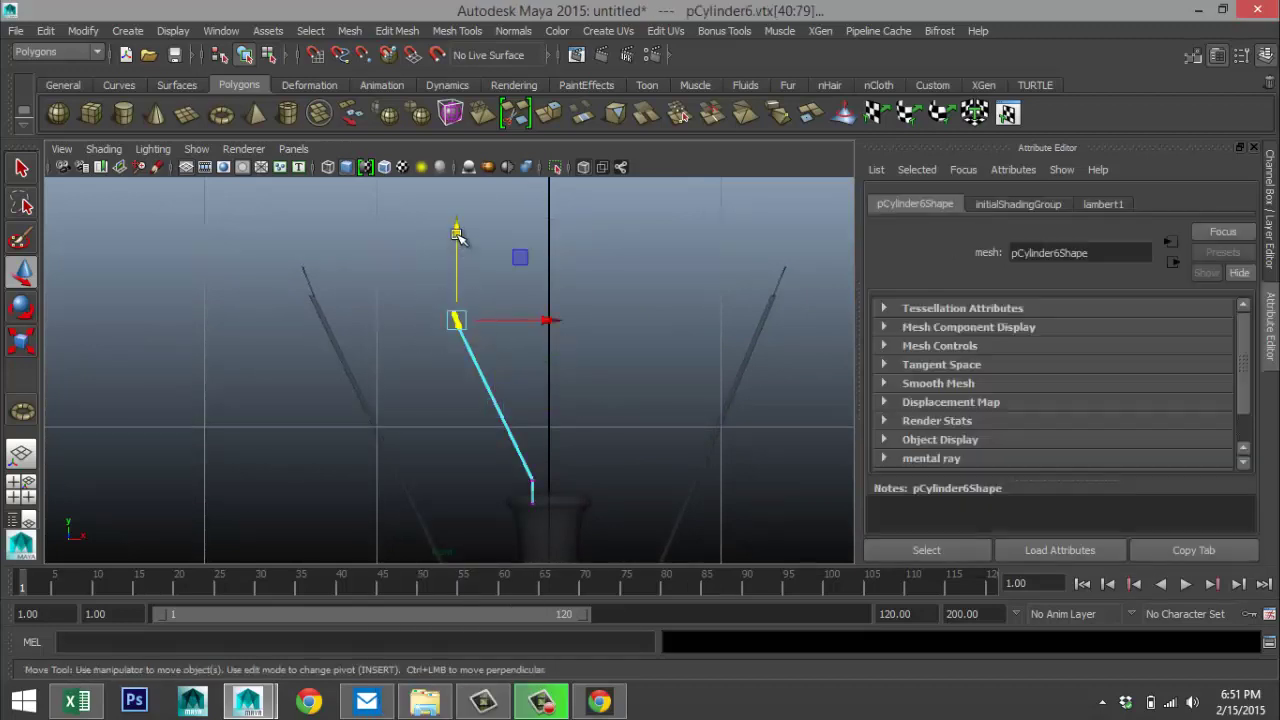
{"action": "left_click_drag", "start_coordinate": [458, 262], "coordinate": [438, 234]}
{"action": "right_click", "coordinate": [486, 368]}
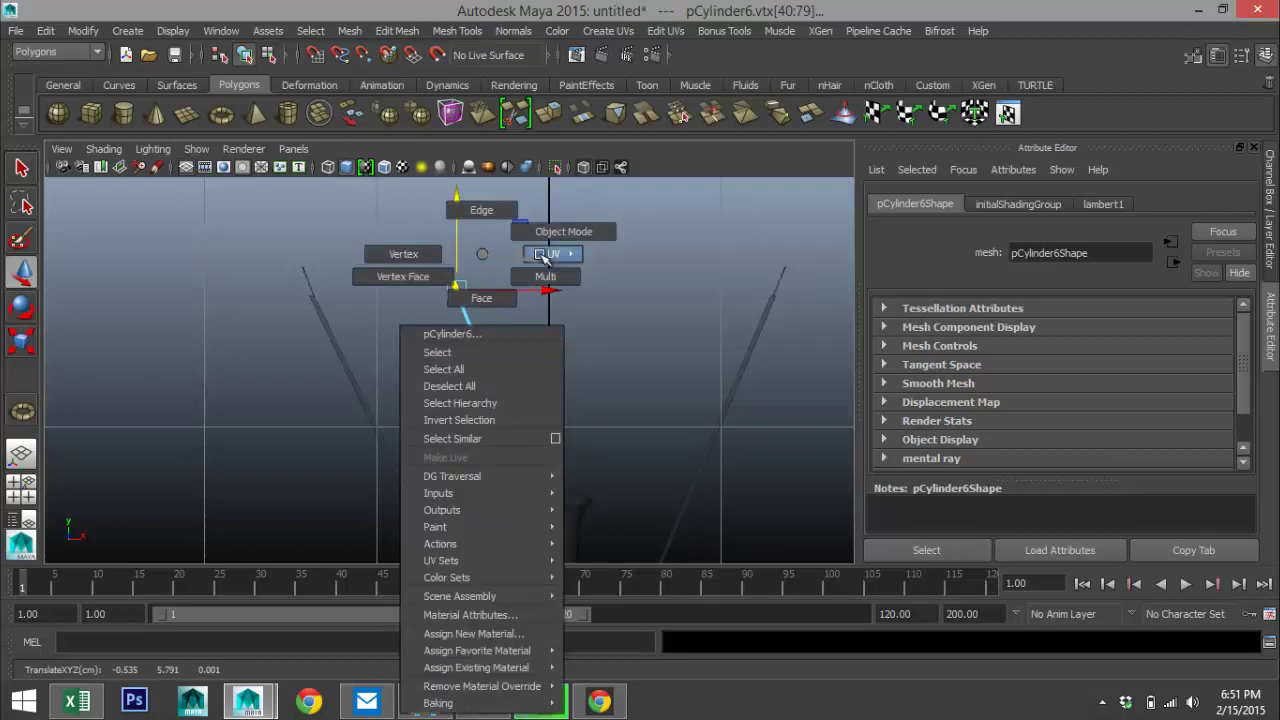
{"action": "right_click_drag", "start_coordinate": [541, 256], "coordinate": [546, 231]}
{"action": "left_click", "coordinate": [483, 353]}
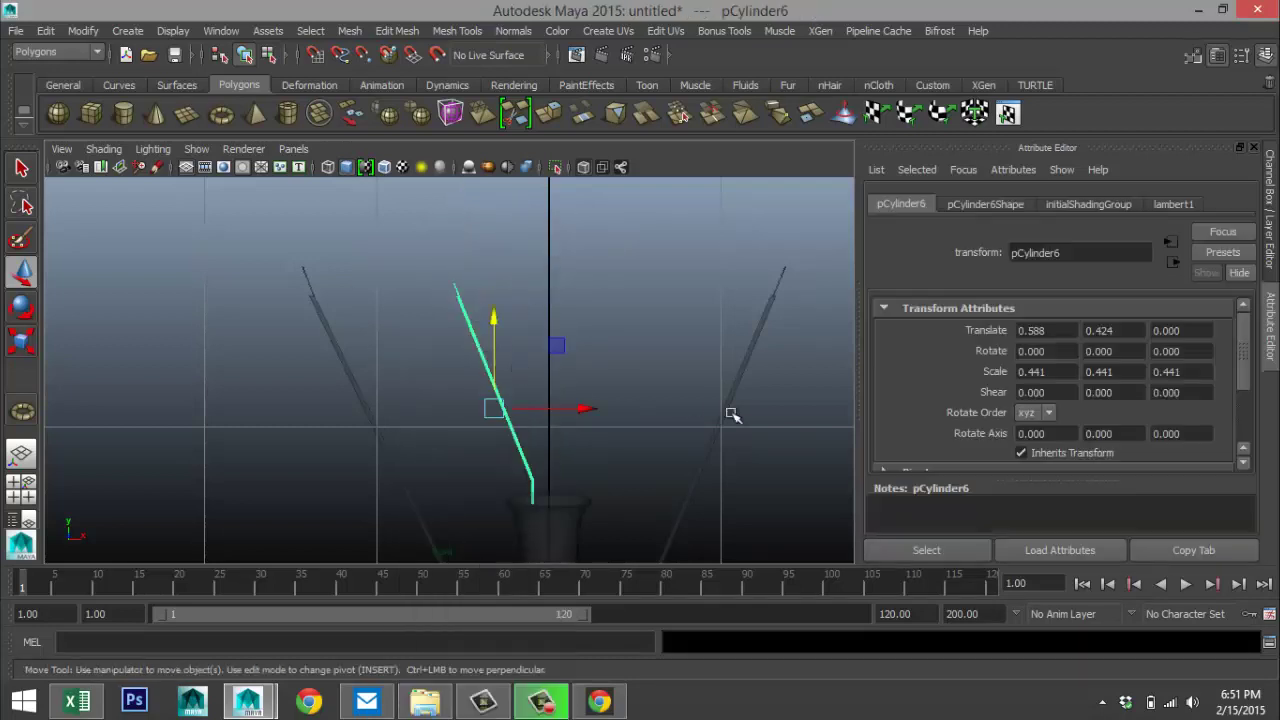
- Duplicate the small wire to about 0.795 in X and move its tip vertices to about 0.496 in X so it leans toward +X
{"action": "key", "text": "ctrl+d"}
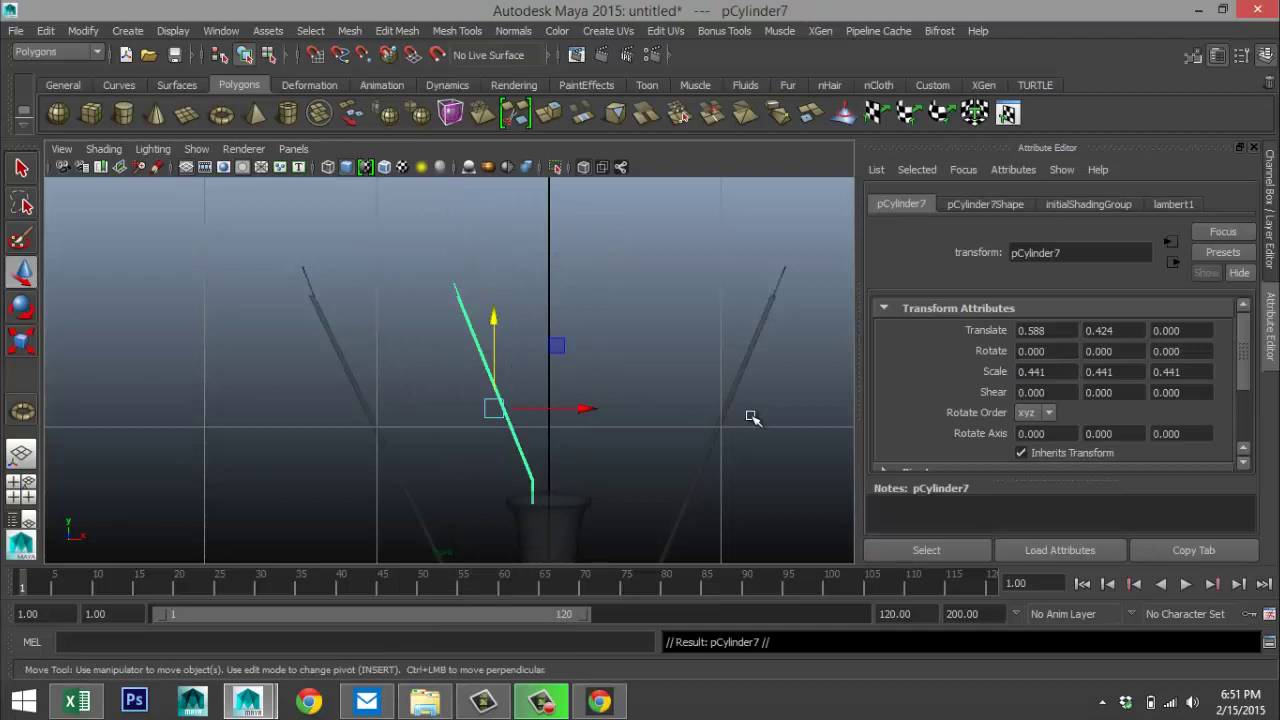
{"action": "left_click_drag", "start_coordinate": [583, 407], "coordinate": [617, 408]}
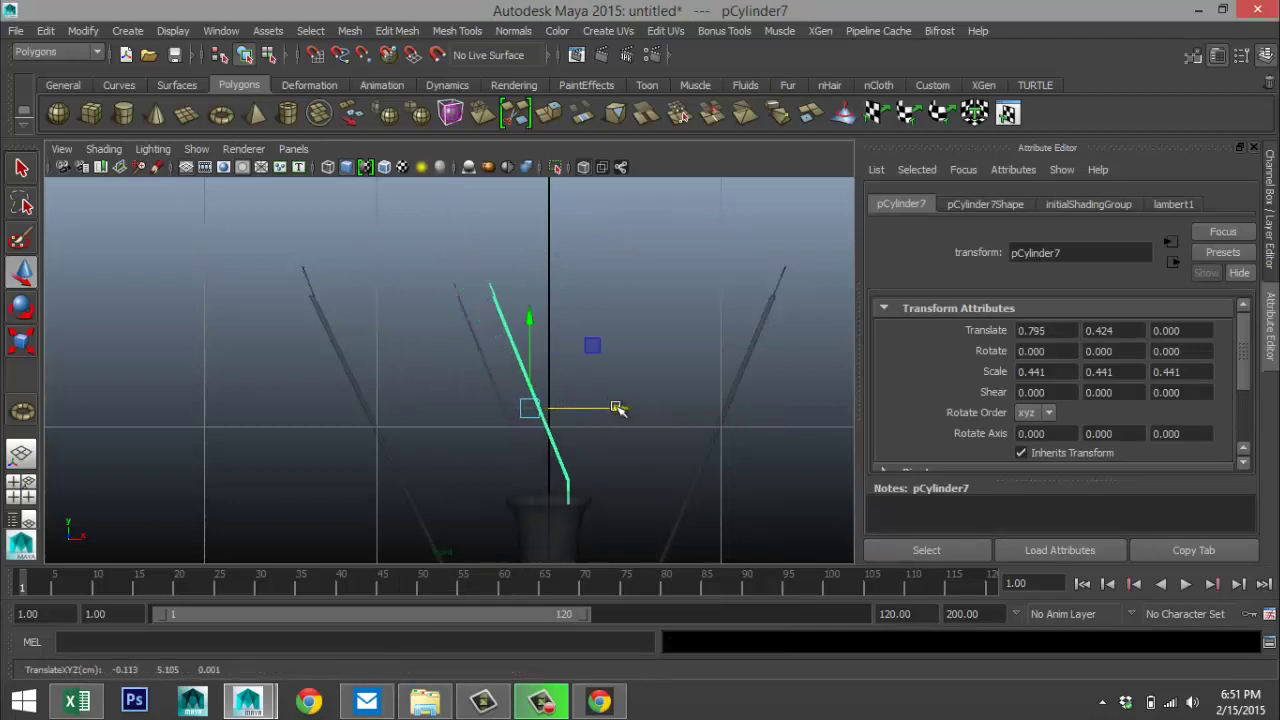
{"action": "right_click_drag", "start_coordinate": [493, 296], "coordinate": [427, 251]}
{"action": "left_click_drag", "start_coordinate": [507, 307], "coordinate": [482, 273]}
{"action": "left_click_drag", "start_coordinate": [585, 290], "coordinate": [726, 326]}
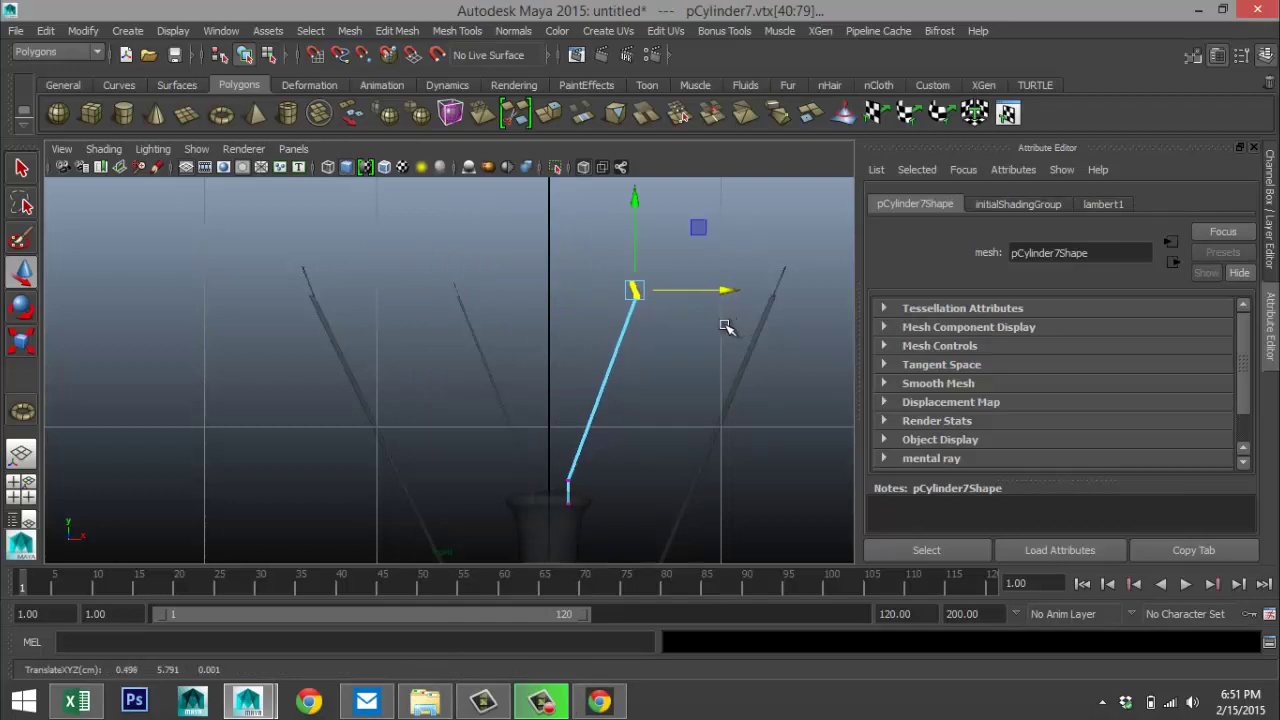
{"action": "left_click", "coordinate": [709, 329]}
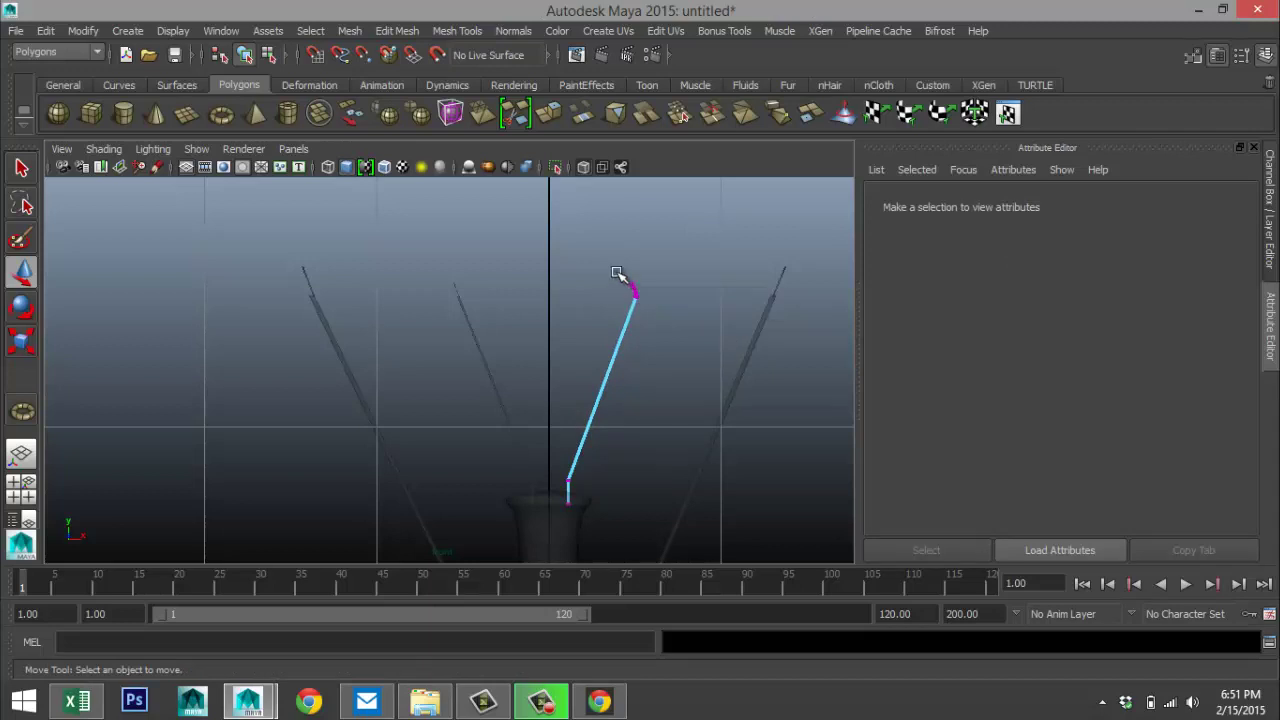
{"action": "left_click_drag", "start_coordinate": [617, 274], "coordinate": [670, 318]}
{"action": "key", "text": "f"}
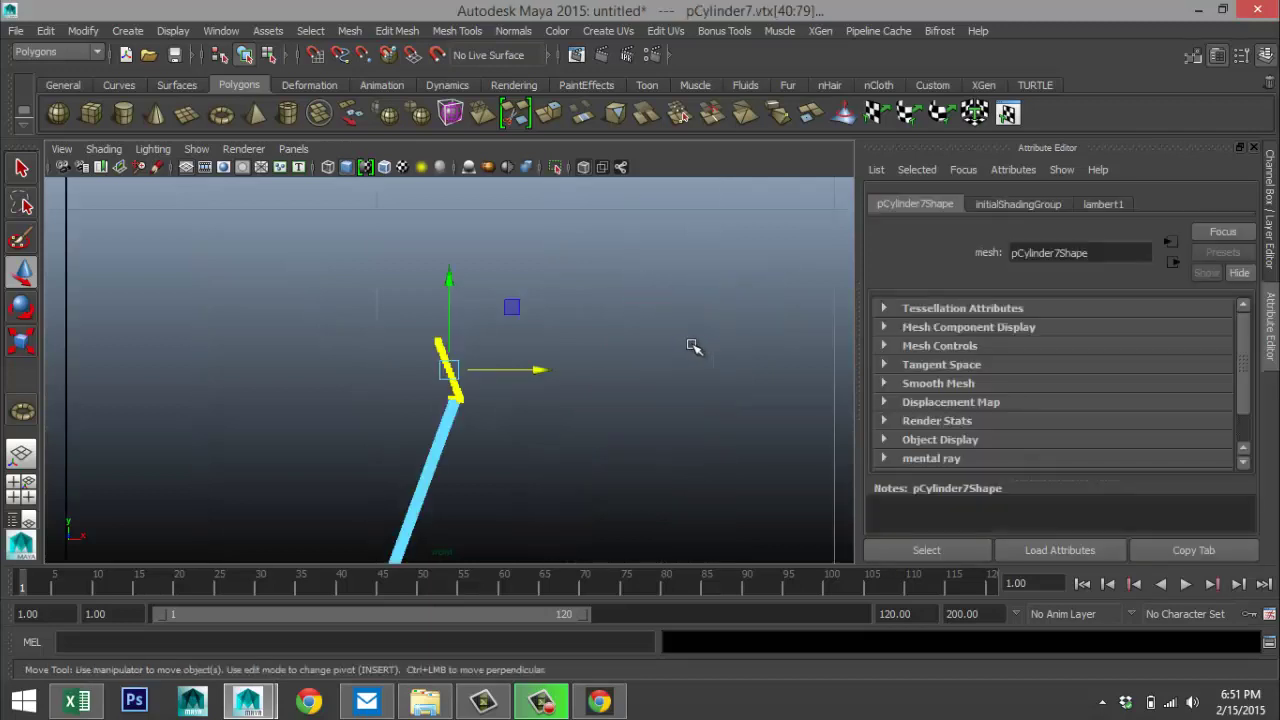
{"action": "key", "text": "e"}
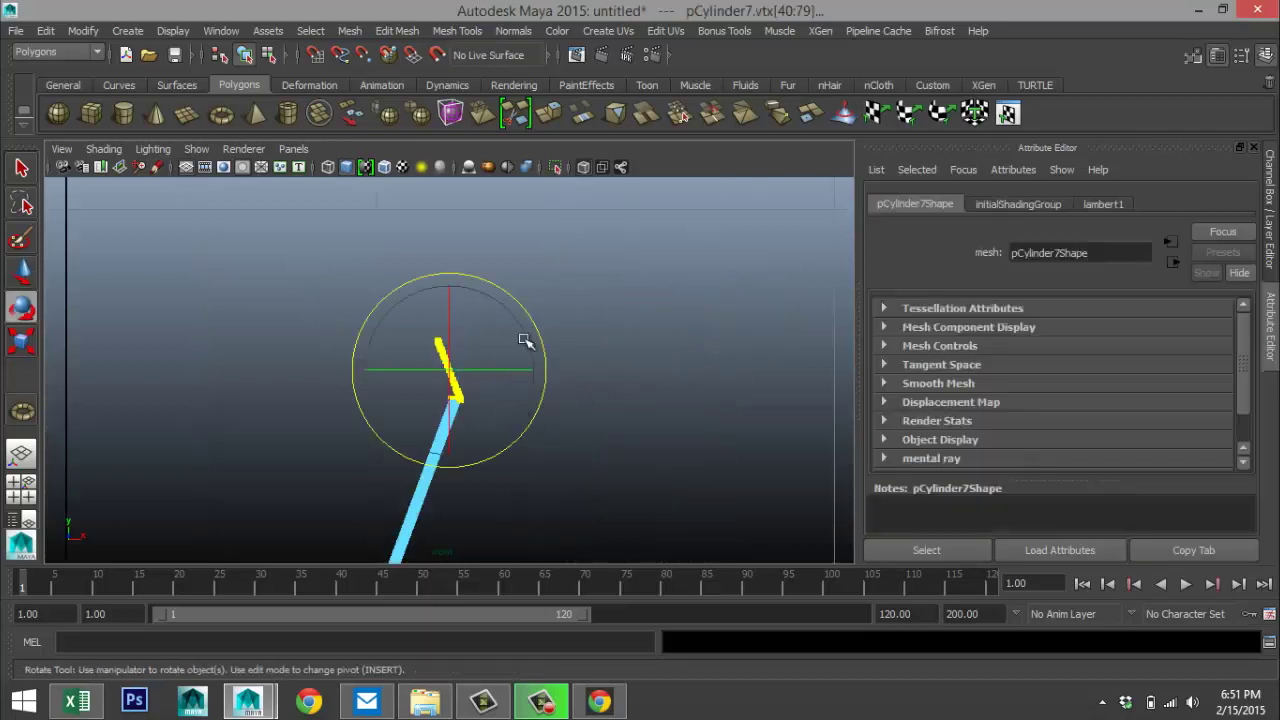
{"action": "left_click_drag", "start_coordinate": [512, 316], "coordinate": [521, 333]}
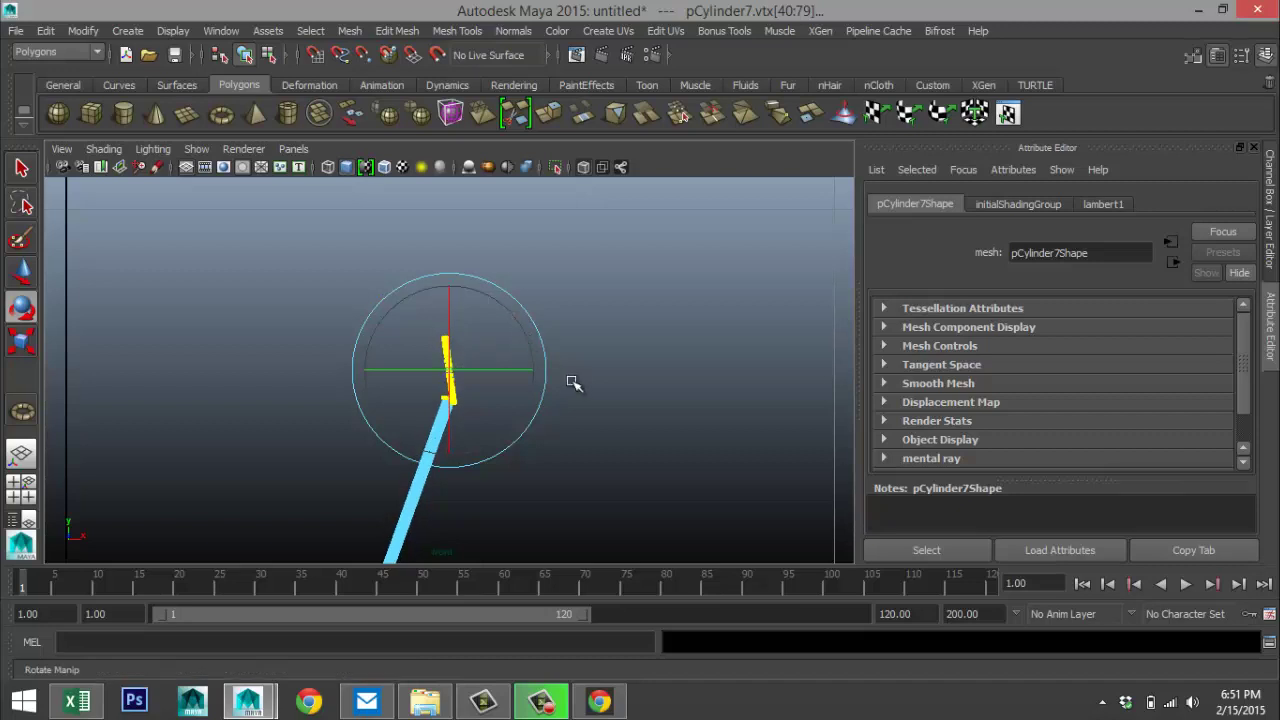
{"action": "left_click", "coordinate": [620, 398]}
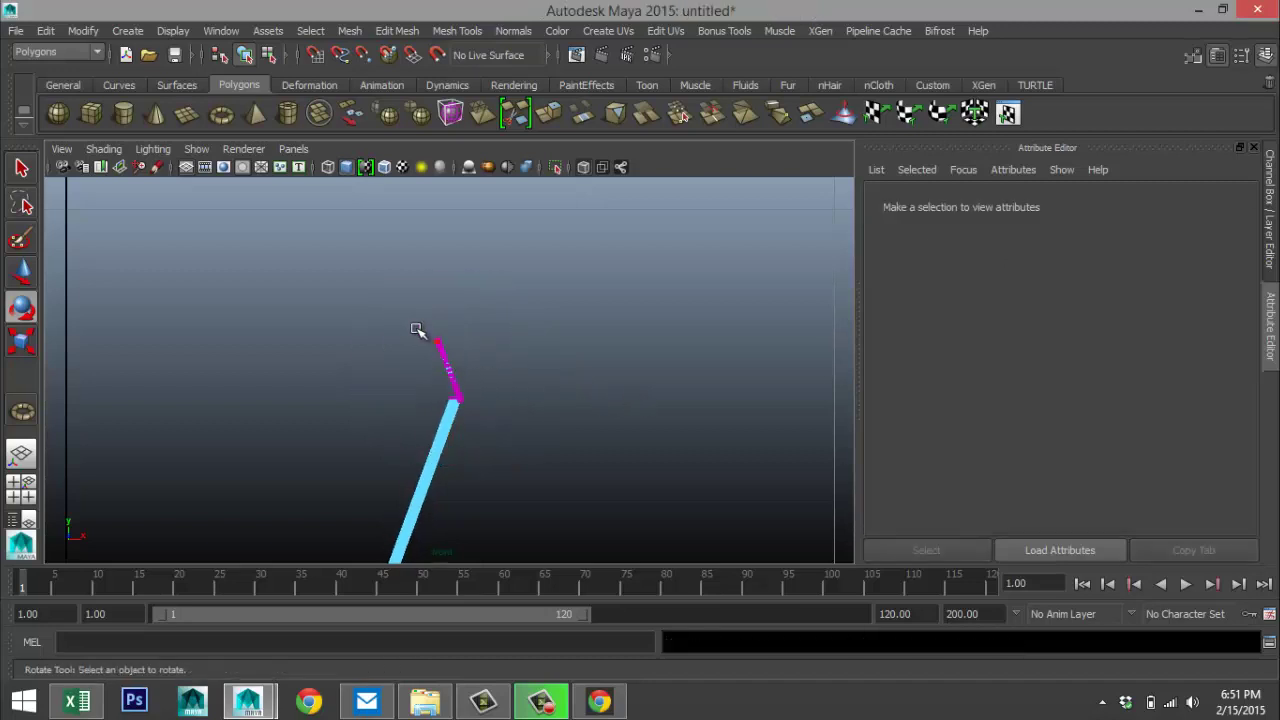
- Rotate only the copied small wire's hook vertices to follow its +X lean and move them onto the tip at about 0.525 in X
{"action": "left_click_drag", "start_coordinate": [407, 324], "coordinate": [509, 397]}
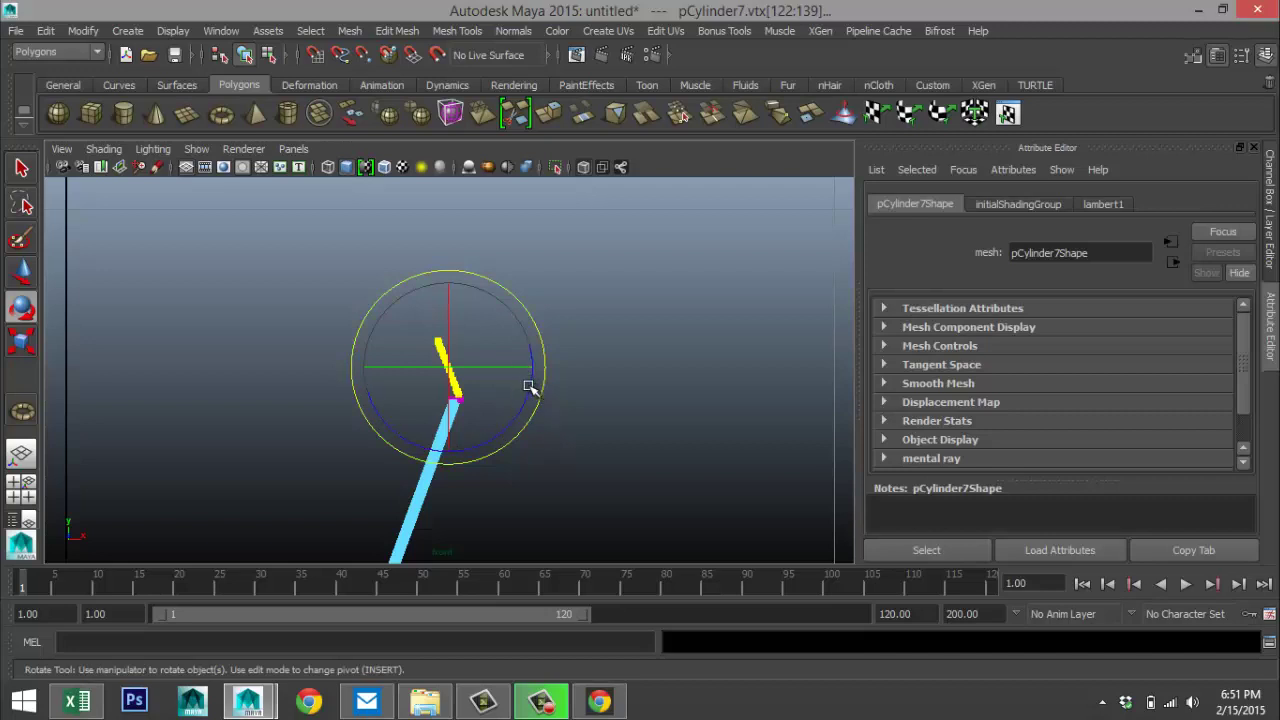
{"action": "left_click_drag", "start_coordinate": [534, 391], "coordinate": [486, 434]}
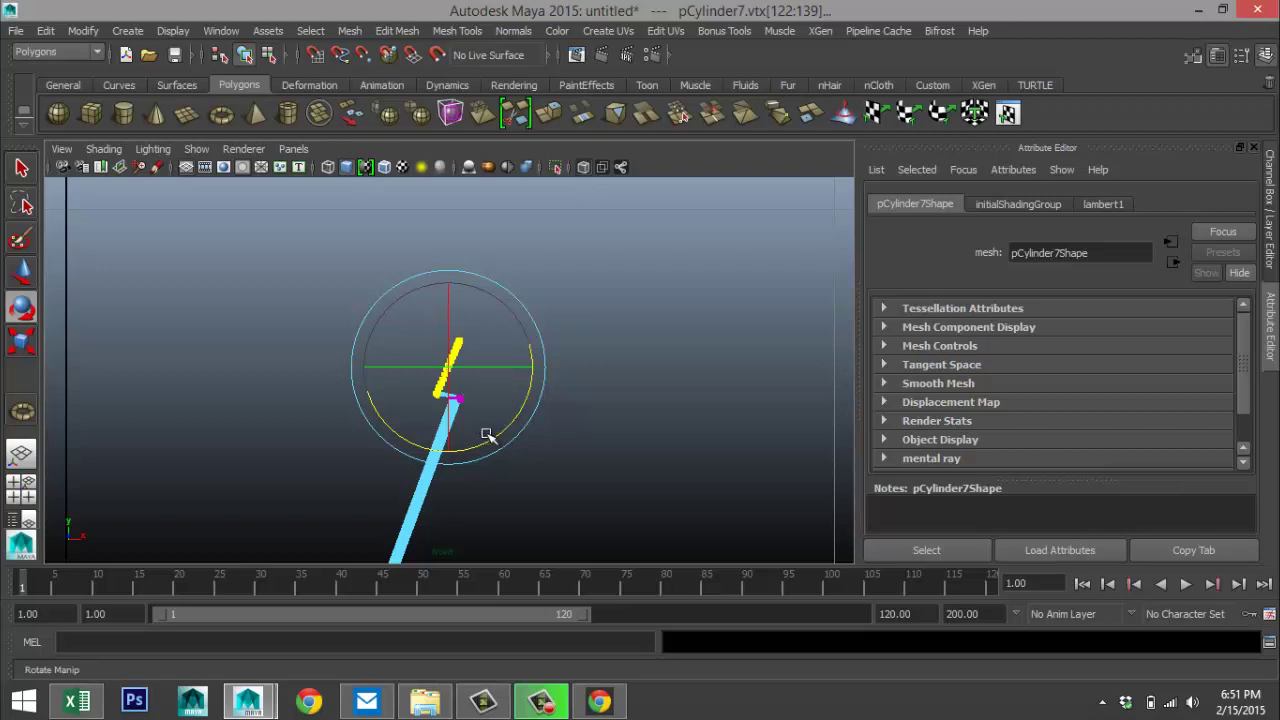
{"action": "key", "text": "w"}
{"action": "left_click_drag", "start_coordinate": [543, 366], "coordinate": [566, 372]}
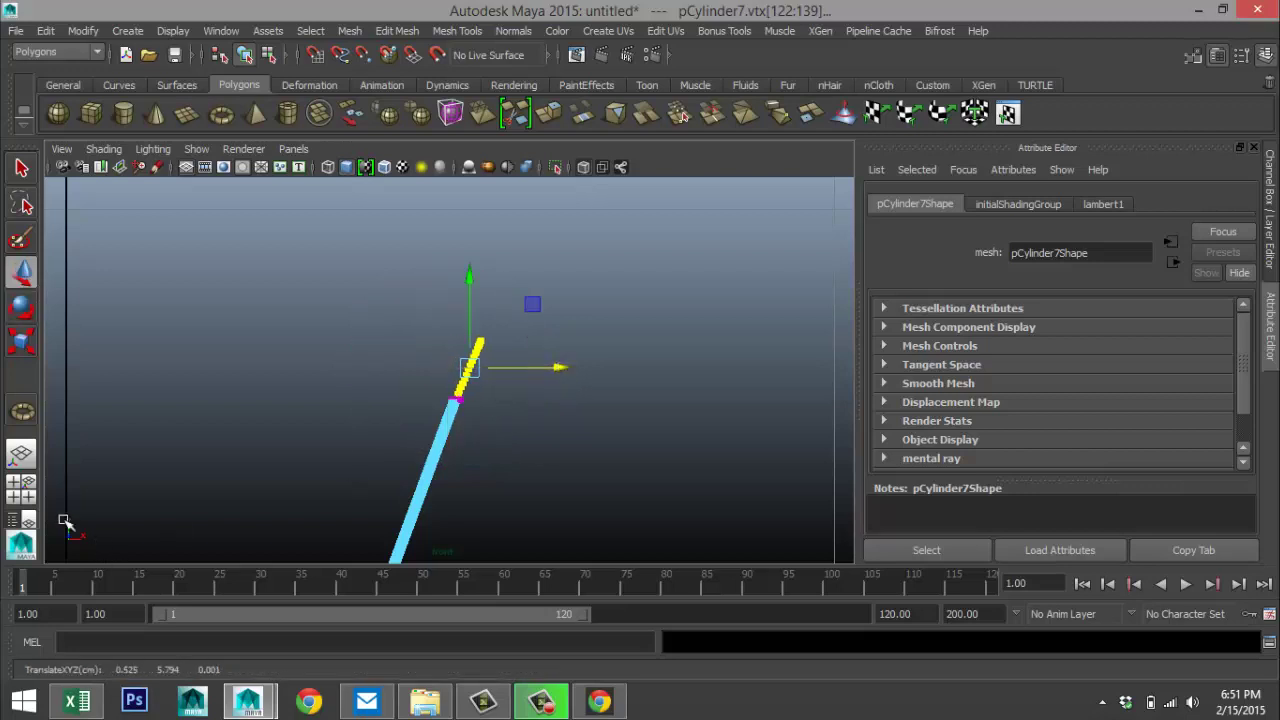
- Examine the filament support with its four wires, the screw cap and the separate bulb glass in the perspective view
{"action": "left_click", "coordinate": [21, 487]}
{"action": "key", "text": "space"}
{"action": "left_click_drag", "start_coordinate": [600, 318], "coordinate": [577, 371], "text": "alt"}
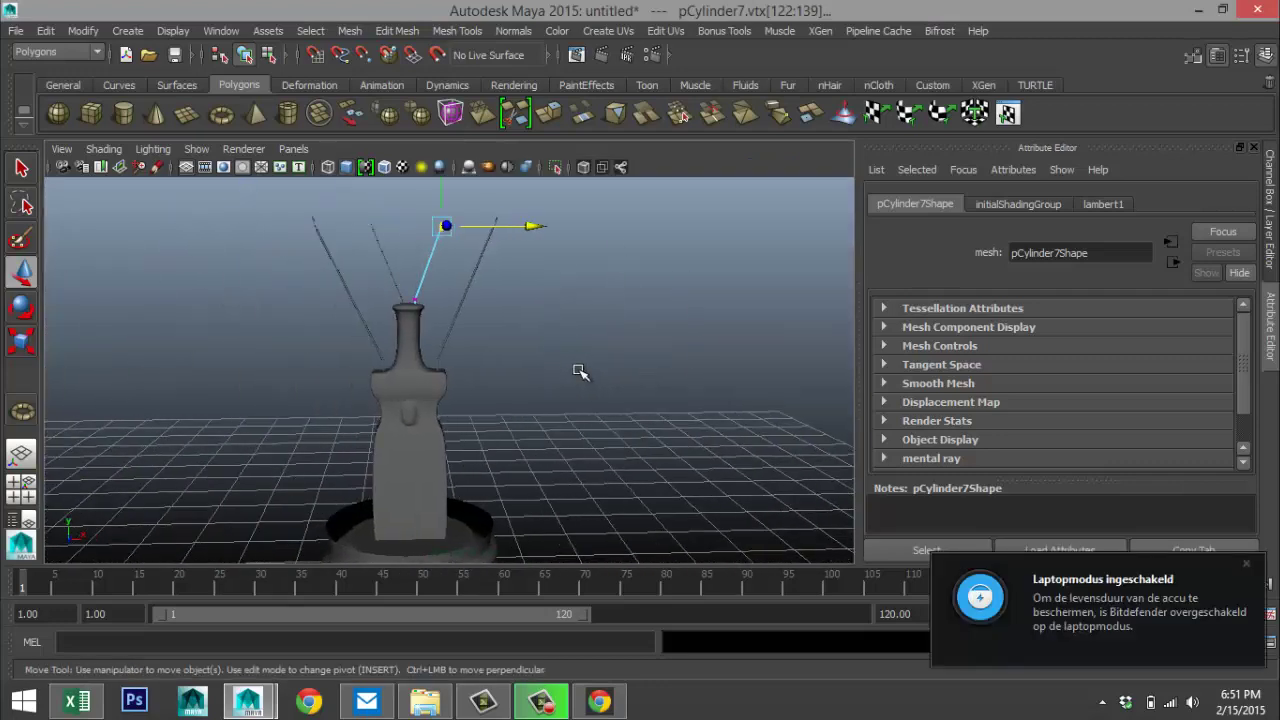
{"action": "scroll", "coordinate": [587, 375], "scroll_direction": "down", "scroll_amount": 5}
{"action": "left_click_drag", "start_coordinate": [571, 420], "coordinate": [557, 430], "text": "alt"}
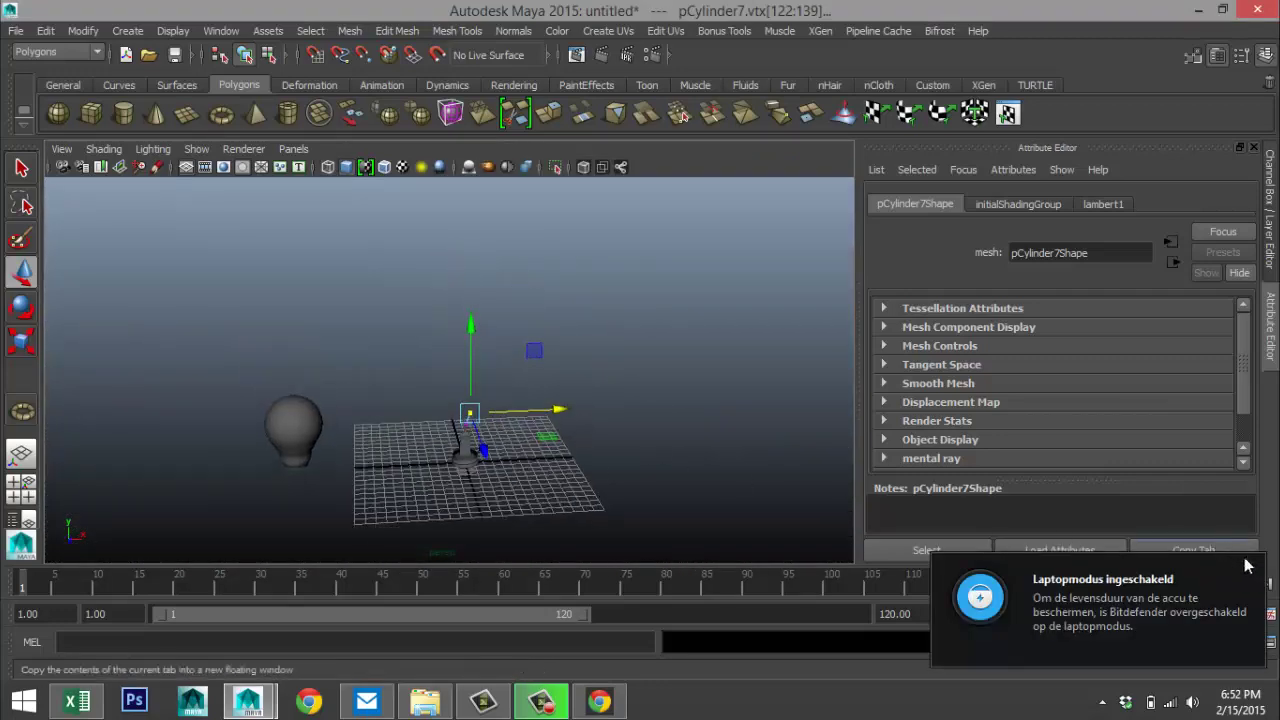
{"action": "scroll", "coordinate": [618, 437], "scroll_direction": "down", "scroll_amount": 4}
{"action": "middle_click_drag", "start_coordinate": [646, 445], "coordinate": [595, 421], "text": "alt"}
{"action": "scroll", "coordinate": [601, 425], "scroll_direction": "up", "scroll_amount": 4}
{"action": "scroll", "coordinate": [557, 430], "scroll_direction": "up", "scroll_amount": 2}
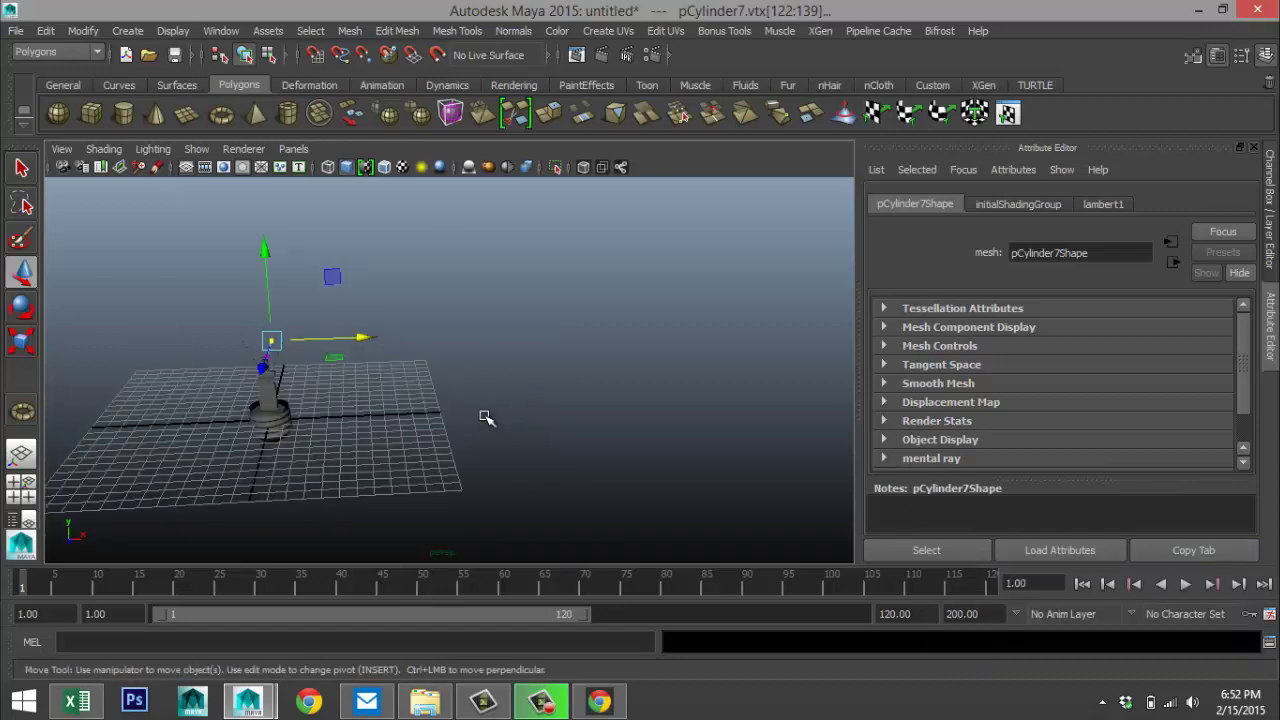
{"action": "middle_click_drag", "start_coordinate": [486, 418], "coordinate": [551, 429], "text": "alt"}
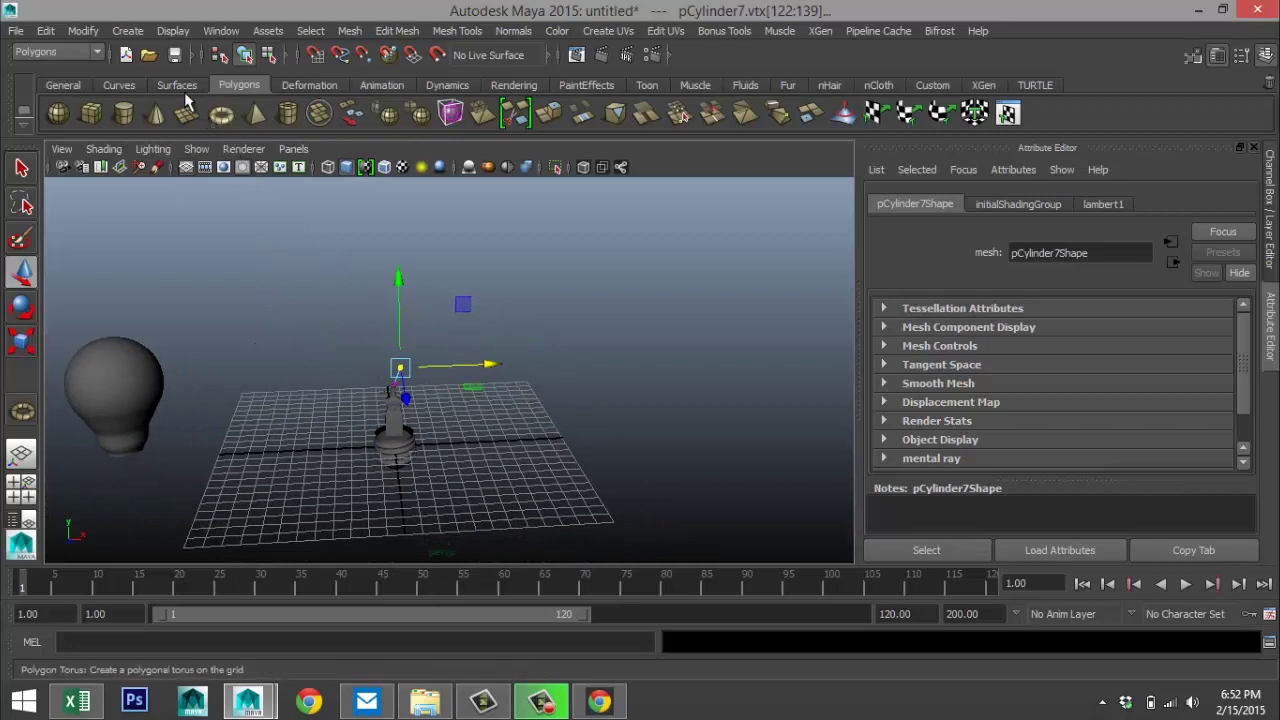
- Create a polygon helix beside the filament support, about 6.27 high and 2.98 wide, with 3 coils and a 0.4 section radius
{"action": "left_click", "coordinate": [127, 31]}
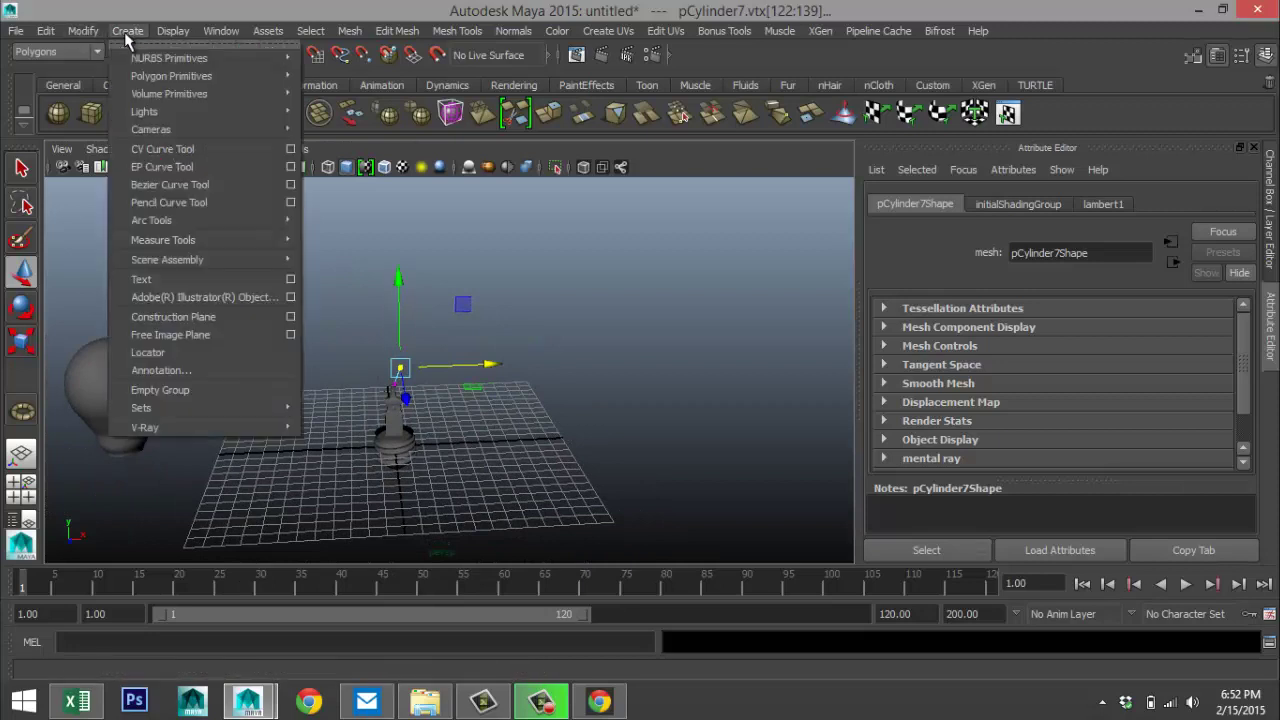
{"action": "mouse_move", "coordinate": [193, 77]}
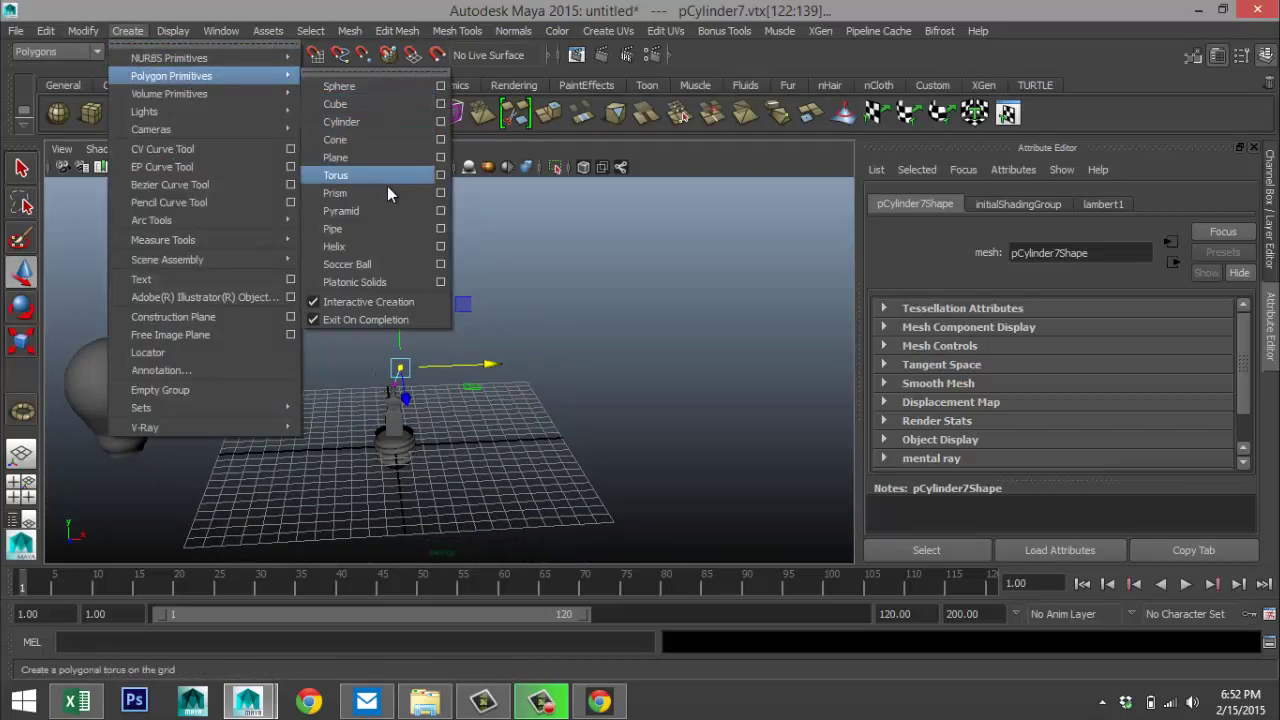
{"action": "left_click", "coordinate": [398, 246]}
{"action": "left_click_drag", "start_coordinate": [580, 512], "coordinate": [586, 400]}
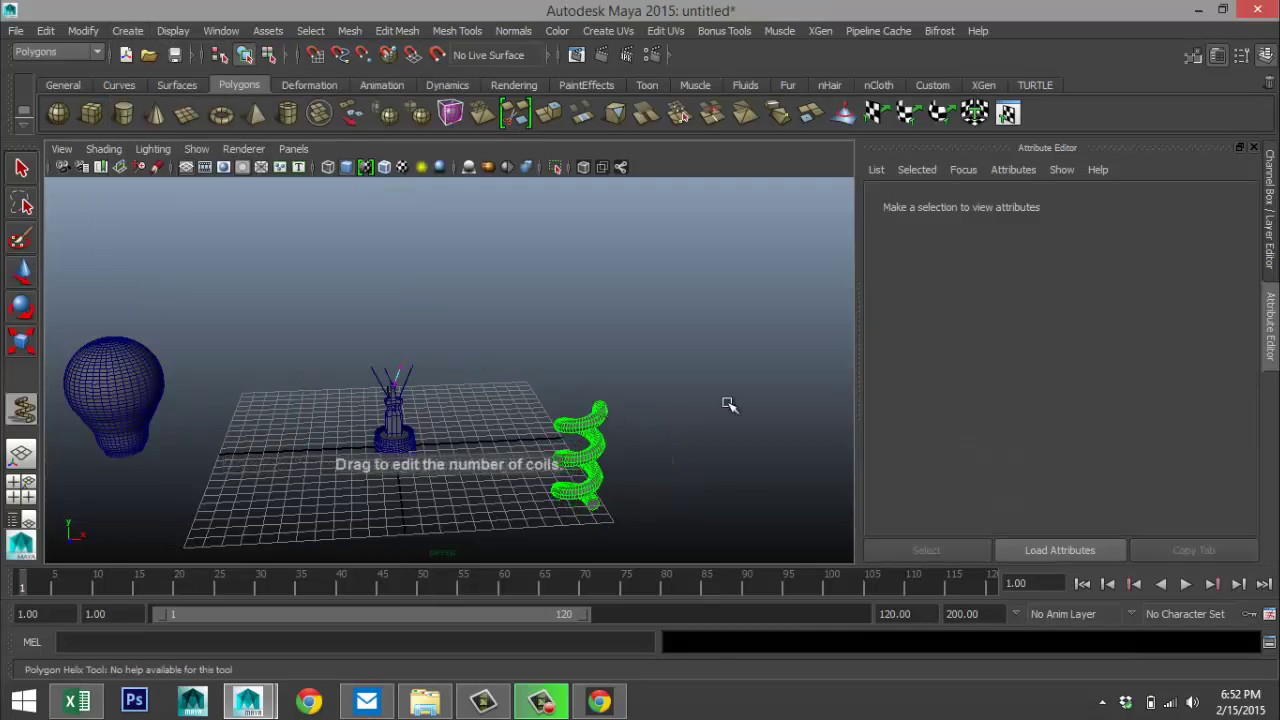
{"action": "left_click", "coordinate": [688, 335]}
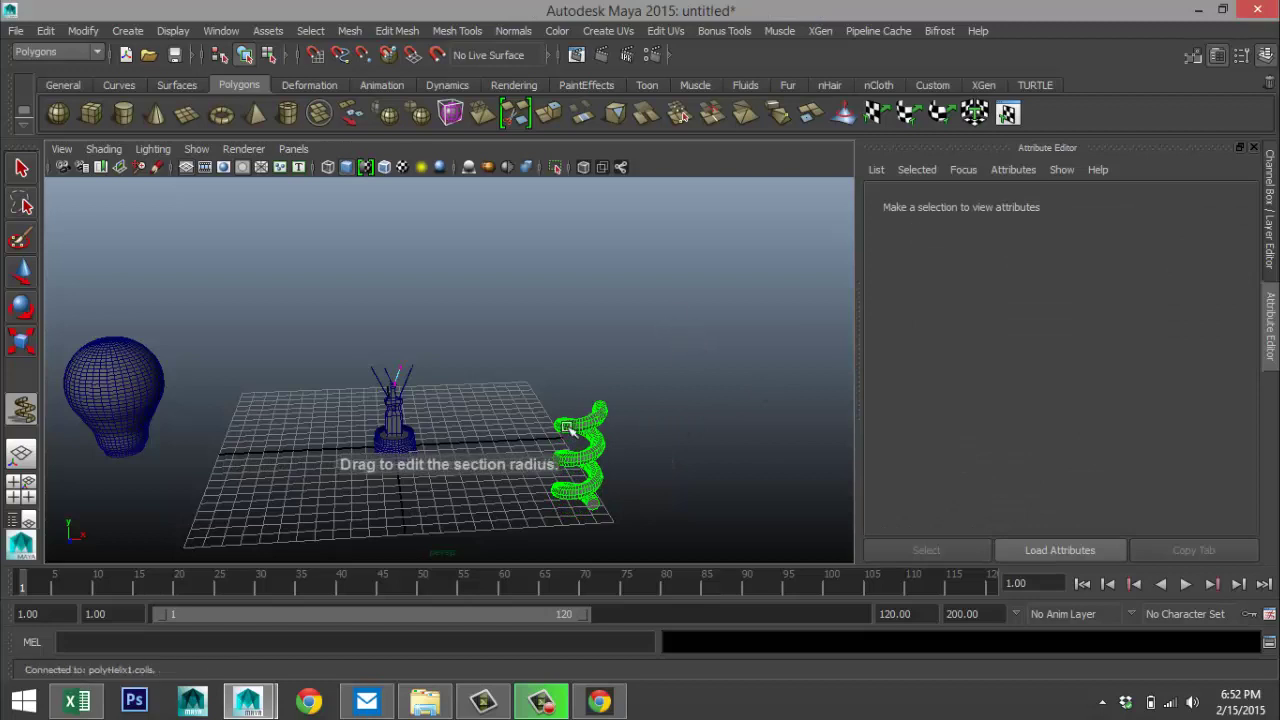
{"action": "right_click_drag", "start_coordinate": [567, 427], "coordinate": [588, 400]}
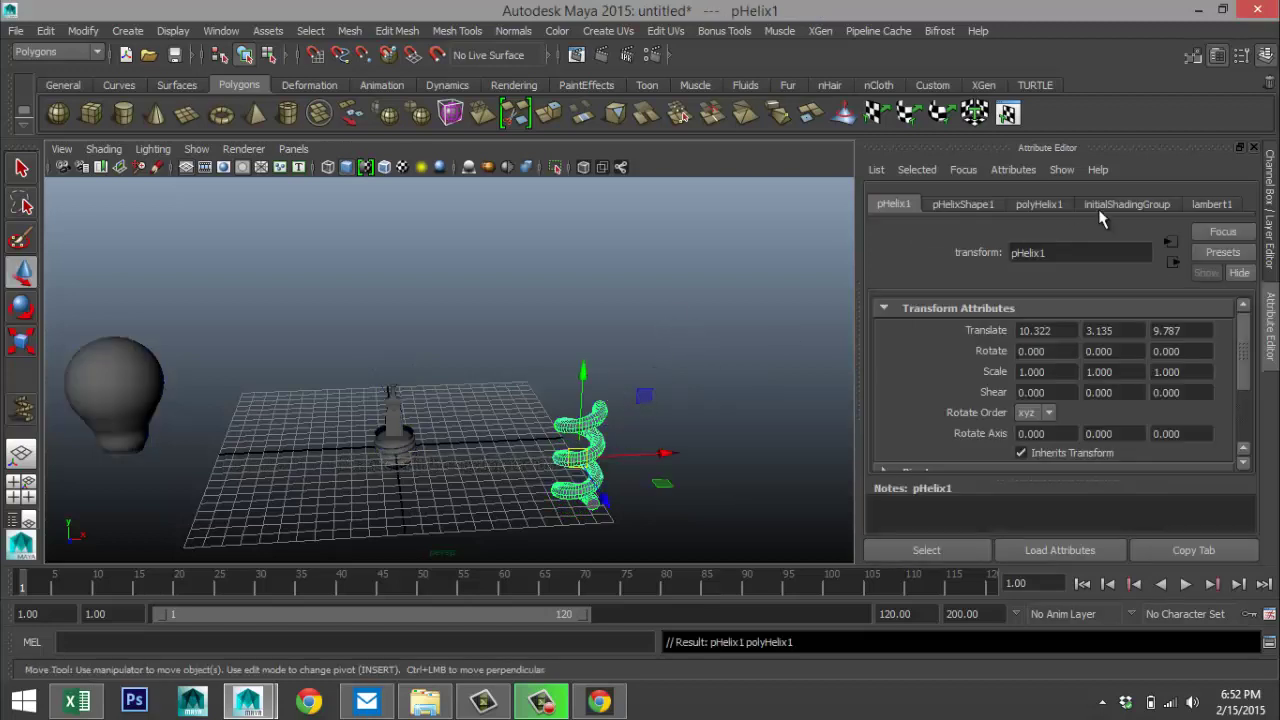
- Rotate the helix to exactly 90 degrees in Z so it lies horizontally
{"action": "left_click", "coordinate": [967, 201]}
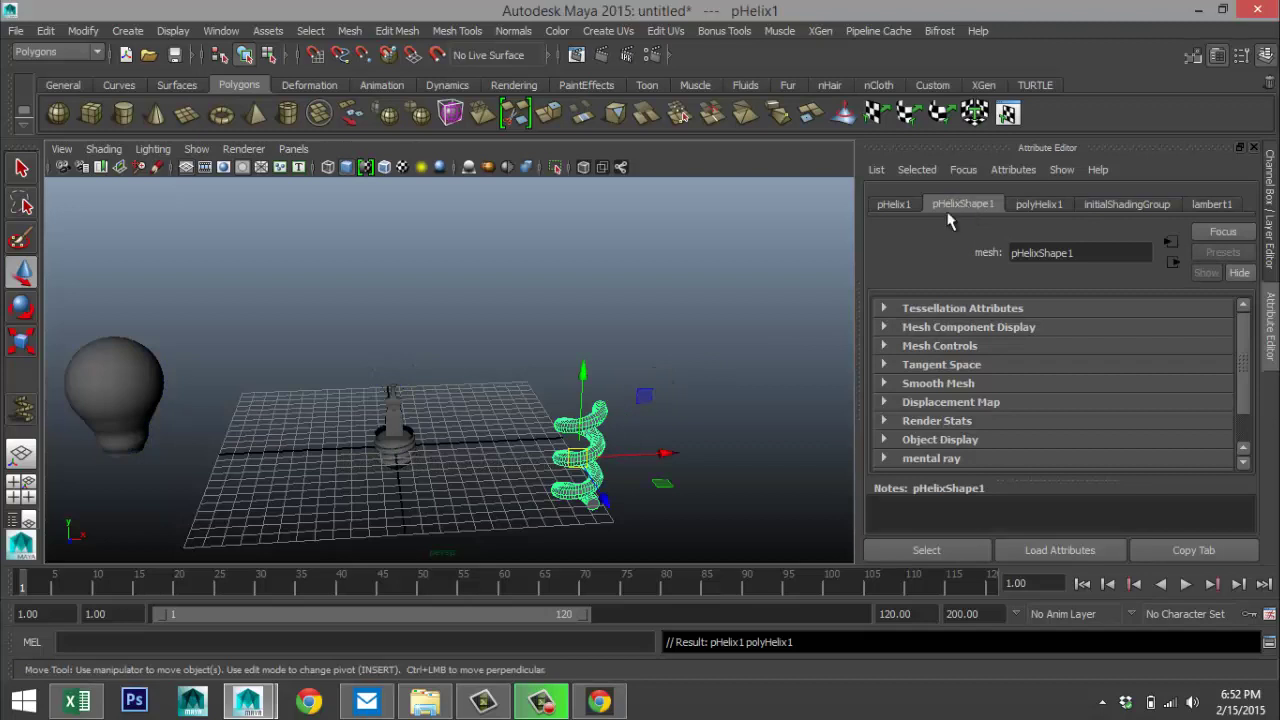
{"action": "key", "text": "e"}
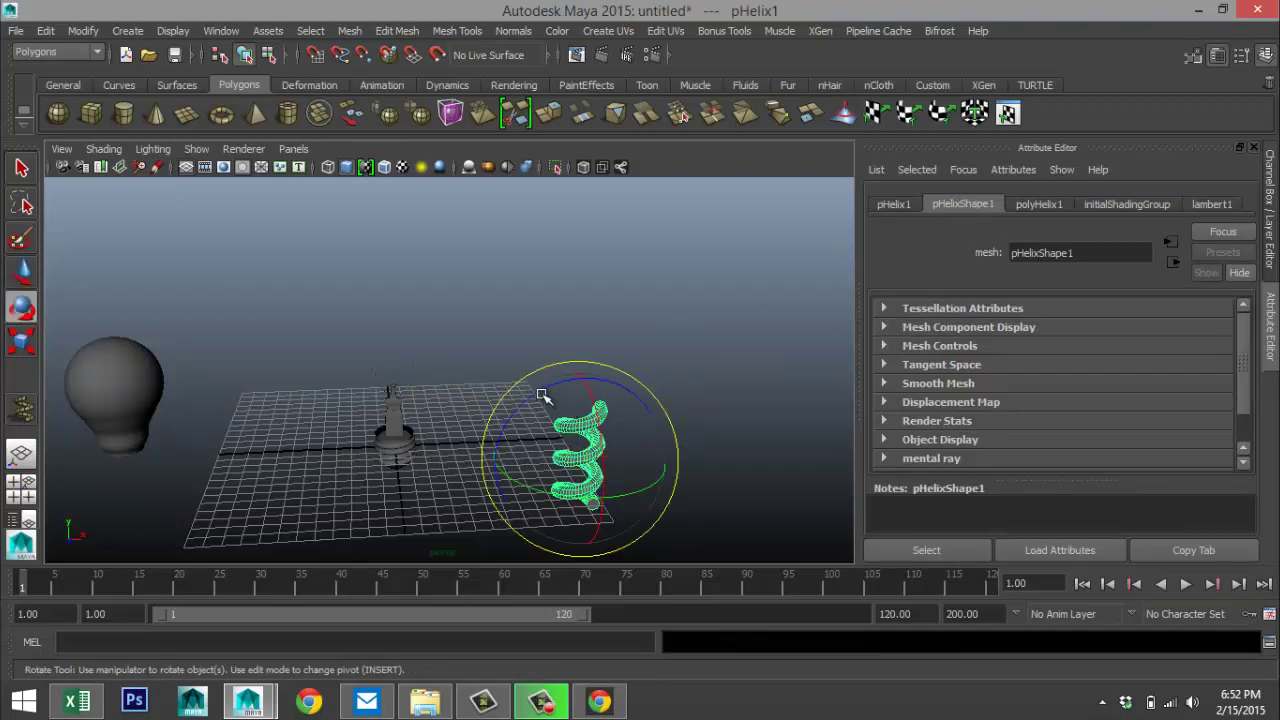
{"action": "left_click_drag", "start_coordinate": [534, 400], "coordinate": [542, 524]}
{"action": "left_click", "coordinate": [892, 205]}
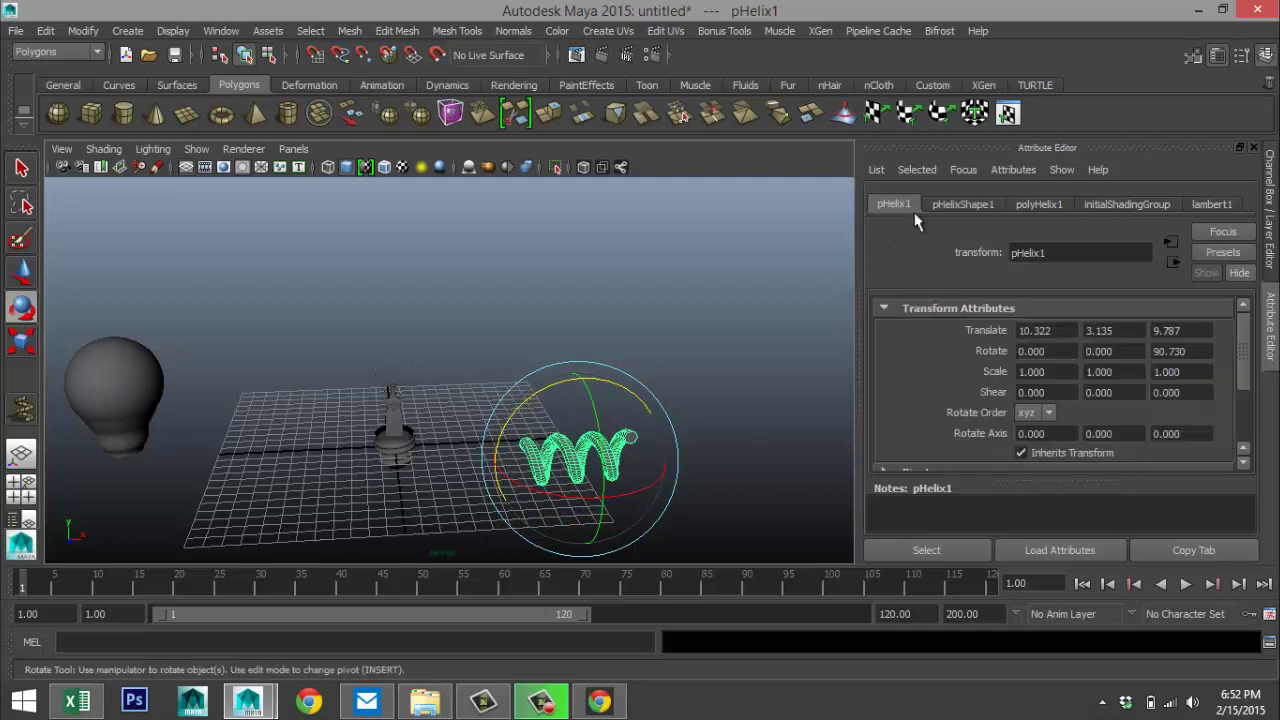
{"action": "left_click", "coordinate": [1199, 349]}
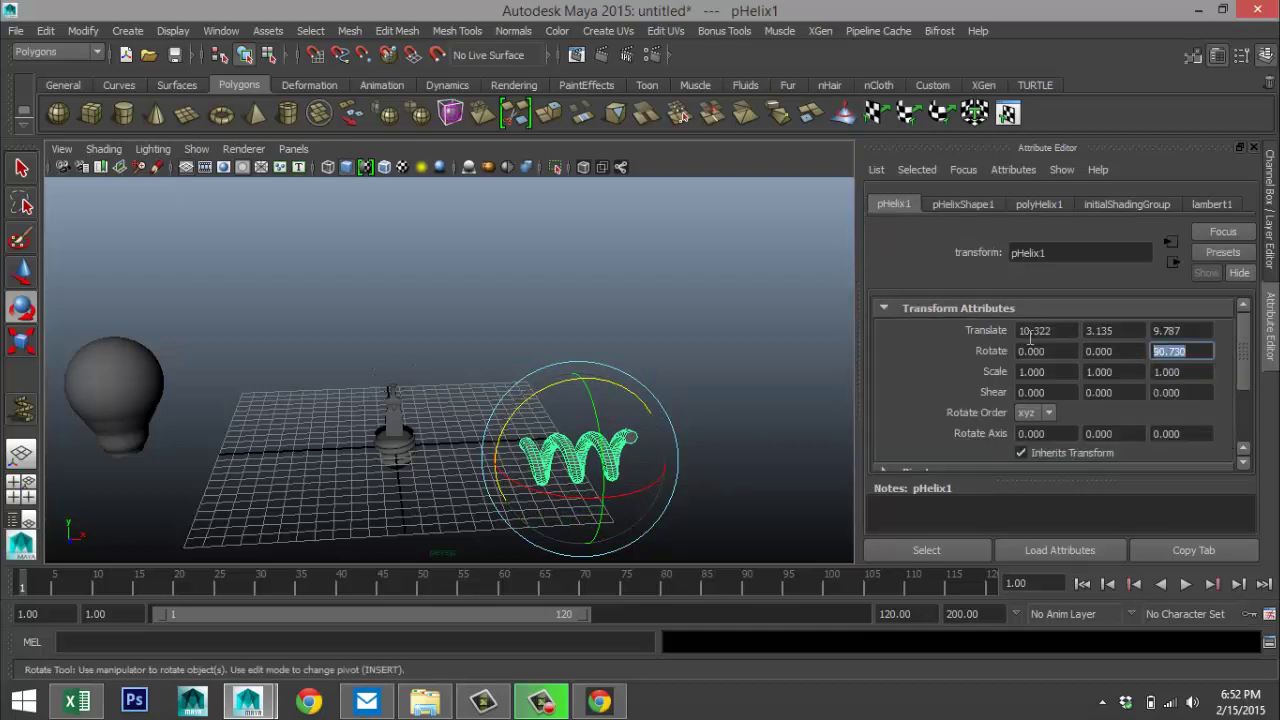
{"action": "type", "text": "90"}
{"action": "key", "text": "Return"}
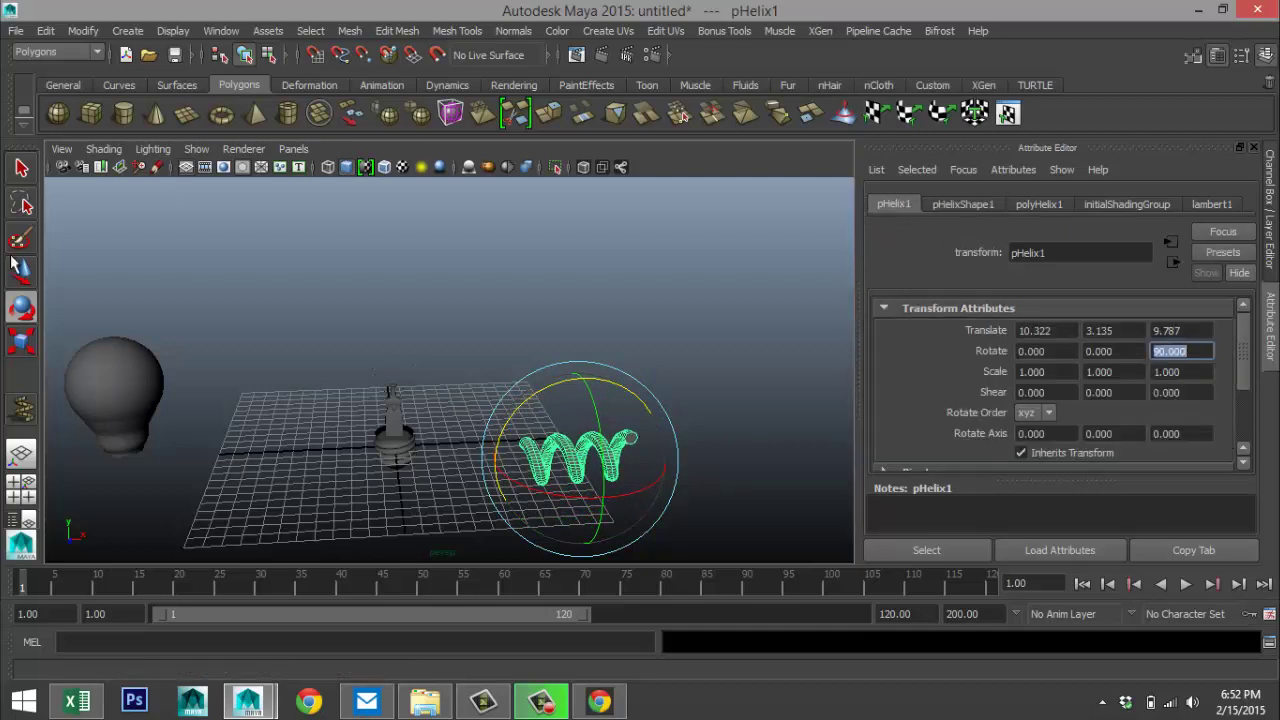
- In the front view, move the helix above the filament support to about -0.192 in X and 8.279 in Y
{"action": "left_click", "coordinate": [21, 488]}
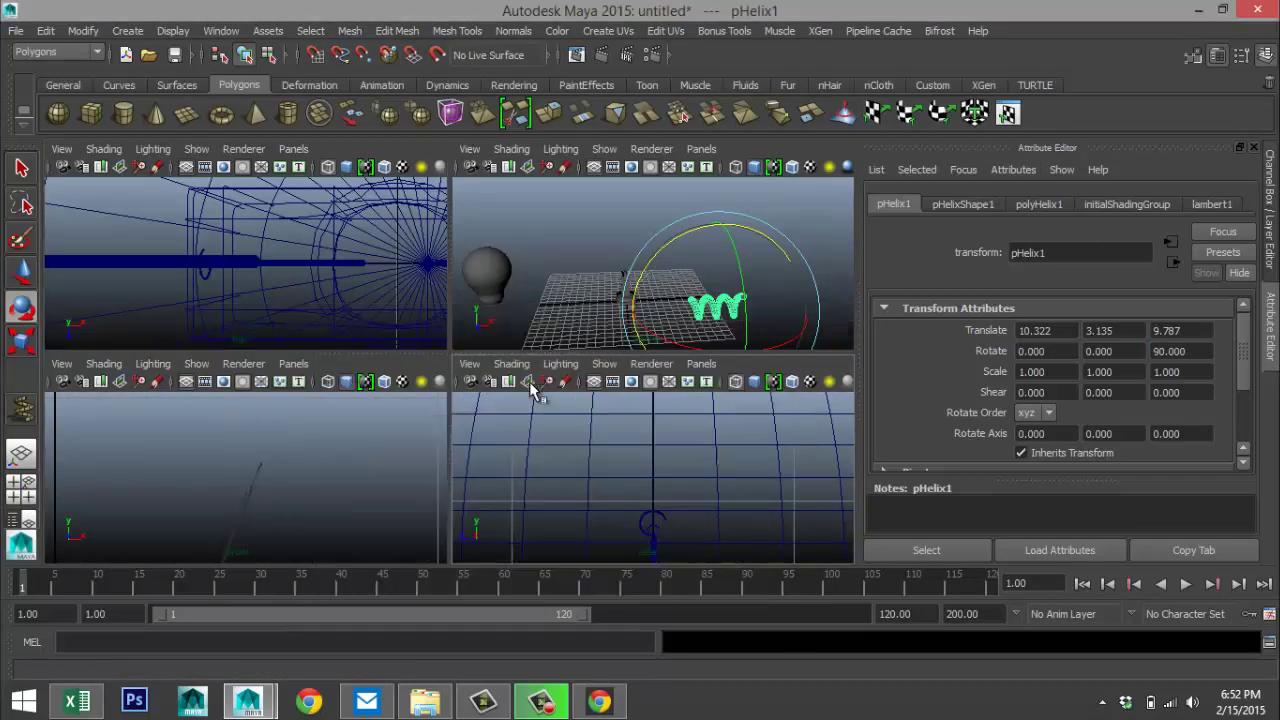
{"action": "key", "text": "space"}
{"action": "scroll", "coordinate": [489, 393], "scroll_direction": "down", "scroll_amount": 6}
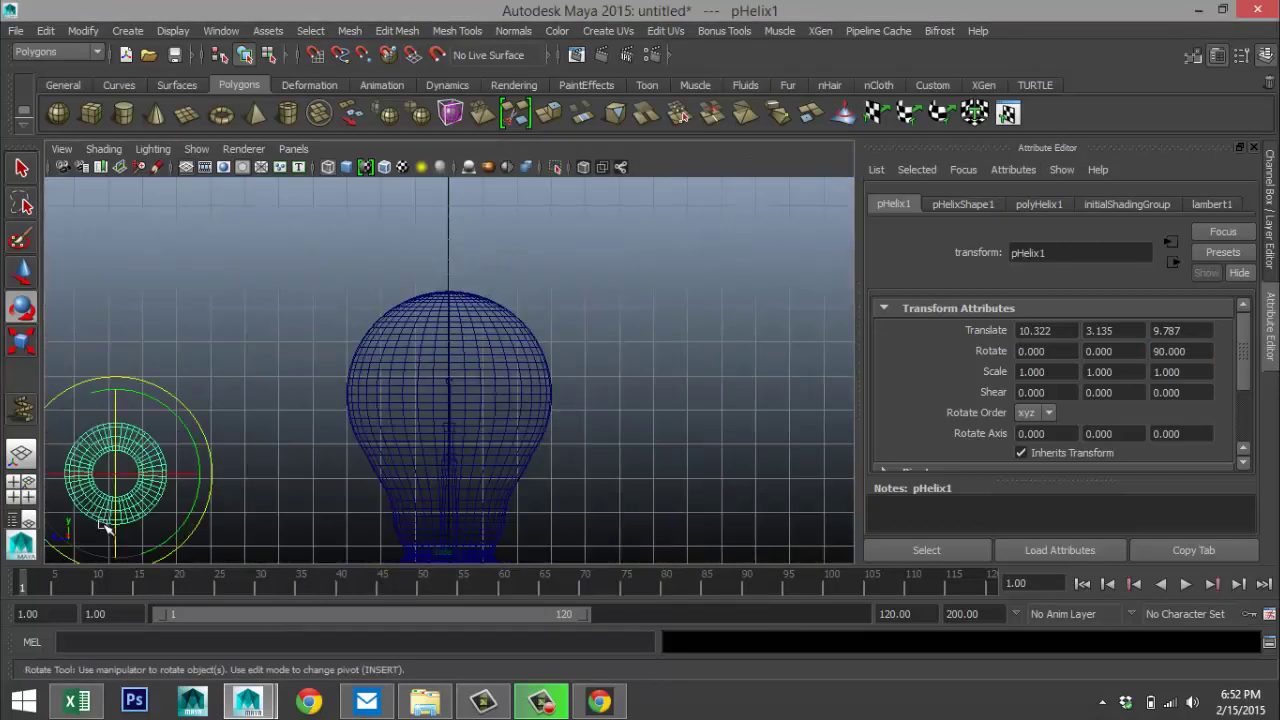
{"action": "left_click", "coordinate": [21, 488]}
{"action": "key", "text": "space"}
{"action": "key", "text": "f"}
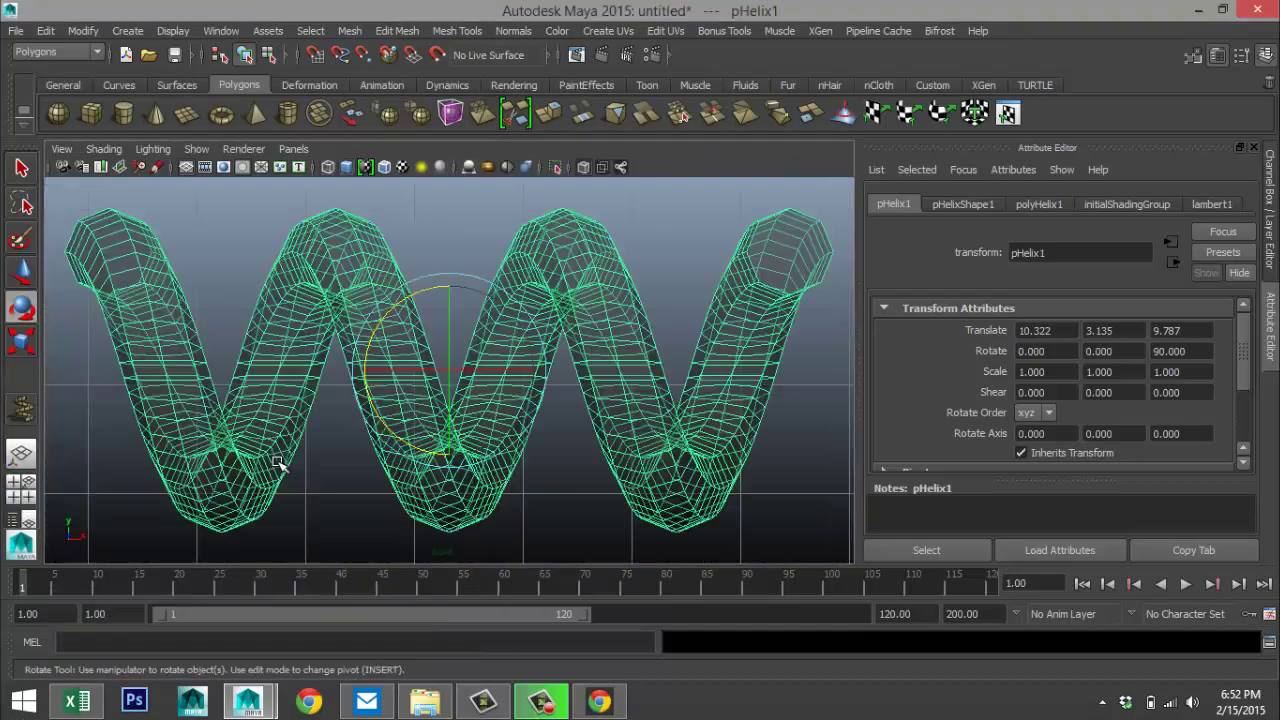
{"action": "scroll", "coordinate": [340, 468], "scroll_direction": "down", "scroll_amount": 5}
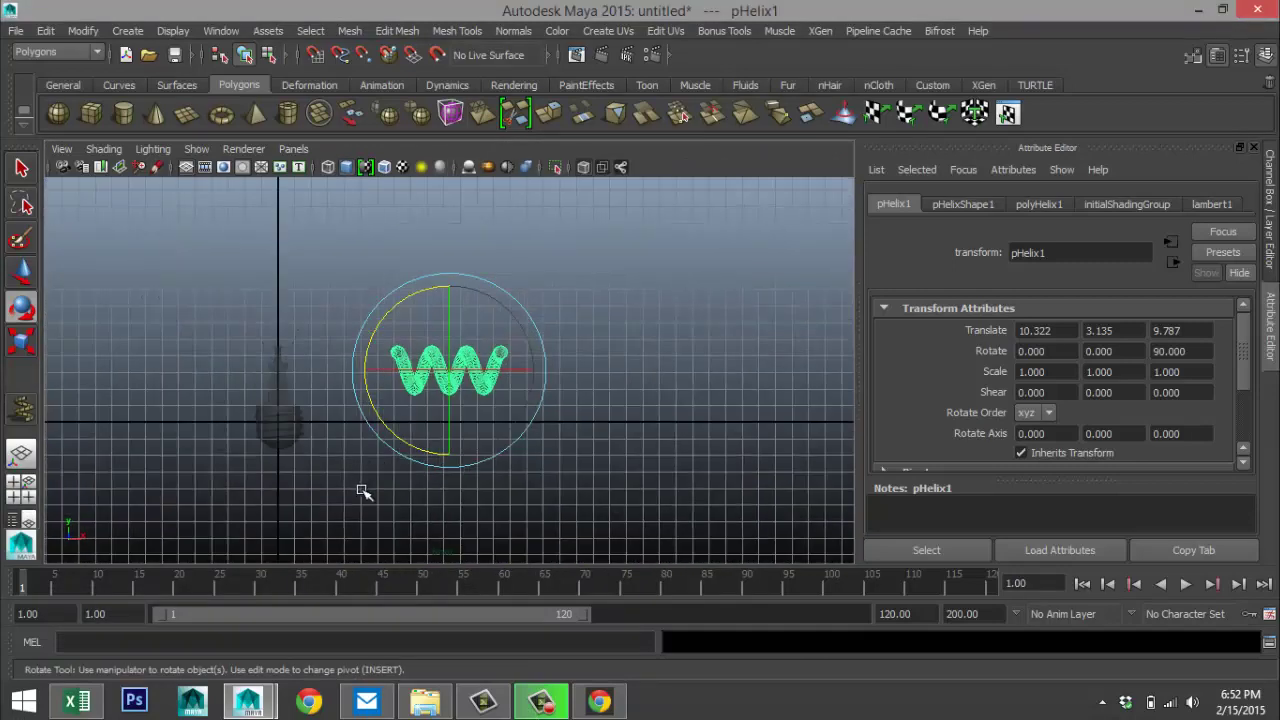
{"action": "key", "text": "w"}
{"action": "left_click_drag", "start_coordinate": [543, 371], "coordinate": [370, 381]}
{"action": "left_click_drag", "start_coordinate": [274, 280], "coordinate": [277, 198]}
{"action": "key", "text": "f"}
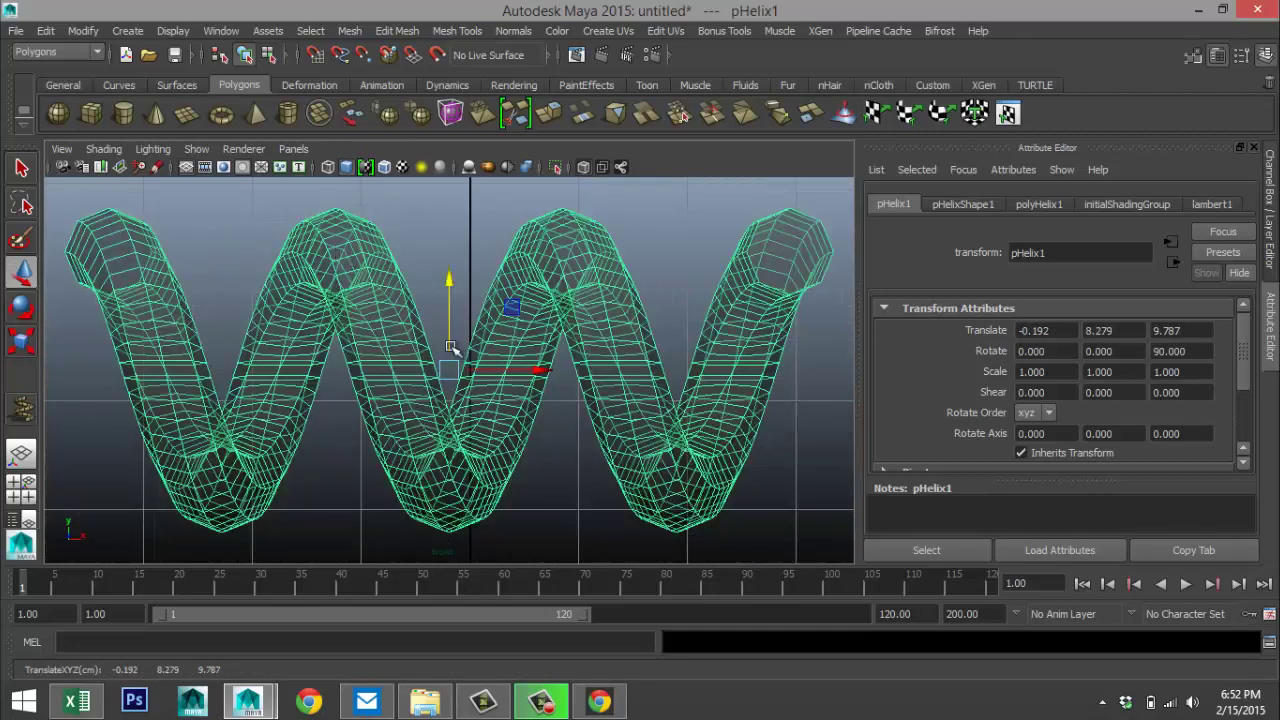
- Scale the helix uniformly down to about 0.083
{"action": "scroll", "coordinate": [455, 355], "scroll_direction": "down", "scroll_amount": 5}
{"action": "scroll", "coordinate": [455, 355], "scroll_direction": "up", "scroll_amount": 4}
{"action": "scroll", "coordinate": [463, 378], "scroll_direction": "down", "scroll_amount": 2}
{"action": "key", "text": "r"}
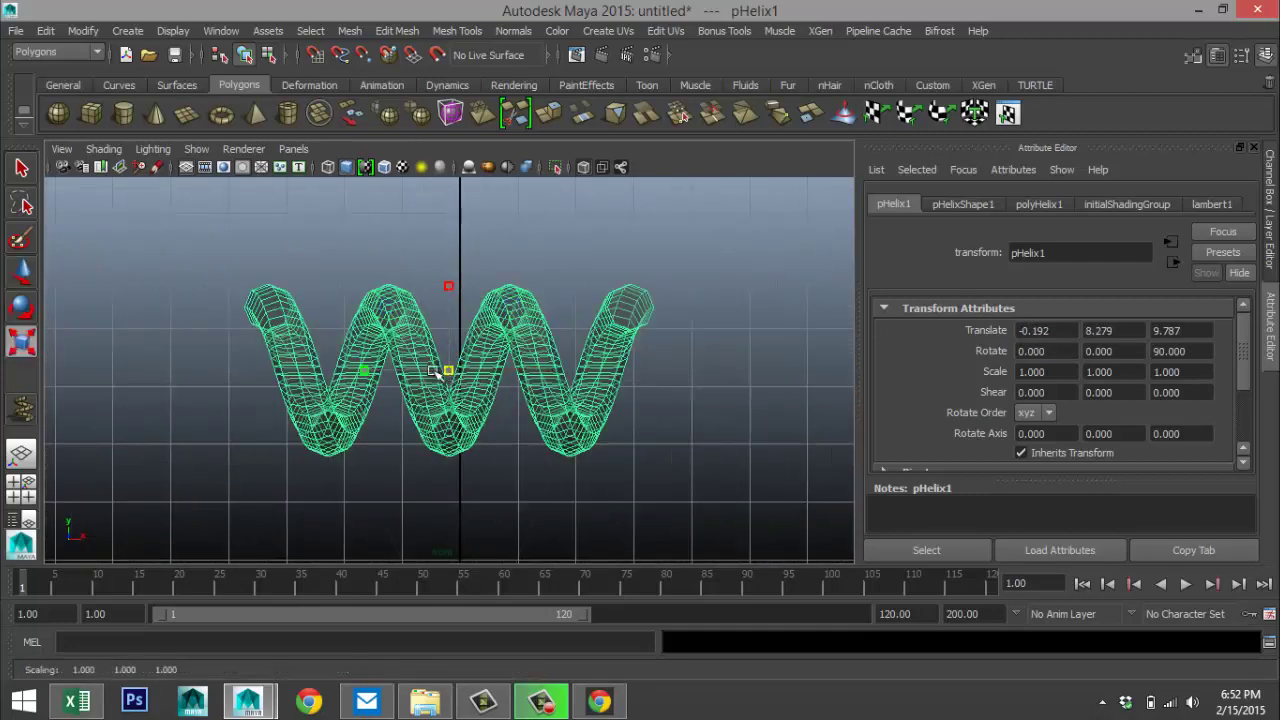
{"action": "left_click_drag", "start_coordinate": [448, 372], "coordinate": [237, 367]}
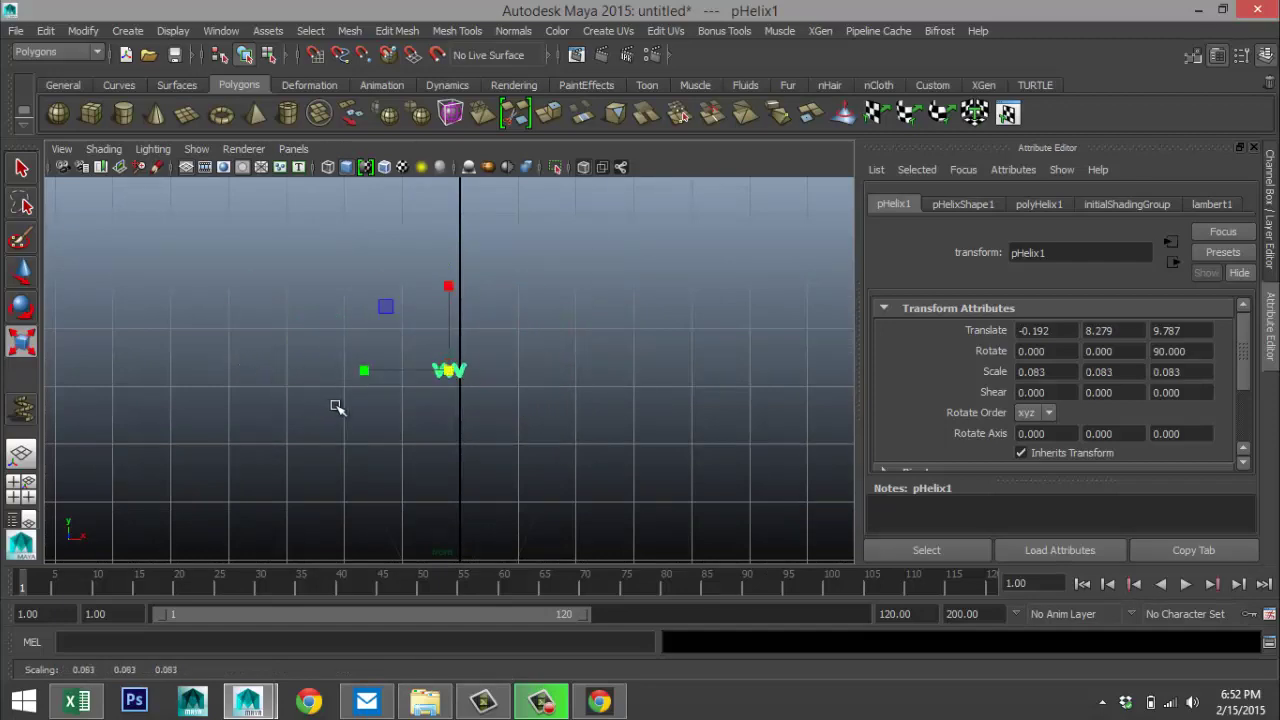
{"action": "scroll", "coordinate": [380, 428], "scroll_direction": "down", "scroll_amount": 3}
{"action": "scroll", "coordinate": [470, 446], "scroll_direction": "up", "scroll_amount": 2}
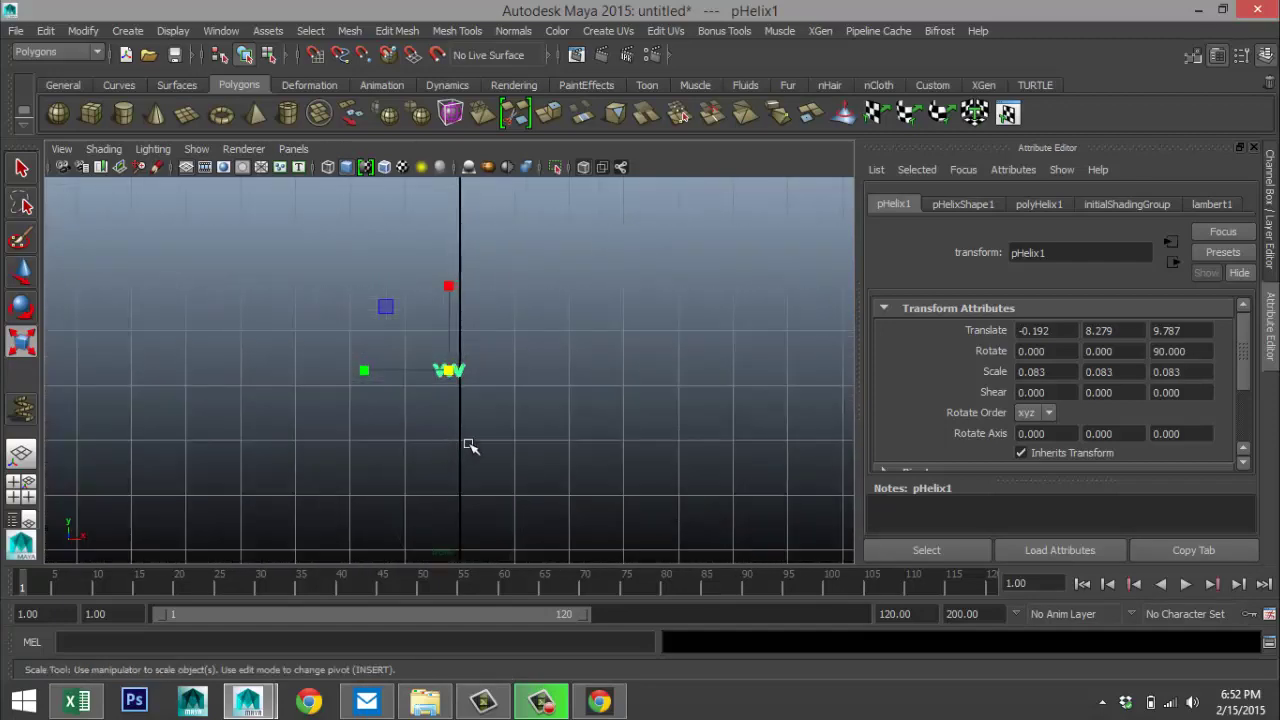
- Lower the helix to about 5.867 in Y, level with the wire tips, and scale it uniformly to about 0.024
{"action": "key", "text": "w"}
{"action": "left_click_drag", "start_coordinate": [448, 288], "coordinate": [499, 435]}
{"action": "key", "text": "f"}
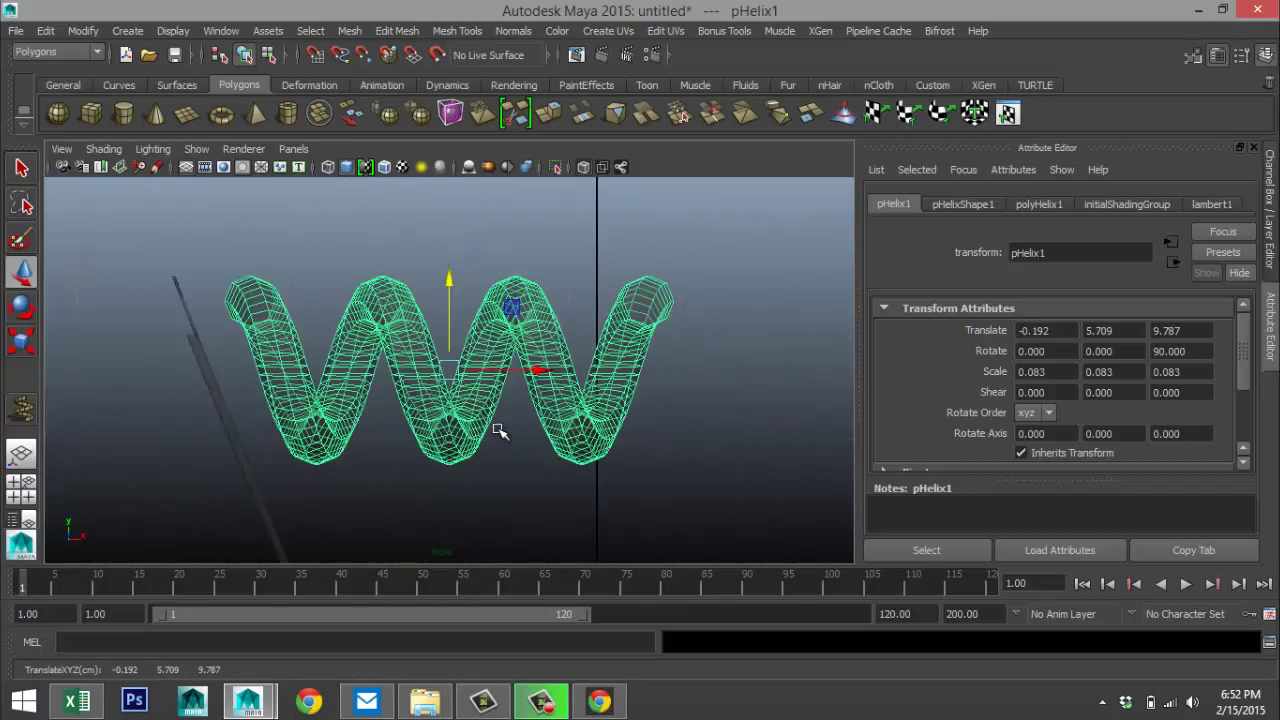
{"action": "scroll", "coordinate": [500, 433], "scroll_direction": "down", "scroll_amount": 5}
{"action": "scroll", "coordinate": [505, 432], "scroll_direction": "up", "scroll_amount": 3}
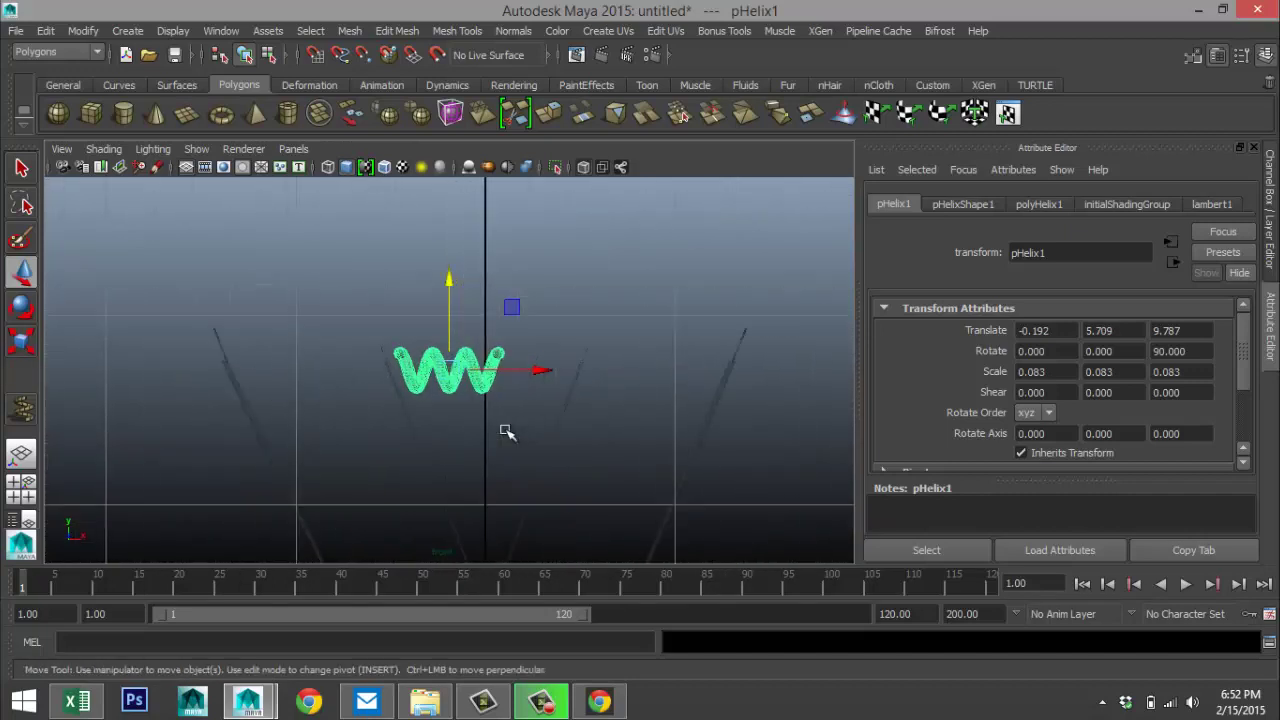
{"action": "left_click_drag", "start_coordinate": [449, 277], "coordinate": [449, 249]}
{"action": "key", "text": "r"}
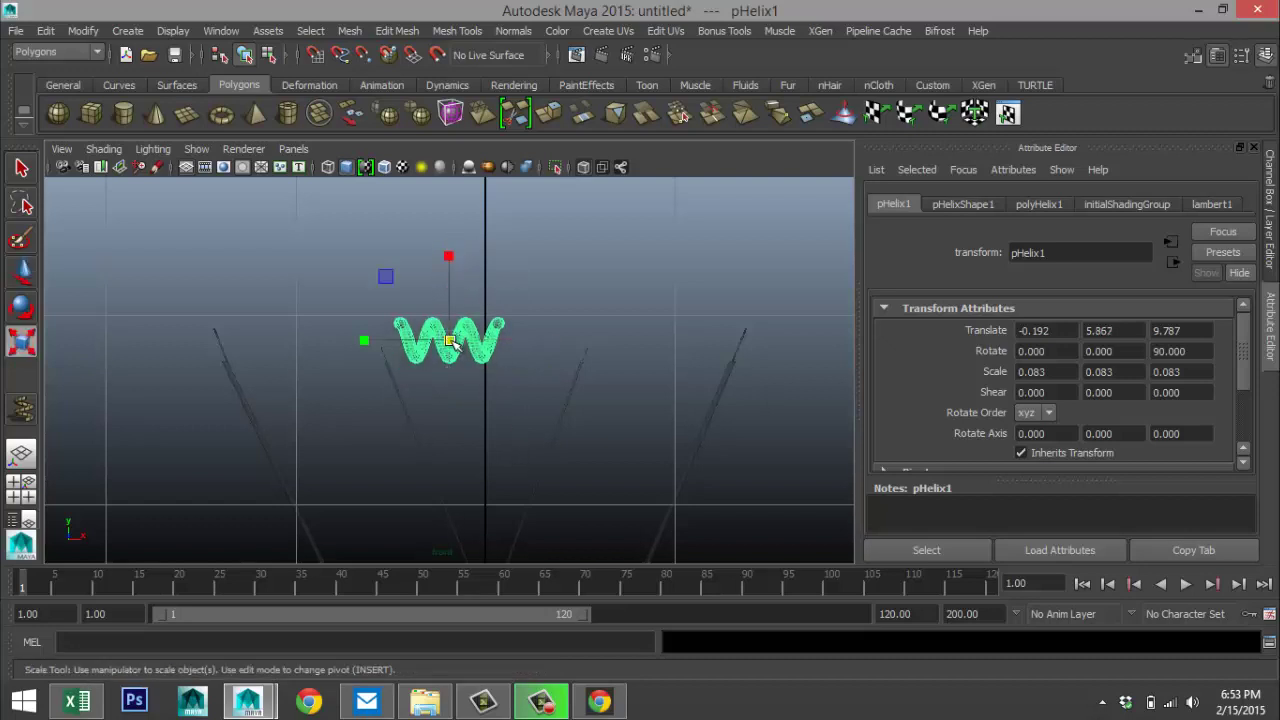
{"action": "left_click_drag", "start_coordinate": [450, 341], "coordinate": [400, 340]}
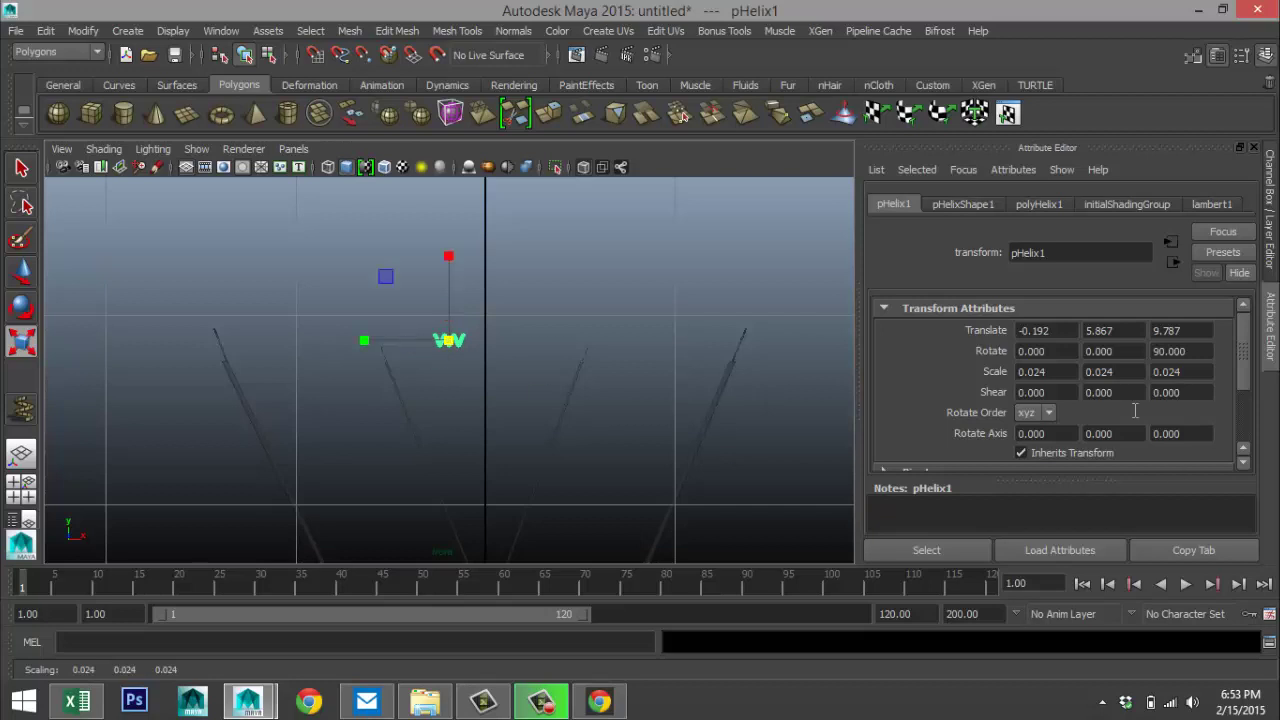
- Raise the helix's coils to about 10.45 and its height to 100, keeping its original width
{"action": "left_click", "coordinate": [1032, 203]}
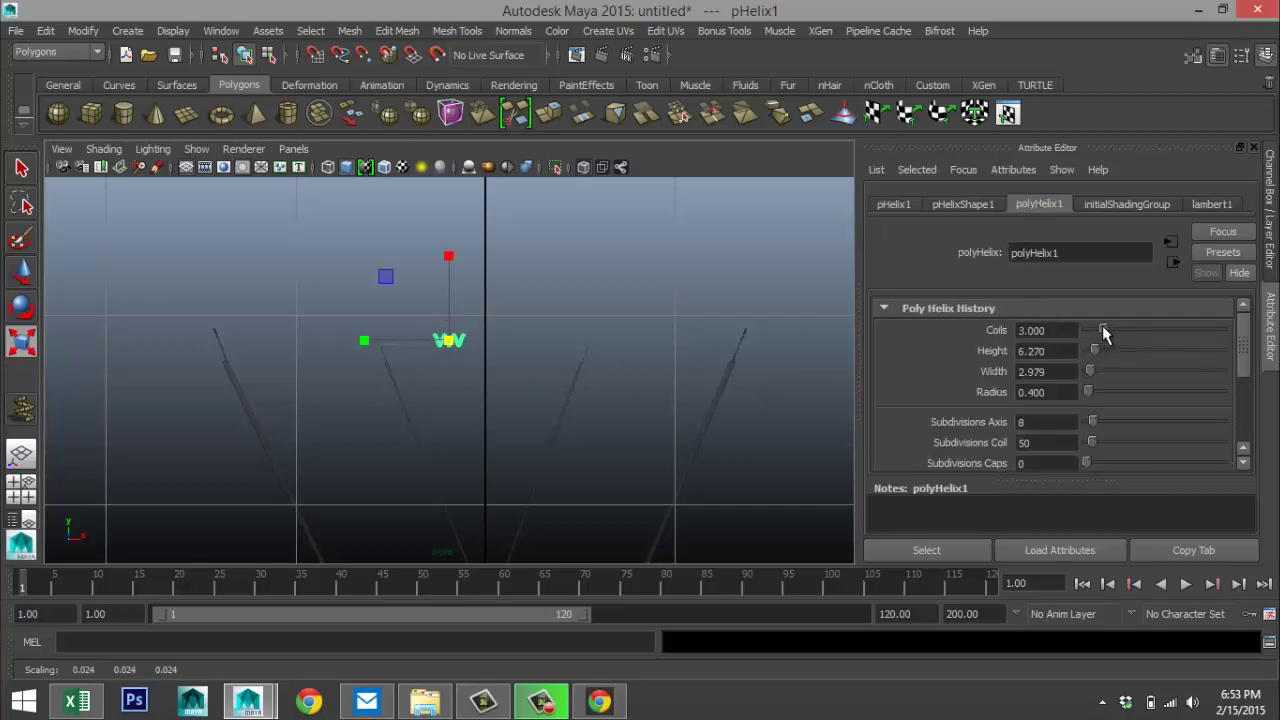
{"action": "left_click_drag", "start_coordinate": [1103, 327], "coordinate": [1141, 326]}
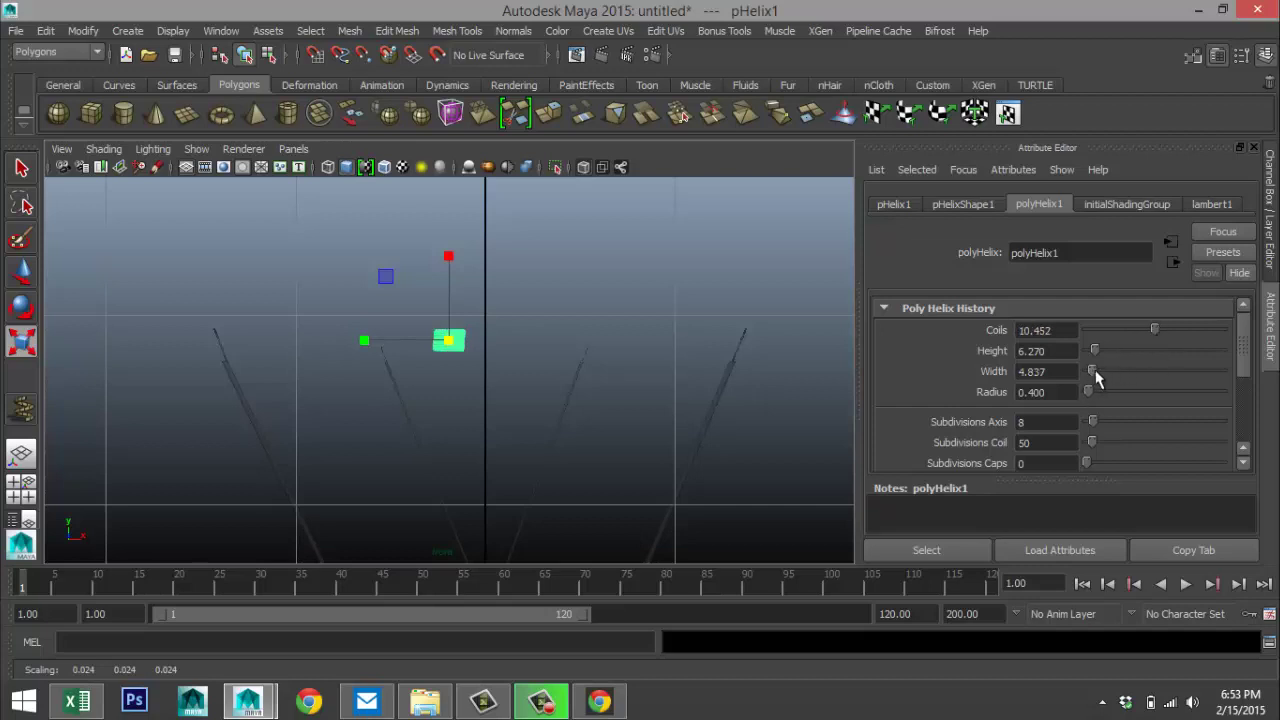
{"action": "left_click_drag", "start_coordinate": [1096, 377], "coordinate": [1106, 377]}
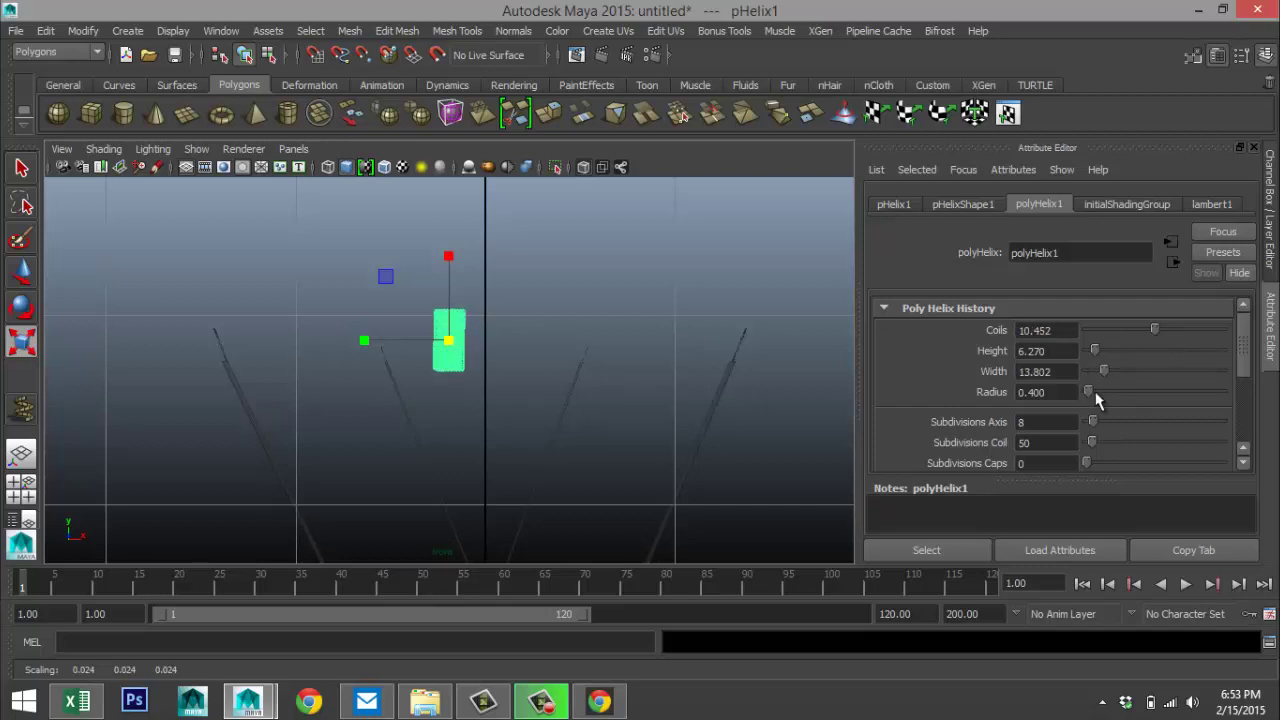
{"action": "key", "text": "ctrl+z"}
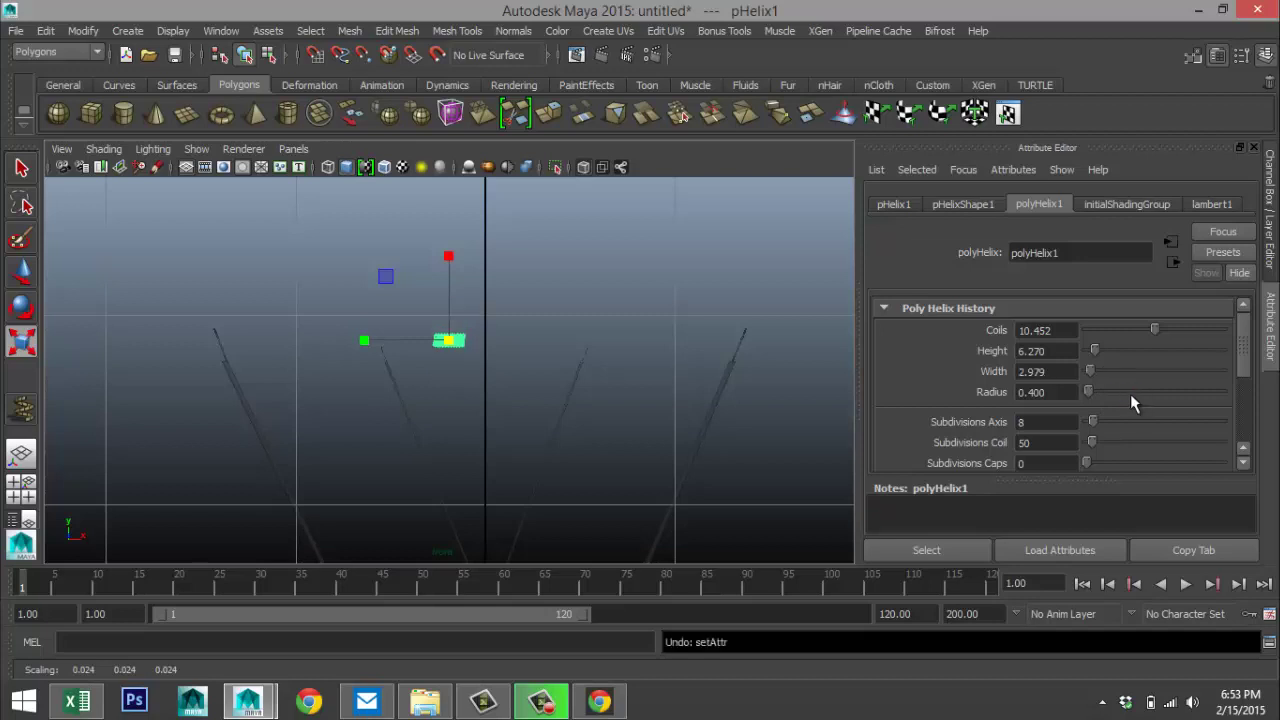
{"action": "left_click_drag", "start_coordinate": [1097, 355], "coordinate": [1228, 366]}
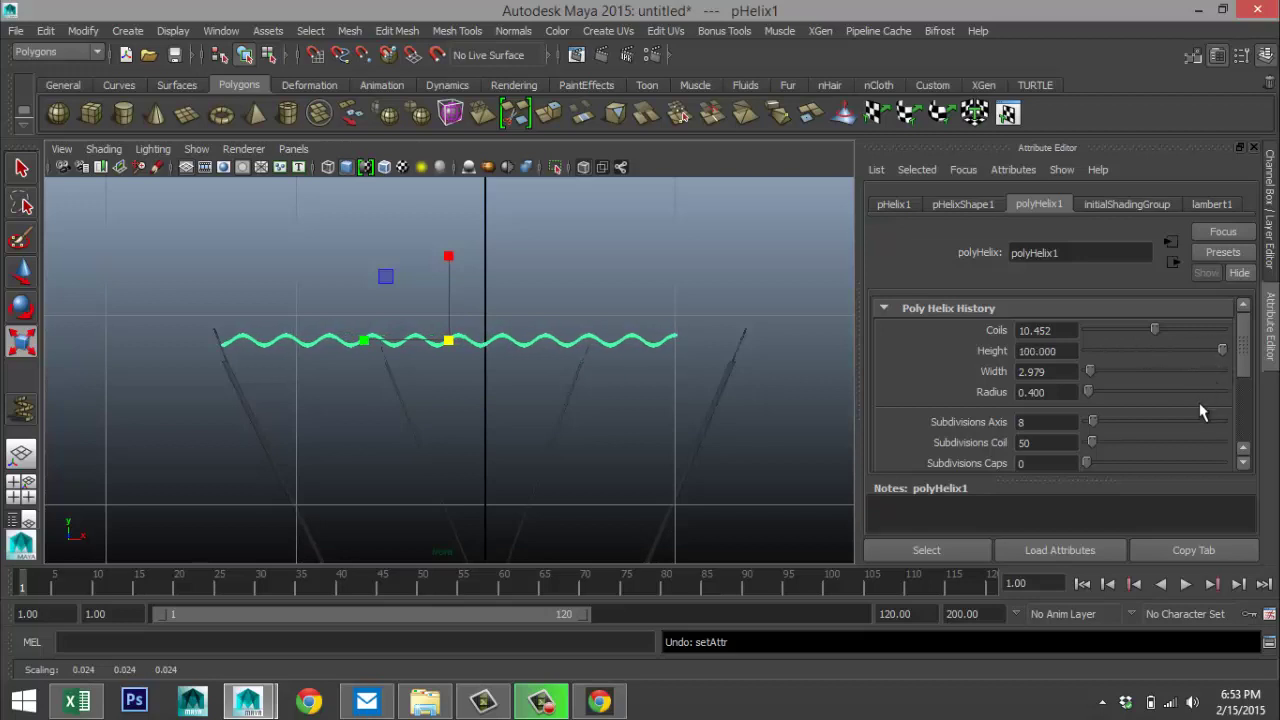
- Move the helix to about 0.025 in X near the centre axis and set its coils to 40
{"action": "key", "text": "w"}
{"action": "left_click_drag", "start_coordinate": [548, 343], "coordinate": [589, 341]}
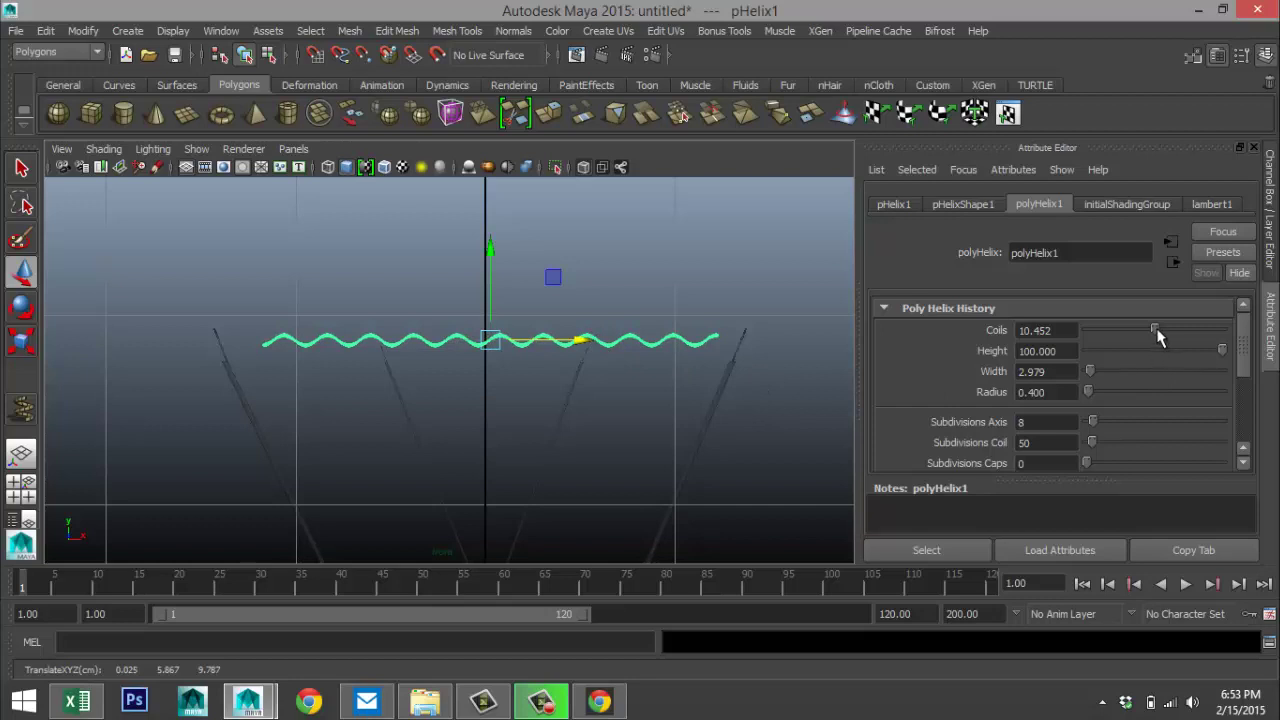
{"action": "left_click_drag", "start_coordinate": [1157, 331], "coordinate": [1248, 337]}
{"action": "left_click", "coordinate": [1076, 330]}
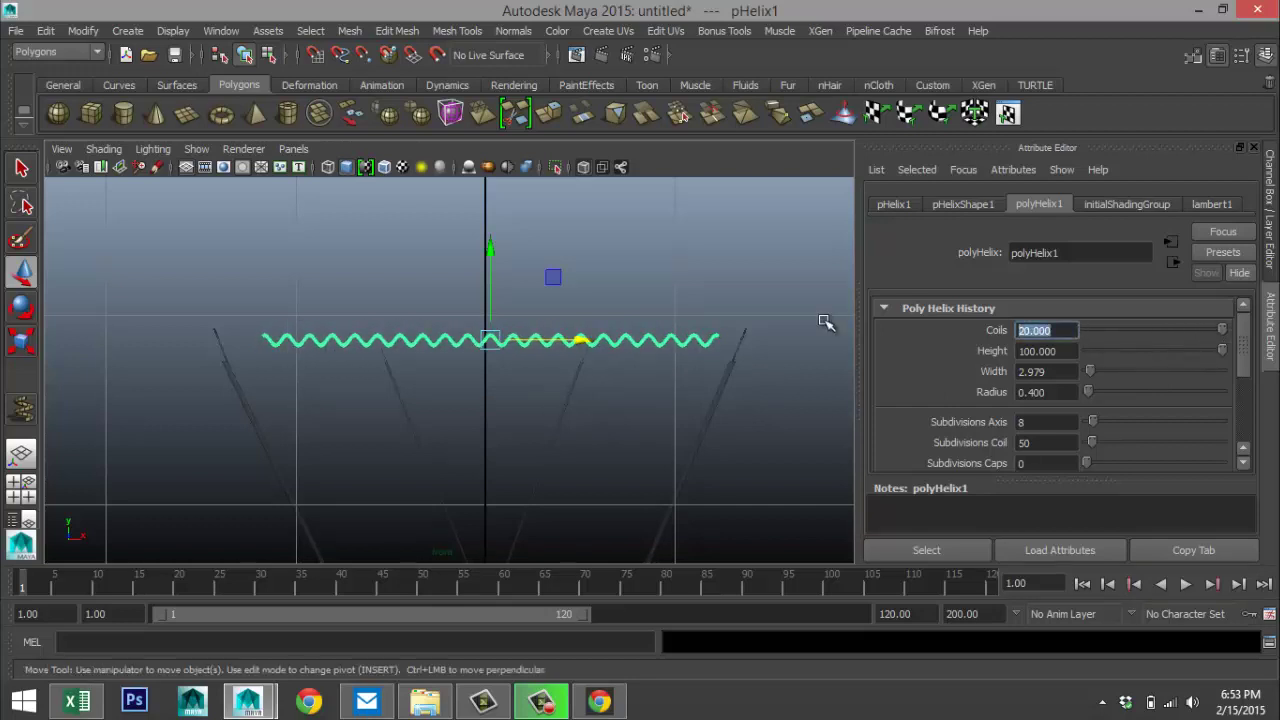
{"action": "key", "text": "Return"}
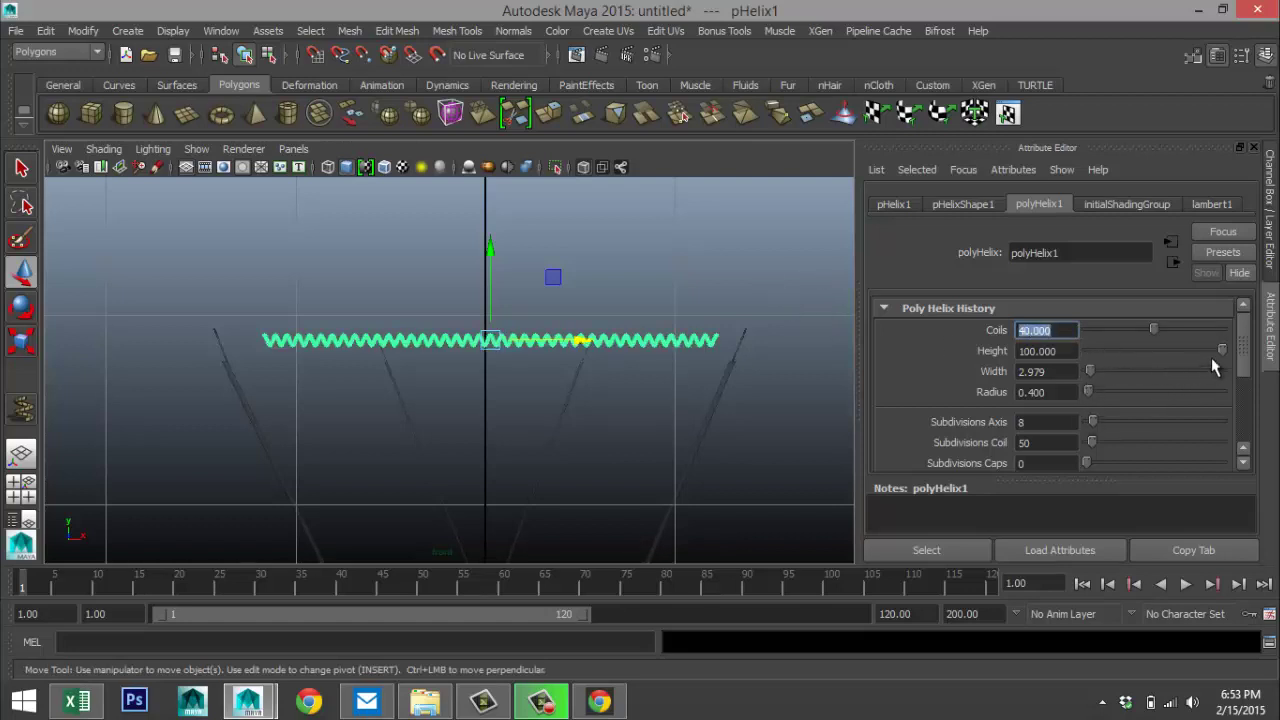
- Set the helix's height to 115 and move it to about -0.029 in X so it spans the two large wires' tips
{"action": "left_click", "coordinate": [1071, 351]}
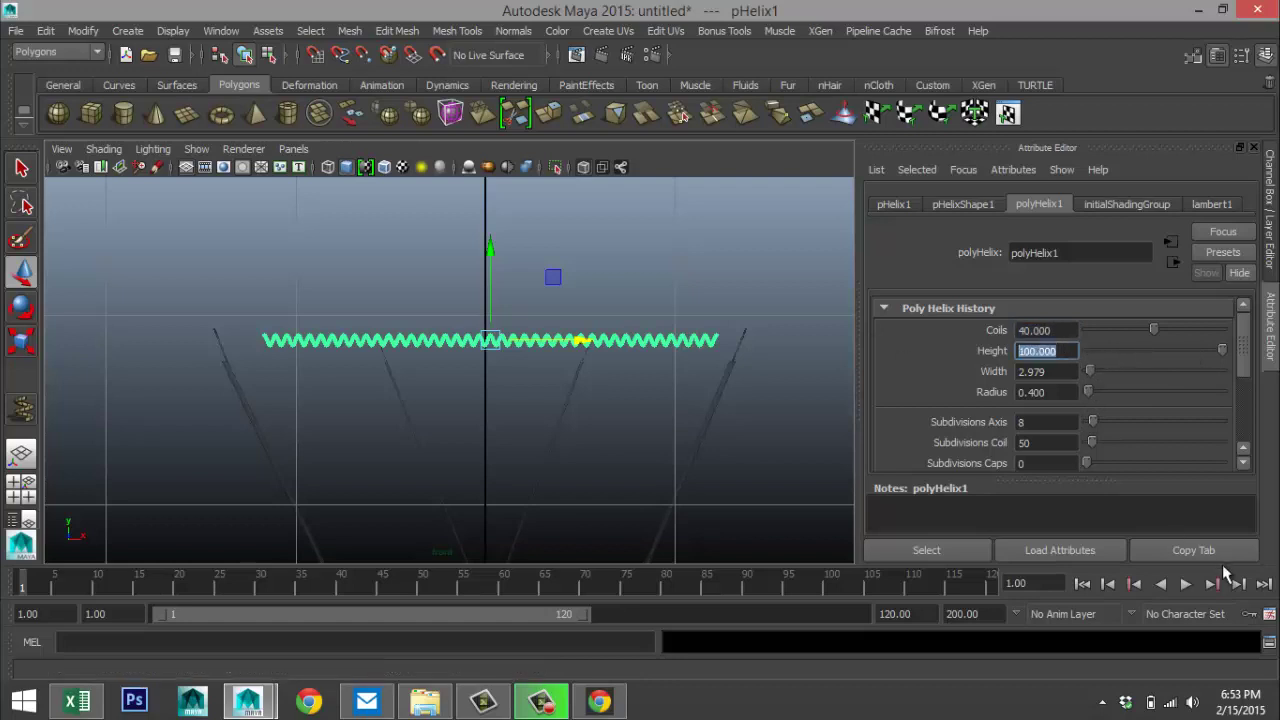
{"action": "type", "text": "125"}
{"action": "key", "text": "Return"}
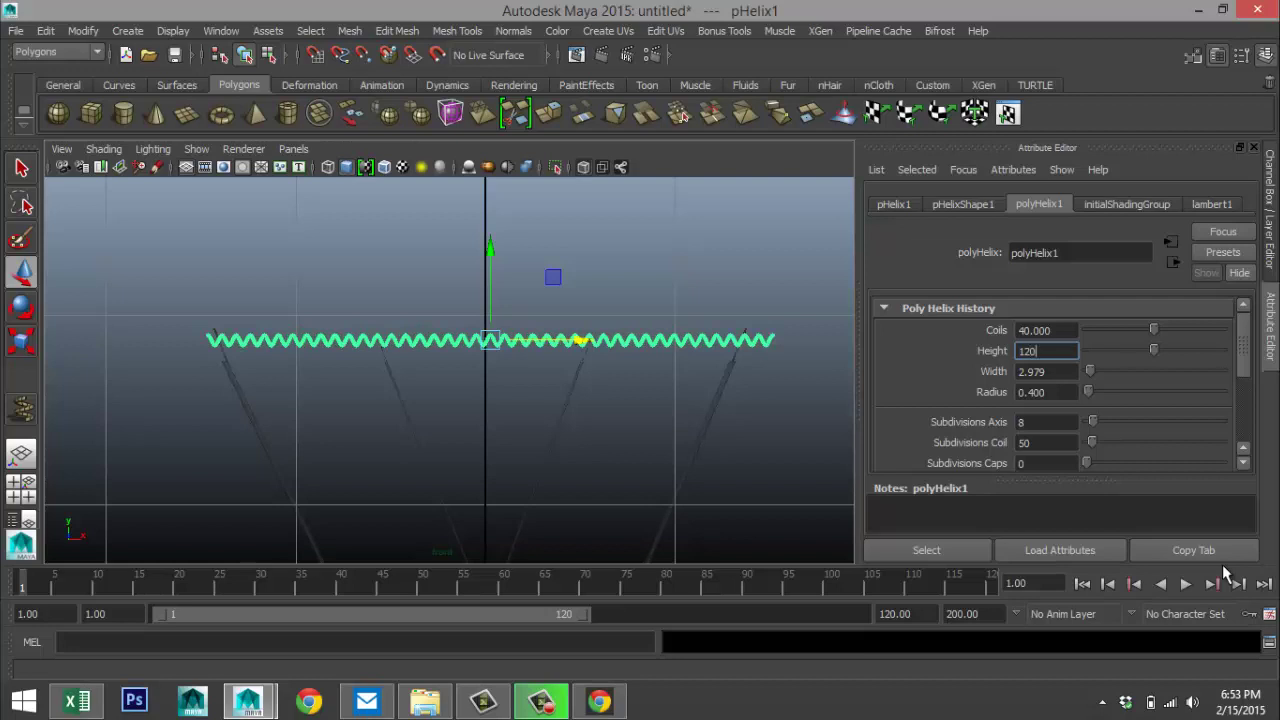
{"action": "type", "text": "120"}
{"action": "key", "text": "Return"}
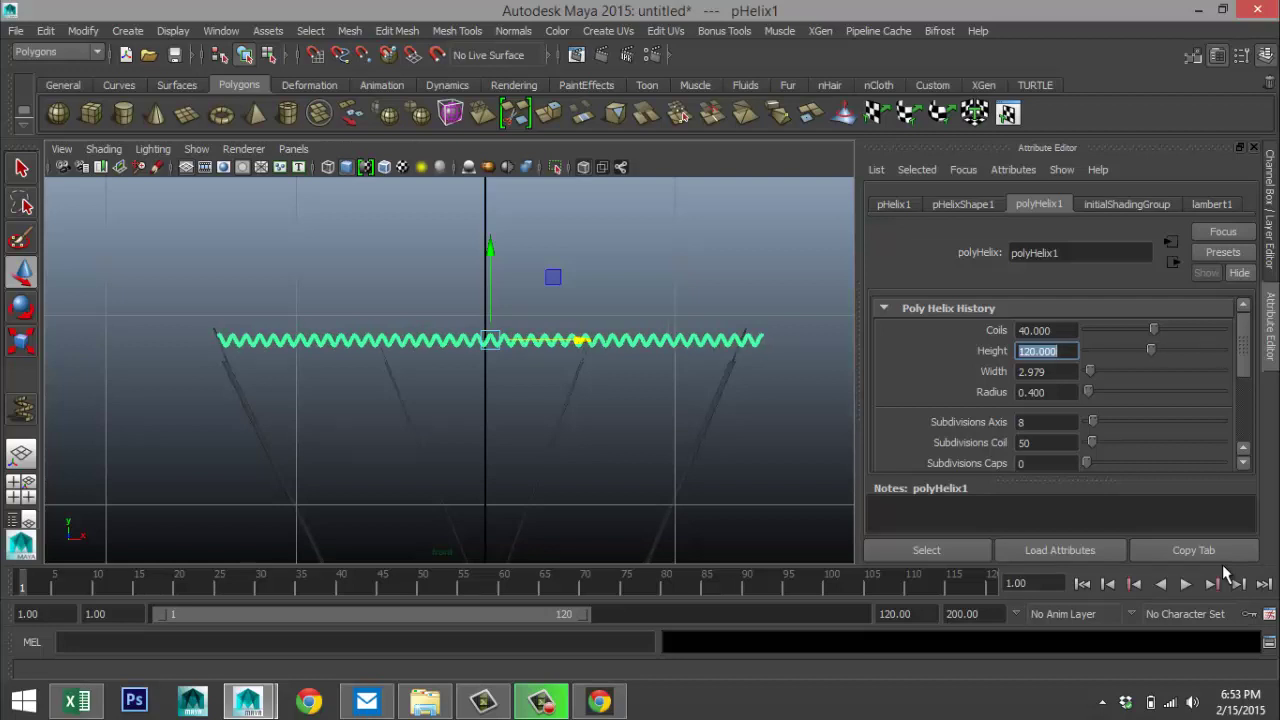
{"action": "type", "text": "115"}
{"action": "key", "text": "Return"}
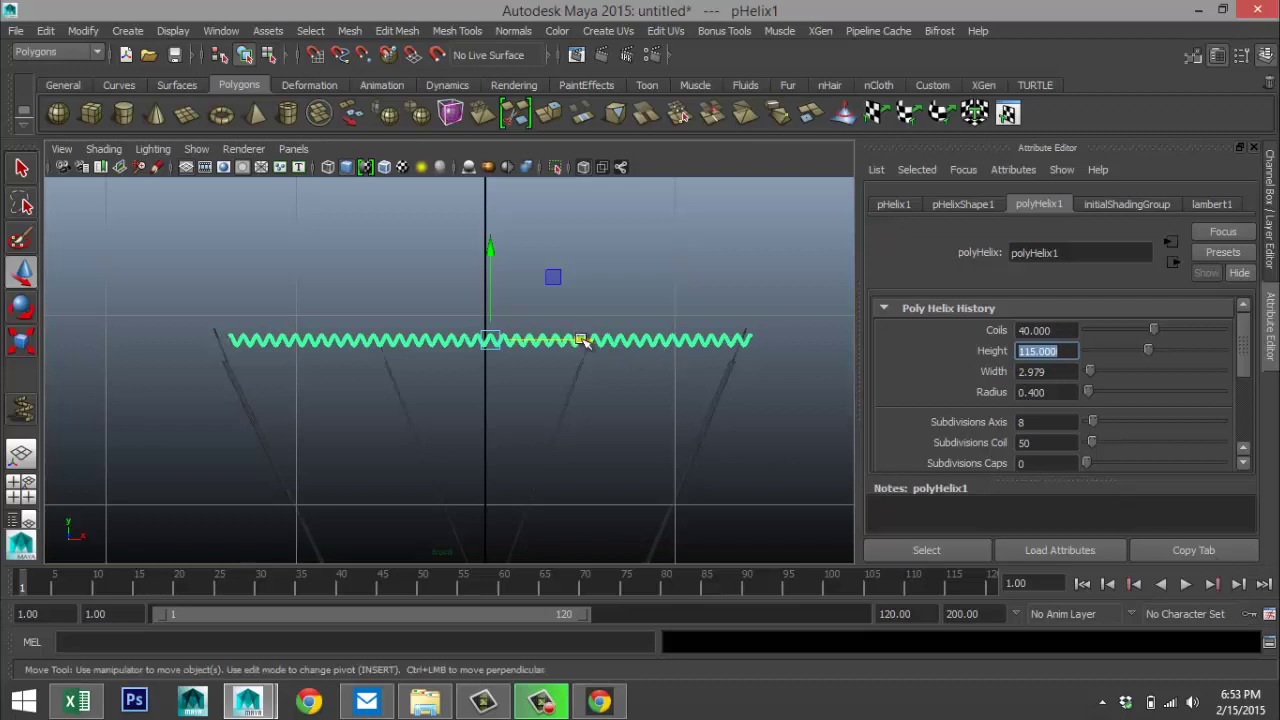
{"action": "left_click_drag", "start_coordinate": [583, 341], "coordinate": [573, 342]}
{"action": "left_click_drag", "start_coordinate": [570, 340], "coordinate": [565, 342]}
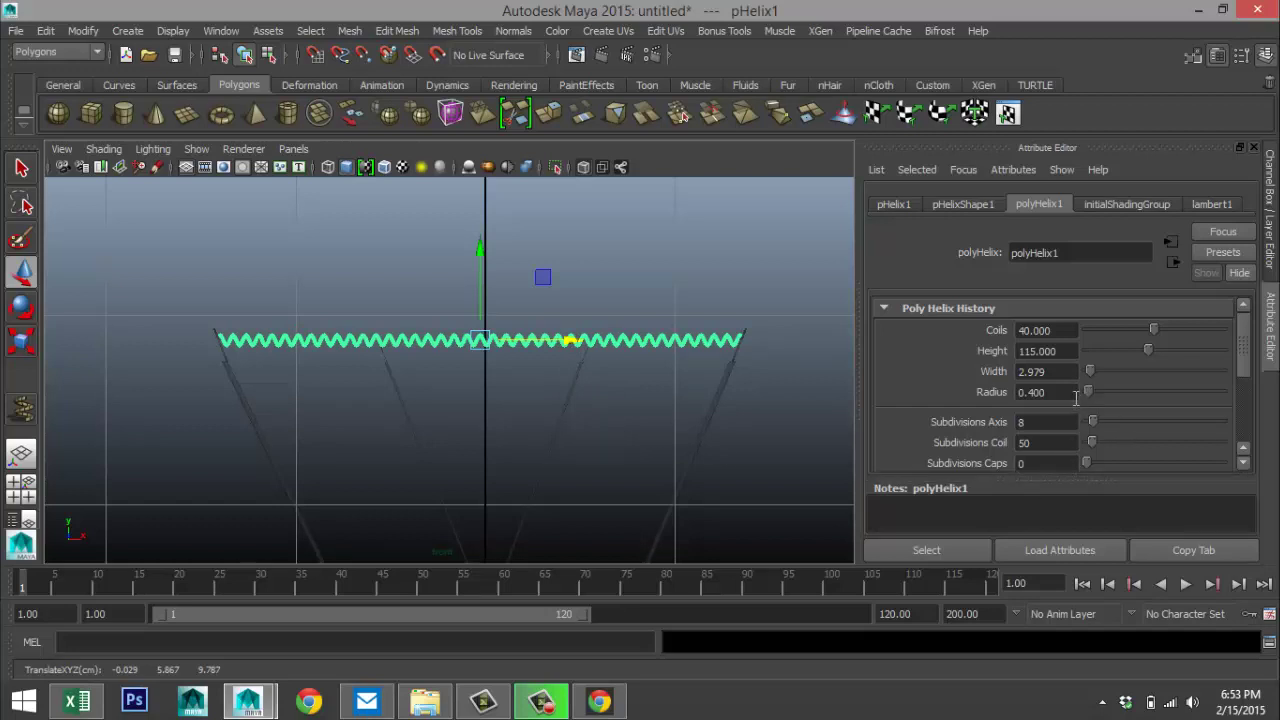
- Set the helix's radius to 0.2
{"action": "left_click", "coordinate": [996, 390]}
{"action": "type", "text": "0.2"}
{"action": "key", "text": "Return"}
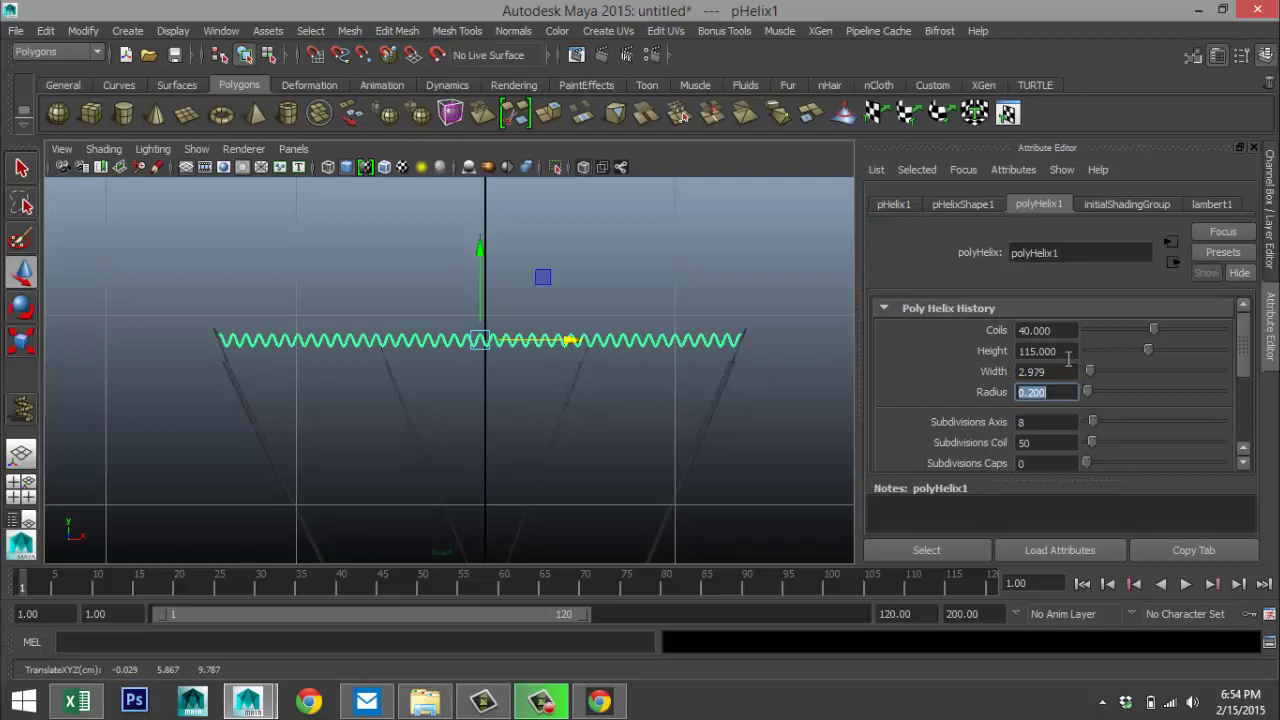
- Lower the helix vertices around the left inner wire's tip to about 5.853 in Y, using soft selection with a narrow falloff
{"action": "scroll", "coordinate": [437, 403], "scroll_direction": "up", "scroll_amount": 3}
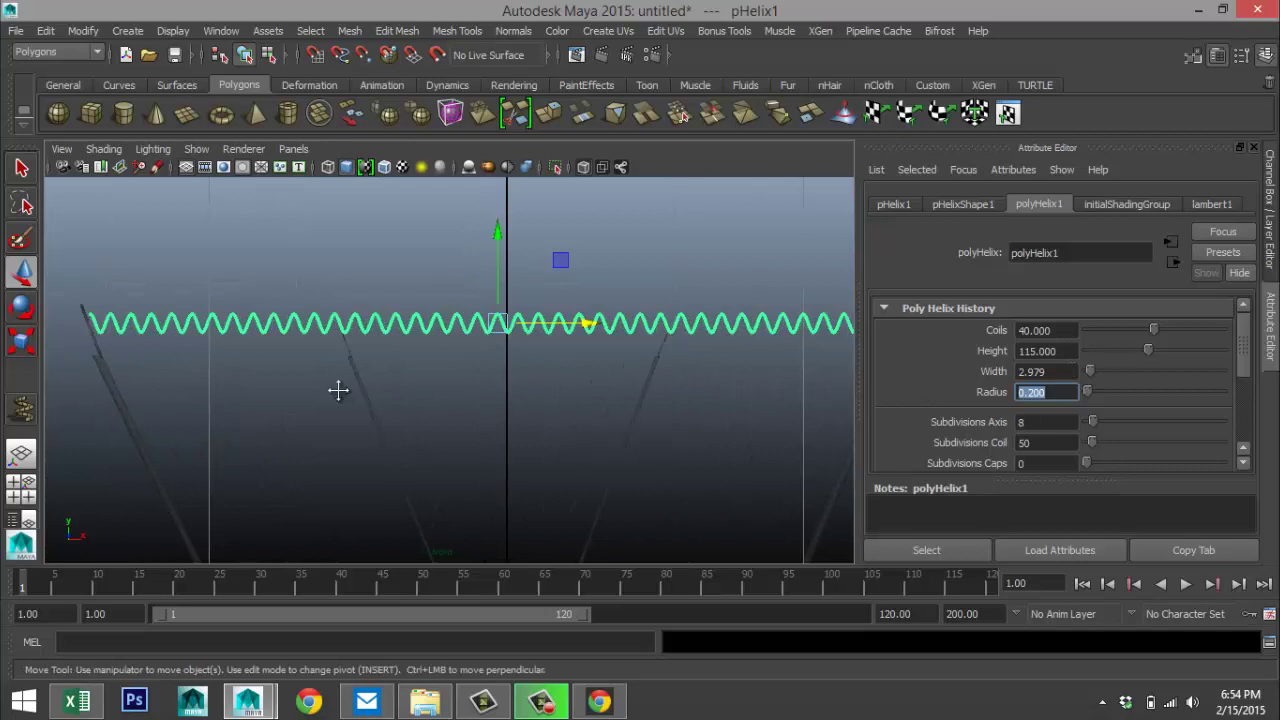
{"action": "scroll", "coordinate": [343, 391], "scroll_direction": "up", "scroll_amount": 2}
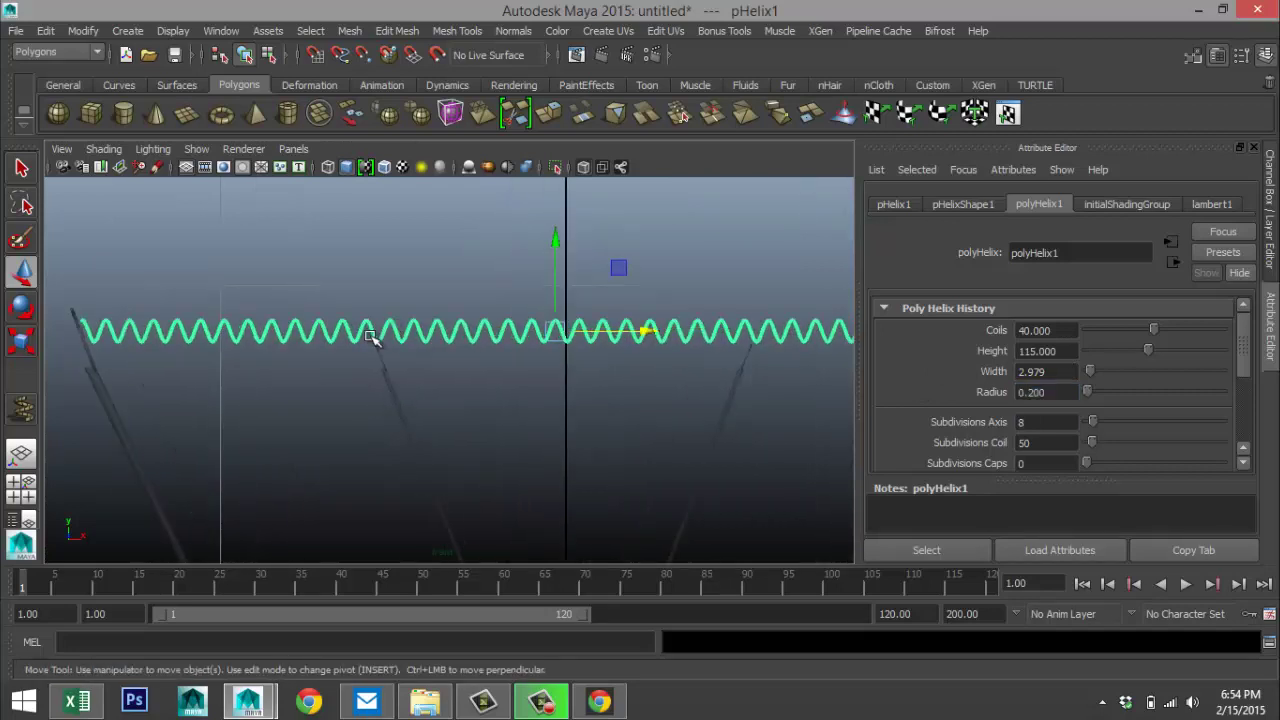
{"action": "right_click_drag", "start_coordinate": [370, 337], "coordinate": [306, 258]}
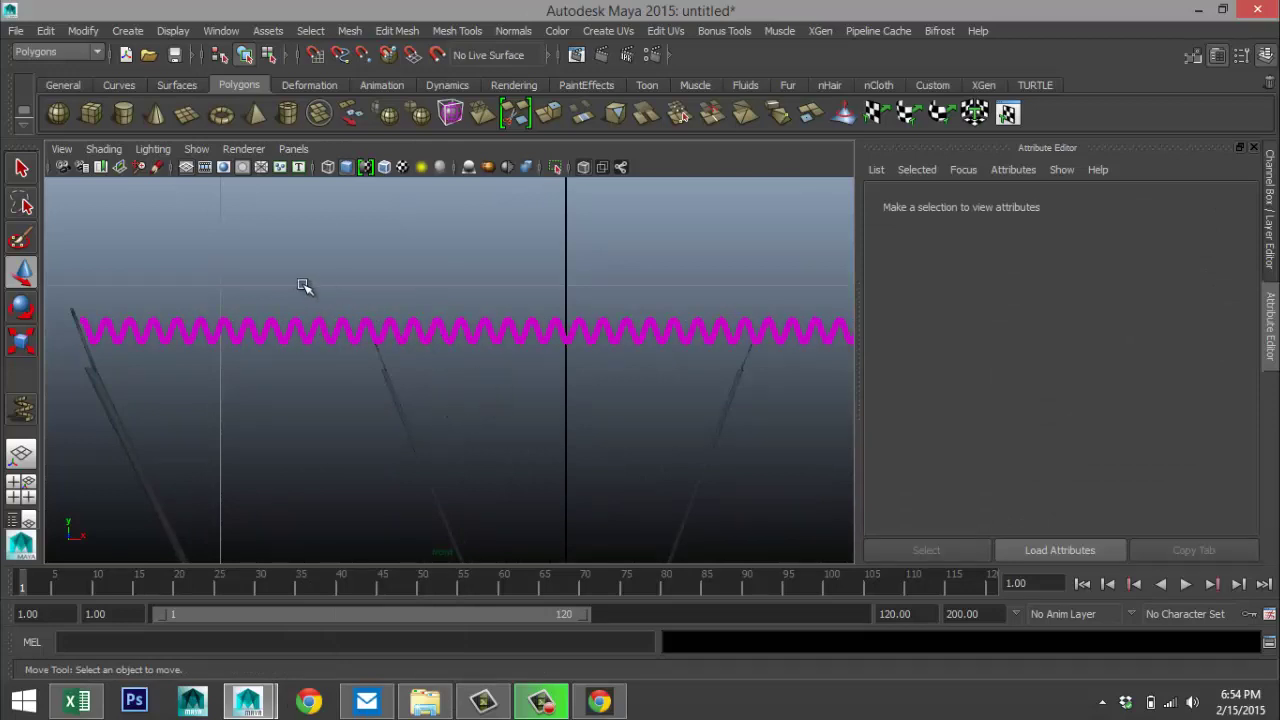
{"action": "left_click_drag", "start_coordinate": [304, 283], "coordinate": [413, 381]}
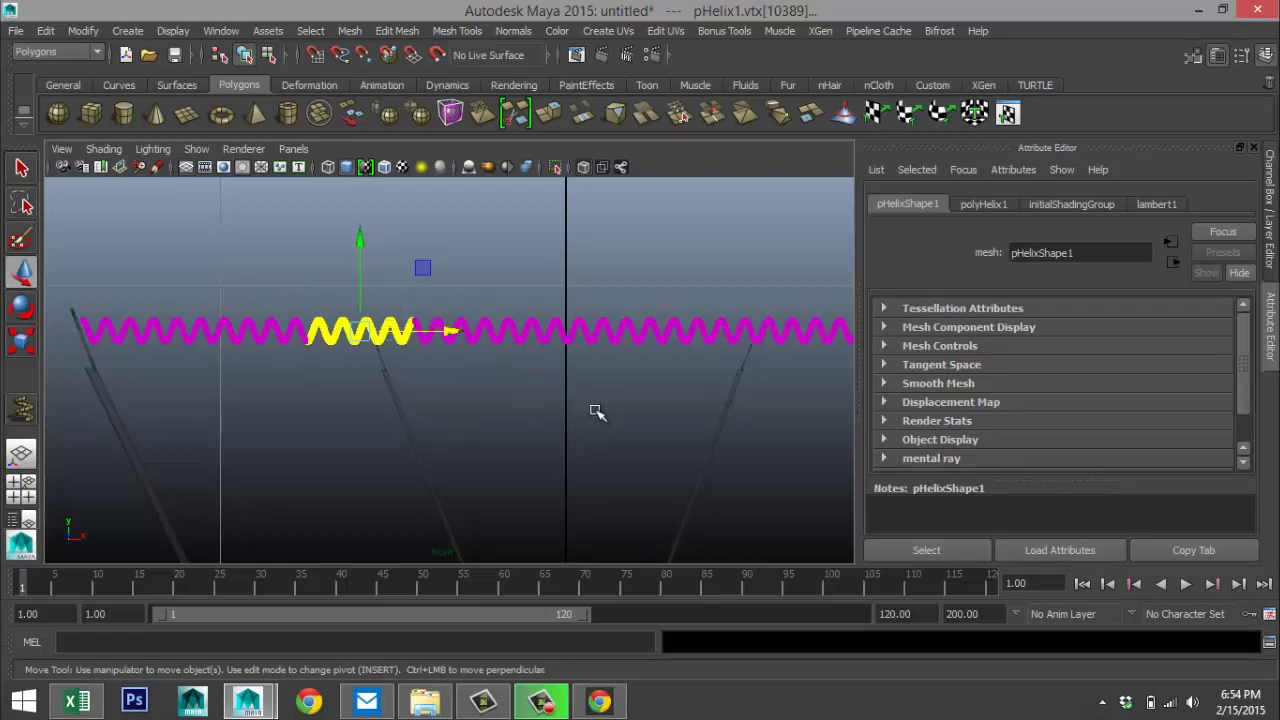
{"action": "key", "text": "b"}
{"action": "middle_click_drag", "start_coordinate": [571, 406], "coordinate": [390, 356]}
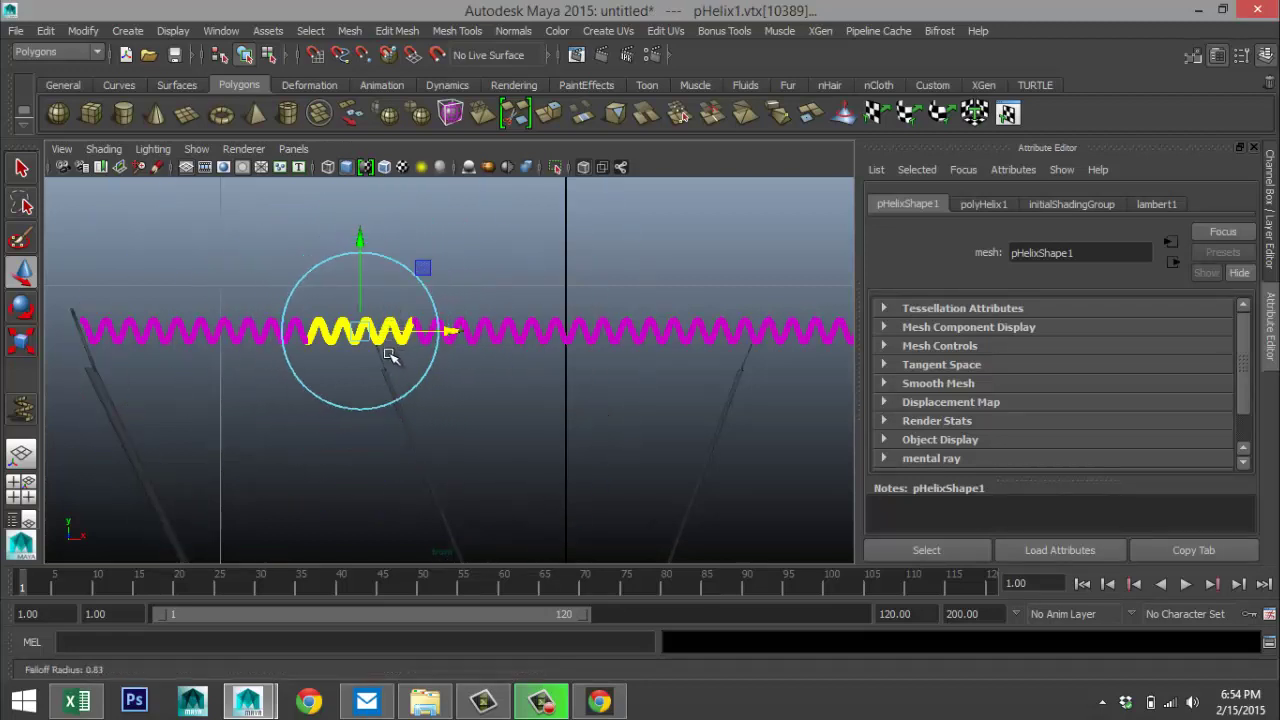
{"action": "left_click_drag", "start_coordinate": [389, 355], "coordinate": [411, 359]}
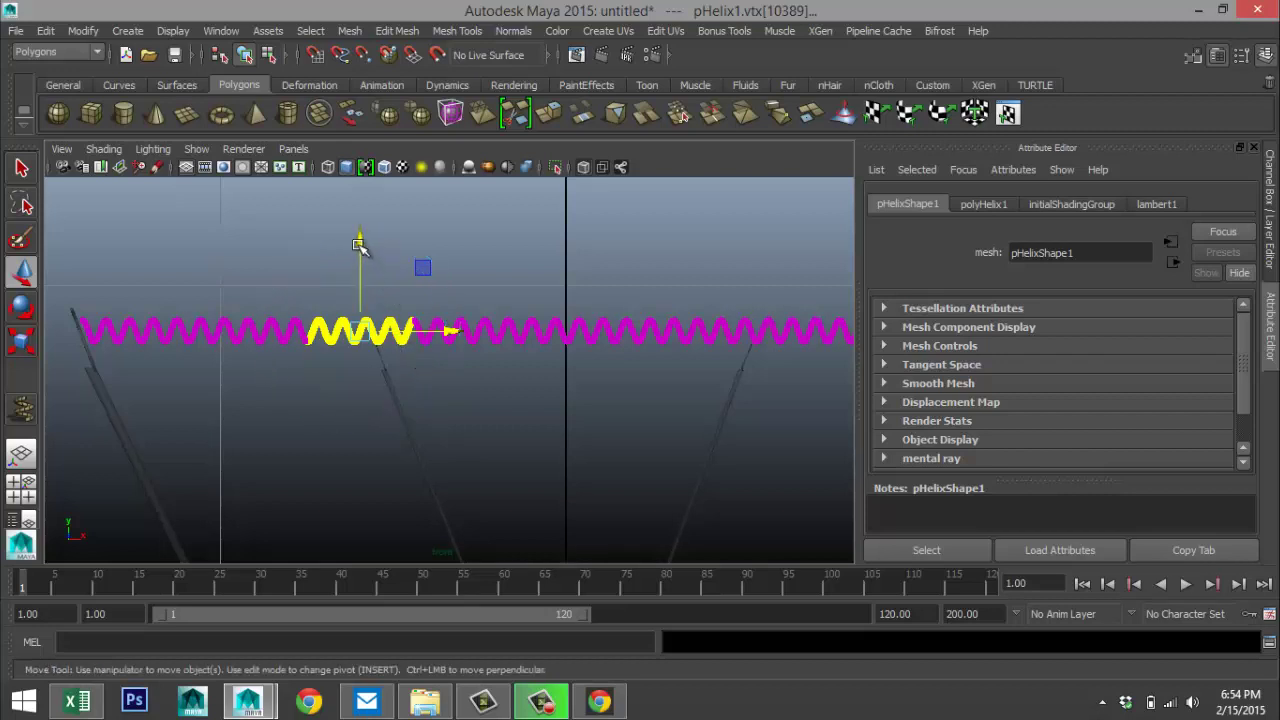
{"action": "left_click_drag", "start_coordinate": [358, 244], "coordinate": [360, 252]}
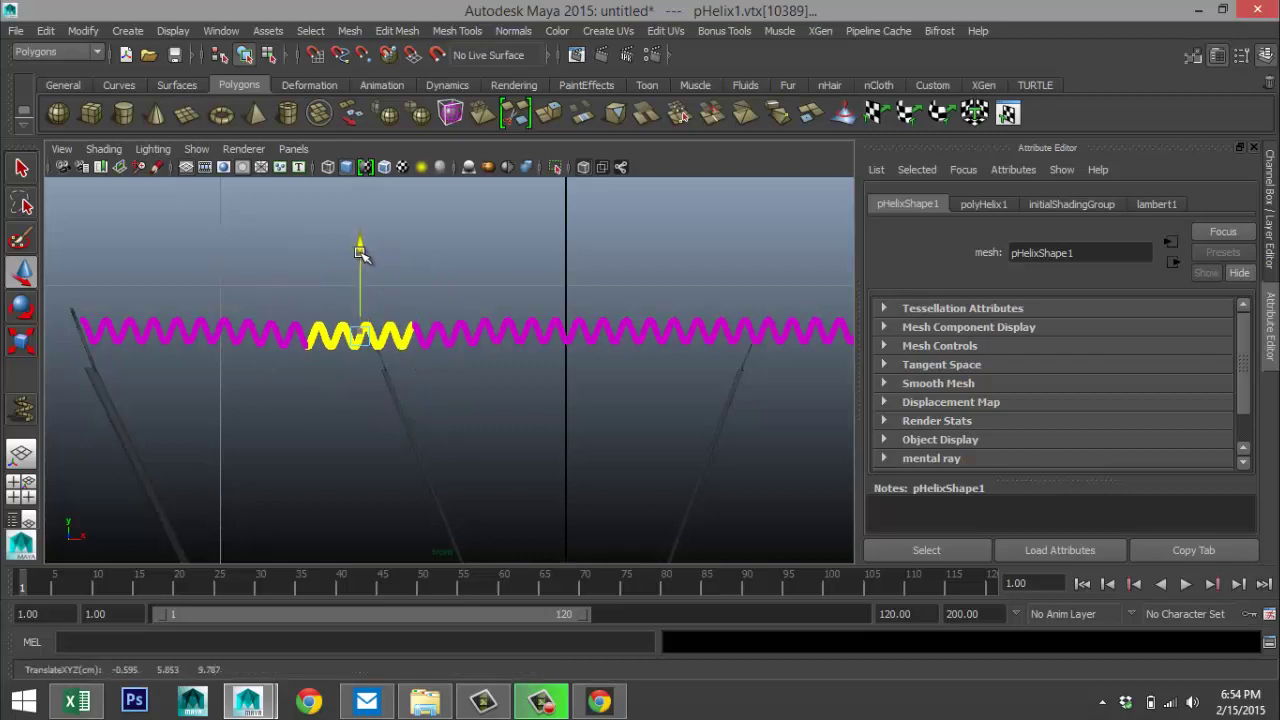
- Raise the helix vertices just right of the centre axis to about 5.883 in Y and slightly lower those above the right inner wire
{"action": "left_click", "coordinate": [630, 332]}
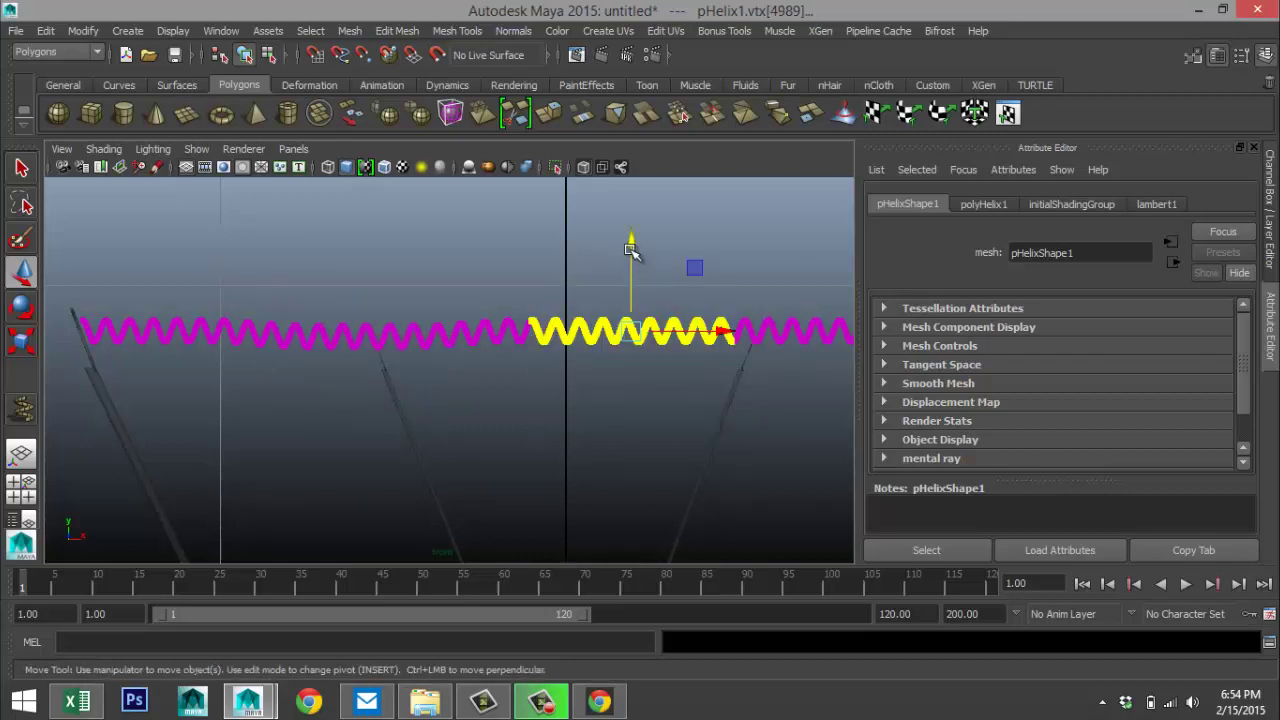
{"action": "left_click_drag", "start_coordinate": [630, 250], "coordinate": [632, 242]}
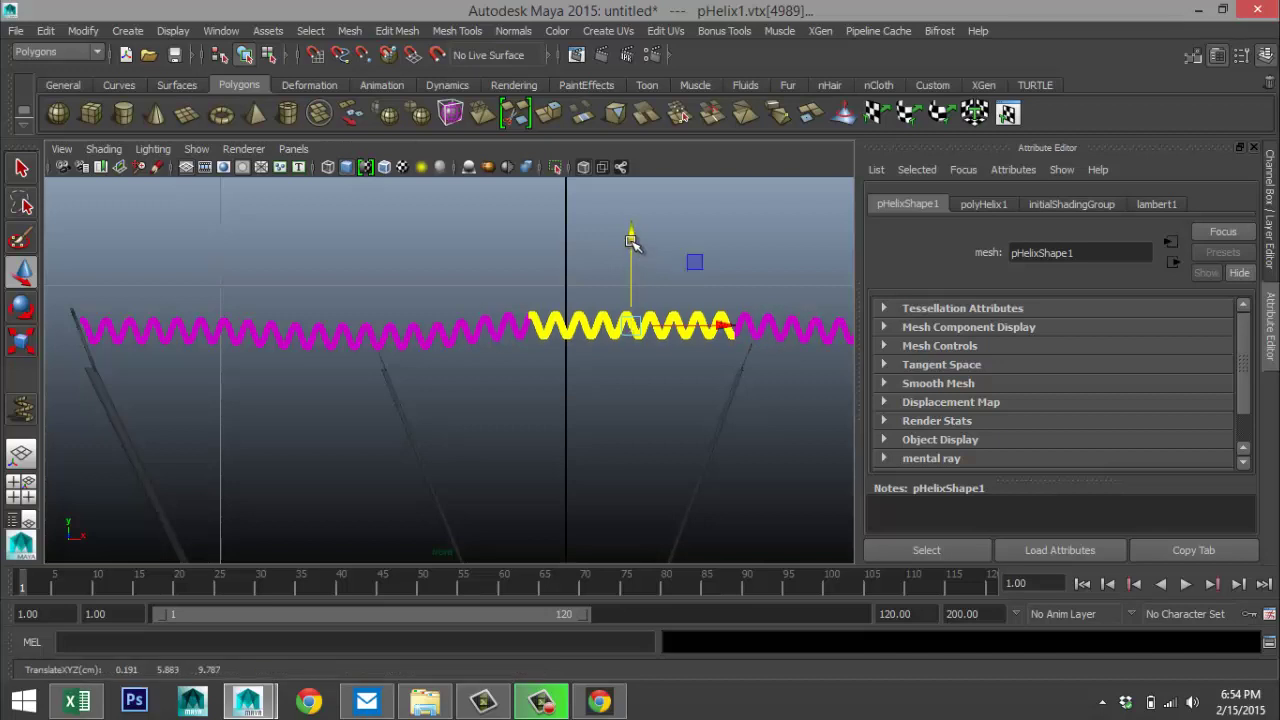
{"action": "left_click", "coordinate": [752, 328]}
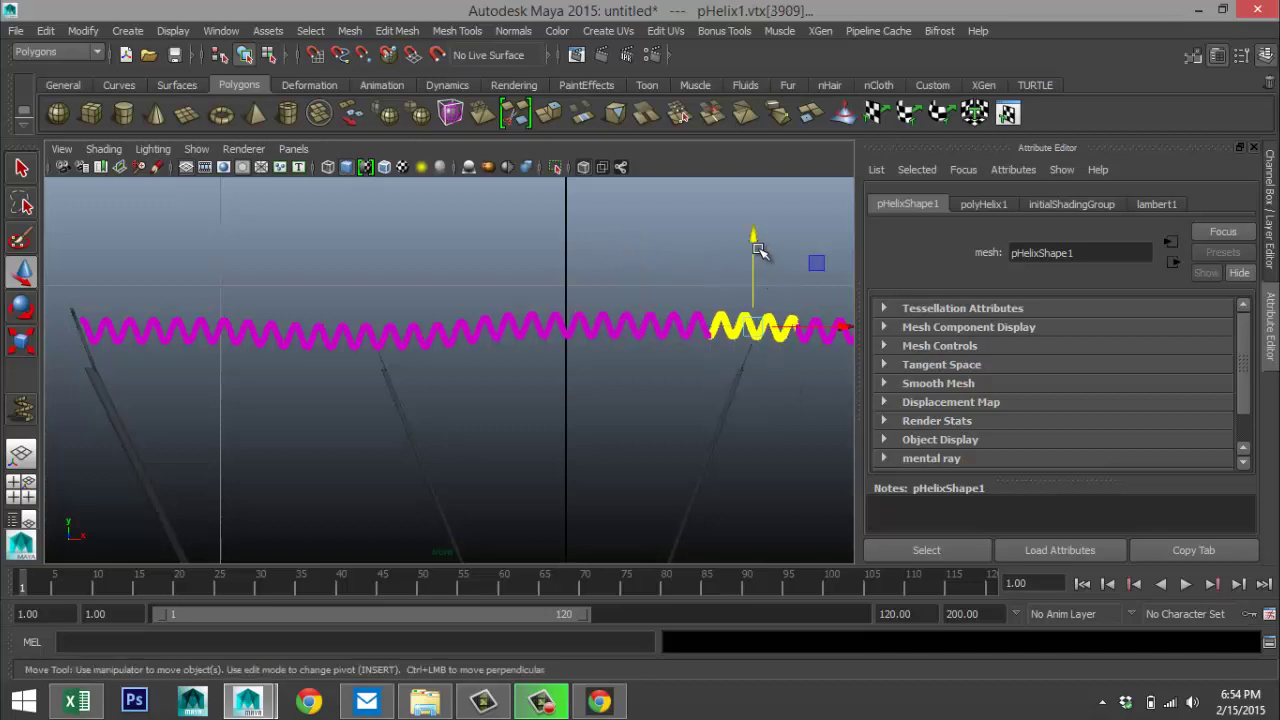
{"action": "left_click_drag", "start_coordinate": [758, 250], "coordinate": [759, 253]}
- Lower the helix vertices near the left end to about 5.826 in Y and raise those near the right end to about 5.886
{"action": "scroll", "coordinate": [749, 411], "scroll_direction": "down", "scroll_amount": 7}
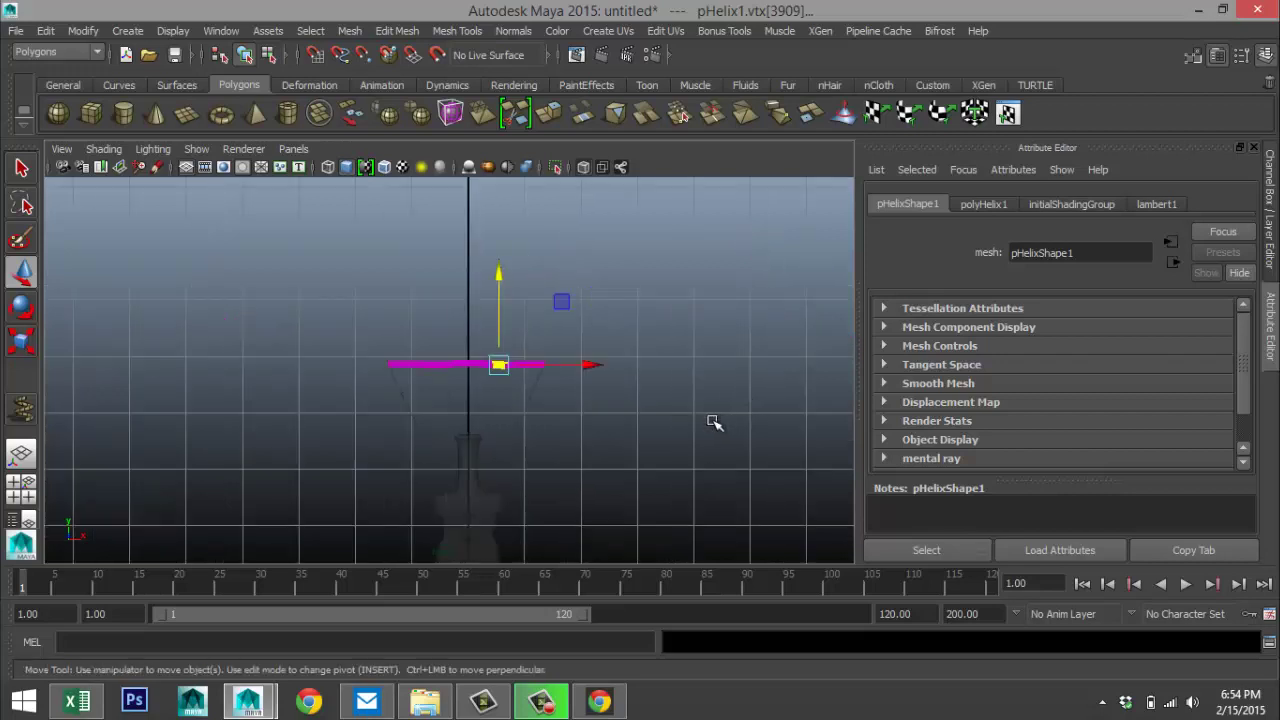
{"action": "scroll", "coordinate": [594, 428], "scroll_direction": "up", "scroll_amount": 5}
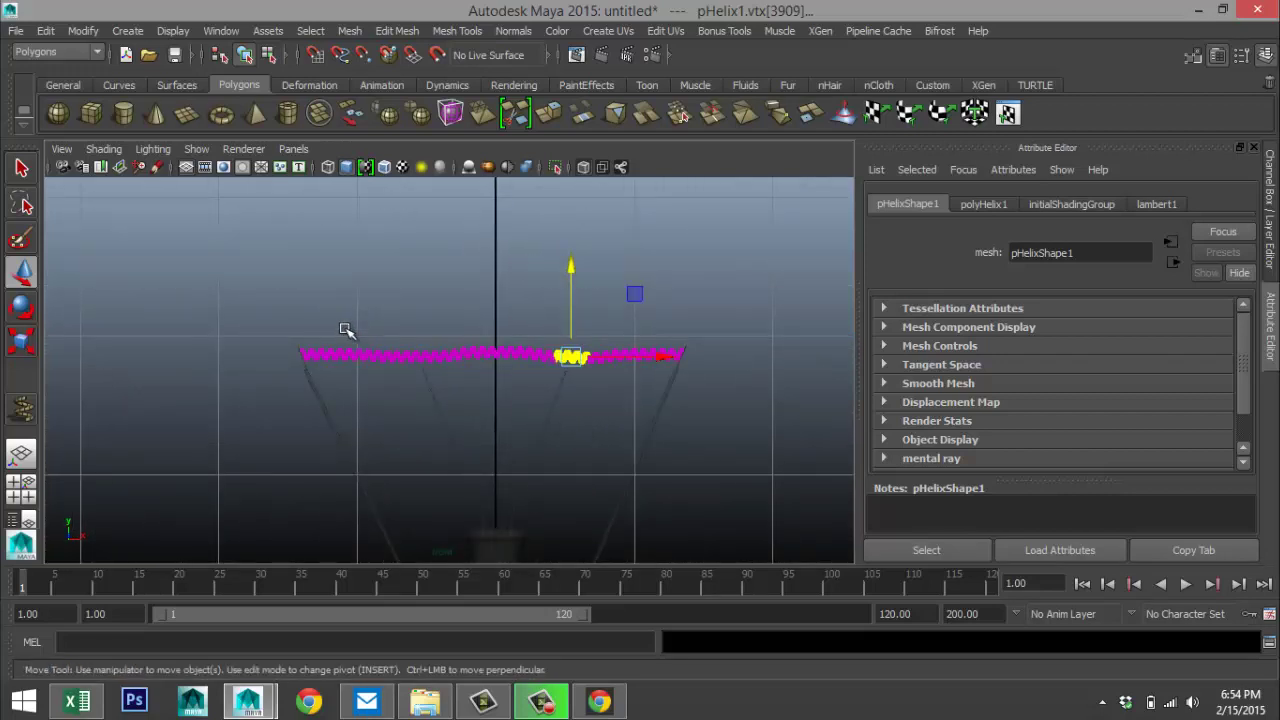
{"action": "left_click_drag", "start_coordinate": [345, 331], "coordinate": [388, 412]}
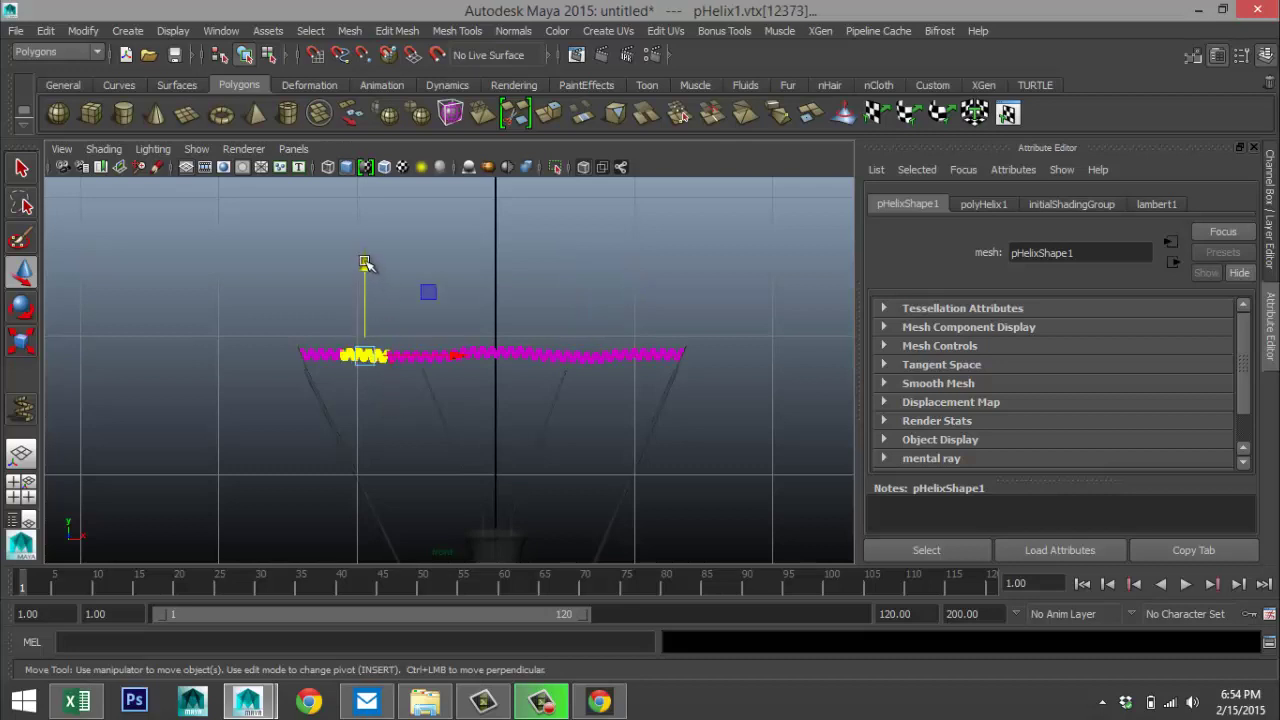
{"action": "left_click", "coordinate": [364, 264]}
{"action": "left_click_drag", "start_coordinate": [364, 264], "coordinate": [366, 268]}
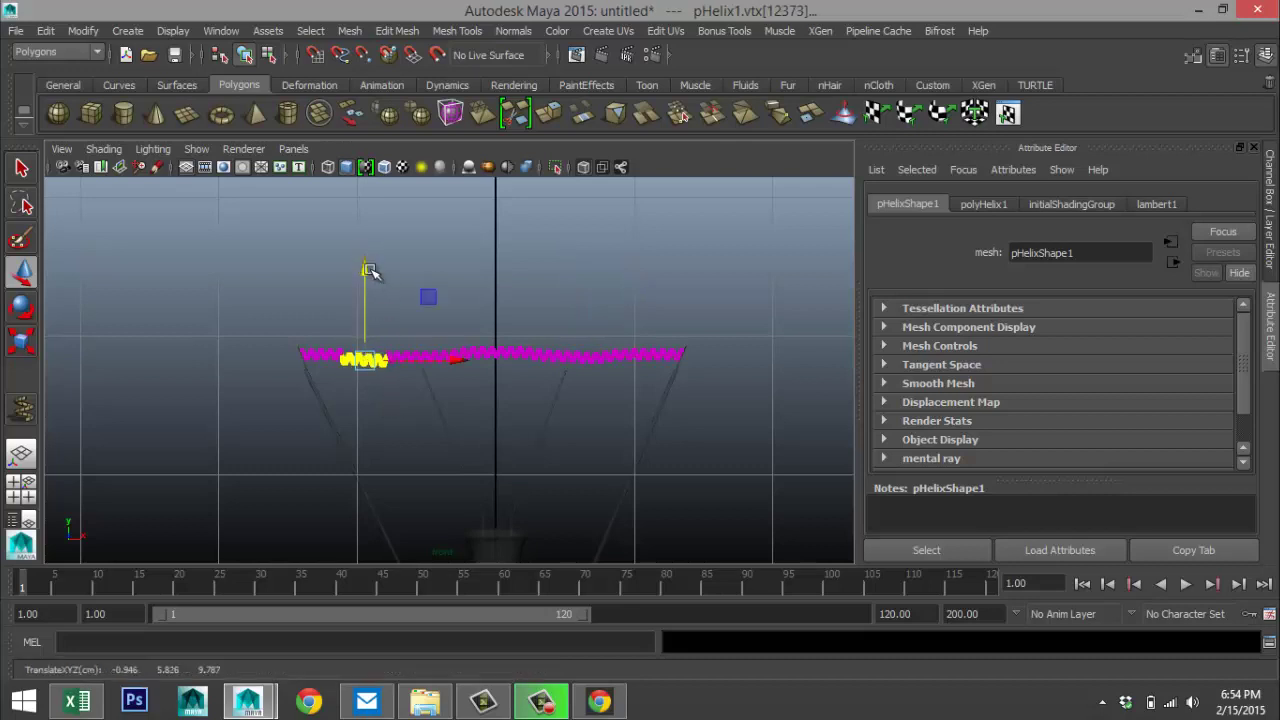
{"action": "left_click", "coordinate": [640, 352]}
{"action": "left_click", "coordinate": [641, 272]}
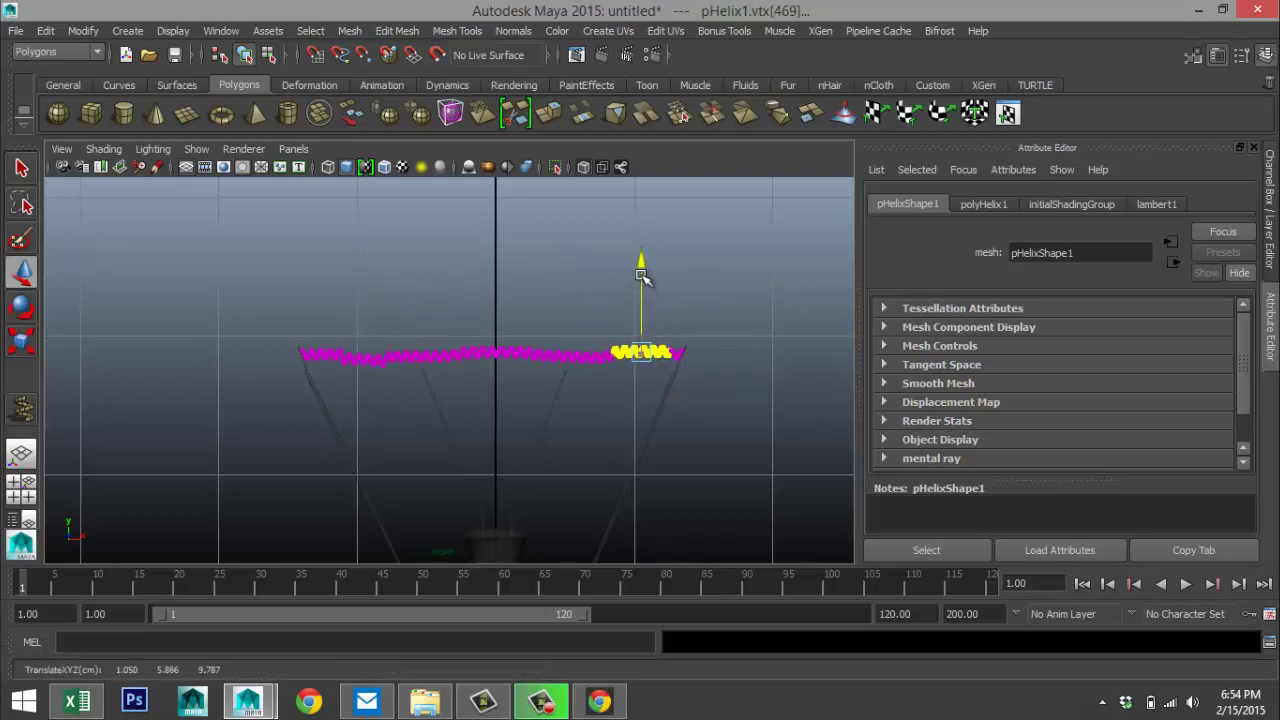
- Raise the helix vertices at the centre axis to about 5.904 in Y and deselect them
{"action": "left_click", "coordinate": [505, 341]}
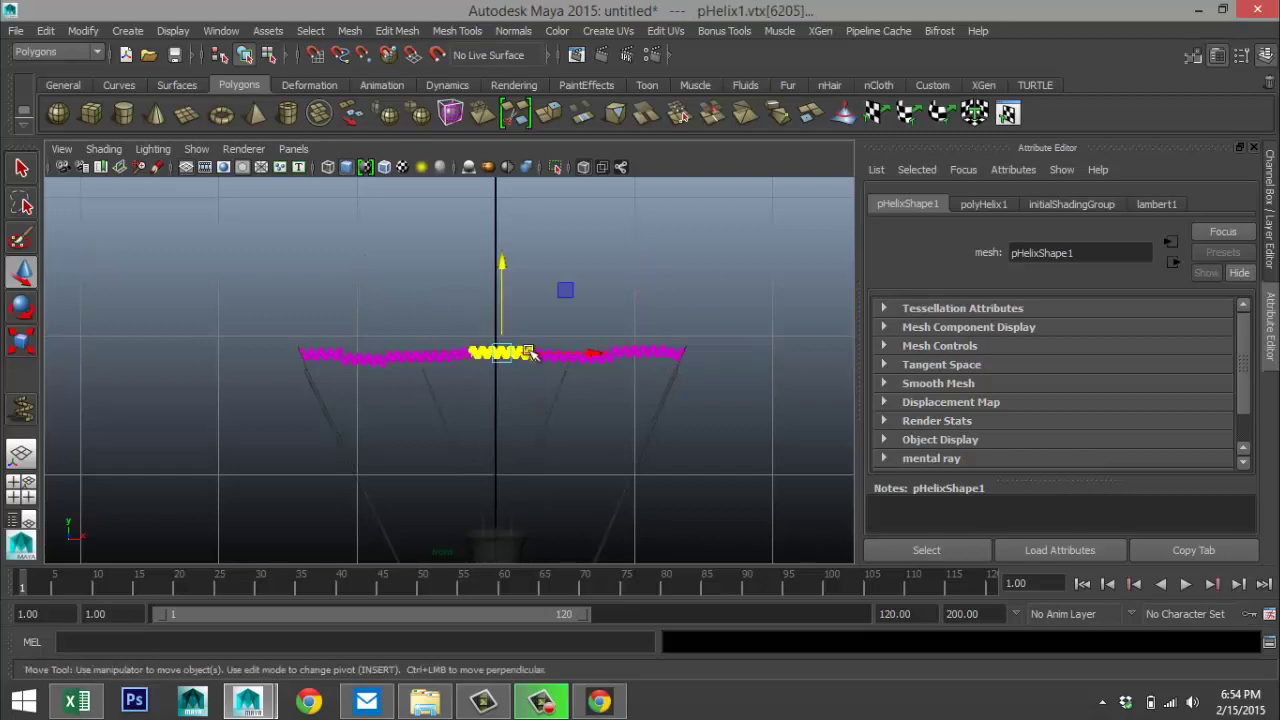
{"action": "left_click_drag", "start_coordinate": [506, 265], "coordinate": [506, 260]}
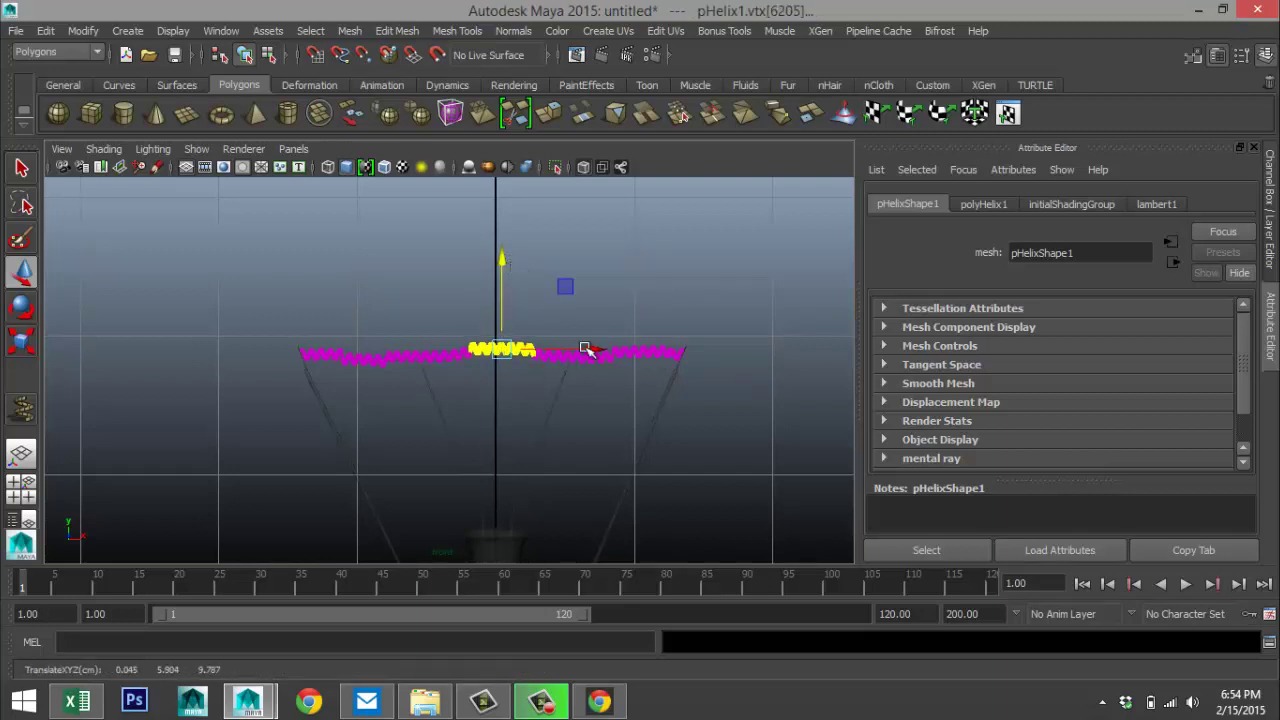
{"action": "left_click", "coordinate": [650, 280]}
{"action": "scroll", "coordinate": [637, 422], "scroll_direction": "up", "scroll_amount": 2}
{"action": "scroll", "coordinate": [637, 422], "scroll_direction": "up", "scroll_amount": 2}
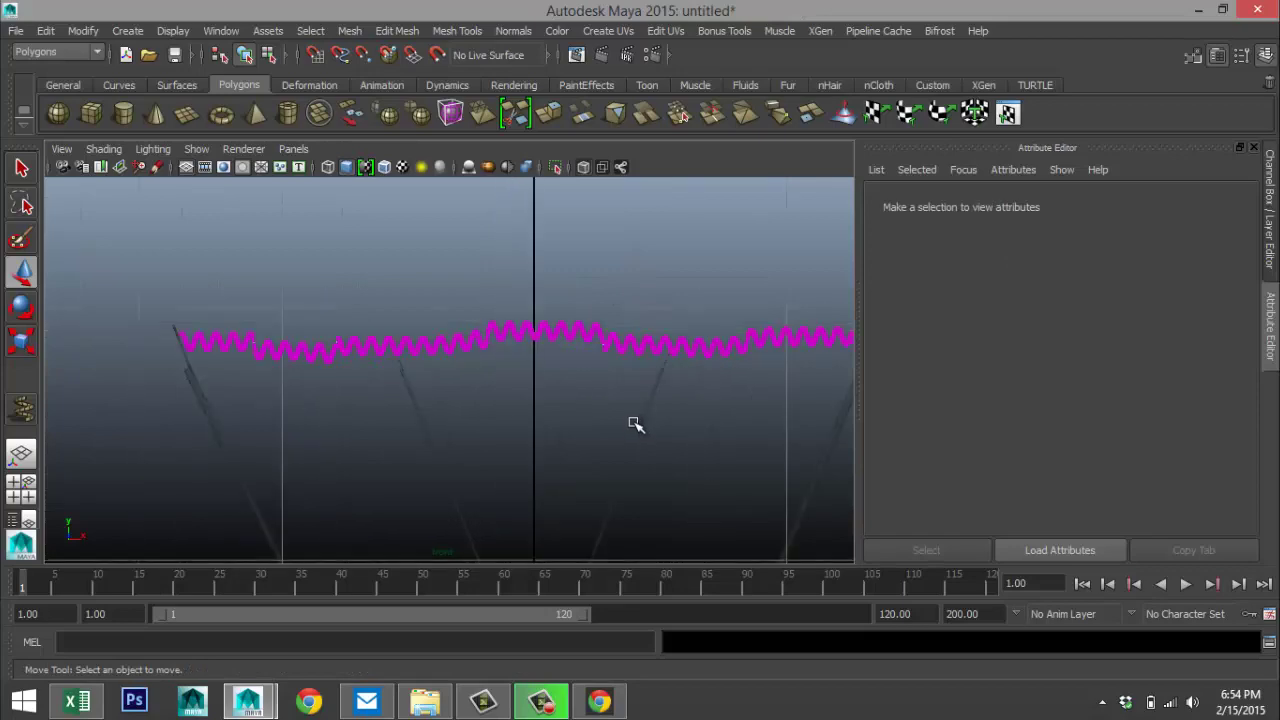
{"action": "scroll", "coordinate": [634, 426], "scroll_direction": "down", "scroll_amount": 5}
{"action": "scroll", "coordinate": [640, 434], "scroll_direction": "up", "scroll_amount": 3}
{"action": "scroll", "coordinate": [638, 434], "scroll_direction": "up", "scroll_amount": 1}
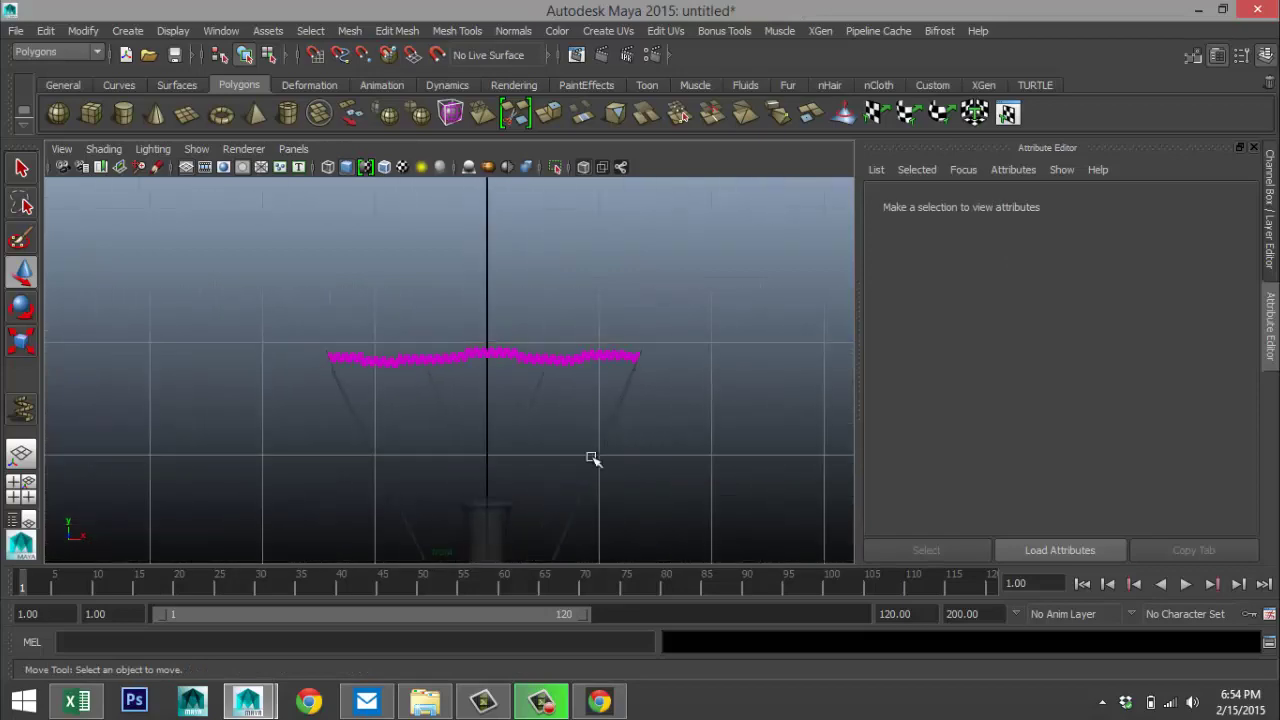
- Select the whole helix and move it in the top view to about -0.003 in Z, in line with the wires
{"action": "left_click", "coordinate": [24, 490]}
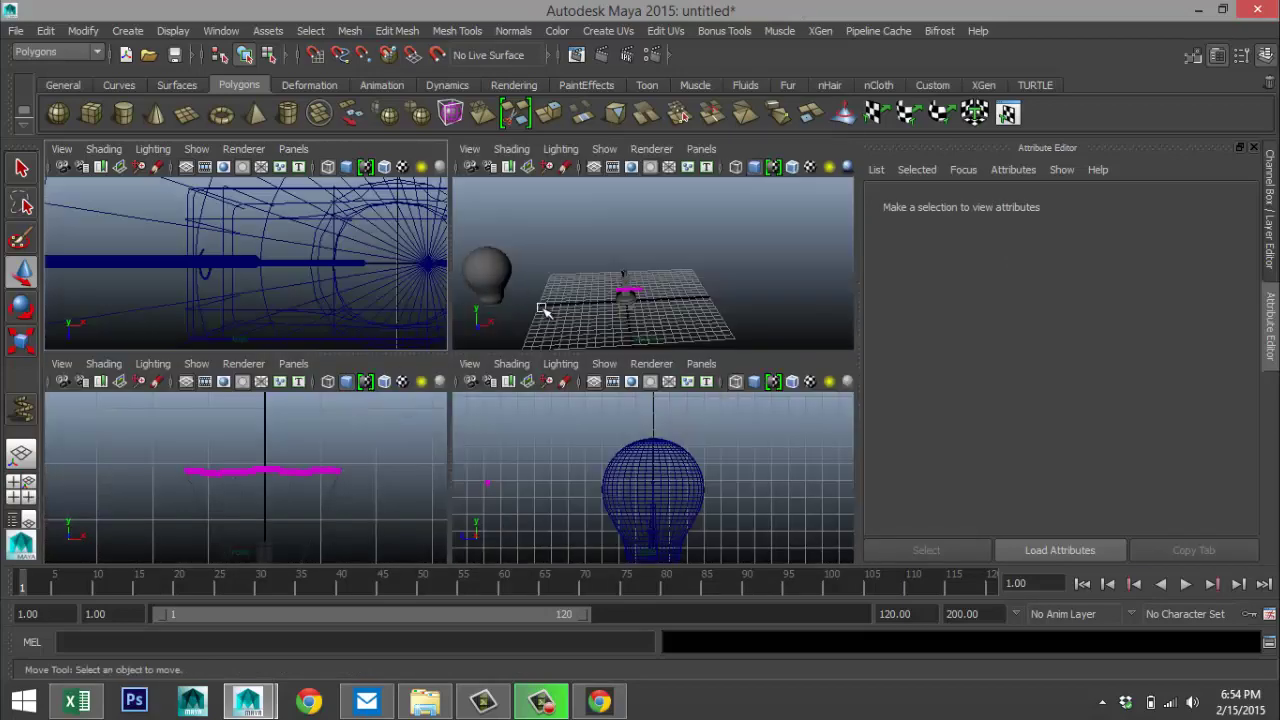
{"action": "key", "text": "space"}
{"action": "scroll", "coordinate": [576, 320], "scroll_direction": "down", "scroll_amount": 3}
{"action": "scroll", "coordinate": [532, 401], "scroll_direction": "up", "scroll_amount": 5}
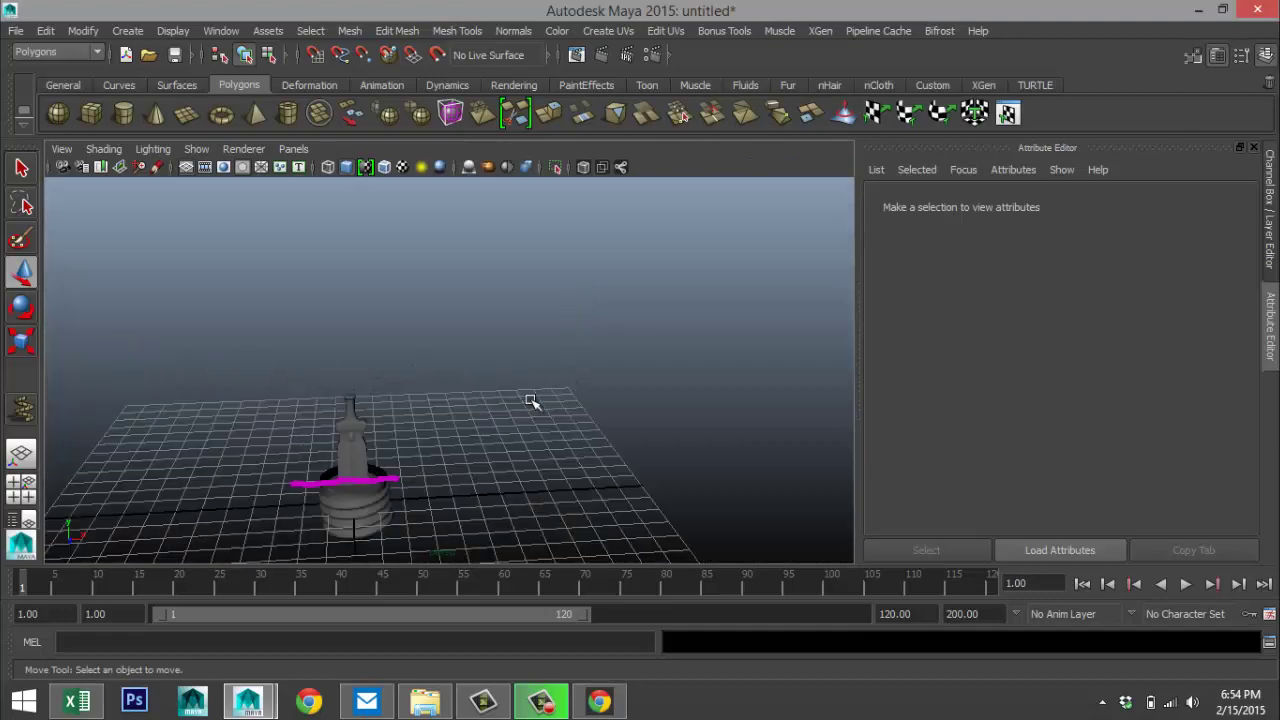
{"action": "scroll", "coordinate": [500, 427], "scroll_direction": "down", "scroll_amount": 5}
{"action": "left_click_drag", "start_coordinate": [520, 450], "coordinate": [665, 478], "text": "alt"}
{"action": "right_click_drag", "start_coordinate": [636, 456], "coordinate": [707, 260]}
{"action": "left_click_drag", "start_coordinate": [623, 418], "coordinate": [630, 470]}
{"action": "left_click", "coordinate": [22, 490]}
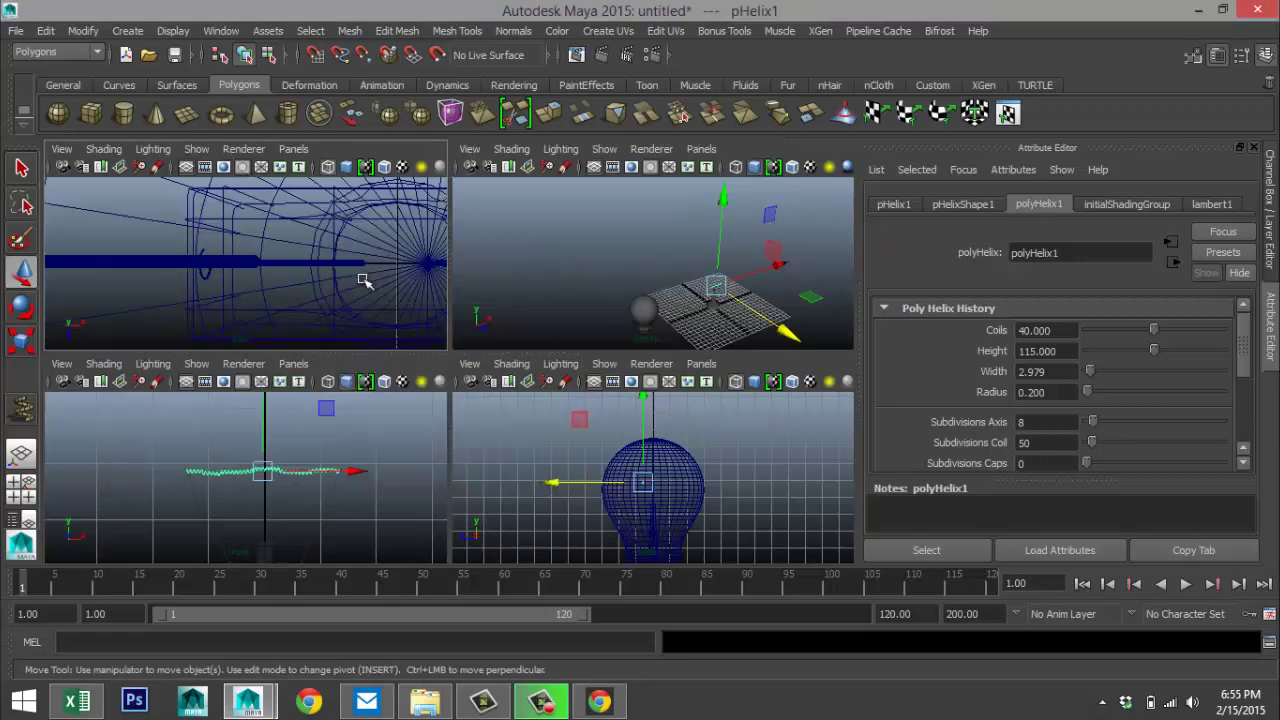
{"action": "key", "text": "space"}
{"action": "key", "text": "f"}
{"action": "scroll", "coordinate": [490, 396], "scroll_direction": "down", "scroll_amount": 5}
{"action": "scroll", "coordinate": [497, 410], "scroll_direction": "up", "scroll_amount": 5}
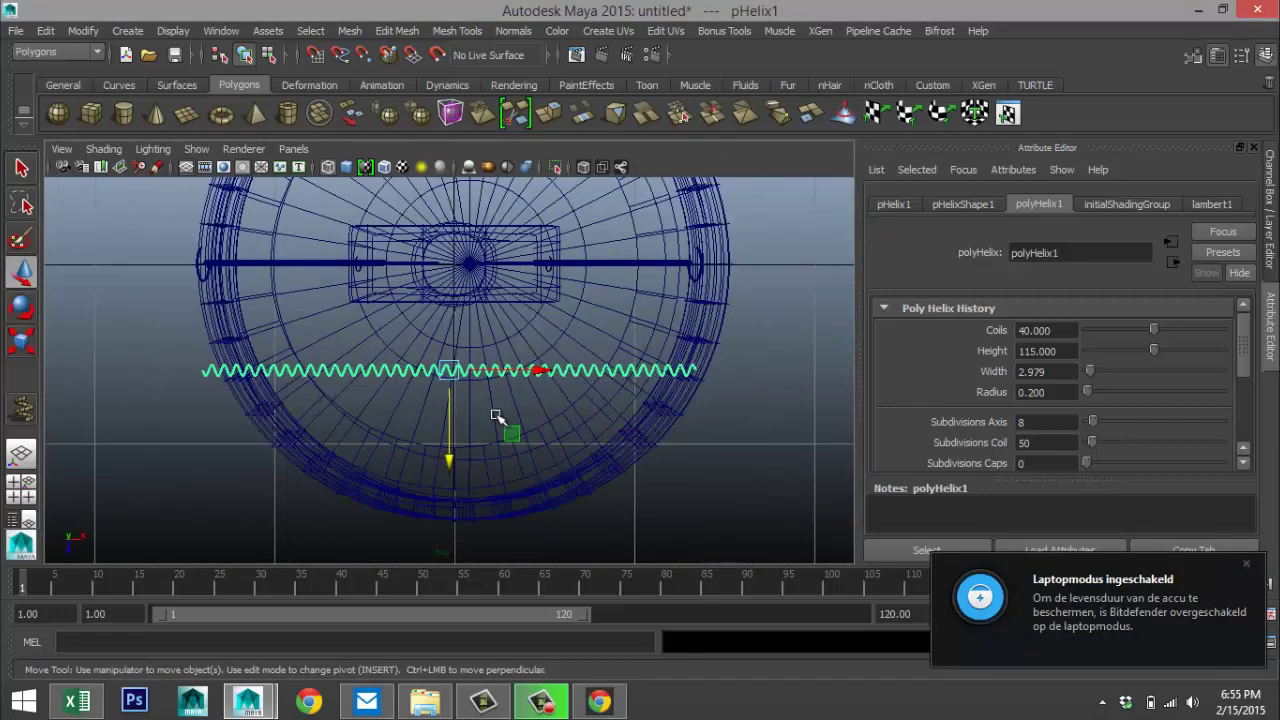
{"action": "left_click_drag", "start_coordinate": [452, 461], "coordinate": [454, 357]}
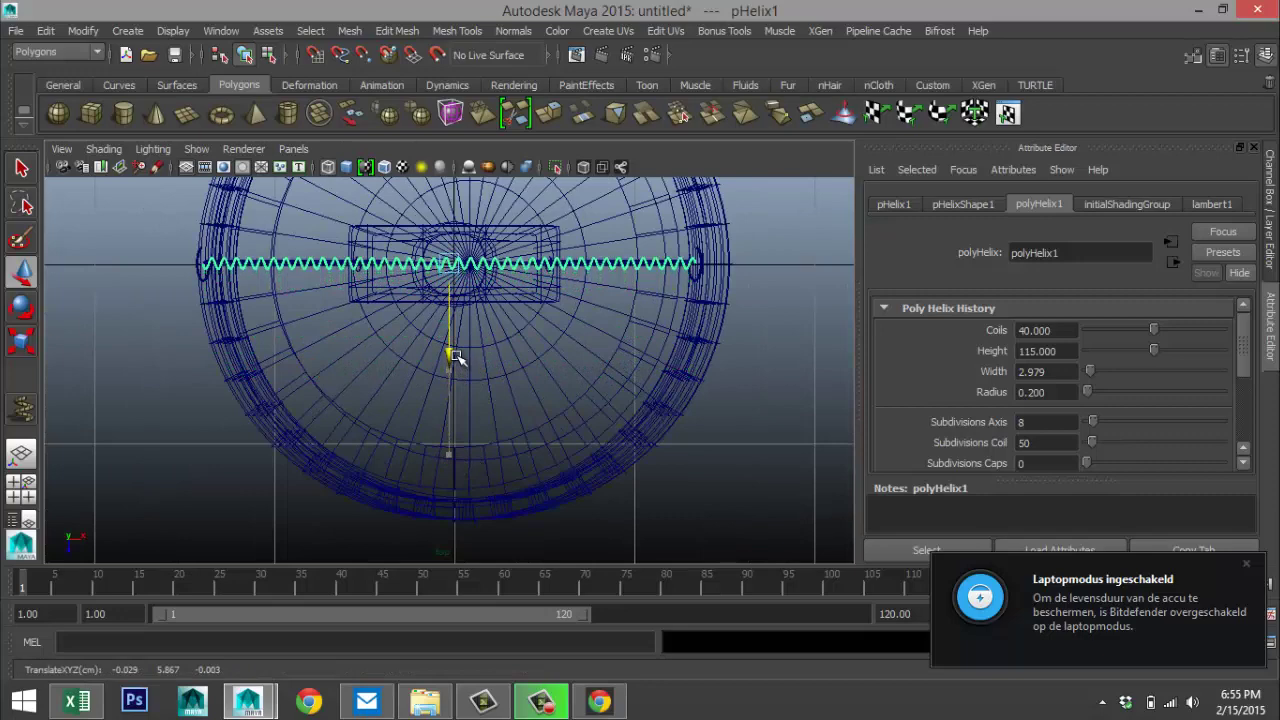
- Examine the repositioned filament on the wire tips and the whole bulb assembly in the perspective view
{"action": "key", "text": "space"}
{"action": "key", "text": "space"}
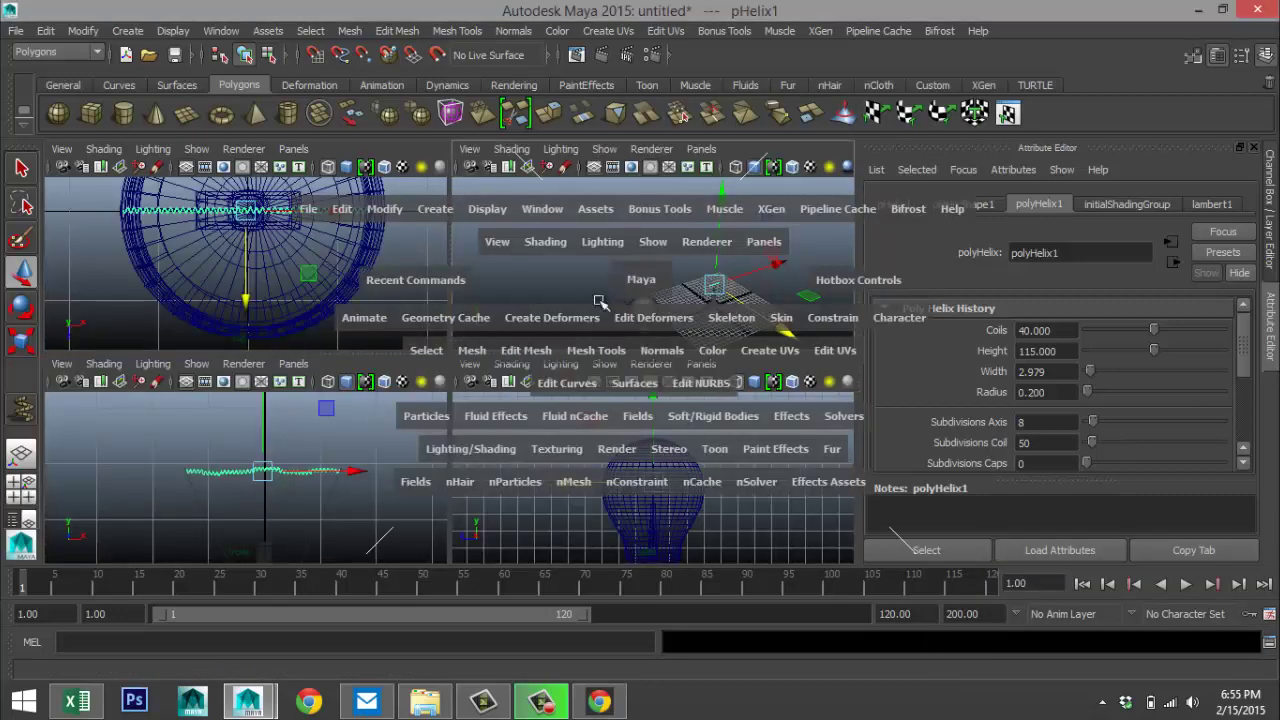
{"action": "key", "text": "f"}
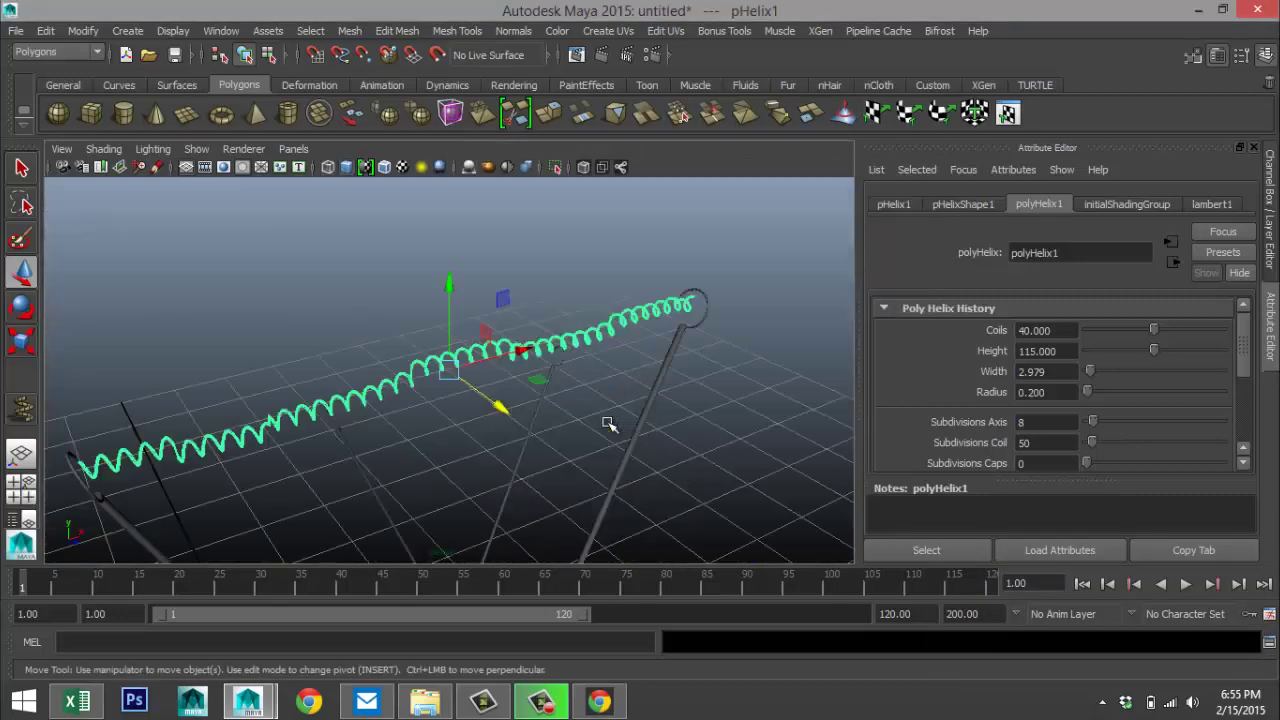
{"action": "scroll", "coordinate": [609, 424], "scroll_direction": "down", "scroll_amount": 8}
{"action": "scroll", "coordinate": [609, 424], "scroll_direction": "up", "scroll_amount": 3}
{"action": "scroll", "coordinate": [615, 438], "scroll_direction": "down", "scroll_amount": 10}
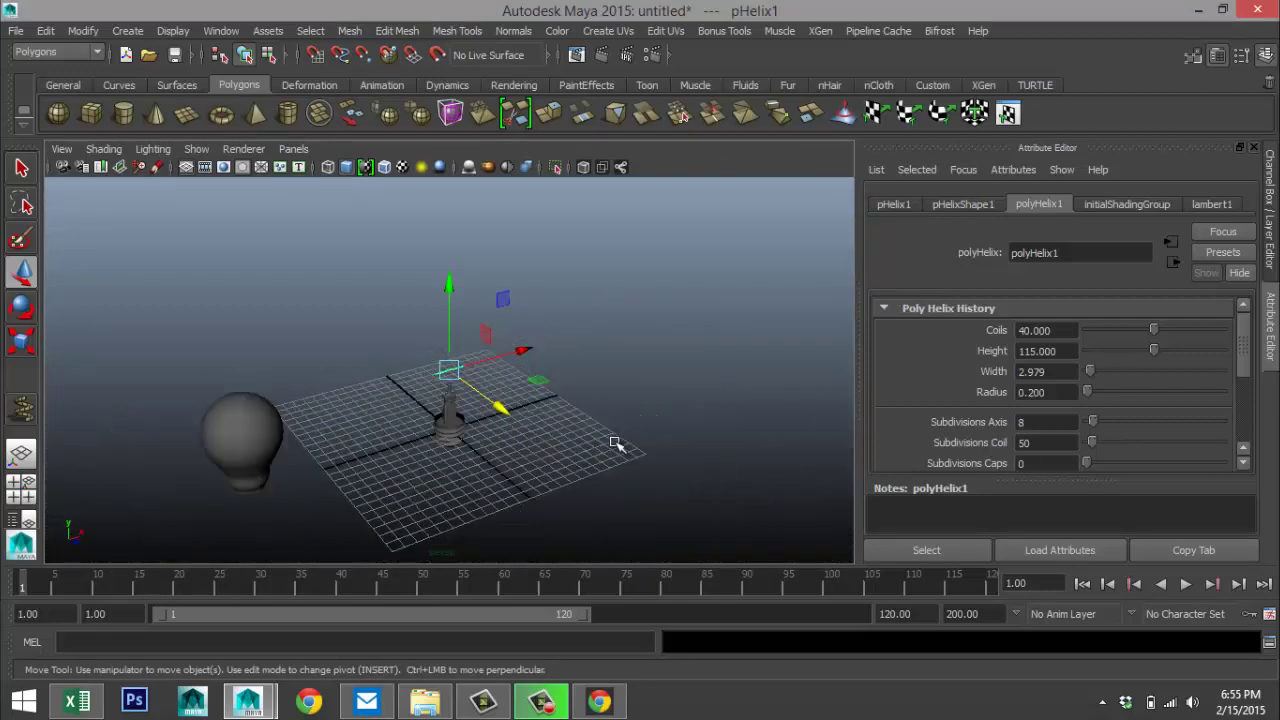
{"action": "scroll", "coordinate": [618, 440], "scroll_direction": "up", "scroll_amount": 10}
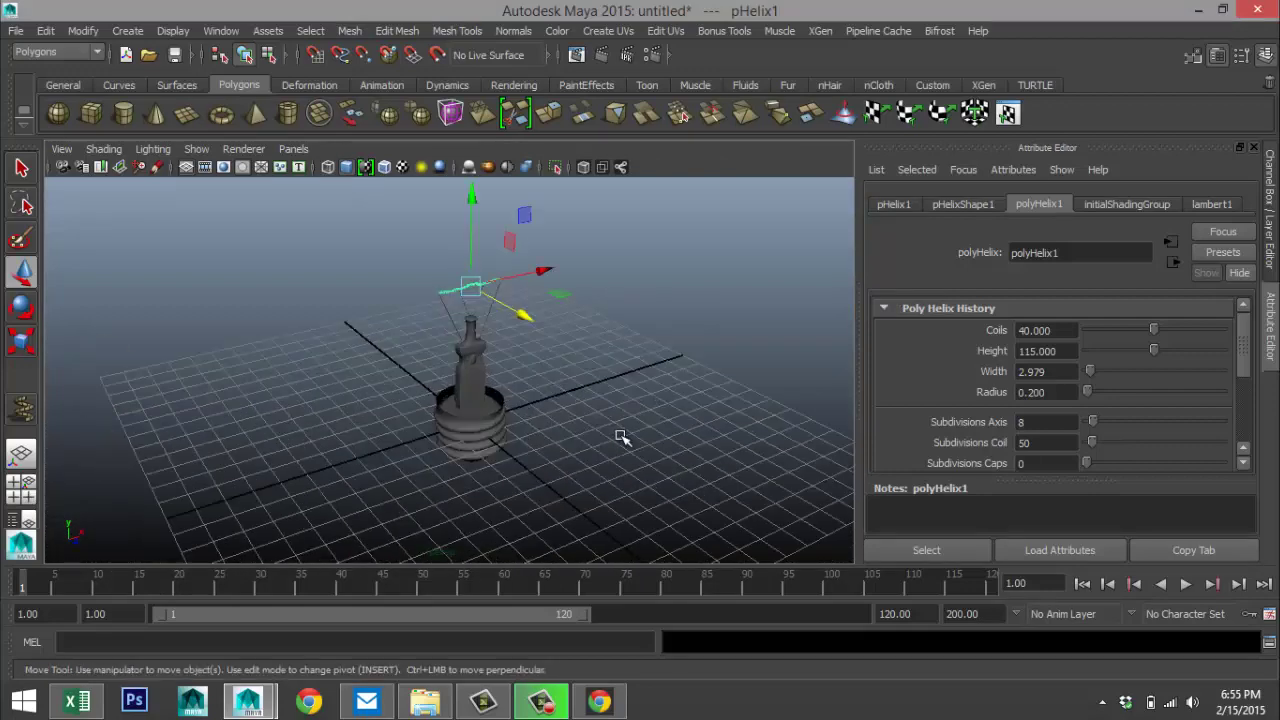
{"action": "left_click_drag", "start_coordinate": [623, 437], "coordinate": [589, 491], "text": "alt"}
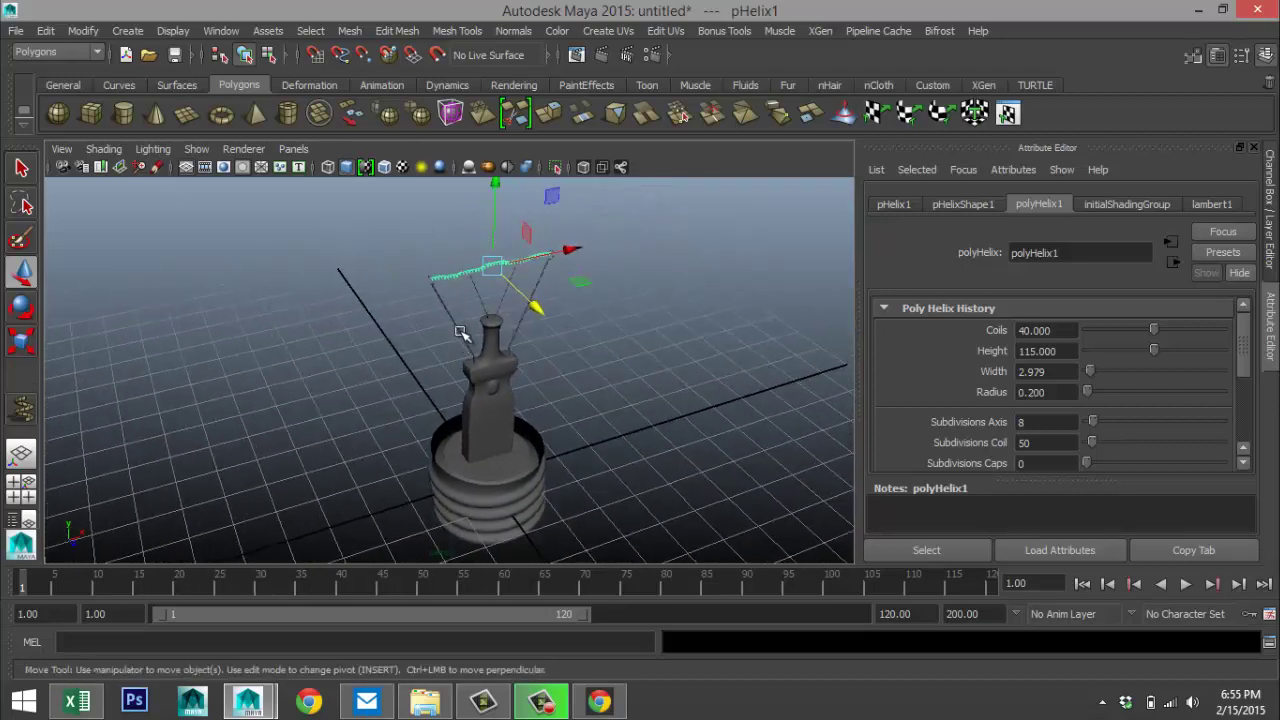
- Select all four filament wires and assign them a new mia_material_x material
{"action": "left_click", "coordinate": [478, 313]}
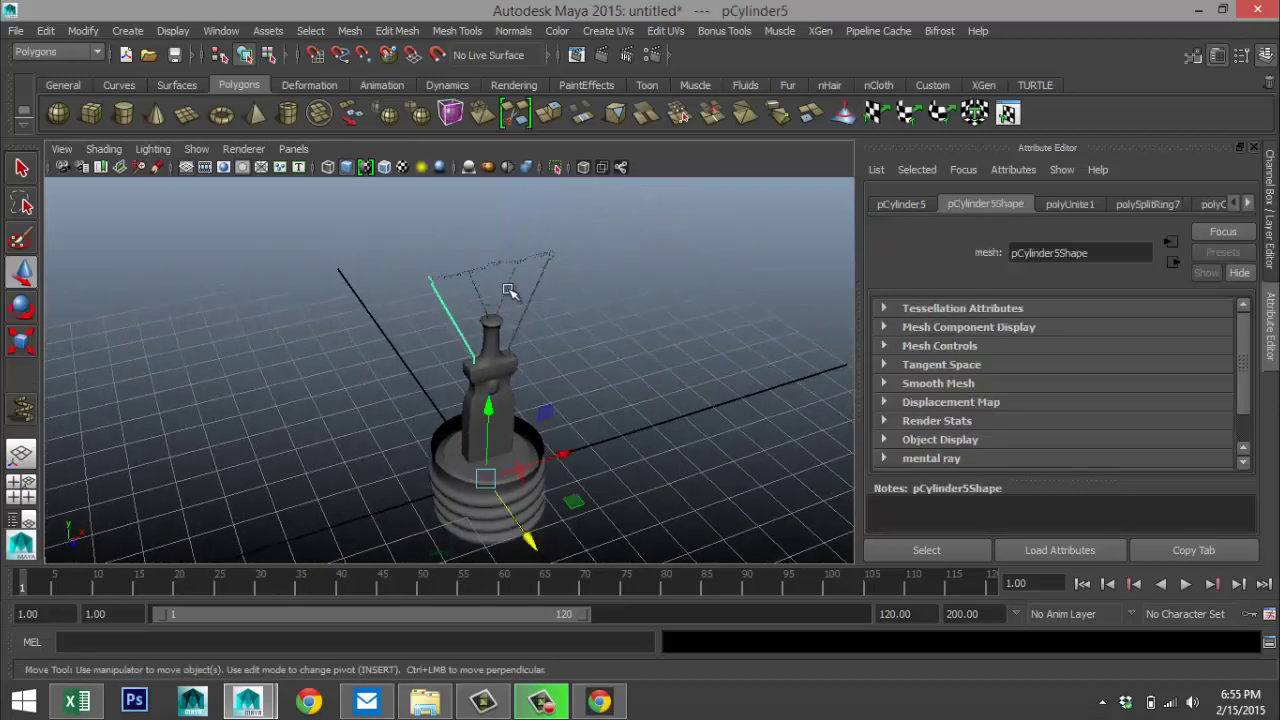
{"action": "scroll", "coordinate": [631, 383], "scroll_direction": "up", "scroll_amount": 6}
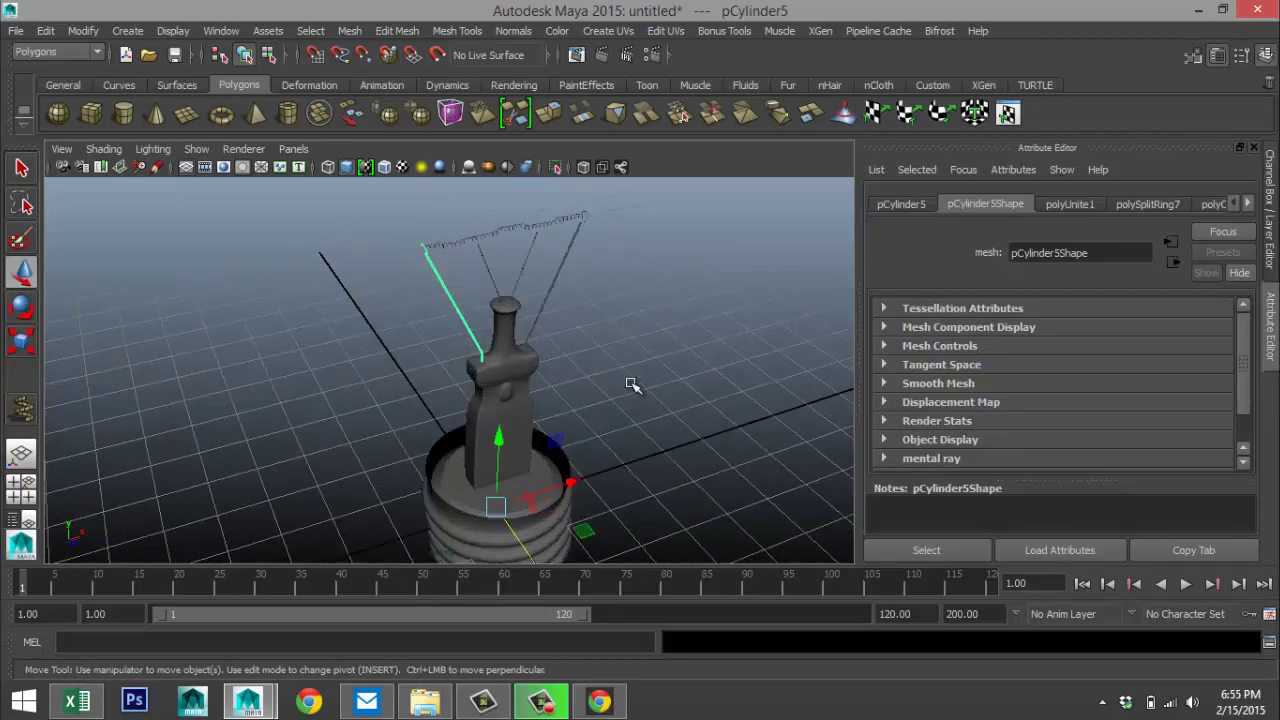
{"action": "middle_click_drag", "start_coordinate": [638, 367], "coordinate": [636, 490], "text": "alt"}
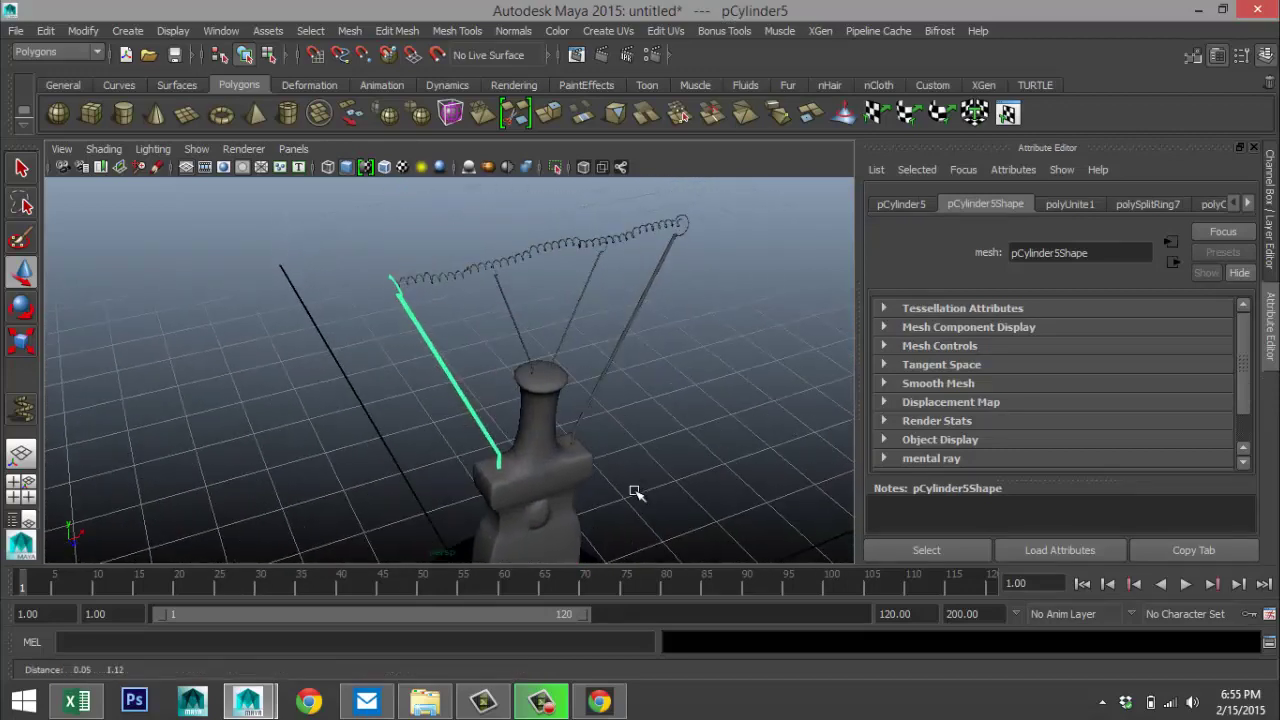
{"action": "left_click", "coordinate": [624, 344]}
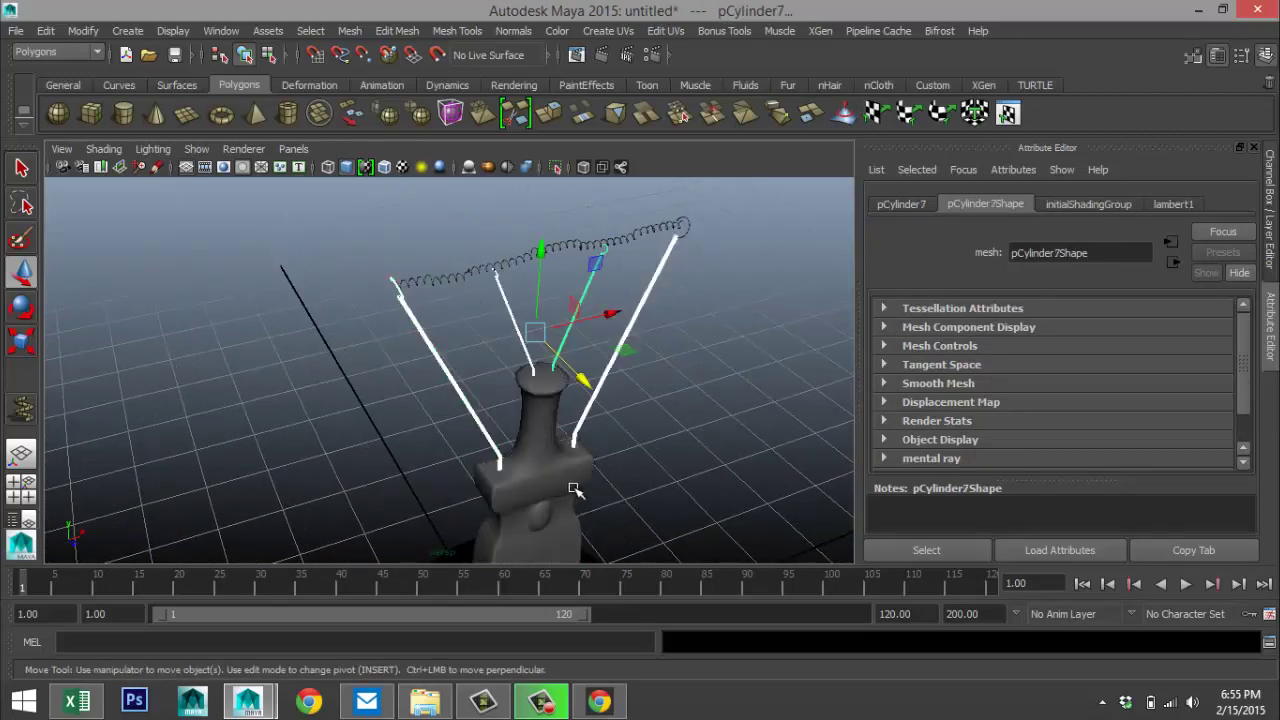
{"action": "right_click_drag", "start_coordinate": [640, 314], "coordinate": [645, 632]}
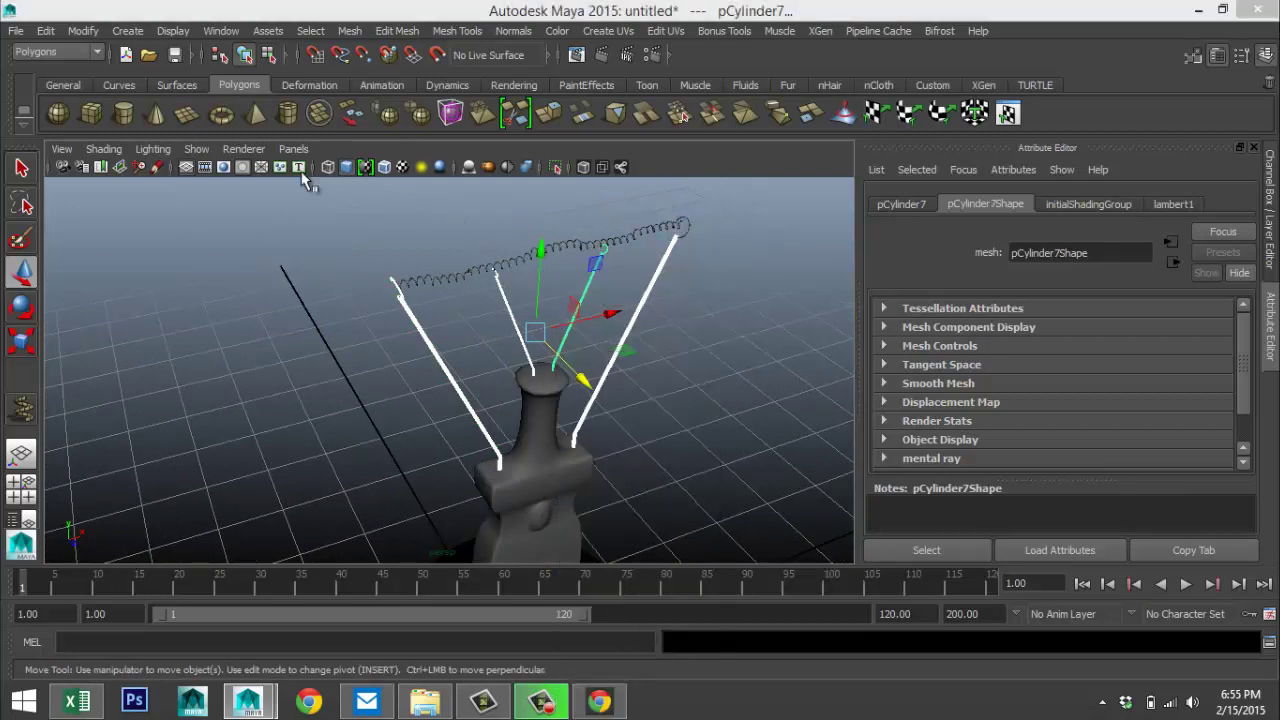
{"action": "type", "text": "mia"}
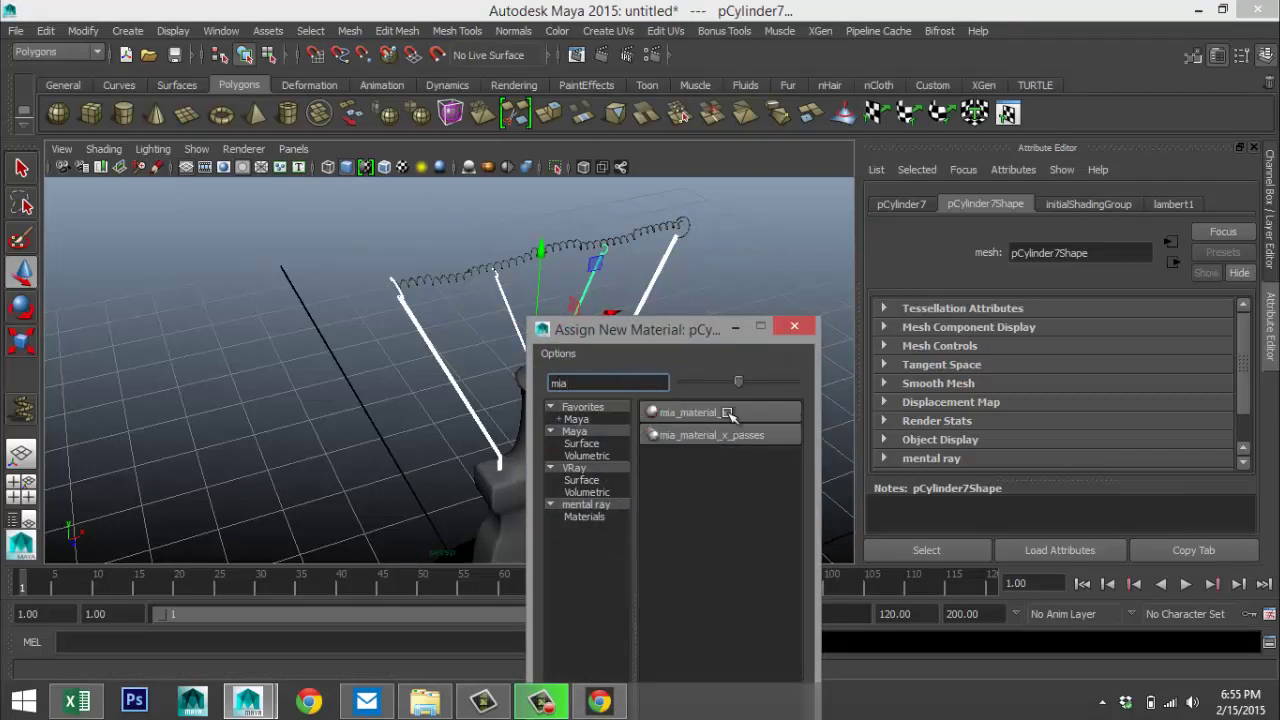
{"action": "left_click", "coordinate": [728, 411]}
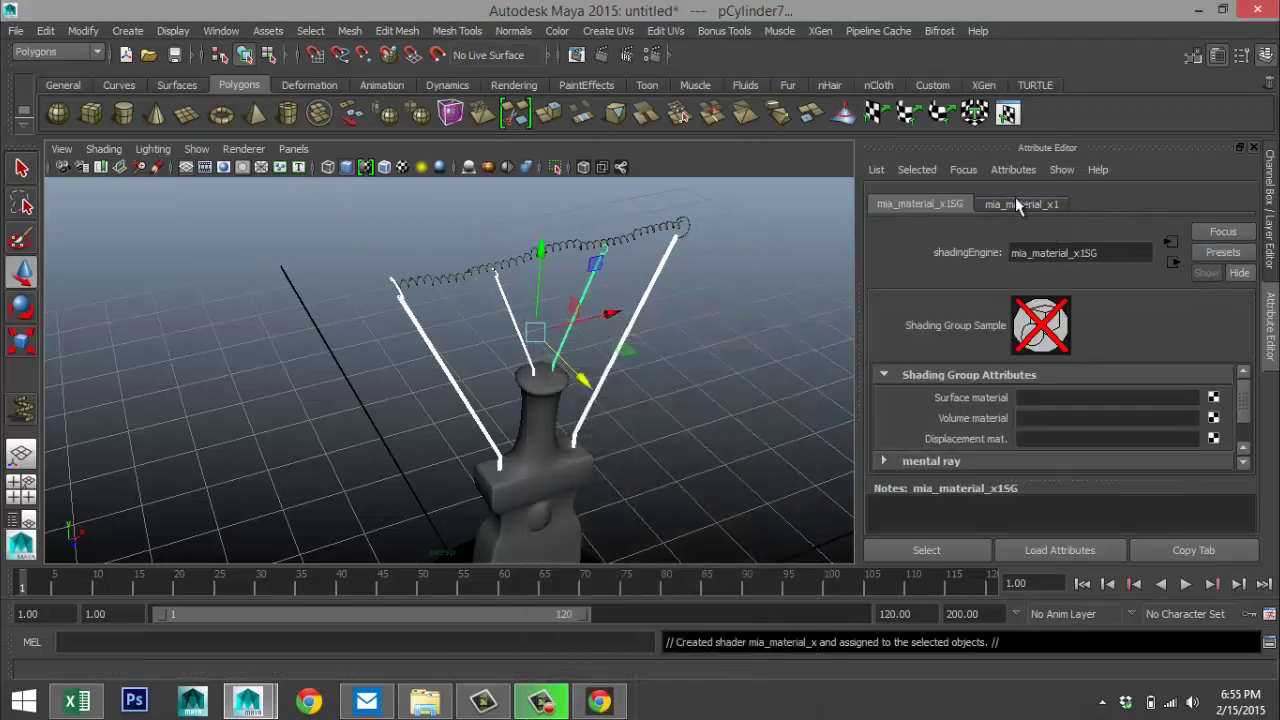
- Replace the wires' mia_material_x settings with the Chrome preset
{"action": "left_click", "coordinate": [1017, 204]}
{"action": "left_click", "coordinate": [1222, 253]}
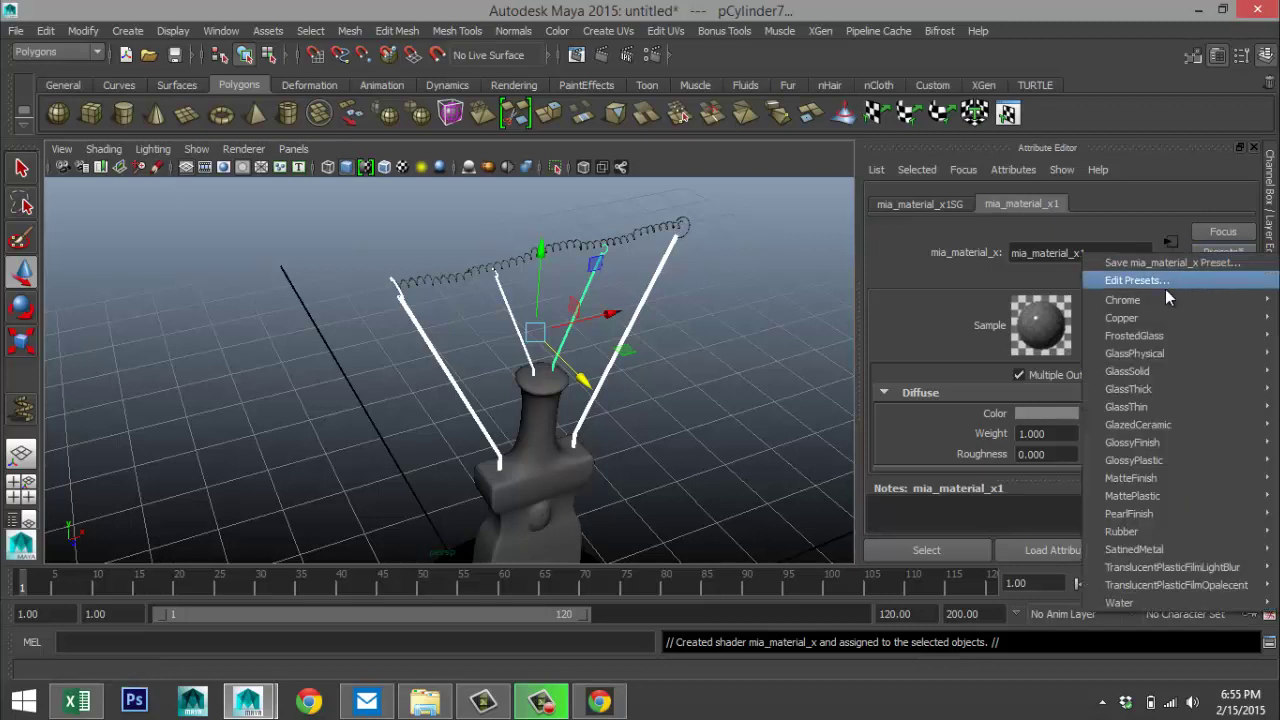
{"action": "mouse_move", "coordinate": [1160, 300]}
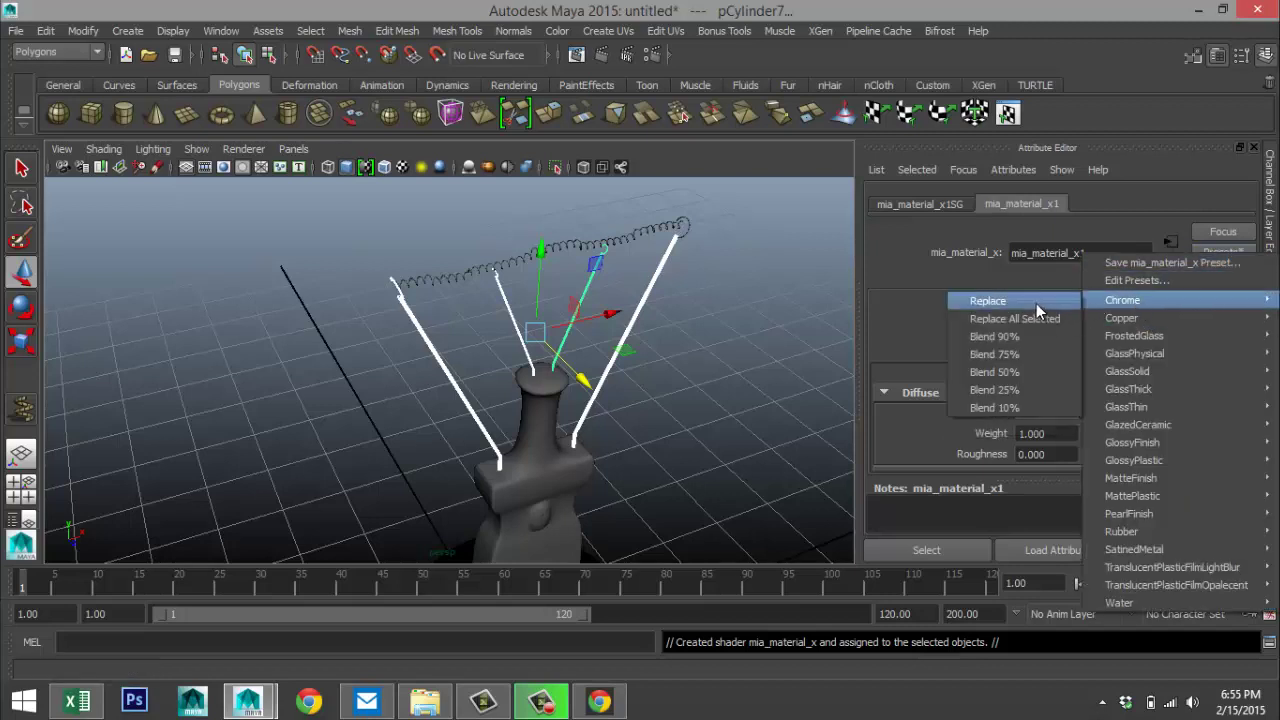
{"action": "left_click", "coordinate": [1036, 302]}
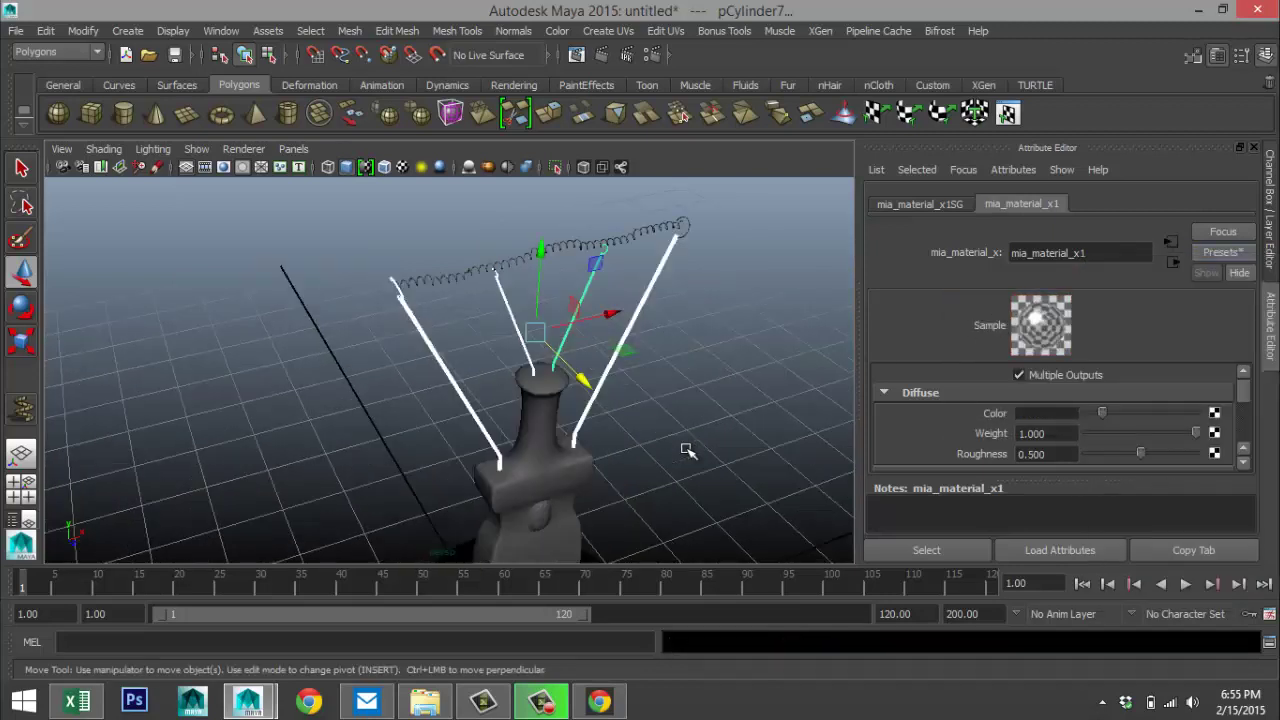
- Select the coiled filament helix and assign it a new Lambert material
{"action": "left_click", "coordinate": [455, 274]}
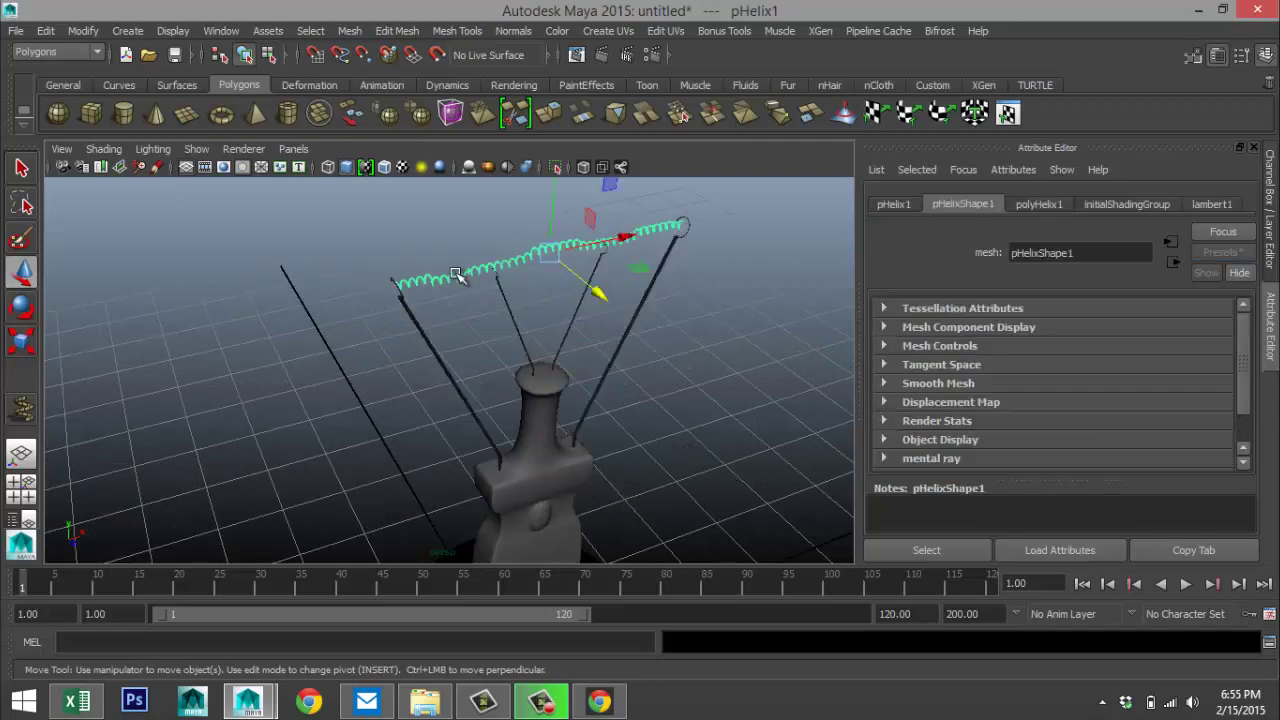
{"action": "right_click_drag", "start_coordinate": [455, 274], "coordinate": [470, 634]}
{"action": "left_click_drag", "start_coordinate": [601, 386], "coordinate": [447, 365]}
{"action": "type", "text": "la"}
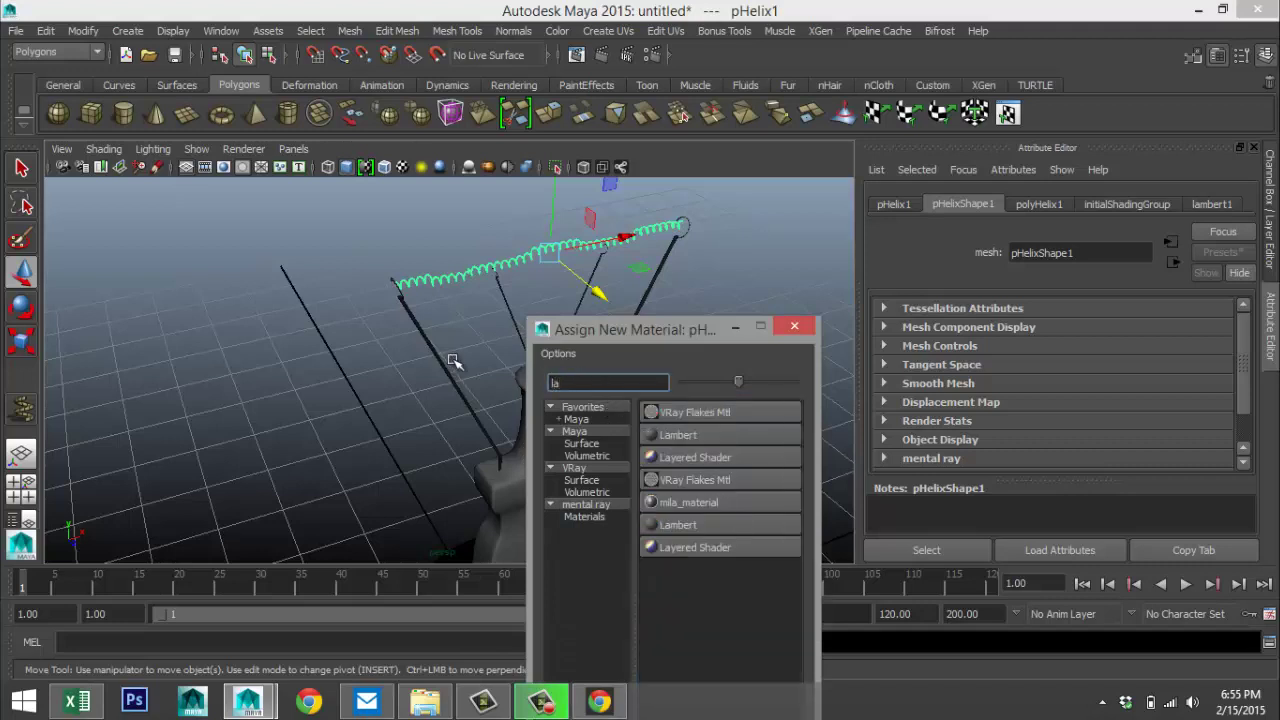
{"action": "left_click", "coordinate": [703, 436]}
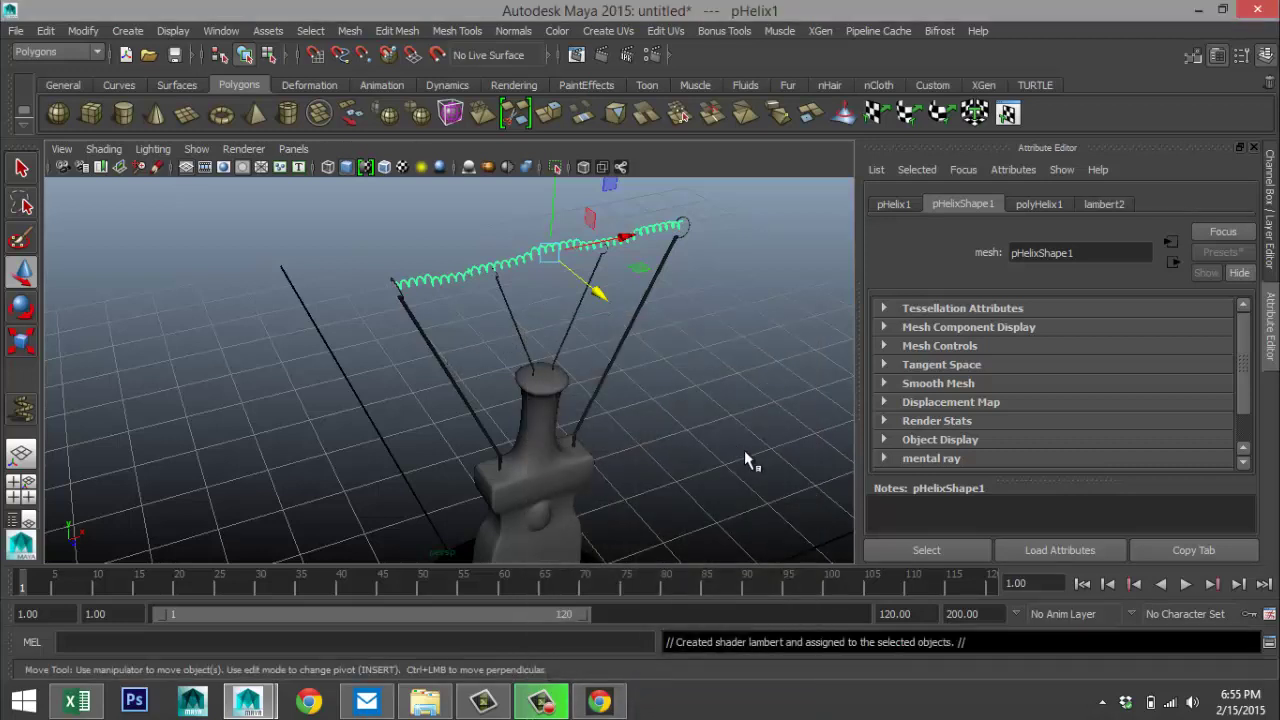
- Set the filament Lambert's colour to a bright orange with hue about 20.225, saturation 0.966 and value 0.772
{"action": "left_click", "coordinate": [1047, 417]}
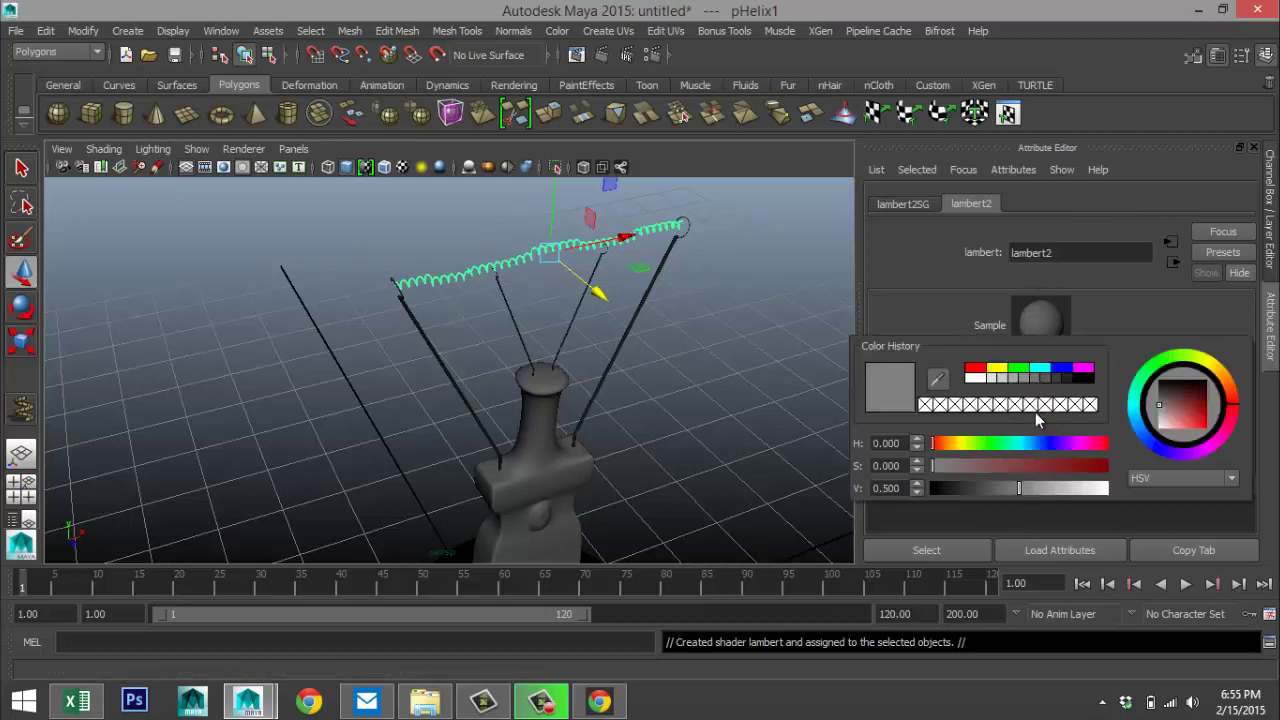
{"action": "left_click_drag", "start_coordinate": [946, 445], "coordinate": [1092, 473]}
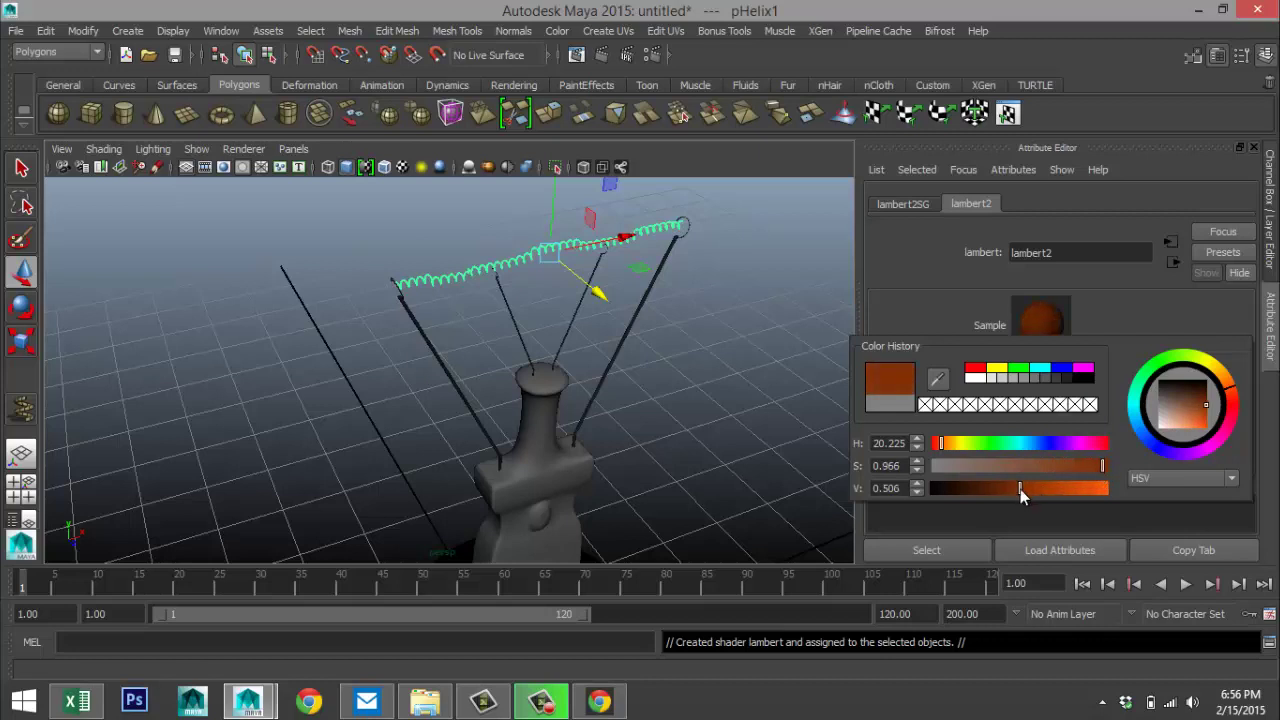
{"action": "left_click_drag", "start_coordinate": [1020, 489], "coordinate": [1065, 490]}
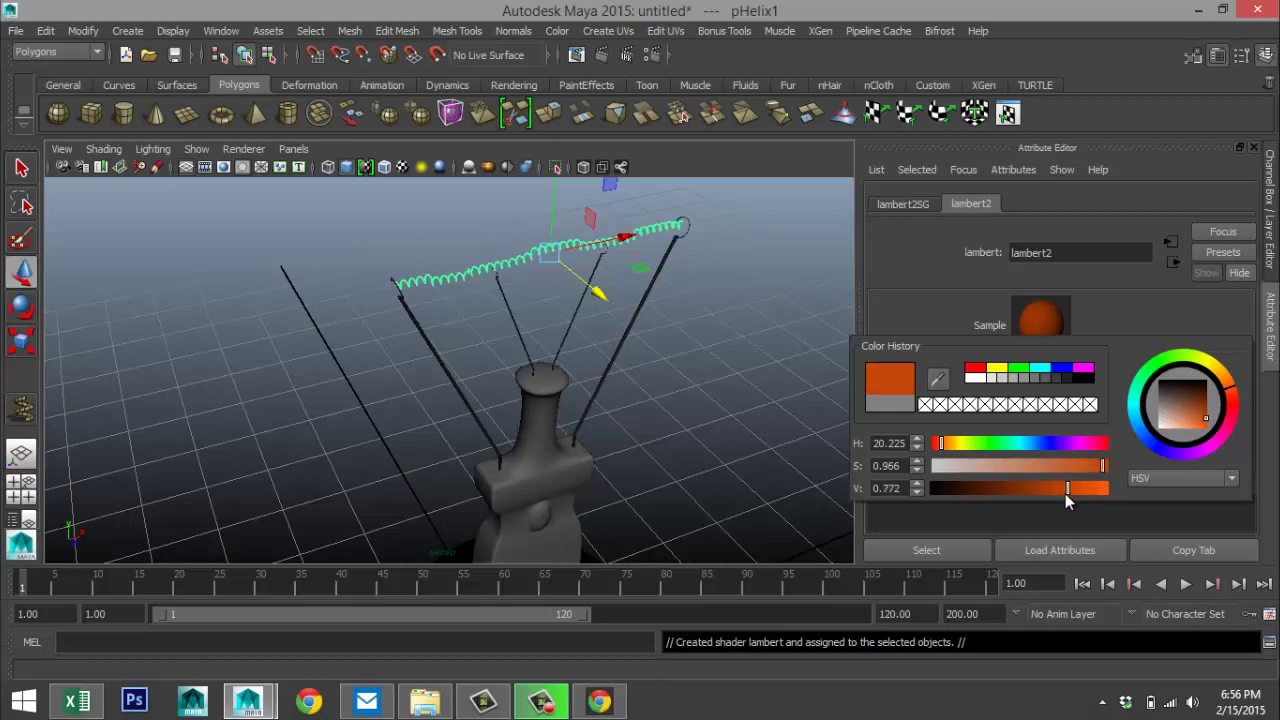
{"action": "left_click", "coordinate": [990, 514]}
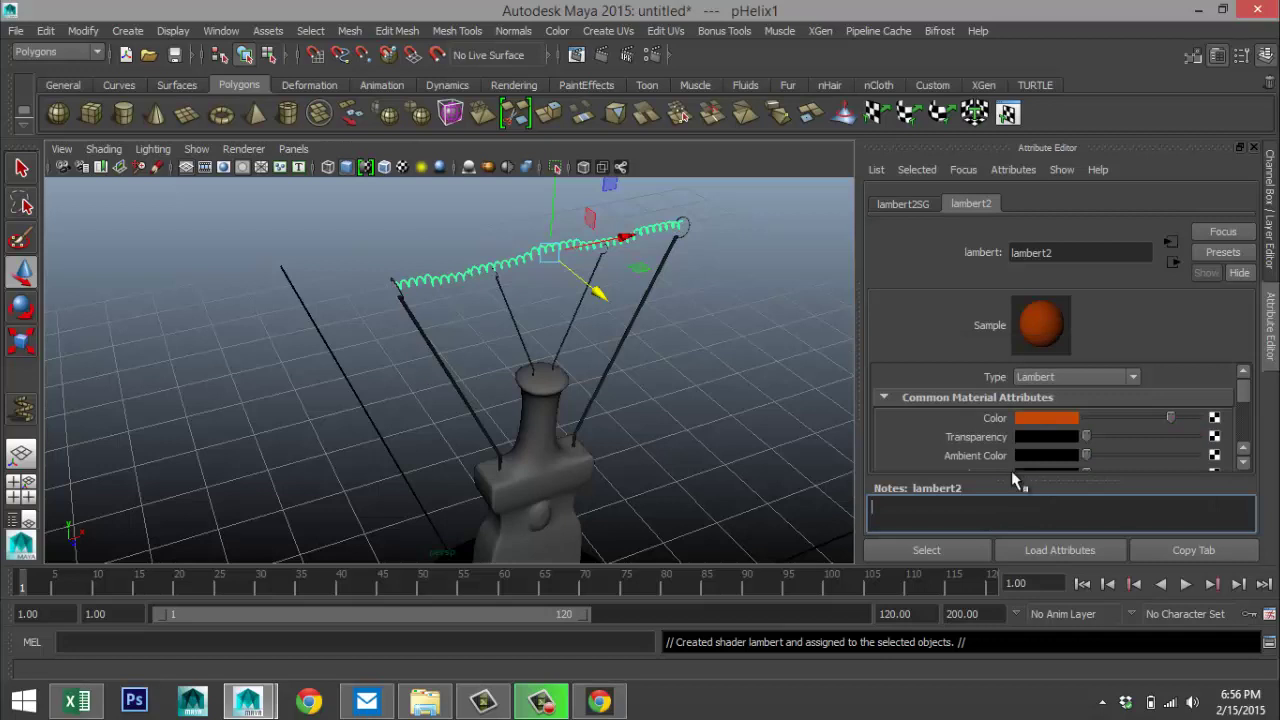
- Set the filament Lambert's Glow Intensity to 1 in its Special Effects attributes
{"action": "scroll", "coordinate": [939, 432], "scroll_direction": "down", "scroll_amount": 5}
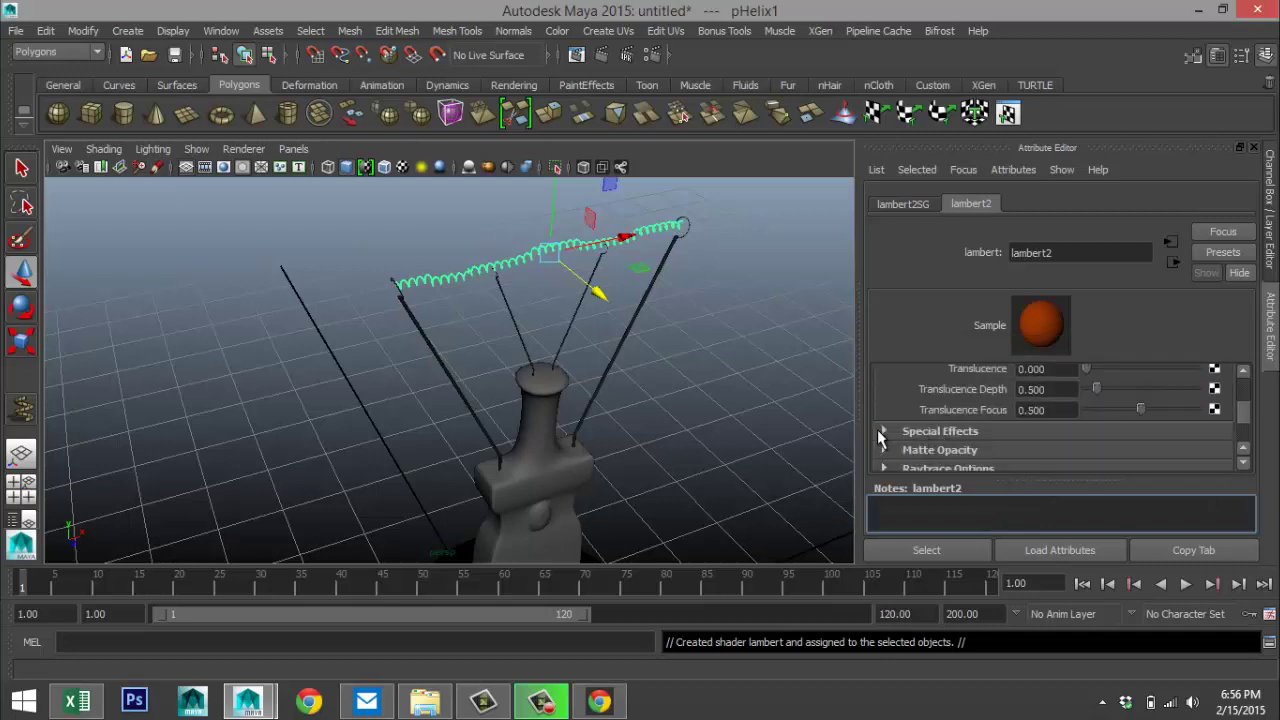
{"action": "left_click", "coordinate": [882, 431]}
{"action": "scroll", "coordinate": [954, 433], "scroll_direction": "down", "scroll_amount": 1}
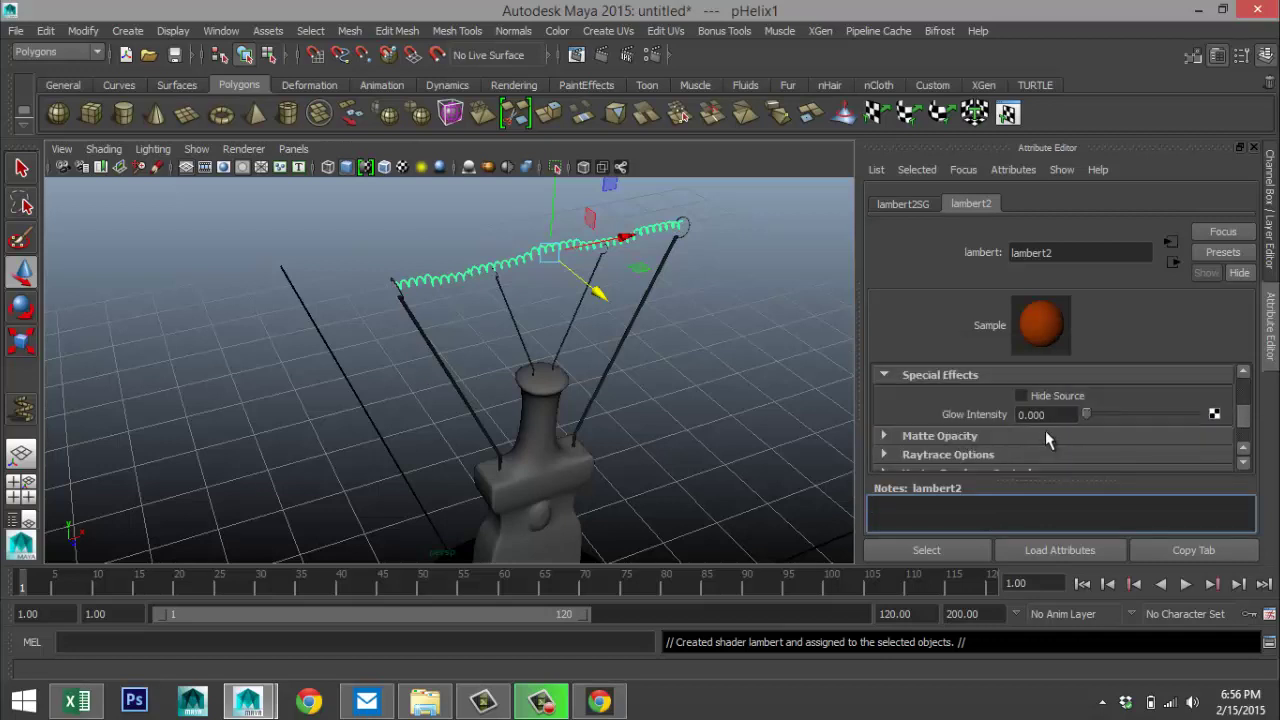
{"action": "left_click_drag", "start_coordinate": [1068, 414], "coordinate": [915, 410]}
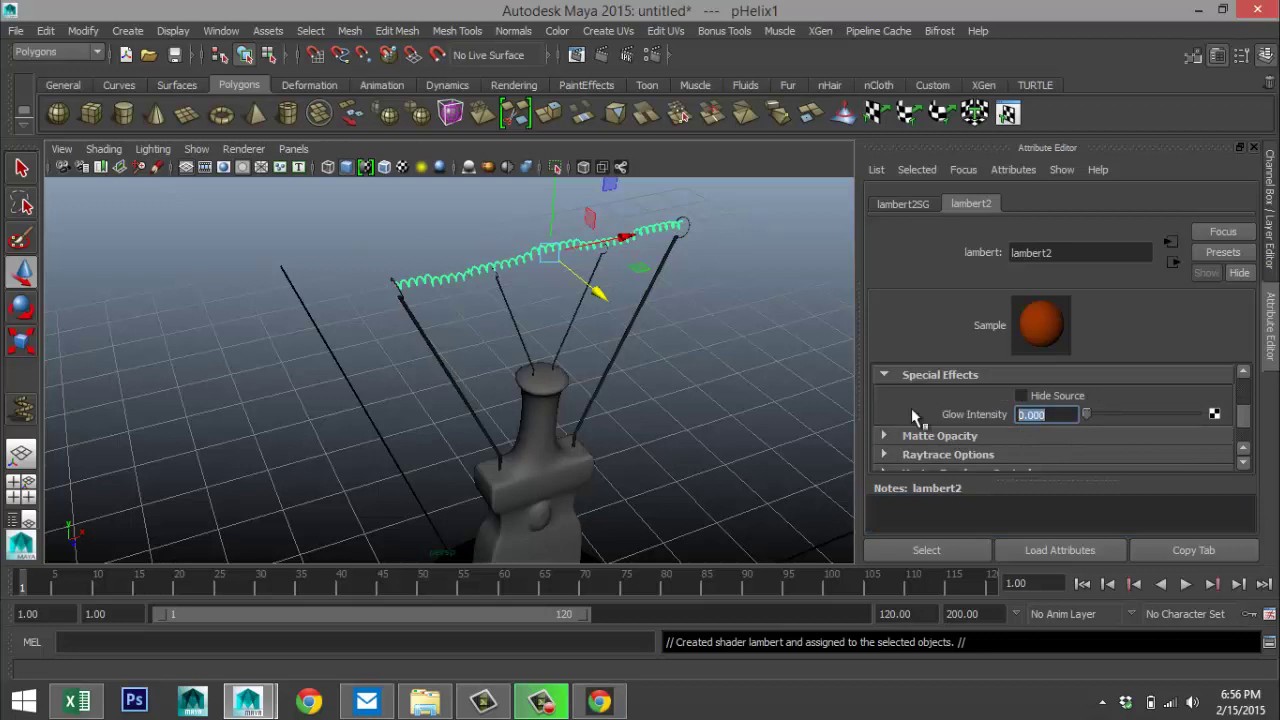
{"action": "type", "text": "1"}
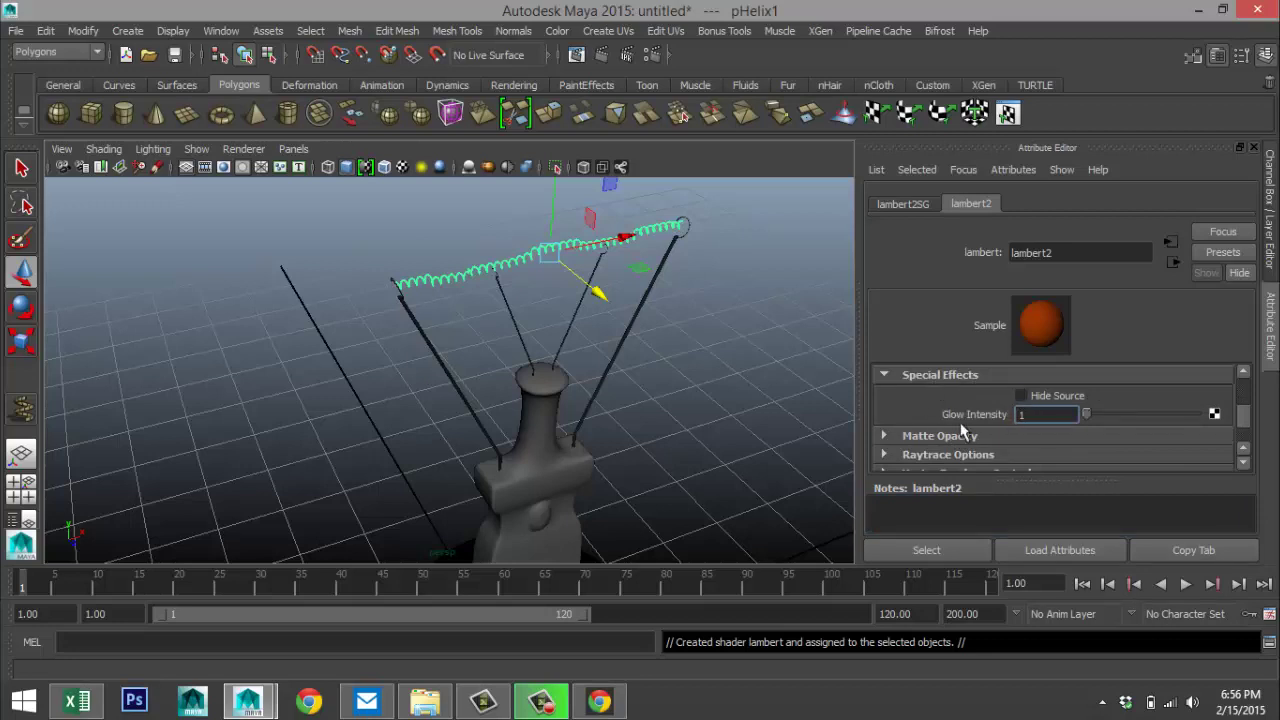
- Select the glass support that holds the wires and assign it a new mia_material_x material
{"action": "left_click", "coordinate": [735, 365]}
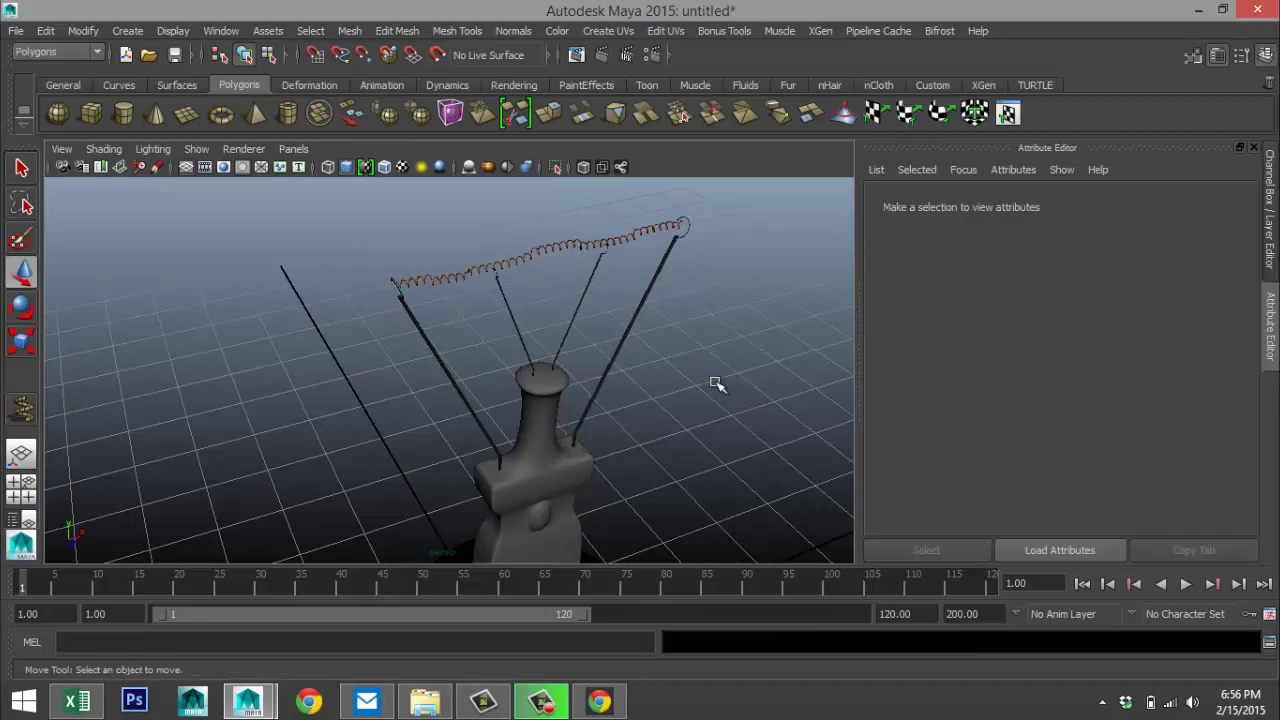
{"action": "left_click", "coordinate": [527, 455]}
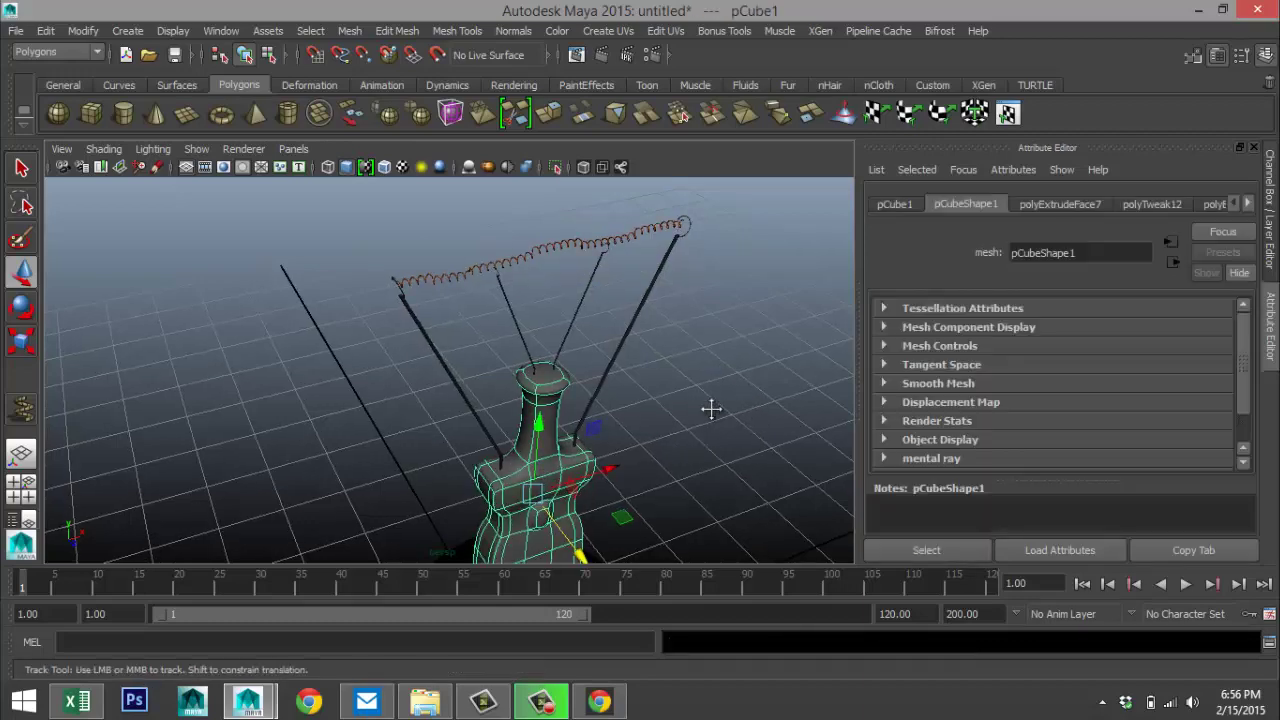
{"action": "middle_click_drag", "start_coordinate": [709, 409], "coordinate": [669, 292], "text": "alt"}
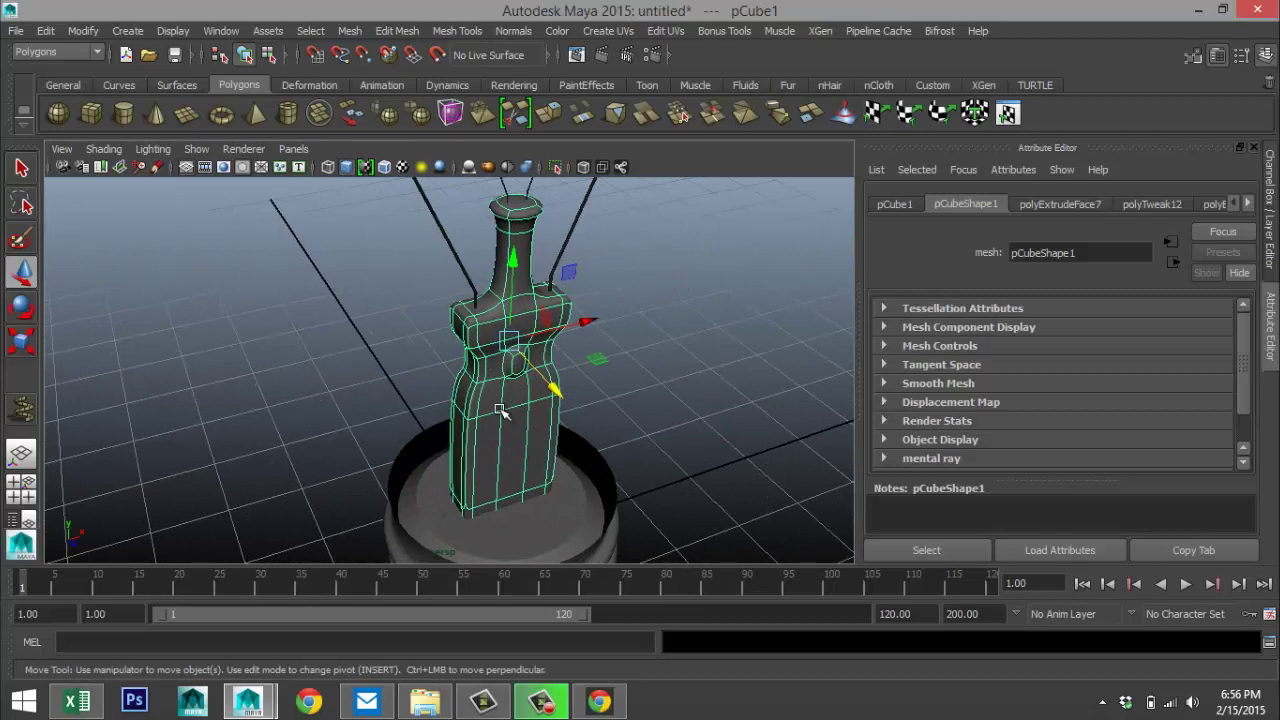
{"action": "right_click_drag", "start_coordinate": [500, 410], "coordinate": [505, 631]}
{"action": "left_click_drag", "start_coordinate": [632, 386], "coordinate": [398, 386]}
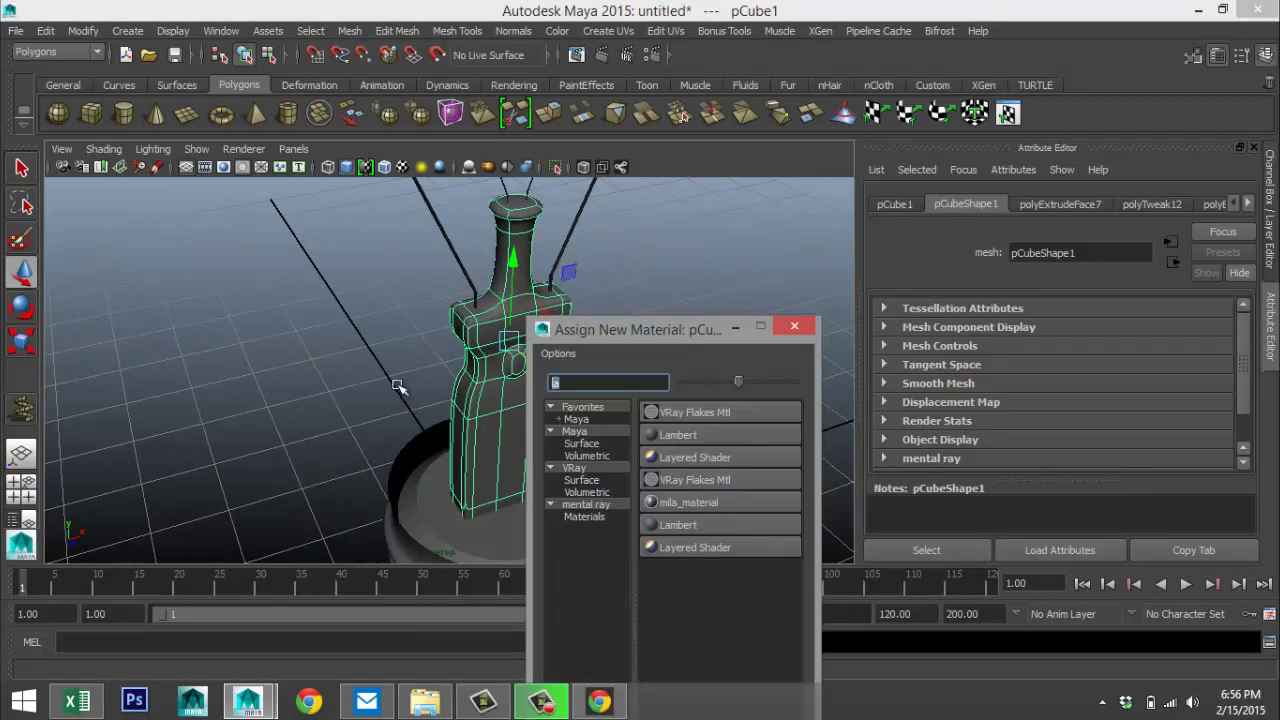
{"action": "type", "text": "mia"}
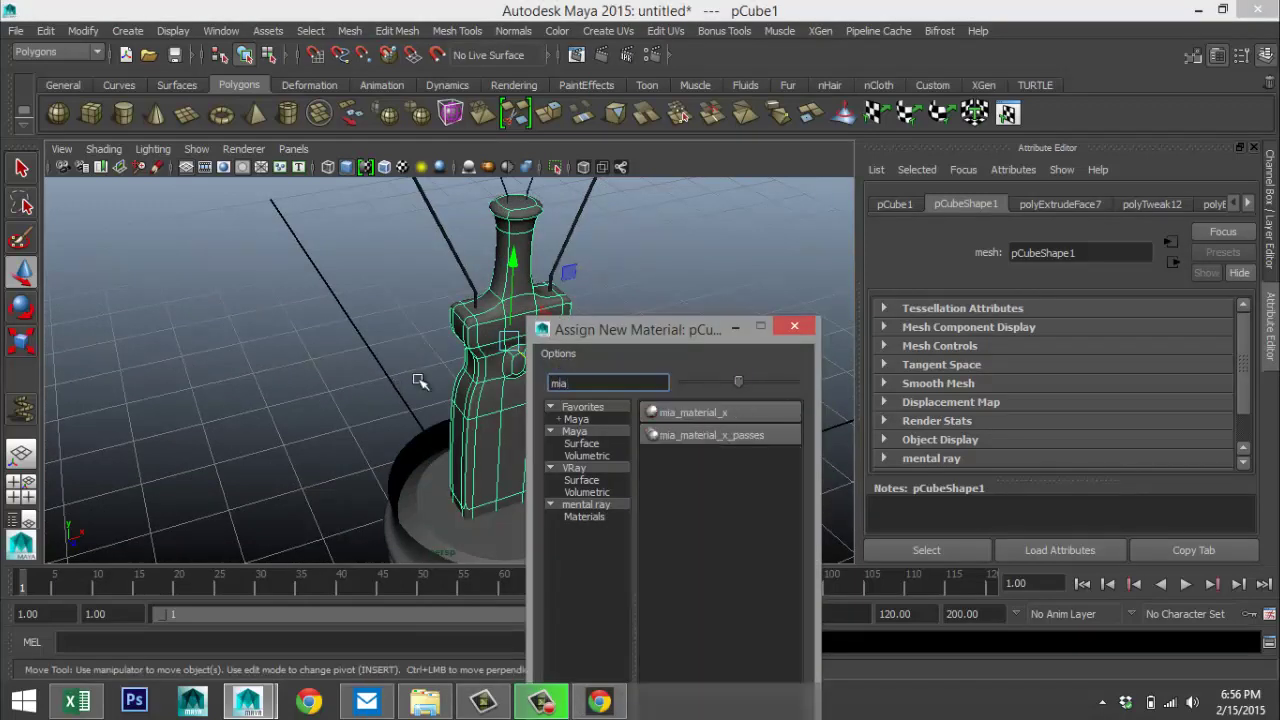
{"action": "left_click", "coordinate": [740, 416]}
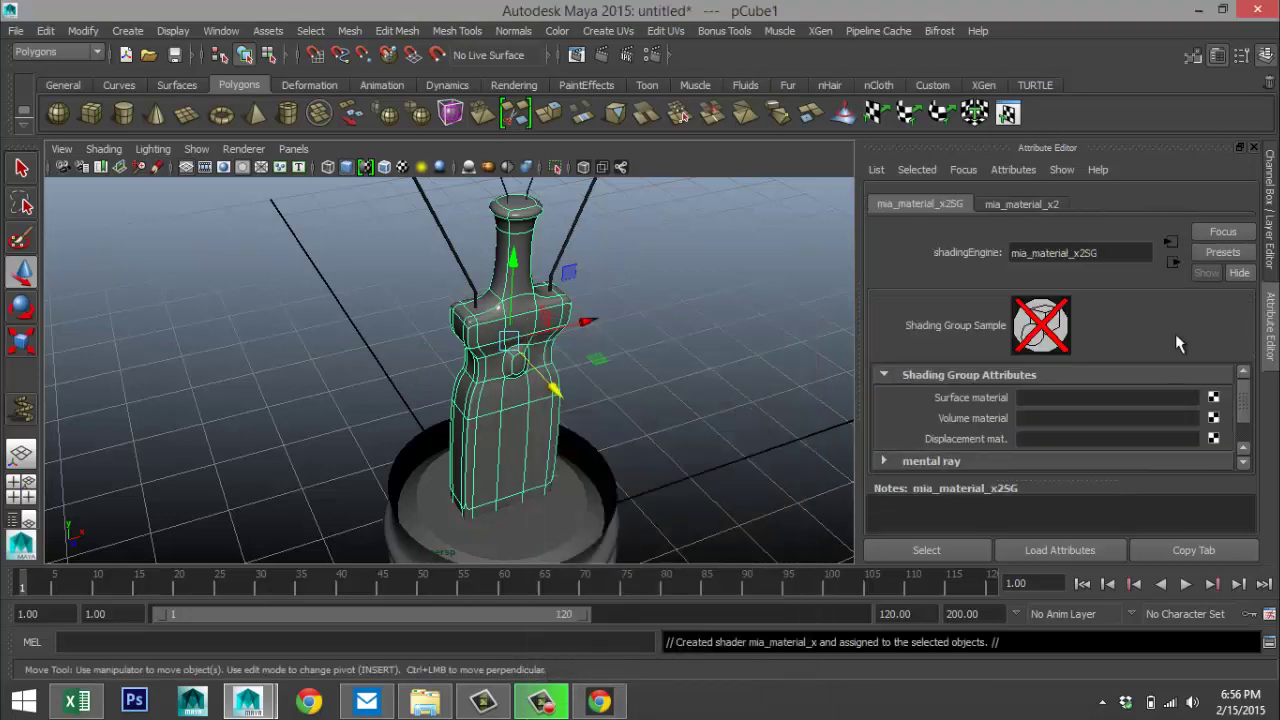
- Replace the support's mia_material_x settings with the GlassSolid preset
{"action": "left_click", "coordinate": [1020, 204]}
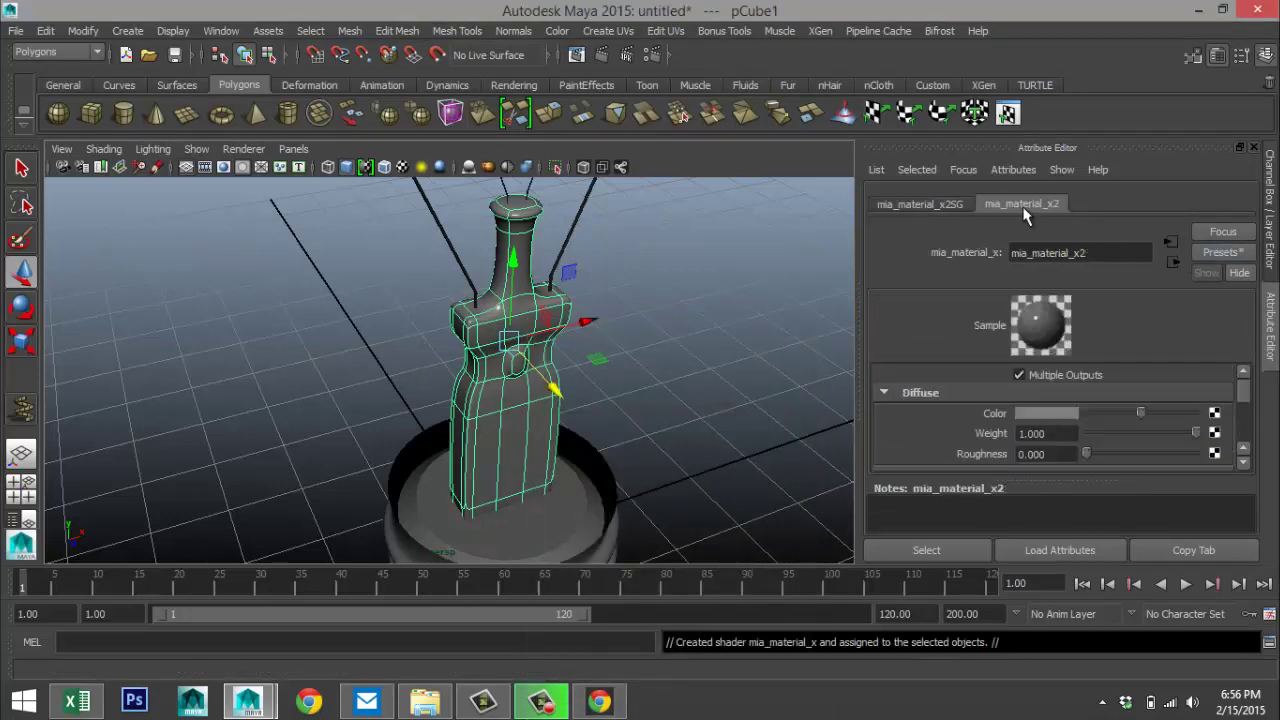
{"action": "left_click", "coordinate": [1221, 252]}
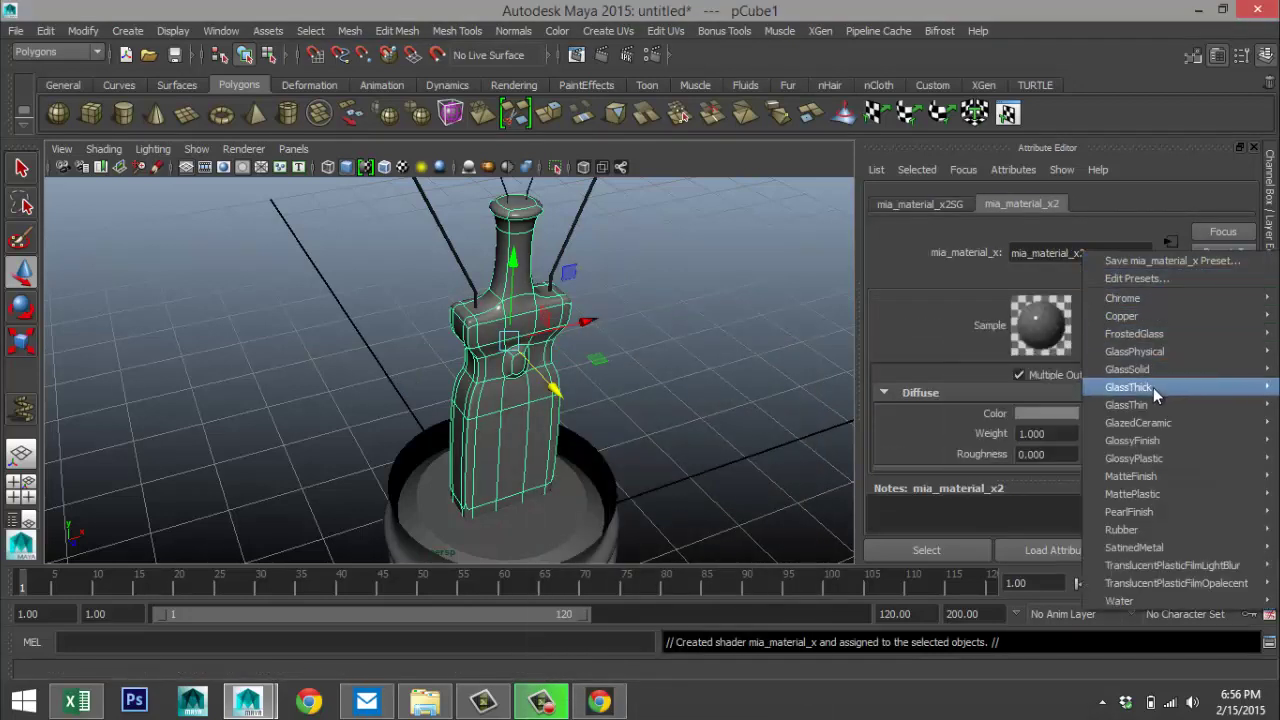
{"action": "mouse_move", "coordinate": [1128, 370]}
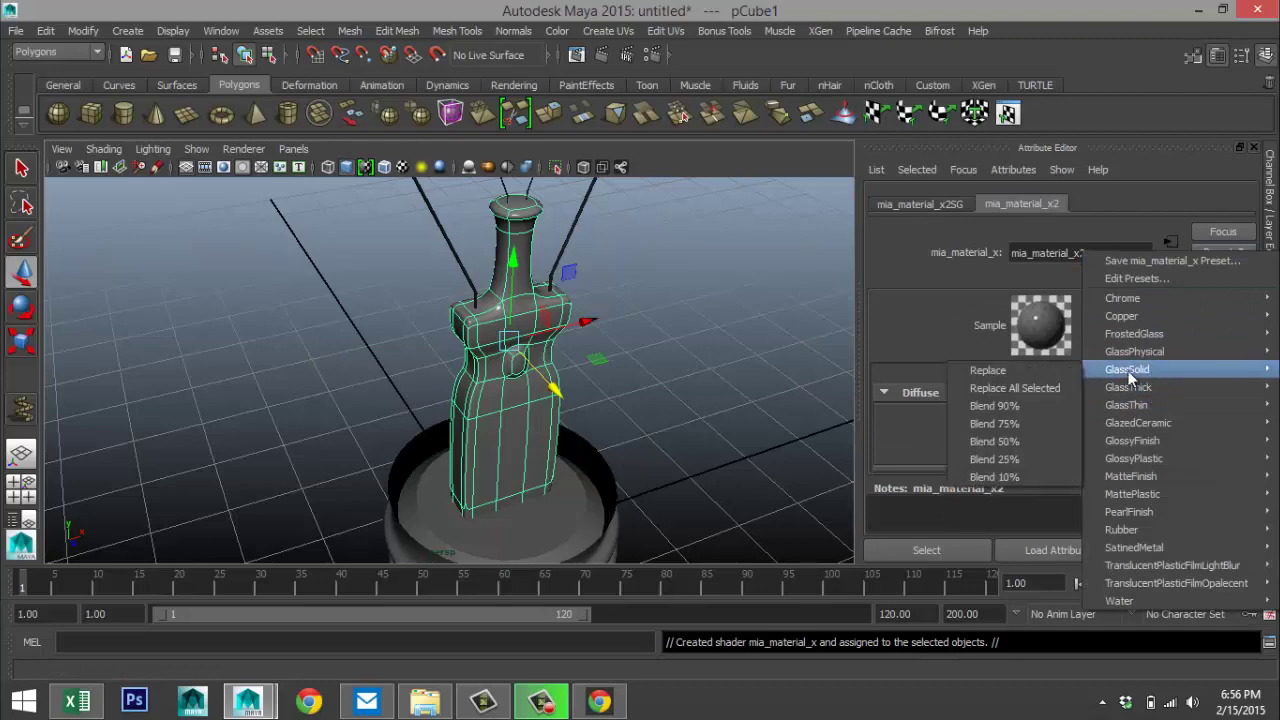
{"action": "left_click", "coordinate": [1035, 377]}
- Select the disc inside the screw cap's opening and assign it a new mia_material_x material
{"action": "scroll", "coordinate": [680, 430], "scroll_direction": "down", "scroll_amount": 3}
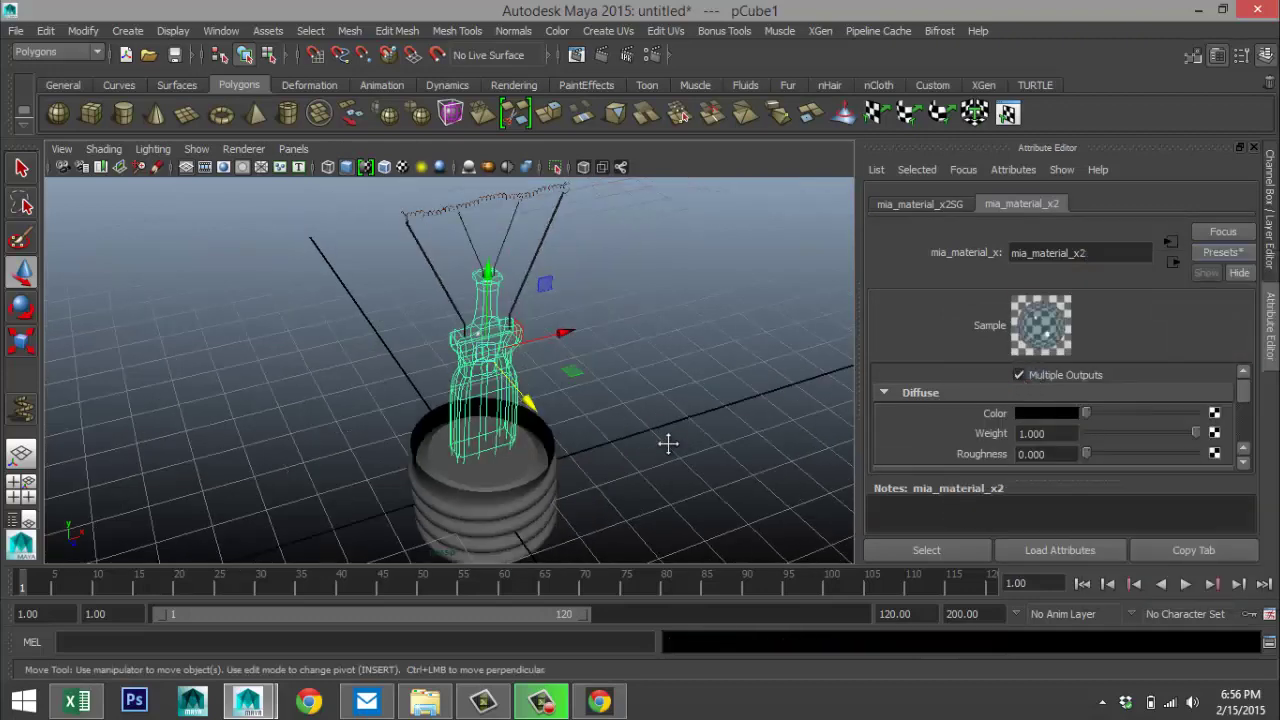
{"action": "scroll", "coordinate": [646, 372], "scroll_direction": "up", "scroll_amount": 5}
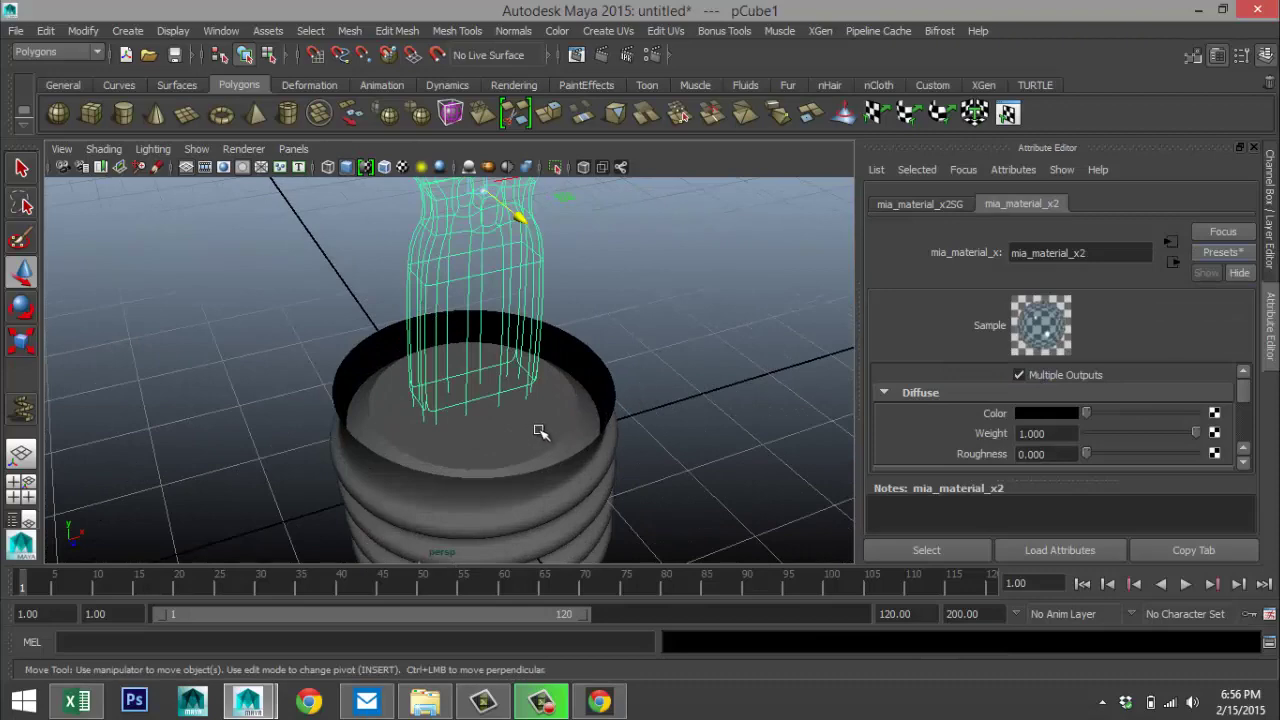
{"action": "left_click", "coordinate": [542, 428]}
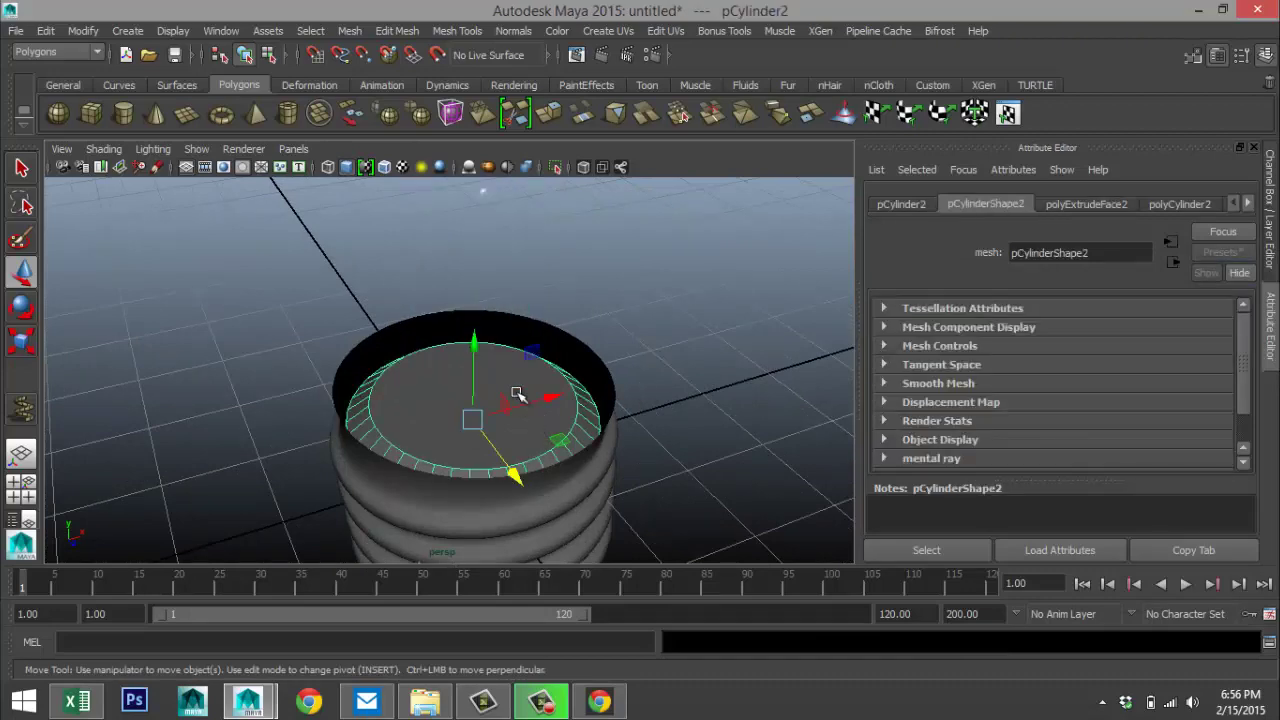
{"action": "left_click_drag", "start_coordinate": [577, 286], "coordinate": [623, 414], "text": "alt"}
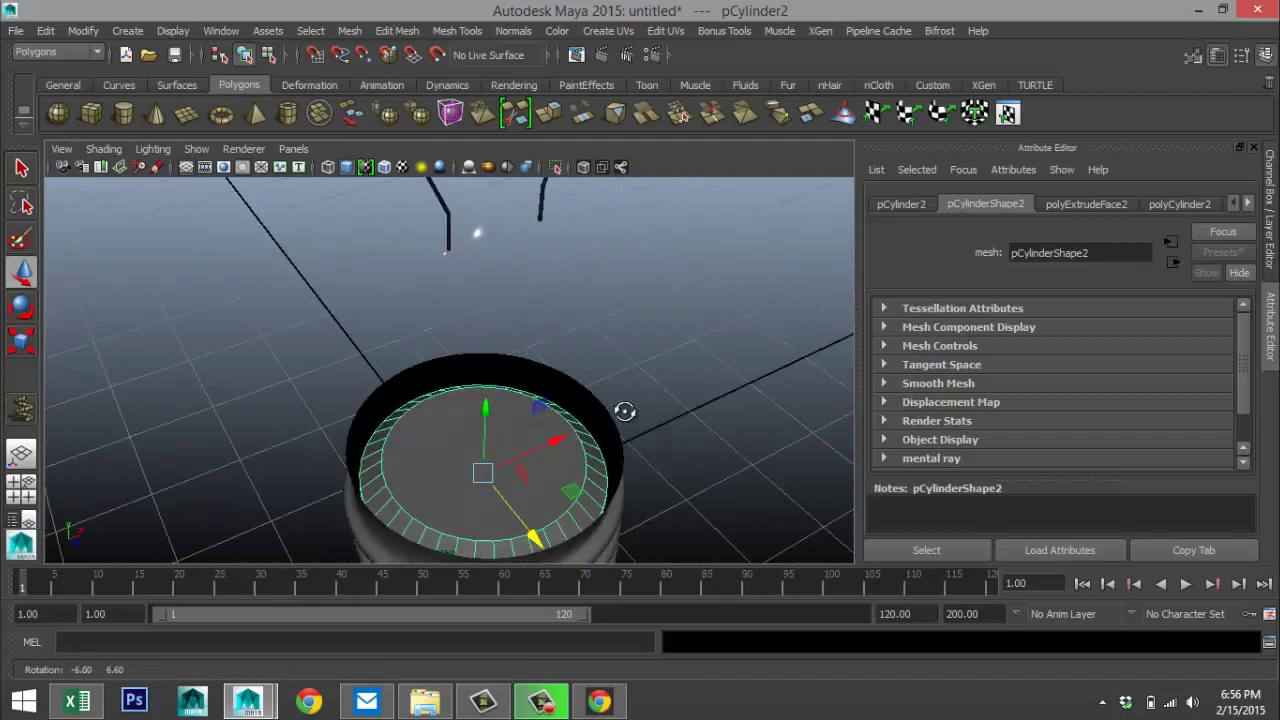
{"action": "right_click_drag", "start_coordinate": [547, 425], "coordinate": [580, 631]}
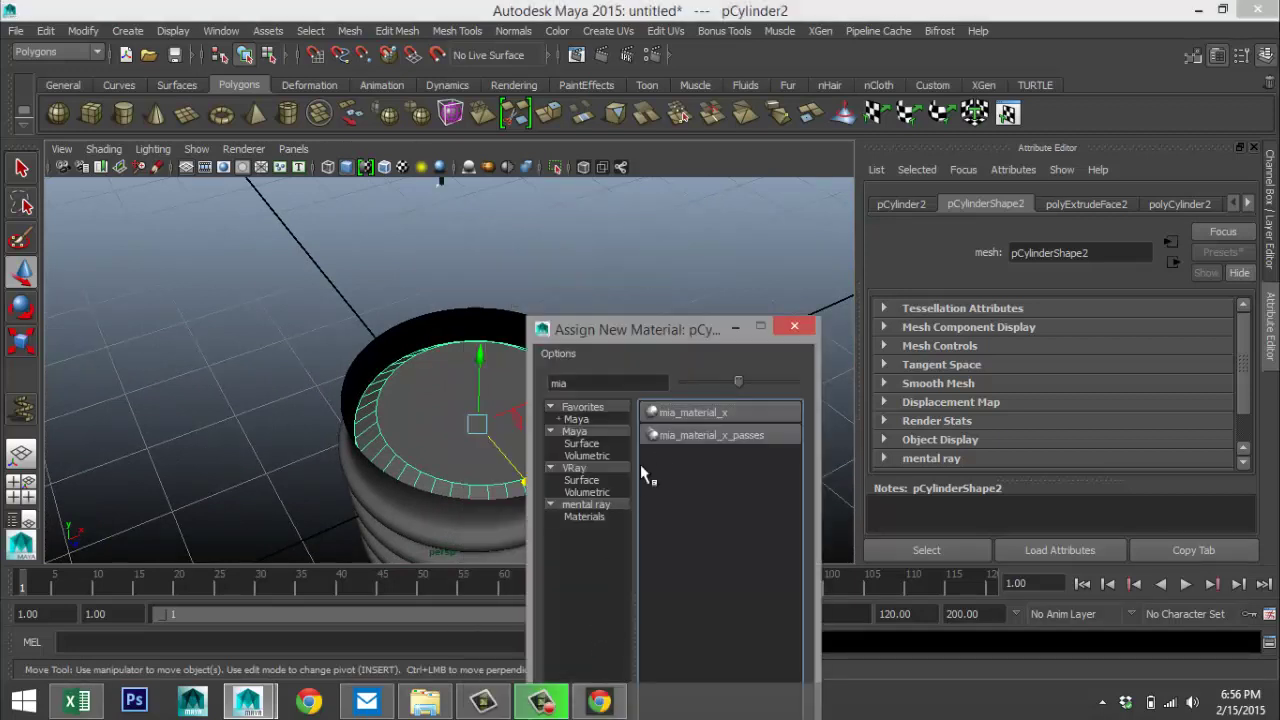
{"action": "left_click", "coordinate": [695, 414]}
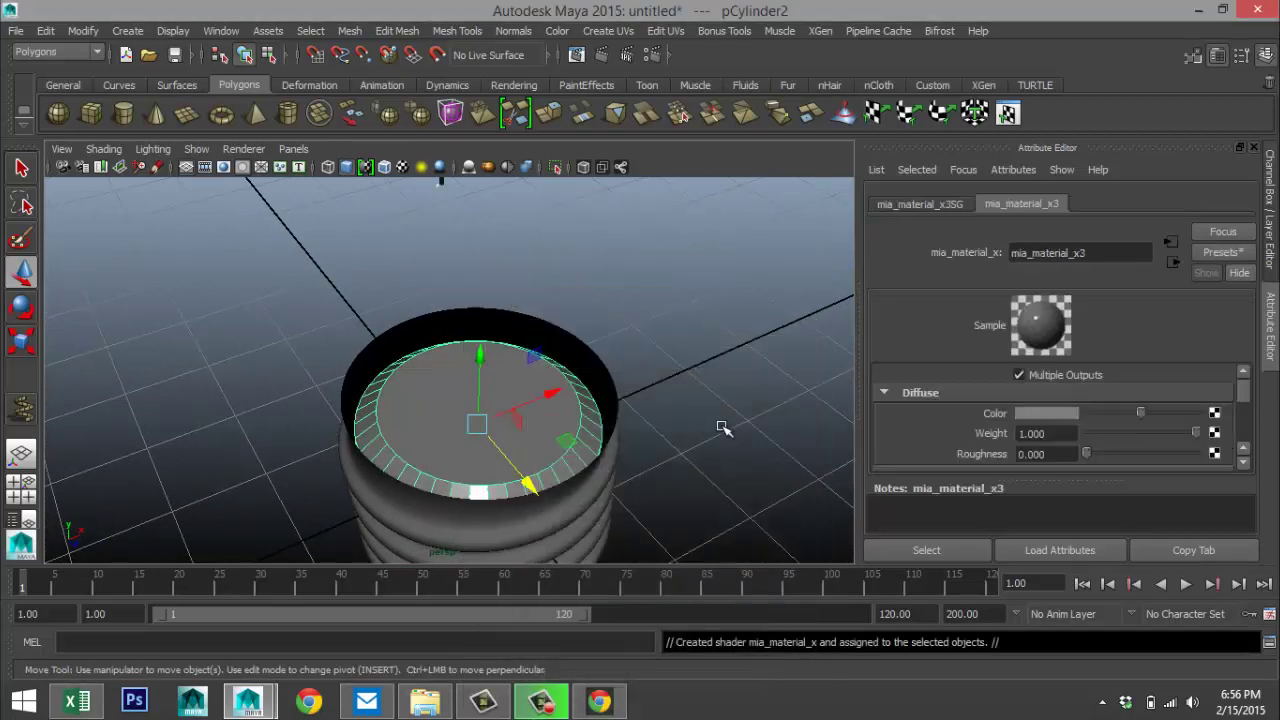
- Replace the disc material's settings with the Copper preset and darken its diffuse colour to a dark brown
{"action": "left_click", "coordinate": [1222, 253]}
{"action": "mouse_move", "coordinate": [1131, 318]}
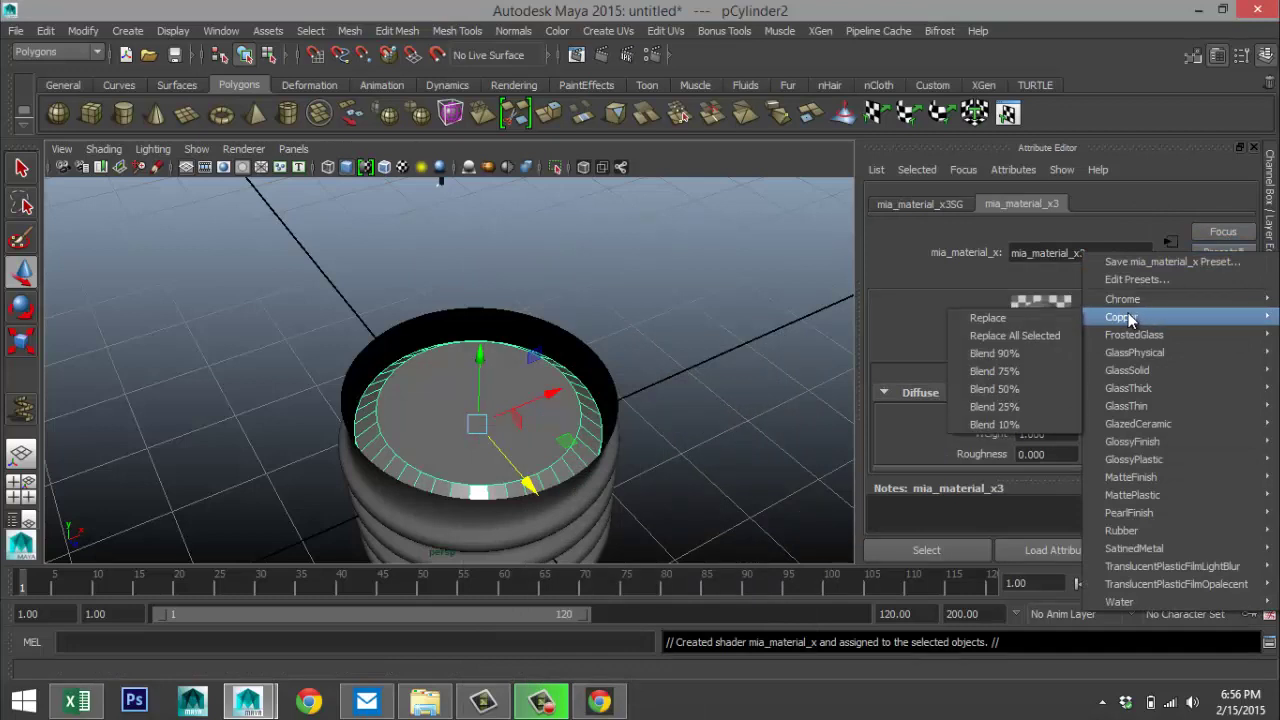
{"action": "left_click", "coordinate": [1037, 318]}
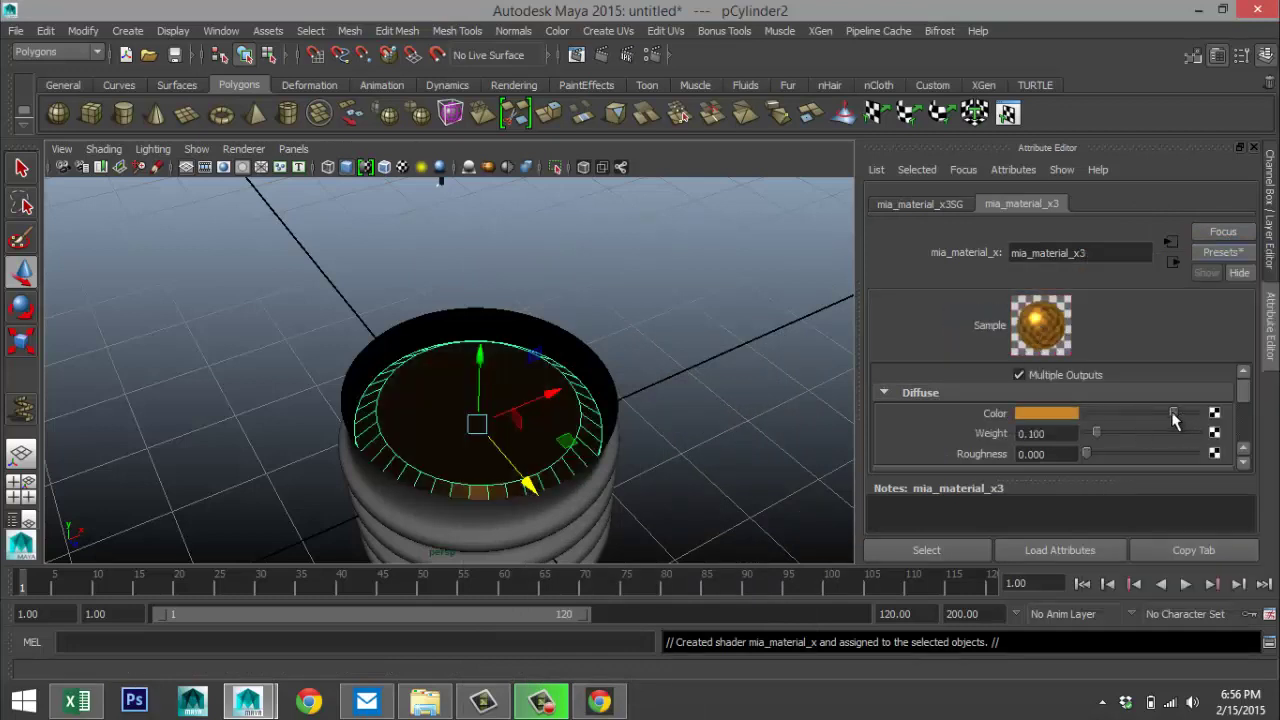
{"action": "left_click_drag", "start_coordinate": [1173, 414], "coordinate": [1117, 414]}
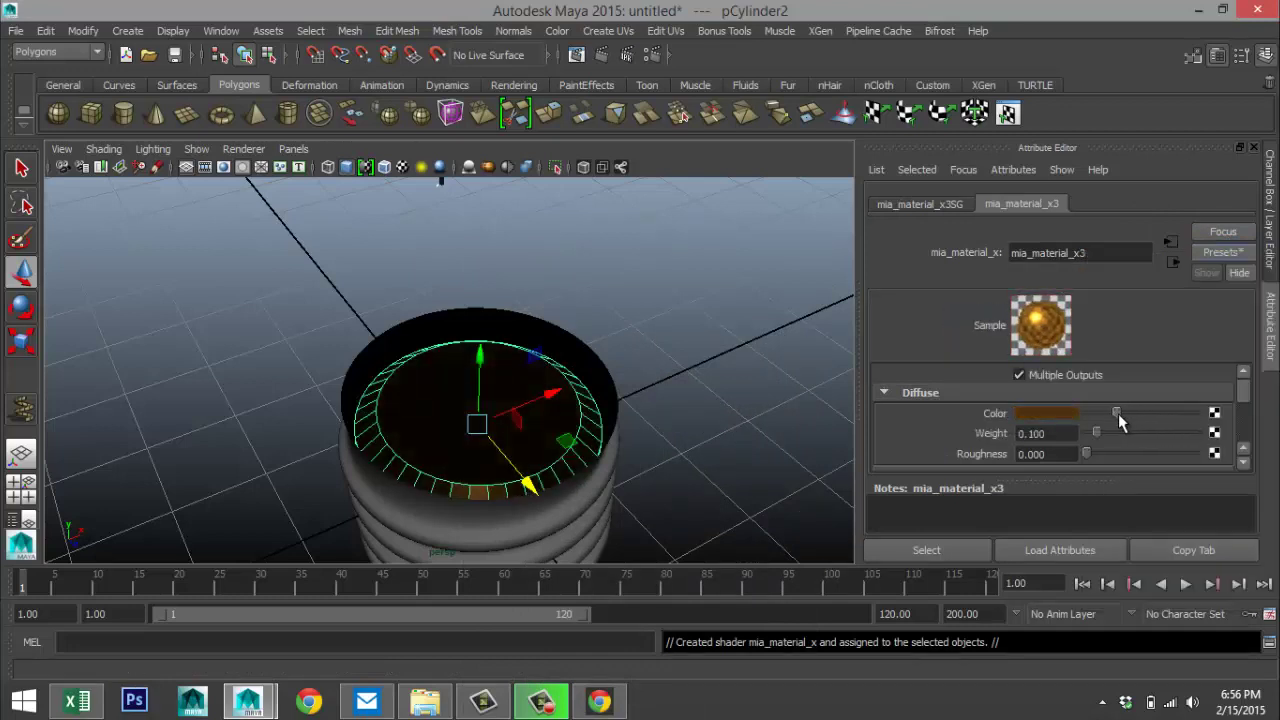
- Select the threaded screw cap and assign it a new mia_material_x material
{"action": "middle_click_drag", "start_coordinate": [737, 414], "coordinate": [714, 291], "text": "alt"}
{"action": "scroll", "coordinate": [714, 291], "scroll_direction": "up", "scroll_amount": 2}
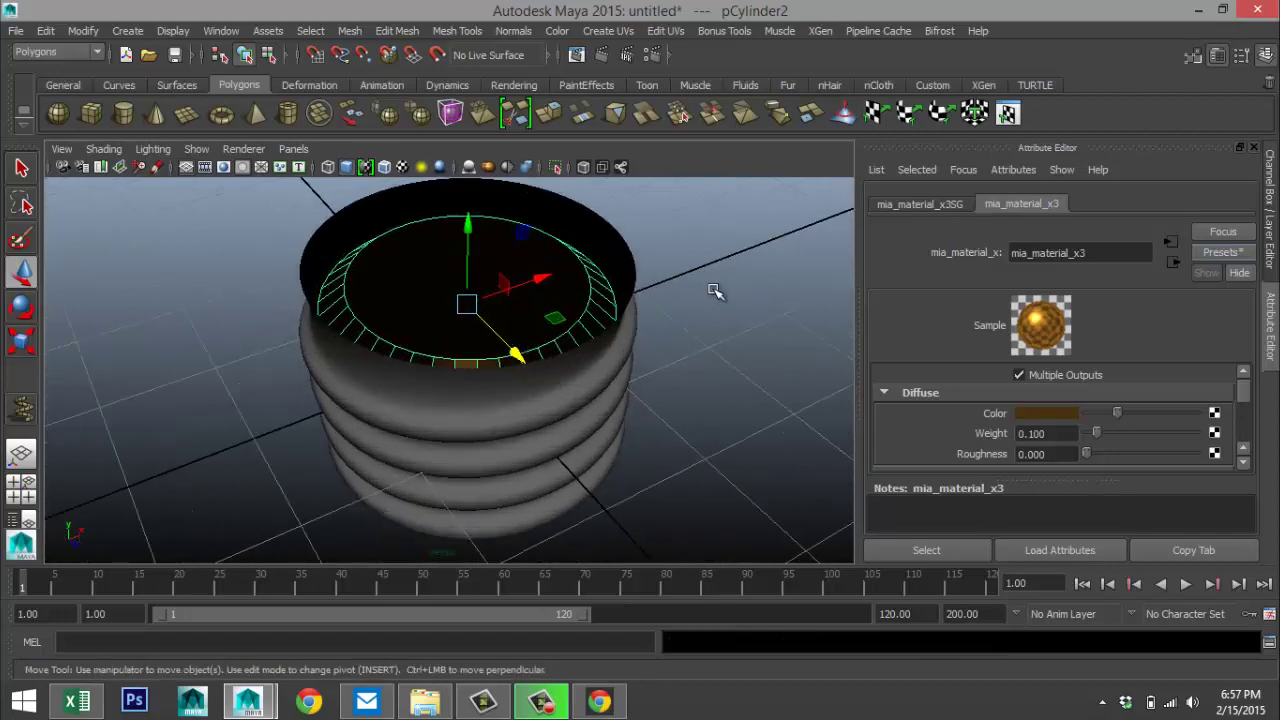
{"action": "left_click_drag", "start_coordinate": [706, 369], "coordinate": [592, 450], "text": "alt"}
{"action": "left_click", "coordinate": [615, 465]}
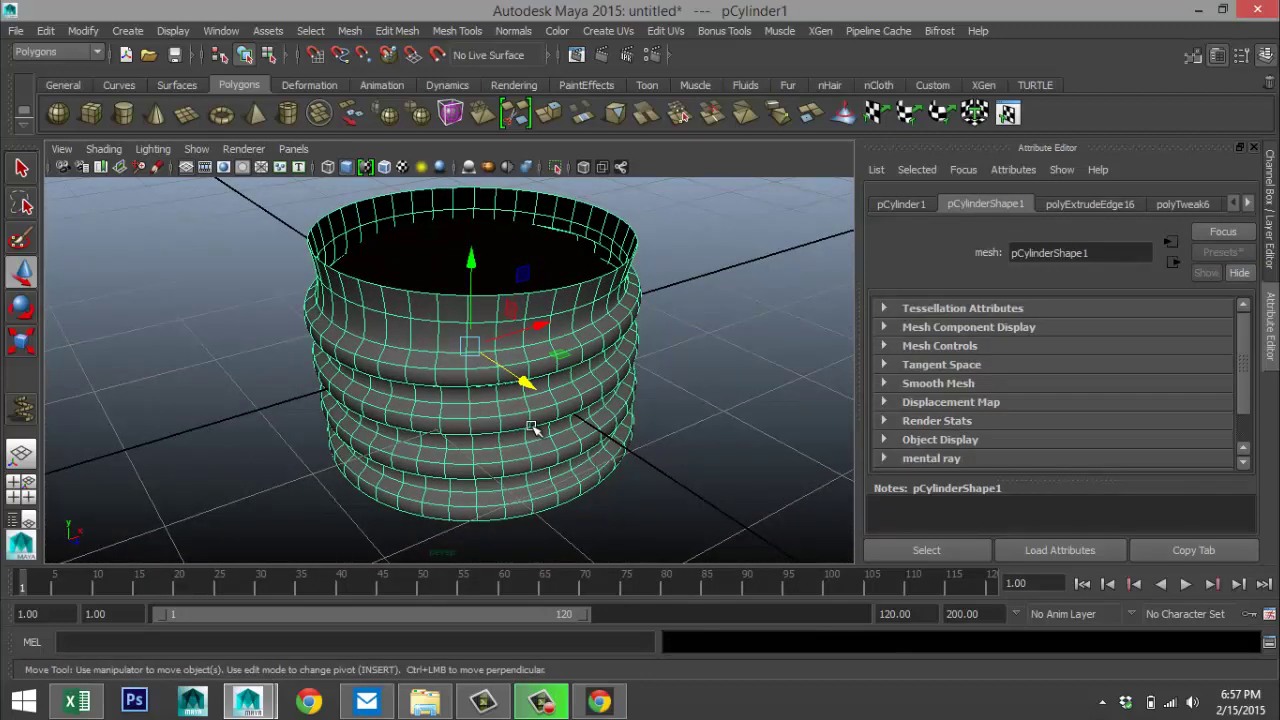
{"action": "right_click_drag", "start_coordinate": [532, 428], "coordinate": [580, 634]}
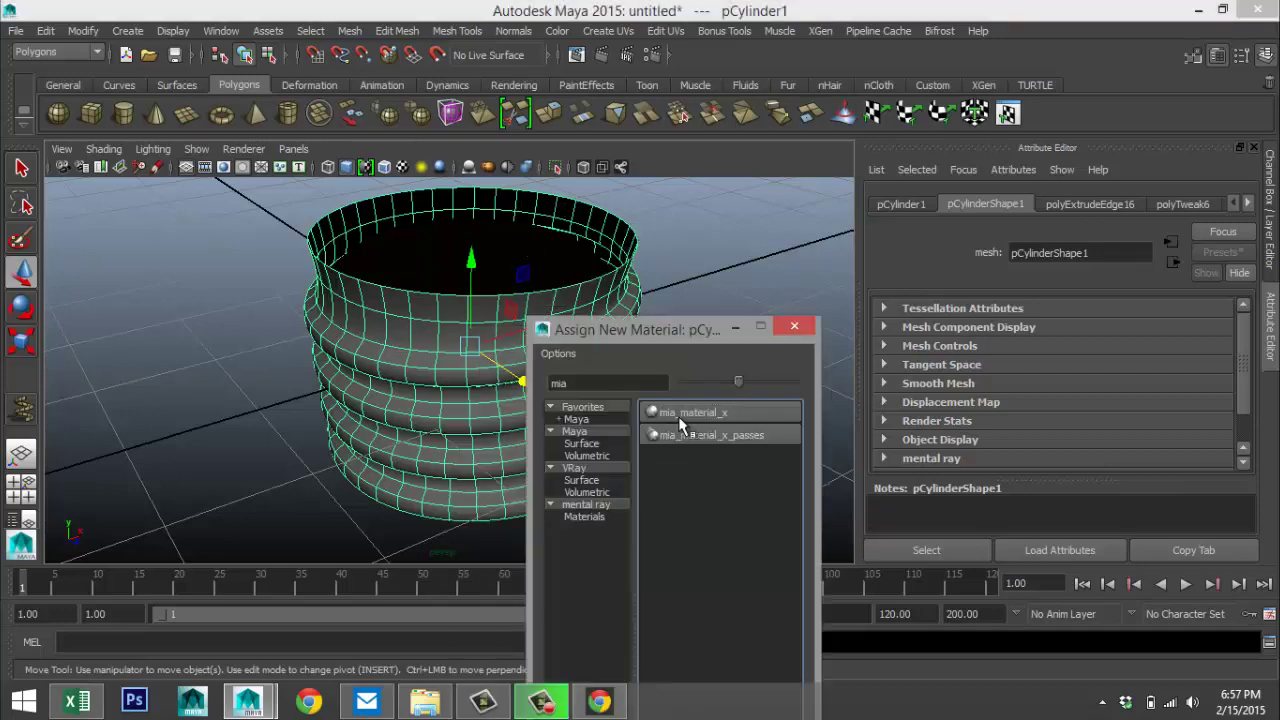
{"action": "left_click", "coordinate": [690, 412]}
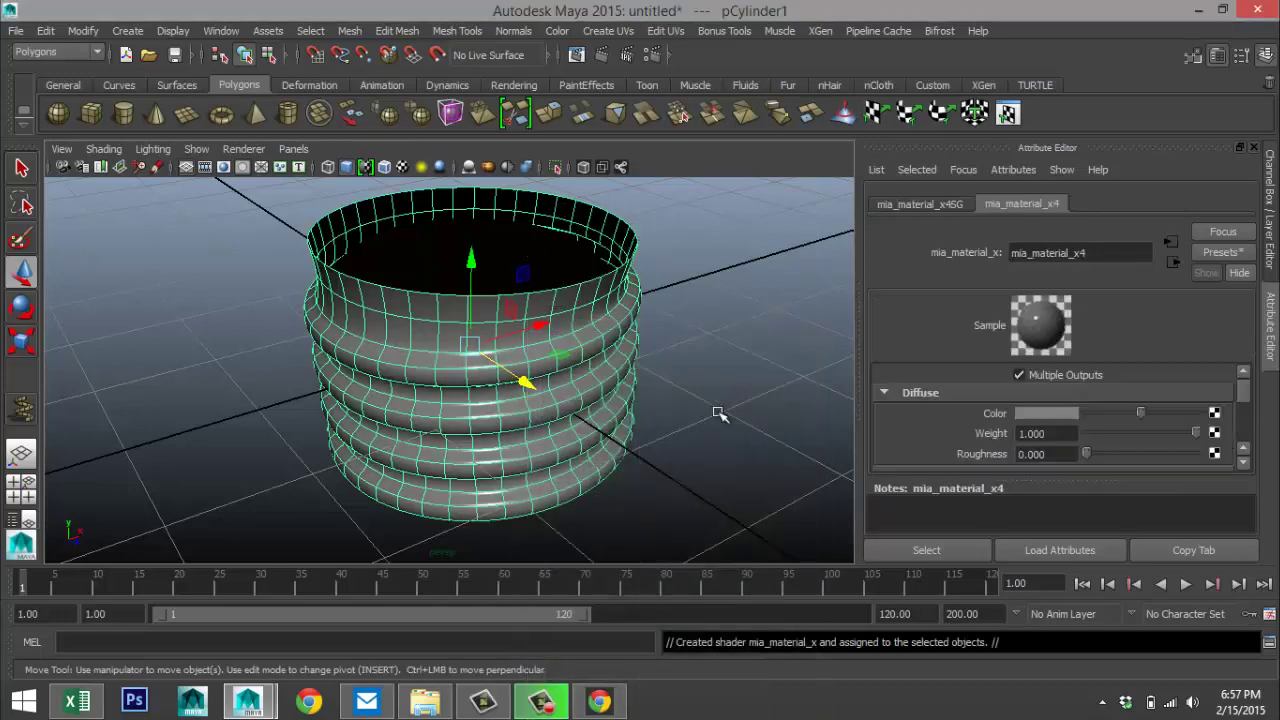
- Replace the screw cap's mia_material_x settings with the Chrome preset
{"action": "left_click", "coordinate": [1212, 252]}
{"action": "mouse_move", "coordinate": [1149, 314]}
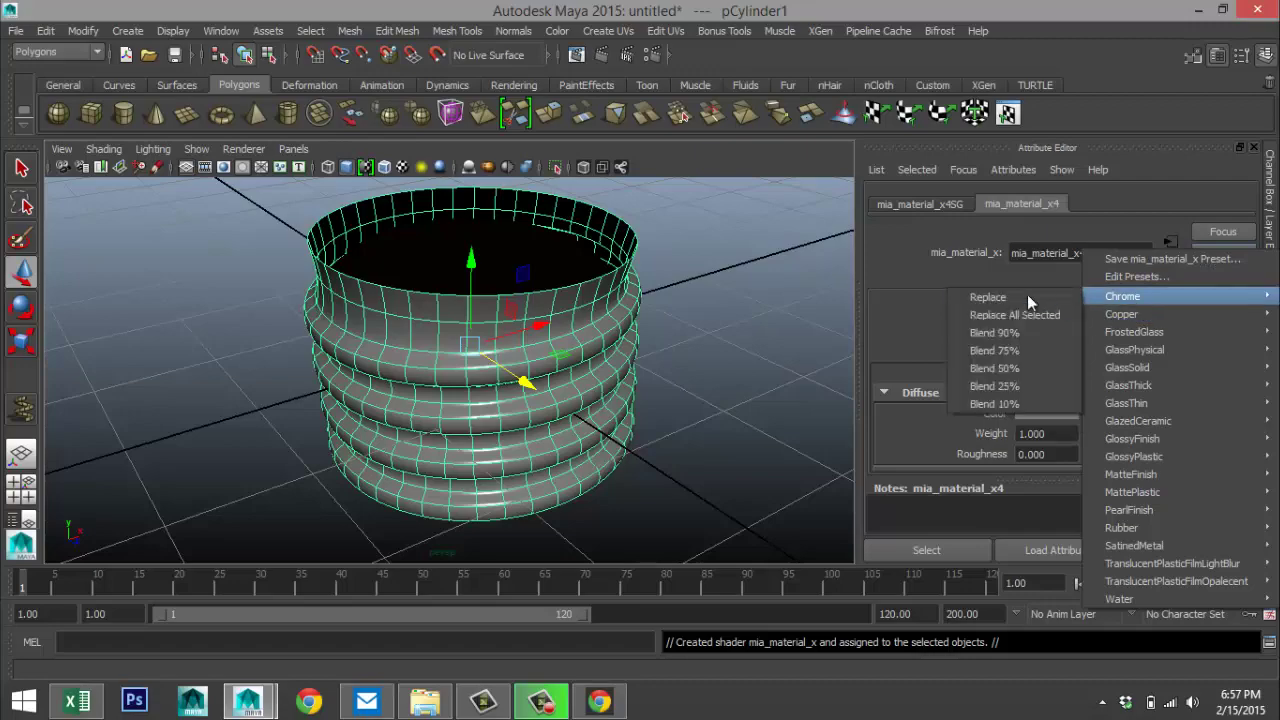
{"action": "left_click", "coordinate": [990, 297]}
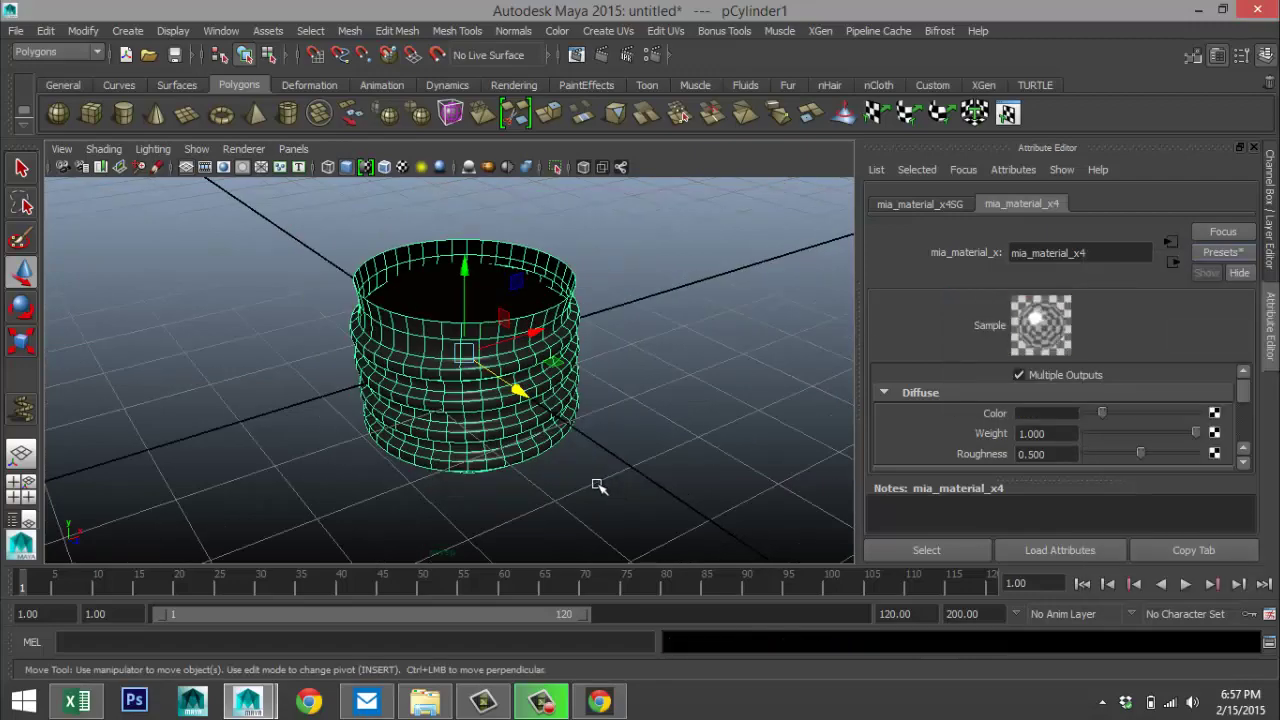
- Select the rings of faces at the very bottom tip of the screw cap in the front view
{"action": "left_click_drag", "start_coordinate": [598, 485], "coordinate": [648, 424], "text": "alt"}
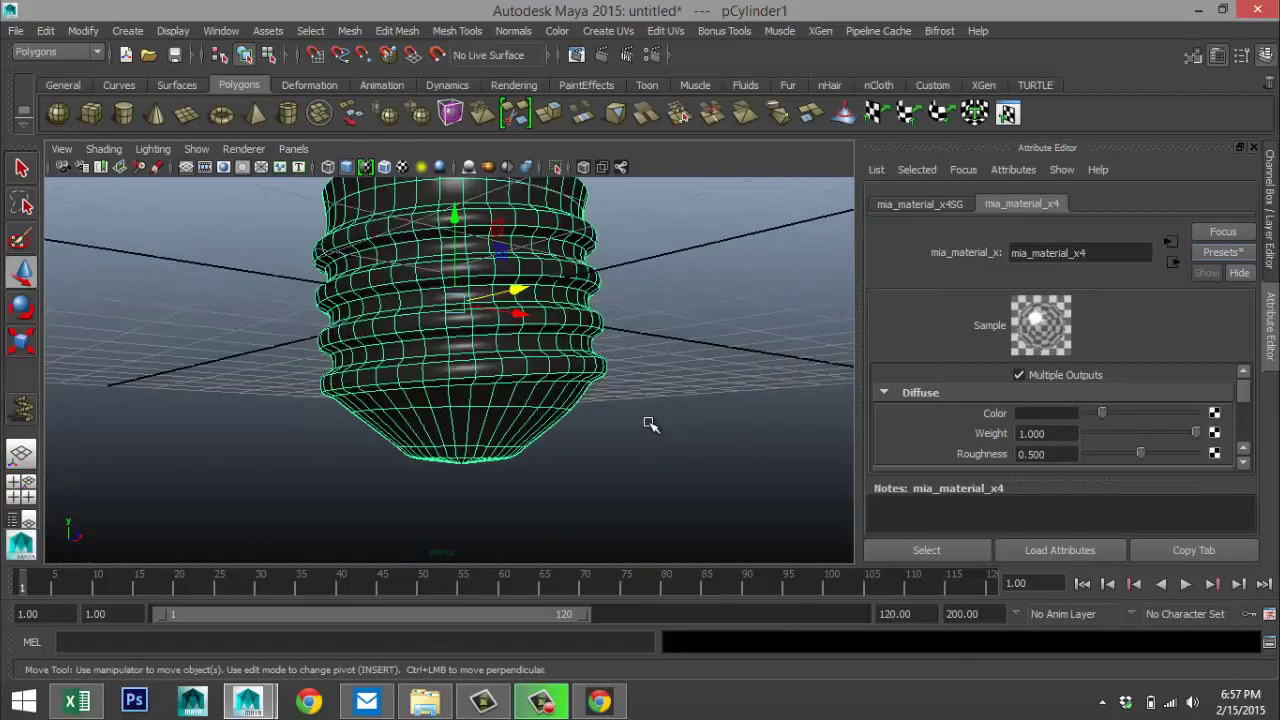
{"action": "scroll", "coordinate": [650, 426], "scroll_direction": "up", "scroll_amount": 3}
{"action": "middle_click_drag", "start_coordinate": [656, 441], "coordinate": [677, 346], "text": "alt"}
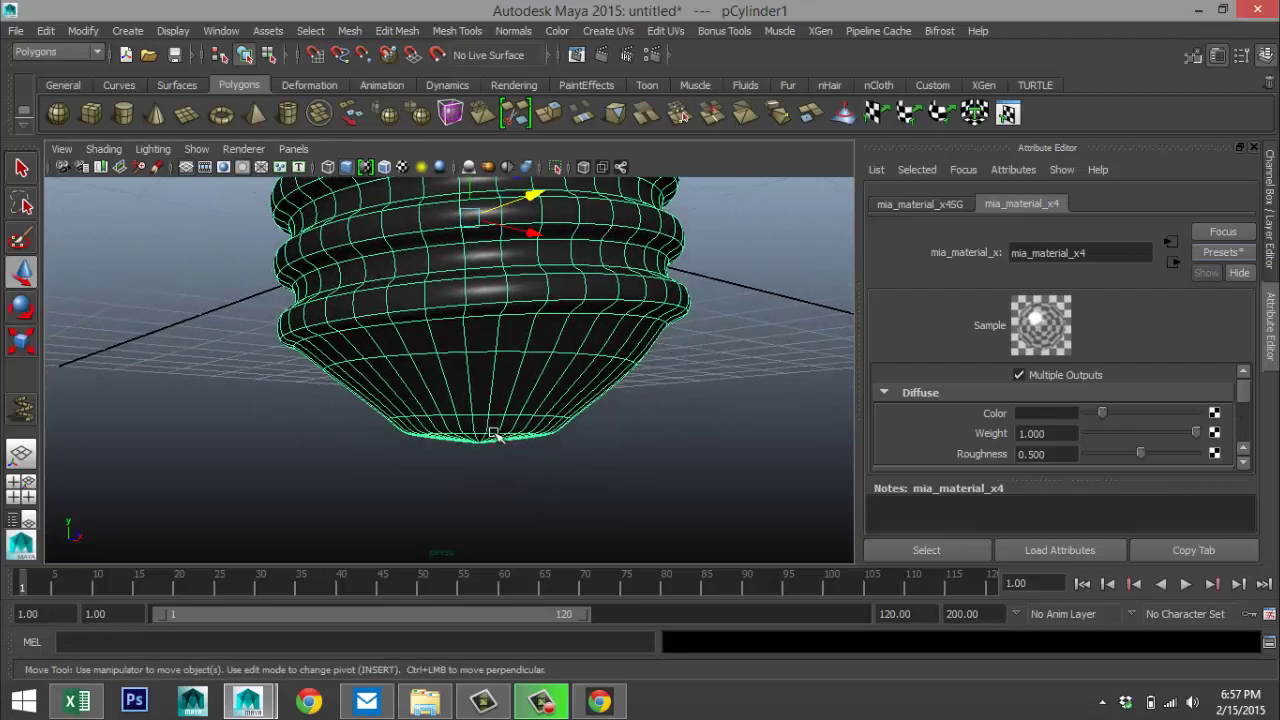
{"action": "right_click_drag", "start_coordinate": [494, 256], "coordinate": [497, 299]}
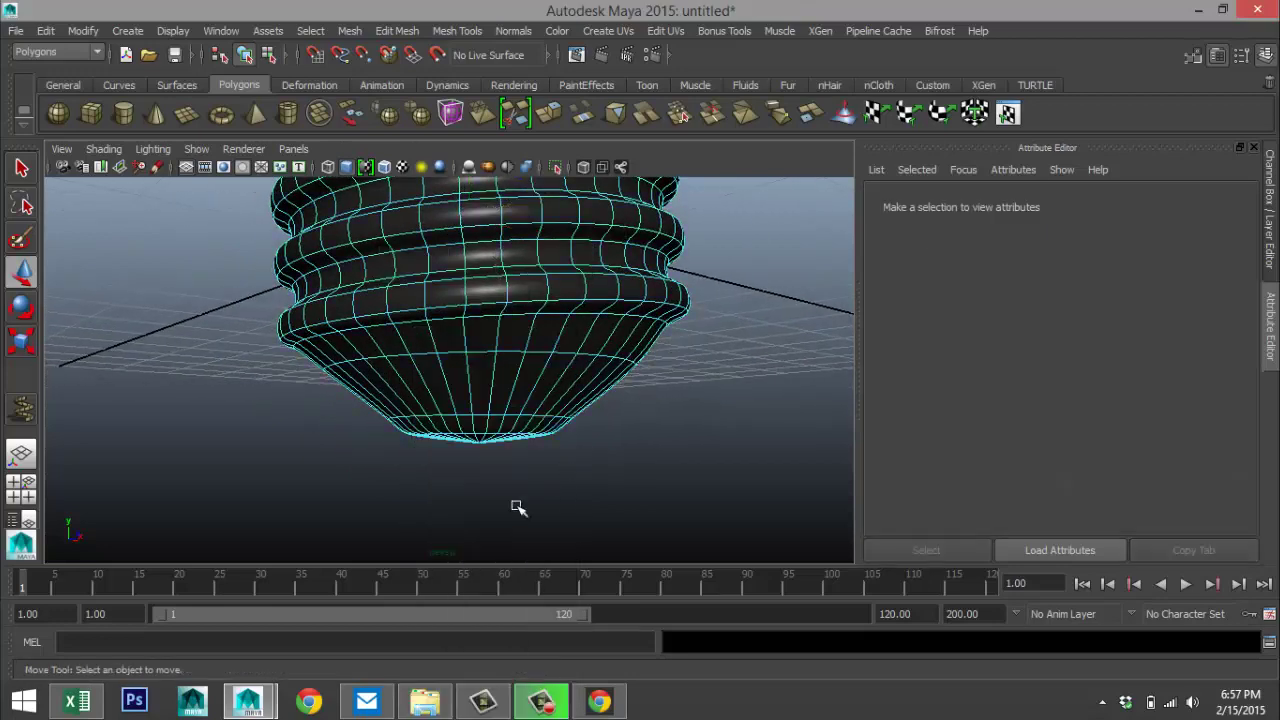
{"action": "left_click", "coordinate": [21, 486]}
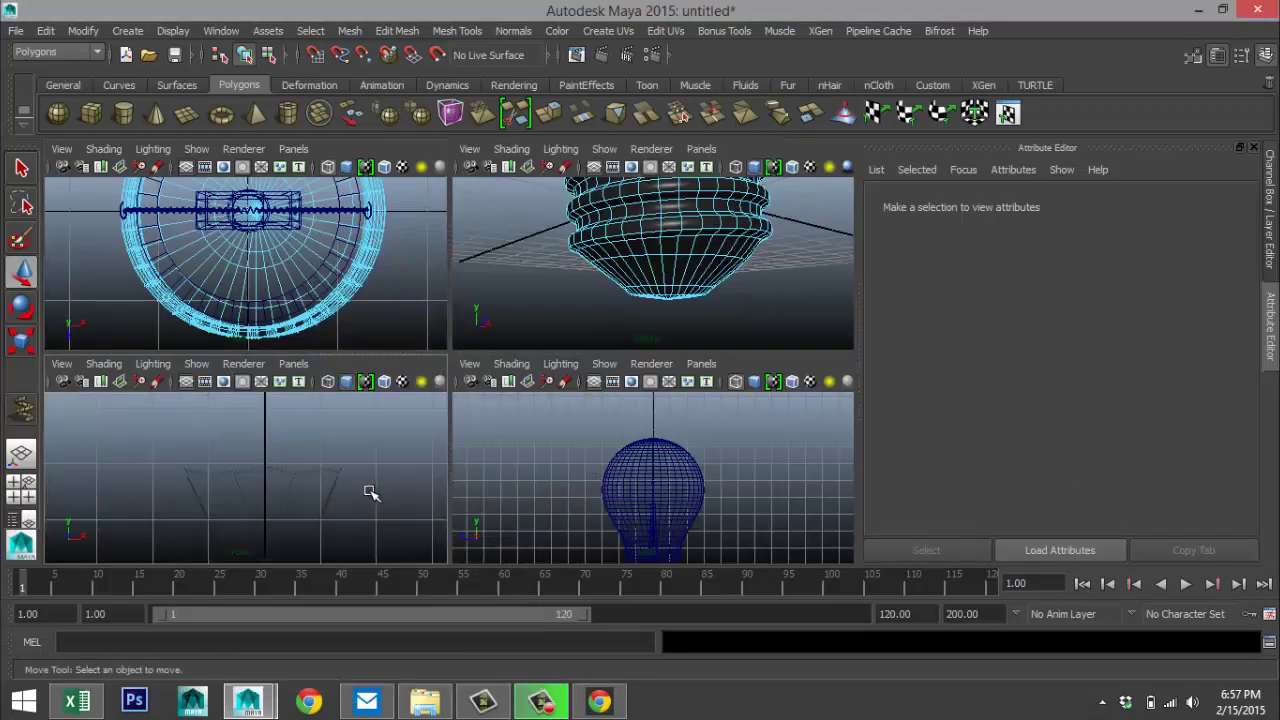
{"action": "key", "text": "space"}
{"action": "scroll", "coordinate": [380, 492], "scroll_direction": "down", "scroll_amount": 3}
{"action": "scroll", "coordinate": [547, 495], "scroll_direction": "up", "scroll_amount": 1}
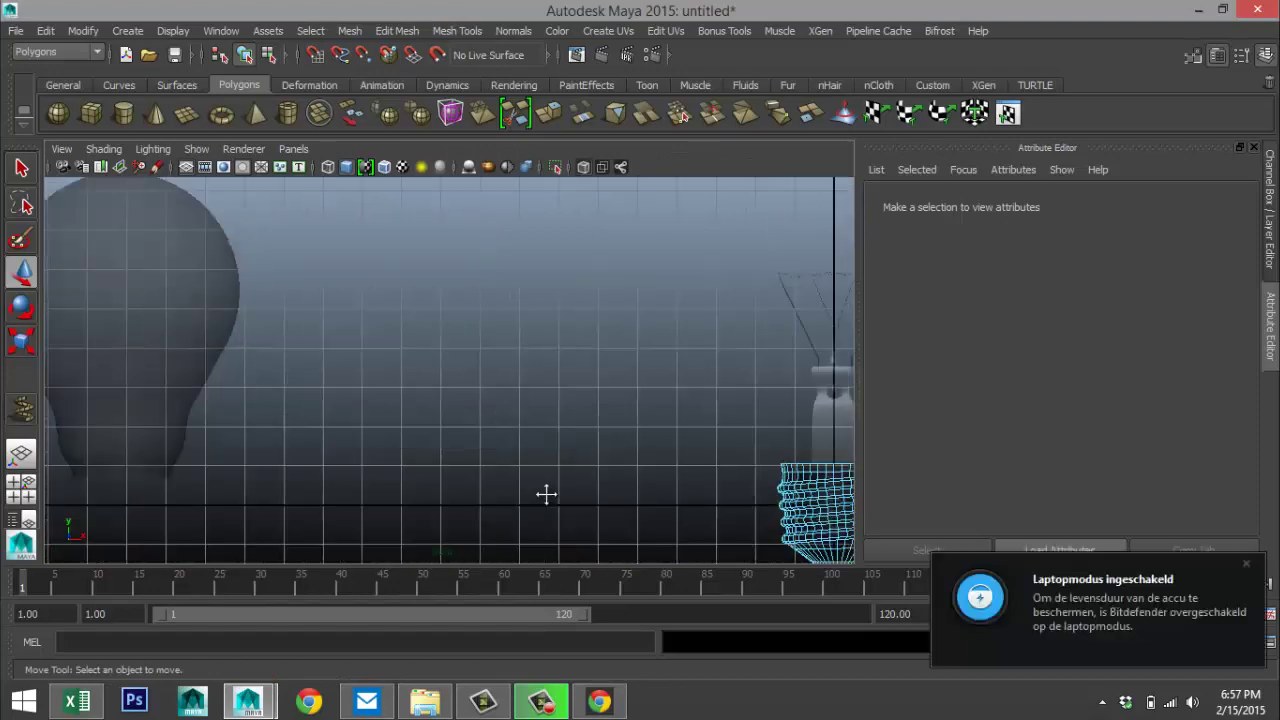
{"action": "middle_click_drag", "start_coordinate": [546, 494], "coordinate": [203, 300], "text": "alt"}
{"action": "scroll", "coordinate": [557, 449], "scroll_direction": "up", "scroll_amount": 3}
{"action": "scroll", "coordinate": [558, 449], "scroll_direction": "up", "scroll_amount": 6}
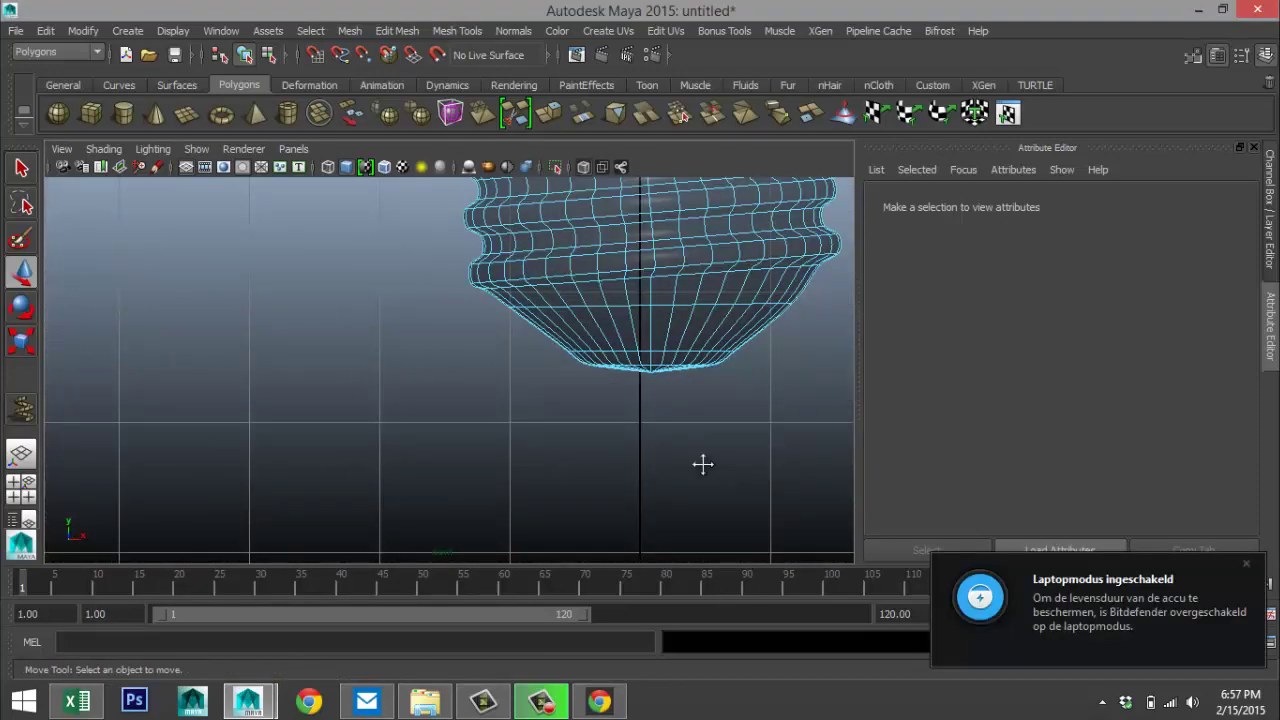
{"action": "left_click_drag", "start_coordinate": [362, 346], "coordinate": [658, 394]}
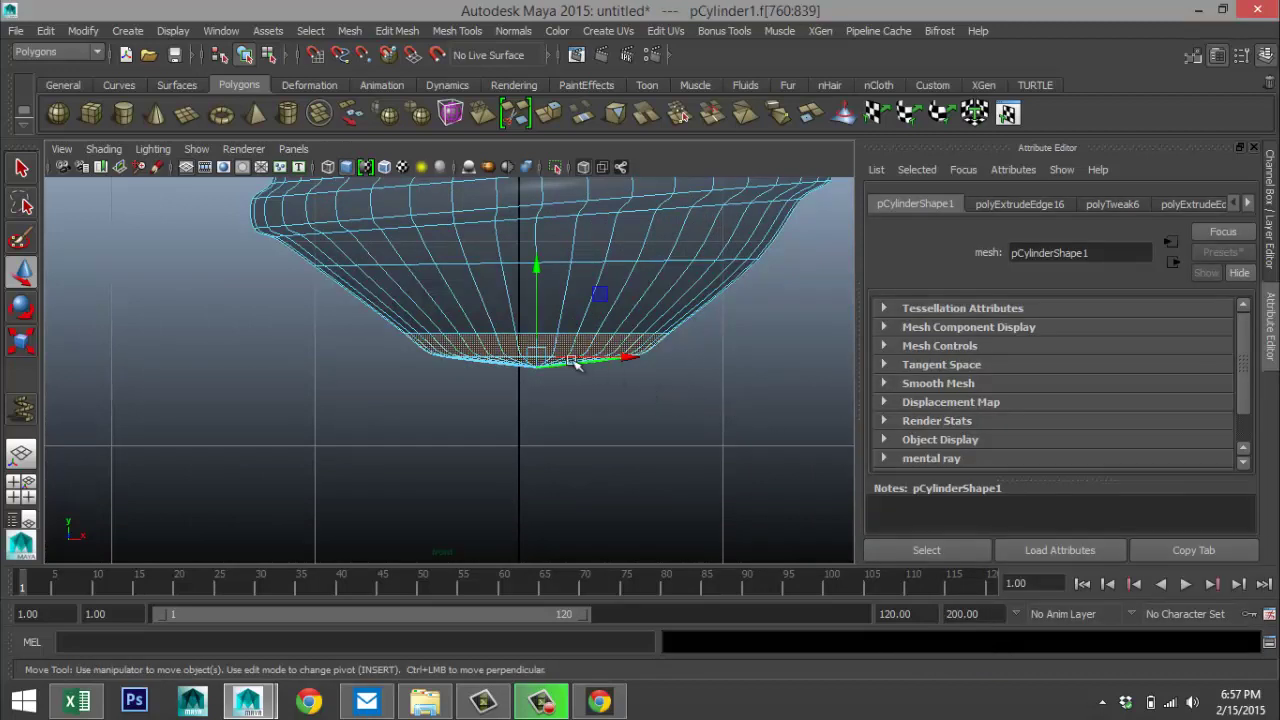
- Assign a new Phong E material to the selected faces at the cap's bottom tip
{"action": "right_click_drag", "start_coordinate": [587, 348], "coordinate": [590, 640]}
{"action": "left_click_drag", "start_coordinate": [612, 384], "coordinate": [443, 375]}
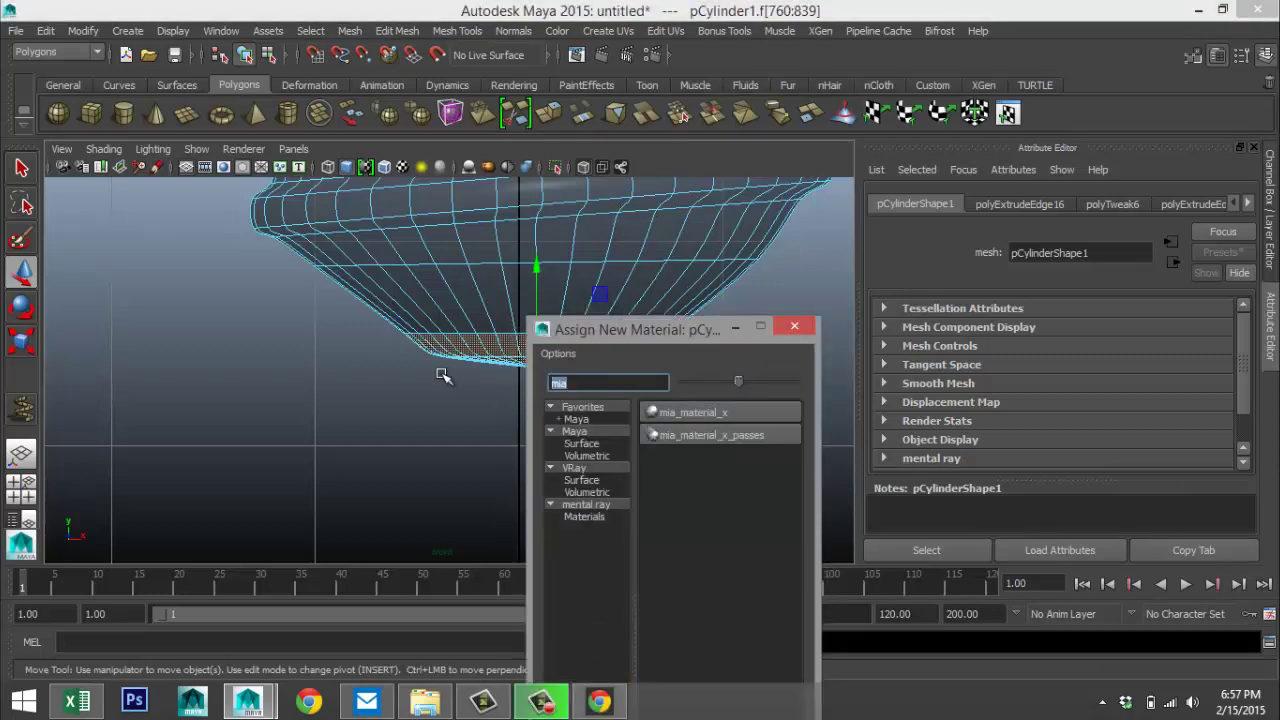
{"action": "type", "text": "ph"}
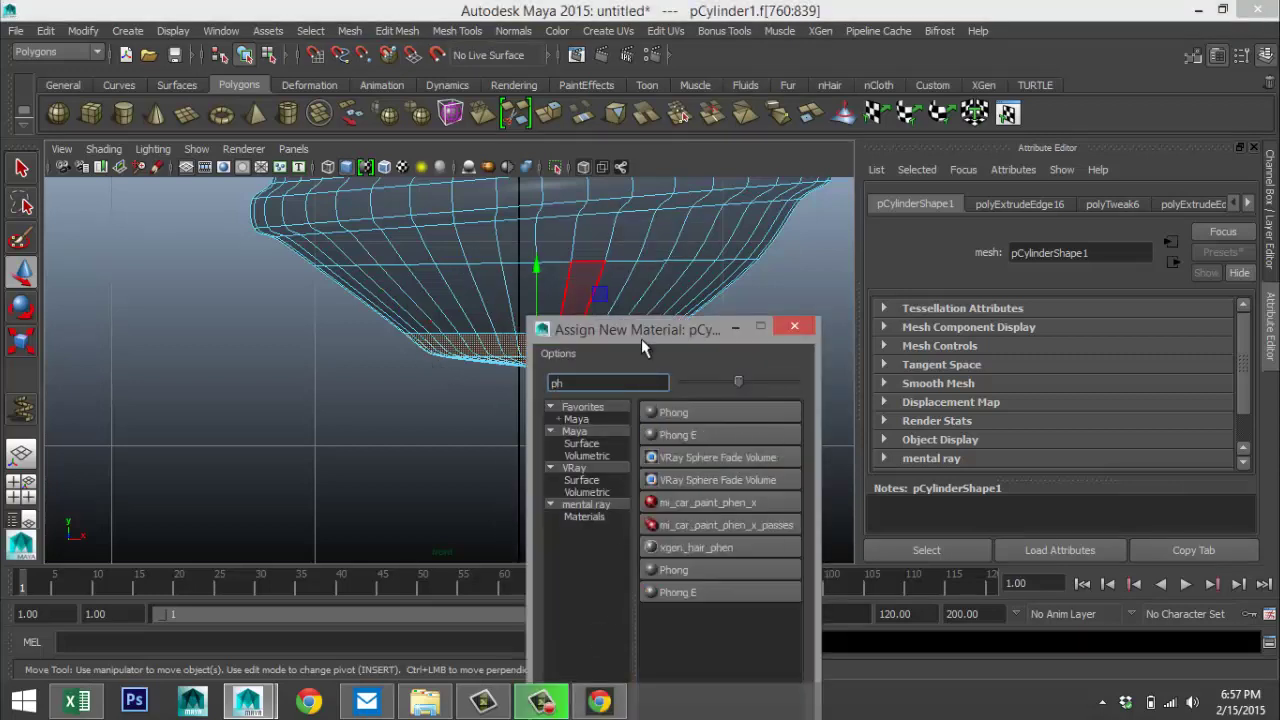
{"action": "left_click", "coordinate": [734, 436]}
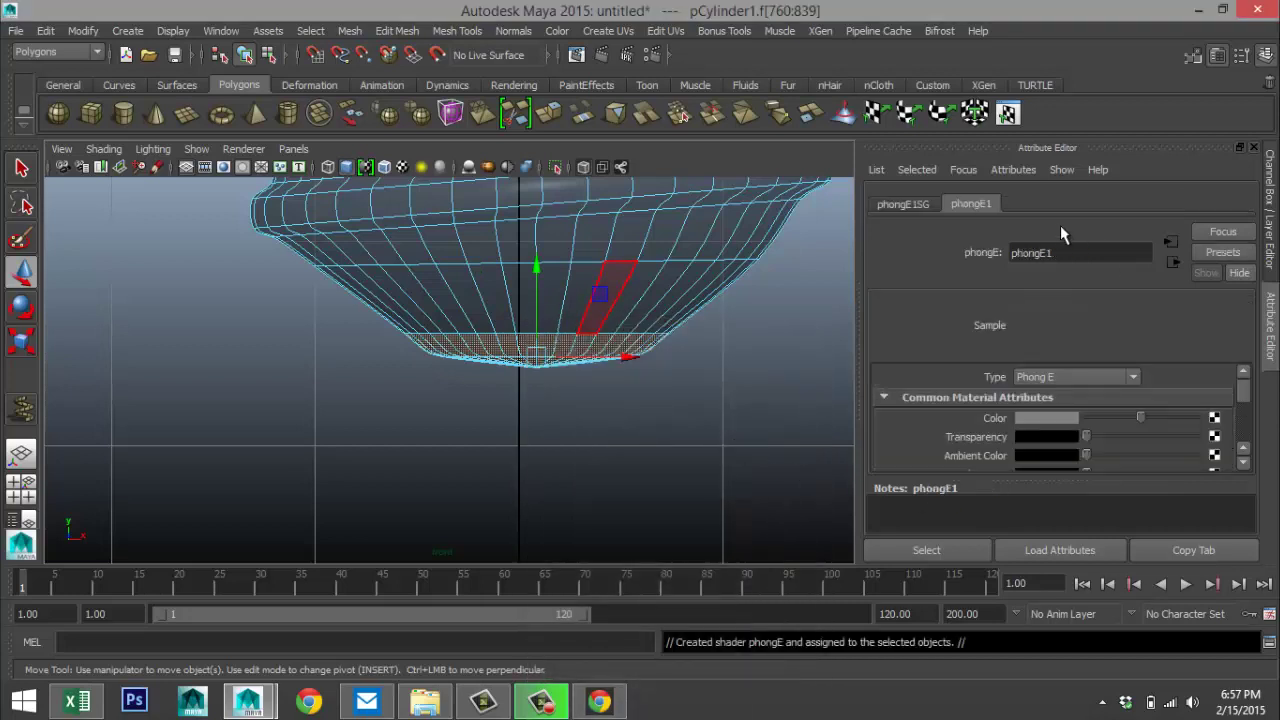
- Darken the tip's Phong E colour to black and deselect the faces
{"action": "left_click_drag", "start_coordinate": [1140, 425], "coordinate": [1066, 425]}
{"action": "left_click", "coordinate": [534, 437]}
{"action": "scroll", "coordinate": [480, 442], "scroll_direction": "down", "scroll_amount": 6}
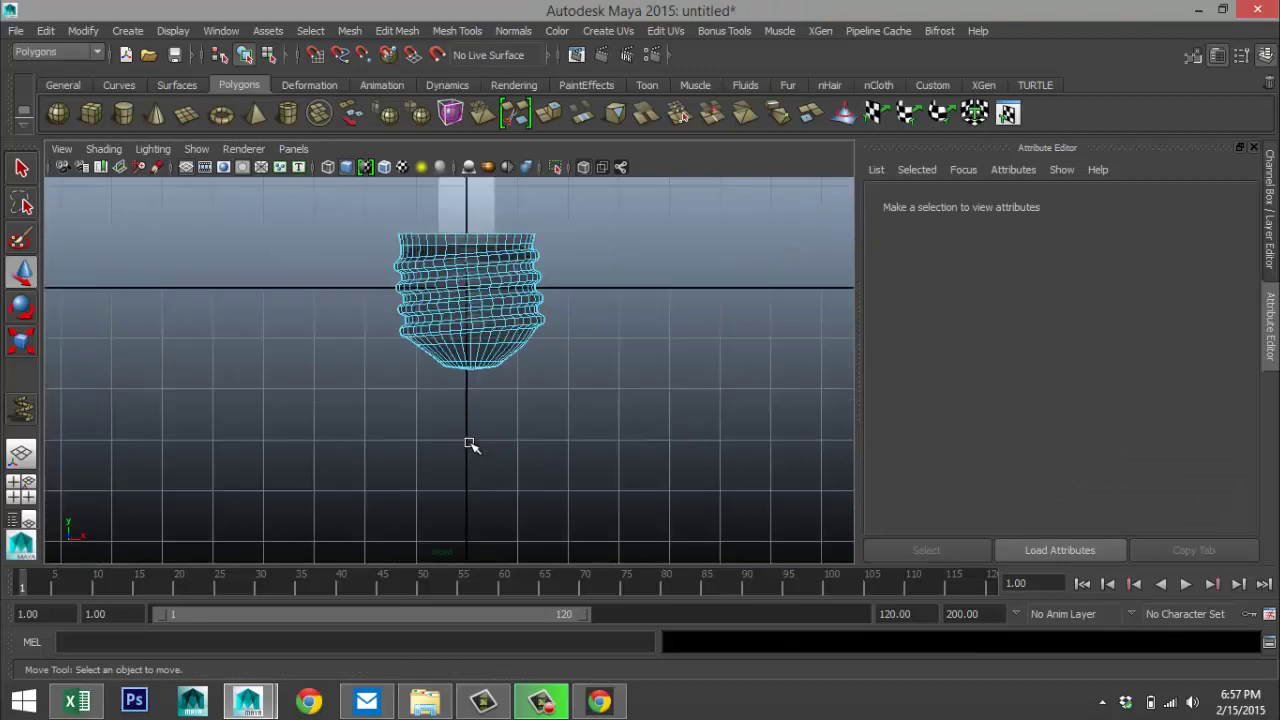
{"action": "left_click_drag", "start_coordinate": [446, 411], "coordinate": [446, 437], "text": "alt"}
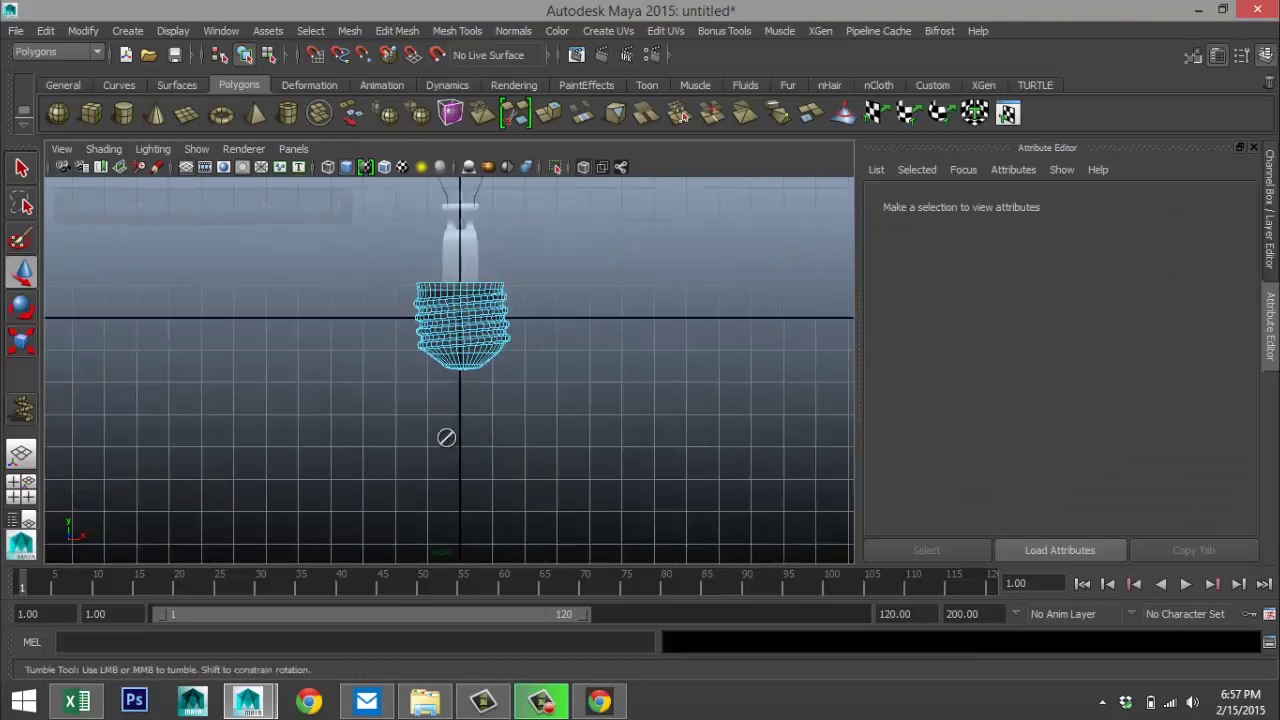
- Select the glass bulb mesh in the perspective view and set its Translate X, Y and Z values to 0
{"action": "left_click", "coordinate": [22, 488]}
{"action": "key", "text": "space"}
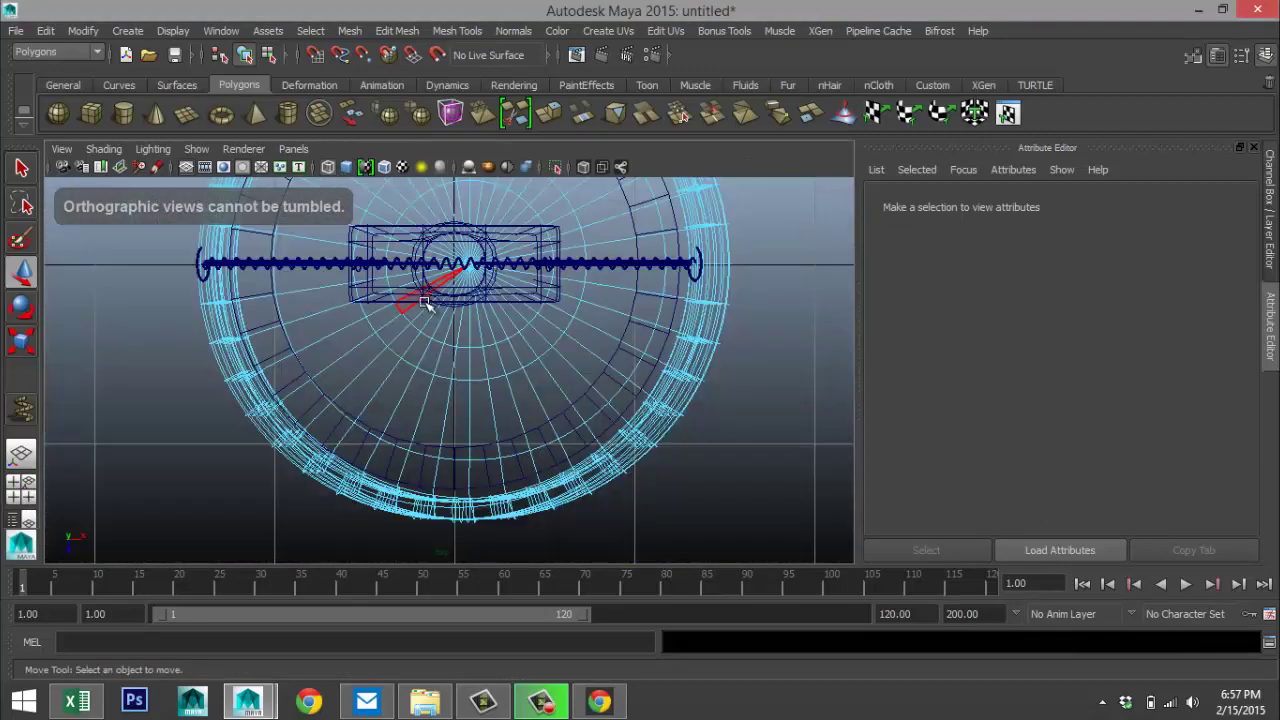
{"action": "scroll", "coordinate": [423, 324], "scroll_direction": "down", "scroll_amount": 10}
{"action": "left_click", "coordinate": [22, 489]}
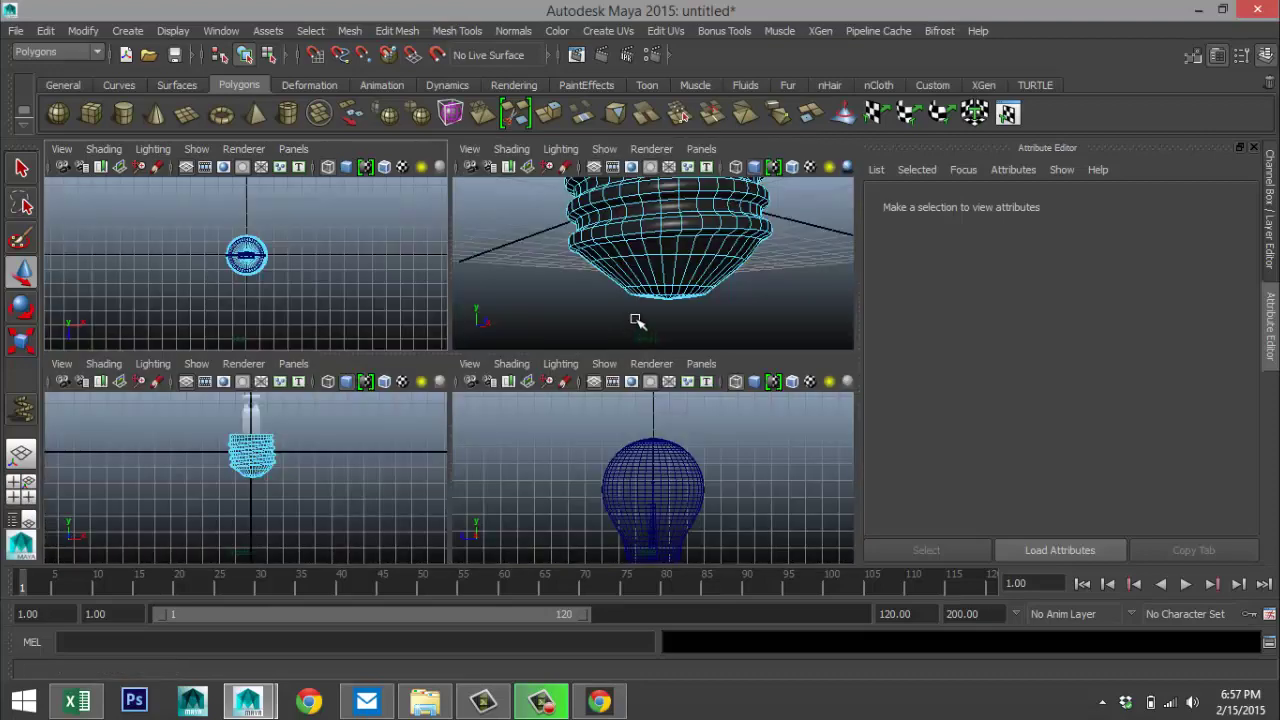
{"action": "key", "text": "space"}
{"action": "scroll", "coordinate": [608, 295], "scroll_direction": "down", "scroll_amount": 6}
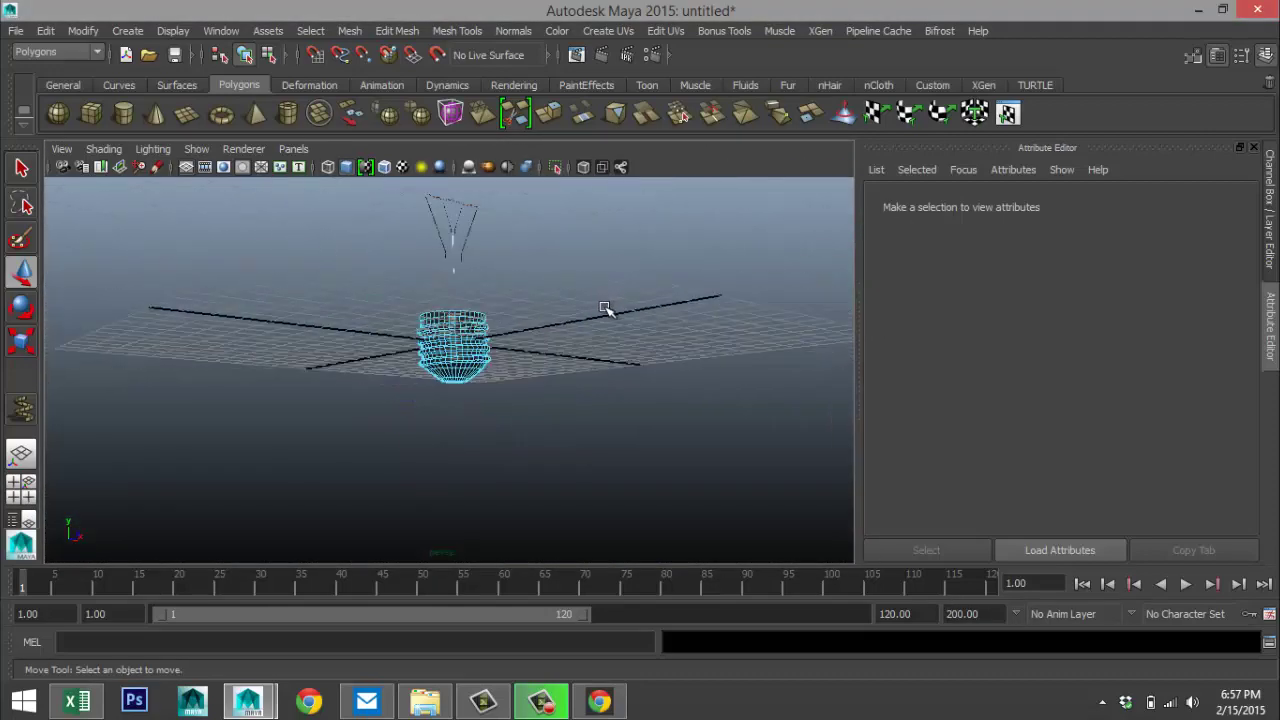
{"action": "scroll", "coordinate": [605, 308], "scroll_direction": "down", "scroll_amount": 6}
{"action": "left_click", "coordinate": [362, 342]}
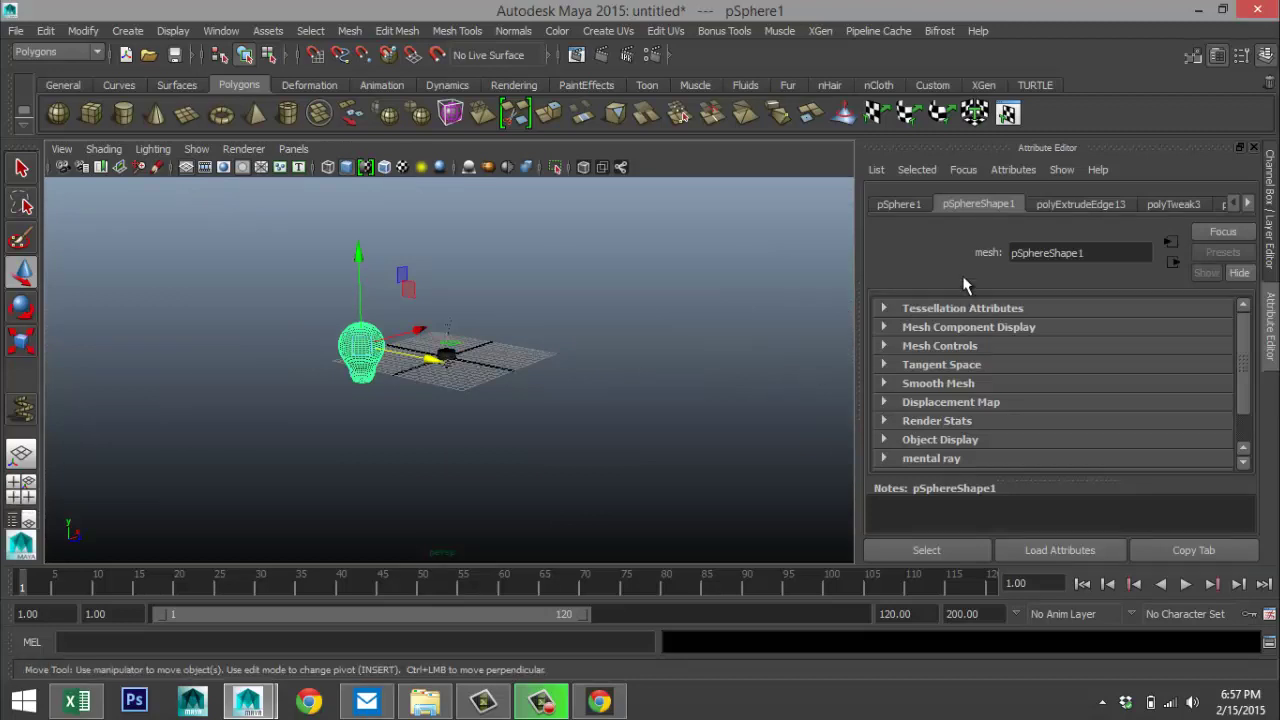
{"action": "left_click", "coordinate": [898, 204]}
{"action": "left_click_drag", "start_coordinate": [1057, 340], "coordinate": [964, 332]}
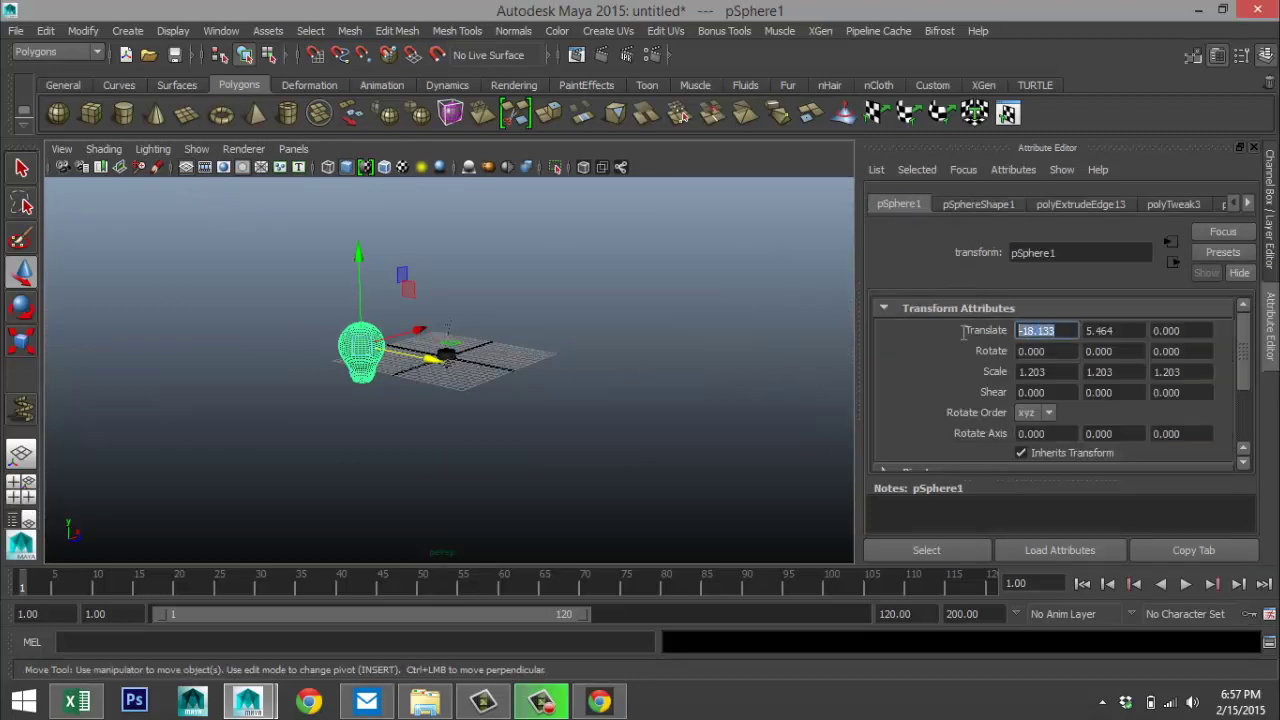
{"action": "type", "text": "0"}
{"action": "key", "text": "Tab"}
{"action": "type", "text": "0"}
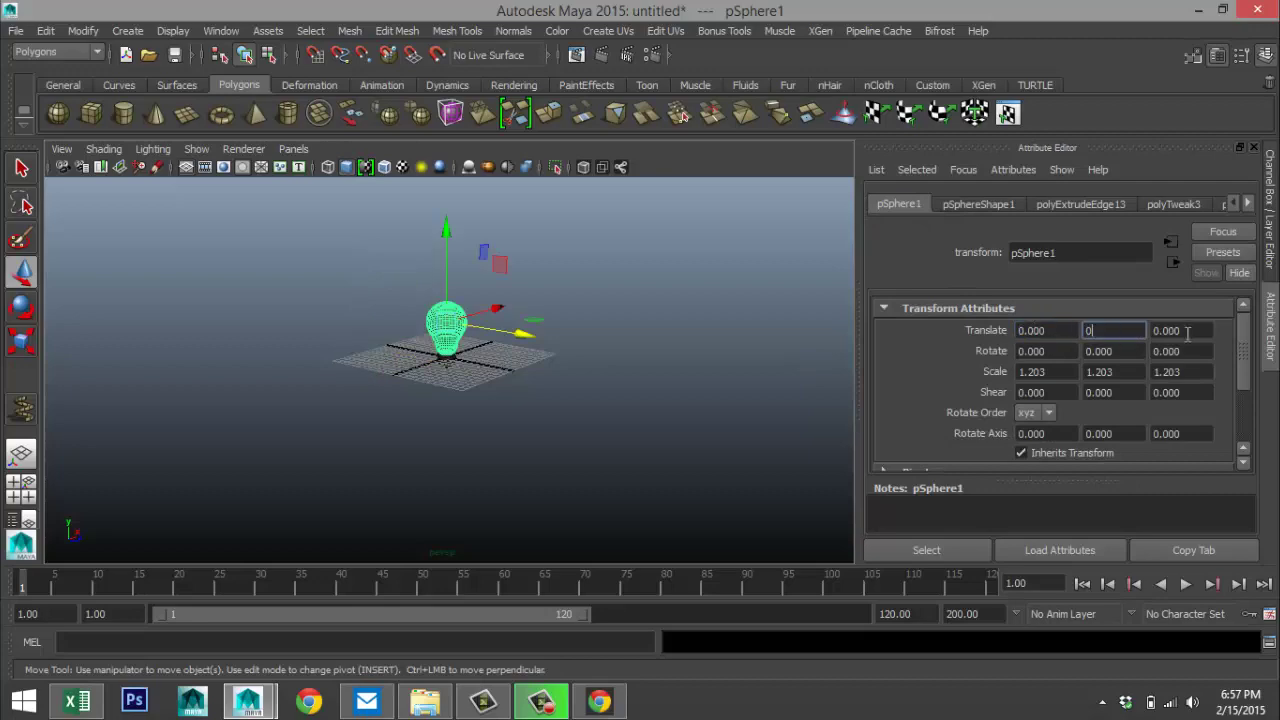
{"action": "key", "text": "Tab"}
{"action": "type", "text": "0"}
{"action": "key", "text": "Return"}
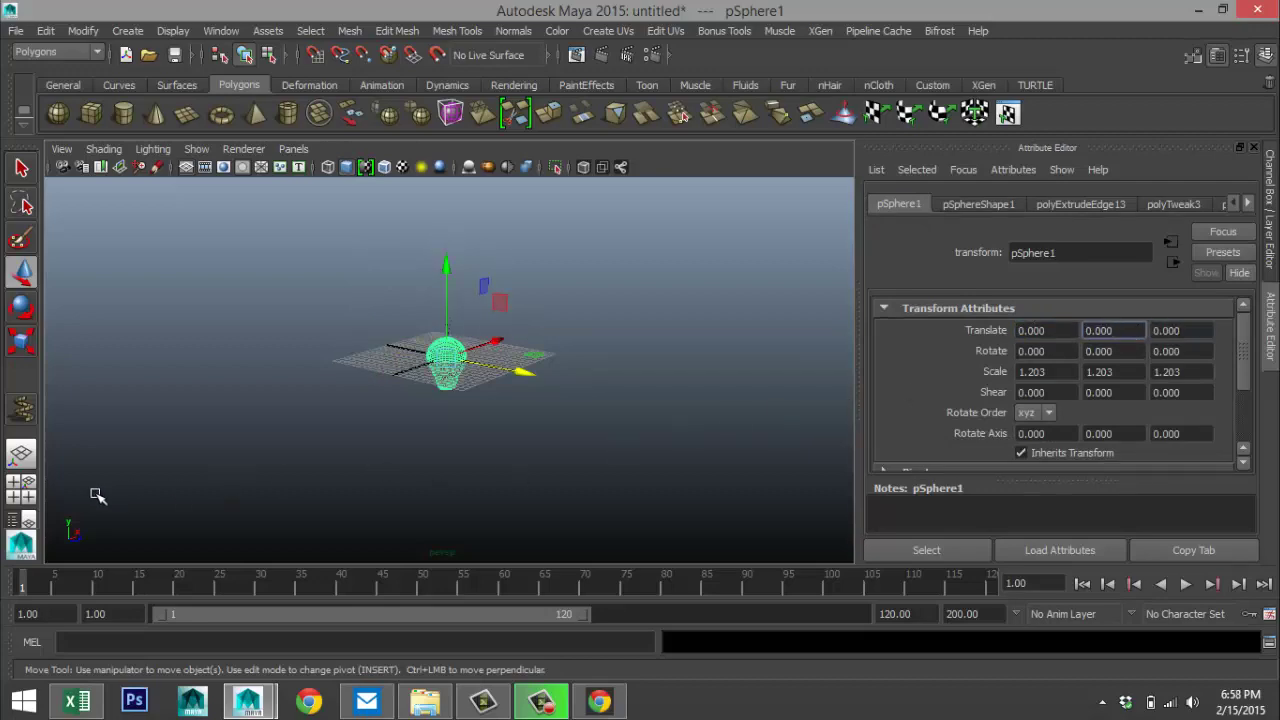
- Raise the glass bulb in the front view to about 5.71 in Translate Y so its neck meets the screw cap
{"action": "left_click", "coordinate": [21, 489]}
{"action": "key", "text": "space"}
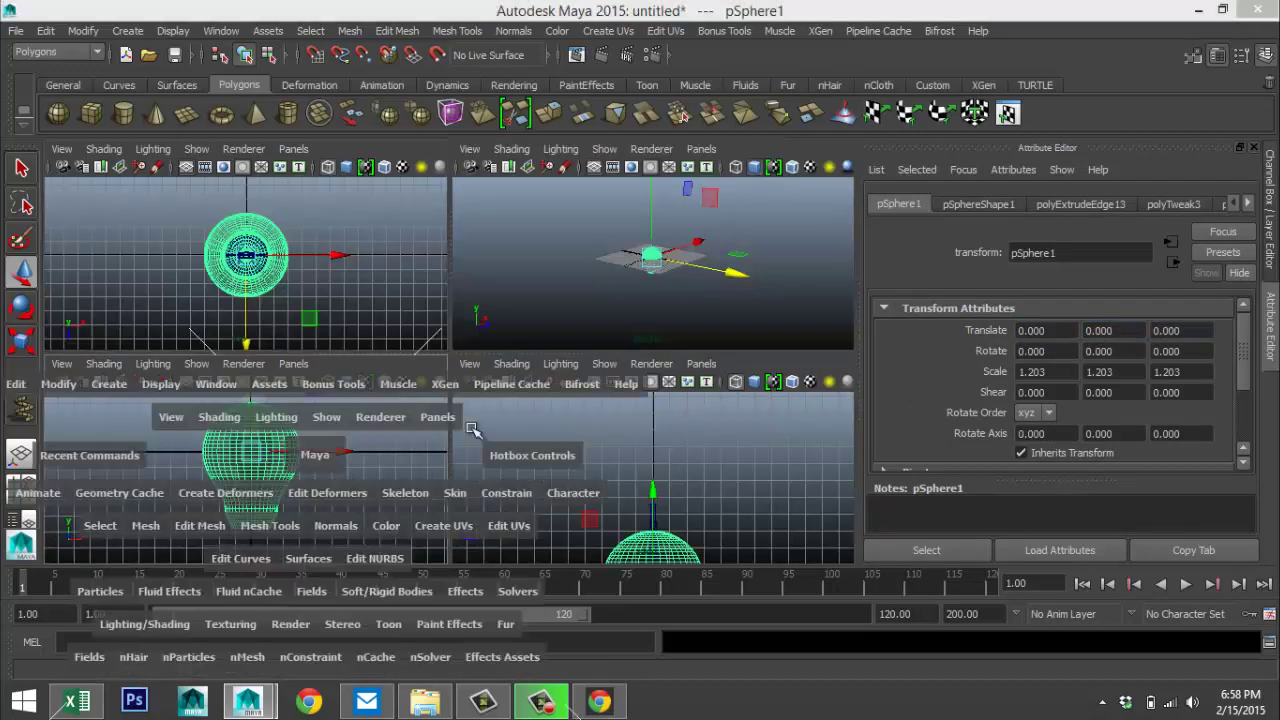
{"action": "left_click_drag", "start_coordinate": [458, 228], "coordinate": [466, 42]}
{"action": "middle_click_drag", "start_coordinate": [568, 317], "coordinate": [617, 520], "text": "alt"}
{"action": "scroll", "coordinate": [630, 375], "scroll_direction": "up", "scroll_amount": 4}
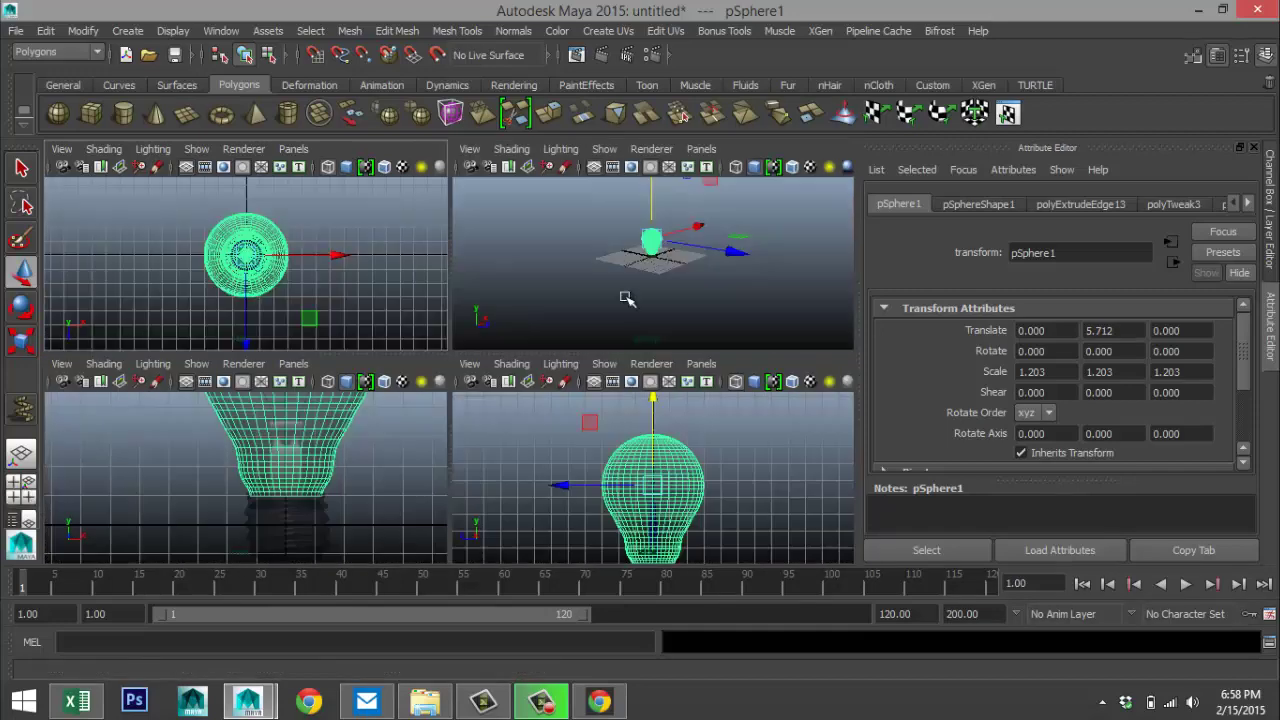
- Lower the glass bulb slightly to about 5.64 in Translate Y so its neck sits in the cap's rim
{"action": "left_click", "coordinate": [21, 488]}
{"action": "key", "text": "space"}
{"action": "scroll", "coordinate": [651, 310], "scroll_direction": "up", "scroll_amount": 5}
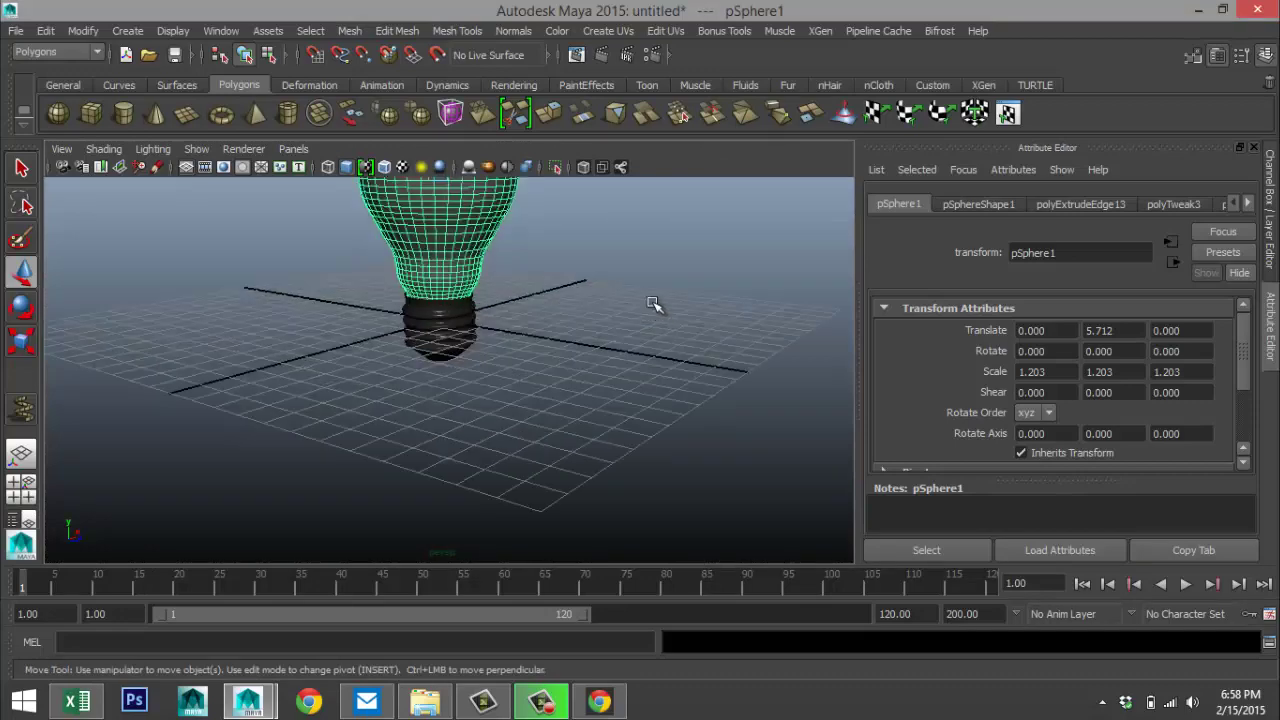
{"action": "scroll", "coordinate": [608, 317], "scroll_direction": "up", "scroll_amount": 3}
{"action": "middle_click_drag", "start_coordinate": [614, 270], "coordinate": [660, 357], "text": "alt"}
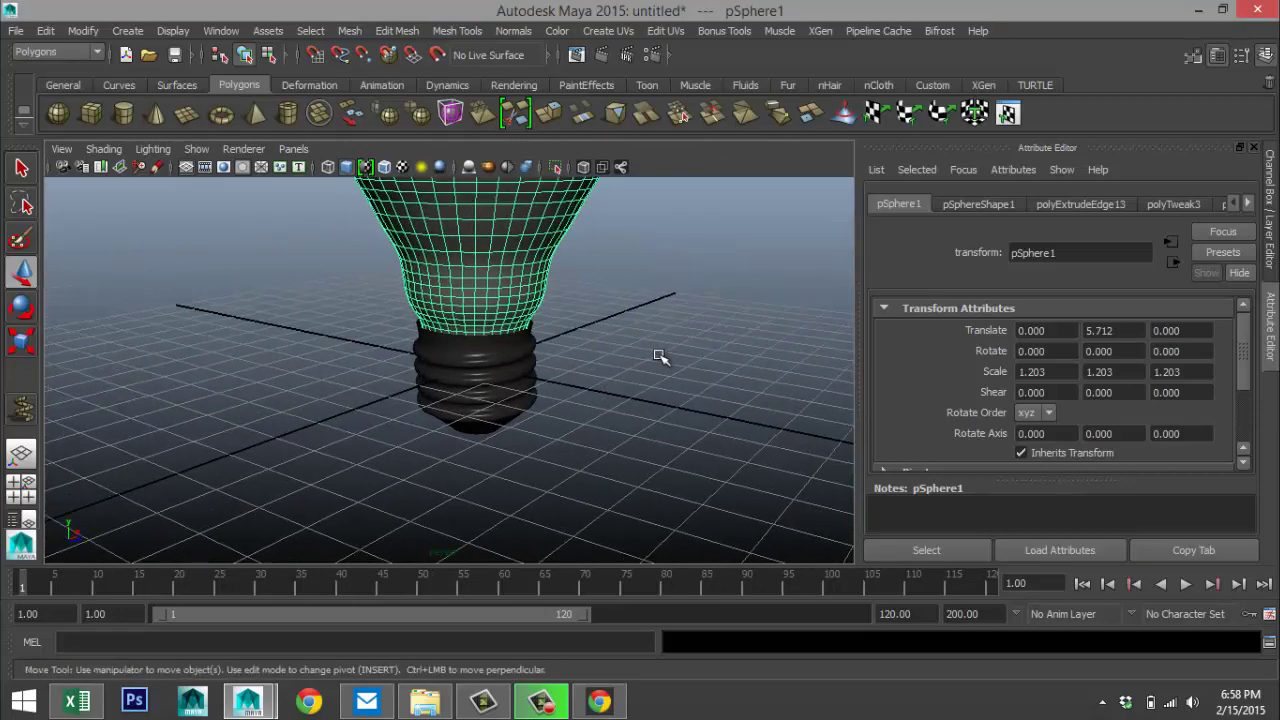
{"action": "scroll", "coordinate": [660, 356], "scroll_direction": "down", "scroll_amount": 3}
{"action": "left_click_drag", "start_coordinate": [465, 190], "coordinate": [465, 196]}
{"action": "scroll", "coordinate": [608, 407], "scroll_direction": "up", "scroll_amount": 3}
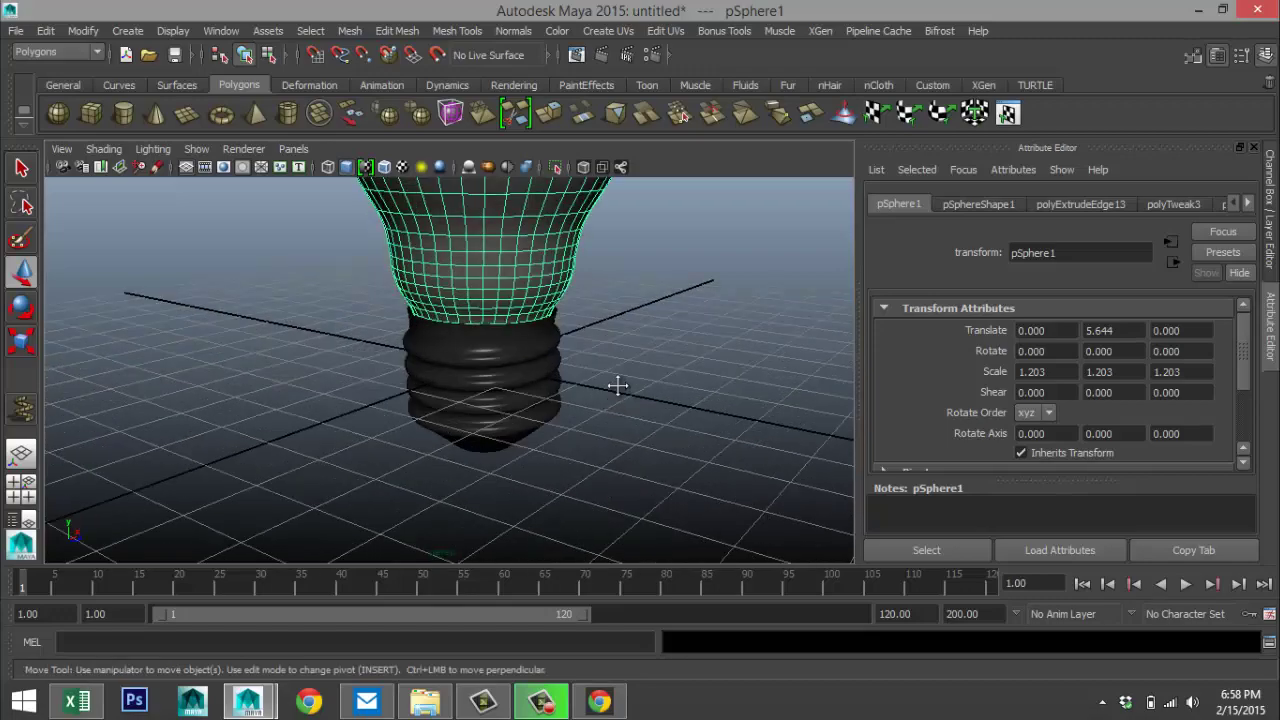
- Assign a new mia_material_x material to the glass bulb
{"action": "scroll", "coordinate": [600, 420], "scroll_direction": "up", "scroll_amount": 3}
{"action": "left_click_drag", "start_coordinate": [614, 460], "coordinate": [479, 421], "text": "alt"}
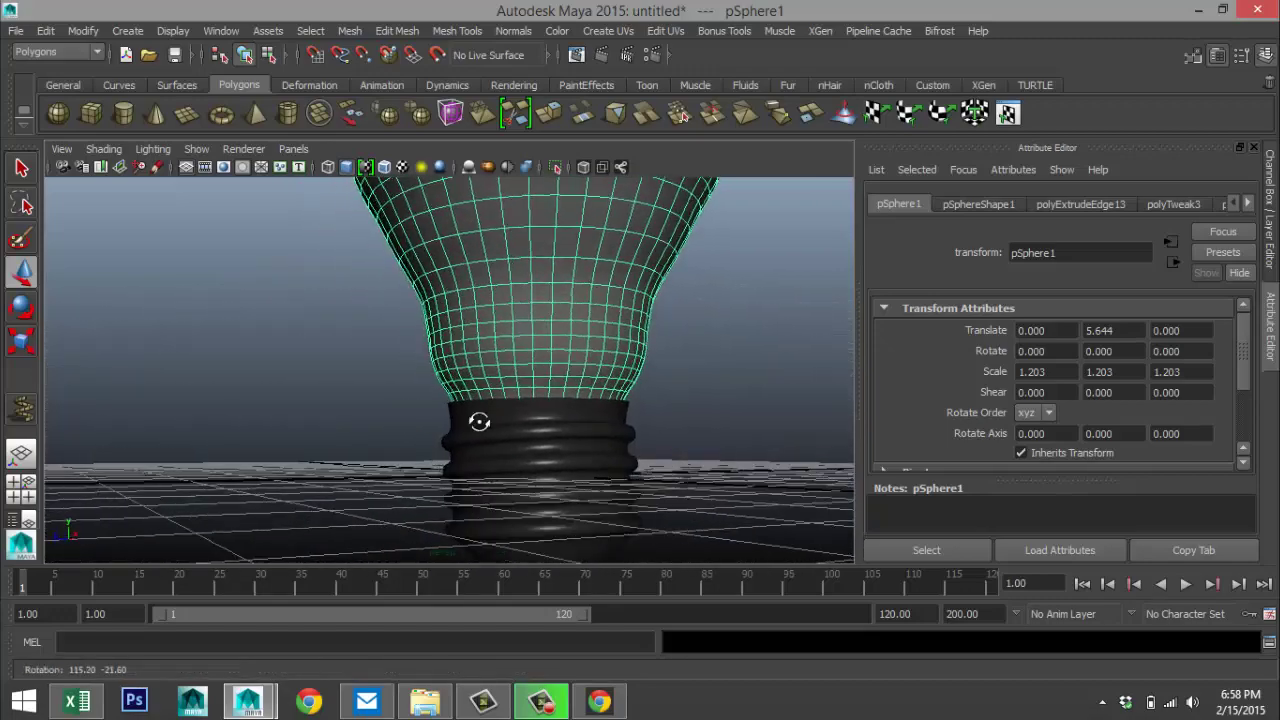
{"action": "scroll", "coordinate": [697, 423], "scroll_direction": "down", "scroll_amount": 6}
{"action": "scroll", "coordinate": [592, 290], "scroll_direction": "up", "scroll_amount": 2}
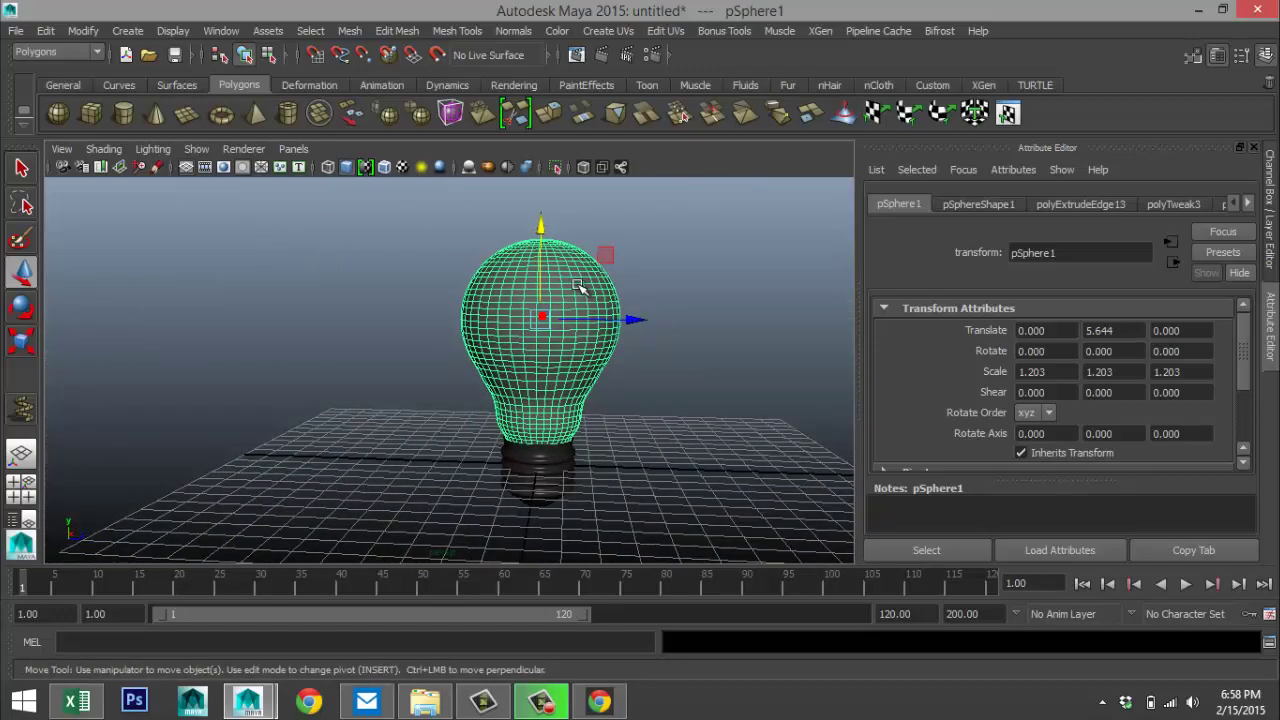
{"action": "right_click_drag", "start_coordinate": [580, 288], "coordinate": [575, 633]}
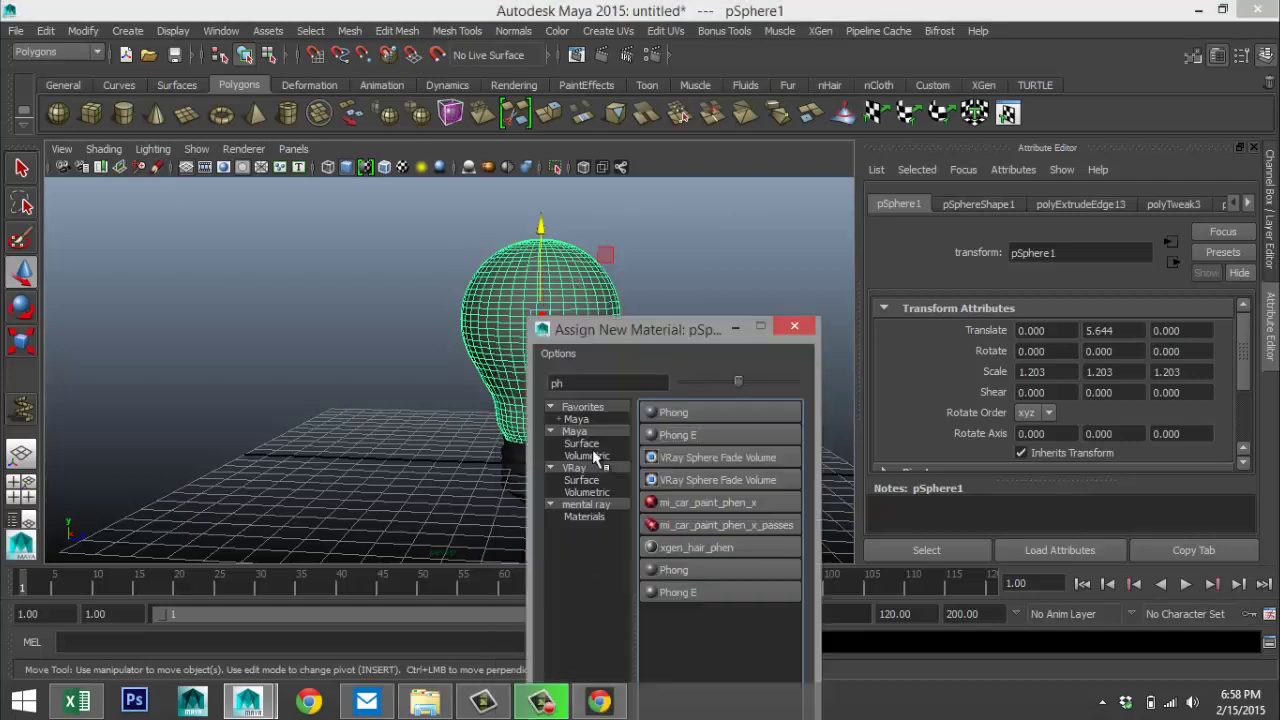
{"action": "left_click_drag", "start_coordinate": [606, 383], "coordinate": [404, 367]}
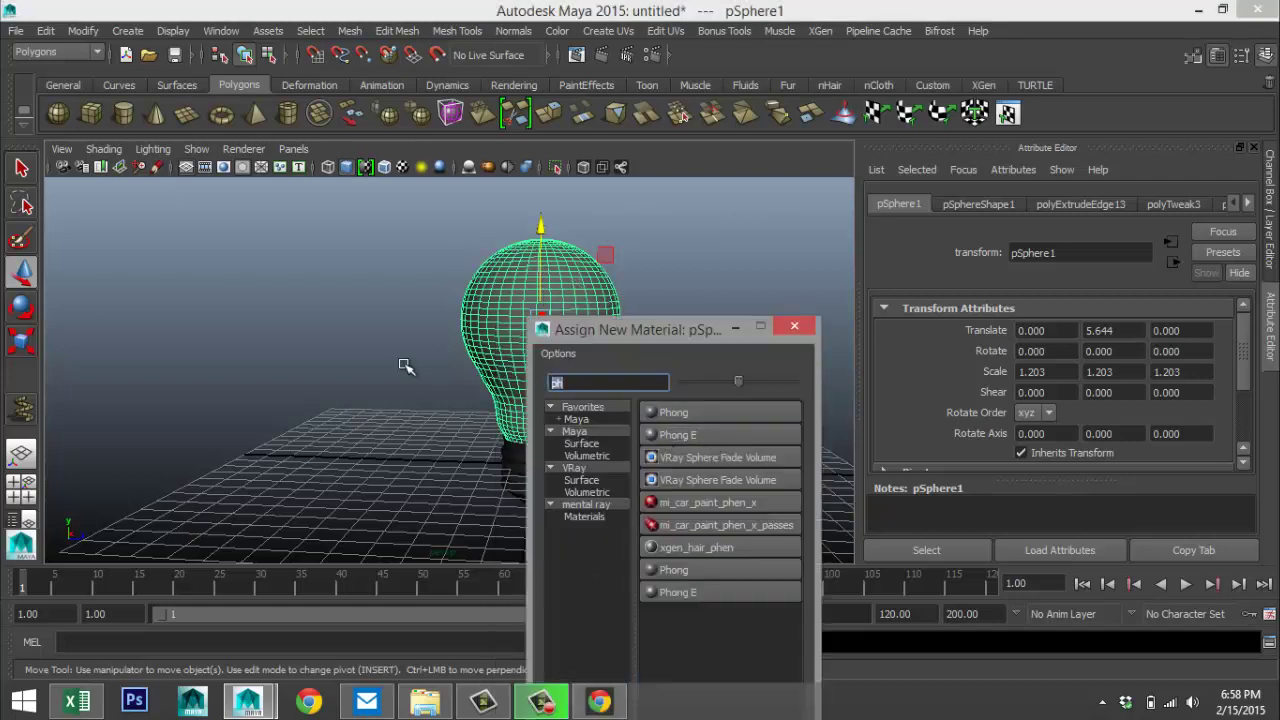
{"action": "type", "text": "mia"}
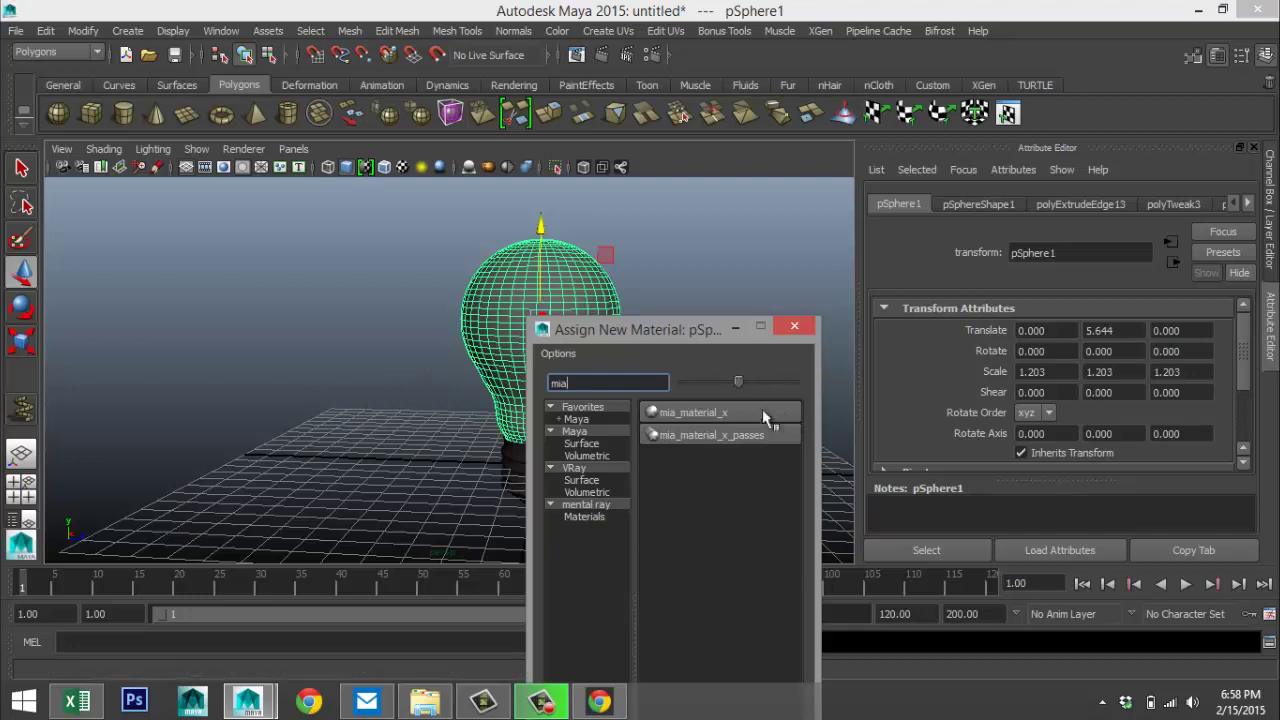
{"action": "left_click", "coordinate": [726, 411]}
- Replace the glass bulb's mia_material_x settings with the GlassThin preset
{"action": "left_click", "coordinate": [1042, 205]}
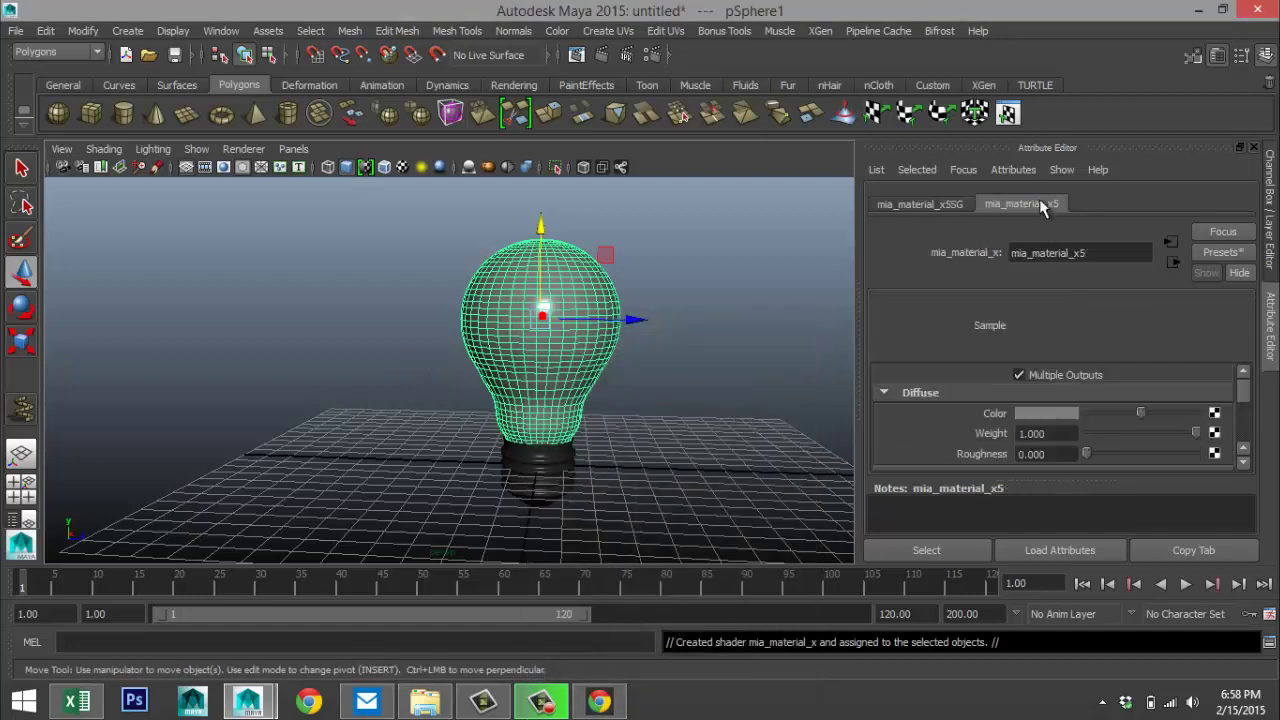
{"action": "left_click", "coordinate": [1222, 253]}
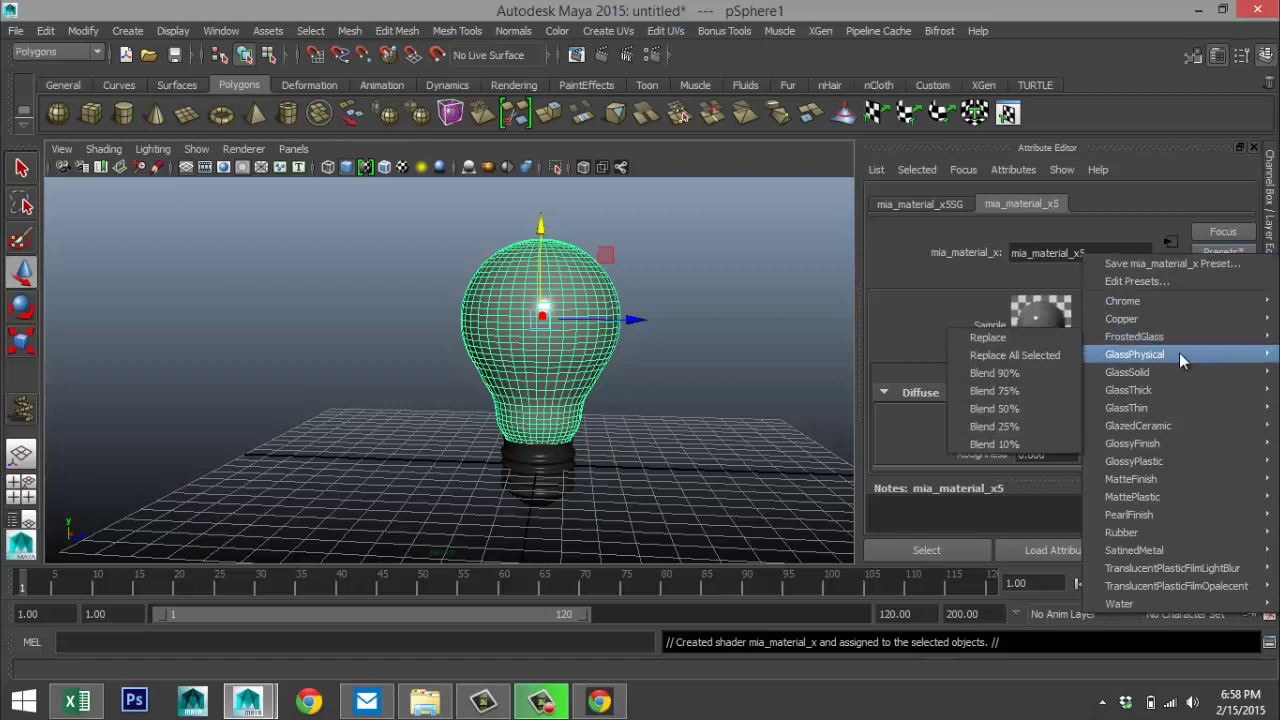
{"action": "mouse_move", "coordinate": [1155, 372]}
{"action": "mouse_move", "coordinate": [1143, 405]}
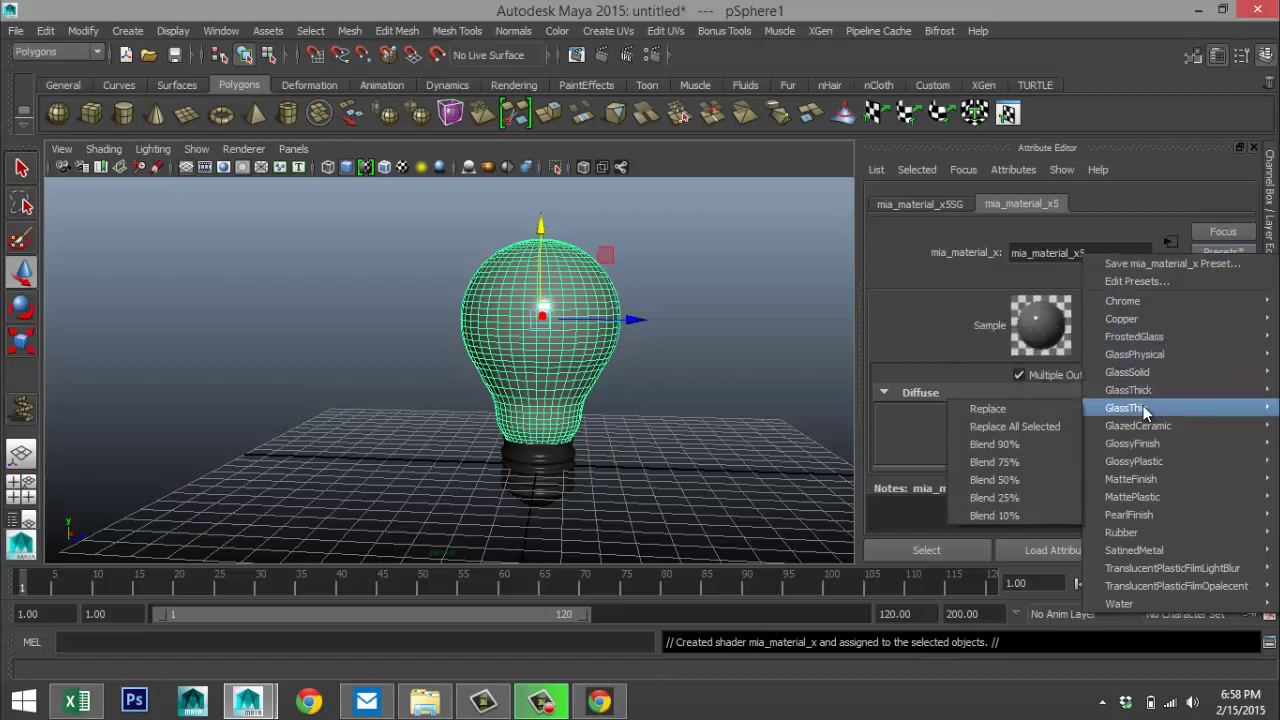
{"action": "left_click", "coordinate": [1042, 410]}
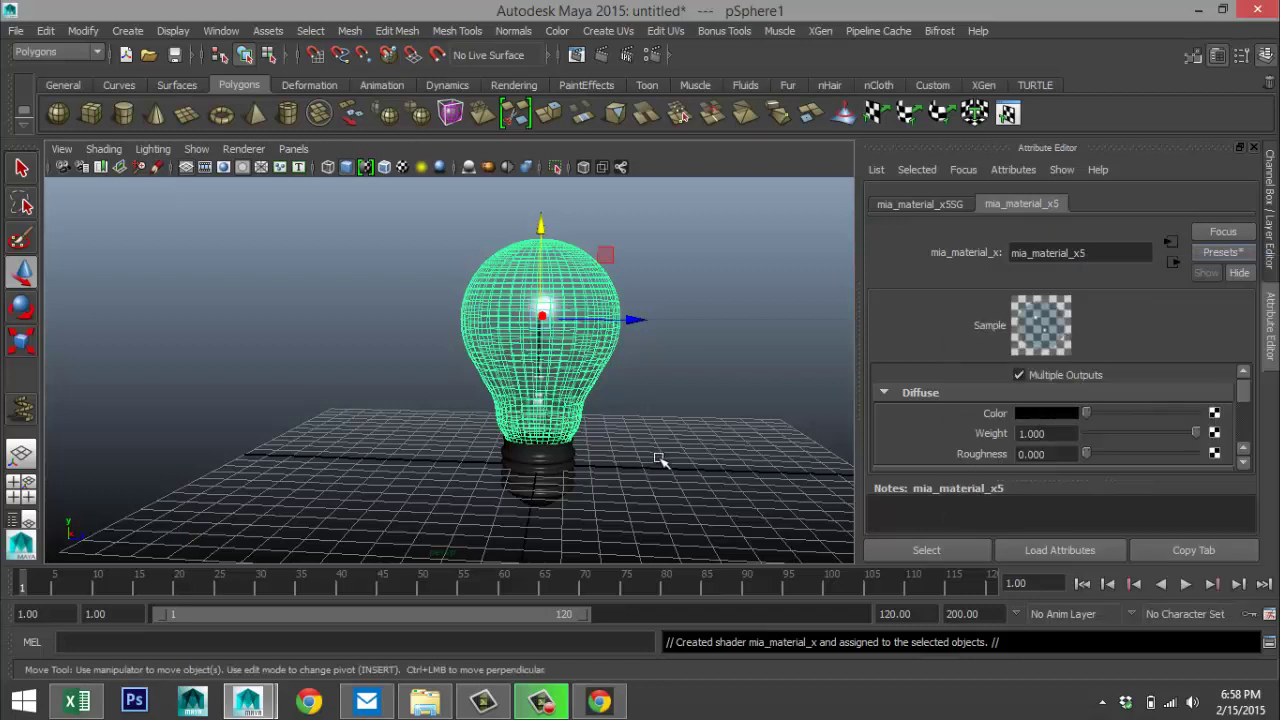
- Group all the light bulb parts, name the group Lightbulb and deselect it
{"action": "scroll", "coordinate": [671, 460], "scroll_direction": "up", "scroll_amount": 3}
{"action": "middle_click_drag", "start_coordinate": [674, 461], "coordinate": [603, 422], "text": "alt"}
{"action": "scroll", "coordinate": [641, 438], "scroll_direction": "down", "scroll_amount": 5}
{"action": "left_click_drag", "start_coordinate": [643, 440], "coordinate": [672, 470], "text": "alt"}
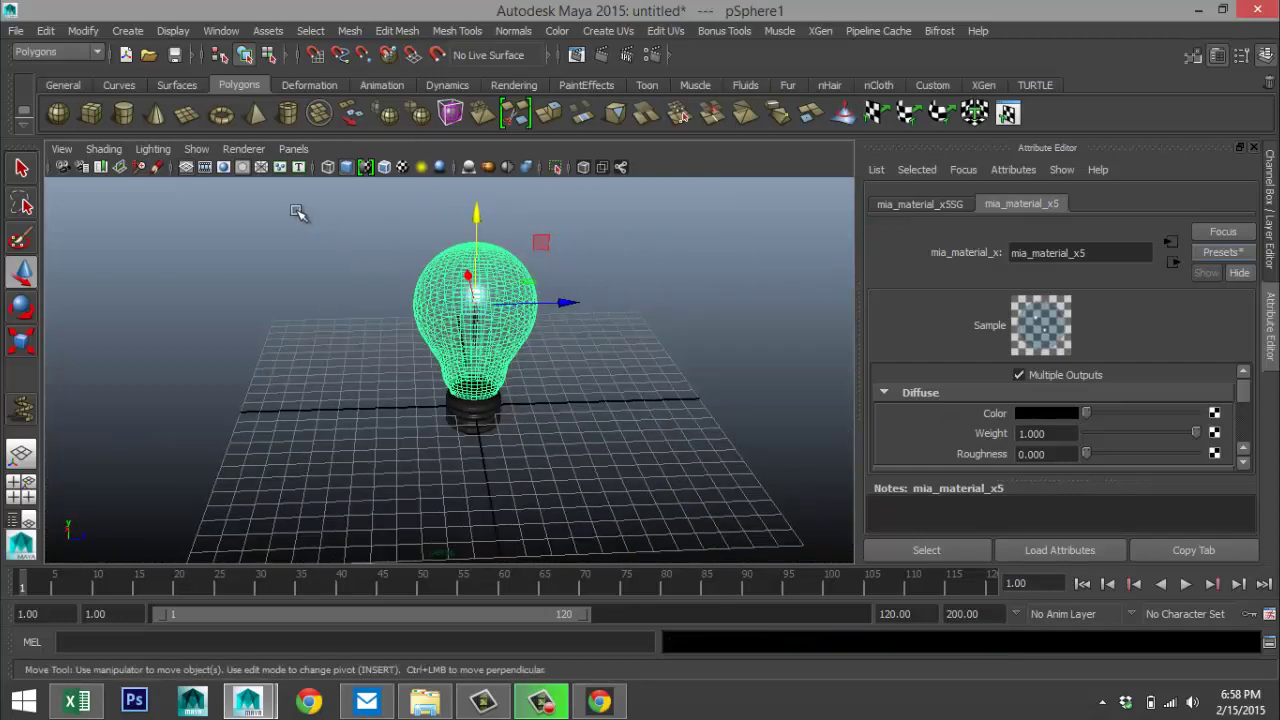
{"action": "left_click_drag", "start_coordinate": [297, 212], "coordinate": [746, 536]}
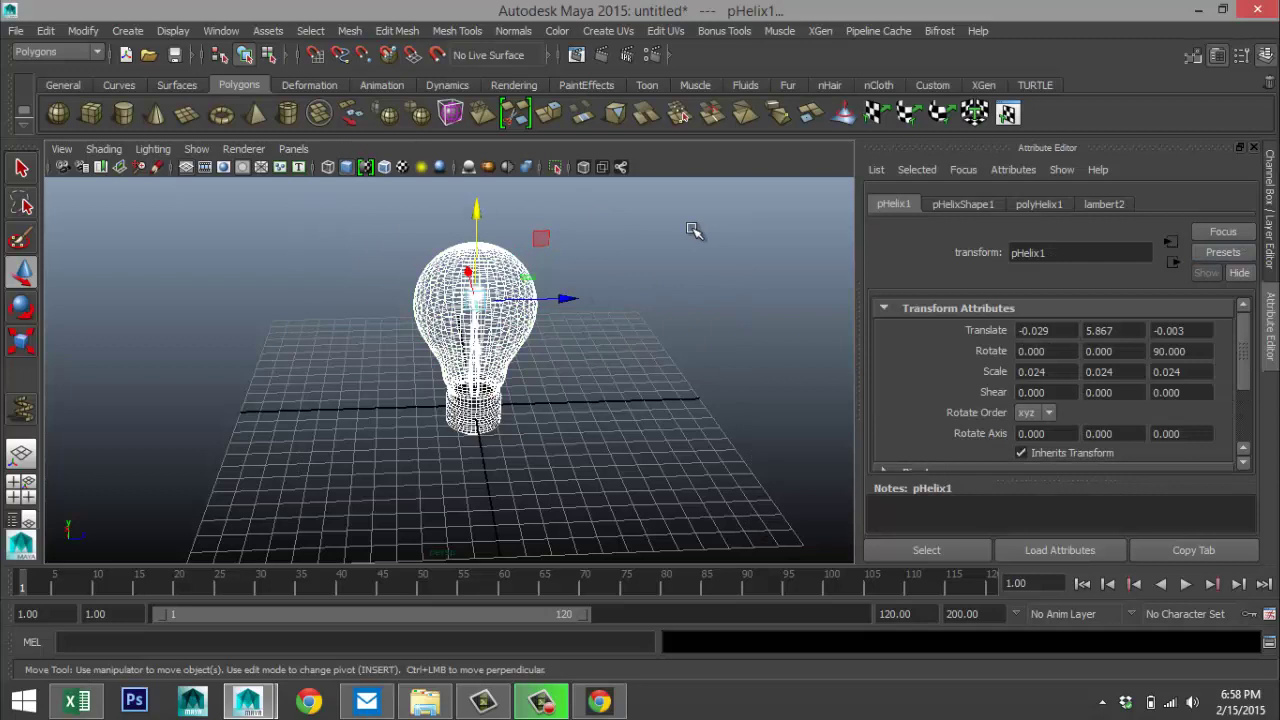
{"action": "key", "text": "ctrl+g"}
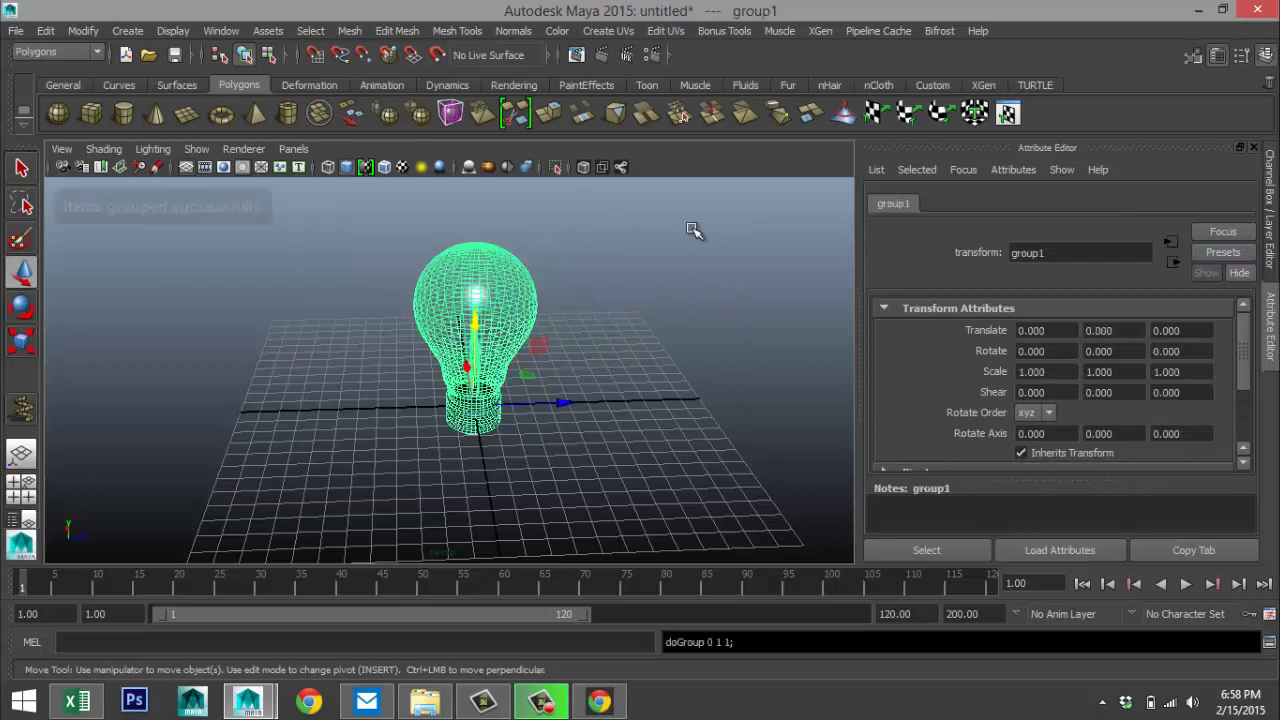
{"action": "left_click", "coordinate": [1105, 259]}
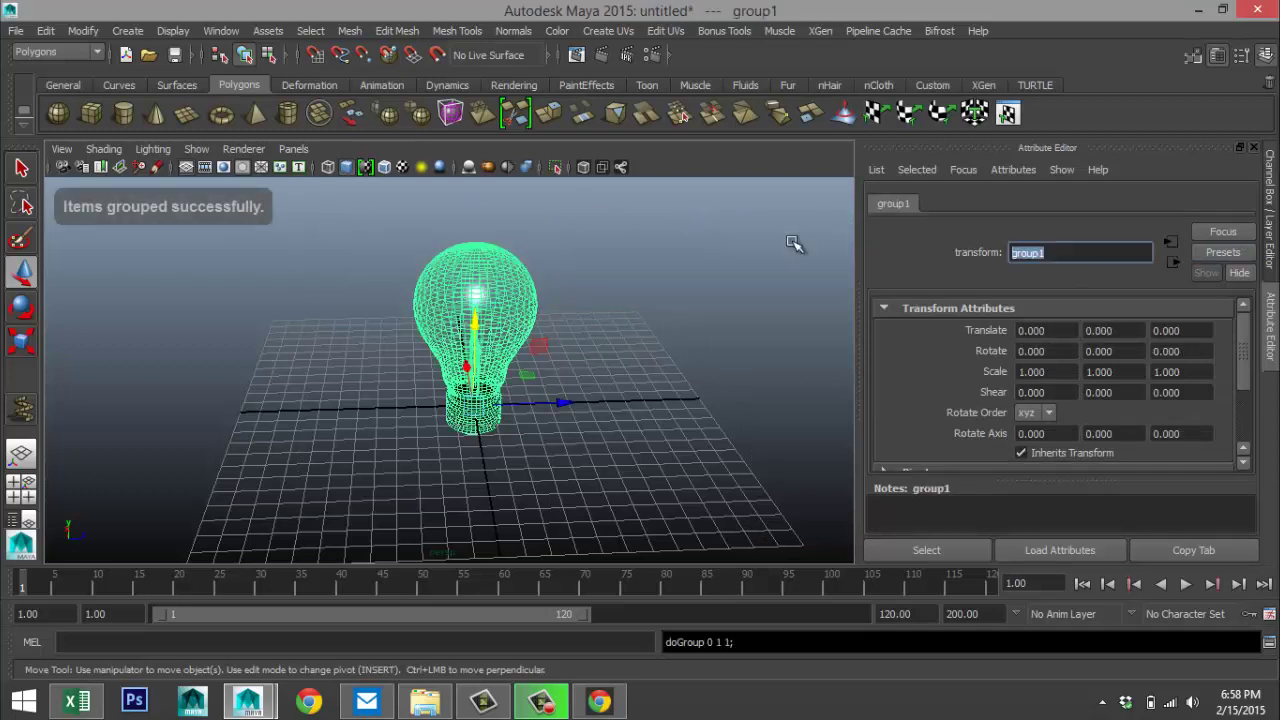
{"action": "type", "text": "Lightbulb"}
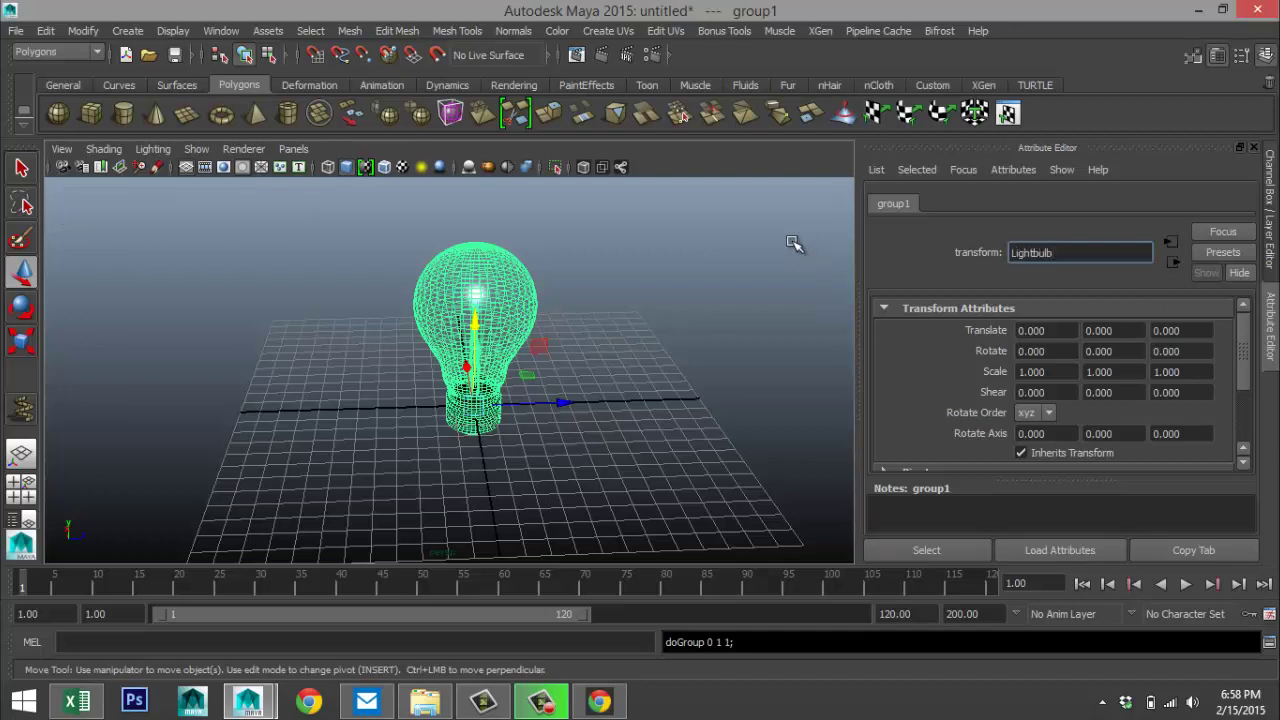
{"action": "left_click", "coordinate": [676, 357]}
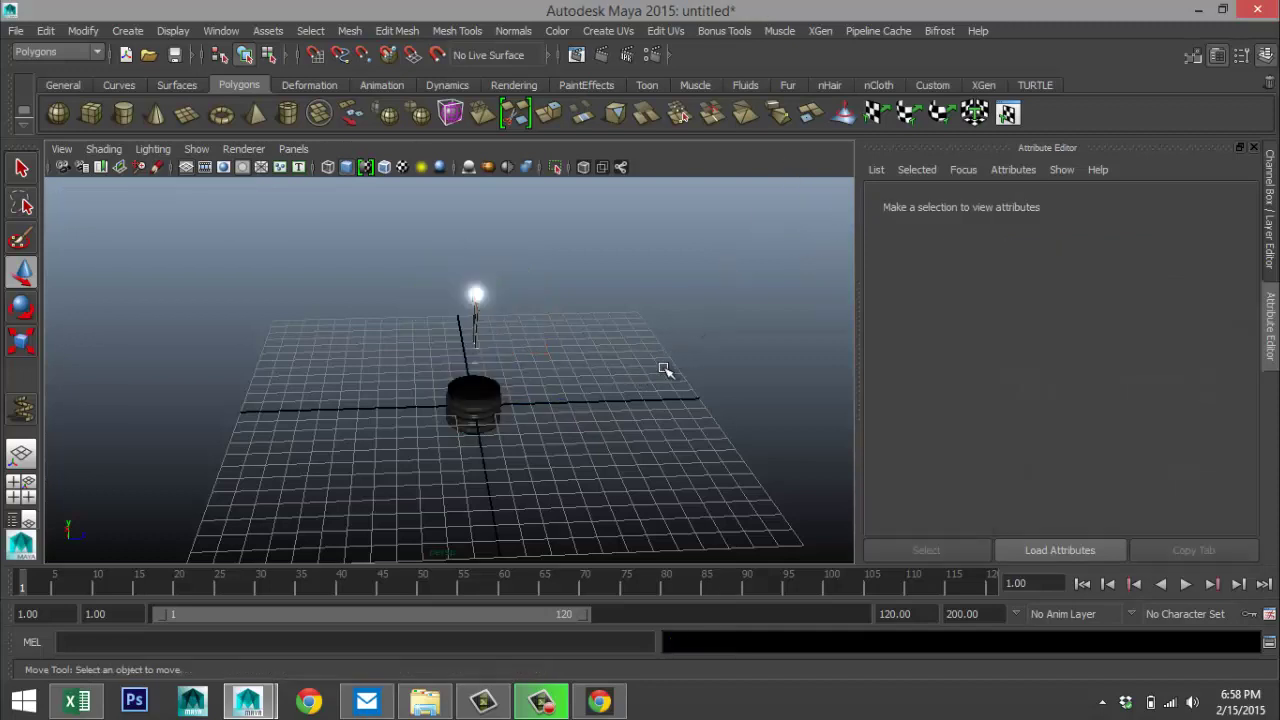
- Draw a wide polygon cylinder on the grid around the bulb, about 17.35 in radius and 6.84 high, and frame it
{"action": "left_click_drag", "start_coordinate": [652, 374], "coordinate": [417, 352], "text": "alt"}
{"action": "scroll", "coordinate": [428, 365], "scroll_direction": "down", "scroll_amount": 4}
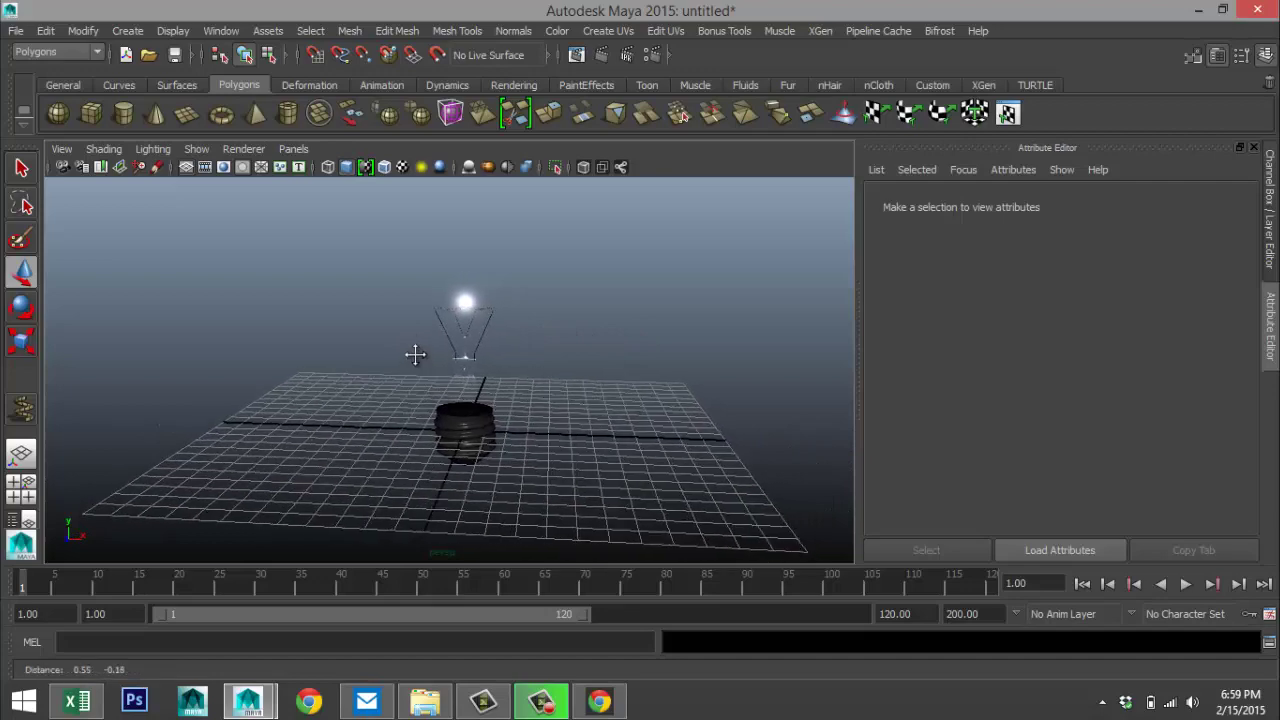
{"action": "scroll", "coordinate": [449, 357], "scroll_direction": "down", "scroll_amount": 2}
{"action": "scroll", "coordinate": [458, 366], "scroll_direction": "up", "scroll_amount": 3}
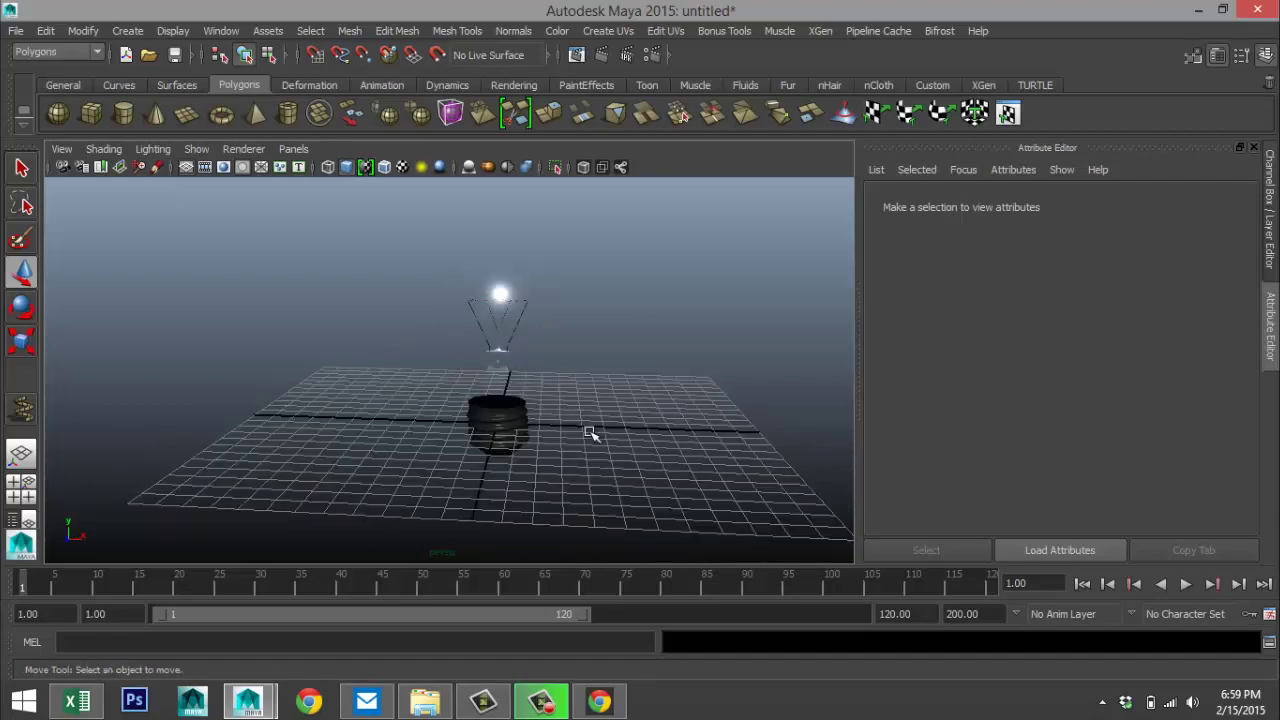
{"action": "left_click_drag", "start_coordinate": [218, 243], "coordinate": [226, 206], "text": "alt"}
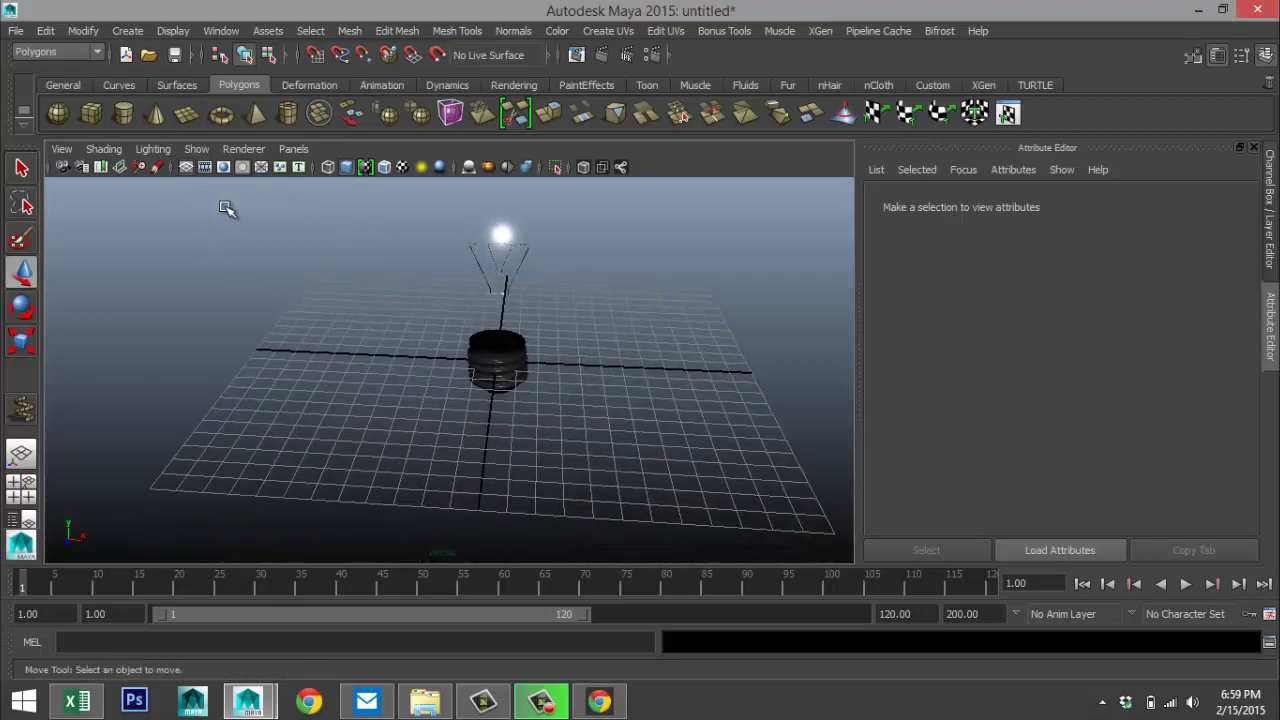
{"action": "left_click", "coordinate": [123, 114]}
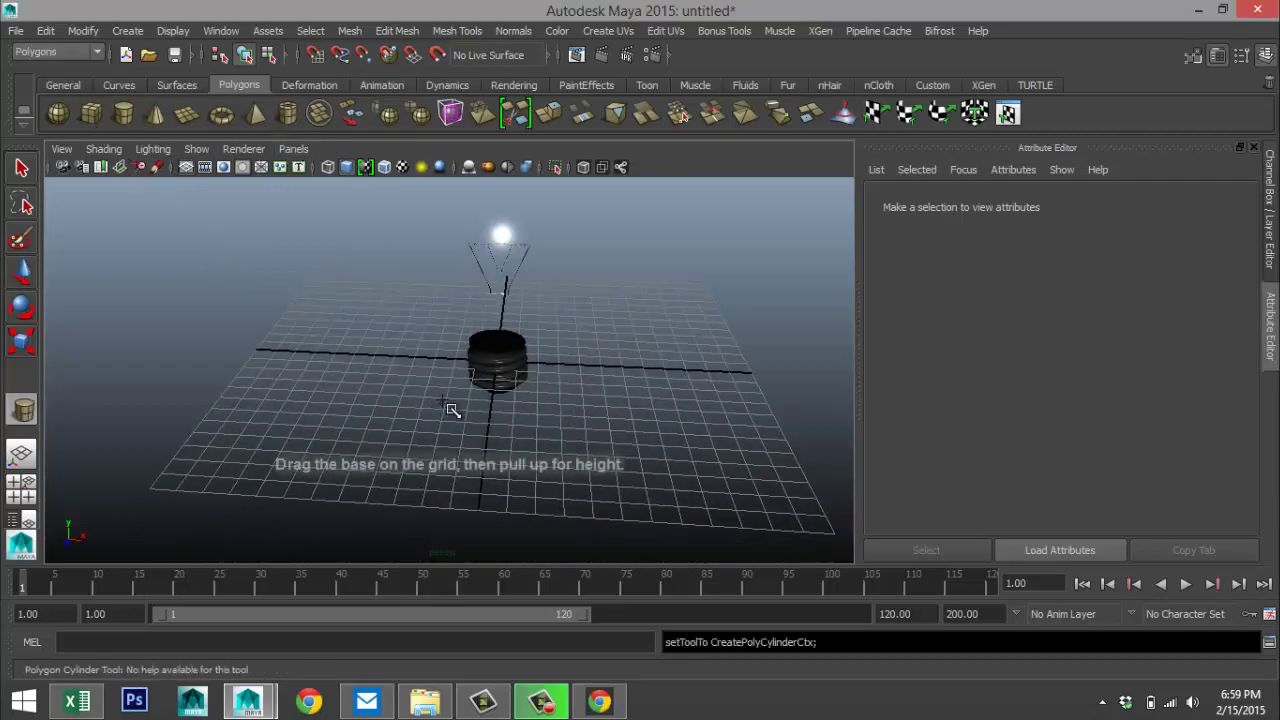
{"action": "left_click_drag", "start_coordinate": [476, 420], "coordinate": [858, 470]}
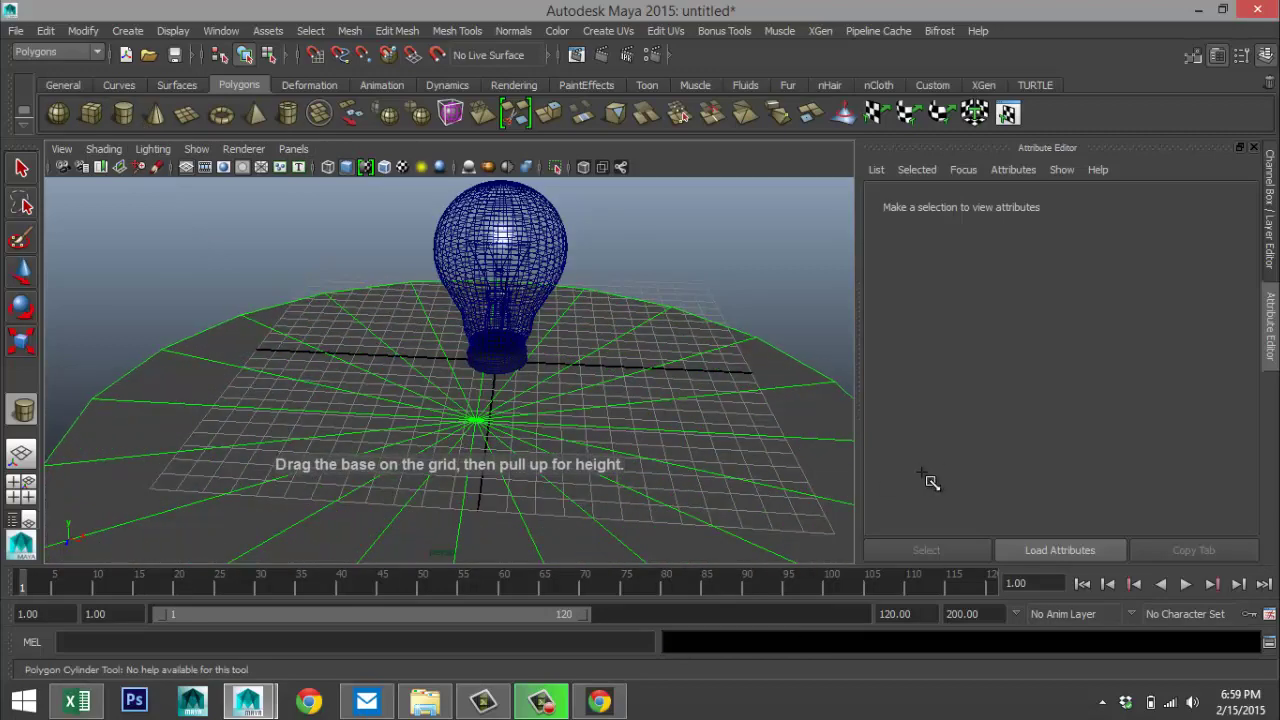
{"action": "mouse_move", "coordinate": [737, 303]}
{"action": "left_mouse_down"}
{"action": "mouse_move", "coordinate": [732, 282]}
{"action": "mouse_move", "coordinate": [718, 310]}
{"action": "left_mouse_up"}
{"action": "key", "text": "f"}
- Set the new cylinder's Subdivisions Axis to 60 and its Subdivisions Caps to 0
{"action": "left_click", "coordinate": [1076, 204]}
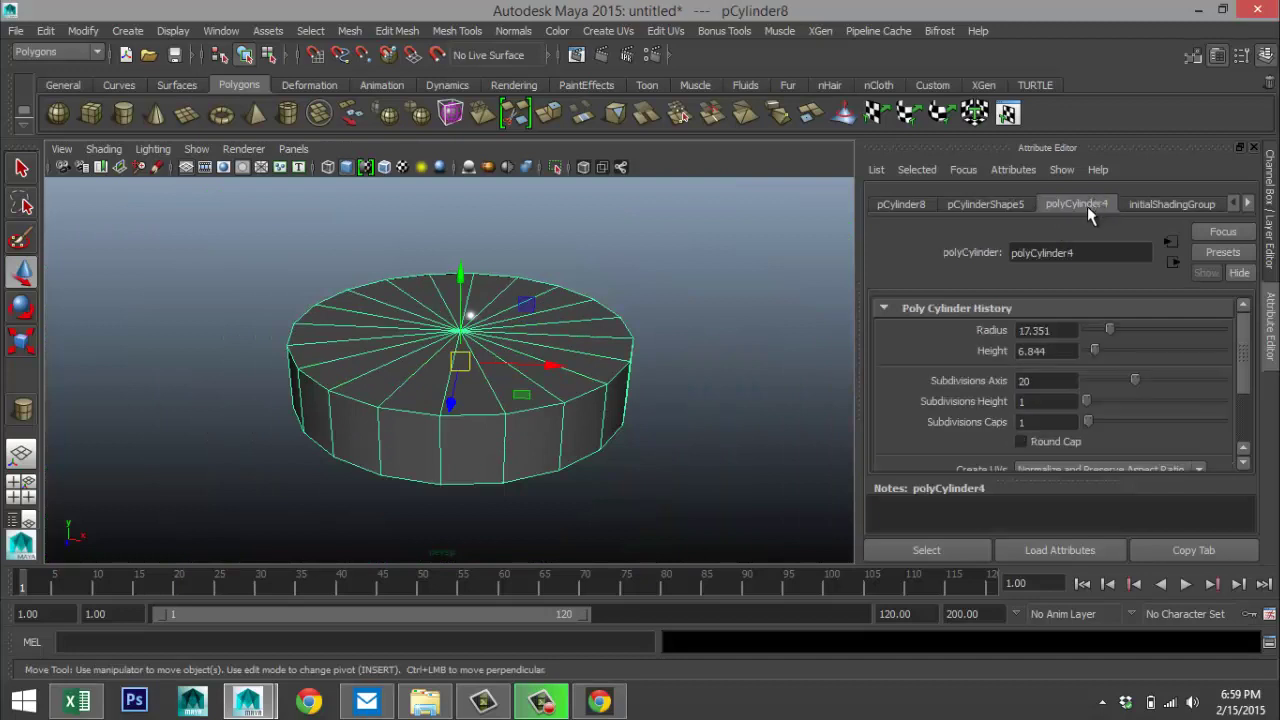
{"action": "double_click", "coordinate": [1066, 381]}
{"action": "type", "text": "60"}
{"action": "key", "text": "Return"}
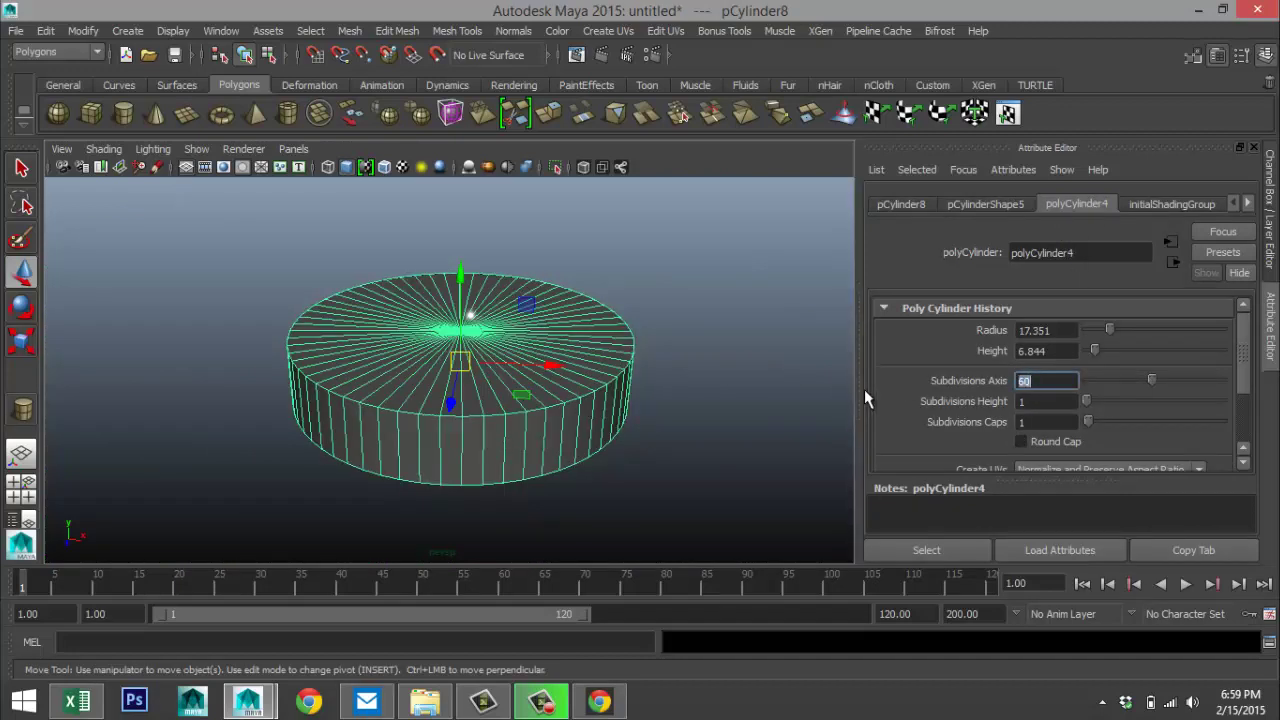
{"action": "double_click", "coordinate": [1058, 421]}
{"action": "type", "text": "0"}
{"action": "key", "text": "Return"}
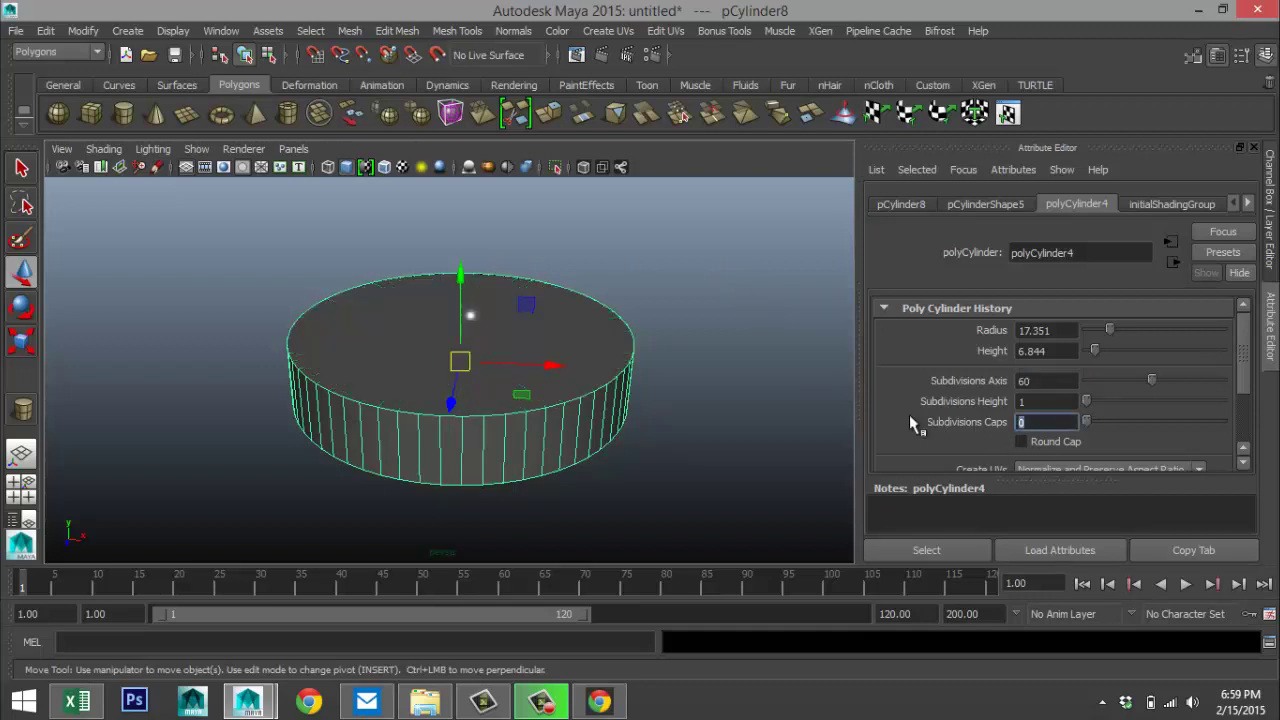
- Centre the new cylinder at the origin by setting its Translate X, Y and Z to 0
{"action": "left_click", "coordinate": [712, 426]}
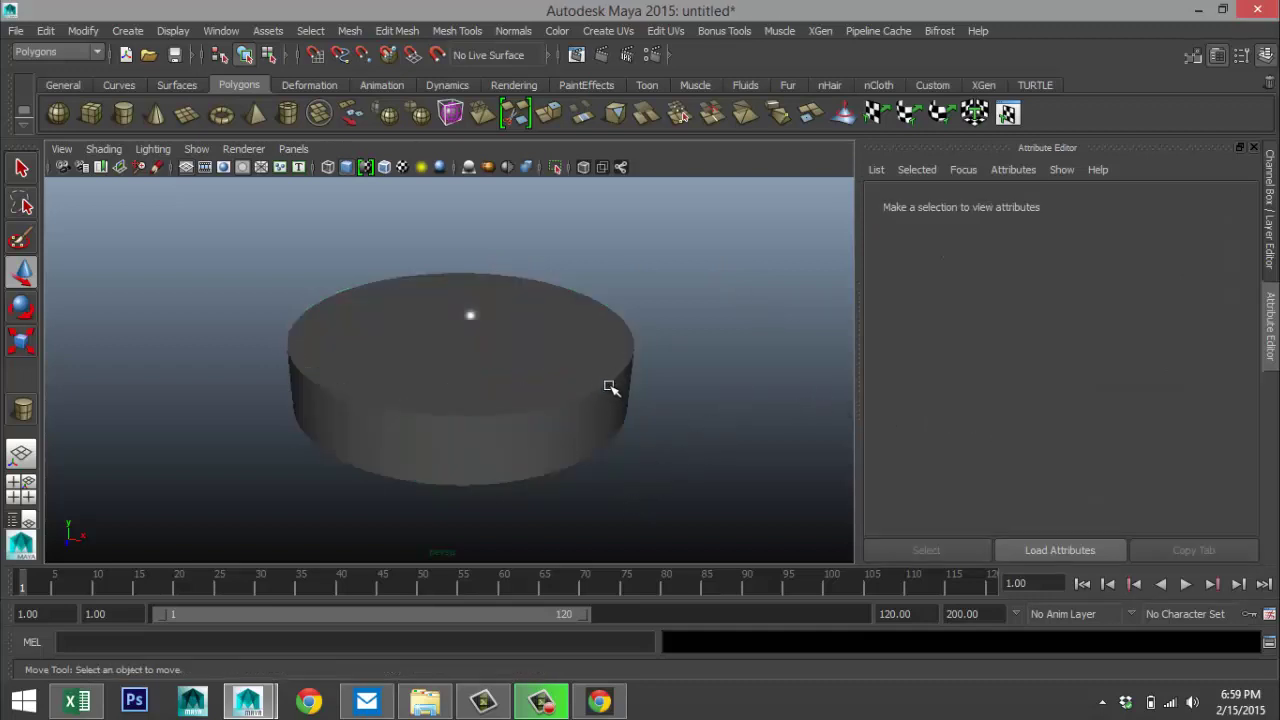
{"action": "left_click", "coordinate": [610, 387]}
{"action": "left_click", "coordinate": [901, 205]}
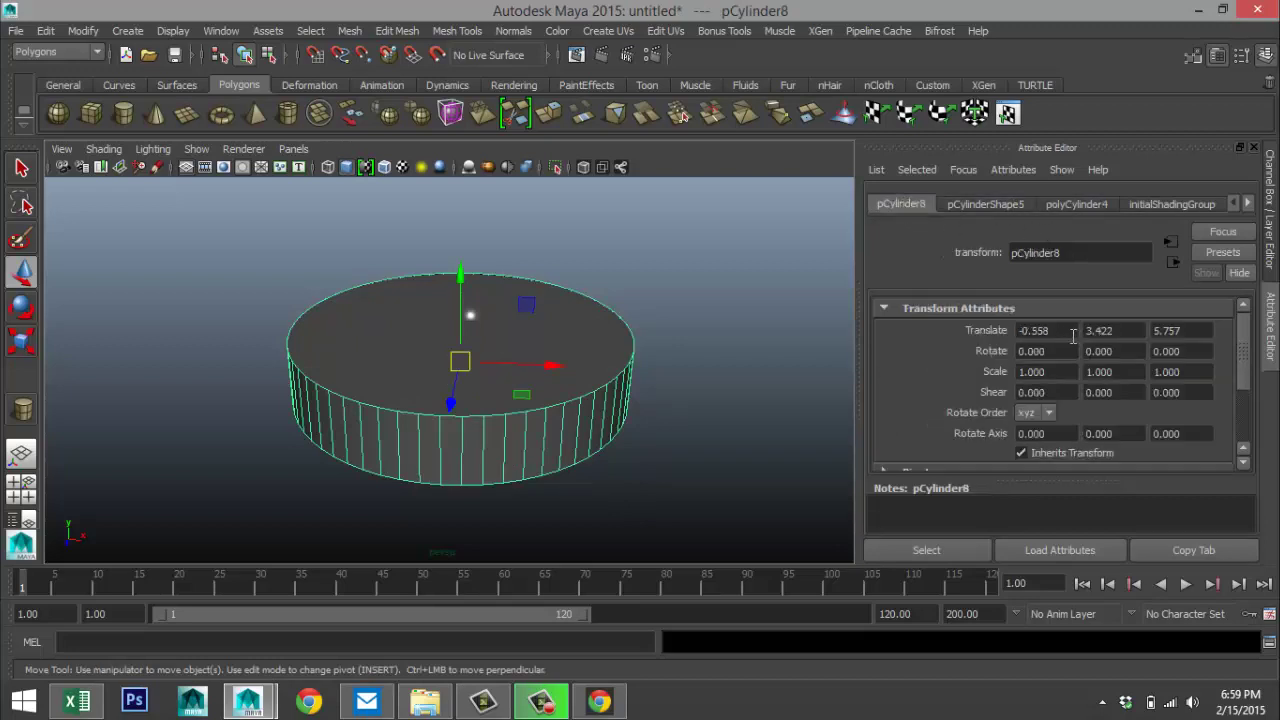
{"action": "left_click_drag", "start_coordinate": [1073, 337], "coordinate": [900, 337]}
{"action": "type", "text": "0"}
{"action": "left_click_drag", "start_coordinate": [1124, 333], "coordinate": [1083, 331]}
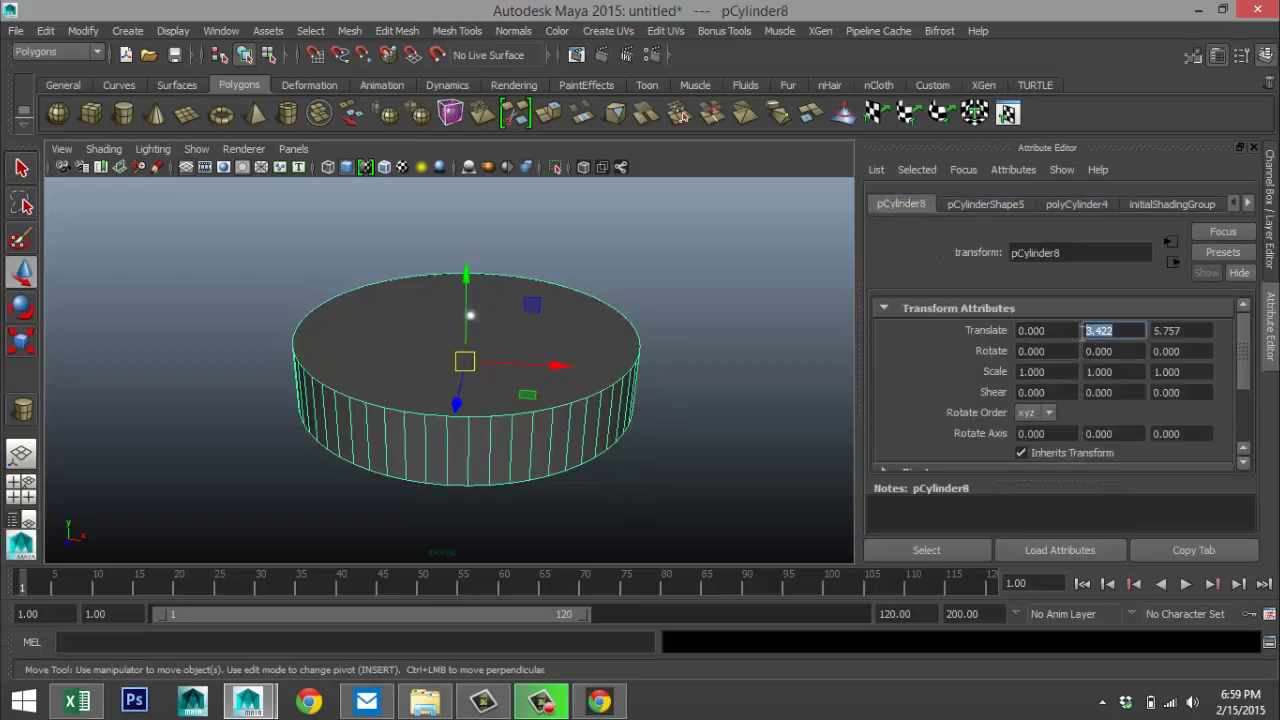
{"action": "left_click_drag", "start_coordinate": [1193, 329], "coordinate": [1134, 337]}
{"action": "type", "text": "0"}
{"action": "left_click", "coordinate": [1132, 337]}
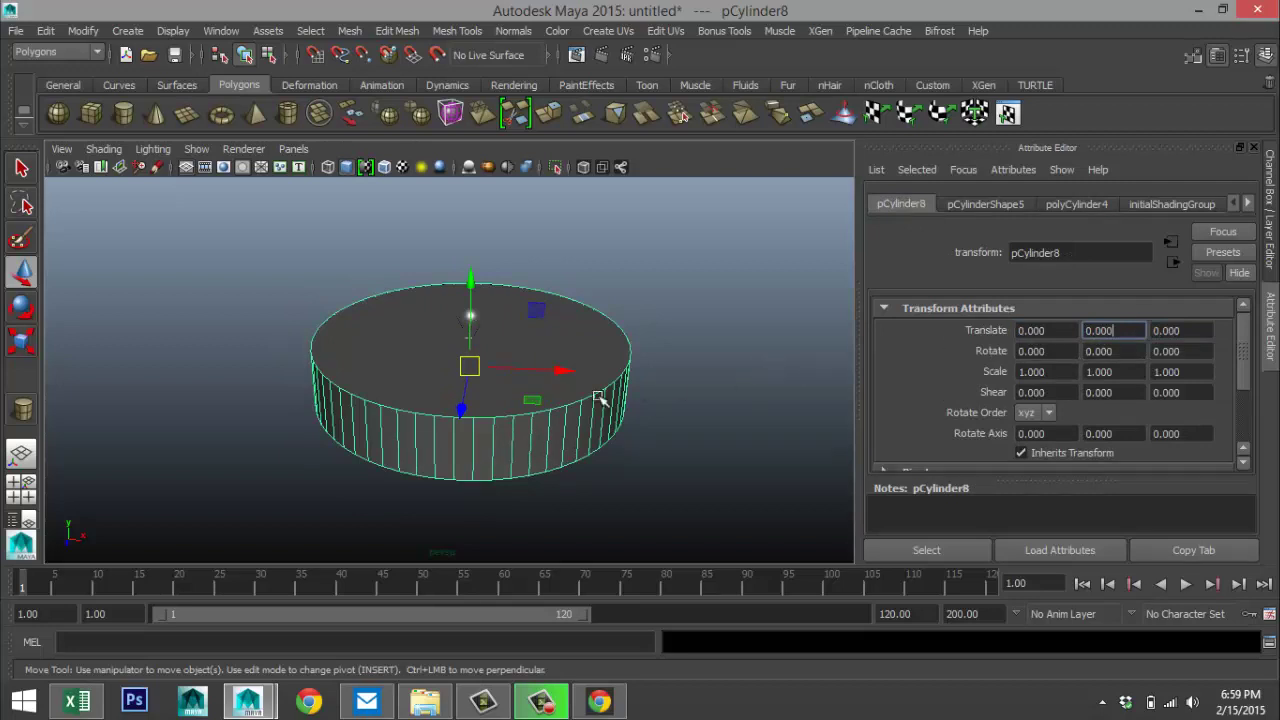
- Scale the cylinder up uniformly to about 3.76 in all axes
{"action": "left_click", "coordinate": [637, 394]}
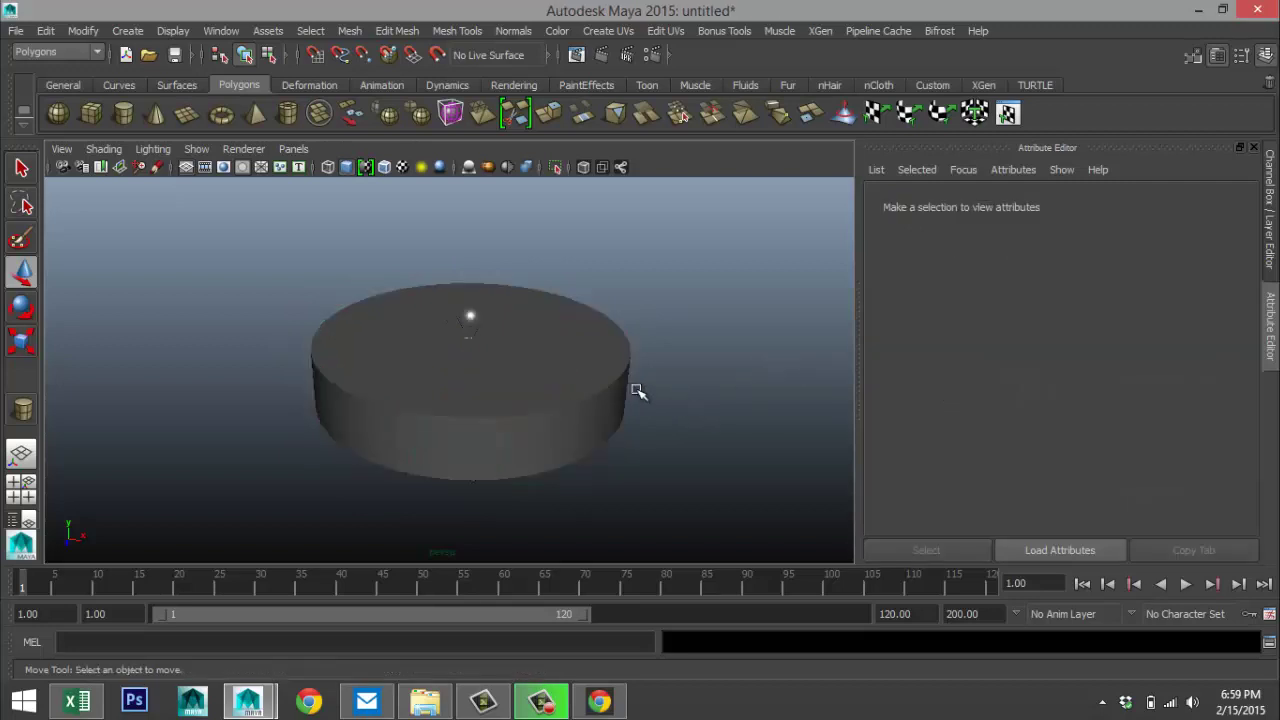
{"action": "left_click", "coordinate": [622, 395]}
{"action": "key", "text": "r"}
{"action": "left_click_drag", "start_coordinate": [470, 366], "coordinate": [1077, 360]}
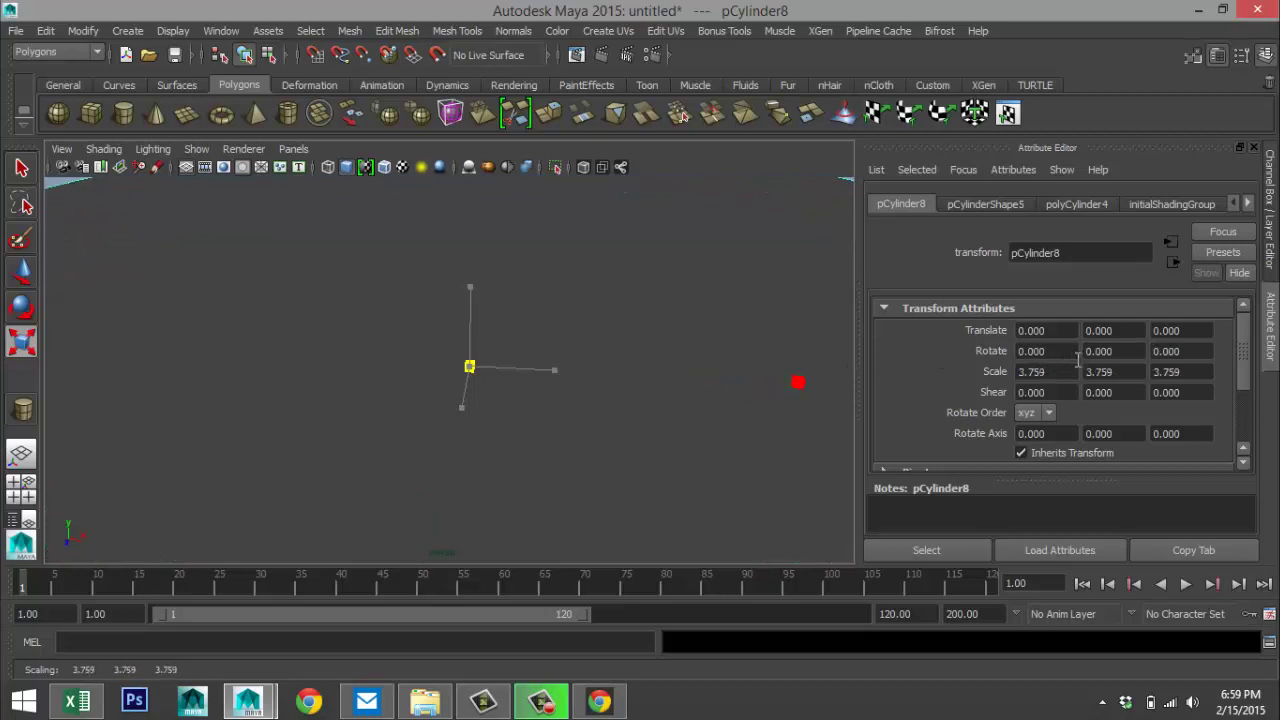
{"action": "scroll", "coordinate": [741, 477], "scroll_direction": "down", "scroll_amount": 6}
- Delete the top cap face of the cylinder so it is open above the bulb
{"action": "right_click_drag", "start_coordinate": [597, 353], "coordinate": [605, 299]}
{"action": "left_click", "coordinate": [592, 341]}
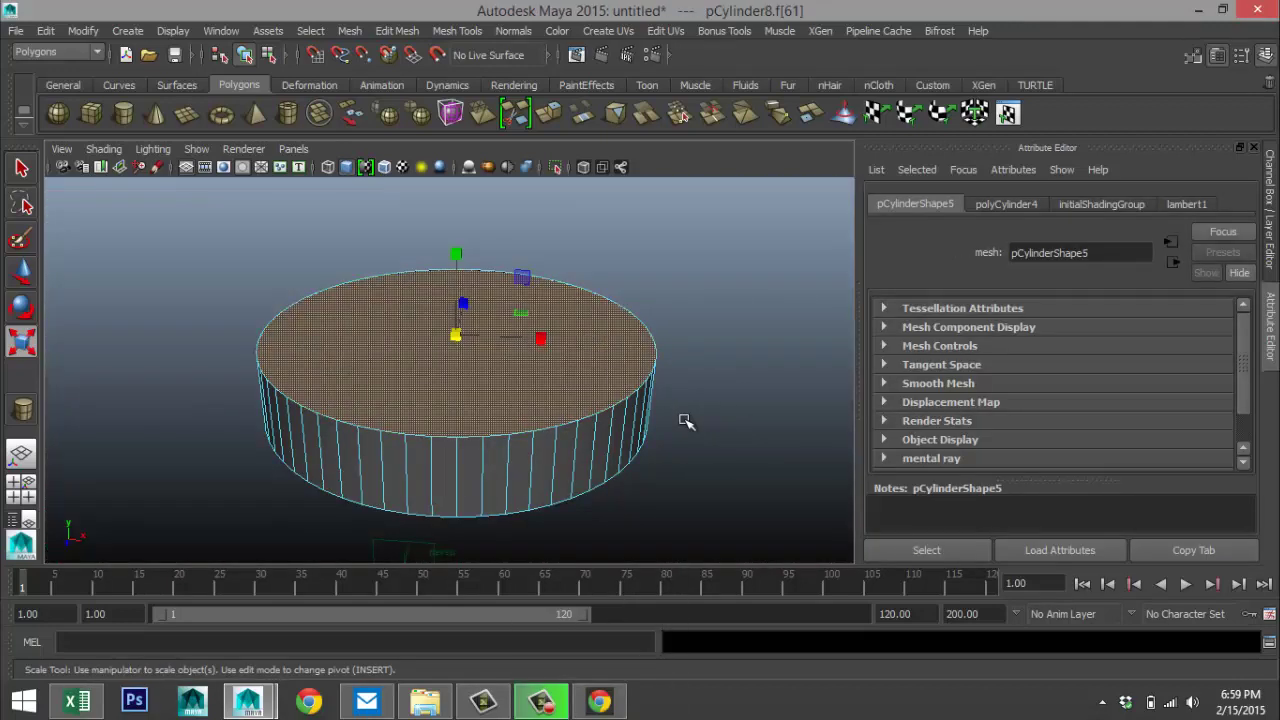
{"action": "key", "text": "Delete"}
{"action": "scroll", "coordinate": [611, 457], "scroll_direction": "up", "scroll_amount": 8}
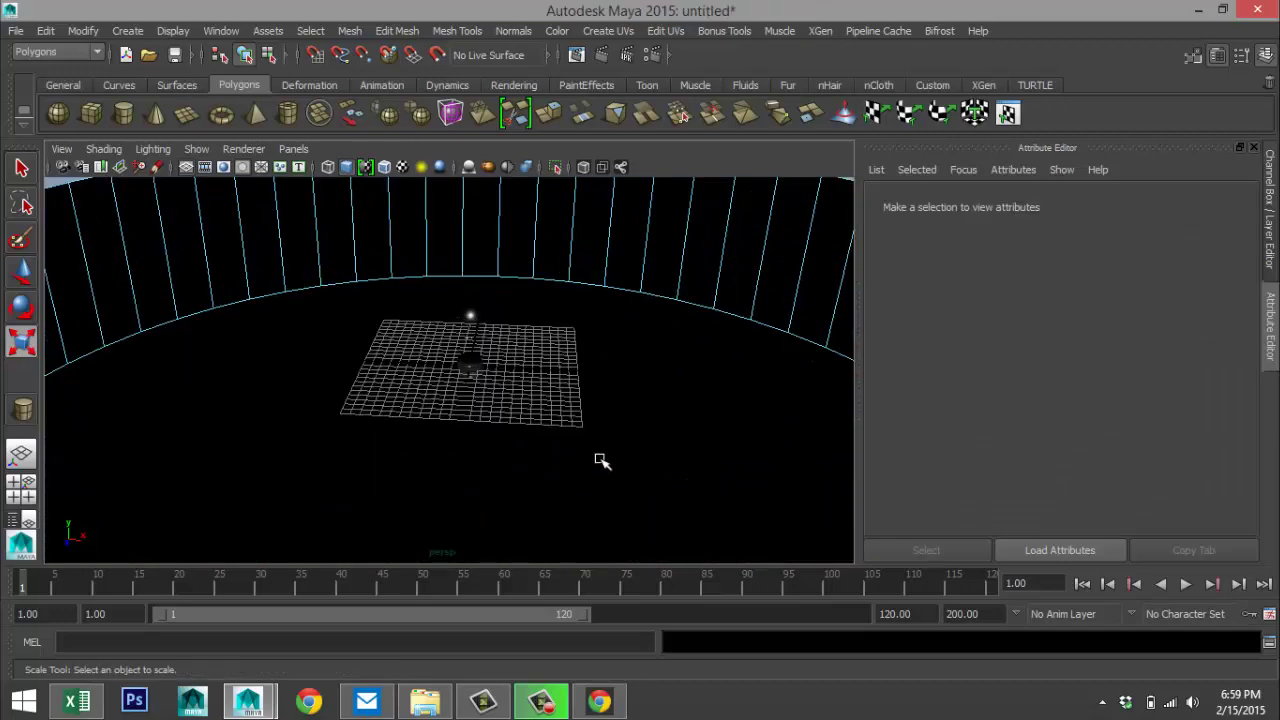
- In the side view, raise the open cylinder to about 11.09 in Translate Y so its floor meets the bulb's base
{"action": "left_click", "coordinate": [27, 512]}
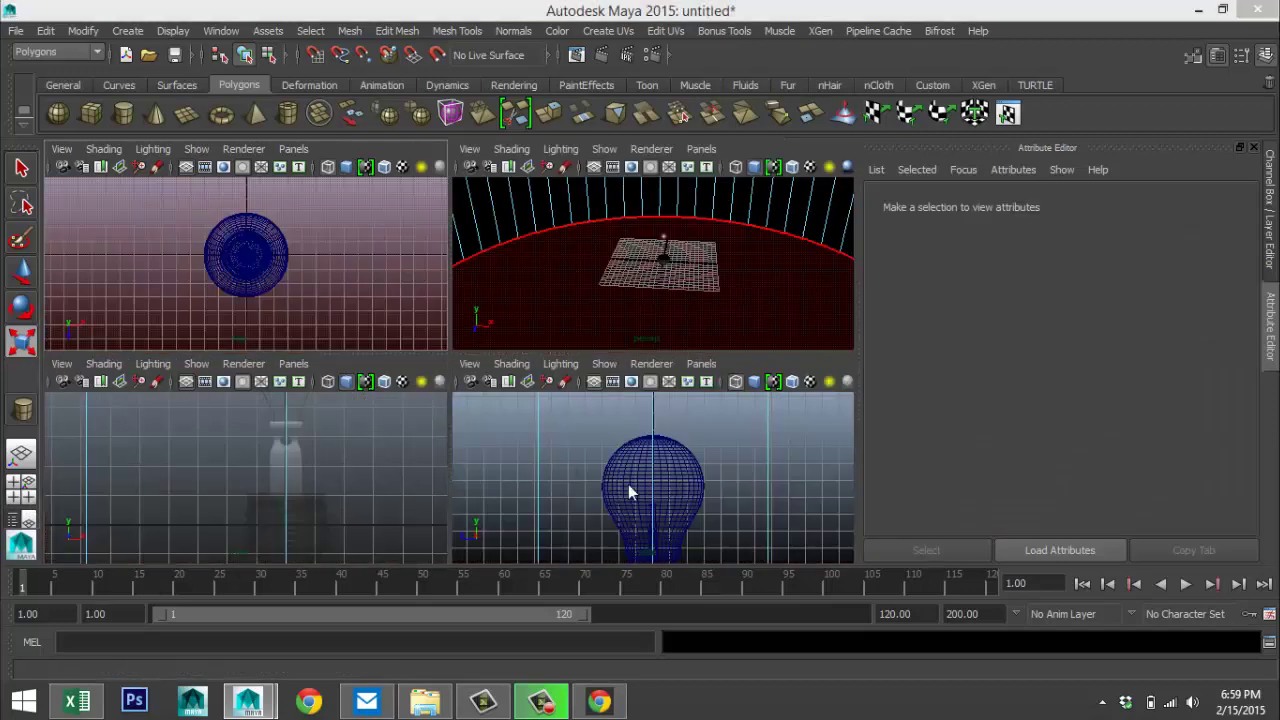
{"action": "key", "text": "space"}
{"action": "scroll", "coordinate": [632, 470], "scroll_direction": "down", "scroll_amount": 5}
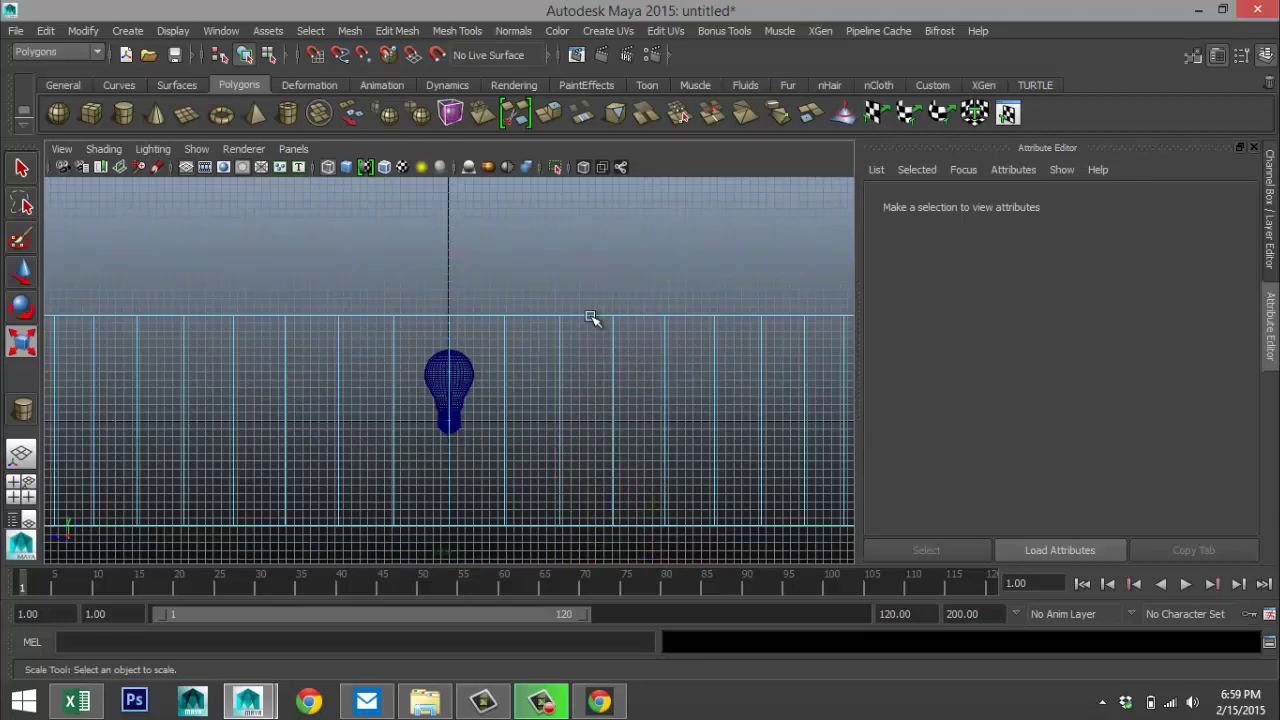
{"action": "right_click_drag", "start_coordinate": [594, 318], "coordinate": [672, 234]}
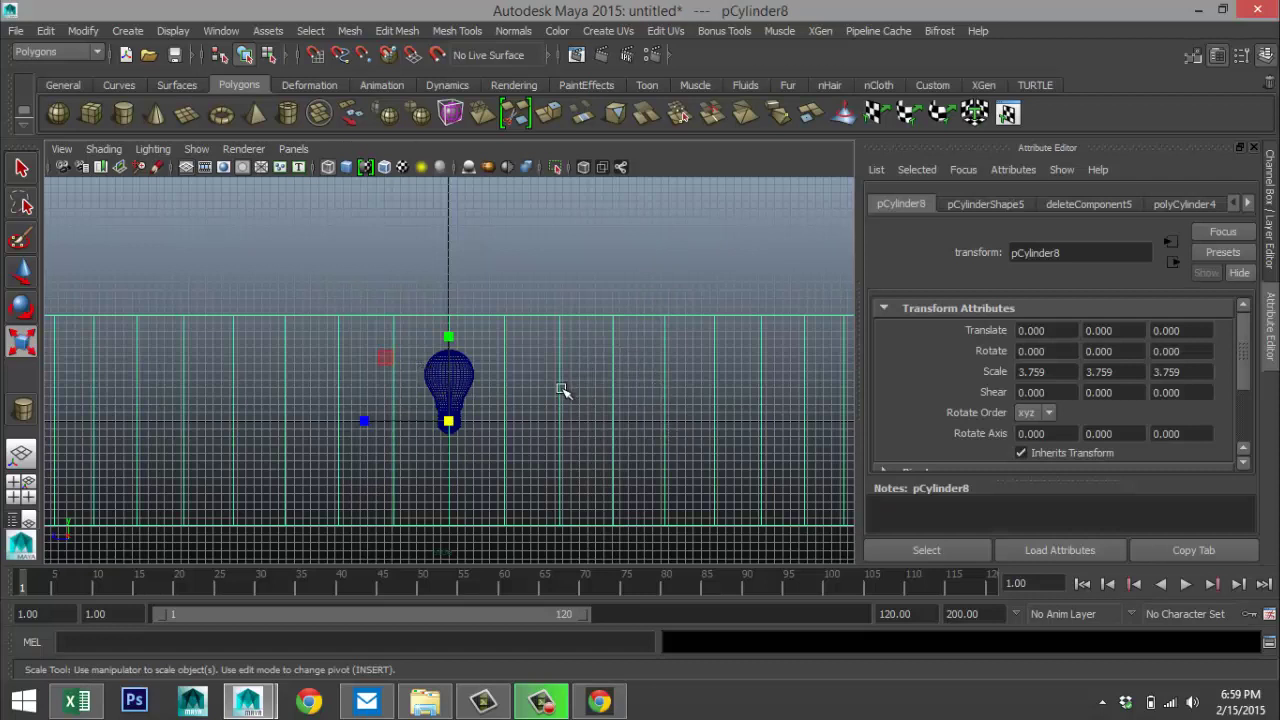
{"action": "key", "text": "w"}
{"action": "left_click_drag", "start_coordinate": [448, 338], "coordinate": [448, 243]}
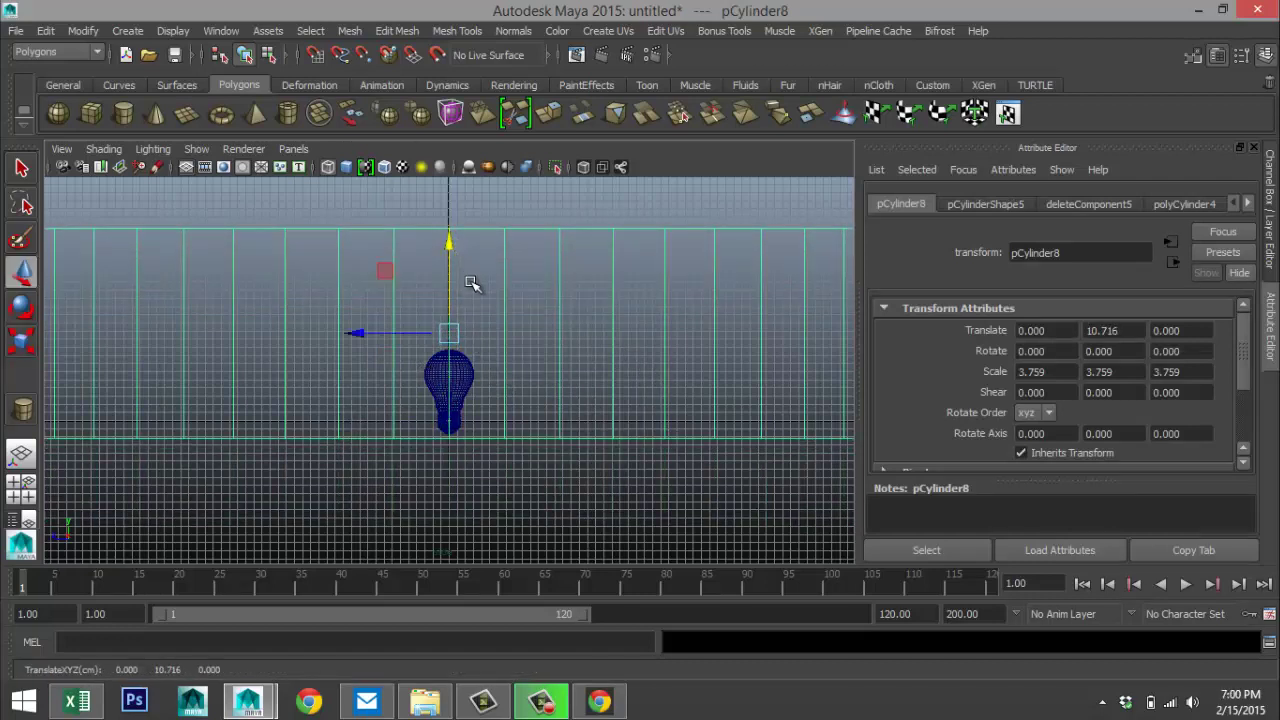
{"action": "scroll", "coordinate": [523, 431], "scroll_direction": "up", "scroll_amount": 6}
{"action": "middle_click_drag", "start_coordinate": [531, 457], "coordinate": [578, 307], "text": "alt"}
{"action": "scroll", "coordinate": [513, 215], "scroll_direction": "down", "scroll_amount": 2}
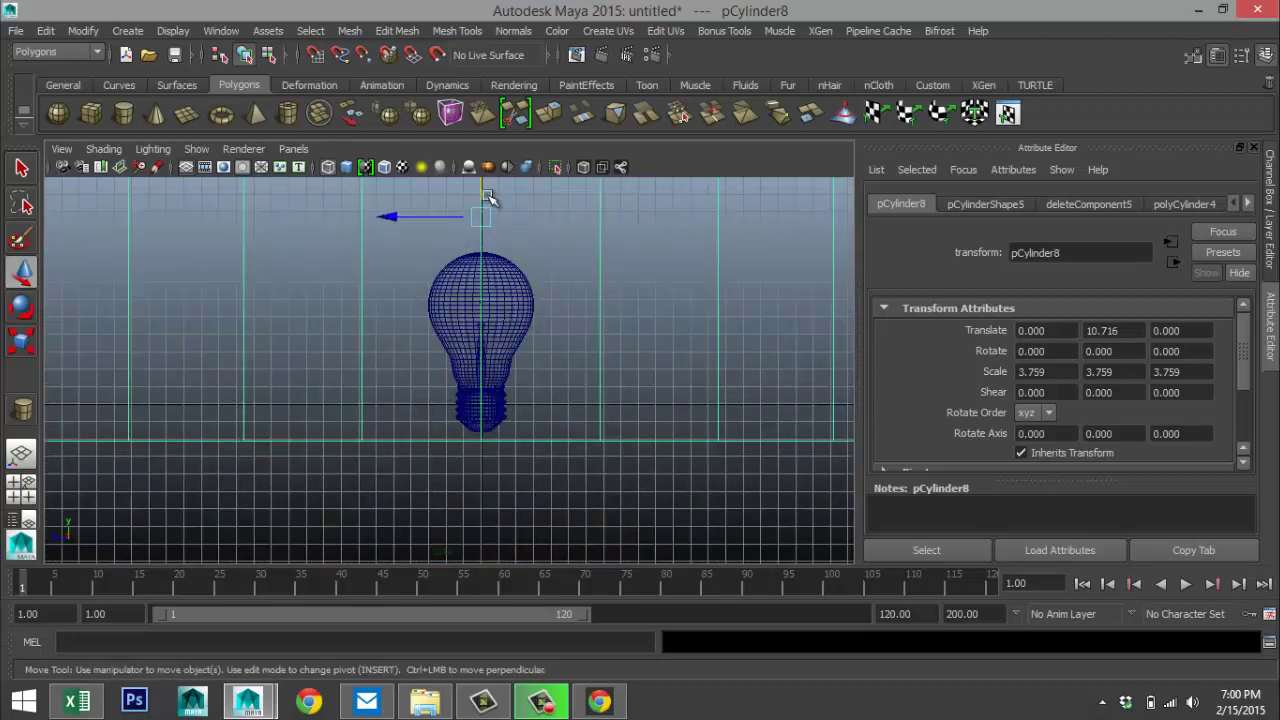
{"action": "left_click_drag", "start_coordinate": [489, 200], "coordinate": [484, 187]}
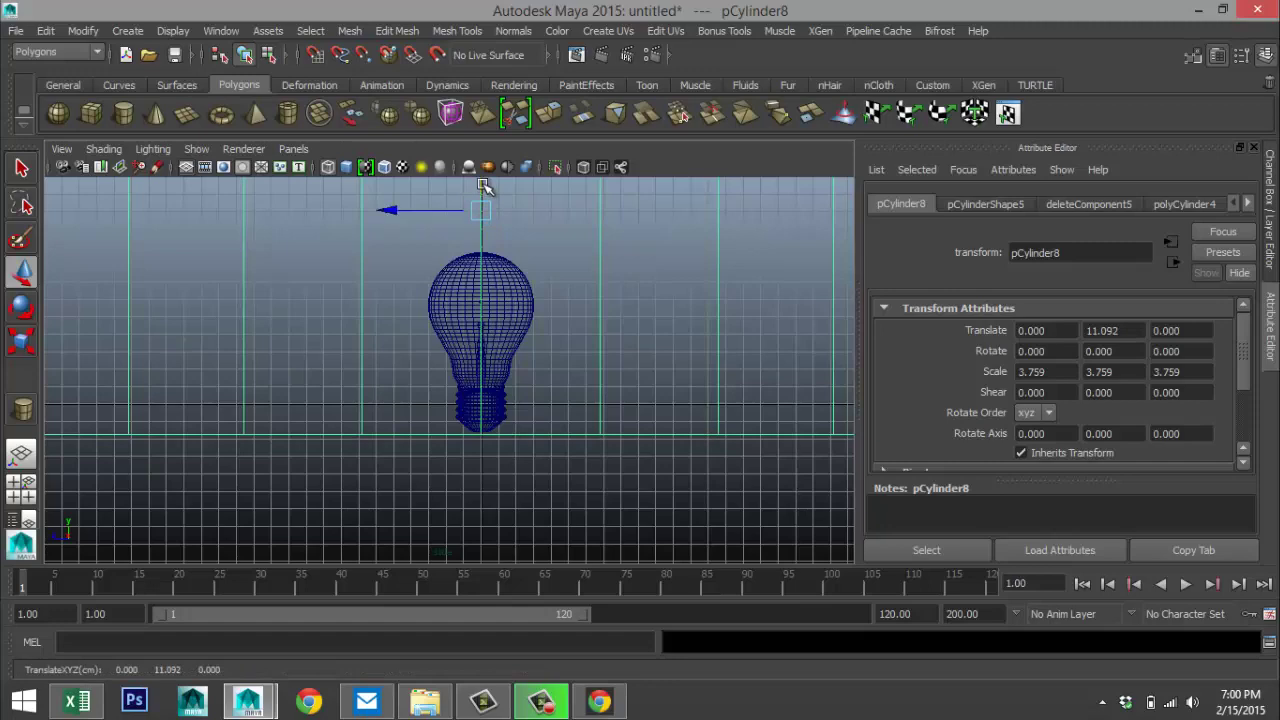
- In the perspective view, delete a run of wall faces at the front of the cylinder to open it up
{"action": "left_click", "coordinate": [21, 483]}
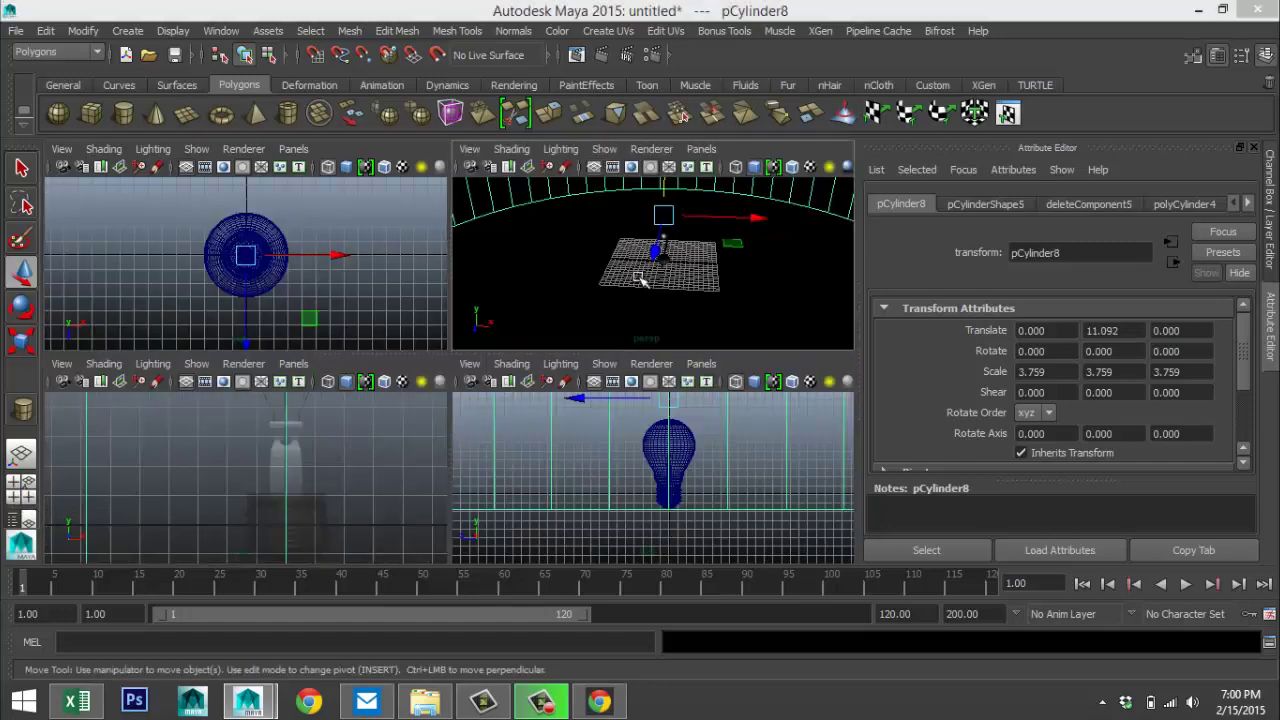
{"action": "key", "text": "space"}
{"action": "scroll", "coordinate": [584, 340], "scroll_direction": "down", "scroll_amount": 3}
{"action": "scroll", "coordinate": [584, 342], "scroll_direction": "up", "scroll_amount": 3}
{"action": "scroll", "coordinate": [582, 343], "scroll_direction": "down", "scroll_amount": 5}
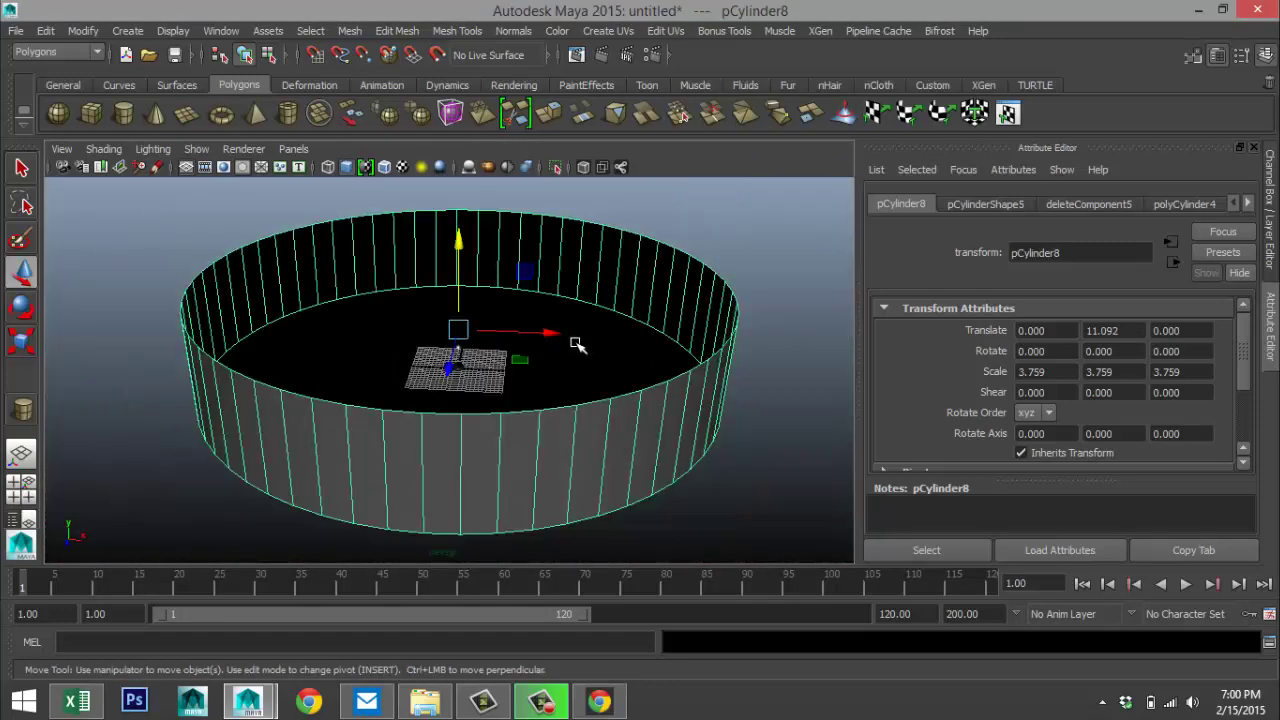
{"action": "mouse_move", "coordinate": [527, 360]}
{"action": "left_mouse_down", "text": "alt"}
{"action": "mouse_move", "coordinate": [540, 337]}
{"action": "mouse_move", "coordinate": [525, 391]}
{"action": "mouse_move", "coordinate": [514, 361]}
{"action": "left_mouse_up", "text": "alt"}
{"action": "right_click_drag", "start_coordinate": [373, 497], "coordinate": [374, 320]}
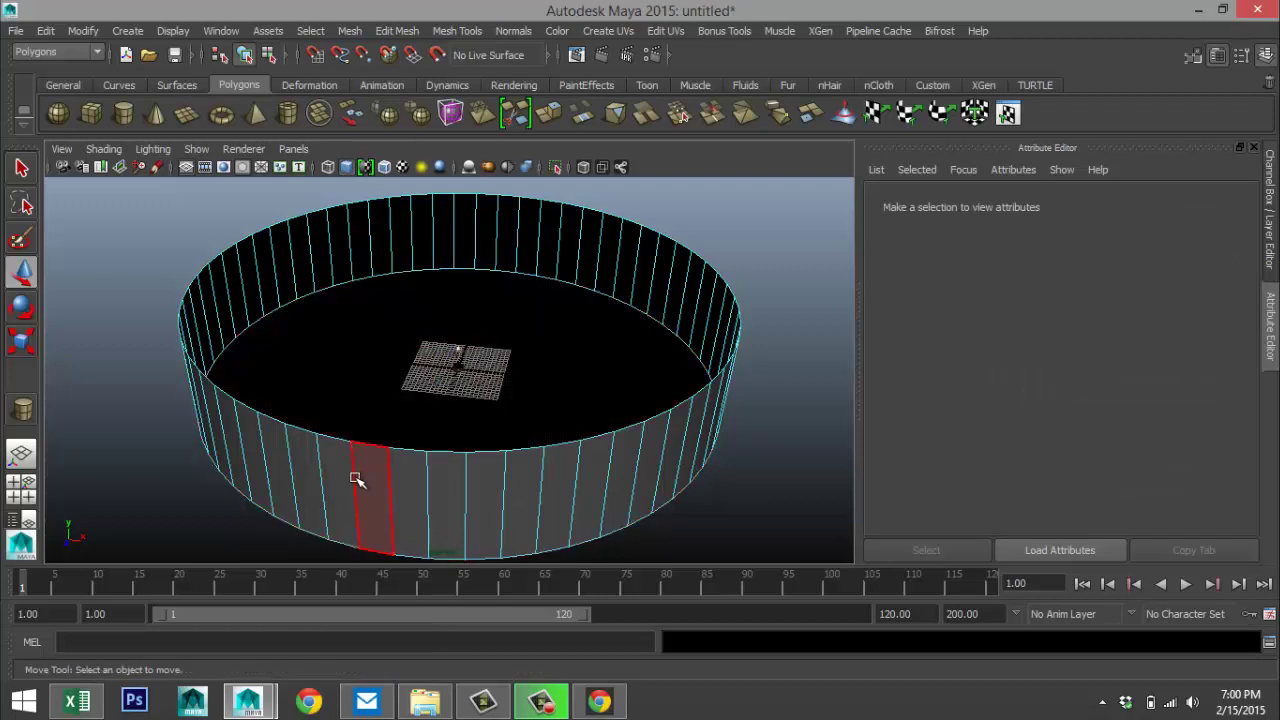
{"action": "left_click", "coordinate": [298, 467]}
{"action": "double_click", "coordinate": [695, 430], "text": "shift"}
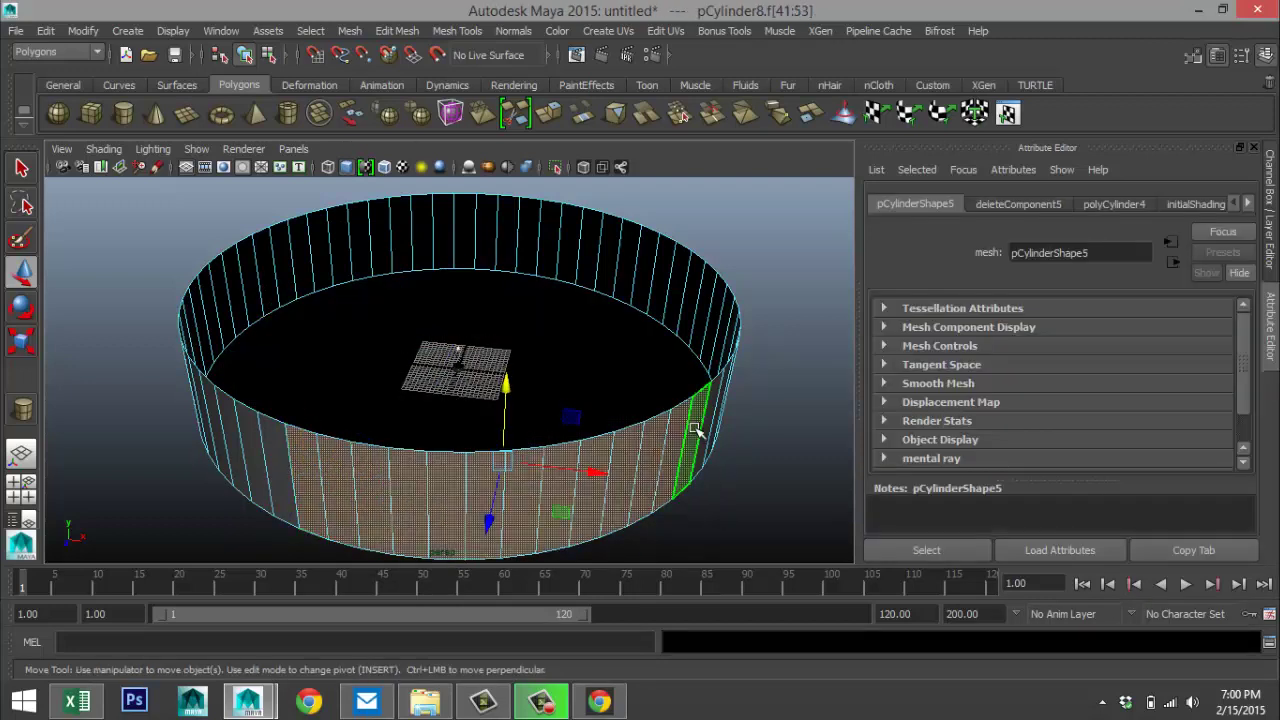
{"action": "key", "text": "Delete"}
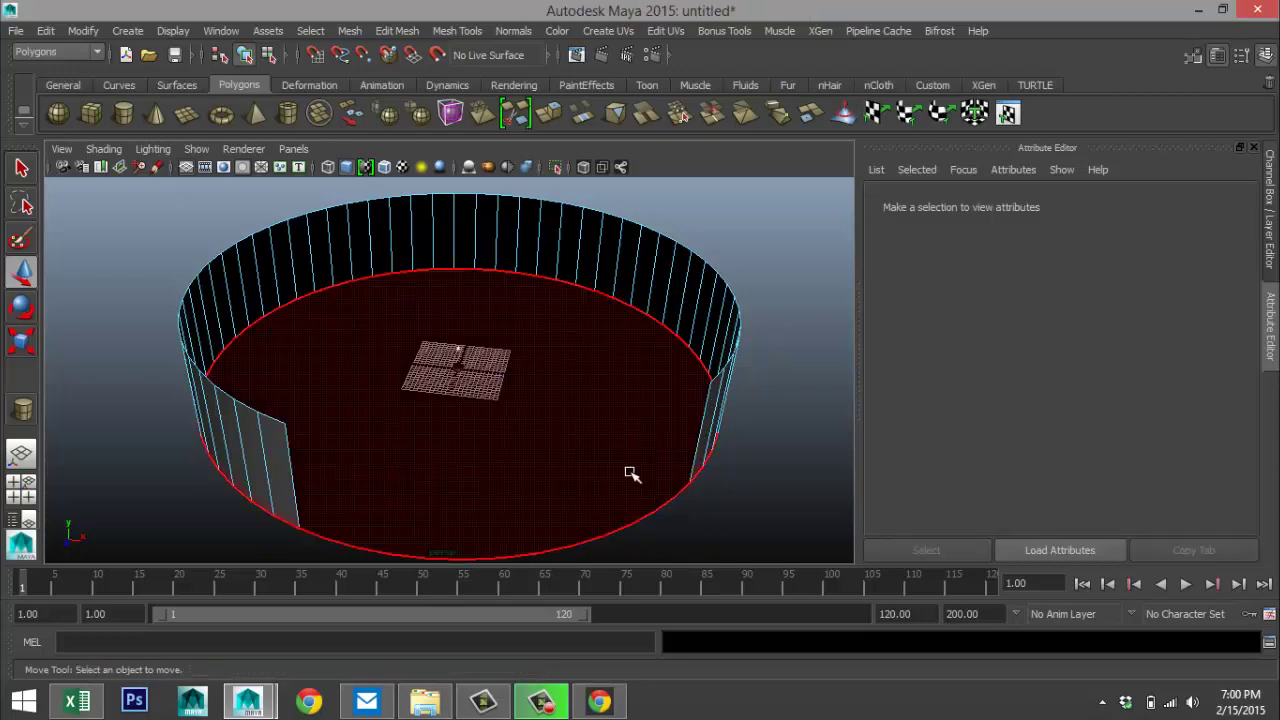
- Assign a new Phong E material to the whole cylinder and set its Color to white
{"action": "left_click_drag", "start_coordinate": [600, 531], "coordinate": [571, 526], "text": "alt"}
{"action": "left_click_drag", "start_coordinate": [555, 501], "coordinate": [538, 496], "text": "alt"}
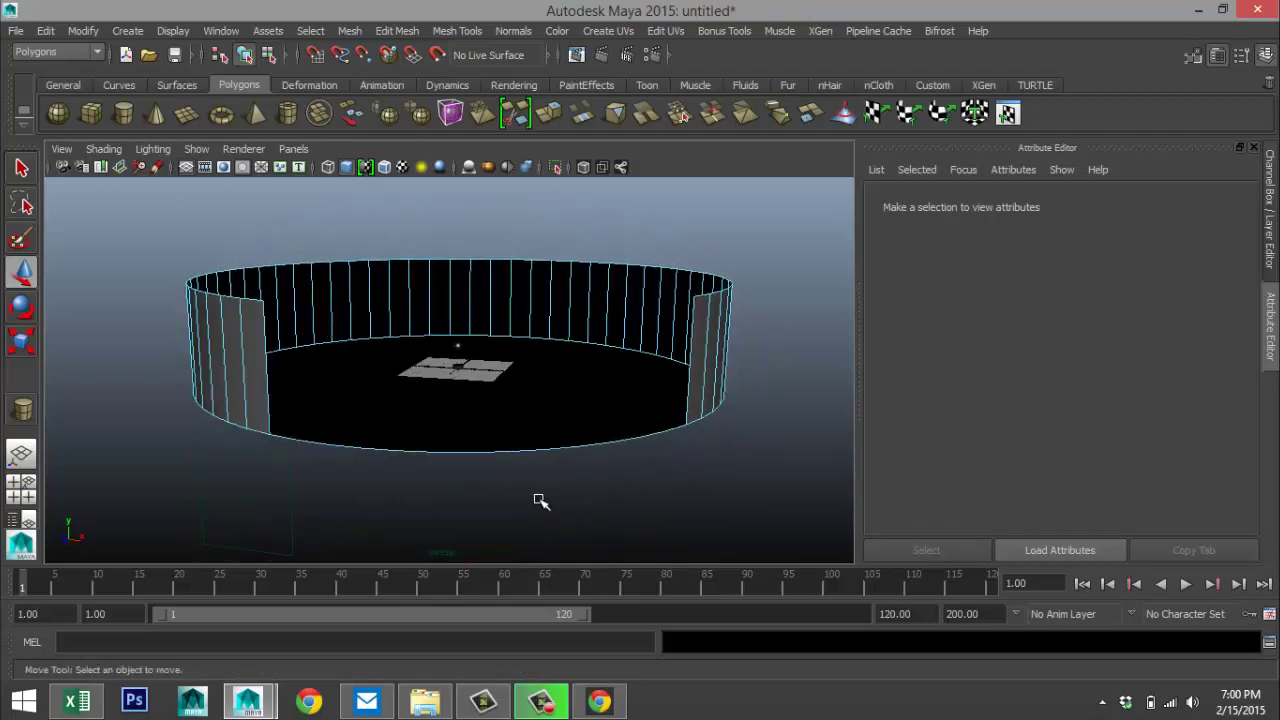
{"action": "scroll", "coordinate": [537, 498], "scroll_direction": "up", "scroll_amount": 8}
{"action": "middle_click_drag", "start_coordinate": [588, 390], "coordinate": [568, 443], "text": "alt"}
{"action": "scroll", "coordinate": [570, 442], "scroll_direction": "up", "scroll_amount": 2}
{"action": "scroll", "coordinate": [584, 437], "scroll_direction": "down", "scroll_amount": 8}
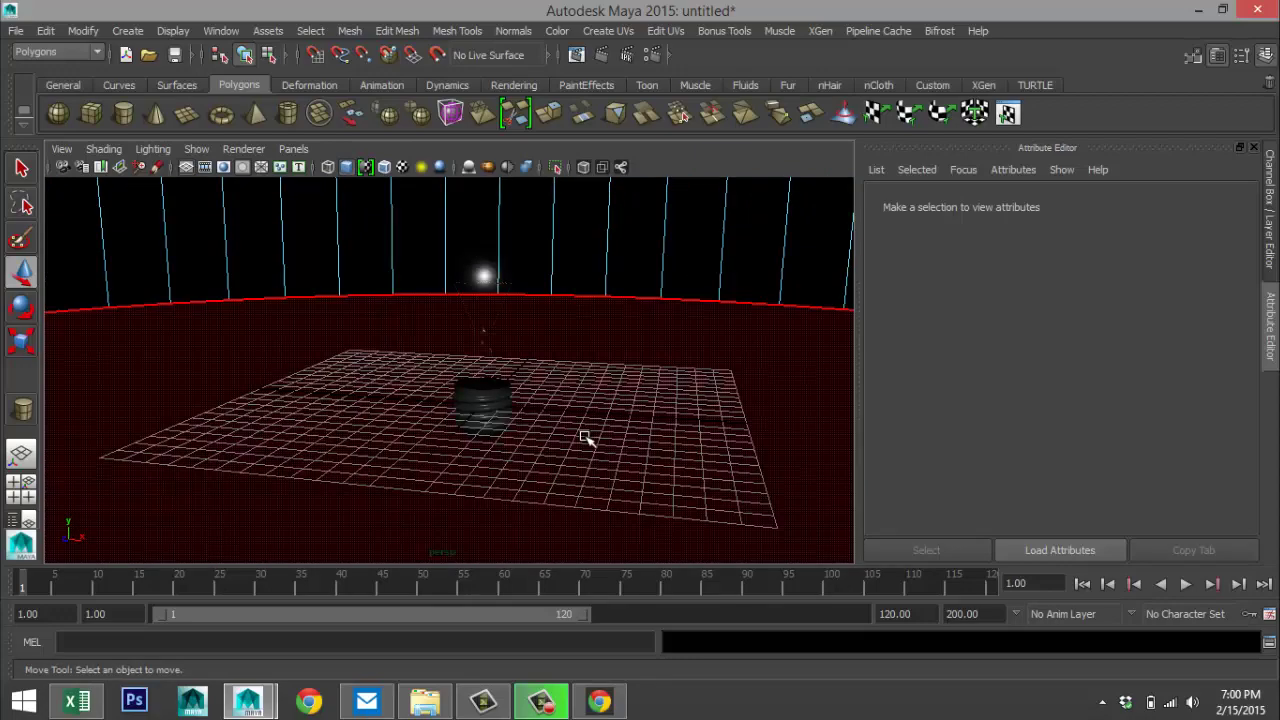
{"action": "left_click_drag", "start_coordinate": [597, 438], "coordinate": [604, 456], "text": "alt"}
{"action": "right_click_drag", "start_coordinate": [651, 252], "coordinate": [737, 237]}
{"action": "left_click", "coordinate": [723, 366]}
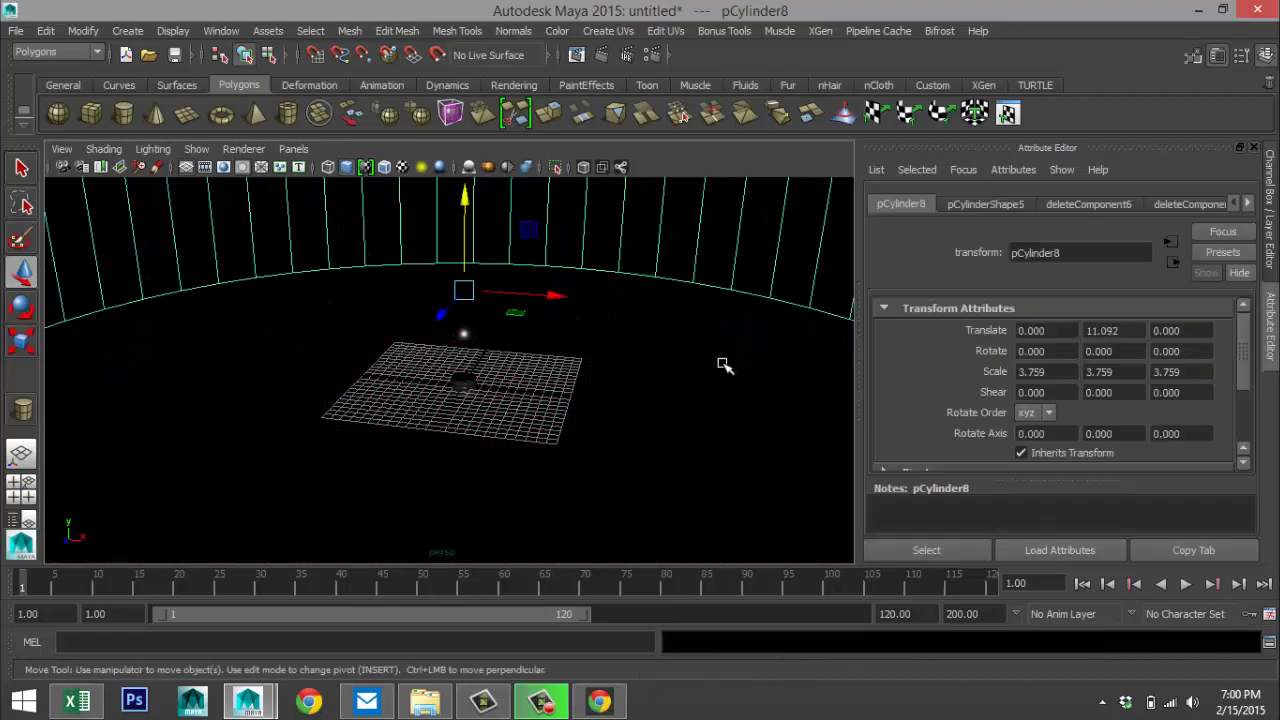
{"action": "right_click_drag", "start_coordinate": [722, 366], "coordinate": [718, 635]}
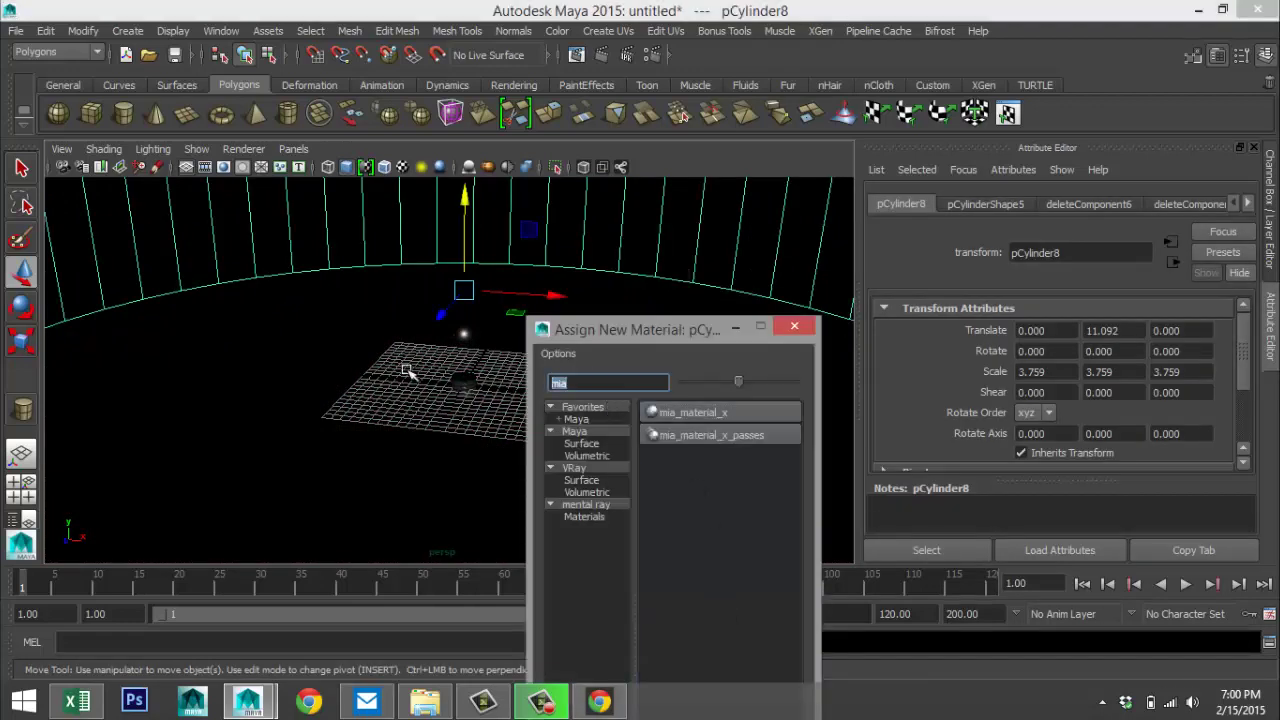
{"action": "type", "text": "ph"}
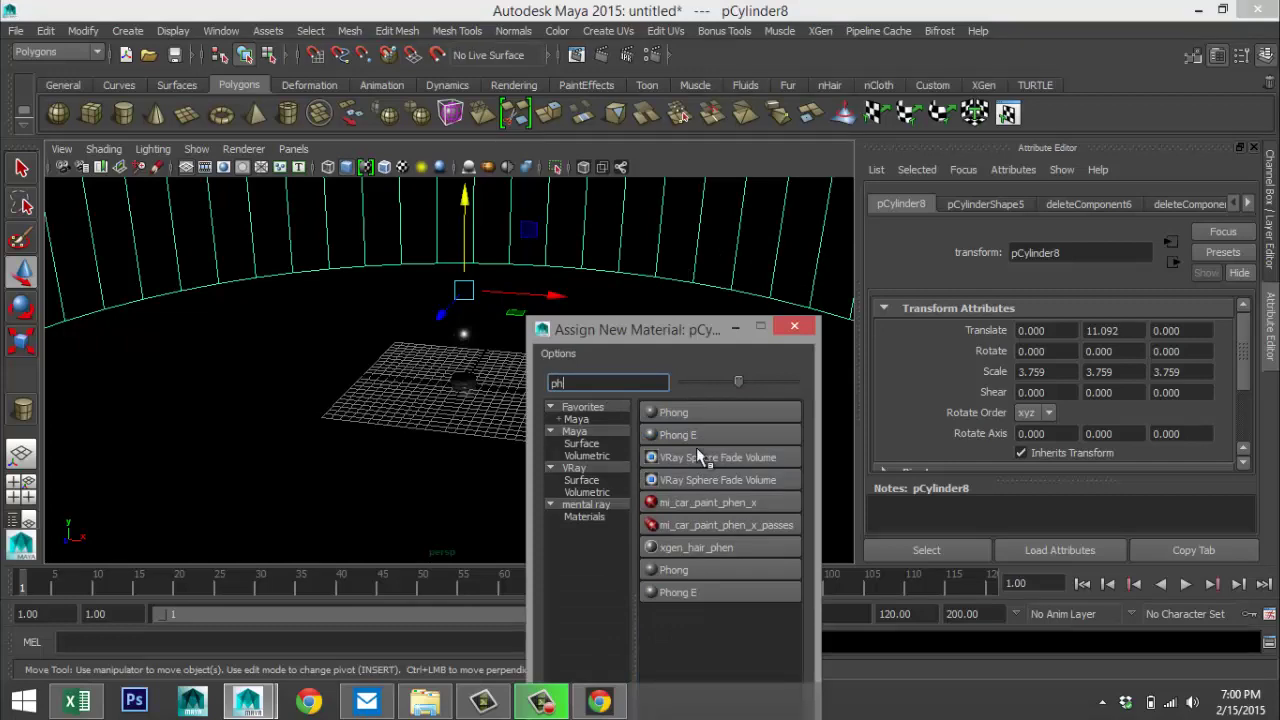
{"action": "left_click", "coordinate": [700, 435]}
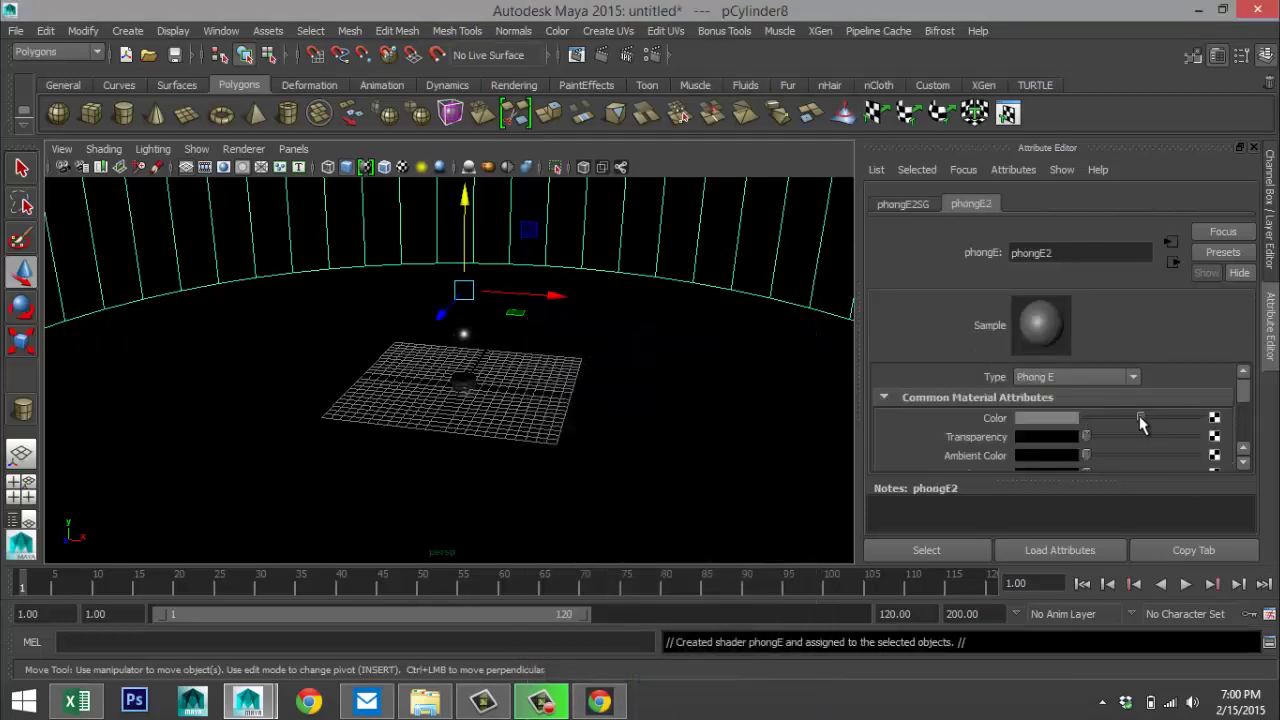
{"action": "left_click_drag", "start_coordinate": [1141, 420], "coordinate": [1230, 424]}
{"action": "scroll", "coordinate": [607, 438], "scroll_direction": "down", "scroll_amount": 5}
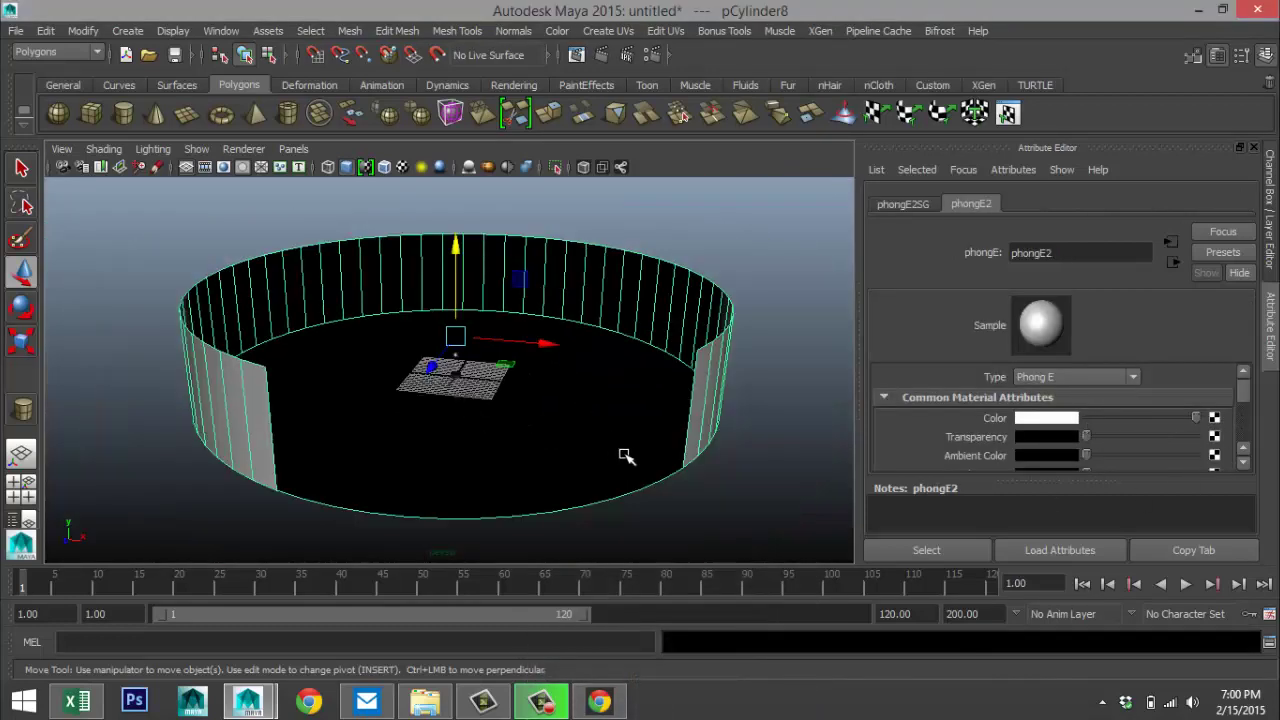
- Widen the cylinder's opening by deleting the front-facing wall faces at its left end
{"action": "mouse_move", "coordinate": [620, 463]}
{"action": "left_mouse_down", "text": "alt"}
{"action": "mouse_move", "coordinate": [620, 451]}
{"action": "mouse_move", "coordinate": [600, 463]}
{"action": "left_mouse_up", "text": "alt"}
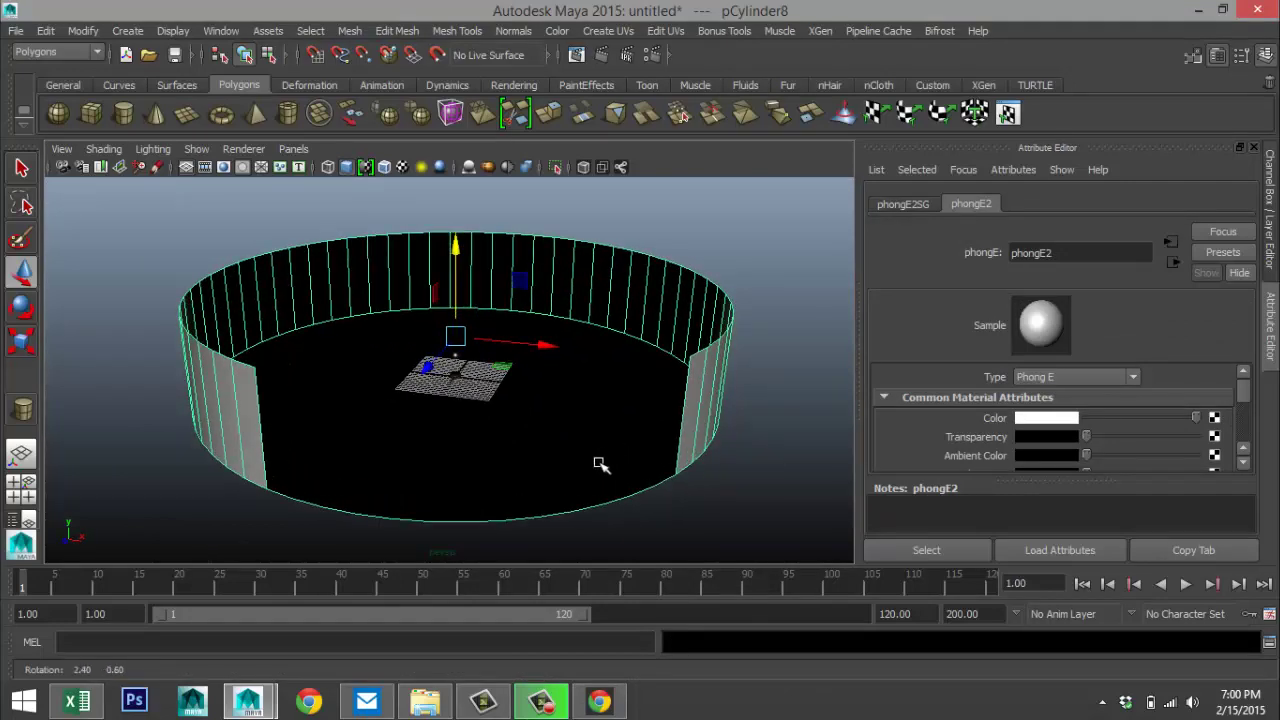
{"action": "right_click_drag", "start_coordinate": [246, 426], "coordinate": [258, 300]}
{"action": "left_click", "coordinate": [247, 420]}
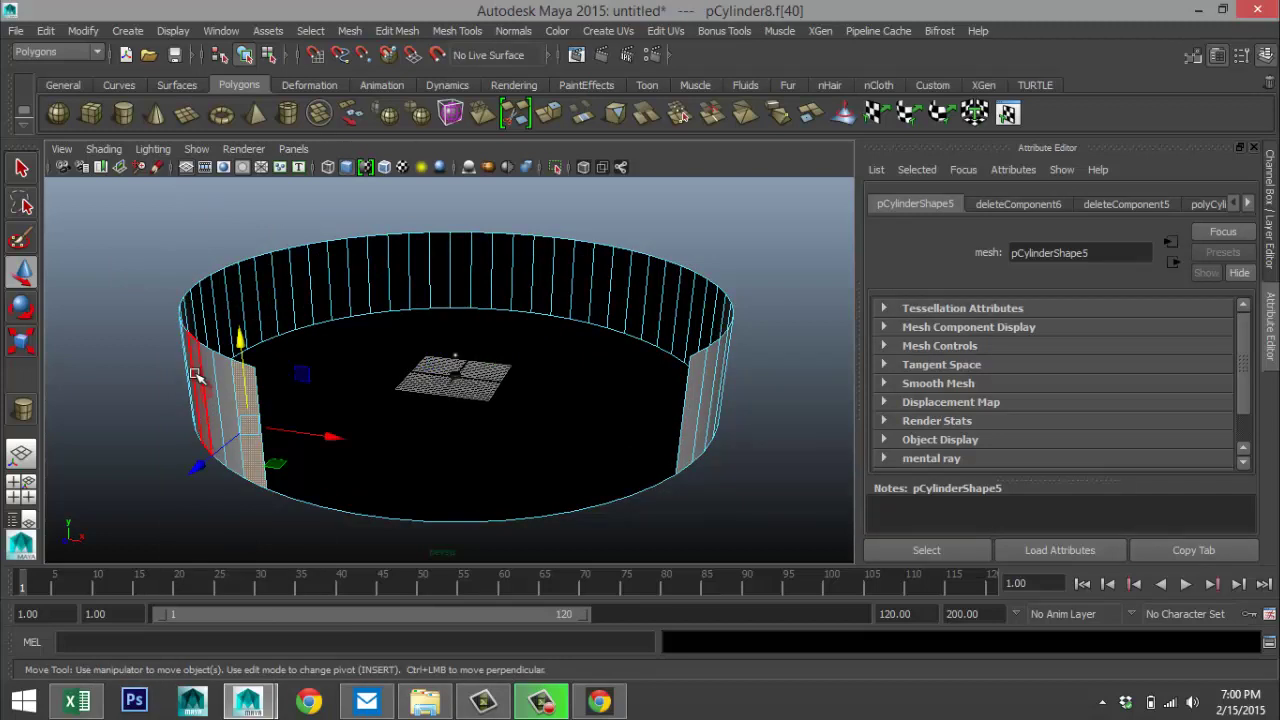
{"action": "double_click", "coordinate": [195, 375], "text": "shift"}
{"action": "key", "text": "Delete"}
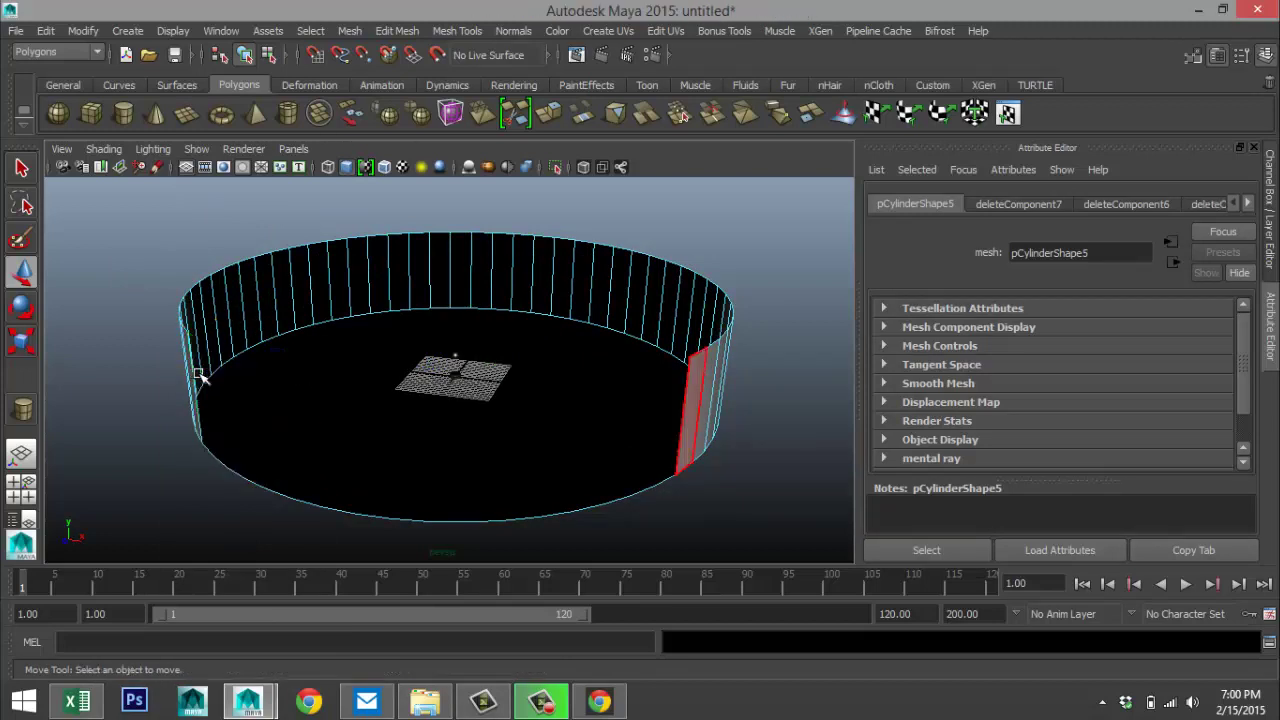
- Delete the matching run of wall faces at the right end of the opening, leaving only the rear wall
{"action": "left_click", "coordinate": [688, 452]}
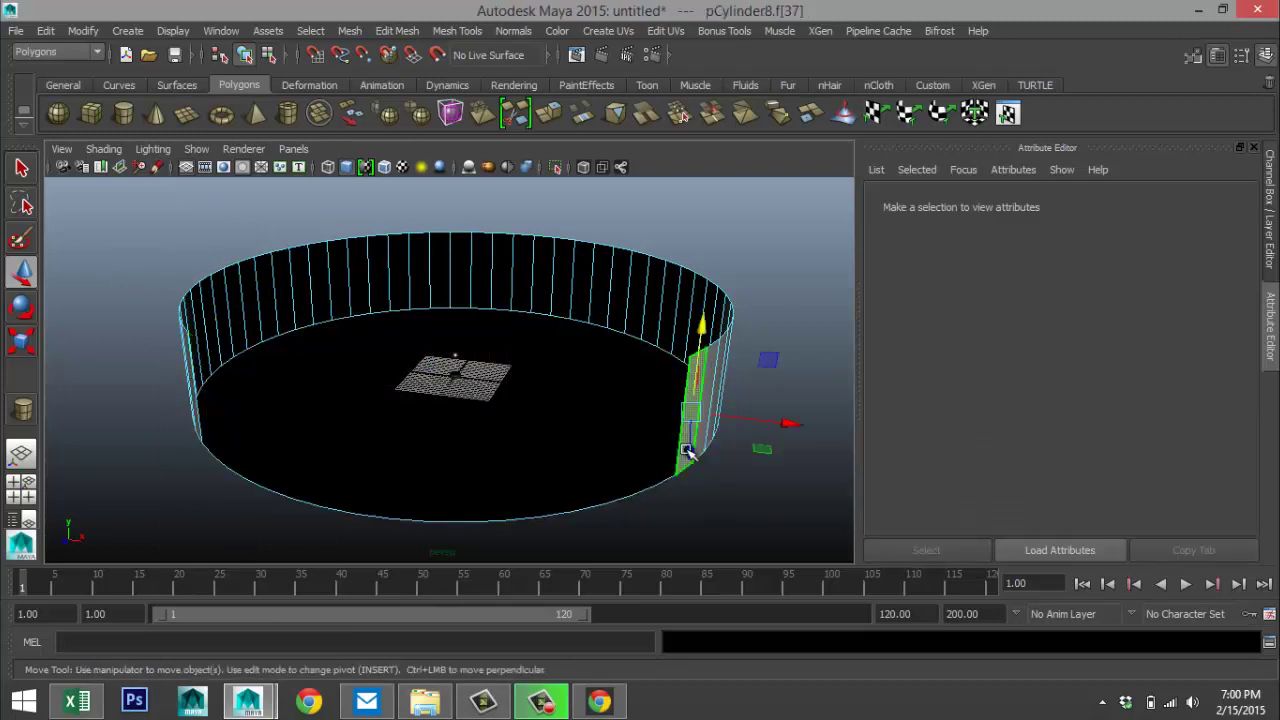
{"action": "left_click_drag", "start_coordinate": [737, 509], "coordinate": [673, 452], "text": "alt"}
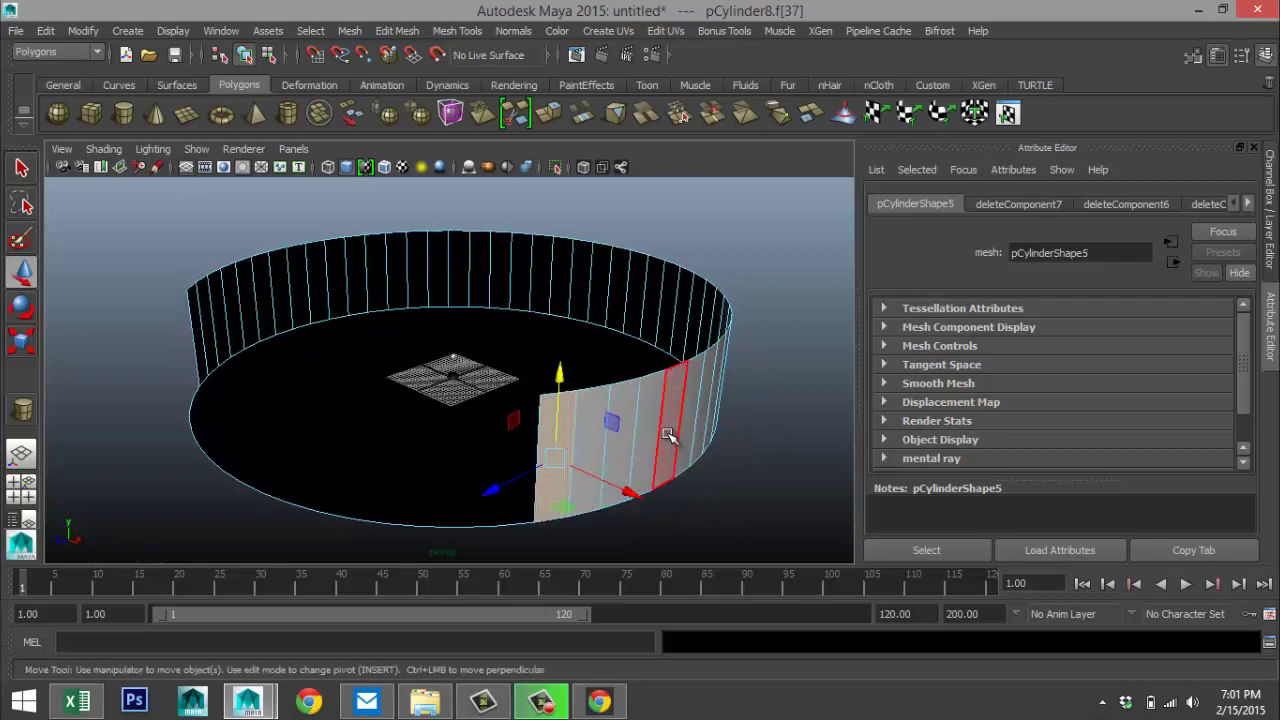
{"action": "left_click", "coordinate": [678, 449], "text": "shift"}
{"action": "key", "text": "Delete"}
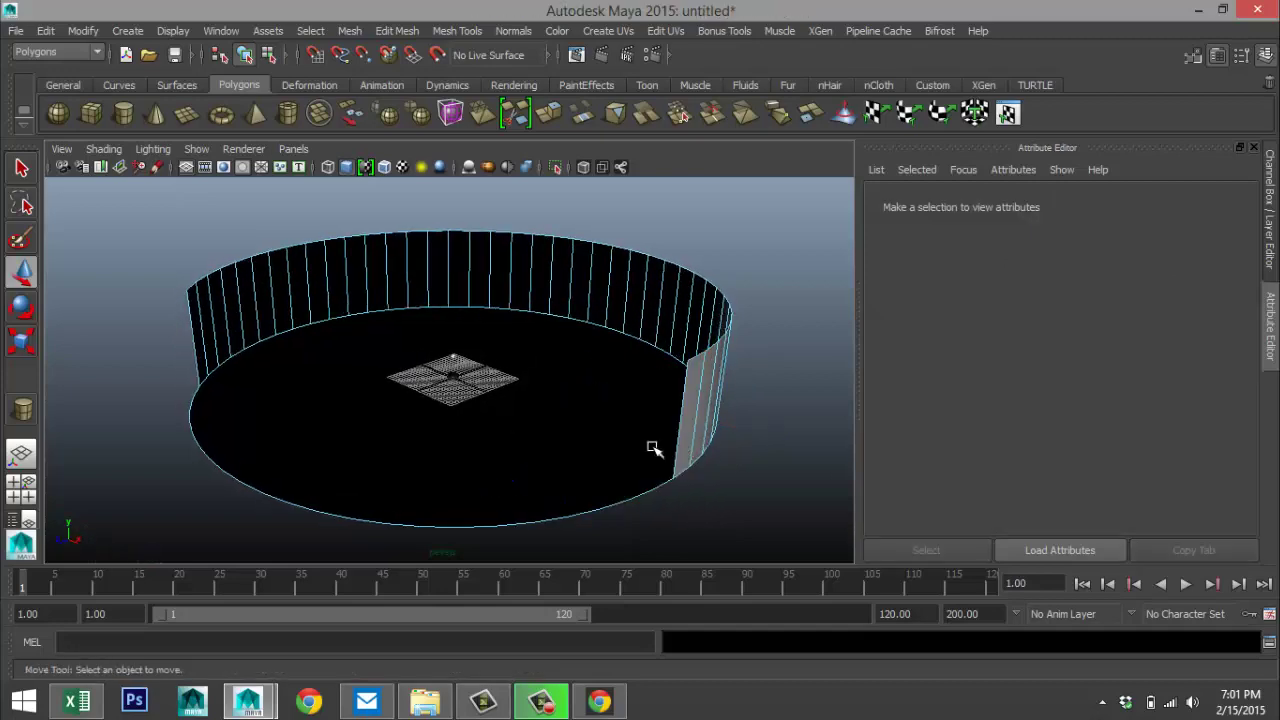
{"action": "scroll", "coordinate": [629, 449], "scroll_direction": "down", "scroll_amount": 4}
{"action": "scroll", "coordinate": [627, 450], "scroll_direction": "up", "scroll_amount": 6}
{"action": "left_click_drag", "start_coordinate": [542, 461], "coordinate": [610, 452], "text": "alt"}
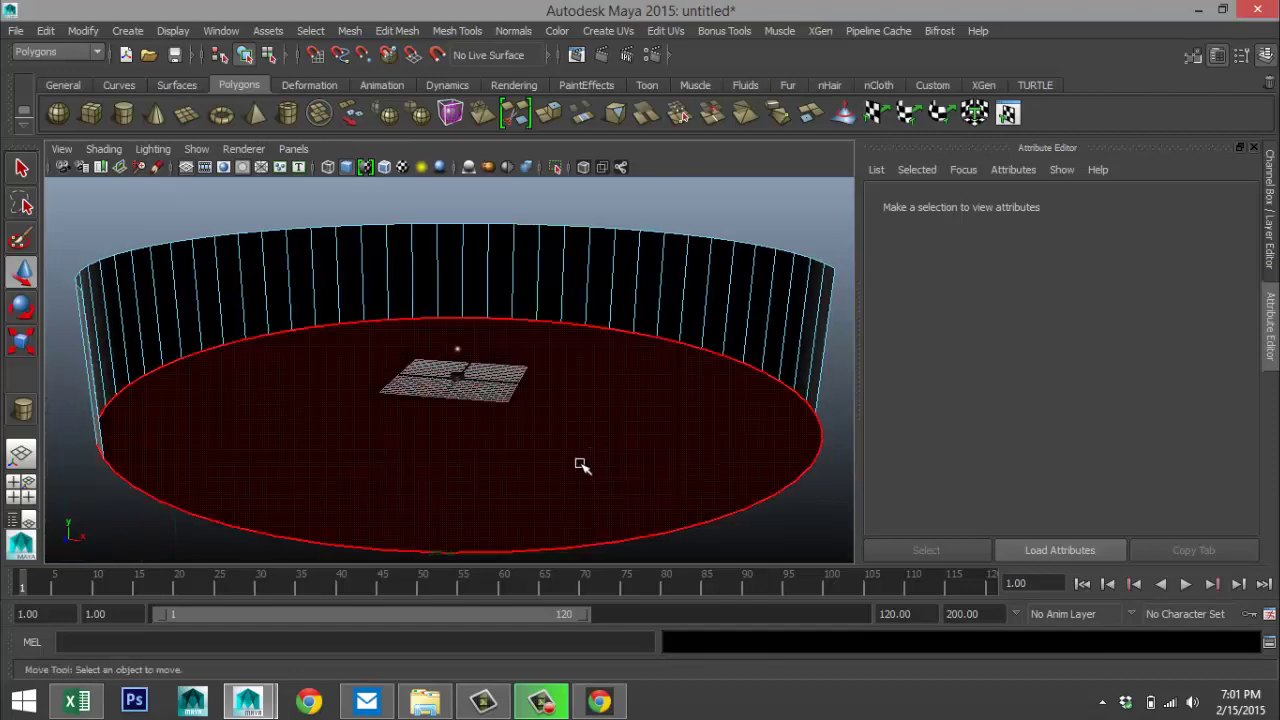
{"action": "scroll", "coordinate": [580, 460], "scroll_direction": "up", "scroll_amount": 3}
{"action": "scroll", "coordinate": [605, 455], "scroll_direction": "up", "scroll_amount": 3}
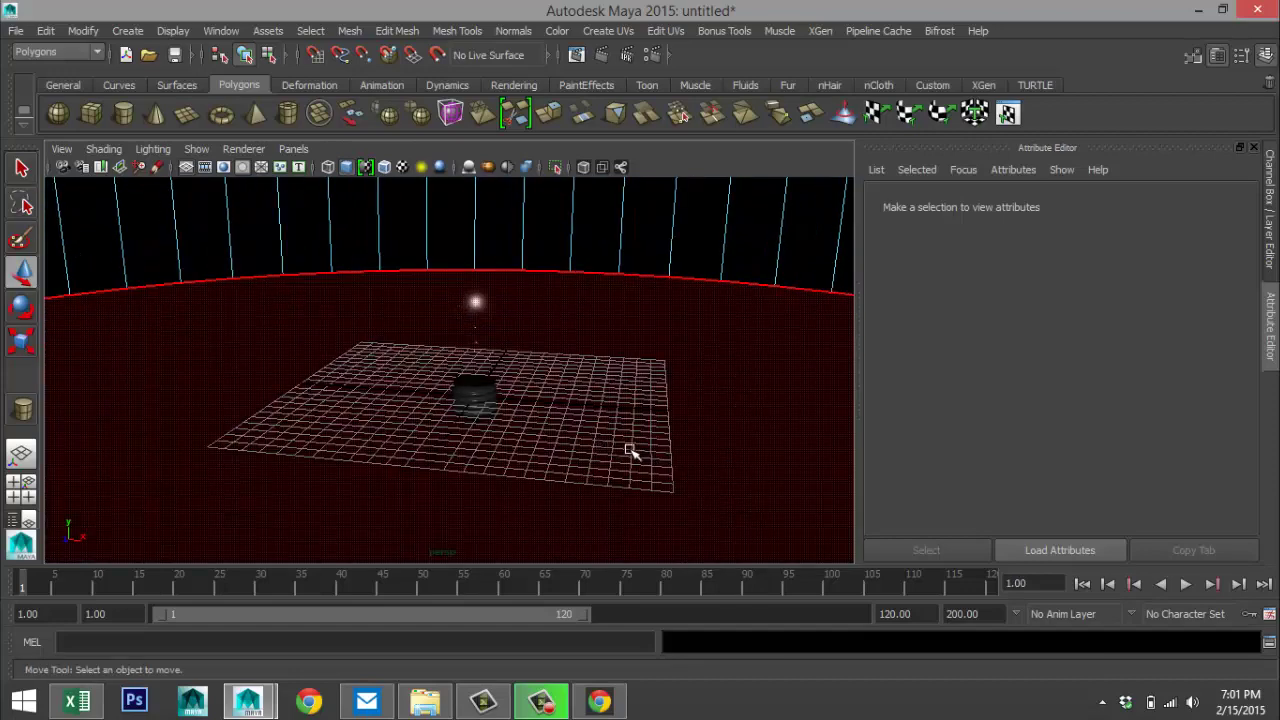
{"action": "left_click_drag", "start_coordinate": [628, 443], "coordinate": [583, 446], "text": "alt"}
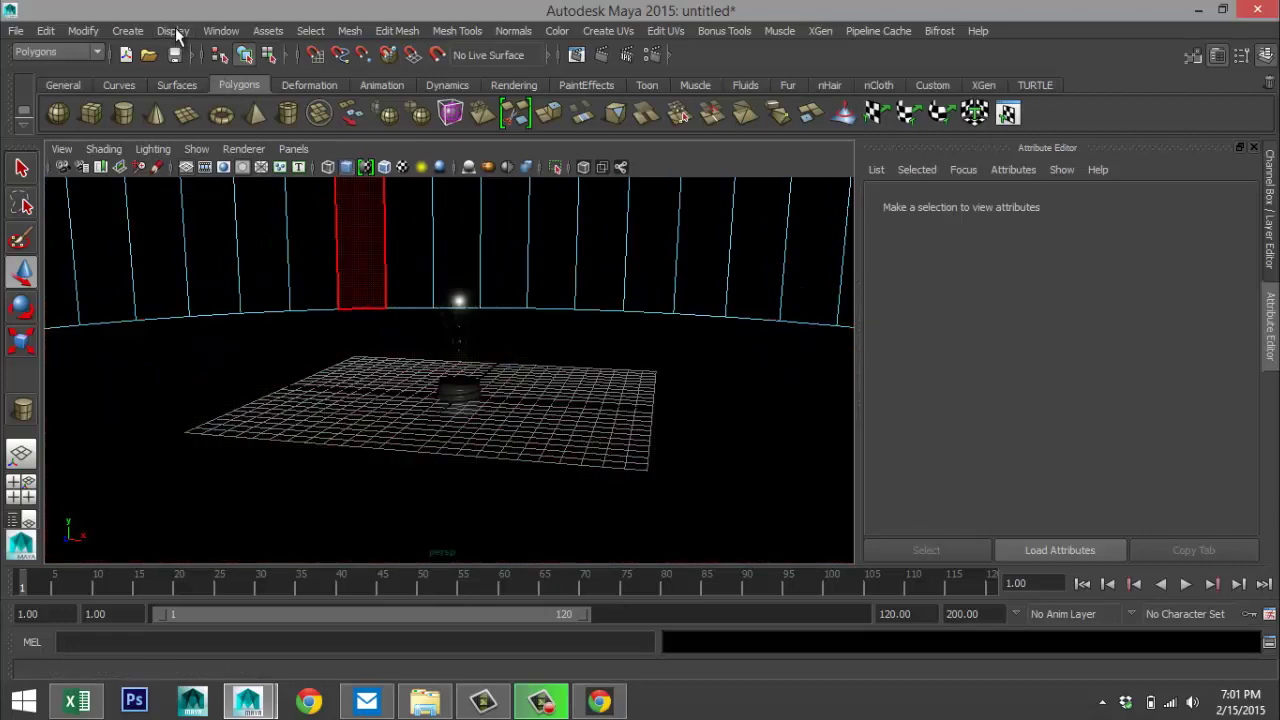
- Hide the grid in the perspective view around the bulb and backdrop
{"action": "left_click", "coordinate": [176, 33]}
{"action": "left_click", "coordinate": [195, 59]}
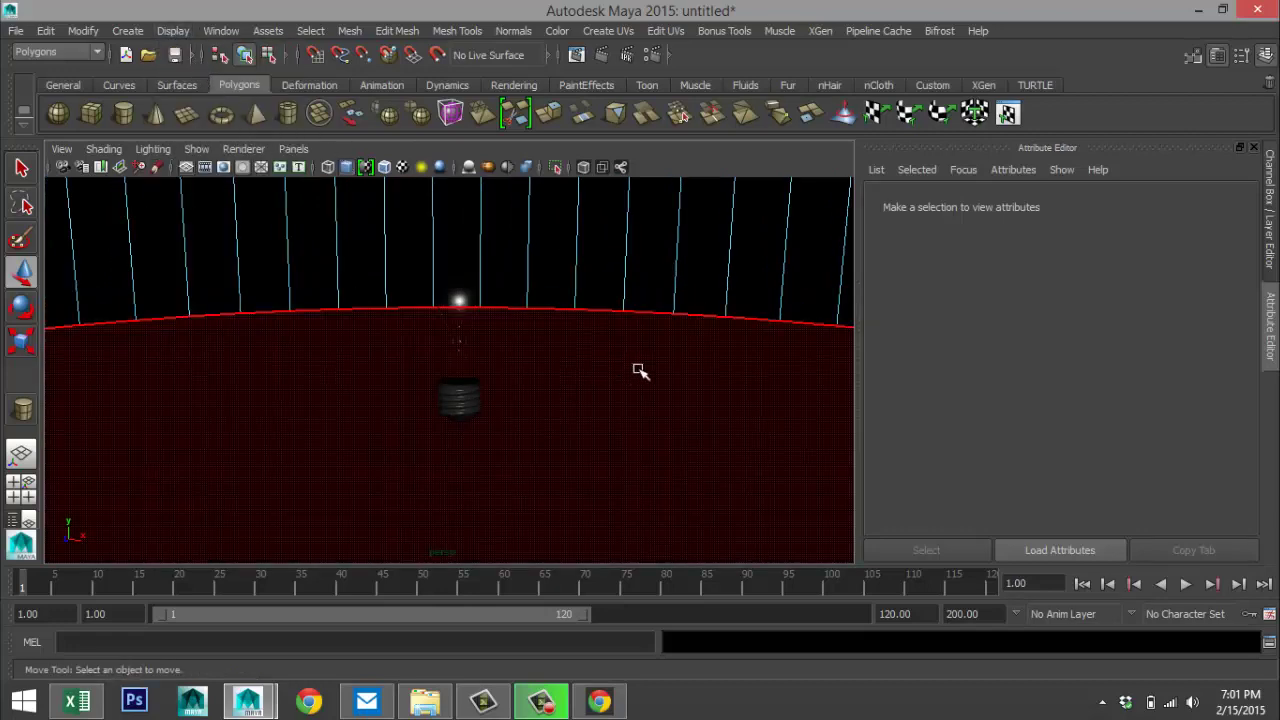
{"action": "left_click_drag", "start_coordinate": [605, 365], "coordinate": [611, 384], "text": "alt"}
{"action": "middle_click_drag", "start_coordinate": [612, 384], "coordinate": [643, 406], "text": "alt"}
{"action": "scroll", "coordinate": [634, 417], "scroll_direction": "down", "scroll_amount": 3}
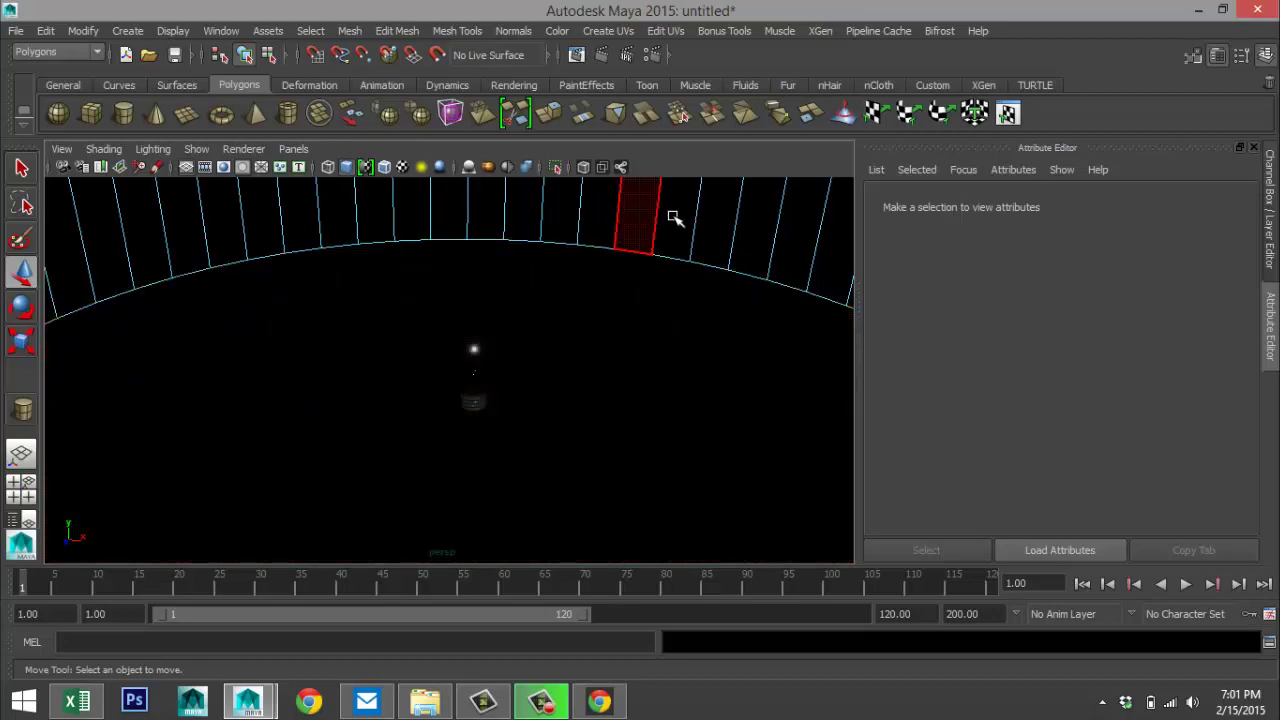
- Open the render settings and switch the renderer to mental ray
{"action": "left_click", "coordinate": [652, 52]}
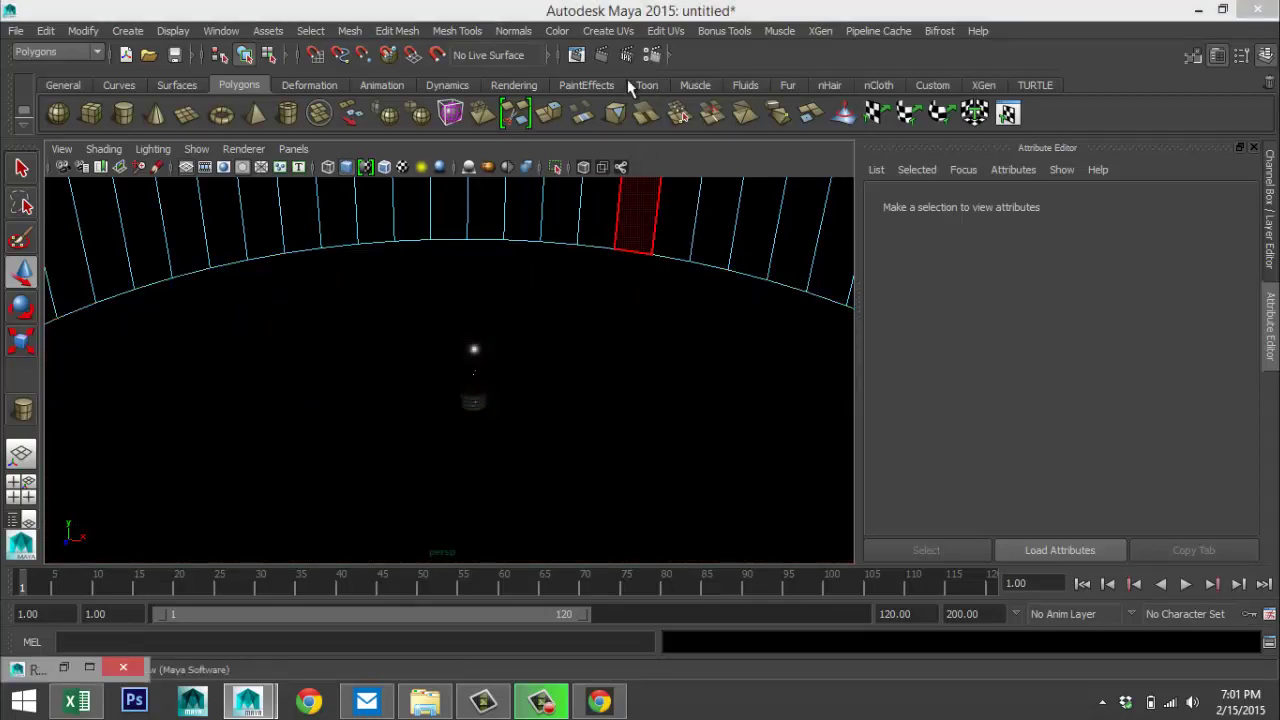
{"action": "left_click", "coordinate": [89, 667]}
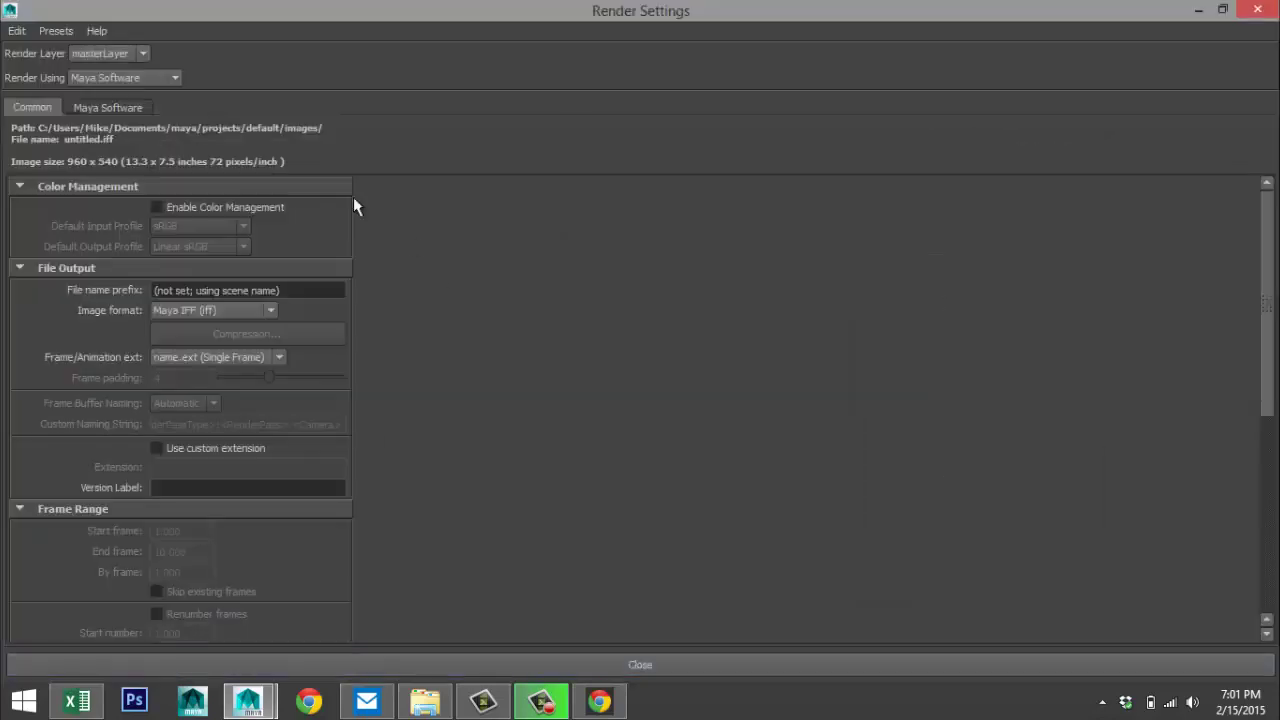
{"action": "left_click", "coordinate": [176, 76]}
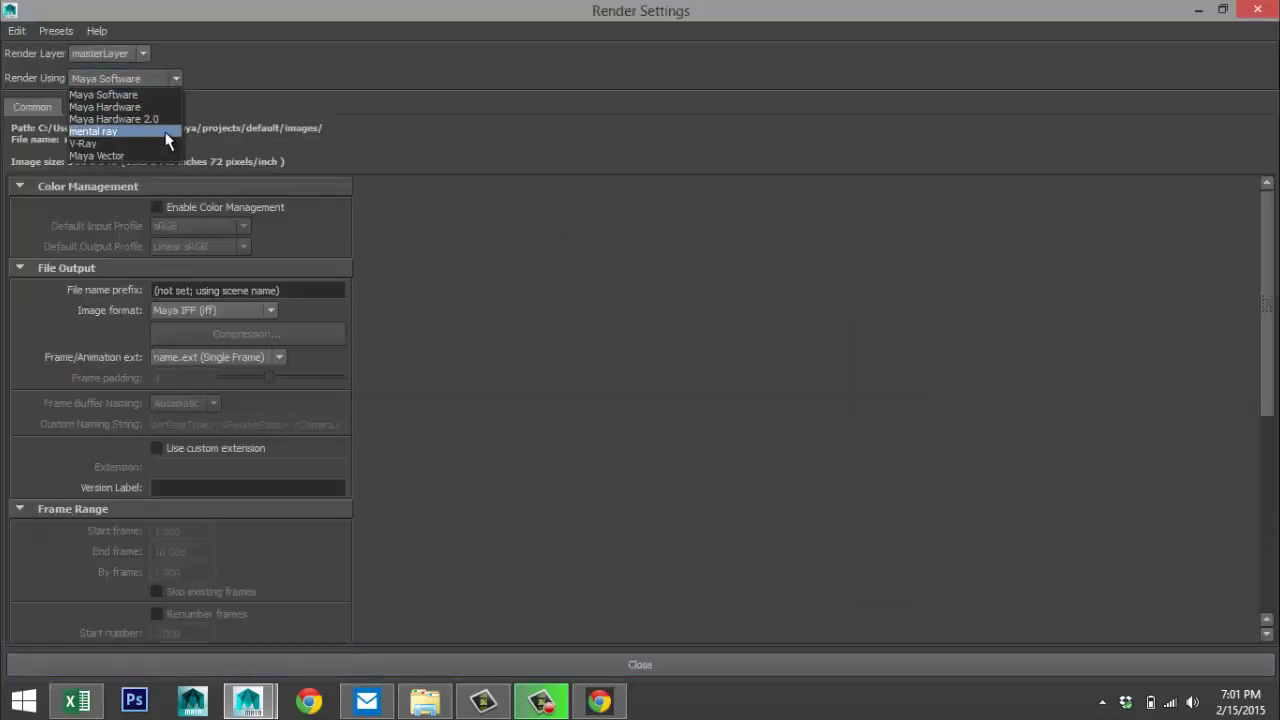
{"action": "left_click", "coordinate": [166, 134]}
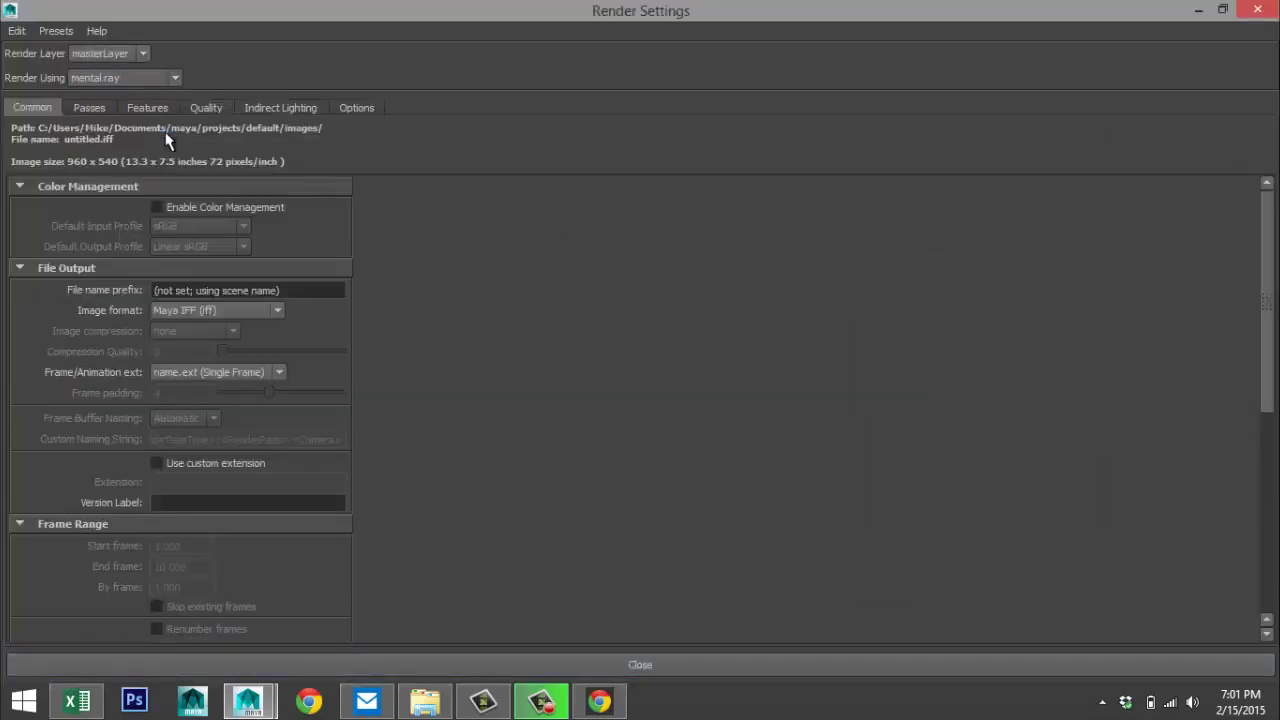
- Enable Global Illumination, Final Gathering and Caustics in the indirect lighting settings
{"action": "left_click", "coordinate": [291, 106]}
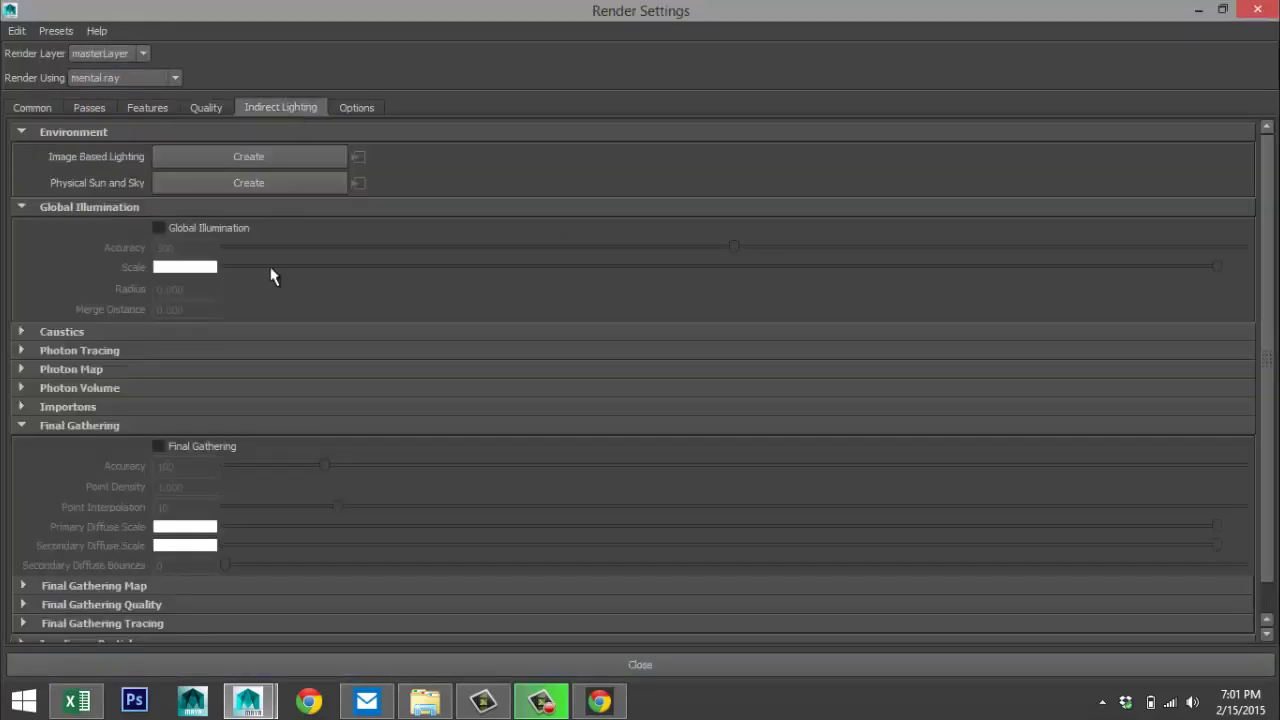
{"action": "left_click", "coordinate": [158, 228]}
{"action": "left_click", "coordinate": [158, 447]}
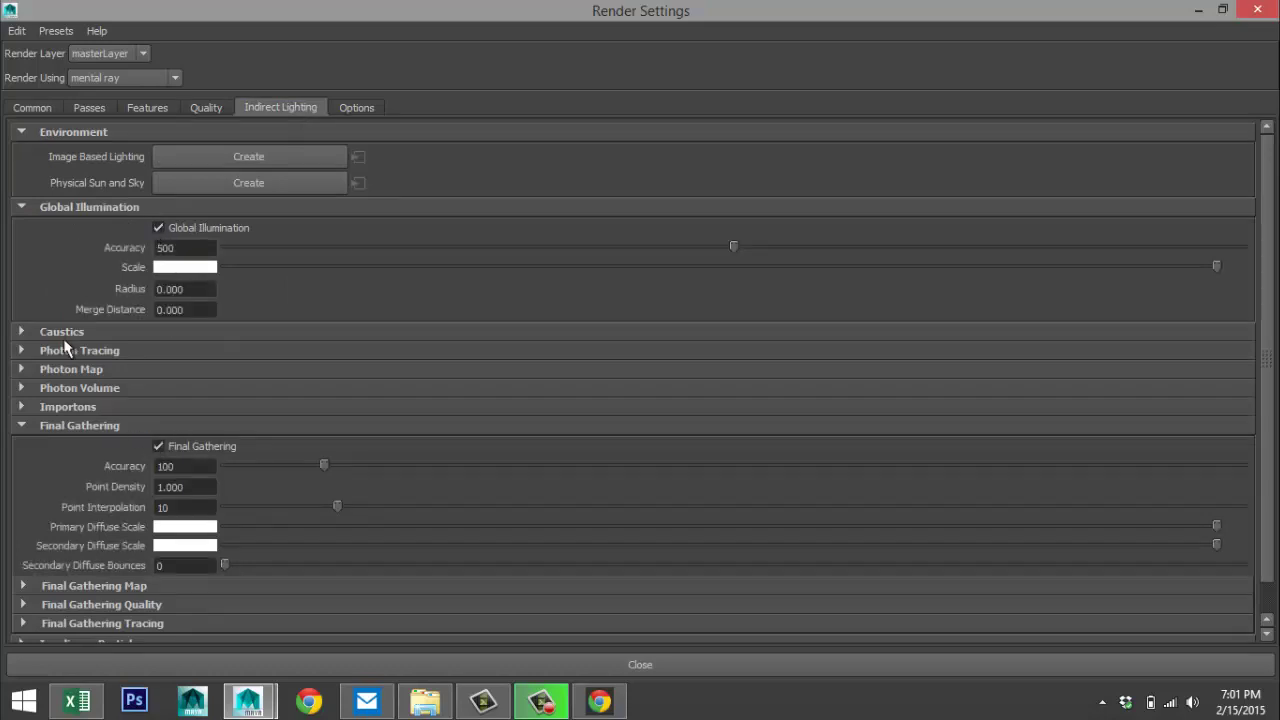
{"action": "left_click", "coordinate": [22, 331]}
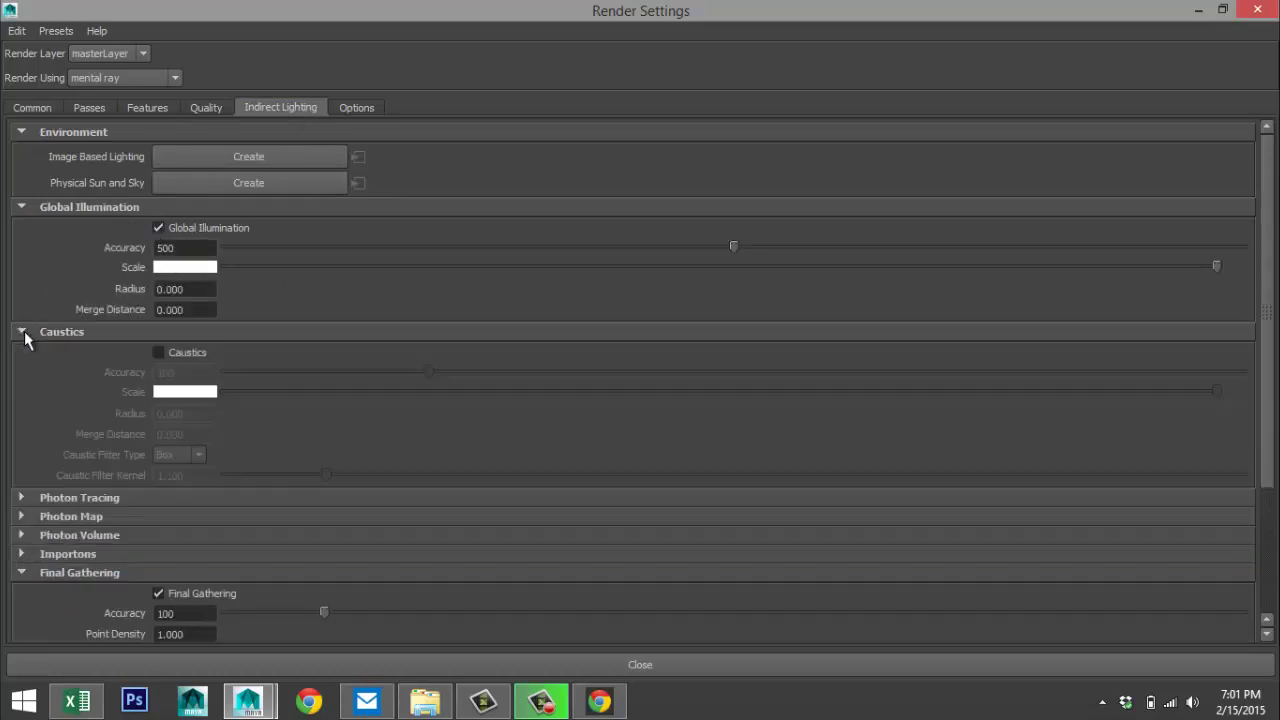
{"action": "left_click", "coordinate": [159, 352]}
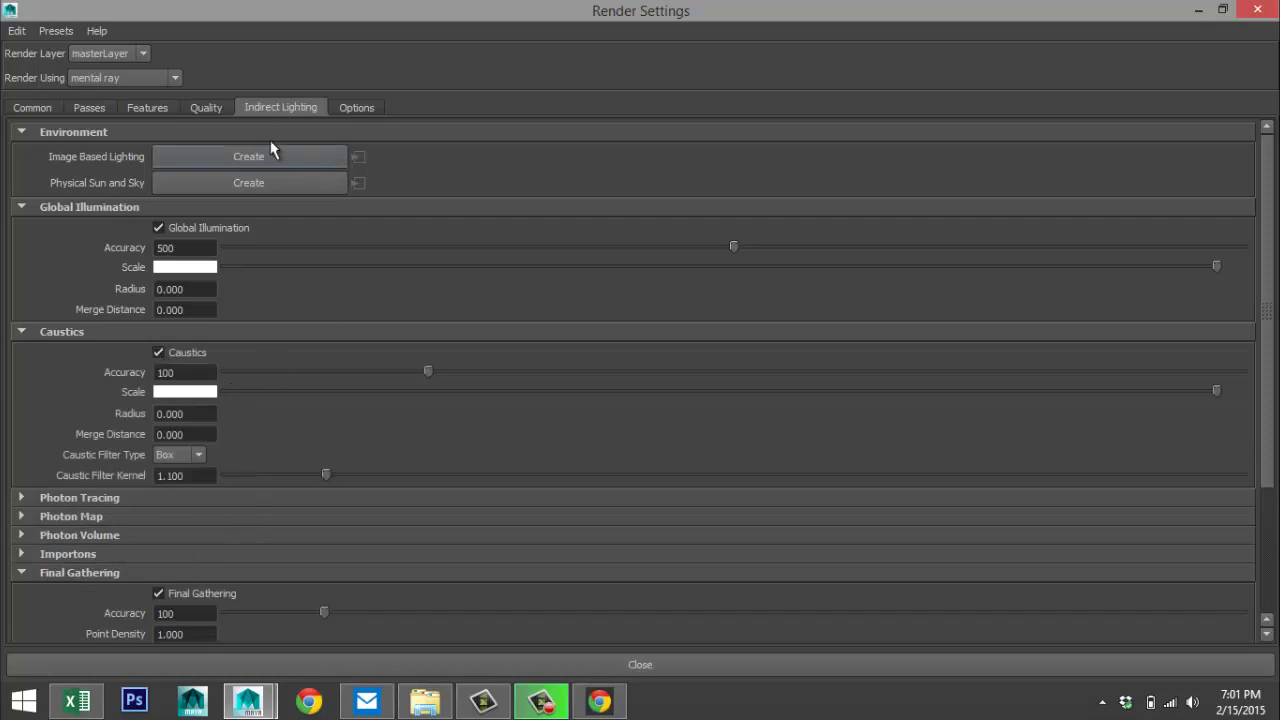
- Set raytracing Reflections and Refractions to 8, Max Trace Depth to 12, Shadows to 6, and both reflection and refraction blur limits to 3
{"action": "left_click", "coordinate": [206, 107]}
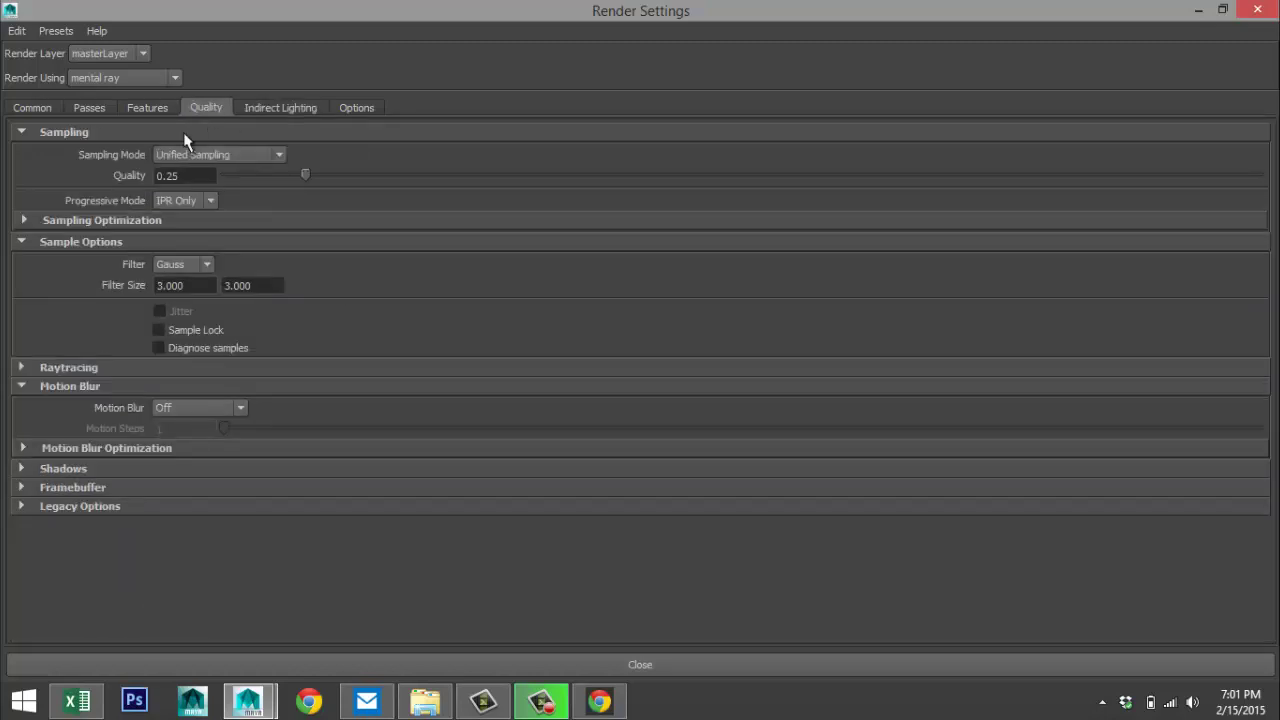
{"action": "left_click", "coordinate": [20, 368]}
{"action": "left_click_drag", "start_coordinate": [171, 414], "coordinate": [64, 408]}
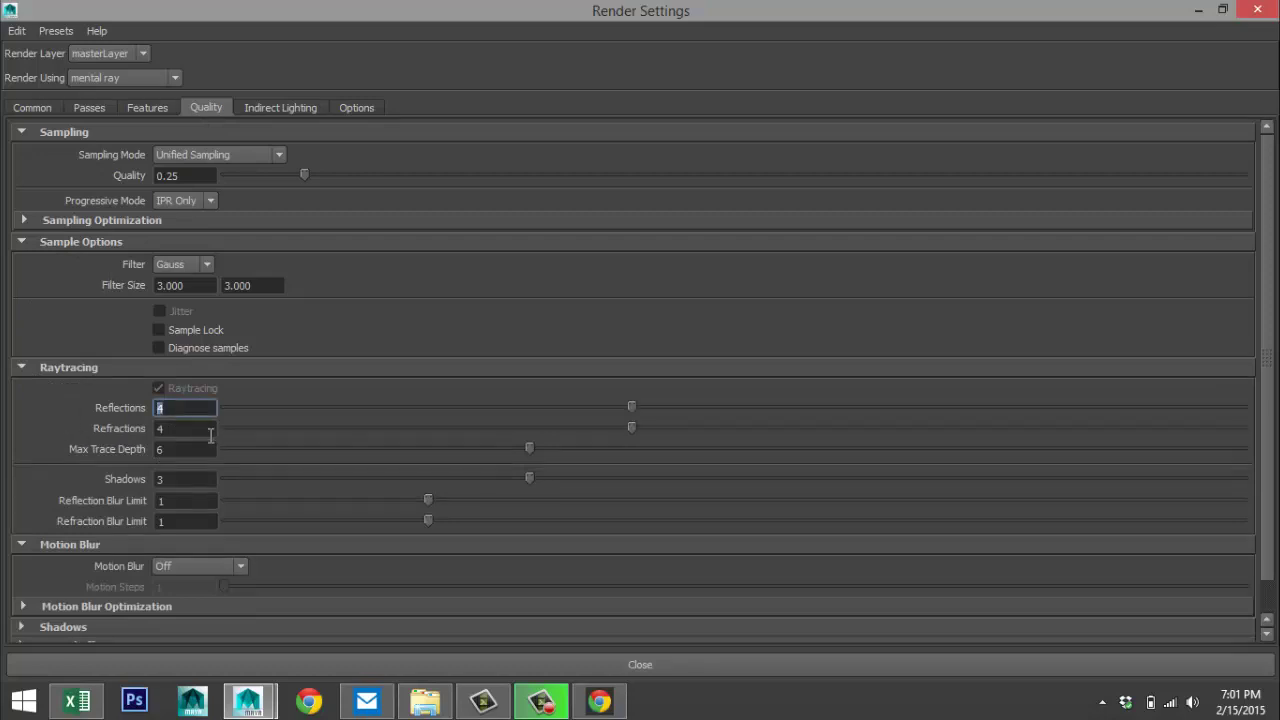
{"action": "mouse_move", "coordinate": [178, 427]}
{"action": "left_mouse_down"}
{"action": "mouse_move", "coordinate": [125, 432]}
{"action": "mouse_move", "coordinate": [119, 454]}
{"action": "left_mouse_up"}
{"action": "type", "text": "8"}
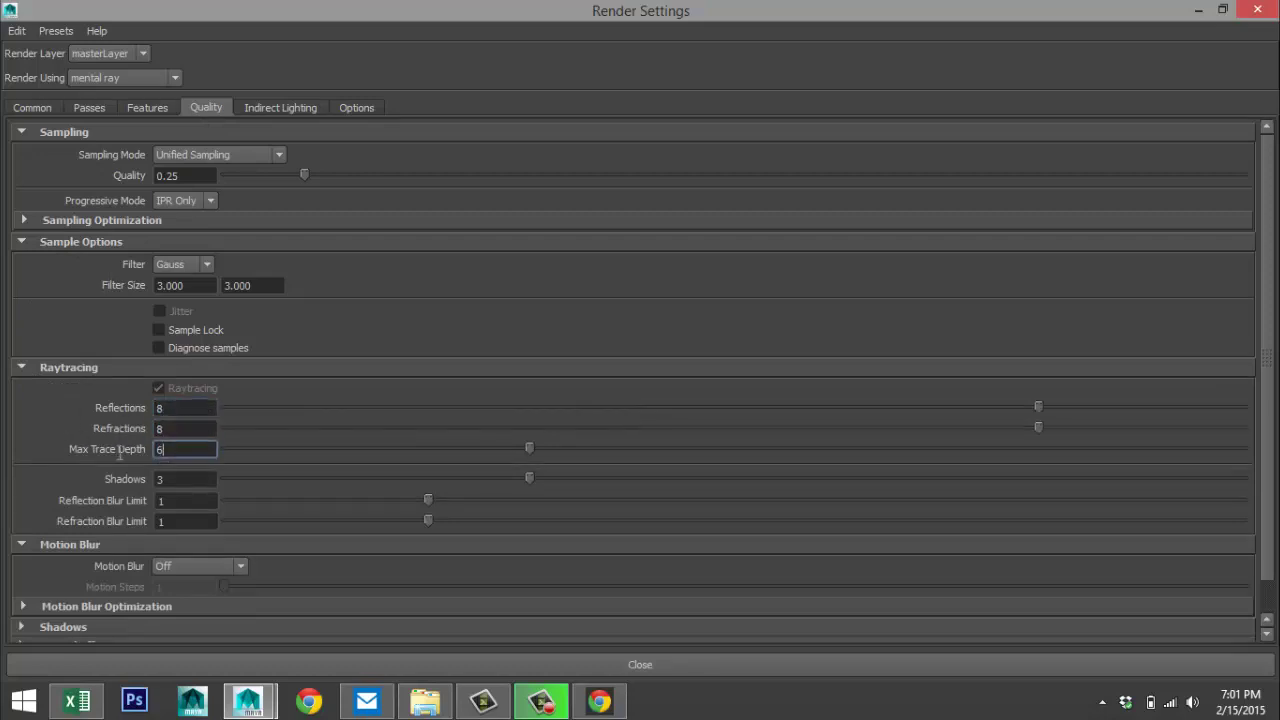
{"action": "left_click_drag", "start_coordinate": [195, 484], "coordinate": [116, 490]}
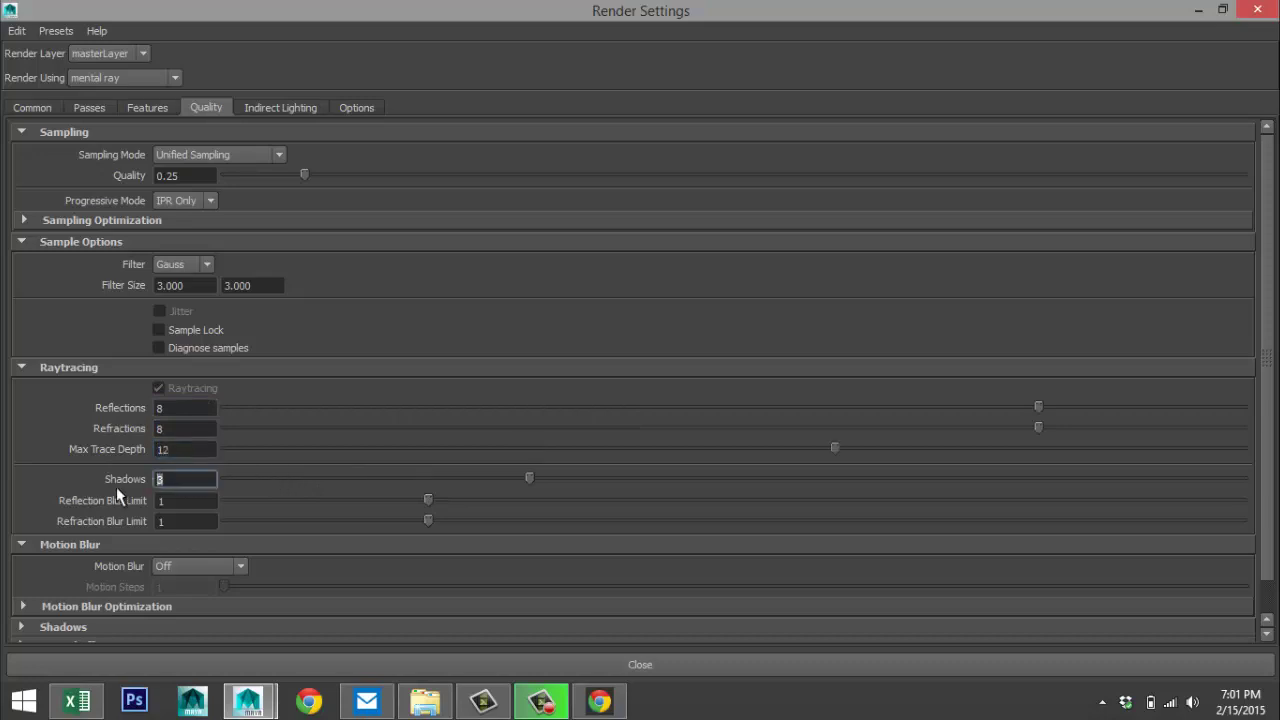
{"action": "left_click_drag", "start_coordinate": [194, 498], "coordinate": [144, 521]}
{"action": "type", "text": "33"}
{"action": "left_click", "coordinate": [201, 500]}
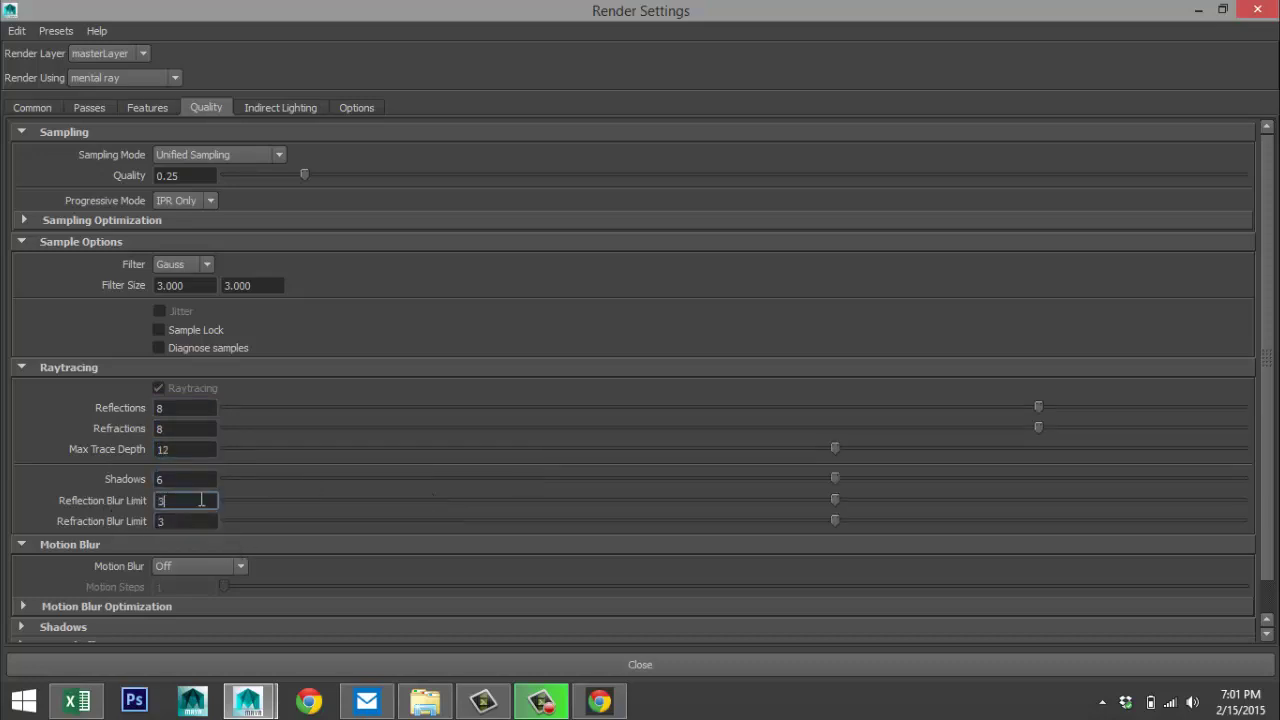
- Set the render's image size to the HD 1080 preset
{"action": "left_click", "coordinate": [36, 109]}
{"action": "scroll", "coordinate": [300, 430], "scroll_direction": "down", "scroll_amount": 5}
{"action": "scroll", "coordinate": [352, 462], "scroll_direction": "down", "scroll_amount": 3}
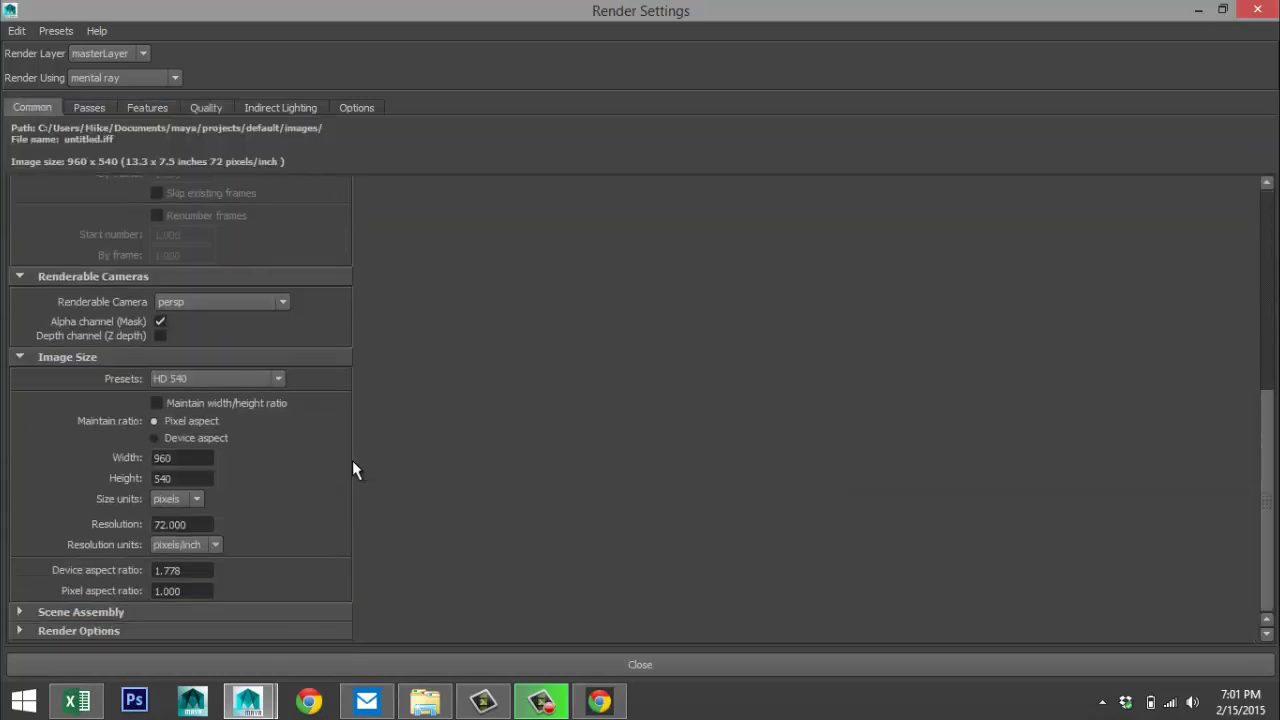
{"action": "left_click", "coordinate": [279, 379]}
{"action": "scroll", "coordinate": [270, 505], "scroll_direction": "down", "scroll_amount": 2}
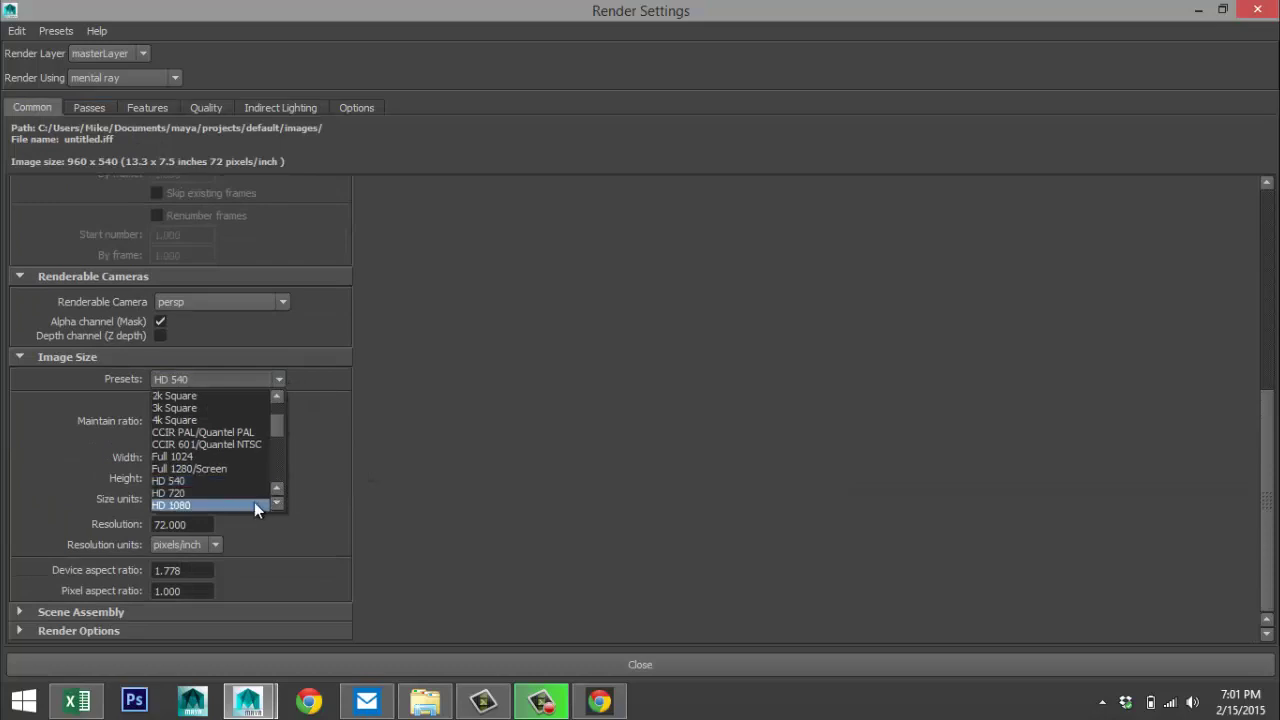
{"action": "left_click", "coordinate": [250, 501]}
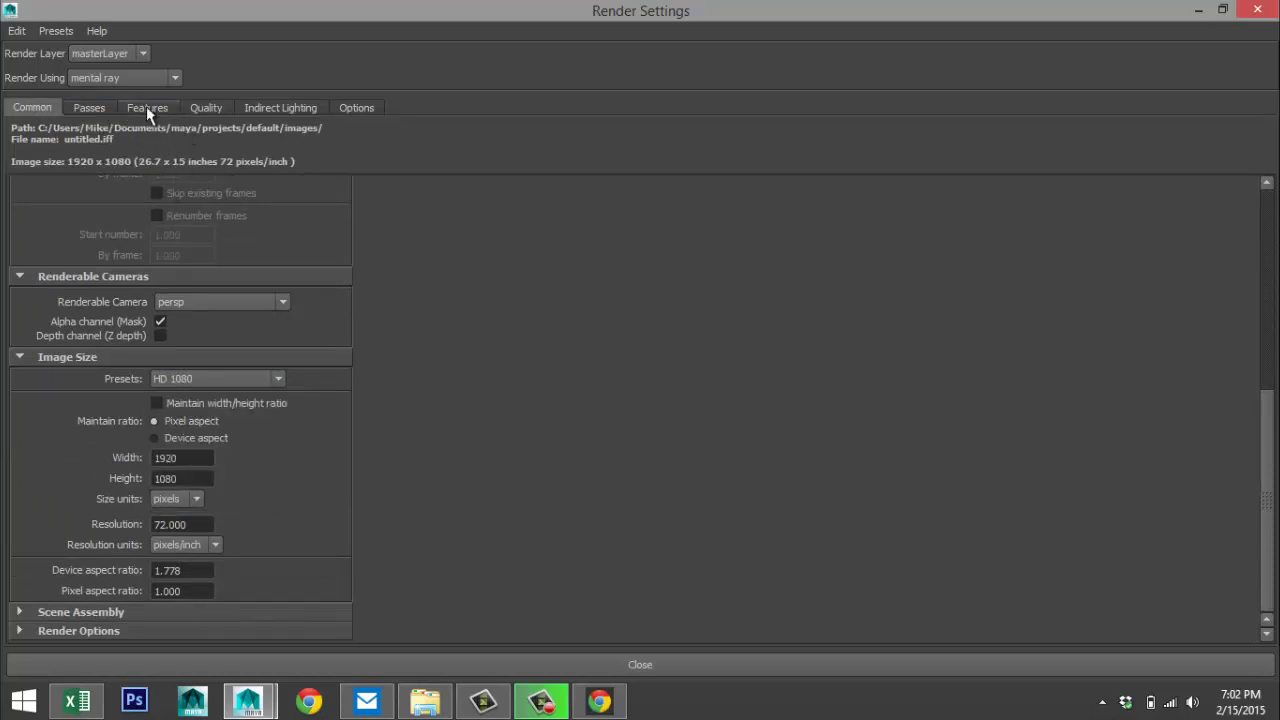
- Create an image-based lighting environment for the scene and minimize the render settings
{"action": "left_click", "coordinate": [280, 107]}
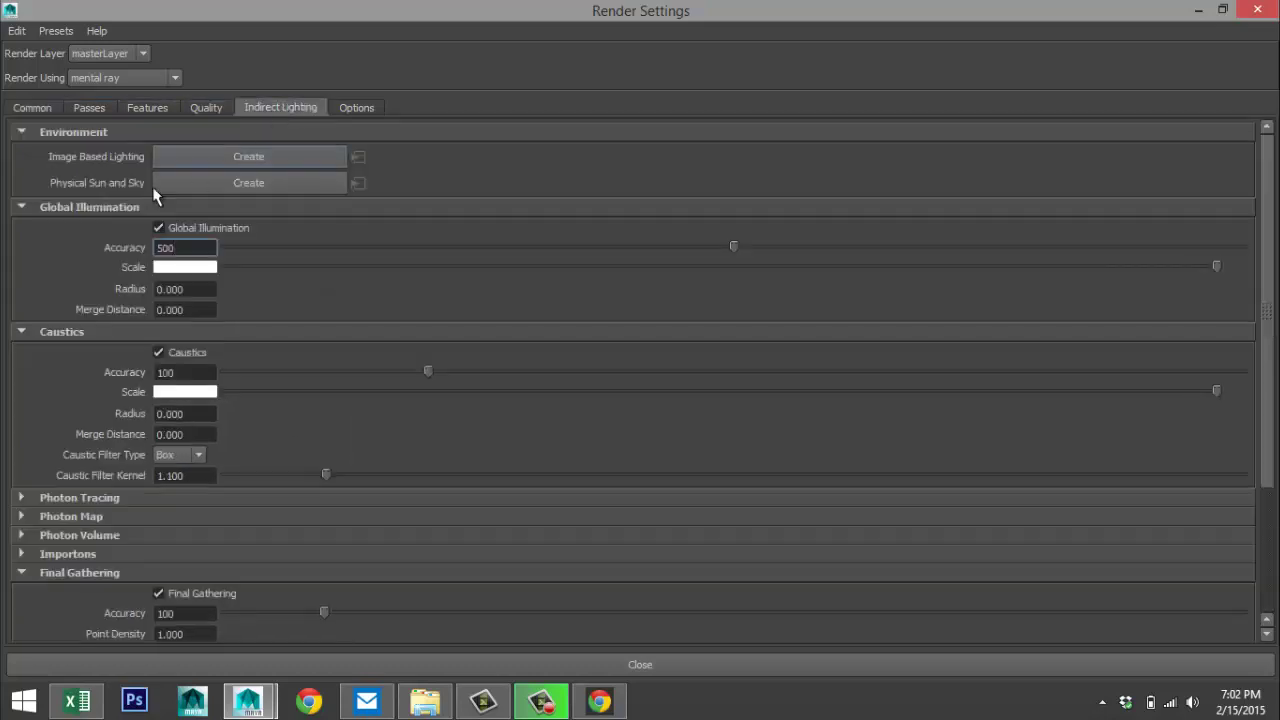
{"action": "left_click", "coordinate": [234, 156]}
{"action": "left_click", "coordinate": [1196, 10]}
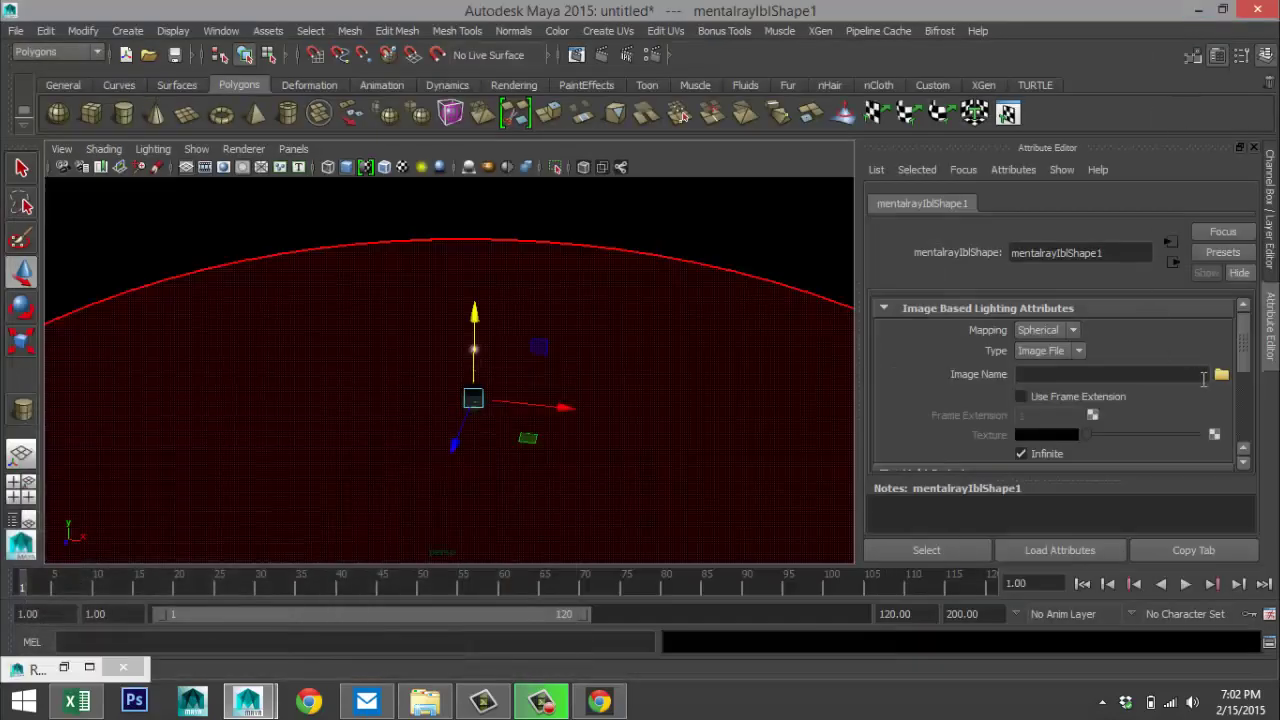
- Load Sky 1.hdr from the Documents\maya\HDRI folder as the image-based lighting image
{"action": "left_click", "coordinate": [1222, 376]}
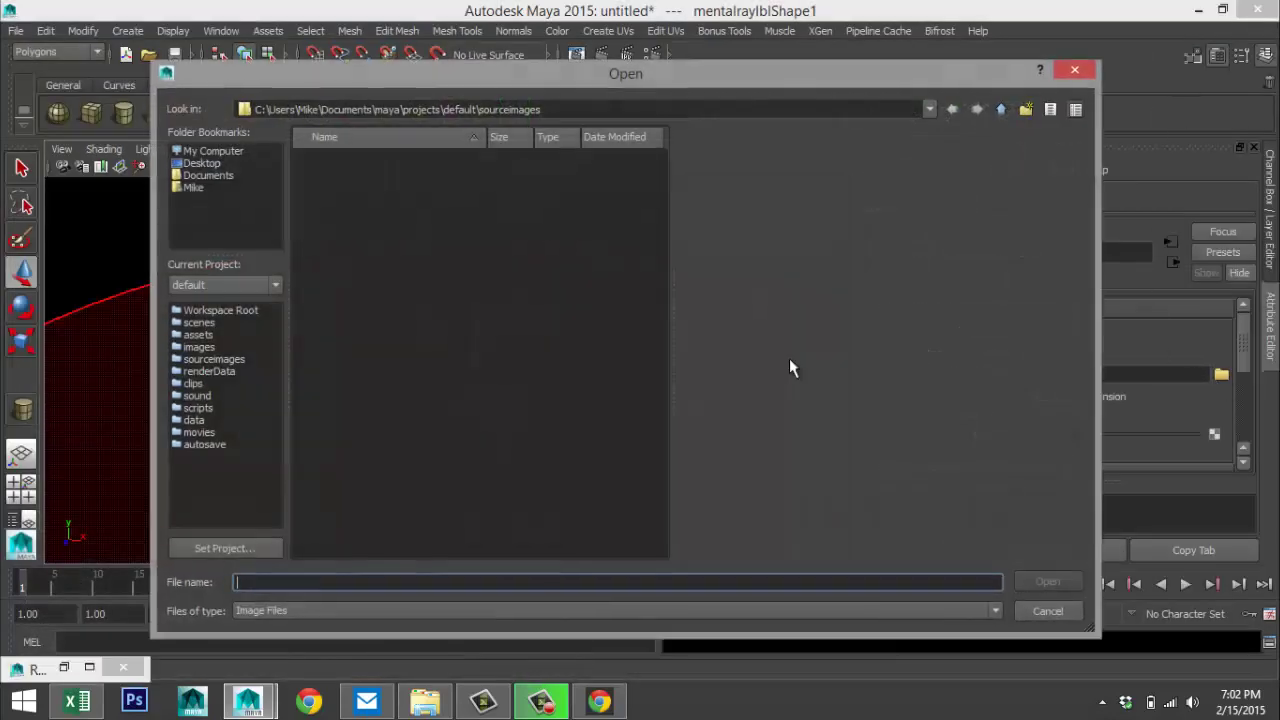
{"action": "left_click", "coordinate": [202, 176]}
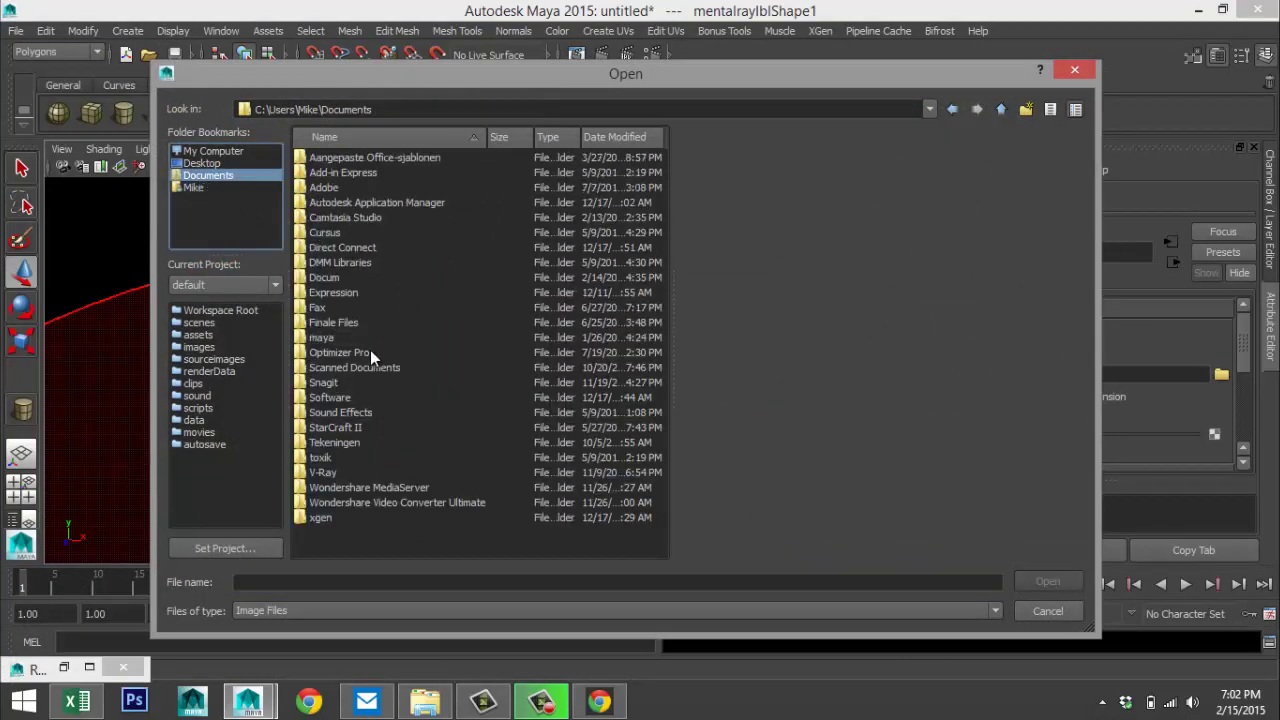
{"action": "double_click", "coordinate": [321, 339]}
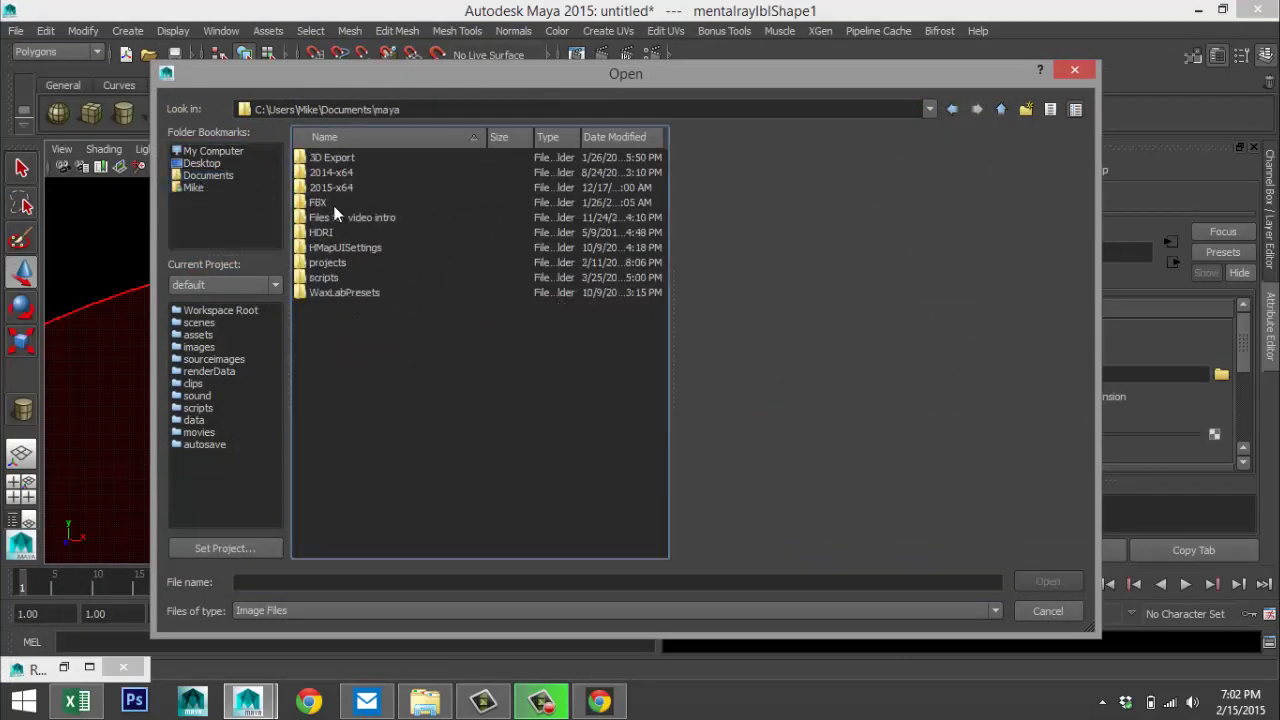
{"action": "double_click", "coordinate": [328, 233]}
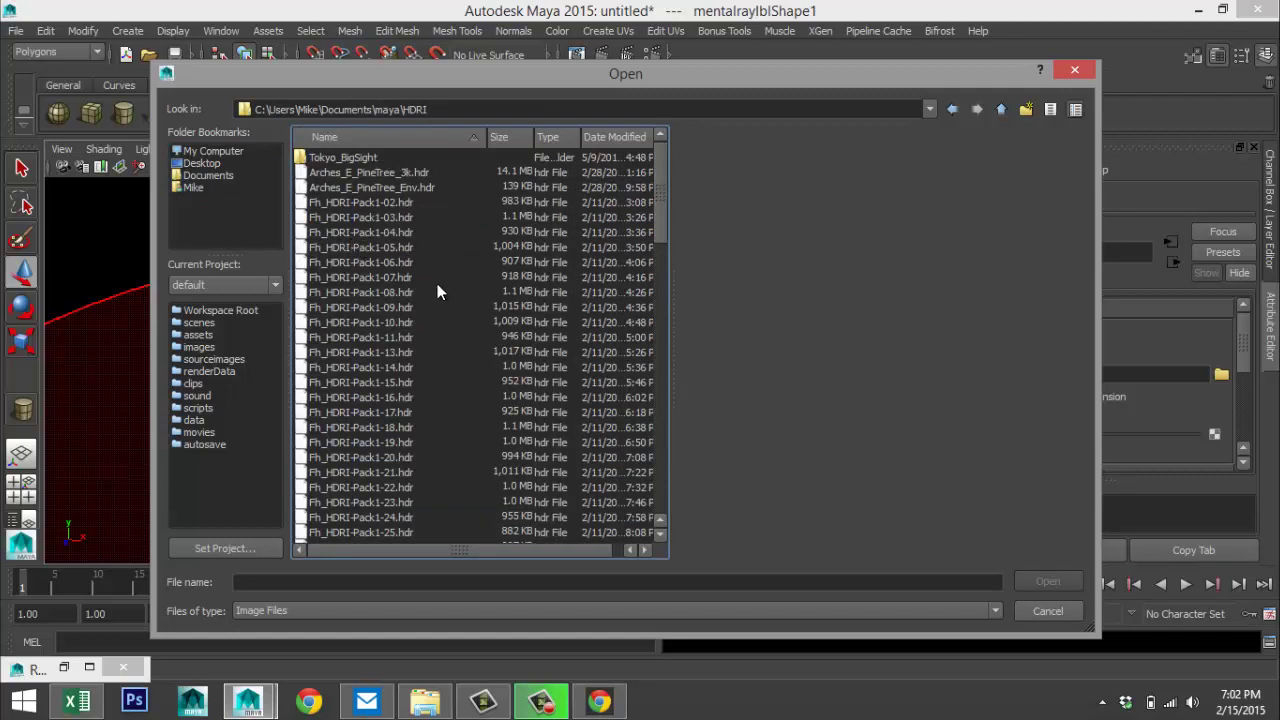
{"action": "scroll", "coordinate": [447, 316], "scroll_direction": "down", "scroll_amount": 8}
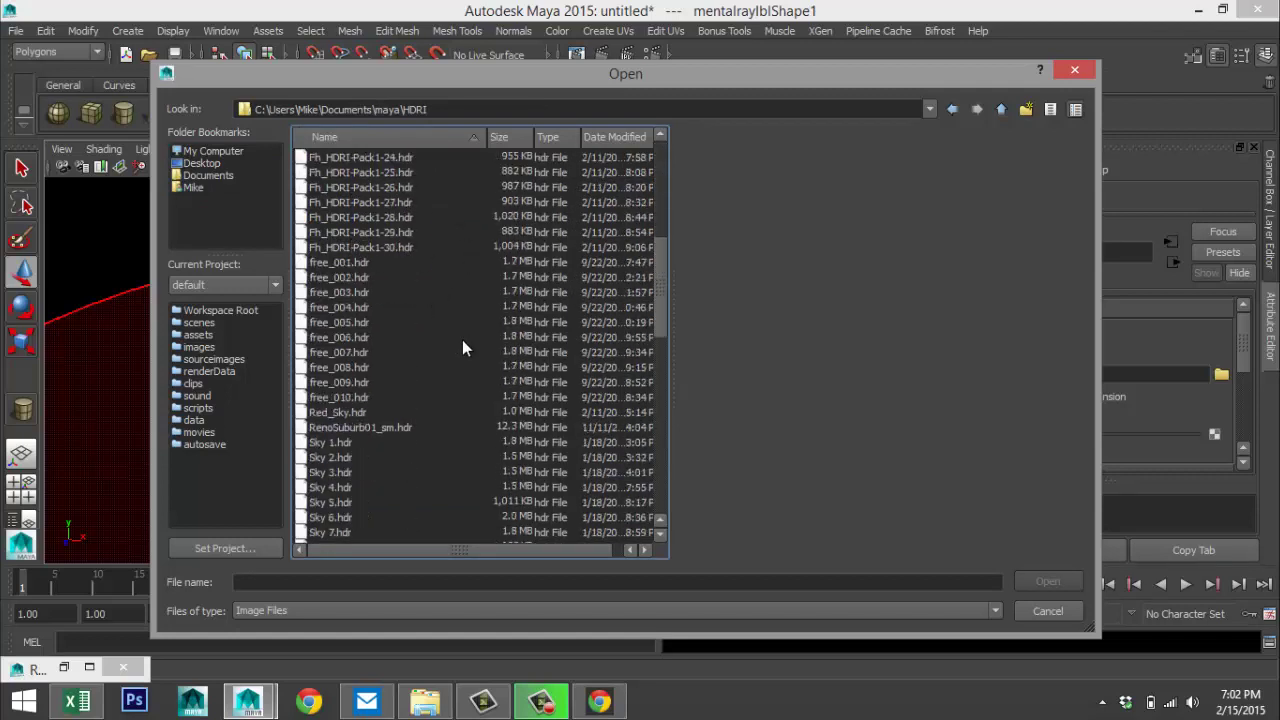
{"action": "scroll", "coordinate": [440, 340], "scroll_direction": "down", "scroll_amount": 2}
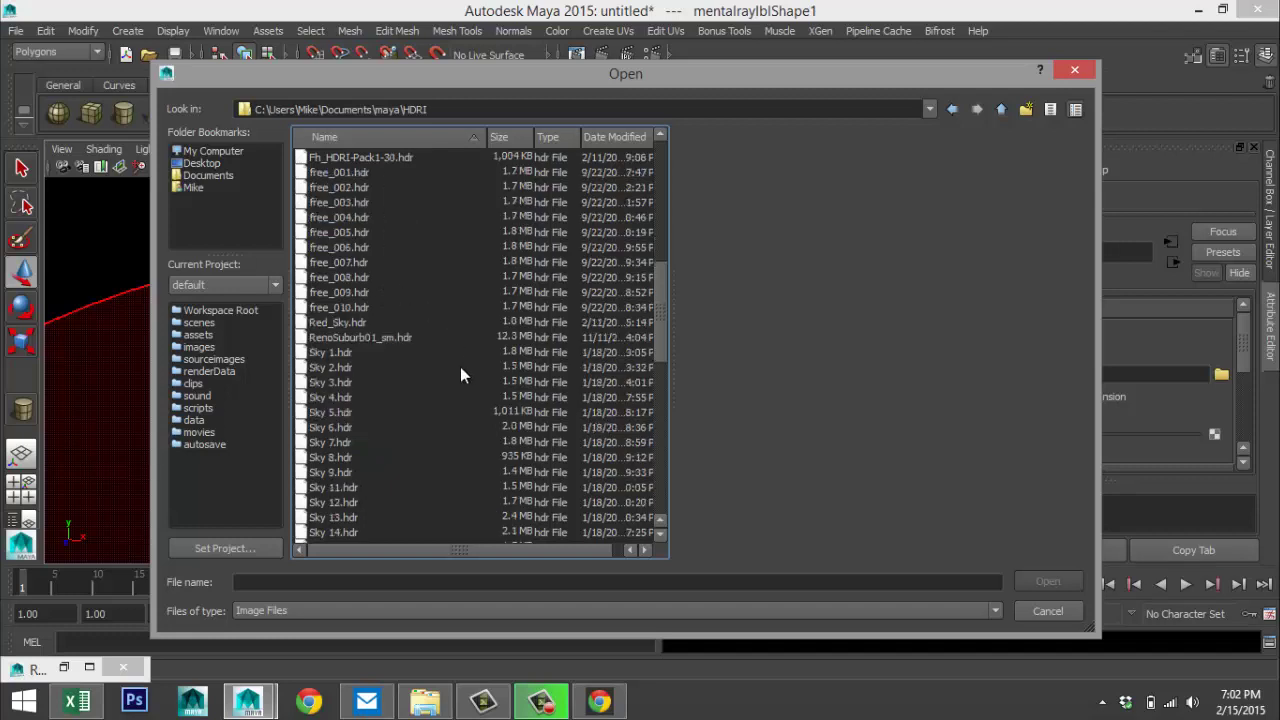
{"action": "left_click", "coordinate": [338, 355]}
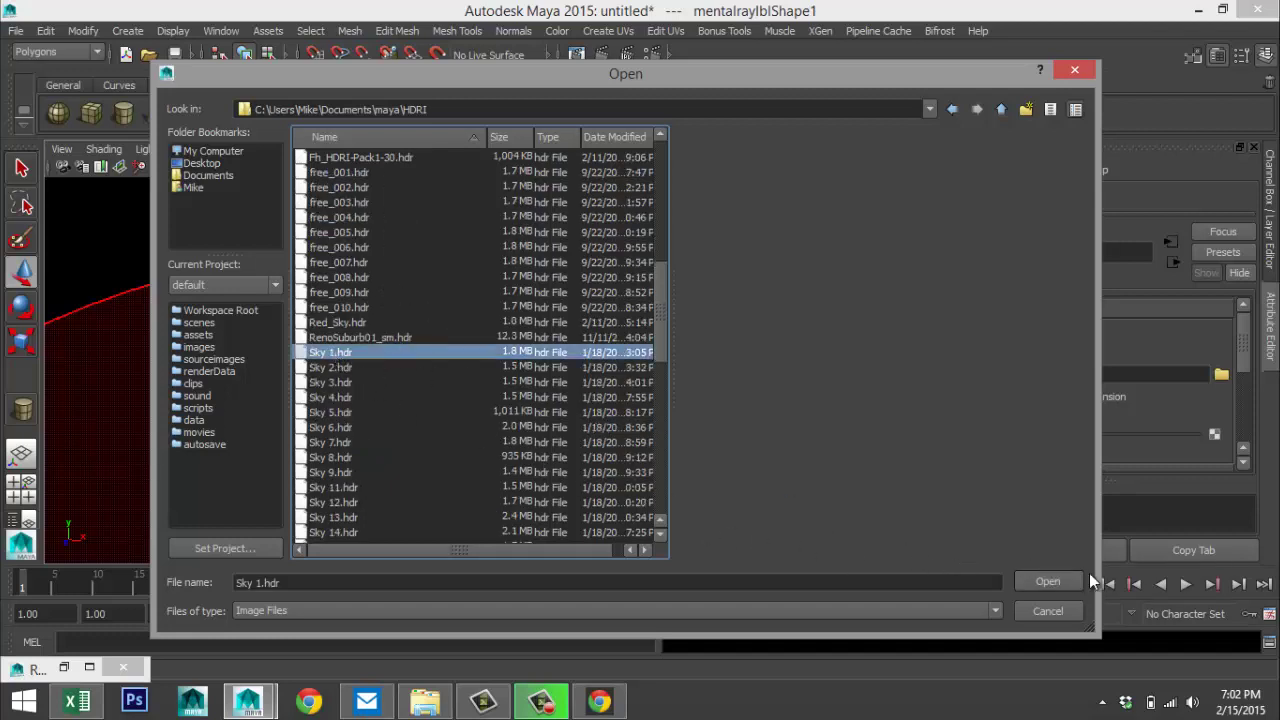
{"action": "left_click", "coordinate": [1046, 582]}
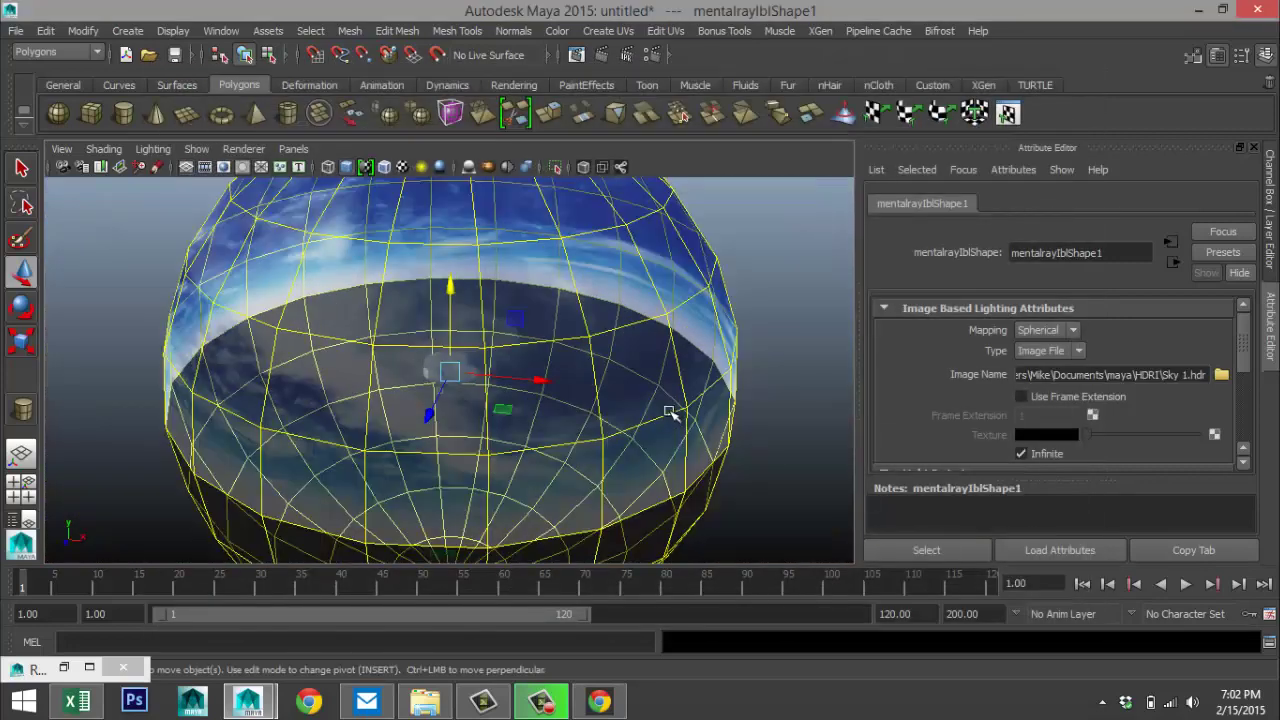
- Create a point light at the centre of the scene inside the cylinder backdrop
{"action": "key", "text": "f"}
{"action": "scroll", "coordinate": [670, 412], "scroll_direction": "up", "scroll_amount": 10}
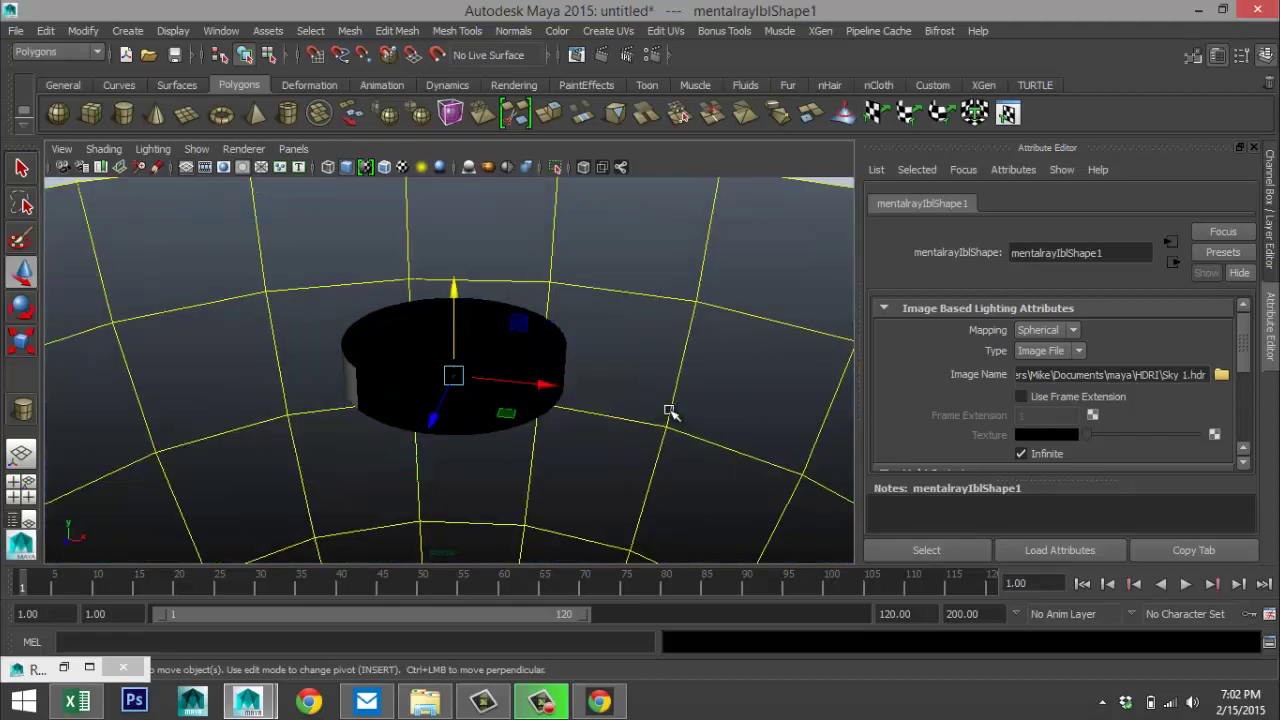
{"action": "left_click_drag", "start_coordinate": [664, 414], "coordinate": [635, 409], "text": "alt"}
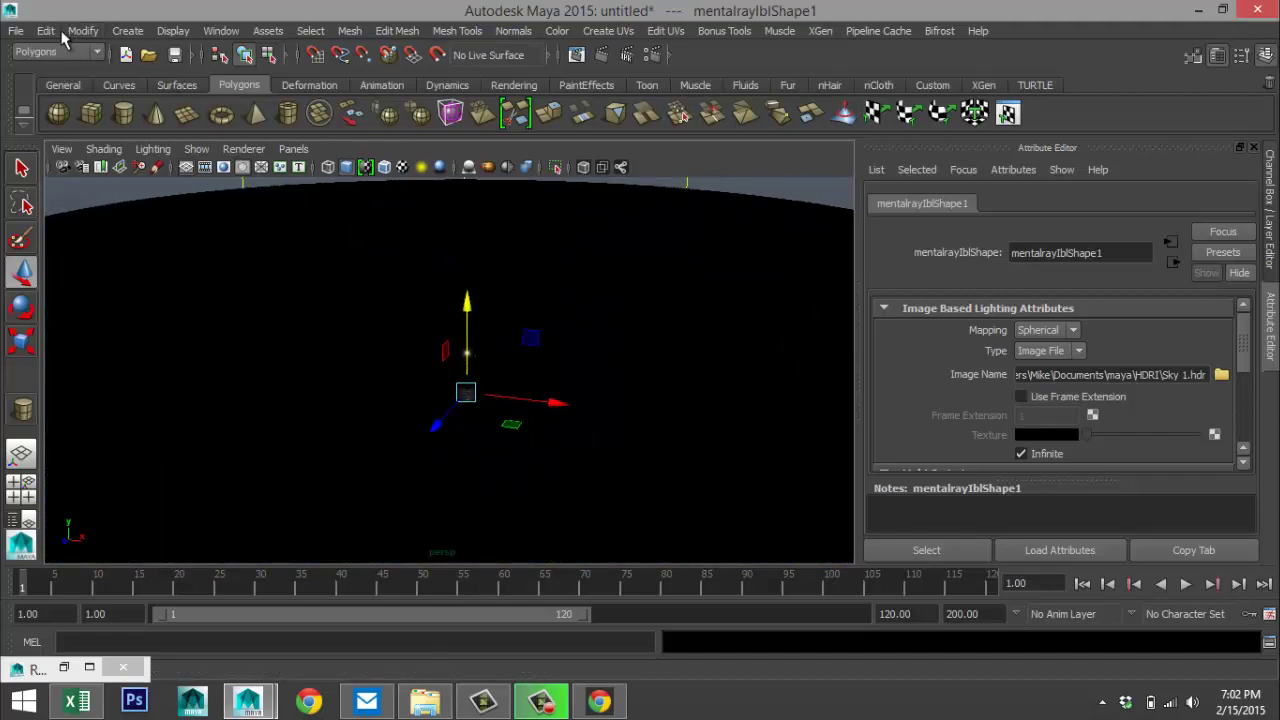
{"action": "left_click", "coordinate": [128, 31]}
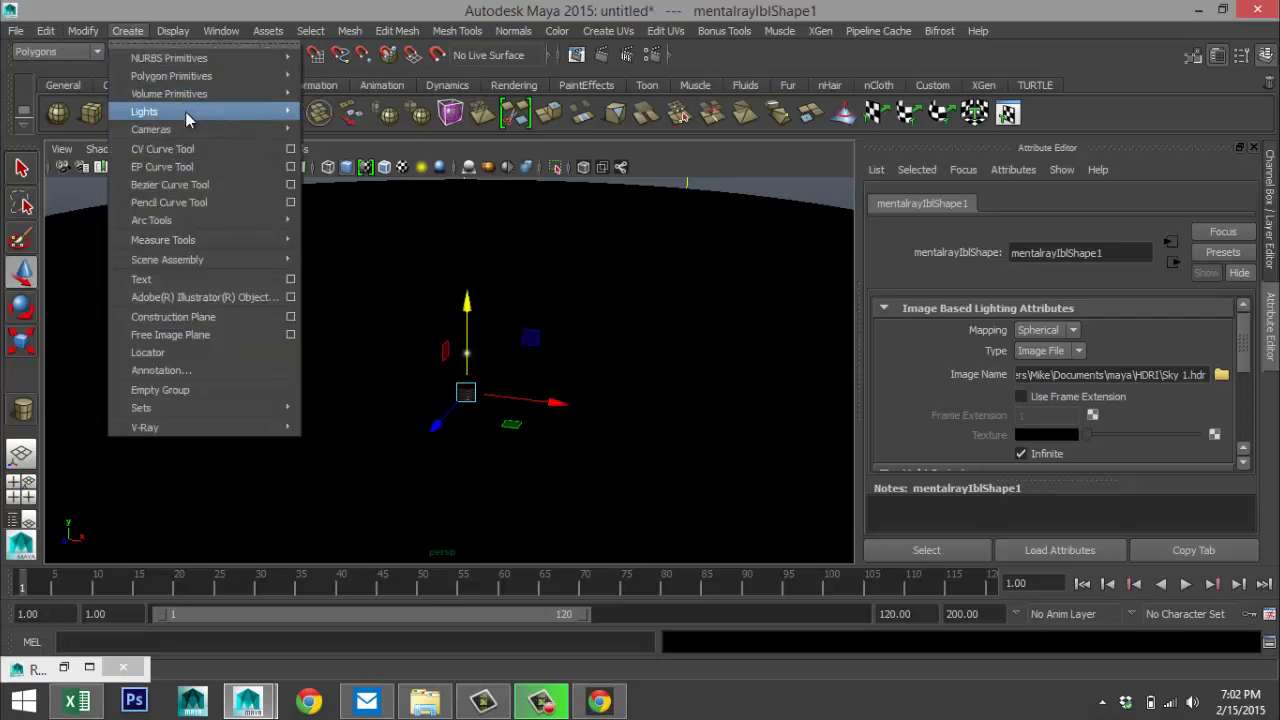
{"action": "mouse_move", "coordinate": [230, 93]}
{"action": "mouse_move", "coordinate": [258, 113]}
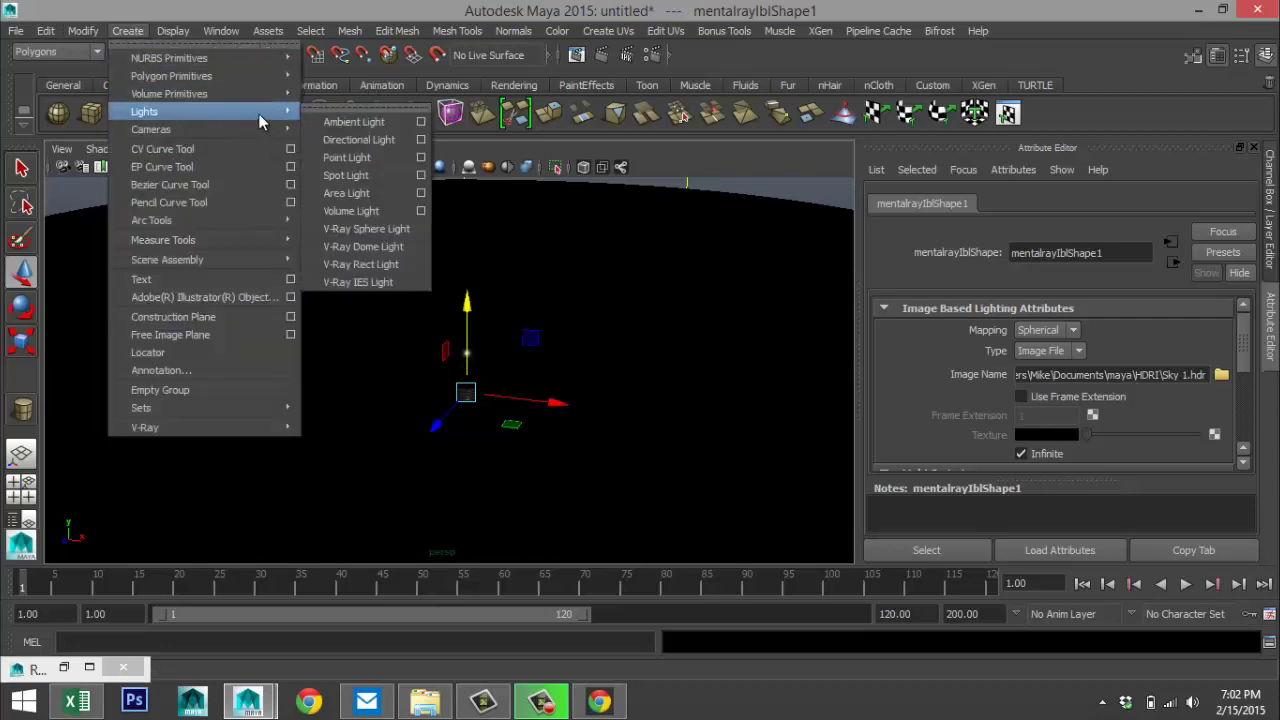
{"action": "left_click", "coordinate": [359, 160]}
{"action": "left_click", "coordinate": [365, 168]}
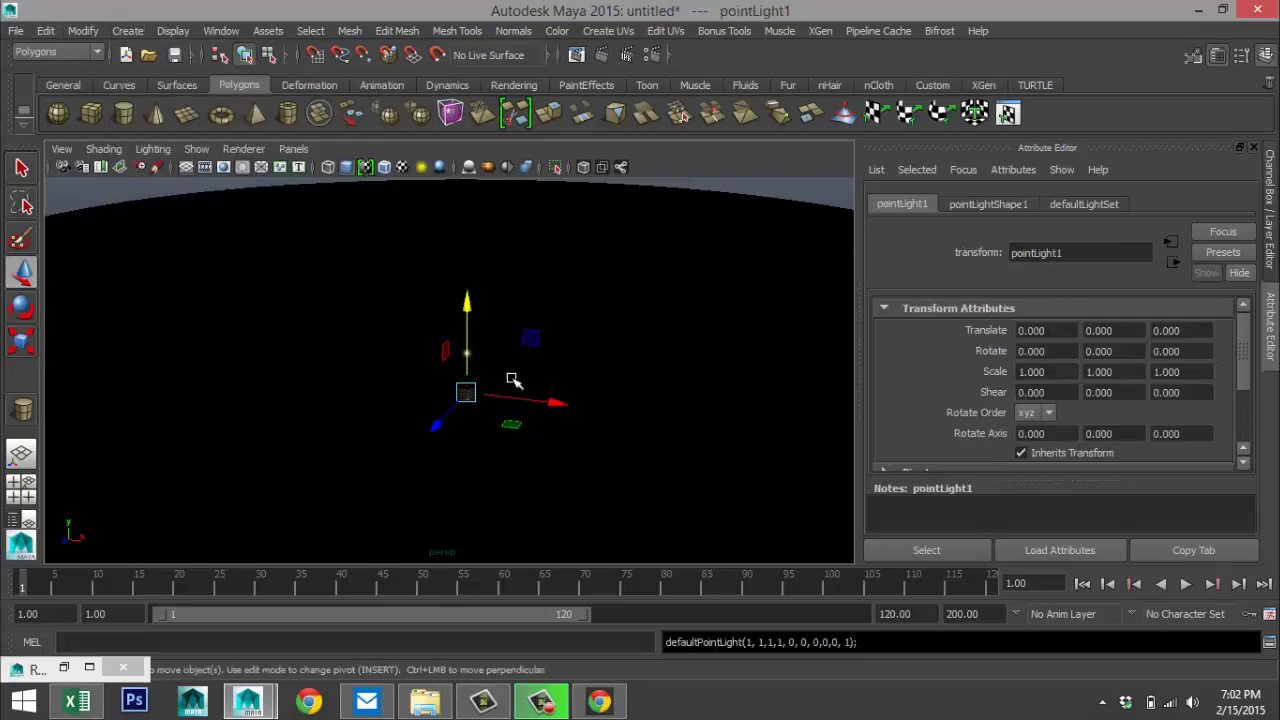
- Move the point light up to about 11.1 in Y and sideways to about 9.1 in X, above and beside the bulb
{"action": "left_click_drag", "start_coordinate": [467, 301], "coordinate": [472, 226]}
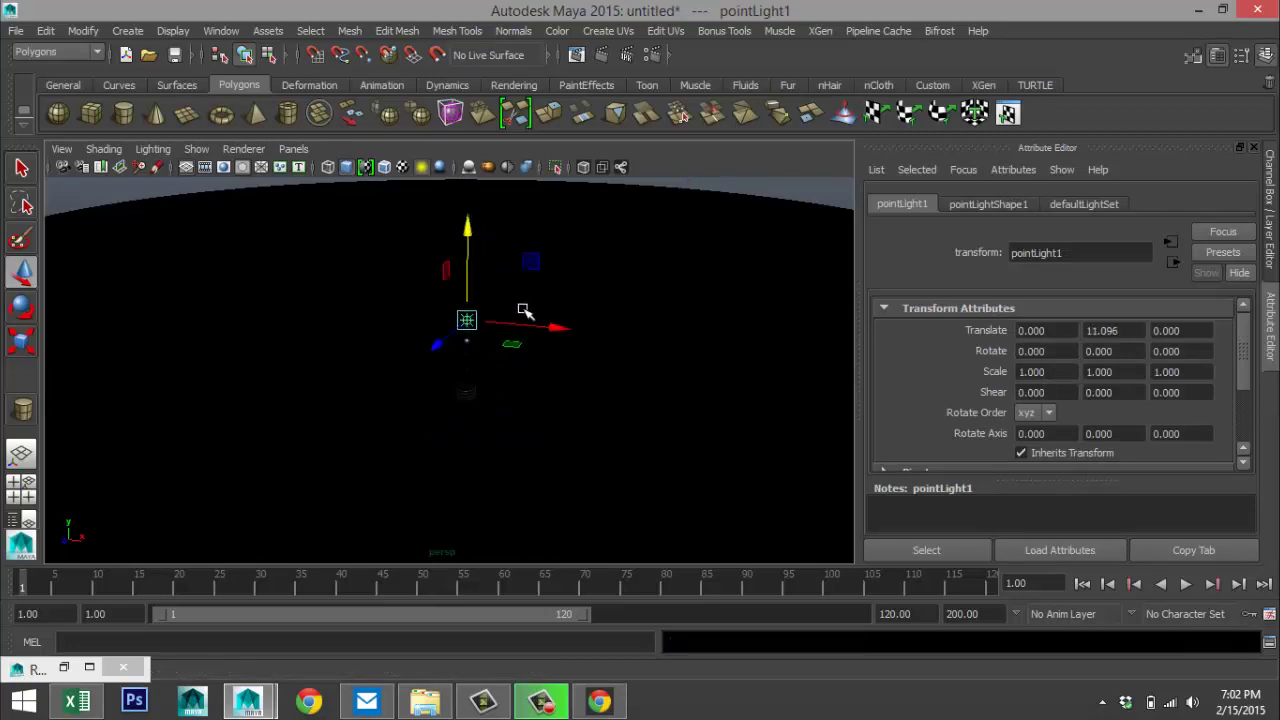
{"action": "left_click_drag", "start_coordinate": [560, 363], "coordinate": [585, 417], "text": "alt"}
{"action": "scroll", "coordinate": [585, 417], "scroll_direction": "up", "scroll_amount": 3}
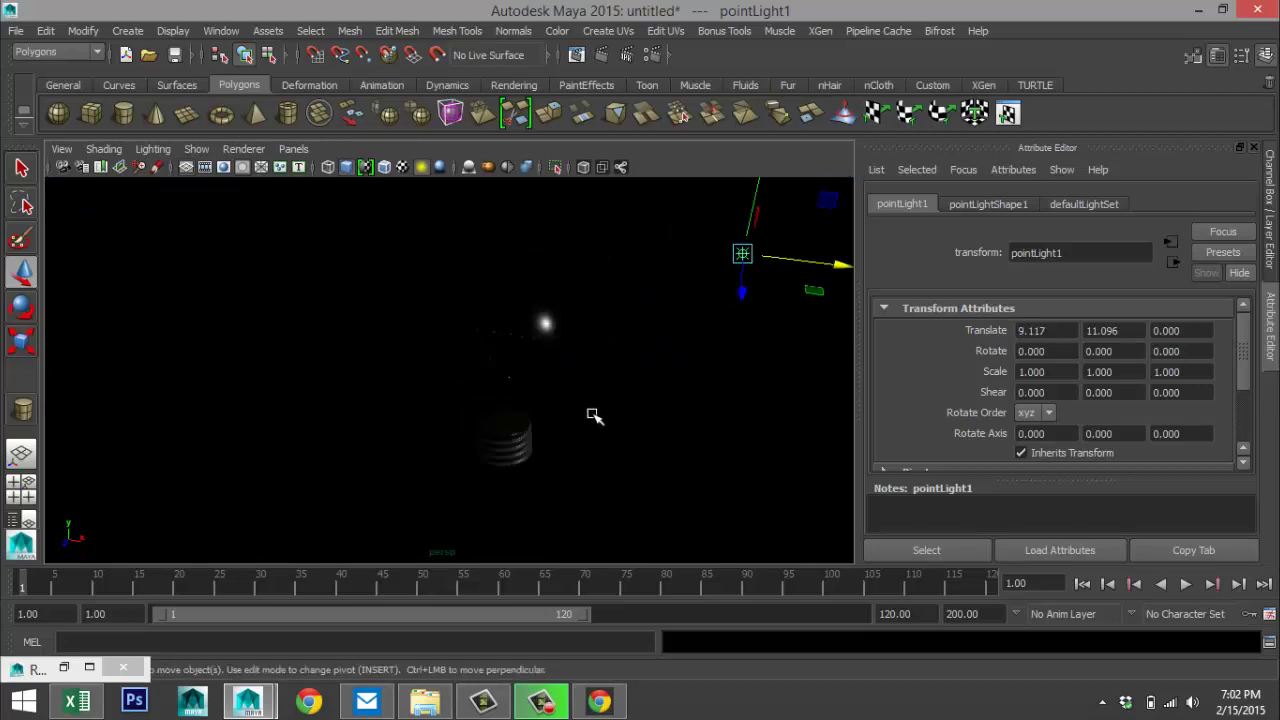
- Move the point light forward to about 3.3 in Z, in front of the bulb
{"action": "left_click_drag", "start_coordinate": [749, 294], "coordinate": [777, 340]}
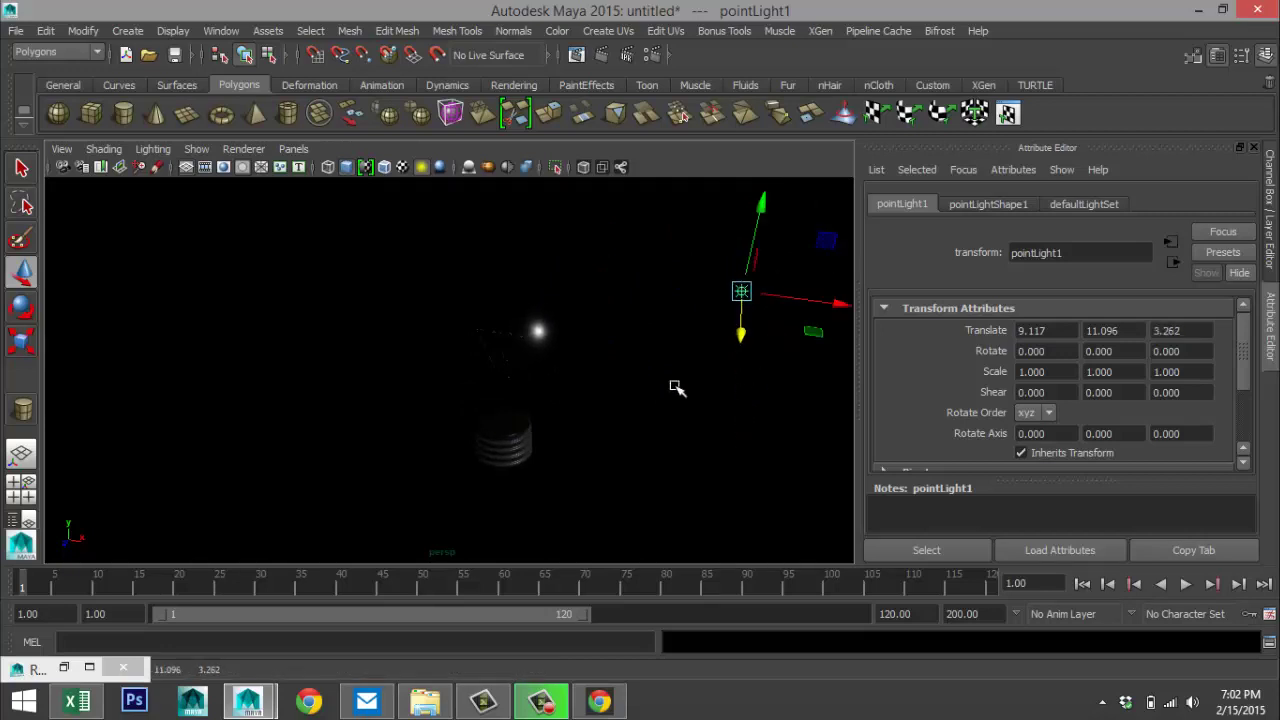
{"action": "scroll", "coordinate": [663, 388], "scroll_direction": "up", "scroll_amount": 3}
{"action": "scroll", "coordinate": [664, 389], "scroll_direction": "down", "scroll_amount": 5}
{"action": "scroll", "coordinate": [657, 391], "scroll_direction": "up", "scroll_amount": 3}
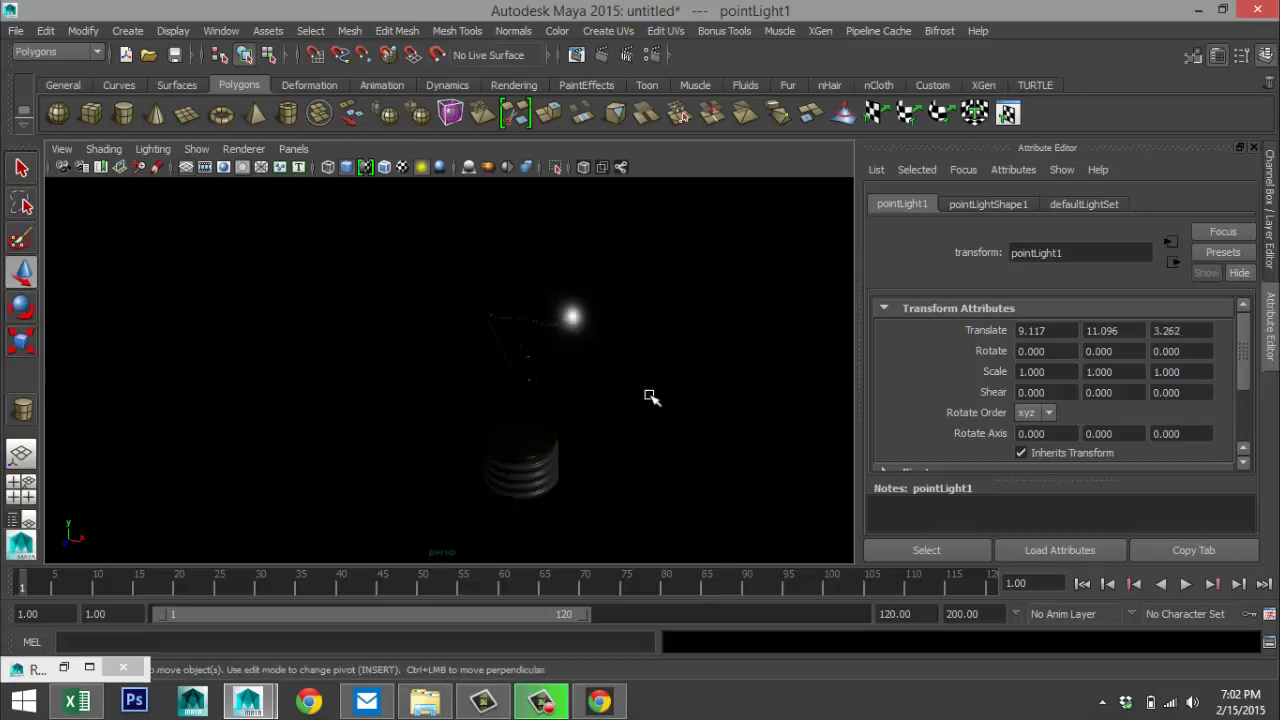
{"action": "left_click_drag", "start_coordinate": [650, 397], "coordinate": [689, 355], "text": "alt"}
{"action": "middle_click_drag", "start_coordinate": [689, 355], "coordinate": [645, 366], "text": "alt"}
{"action": "left_click", "coordinate": [22, 490]}
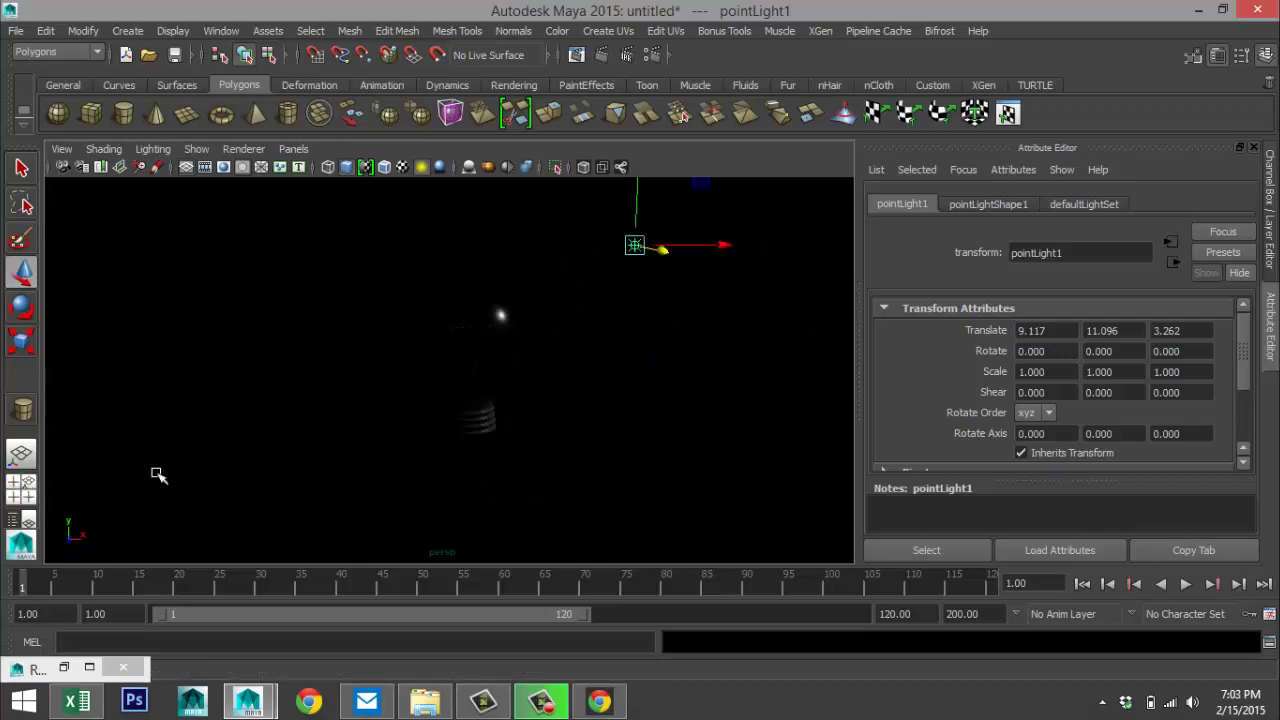
{"action": "key", "text": "space"}
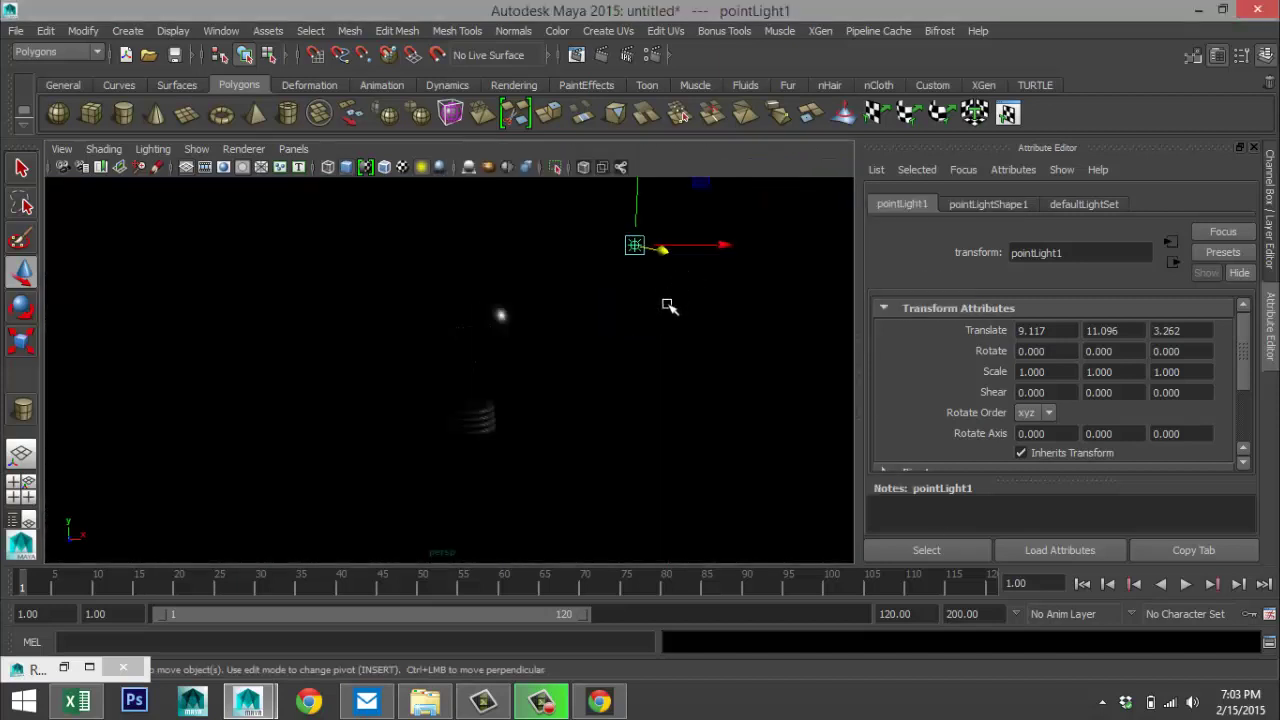
{"action": "scroll", "coordinate": [650, 337], "scroll_direction": "up", "scroll_amount": 3}
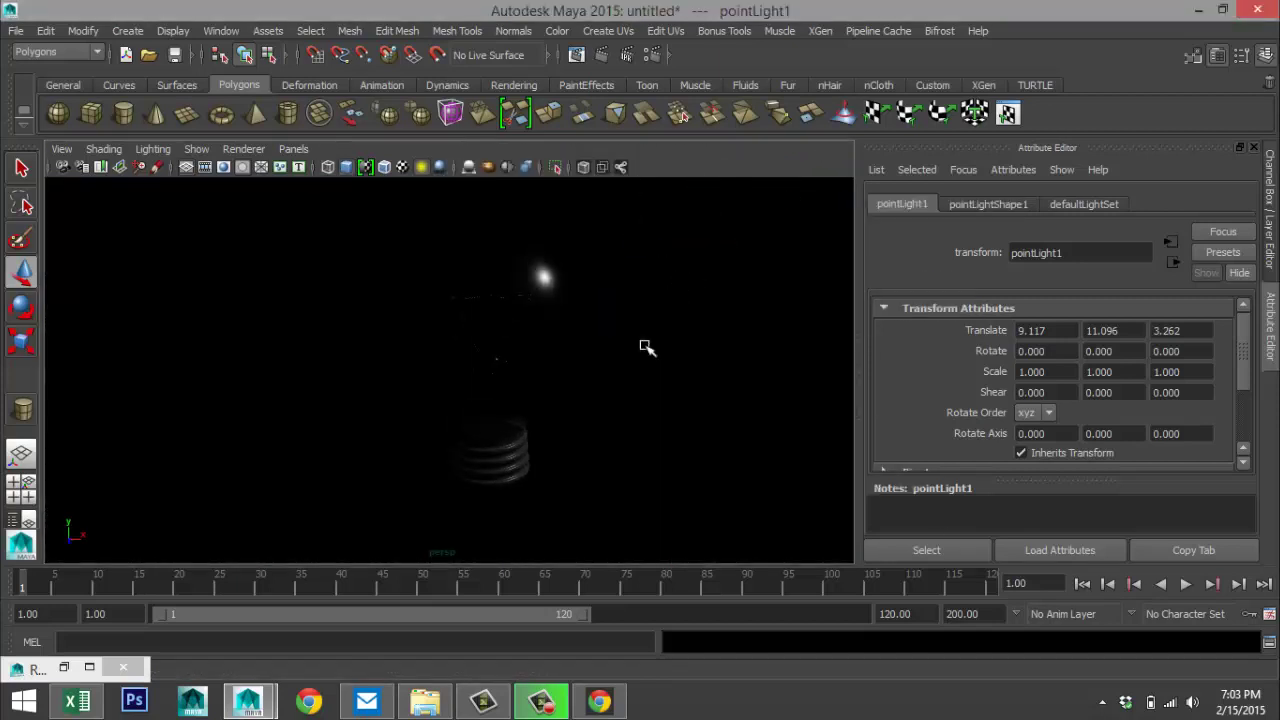
{"action": "scroll", "coordinate": [648, 348], "scroll_direction": "down", "scroll_amount": 3}
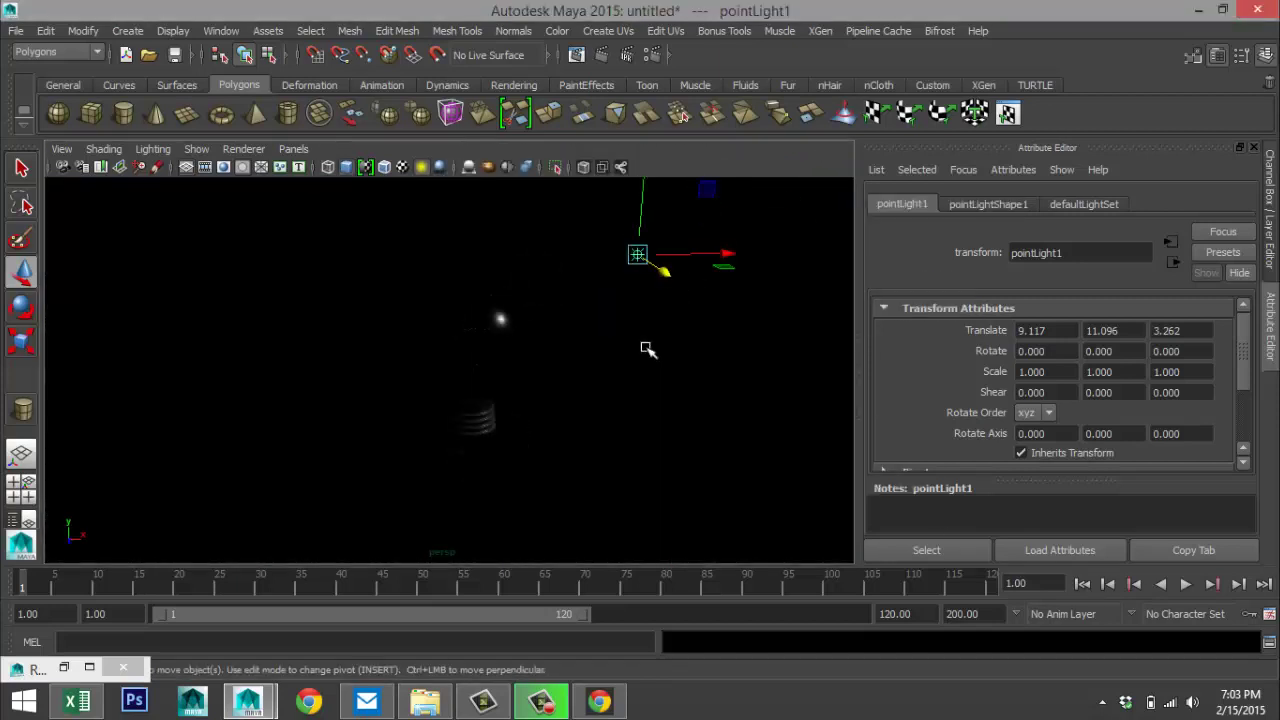
- Duplicate the point light and move the copy to about 6.8 in X and 10.6 in Y
{"action": "key", "text": "ctrl+d"}
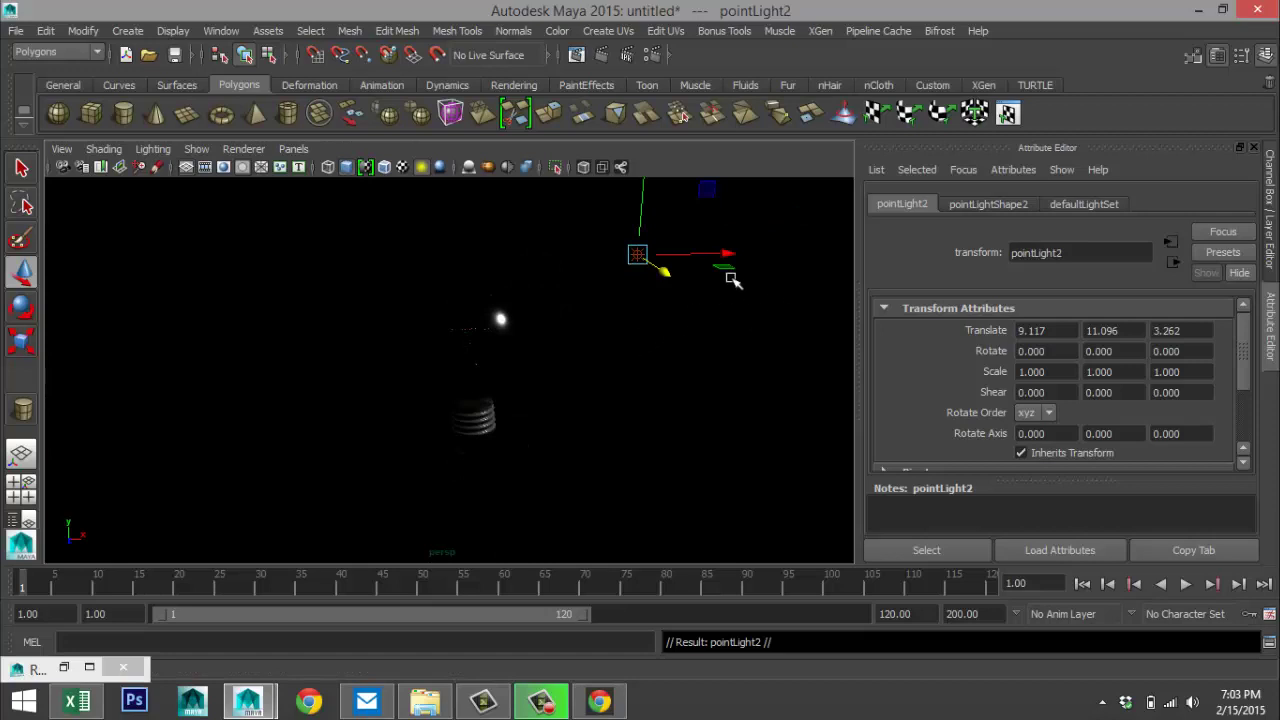
{"action": "left_click_drag", "start_coordinate": [728, 256], "coordinate": [689, 323]}
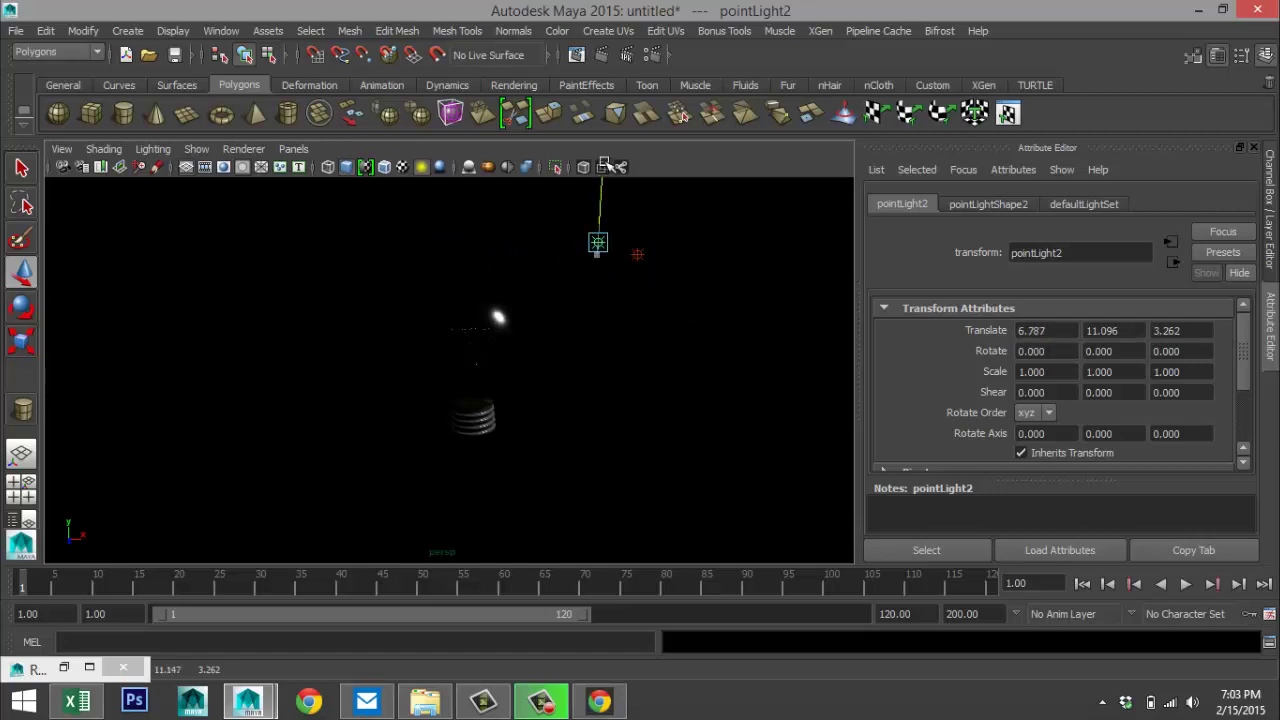
{"action": "left_click_drag", "start_coordinate": [603, 162], "coordinate": [657, 200]}
{"action": "scroll", "coordinate": [652, 307], "scroll_direction": "down", "scroll_amount": 5}
{"action": "scroll", "coordinate": [658, 308], "scroll_direction": "up", "scroll_amount": 3}
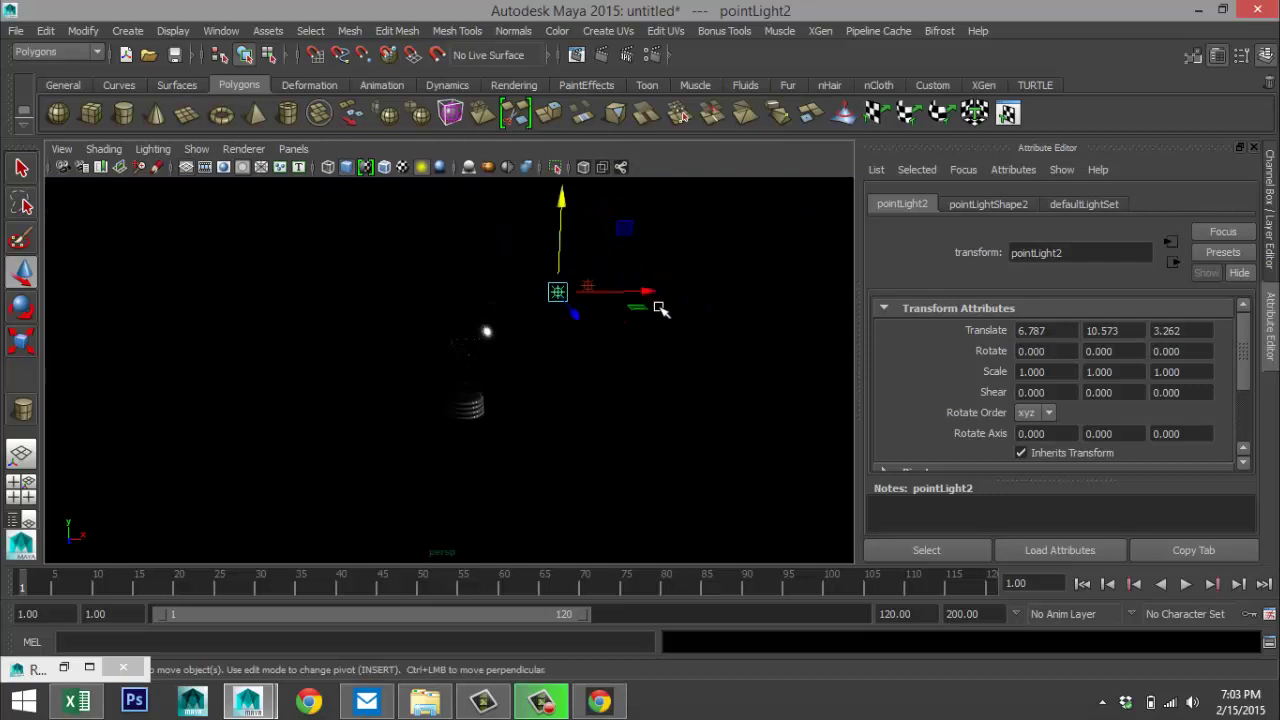
{"action": "scroll", "coordinate": [659, 308], "scroll_direction": "up", "scroll_amount": 4}
{"action": "left_click_drag", "start_coordinate": [666, 313], "coordinate": [646, 342], "text": "alt"}
{"action": "scroll", "coordinate": [656, 343], "scroll_direction": "down", "scroll_amount": 2}
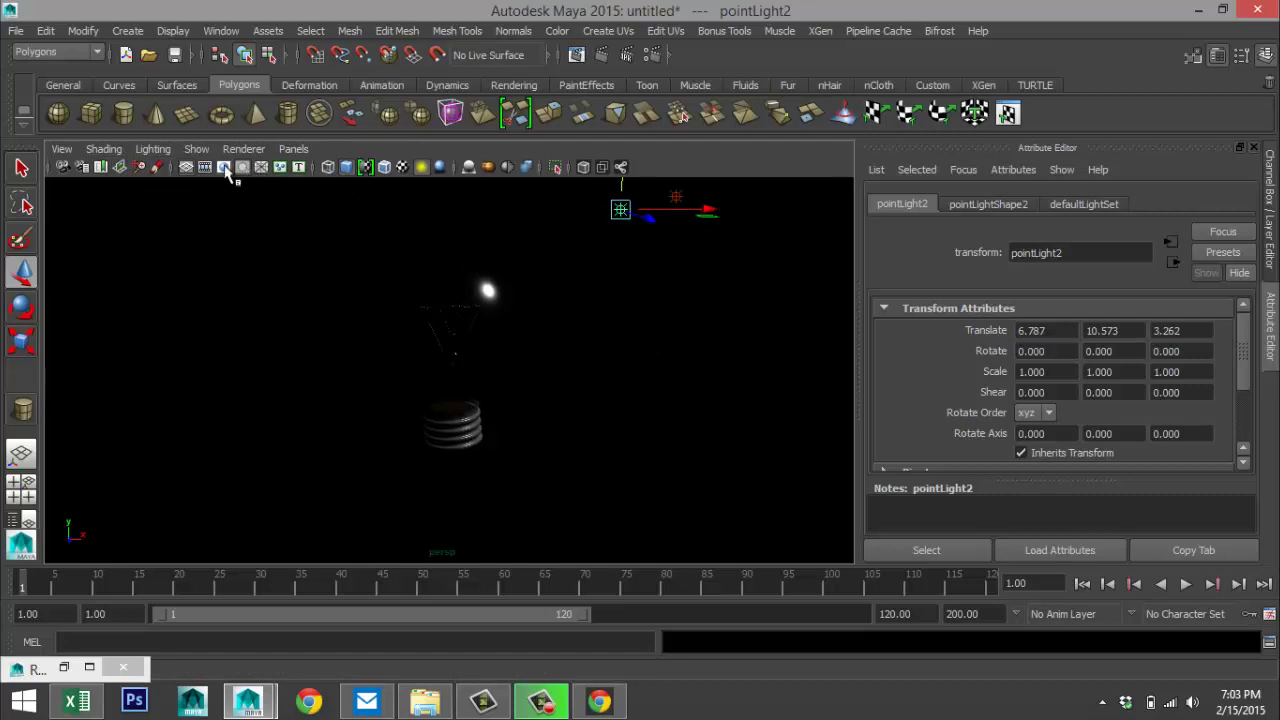
- Show the resolution gate and frame the light bulb inside it in wireframe display
{"action": "left_click", "coordinate": [226, 170]}
{"action": "scroll", "coordinate": [560, 402], "scroll_direction": "up", "scroll_amount": 3}
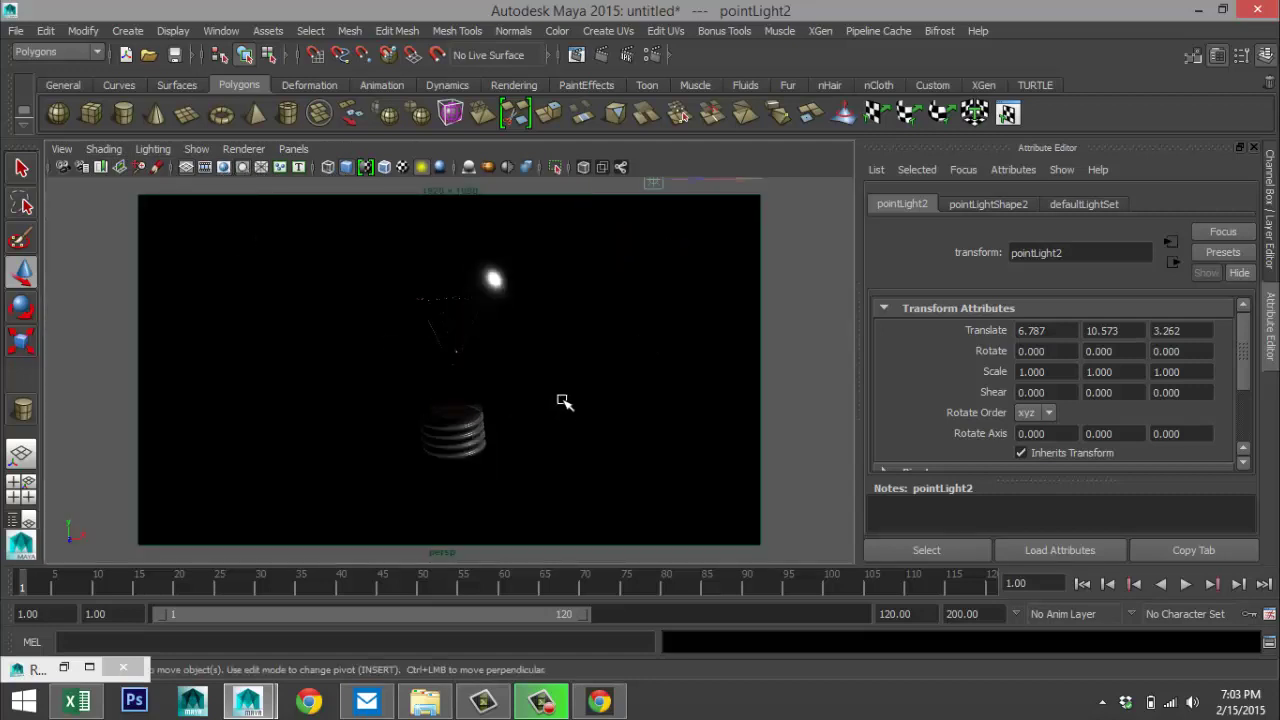
{"action": "key", "text": "4"}
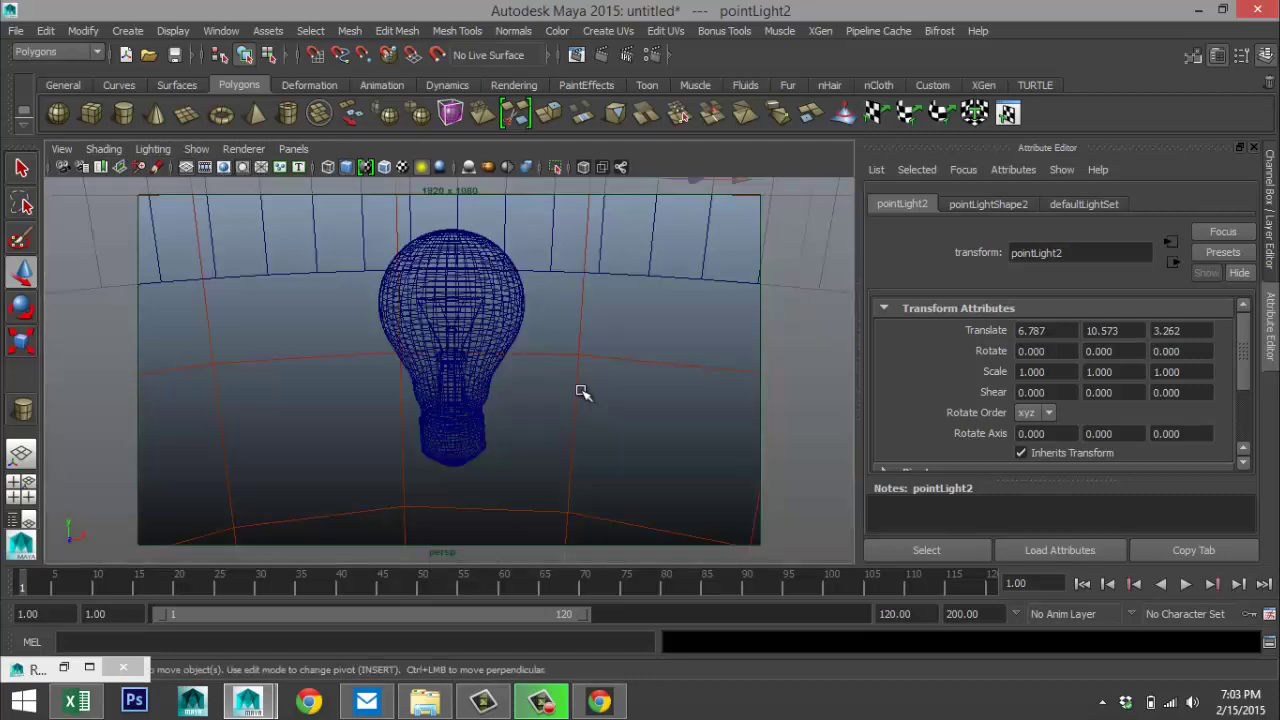
{"action": "scroll", "coordinate": [592, 385], "scroll_direction": "up", "scroll_amount": 3}
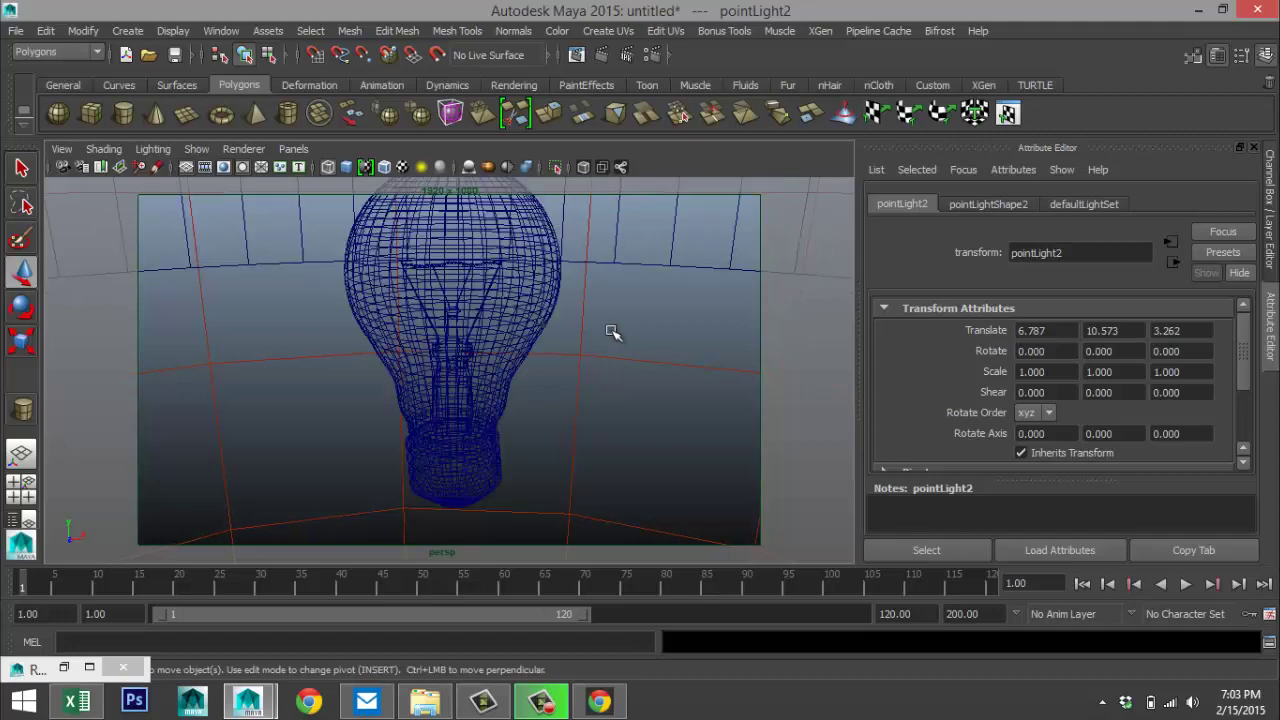
{"action": "scroll", "coordinate": [610, 325], "scroll_direction": "down", "scroll_amount": 2}
{"action": "scroll", "coordinate": [614, 337], "scroll_direction": "down", "scroll_amount": 2}
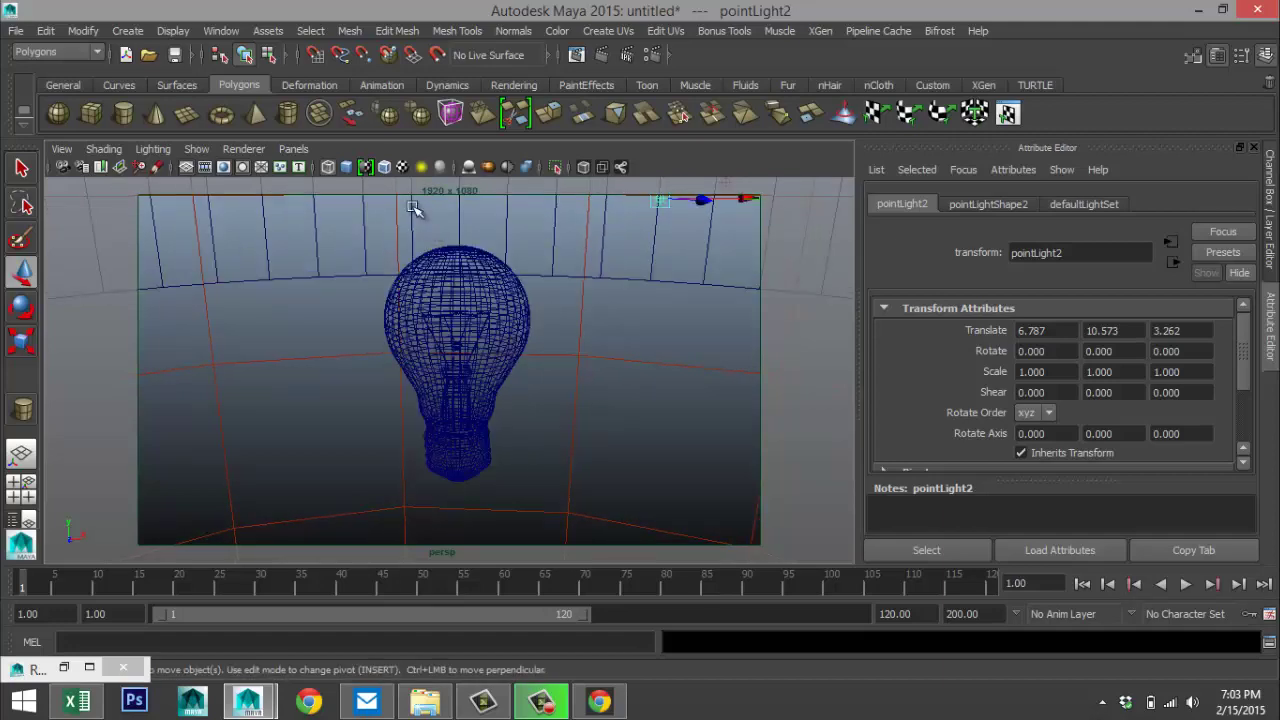
- Raise the duplicated point light to about 11.1 in Y in the lit view and render the current frame
{"action": "left_click", "coordinate": [441, 170]}
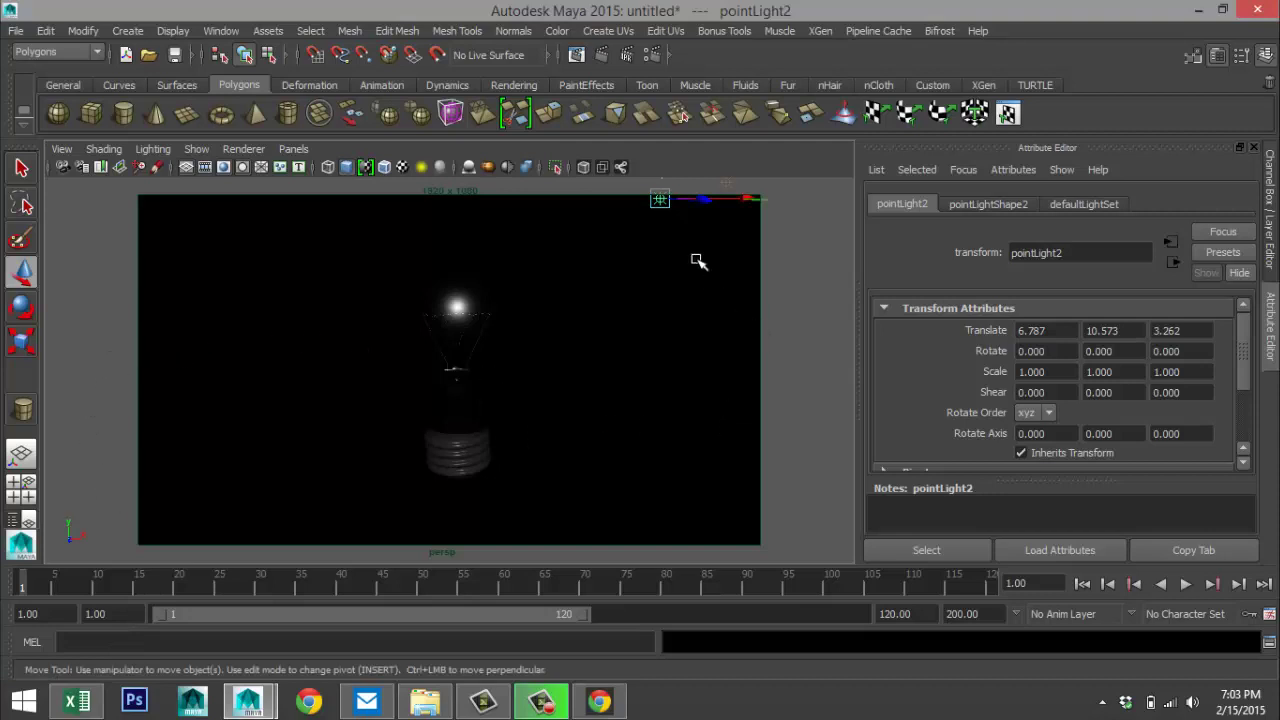
{"action": "left_click_drag", "start_coordinate": [662, 183], "coordinate": [666, 171]}
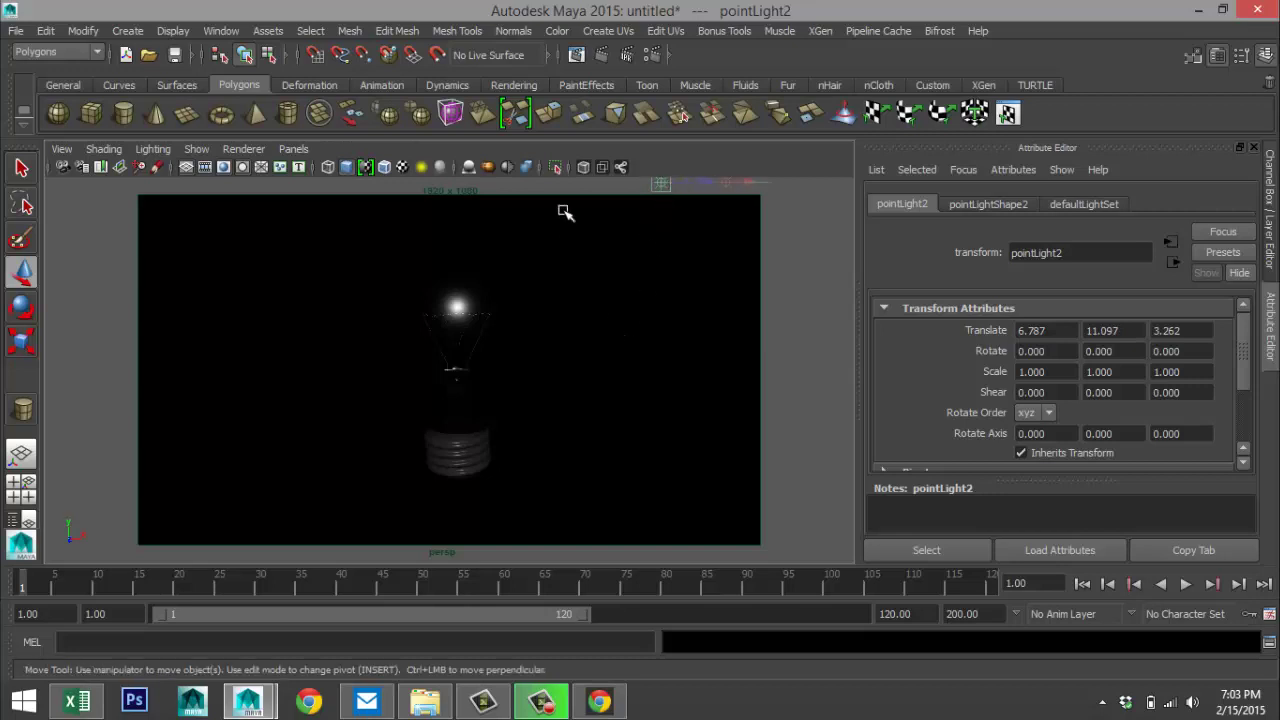
{"action": "left_click", "coordinate": [601, 55]}
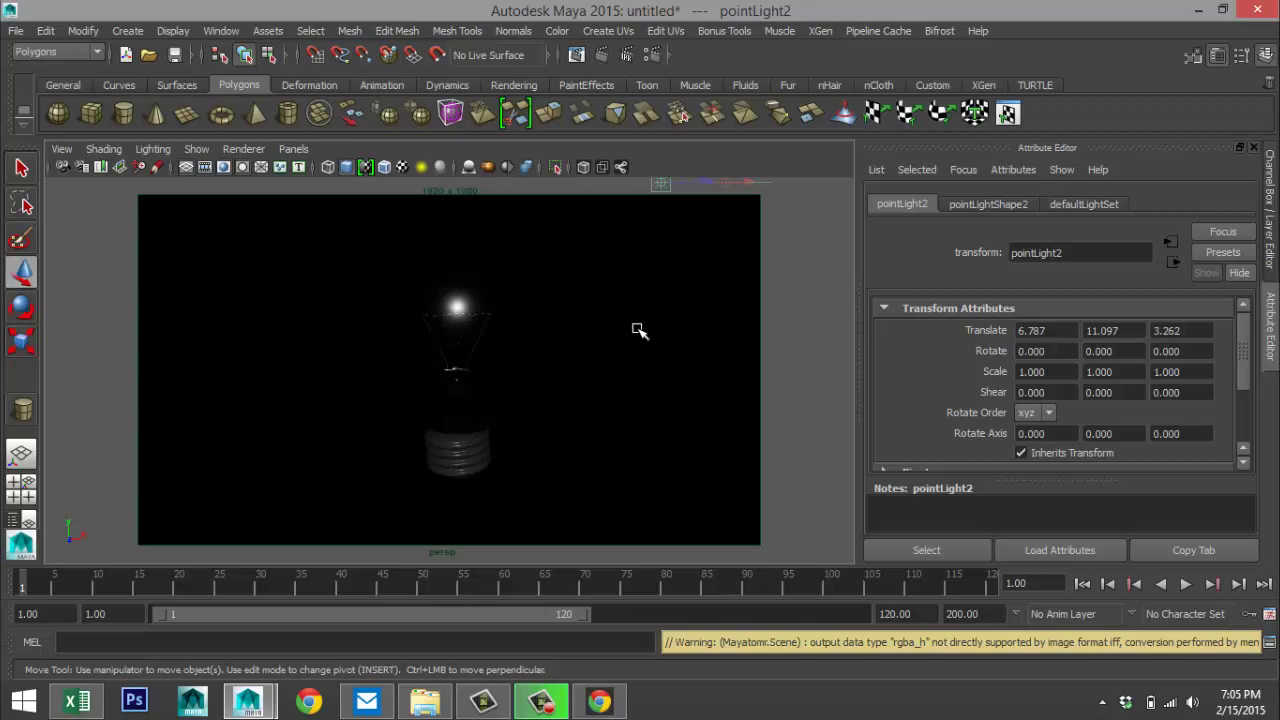
- Assign a new Phong E material to the cylinder backdrop and set its colour to black
{"action": "scroll", "coordinate": [638, 329], "scroll_direction": "down", "scroll_amount": 10}
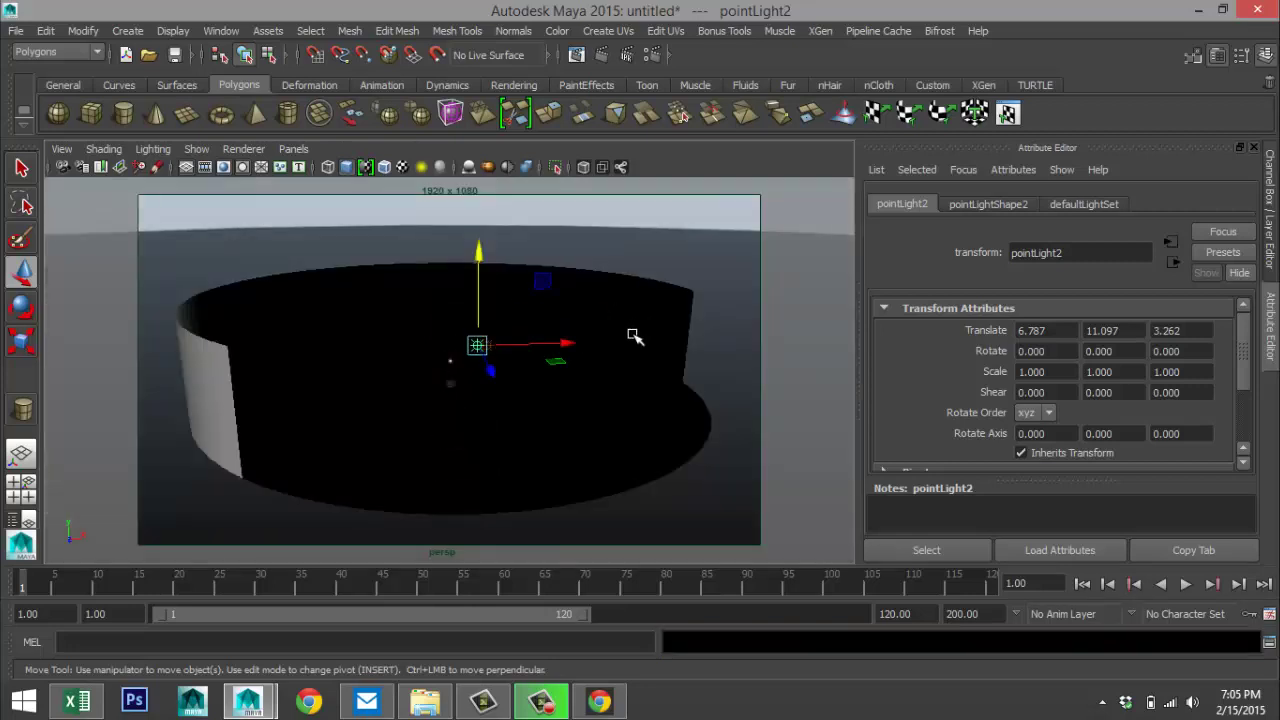
{"action": "left_click", "coordinate": [633, 395]}
{"action": "right_click", "coordinate": [624, 399]}
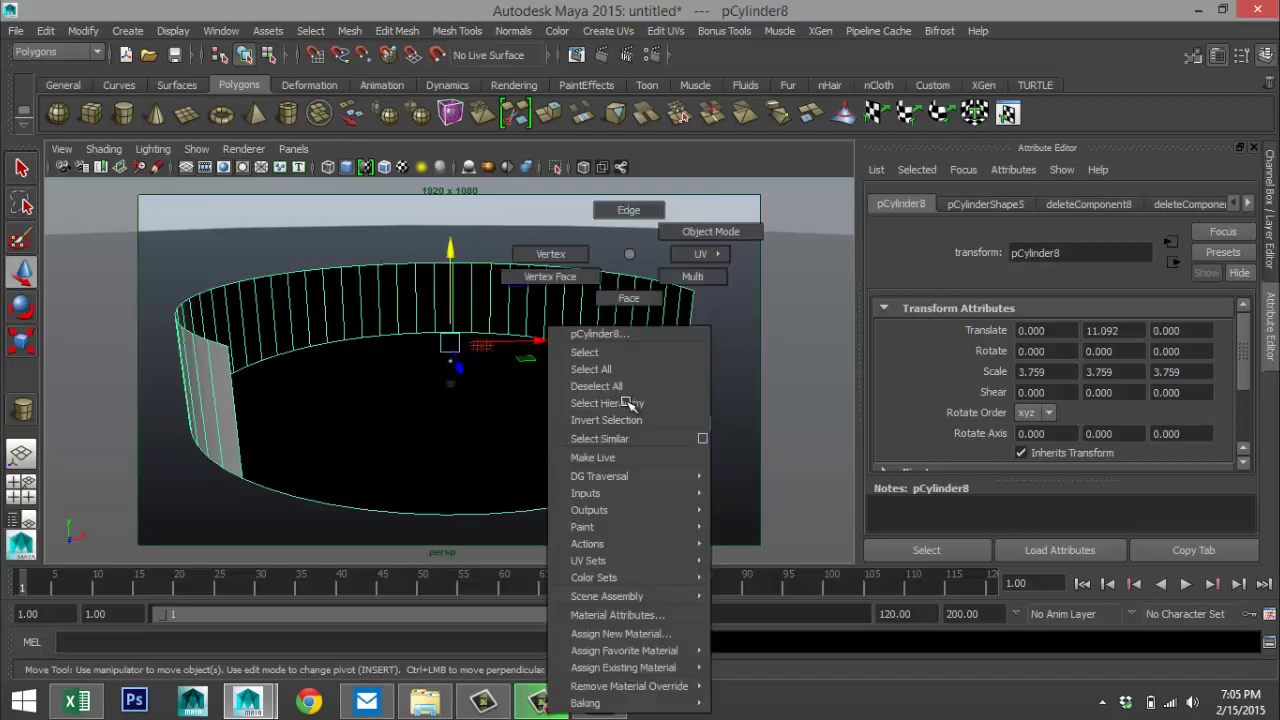
{"action": "left_click", "coordinate": [620, 633]}
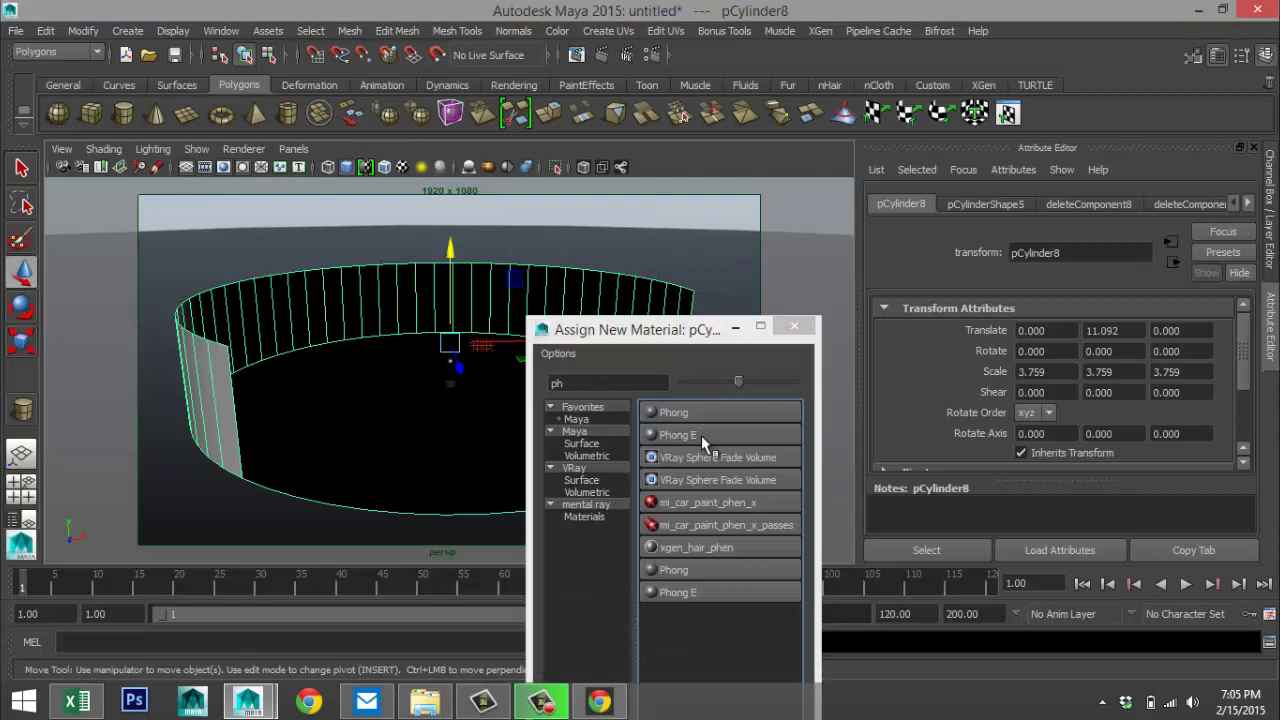
{"action": "left_click", "coordinate": [672, 436]}
{"action": "left_click_drag", "start_coordinate": [1141, 422], "coordinate": [1082, 423]}
- Reframe the bulb slightly higher within the resolution gate using wireframe display, and return to the lit view
{"action": "scroll", "coordinate": [598, 412], "scroll_direction": "up", "scroll_amount": 5}
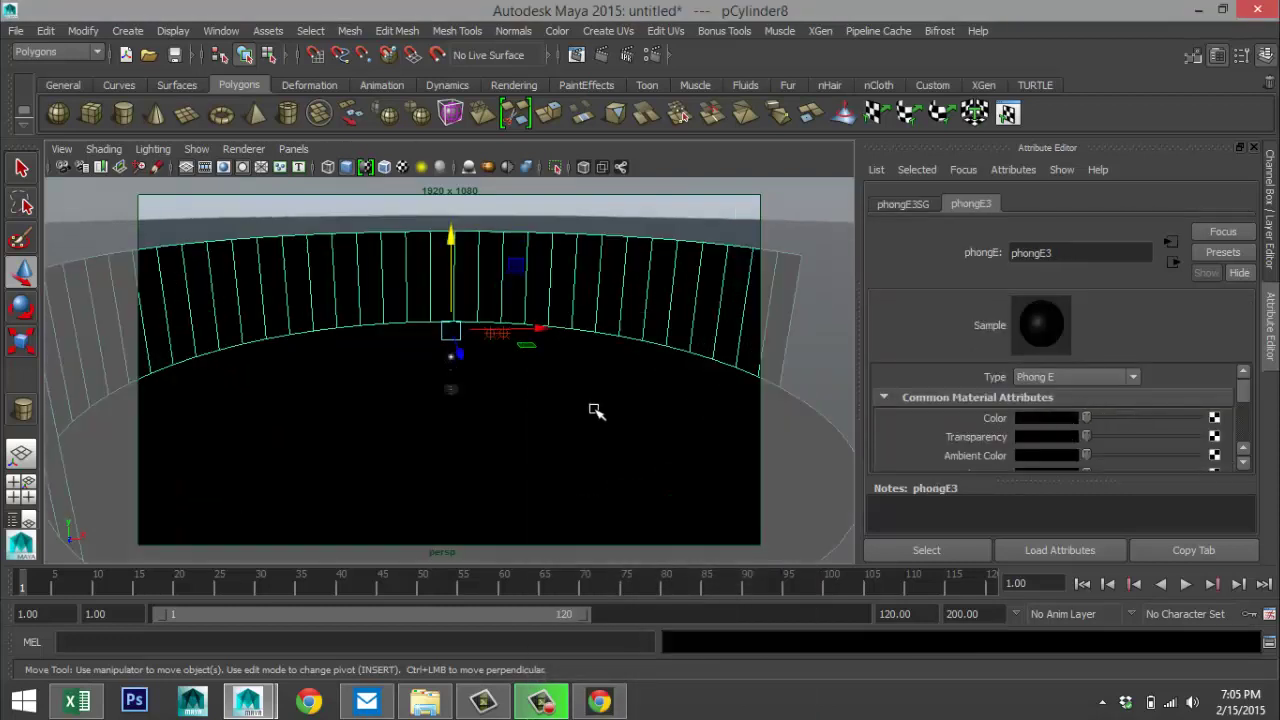
{"action": "scroll", "coordinate": [596, 410], "scroll_direction": "up", "scroll_amount": 3}
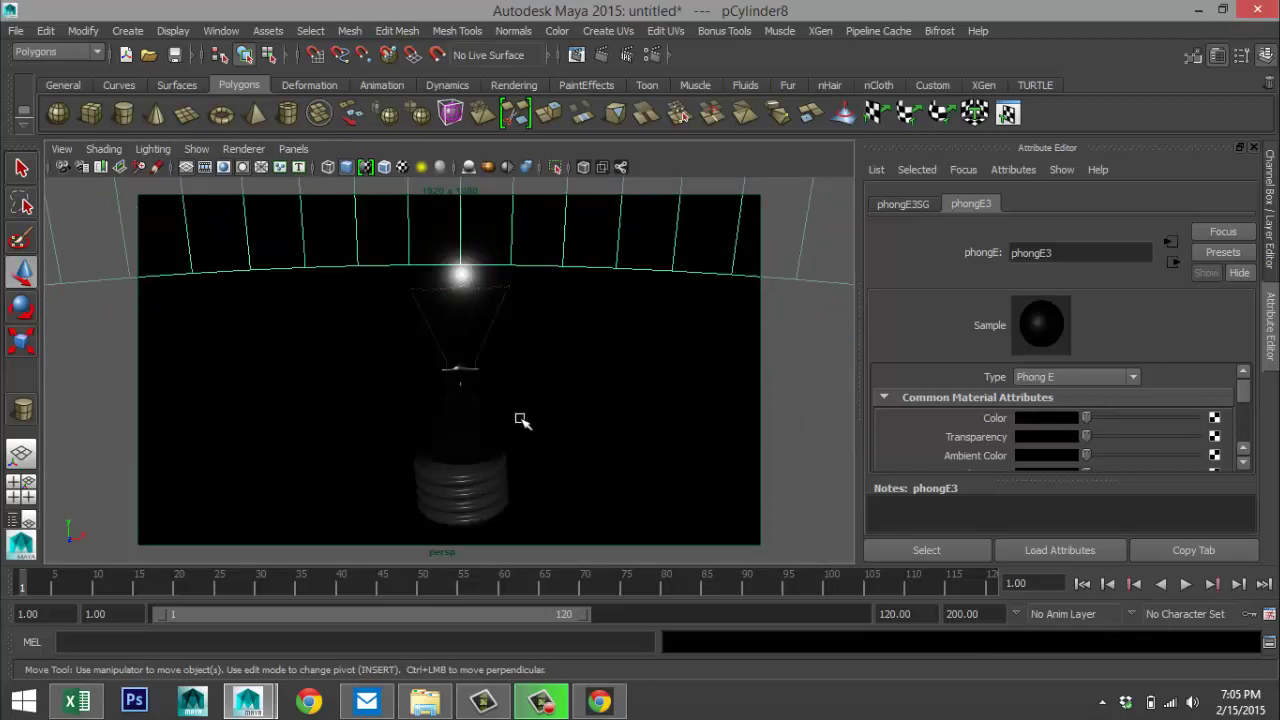
{"action": "key", "text": "4"}
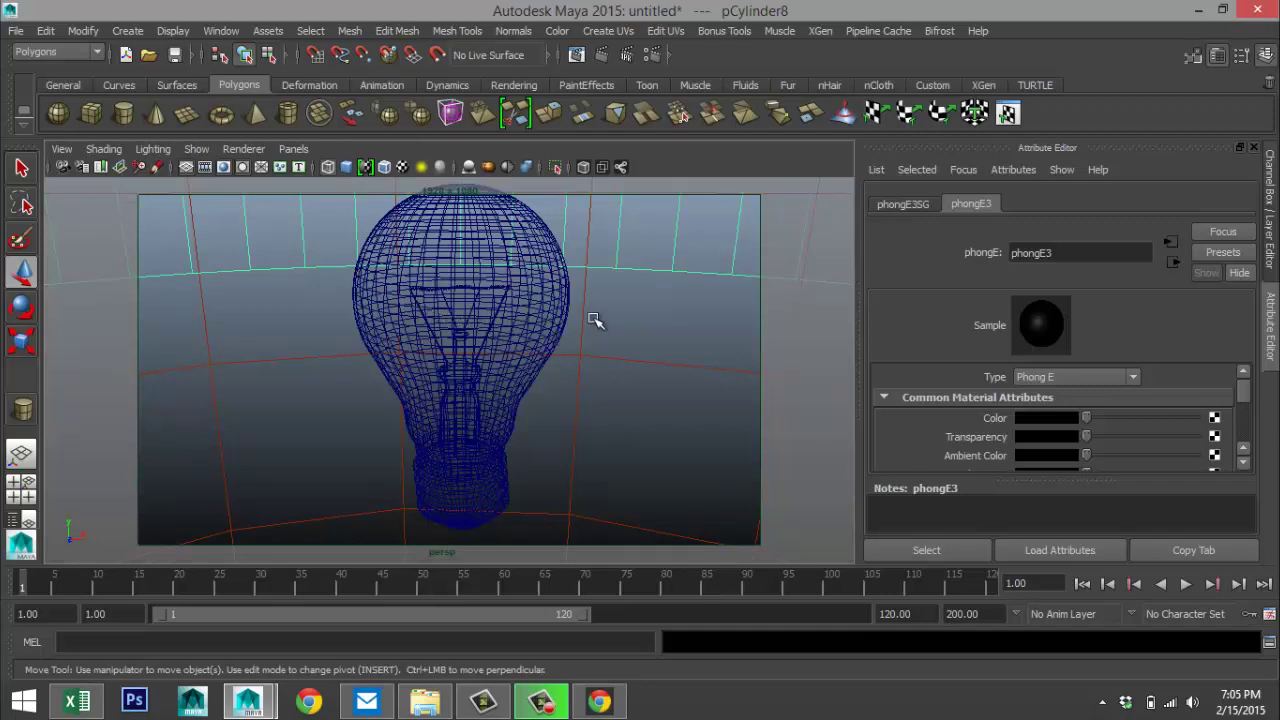
{"action": "scroll", "coordinate": [595, 318], "scroll_direction": "down", "scroll_amount": 3}
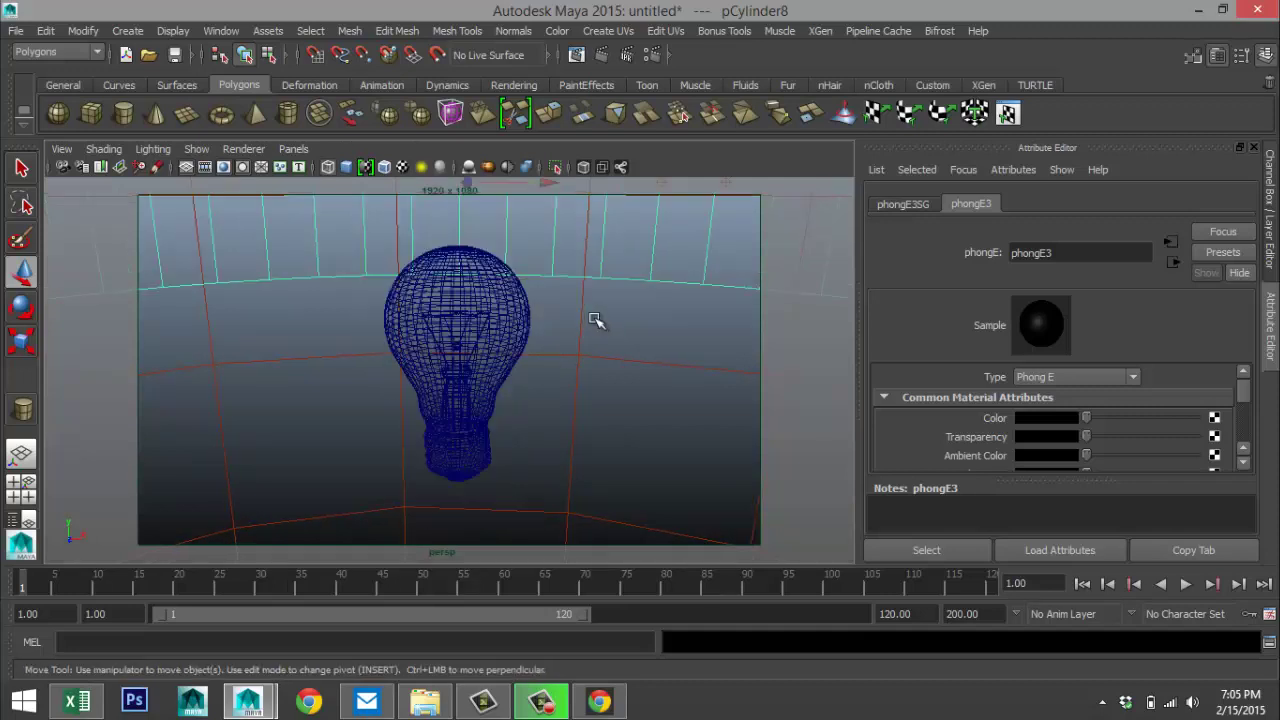
{"action": "middle_click_drag", "start_coordinate": [596, 318], "coordinate": [590, 285], "text": "alt"}
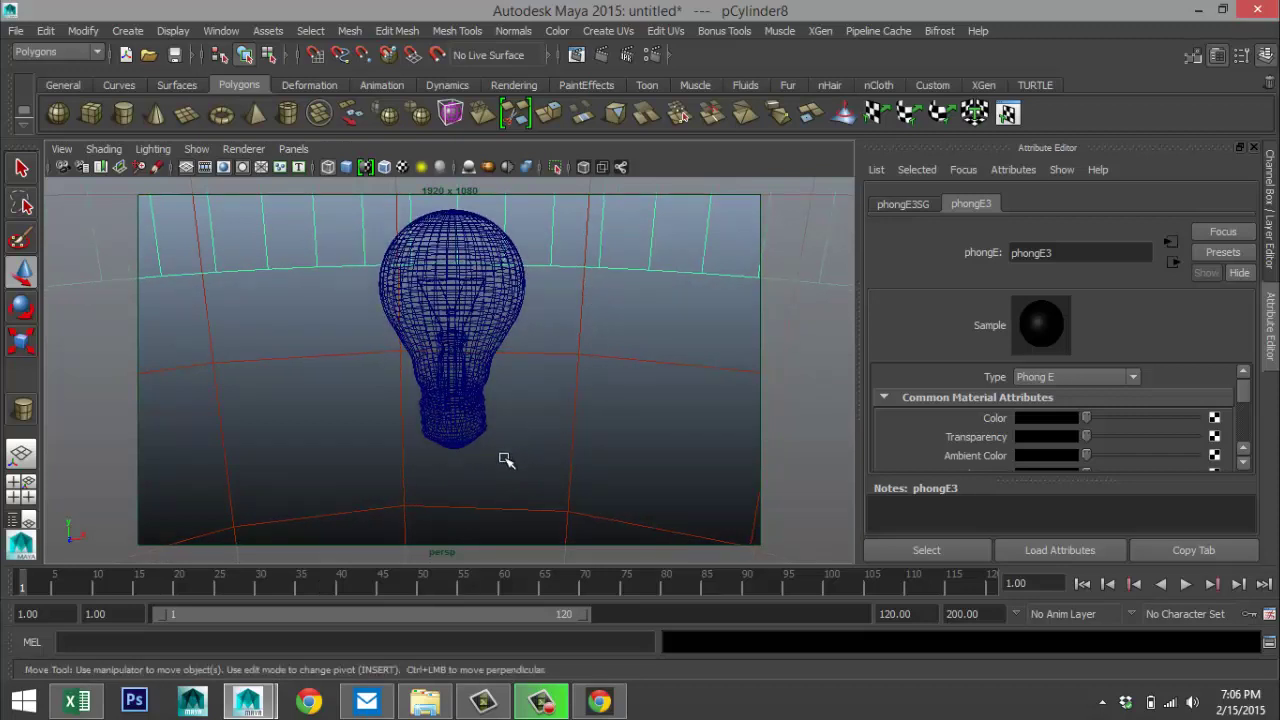
{"action": "key", "text": "7"}
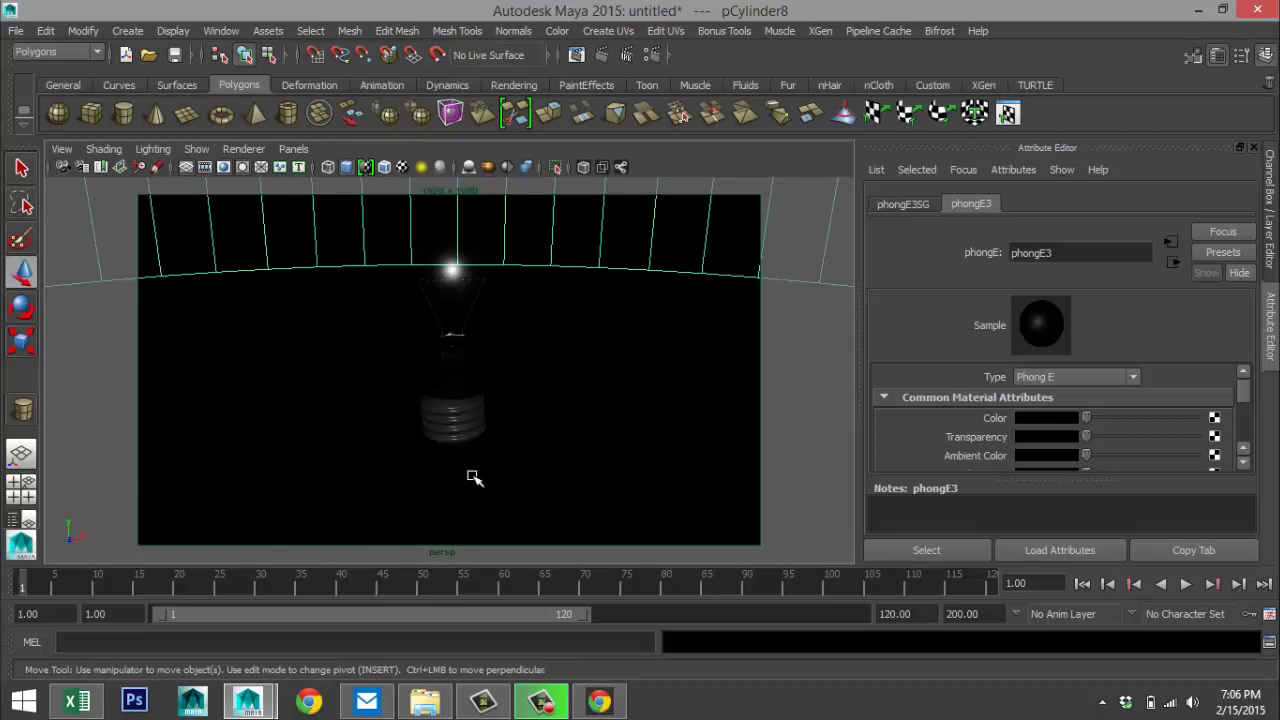
- Shift the original point light farther out in X and move the duplicate to about 9.3 in X and 15.2 in Y
{"action": "scroll", "coordinate": [520, 378], "scroll_direction": "down", "scroll_amount": 3}
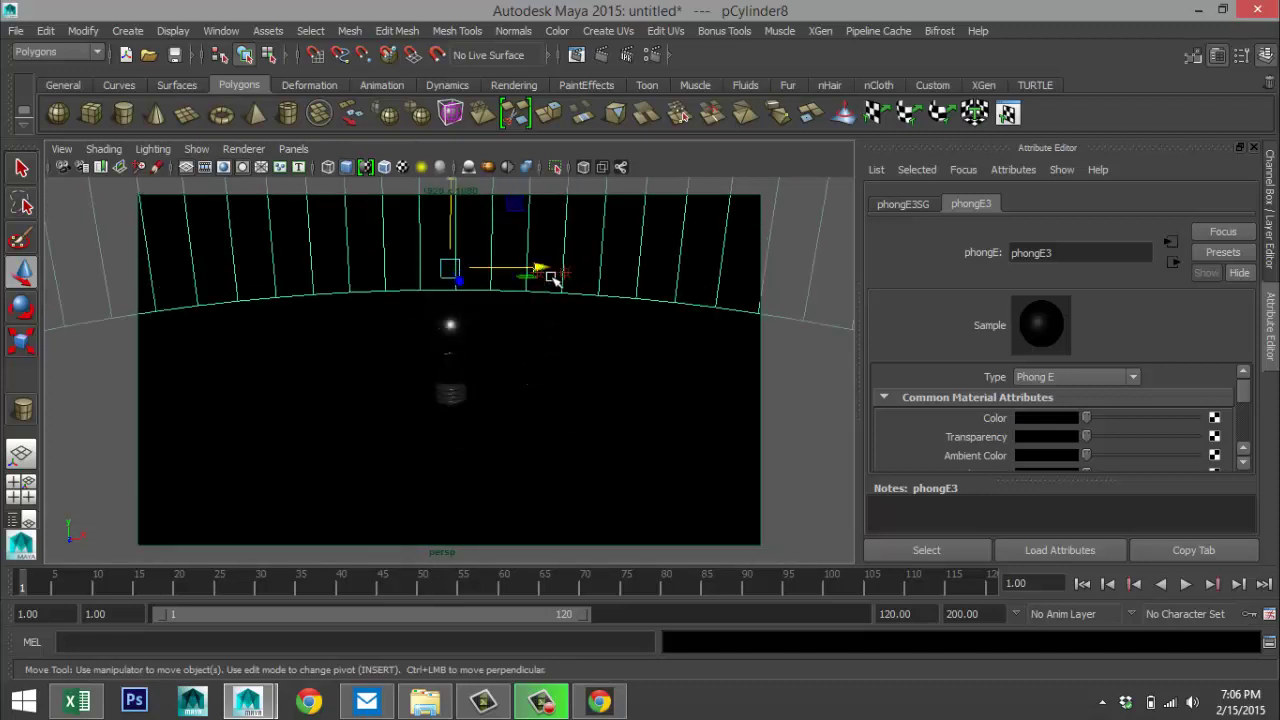
{"action": "left_click", "coordinate": [565, 273]}
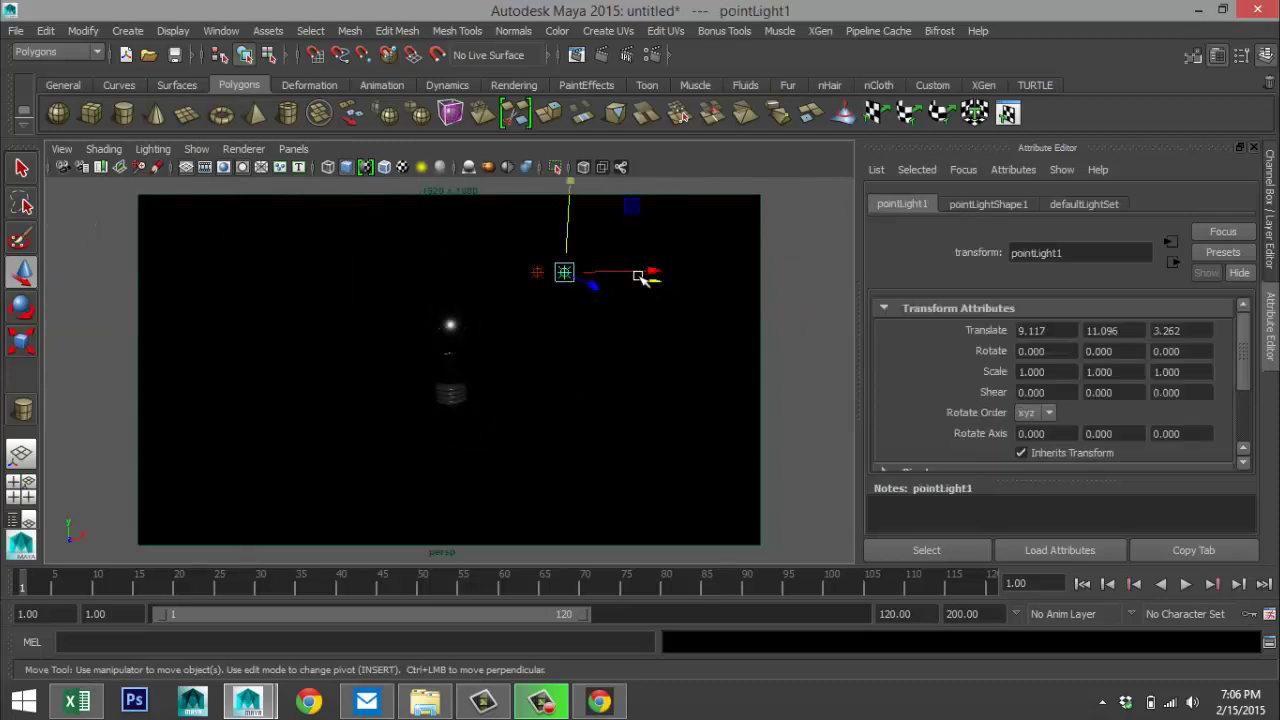
{"action": "mouse_move", "coordinate": [646, 272]}
{"action": "left_mouse_down"}
{"action": "mouse_move", "coordinate": [664, 270]}
{"action": "mouse_move", "coordinate": [623, 271]}
{"action": "mouse_move", "coordinate": [654, 270]}
{"action": "left_mouse_up"}
{"action": "left_click", "coordinate": [537, 272]}
{"action": "left_click_drag", "start_coordinate": [571, 223], "coordinate": [575, 176]}
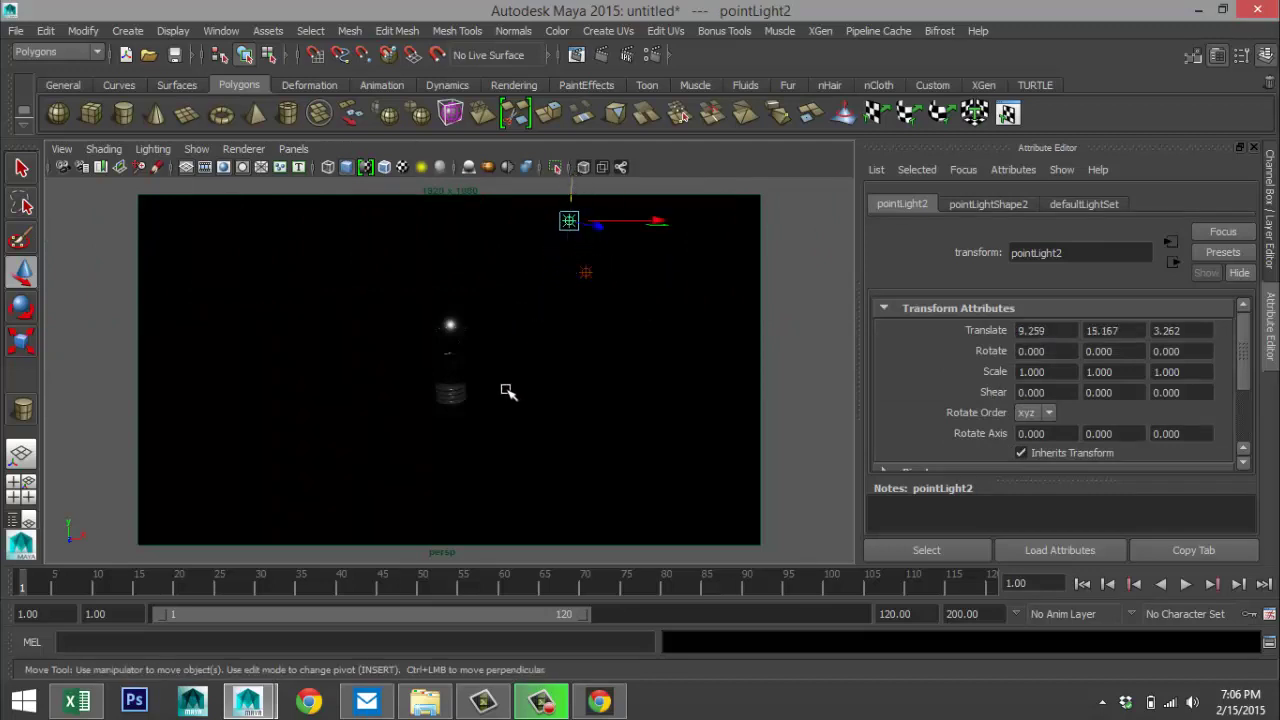
- Switch to wireframe and recompose the camera view so the whole bulb sits in the upper part of the resolution gate
{"action": "scroll", "coordinate": [506, 391], "scroll_direction": "up", "scroll_amount": 4}
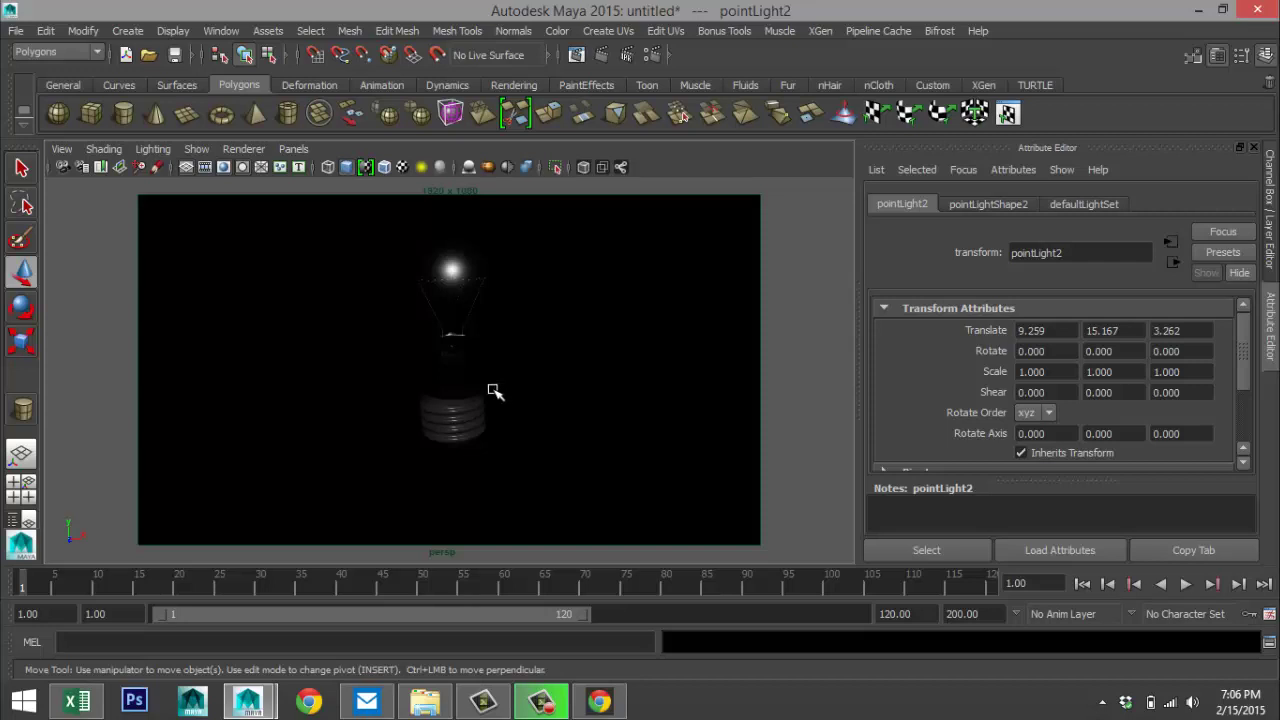
{"action": "key", "text": "4"}
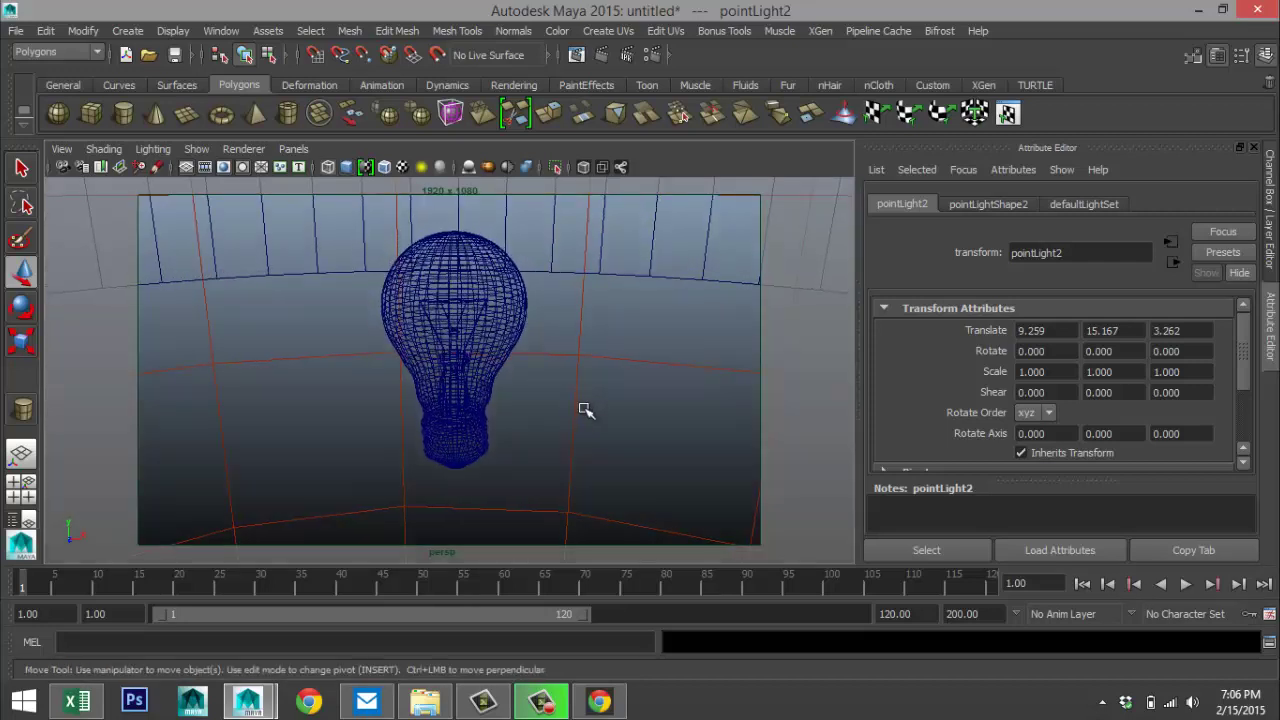
{"action": "scroll", "coordinate": [588, 407], "scroll_direction": "up", "scroll_amount": 2}
{"action": "right_click_drag", "start_coordinate": [586, 400], "coordinate": [597, 431], "text": "alt"}
{"action": "scroll", "coordinate": [596, 430], "scroll_direction": "down", "scroll_amount": 2}
{"action": "middle_click_drag", "start_coordinate": [592, 424], "coordinate": [590, 385], "text": "alt"}
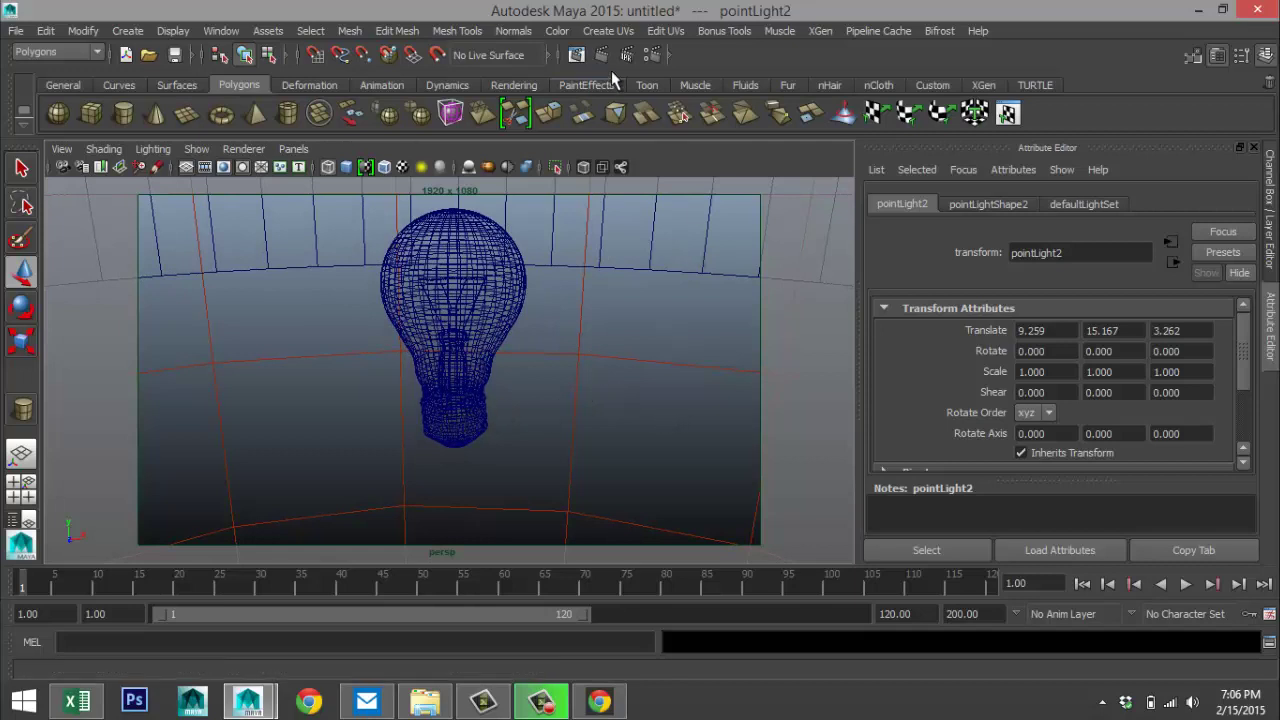
- Select the bulb's glass sphere and open the attributes of its mia_material_x5 material
{"action": "left_click", "coordinate": [509, 273]}
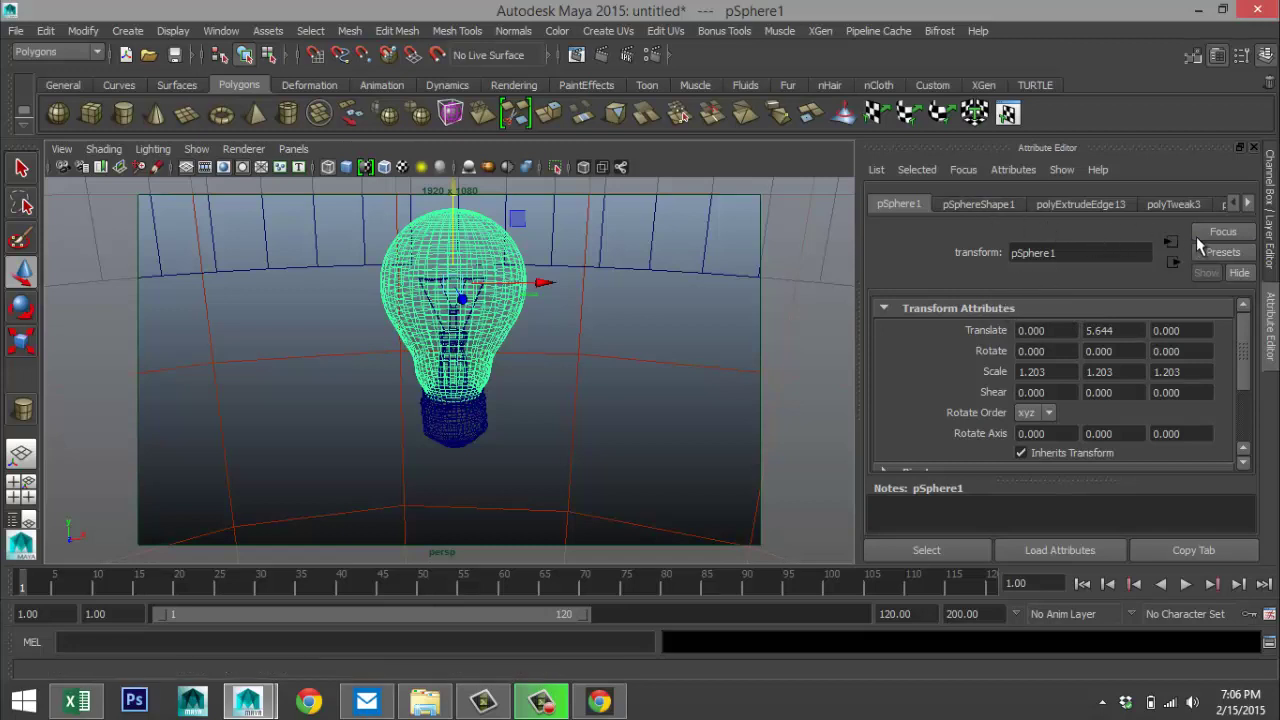
{"action": "left_click", "coordinate": [1250, 204]}
{"action": "left_click", "coordinate": [1251, 205]}
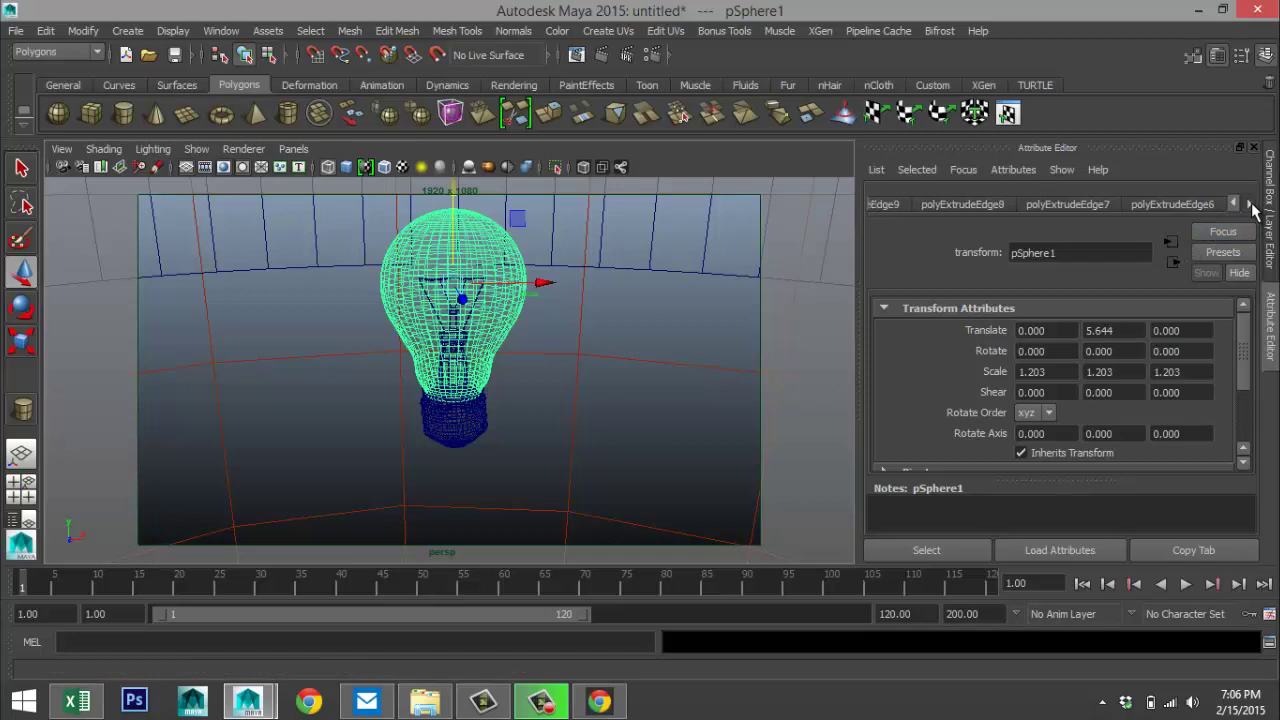
{"action": "left_click", "coordinate": [1251, 205]}
{"action": "left_click", "coordinate": [1185, 205]}
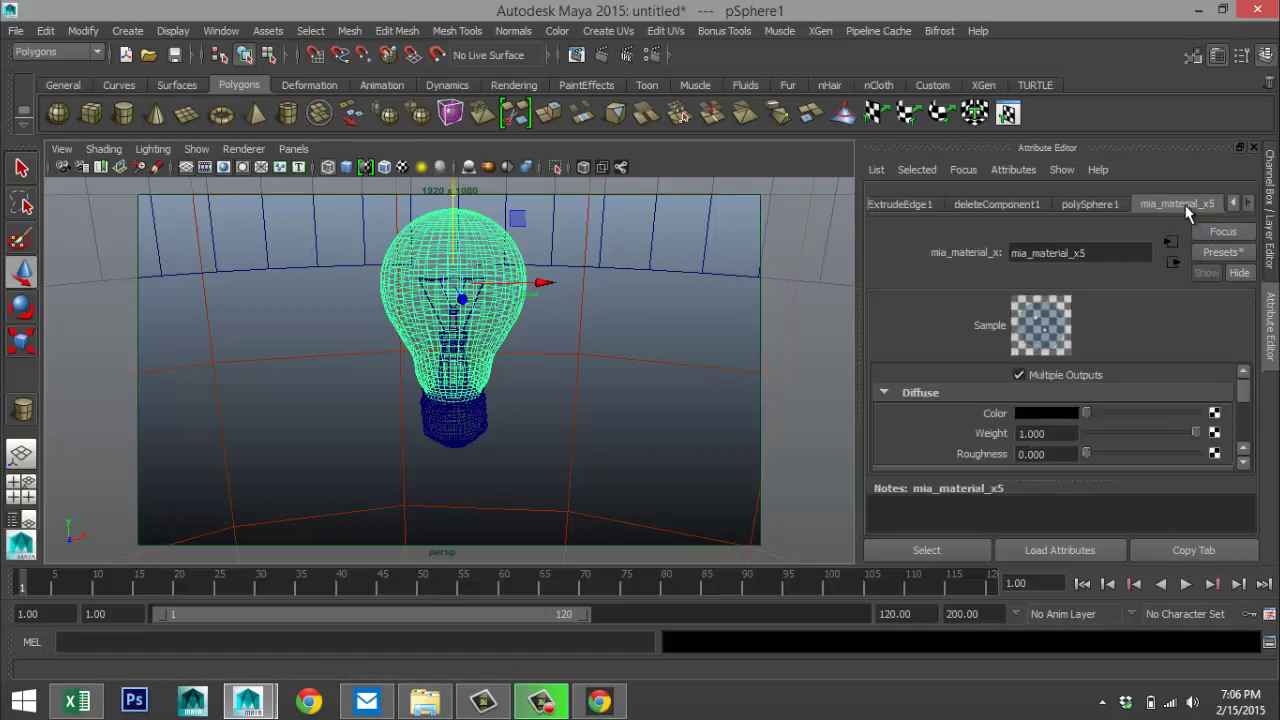
- Change the glass material's refraction color to a very pale yellow with hue 60, saturation about 0.08 and value 1
{"action": "scroll", "coordinate": [1100, 383], "scroll_direction": "down", "scroll_amount": 2}
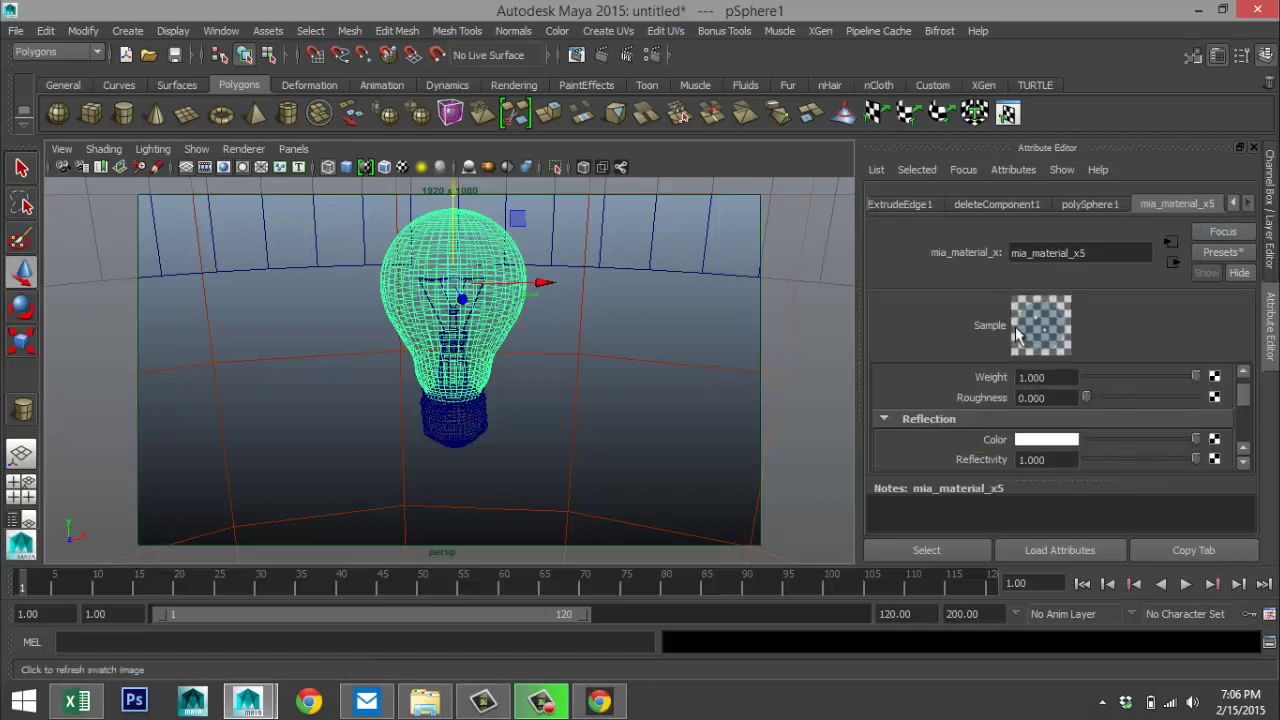
{"action": "scroll", "coordinate": [1132, 378], "scroll_direction": "down", "scroll_amount": 6}
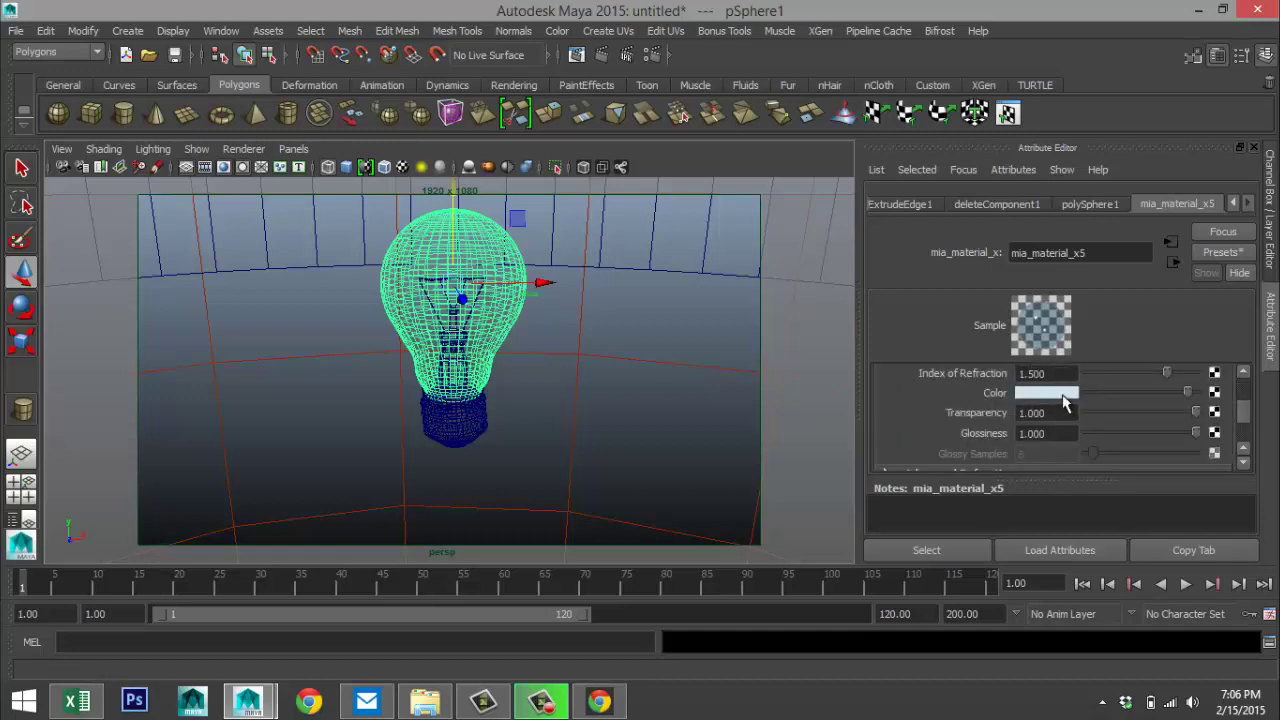
{"action": "left_click", "coordinate": [1061, 394]}
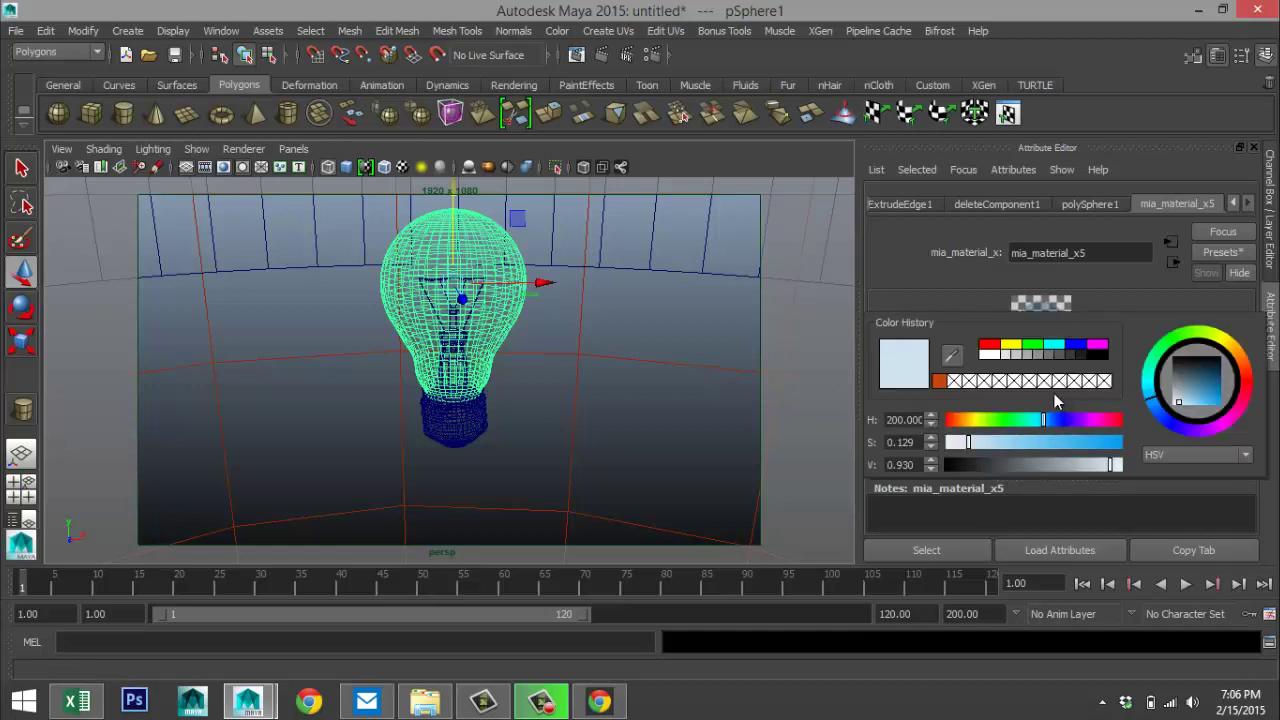
{"action": "left_click", "coordinate": [990, 354]}
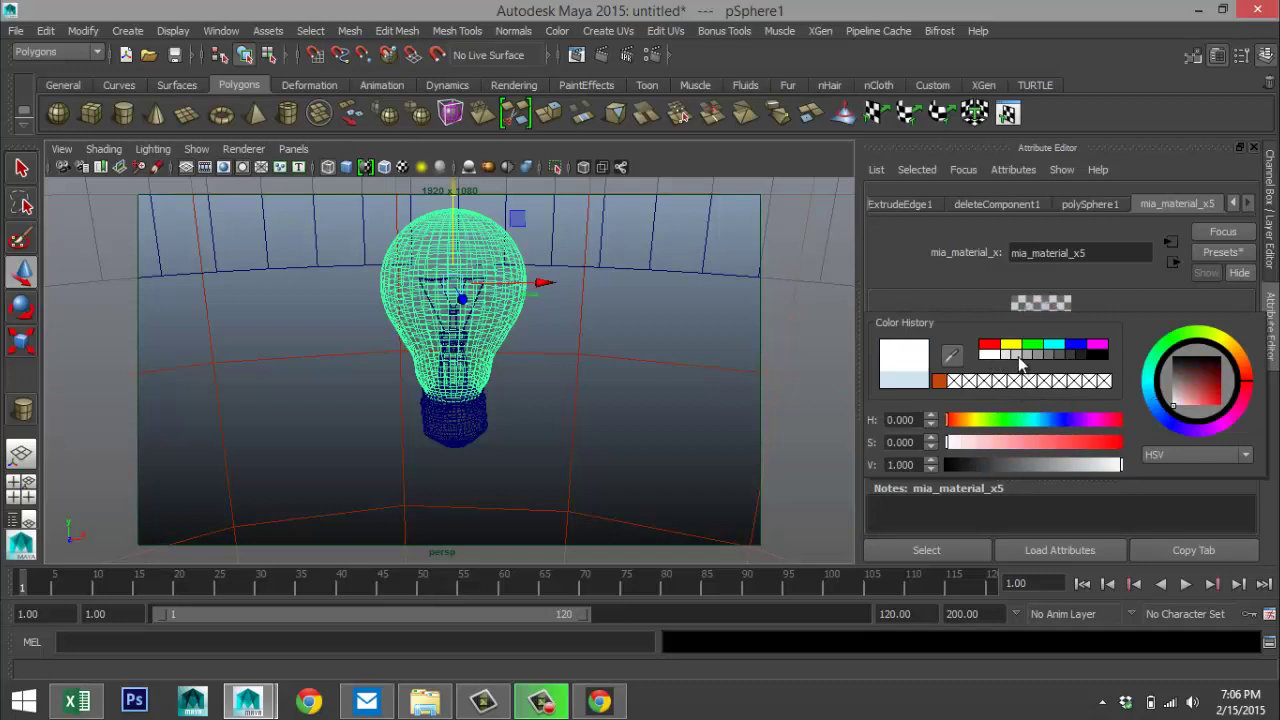
{"action": "left_click", "coordinate": [1011, 345]}
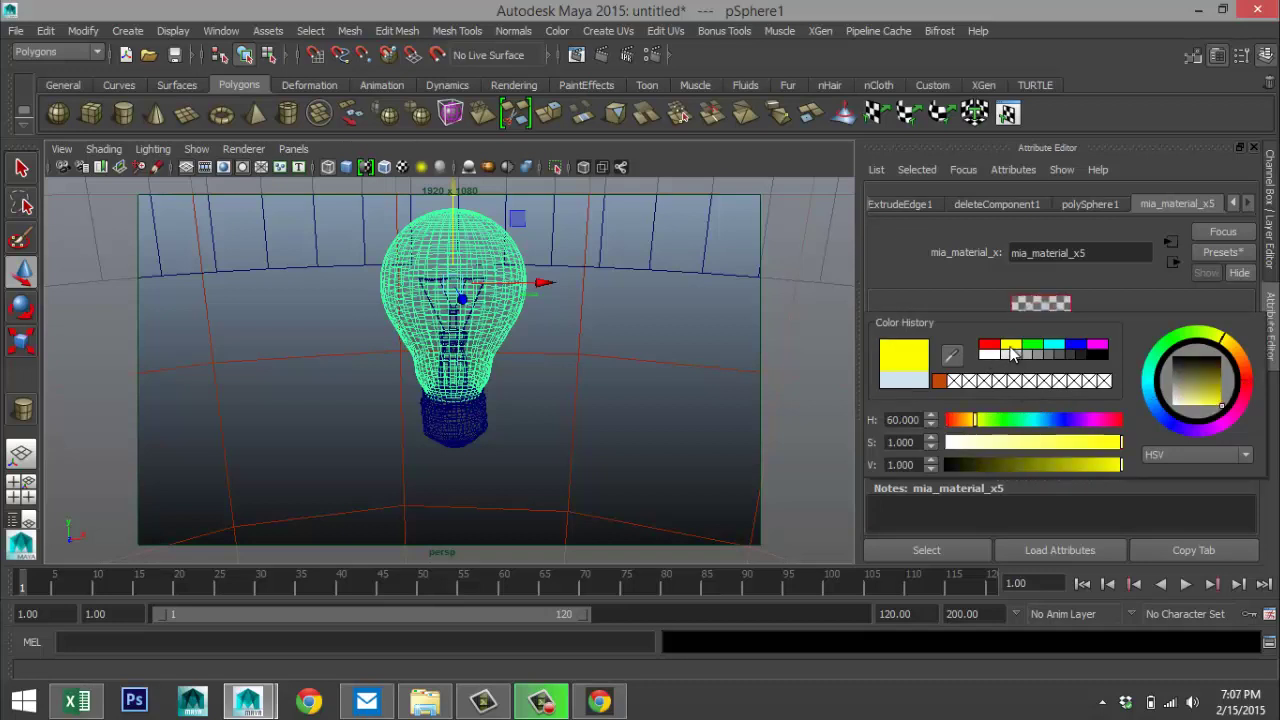
{"action": "left_click_drag", "start_coordinate": [1121, 443], "coordinate": [967, 446]}
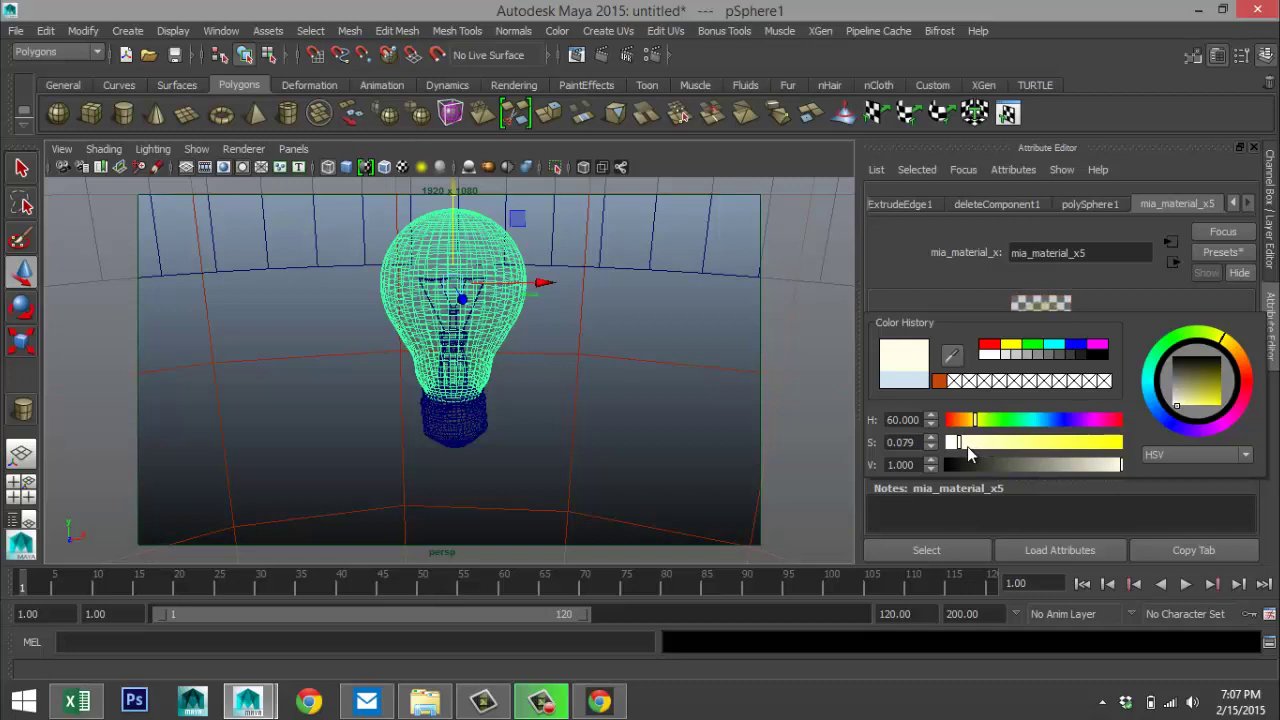